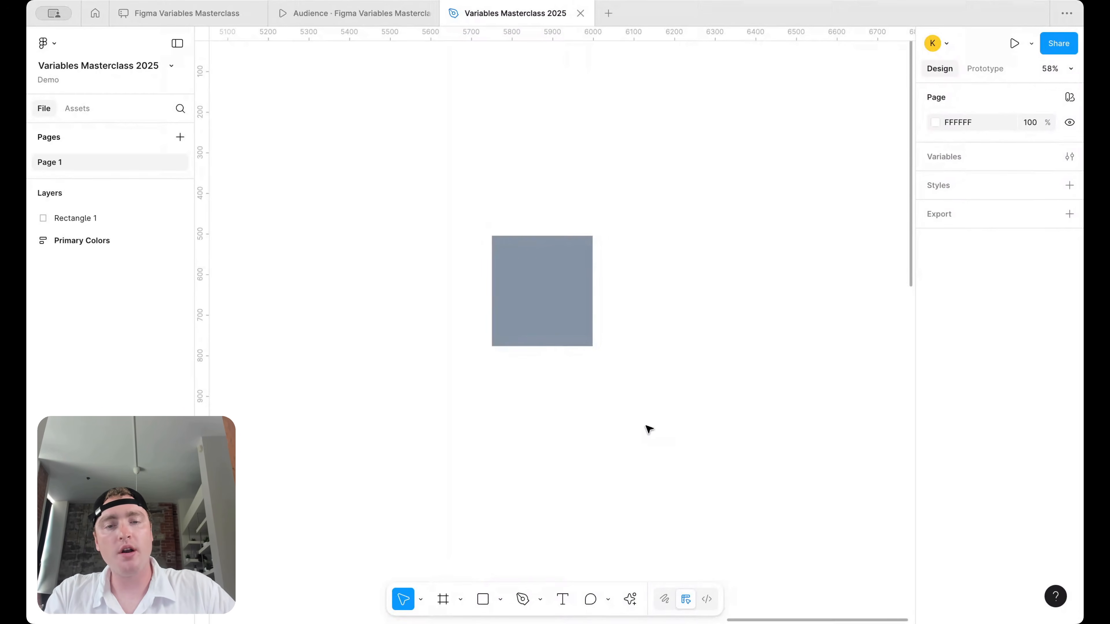
- Move the grey rectangle up and to the left, then deselect it
{"action": "left_click", "coordinate": [574, 317]}
{"action": "left_click_drag", "start_coordinate": [575, 317], "coordinate": [484, 305]}
{"action": "left_click", "coordinate": [804, 249]}
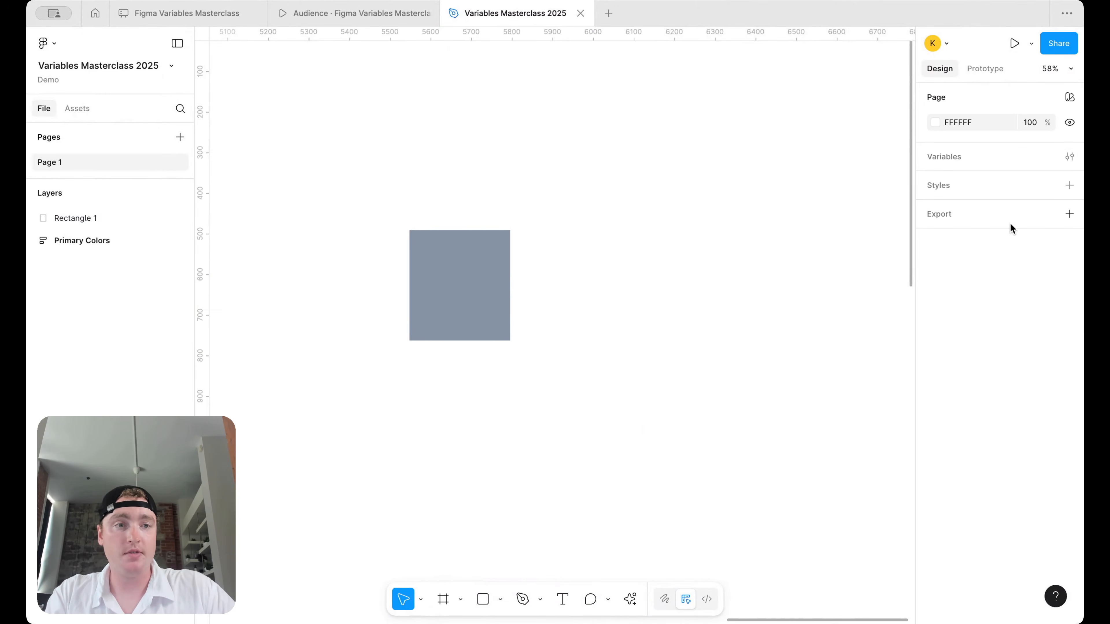
- Open the Variables window from the Page panel and move it to the right
{"action": "left_click", "coordinate": [1069, 157]}
{"action": "left_click_drag", "start_coordinate": [211, 40], "coordinate": [699, 50]}
{"action": "scroll", "coordinate": [467, 230], "scroll_direction": "right", "scroll_amount": 1}
- Enlarge the Variables window and create a new Color variable
{"action": "left_click_drag", "start_coordinate": [456, 298], "coordinate": [397, 269]}
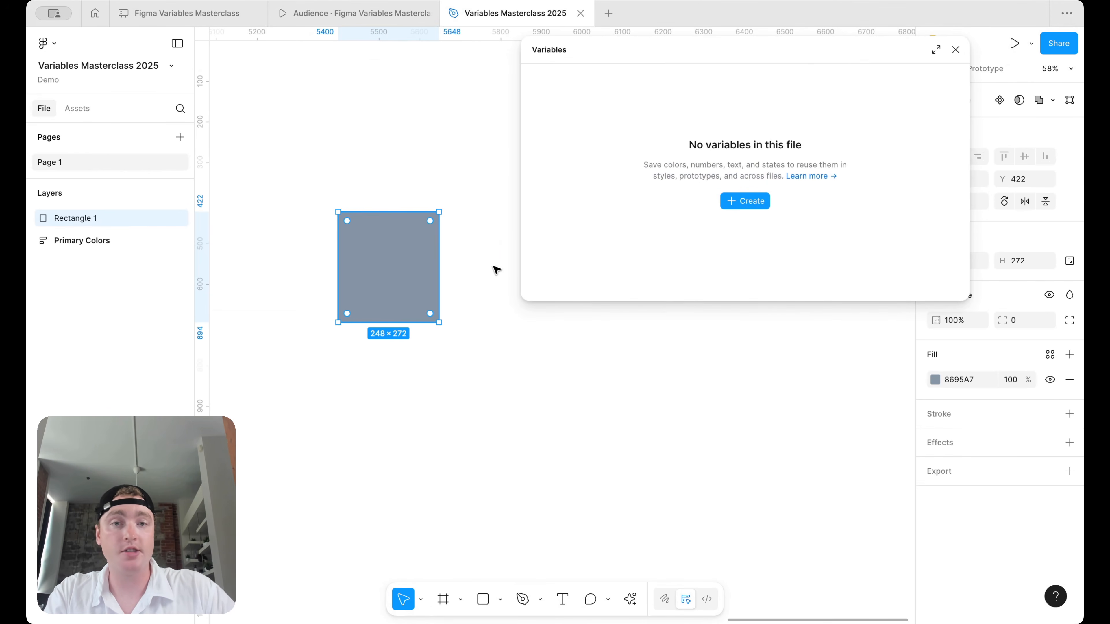
{"action": "left_click_drag", "start_coordinate": [621, 302], "coordinate": [621, 396]}
{"action": "left_click", "coordinate": [739, 247]}
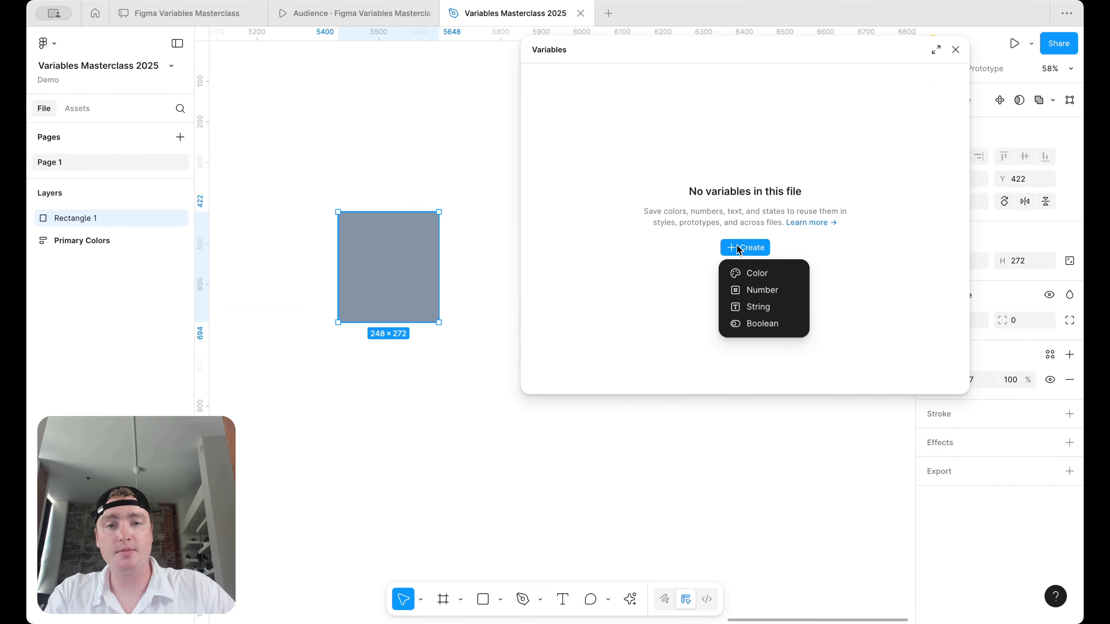
{"action": "left_click", "coordinate": [752, 274]}
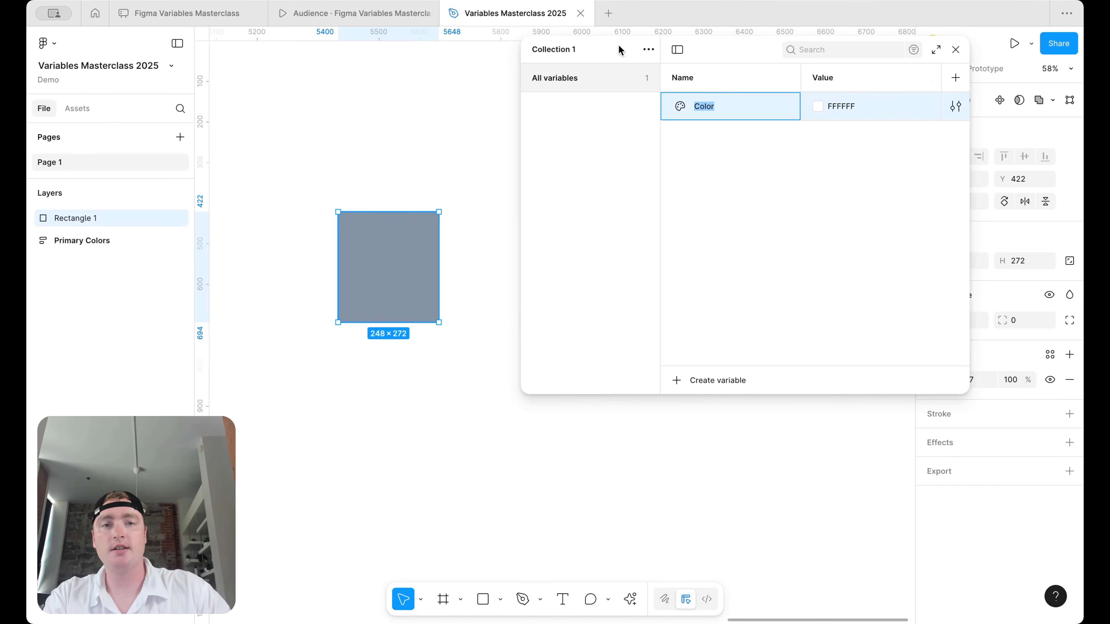
- Rename the variable collection to Brand
{"action": "left_click", "coordinate": [648, 50]}
{"action": "left_click", "coordinate": [625, 76]}
{"action": "type", "text": "Bramd"}
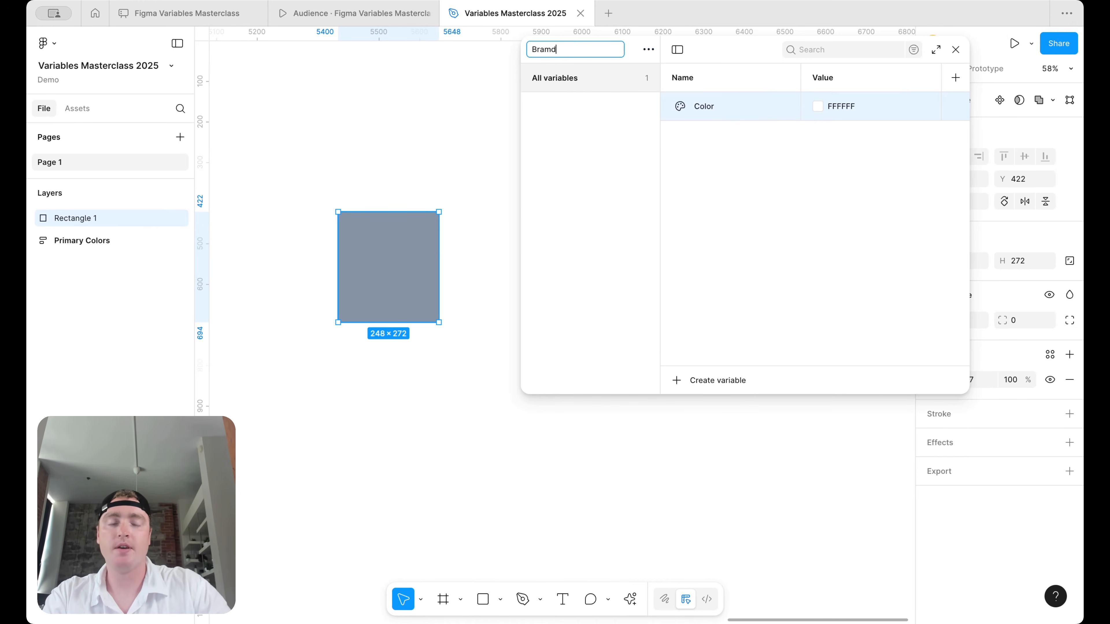
{"action": "type", "text": "d"}
{"action": "key", "text": "Return"}
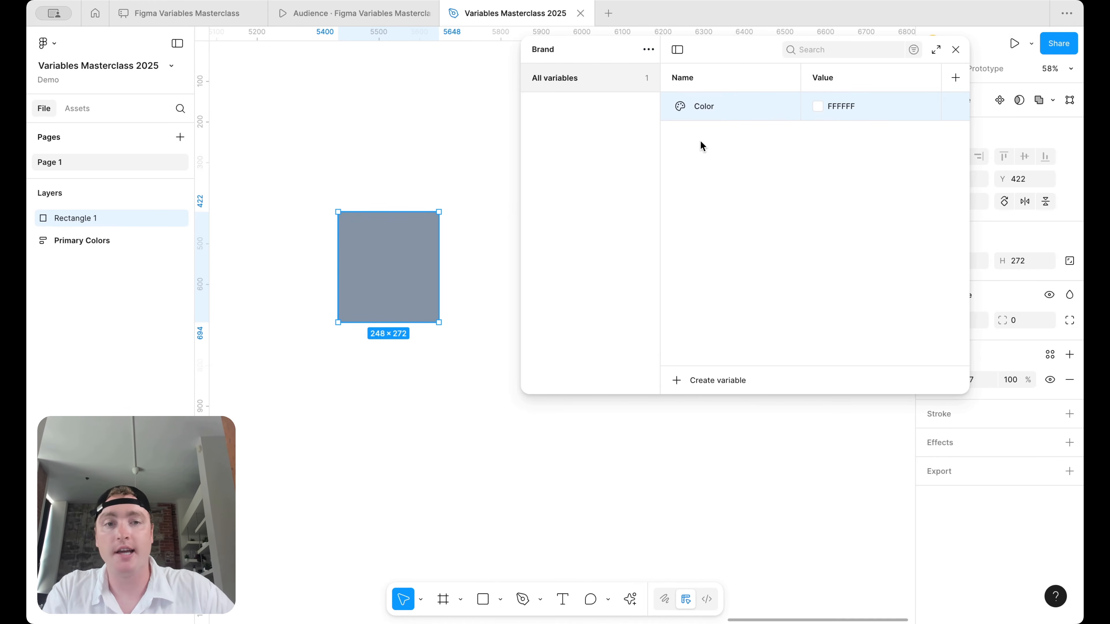
- Name the variable Slate/500 and duplicate it as 400
{"action": "double_click", "coordinate": [711, 107]}
{"action": "type", "text": "Slate"}
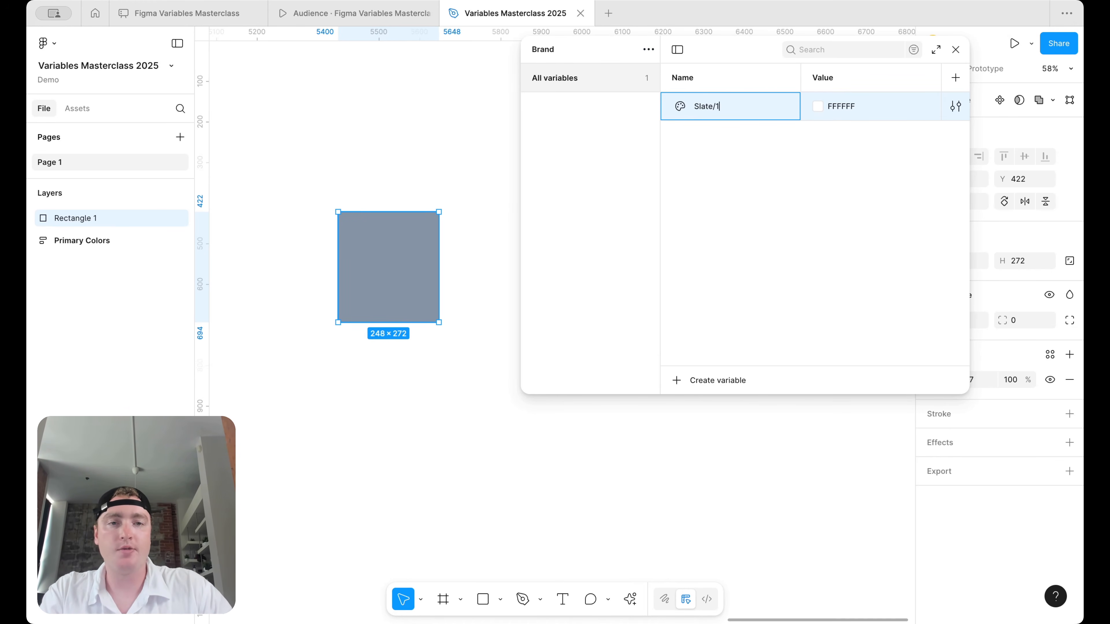
{"action": "type", "text": "/500"}
{"action": "key", "text": "Return"}
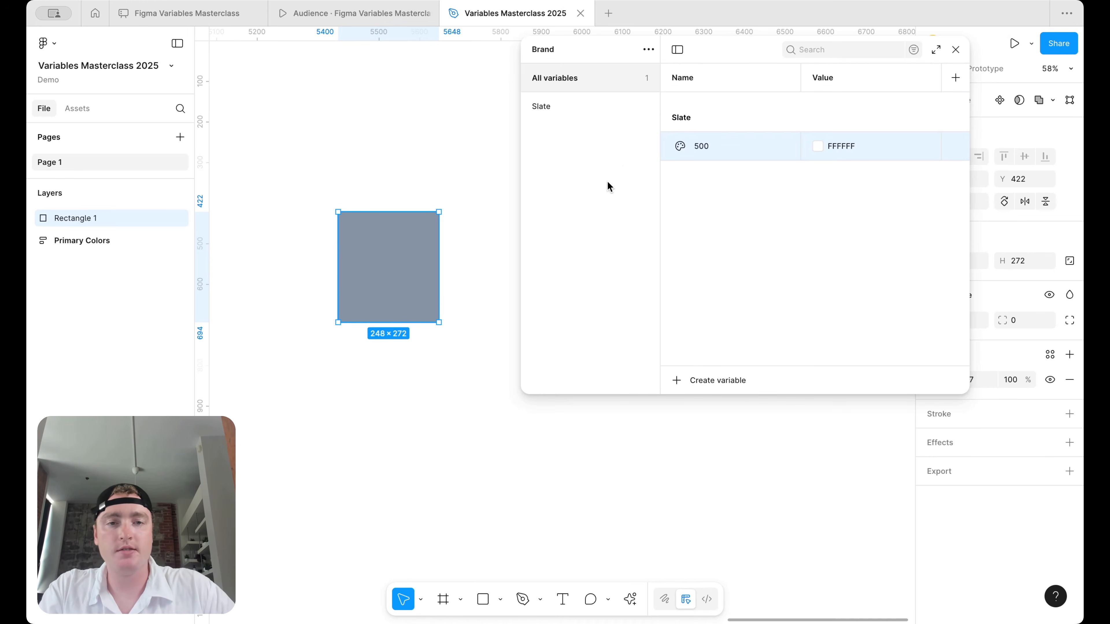
{"action": "scroll", "coordinate": [489, 219], "scroll_direction": "down", "scroll_amount": 2}
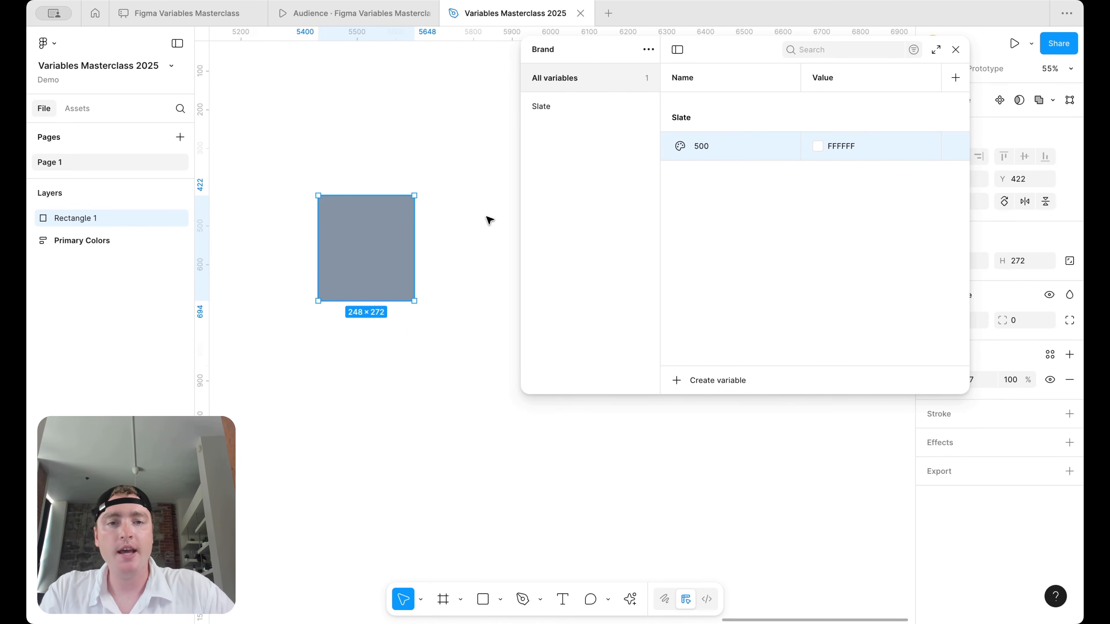
{"action": "key", "text": "shift+Return"}
{"action": "type", "text": "400"}
{"action": "key", "text": "Return"}
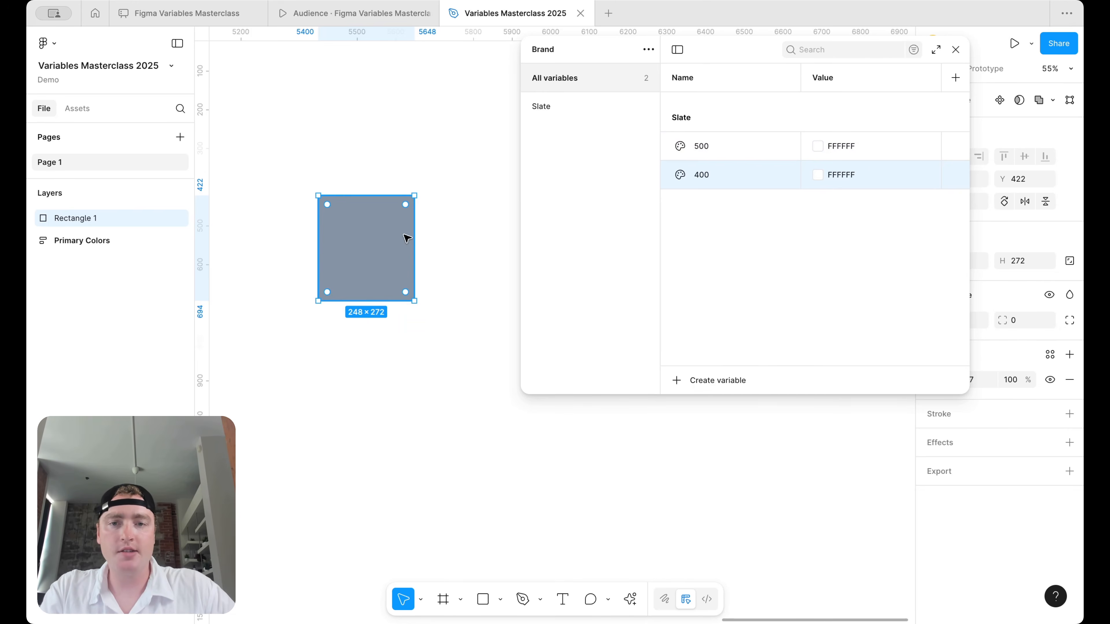
- Eyedrop the rectangle's grey 8695A7 into the Slate 500 value
{"action": "left_click", "coordinate": [825, 150]}
{"action": "left_click", "coordinate": [832, 363]}
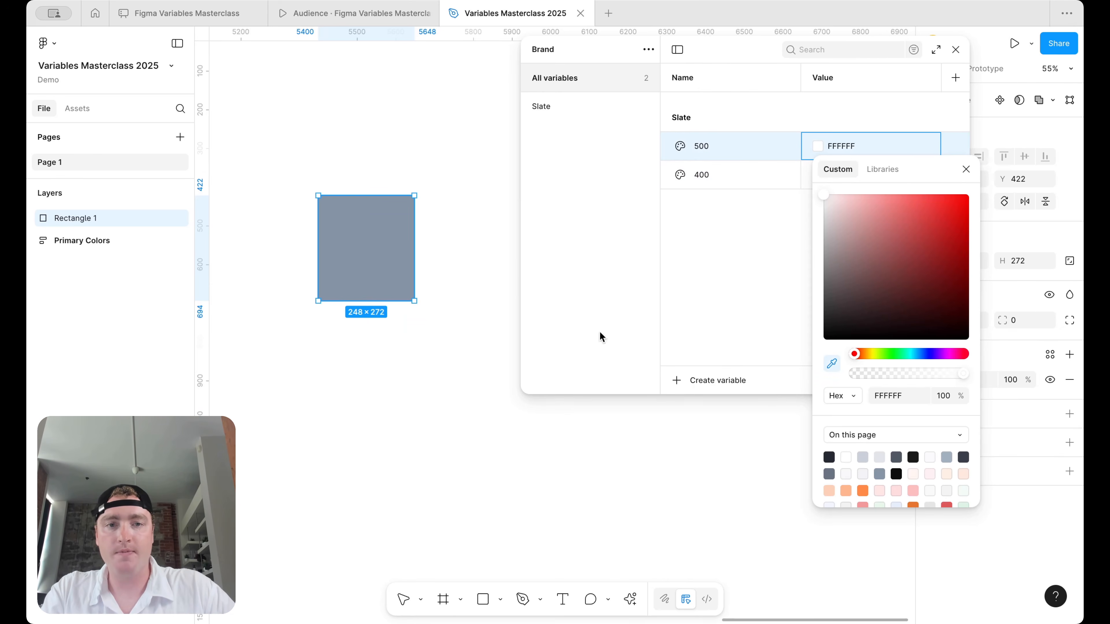
{"action": "left_click", "coordinate": [375, 247]}
{"action": "left_click", "coordinate": [966, 169]}
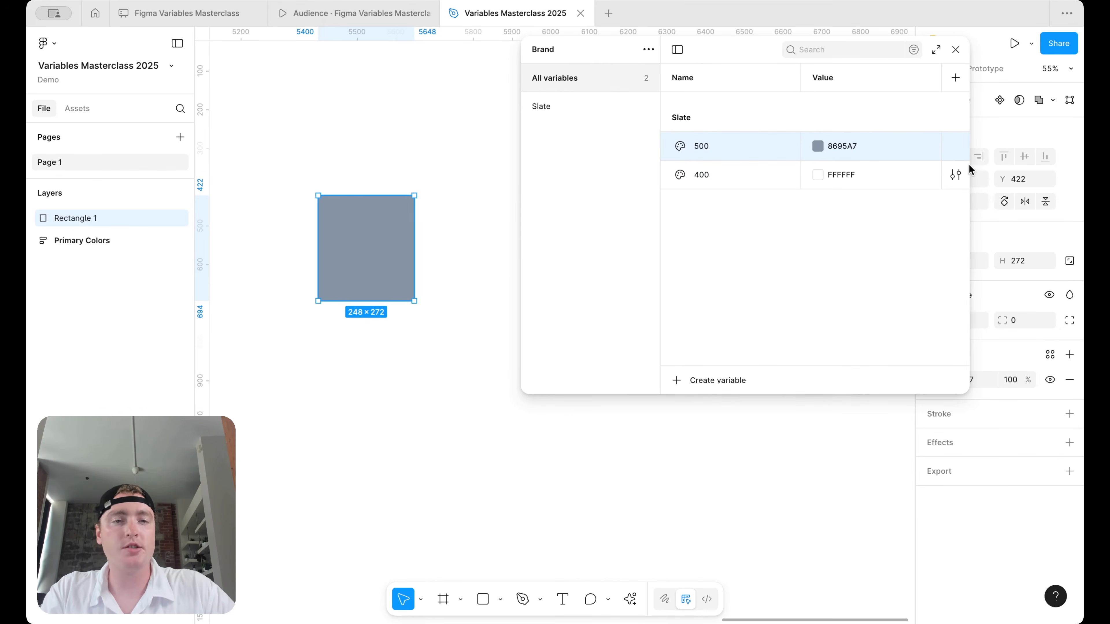
{"action": "left_click", "coordinate": [461, 247]}
{"action": "left_click", "coordinate": [380, 249]}
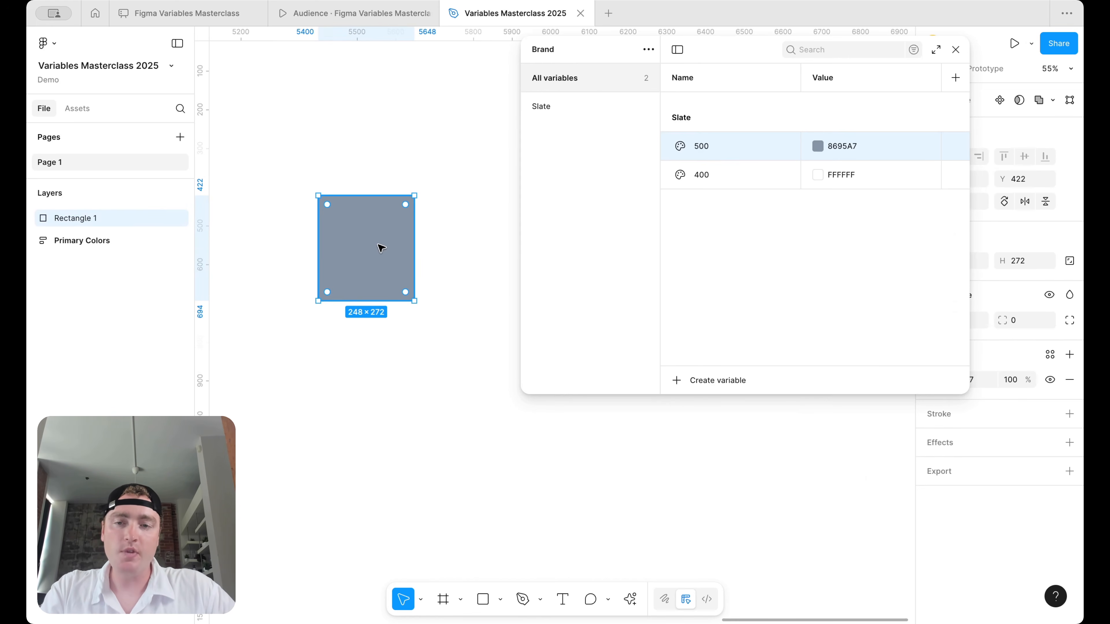
{"action": "scroll", "coordinate": [382, 244], "scroll_direction": "right", "scroll_amount": 3}
- Resize the rectangle to 216×236 and duplicate it into a two-by-two grid
{"action": "left_click_drag", "start_coordinate": [384, 217], "coordinate": [372, 217]}
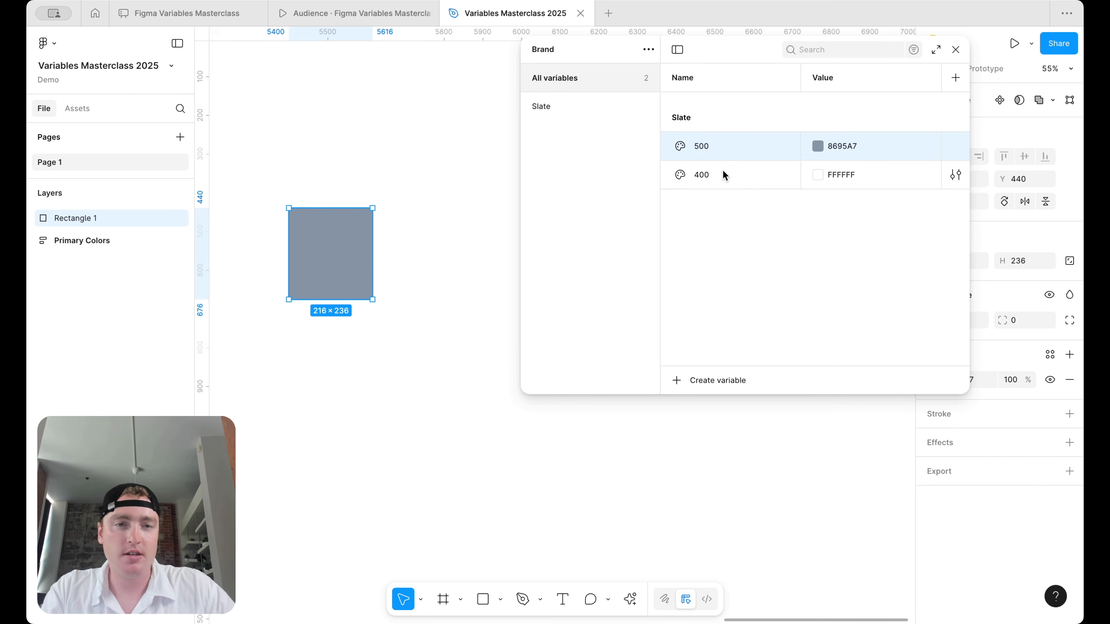
{"action": "scroll", "coordinate": [437, 243], "scroll_direction": "right", "scroll_amount": 2}
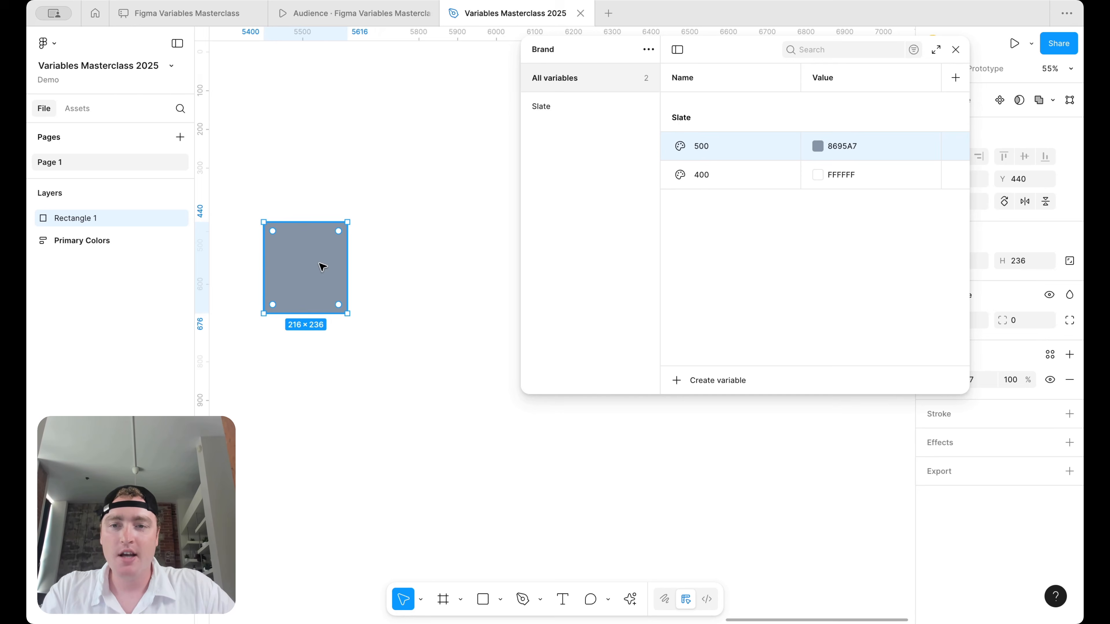
{"action": "left_click_drag", "start_coordinate": [317, 269], "coordinate": [446, 262]}
{"action": "left_click", "coordinate": [329, 267]}
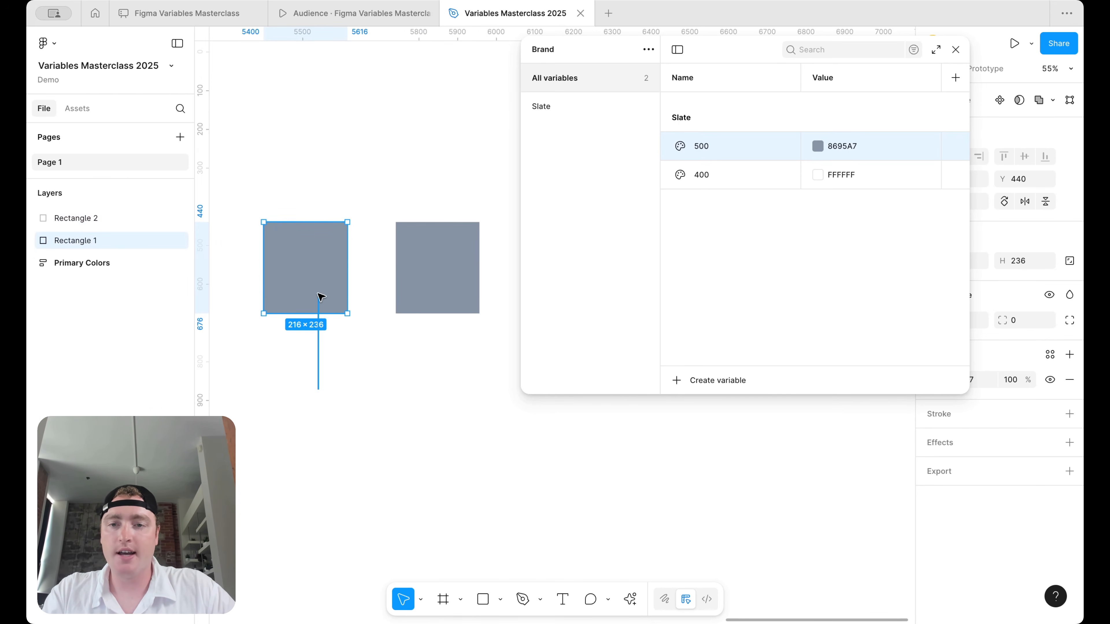
{"action": "left_click_drag", "start_coordinate": [323, 279], "coordinate": [324, 364]}
{"action": "left_click_drag", "start_coordinate": [451, 266], "coordinate": [443, 357]}
- Wrap each column pair in auto layout, creating Frame 11 and Frame 12
{"action": "left_click", "coordinate": [309, 364]}
{"action": "left_click", "coordinate": [313, 280], "text": "shift"}
{"action": "key", "text": "shift+a"}
{"action": "left_click", "coordinate": [441, 368]}
{"action": "left_click", "coordinate": [441, 260], "text": "shift"}
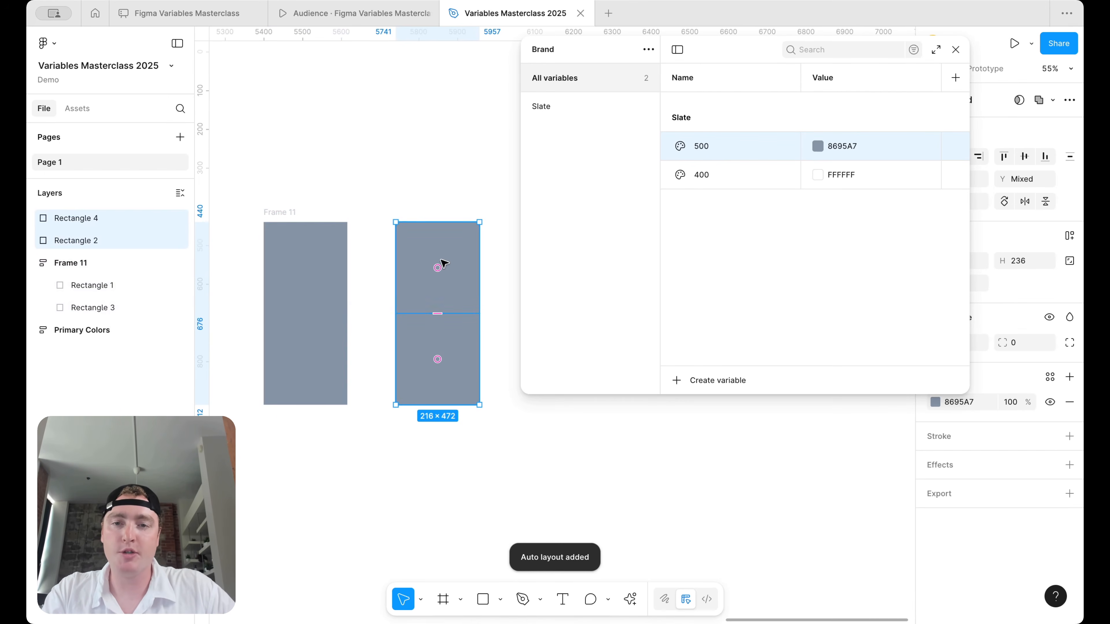
{"action": "key", "text": "shift+a"}
{"action": "left_click", "coordinate": [431, 174]}
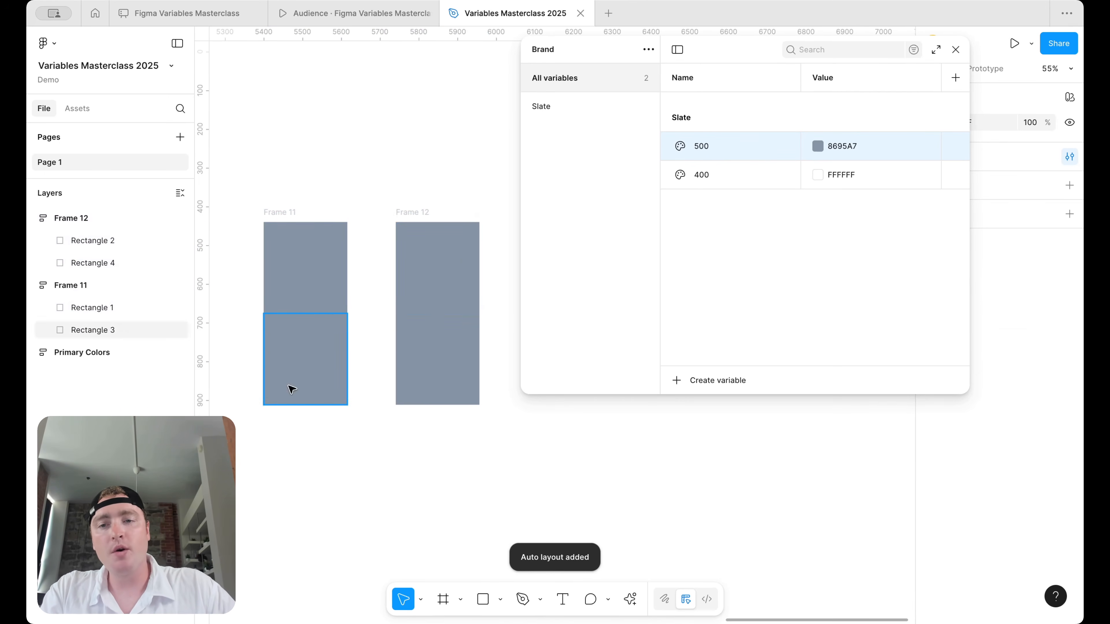
{"action": "left_click", "coordinate": [322, 377]}
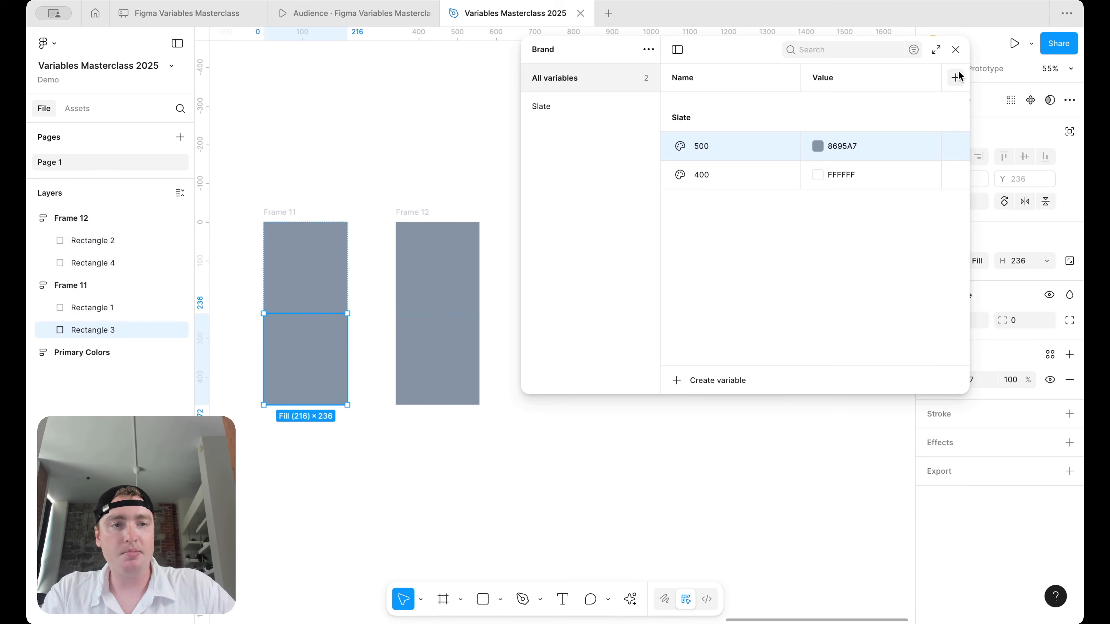
- Set the left column's lower rectangle to 80% fill opacity
{"action": "left_click_drag", "start_coordinate": [969, 94], "coordinate": [916, 94]}
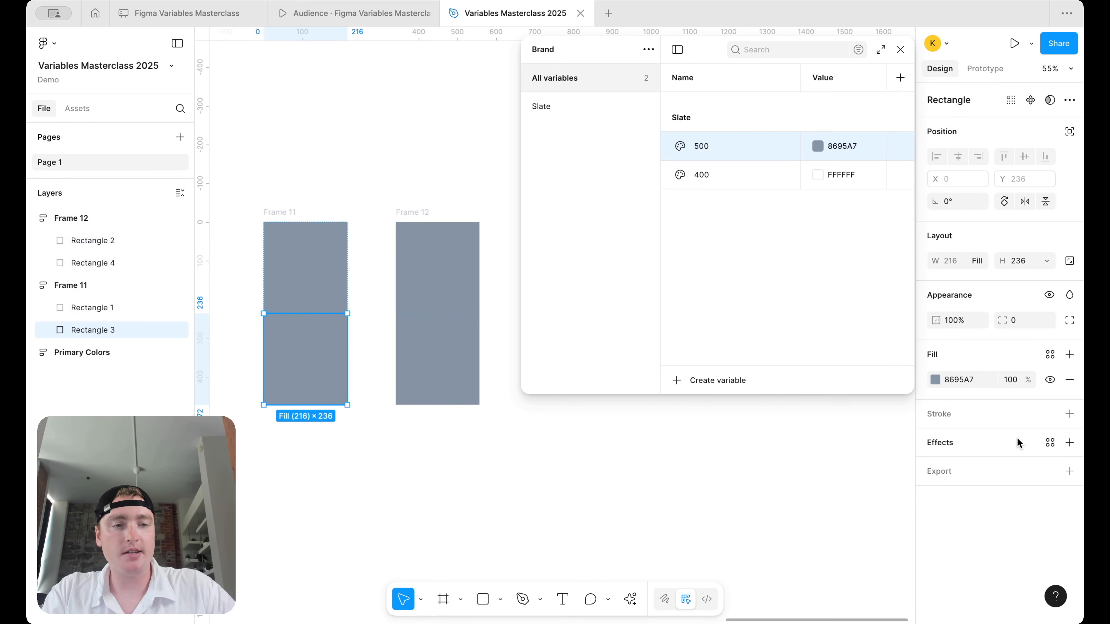
{"action": "left_click", "coordinate": [1016, 380]}
{"action": "type", "text": "80"}
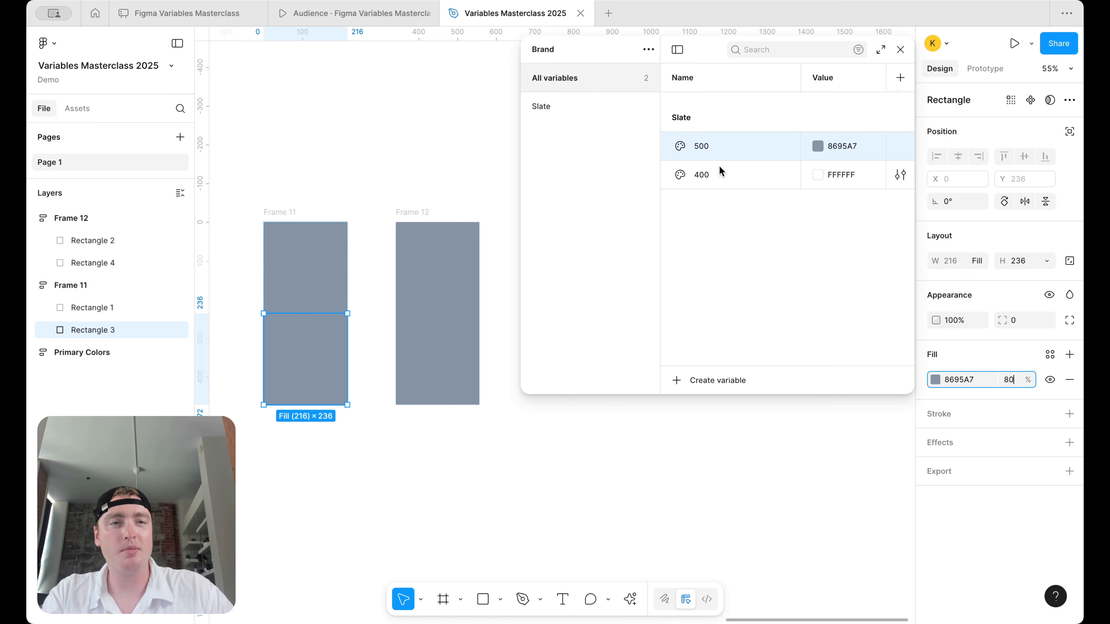
{"action": "key", "text": "Return"}
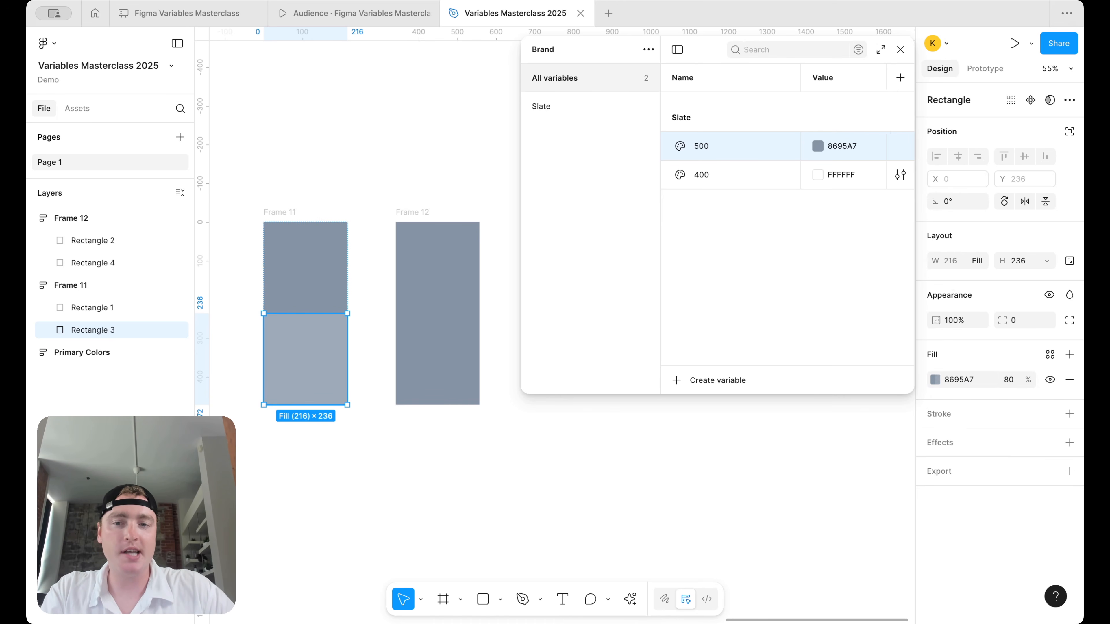
- Sample 9EAAB9 into the right lower rectangle and paste it into Slate 400
{"action": "left_click", "coordinate": [445, 379]}
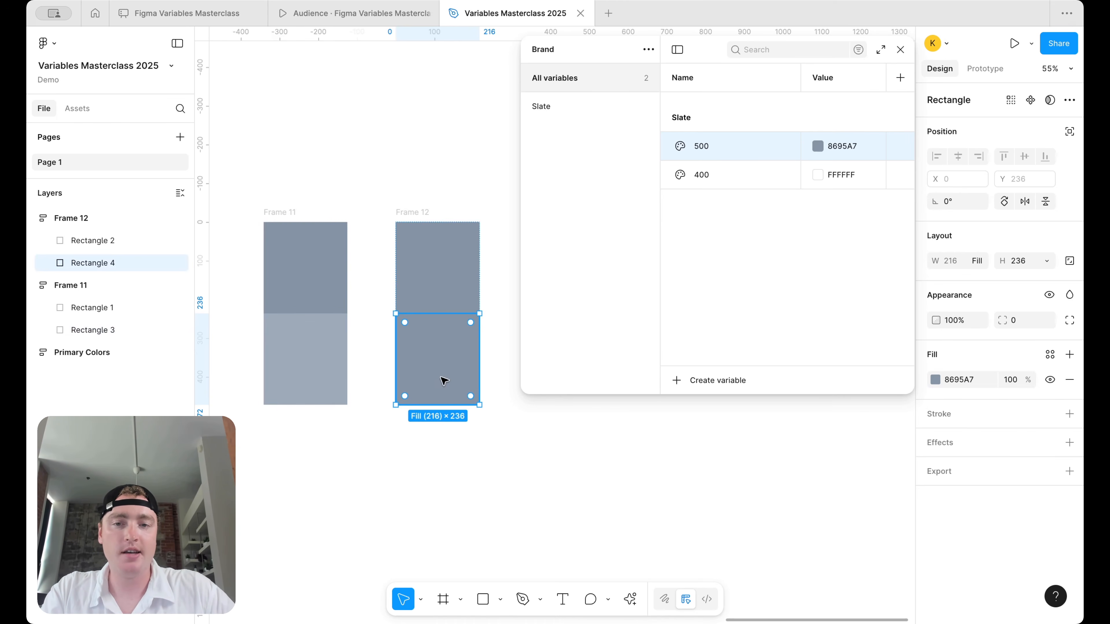
{"action": "left_click", "coordinate": [936, 379]}
{"action": "left_click", "coordinate": [768, 469]}
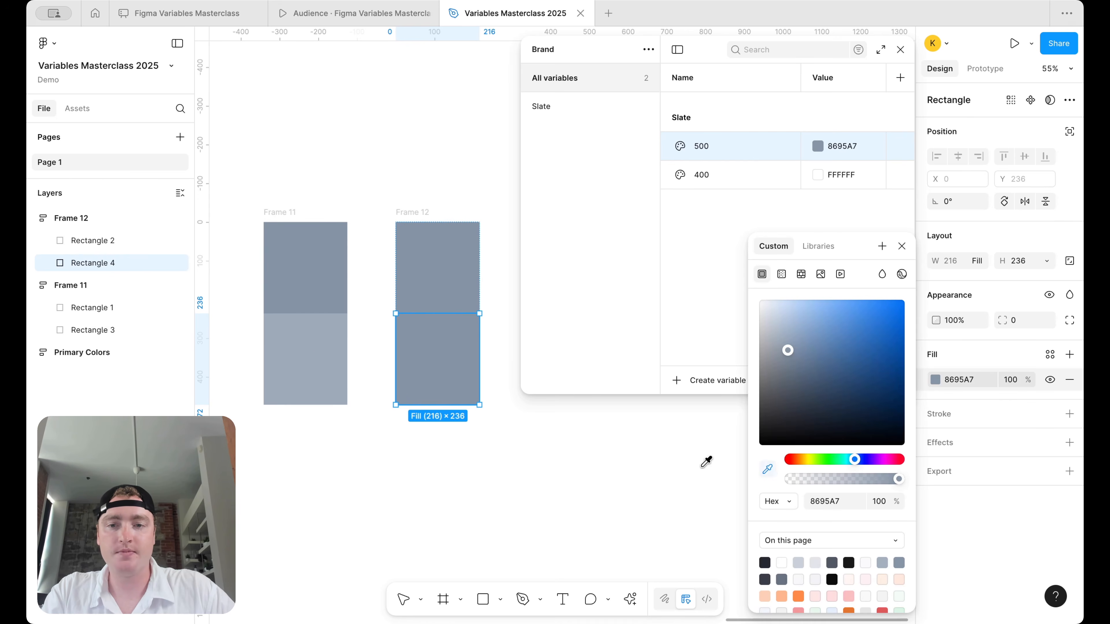
{"action": "left_click", "coordinate": [323, 358]}
{"action": "left_click", "coordinate": [974, 385]}
{"action": "key", "text": "ctrl+c"}
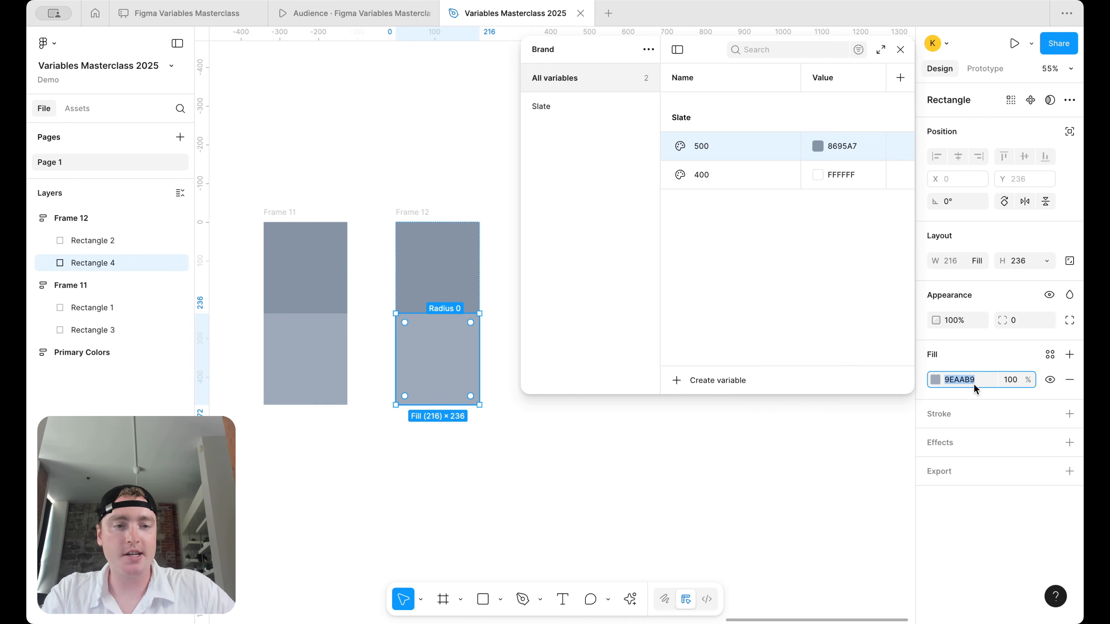
{"action": "left_click", "coordinate": [835, 183]}
{"action": "key", "text": "ctrl+v"}
{"action": "key", "text": "Return"}
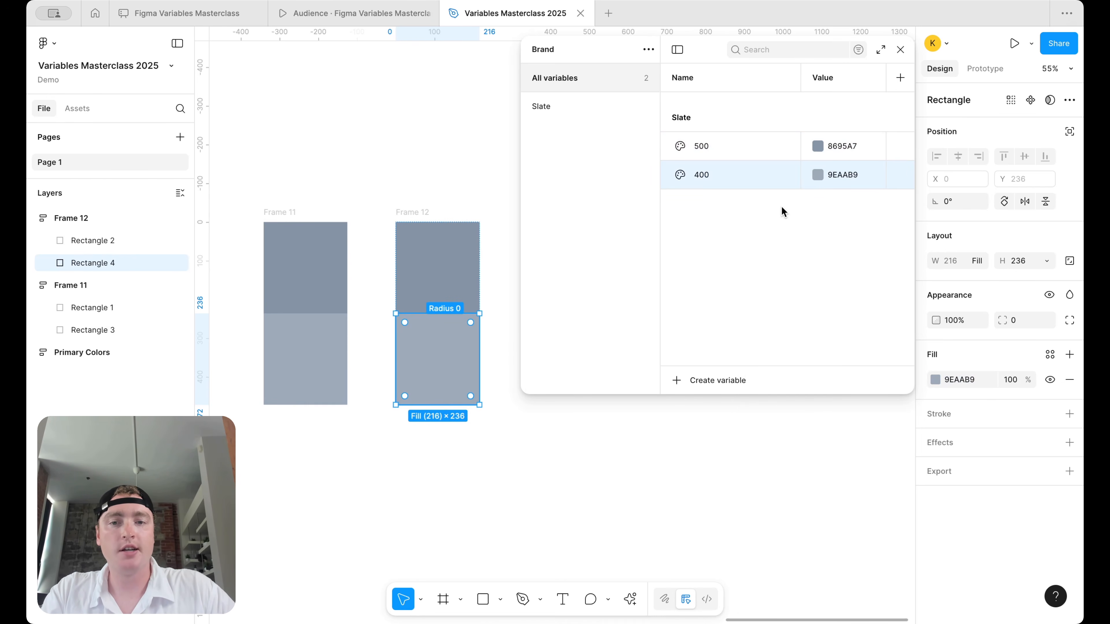
- Duplicate the left lower rectangle as a third swatch at 60% opacity
{"action": "left_click", "coordinate": [297, 372]}
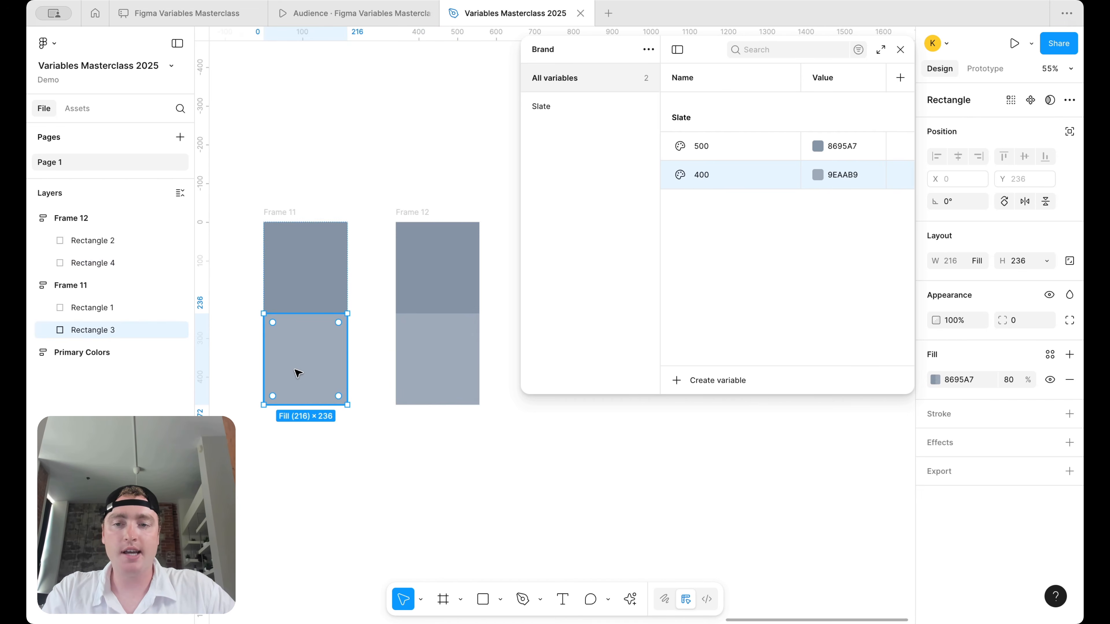
{"action": "key", "text": "ctrl+d"}
{"action": "left_click", "coordinate": [1012, 381]}
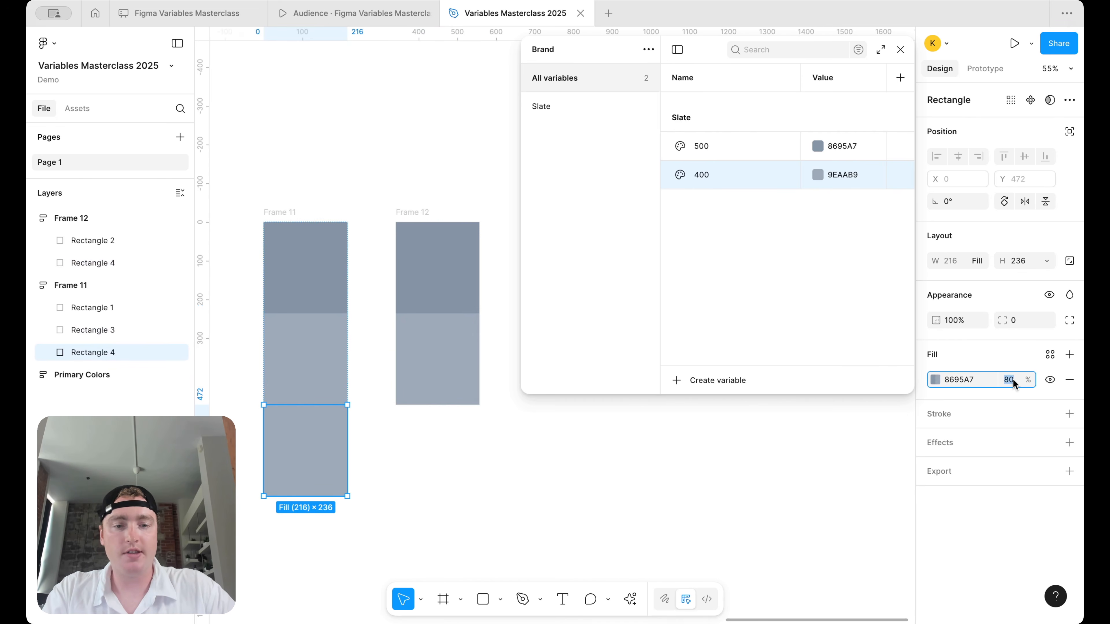
{"action": "type", "text": "60"}
{"action": "key", "text": "Return"}
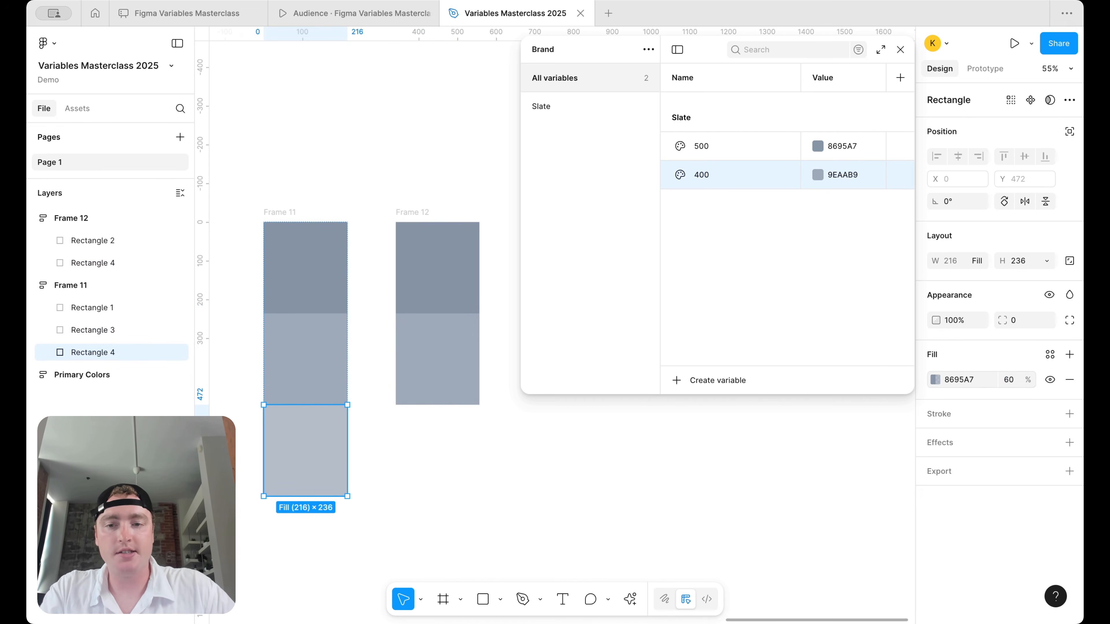
- Add a third right swatch sampled from the 60% shade, and duplicate variable 400
{"action": "left_click", "coordinate": [439, 375]}
{"action": "key", "text": "ctrl+d"}
{"action": "left_click", "coordinate": [936, 380]}
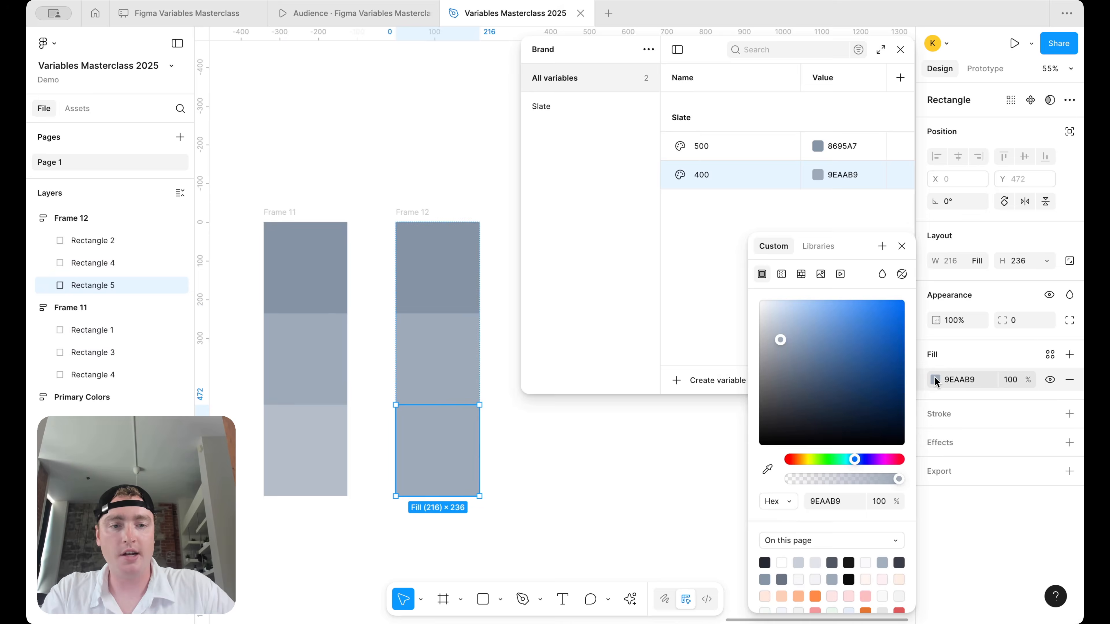
{"action": "left_click", "coordinate": [770, 470]}
{"action": "left_click", "coordinate": [330, 447]}
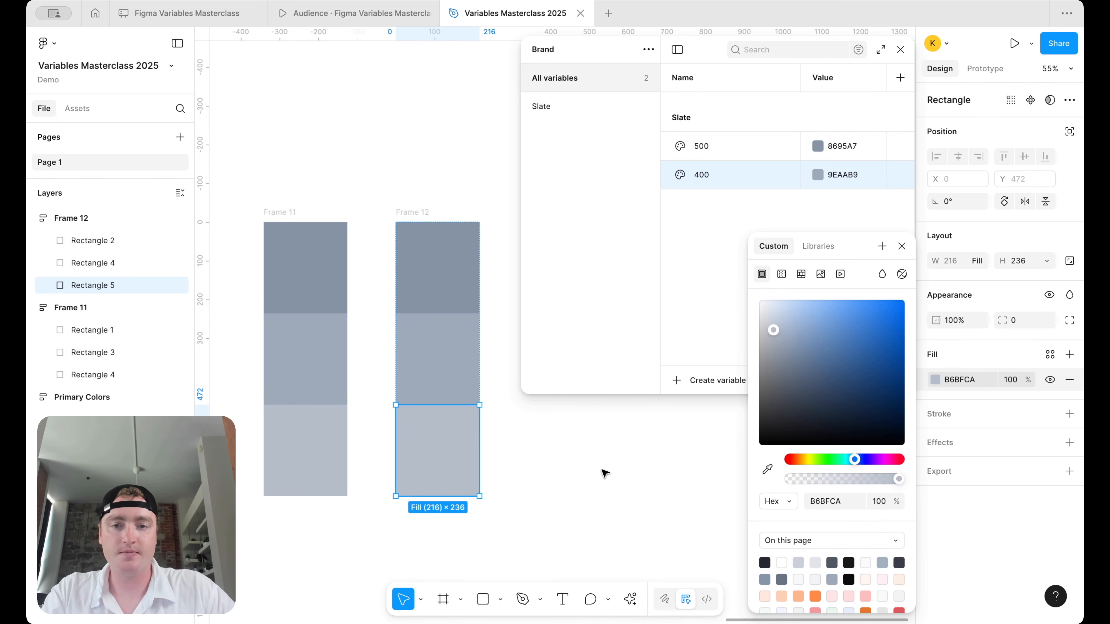
{"action": "left_click", "coordinate": [605, 474]}
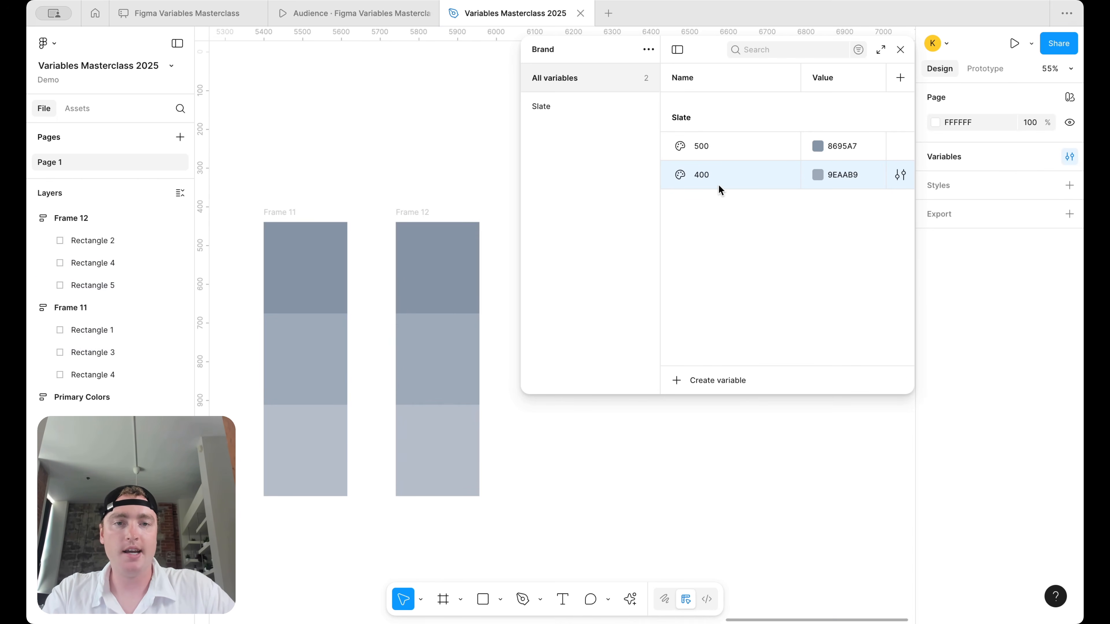
{"action": "key", "text": "ctrl+d"}
- Name the duplicate 300 and eyedrop the light slate B6BFCA into it
{"action": "type", "text": "300"}
{"action": "left_click", "coordinate": [818, 204]}
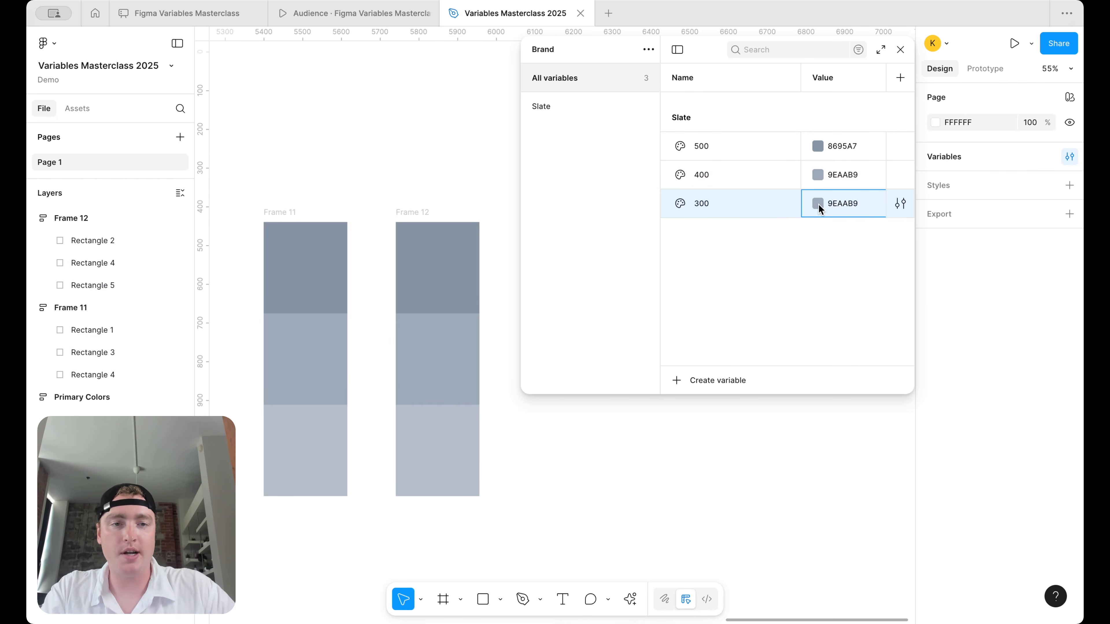
{"action": "left_click", "coordinate": [832, 421]}
{"action": "left_click", "coordinate": [477, 442]}
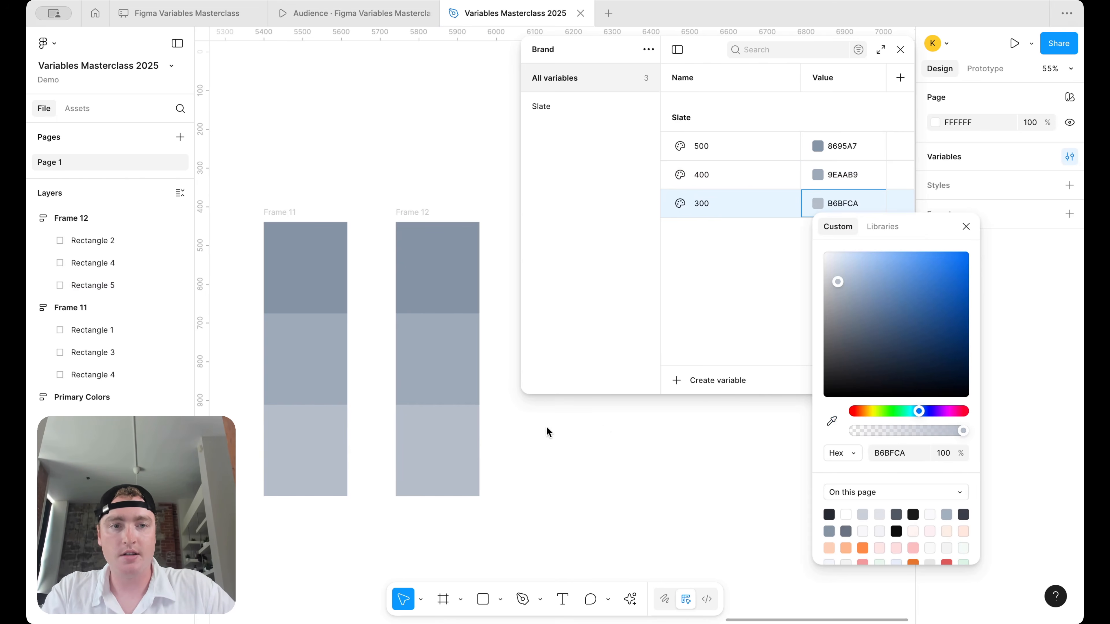
{"action": "left_click", "coordinate": [669, 443]}
- Add a fourth swatch to each column and set the left one to 40% opacity
{"action": "left_click", "coordinate": [289, 454]}
{"action": "key", "text": "ctrl+d"}
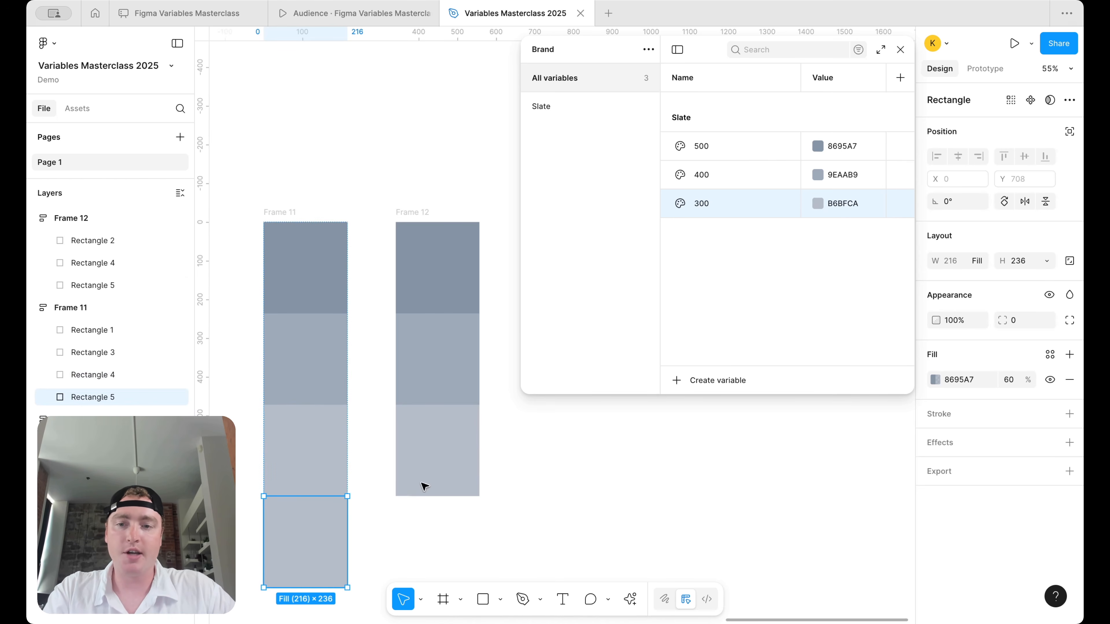
{"action": "scroll", "coordinate": [446, 397], "scroll_direction": "down", "scroll_amount": 5}
{"action": "left_click", "coordinate": [454, 346]}
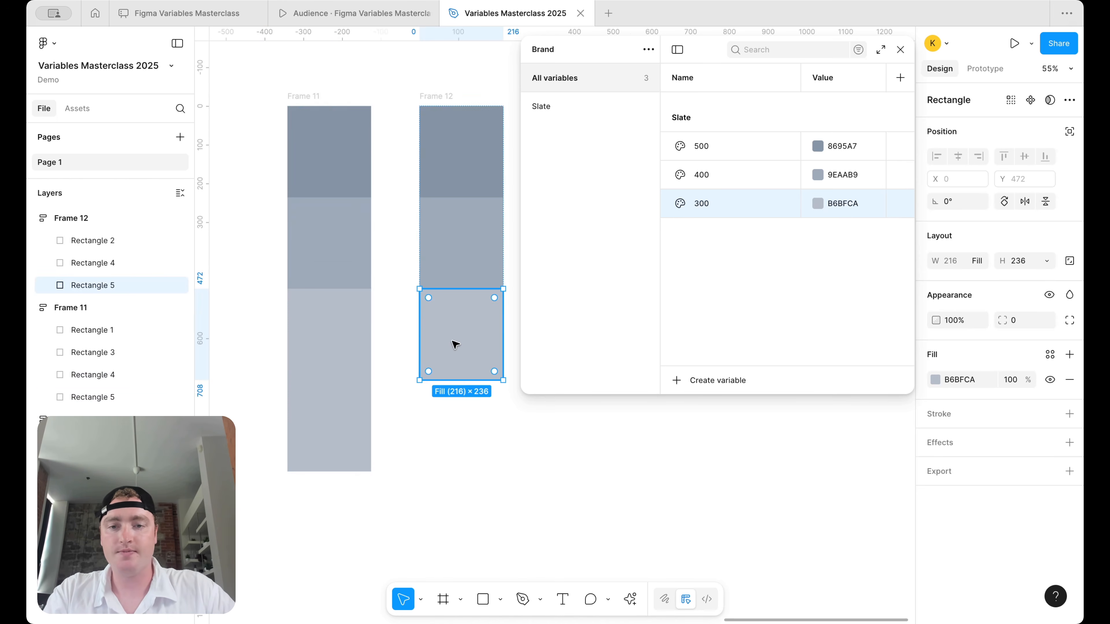
{"action": "key", "text": "ctrl+d"}
{"action": "key", "text": "ctrl+d"}
{"action": "type", "text": "200"}
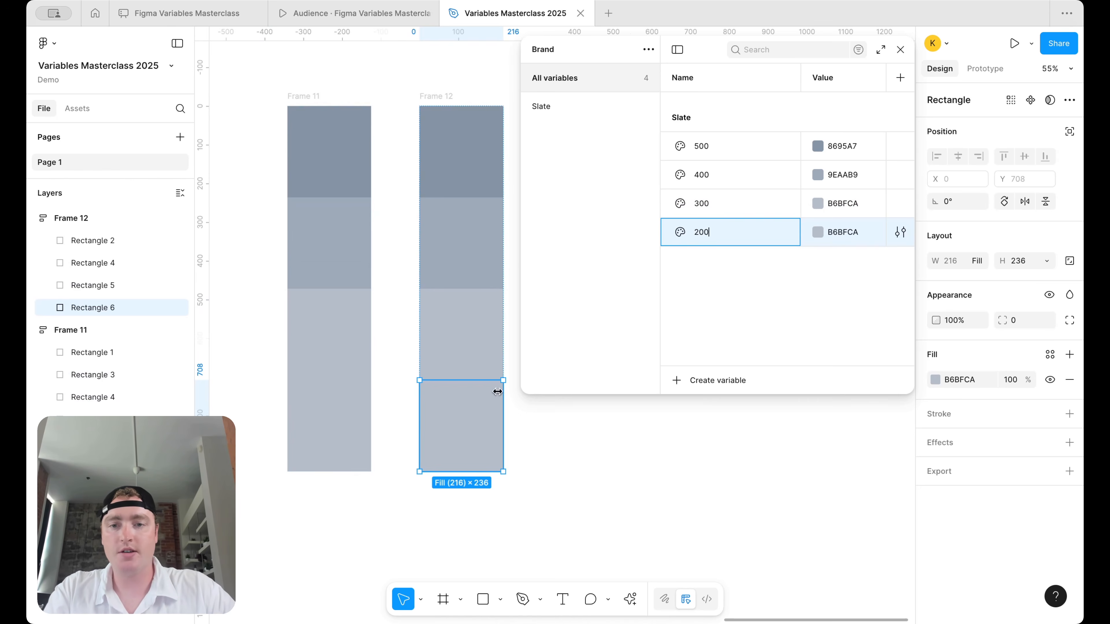
{"action": "left_click", "coordinate": [340, 408]}
{"action": "left_click", "coordinate": [1008, 380]}
{"action": "type", "text": "40"}
{"action": "key", "text": "Return"}
- Sample CFD5DC into Frame 12's fourth swatch and paste it into Slate 200
{"action": "left_click", "coordinate": [478, 430]}
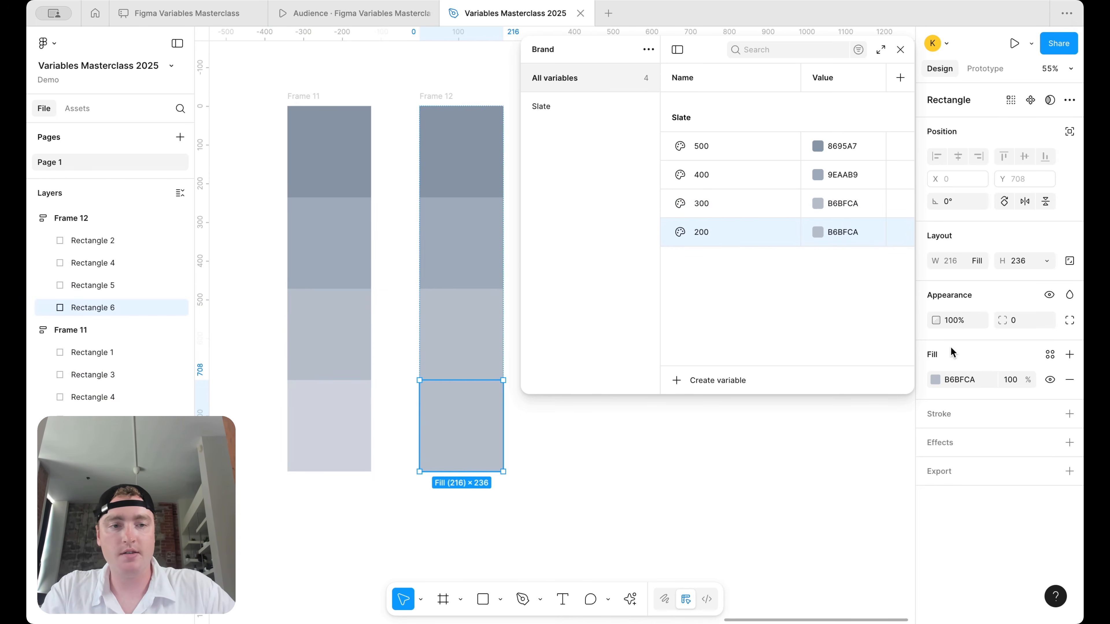
{"action": "left_click", "coordinate": [936, 382]}
{"action": "left_click", "coordinate": [768, 469]}
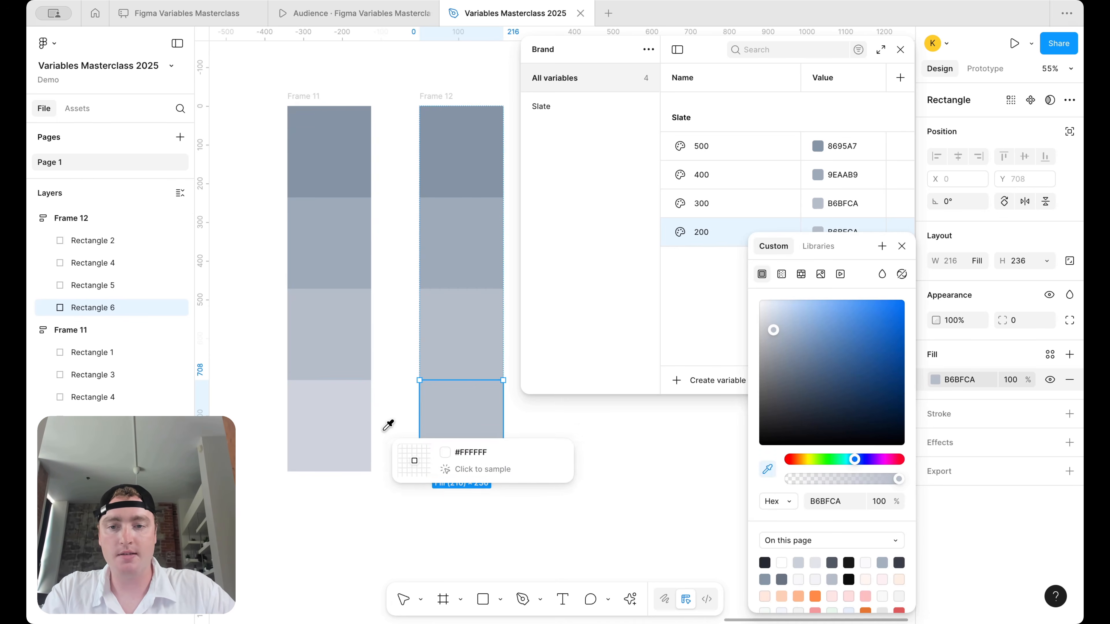
{"action": "left_click", "coordinate": [357, 431]}
{"action": "left_click", "coordinate": [979, 379]}
{"action": "key", "text": "ctrl+c"}
{"action": "left_click", "coordinate": [837, 232]}
{"action": "key", "text": "ctrl+v"}
{"action": "key", "text": "Return"}
- Duplicate the 200 variable and add a fifth left swatch at 20% opacity
{"action": "key", "text": "ctrl+d"}
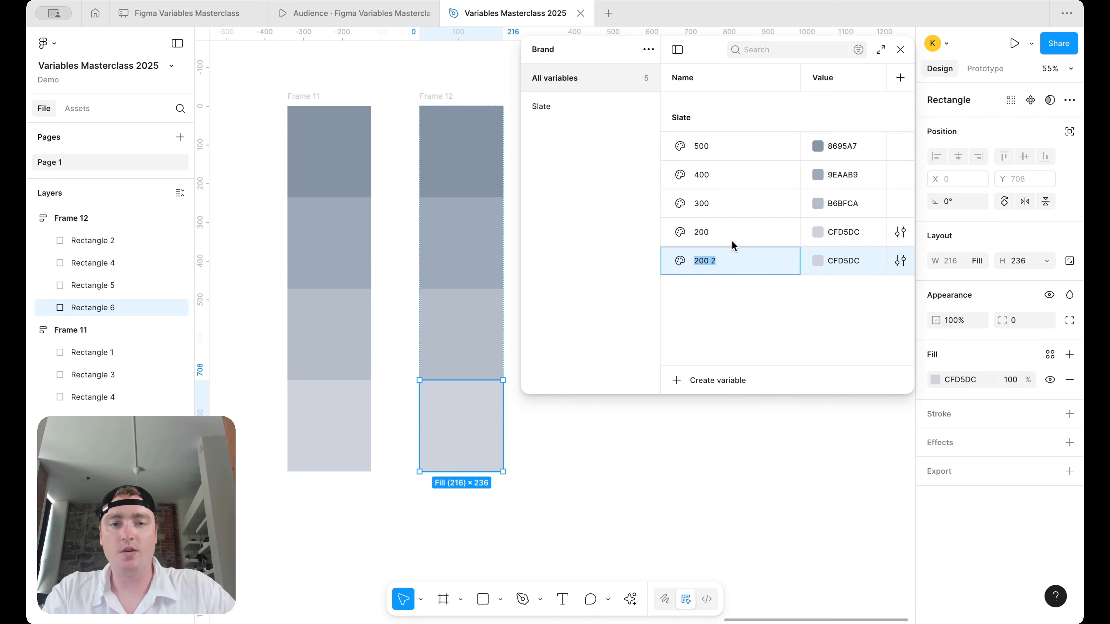
{"action": "left_click", "coordinate": [340, 450]}
{"action": "key", "text": "ctrl+d"}
{"action": "left_click", "coordinate": [1010, 379]}
{"action": "type", "text": "20"}
{"action": "key", "text": "Return"}
- Add a fifth right swatch sampled as E7EAED and paste that into the copied variable
{"action": "left_click", "coordinate": [481, 438]}
{"action": "key", "text": "ctrl+d"}
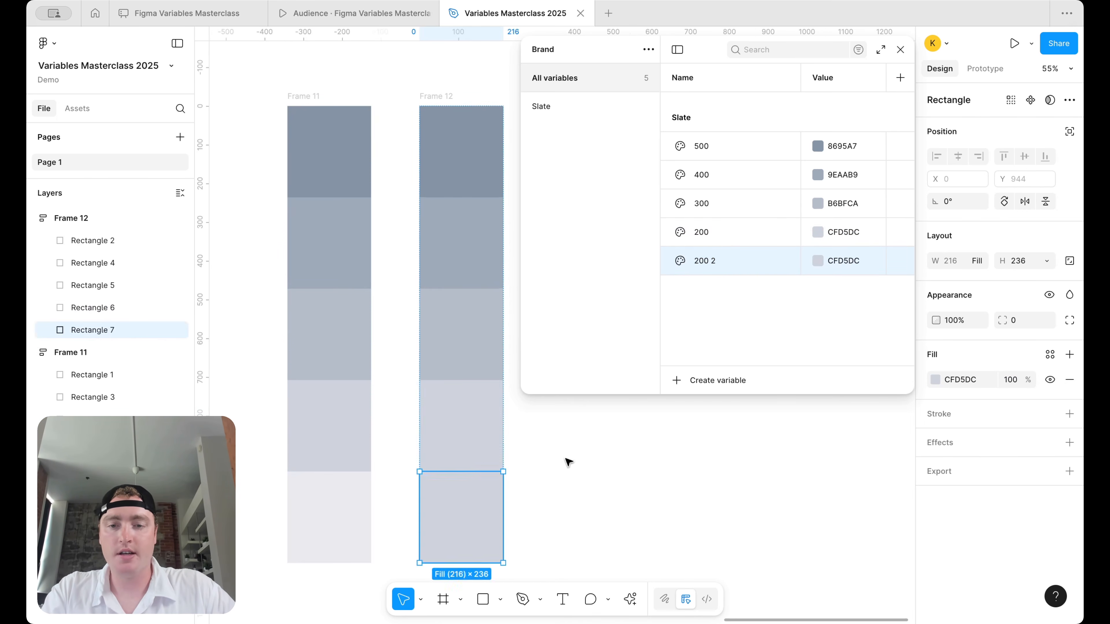
{"action": "left_click", "coordinate": [936, 383]}
{"action": "left_click", "coordinate": [768, 469]}
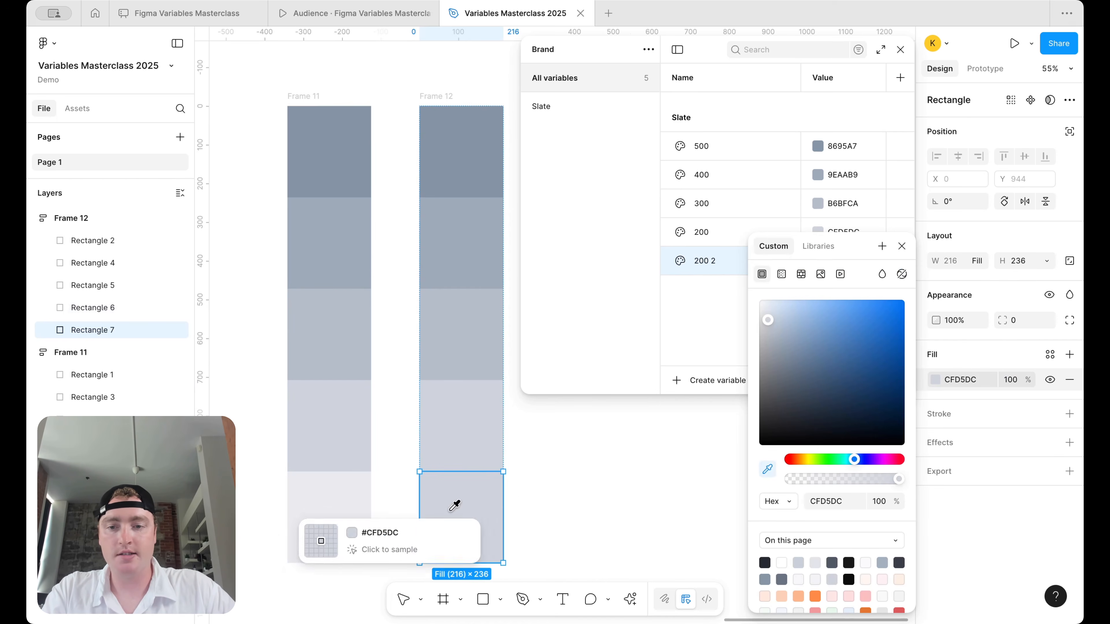
{"action": "left_click", "coordinate": [356, 515]}
{"action": "left_click", "coordinate": [974, 381]}
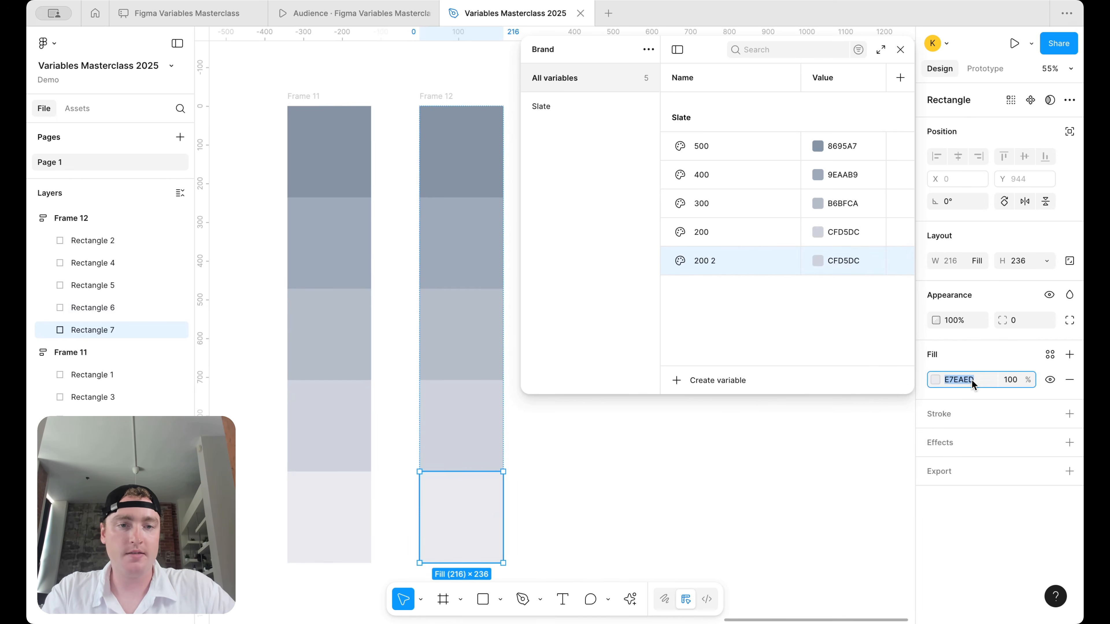
{"action": "left_click", "coordinate": [859, 258]}
{"action": "key", "text": "ctrl+v"}
{"action": "key", "text": "Return"}
- Rename the copied variable to 100
{"action": "double_click", "coordinate": [708, 262]}
{"action": "type", "text": "100"}
{"action": "key", "text": "Return"}
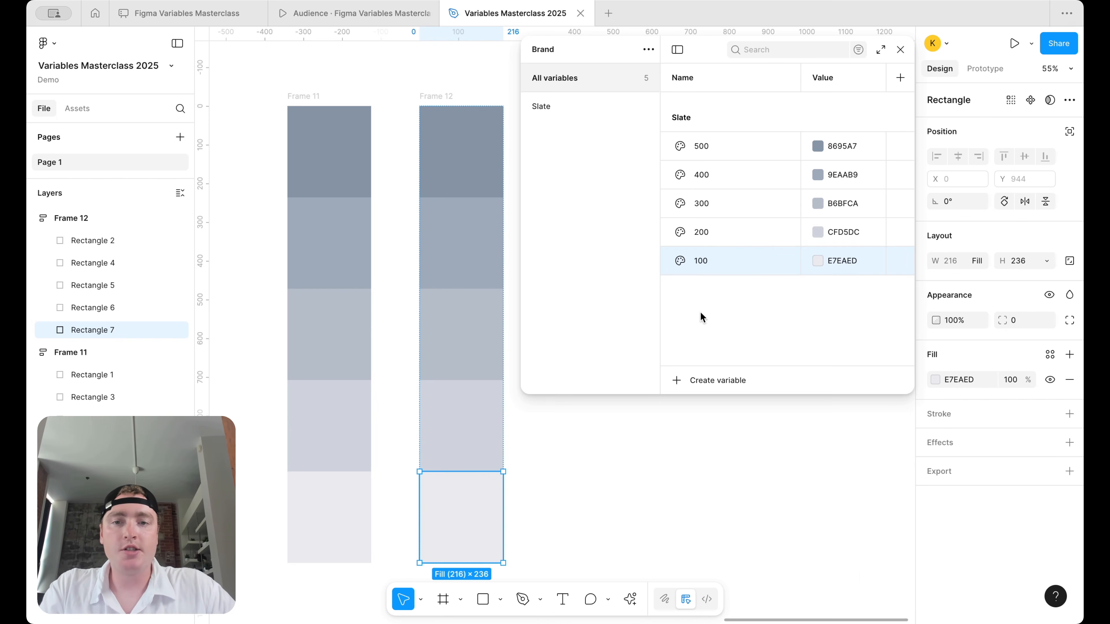
{"action": "scroll", "coordinate": [698, 522], "scroll_direction": "down", "scroll_amount": 1}
{"action": "scroll", "coordinate": [698, 522], "scroll_direction": "right", "scroll_amount": 1}
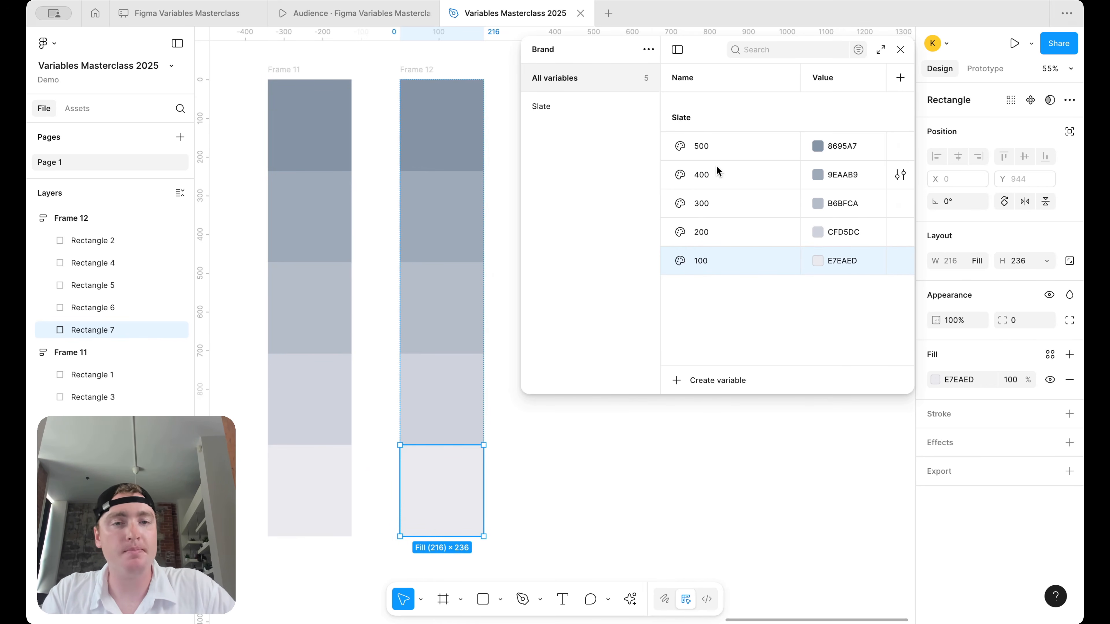
- Duplicate the Slate 200 variable and name the copy 150
{"action": "left_click", "coordinate": [294, 70]}
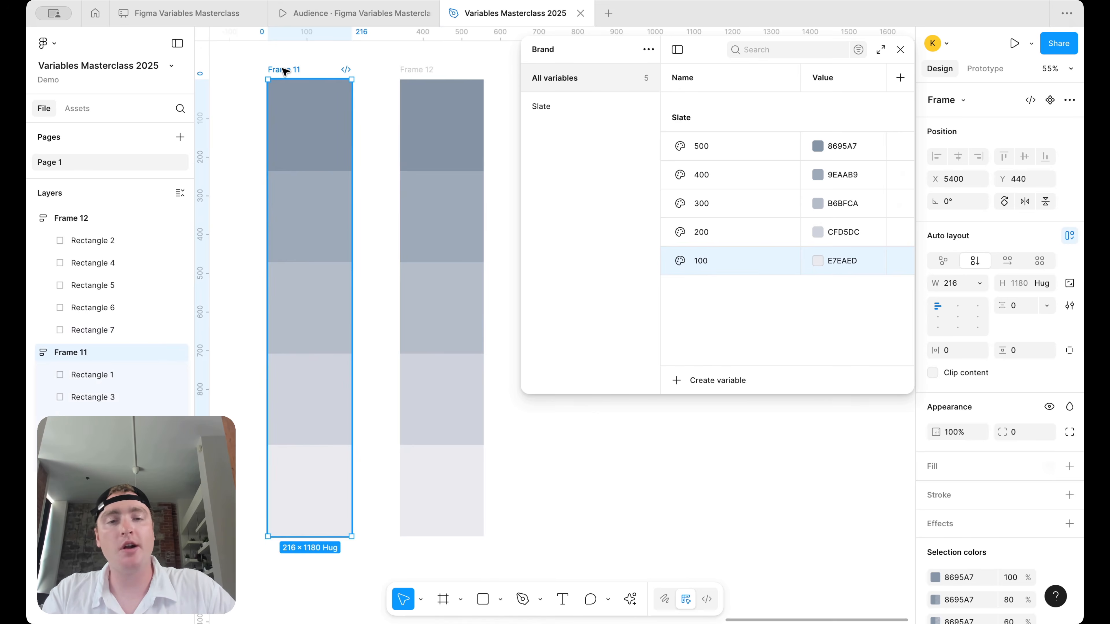
{"action": "scroll", "coordinate": [992, 516], "scroll_direction": "down", "scroll_amount": 3}
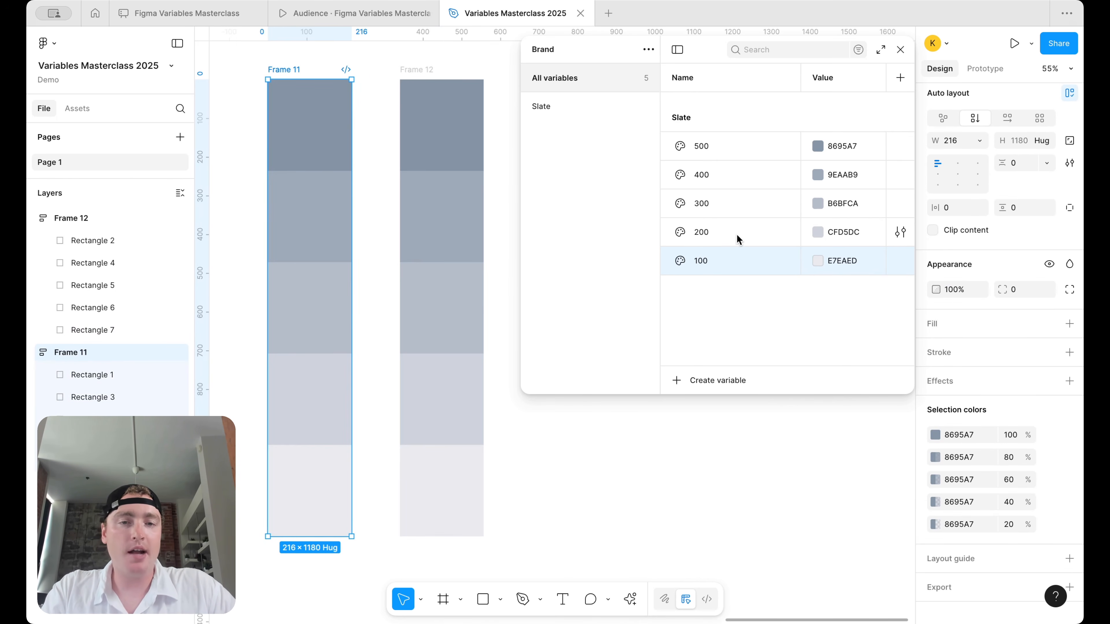
{"action": "left_click", "coordinate": [728, 237]}
{"action": "key", "text": "ctrl+d"}
{"action": "type", "text": "150"}
{"action": "key", "text": "Return"}
- Duplicate Frame 11's fourth rectangle and set the copy to 30% opacity
{"action": "left_click", "coordinate": [426, 388]}
{"action": "left_click", "coordinate": [293, 384]}
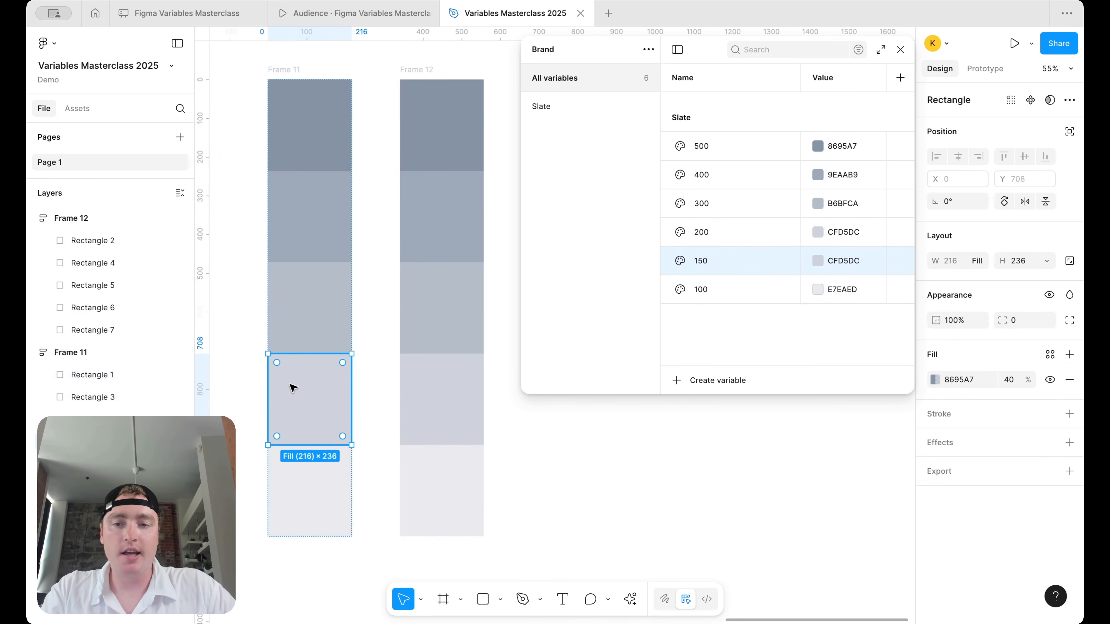
{"action": "key", "text": "ctrl+d"}
{"action": "left_click", "coordinate": [1012, 378]}
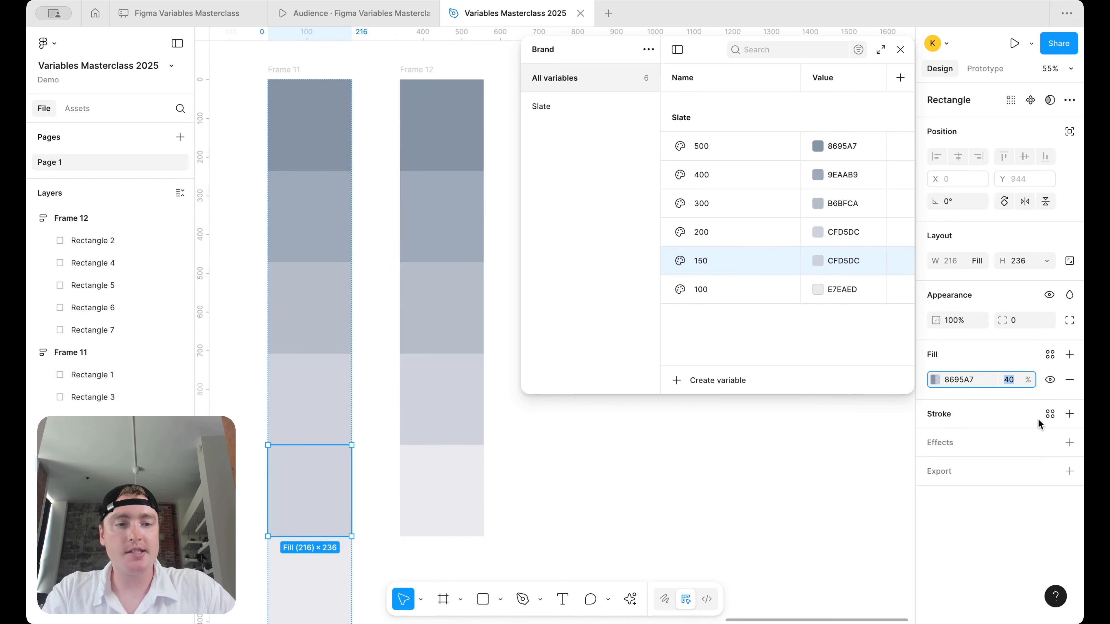
{"action": "type", "text": "30"}
{"action": "key", "text": "Return"}
- Duplicate Frame 12's fourth rectangle as its sixth swatch
{"action": "left_click", "coordinate": [472, 406]}
{"action": "key", "text": "super+d"}
{"action": "scroll", "coordinate": [588, 533], "scroll_direction": "down", "scroll_amount": 1}
{"action": "scroll", "coordinate": [589, 532], "scroll_direction": "left", "scroll_amount": 1}
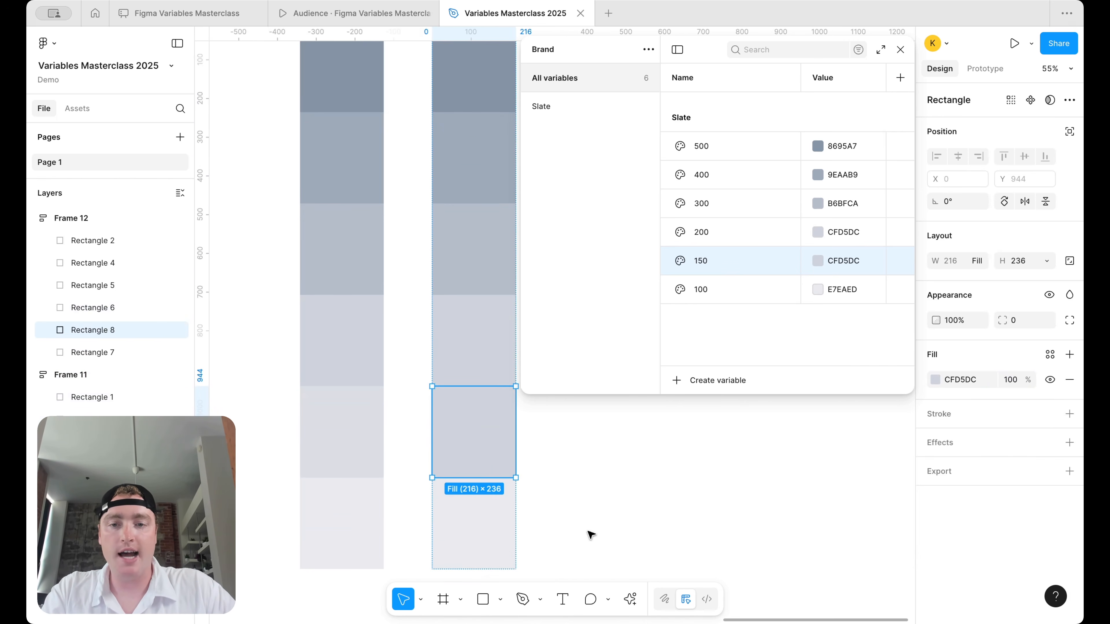
- Sample DADFE4 from the 30% shade into the new swatch and paste it into Slate 150
{"action": "left_click", "coordinate": [933, 380]}
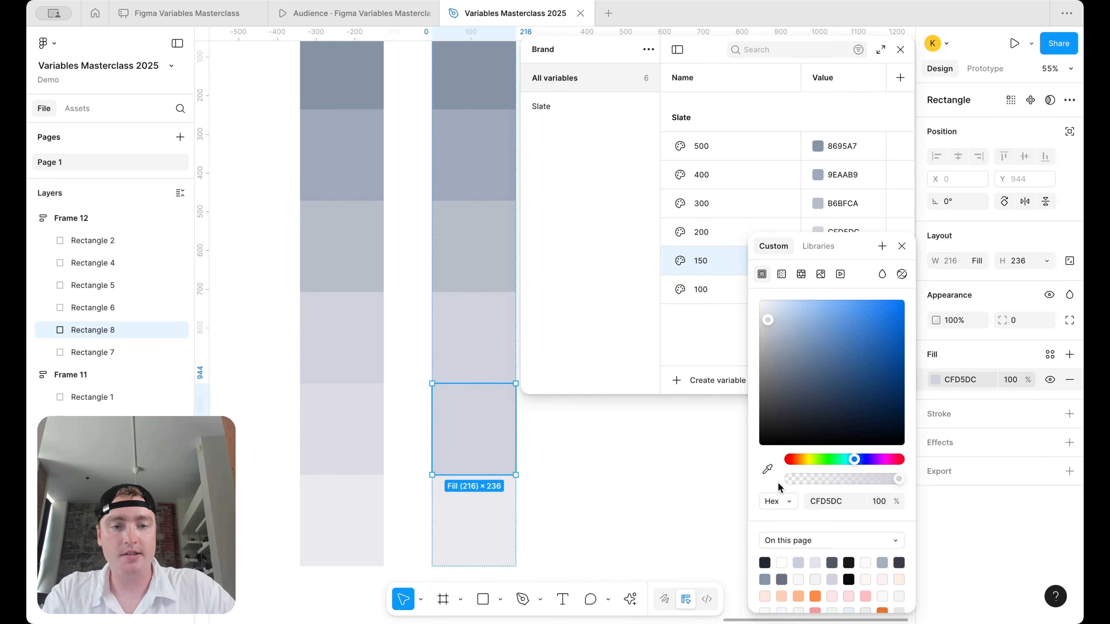
{"action": "left_click", "coordinate": [767, 469]}
{"action": "left_click", "coordinate": [376, 418]}
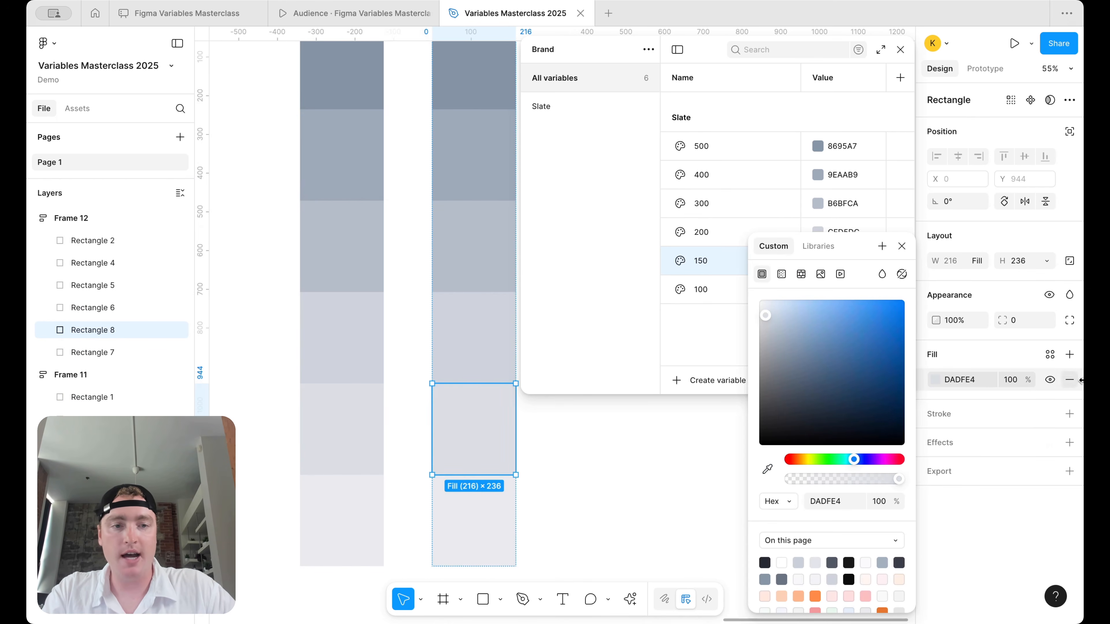
{"action": "left_click", "coordinate": [961, 380]}
{"action": "key", "text": "ctrl+c"}
{"action": "left_click", "coordinate": [848, 261]}
{"action": "key", "text": "ctrl+v"}
{"action": "key", "text": "Return"}
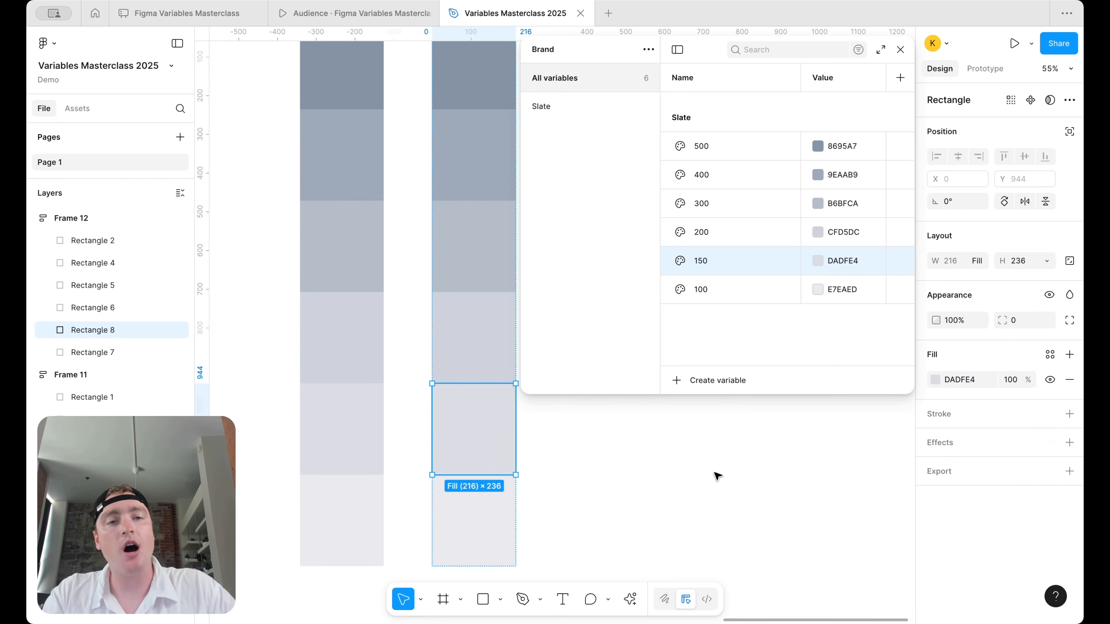
{"action": "scroll", "coordinate": [685, 479], "scroll_direction": "down", "scroll_amount": 3}
{"action": "scroll", "coordinate": [685, 479], "scroll_direction": "right", "scroll_amount": 3}
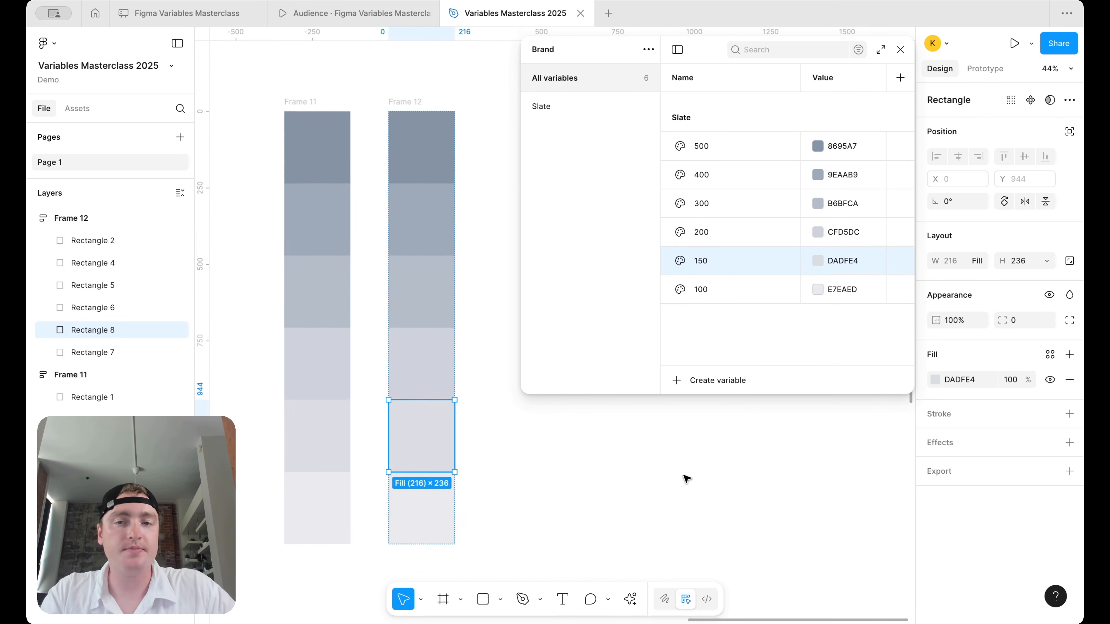
- Scroll the canvas back to the left
{"action": "scroll", "coordinate": [685, 478], "scroll_direction": "left", "scroll_amount": 2}
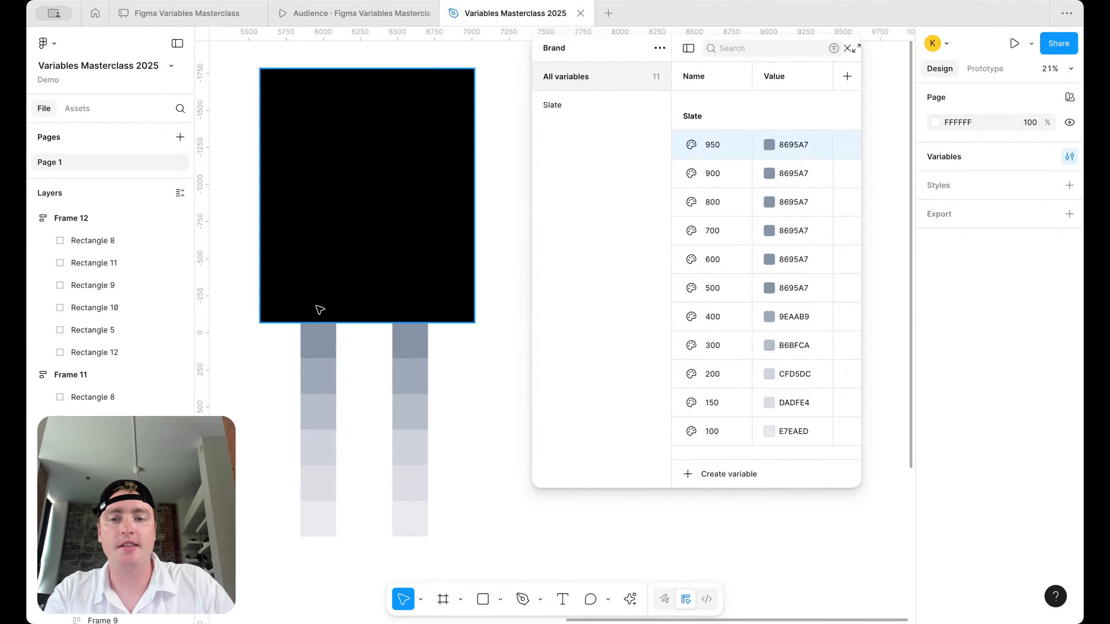
- Copy the left swatch column onto the black rectangle and delete the copy's top swatch
{"action": "left_click", "coordinate": [307, 315]}
{"action": "left_click_drag", "start_coordinate": [310, 316], "coordinate": [311, 110]}
{"action": "left_click", "coordinate": [323, 130]}
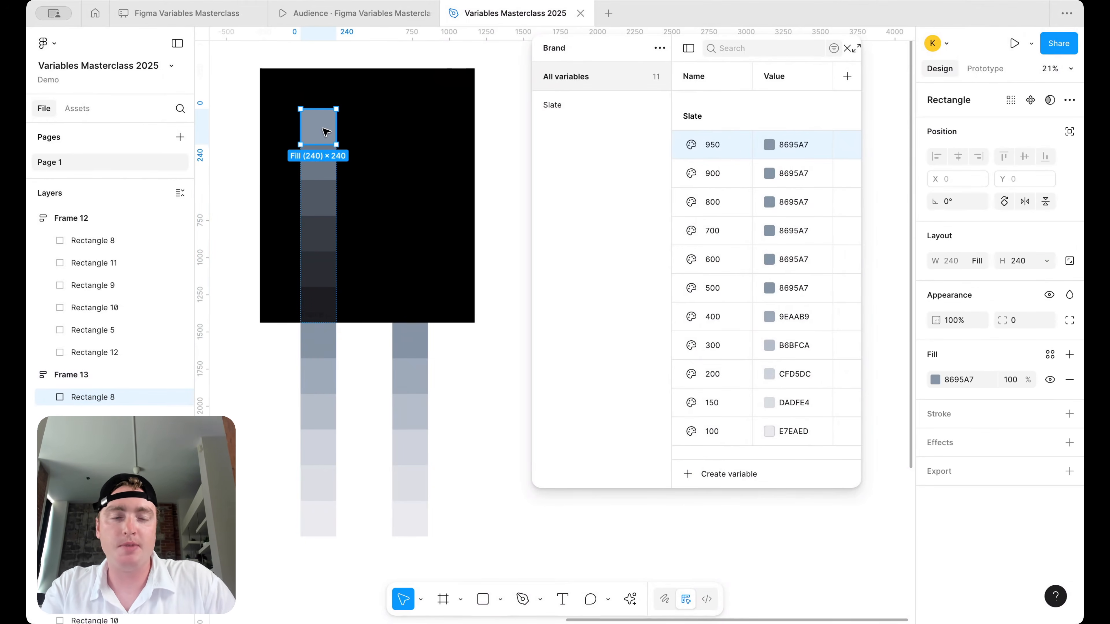
{"action": "key", "text": "Delete"}
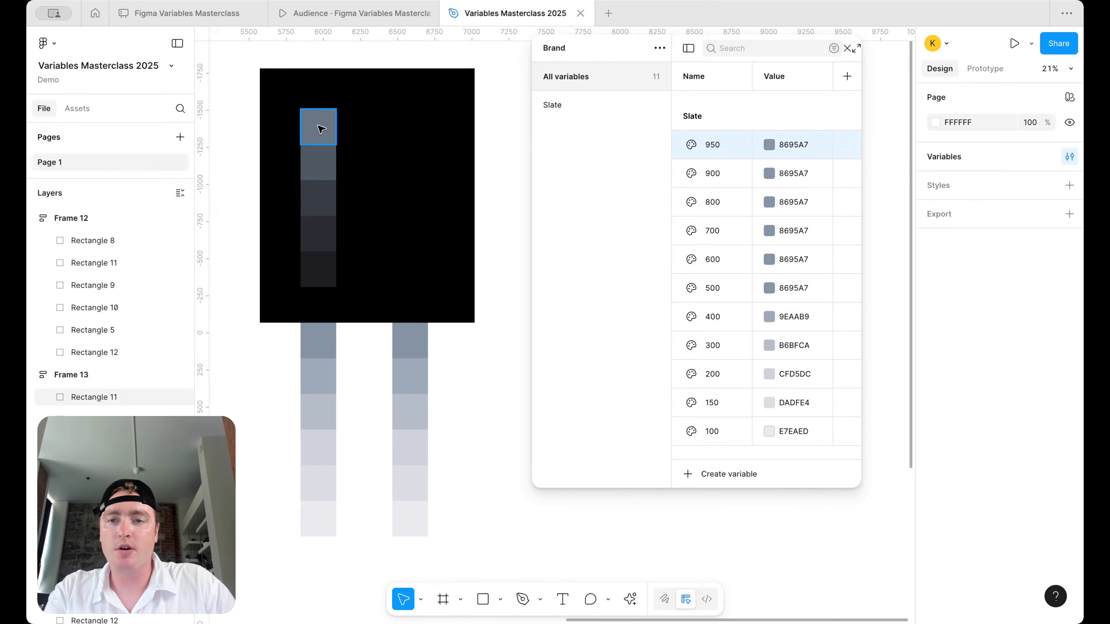
{"action": "left_click", "coordinate": [322, 124]}
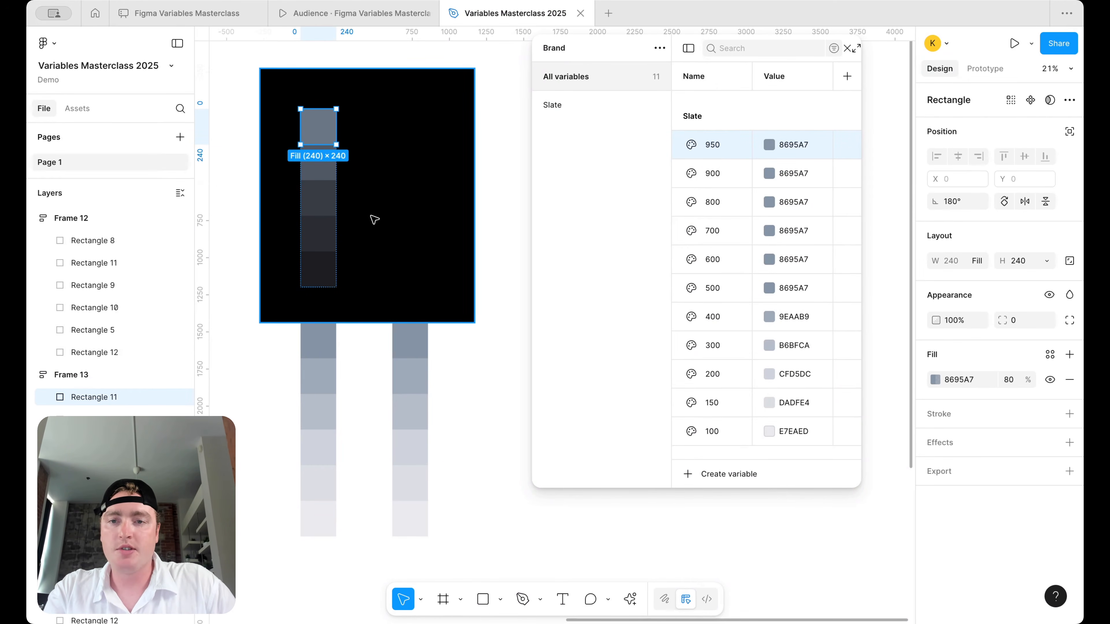
- Rotate the copied column 180° so the darkest is on top, and nudge it down to align
{"action": "left_click", "coordinate": [353, 203]}
{"action": "left_click", "coordinate": [311, 101]}
{"action": "left_click_drag", "start_coordinate": [344, 104], "coordinate": [299, 265]}
{"action": "key", "text": "shift+Down"}
{"action": "key", "text": "shift+Down"}
{"action": "key", "text": "shift+Down"}
{"action": "key", "text": "shift+Down"}
{"action": "key", "text": "shift+Down"}
{"action": "key", "text": "shift+Down"}
{"action": "key", "text": "shift+Down"}
{"action": "key", "text": "shift+Down"}
{"action": "key", "text": "shift+Down"}
{"action": "key", "text": "shift+Down"}
{"action": "key", "text": "shift+Down"}
{"action": "key", "text": "shift+Down"}
{"action": "key", "text": "shift+Down"}
{"action": "key", "text": "shift+Down"}
{"action": "key", "text": "shift+Down"}
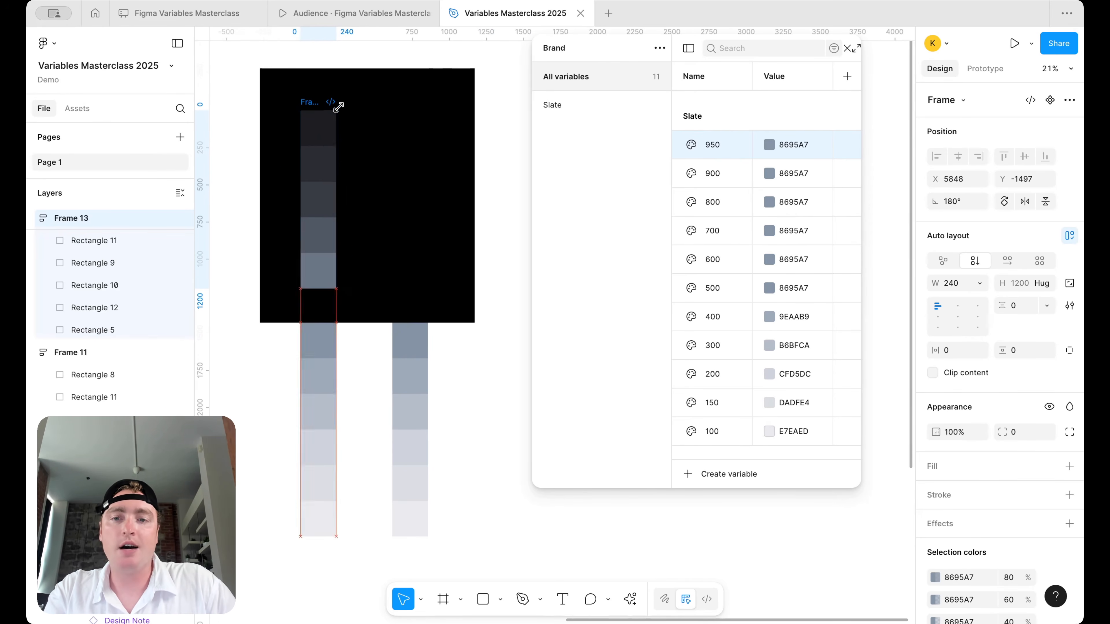
{"action": "key", "text": "shift+Down"}
{"action": "key", "text": "shift+Down"}
{"action": "key", "text": "shift+Down"}
{"action": "key", "text": "shift+Down"}
{"action": "key", "text": "shift+Down"}
{"action": "key", "text": "shift+Down"}
{"action": "key", "text": "shift+Down"}
{"action": "key", "text": "shift+Down"}
{"action": "key", "text": "shift+Down"}
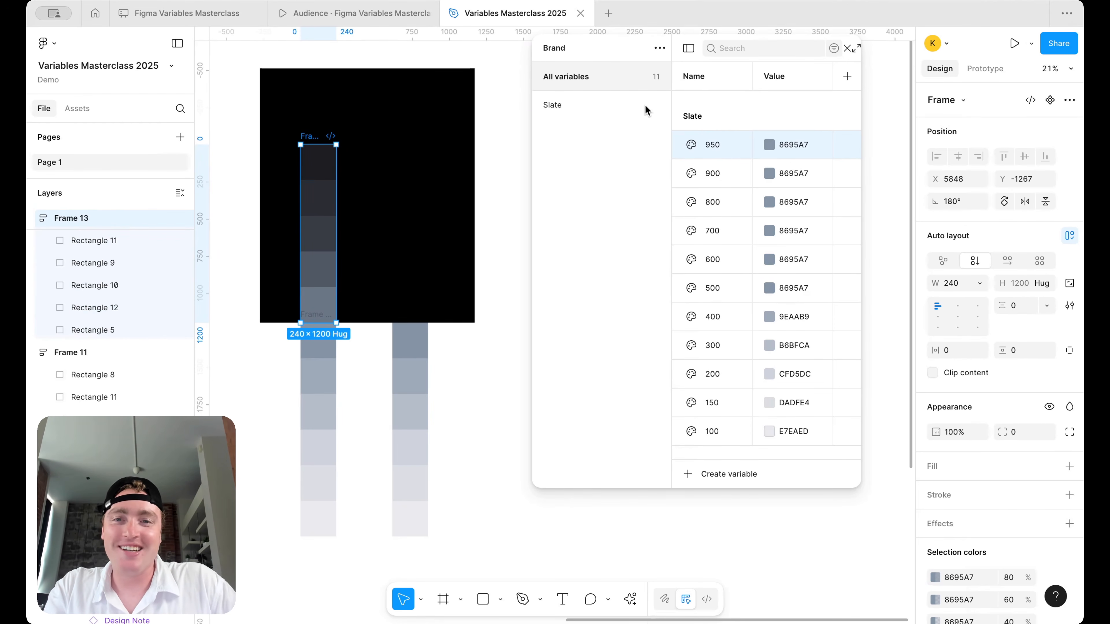
- Lower the black rectangle's top edge, copy the right column onto it, delete its top swatch, and align it
{"action": "left_click", "coordinate": [370, 119]}
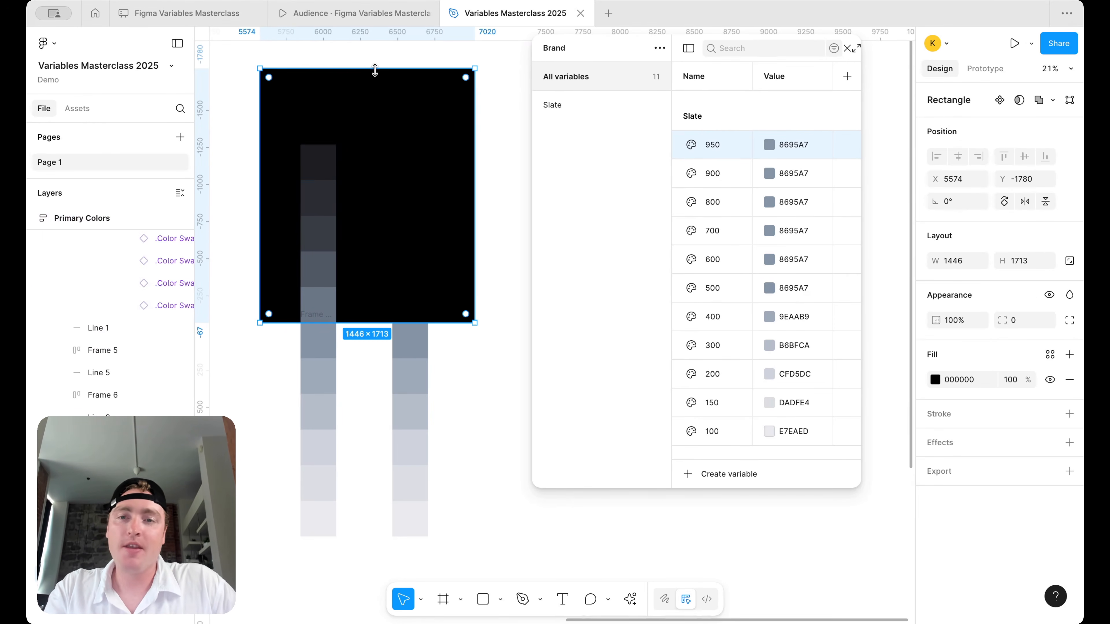
{"action": "left_click_drag", "start_coordinate": [374, 70], "coordinate": [375, 87]}
{"action": "left_click", "coordinate": [407, 322]}
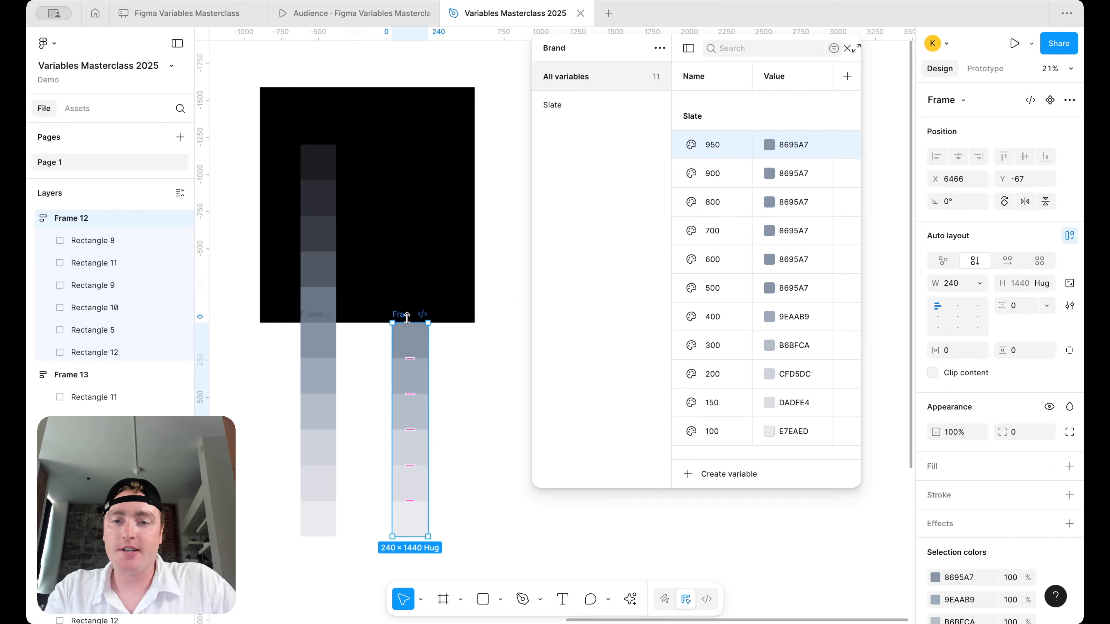
{"action": "left_click_drag", "start_coordinate": [406, 319], "coordinate": [409, 107]}
{"action": "left_click", "coordinate": [409, 127]}
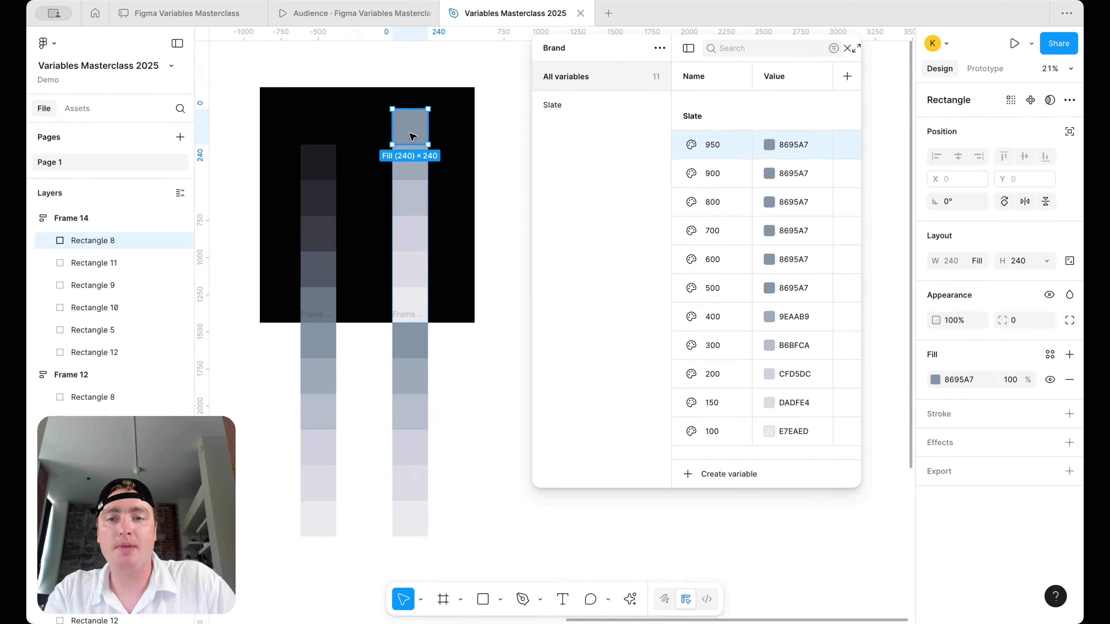
{"action": "key", "text": "Delete"}
{"action": "left_click_drag", "start_coordinate": [402, 139], "coordinate": [402, 174]}
- Fill the right column's fifth and fourth tiles with greys sampled from the matching left tiles
{"action": "left_click", "coordinate": [412, 288]}
{"action": "left_click", "coordinate": [935, 380]}
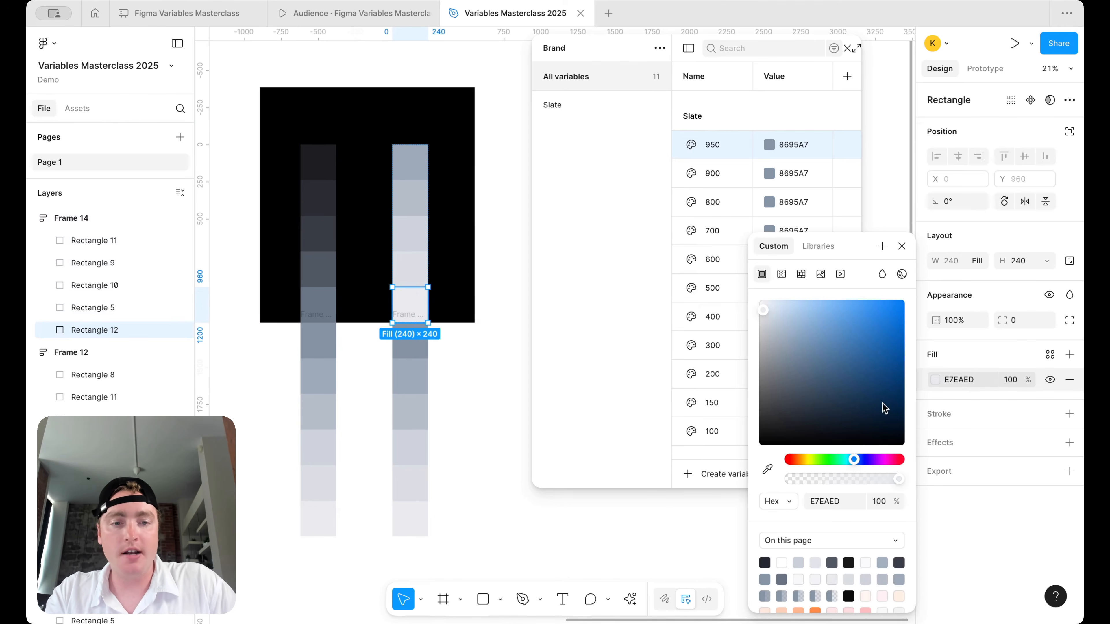
{"action": "left_click", "coordinate": [768, 470]}
{"action": "left_click", "coordinate": [318, 300]}
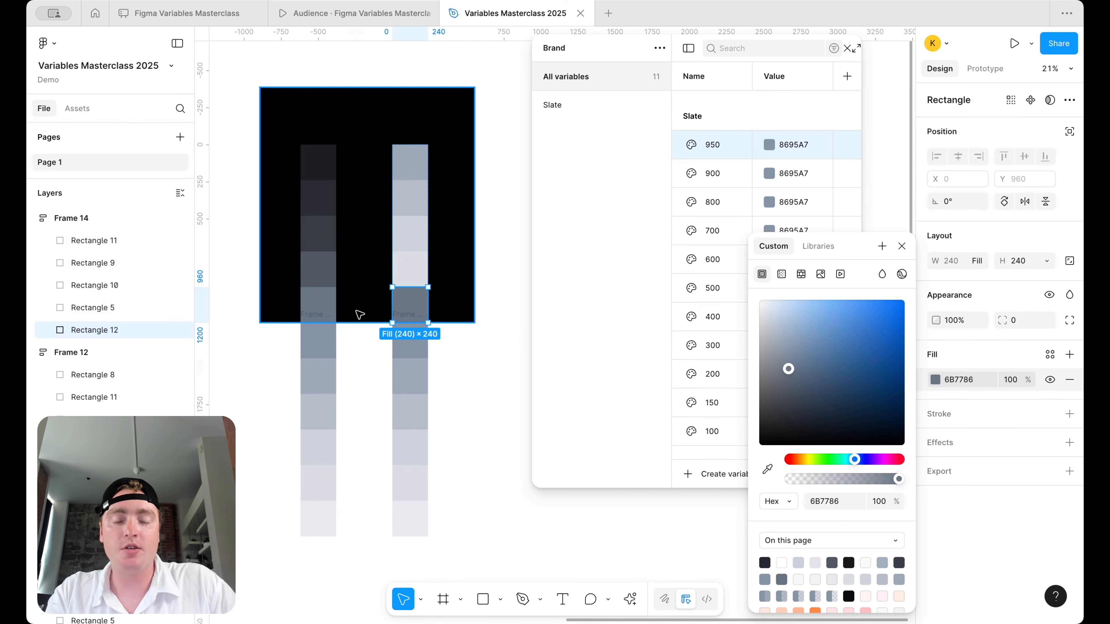
{"action": "left_click", "coordinate": [420, 280]}
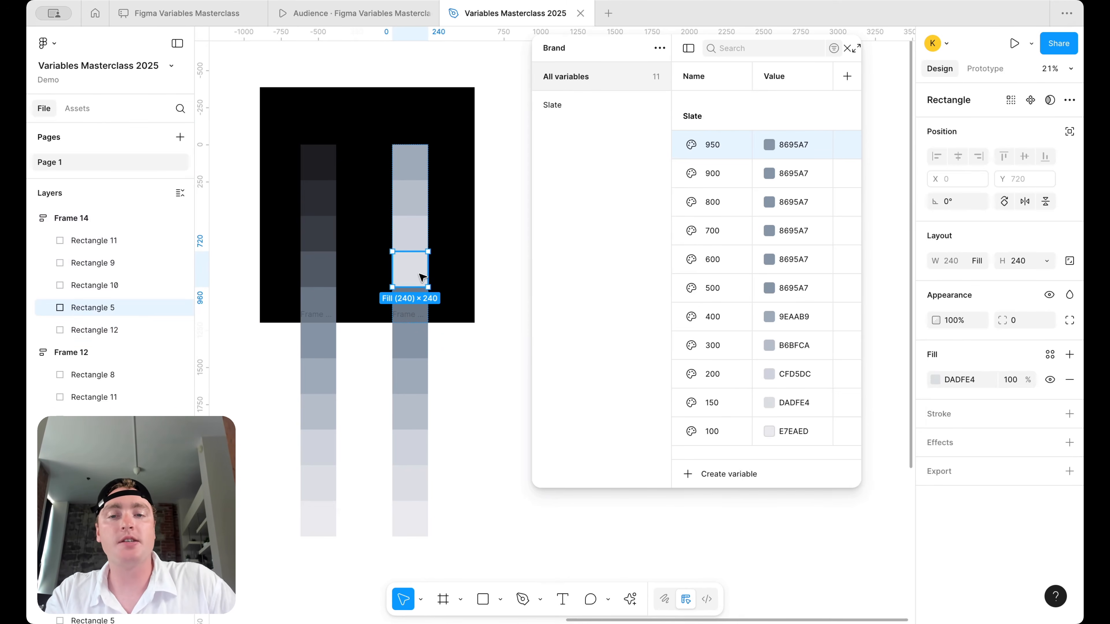
{"action": "left_click", "coordinate": [935, 379]}
{"action": "left_click", "coordinate": [768, 470]}
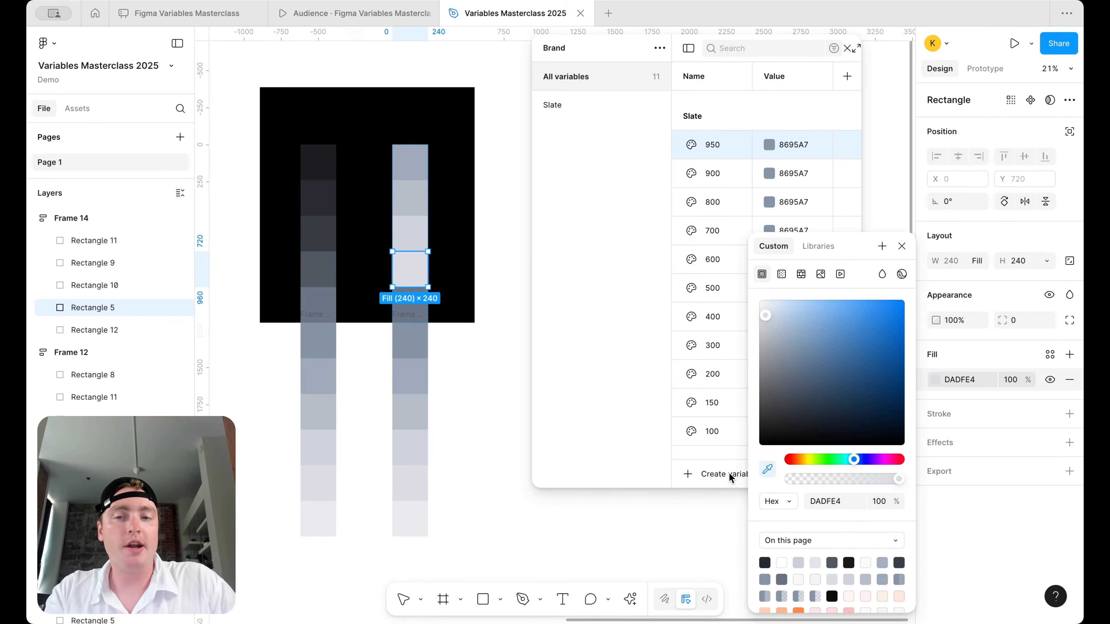
{"action": "left_click", "coordinate": [322, 265]}
- Fill the right column's third, second and top tiles with progressively darker greys from the left column
{"action": "left_click", "coordinate": [421, 233]}
{"action": "left_click", "coordinate": [935, 380]}
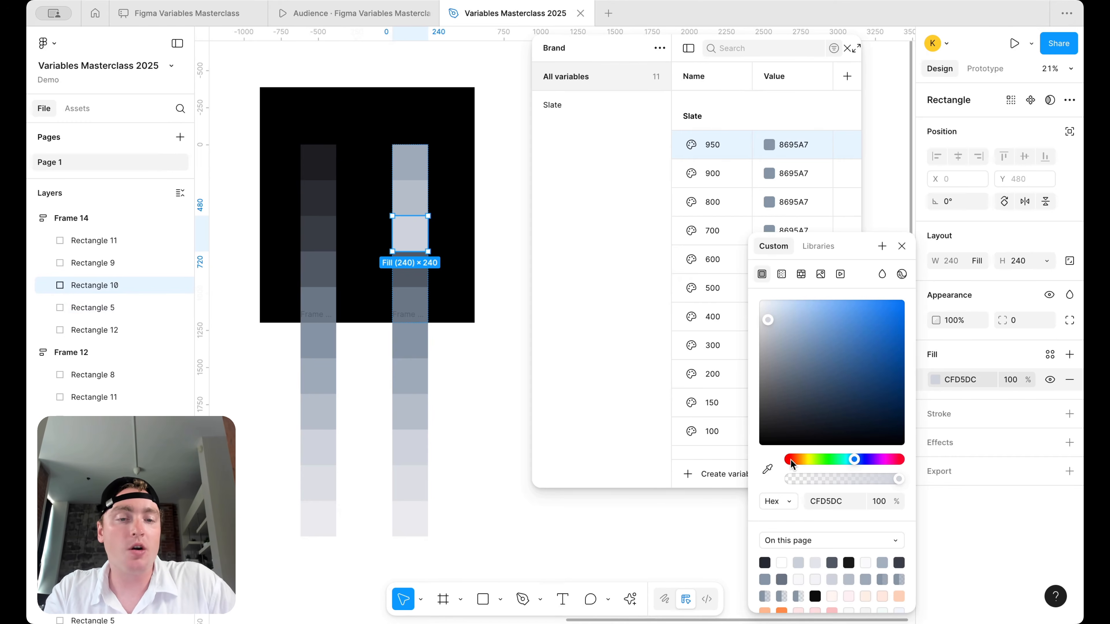
{"action": "left_click", "coordinate": [768, 470]}
{"action": "left_click", "coordinate": [318, 224]}
{"action": "left_click", "coordinate": [409, 197]}
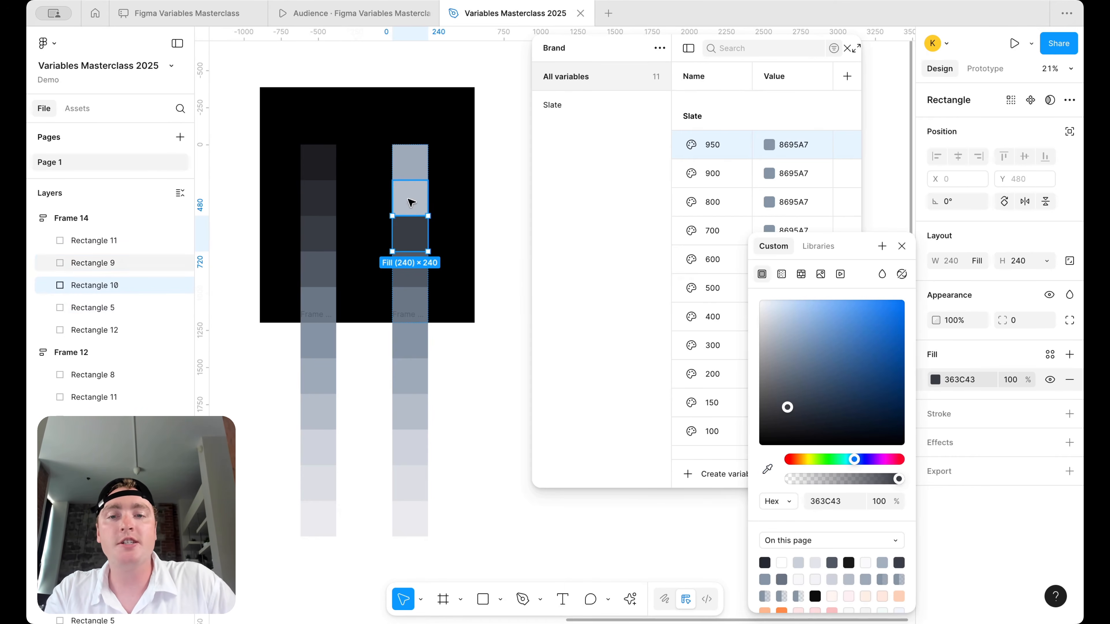
{"action": "left_click", "coordinate": [935, 379]}
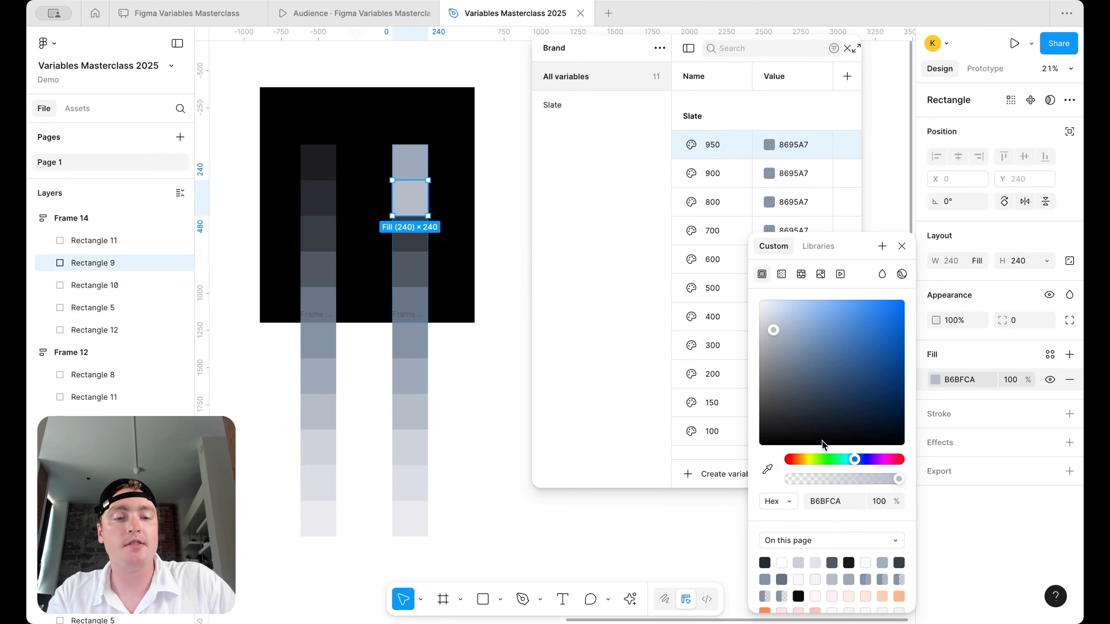
{"action": "left_click", "coordinate": [767, 470]}
{"action": "left_click", "coordinate": [322, 193]}
{"action": "left_click", "coordinate": [411, 173]}
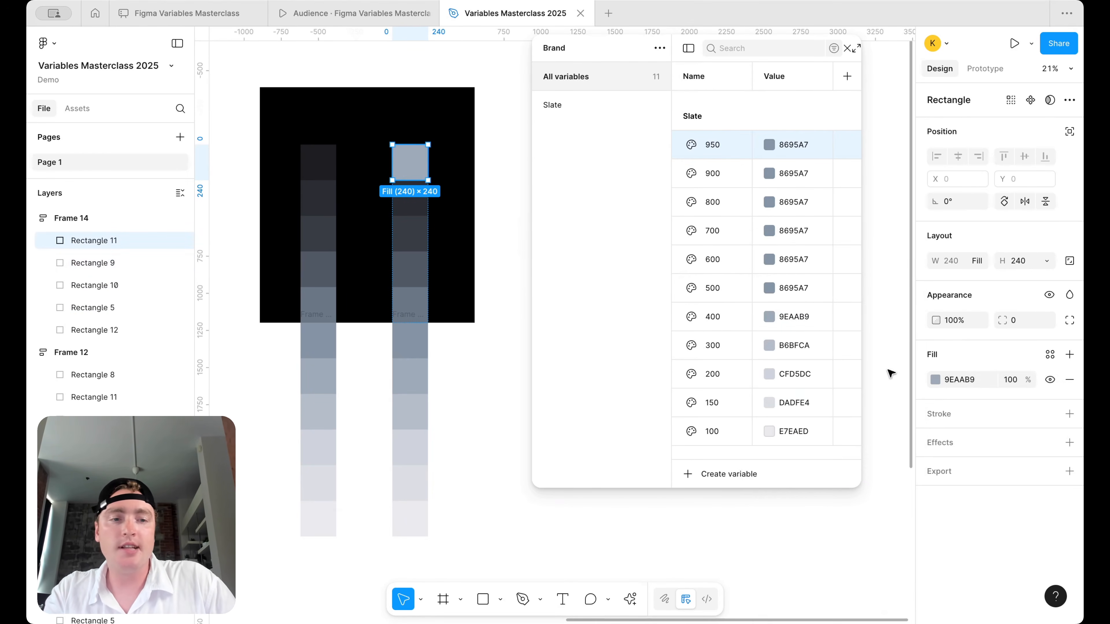
{"action": "left_click", "coordinate": [936, 379]}
{"action": "left_click", "coordinate": [768, 470]}
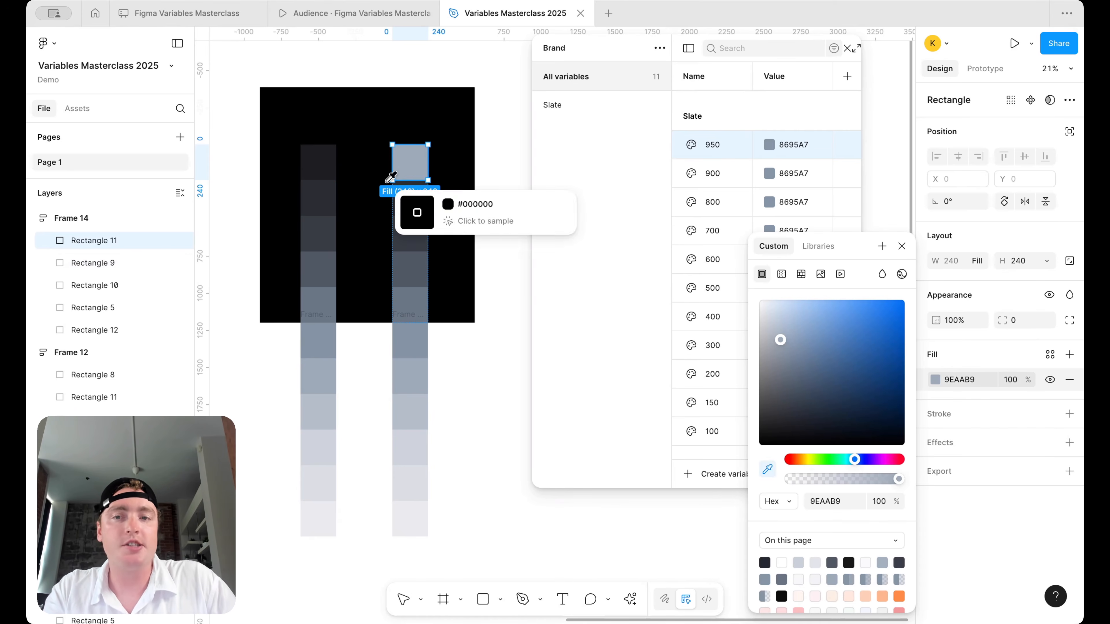
{"action": "left_click", "coordinate": [323, 152]}
- Click empty canvas to dismiss the colour picker and clear the selection
{"action": "left_click", "coordinate": [363, 413]}
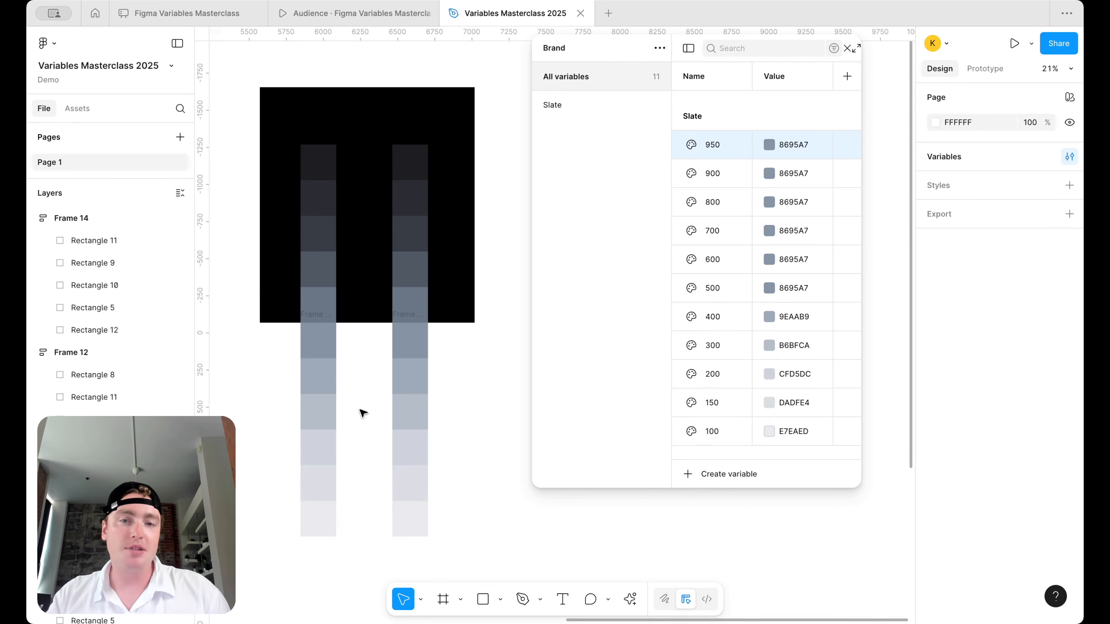
- Inspect the left column's tiles to compare their fills with the right column
{"action": "left_click", "coordinate": [422, 163]}
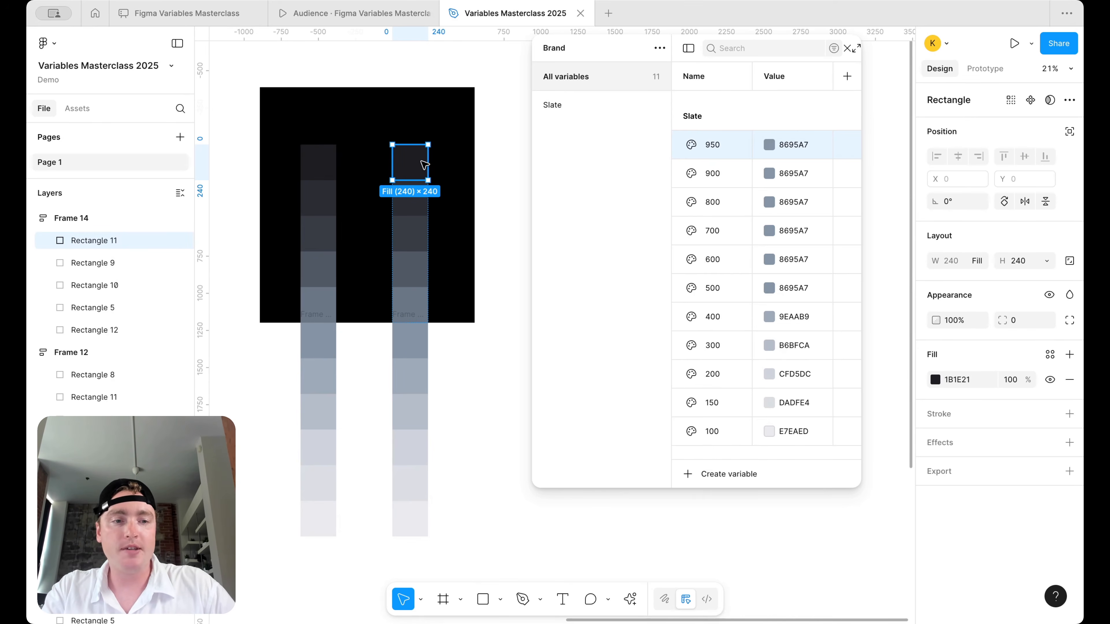
{"action": "left_click", "coordinate": [319, 165]}
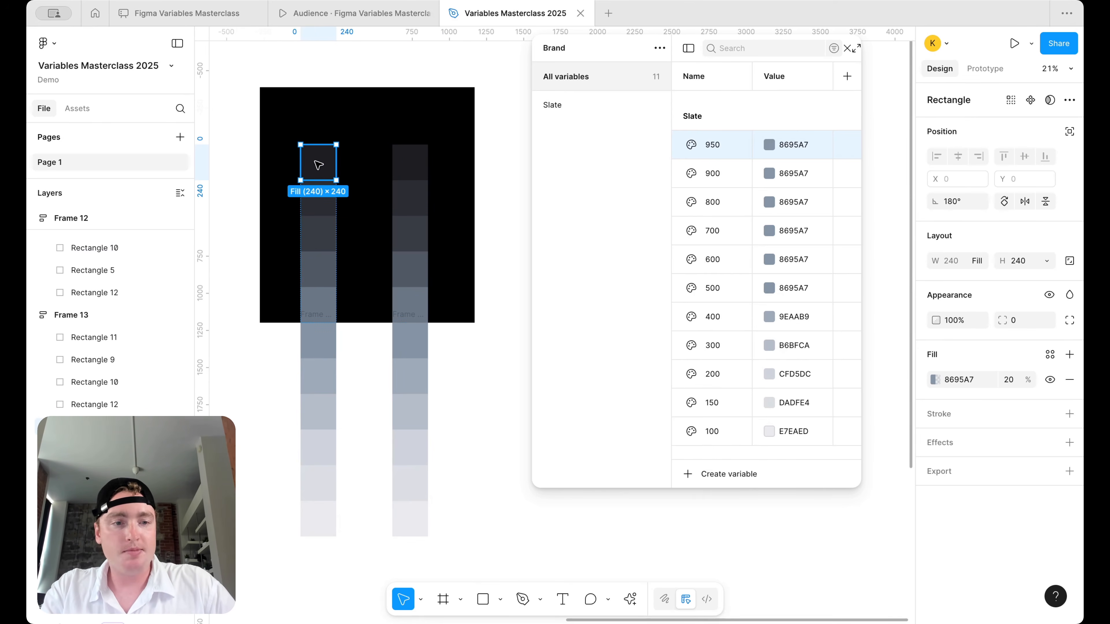
{"action": "left_click", "coordinate": [324, 199]}
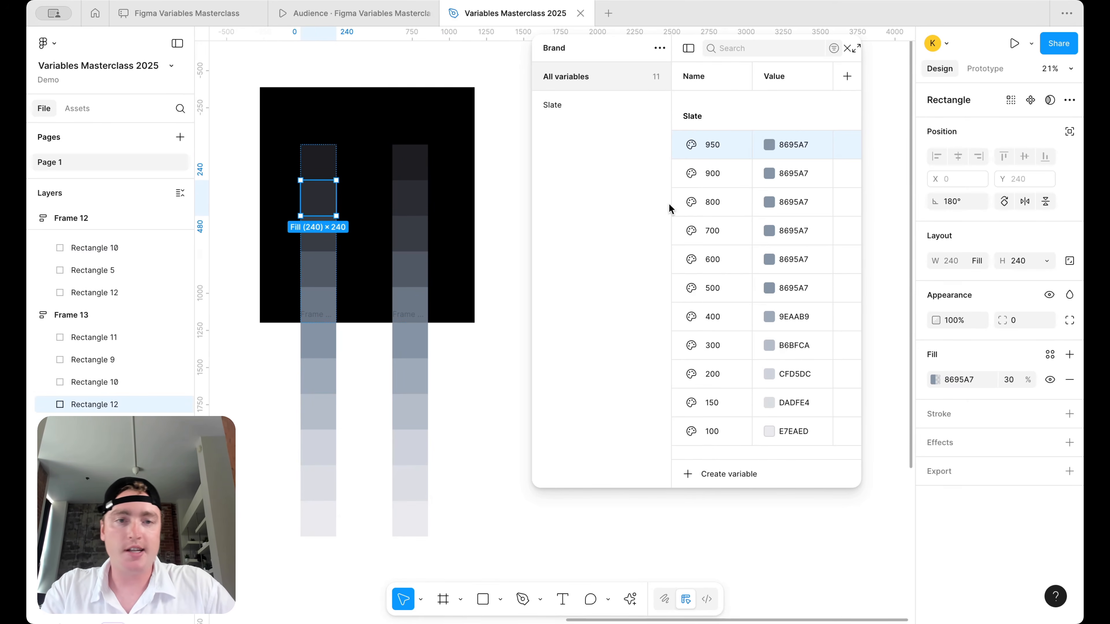
{"action": "left_click", "coordinate": [316, 304]}
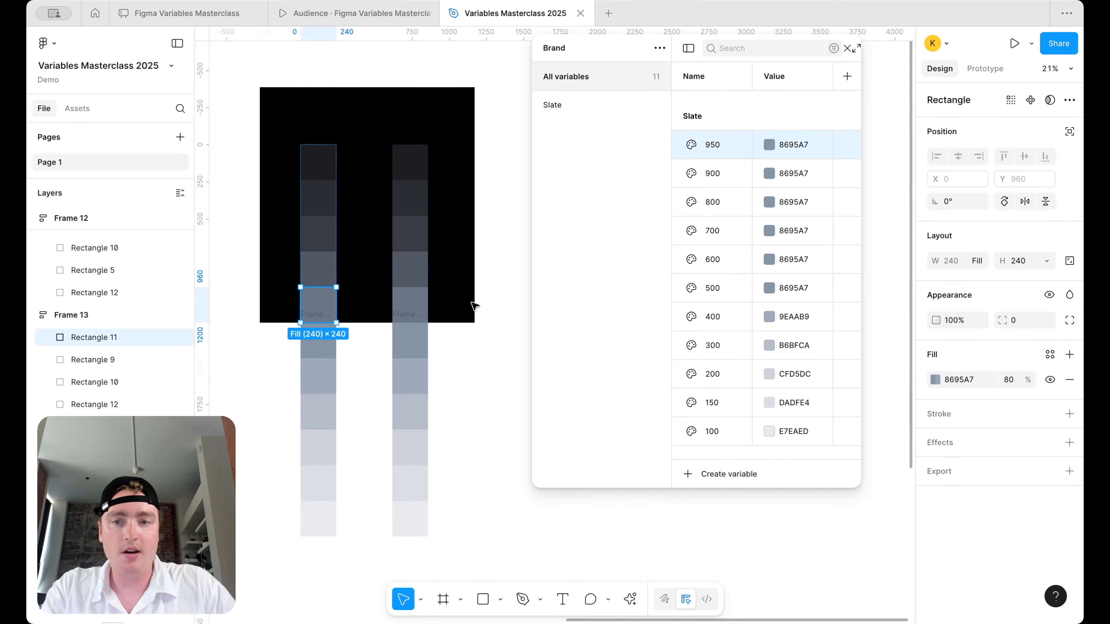
{"action": "left_click", "coordinate": [305, 271]}
{"action": "left_click", "coordinate": [315, 245]}
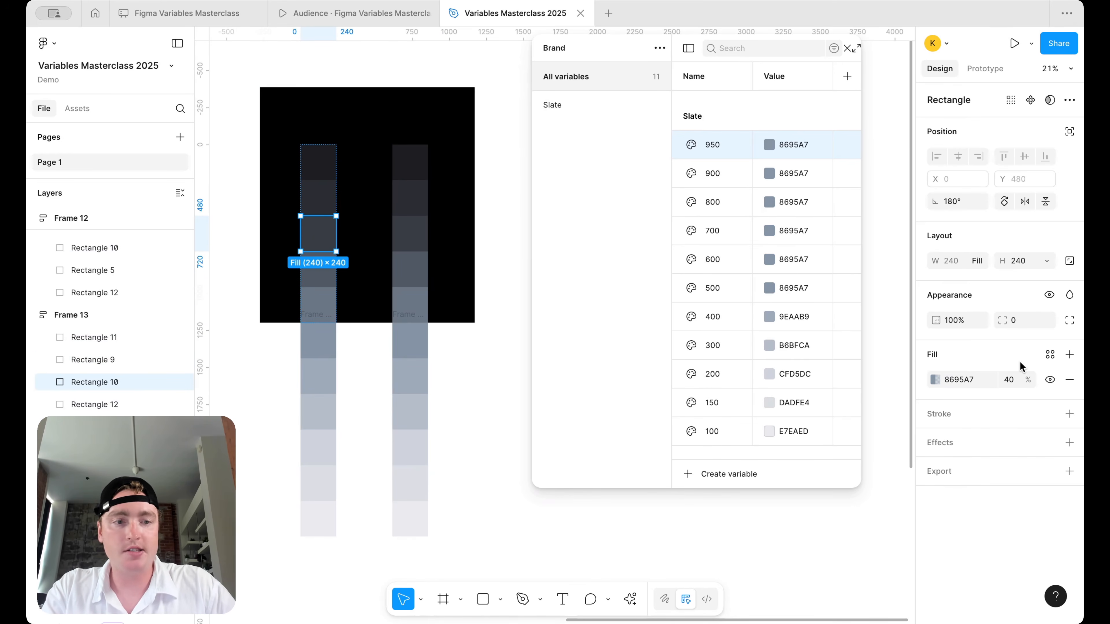
- Set the left column's second tile to 20% fill opacity and its top tile to 10%
{"action": "left_click", "coordinate": [312, 203]}
{"action": "left_click", "coordinate": [1013, 379]}
{"action": "type", "text": "20"}
{"action": "key", "text": "Return"}
{"action": "left_click", "coordinate": [312, 166]}
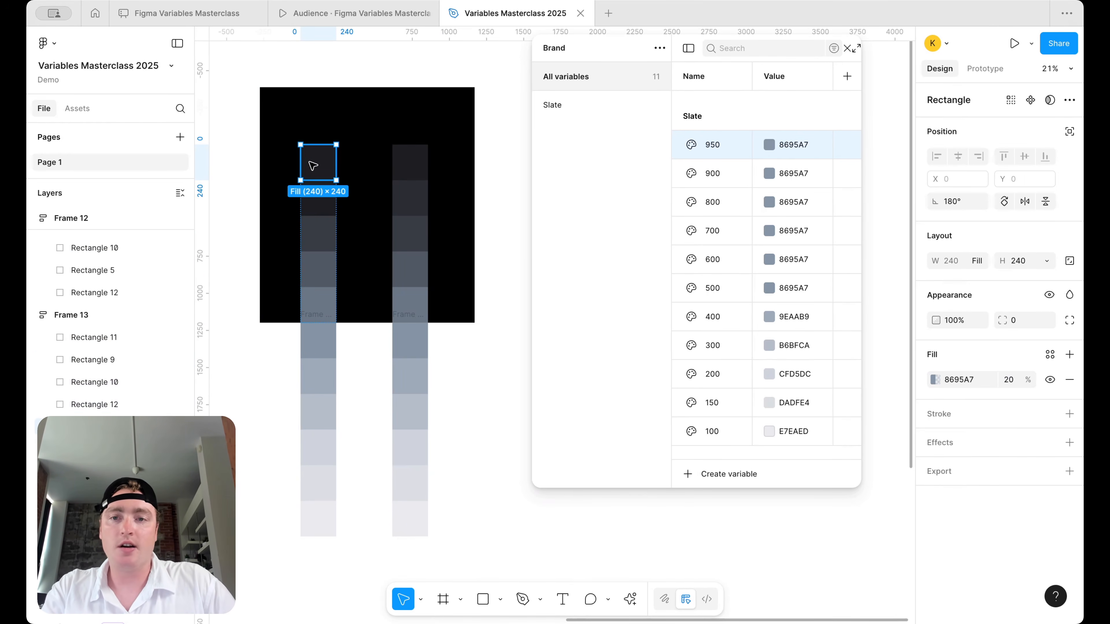
{"action": "left_click", "coordinate": [1017, 382]}
{"action": "type", "text": "10"}
{"action": "key", "text": "Return"}
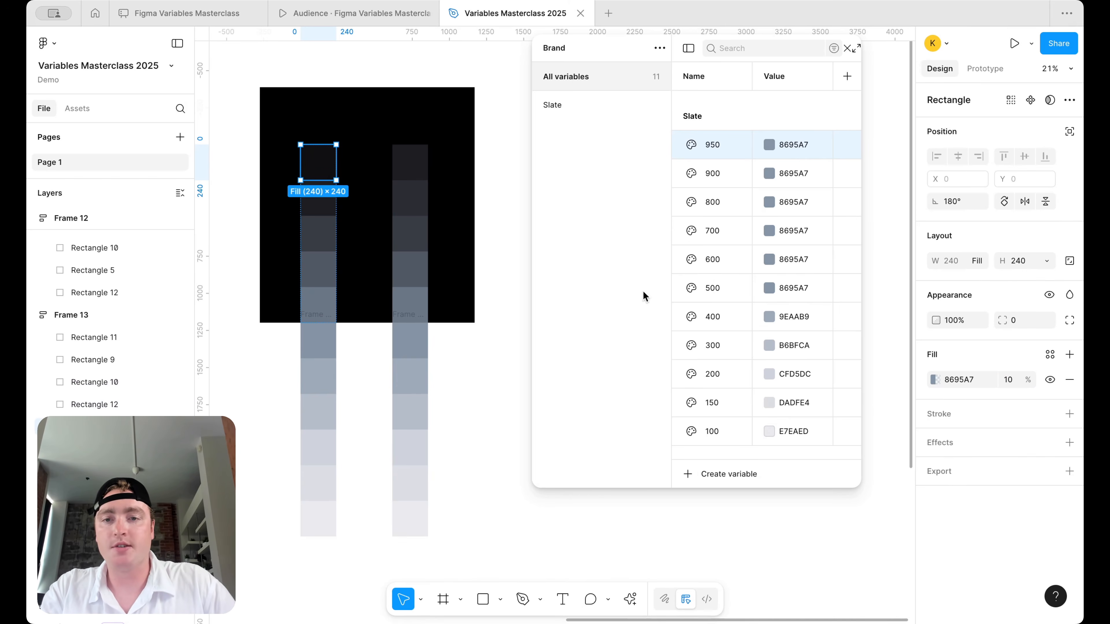
- Resample the right column's top, second and third tiles from the matching left-column tiles
{"action": "left_click", "coordinate": [413, 165]}
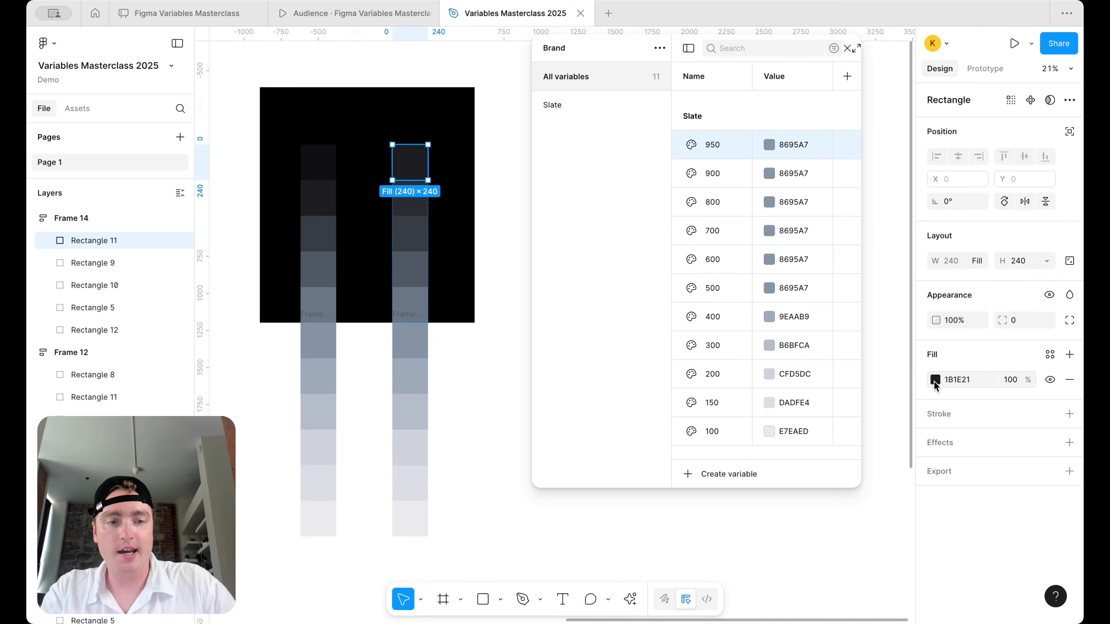
{"action": "left_click", "coordinate": [936, 379]}
{"action": "left_click", "coordinate": [768, 468]}
{"action": "left_click", "coordinate": [317, 159]}
{"action": "left_click", "coordinate": [423, 208]}
{"action": "left_click", "coordinate": [935, 380]}
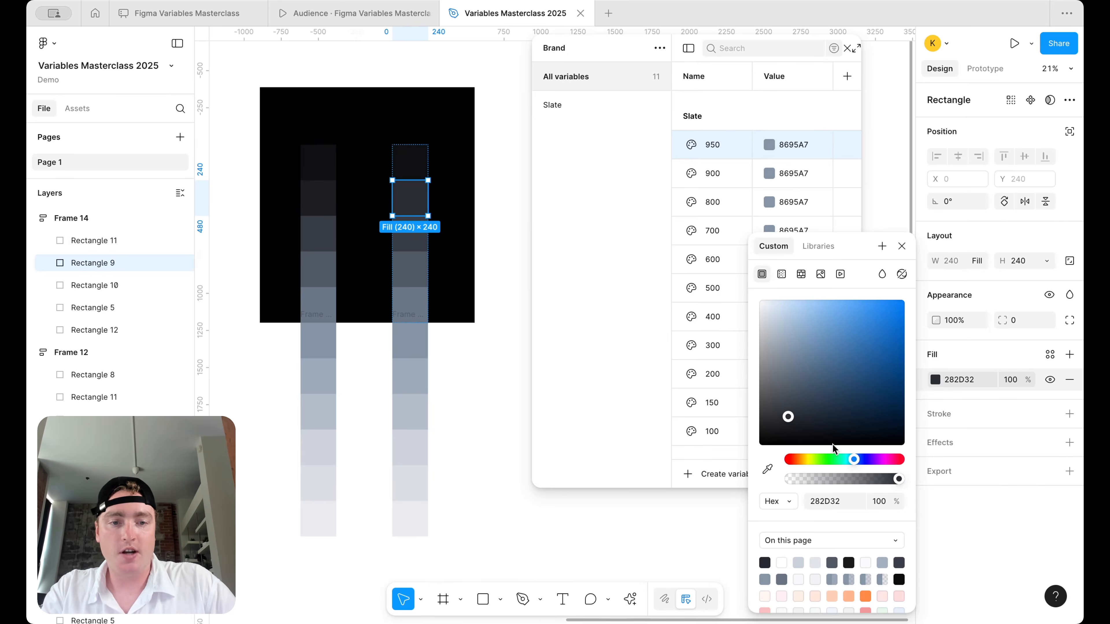
{"action": "left_click", "coordinate": [768, 469]}
{"action": "left_click", "coordinate": [322, 189]}
{"action": "left_click", "coordinate": [406, 238]}
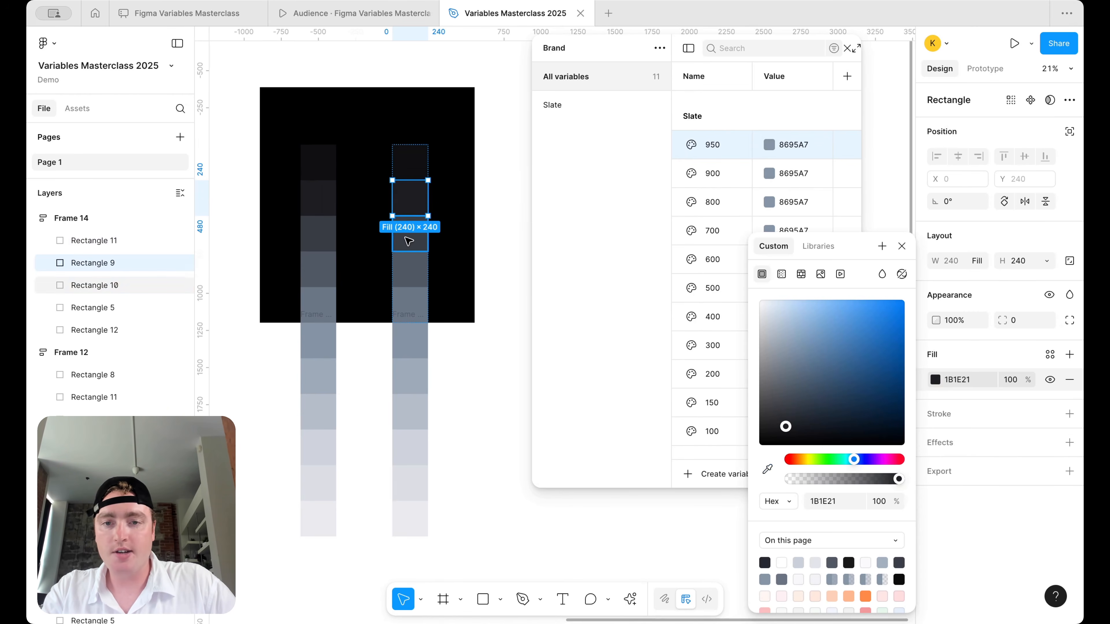
{"action": "left_click", "coordinate": [934, 379]}
{"action": "left_click", "coordinate": [769, 469]}
{"action": "left_click", "coordinate": [324, 233]}
- Resample the right column's fourth tile and start resampling its fifth tile from the left column
{"action": "left_click", "coordinate": [408, 269]}
{"action": "left_click", "coordinate": [935, 379]}
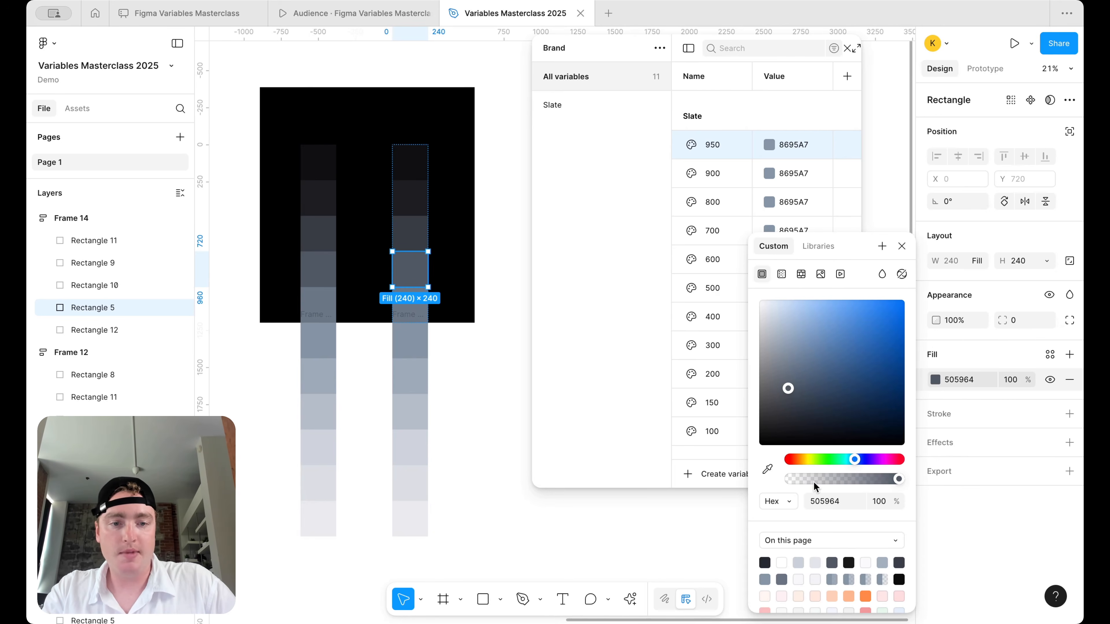
{"action": "left_click", "coordinate": [769, 469]}
{"action": "left_click", "coordinate": [322, 263]}
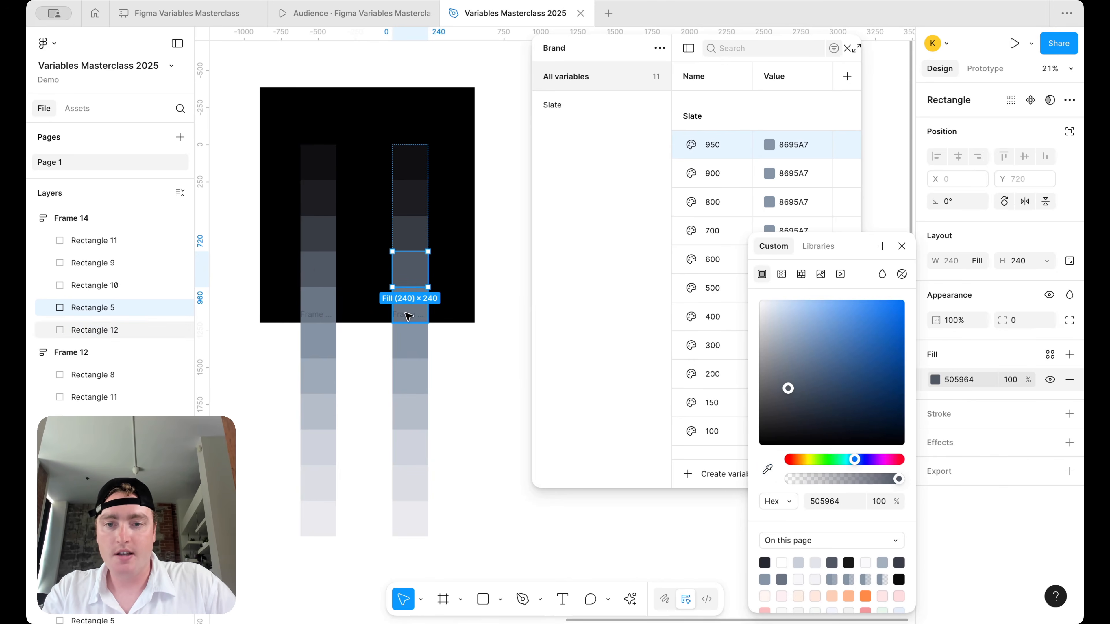
{"action": "left_click", "coordinate": [410, 305]}
{"action": "left_click", "coordinate": [325, 313]}
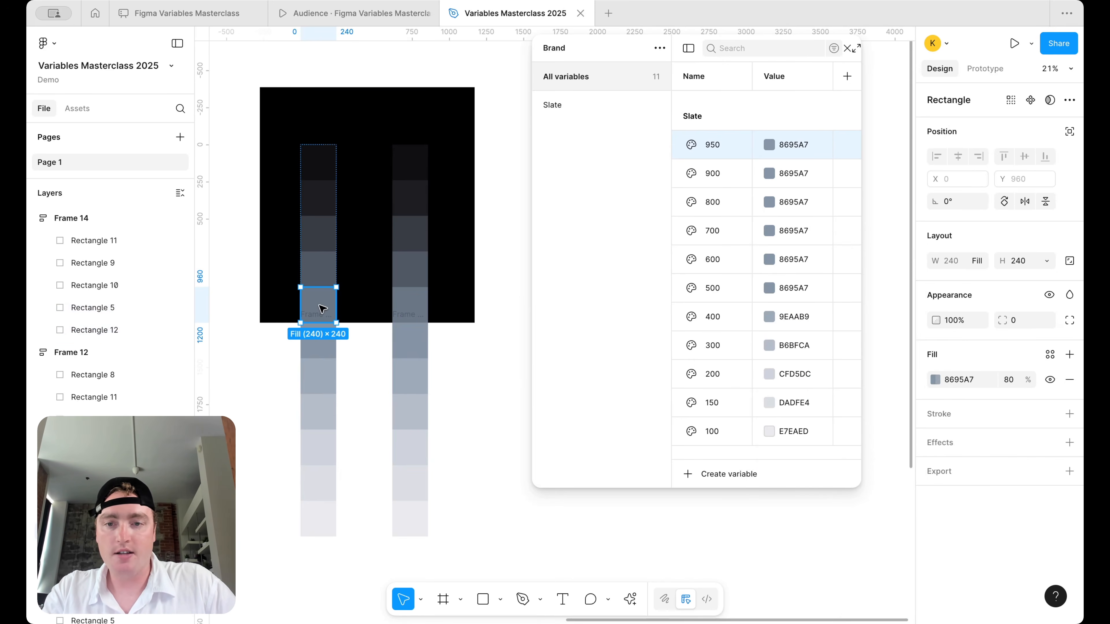
{"action": "left_click", "coordinate": [399, 306]}
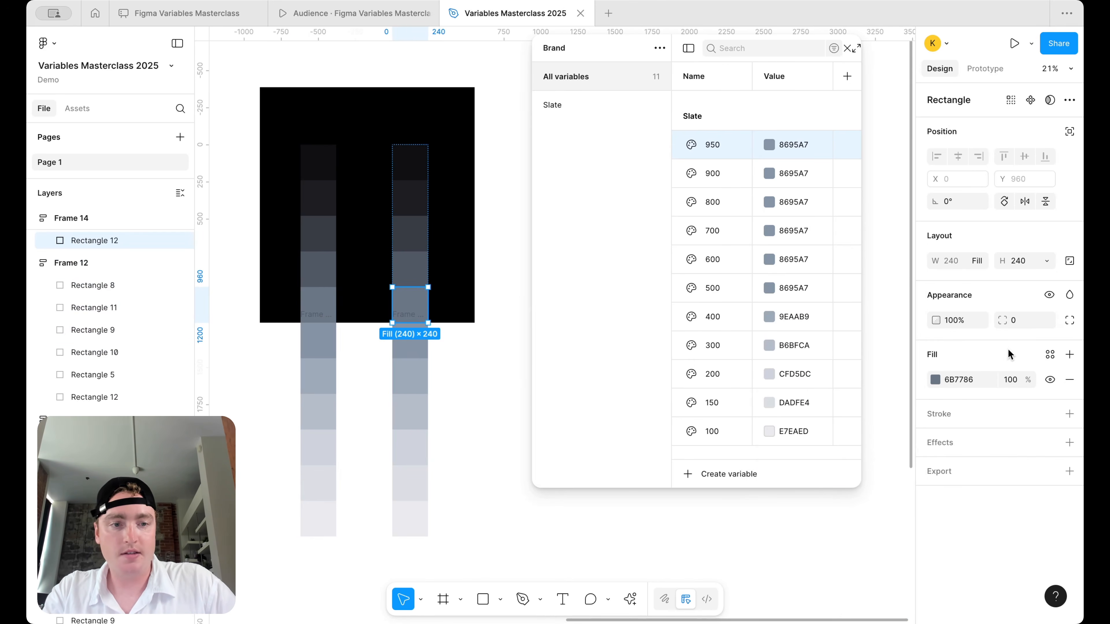
{"action": "left_click", "coordinate": [934, 380]}
{"action": "left_click", "coordinate": [767, 468]}
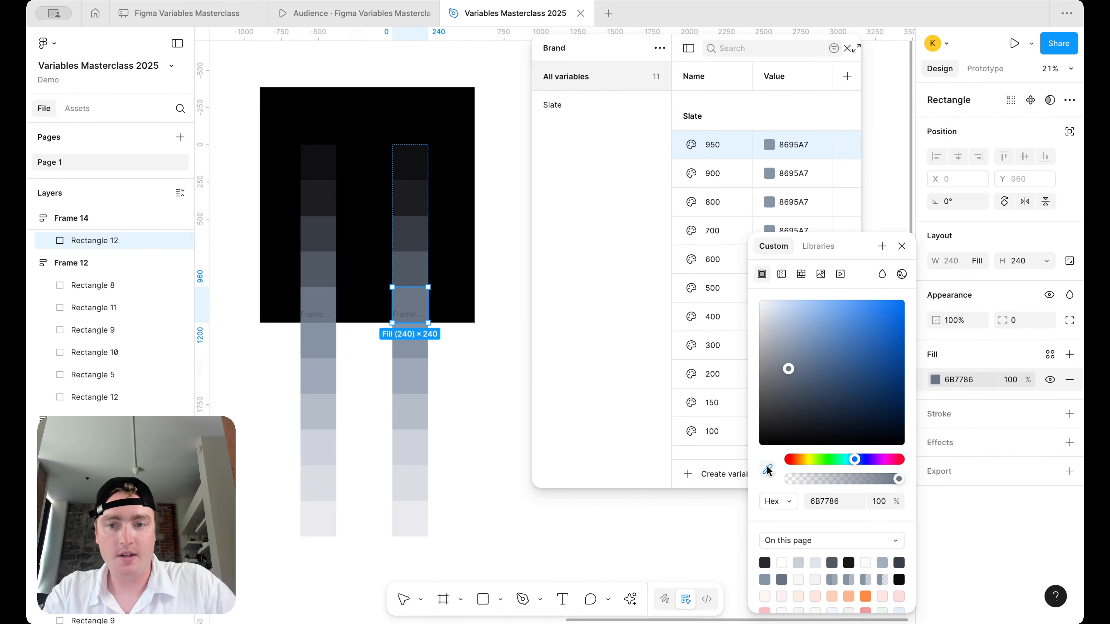
- Sample canvas swatches into Slate 950 (0D0F11) and Slate 900 (1B1E21)
{"action": "left_click", "coordinate": [788, 145]}
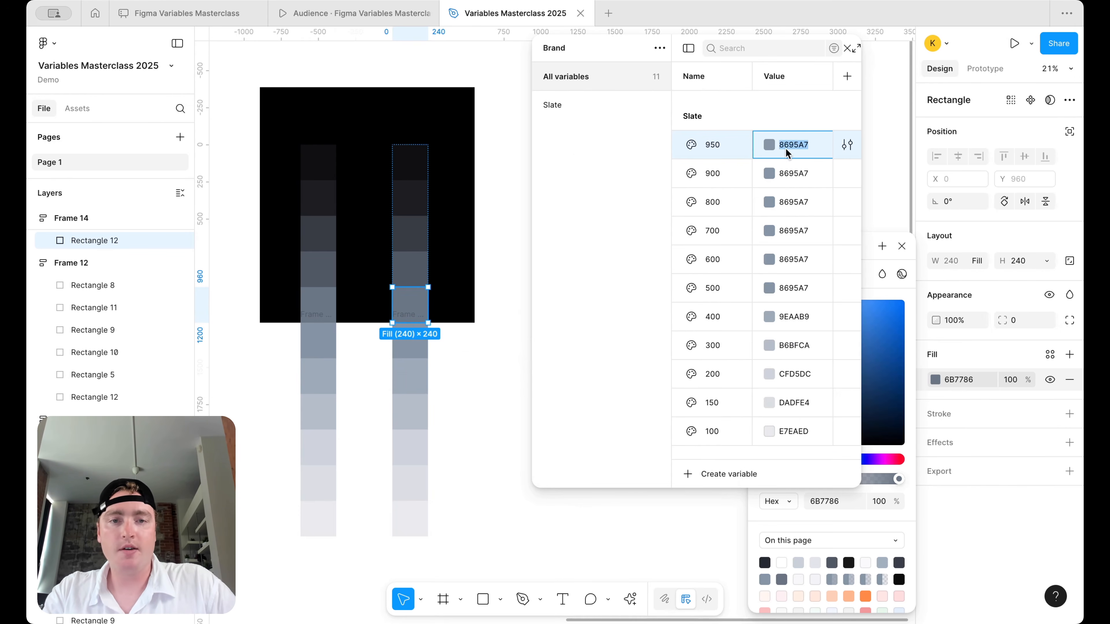
{"action": "left_click", "coordinate": [773, 148]}
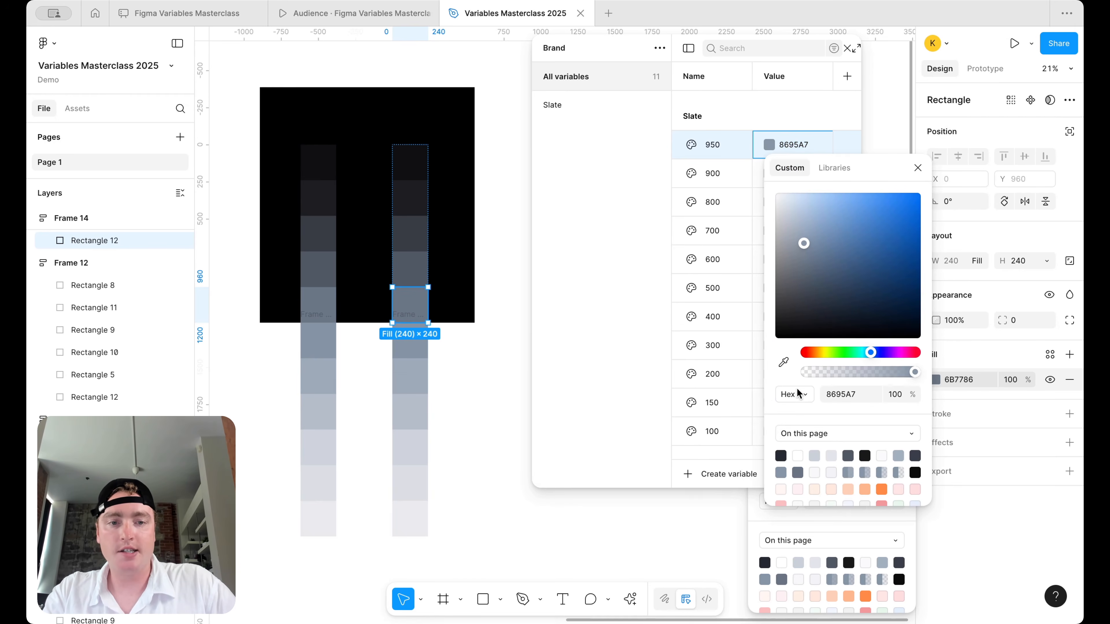
{"action": "left_click", "coordinate": [784, 362]}
{"action": "left_click", "coordinate": [412, 148]}
{"action": "left_click", "coordinate": [788, 173]}
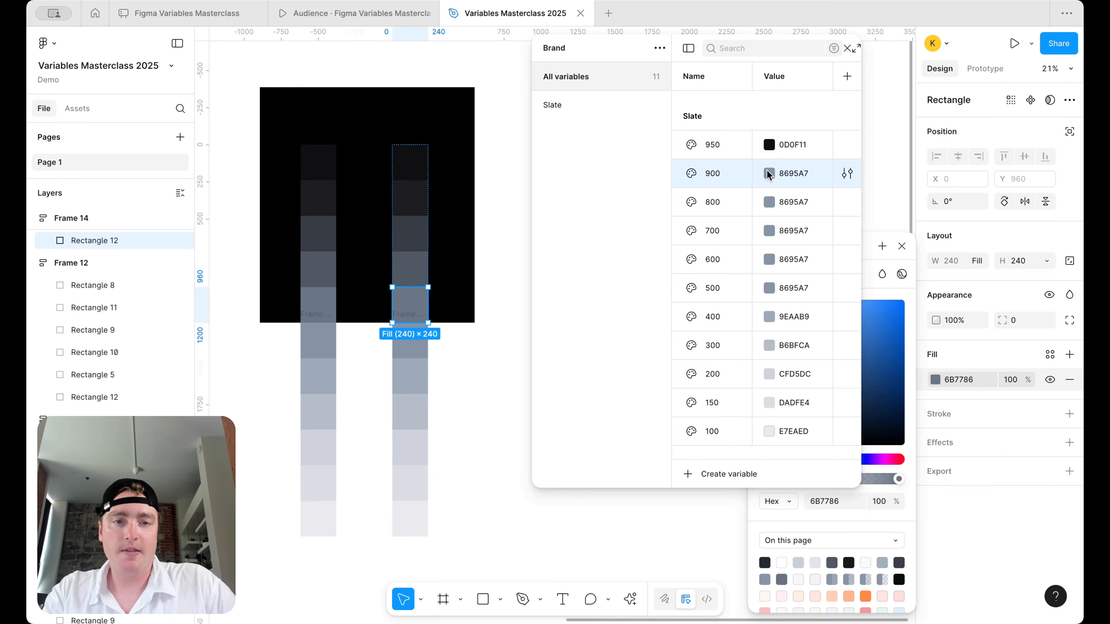
{"action": "left_click", "coordinate": [769, 173]}
{"action": "left_click", "coordinate": [784, 392]}
{"action": "left_click", "coordinate": [413, 198]}
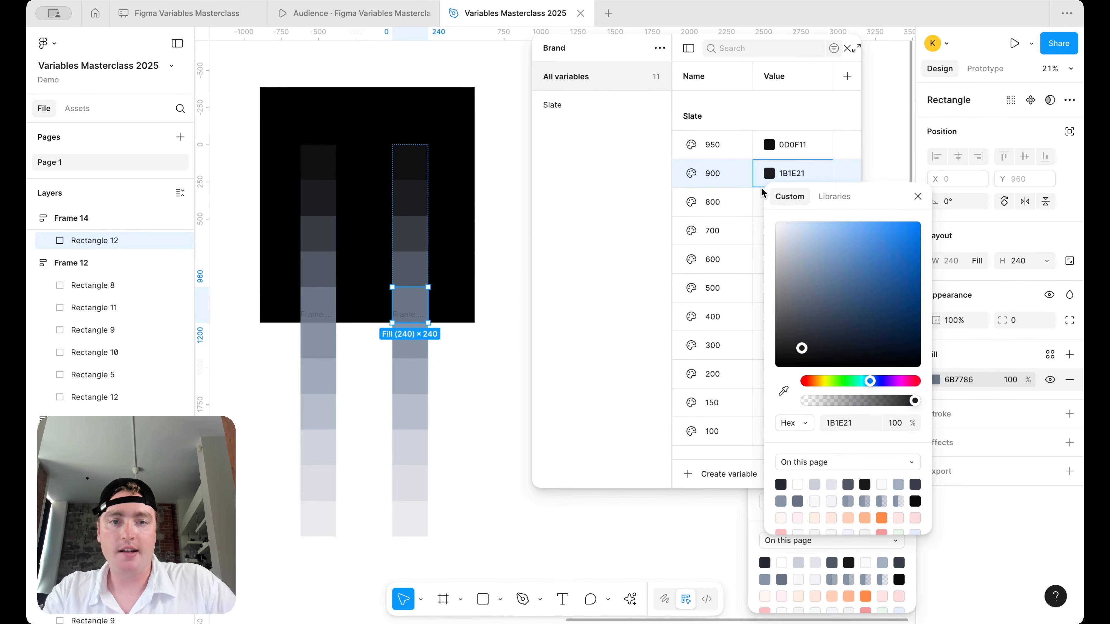
- Sample canvas swatches into Slate 800 (363C43) and Slate 700 (505964)
{"action": "left_click", "coordinate": [770, 202]}
{"action": "left_click", "coordinate": [770, 203]}
{"action": "left_click", "coordinate": [783, 419]}
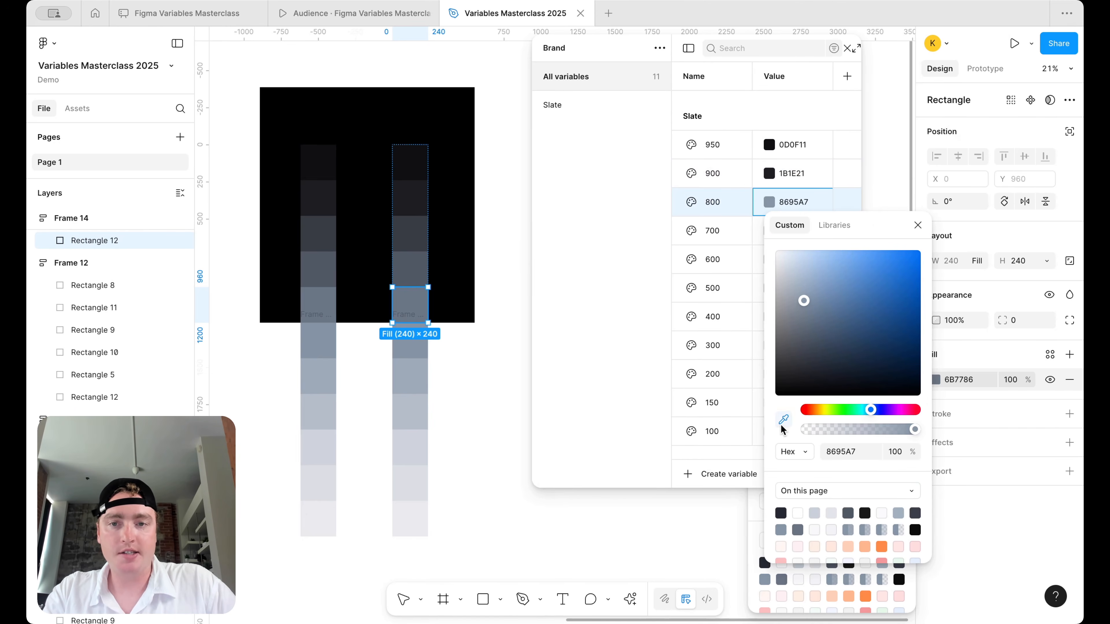
{"action": "left_click", "coordinate": [409, 237]}
{"action": "left_click", "coordinate": [720, 232]}
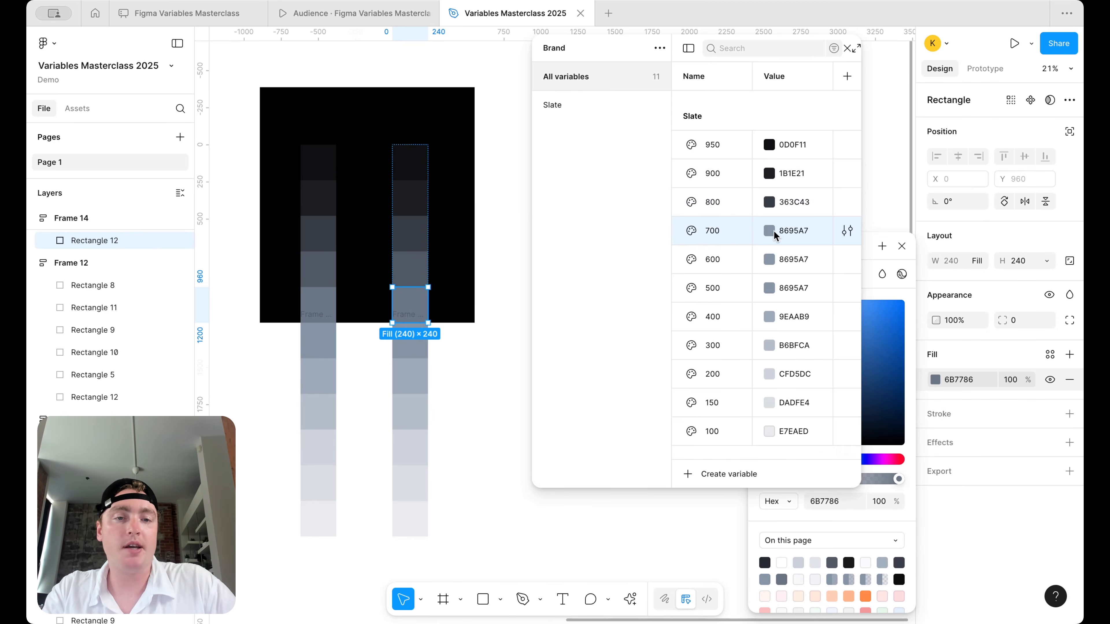
{"action": "left_click", "coordinate": [770, 230]}
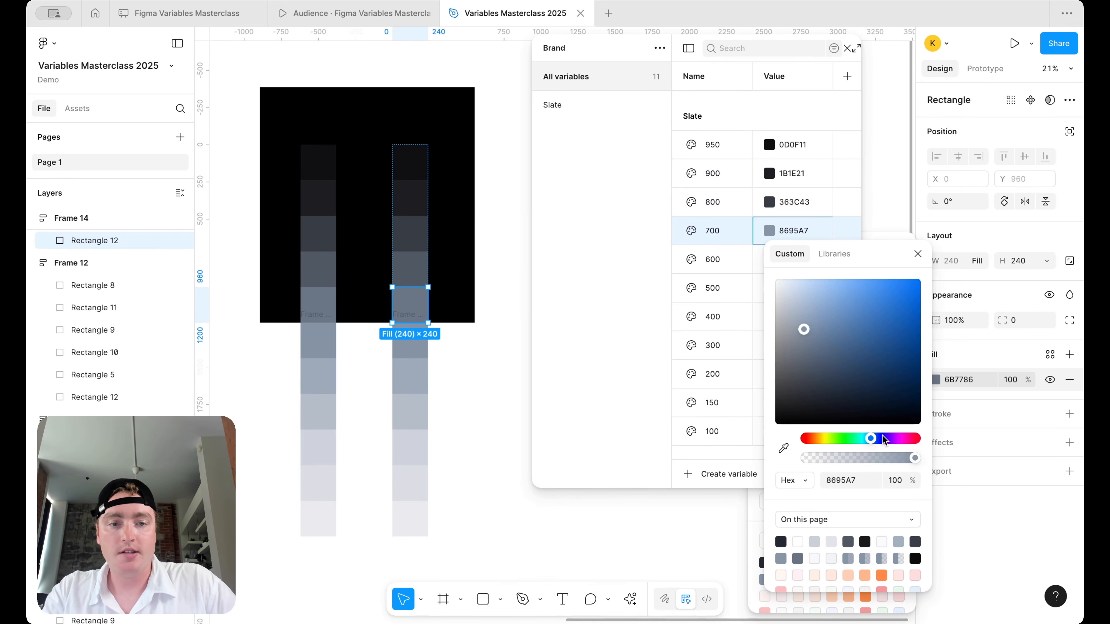
{"action": "left_click", "coordinate": [784, 448]}
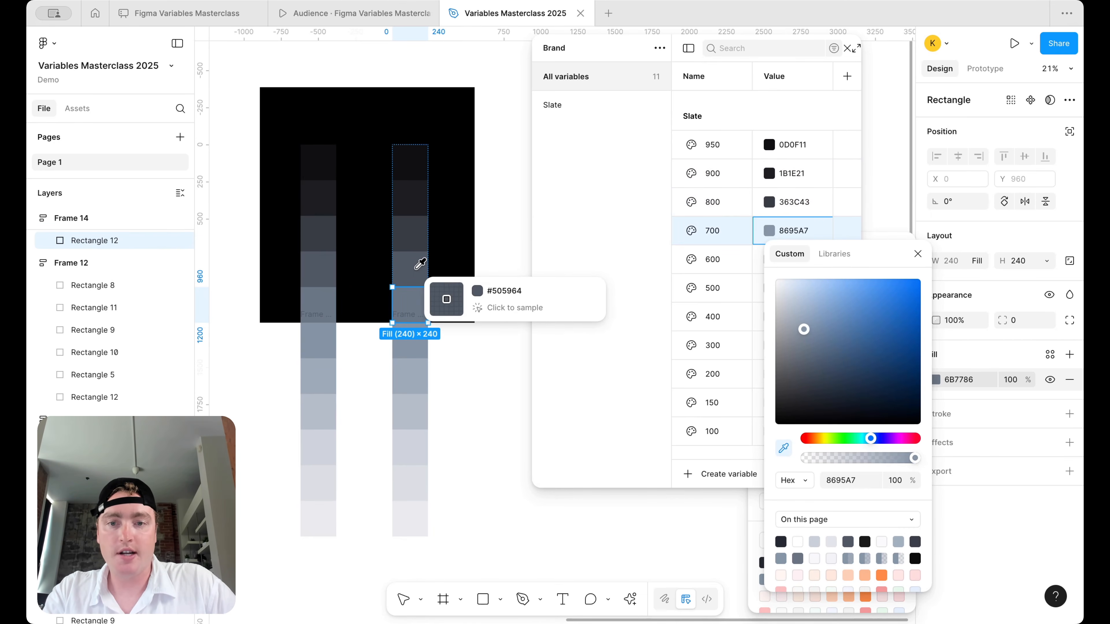
{"action": "left_click", "coordinate": [417, 269]}
- Sample 6B7786 into Slate 600 and close the colour editor
{"action": "left_click", "coordinate": [729, 249]}
{"action": "left_click", "coordinate": [771, 259]}
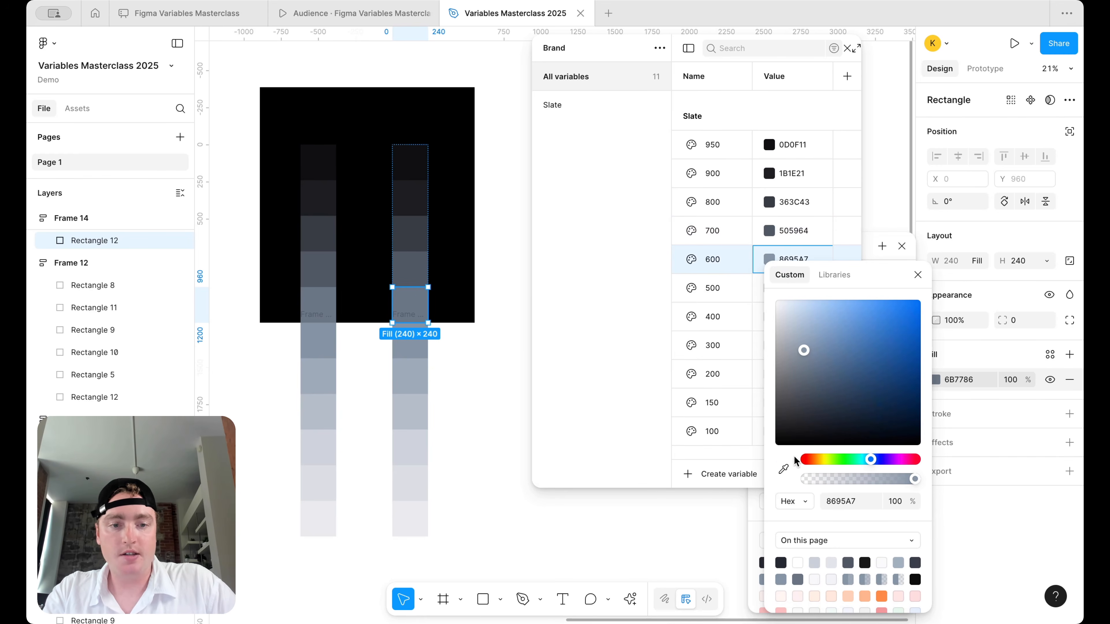
{"action": "left_click", "coordinate": [783, 469]}
{"action": "left_click", "coordinate": [408, 296]}
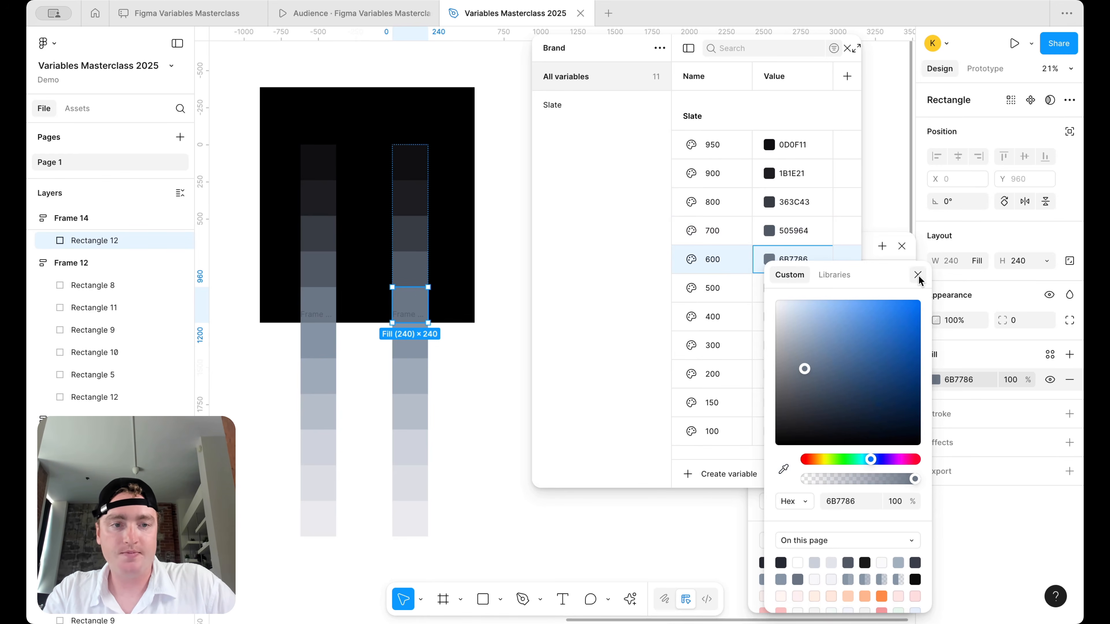
{"action": "left_click", "coordinate": [918, 275]}
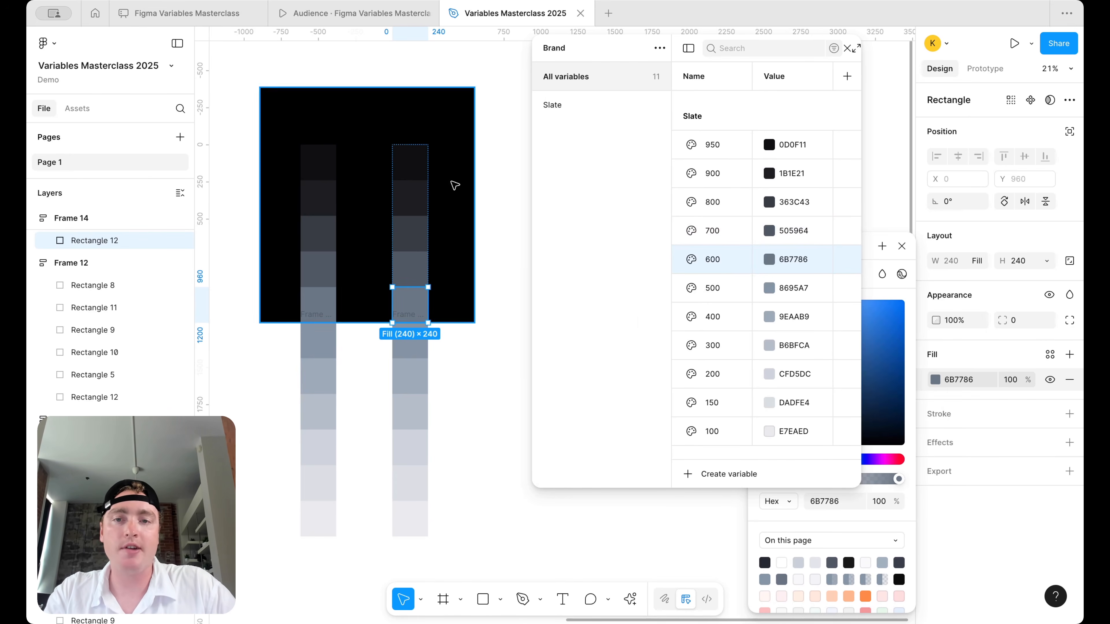
{"action": "left_click", "coordinate": [413, 157]}
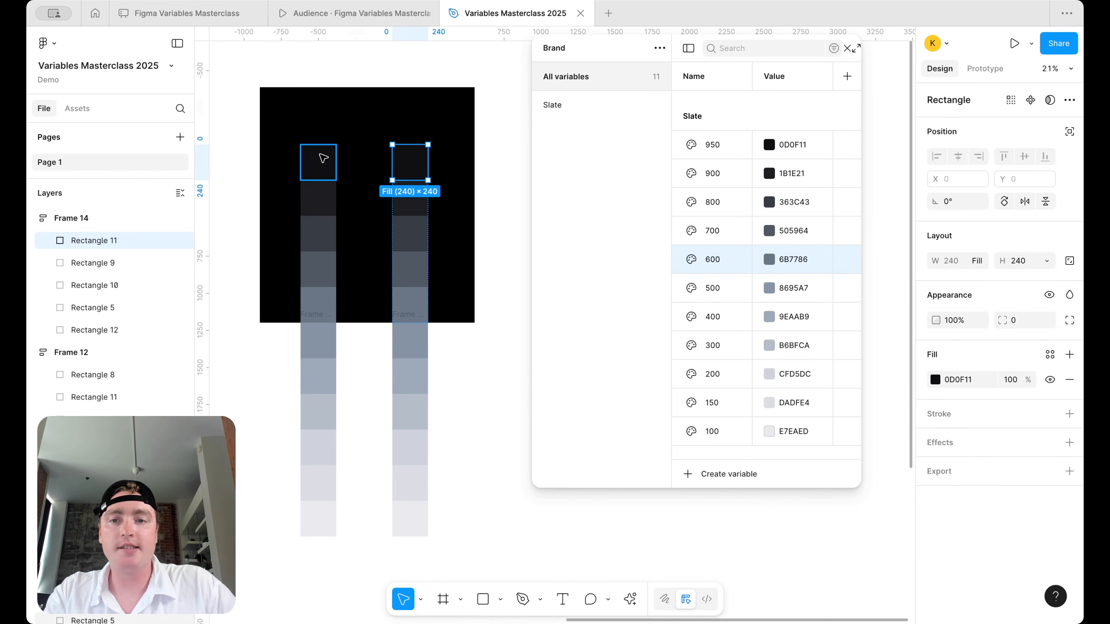
- Drag the black rectangle's side, top and bottom edges inward until it measures 574×1397
{"action": "left_click", "coordinate": [325, 159]}
{"action": "left_click", "coordinate": [325, 198]}
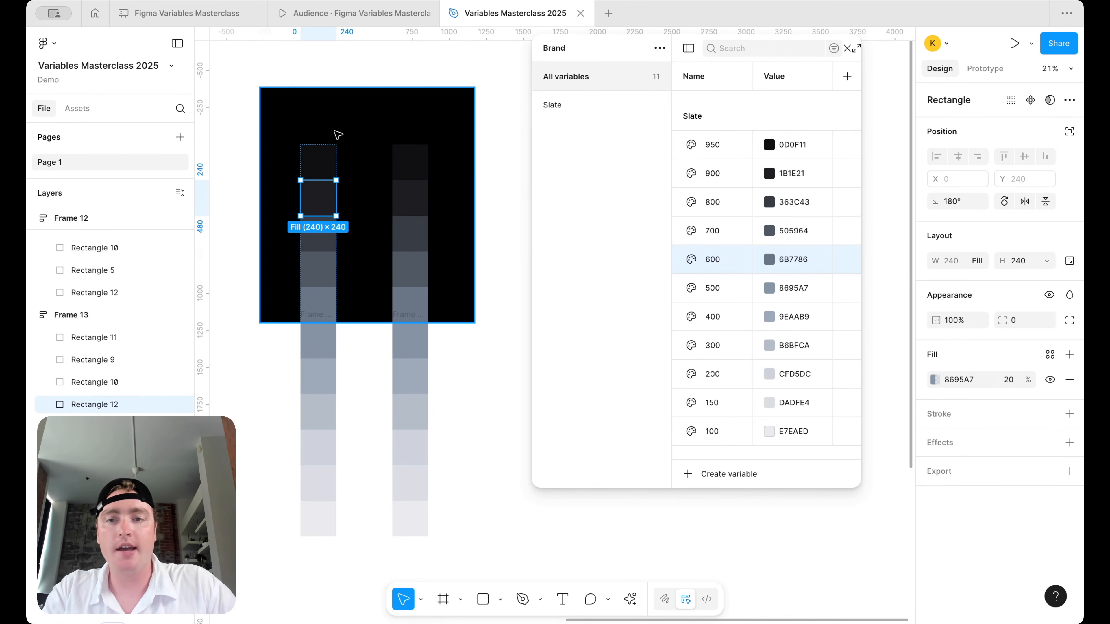
{"action": "left_click", "coordinate": [336, 126]}
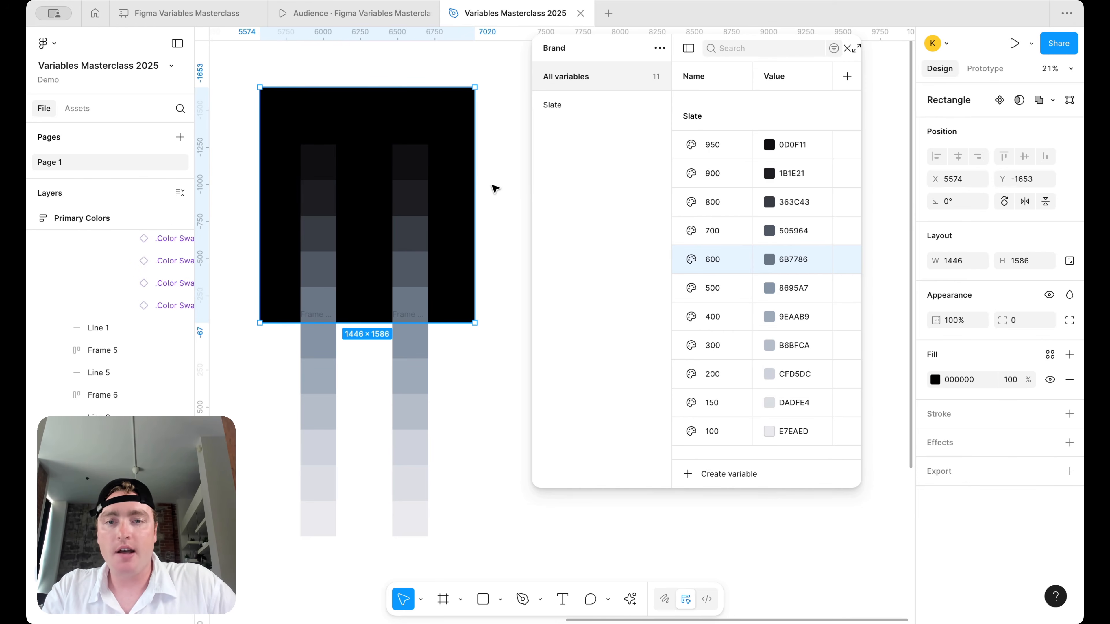
{"action": "left_click_drag", "start_coordinate": [475, 185], "coordinate": [368, 186]}
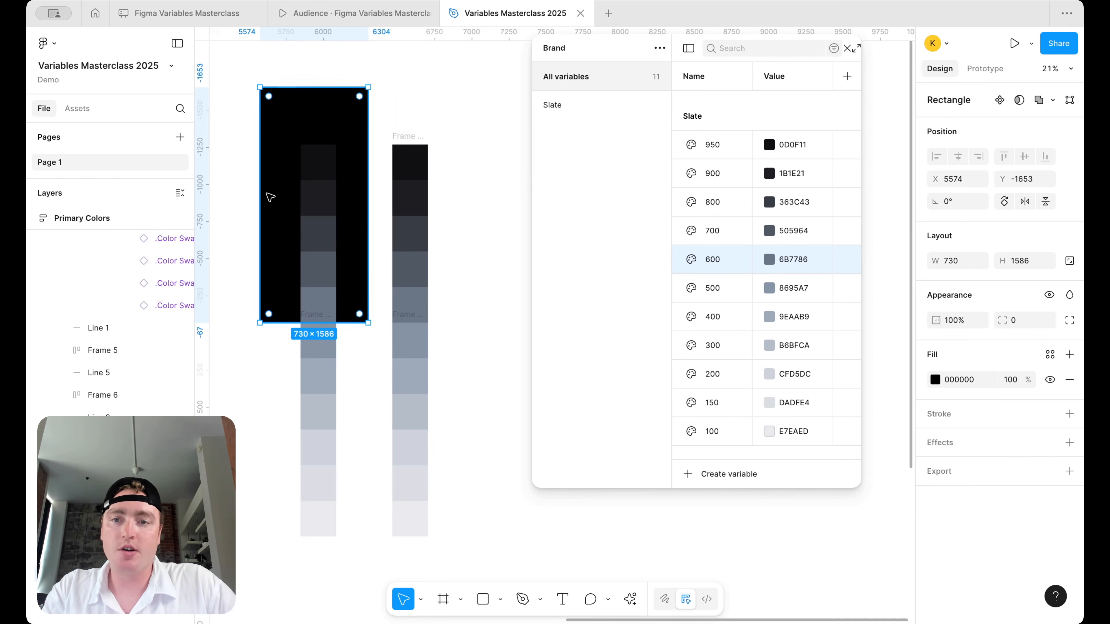
{"action": "left_click_drag", "start_coordinate": [270, 191], "coordinate": [288, 164]}
{"action": "left_click_drag", "start_coordinate": [332, 89], "coordinate": [332, 115]}
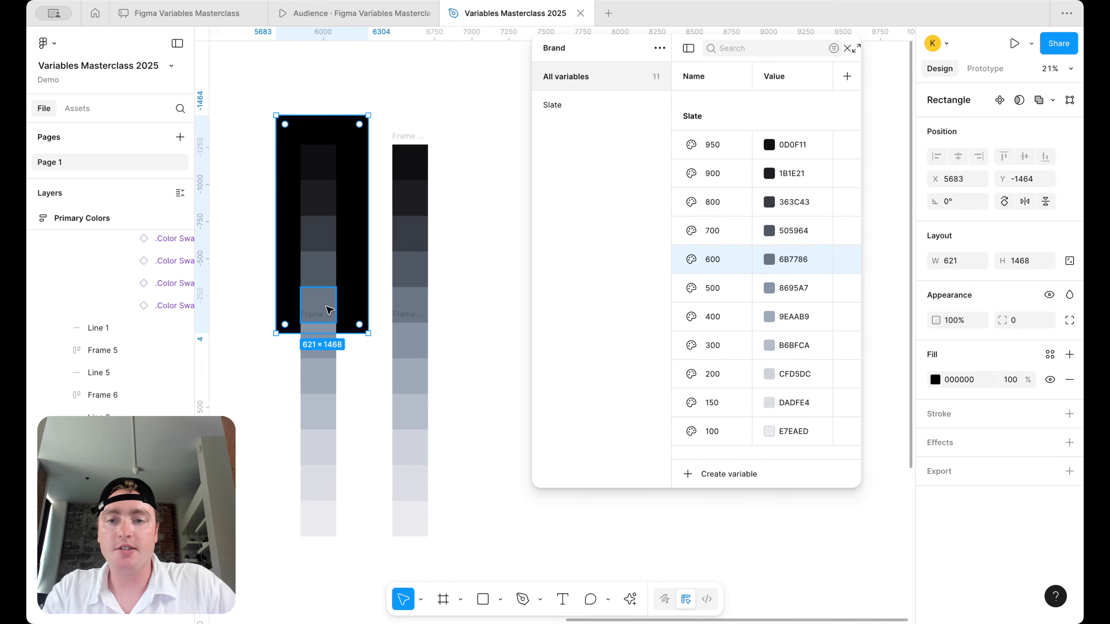
{"action": "left_click_drag", "start_coordinate": [340, 333], "coordinate": [340, 323]}
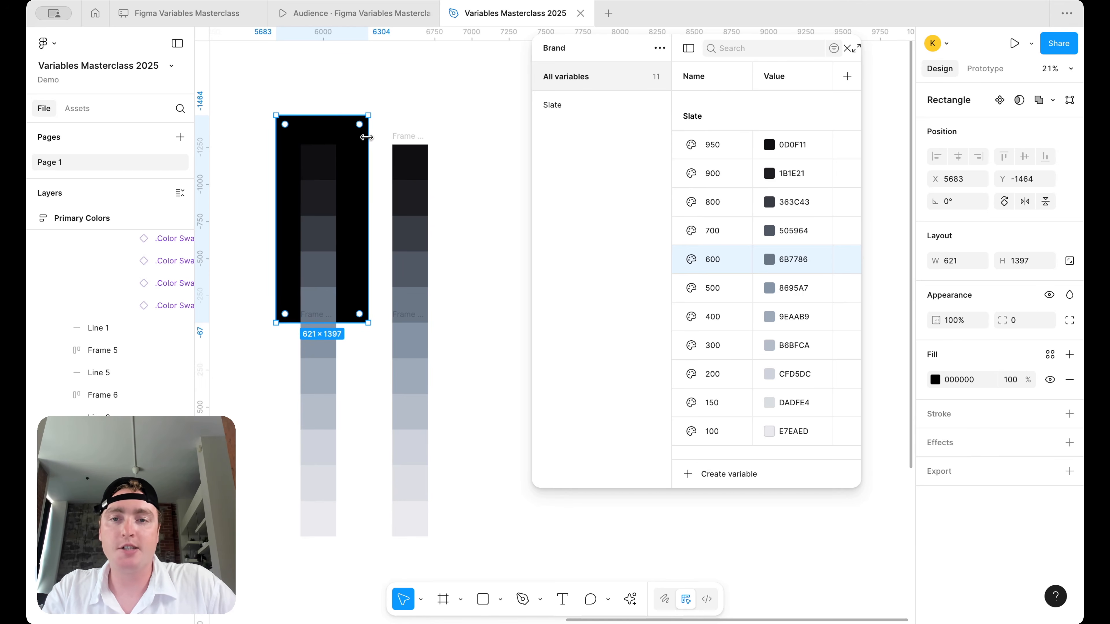
{"action": "left_click_drag", "start_coordinate": [368, 138], "coordinate": [361, 139]}
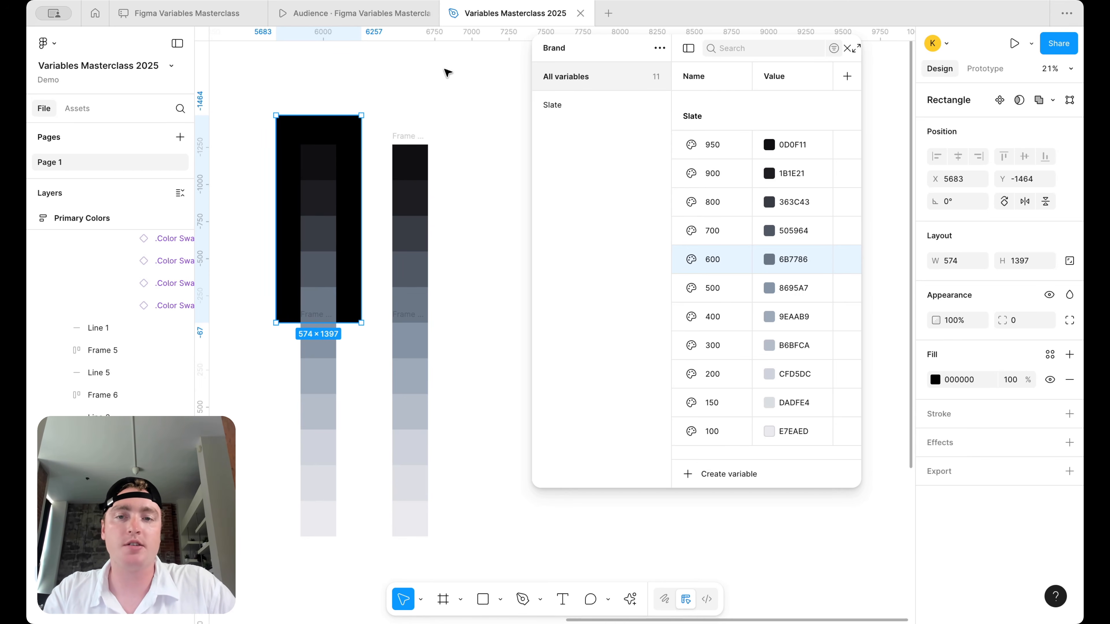
{"action": "scroll", "coordinate": [447, 72], "scroll_direction": "down", "scroll_amount": 5}
- Marquee-select Frame 14 and Frame 12 and wrap them in a 240×2640 auto-layout frame
{"action": "scroll", "coordinate": [450, 74], "scroll_direction": "left", "scroll_amount": 3}
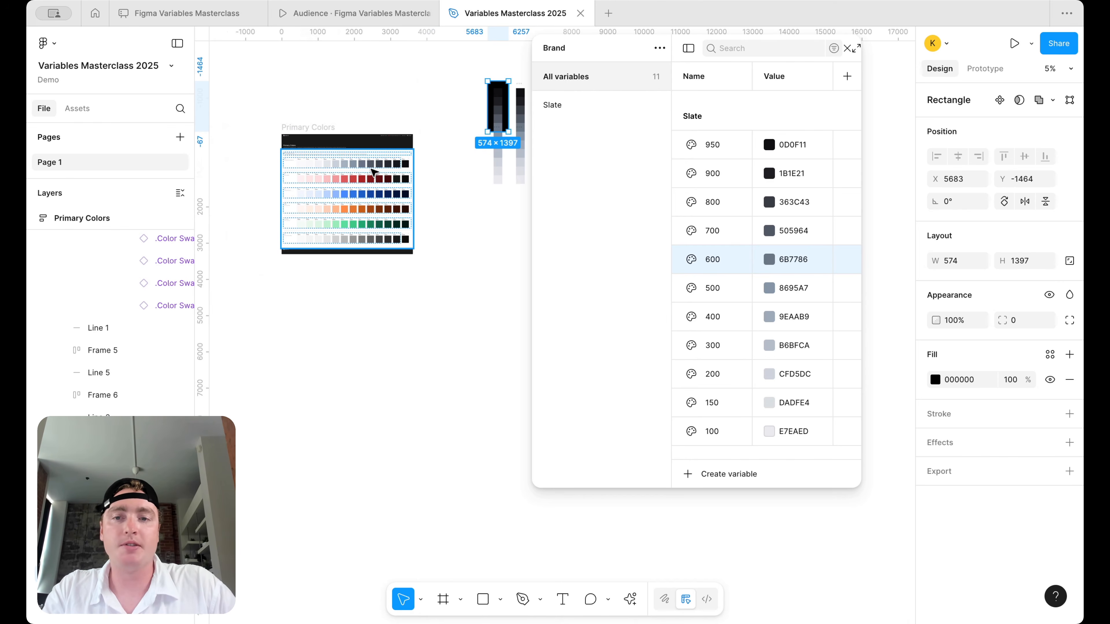
{"action": "scroll", "coordinate": [320, 173], "scroll_direction": "up", "scroll_amount": 2}
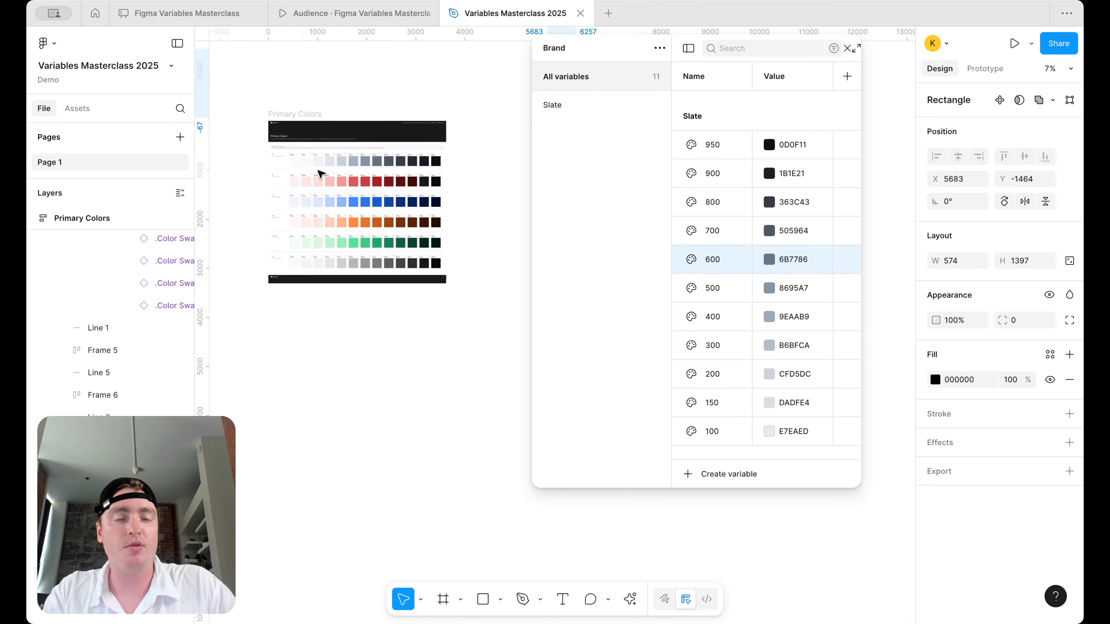
{"action": "key", "text": "shift+2"}
{"action": "scroll", "coordinate": [376, 114], "scroll_direction": "up", "scroll_amount": 2}
{"action": "left_click", "coordinate": [409, 94]}
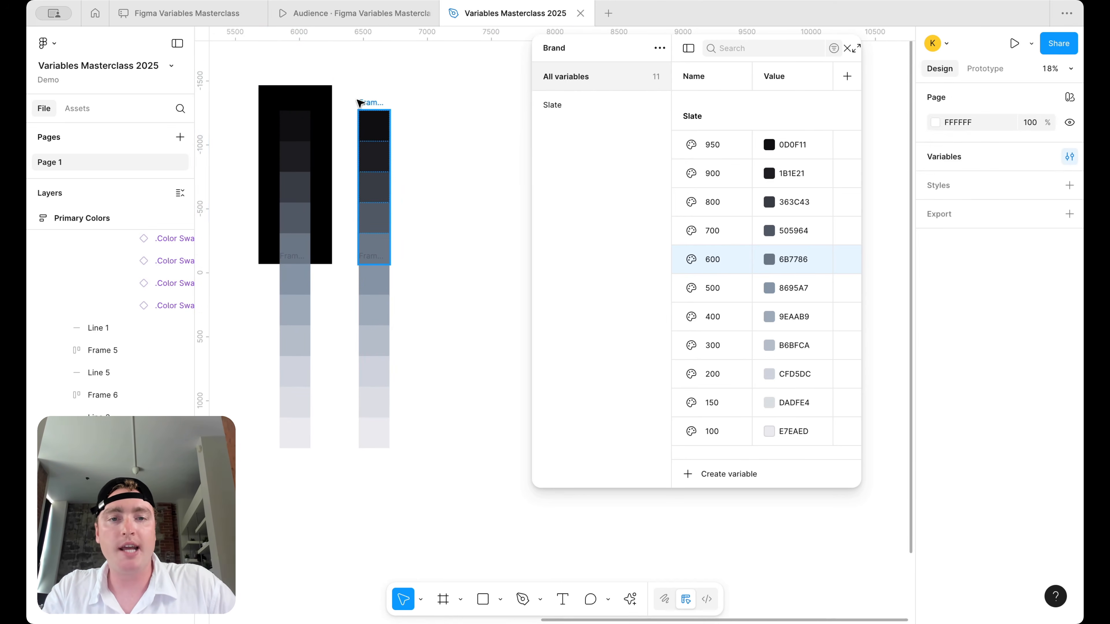
{"action": "left_click", "coordinate": [366, 103]}
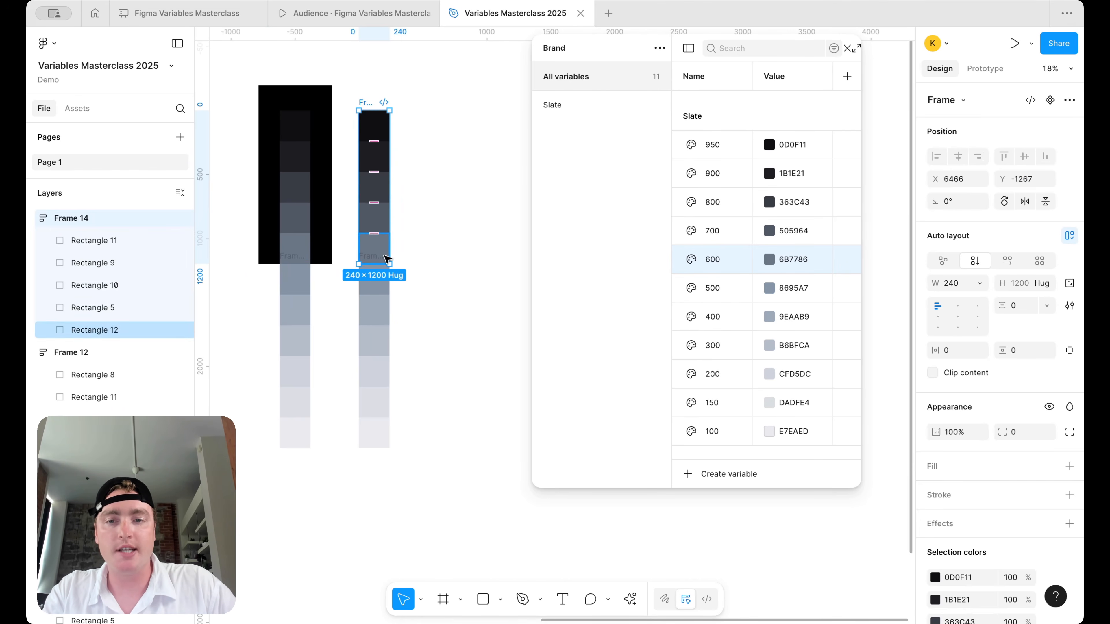
{"action": "scroll", "coordinate": [387, 259], "scroll_direction": "up", "scroll_amount": 3}
{"action": "left_click", "coordinate": [354, 260]}
{"action": "left_click", "coordinate": [426, 213]}
{"action": "scroll", "coordinate": [429, 193], "scroll_direction": "up", "scroll_amount": 2}
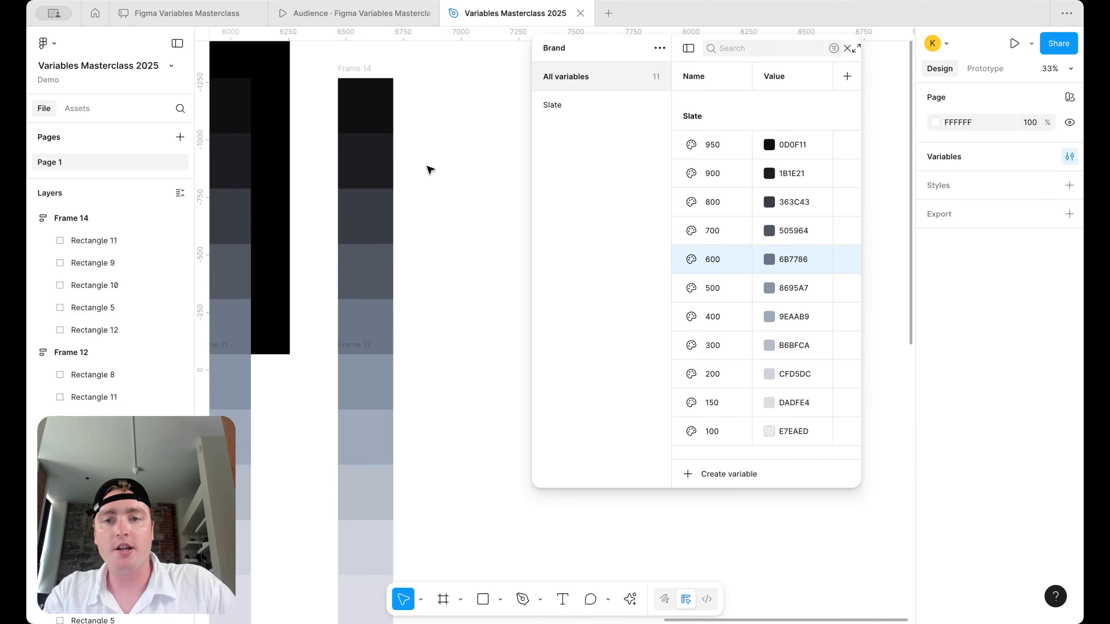
{"action": "scroll", "coordinate": [430, 170], "scroll_direction": "down", "scroll_amount": 3}
{"action": "left_click_drag", "start_coordinate": [466, 391], "coordinate": [398, 110]}
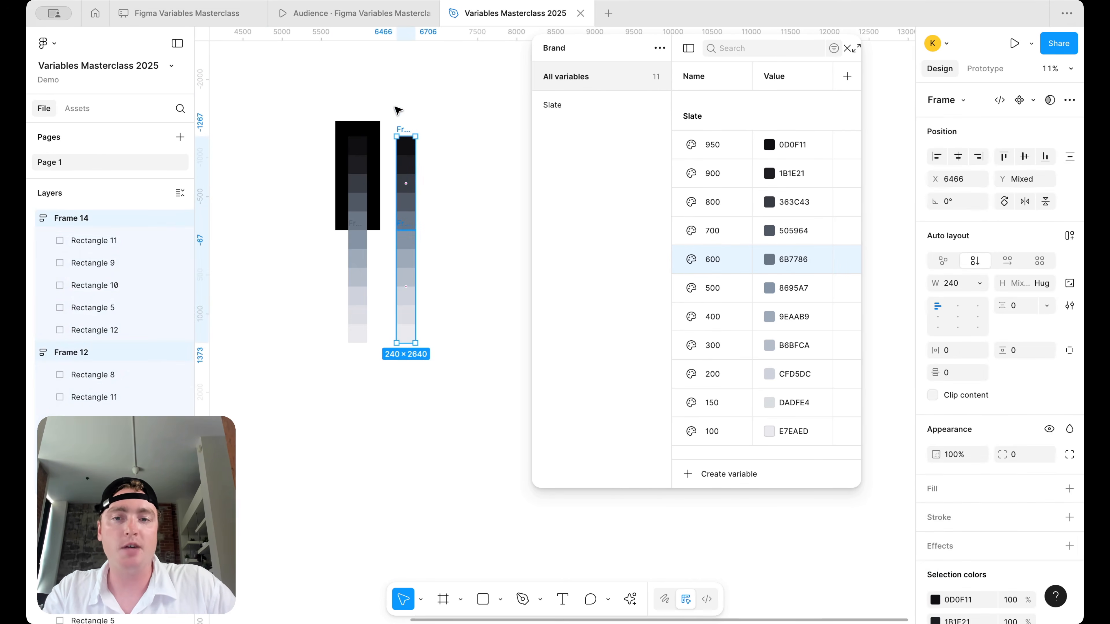
{"action": "key", "text": "shift+a"}
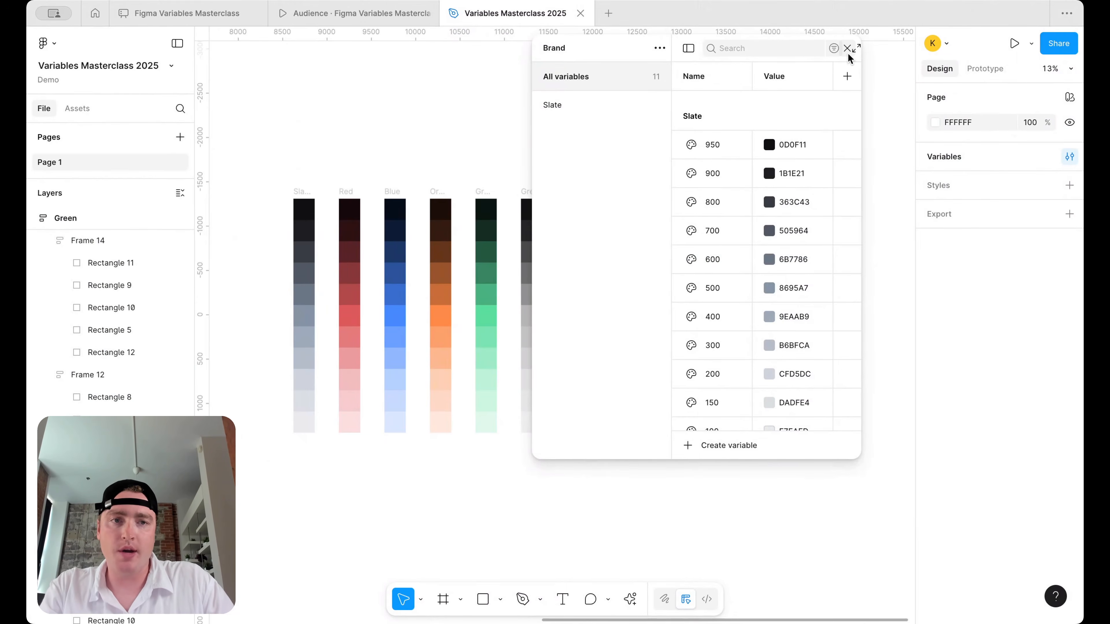
- Close the Variables window and pan to the Slate, Red, Blue, Orange, Green and Grey ramps
{"action": "left_click", "coordinate": [848, 48]}
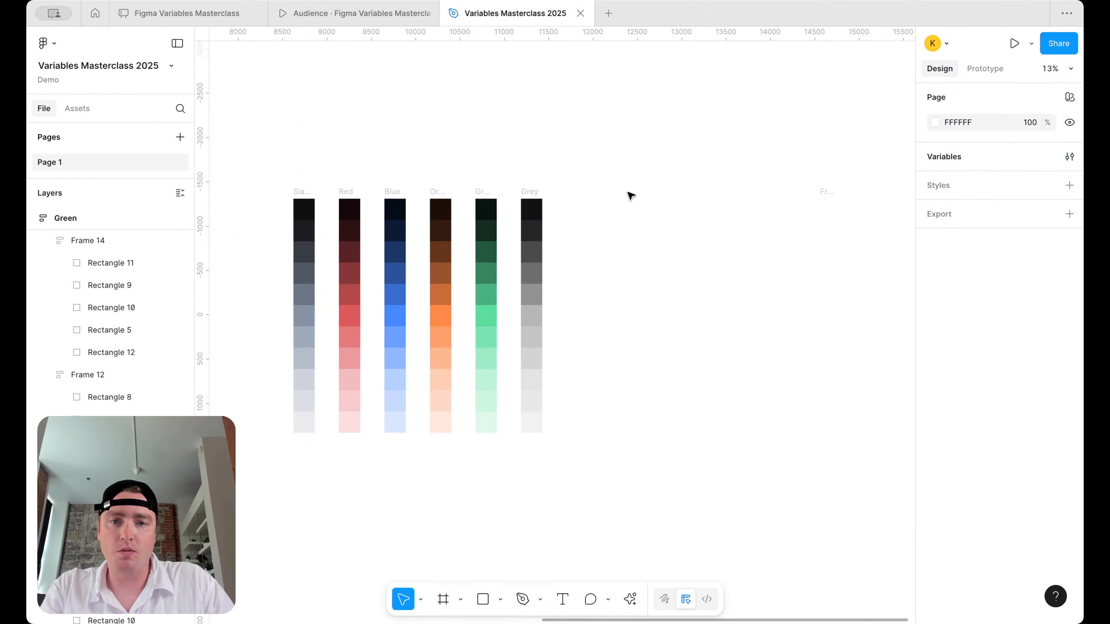
{"action": "scroll", "coordinate": [384, 269], "scroll_direction": "up", "scroll_amount": 5}
{"action": "scroll", "coordinate": [384, 268], "scroll_direction": "left", "scroll_amount": 3}
{"action": "scroll", "coordinate": [384, 268], "scroll_direction": "down", "scroll_amount": 2}
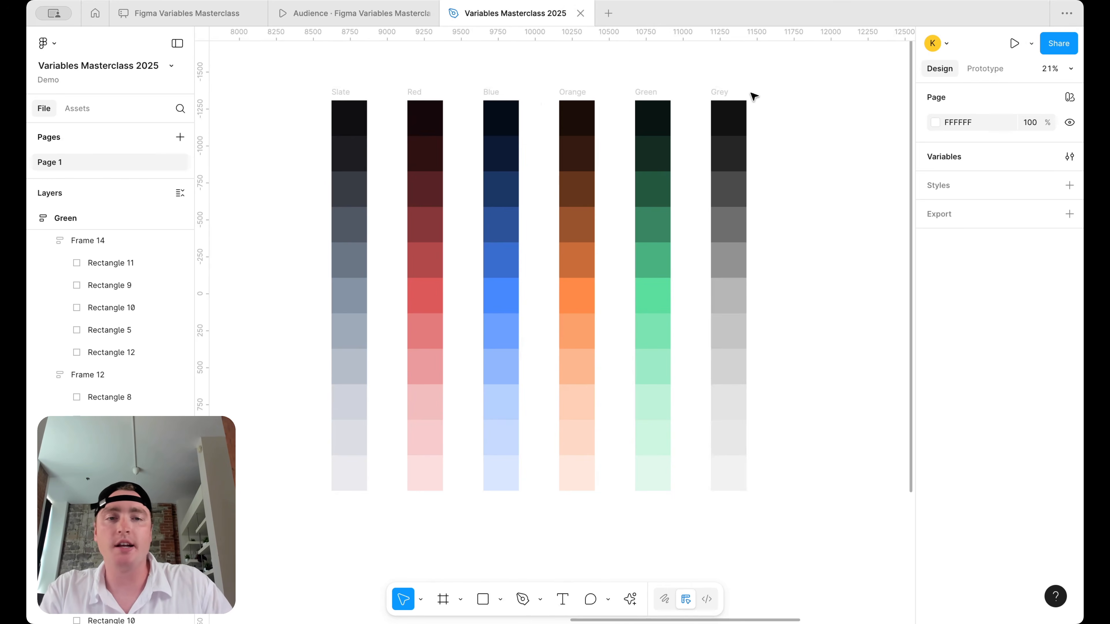
{"action": "scroll", "coordinate": [757, 95], "scroll_direction": "left", "scroll_amount": 1}
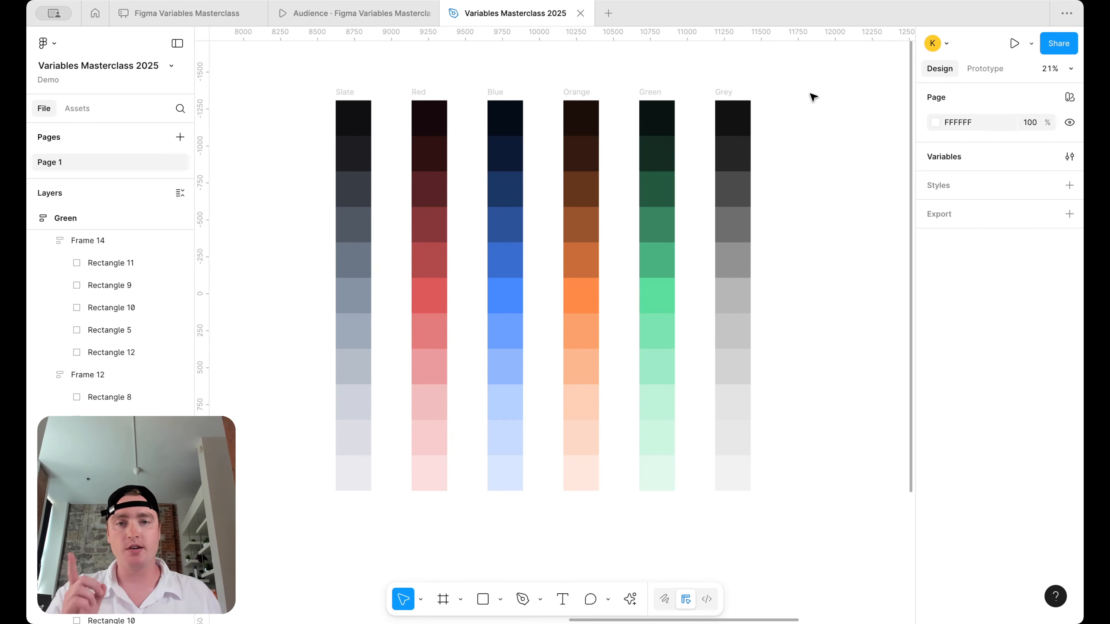
- Reopen the local Variables window, widen and reposition it to show Slate 950 through 100
{"action": "left_click", "coordinate": [1069, 157]}
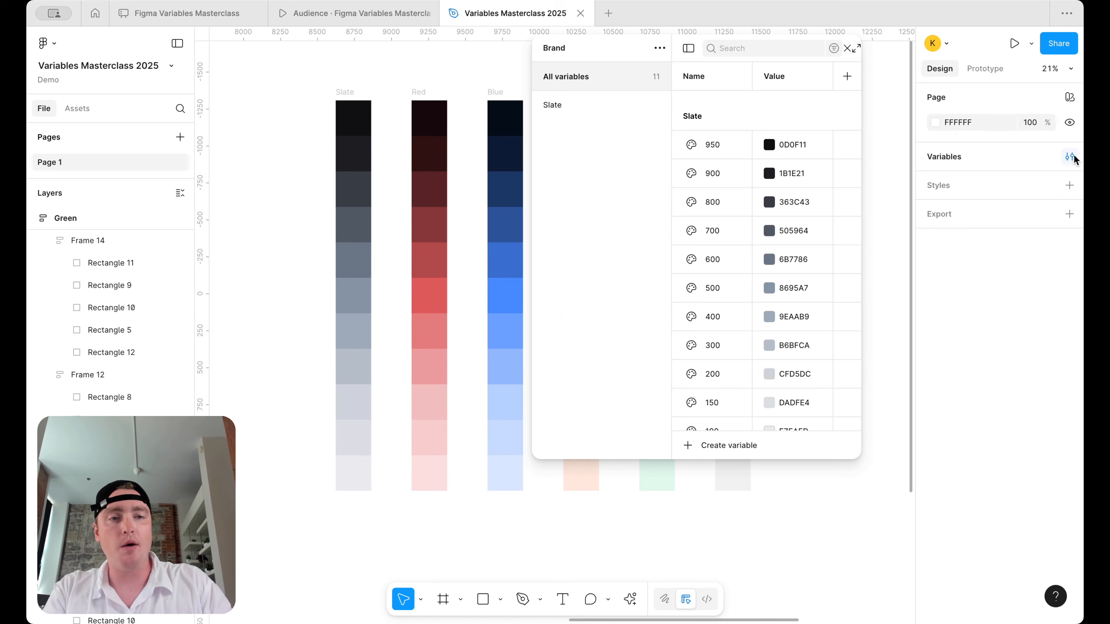
{"action": "left_click_drag", "start_coordinate": [531, 181], "coordinate": [361, 181]}
{"action": "scroll", "coordinate": [261, 227], "scroll_direction": "right", "scroll_amount": 6}
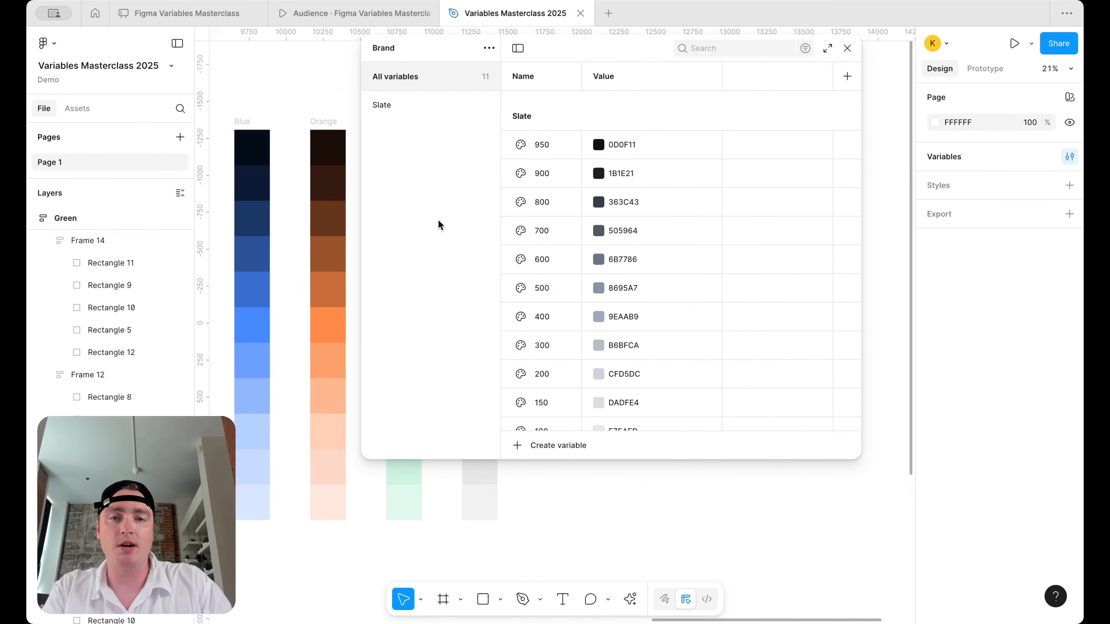
{"action": "scroll", "coordinate": [662, 263], "scroll_direction": "down", "scroll_amount": 1}
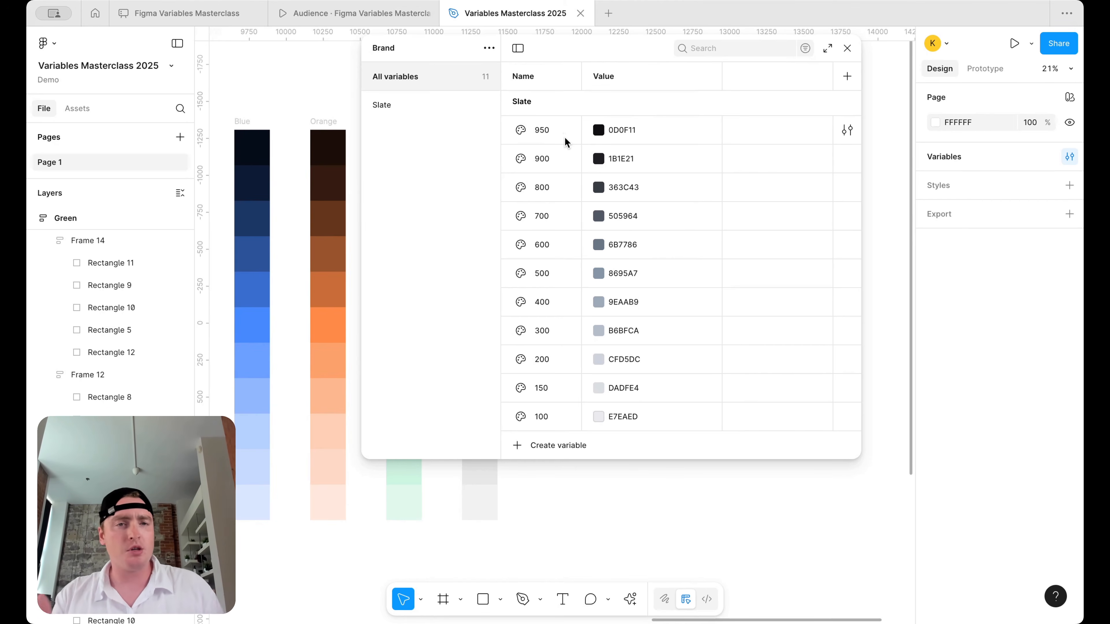
{"action": "left_click_drag", "start_coordinate": [562, 49], "coordinate": [597, 61]}
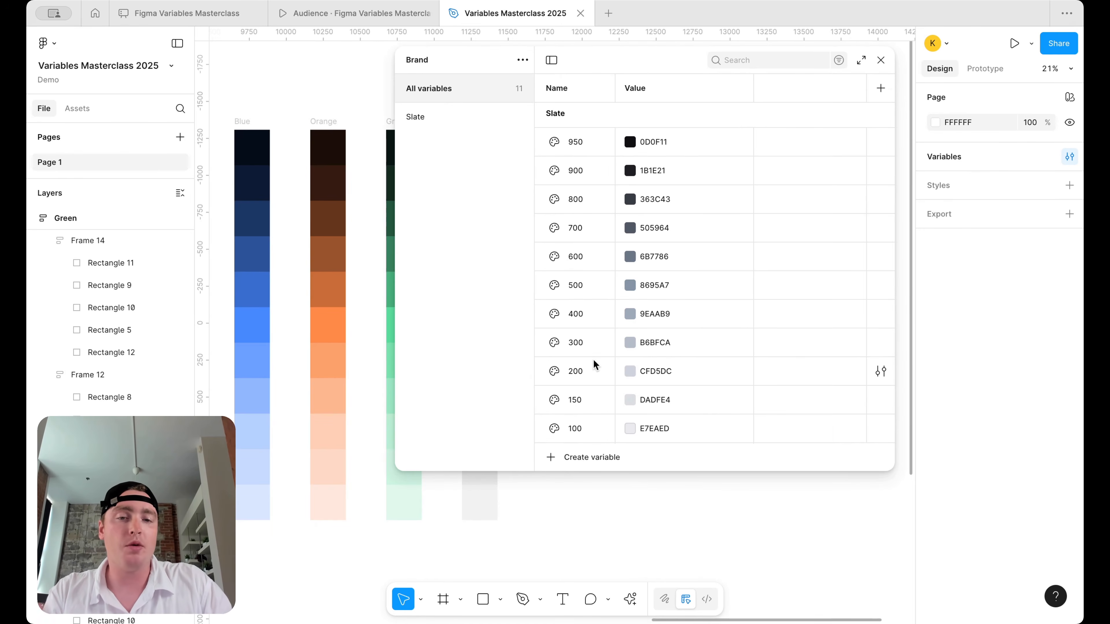
{"action": "scroll", "coordinate": [655, 335], "scroll_direction": "up", "scroll_amount": 1}
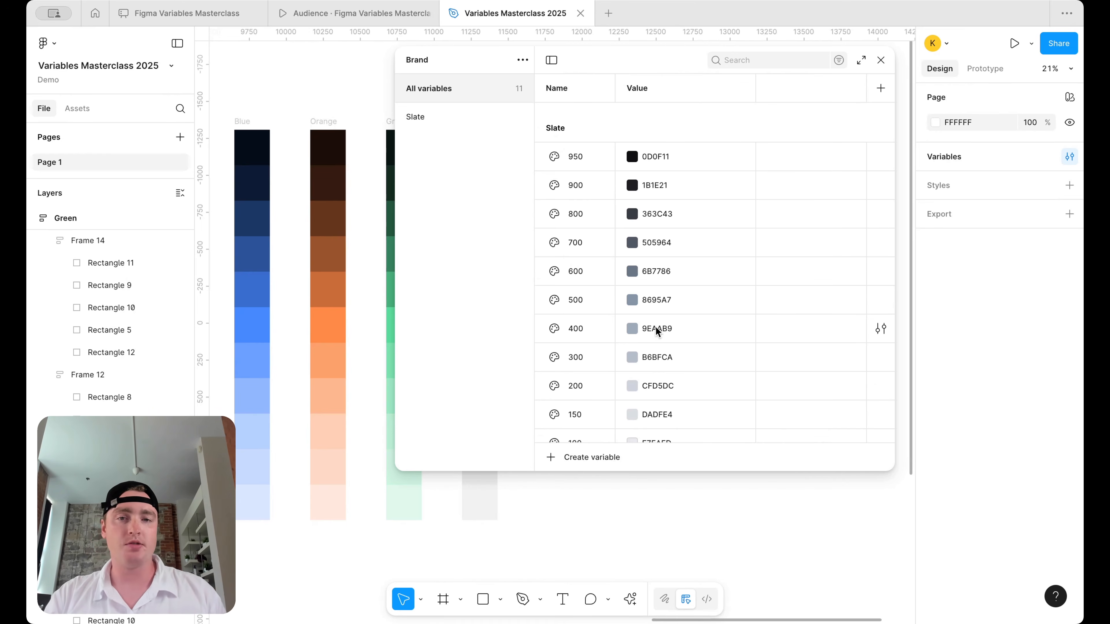
- Duplicate the Slate group and name the copy Green
{"action": "right_click", "coordinate": [448, 118]}
{"action": "left_click", "coordinate": [494, 150]}
{"action": "double_click", "coordinate": [416, 139]}
{"action": "type", "text": "Green"}
{"action": "key", "text": "Return"}
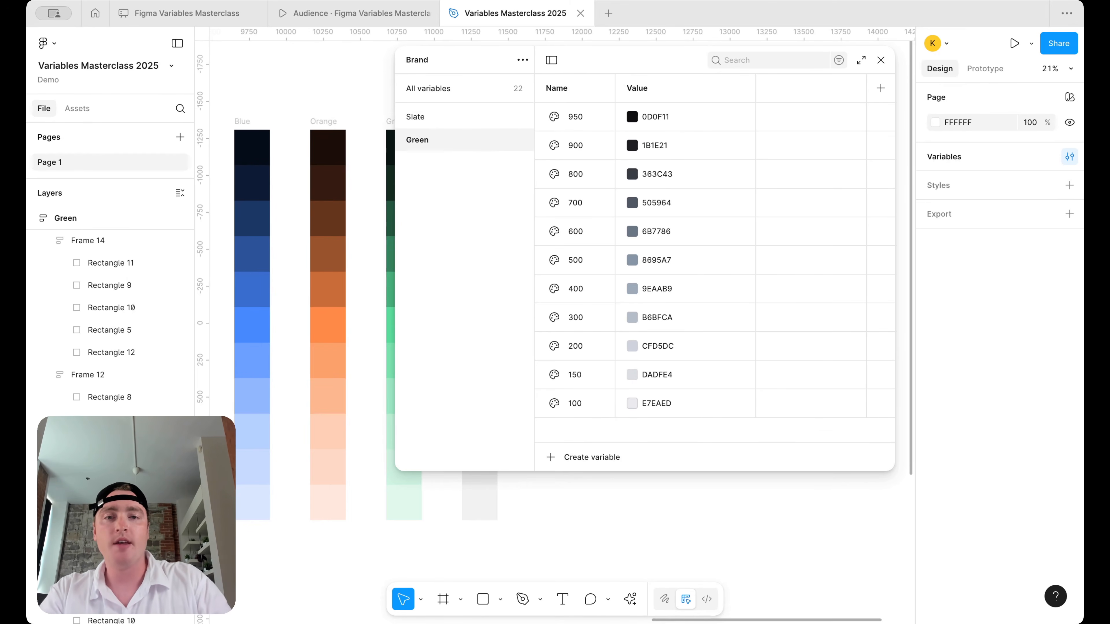
- Add a 1000 variable above 950 by duplicating 950, renaming the original 1000 and the copy 950
{"action": "left_click", "coordinate": [585, 116]}
{"action": "right_click", "coordinate": [584, 117]}
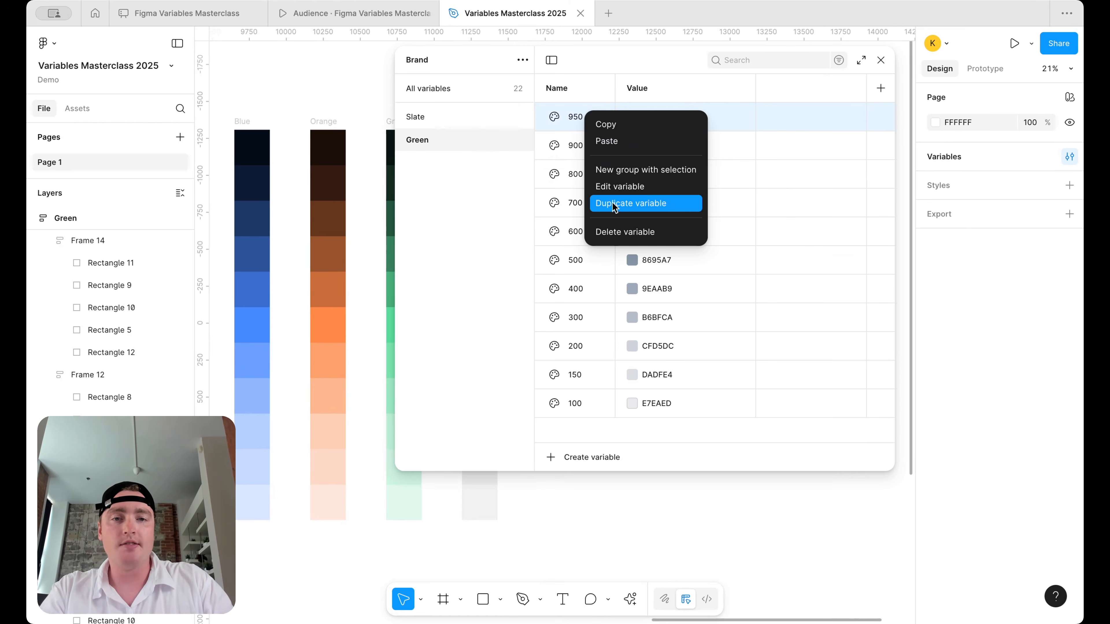
{"action": "left_click", "coordinate": [631, 203]}
{"action": "double_click", "coordinate": [582, 117]}
{"action": "type", "text": "1000"}
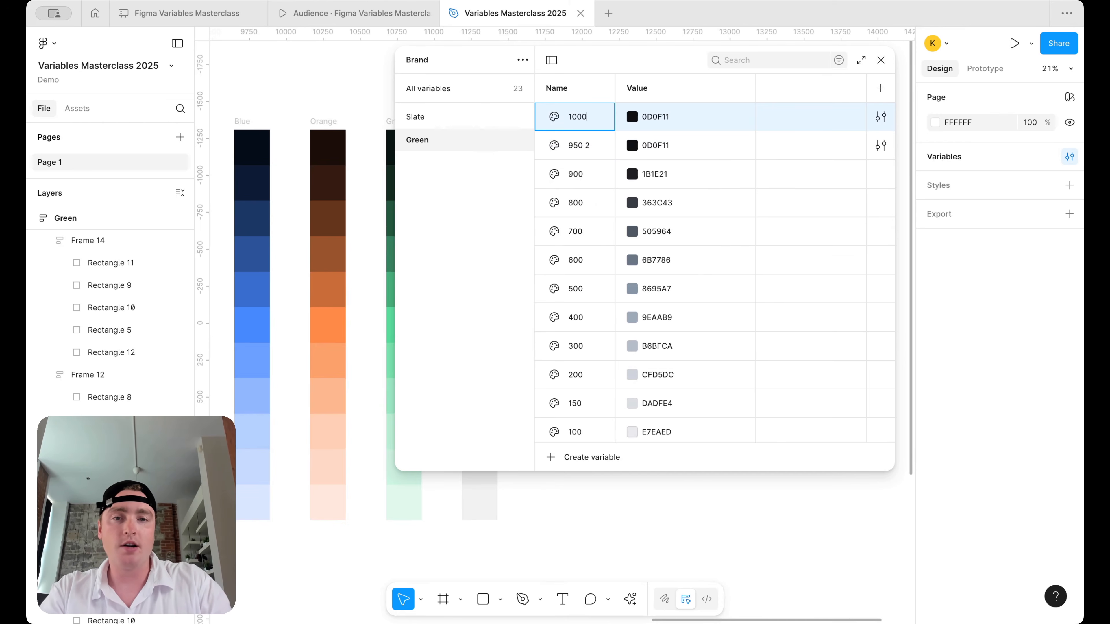
{"action": "key", "text": "Return"}
{"action": "double_click", "coordinate": [583, 149]}
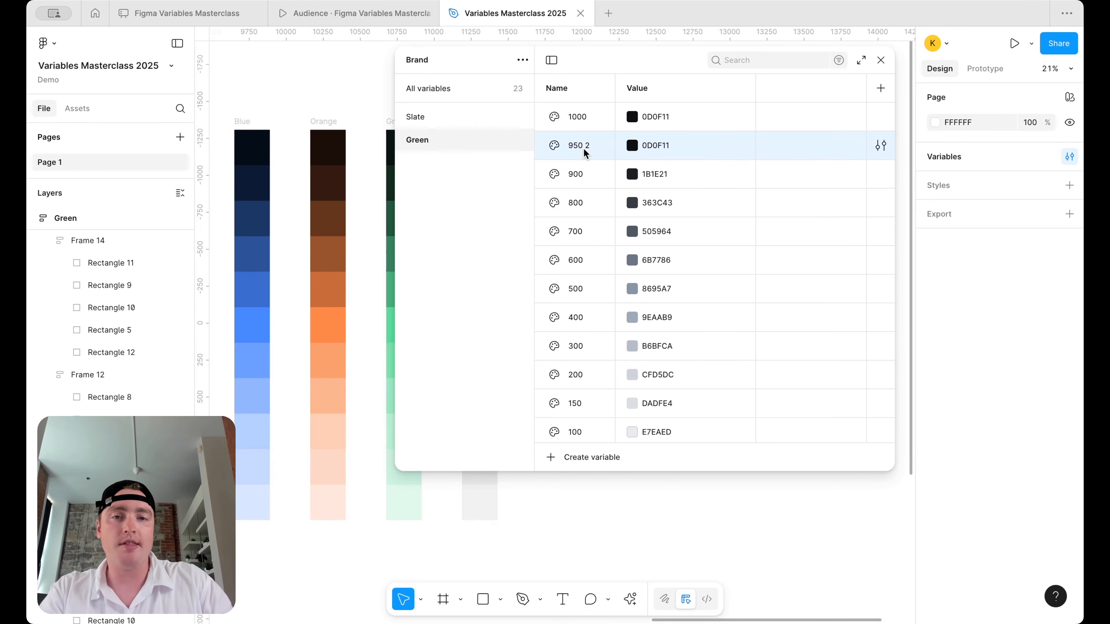
{"action": "type", "text": "950"}
{"action": "key", "text": "Return"}
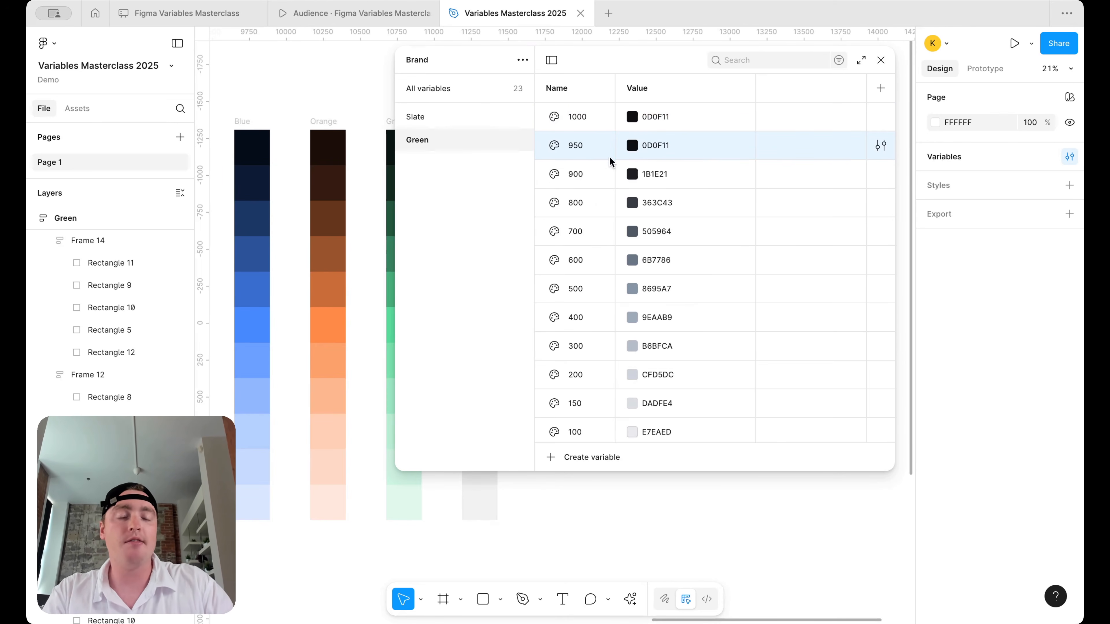
{"action": "left_click", "coordinate": [452, 117]}
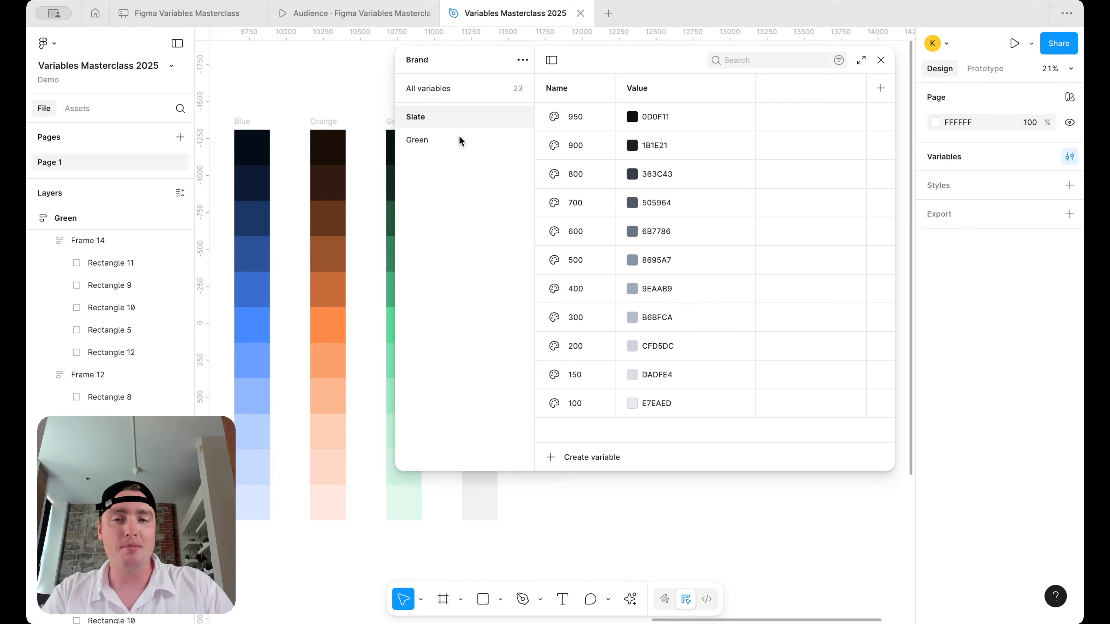
- Delete the Green group from the Brand collection
{"action": "right_click", "coordinate": [459, 137]}
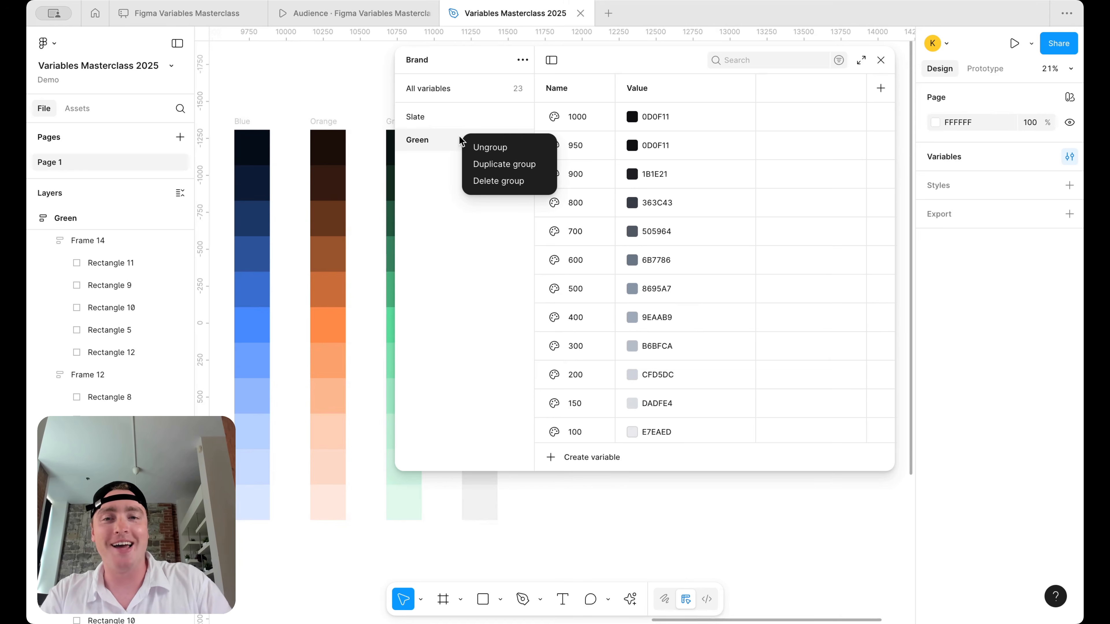
{"action": "left_click", "coordinate": [517, 187]}
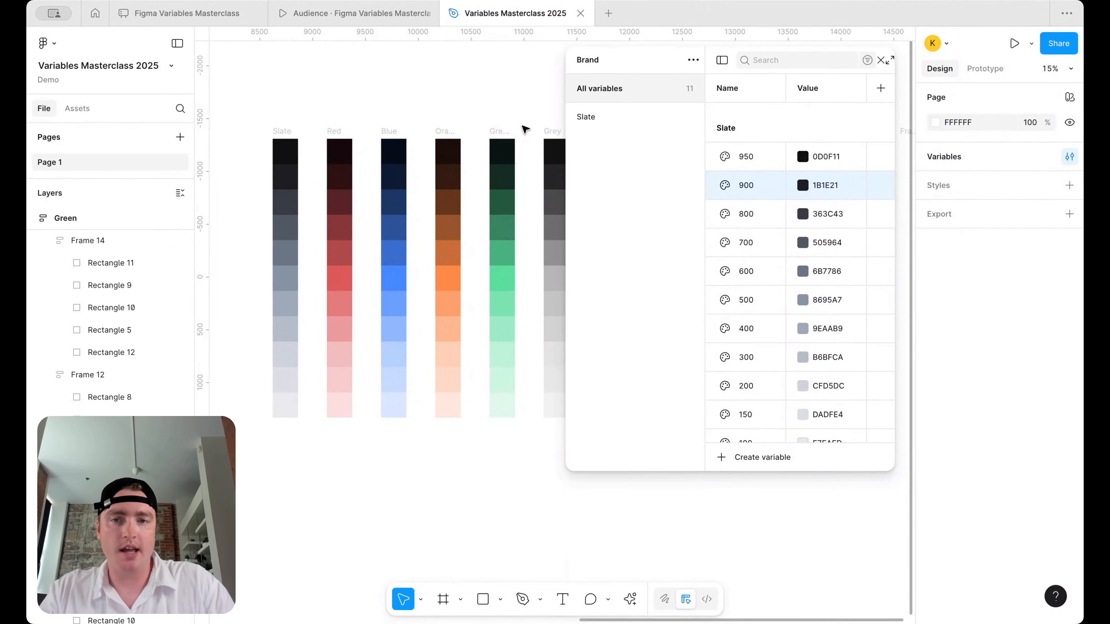
{"action": "scroll", "coordinate": [454, 119], "scroll_direction": "right", "scroll_amount": 2}
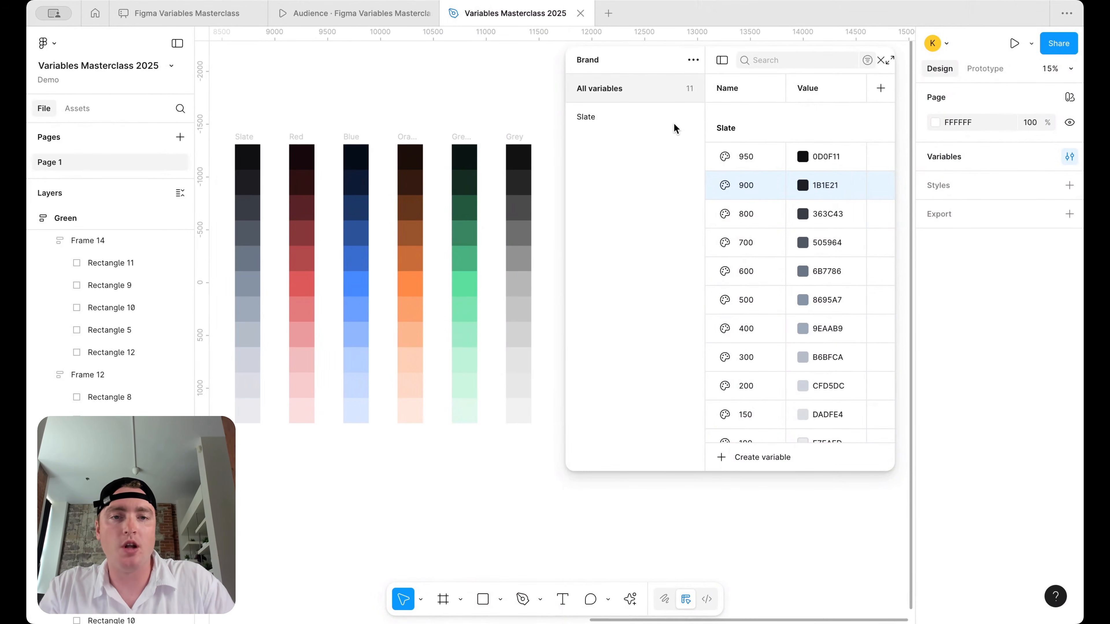
- Widen the Variables panel and shift it to uncover the Grey swatch column
{"action": "left_click_drag", "start_coordinate": [707, 52], "coordinate": [618, 54]}
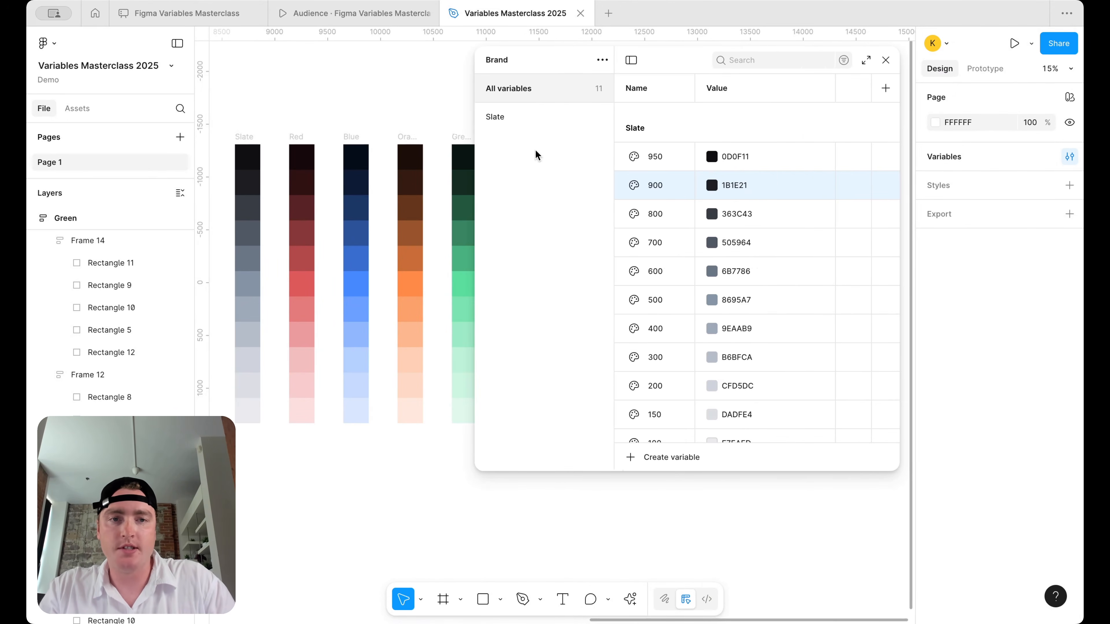
{"action": "left_click_drag", "start_coordinate": [656, 55], "coordinate": [771, 54]}
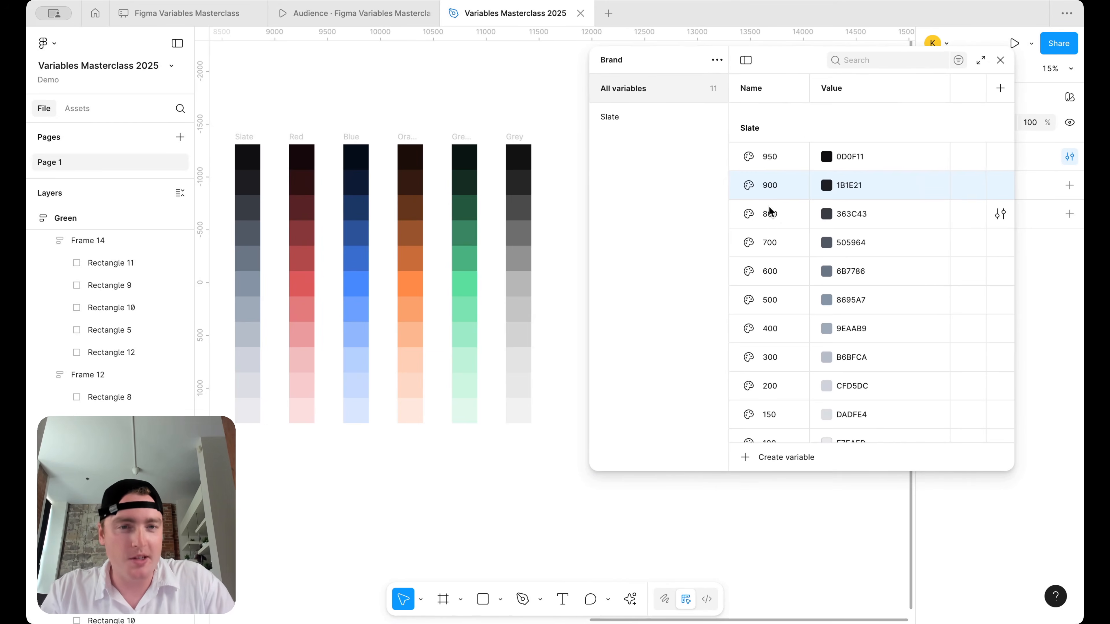
{"action": "scroll", "coordinate": [309, 122], "scroll_direction": "up", "scroll_amount": 5}
- Duplicate the Slate group and name the copy Red
{"action": "left_click", "coordinate": [636, 117]}
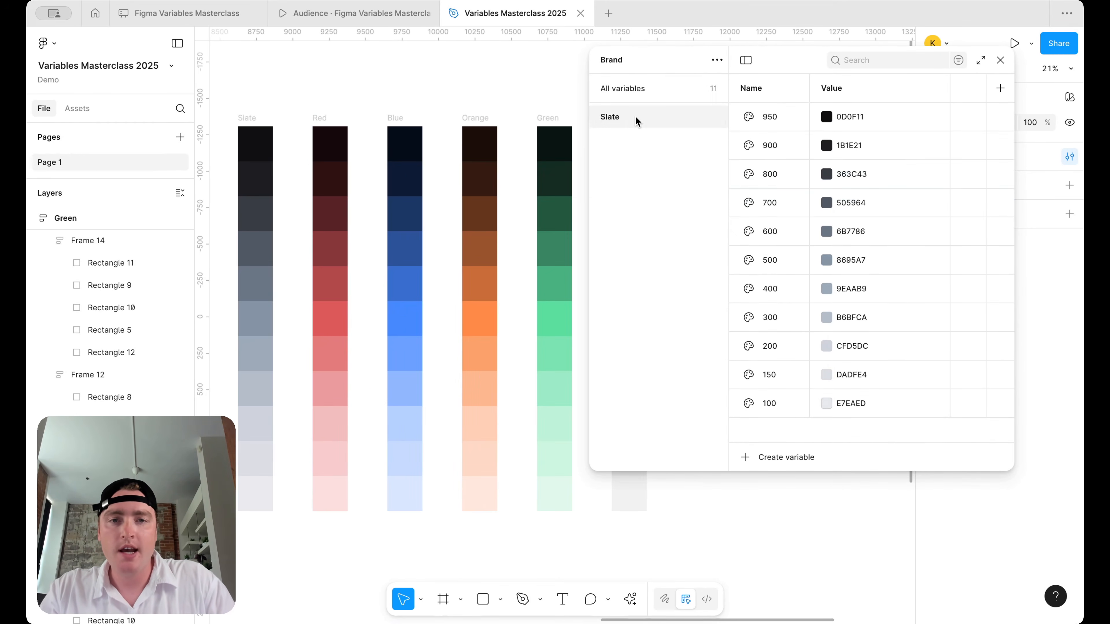
{"action": "right_click", "coordinate": [636, 116]}
{"action": "left_click", "coordinate": [682, 144]}
{"action": "double_click", "coordinate": [617, 140]}
{"action": "type", "text": "Red"}
{"action": "key", "text": "Return"}
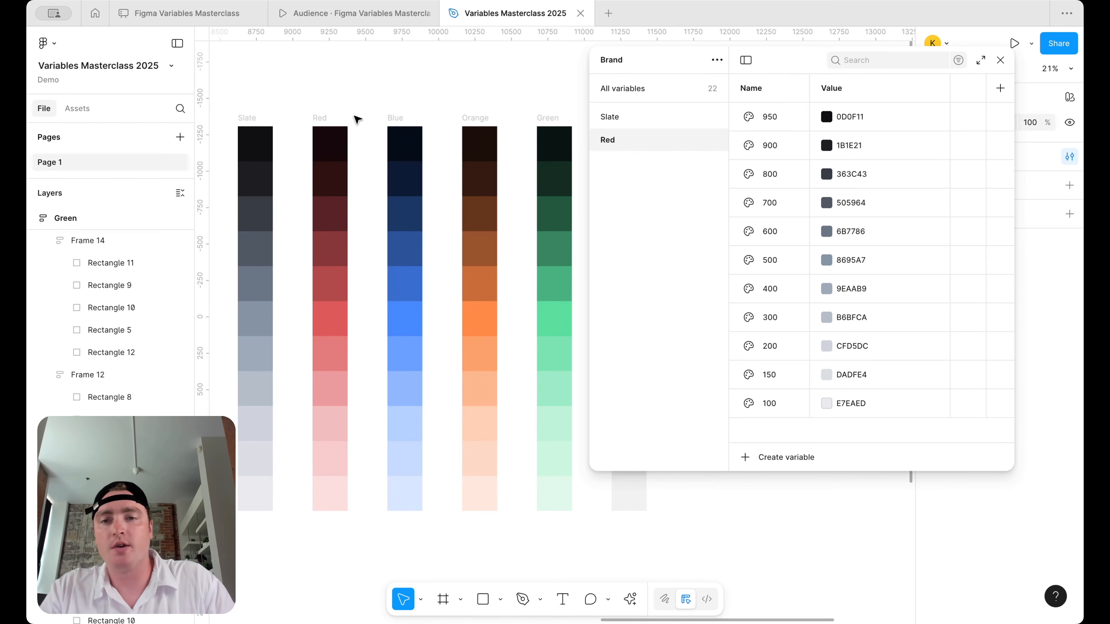
{"action": "scroll", "coordinate": [354, 116], "scroll_direction": "up", "scroll_amount": 3}
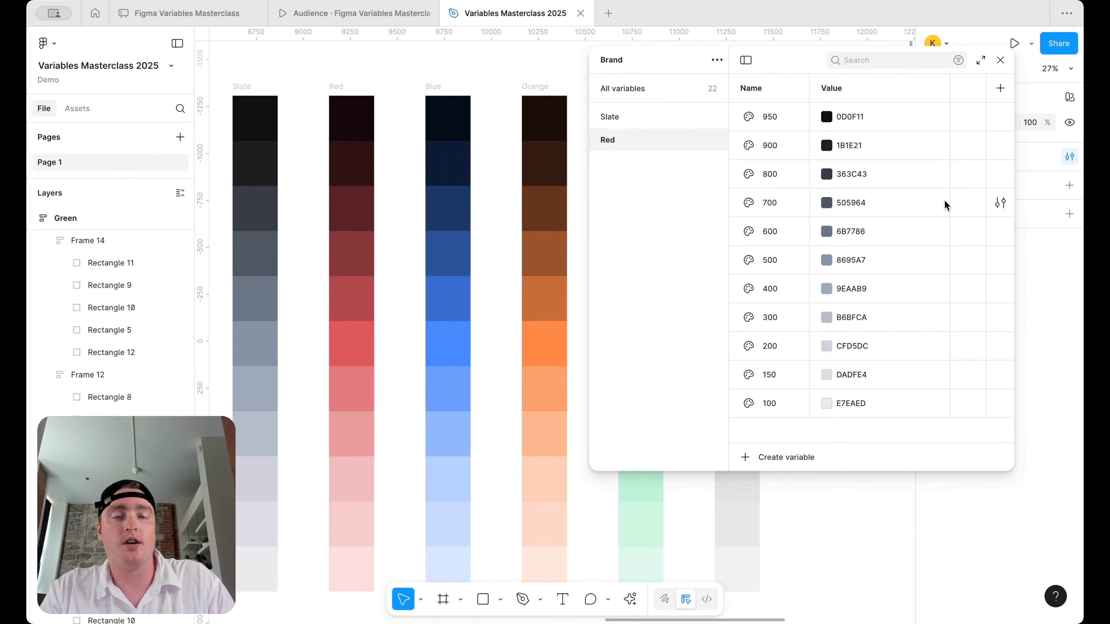
- Eyedropper Red swatches into 950, 900 and 800 (160909, 2D1212, 592424)
{"action": "left_click", "coordinate": [827, 116]}
{"action": "left_click", "coordinate": [841, 334]}
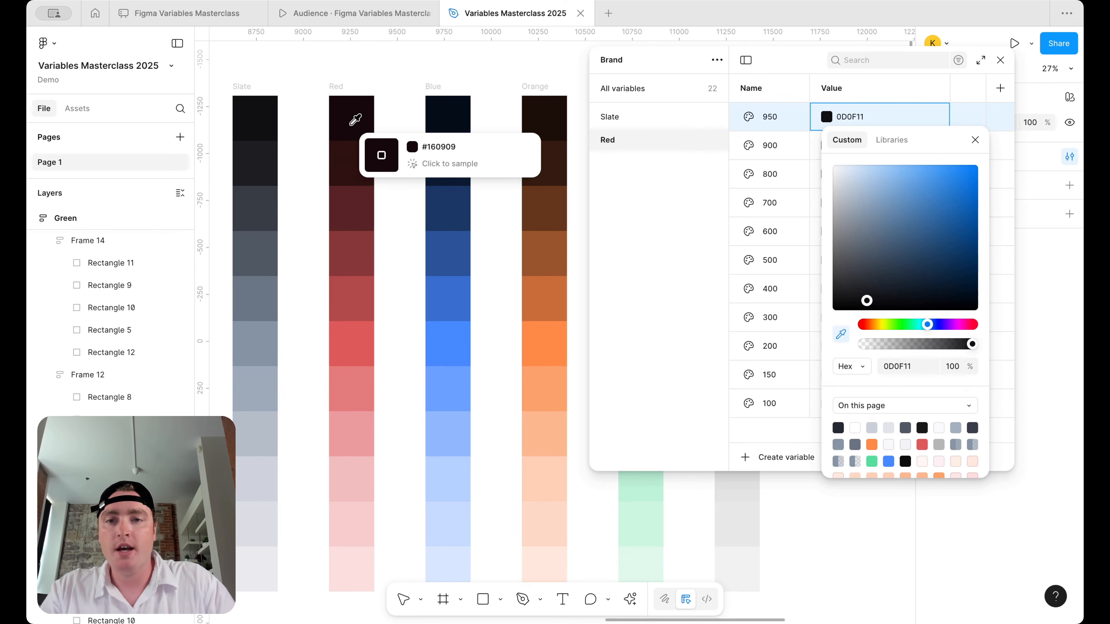
{"action": "left_click", "coordinate": [356, 117]}
{"action": "left_click", "coordinate": [975, 139]}
{"action": "left_click", "coordinate": [826, 145]}
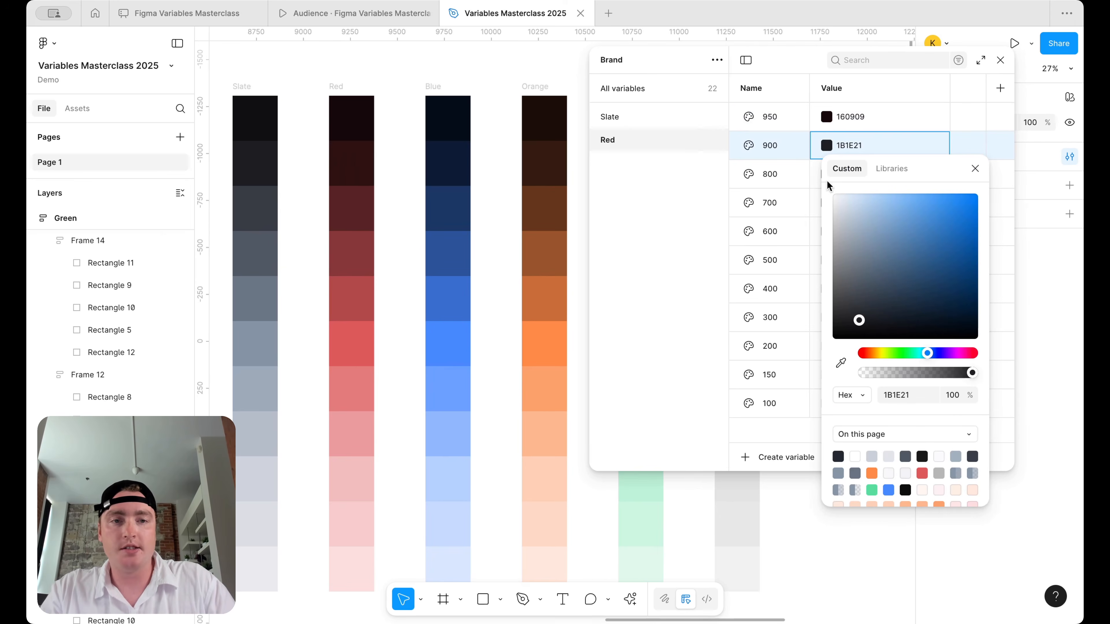
{"action": "left_click", "coordinate": [841, 363]}
{"action": "left_click", "coordinate": [348, 152]}
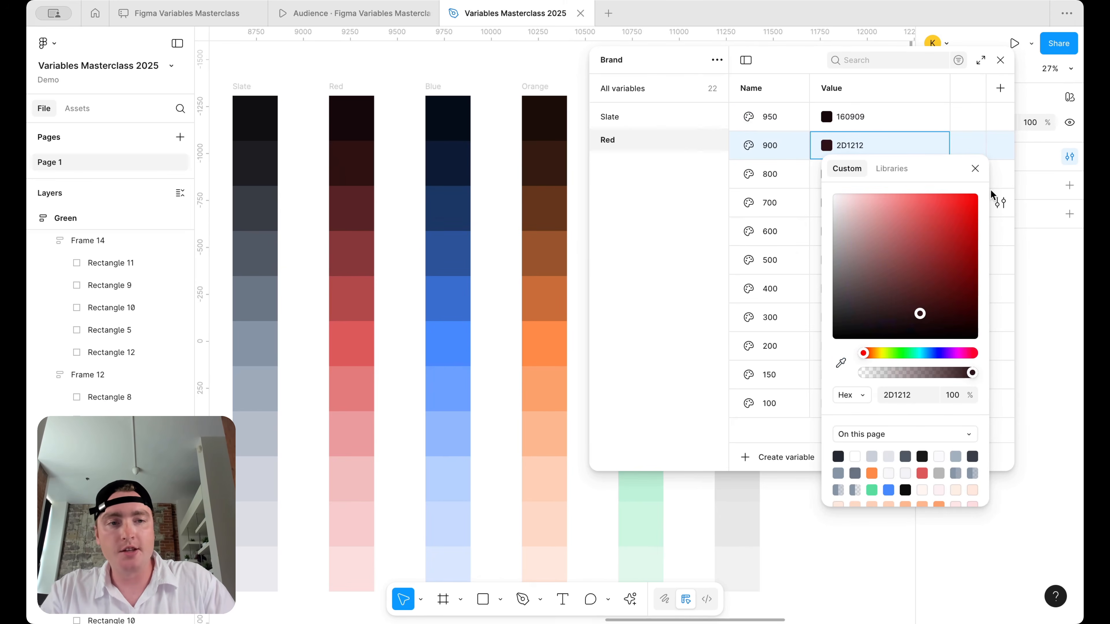
{"action": "left_click", "coordinate": [975, 168]}
{"action": "left_click", "coordinate": [827, 174]}
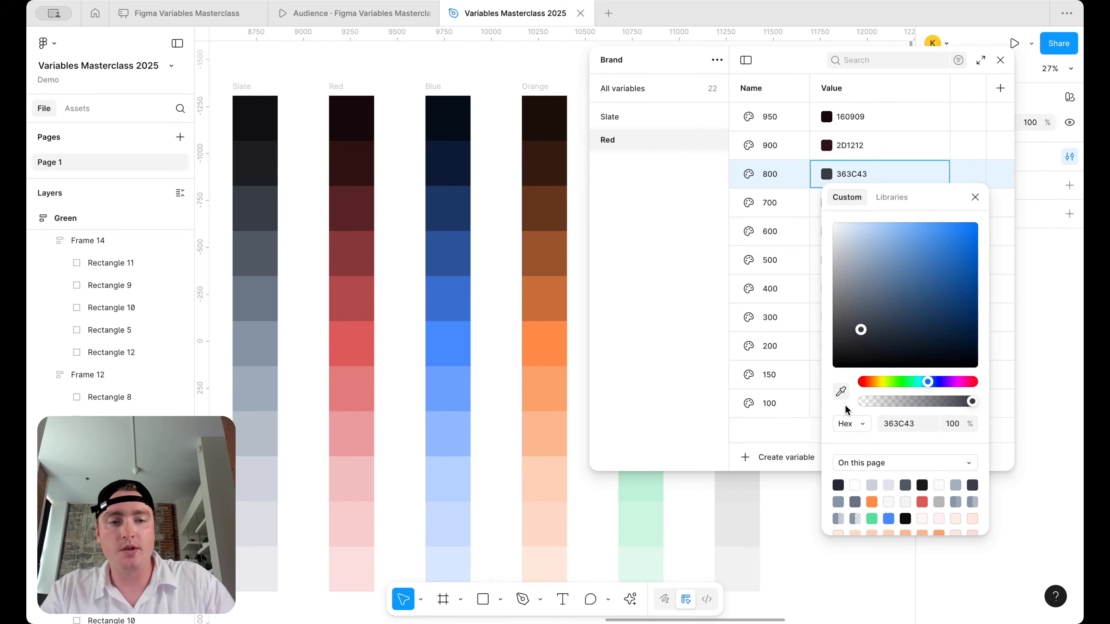
{"action": "left_click", "coordinate": [841, 391]}
{"action": "left_click", "coordinate": [354, 214]}
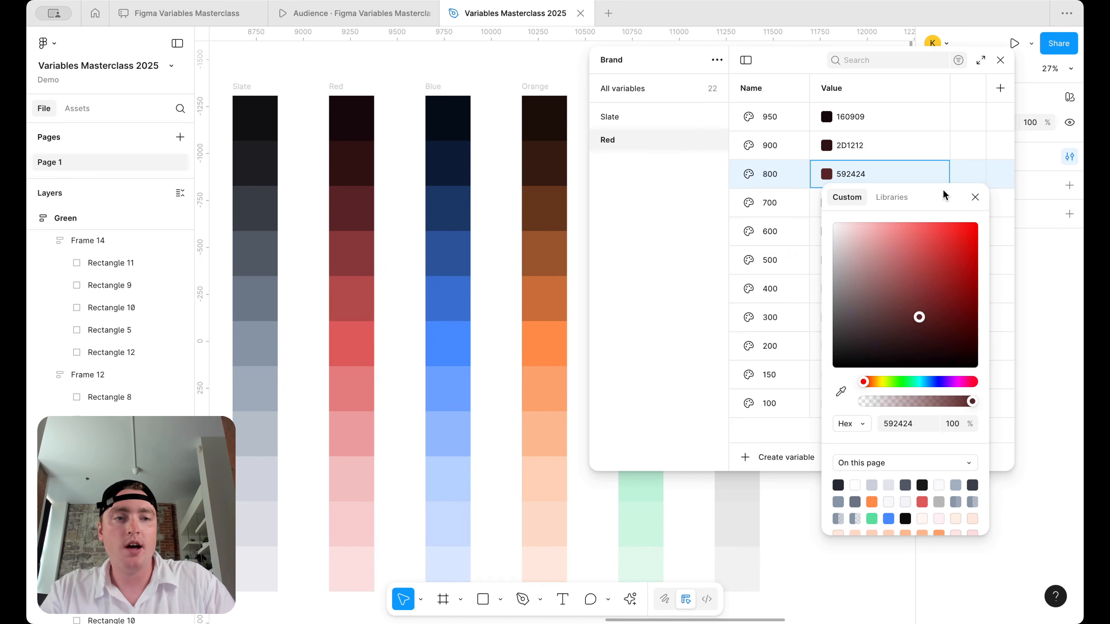
{"action": "left_click", "coordinate": [976, 197]}
- Eyedropper Red swatches into 700 and 600 (863737, B24949)
{"action": "left_click", "coordinate": [827, 202]}
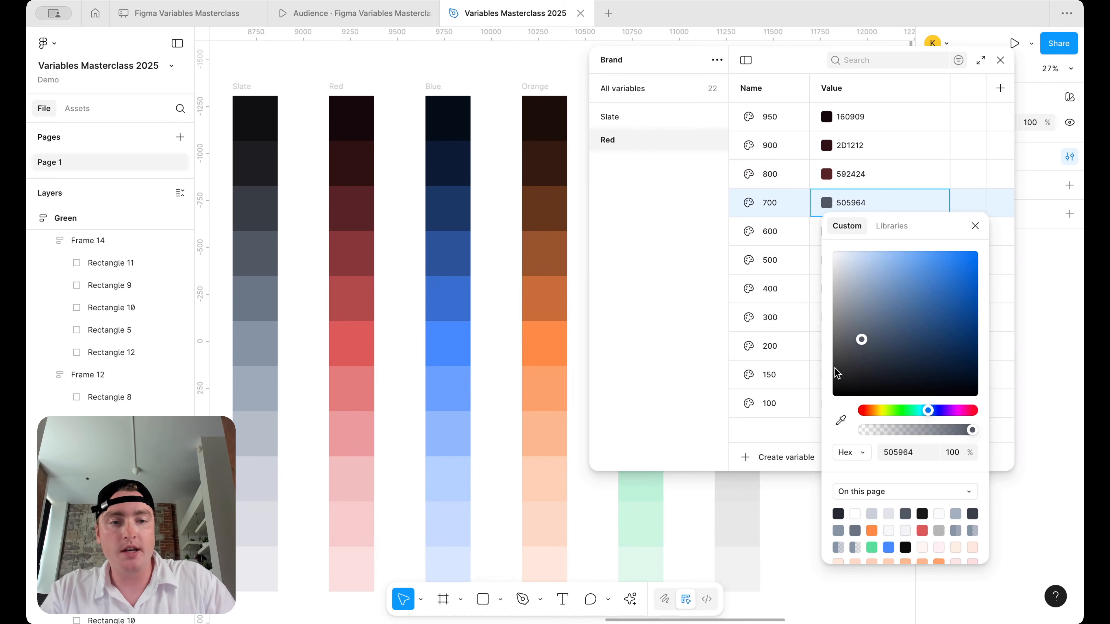
{"action": "left_click", "coordinate": [841, 420]}
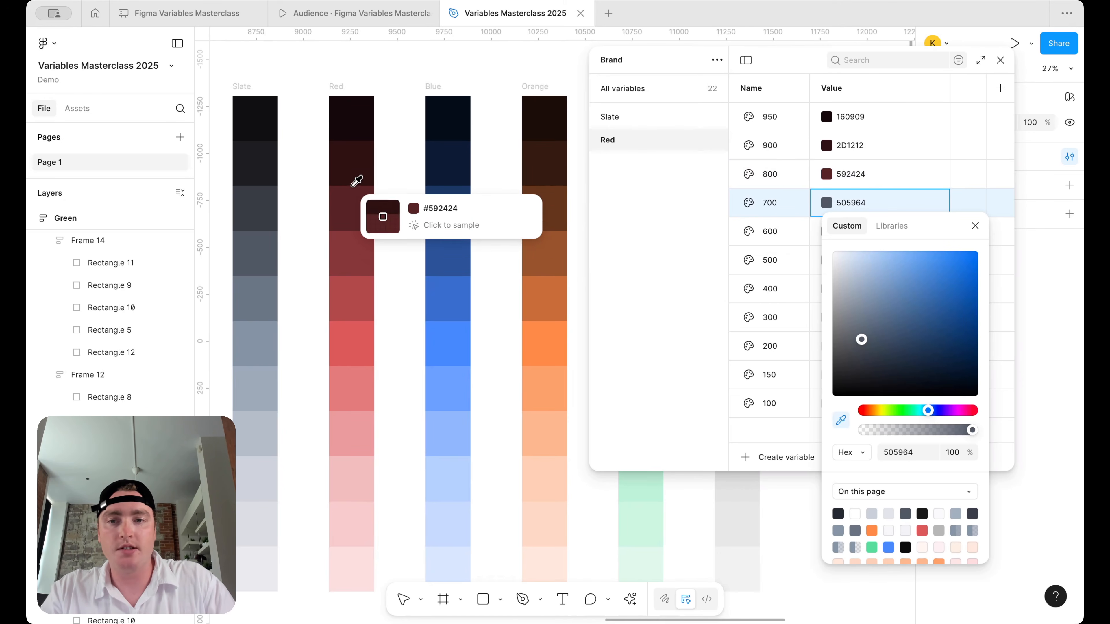
{"action": "left_click", "coordinate": [359, 250]}
{"action": "left_click", "coordinate": [974, 226]}
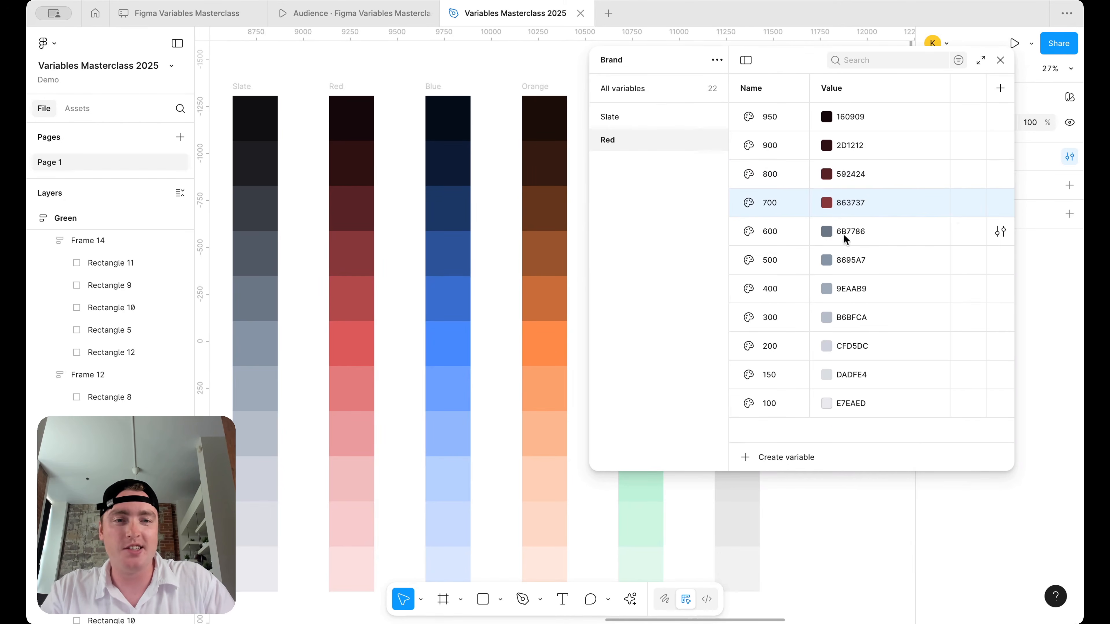
{"action": "left_click", "coordinate": [826, 232]}
{"action": "left_click", "coordinate": [841, 449]}
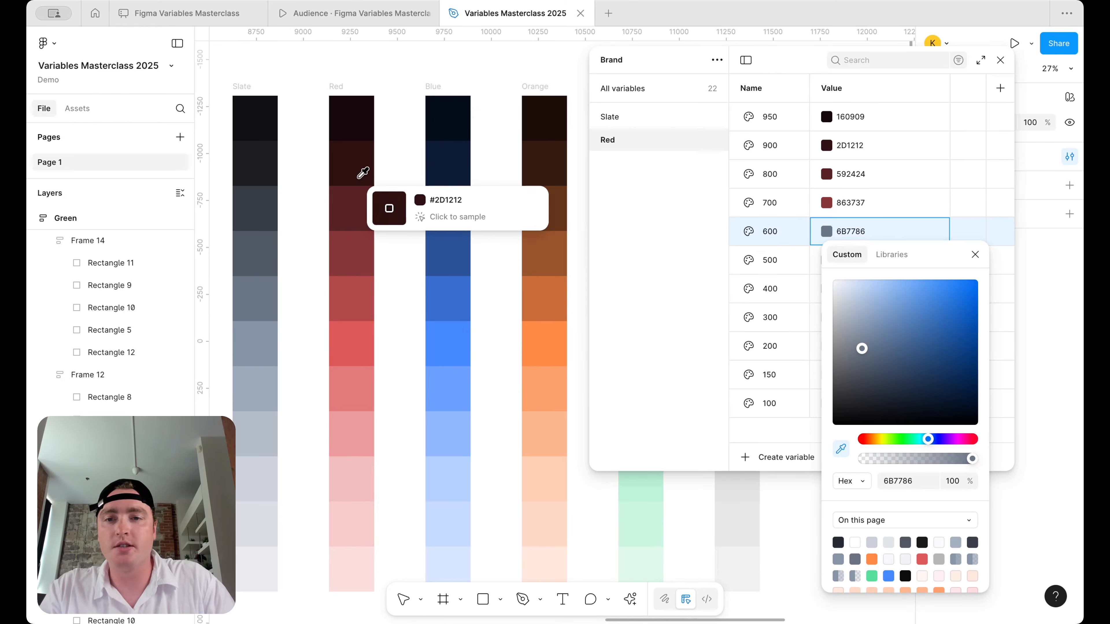
{"action": "left_click", "coordinate": [362, 287]}
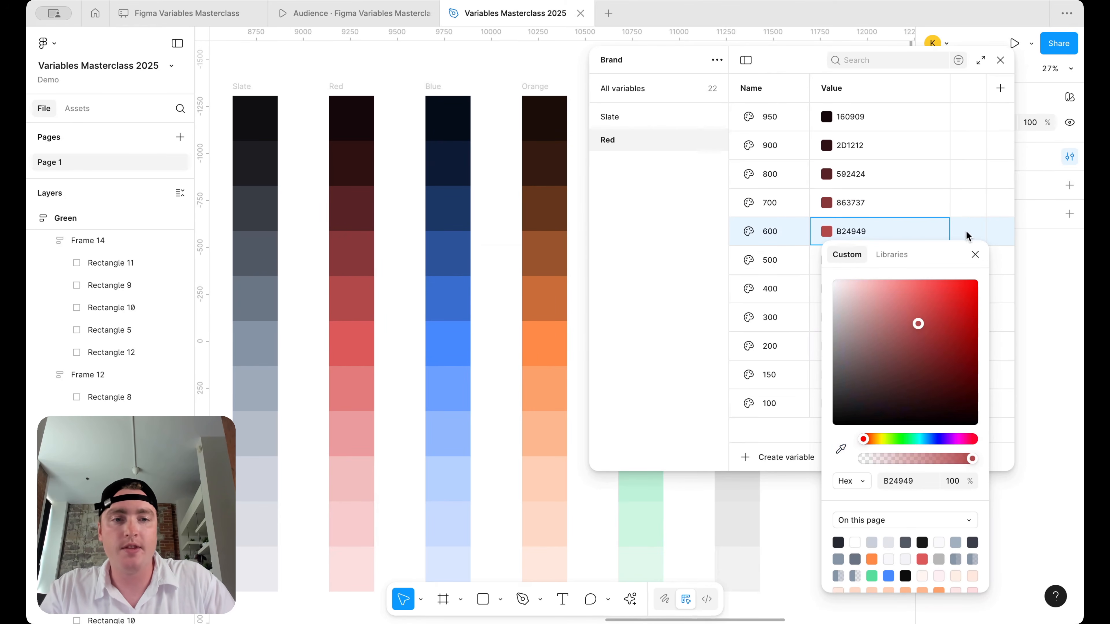
- Sample Red swatches into 100, 150 and 200 (F9DEDE, F5CDCD, F2BDBD)
{"action": "left_click", "coordinate": [976, 257]}
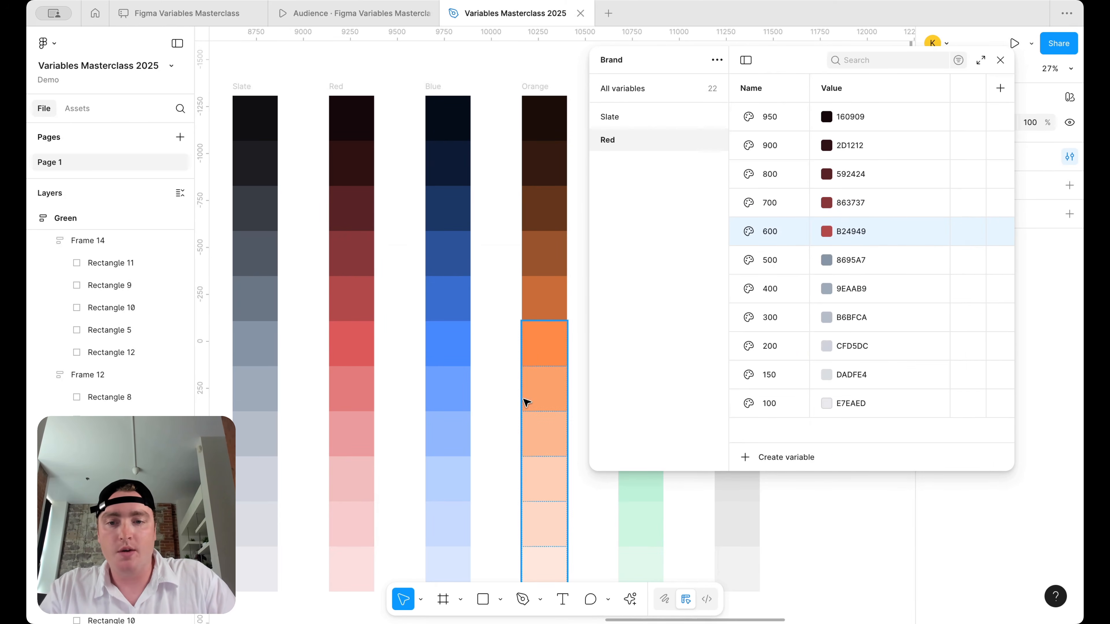
{"action": "scroll", "coordinate": [526, 396], "scroll_direction": "down", "scroll_amount": 2}
{"action": "left_click", "coordinate": [825, 403]}
{"action": "left_click", "coordinate": [840, 469]}
{"action": "left_click", "coordinate": [369, 515]}
{"action": "left_click", "coordinate": [828, 377]}
{"action": "left_click", "coordinate": [827, 377]}
{"action": "left_click", "coordinate": [842, 469]}
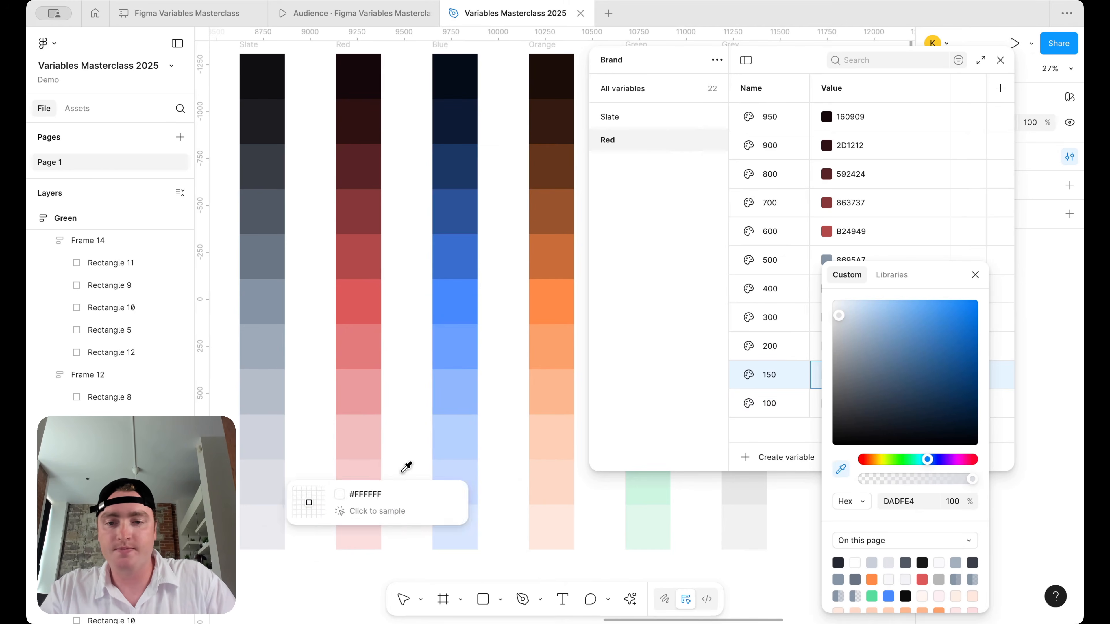
{"action": "left_click", "coordinate": [367, 471]}
{"action": "left_click", "coordinate": [975, 275]}
{"action": "left_click", "coordinate": [826, 345]}
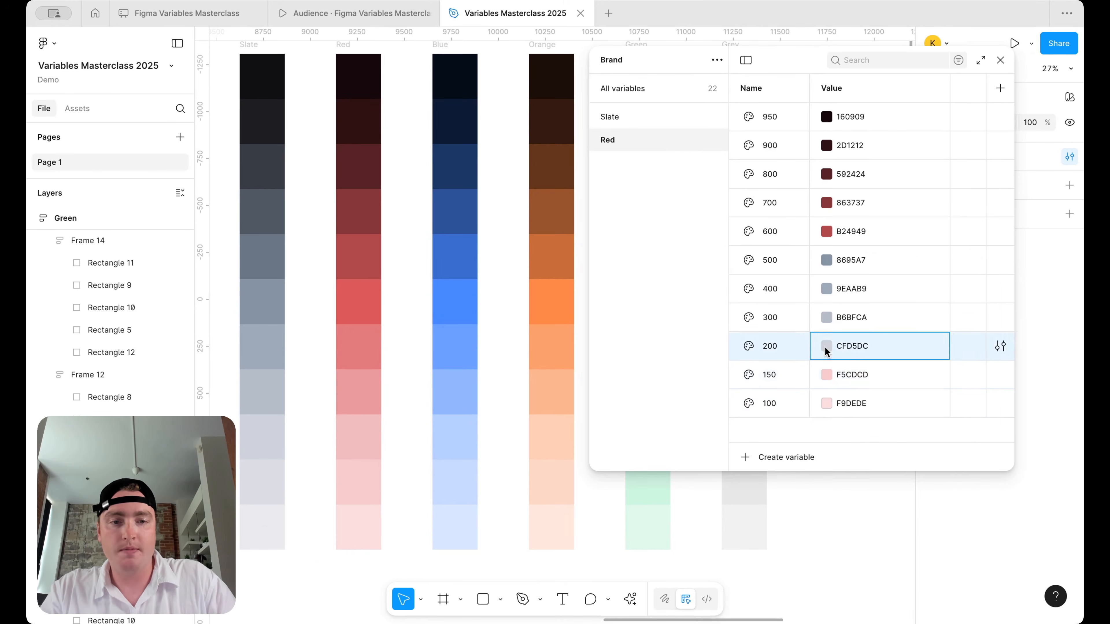
{"action": "left_click", "coordinate": [826, 345]}
{"action": "left_click", "coordinate": [841, 469]}
{"action": "left_click", "coordinate": [363, 434]}
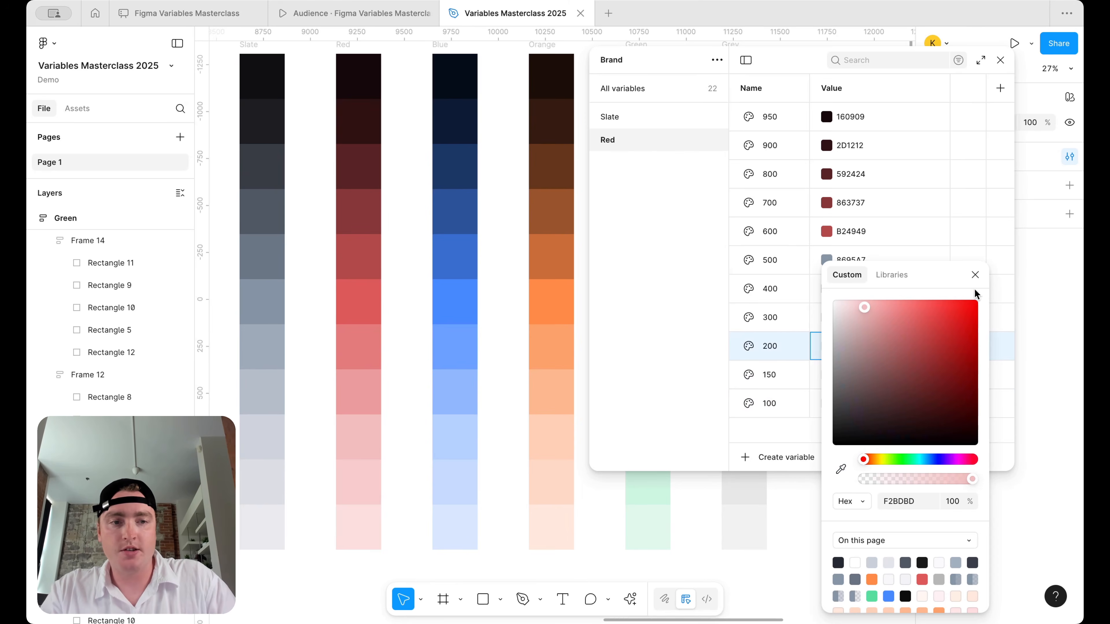
{"action": "left_click", "coordinate": [975, 275]}
- Sample Red swatches into 300, 400 and 500 (EC9D9D, E57C7C, DF5B5B)
{"action": "left_click", "coordinate": [821, 324]}
{"action": "left_click", "coordinate": [824, 319]}
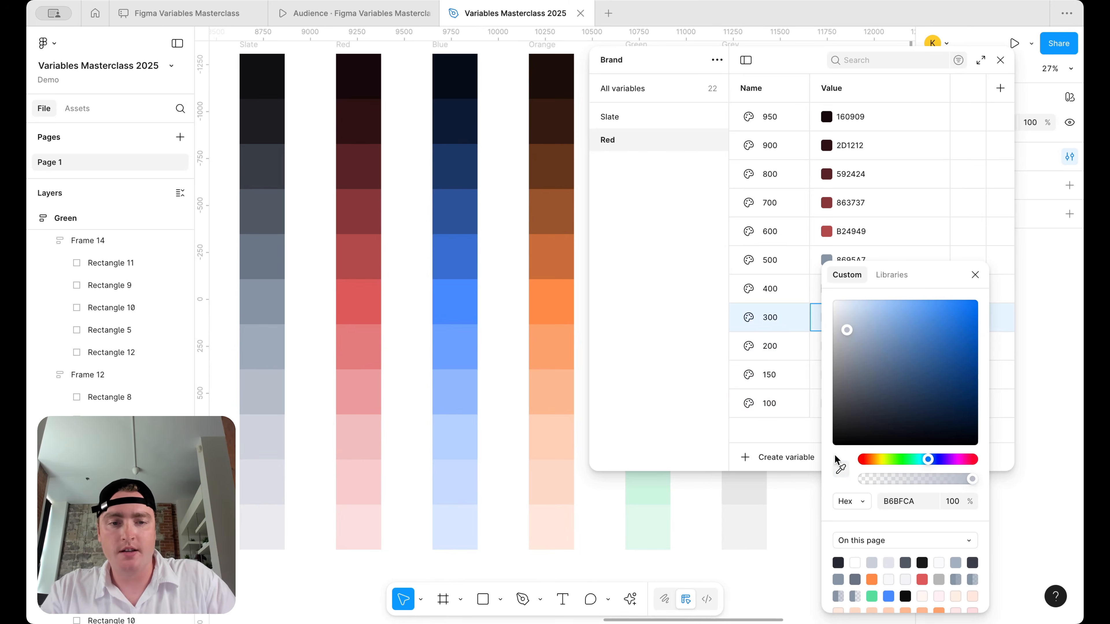
{"action": "left_click", "coordinate": [840, 469]}
{"action": "left_click", "coordinate": [361, 393]}
{"action": "left_click", "coordinate": [975, 276]}
{"action": "left_click", "coordinate": [823, 298]}
{"action": "left_click", "coordinate": [839, 470]}
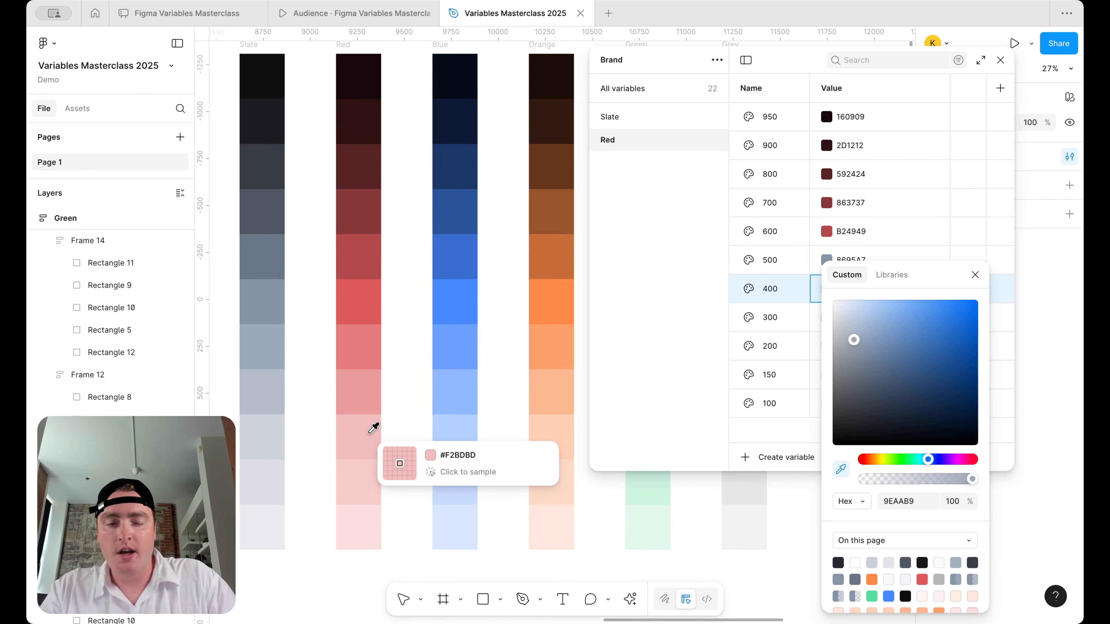
{"action": "left_click", "coordinate": [364, 343]}
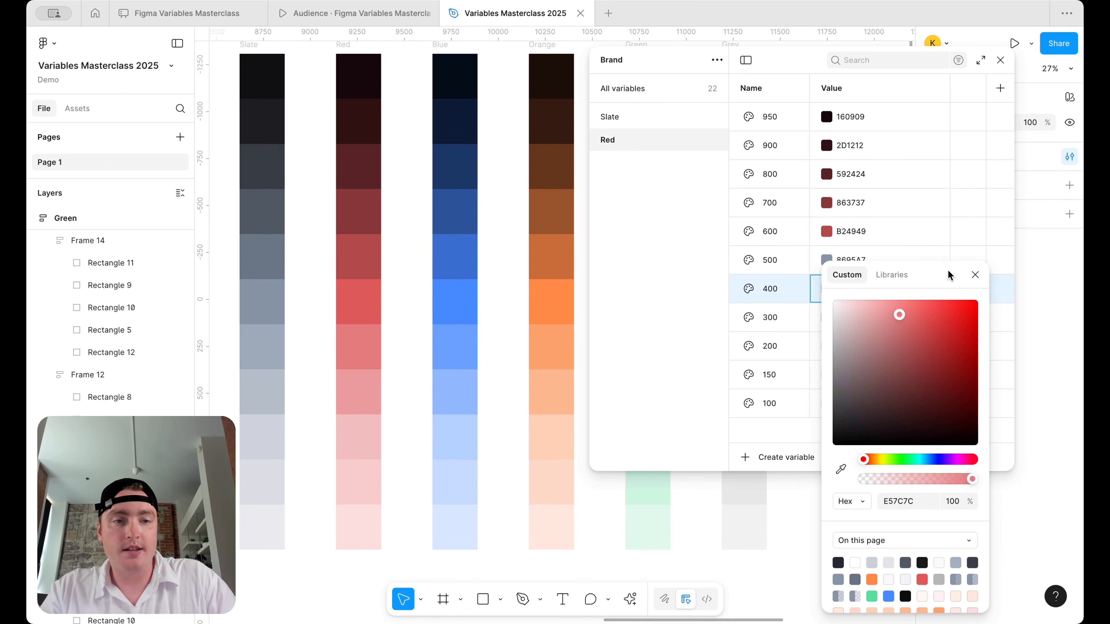
{"action": "left_click", "coordinate": [976, 275]}
{"action": "left_click", "coordinate": [824, 261]}
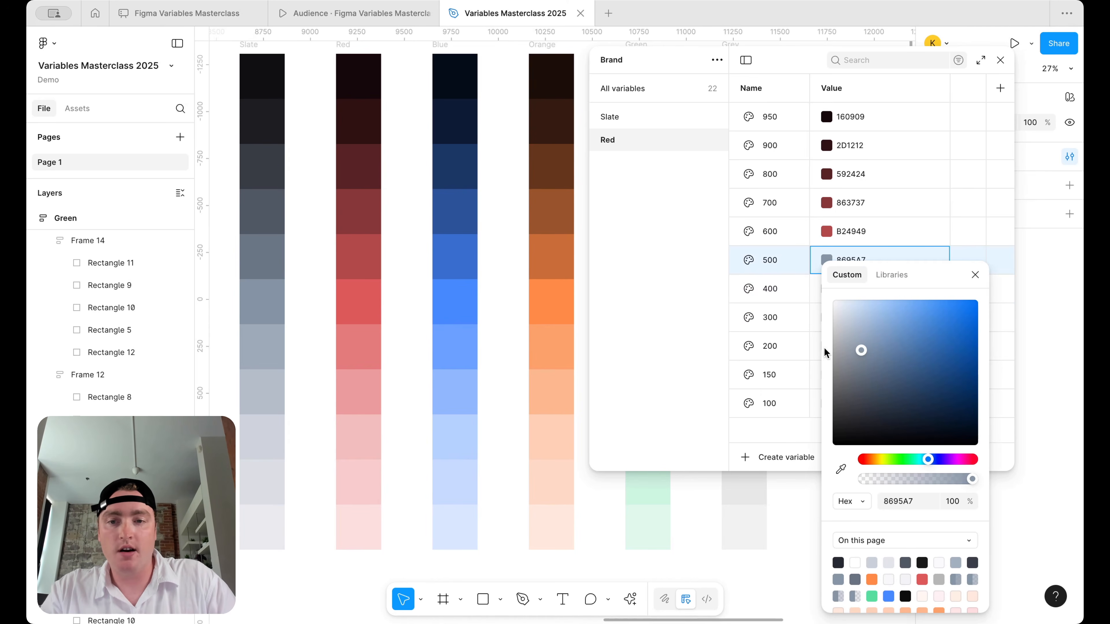
{"action": "left_click", "coordinate": [839, 469]}
{"action": "left_click", "coordinate": [366, 301]}
{"action": "left_click", "coordinate": [875, 263]}
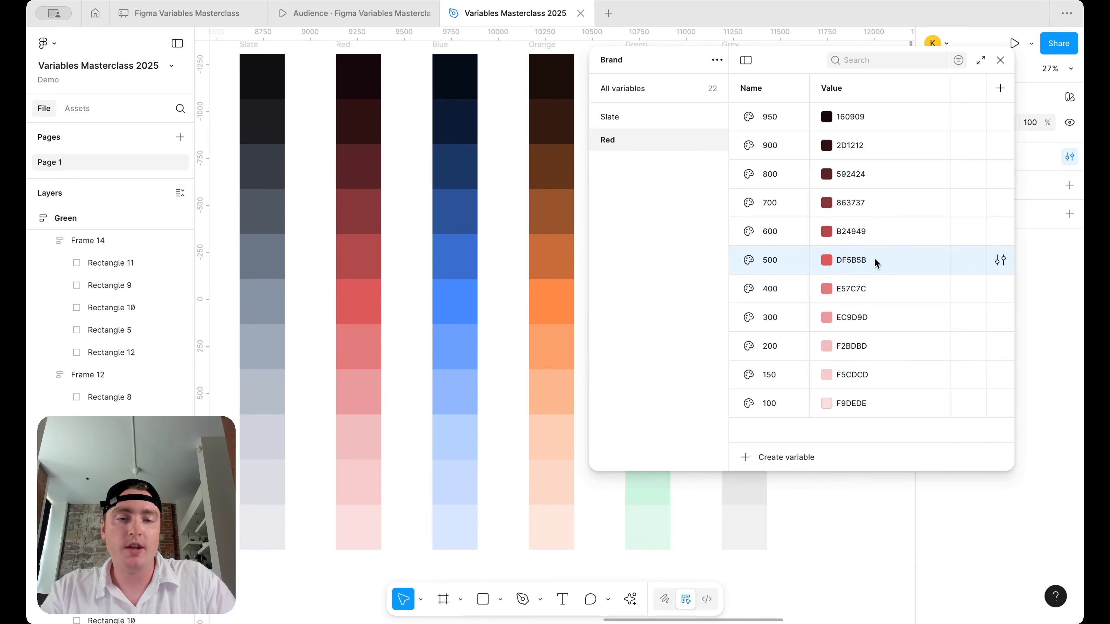
- Duplicate the Red group and name the copy Blue
{"action": "right_click", "coordinate": [660, 141]}
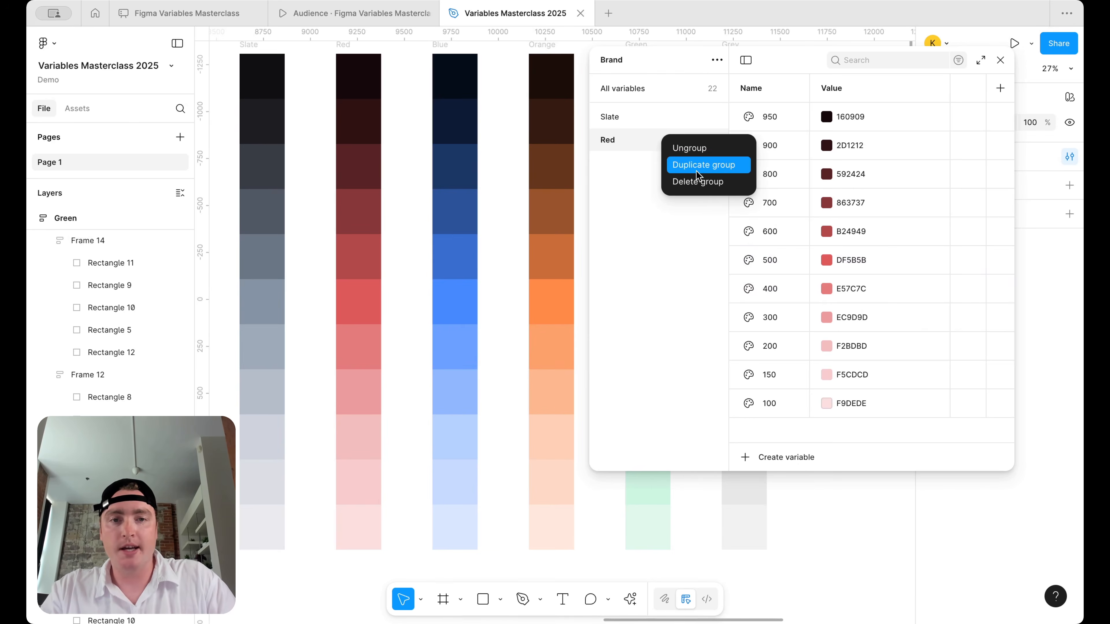
{"action": "left_click", "coordinate": [703, 166]}
{"action": "double_click", "coordinate": [615, 165]}
{"action": "type", "text": "Blue"}
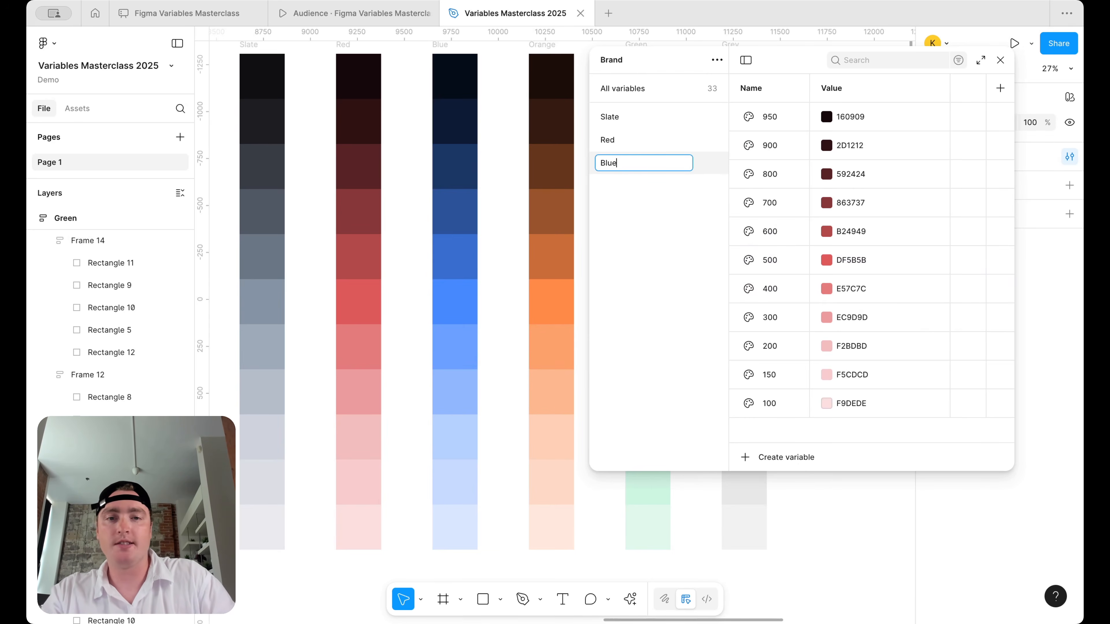
{"action": "key", "text": "Return"}
{"action": "scroll", "coordinate": [441, 198], "scroll_direction": "right", "scroll_amount": 3}
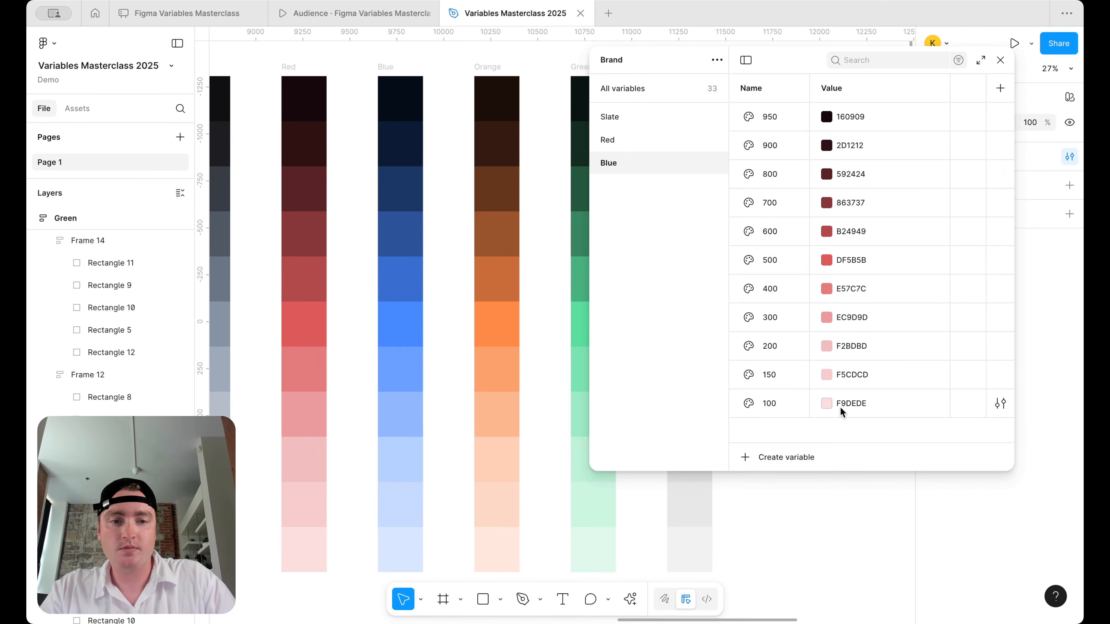
- Sample Blue swatches into 100, 150 and 200, with 100 as DAE8FF
{"action": "left_click", "coordinate": [827, 403]}
{"action": "left_click", "coordinate": [841, 472]}
{"action": "left_click", "coordinate": [409, 508]}
{"action": "left_click", "coordinate": [974, 275]}
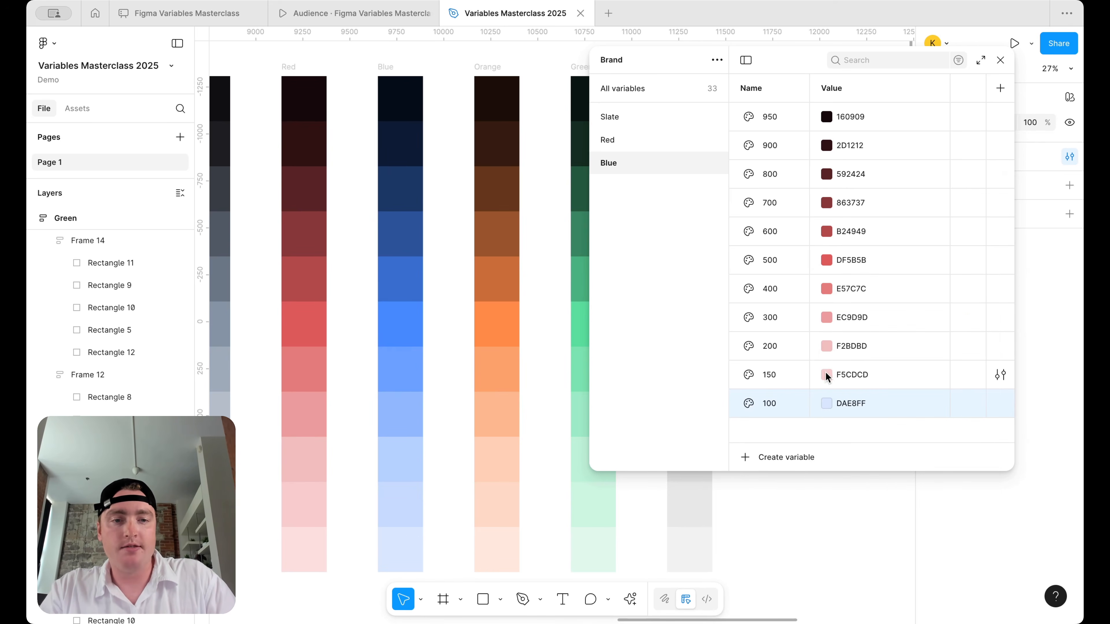
{"action": "left_click", "coordinate": [826, 376]}
{"action": "left_click", "coordinate": [841, 470]}
{"action": "left_click", "coordinate": [411, 507]}
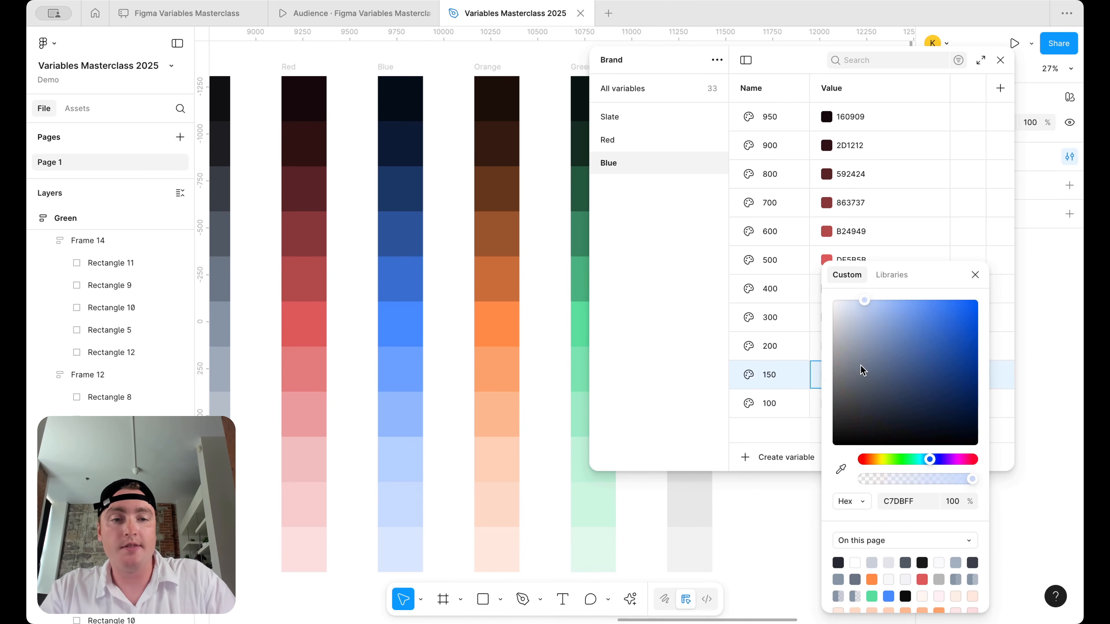
{"action": "left_click", "coordinate": [974, 276]}
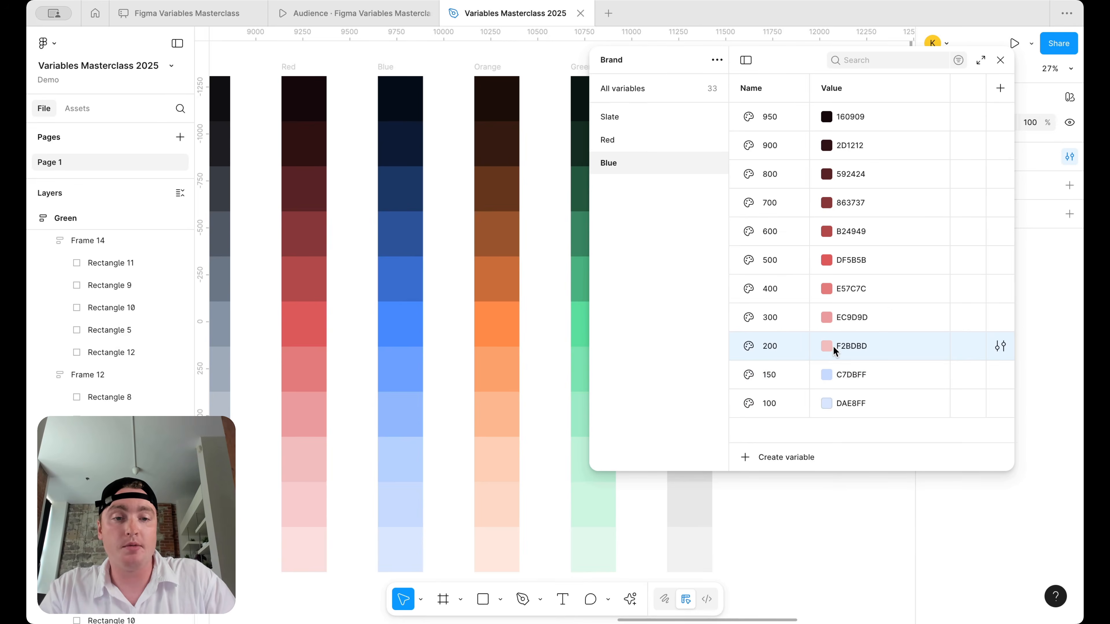
{"action": "left_click", "coordinate": [826, 347]}
{"action": "left_click", "coordinate": [841, 470]}
{"action": "left_click", "coordinate": [407, 463]}
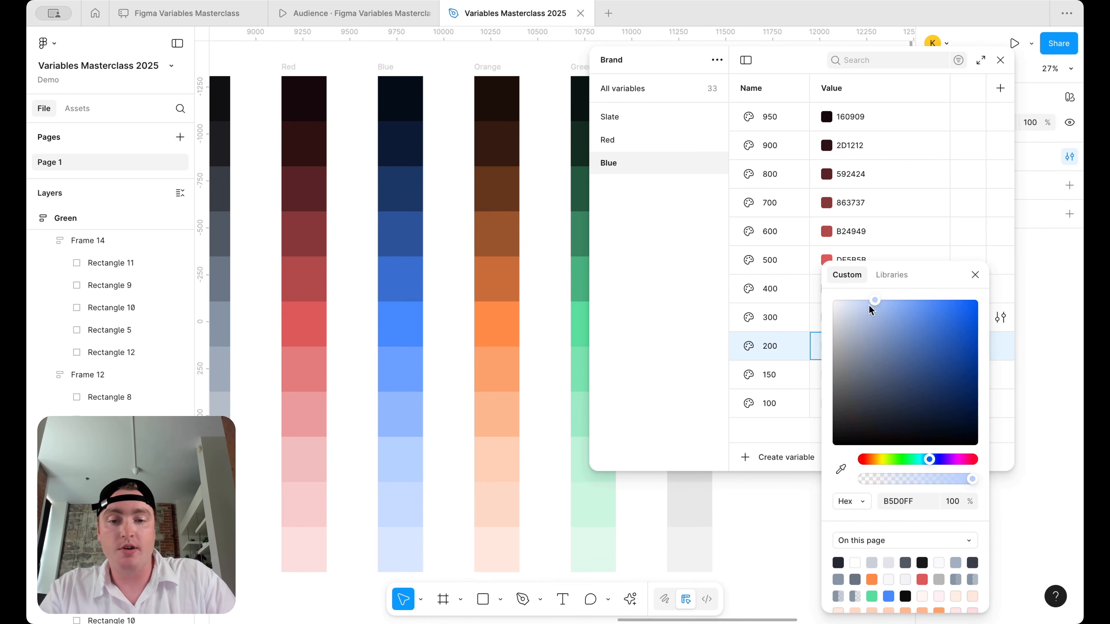
{"action": "left_click", "coordinate": [975, 275]}
- Sample Blue swatches into 300, 400 and 500 (91B9FF, 6CA1FF, 478AFF)
{"action": "left_click", "coordinate": [826, 318]}
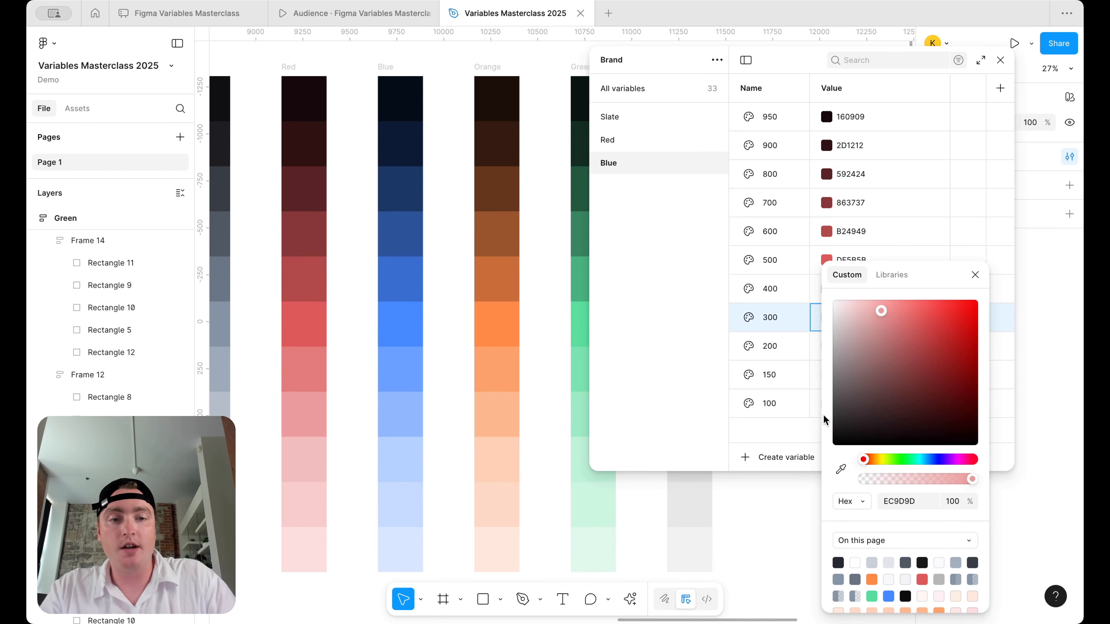
{"action": "left_click", "coordinate": [840, 467]}
{"action": "left_click", "coordinate": [389, 404]}
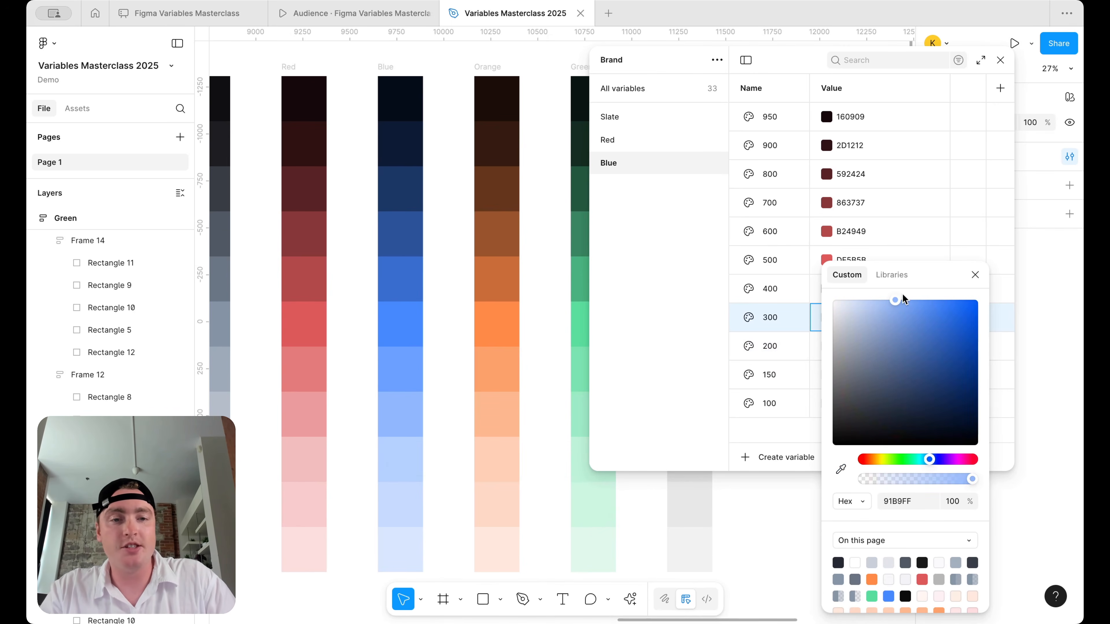
{"action": "left_click", "coordinate": [975, 276]}
{"action": "left_click", "coordinate": [827, 289]}
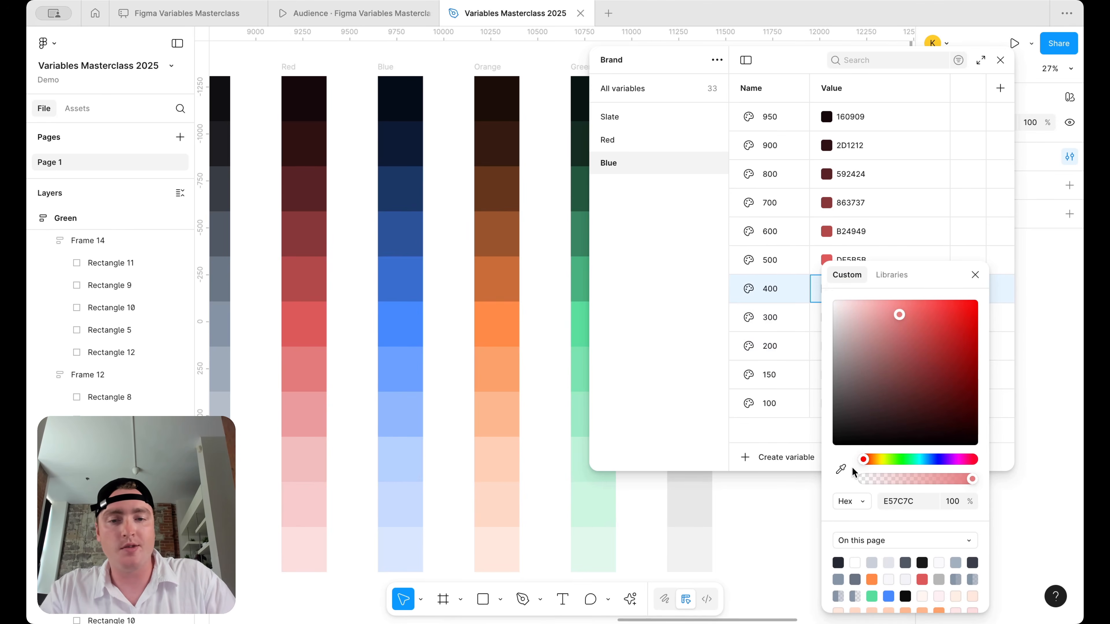
{"action": "left_click", "coordinate": [840, 469]}
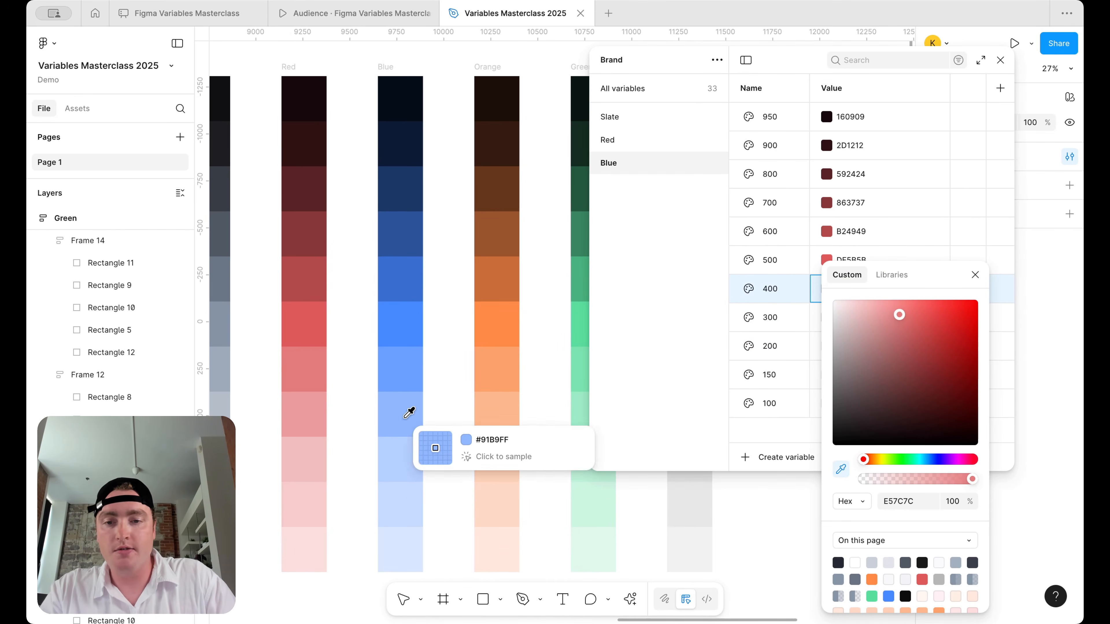
{"action": "left_click", "coordinate": [410, 368]}
{"action": "left_click", "coordinate": [973, 276]}
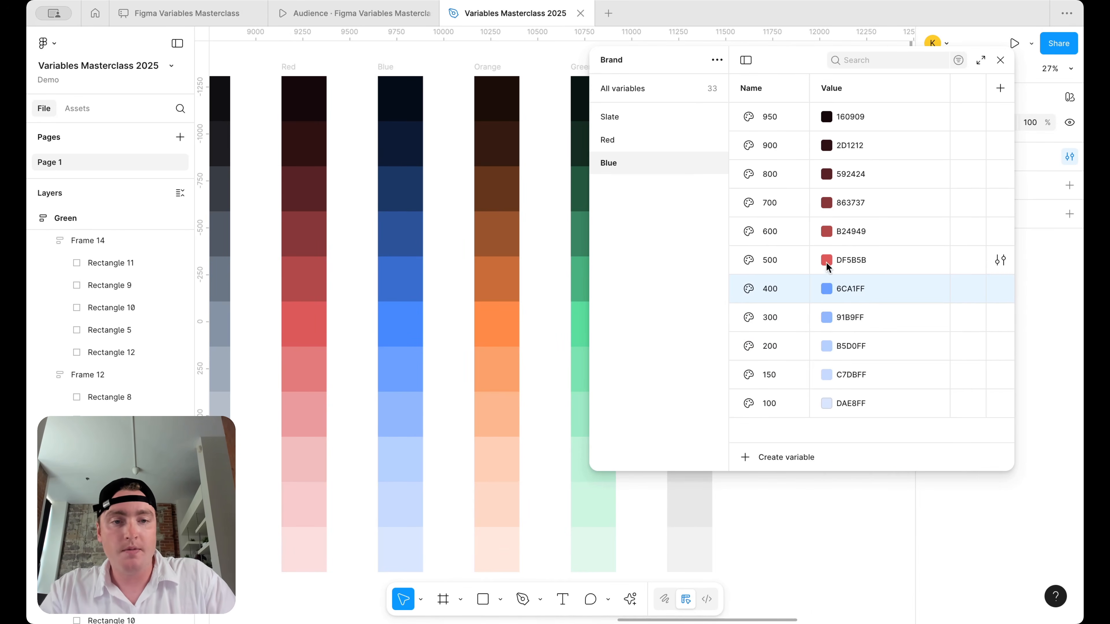
{"action": "left_click", "coordinate": [827, 261]}
{"action": "left_click", "coordinate": [840, 469]}
{"action": "left_click", "coordinate": [411, 325]}
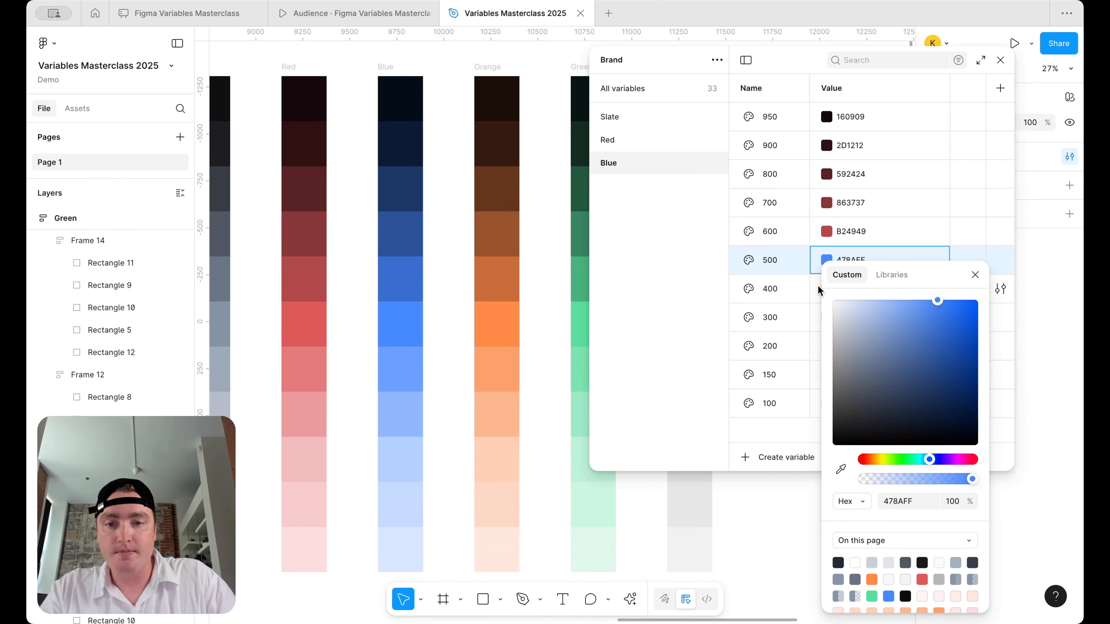
{"action": "left_click", "coordinate": [974, 275]}
- Sample Blue swatches into 600, 700 and 800 (396ECC, 2B5399, 1C3766)
{"action": "left_click", "coordinate": [826, 233]}
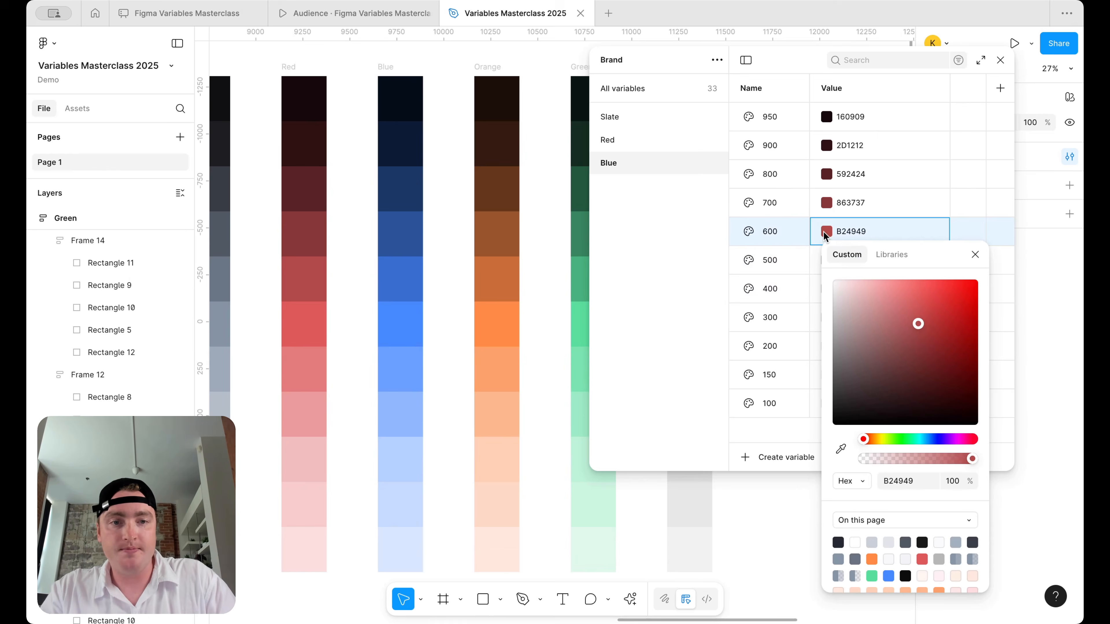
{"action": "left_click", "coordinate": [840, 447]}
{"action": "left_click", "coordinate": [429, 278]}
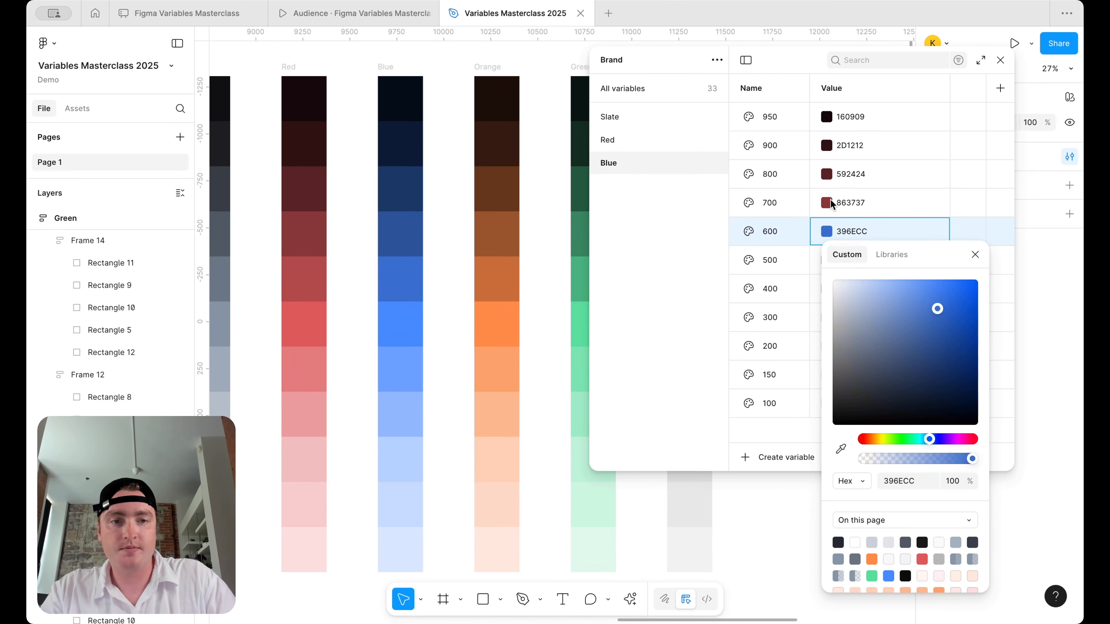
{"action": "left_click", "coordinate": [826, 202]}
{"action": "left_click", "coordinate": [826, 202]}
{"action": "left_click", "coordinate": [841, 420]}
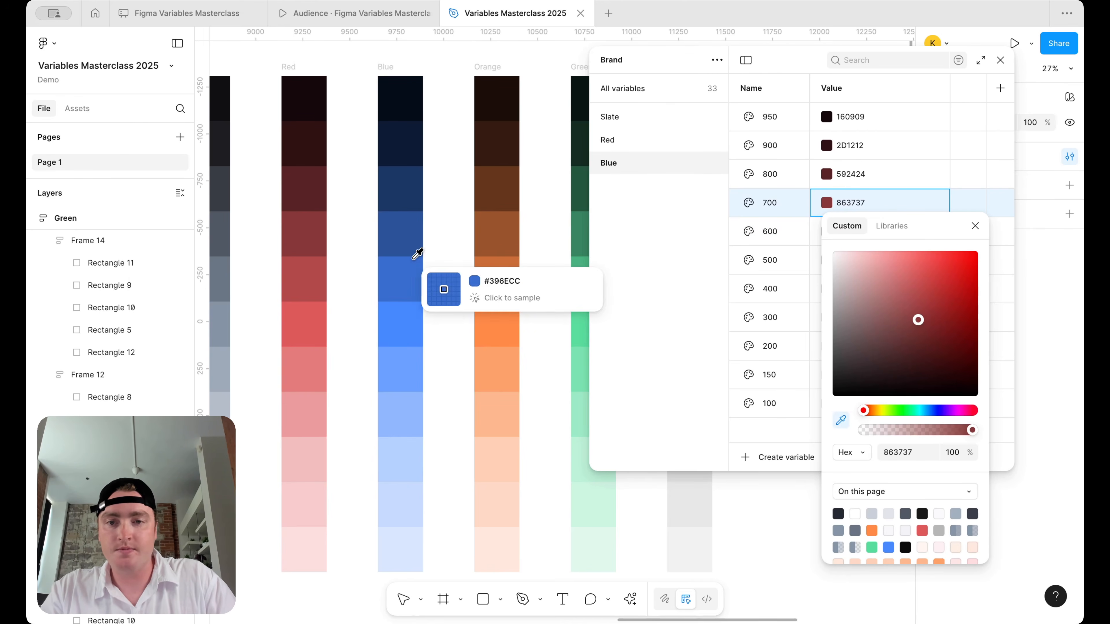
{"action": "left_click", "coordinate": [415, 234]}
{"action": "left_click", "coordinate": [825, 175]}
{"action": "left_click", "coordinate": [825, 175]}
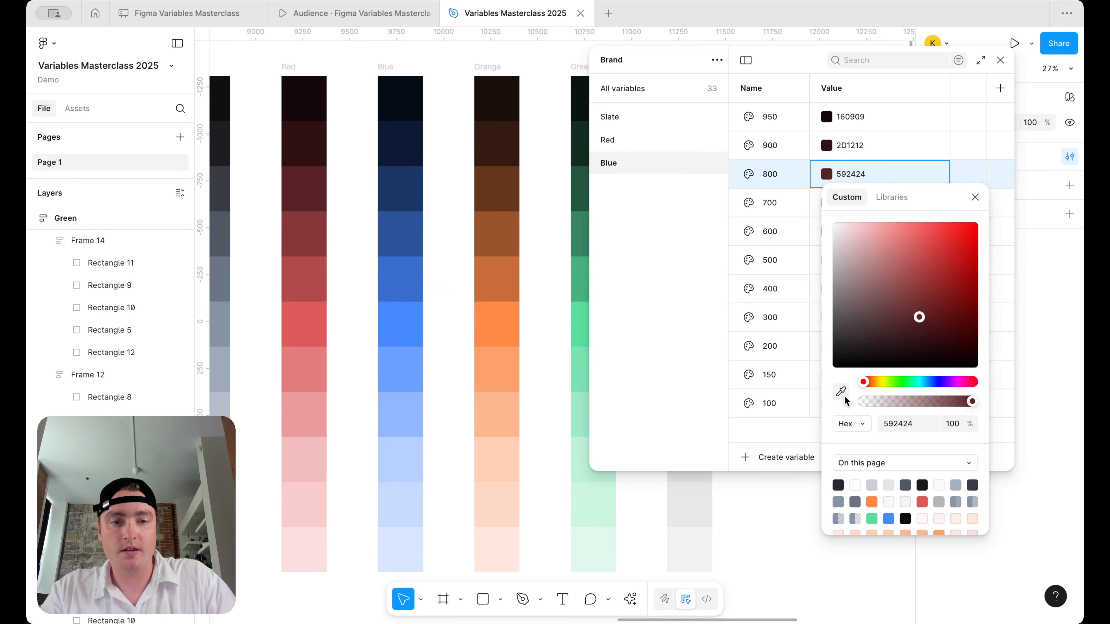
{"action": "left_click", "coordinate": [841, 392]}
{"action": "left_click", "coordinate": [415, 234]}
{"action": "left_click", "coordinate": [829, 147]}
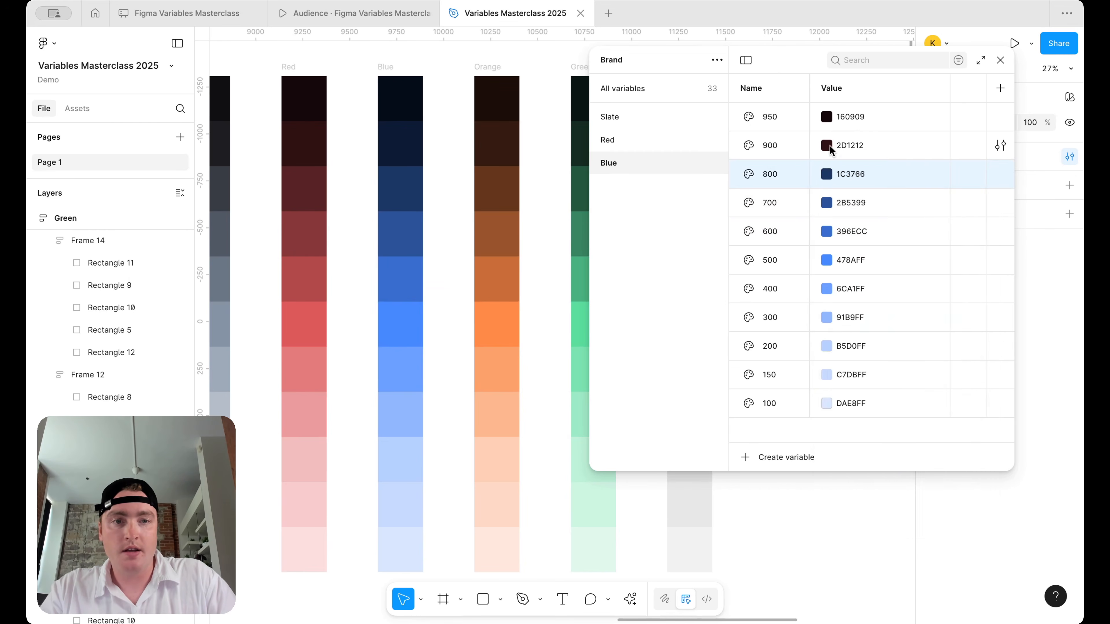
- Sample Blue swatches into 900 and 950 (0E1C33, 070E1A)
{"action": "left_click", "coordinate": [828, 146]}
{"action": "left_click", "coordinate": [841, 362]}
{"action": "left_click", "coordinate": [401, 149]}
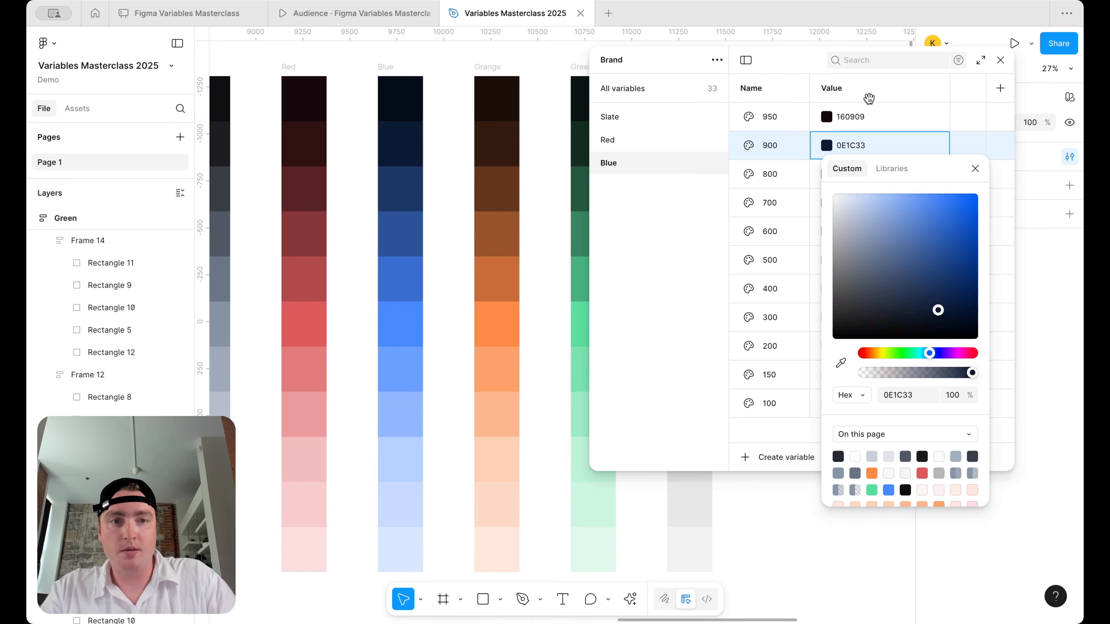
{"action": "left_click", "coordinate": [828, 118]}
{"action": "left_click", "coordinate": [827, 117]}
{"action": "left_click", "coordinate": [841, 334]}
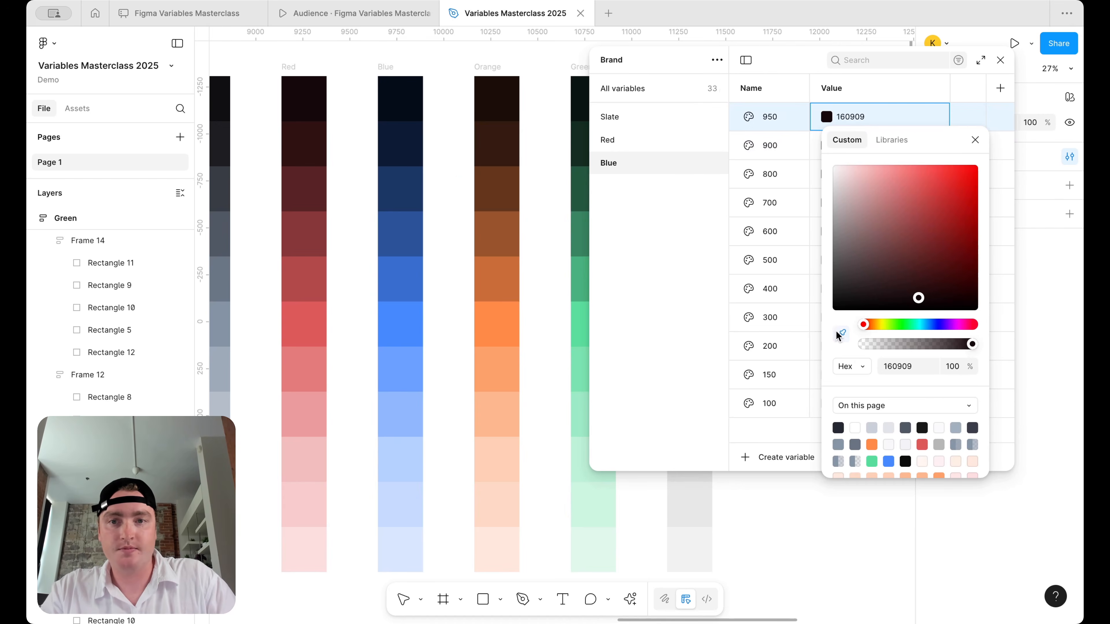
{"action": "left_click", "coordinate": [407, 103]}
{"action": "left_click", "coordinate": [680, 176]}
- Duplicate the Blue variable group and rename the copy Orange
{"action": "right_click", "coordinate": [664, 153]}
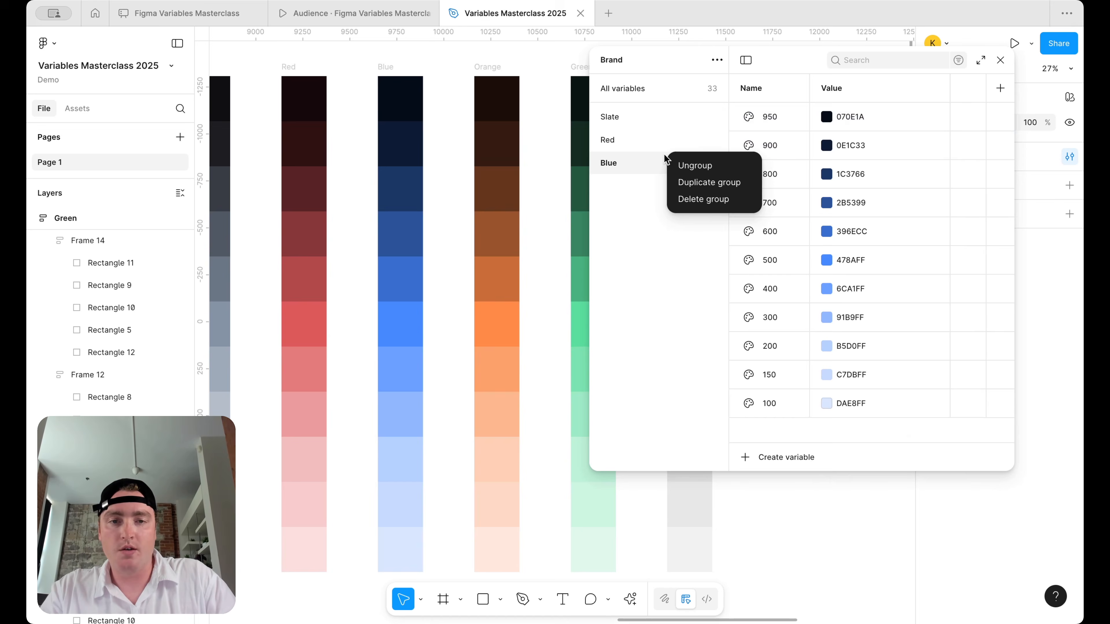
{"action": "left_click", "coordinate": [698, 181]}
{"action": "double_click", "coordinate": [621, 184]}
{"action": "type", "text": "Oramg"}
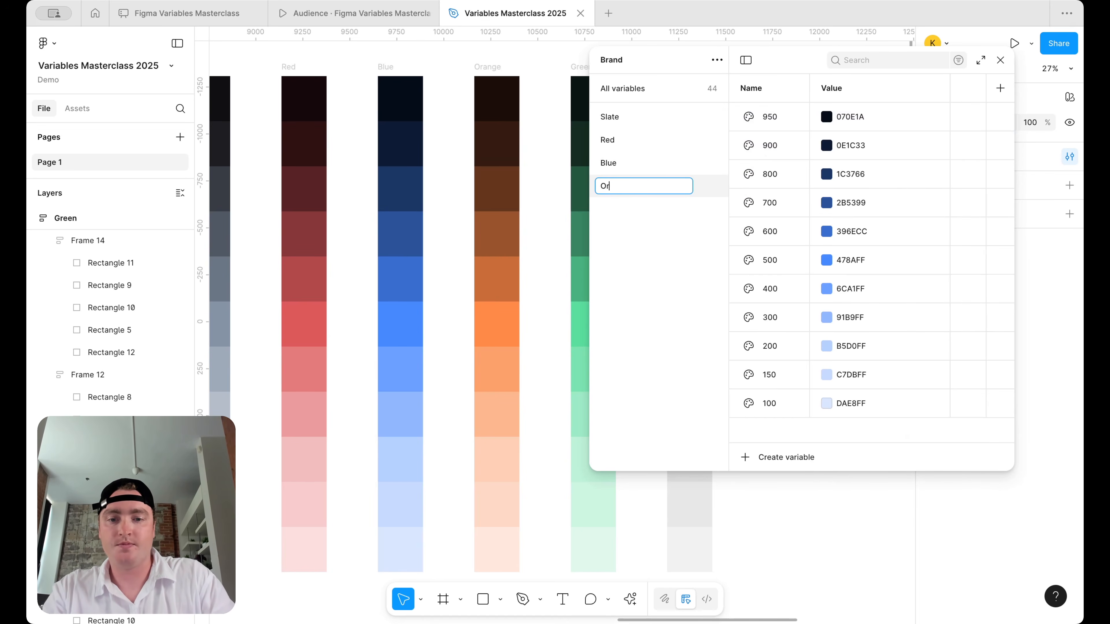
{"action": "key", "text": "Return"}
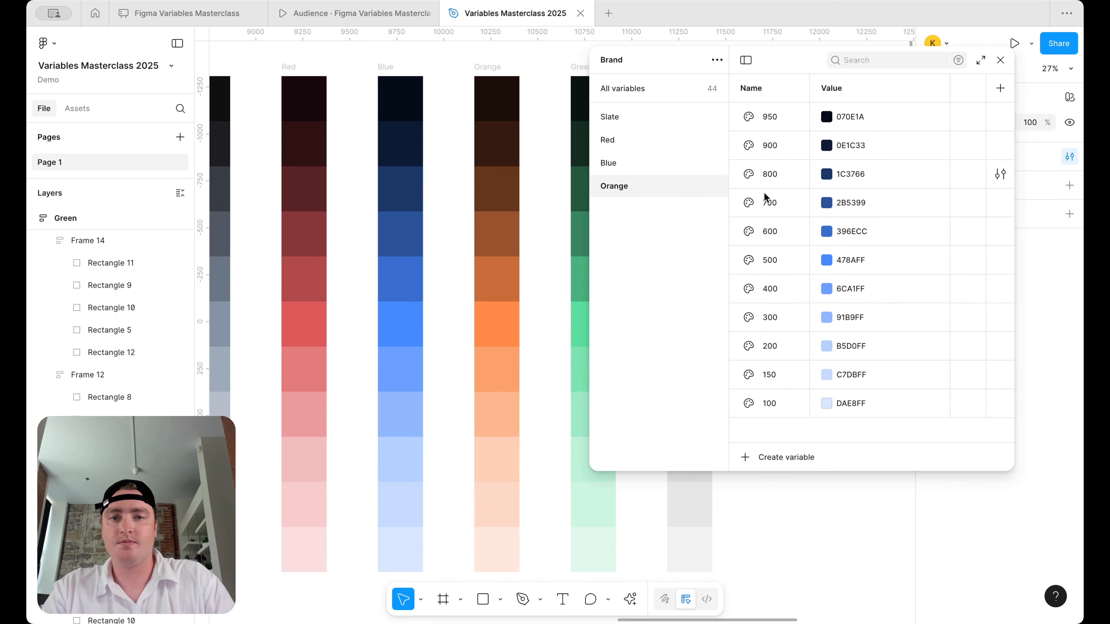
- Eyedrop Orange 100 and 150 from the swatches as FFE8DA and FFDBC7
{"action": "scroll", "coordinate": [435, 304], "scroll_direction": "right", "scroll_amount": 3}
{"action": "left_click", "coordinate": [827, 404]}
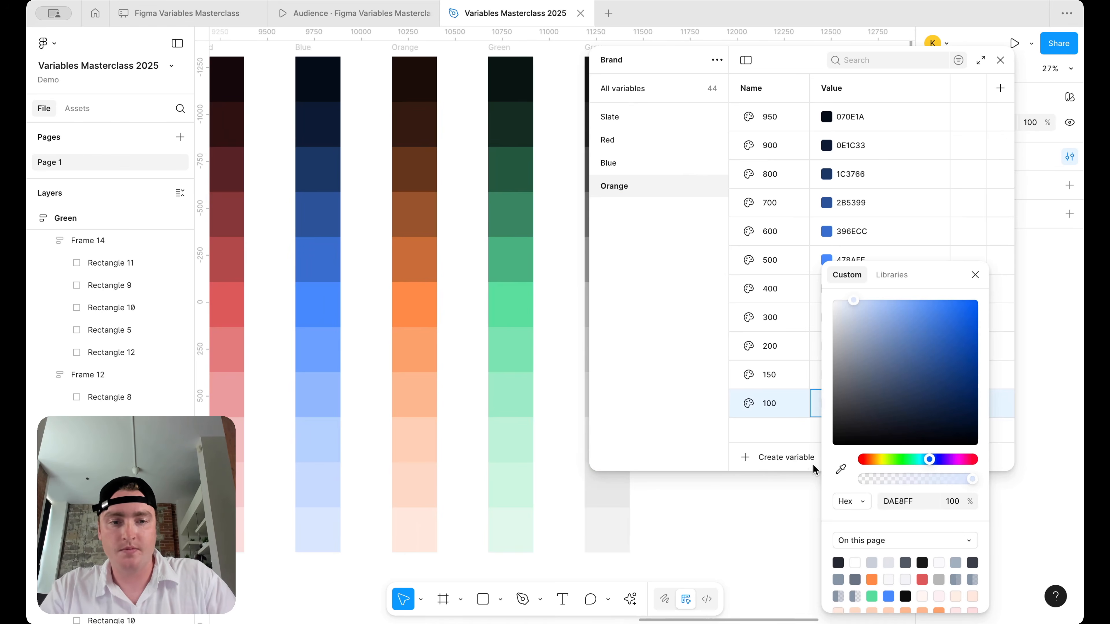
{"action": "left_click", "coordinate": [840, 469]}
{"action": "left_click", "coordinate": [414, 528]}
{"action": "left_click", "coordinate": [976, 280]}
{"action": "left_click", "coordinate": [826, 375]}
{"action": "left_click", "coordinate": [840, 469]}
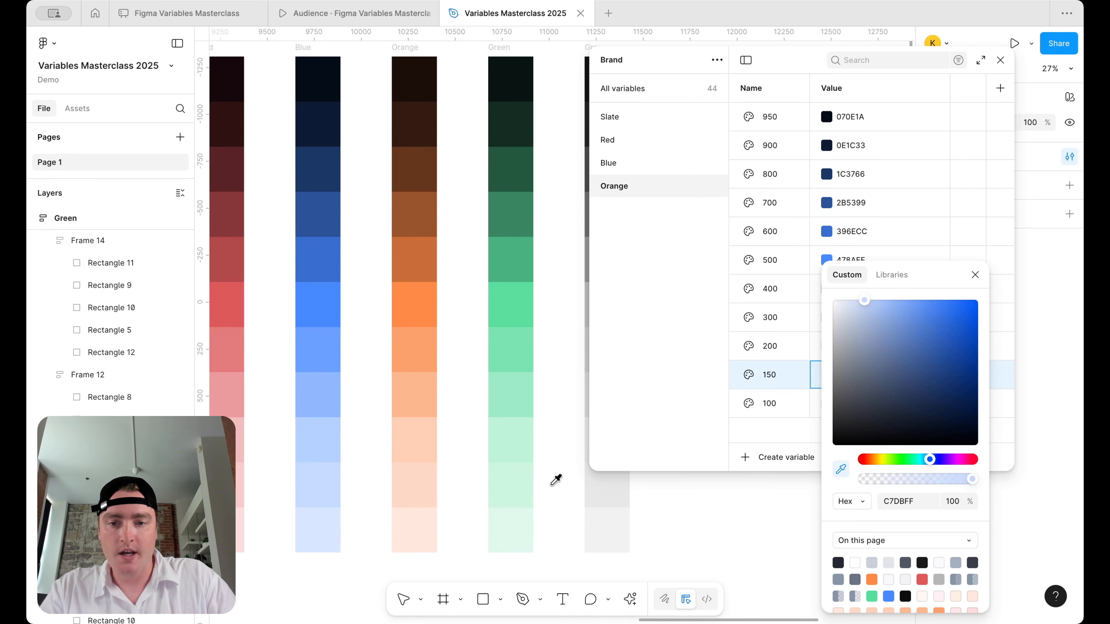
{"action": "left_click", "coordinate": [426, 486]}
{"action": "left_click", "coordinate": [975, 275]}
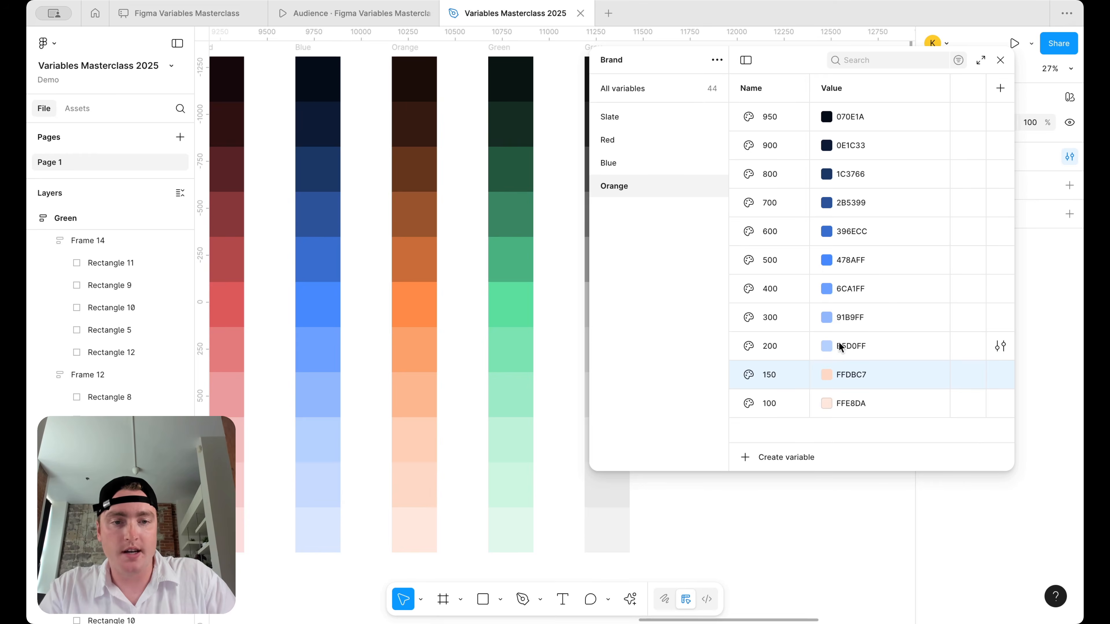
- Eyedrop Orange 200 and 300 from the swatches as FFD0B5 and FFB991
{"action": "left_click", "coordinate": [827, 345]}
{"action": "left_click", "coordinate": [841, 470]}
{"action": "left_click", "coordinate": [418, 446]}
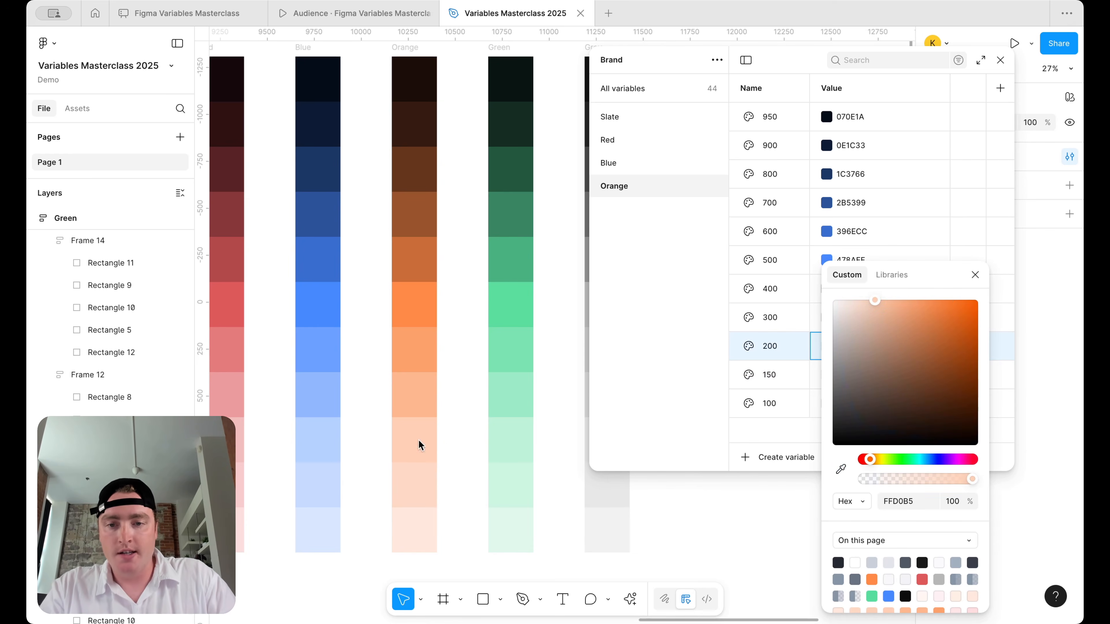
{"action": "left_click", "coordinate": [975, 275]}
{"action": "left_click", "coordinate": [826, 318]}
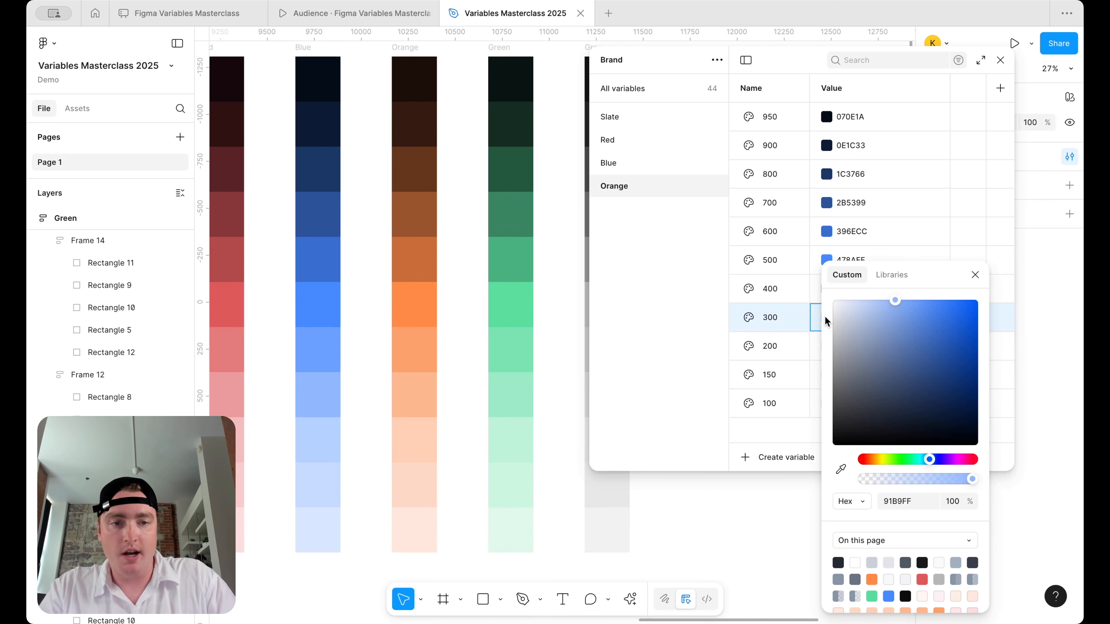
{"action": "left_click", "coordinate": [841, 469]}
{"action": "left_click", "coordinate": [416, 392]}
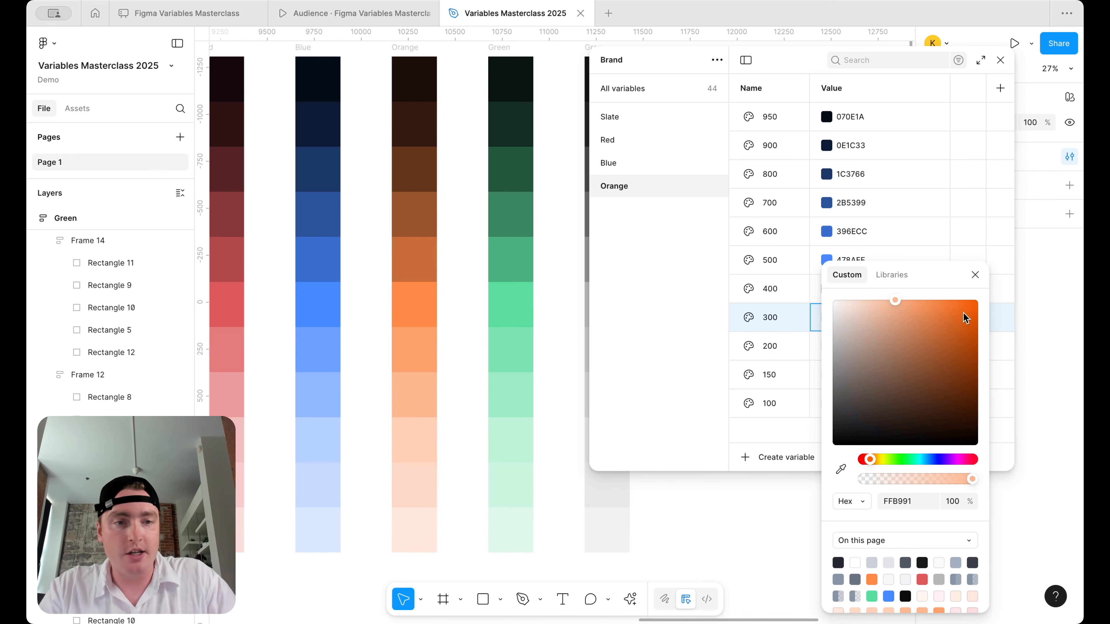
{"action": "left_click", "coordinate": [975, 275]}
- Eyedrop Orange 400 and 500 from the swatches as FFA16C and FF8A47
{"action": "left_click", "coordinate": [827, 289]}
{"action": "left_click", "coordinate": [841, 469]}
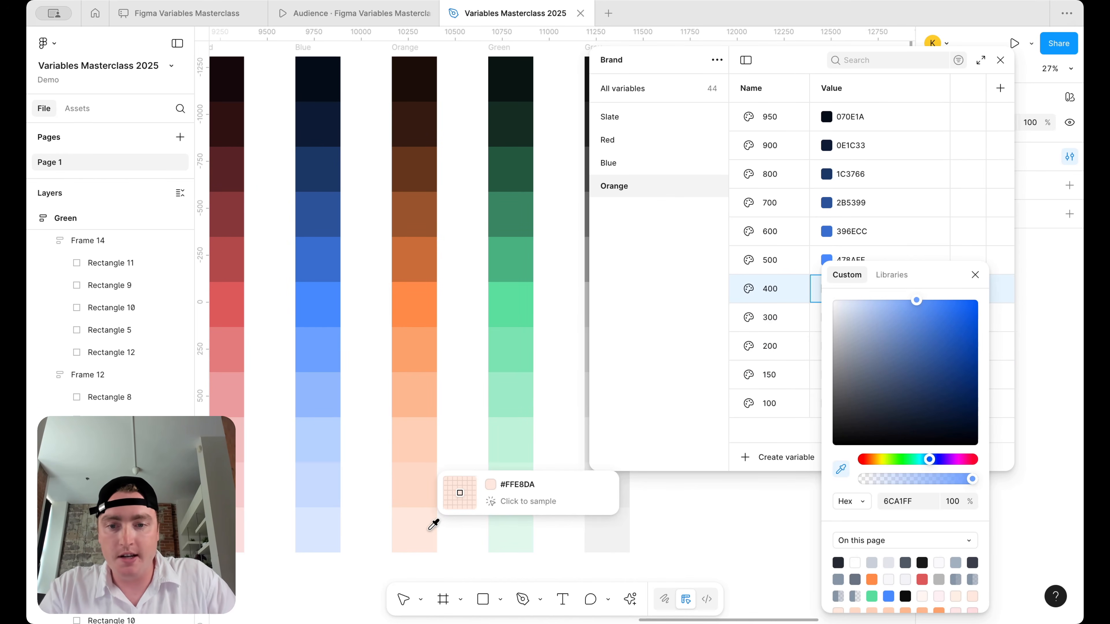
{"action": "left_click", "coordinate": [428, 343]}
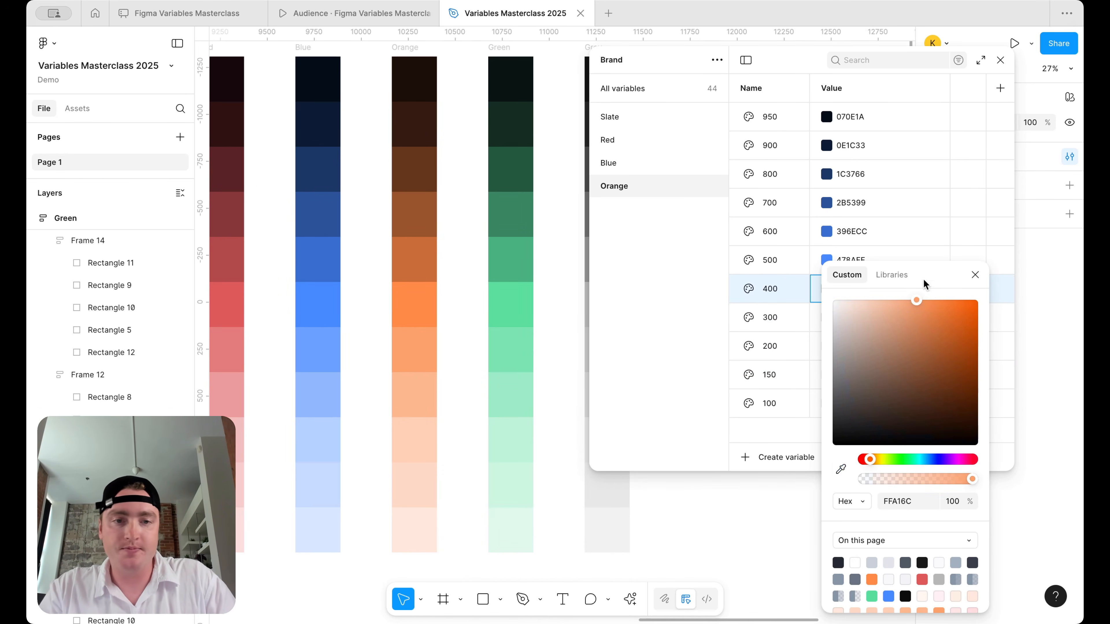
{"action": "left_click", "coordinate": [975, 274]}
{"action": "left_click", "coordinate": [827, 260]}
{"action": "left_click", "coordinate": [841, 469]}
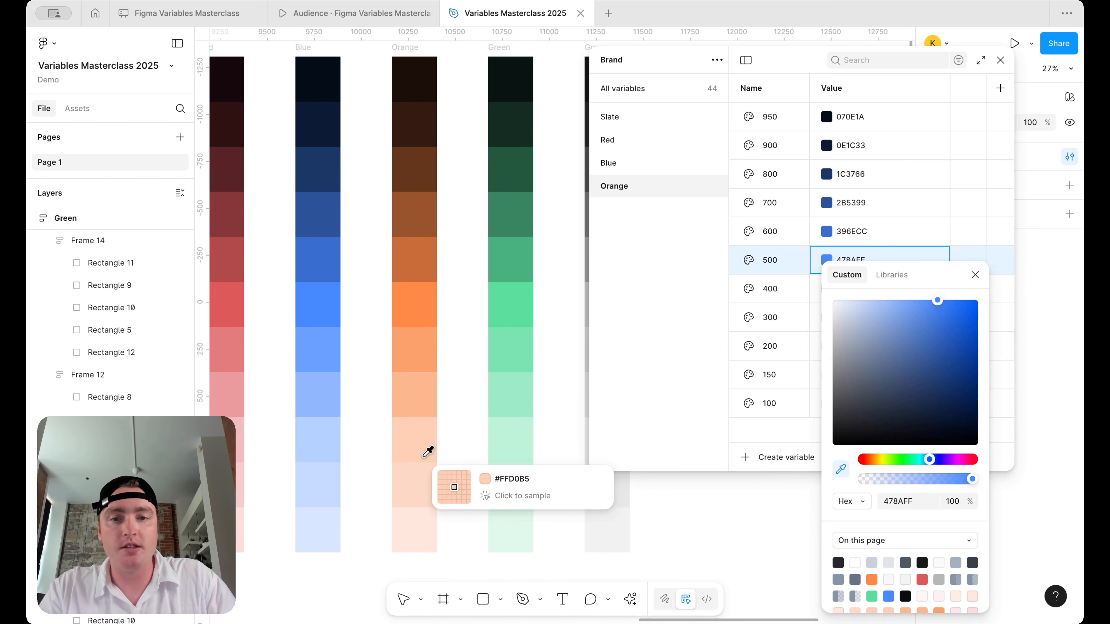
{"action": "left_click", "coordinate": [407, 293]}
{"action": "key", "text": "Escape"}
- Eyedrop Orange 600, 700 and 800 as CC6E39, 99532B and 66371C
{"action": "left_click", "coordinate": [826, 231]}
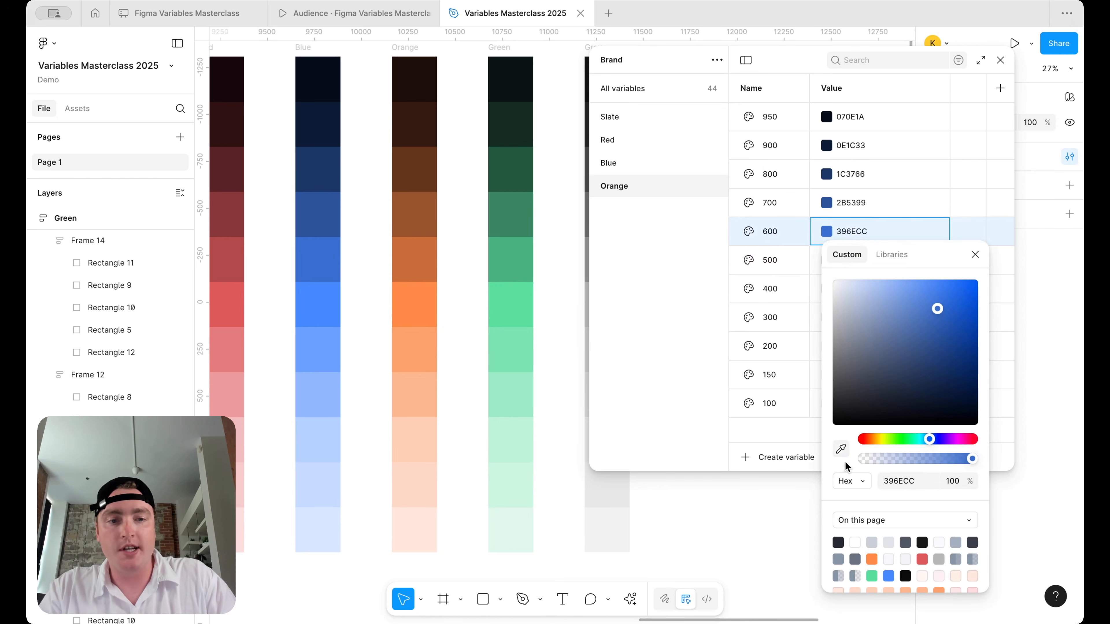
{"action": "left_click", "coordinate": [841, 449]}
{"action": "left_click", "coordinate": [416, 253]}
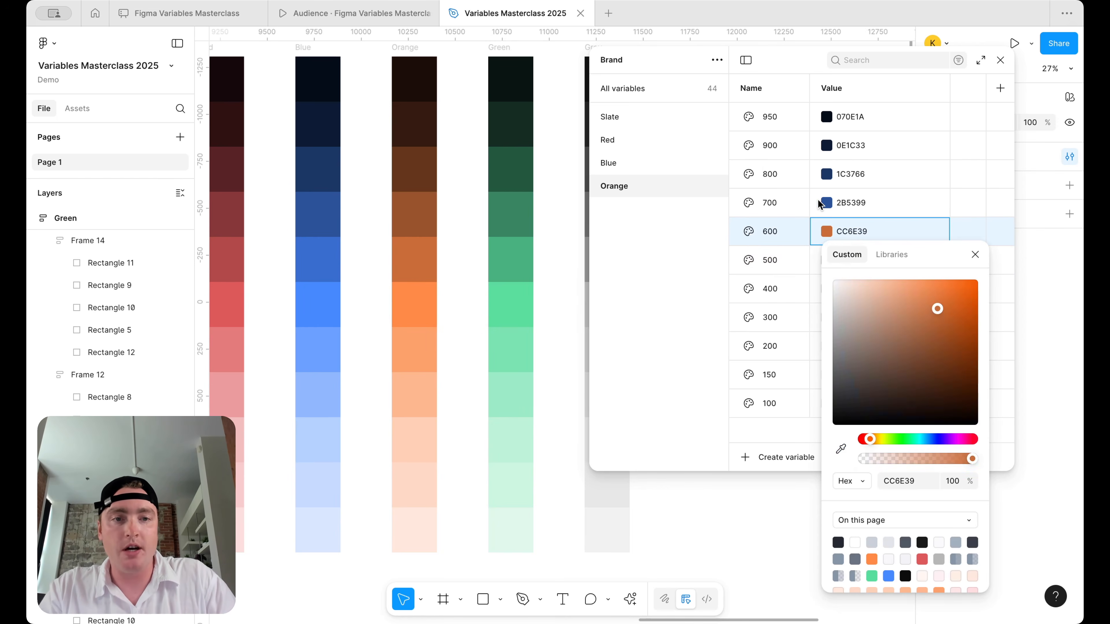
{"action": "key", "text": "Escape"}
{"action": "left_click", "coordinate": [826, 203]}
{"action": "left_click", "coordinate": [841, 420]}
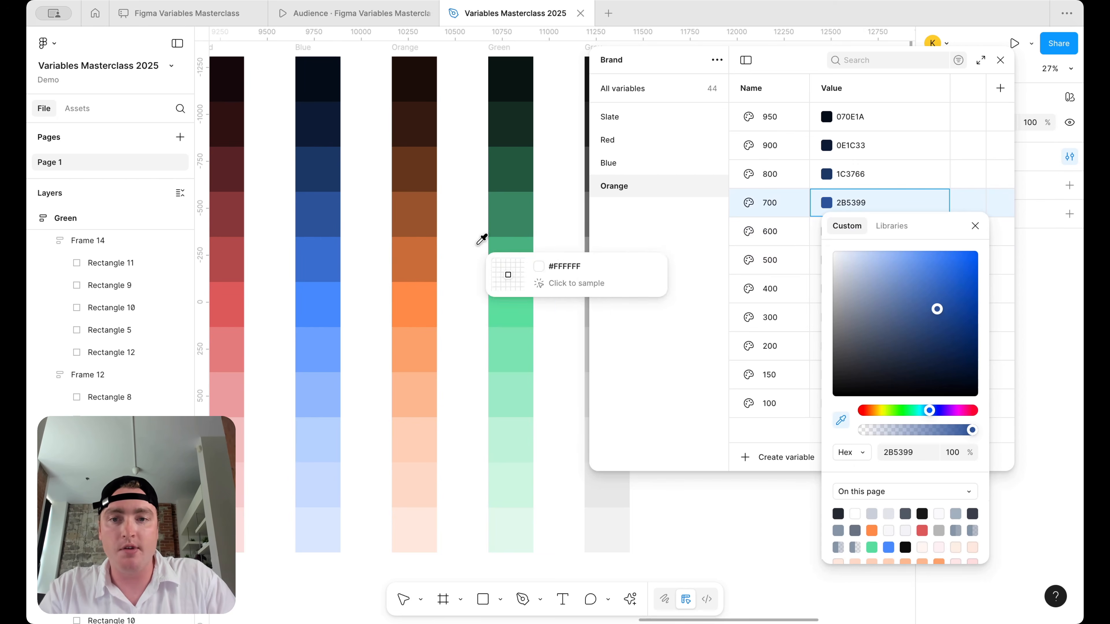
{"action": "left_click", "coordinate": [415, 216]}
{"action": "key", "text": "Escape"}
{"action": "left_click", "coordinate": [826, 174]}
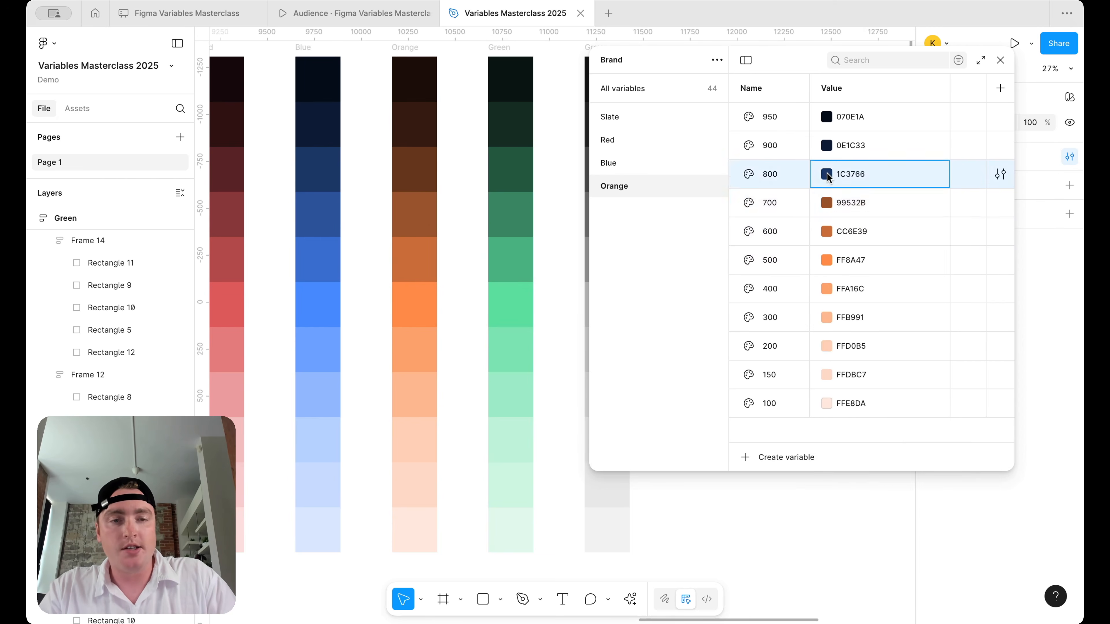
{"action": "left_click", "coordinate": [841, 393]}
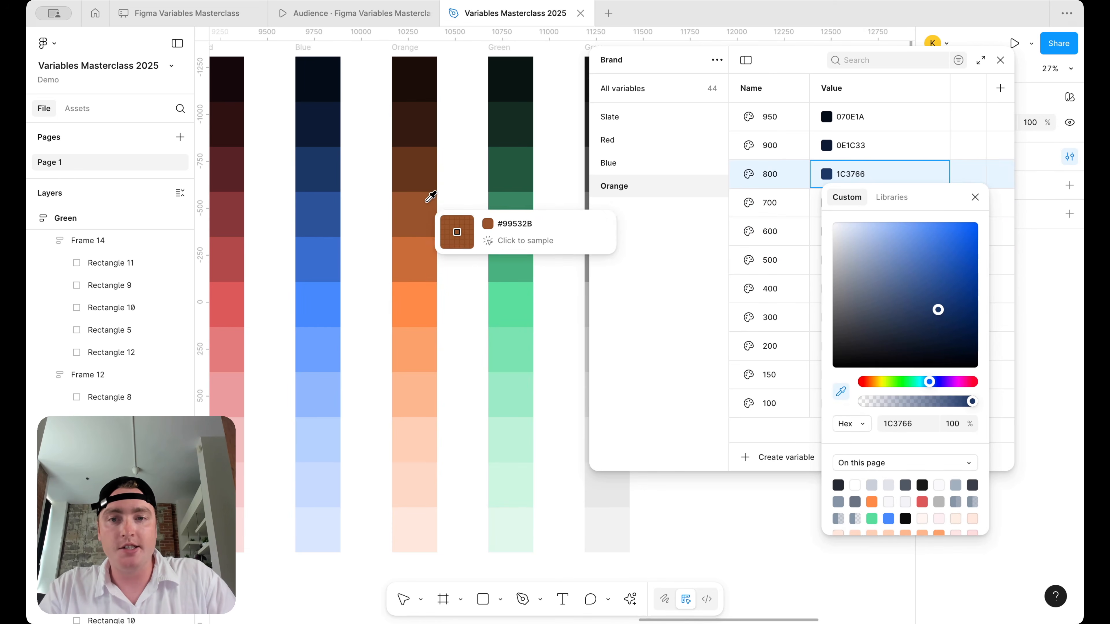
{"action": "left_click", "coordinate": [419, 175]}
- Eyedrop Orange 900 and 950 from the darkest swatches as 331C0E and 1A0E07
{"action": "left_click", "coordinate": [827, 145]}
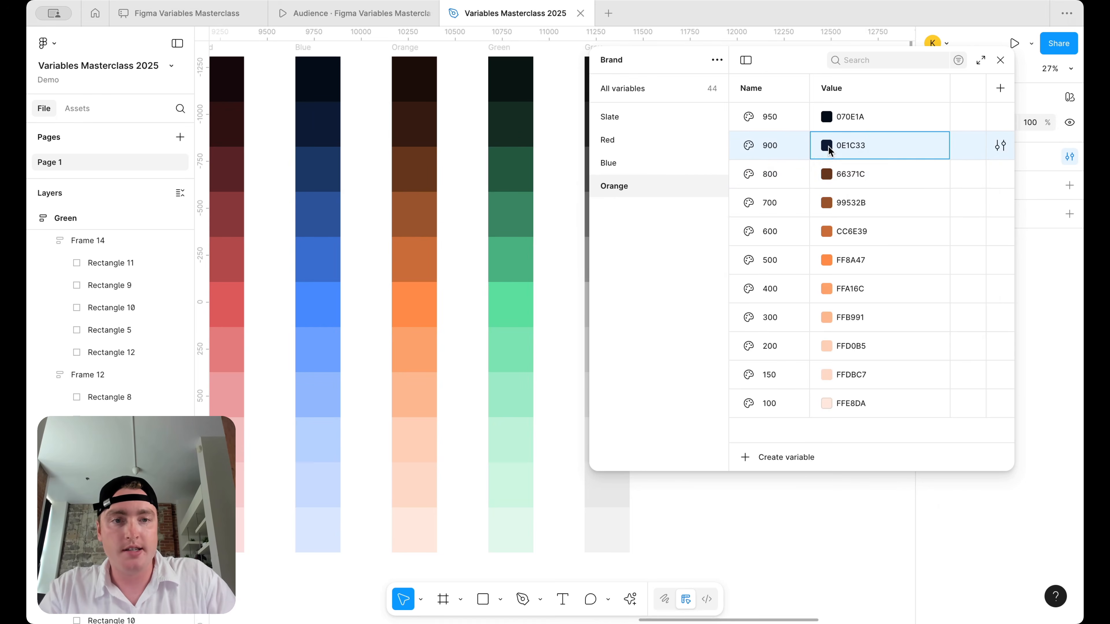
{"action": "left_click", "coordinate": [827, 145]}
{"action": "left_click", "coordinate": [841, 363]}
{"action": "left_click", "coordinate": [411, 134]}
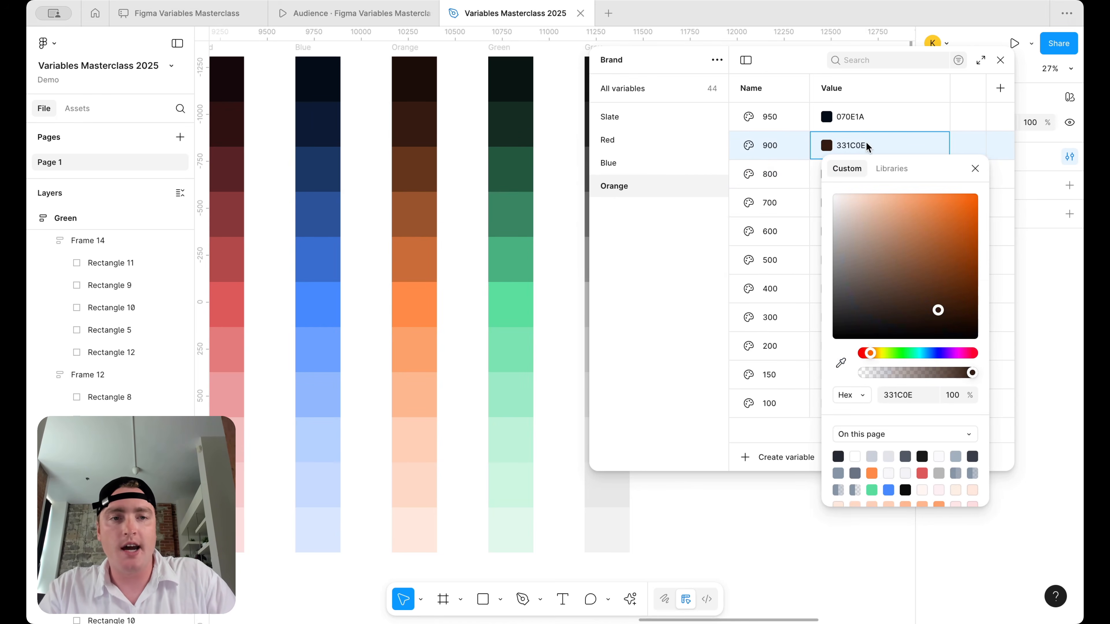
{"action": "left_click", "coordinate": [831, 117]}
{"action": "left_click", "coordinate": [830, 117]}
{"action": "left_click", "coordinate": [841, 334]}
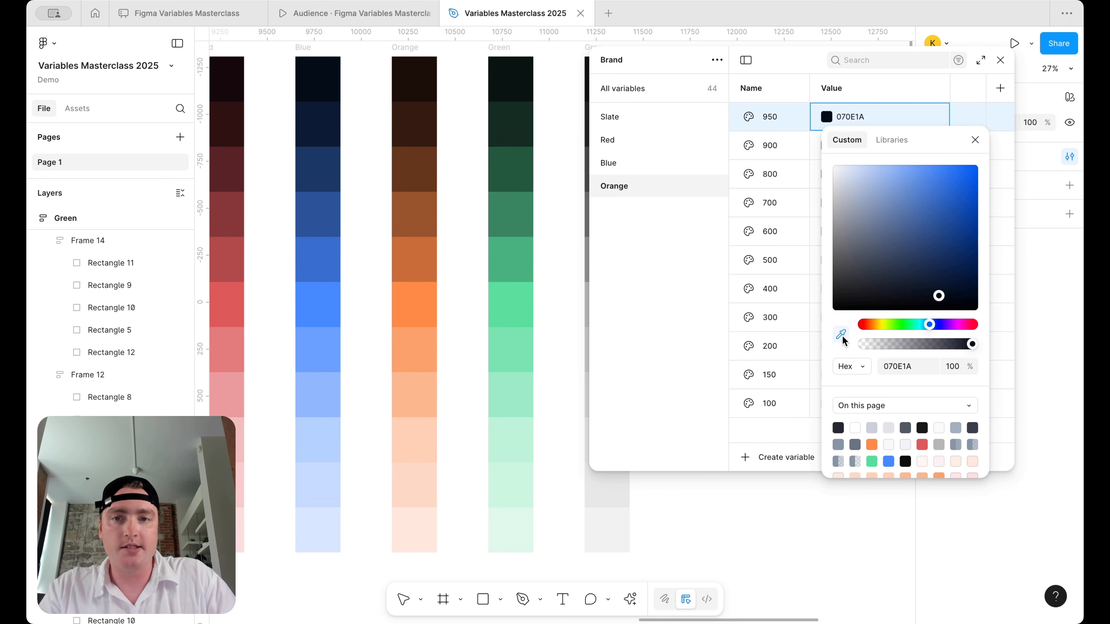
{"action": "left_click", "coordinate": [413, 81]}
{"action": "left_click", "coordinate": [658, 233]}
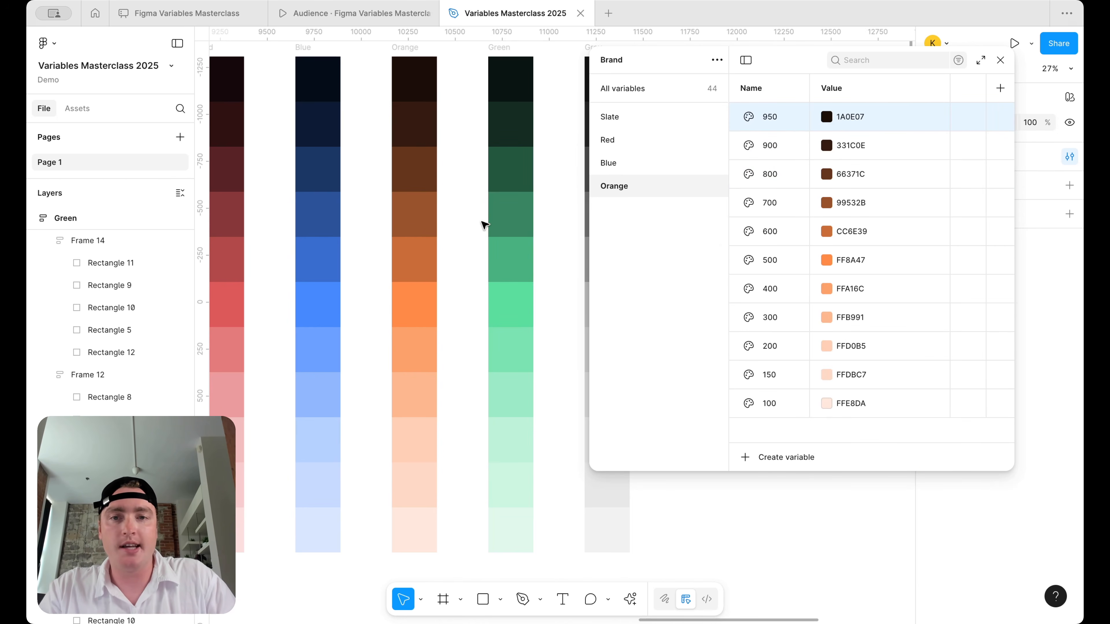
{"action": "scroll", "coordinate": [483, 225], "scroll_direction": "right", "scroll_amount": 5}
{"action": "scroll", "coordinate": [483, 224], "scroll_direction": "up", "scroll_amount": 2}
- Duplicate the Orange variable group and rename the copy Green
{"action": "right_click", "coordinate": [652, 186]}
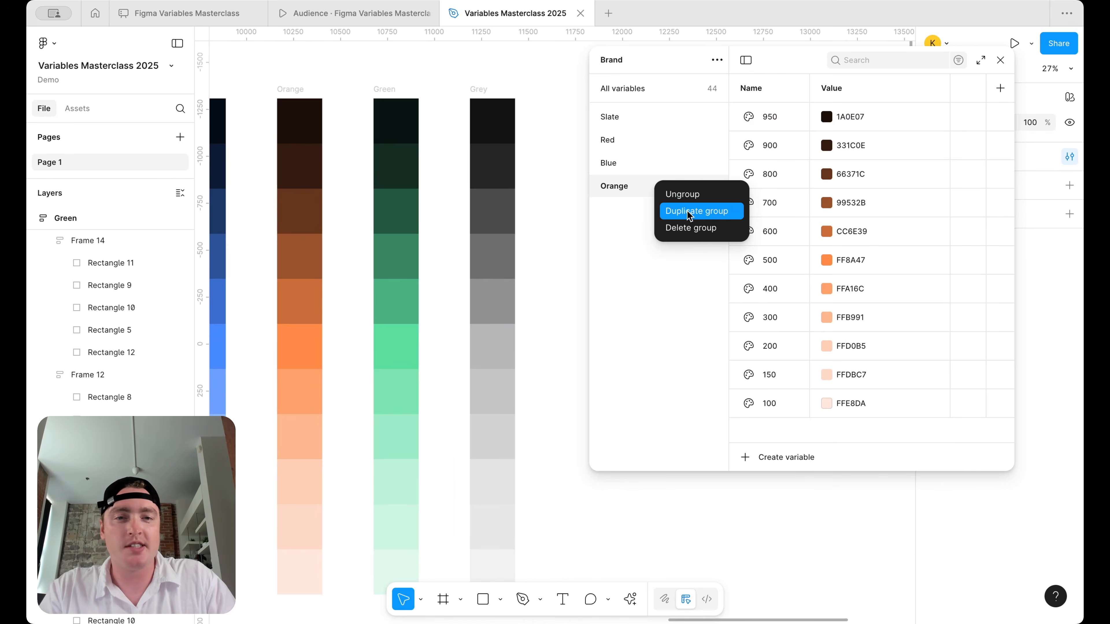
{"action": "left_click", "coordinate": [688, 214]}
{"action": "double_click", "coordinate": [629, 215]}
{"action": "type", "text": "Green"}
{"action": "key", "text": "Return"}
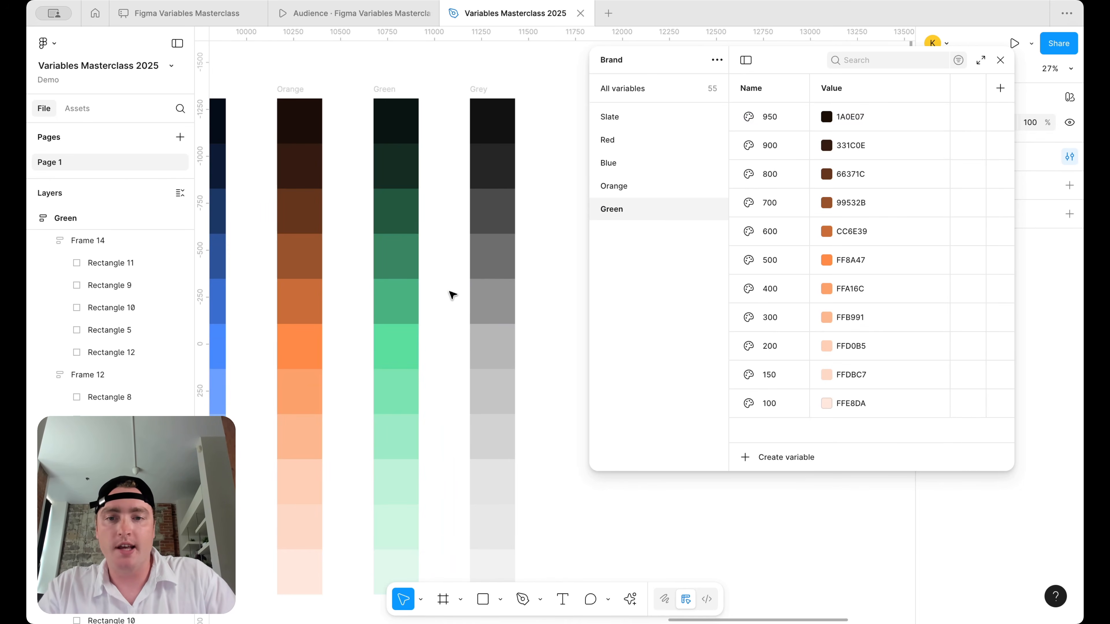
- Eyedrop Green 100 (DEF9EC) and 150 from the palest Green column swatches
{"action": "scroll", "coordinate": [451, 294], "scroll_direction": "down", "scroll_amount": 2}
{"action": "scroll", "coordinate": [451, 294], "scroll_direction": "right", "scroll_amount": 1}
{"action": "left_click", "coordinate": [826, 405]}
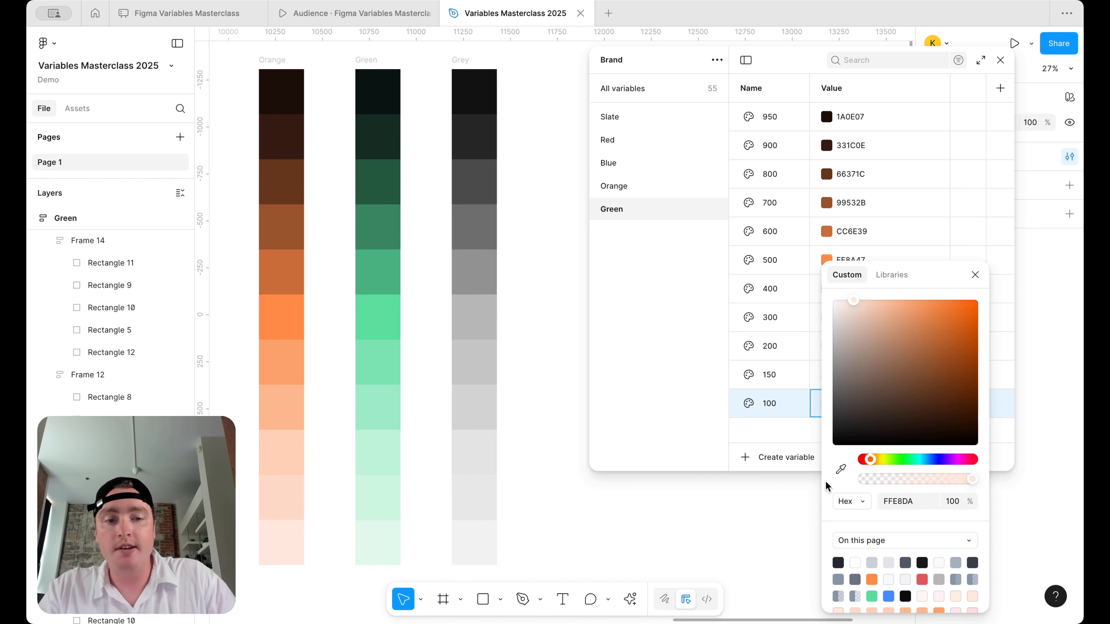
{"action": "left_click", "coordinate": [840, 470]}
{"action": "left_click", "coordinate": [383, 529]}
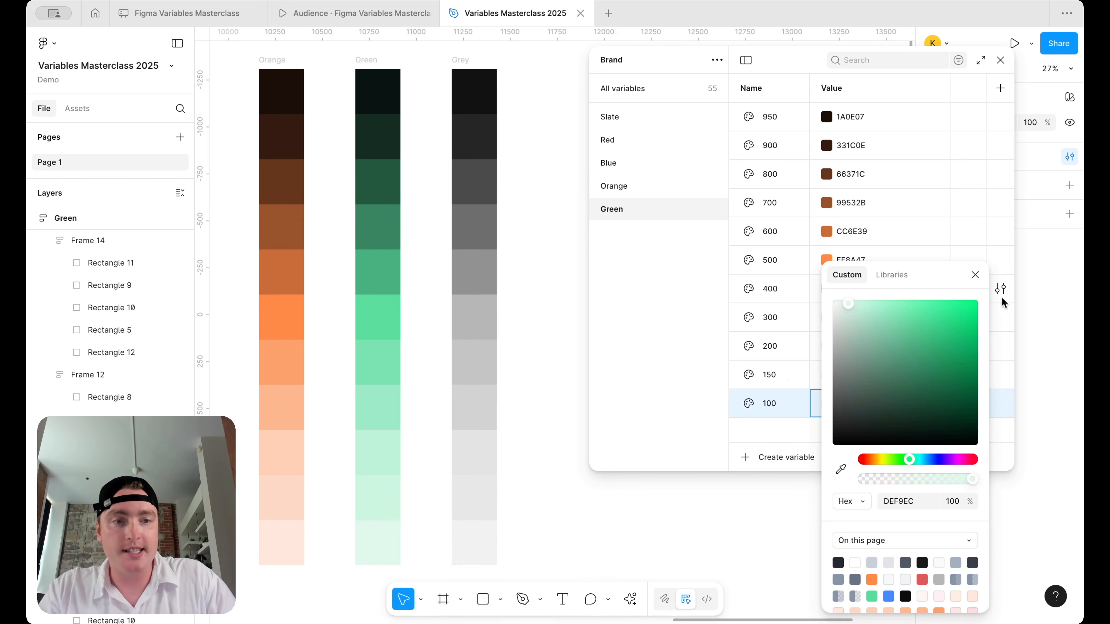
{"action": "left_click", "coordinate": [979, 276]}
{"action": "left_click", "coordinate": [826, 374]}
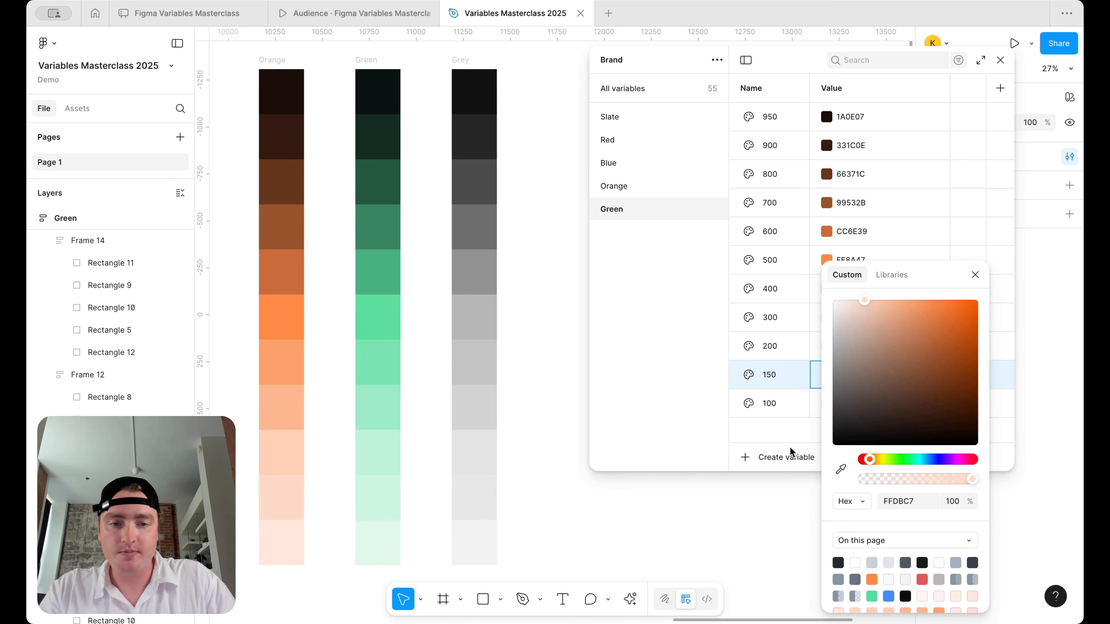
{"action": "left_click", "coordinate": [842, 470]}
{"action": "left_click", "coordinate": [379, 499]}
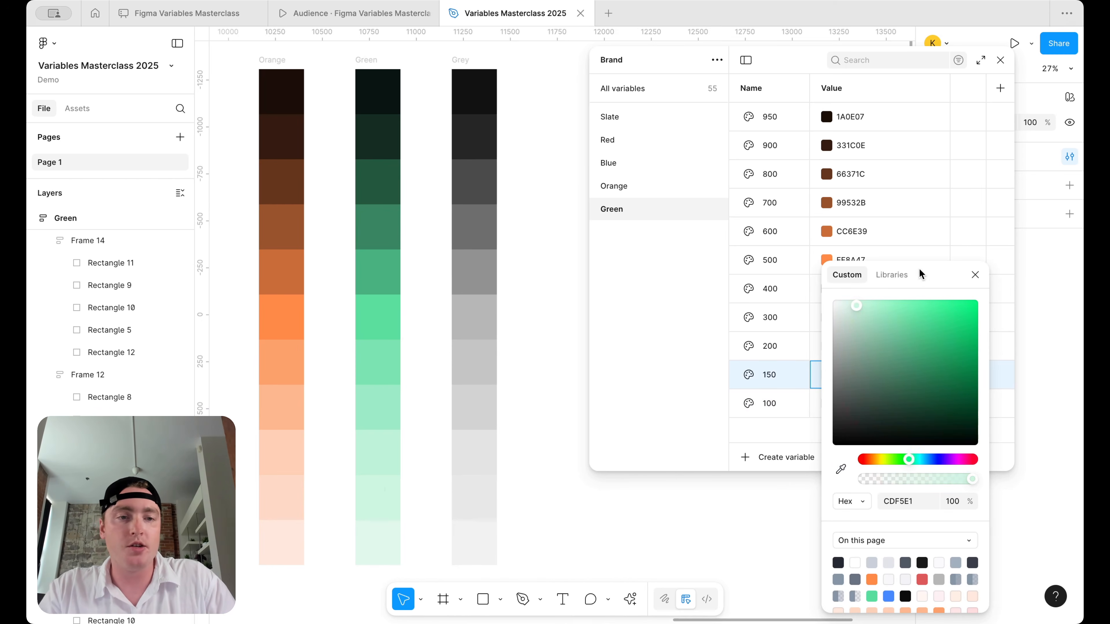
{"action": "left_click", "coordinate": [975, 275]}
- Eyedrop Green 200 and 300 from their matching Green column swatches
{"action": "left_click", "coordinate": [826, 346]}
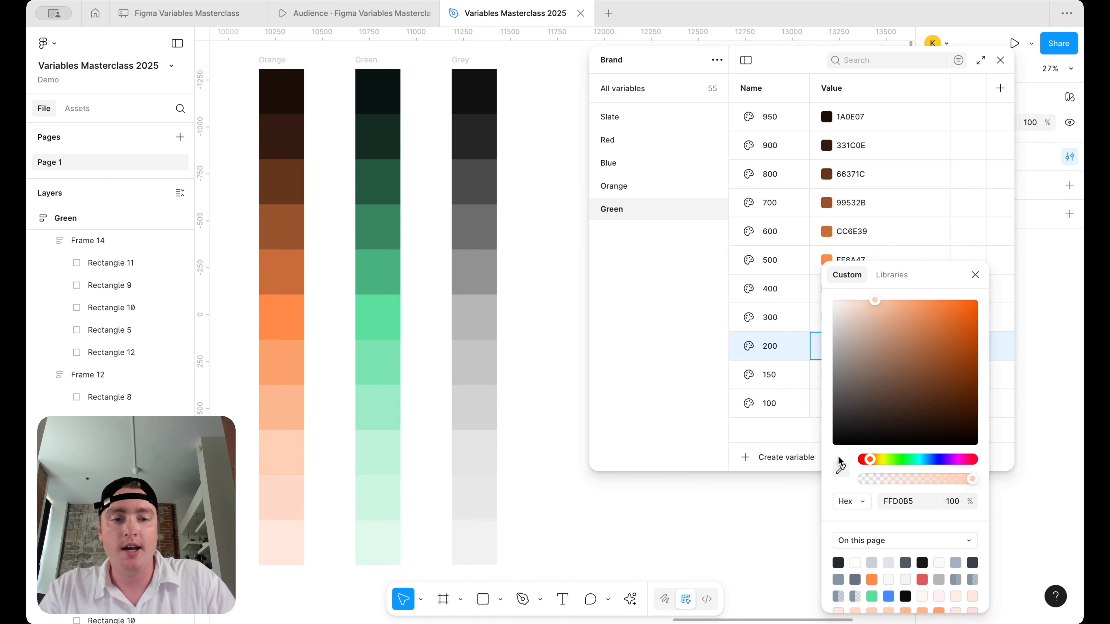
{"action": "left_click", "coordinate": [840, 466]}
{"action": "left_click", "coordinate": [398, 452]}
{"action": "left_click", "coordinate": [975, 275]}
{"action": "left_click", "coordinate": [826, 317]}
{"action": "left_click", "coordinate": [842, 469]}
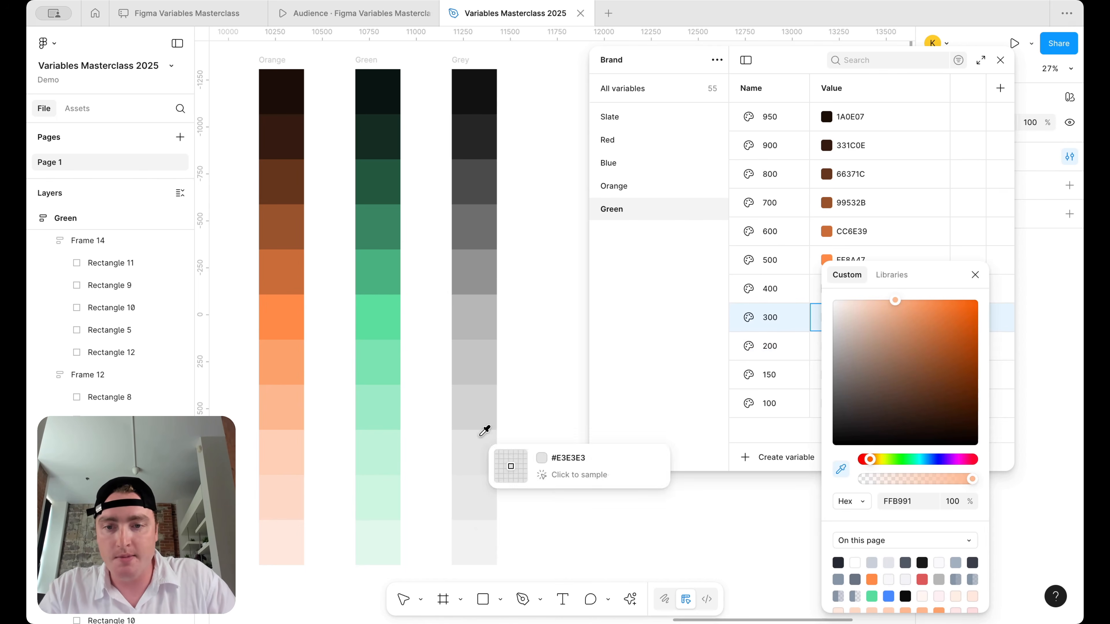
{"action": "left_click", "coordinate": [367, 396]}
{"action": "left_click", "coordinate": [975, 274]}
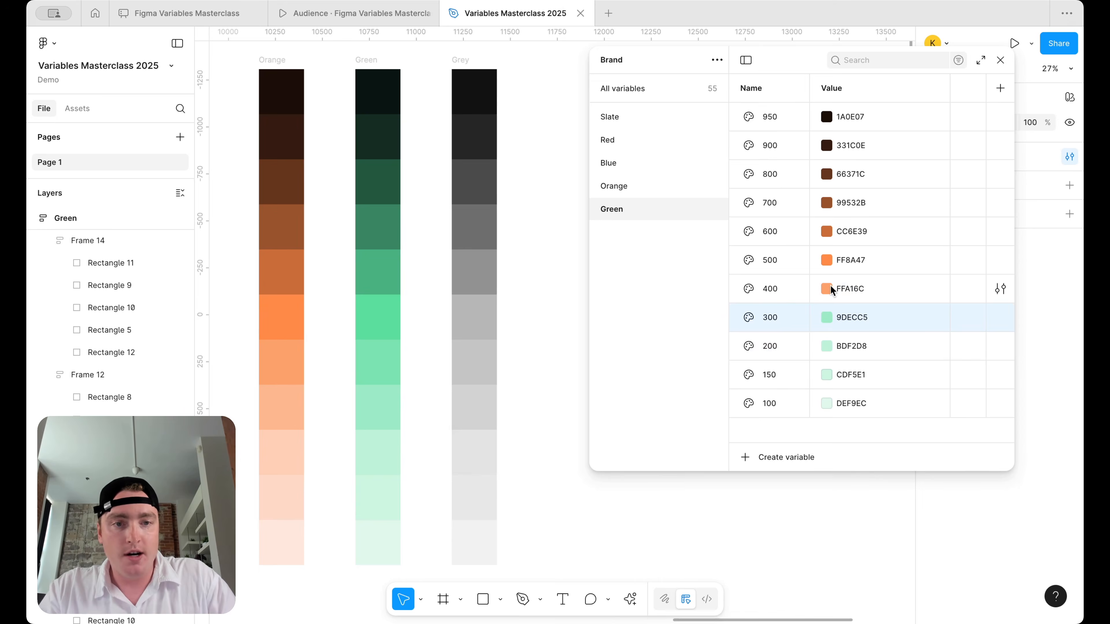
- Eyedrop Green 400 and 500 from their matching Green column swatches
{"action": "left_click", "coordinate": [826, 289]}
{"action": "left_click", "coordinate": [841, 469]}
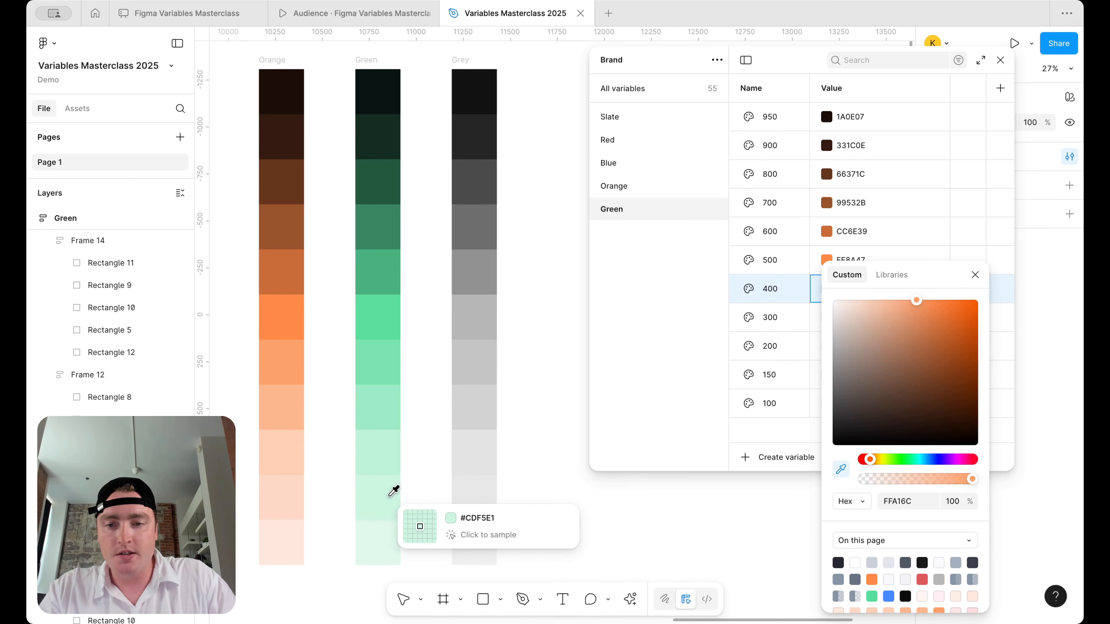
{"action": "left_click", "coordinate": [391, 372]}
{"action": "left_click", "coordinate": [975, 274]}
{"action": "left_click", "coordinate": [827, 260]}
{"action": "left_click", "coordinate": [841, 469]}
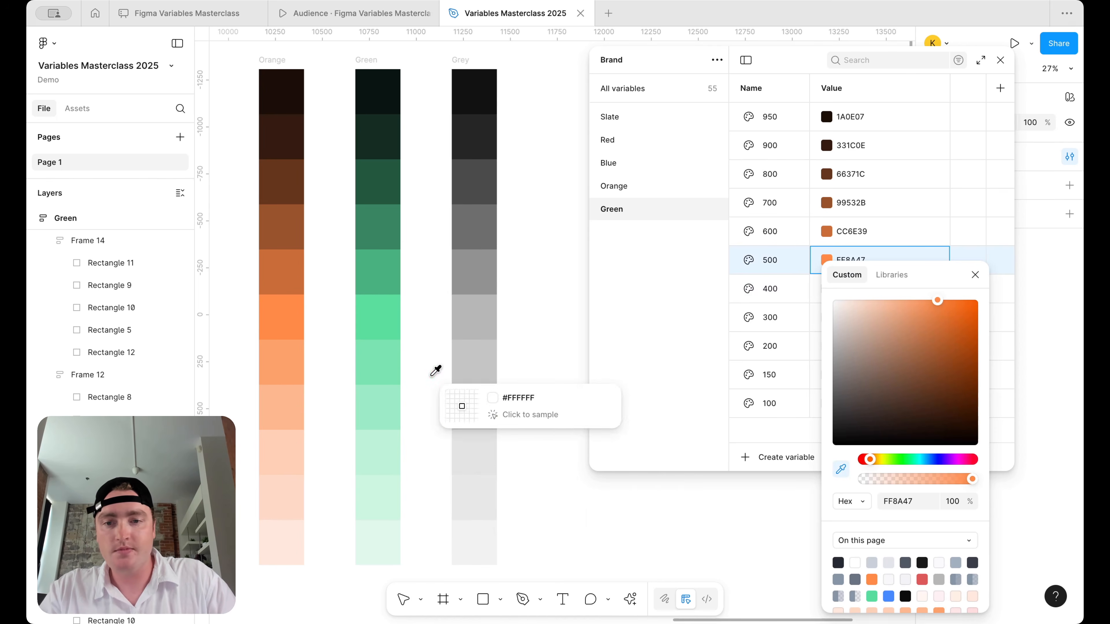
{"action": "left_click", "coordinate": [392, 323]}
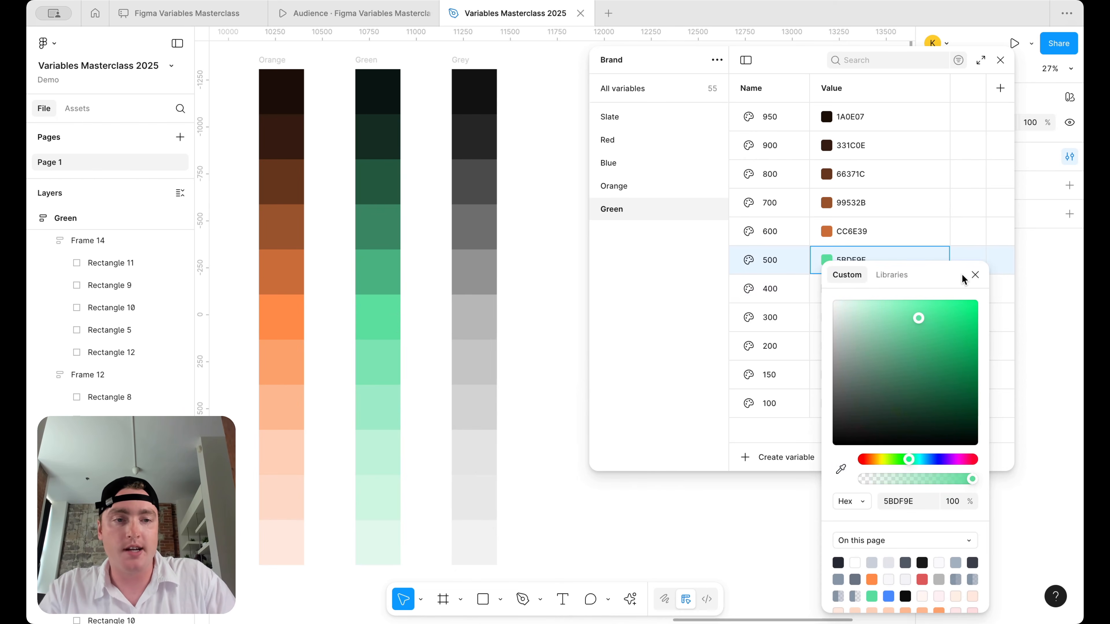
{"action": "left_click", "coordinate": [975, 274]}
- Eyedrop Green 600 and 700 from their matching Green column swatches
{"action": "left_click", "coordinate": [827, 231]}
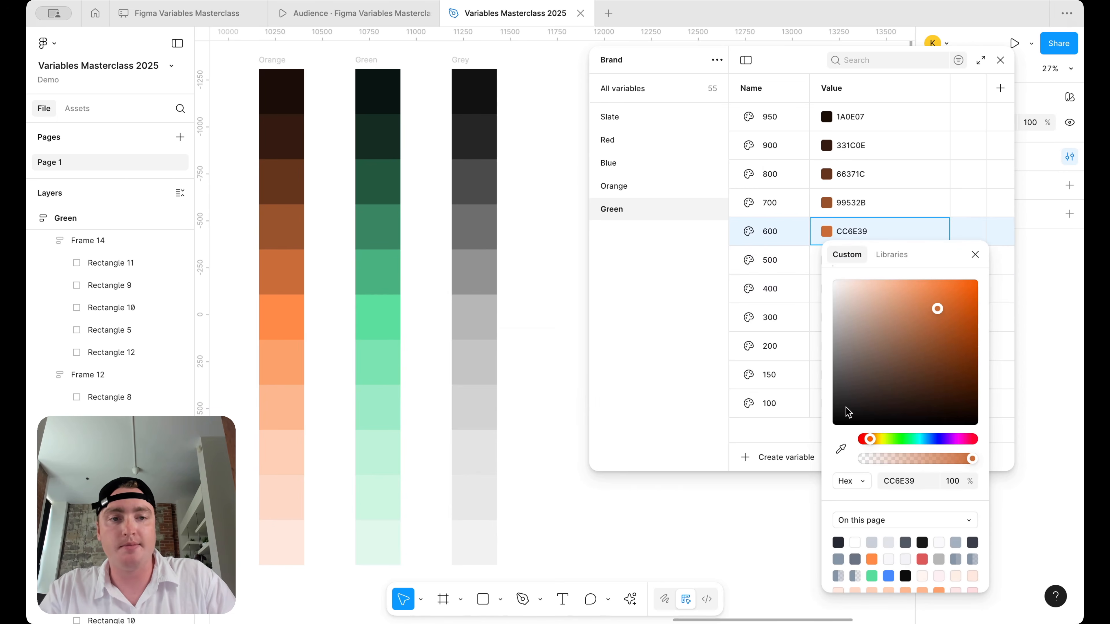
{"action": "left_click", "coordinate": [840, 449]}
{"action": "left_click", "coordinate": [390, 257]}
{"action": "left_click", "coordinate": [975, 255]}
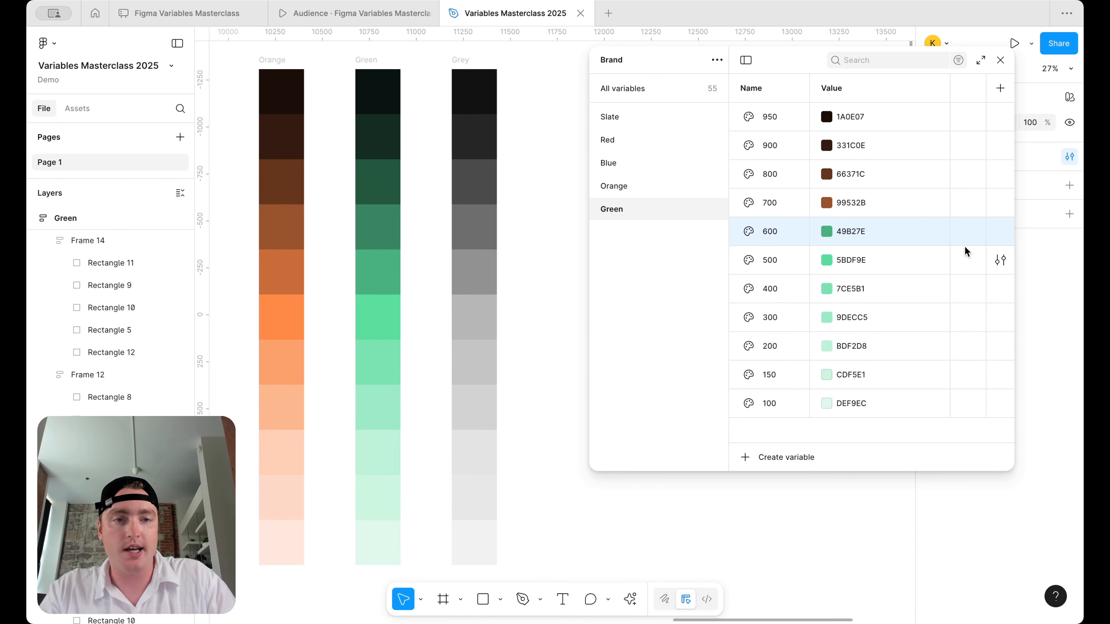
{"action": "left_click", "coordinate": [826, 202]}
{"action": "left_click", "coordinate": [841, 421]}
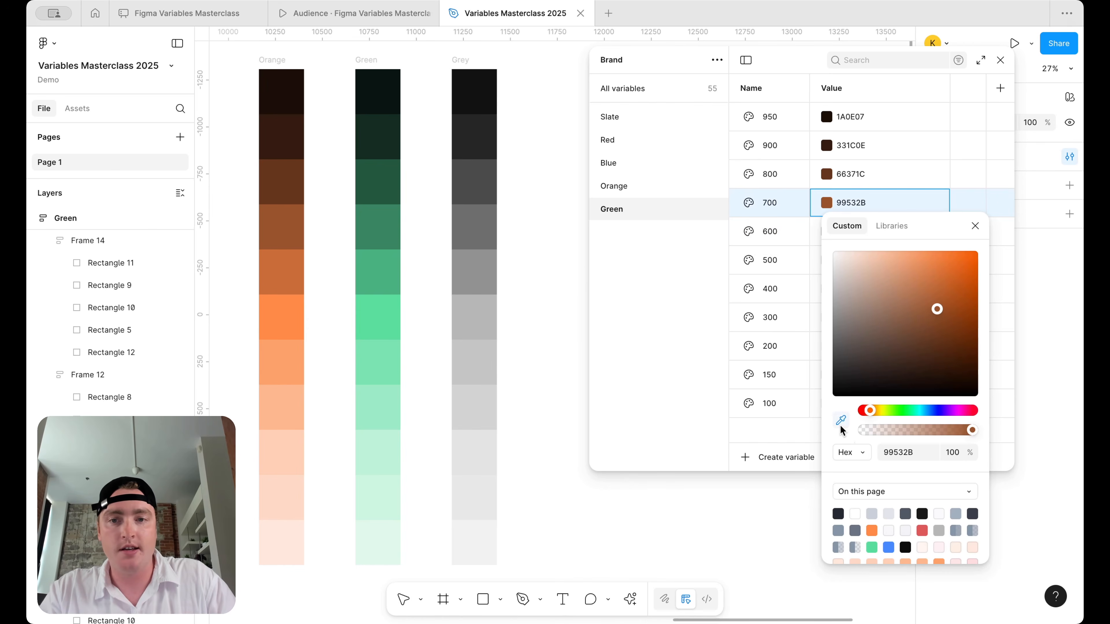
{"action": "left_click", "coordinate": [383, 222]}
{"action": "left_click", "coordinate": [983, 230]}
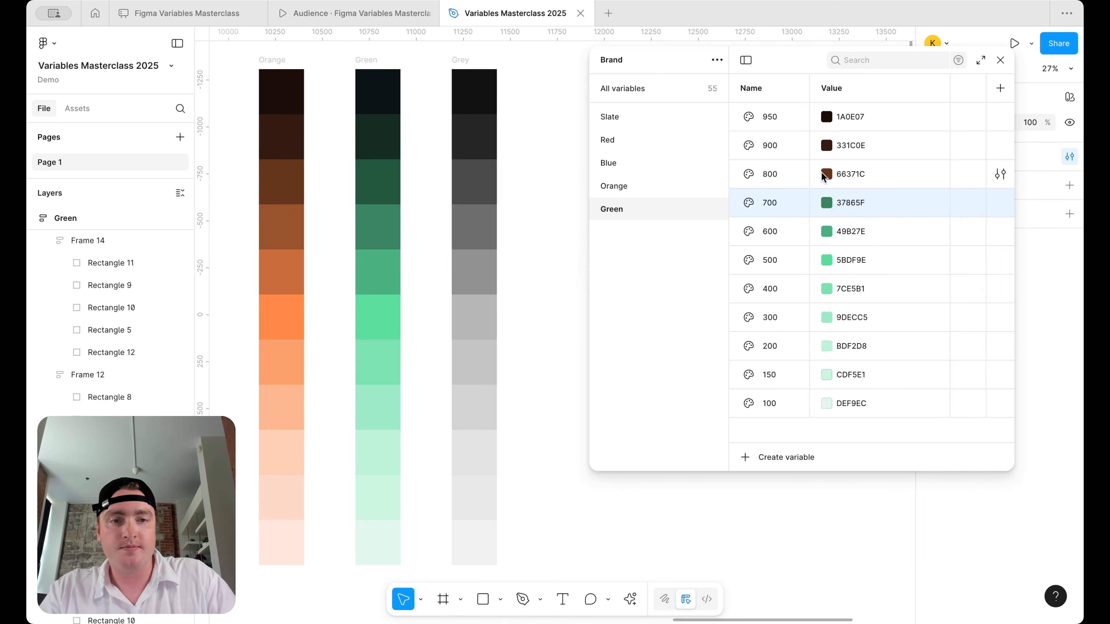
- Eyedrop Green 800, 900 and 950 (091610) from the darkest Green swatches
{"action": "left_click", "coordinate": [826, 175]}
{"action": "left_click", "coordinate": [841, 391]}
{"action": "left_click", "coordinate": [377, 182]}
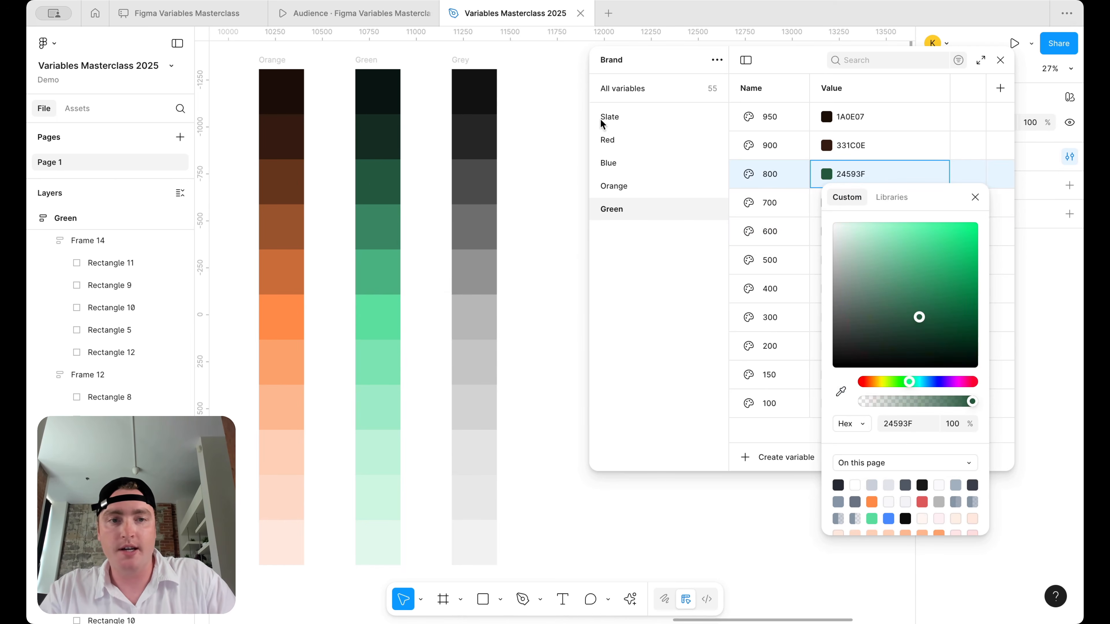
{"action": "left_click", "coordinate": [827, 146]}
{"action": "left_click", "coordinate": [826, 146]}
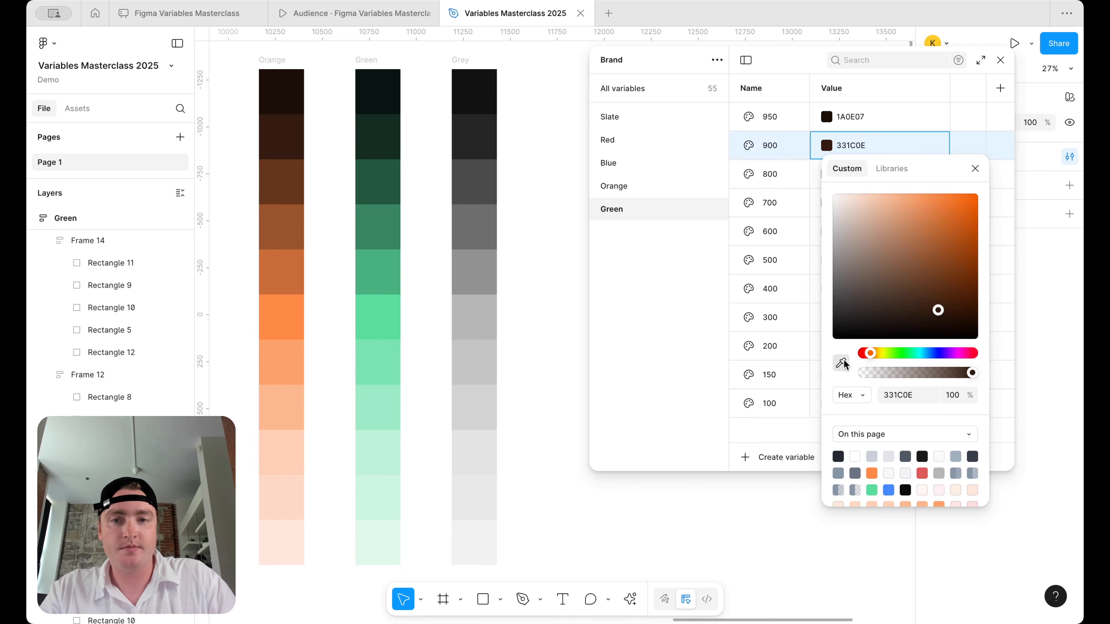
{"action": "left_click", "coordinate": [842, 363]}
{"action": "left_click", "coordinate": [377, 139]}
{"action": "left_click", "coordinate": [829, 119]}
{"action": "left_click", "coordinate": [828, 119]}
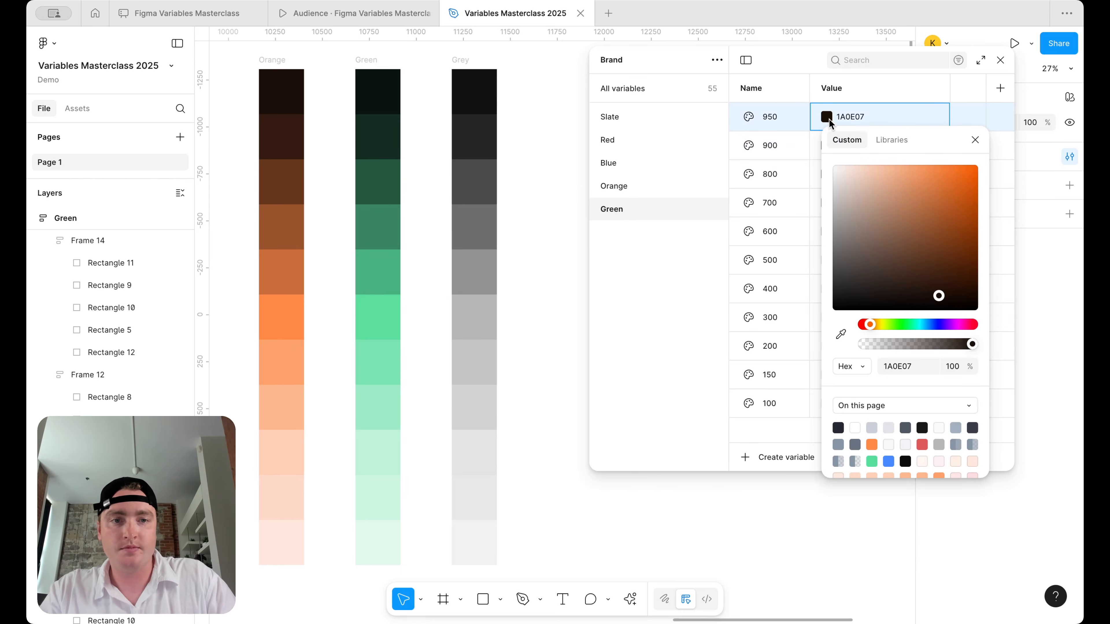
{"action": "left_click", "coordinate": [840, 333]}
{"action": "left_click", "coordinate": [380, 98]}
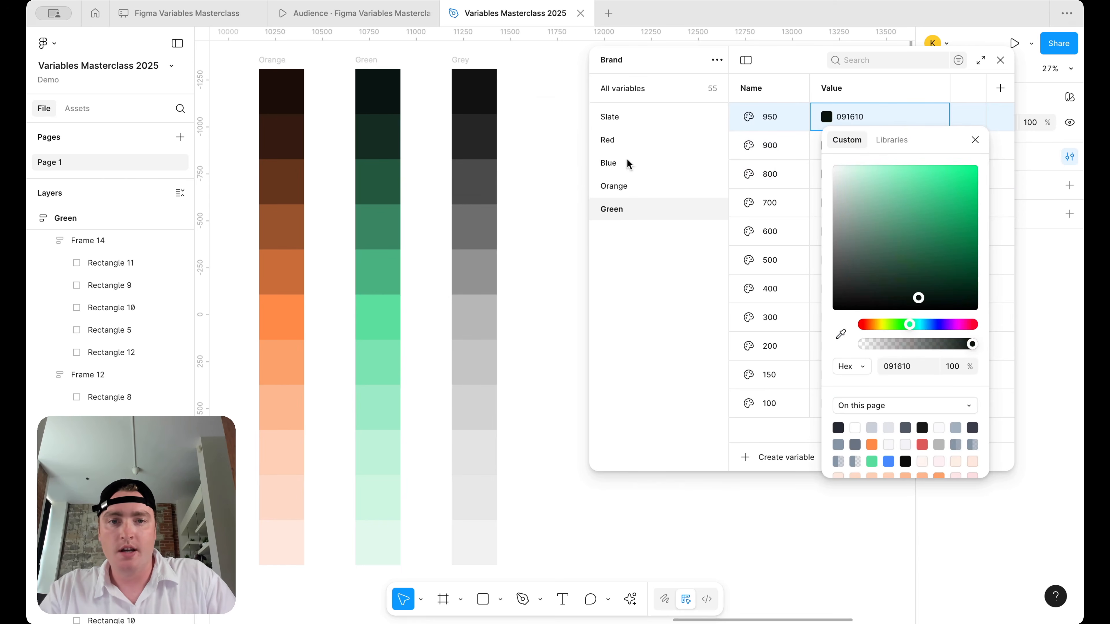
{"action": "left_click", "coordinate": [659, 224]}
- Duplicate the Green variable group and rename the copy Grey
{"action": "right_click", "coordinate": [646, 212]}
{"action": "left_click", "coordinate": [696, 235]}
{"action": "double_click", "coordinate": [617, 234]}
{"action": "key", "text": "Return"}
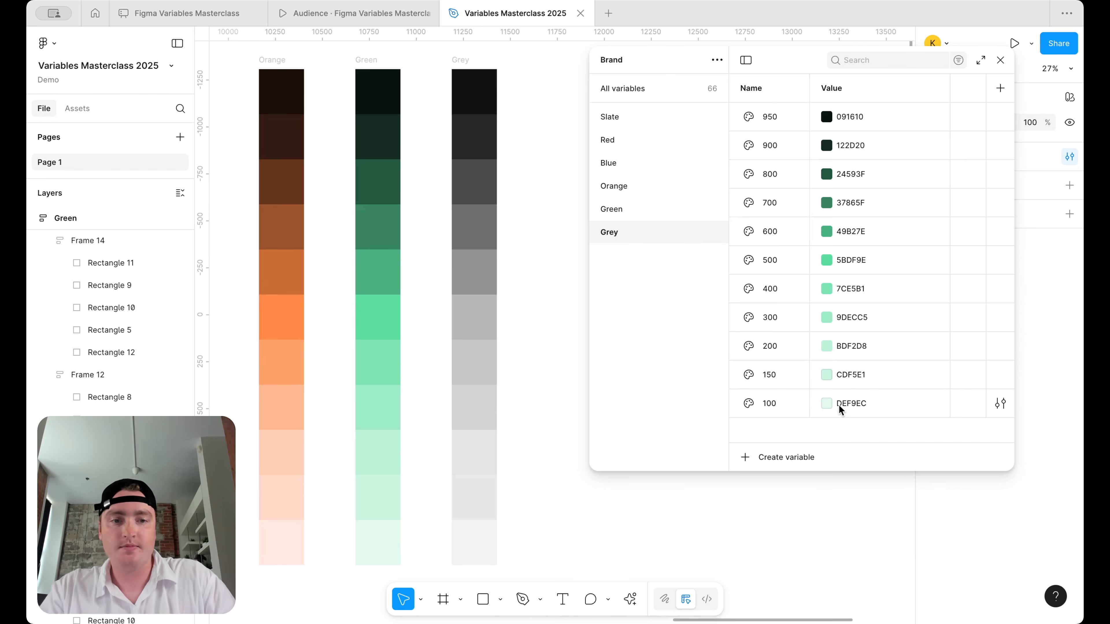
- Eyedrop Grey 100 (F1F1F1) and 150 from the palest Grey column swatches
{"action": "left_click", "coordinate": [829, 406]}
{"action": "left_click", "coordinate": [840, 470]}
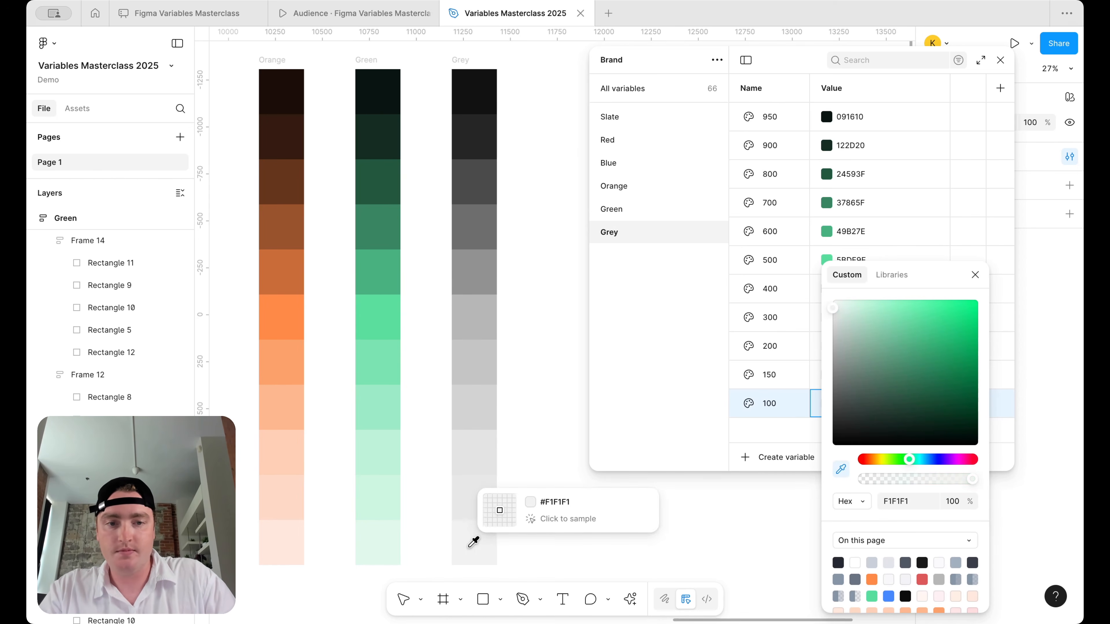
{"action": "left_click", "coordinate": [470, 541]}
{"action": "left_click", "coordinate": [975, 274]}
{"action": "left_click", "coordinate": [827, 375]}
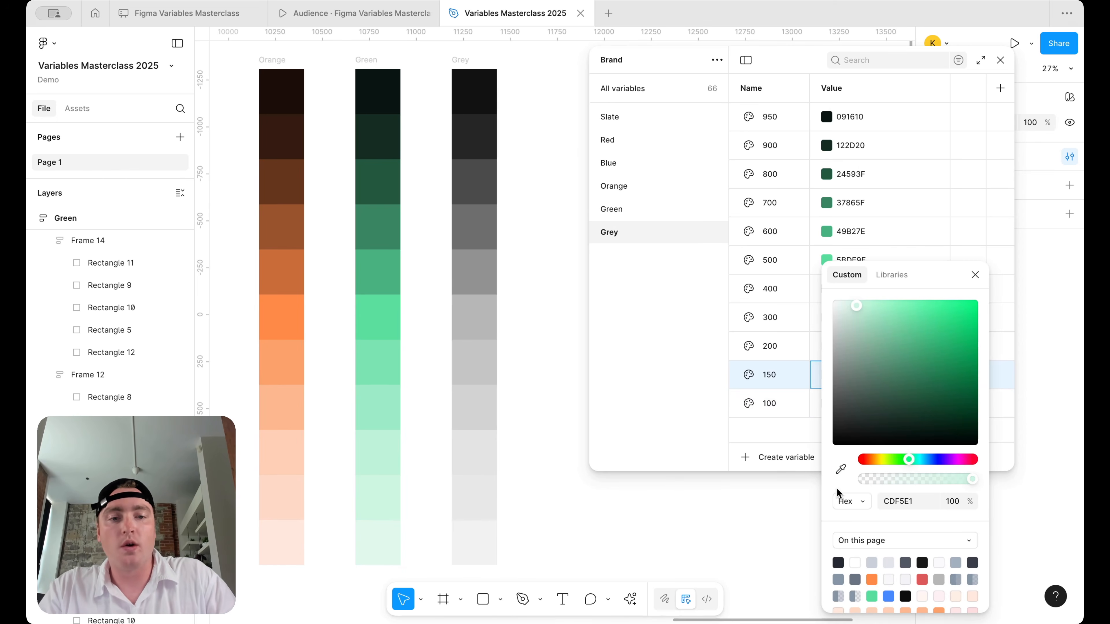
{"action": "left_click", "coordinate": [839, 470]}
{"action": "left_click", "coordinate": [476, 499]}
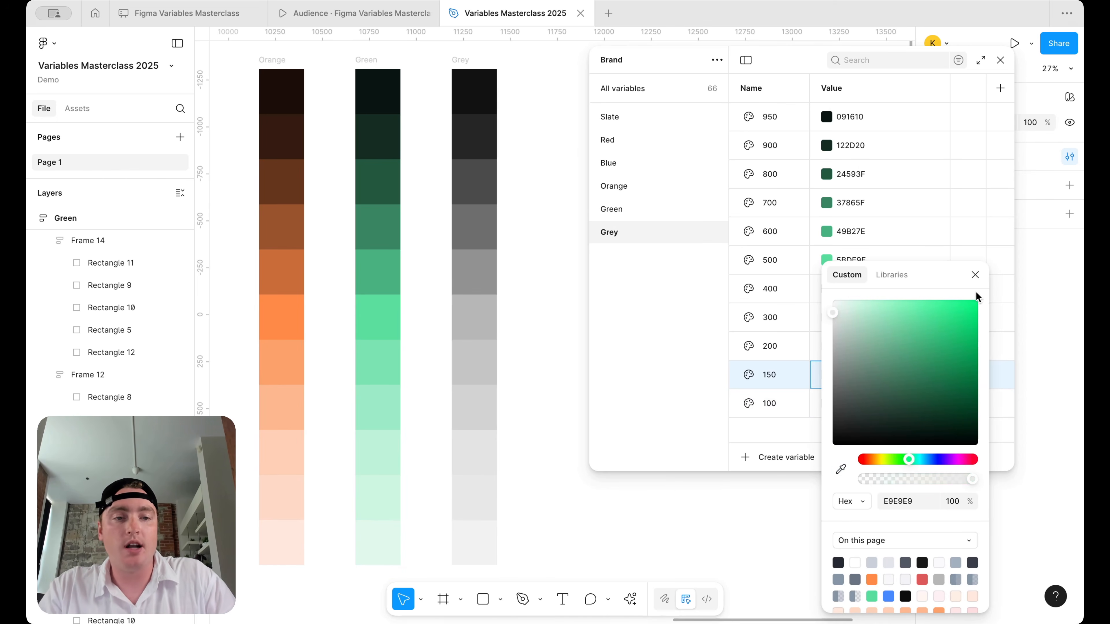
{"action": "left_click", "coordinate": [975, 275]}
- Eyedrop Grey 200, 300 and 400 (C6C6C6) from the Grey column swatches
{"action": "left_click", "coordinate": [827, 346]}
{"action": "left_click", "coordinate": [841, 469]}
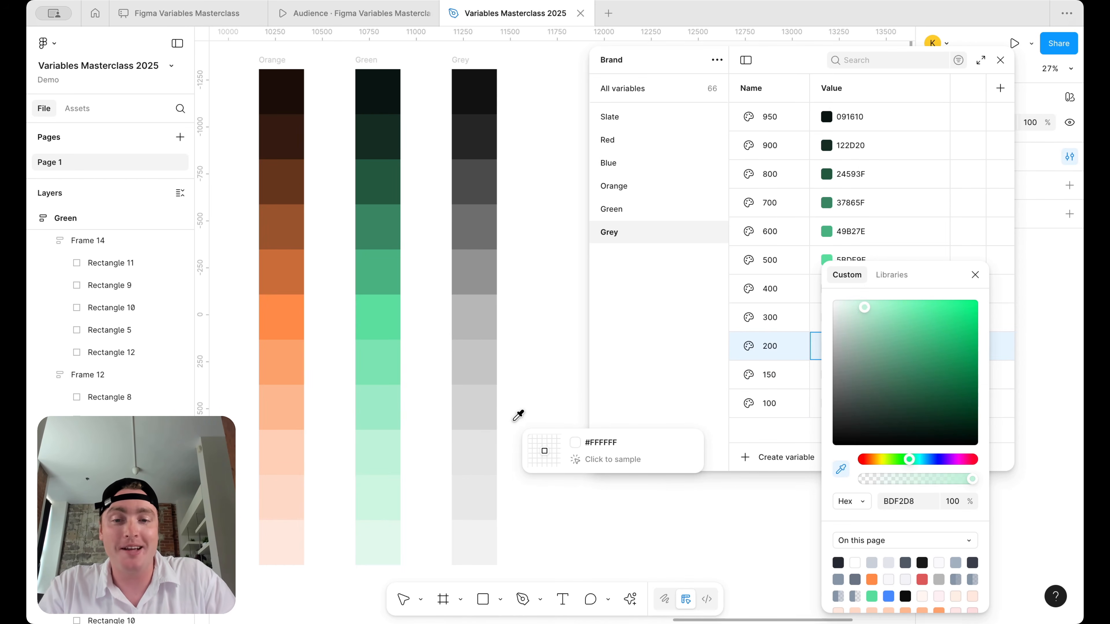
{"action": "left_click", "coordinate": [486, 442]}
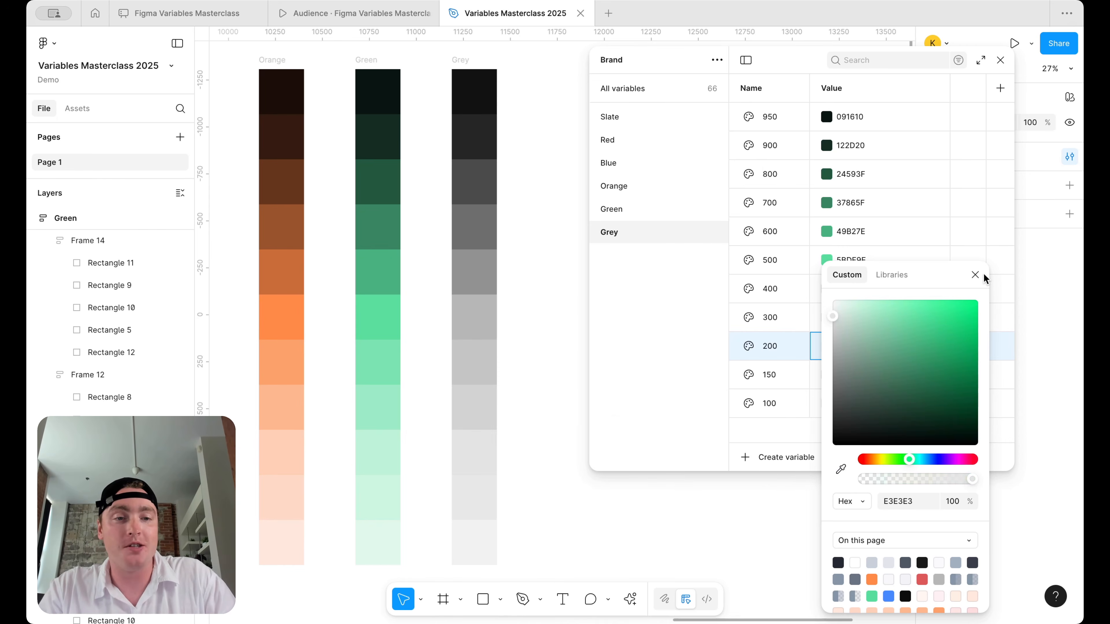
{"action": "left_click", "coordinate": [976, 274]}
{"action": "left_click", "coordinate": [827, 318]}
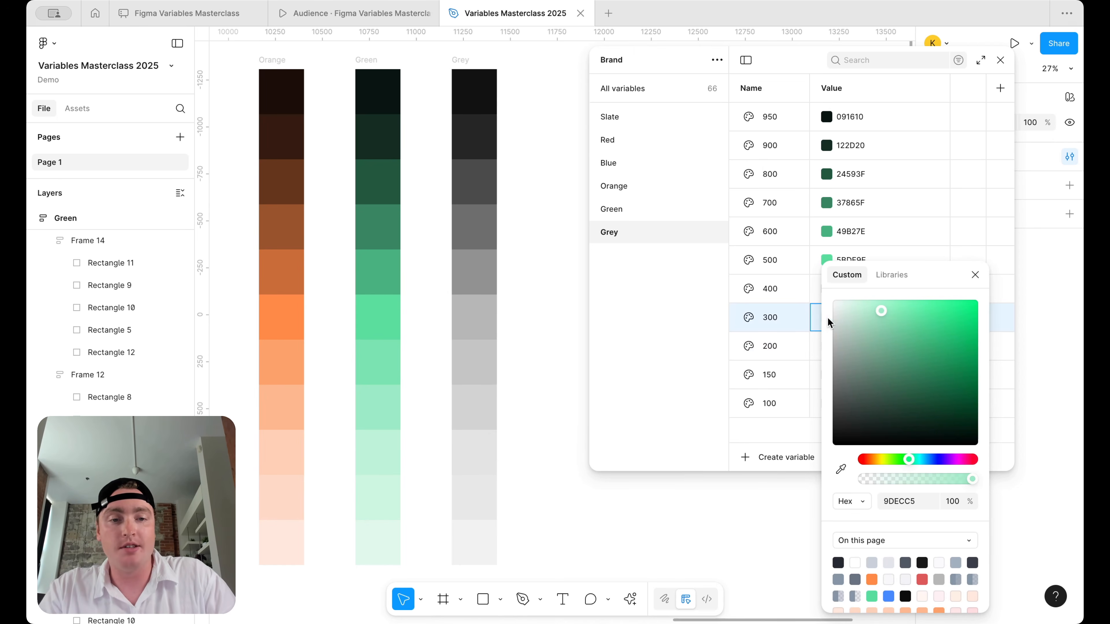
{"action": "left_click", "coordinate": [841, 470]}
{"action": "left_click", "coordinate": [489, 403]}
{"action": "left_click", "coordinate": [982, 282]}
{"action": "left_click", "coordinate": [826, 289]}
{"action": "left_click", "coordinate": [841, 470]}
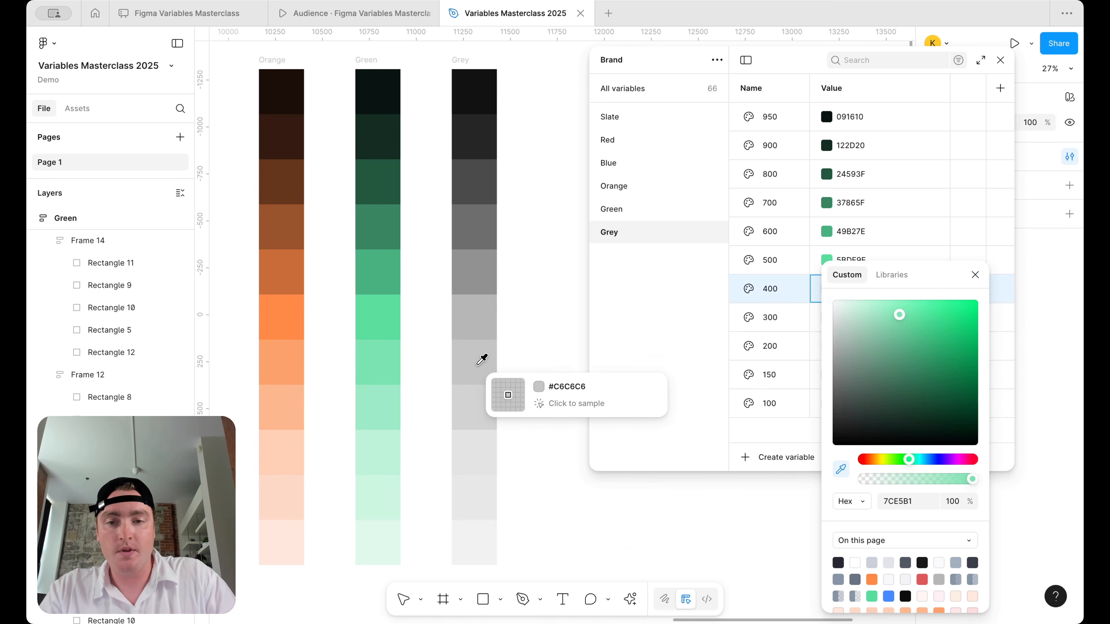
{"action": "left_click", "coordinate": [485, 361]}
{"action": "left_click", "coordinate": [978, 281]}
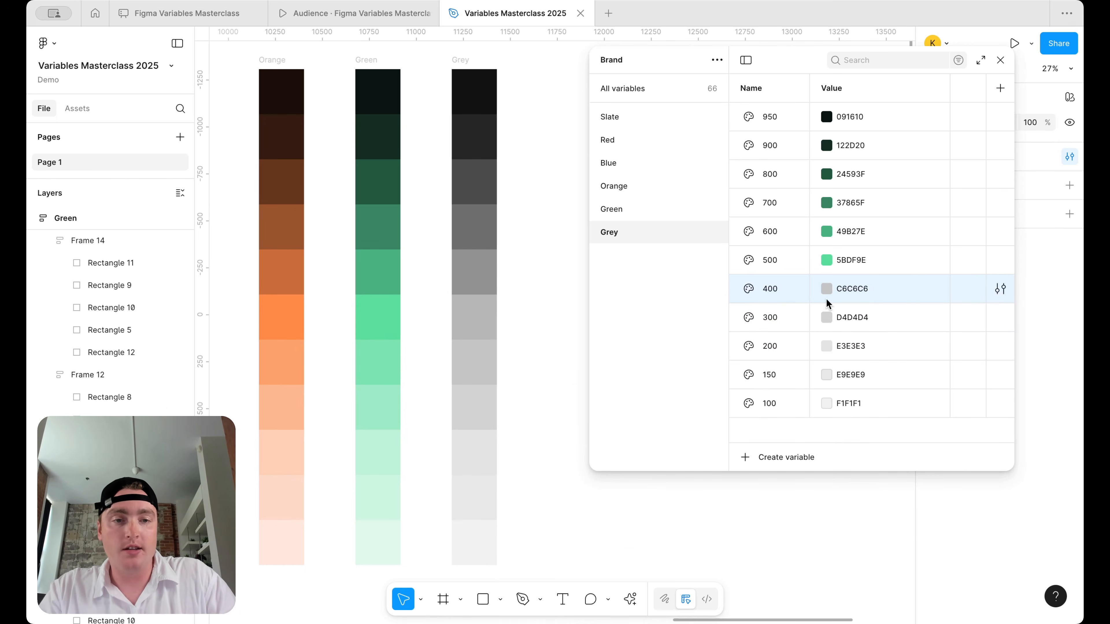
- Eyedrop Grey 500 and 600 from the Grey column, both as B8B8B8
{"action": "left_click", "coordinate": [826, 262]}
{"action": "left_click", "coordinate": [841, 471]}
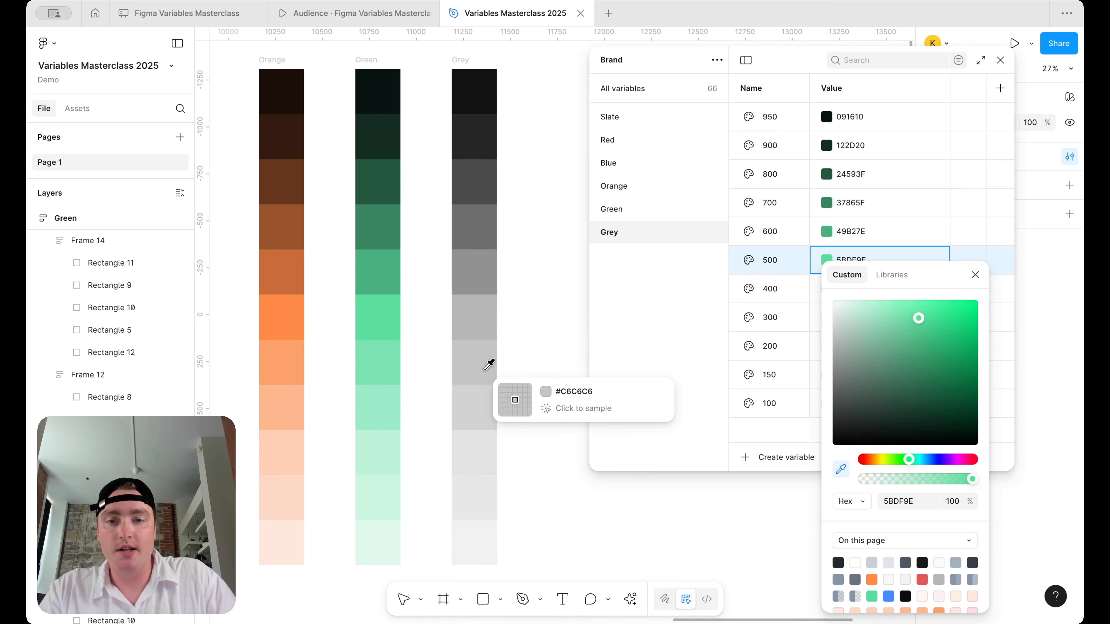
{"action": "left_click", "coordinate": [482, 322]}
{"action": "left_click", "coordinate": [977, 276]}
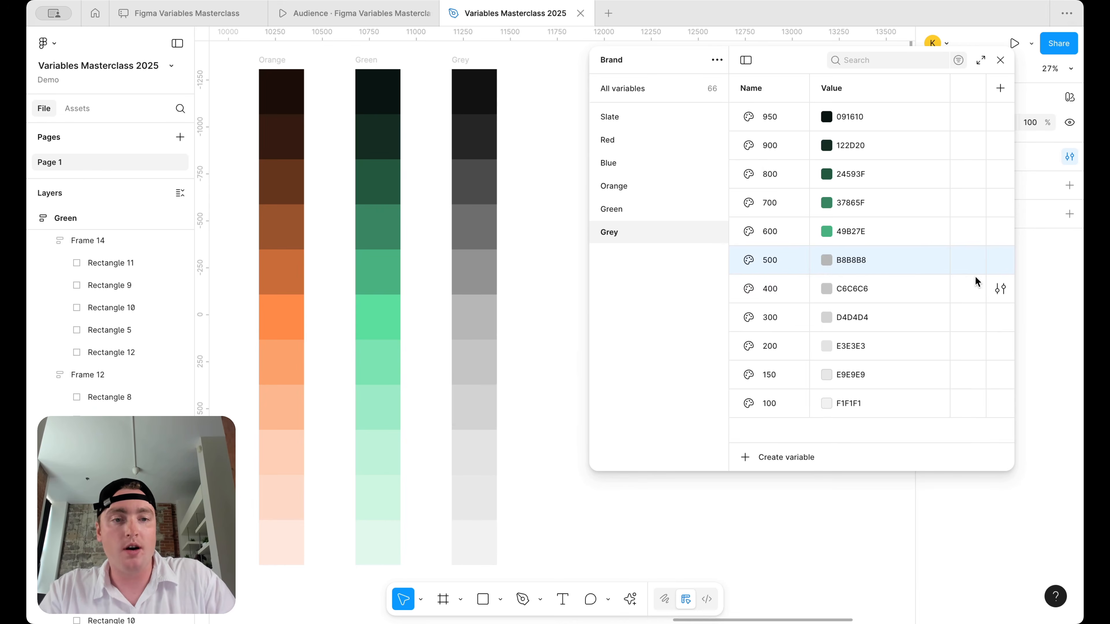
{"action": "left_click", "coordinate": [826, 233]}
{"action": "left_click", "coordinate": [841, 449]}
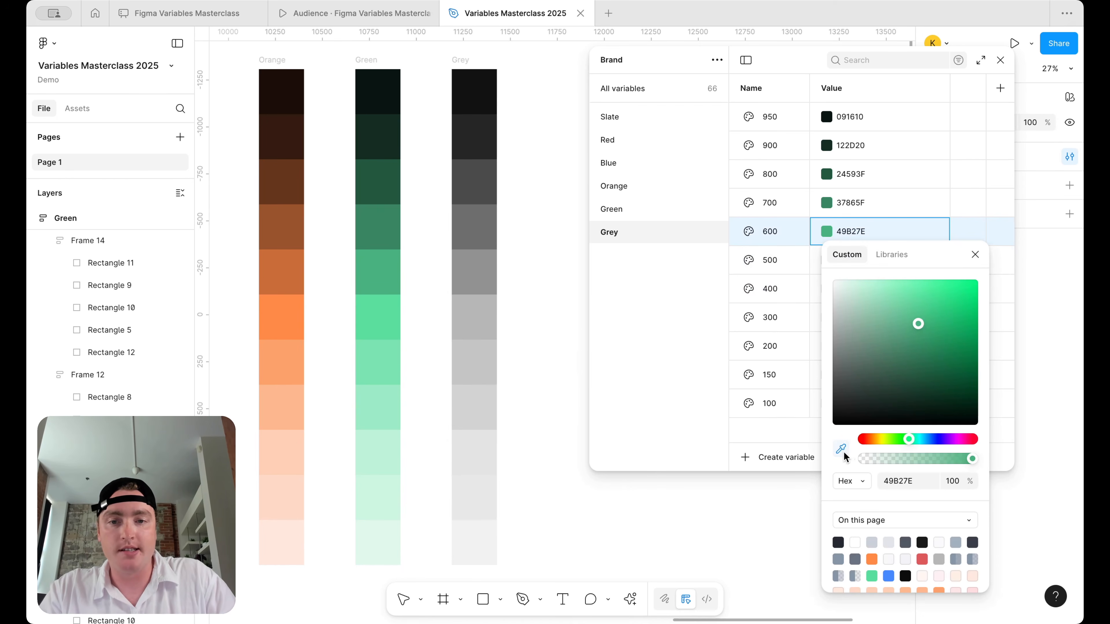
{"action": "left_click", "coordinate": [487, 318]}
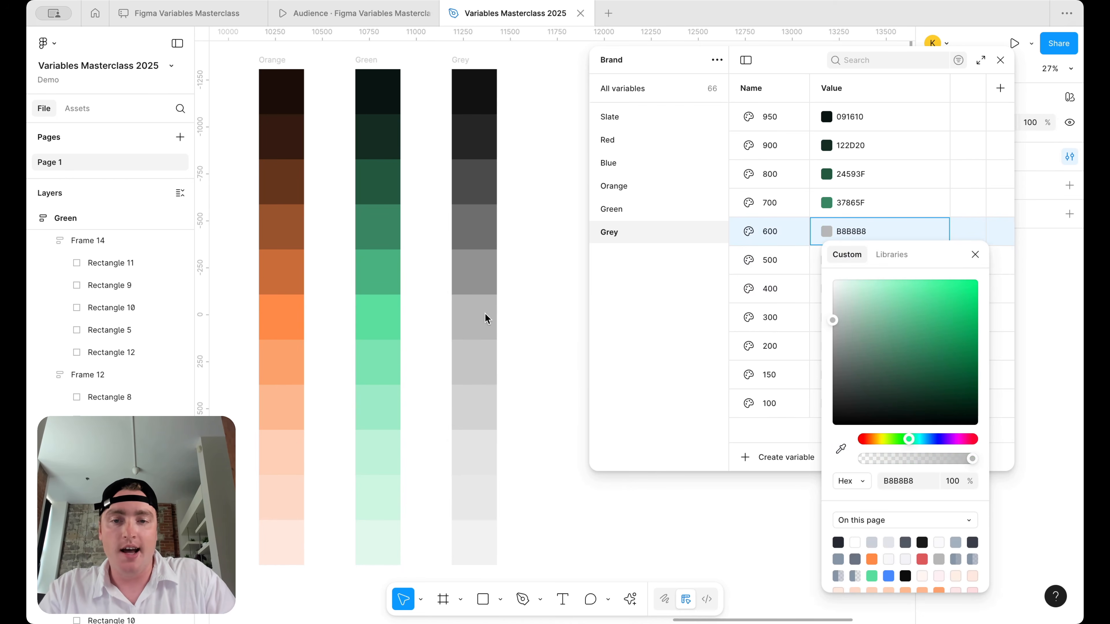
{"action": "left_click", "coordinate": [976, 255]}
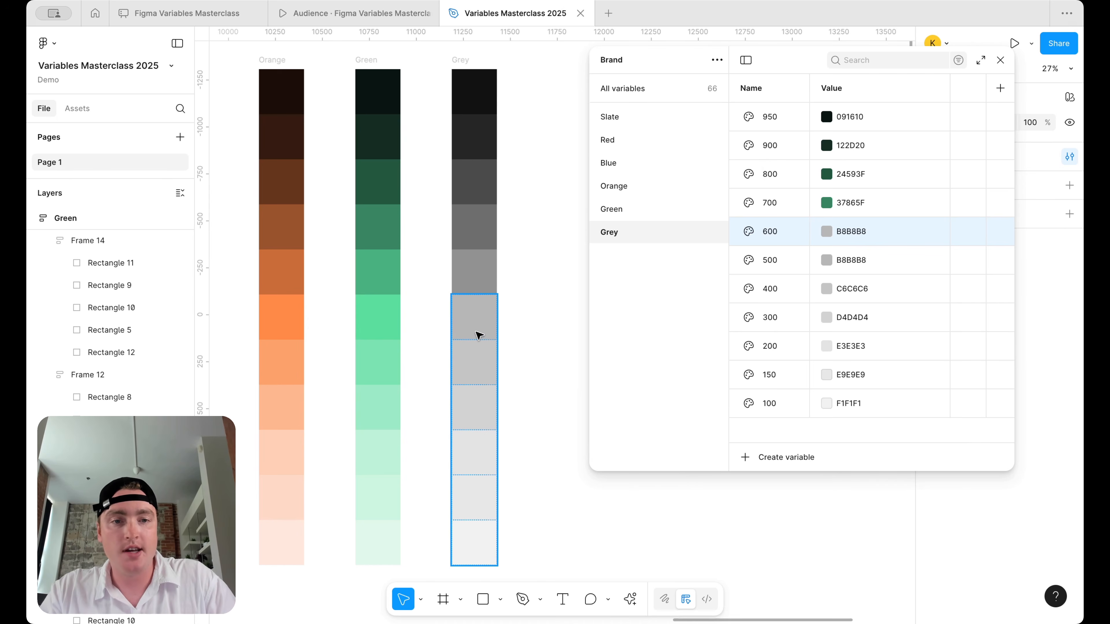
- Resample Grey 600 as the darker grey 939393 from the canvas swatch
{"action": "left_click", "coordinate": [826, 232]}
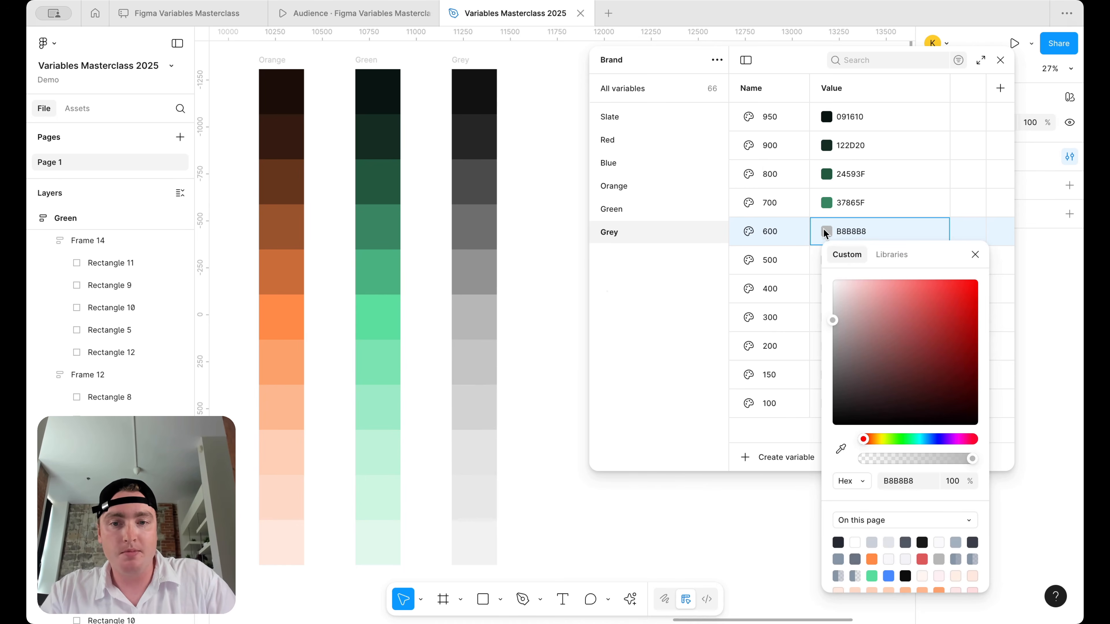
{"action": "left_click", "coordinate": [841, 449]}
{"action": "left_click", "coordinate": [471, 261]}
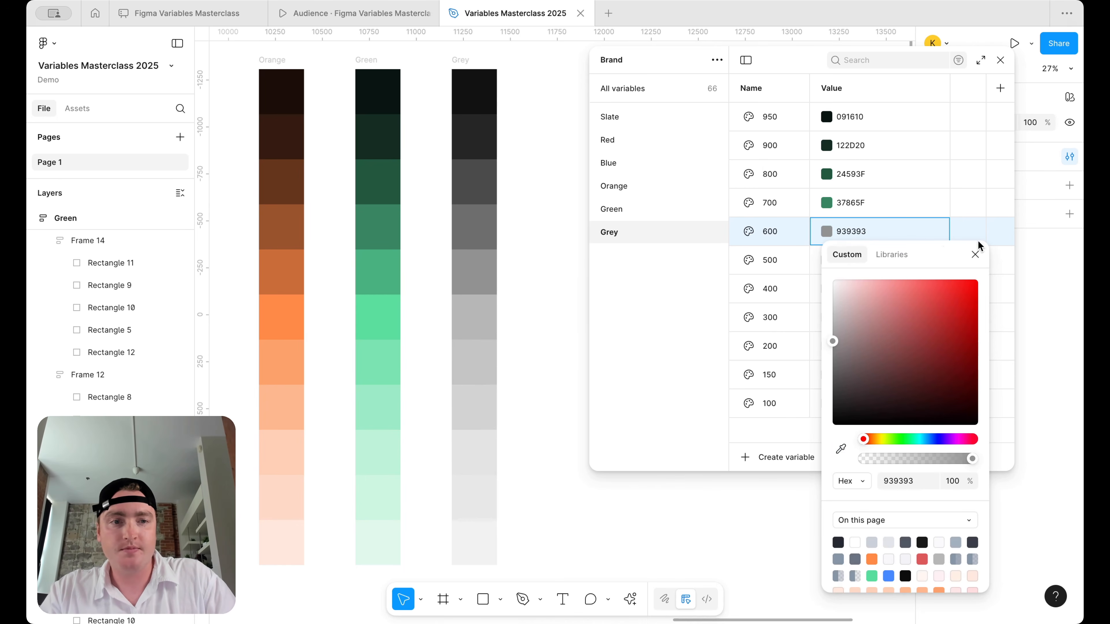
{"action": "left_click", "coordinate": [1000, 175]}
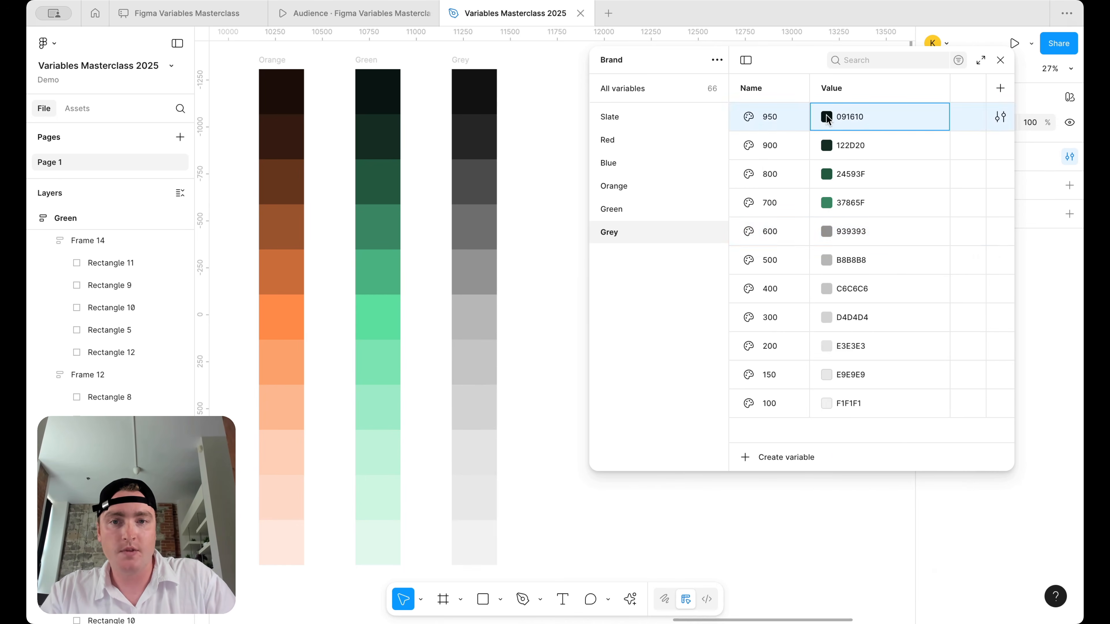
- Sample the two darkest Grey swatches into Grey 950 (121212) and Grey 900 (252525)
{"action": "left_click", "coordinate": [827, 117]}
{"action": "left_click", "coordinate": [841, 335]}
{"action": "left_click", "coordinate": [485, 85]}
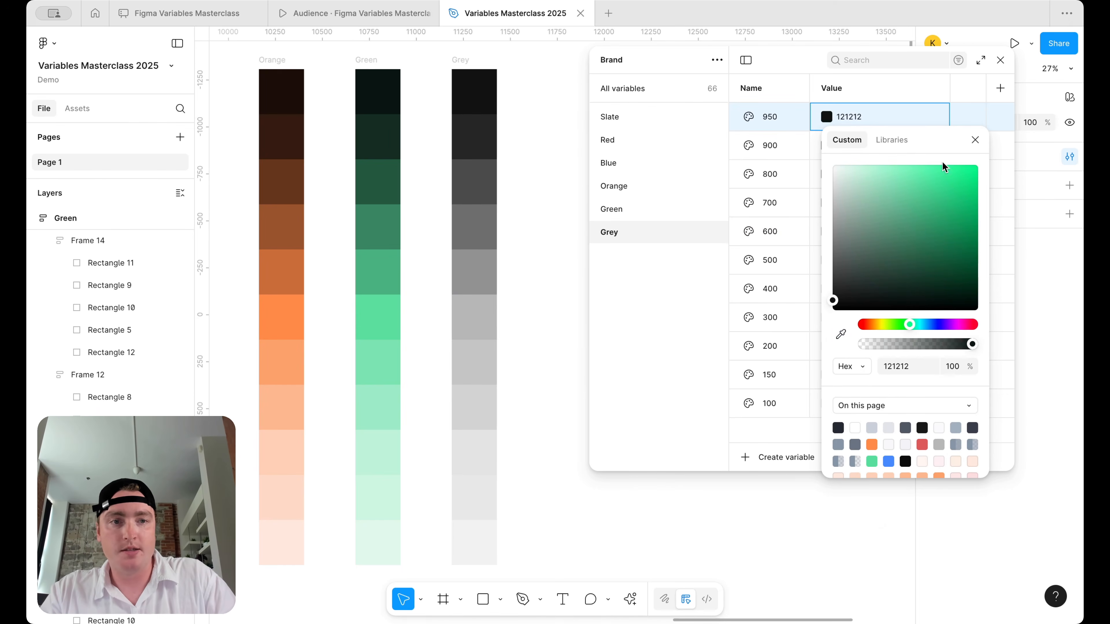
{"action": "left_click", "coordinate": [975, 139]}
{"action": "left_click", "coordinate": [826, 145]}
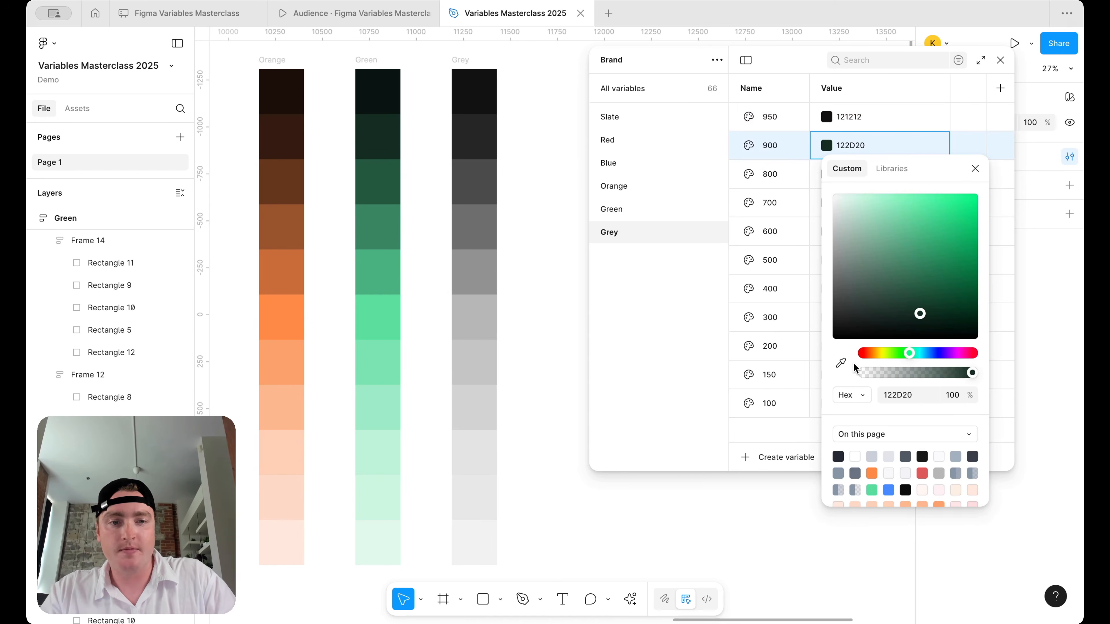
{"action": "left_click", "coordinate": [841, 363]}
{"action": "left_click", "coordinate": [477, 135]}
{"action": "left_click", "coordinate": [976, 169]}
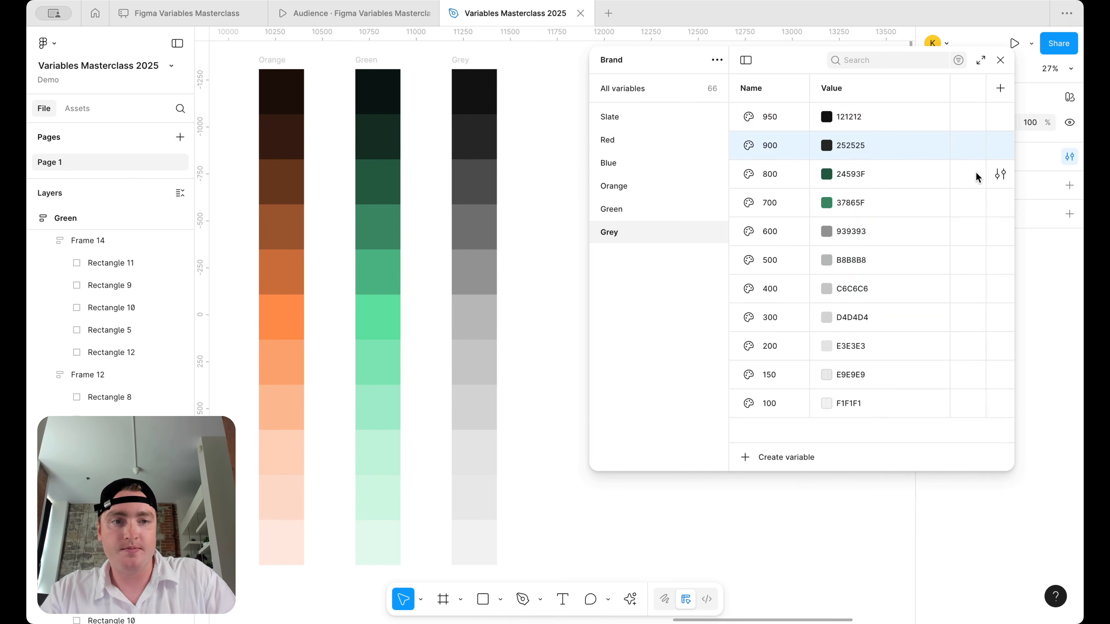
- Sample the 4A4A4A swatch into Grey 800 and 6E6E6E into Grey 700
{"action": "left_click", "coordinate": [827, 174]}
{"action": "left_click", "coordinate": [841, 392]}
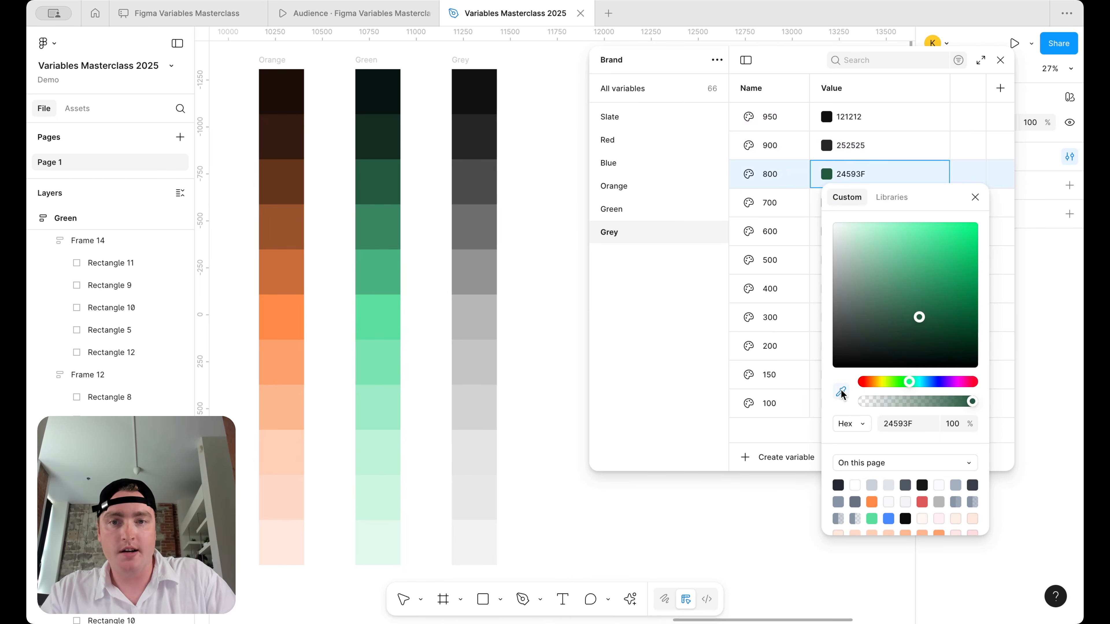
{"action": "left_click", "coordinate": [491, 179]}
{"action": "left_click", "coordinate": [975, 197]}
{"action": "left_click", "coordinate": [828, 209]}
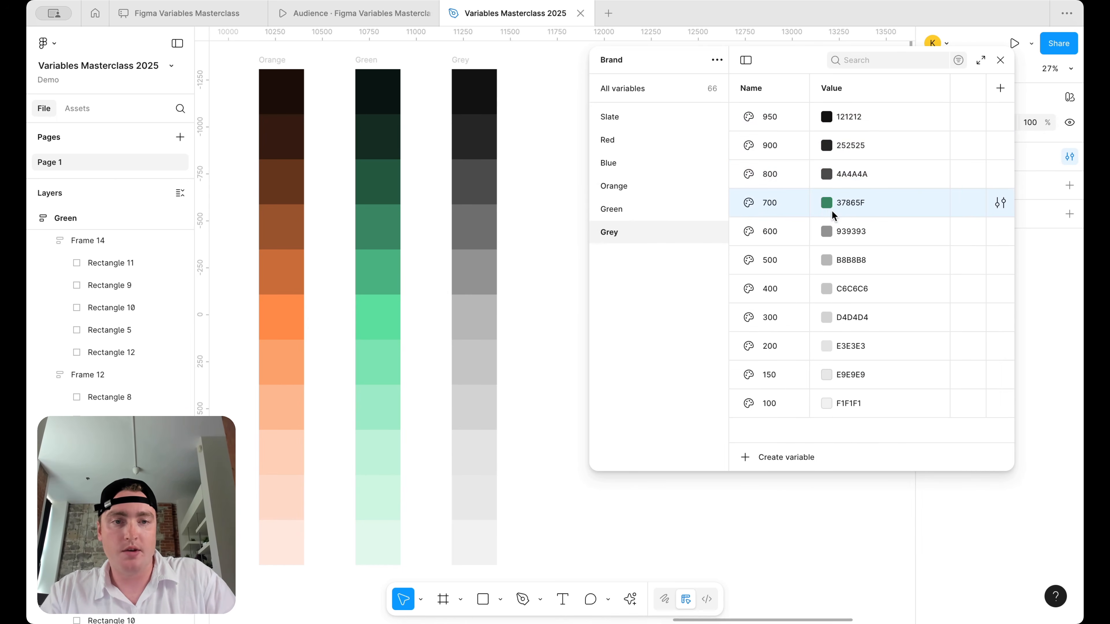
{"action": "left_click", "coordinate": [831, 212]}
{"action": "left_click", "coordinate": [841, 420]}
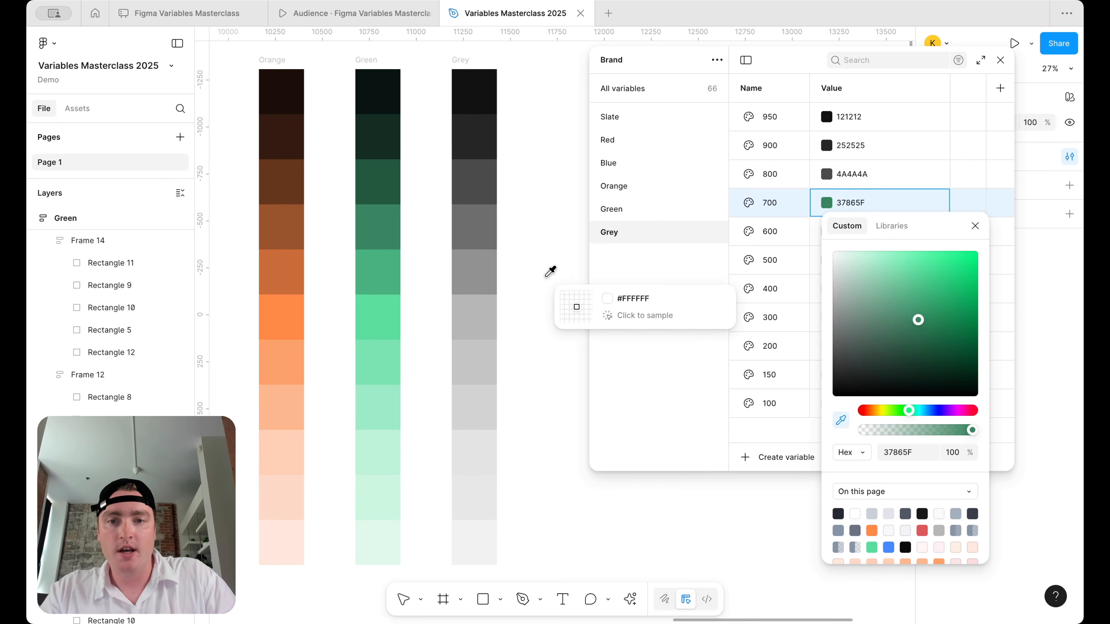
{"action": "left_click", "coordinate": [478, 220]}
{"action": "left_click", "coordinate": [975, 226]}
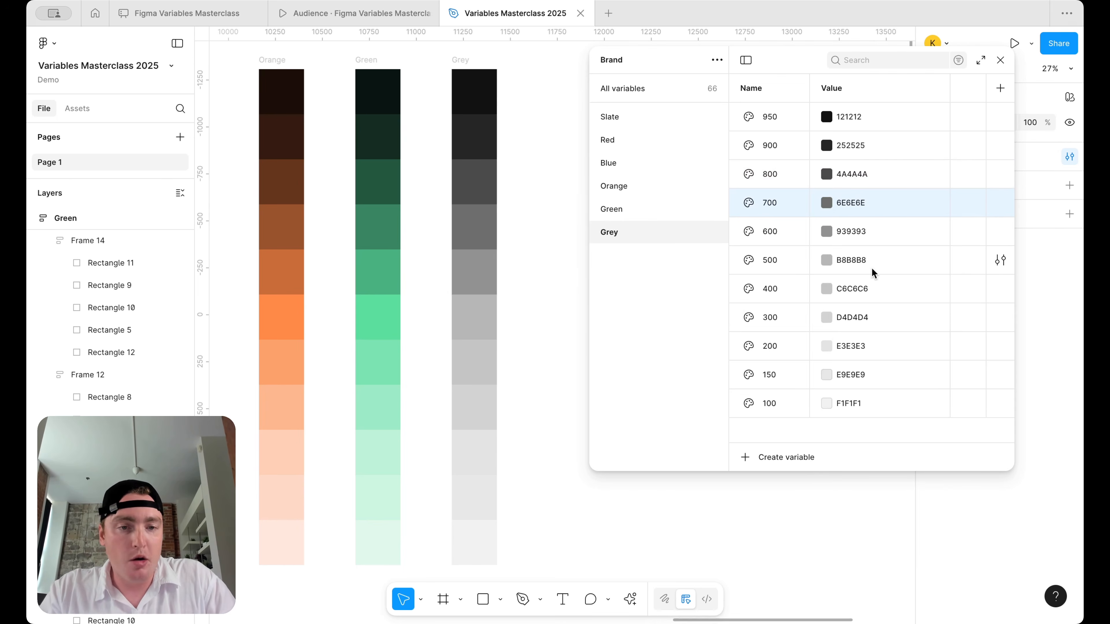
- Zoom out and browse the Slate, Green and Red groups, ending on Red's 160909–F9DEDE values
{"action": "scroll", "coordinate": [542, 158], "scroll_direction": "down", "scroll_amount": 5}
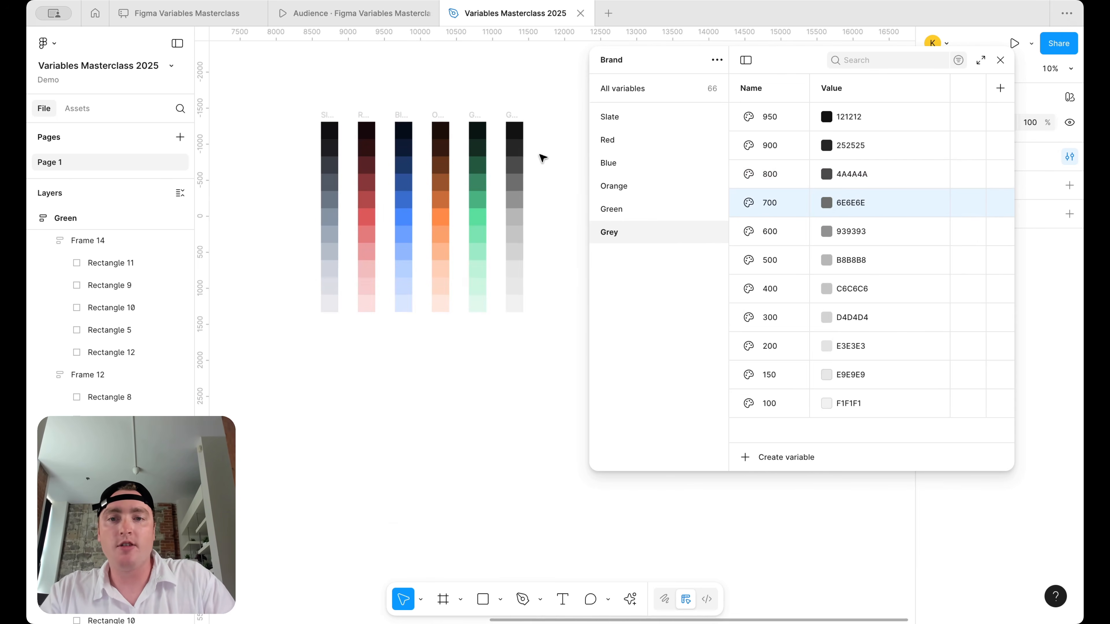
{"action": "left_click", "coordinate": [650, 114]}
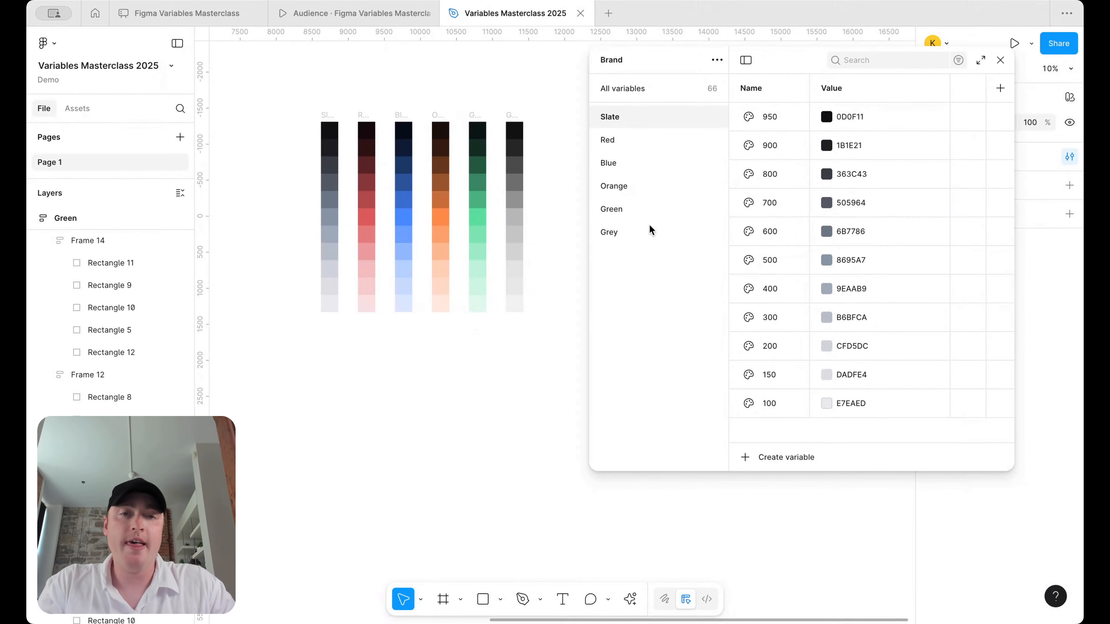
{"action": "left_click", "coordinate": [642, 212]}
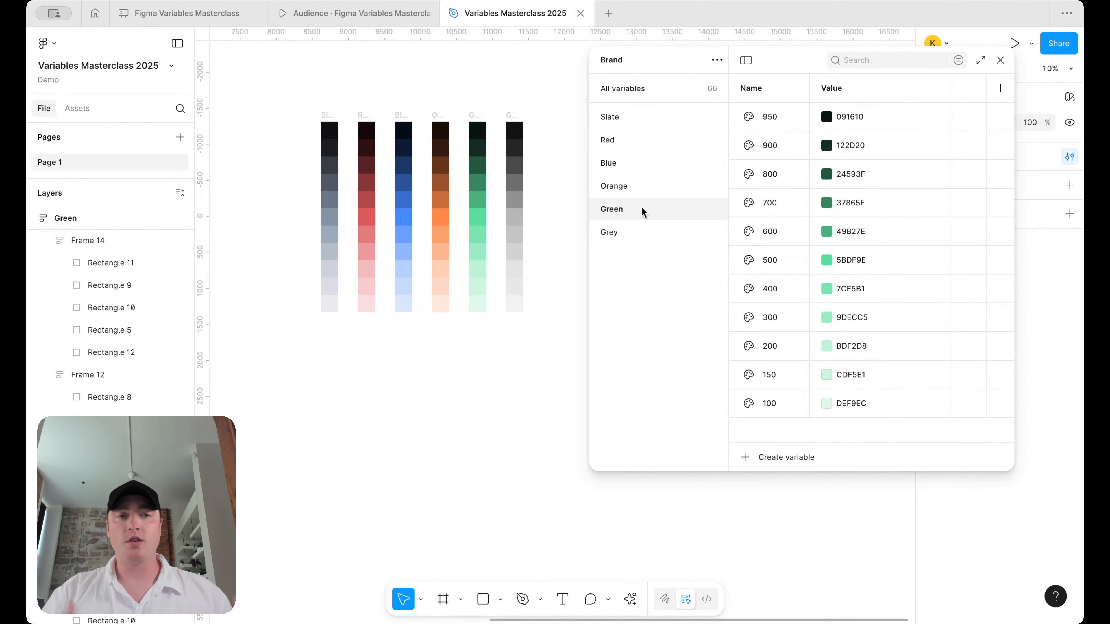
{"action": "left_click", "coordinate": [614, 142]}
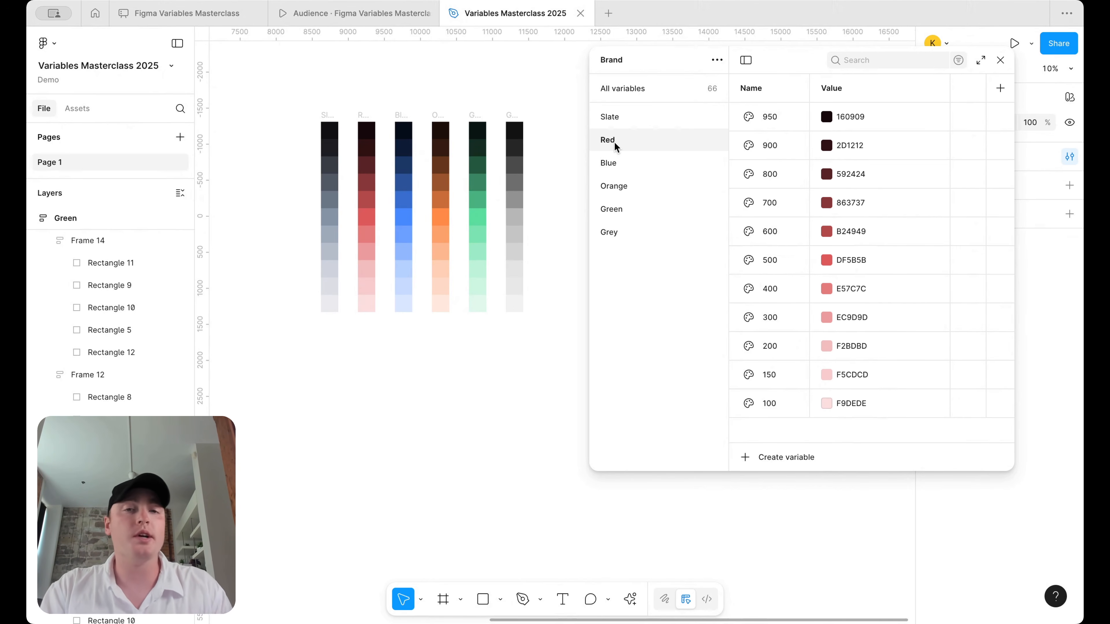
- Duplicate the Red group and rename the copy 'Rose'
{"action": "right_click", "coordinate": [614, 142]}
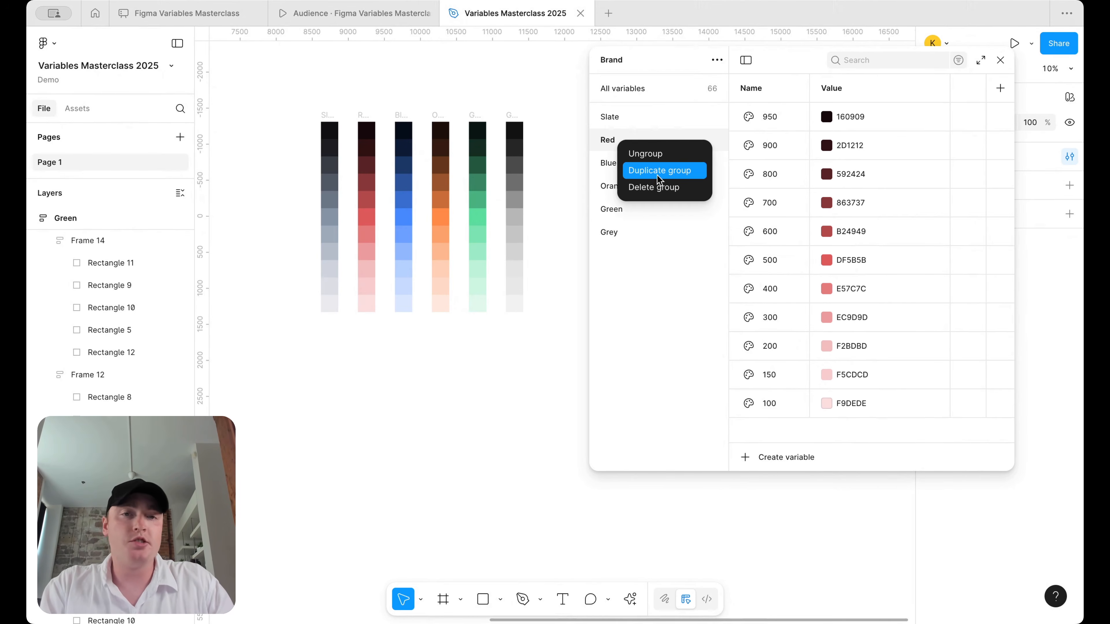
{"action": "left_click", "coordinate": [656, 174]}
{"action": "double_click", "coordinate": [621, 255]}
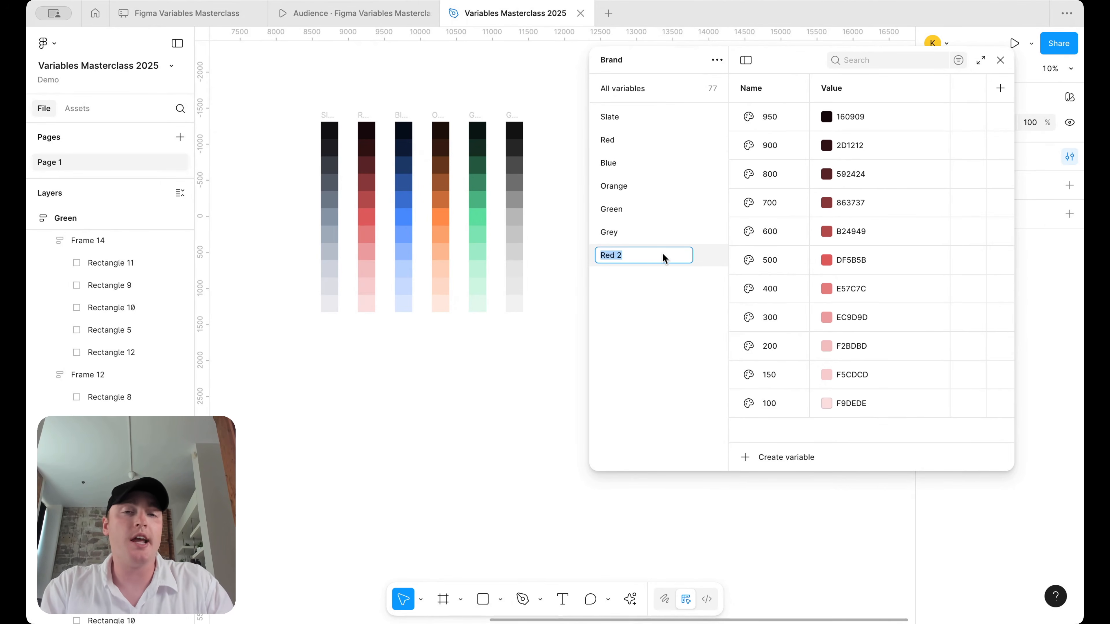
{"action": "type", "text": "Rose"}
{"action": "key", "text": "Return"}
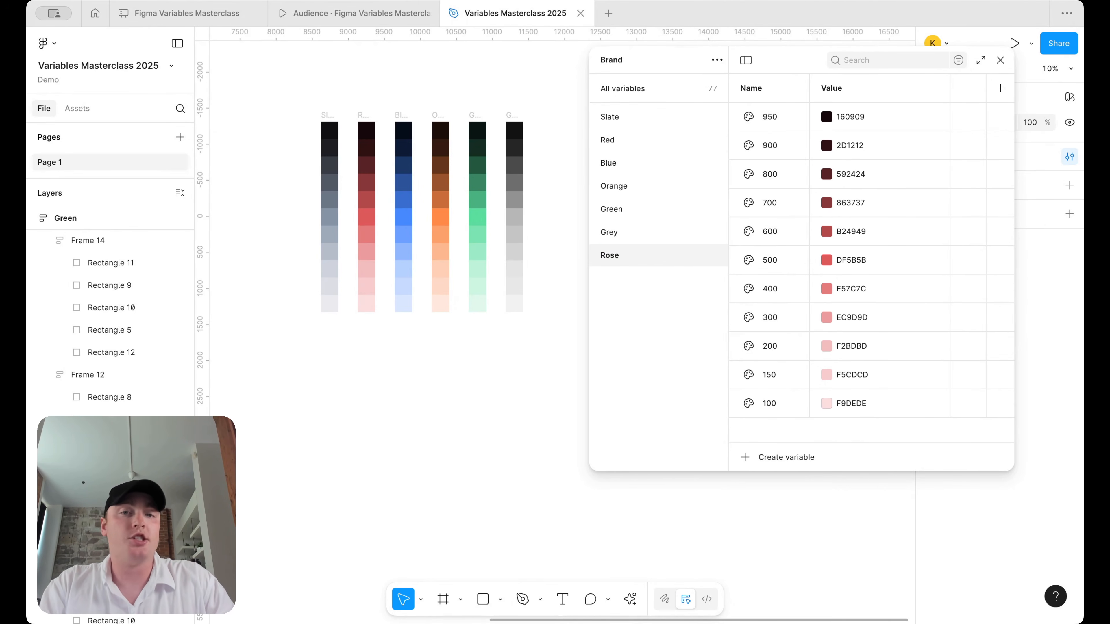
- Delete the Rose group, then duplicate Grey and rename the copy 'Secondary/Scale'
{"action": "right_click", "coordinate": [644, 255]}
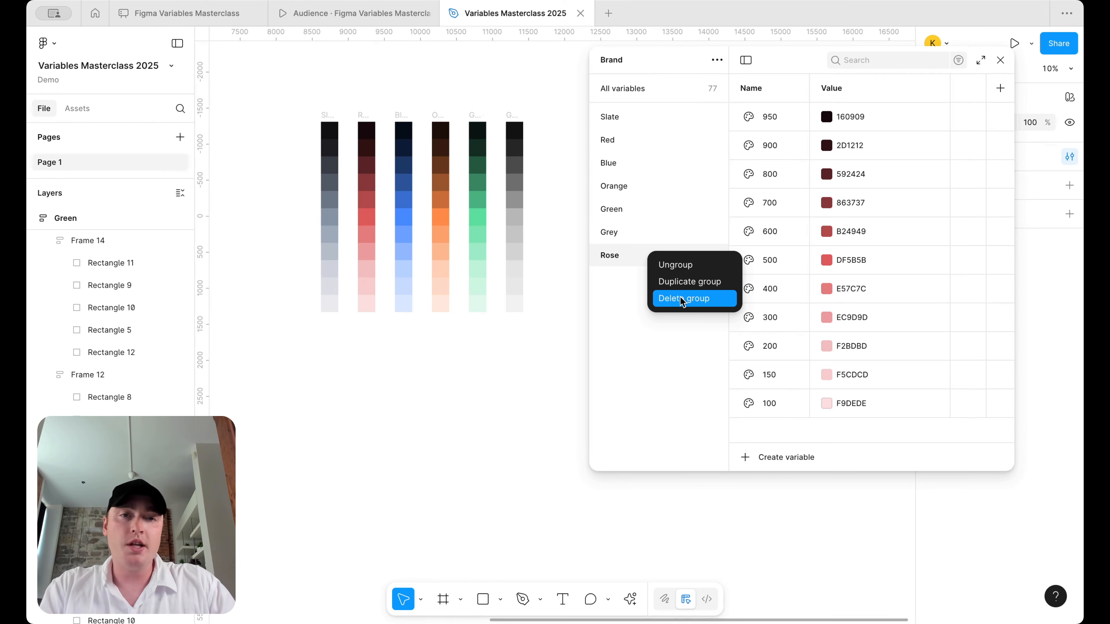
{"action": "left_click", "coordinate": [680, 301]}
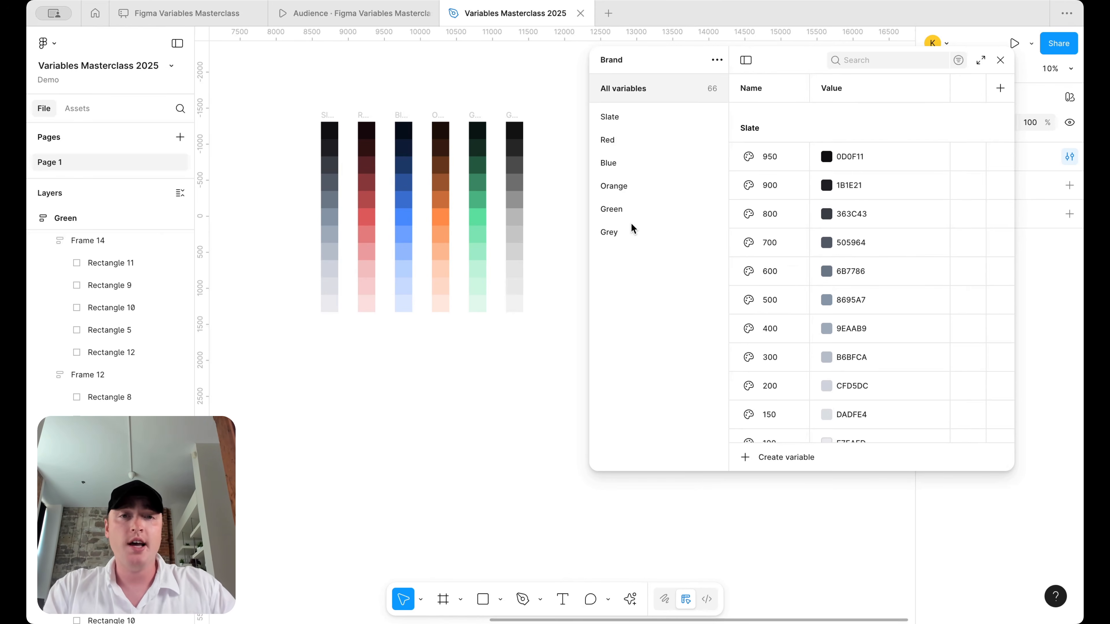
{"action": "right_click", "coordinate": [623, 228]}
{"action": "left_click", "coordinate": [656, 254]}
{"action": "double_click", "coordinate": [619, 254]}
{"action": "type", "text": "Secondary/Scale"}
{"action": "key", "text": "Return"}
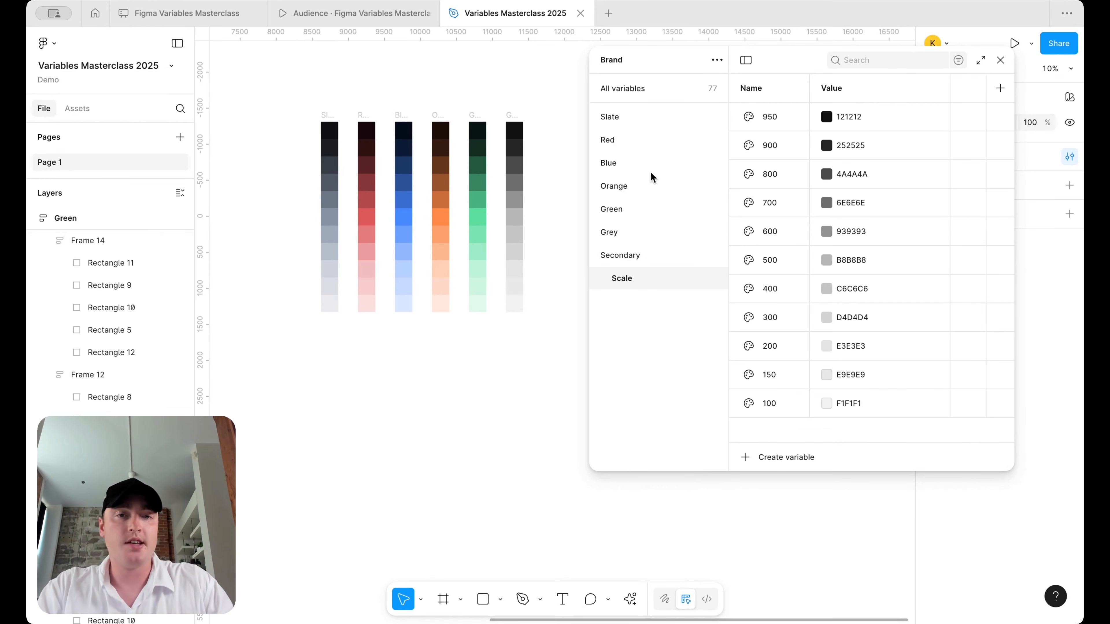
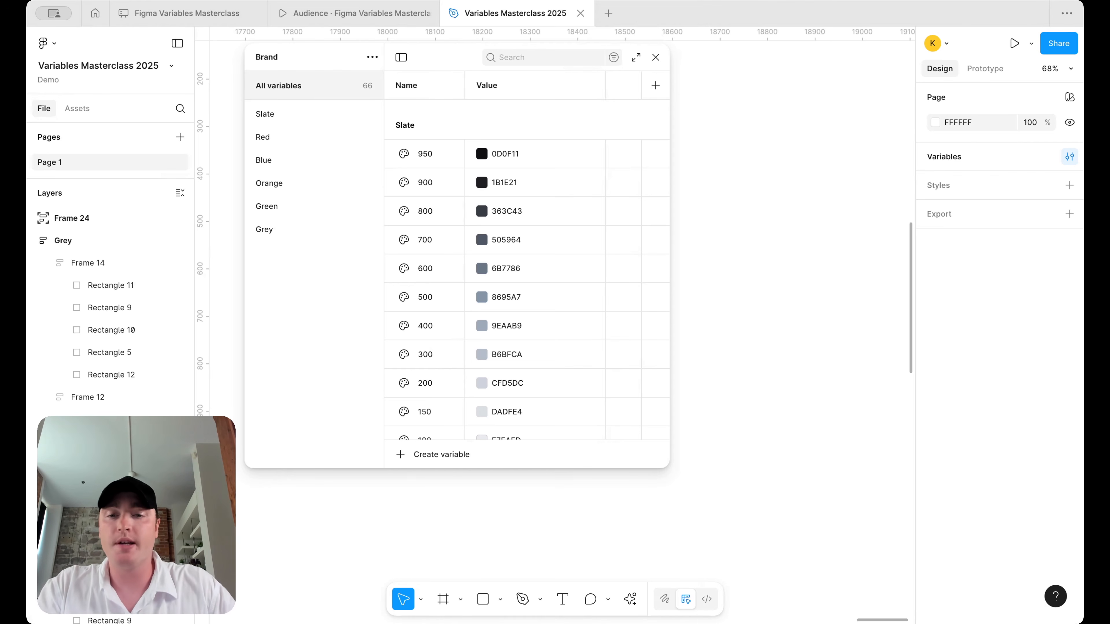
- Create a string variable named Inter with the value Inter
{"action": "left_click", "coordinate": [431, 455]}
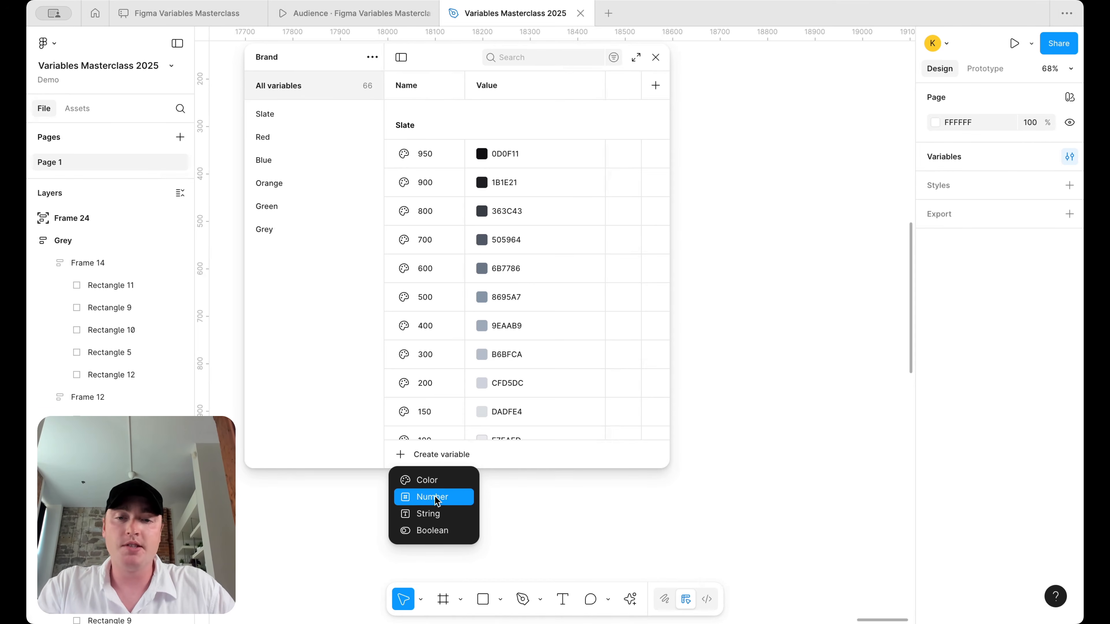
{"action": "left_click", "coordinate": [428, 514]}
{"action": "type", "text": "Inter"}
{"action": "key", "text": "Return"}
{"action": "left_click", "coordinate": [525, 108]}
{"action": "key", "text": "shift+Right"}
{"action": "key", "text": "shift+Right"}
{"action": "key", "text": "shift+Right"}
{"action": "key", "text": "shift+Right"}
{"action": "key", "text": "shift+Right"}
{"action": "key", "text": "shift+Right"}
{"action": "key", "text": "shift+Right"}
{"action": "key", "text": "shift+Right"}
{"action": "key", "text": "shift+Right"}
{"action": "key", "text": "shift+Right"}
{"action": "key", "text": "shift+Right"}
{"action": "key", "text": "shift+Right"}
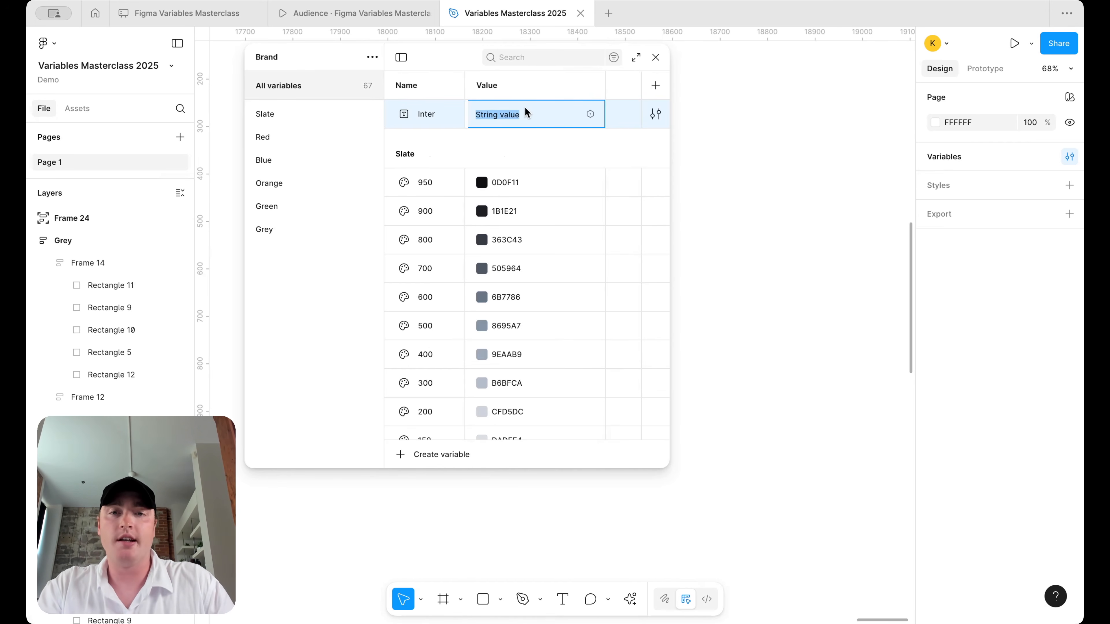
{"action": "type", "text": "Inter"}
{"action": "key", "text": "Return"}
- Draw a fixed-size text box on the canvas reading 'Inter'
{"action": "left_click", "coordinate": [563, 599]}
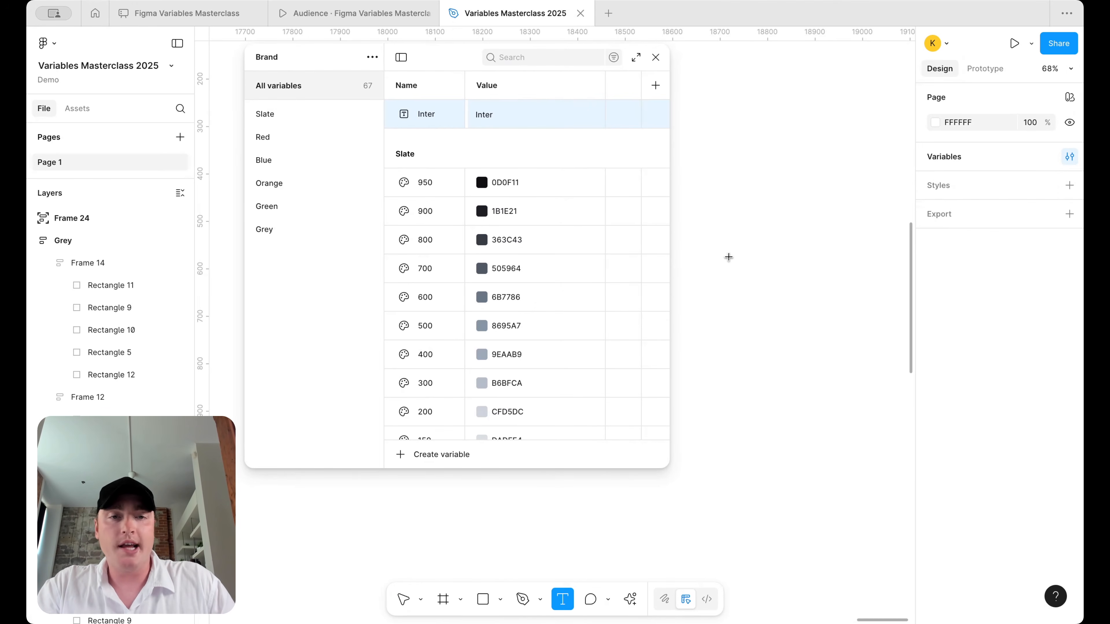
{"action": "left_click_drag", "start_coordinate": [703, 256], "coordinate": [778, 292]}
{"action": "type", "text": "Inter"}
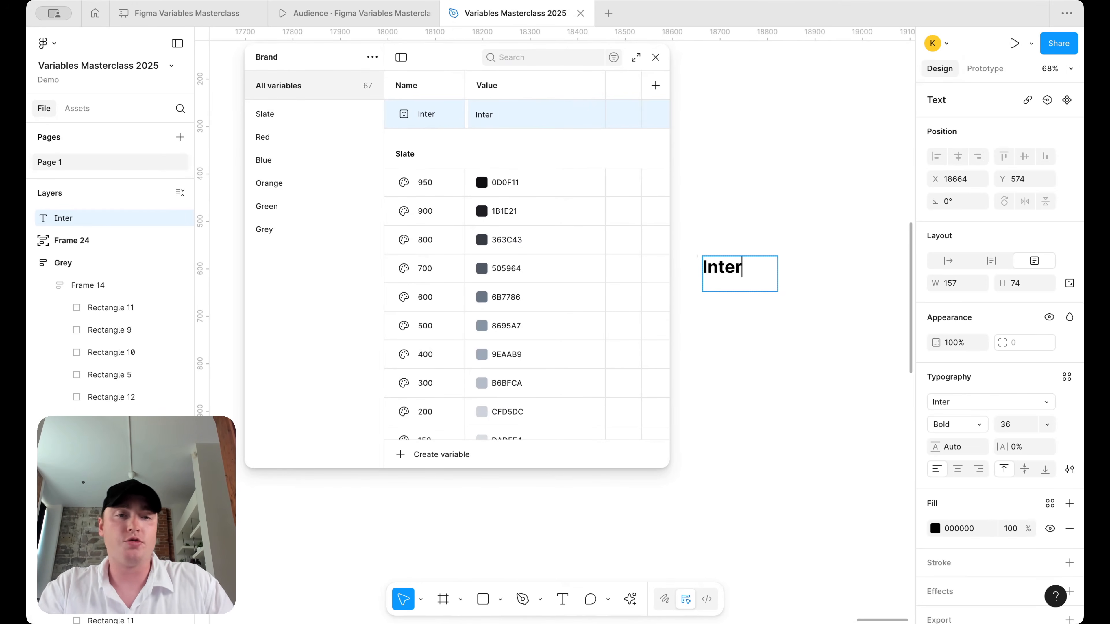
{"action": "scroll", "coordinate": [792, 265], "scroll_direction": "up", "scroll_amount": 1}
{"action": "scroll", "coordinate": [792, 265], "scroll_direction": "left", "scroll_amount": 1}
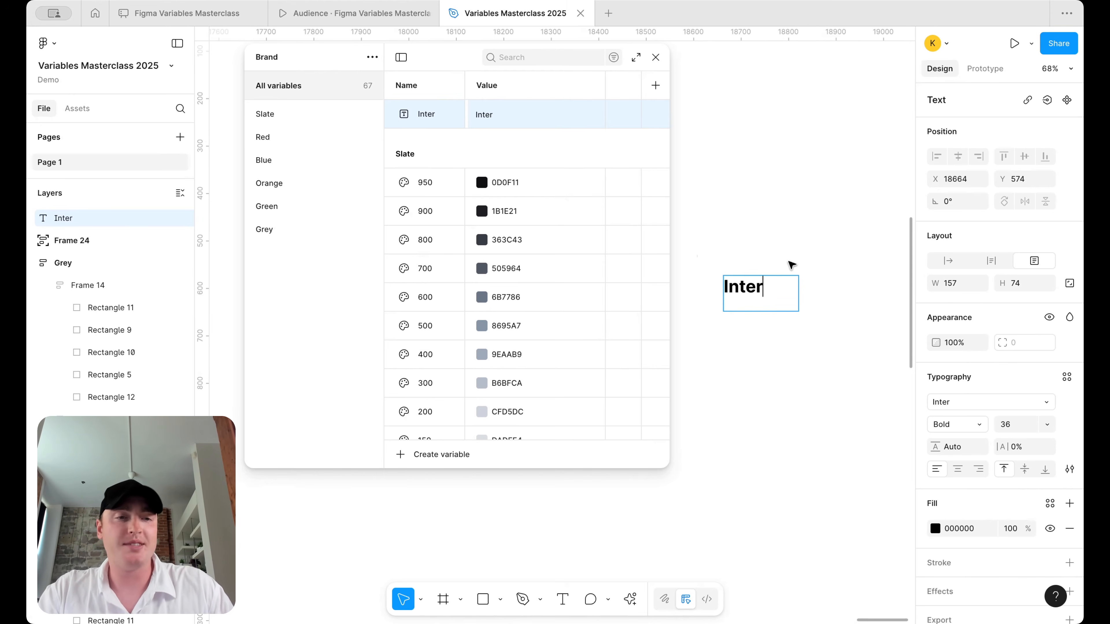
- Bind the text's font family to the Inter variable
{"action": "key", "text": "ctrl+a"}
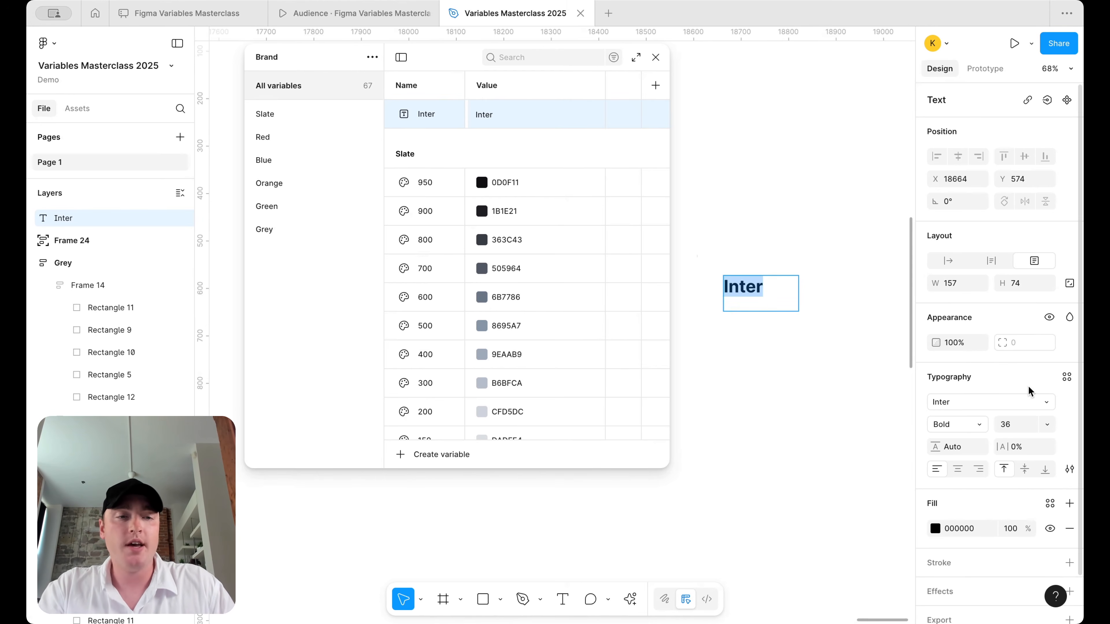
{"action": "left_click", "coordinate": [1048, 404]}
{"action": "left_click", "coordinate": [885, 271]}
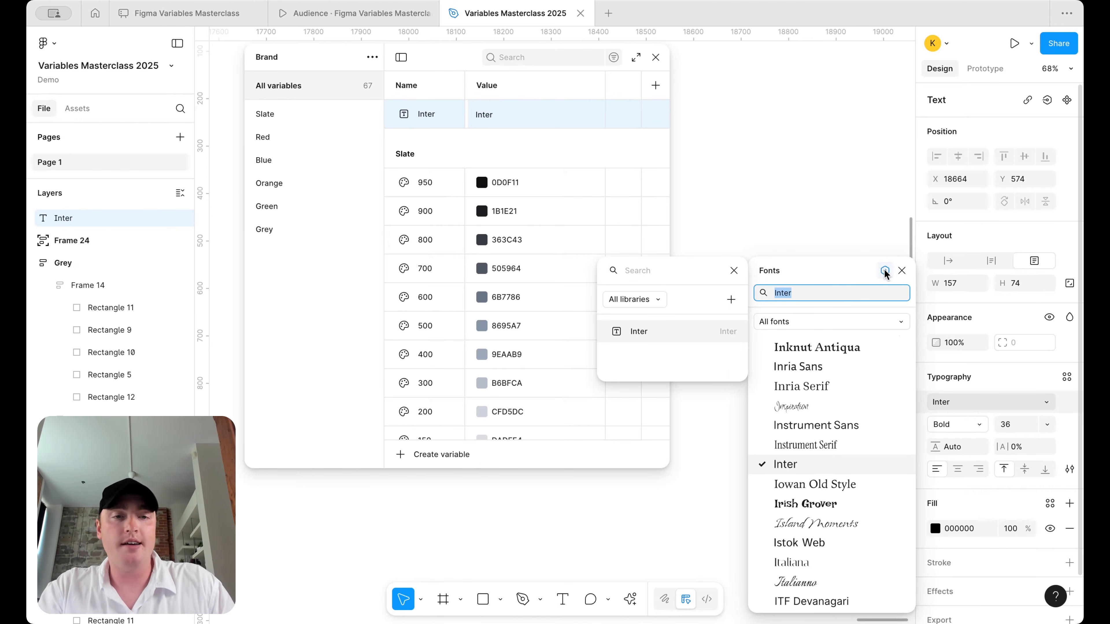
{"action": "left_click", "coordinate": [706, 330]}
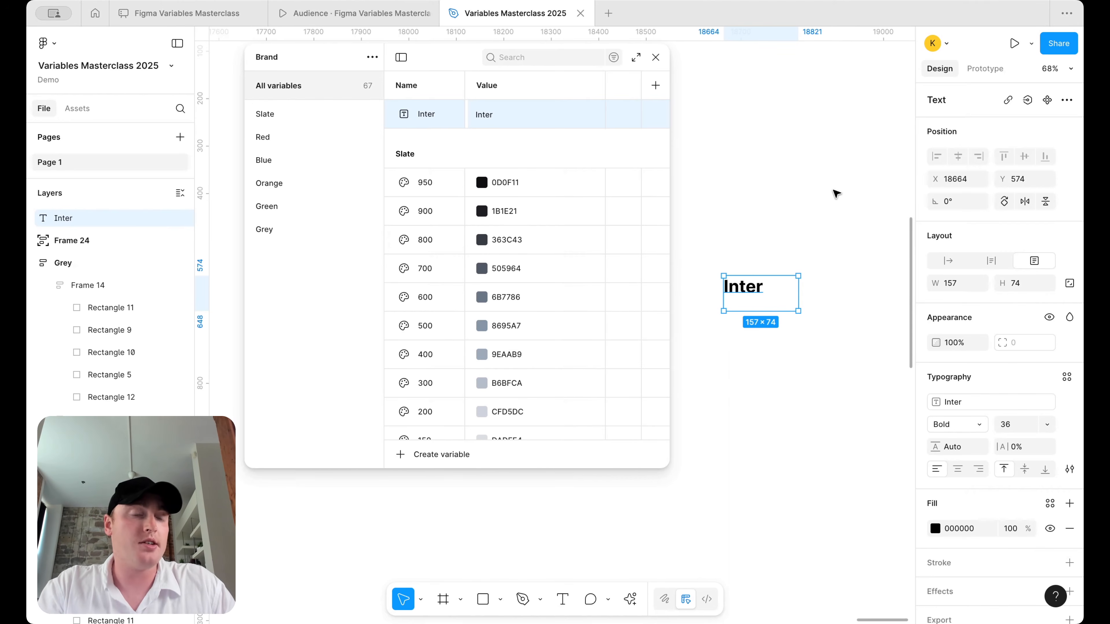
{"action": "left_click", "coordinate": [835, 230]}
{"action": "left_click", "coordinate": [743, 280]}
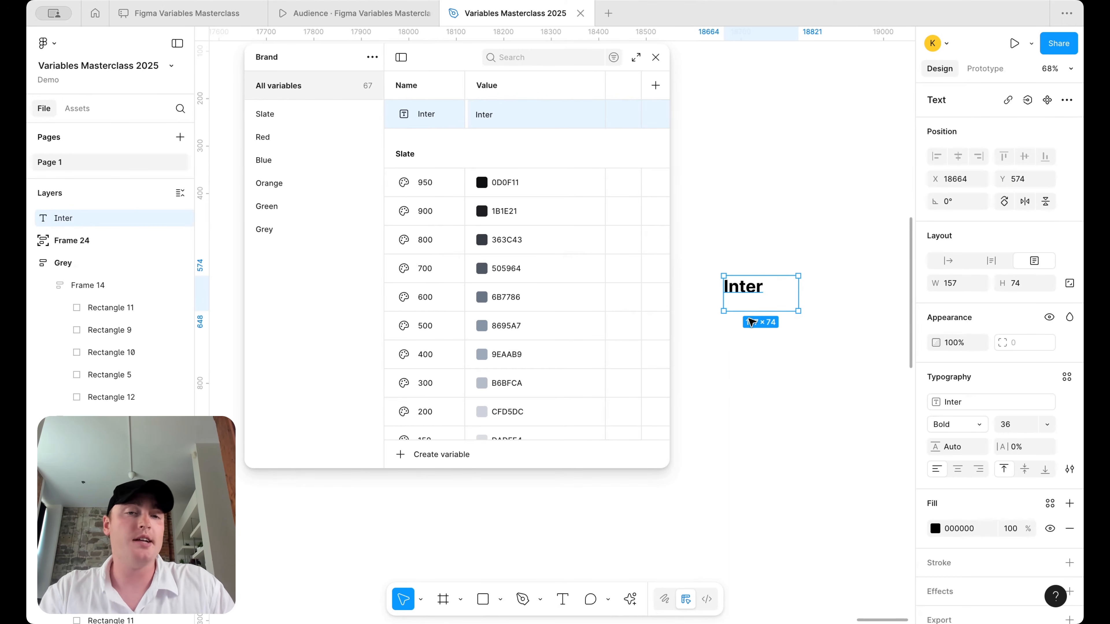
- Test changing the Inter variable to Roboto, then undo back to Inter
{"action": "double_click", "coordinate": [484, 114]}
{"action": "type", "text": "Roboto"}
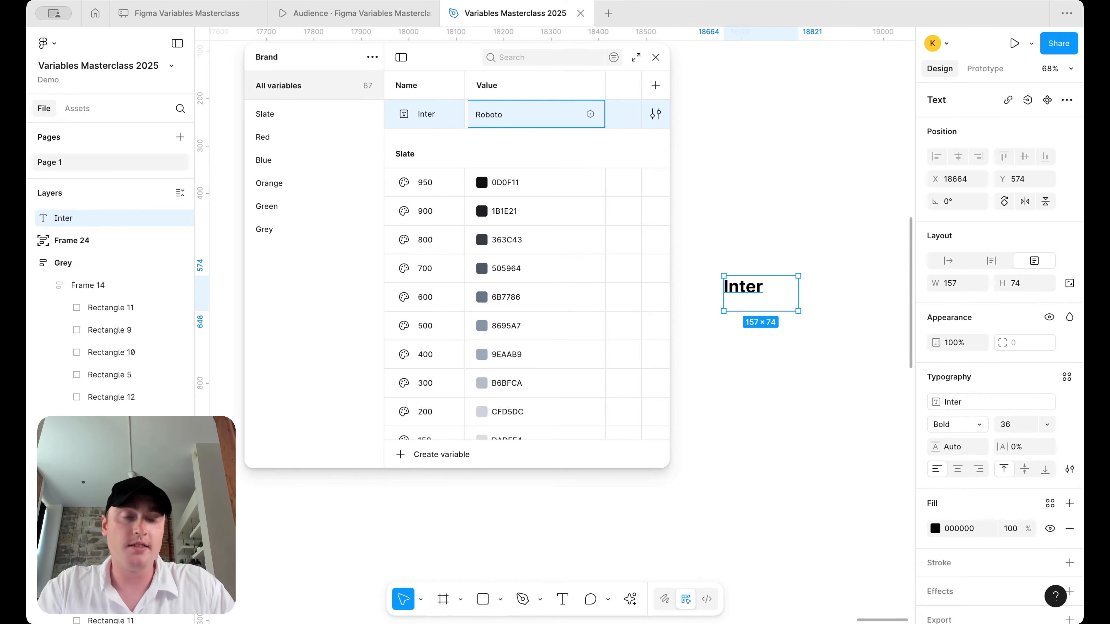
{"action": "key", "text": "Return"}
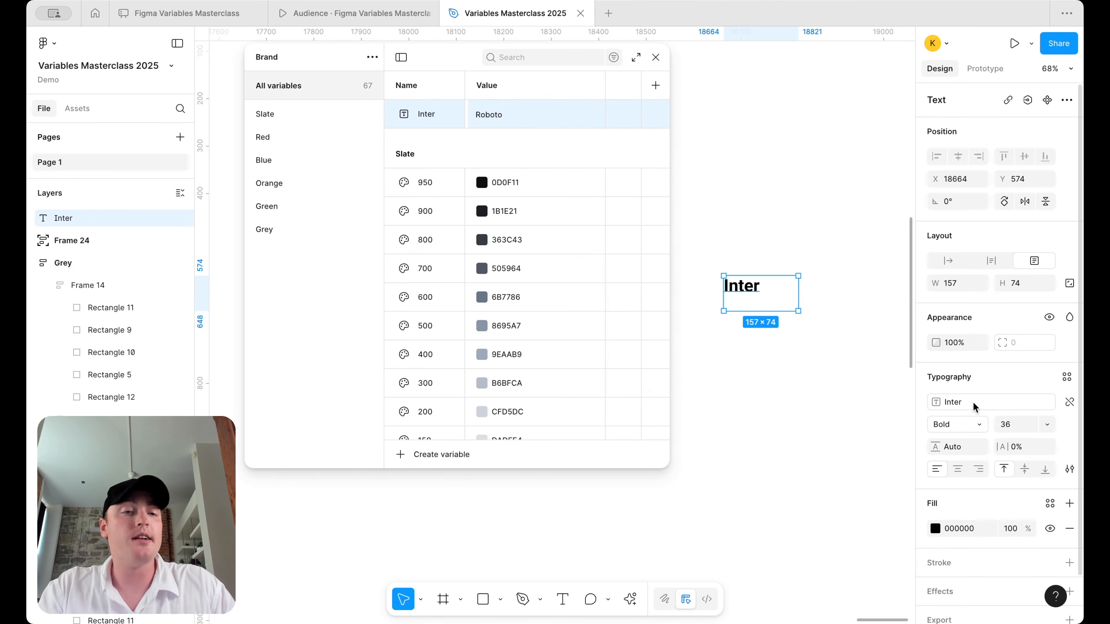
{"action": "left_click", "coordinate": [1069, 403]}
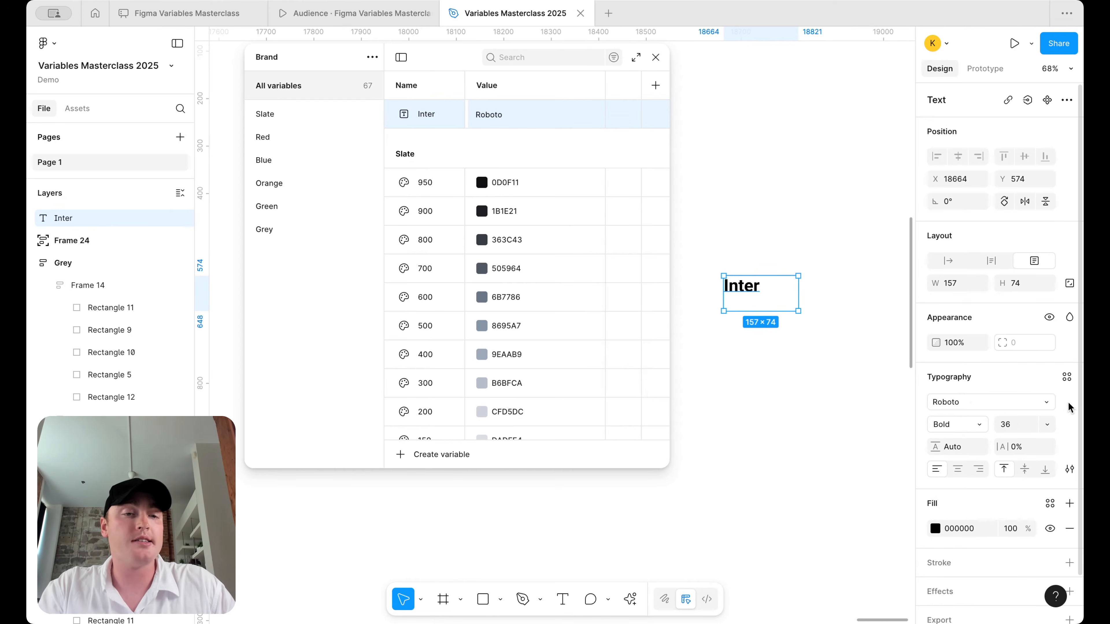
{"action": "key", "text": "super+z"}
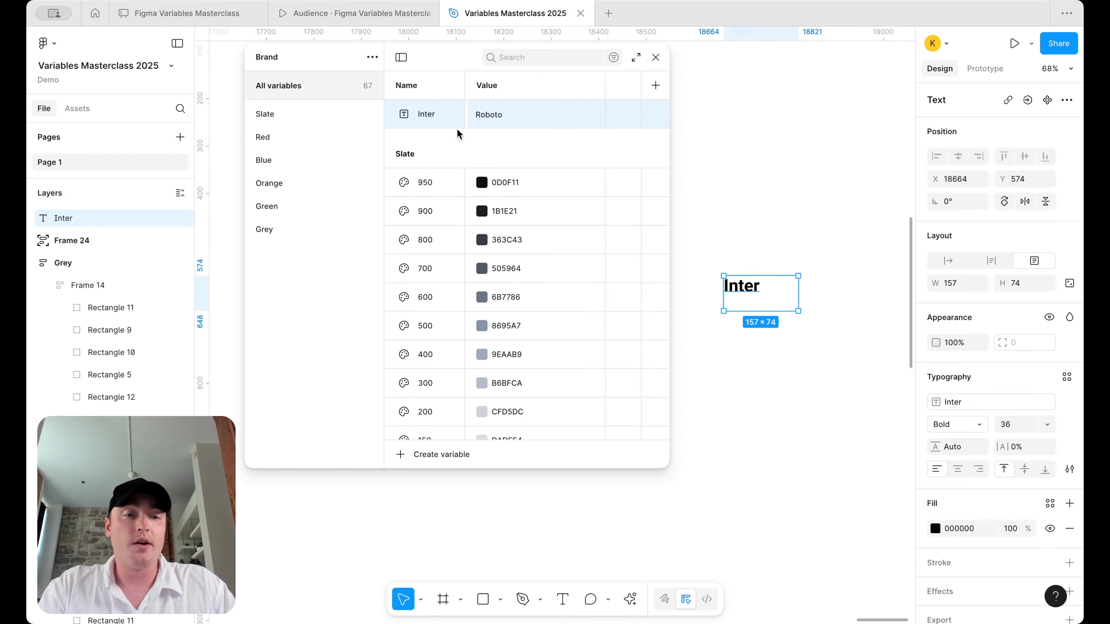
{"action": "key", "text": "super+z"}
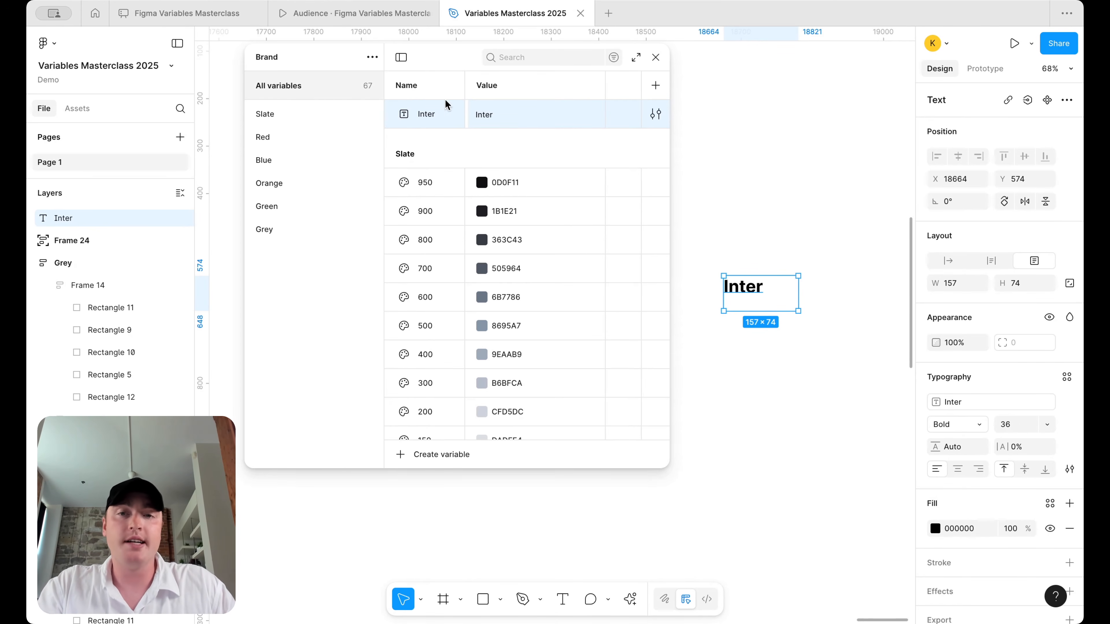
- Put the Inter variable into a new group named 'Font Style'
{"action": "right_click", "coordinate": [435, 120]}
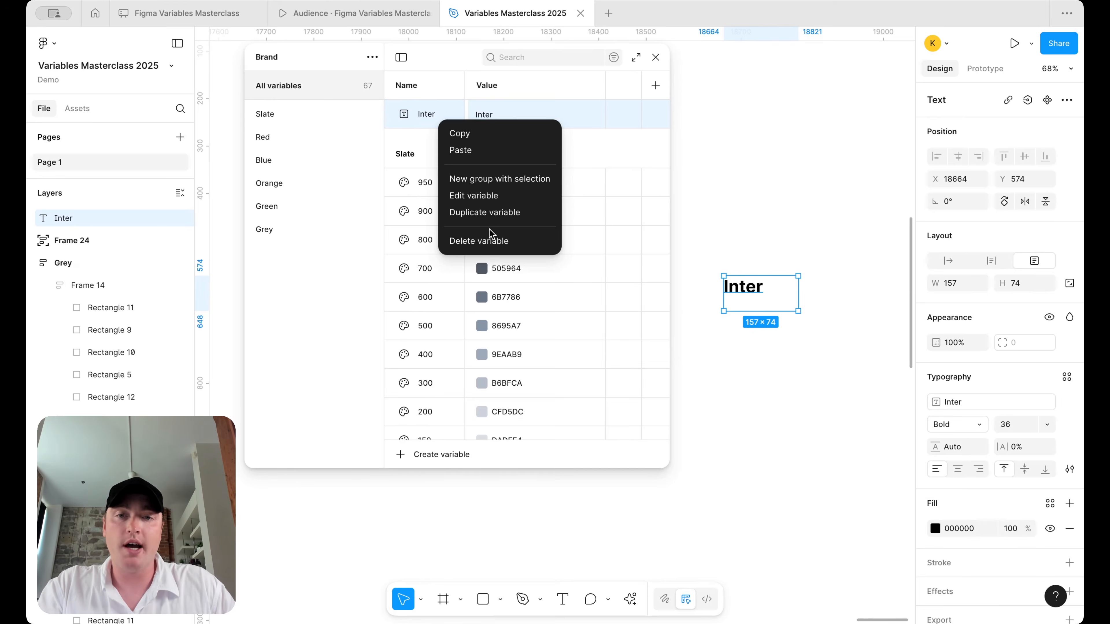
{"action": "left_click", "coordinate": [503, 180]}
{"action": "double_click", "coordinate": [294, 254]}
{"action": "type", "text": "Font Style"}
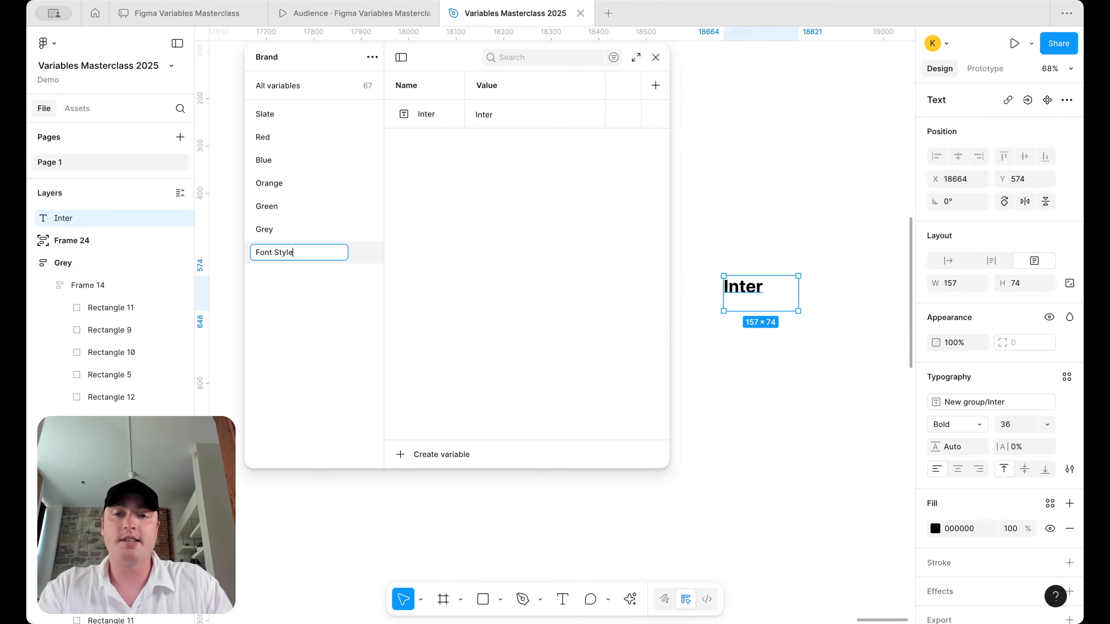
{"action": "key", "text": "Return"}
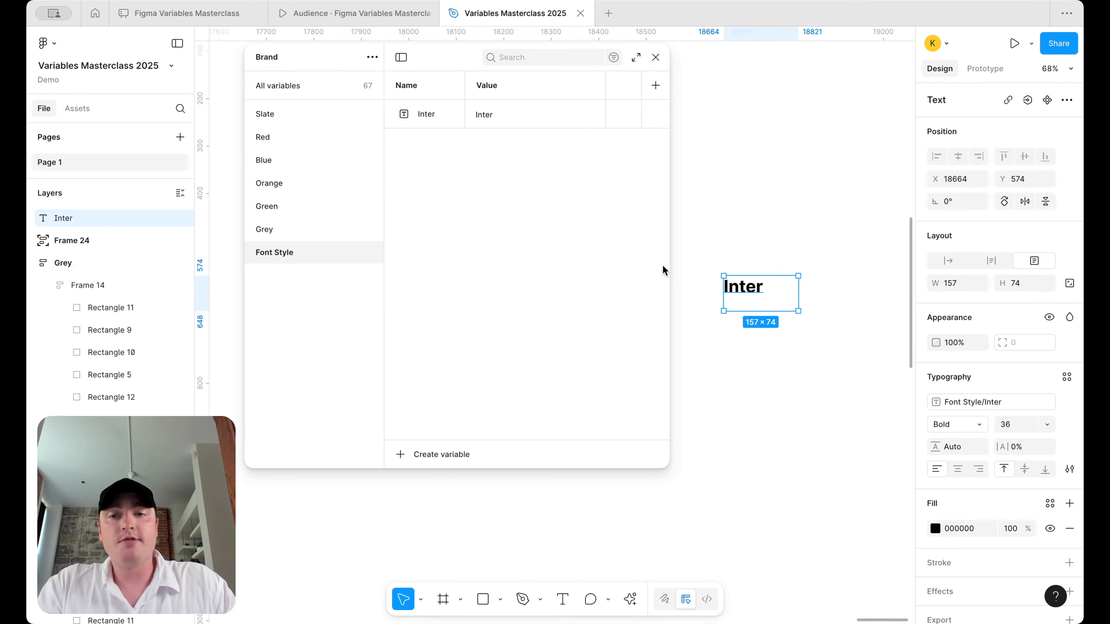
- Duplicate the Font Style group and rename the copy 'Font Weight'
{"action": "right_click", "coordinate": [327, 254]}
{"action": "left_click", "coordinate": [356, 282]}
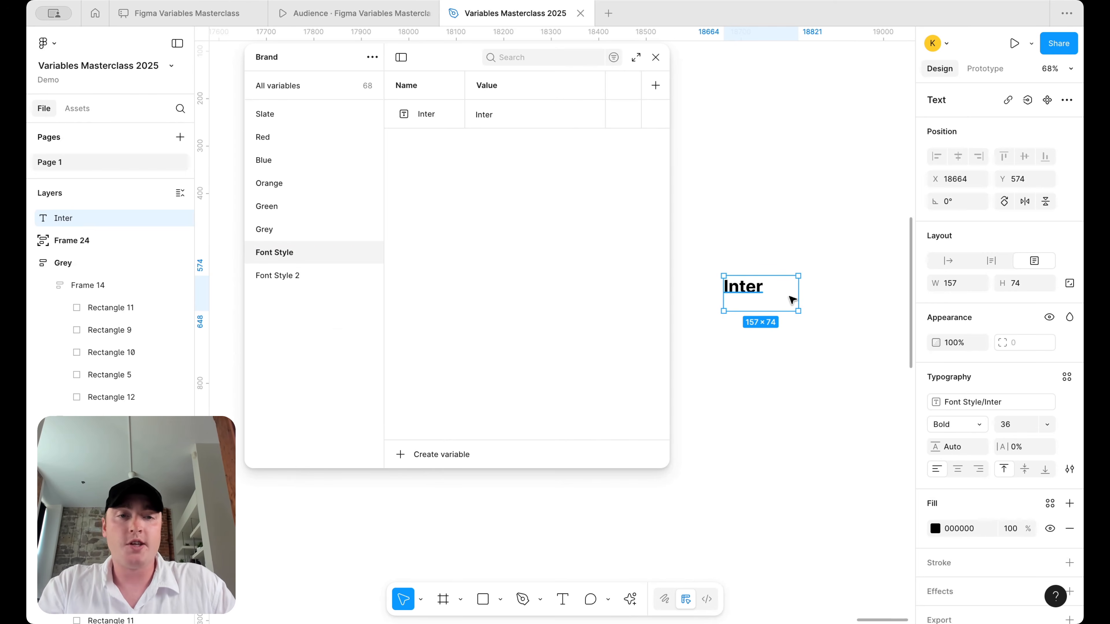
{"action": "double_click", "coordinate": [275, 276]}
{"action": "key", "text": "Right"}
{"action": "key", "text": "BackSpace"}
{"action": "key", "text": "BackSpace"}
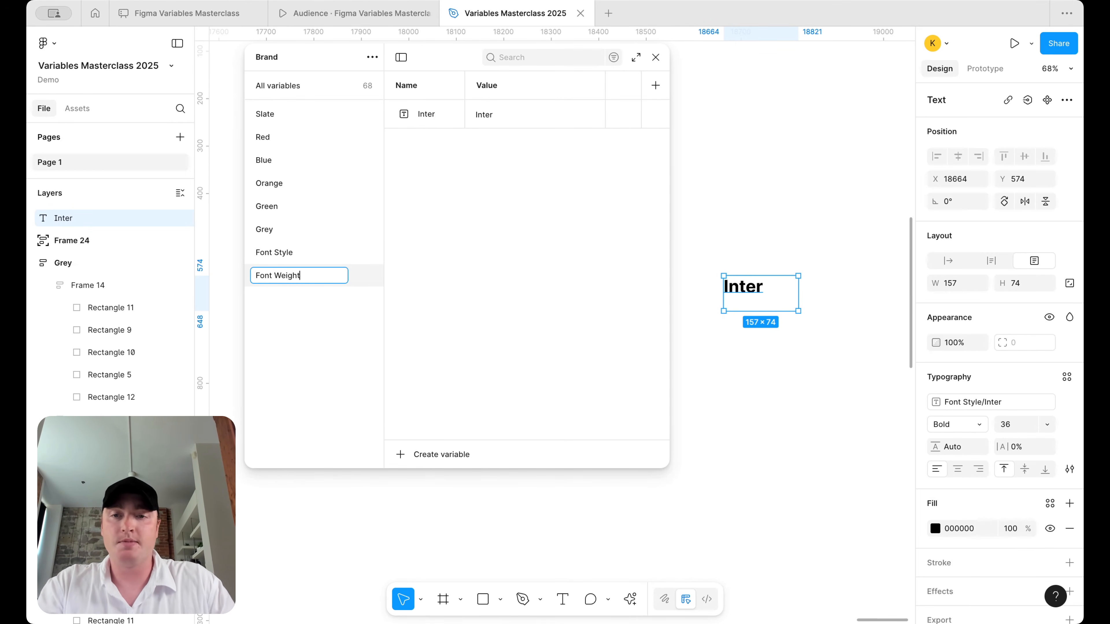
{"action": "type", "text": "Weight"}
{"action": "key", "text": "Return"}
{"action": "left_click", "coordinate": [979, 430]}
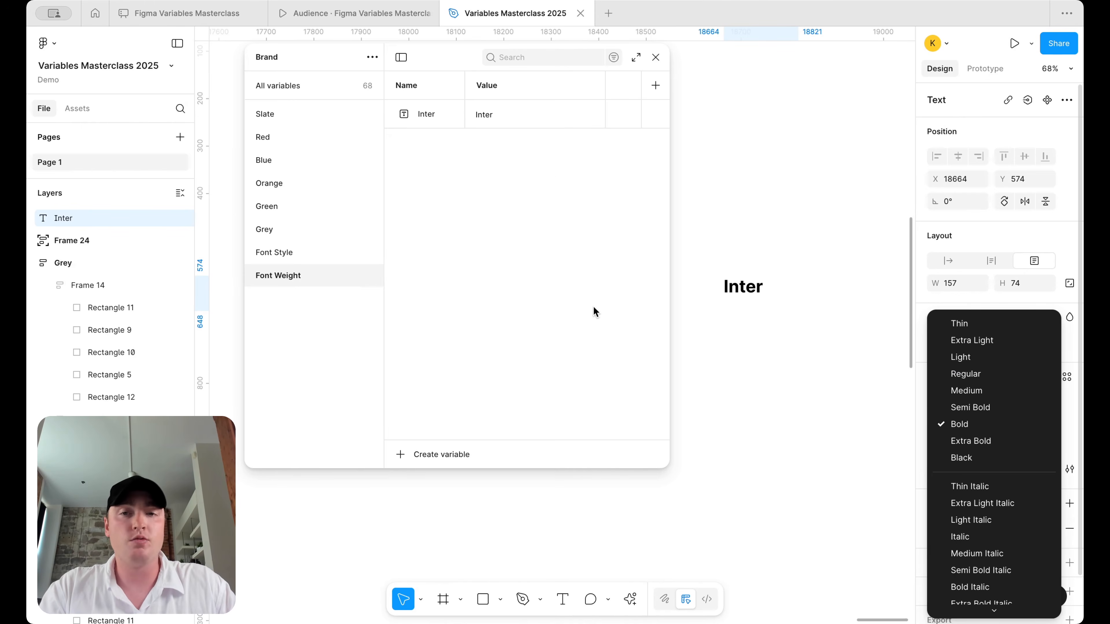
- Rename the Font Weight variable to Thin with the value Thin
{"action": "left_click", "coordinate": [542, 158]}
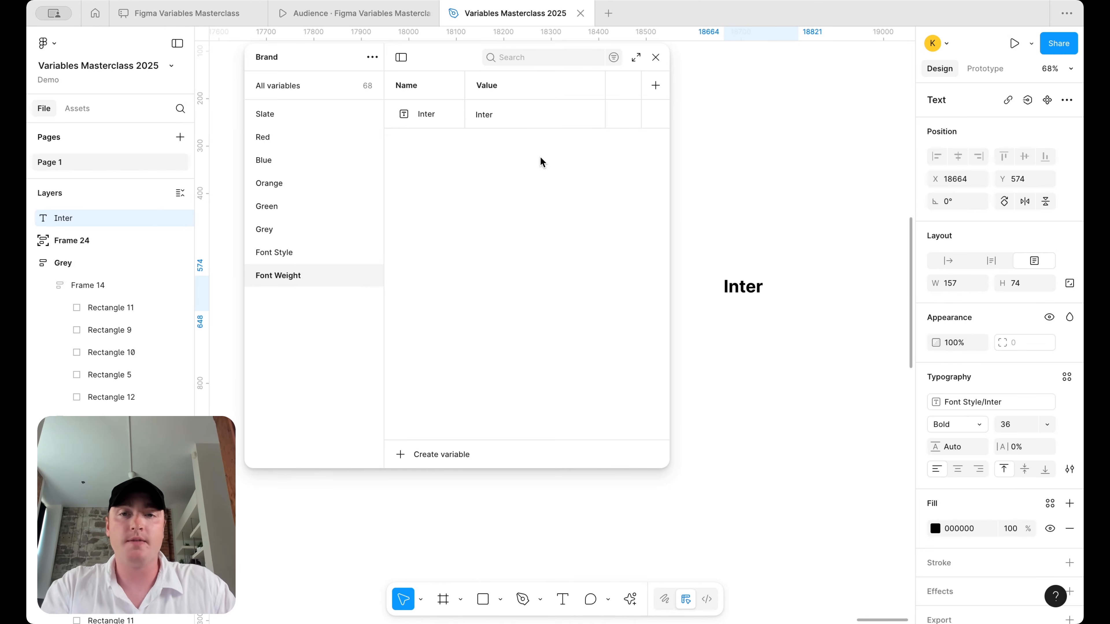
{"action": "left_click", "coordinate": [981, 431]}
{"action": "double_click", "coordinate": [427, 114]}
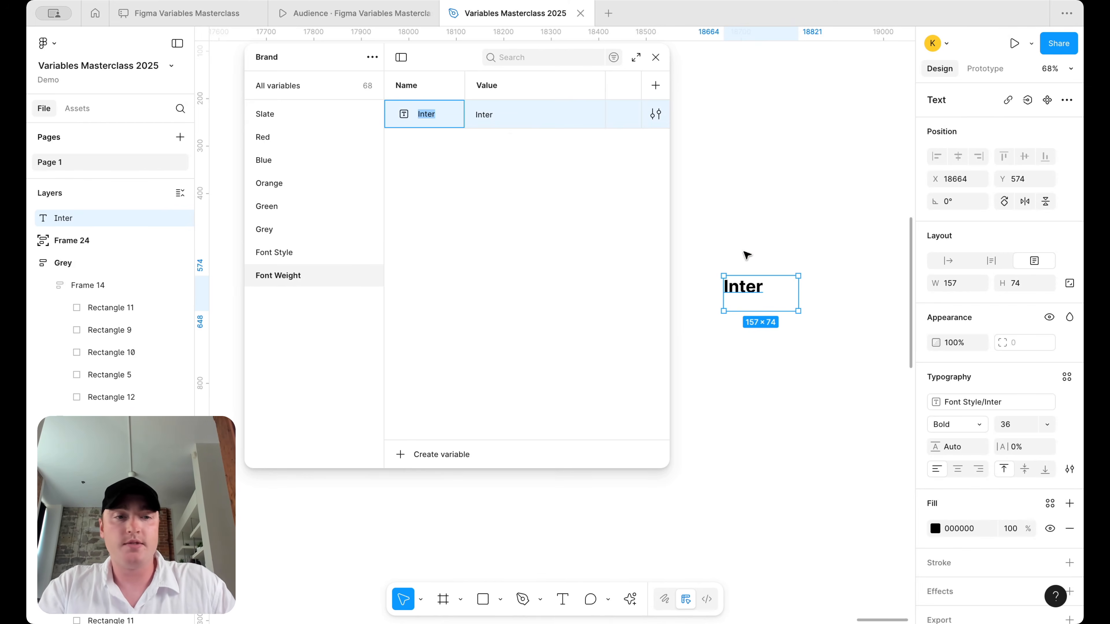
{"action": "left_click", "coordinate": [982, 430]}
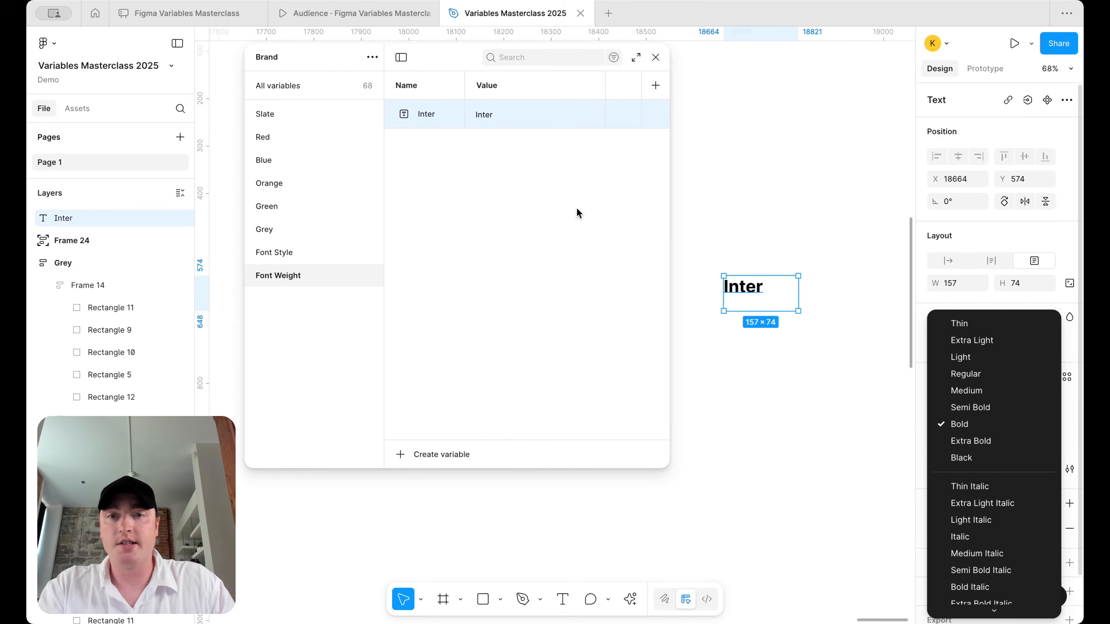
{"action": "left_click", "coordinate": [431, 111]}
{"action": "double_click", "coordinate": [429, 109]}
{"action": "type", "text": "Thin"}
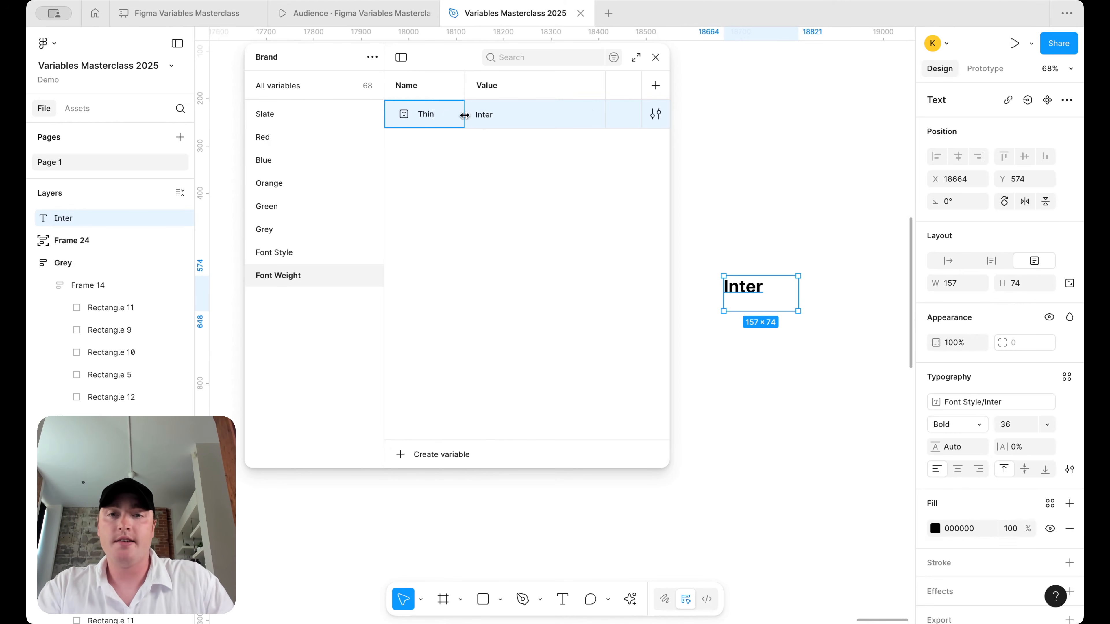
{"action": "double_click", "coordinate": [483, 115]}
{"action": "type", "text": "Thin"}
{"action": "key", "text": "Return"}
- Add an Extra Light variable with the value ExtraLight
{"action": "key", "text": "shift+Return"}
{"action": "type", "text": "E"}
{"action": "type", "text": "xtra Light"}
{"action": "double_click", "coordinate": [508, 141]}
{"action": "left_click", "coordinate": [511, 144]}
{"action": "type", "text": "ExtraLight"}
{"action": "double_click", "coordinate": [511, 145]}
{"action": "type", "text": "Extra Light"}
{"action": "key", "text": "Return"}
- Add a Light variable with the value Light
{"action": "key", "text": "shift+Return"}
{"action": "type", "text": "Light"}
{"action": "double_click", "coordinate": [507, 172]}
{"action": "type", "text": "Light"}
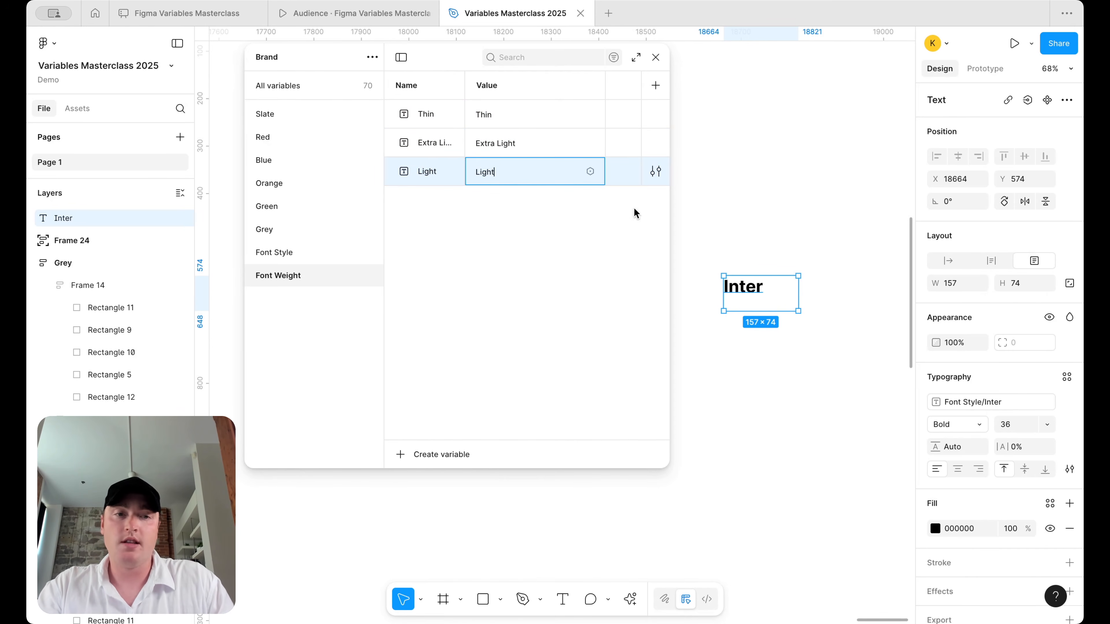
{"action": "left_click", "coordinate": [978, 427]}
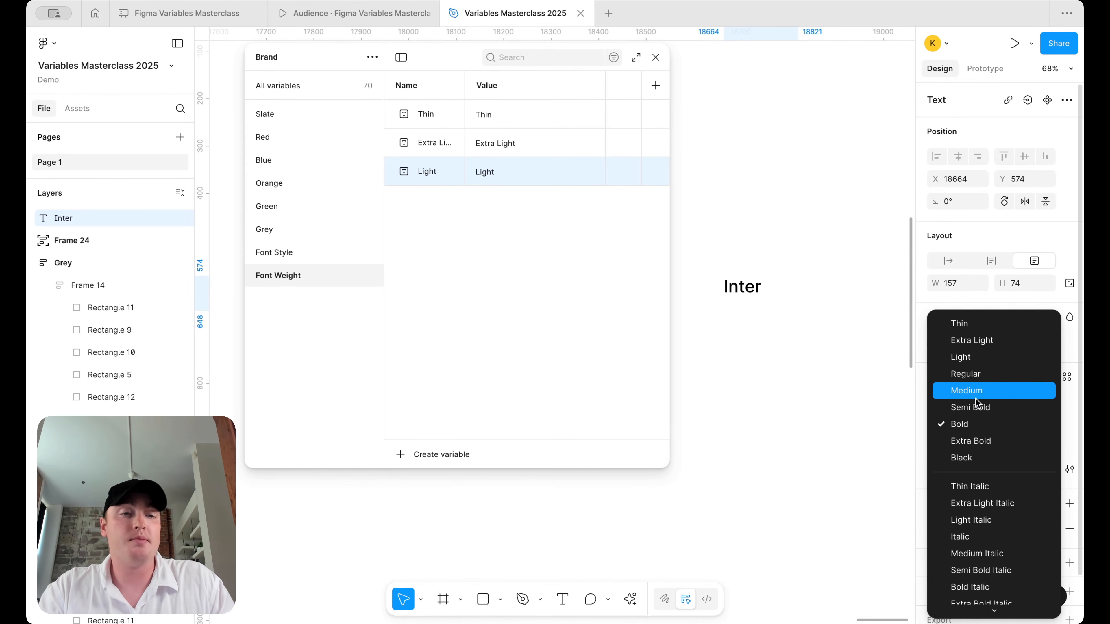
{"action": "left_click", "coordinate": [438, 175]}
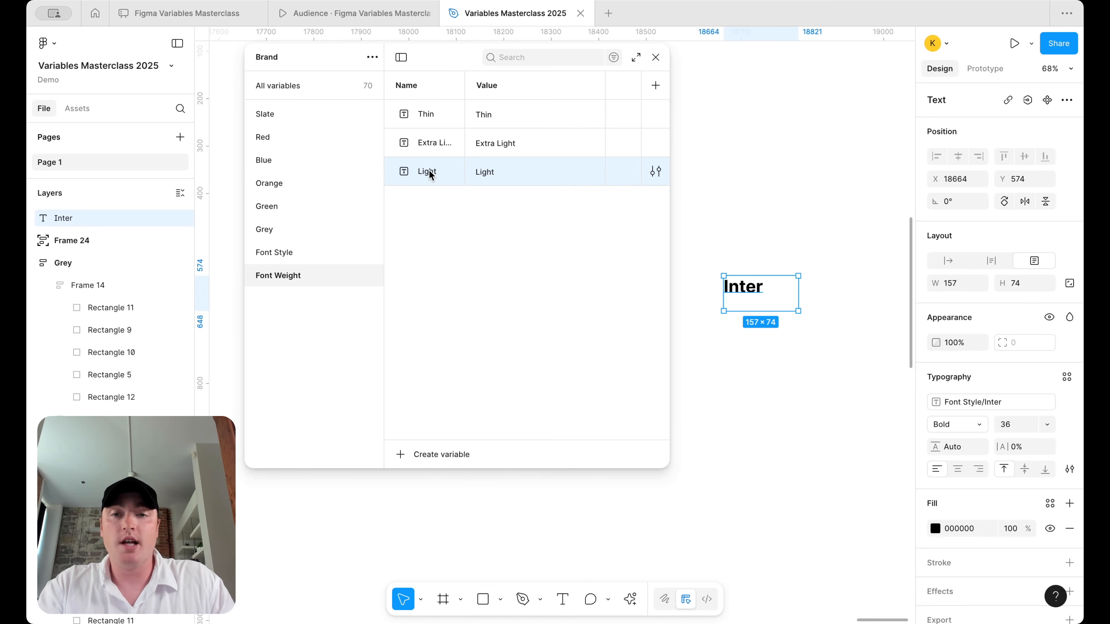
- Add a Regular variable with the value Regular, correcting the typos
{"action": "key", "text": "ctrl+d"}
{"action": "type", "text": "Regugla"}
{"action": "key", "text": "ctrl+a"}
{"action": "type", "text": "Reg"}
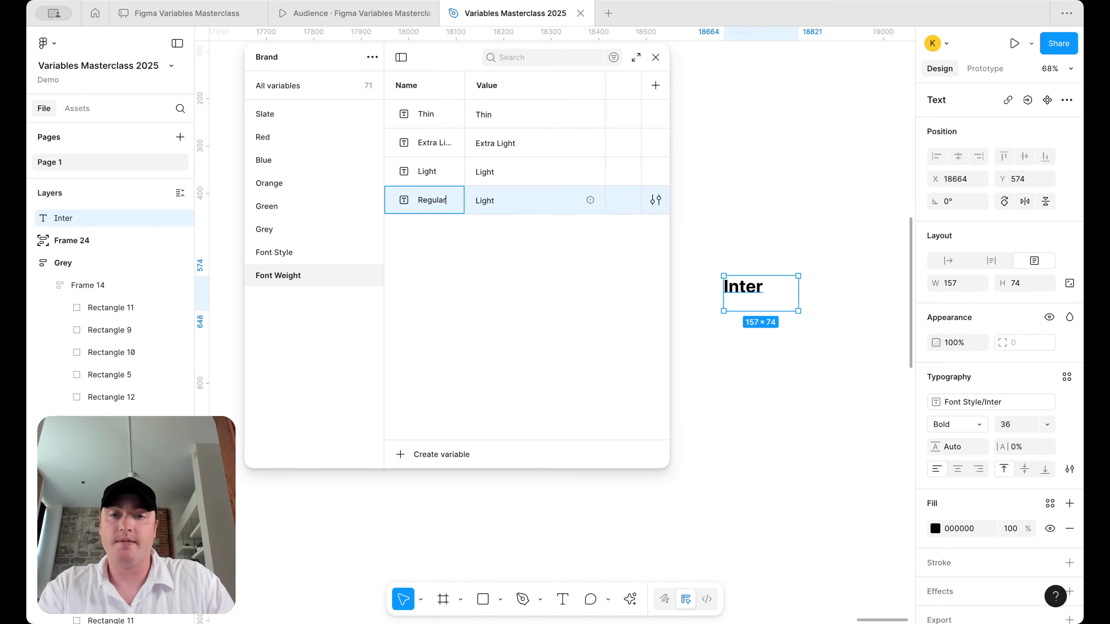
{"action": "double_click", "coordinate": [495, 205]}
{"action": "type", "text": "Regulart"}
{"action": "key", "text": "Return"}
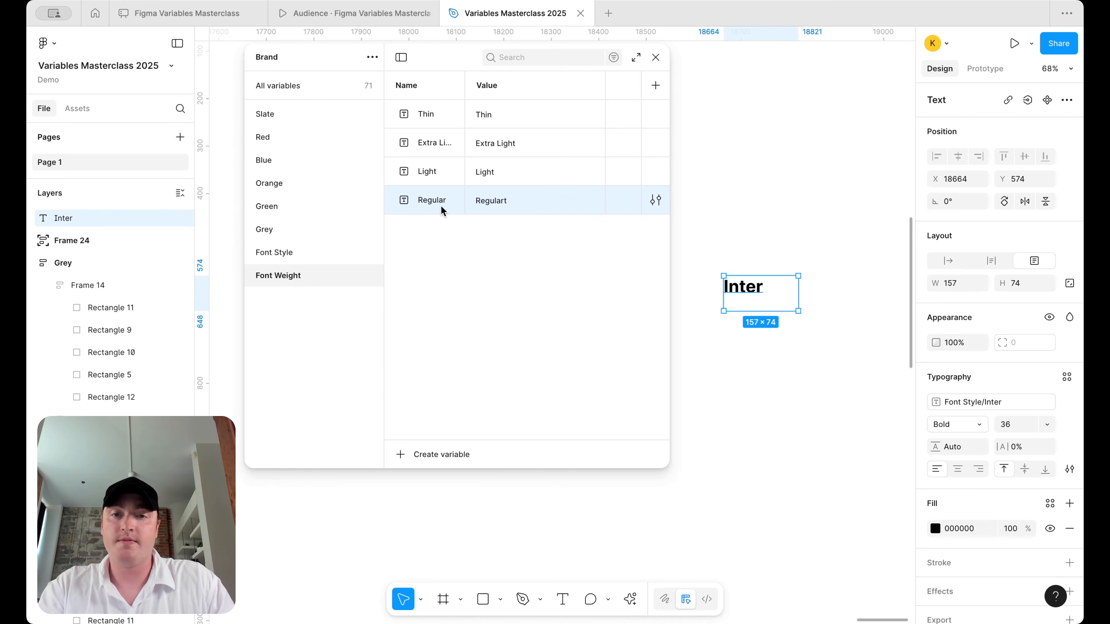
{"action": "left_click", "coordinate": [532, 205]}
{"action": "left_click", "coordinate": [516, 204]}
{"action": "key", "text": "BackSpace"}
{"action": "left_click", "coordinate": [446, 244]}
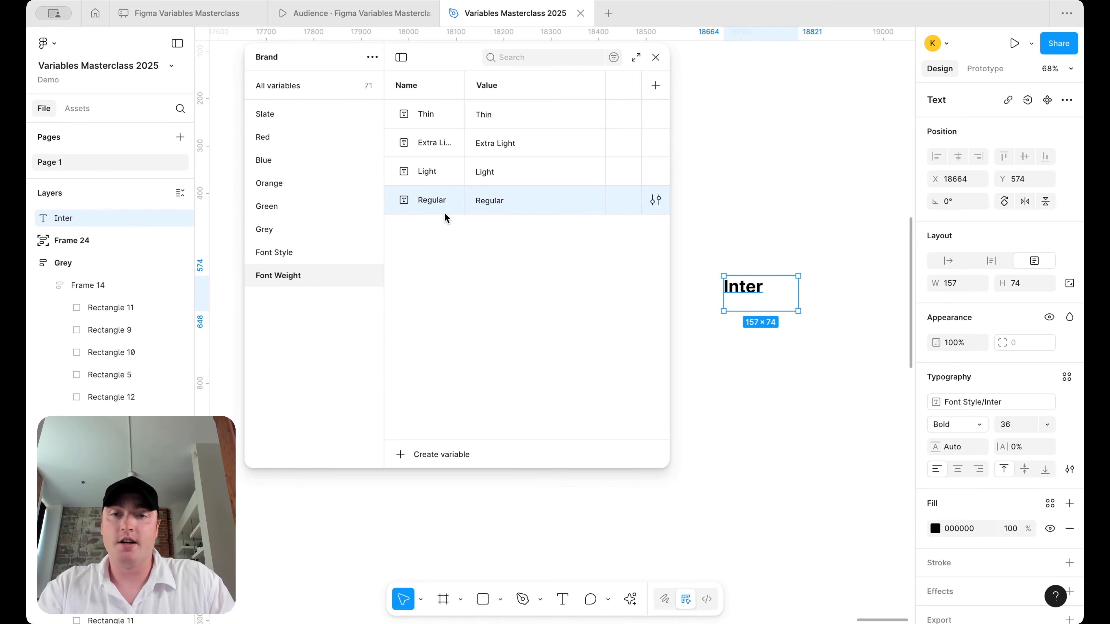
- Duplicate Regular as a Medium variable with the value Medium
{"action": "right_click", "coordinate": [444, 217]}
{"action": "left_click", "coordinate": [493, 302]}
{"action": "key", "text": "ctrl+a"}
{"action": "type", "text": "Medium"}
{"action": "key", "text": "Return"}
{"action": "double_click", "coordinate": [507, 236]}
{"action": "type", "text": "Medium"}
{"action": "key", "text": "Return"}
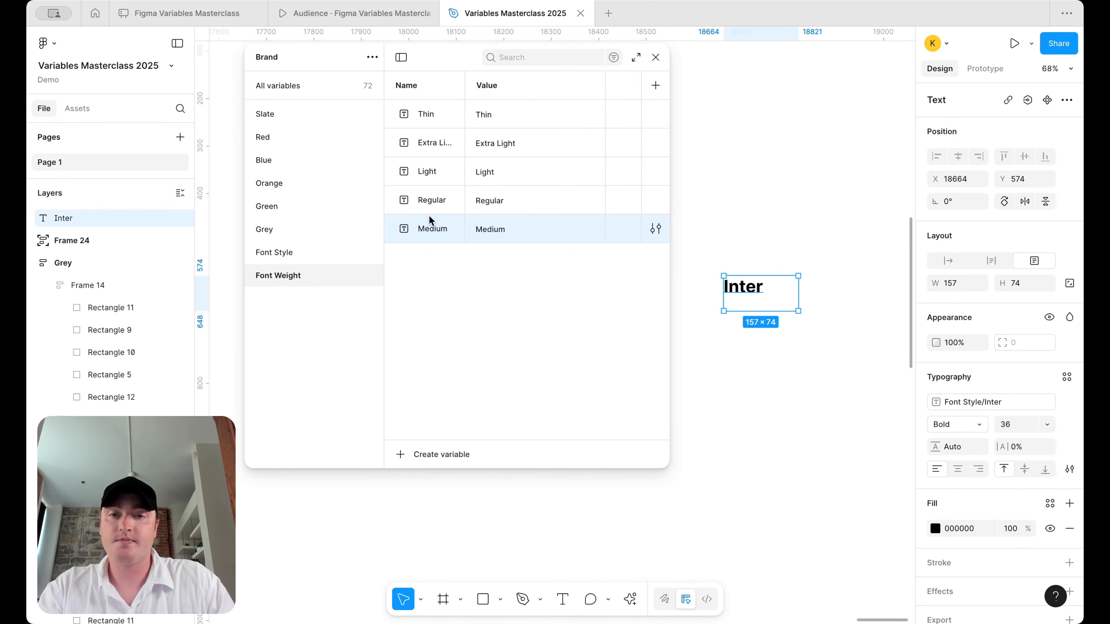
- Duplicate Medium and rename the original to Semi Bold with value Semi Bold
{"action": "right_click", "coordinate": [426, 230]}
{"action": "left_click", "coordinate": [476, 316]}
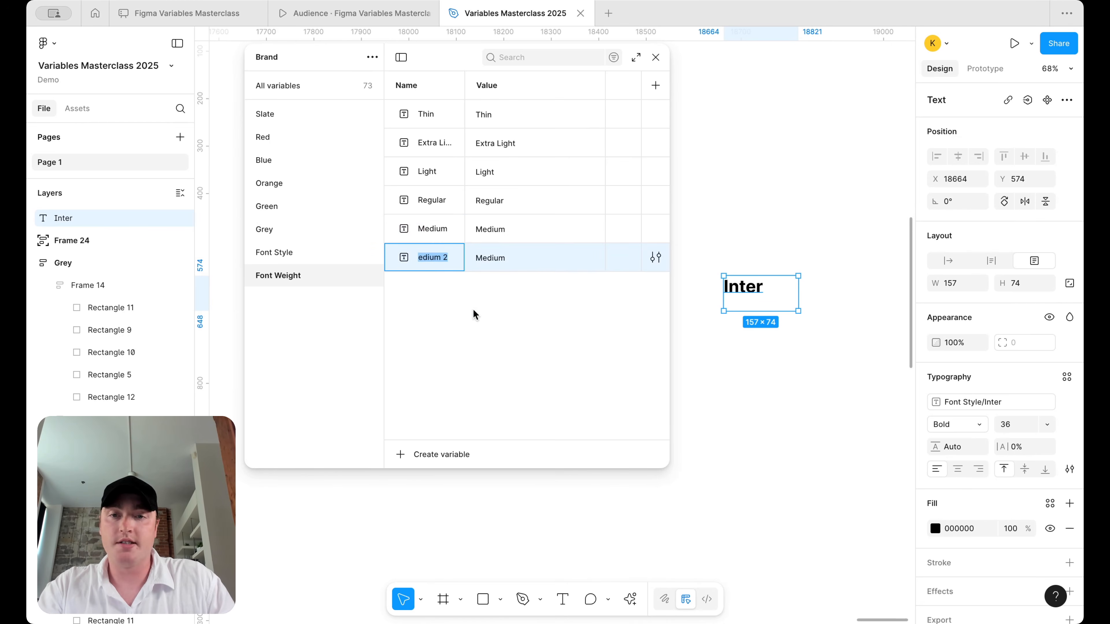
{"action": "double_click", "coordinate": [434, 234]}
{"action": "type", "text": "Semibold"}
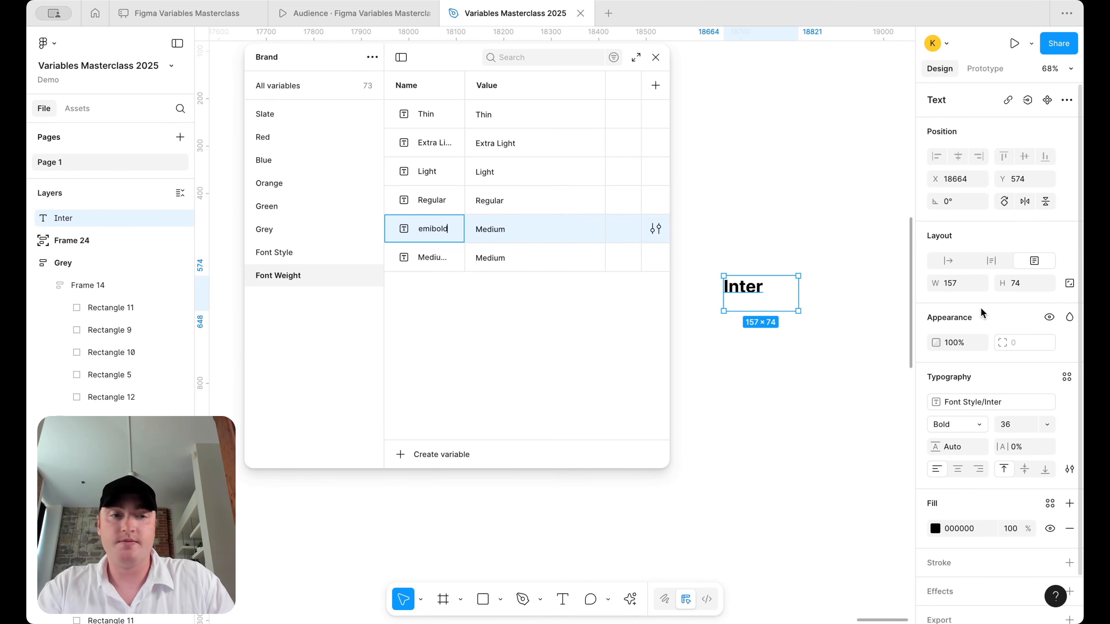
{"action": "left_click", "coordinate": [979, 427]}
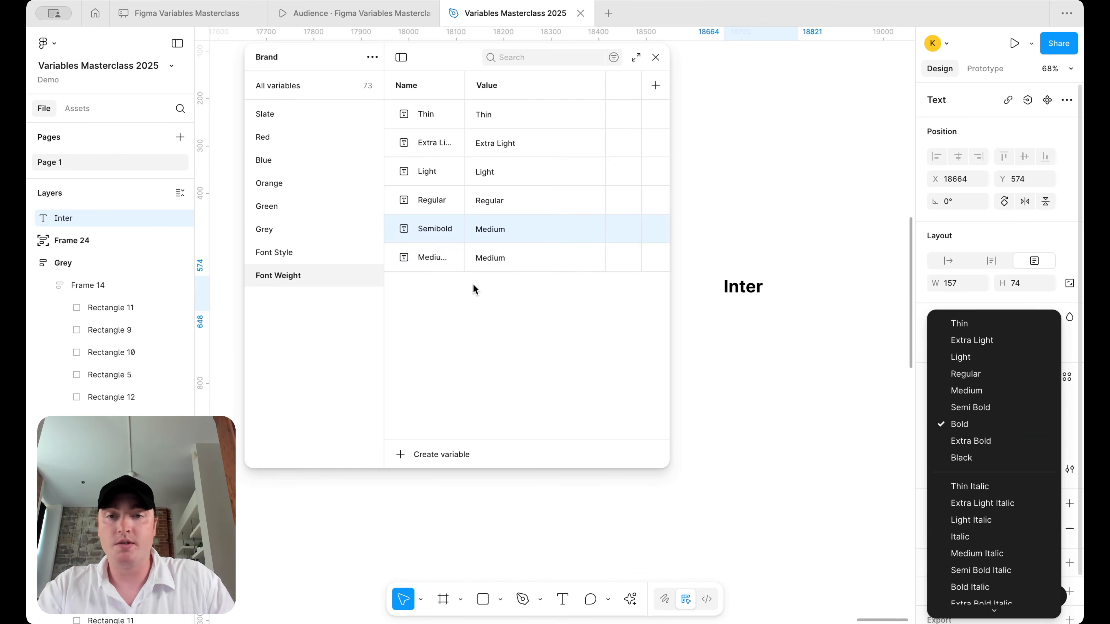
{"action": "left_click", "coordinate": [448, 238]}
{"action": "double_click", "coordinate": [435, 229]}
{"action": "type", "text": "Semi Bold"}
{"action": "double_click", "coordinate": [515, 236]}
{"action": "type", "text": "Semi Bold"}
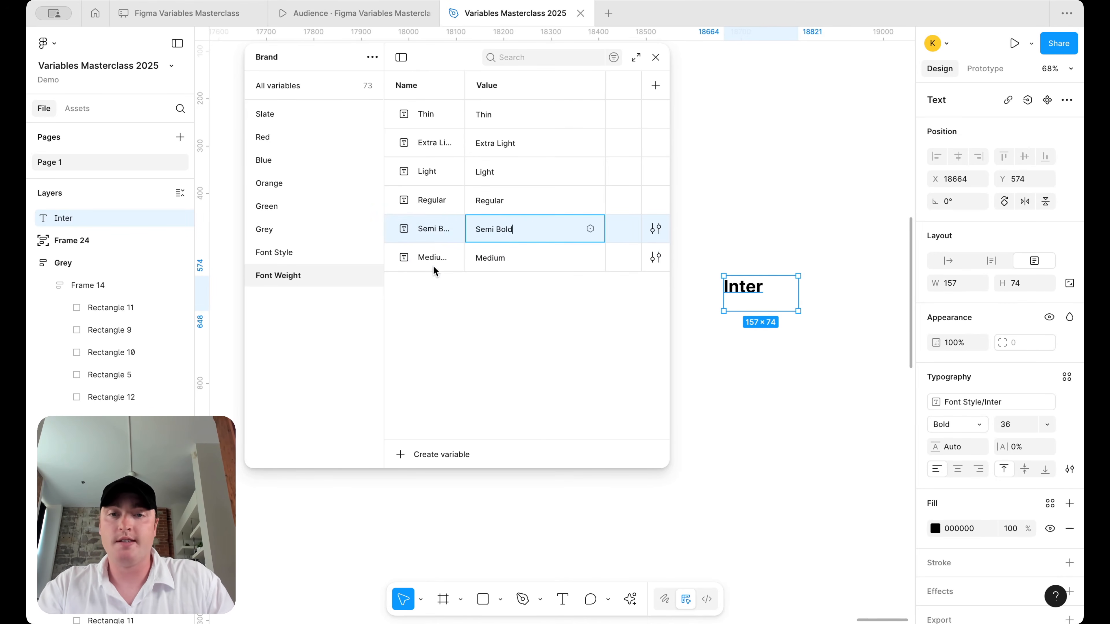
- Rename the Medium copy to Bold with the value Bold
{"action": "double_click", "coordinate": [432, 266]}
{"action": "type", "text": "Bl"}
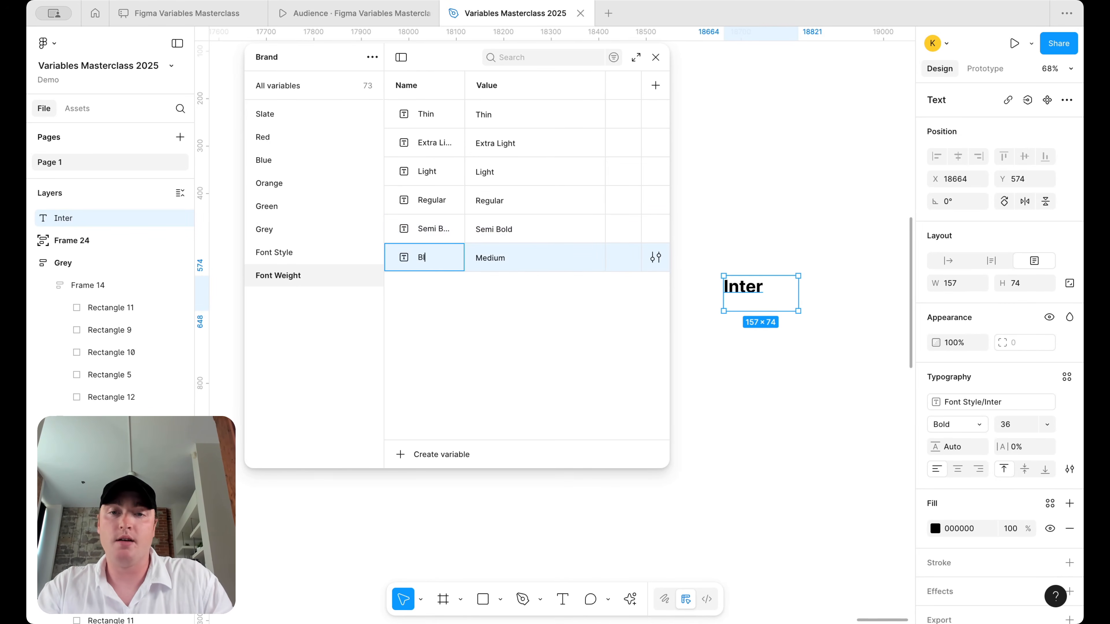
{"action": "key", "text": "Return"}
{"action": "double_click", "coordinate": [503, 258]}
{"action": "type", "text": "Bold"}
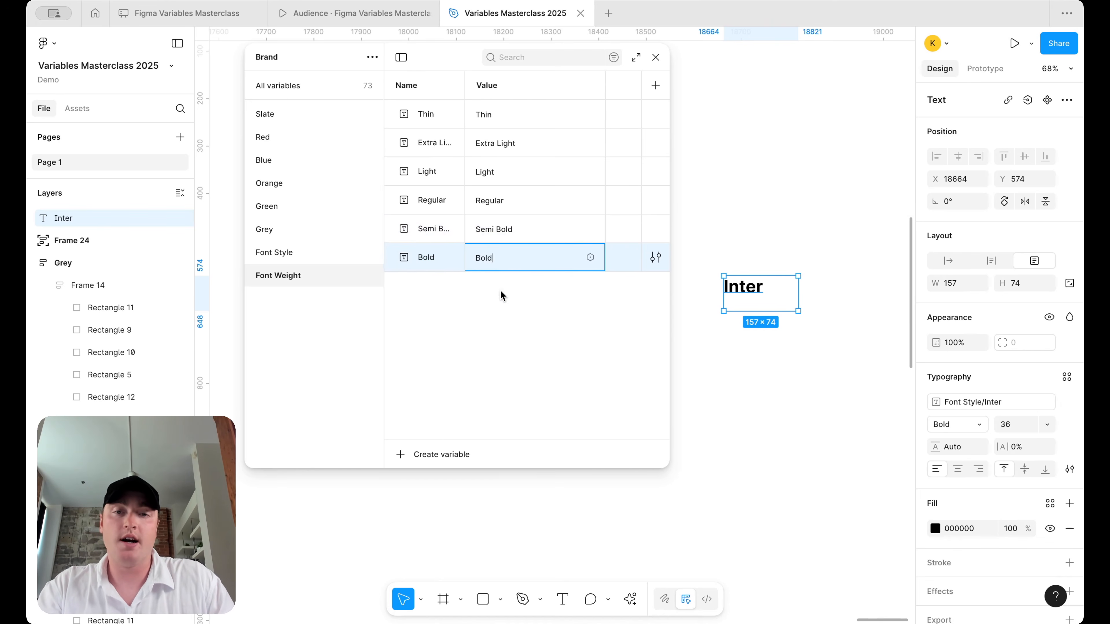
{"action": "key", "text": "Return"}
- Delete the Thin and Extra Light variables
{"action": "left_click", "coordinate": [442, 119]}
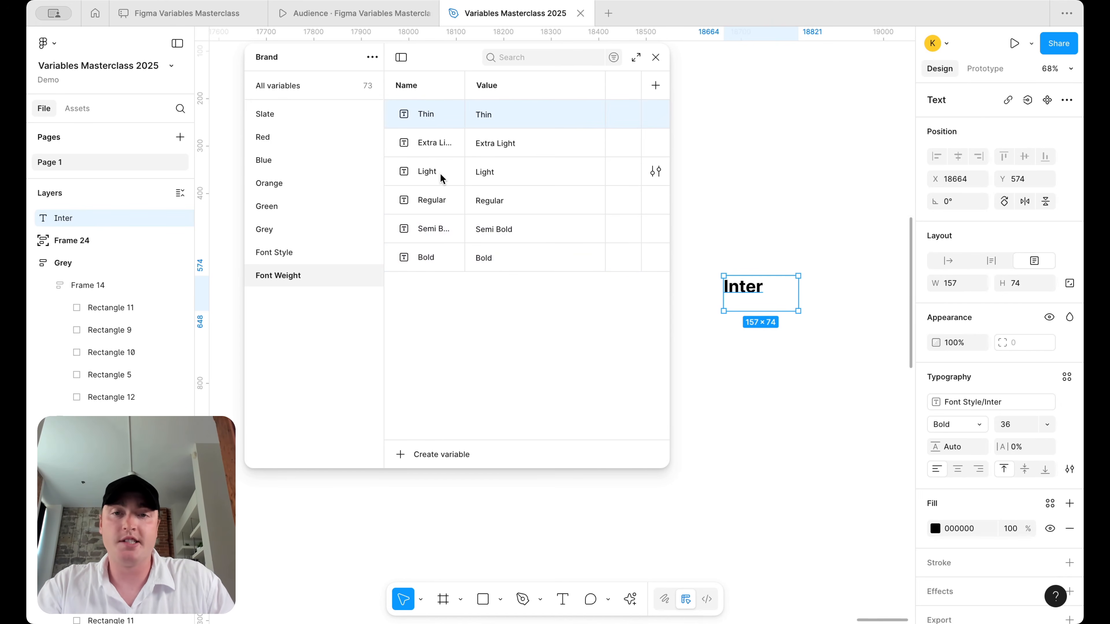
{"action": "left_click", "coordinate": [445, 143], "text": "shift"}
{"action": "right_click", "coordinate": [444, 142]}
{"action": "left_click", "coordinate": [507, 255]}
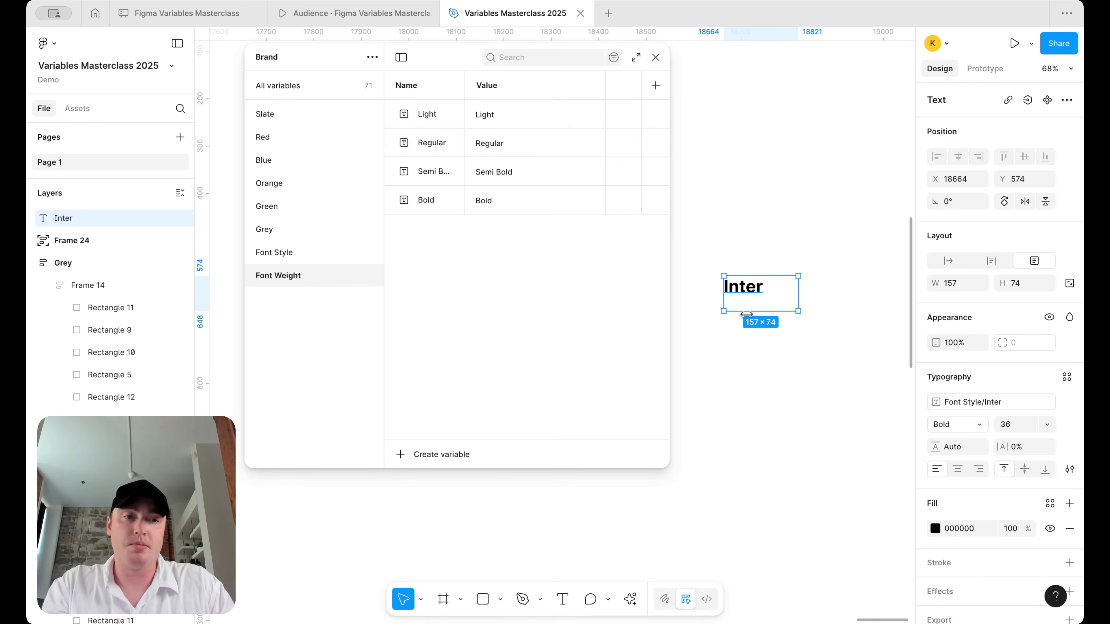
- Bind the Inter text's font weight to the Font Weight/Bold variable
{"action": "left_click", "coordinate": [974, 431]}
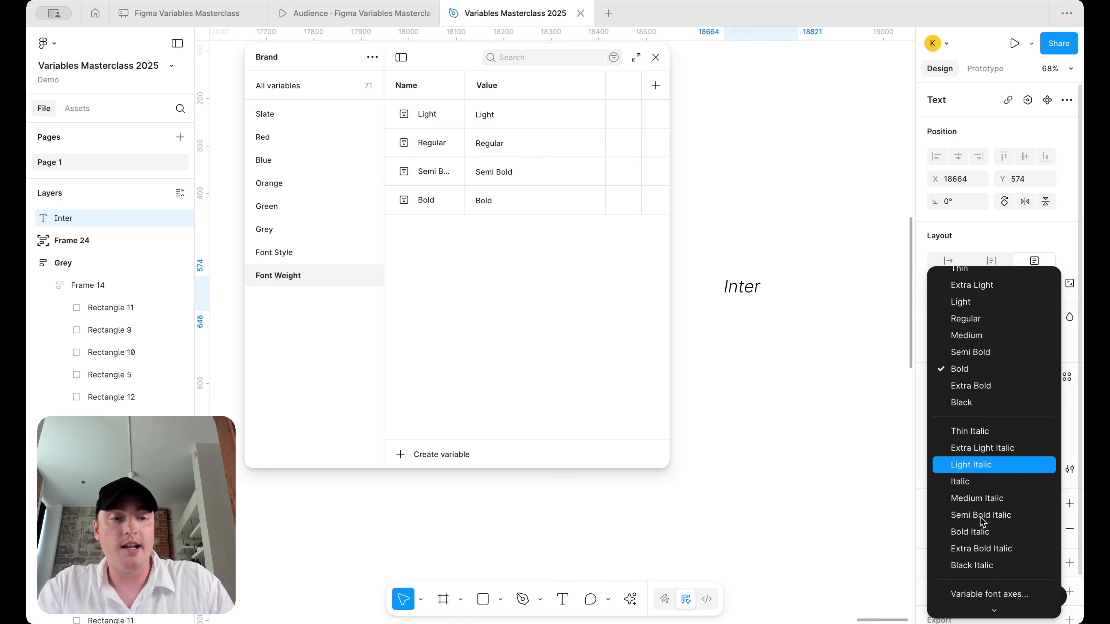
{"action": "left_click", "coordinate": [1001, 606]}
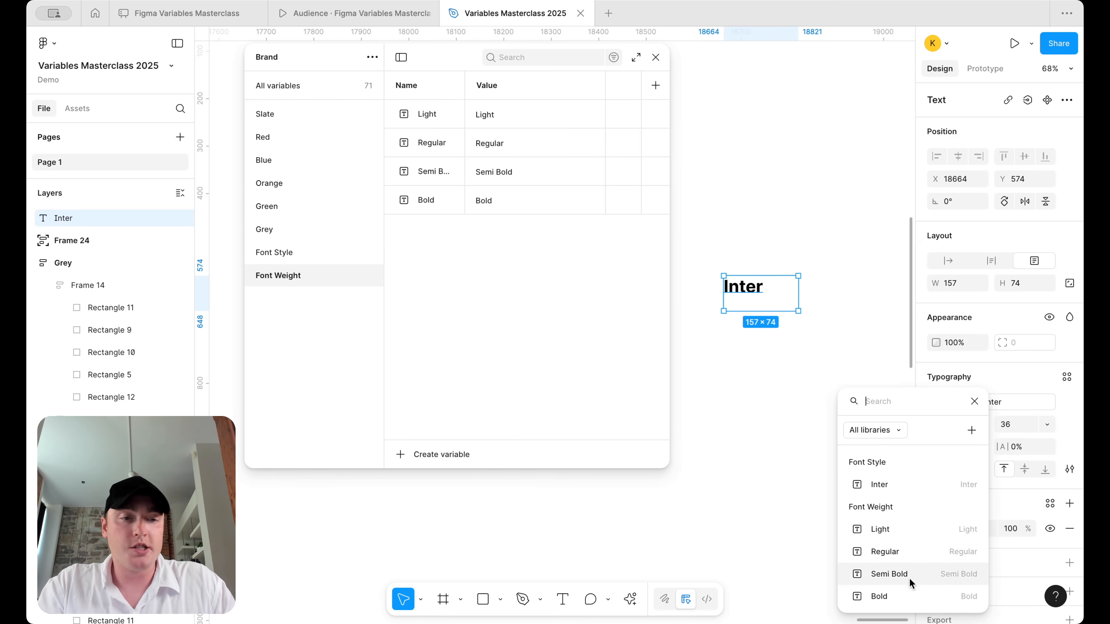
{"action": "left_click", "coordinate": [909, 596]}
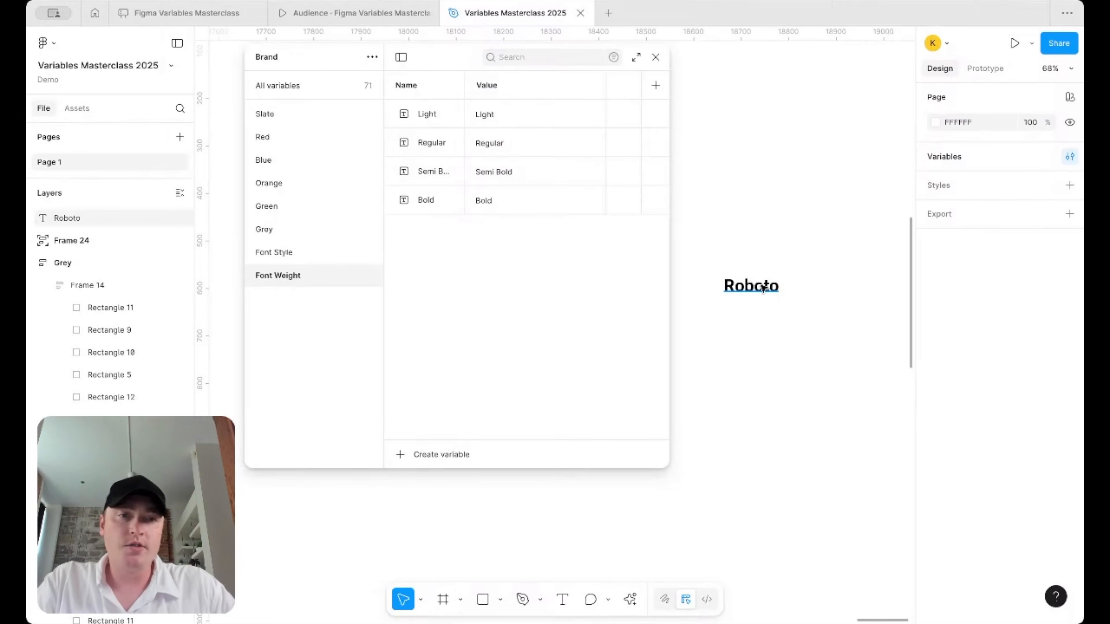
- Change the Roboto text layer's font family to Inter, keeping Bold weight
{"action": "left_click", "coordinate": [761, 286]}
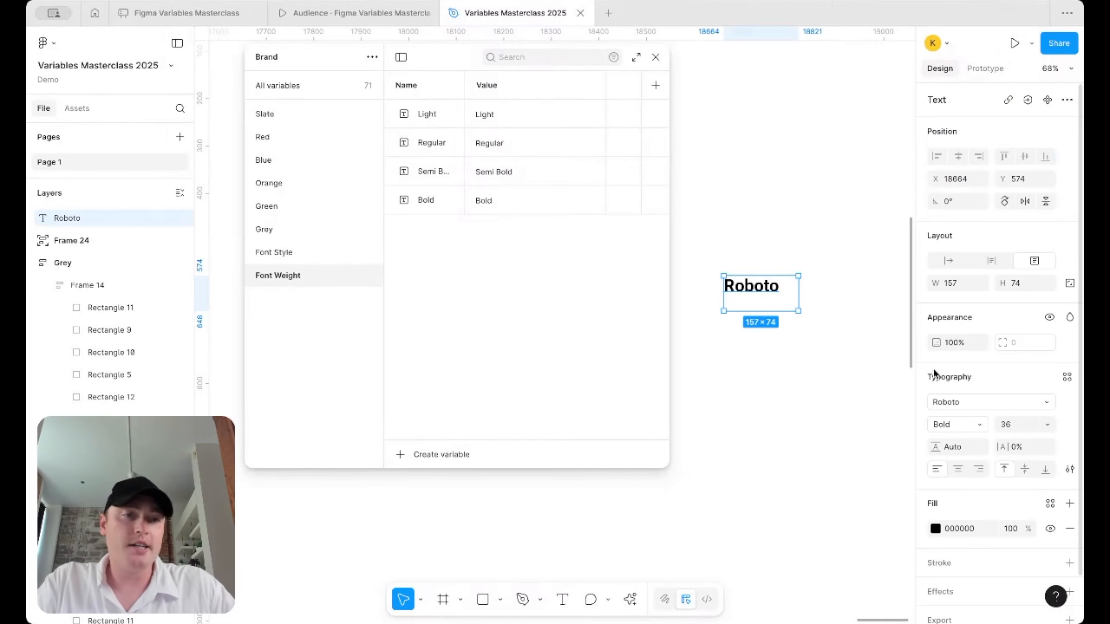
{"action": "left_click", "coordinate": [973, 426]}
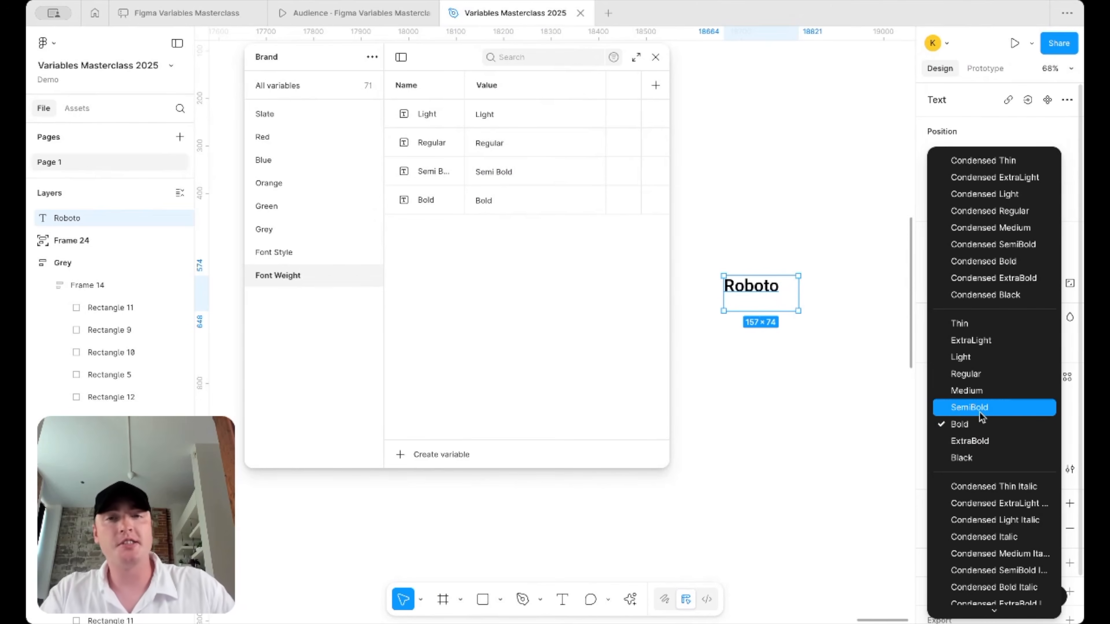
{"action": "left_click", "coordinate": [865, 391]}
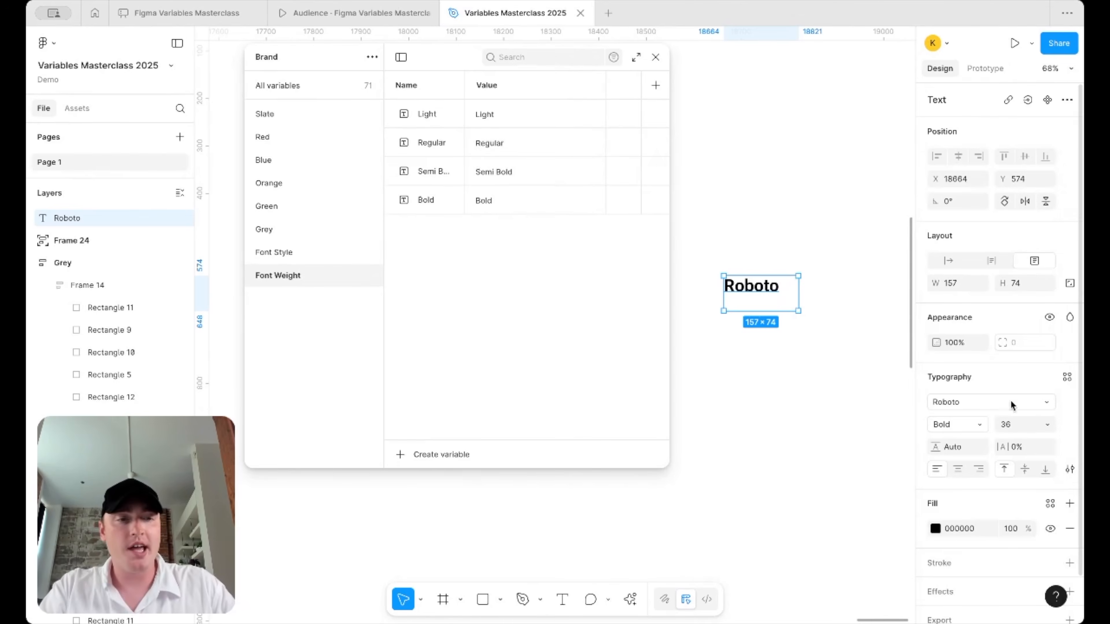
{"action": "left_click", "coordinate": [1043, 404]}
{"action": "type", "text": "int"}
{"action": "key", "text": "Return"}
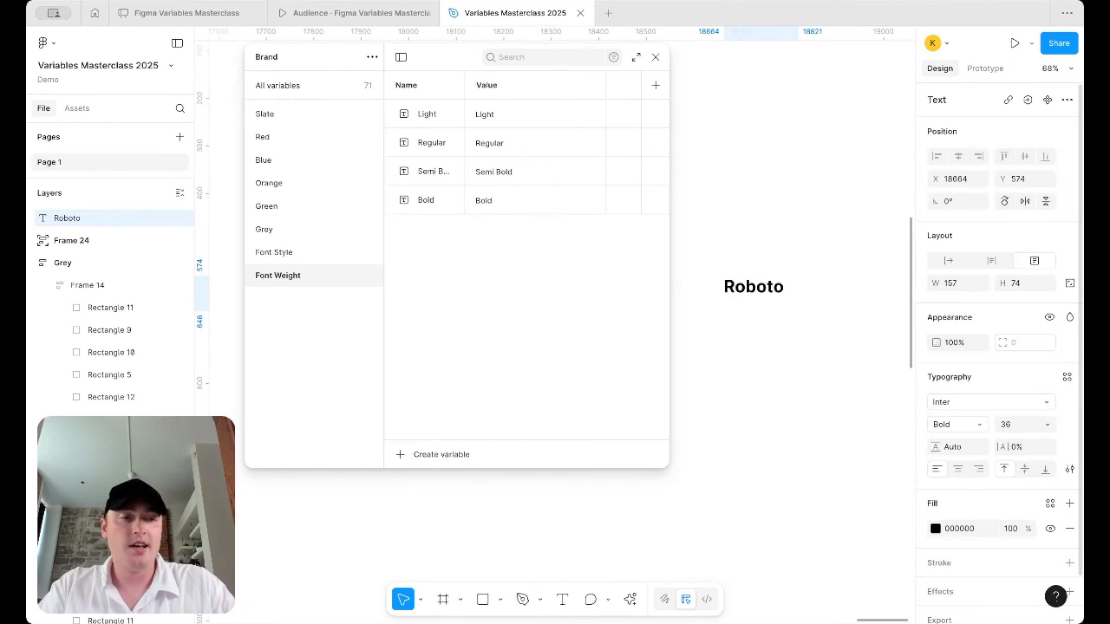
{"action": "left_click", "coordinate": [978, 427]}
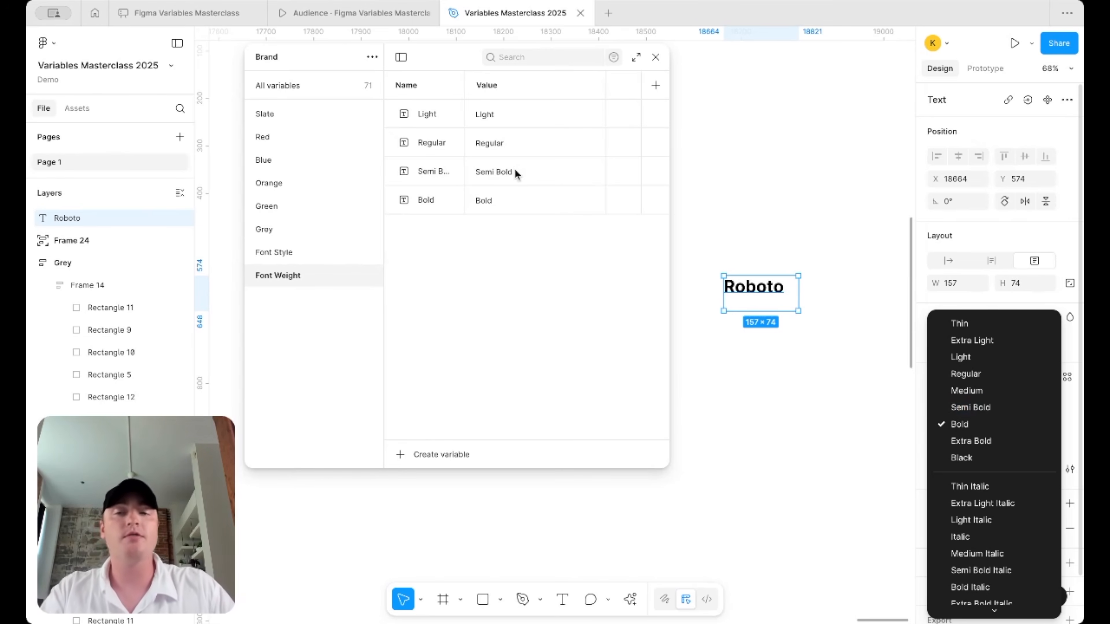
- Ungroup the Font Style and Font Weight groups
{"action": "left_click", "coordinate": [306, 255]}
{"action": "left_click", "coordinate": [283, 252]}
{"action": "left_click", "coordinate": [285, 278], "text": "shift"}
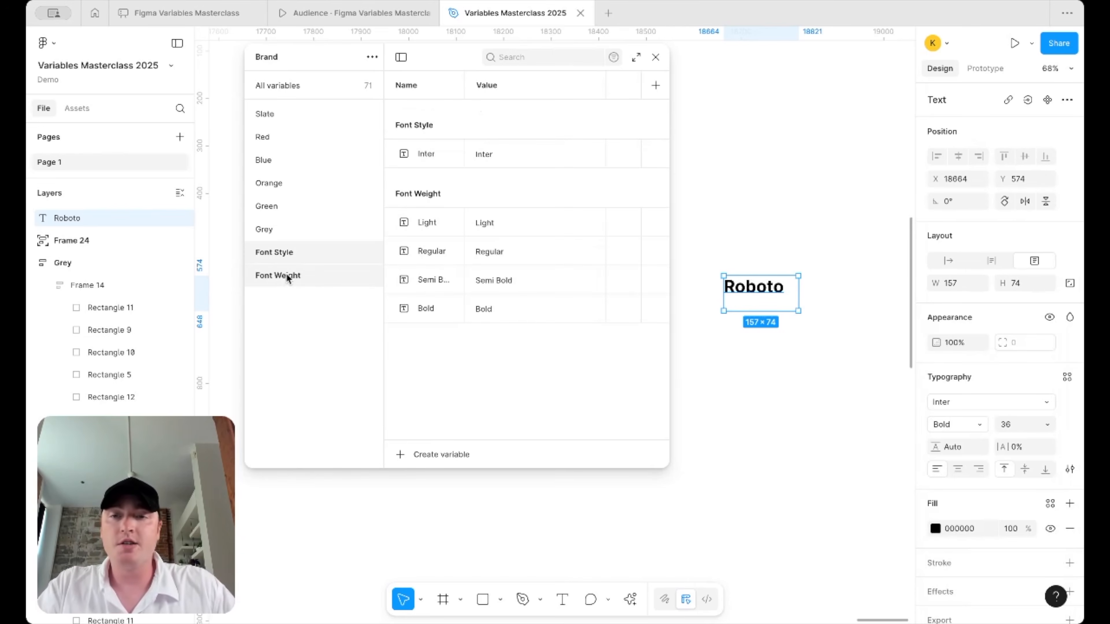
{"action": "right_click", "coordinate": [285, 278]}
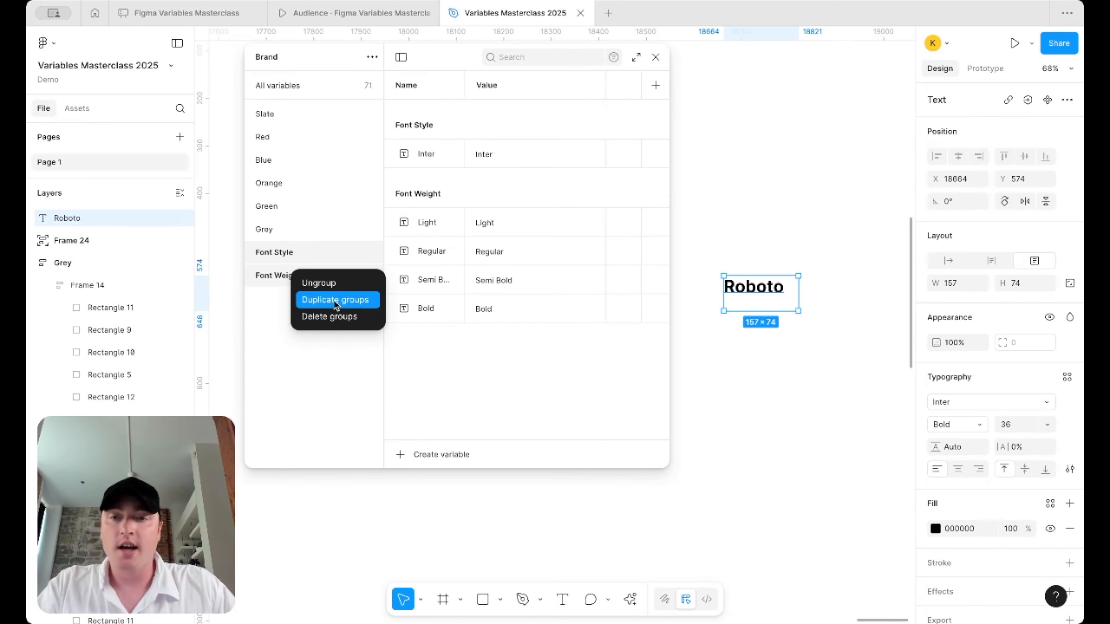
{"action": "left_click", "coordinate": [271, 340]}
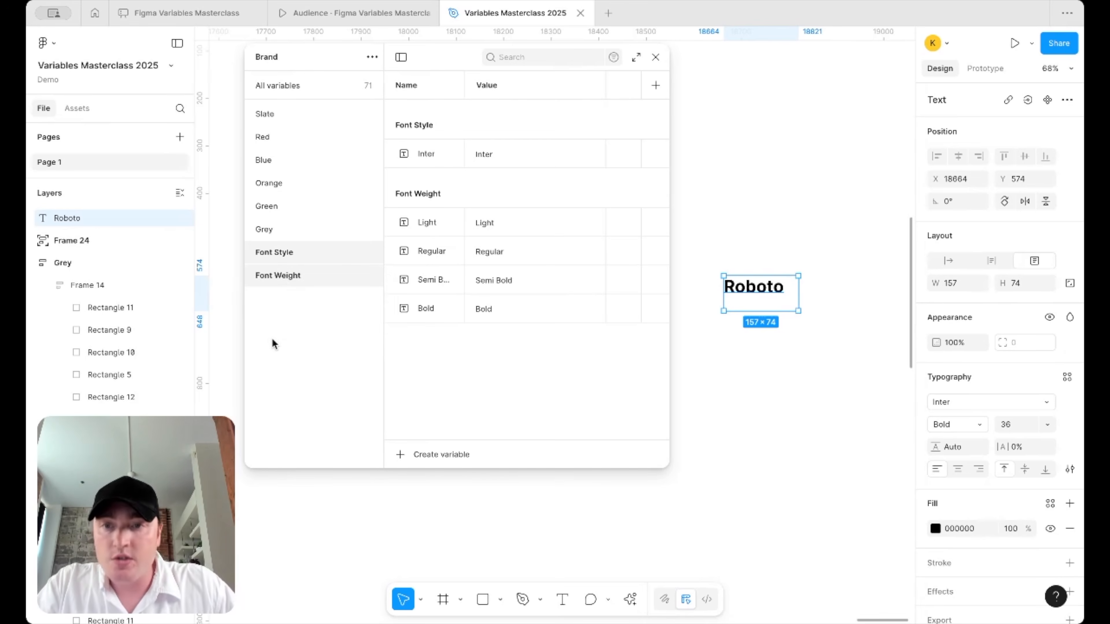
{"action": "right_click", "coordinate": [295, 255]}
{"action": "left_click", "coordinate": [335, 261]}
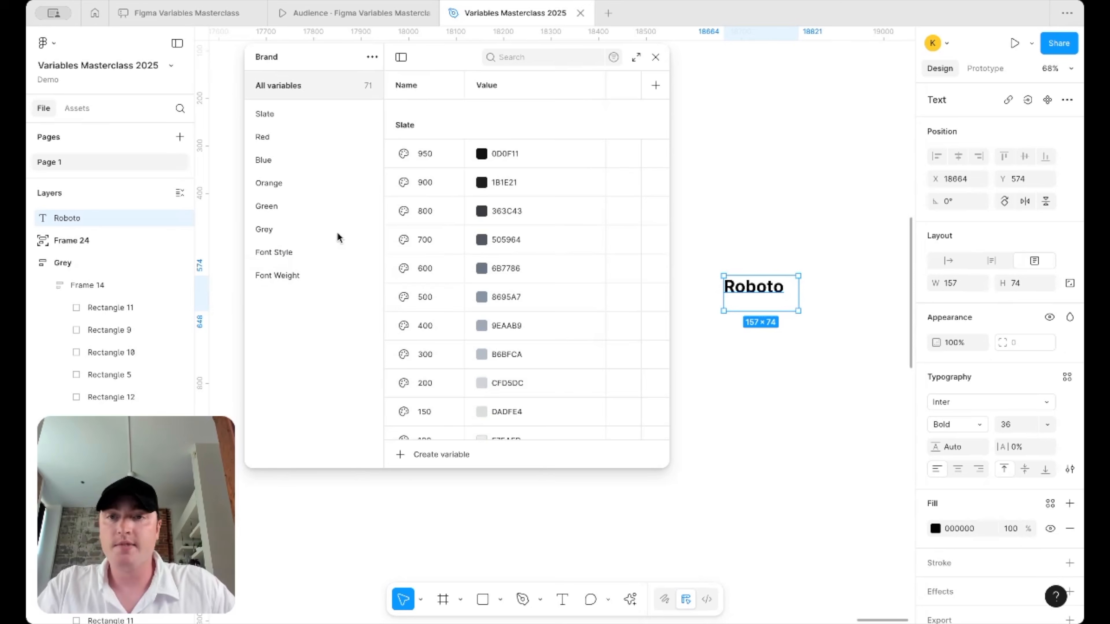
- Group the five variables, Inter through Bold, into a new group named 'Inter'
{"action": "left_click", "coordinate": [430, 117]}
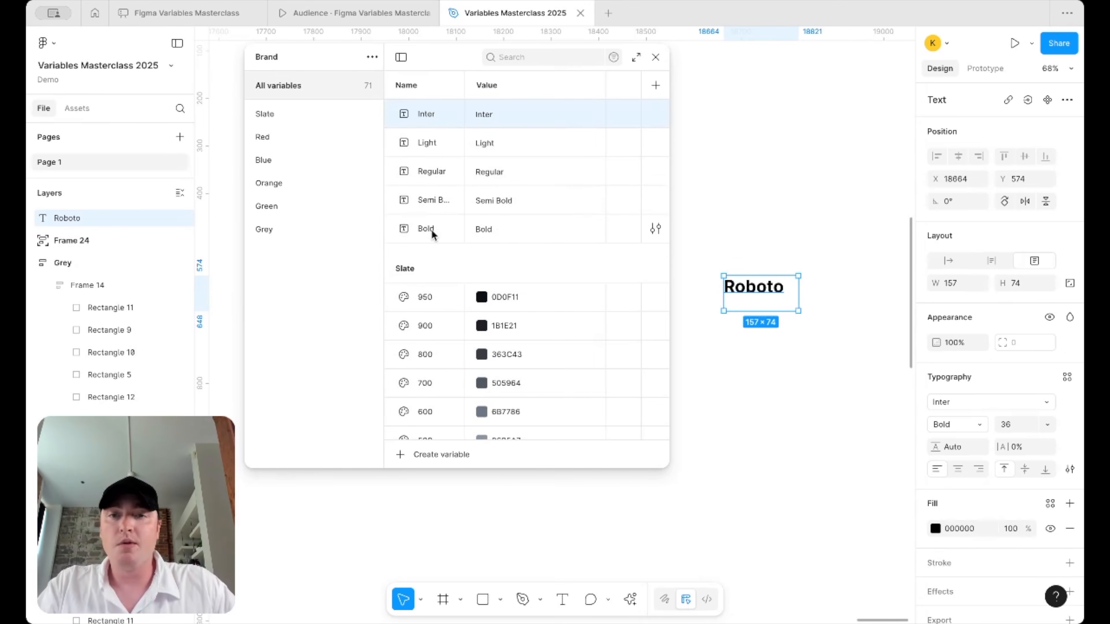
{"action": "left_click", "coordinate": [433, 235], "text": "shift"}
{"action": "right_click", "coordinate": [433, 234]}
{"action": "left_click", "coordinate": [476, 288]}
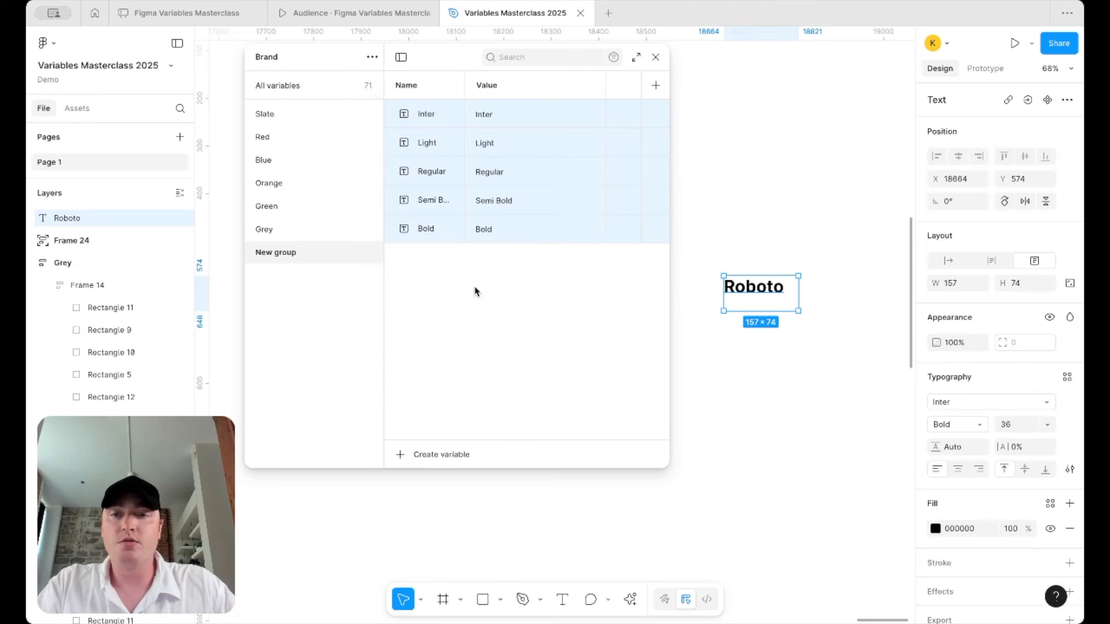
{"action": "left_click", "coordinate": [285, 251]}
{"action": "double_click", "coordinate": [286, 252]}
{"action": "type", "text": "Inter"}
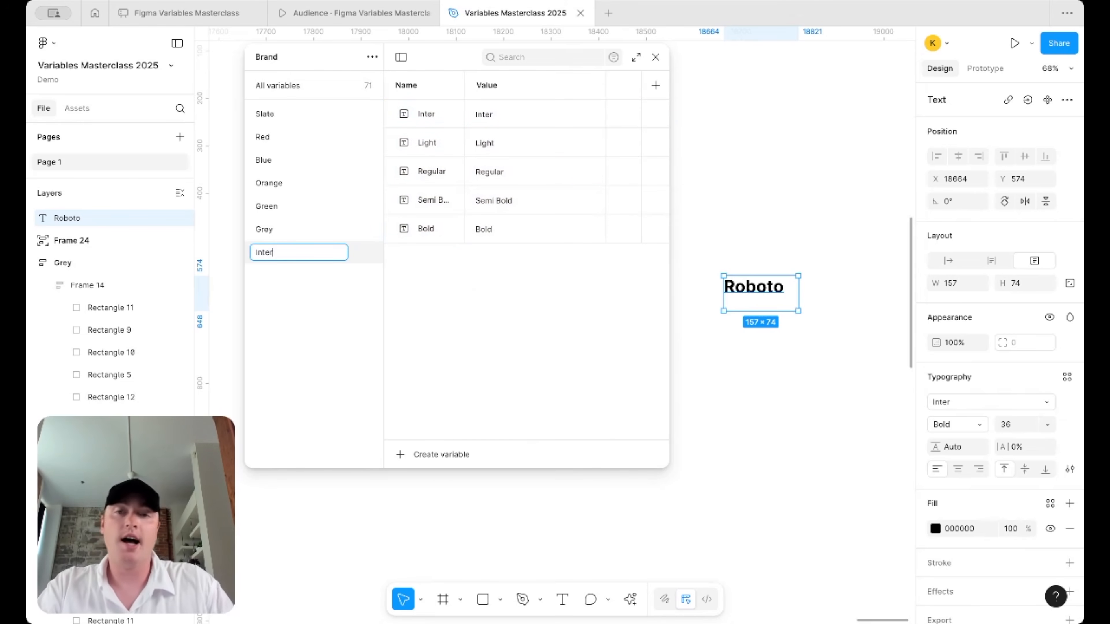
{"action": "key", "text": "Return"}
- Duplicate the Inter group and rename the copy 'Roboto'
{"action": "right_click", "coordinate": [302, 253]}
{"action": "left_click", "coordinate": [342, 275]}
{"action": "double_click", "coordinate": [274, 275]}
{"action": "type", "text": "Roboto"}
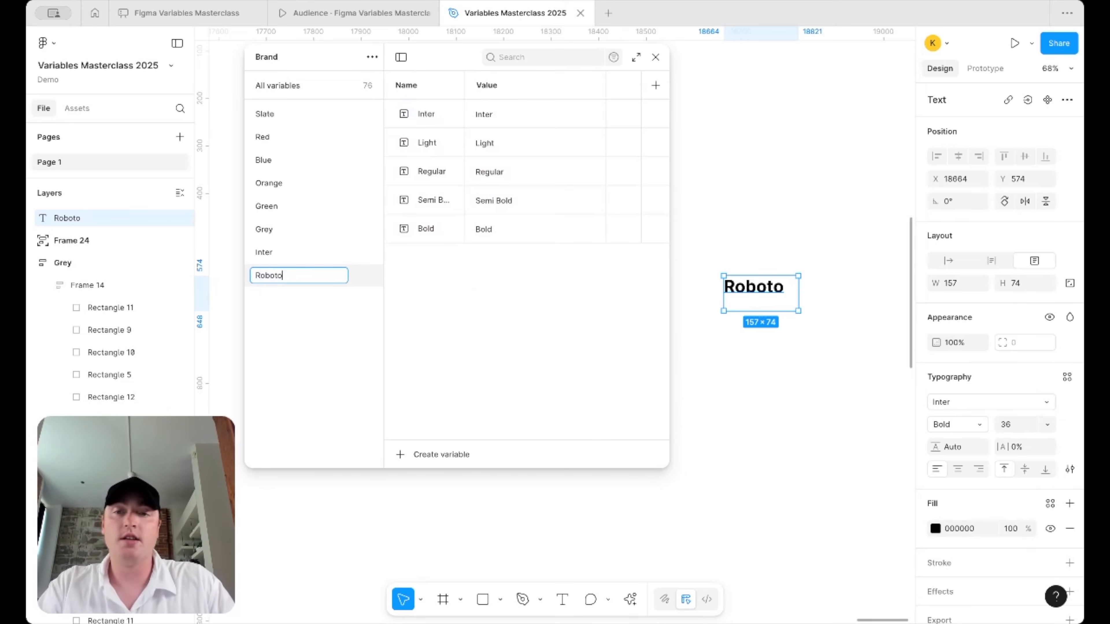
{"action": "key", "text": "Return"}
{"action": "left_click", "coordinate": [288, 273], "text": "shift"}
{"action": "right_click", "coordinate": [290, 272]}
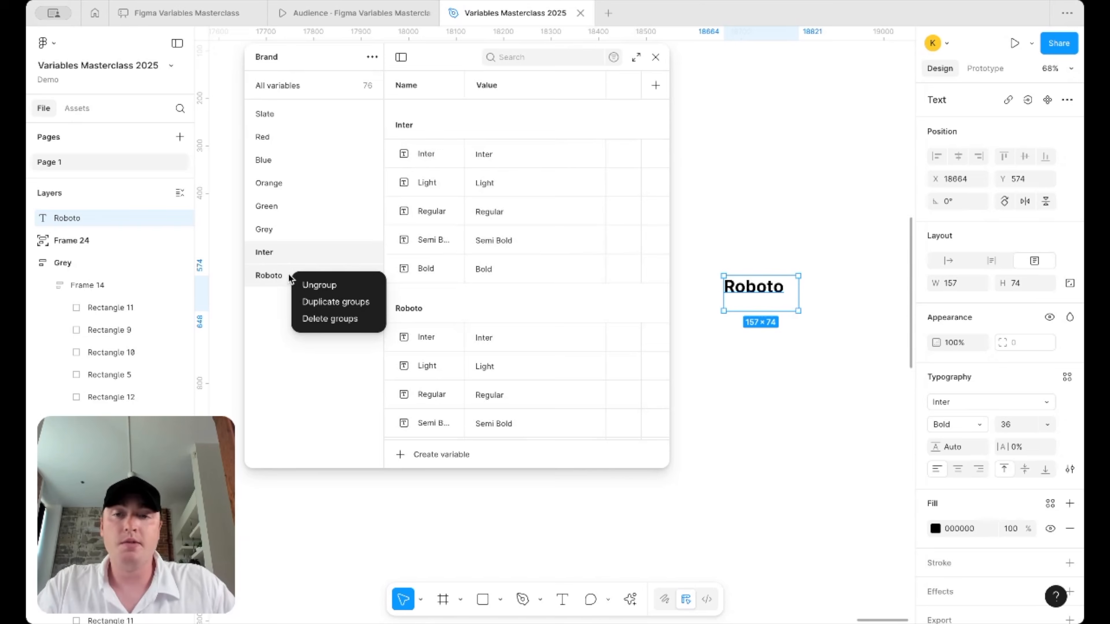
{"action": "key", "text": "Escape"}
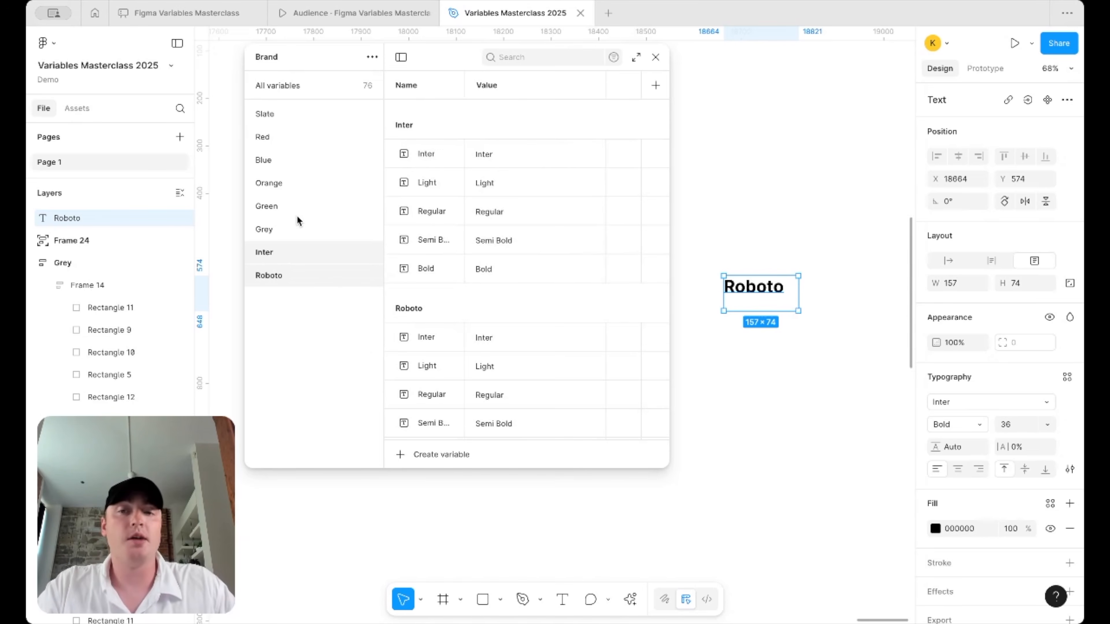
{"action": "left_click", "coordinate": [298, 90]}
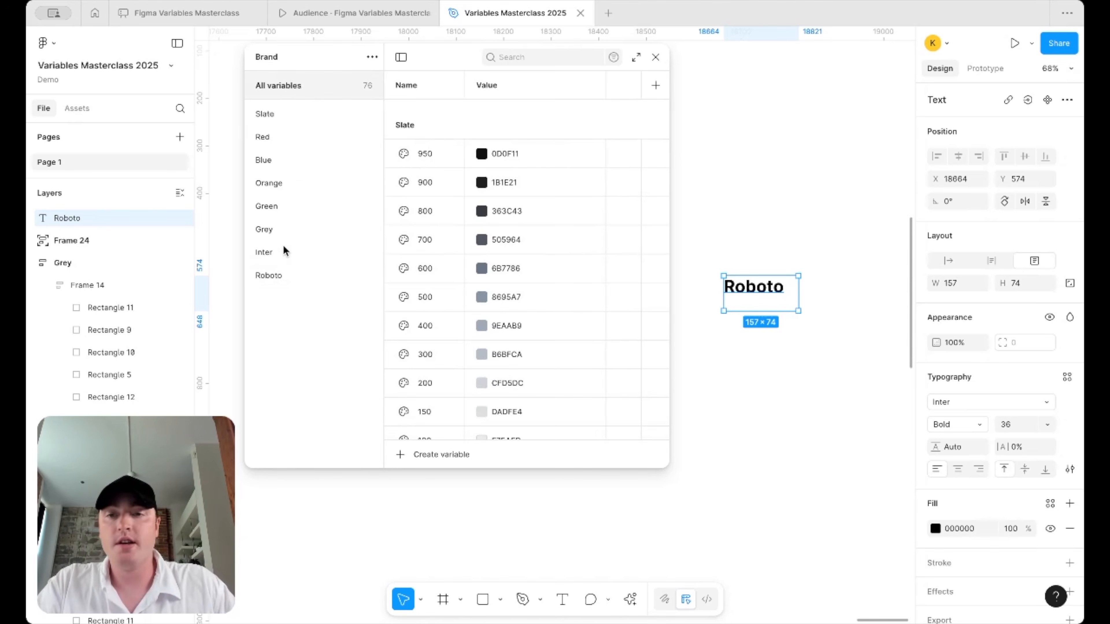
{"action": "left_click", "coordinate": [285, 251]}
- Nest the Inter and Roboto groups under a new Fonts group
{"action": "left_click", "coordinate": [289, 85]}
{"action": "left_click", "coordinate": [278, 254]}
{"action": "double_click", "coordinate": [278, 254]}
{"action": "type", "text": "Fonts/"}
{"action": "key", "text": "Return"}
{"action": "double_click", "coordinate": [265, 299]}
{"action": "key", "text": "Left"}
{"action": "type", "text": "Fonts/"}
{"action": "key", "text": "Return"}
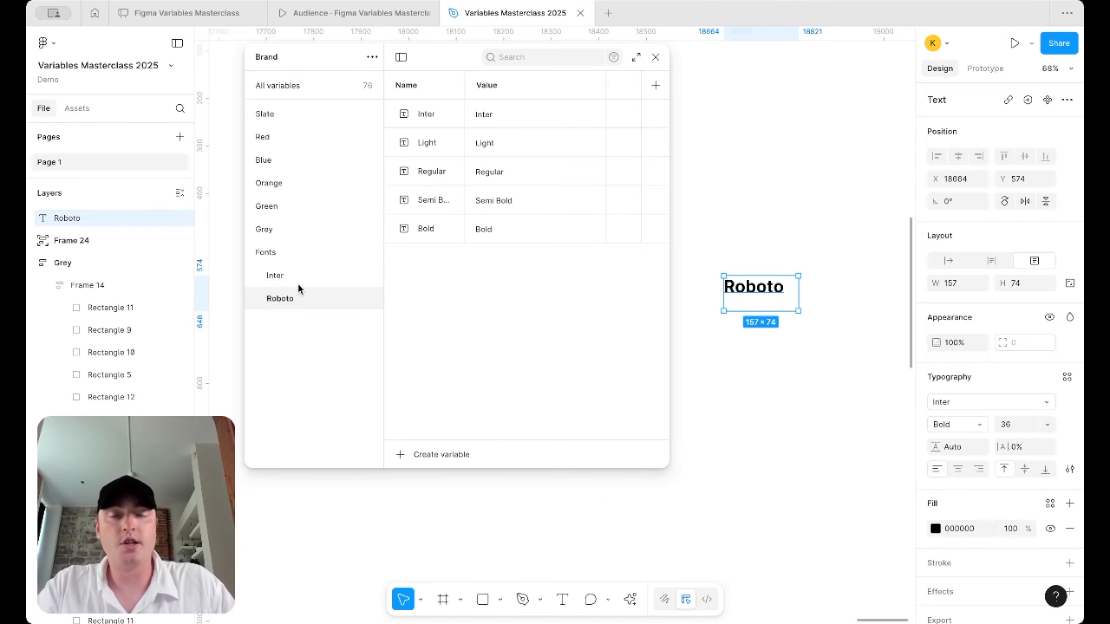
- Name Roboto's first variable Roboto with value Roboto, and set Semi Bold's value to SemiBold
{"action": "left_click", "coordinate": [435, 114]}
{"action": "double_click", "coordinate": [426, 114]}
{"action": "type", "text": "Roboto"}
{"action": "key", "text": "super+a"}
{"action": "double_click", "coordinate": [500, 120]}
{"action": "type", "text": "Roboto"}
{"action": "key", "text": "Return"}
{"action": "double_click", "coordinate": [495, 208]}
{"action": "type", "text": "SemiBold"}
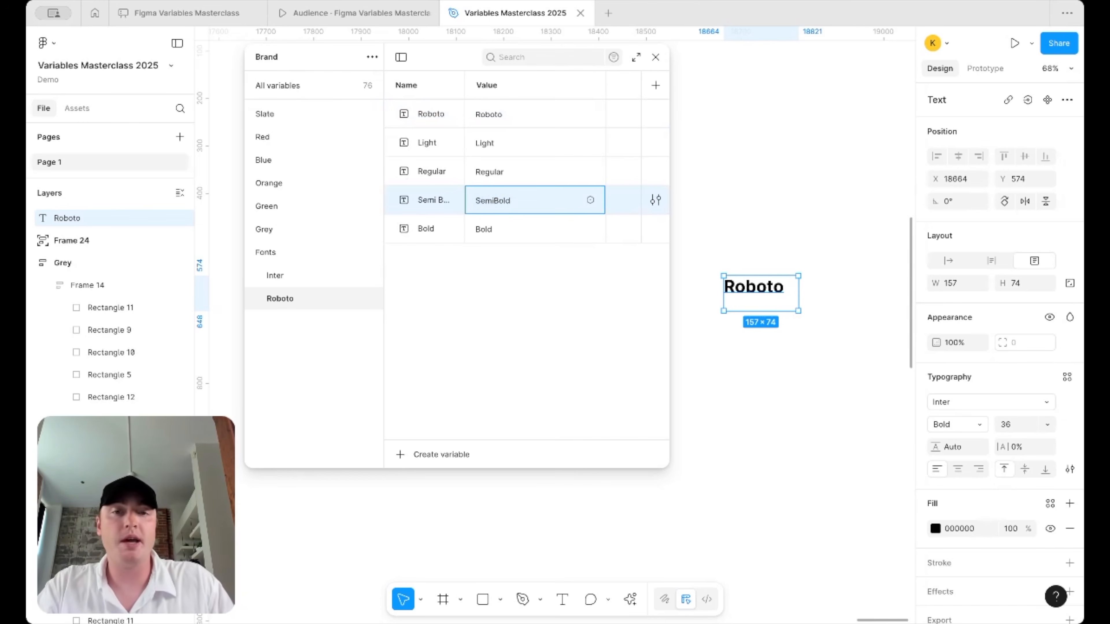
{"action": "key", "text": "Return"}
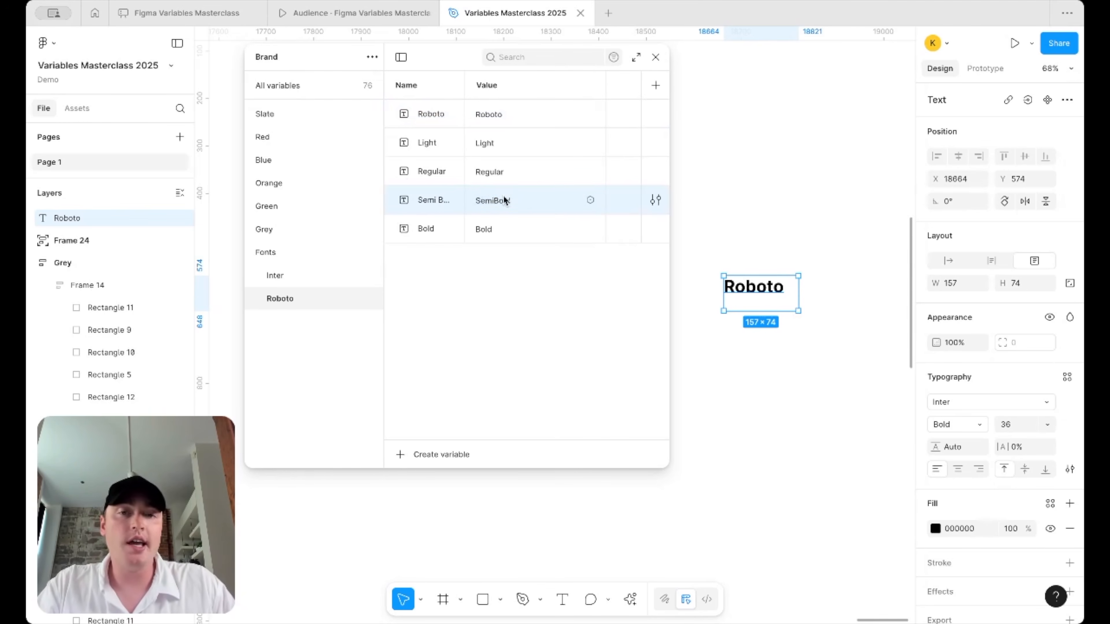
- Set the sample text's font family to Roboto, keeping the Bold weight
{"action": "left_click", "coordinate": [994, 403]}
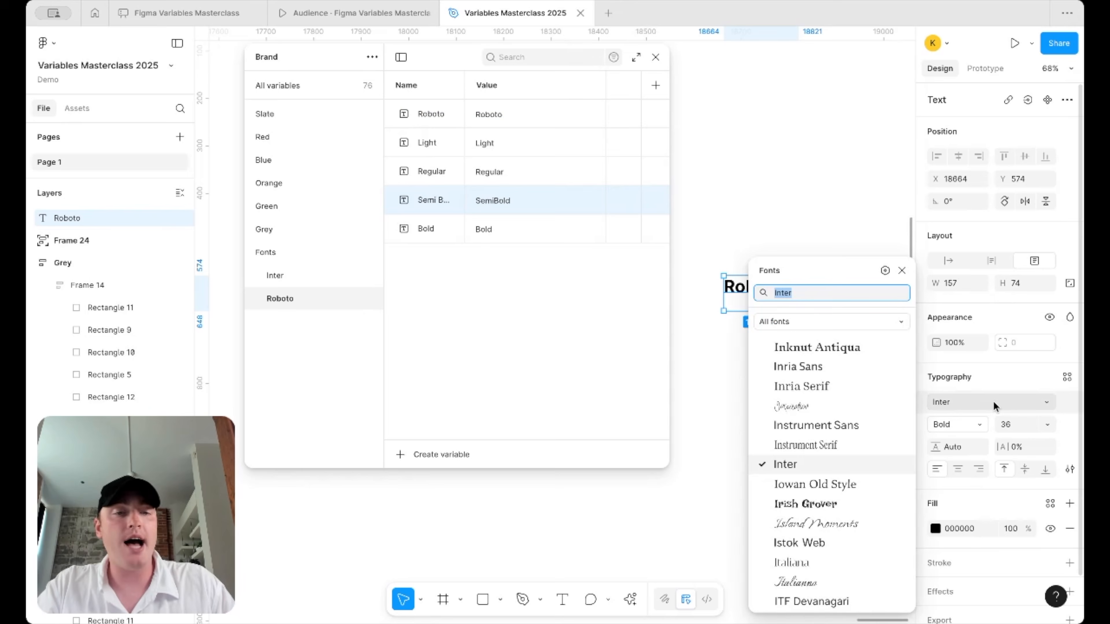
{"action": "type", "text": "robo"}
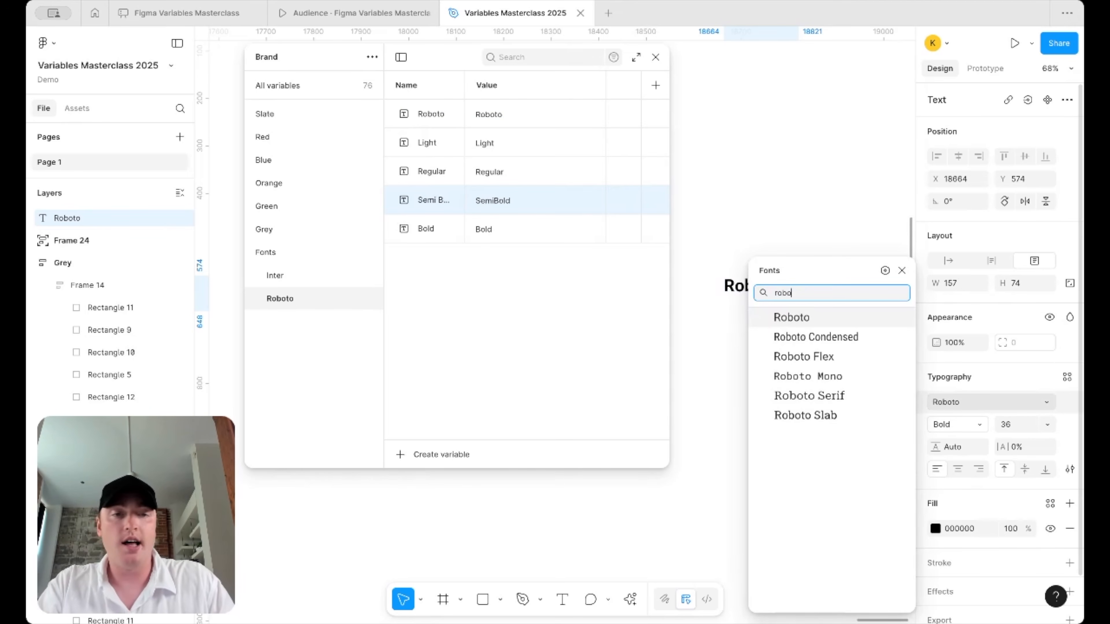
{"action": "key", "text": "Return"}
{"action": "left_click", "coordinate": [981, 424]}
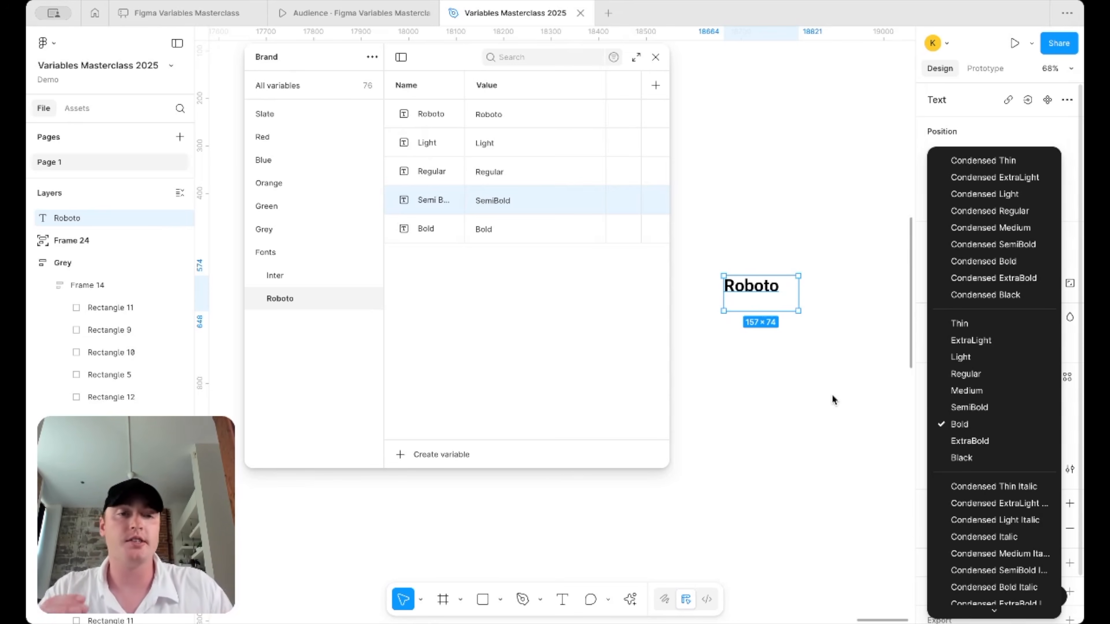
{"action": "left_click", "coordinate": [807, 393]}
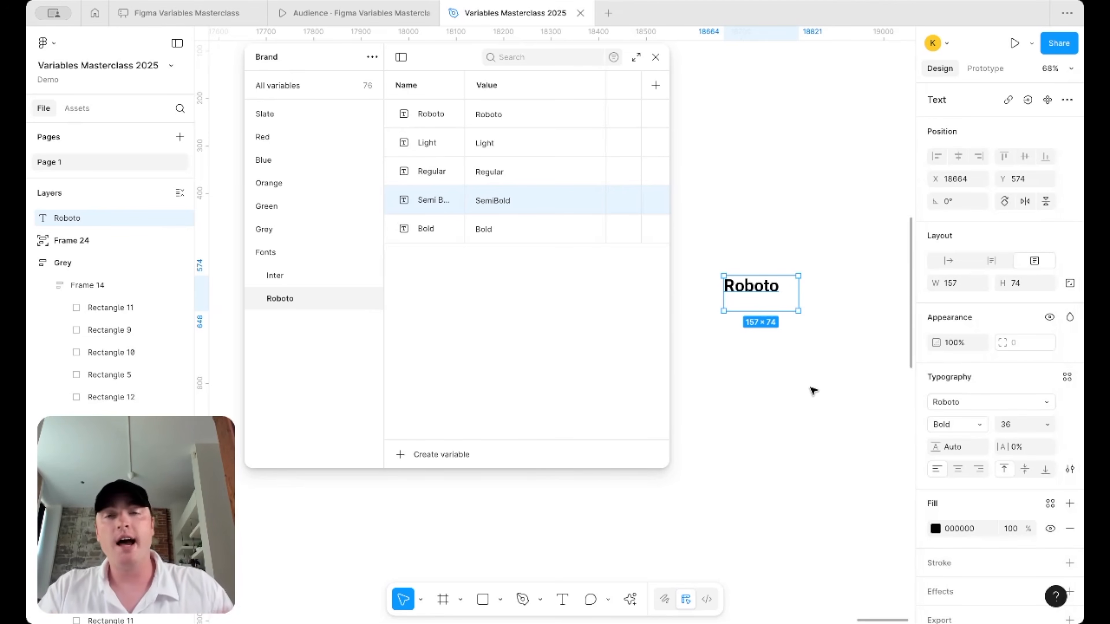
{"action": "left_click", "coordinate": [438, 114]}
- Move the Roboto family variable into a new group named Font style
{"action": "right_click", "coordinate": [438, 115]}
{"action": "left_click", "coordinate": [463, 175]}
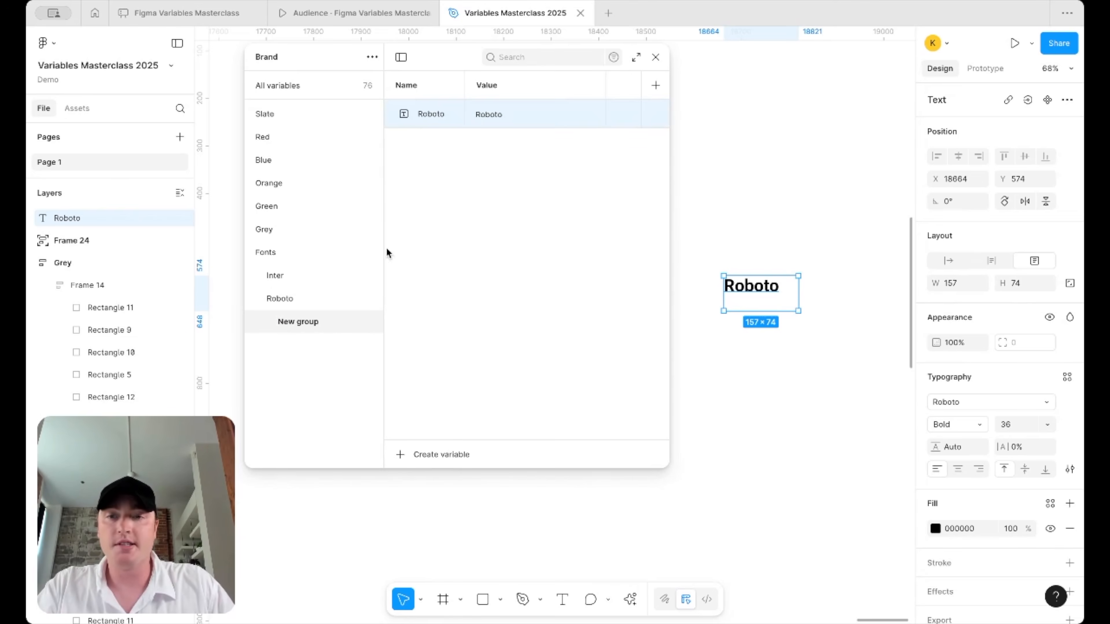
{"action": "double_click", "coordinate": [307, 323]}
{"action": "type", "text": "Fo"}
{"action": "key", "text": "BackSpace"}
{"action": "key", "text": "BackSpace"}
{"action": "type", "text": "Font style"}
{"action": "key", "text": "Return"}
- Group Roboto's Light-to-Bold variables as Weight and rename Font style to Style
{"action": "left_click", "coordinate": [280, 299]}
{"action": "left_click", "coordinate": [446, 114]}
{"action": "left_click", "coordinate": [427, 198], "text": "shift"}
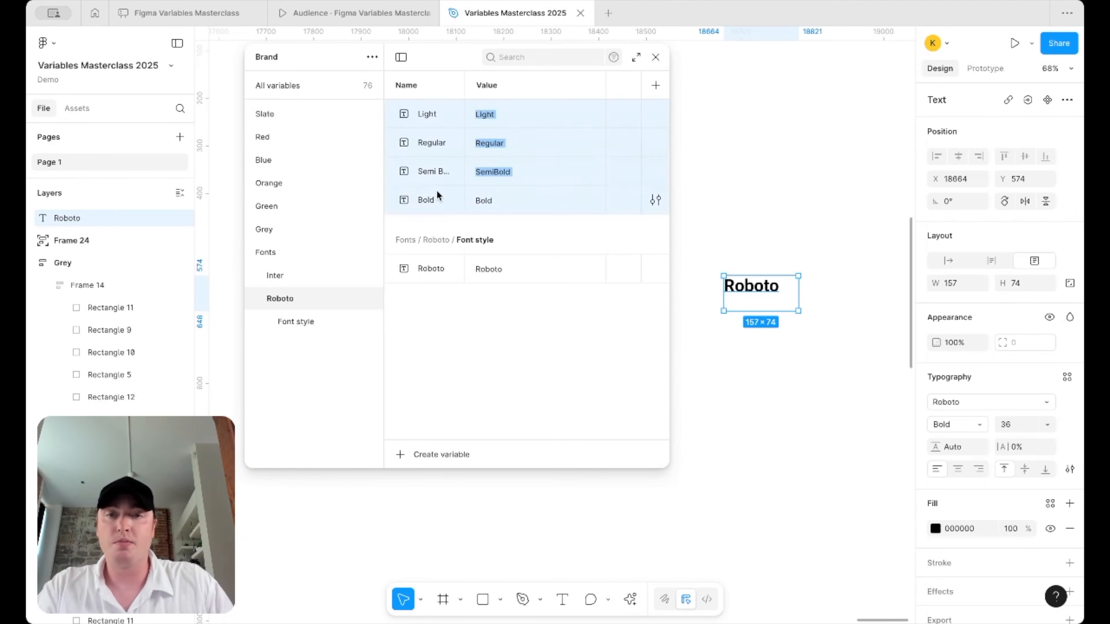
{"action": "right_click", "coordinate": [439, 192]}
{"action": "left_click", "coordinate": [501, 248]}
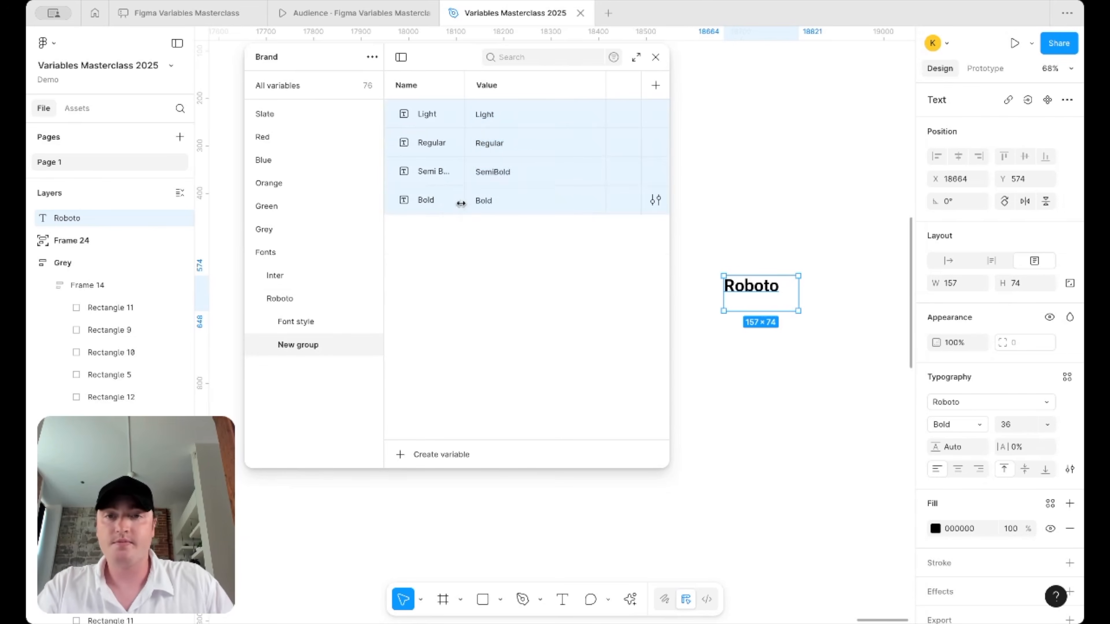
{"action": "double_click", "coordinate": [317, 345]}
{"action": "left_click", "coordinate": [305, 322]}
{"action": "double_click", "coordinate": [305, 322]}
{"action": "type", "text": "S"}
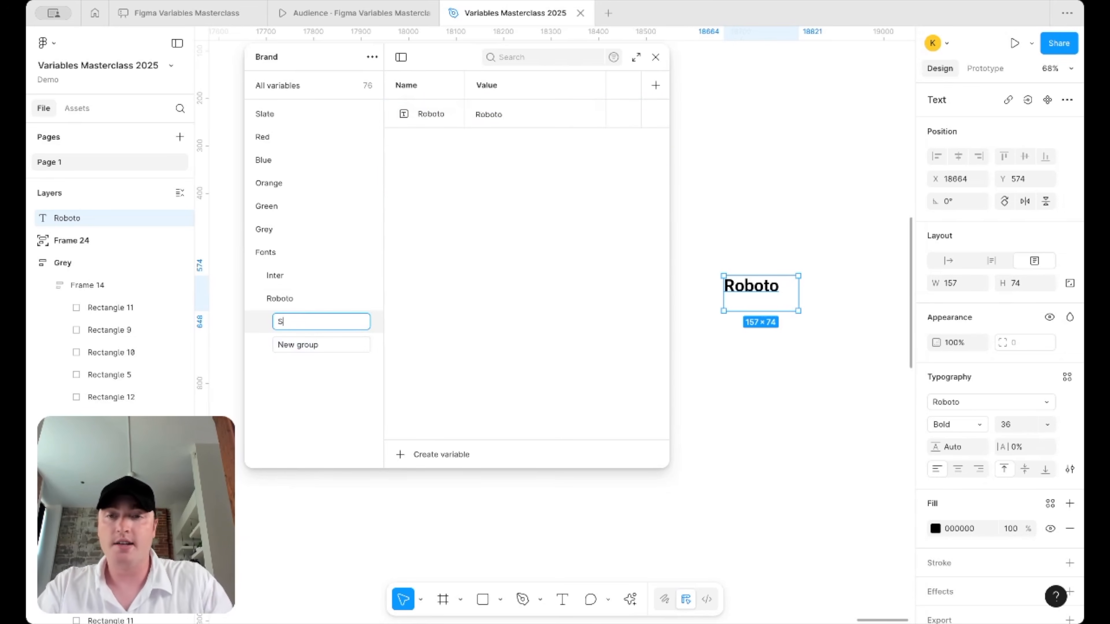
{"action": "type", "text": "tle"}
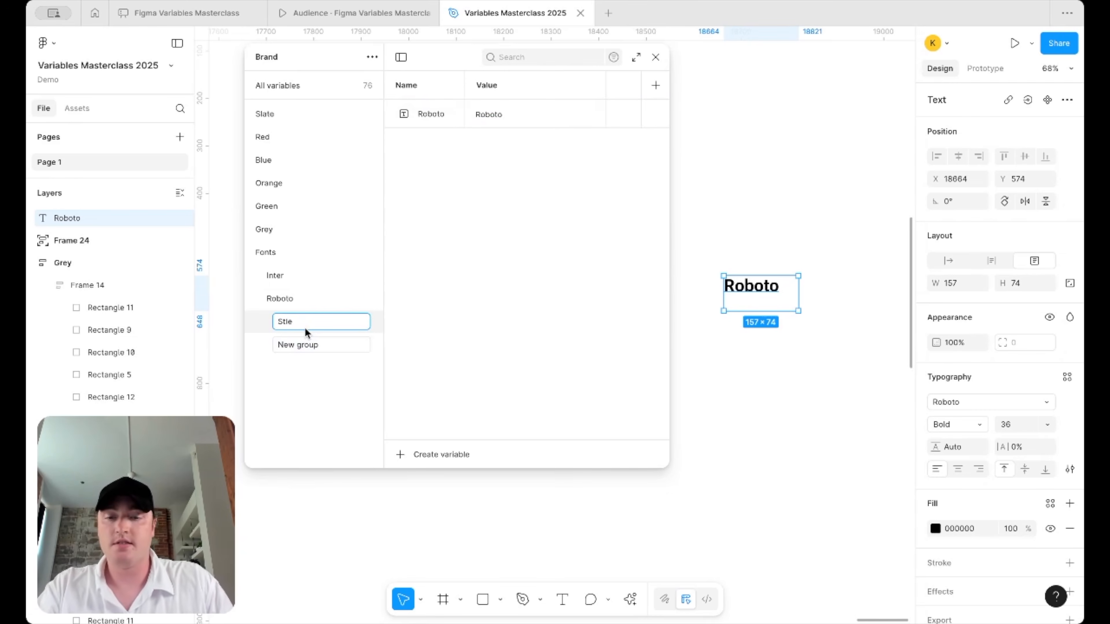
{"action": "key", "text": "BackSpace"}
{"action": "key", "text": "BackSpace"}
{"action": "type", "text": "yle"}
{"action": "double_click", "coordinate": [284, 350]}
{"action": "type", "text": "Weight"}
{"action": "key", "text": "Return"}
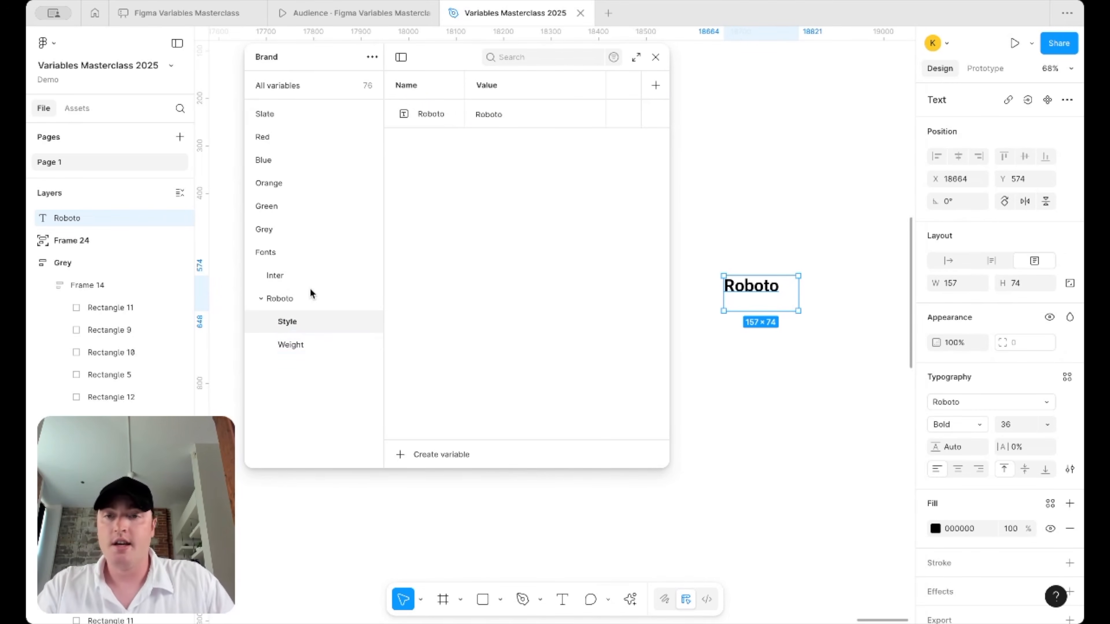
- Move the Inter family variable into a new Style group
{"action": "left_click", "coordinate": [309, 276]}
{"action": "left_click", "coordinate": [459, 125]}
{"action": "right_click", "coordinate": [460, 124]}
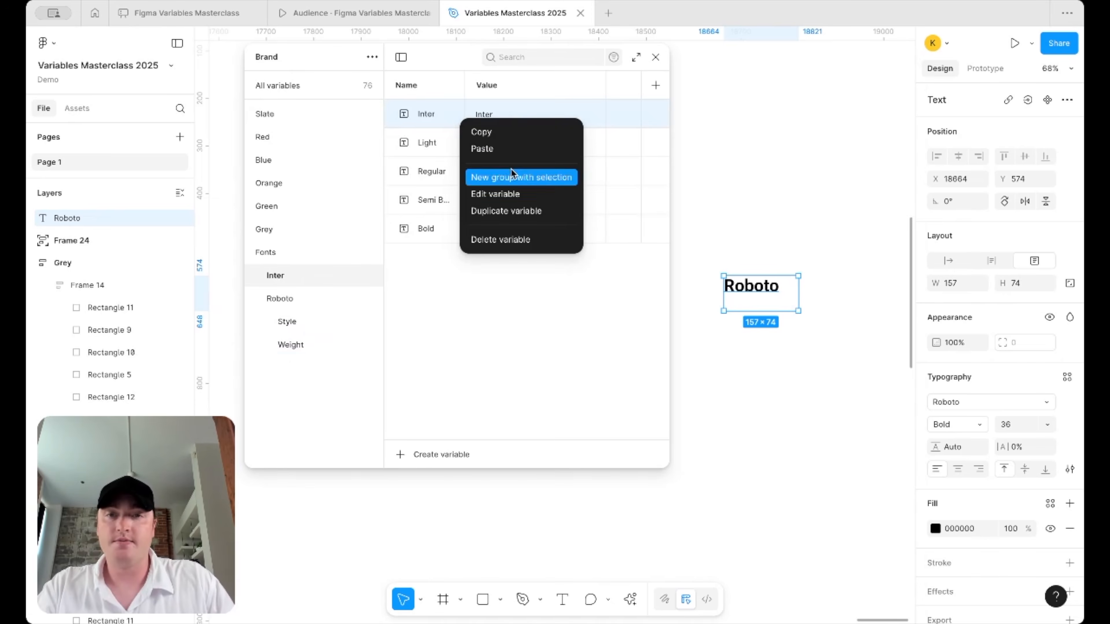
{"action": "left_click", "coordinate": [512, 178]}
{"action": "type", "text": "Style"}
{"action": "key", "text": "Return"}
- Group Inter's four weight variables, Light through Bold, into a Weight group
{"action": "left_click", "coordinate": [301, 276]}
{"action": "left_click", "coordinate": [457, 114]}
{"action": "left_click", "coordinate": [446, 201], "text": "shift"}
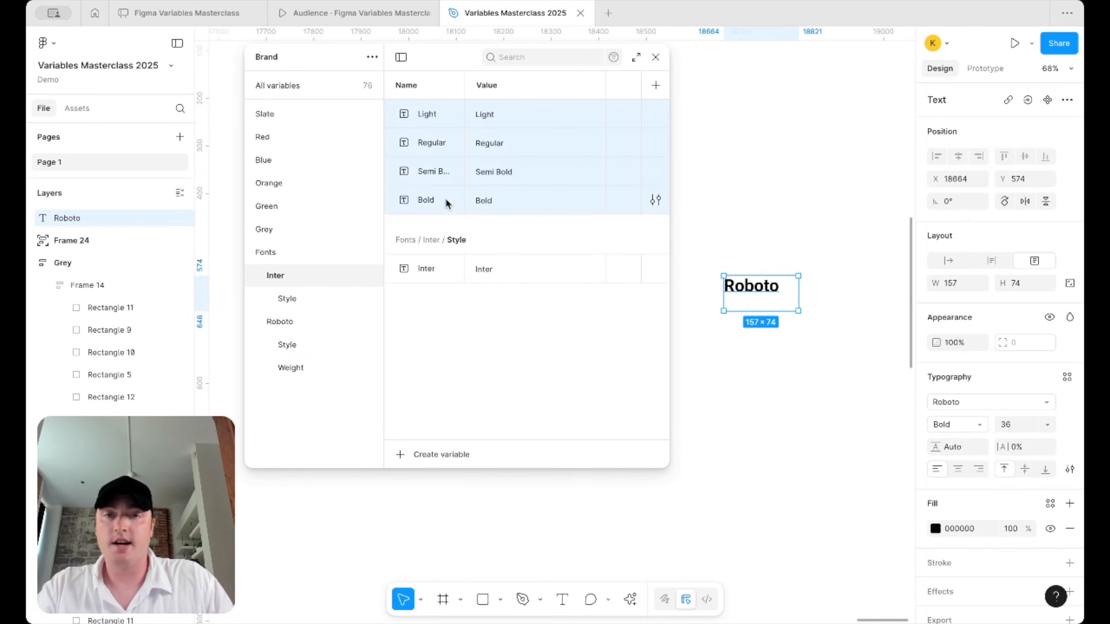
{"action": "right_click", "coordinate": [446, 202]}
{"action": "left_click", "coordinate": [486, 253]}
{"action": "type", "text": "Weight"}
{"action": "key", "text": "Return"}
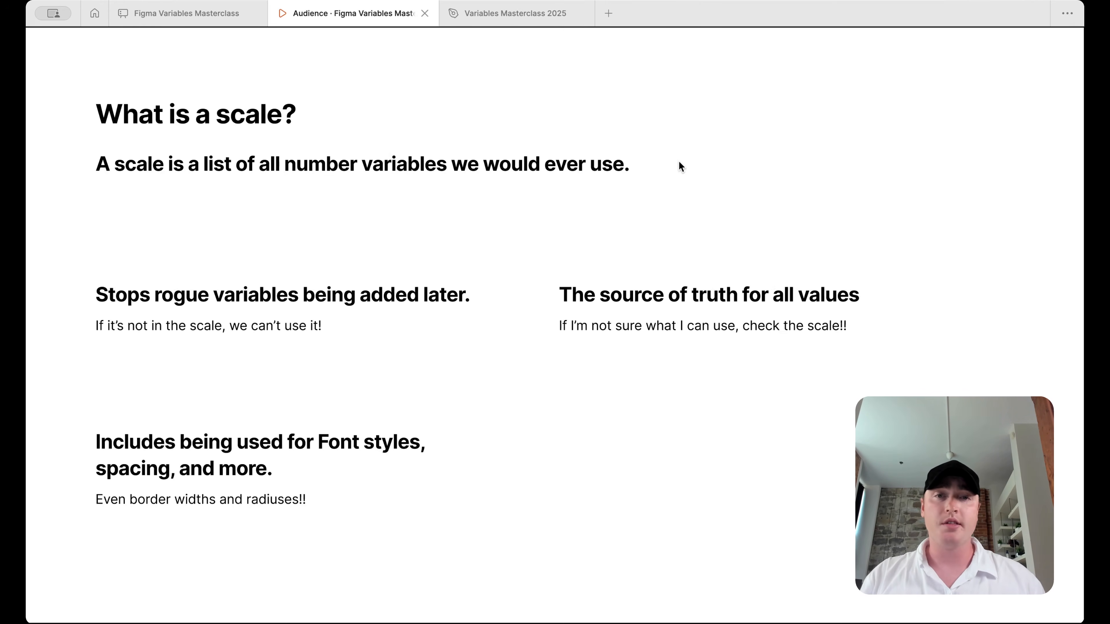
- Move the Variables window further to the right
{"action": "left_click_drag", "start_coordinate": [431, 53], "coordinate": [545, 74]}
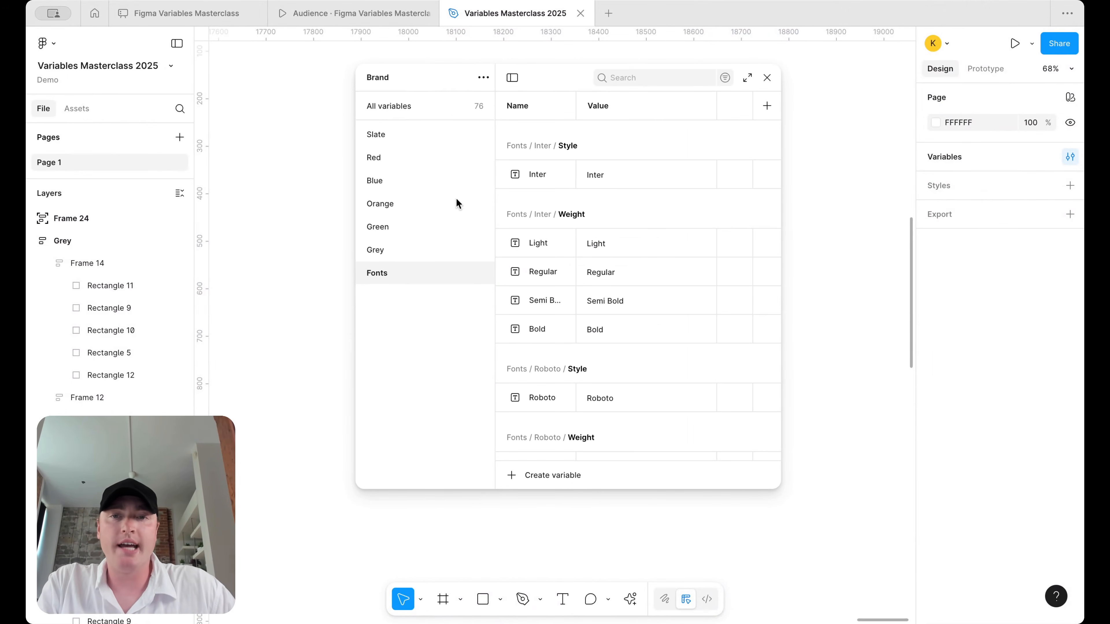
- With all Brand variables showing, create a number variable named 0
{"action": "left_click", "coordinate": [484, 77]}
{"action": "key", "text": "Escape"}
{"action": "left_click", "coordinate": [428, 101]}
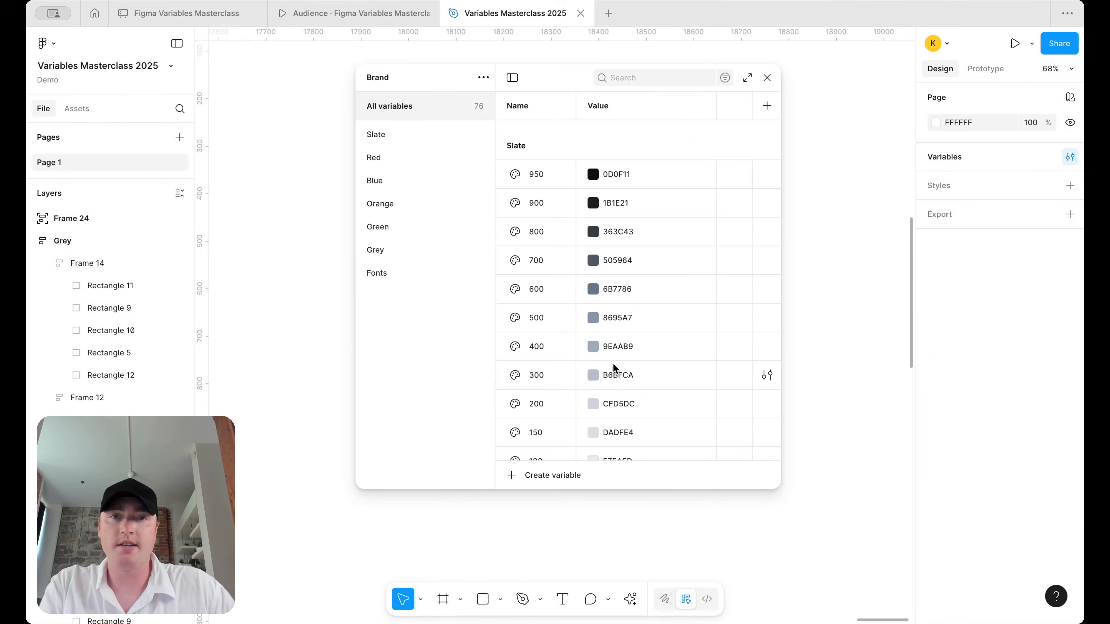
{"action": "left_click", "coordinate": [542, 481]}
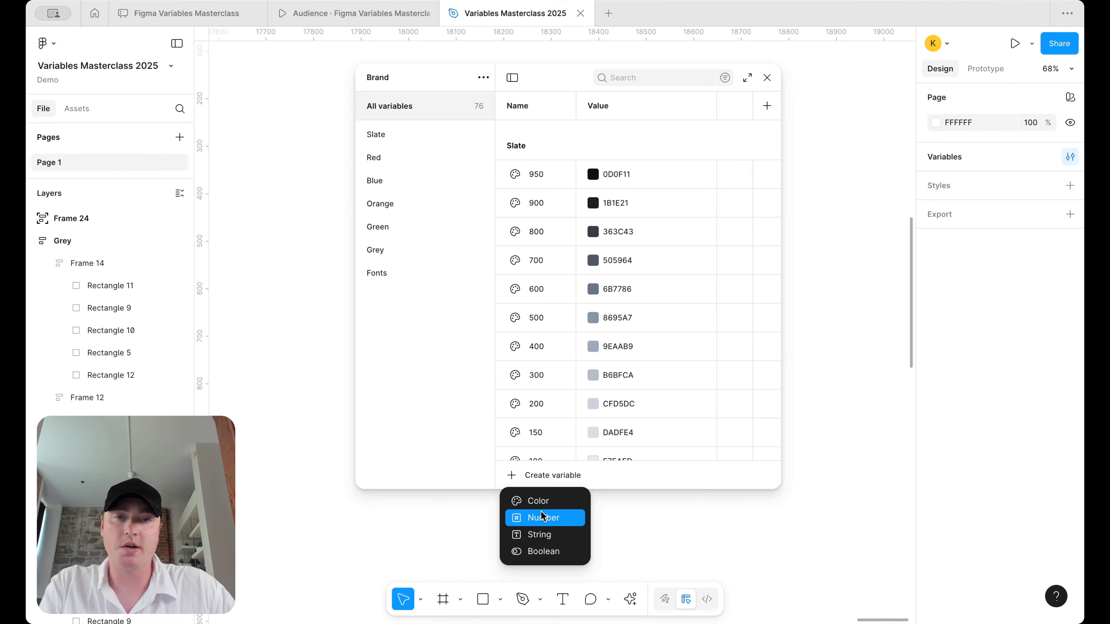
{"action": "left_click", "coordinate": [543, 518]}
{"action": "type", "text": "0"}
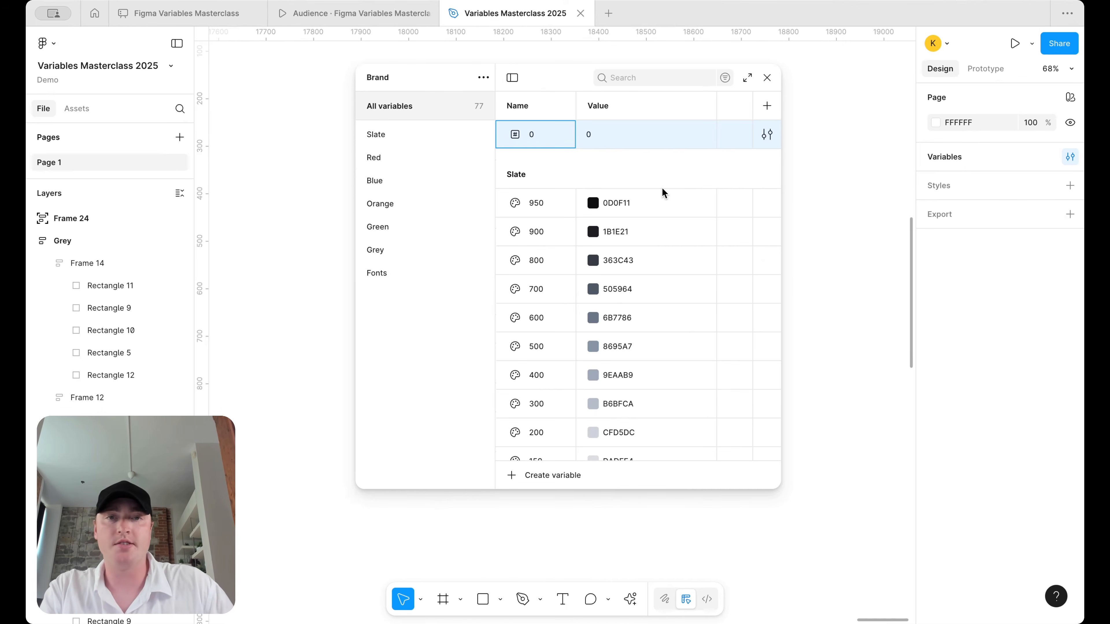
- Rename the variable to Scale/0, placing it in a new Scale group, and view that group
{"action": "key", "text": "BackSpace"}
{"action": "type", "text": "Scale/0"}
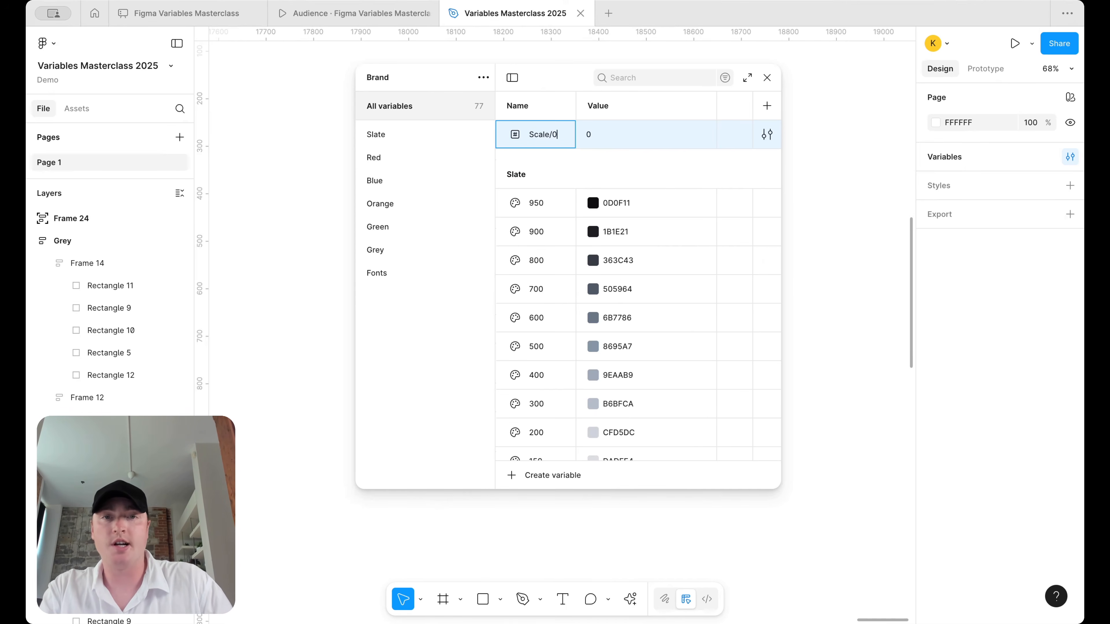
{"action": "key", "text": "Return"}
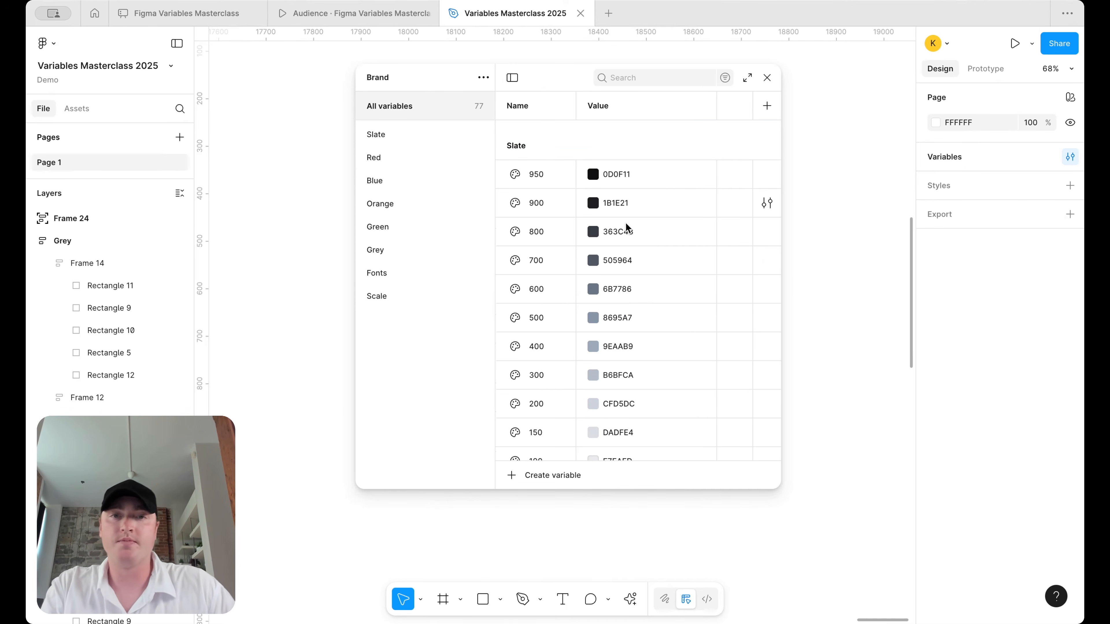
{"action": "left_click", "coordinate": [383, 301]}
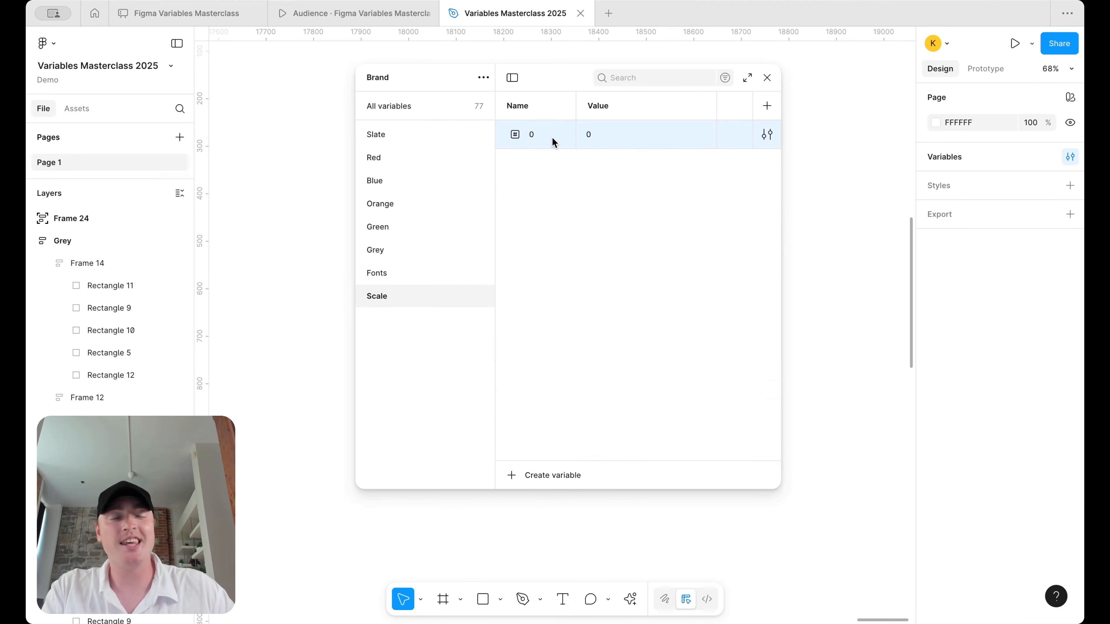
- Duplicate Scale variable 0, name the copy 100, and give it value 4
{"action": "left_click", "coordinate": [416, 139]}
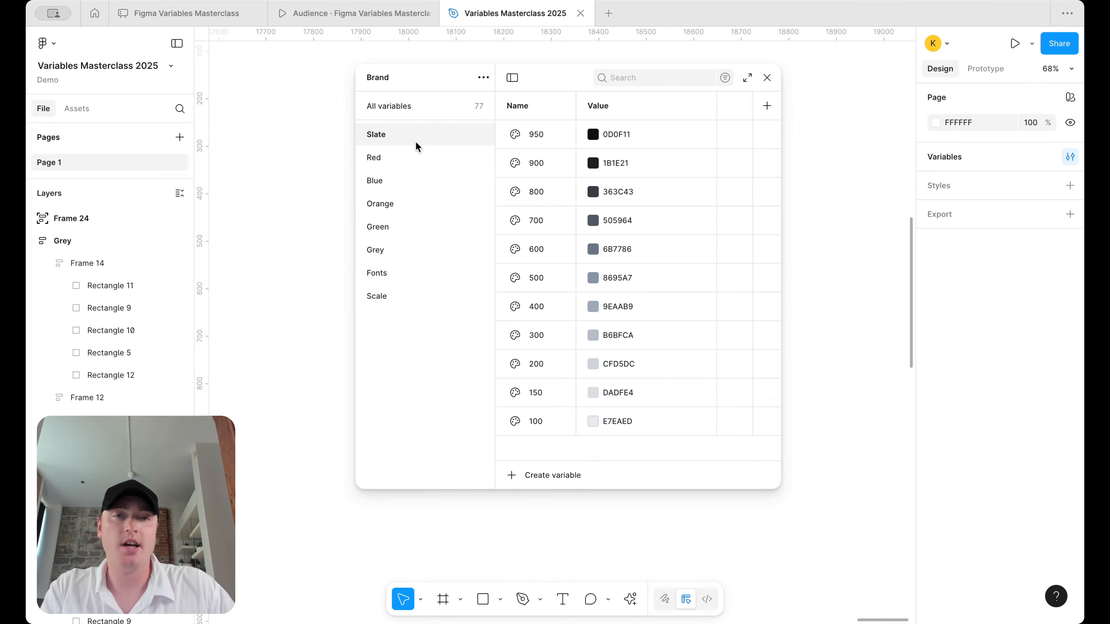
{"action": "left_click", "coordinate": [413, 296]}
{"action": "double_click", "coordinate": [545, 139]}
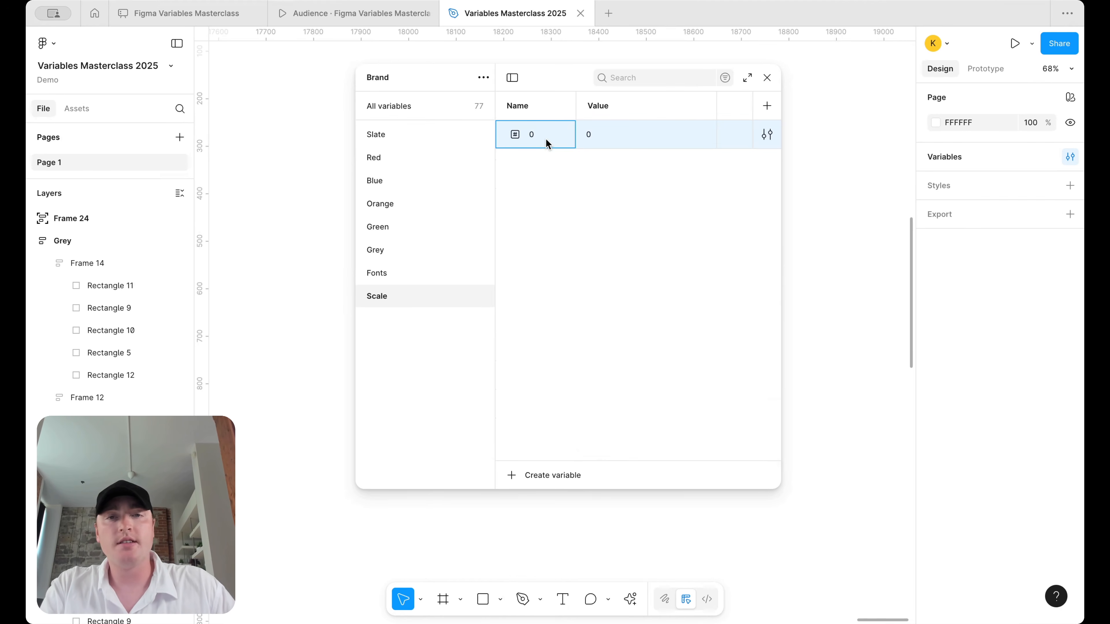
{"action": "left_click", "coordinate": [546, 154]}
{"action": "double_click", "coordinate": [549, 130]}
{"action": "key", "text": "shift+Return"}
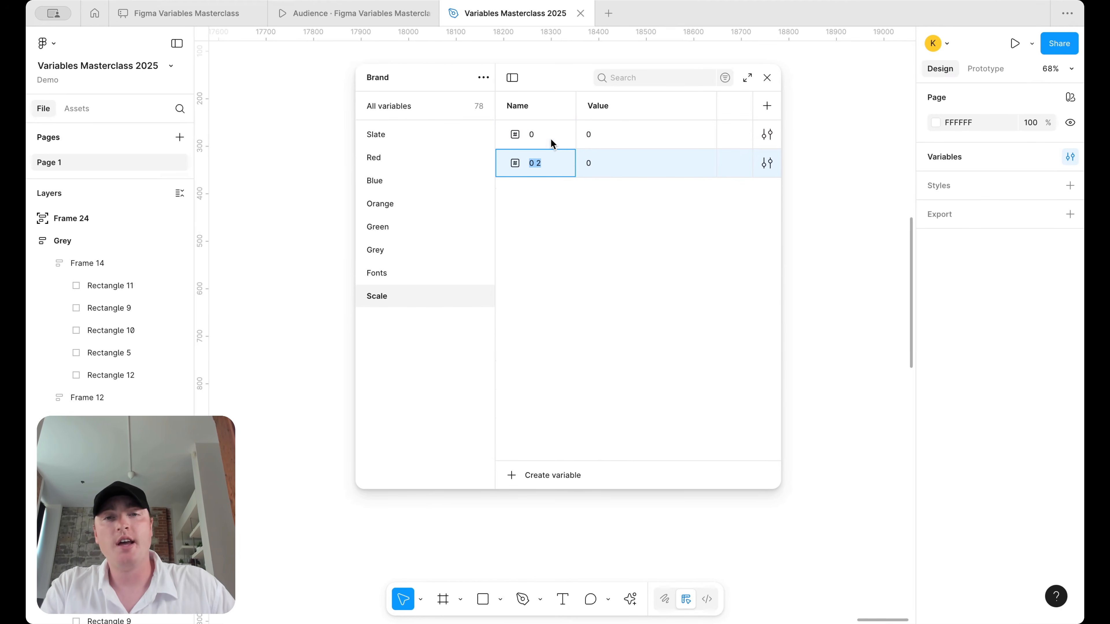
{"action": "type", "text": "100"}
{"action": "key", "text": "Return"}
{"action": "left_click", "coordinate": [627, 170]}
{"action": "type", "text": "4"}
{"action": "key", "text": "Return"}
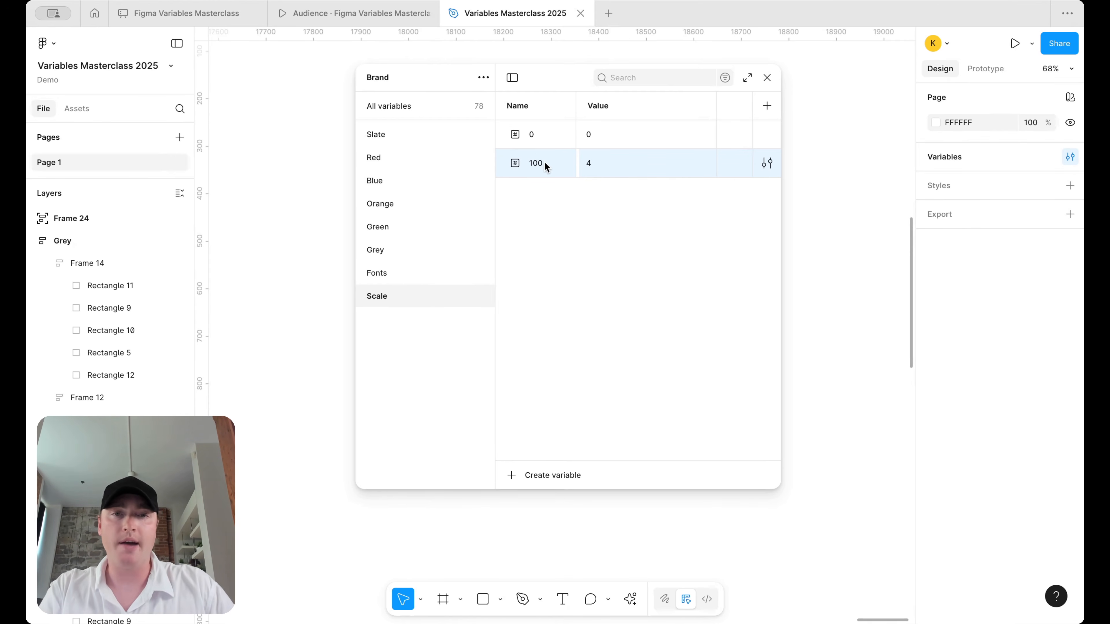
- Duplicate rows to add Scale variables 200, 300 and 400 with values 8, 12 and 16
{"action": "key", "text": "ctrl+d"}
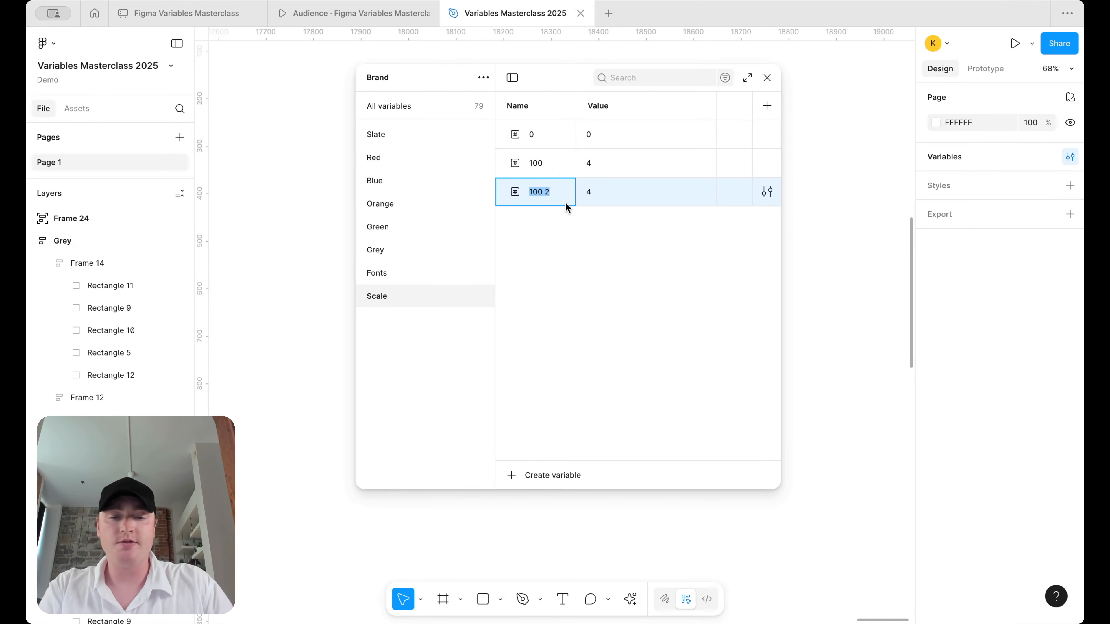
{"action": "type", "text": "2008"}
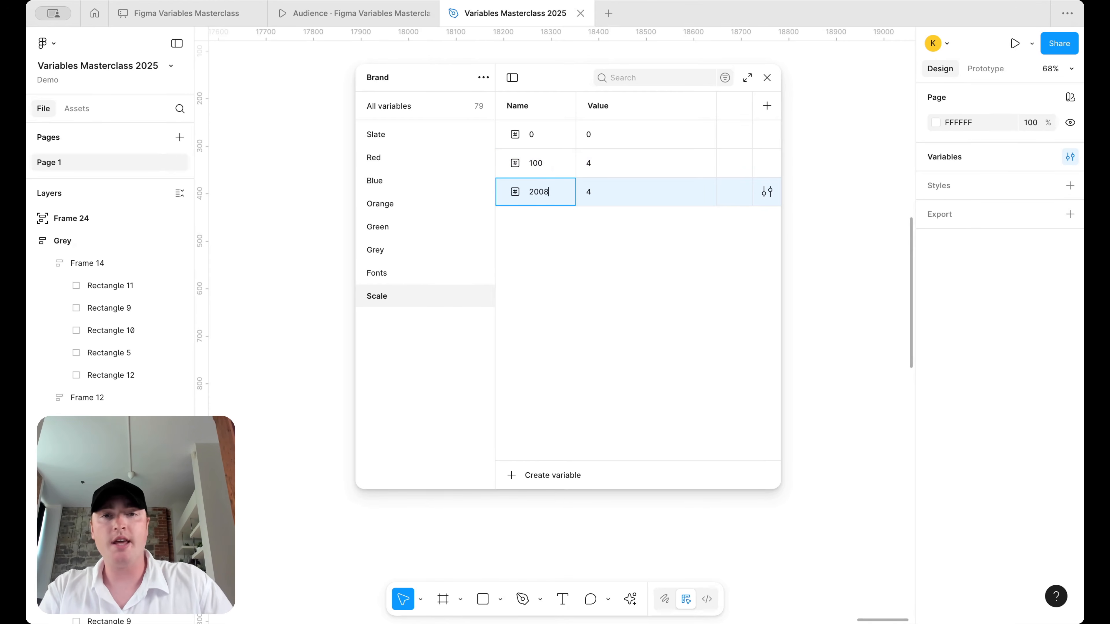
{"action": "double_click", "coordinate": [637, 198]}
{"action": "key", "text": "BackSpace"}
{"action": "type", "text": "8"}
{"action": "key", "text": "Return"}
{"action": "key", "text": "ctrl+d"}
{"action": "type", "text": "300"}
{"action": "double_click", "coordinate": [638, 217]}
{"action": "type", "text": "12"}
{"action": "key", "text": "Return"}
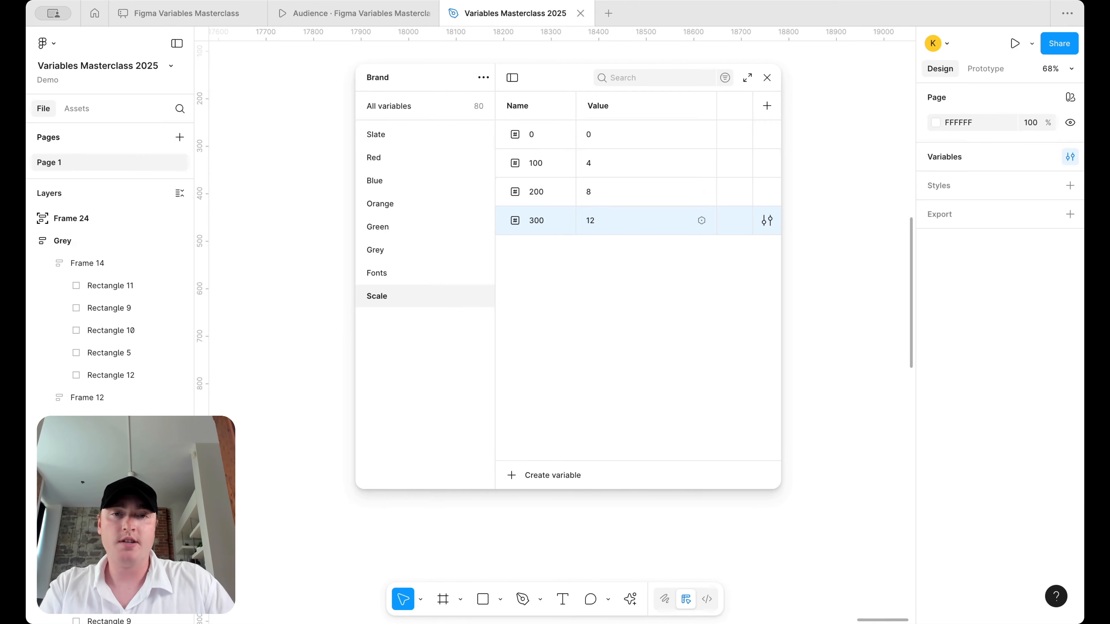
{"action": "key", "text": "ctrl+d"}
{"action": "type", "text": "400"}
{"action": "double_click", "coordinate": [624, 257]}
{"action": "type", "text": "16"}
{"action": "key", "text": "Return"}
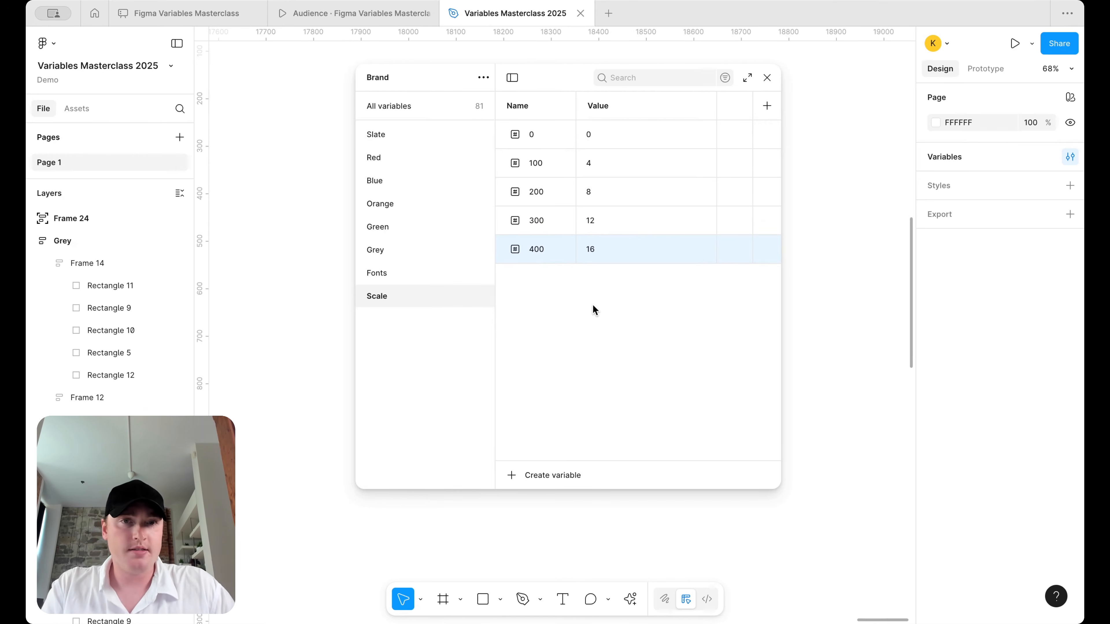
{"action": "left_click", "coordinate": [551, 134]}
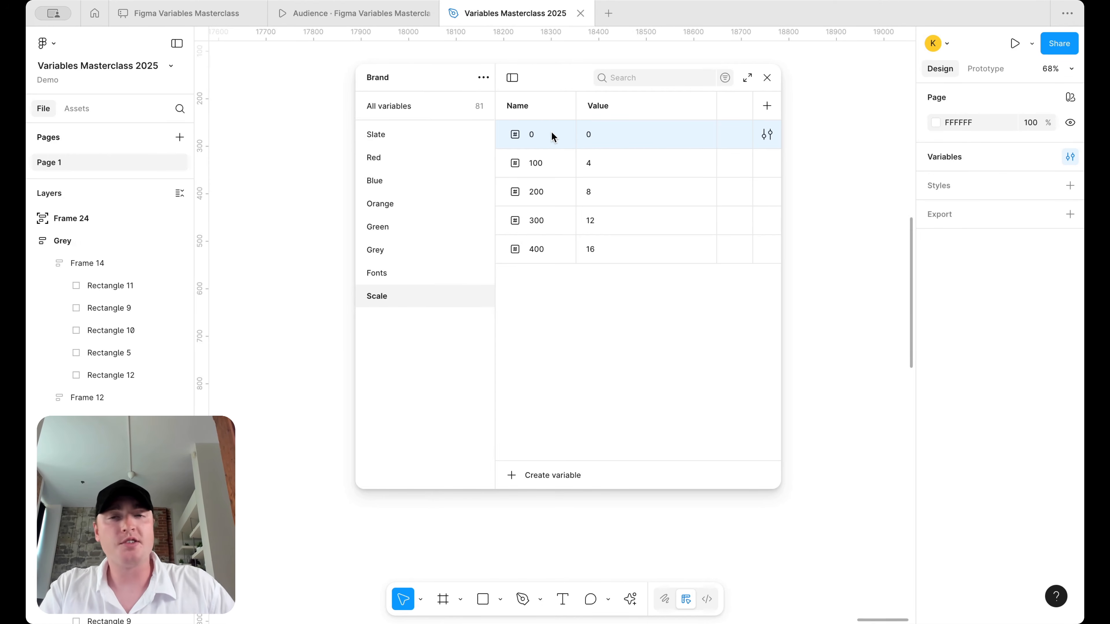
- Duplicate Scale variable 0 as 25 with value 1
{"action": "left_click", "coordinate": [447, 157]}
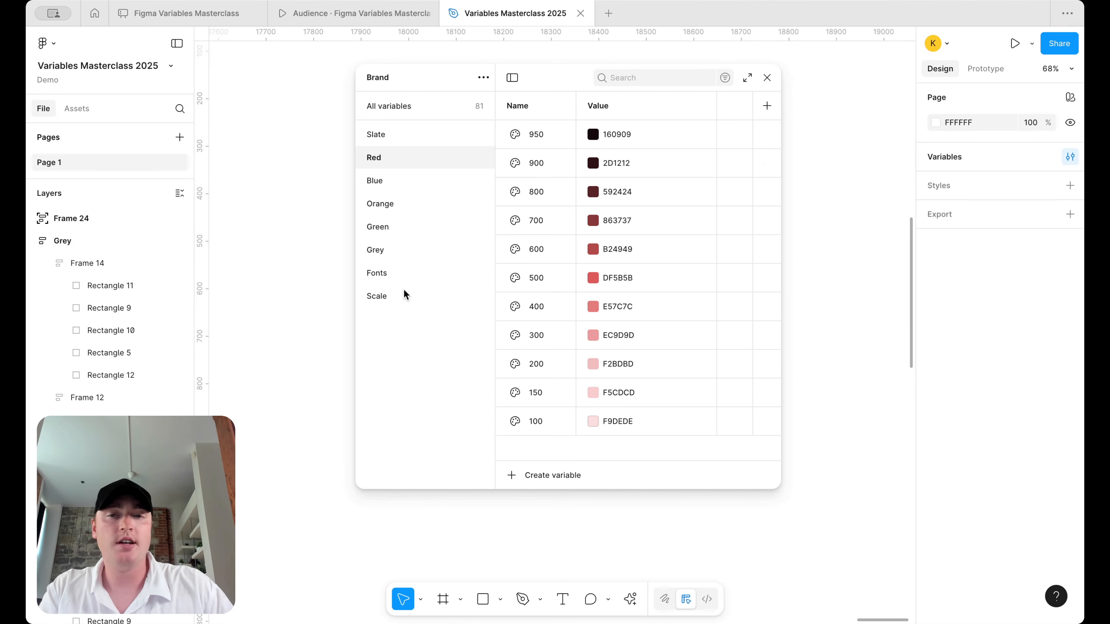
{"action": "left_click", "coordinate": [400, 296]}
{"action": "left_click", "coordinate": [546, 138]}
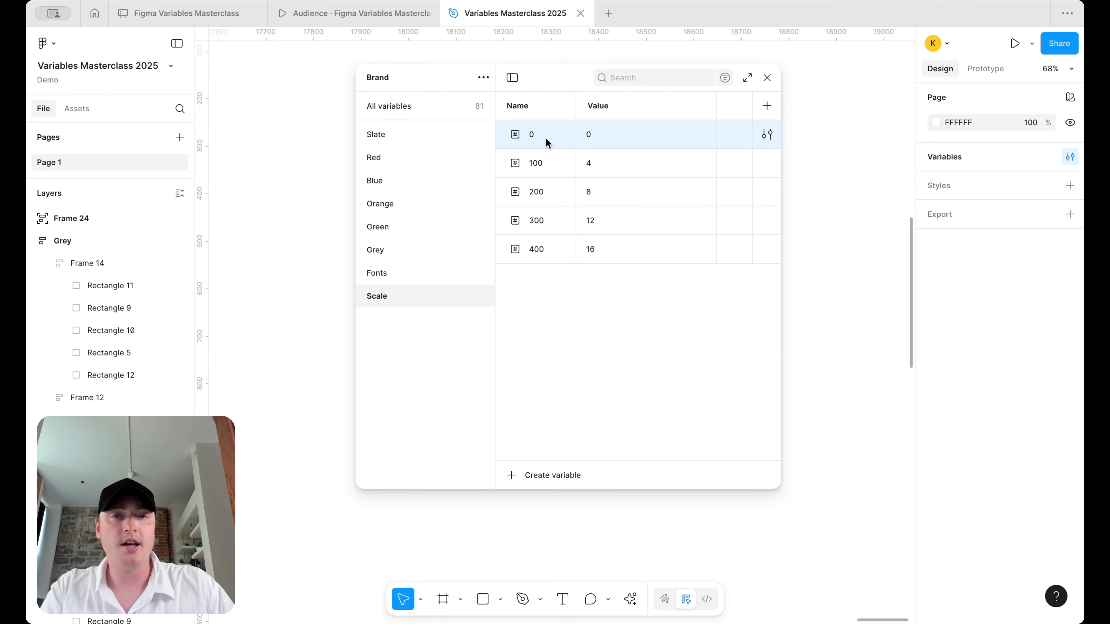
{"action": "key", "text": "shift+Return"}
{"action": "type", "text": "25"}
{"action": "left_click", "coordinate": [604, 161]}
{"action": "type", "text": "1"}
{"action": "key", "text": "Return"}
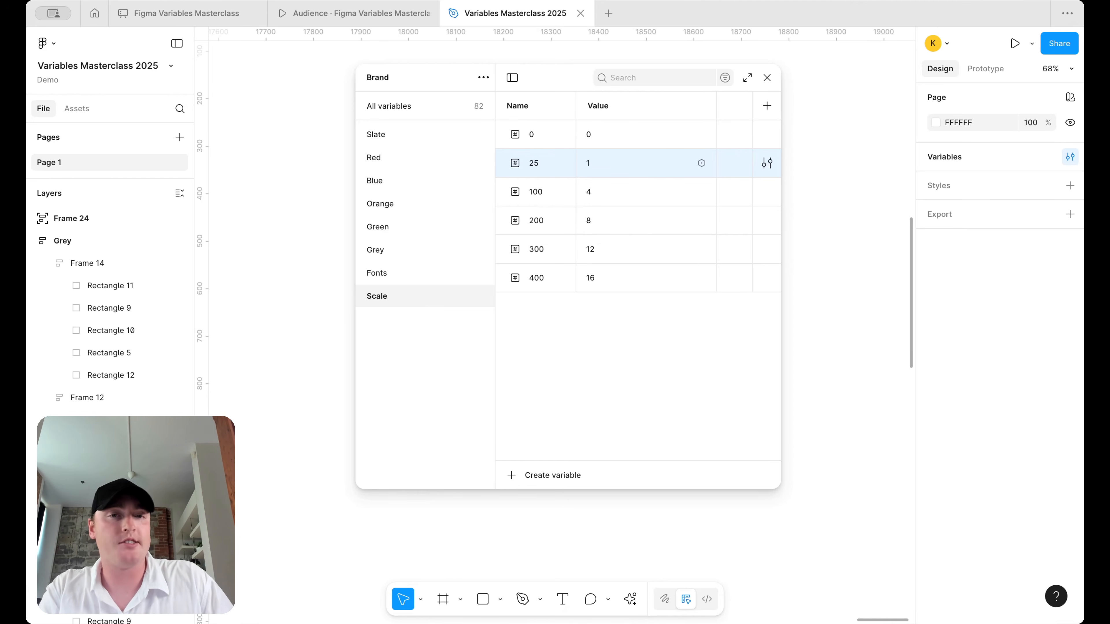
- Duplicate variable 25 as 50 with value 2
{"action": "key", "text": "shift+Return"}
{"action": "type", "text": "50"}
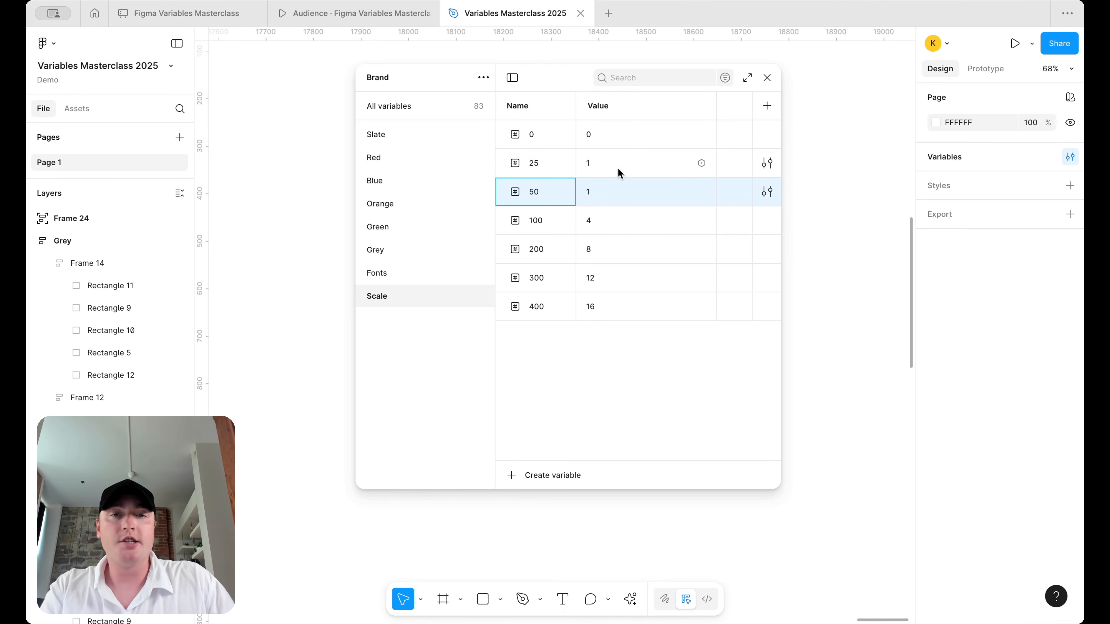
{"action": "key", "text": "Return"}
{"action": "left_click", "coordinate": [602, 184]}
{"action": "type", "text": "2"}
{"action": "key", "text": "Return"}
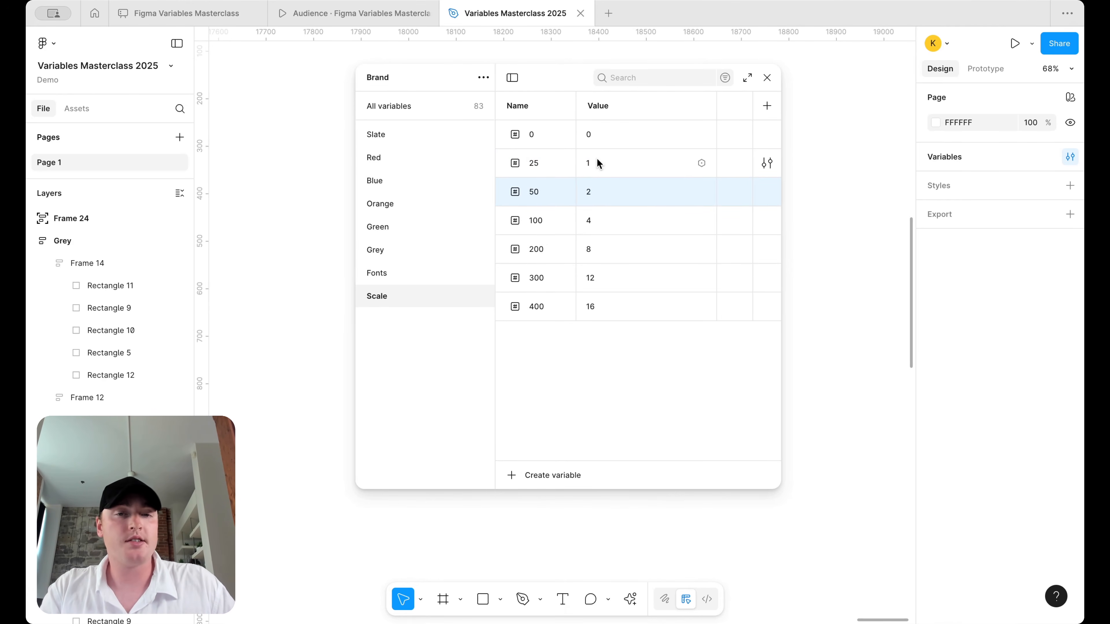
- Duplicate variable 400 to add 500 valued 20 and 600 valued 24
{"action": "left_click", "coordinate": [550, 307]}
{"action": "key", "text": "ctrl+d"}
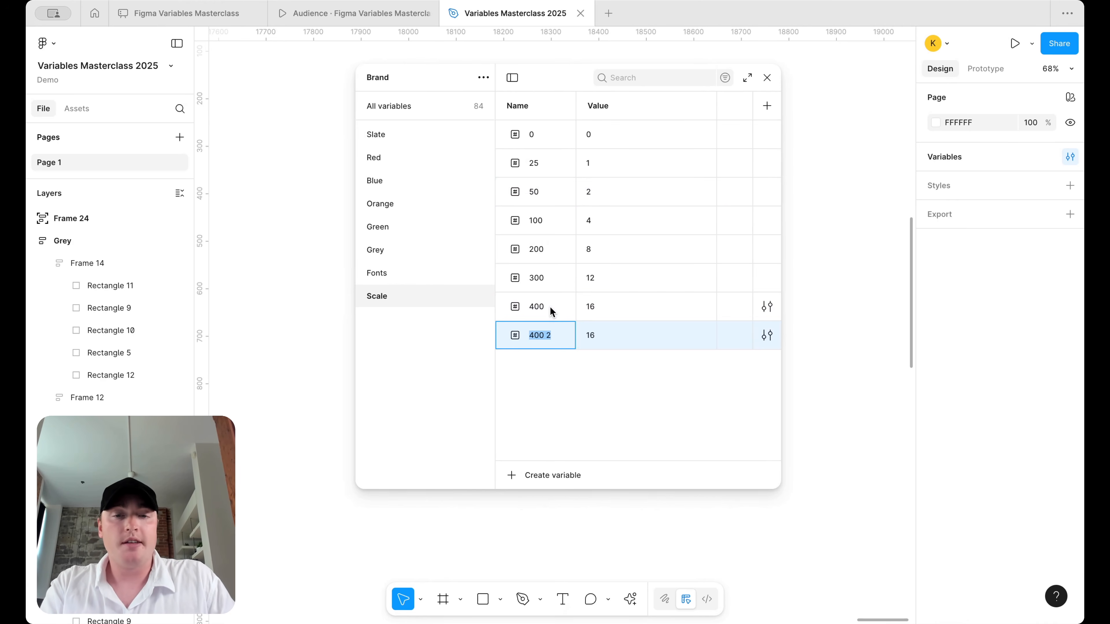
{"action": "type", "text": "500"}
{"action": "key", "text": "Tab"}
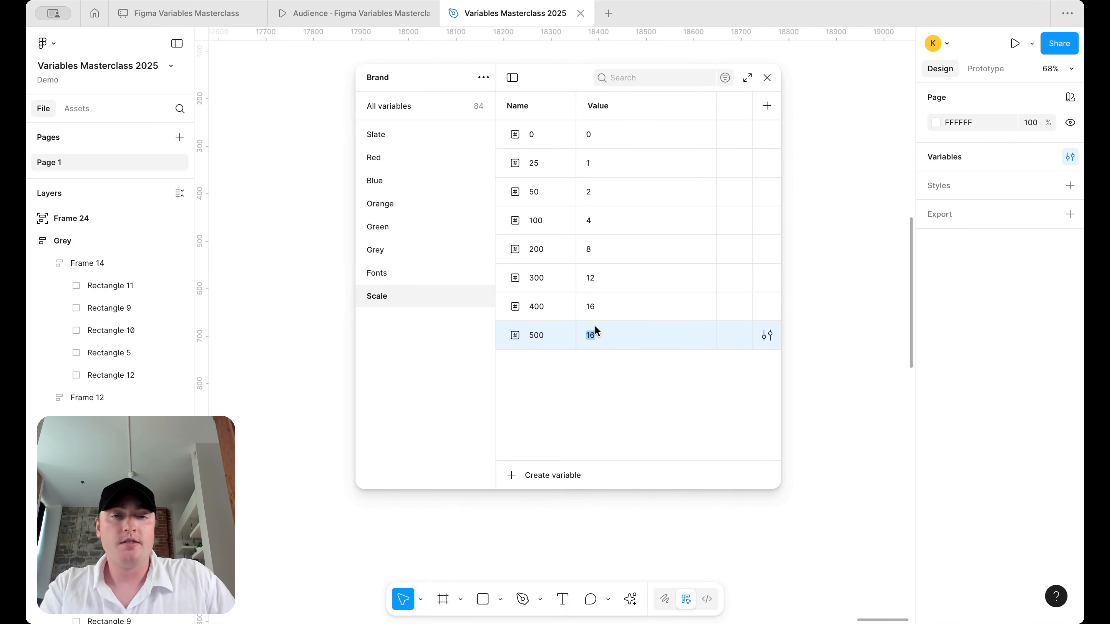
{"action": "type", "text": "20"}
{"action": "key", "text": "Return"}
{"action": "key", "text": "ctrl+d"}
{"action": "type", "text": "600"}
{"action": "key", "text": "Tab"}
{"action": "type", "text": "24"}
{"action": "key", "text": "Return"}
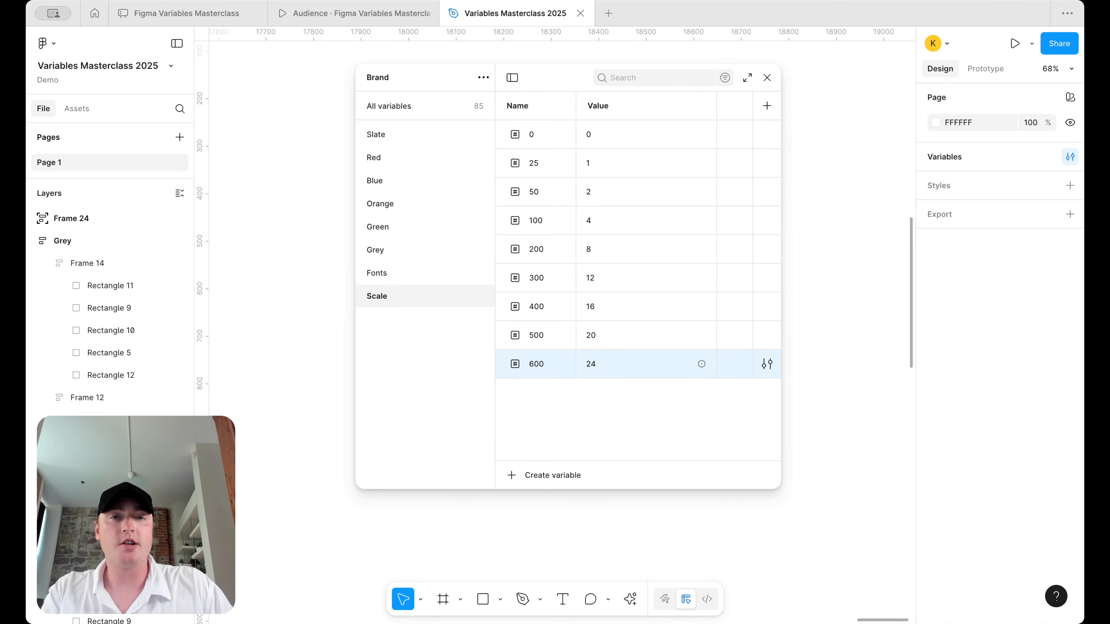
- Rename variable 50 to 2 by mistake
{"action": "double_click", "coordinate": [538, 192]}
{"action": "type", "text": "2"}
{"action": "key", "text": "Return"}
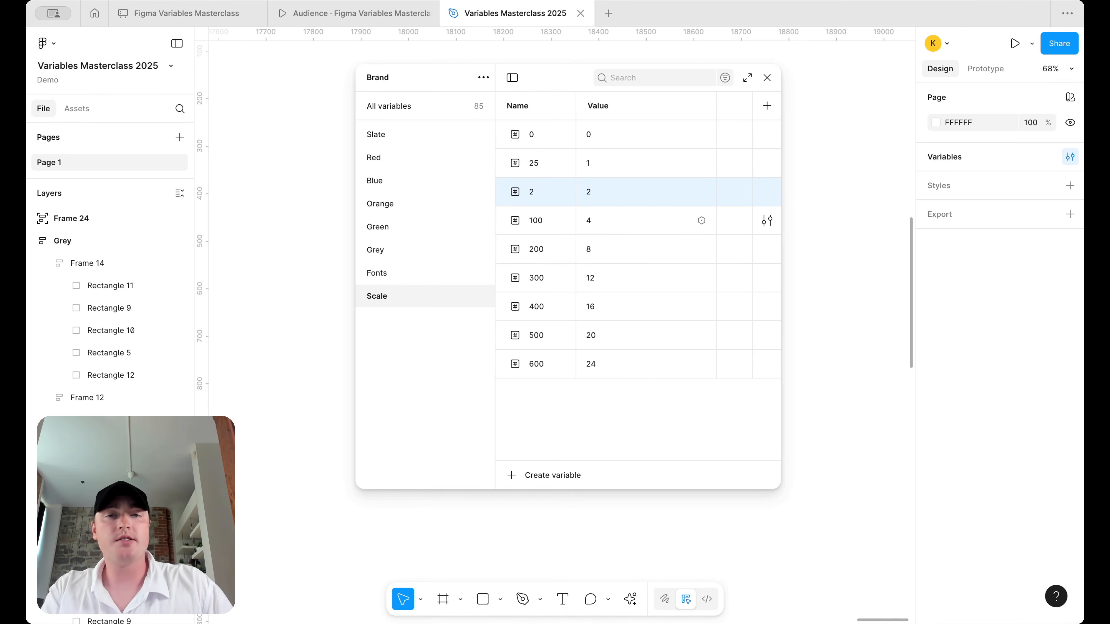
- Restore the 50 name, duplicate variable 600 as 1200, and enter the value 96
{"action": "key", "text": "Escape"}
{"action": "left_click", "coordinate": [548, 361]}
{"action": "right_click", "coordinate": [548, 361]}
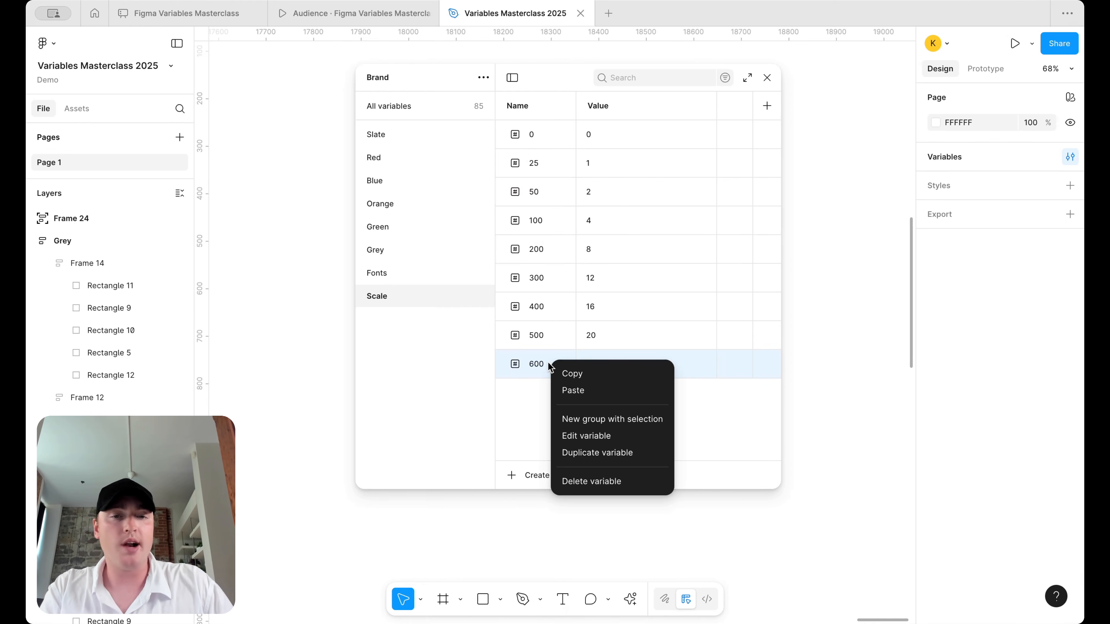
{"action": "left_click", "coordinate": [578, 447]}
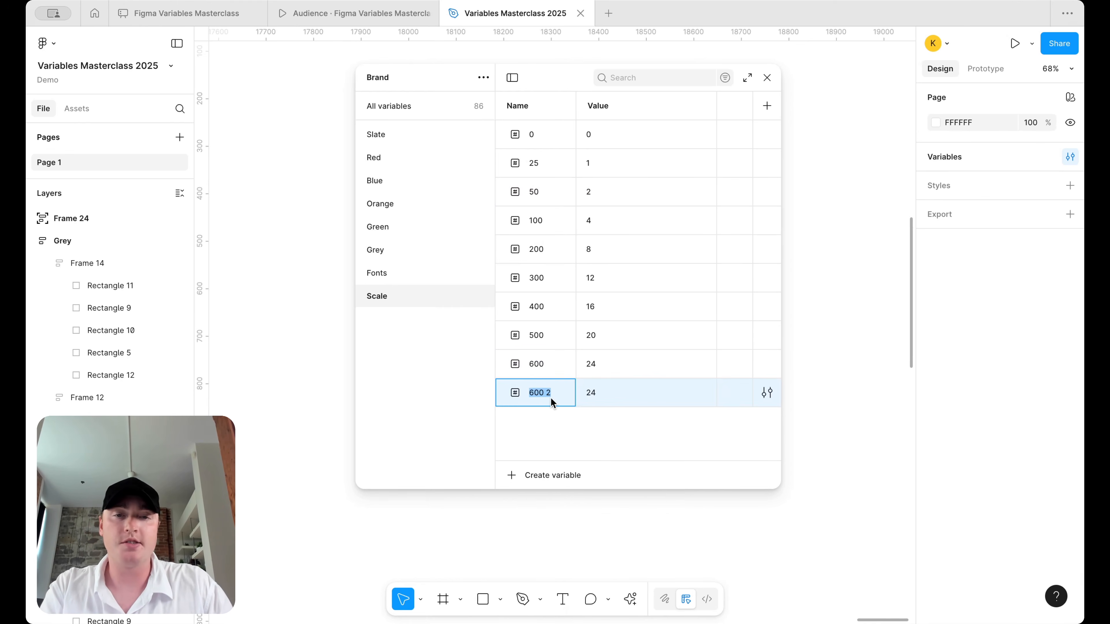
{"action": "type", "text": "1200"}
{"action": "left_click", "coordinate": [598, 391]}
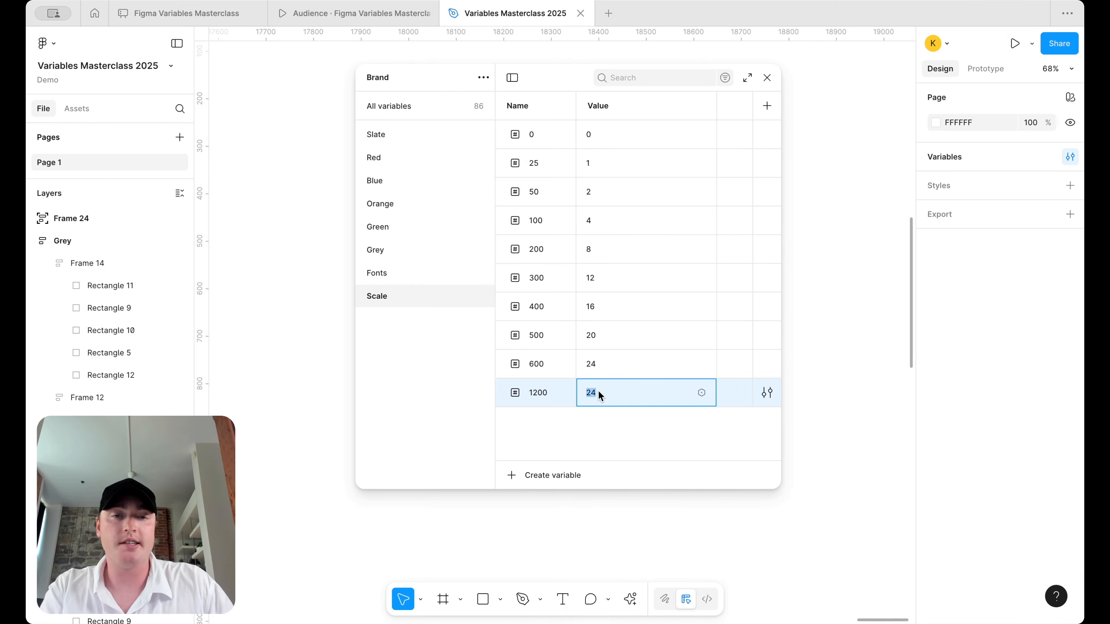
{"action": "type", "text": "96"}
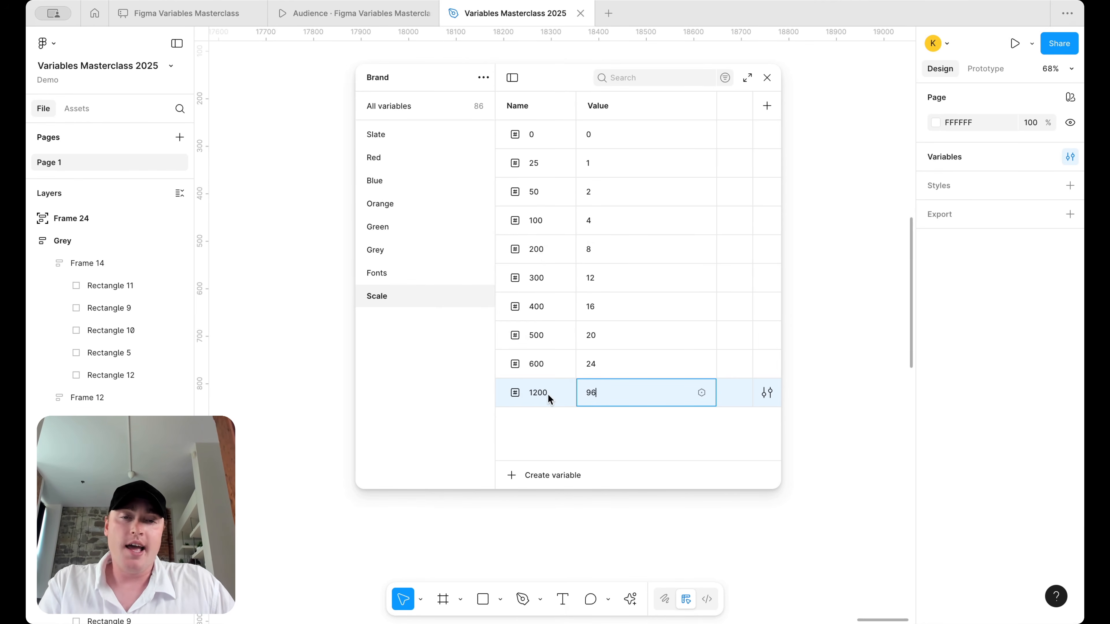
{"action": "left_click", "coordinate": [551, 414]}
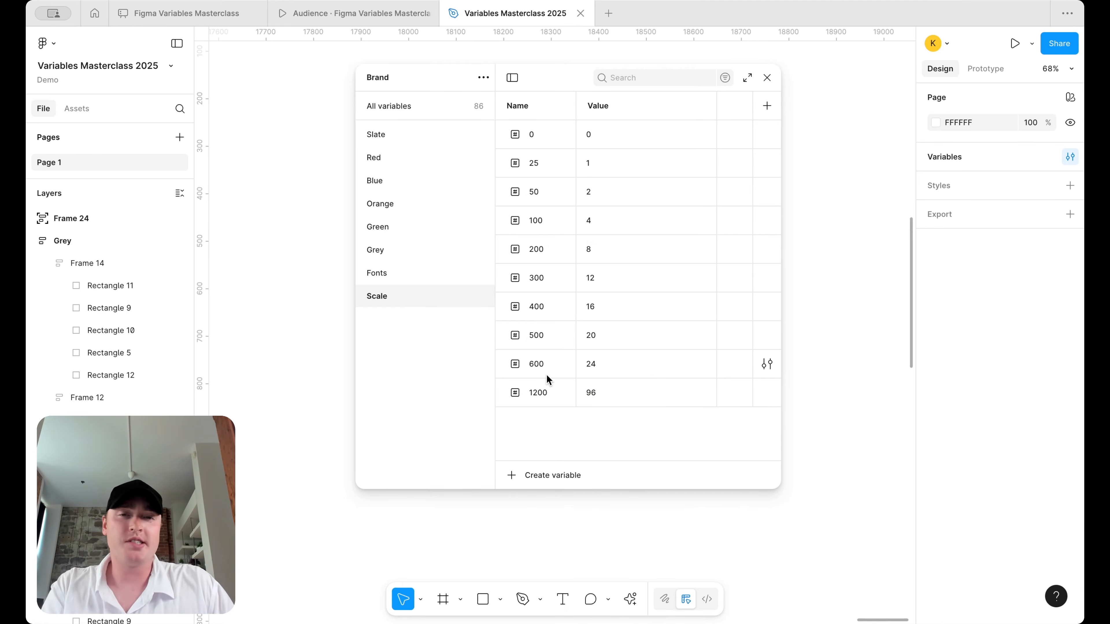
- Rename the variable to 96 and back to 1200, then set its value to 100
{"action": "double_click", "coordinate": [542, 393]}
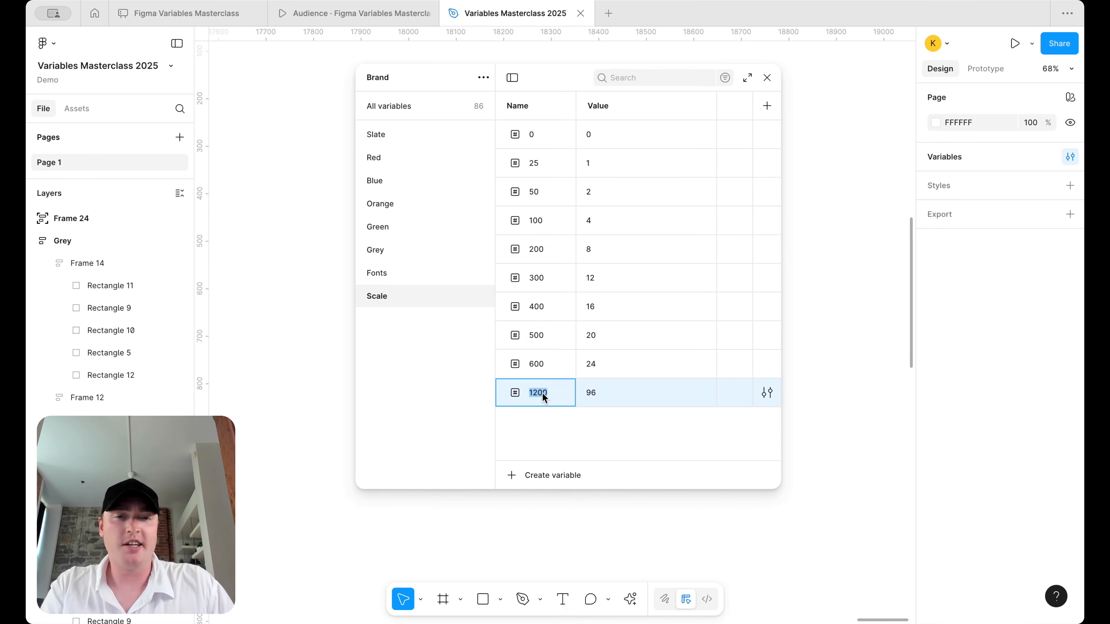
{"action": "type", "text": "96"}
{"action": "key", "text": "Return"}
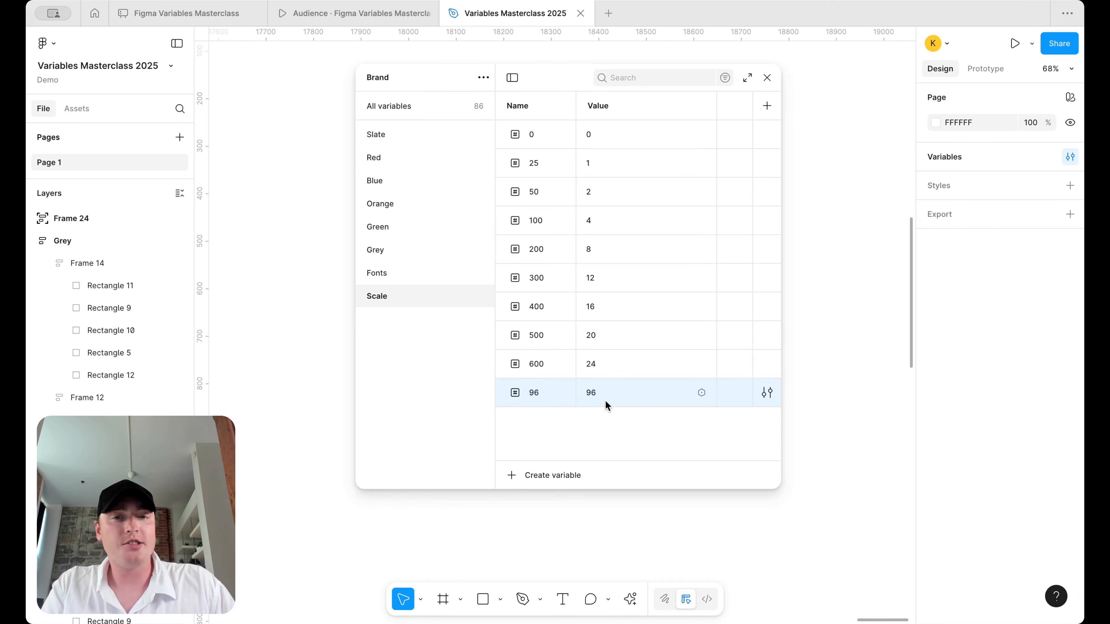
{"action": "double_click", "coordinate": [532, 391]}
{"action": "type", "text": "1200"}
{"action": "double_click", "coordinate": [606, 403]}
{"action": "type", "text": "100"}
{"action": "key", "text": "Return"}
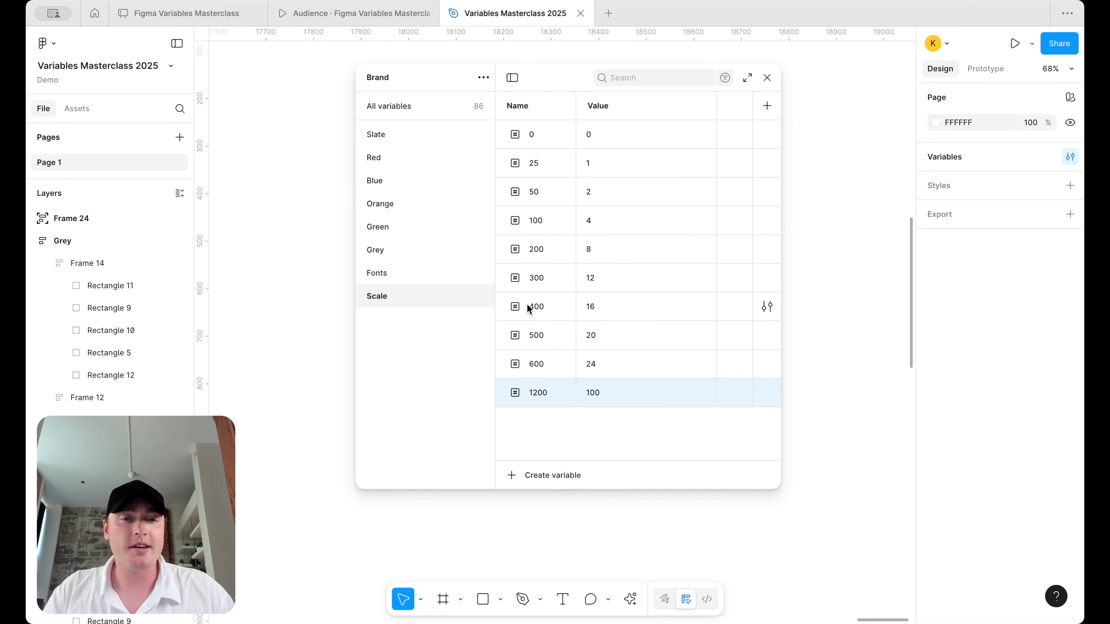
- Try renaming 1200 to 100, which is rejected as a duplicate, and enter the value 1000
{"action": "double_click", "coordinate": [546, 395]}
{"action": "type", "text": "100"}
{"action": "key", "text": "Return"}
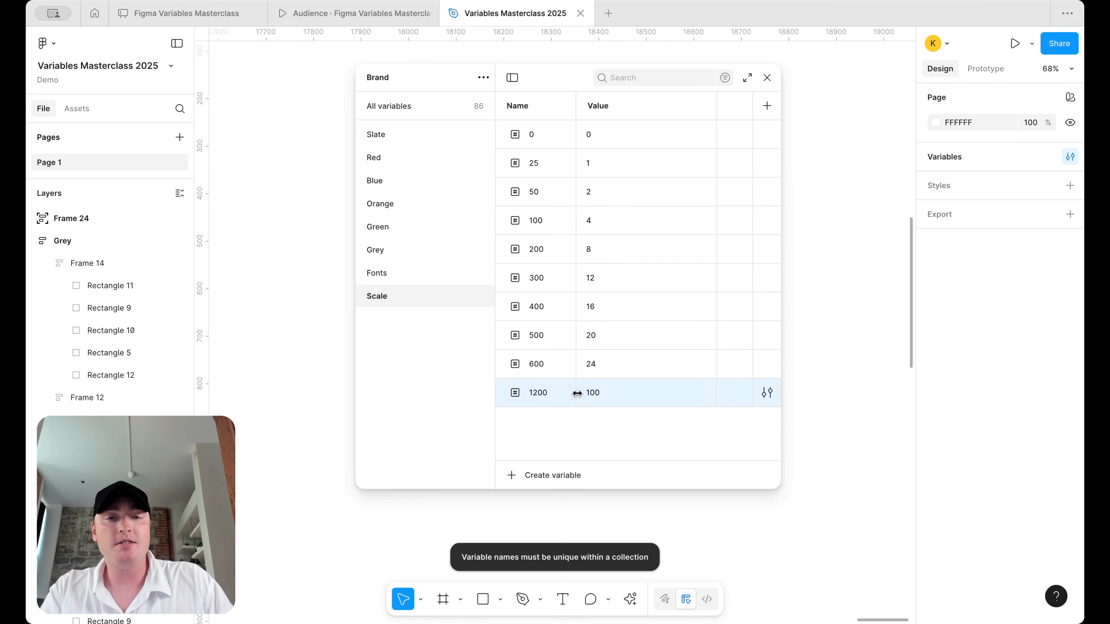
{"action": "double_click", "coordinate": [544, 393]}
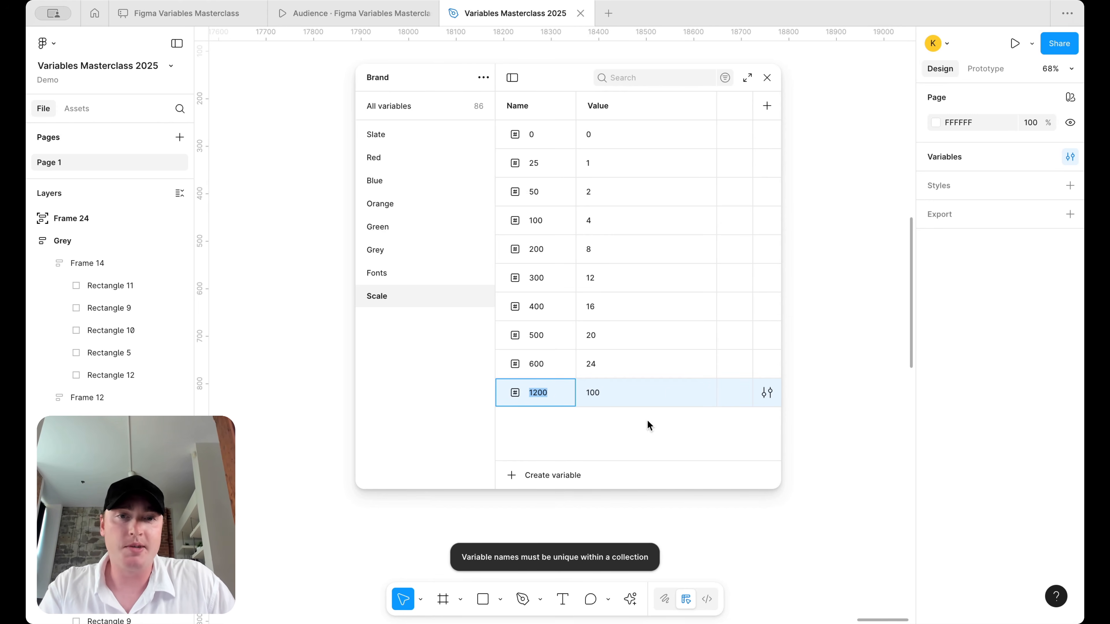
{"action": "double_click", "coordinate": [608, 394]}
{"action": "type", "text": "1000"}
- Retry the name 100, rename the variable to 1000, then restore the name 1200
{"action": "double_click", "coordinate": [542, 391]}
{"action": "type", "text": "100"}
{"action": "key", "text": "Return"}
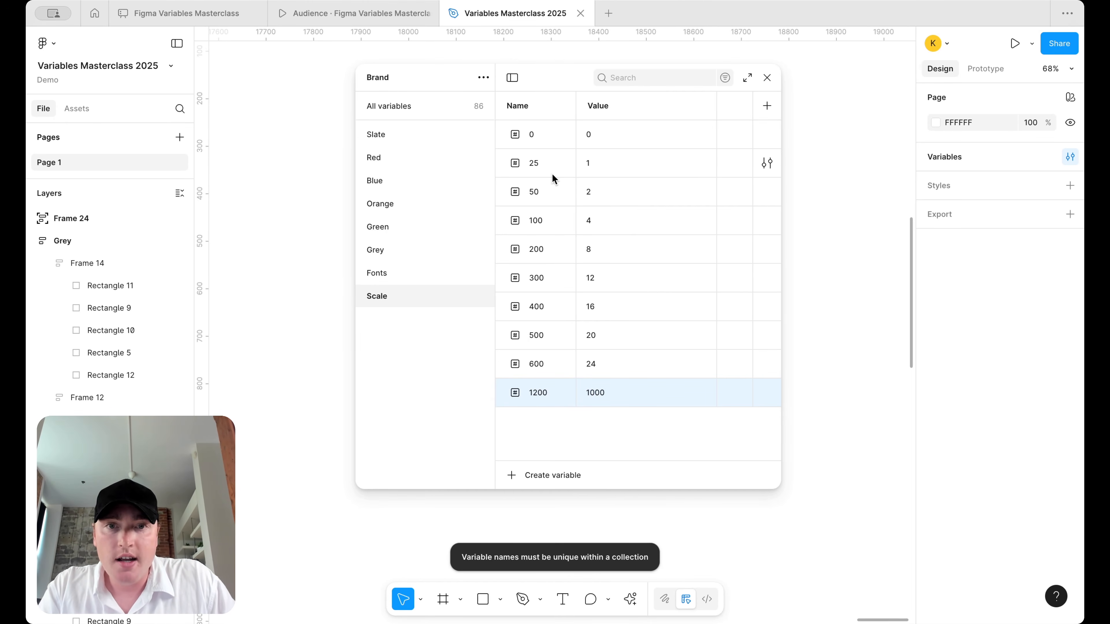
{"action": "double_click", "coordinate": [544, 389]}
{"action": "type", "text": "1000"}
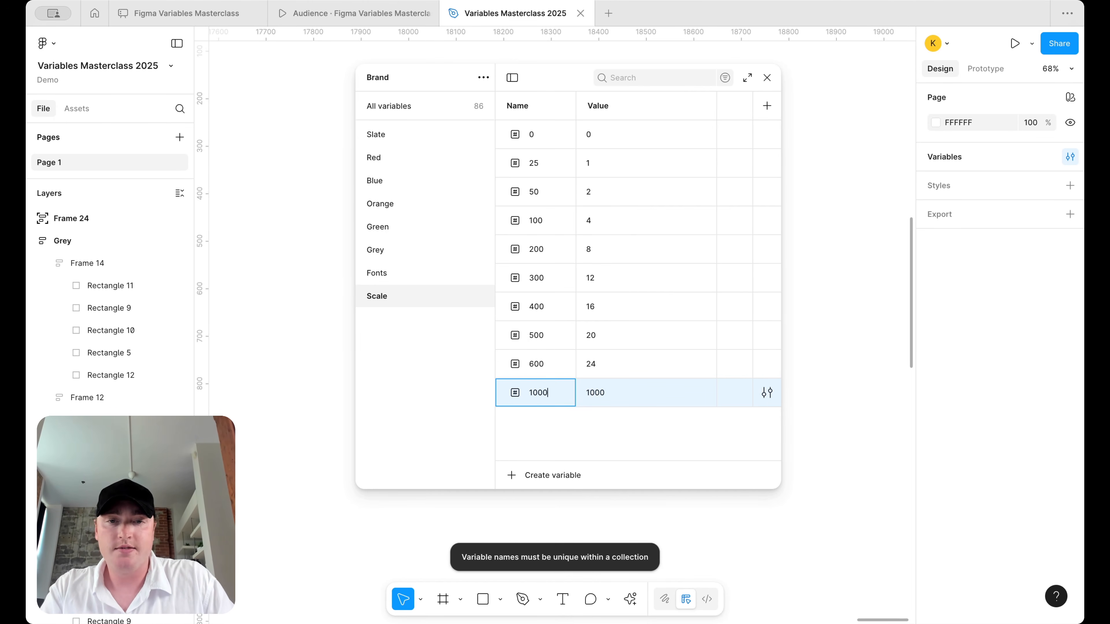
{"action": "key", "text": "Return"}
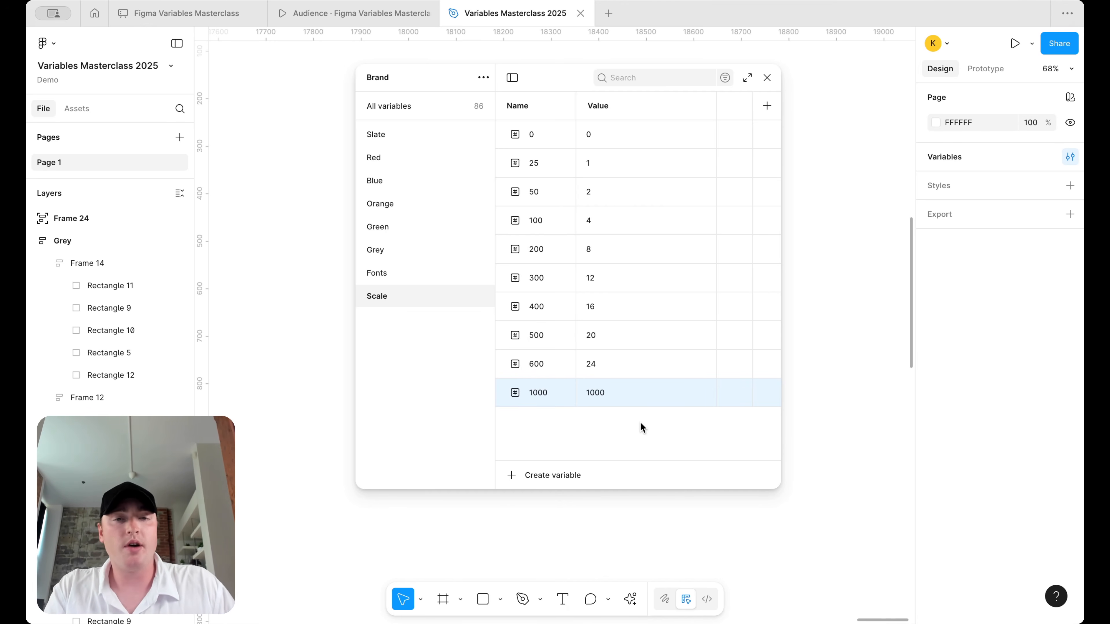
{"action": "double_click", "coordinate": [542, 397]}
{"action": "type", "text": "1200"}
{"action": "key", "text": "Return"}
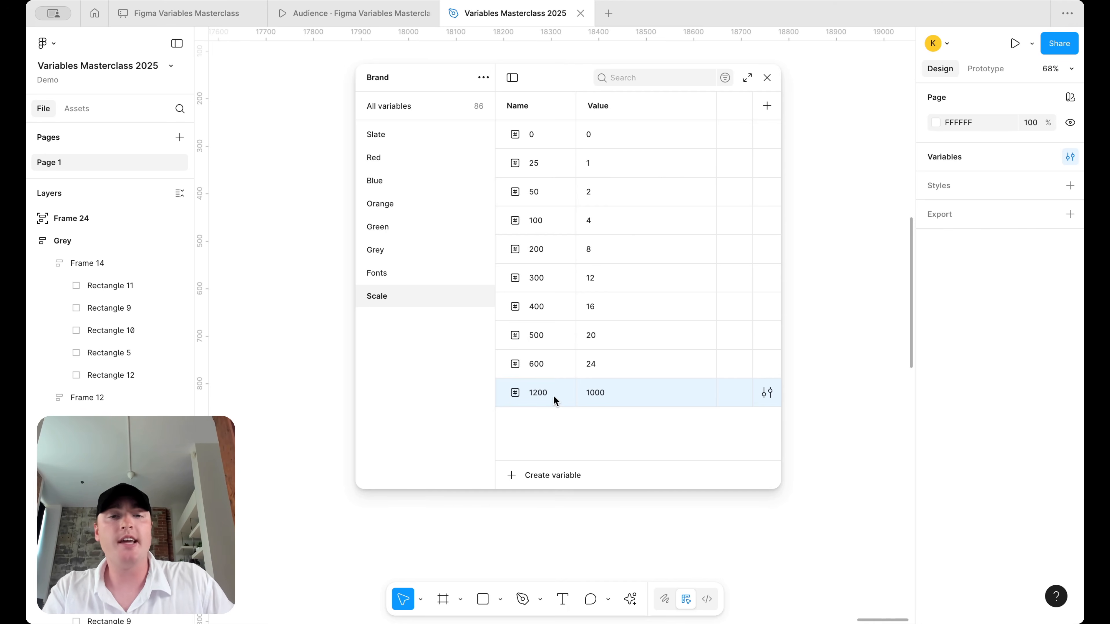
- Delete the 1200 variable and duplicate variable 600 with Cmd+D
{"action": "double_click", "coordinate": [605, 392]}
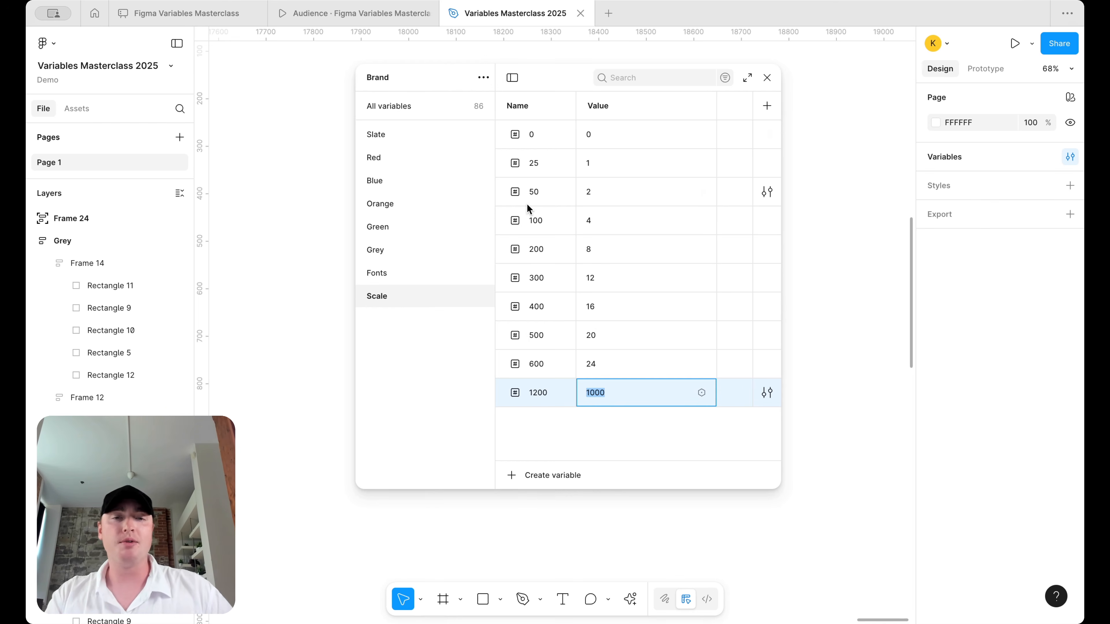
{"action": "left_click", "coordinate": [545, 393]}
{"action": "right_click", "coordinate": [545, 392]}
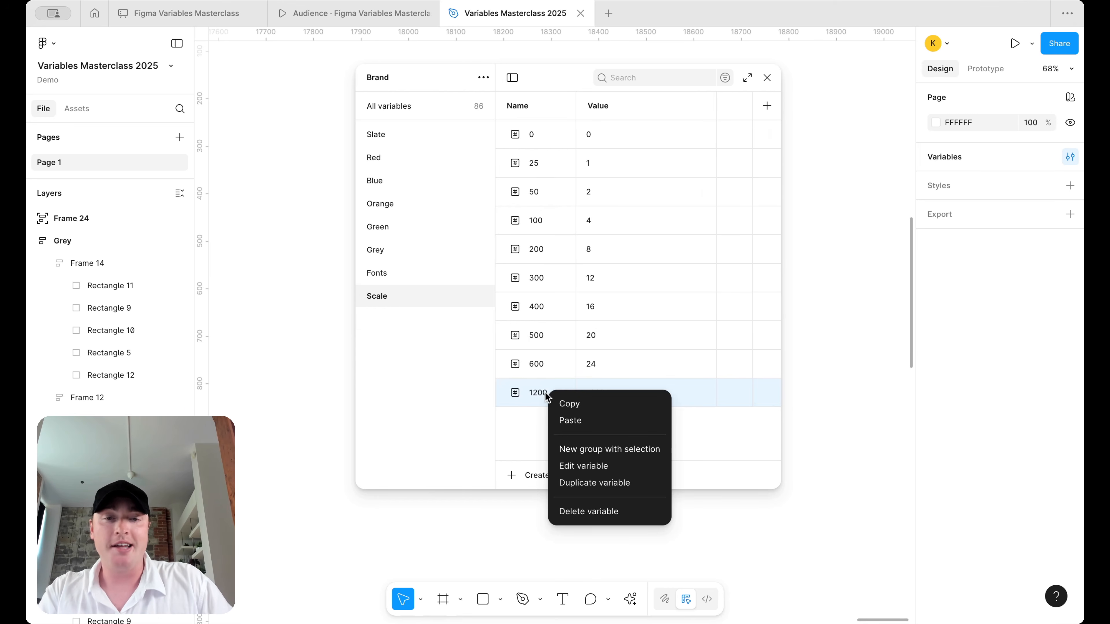
{"action": "left_click", "coordinate": [589, 511]}
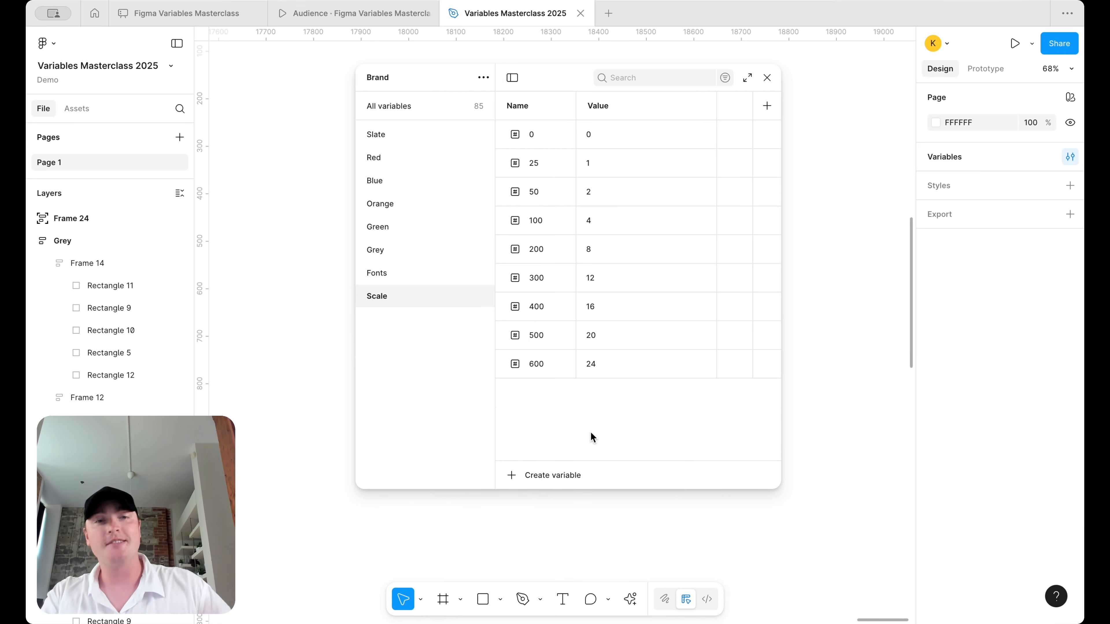
{"action": "left_click", "coordinate": [544, 363]}
{"action": "key", "text": "super+d"}
- Name the duplicate 700 with value 28, then add 800 with value 32
{"action": "type", "text": "700"}
{"action": "left_click", "coordinate": [602, 390]}
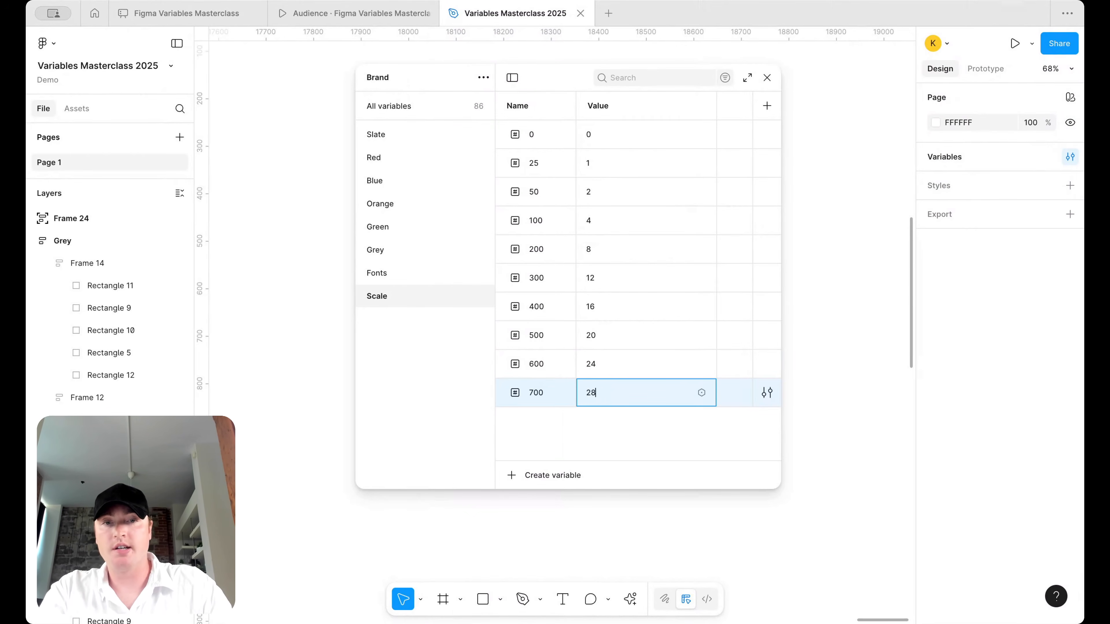
{"action": "type", "text": "28"}
{"action": "key", "text": "Return"}
{"action": "key", "text": "super+d"}
{"action": "type", "text": "800"}
{"action": "left_click", "coordinate": [599, 420]}
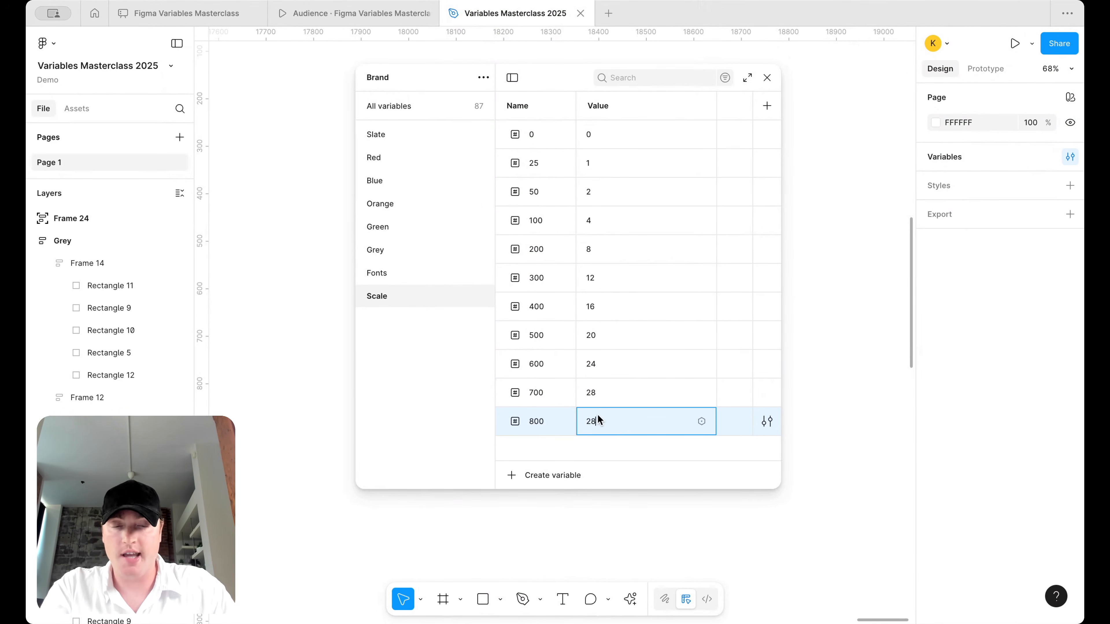
{"action": "type", "text": "32"}
{"action": "key", "text": "Return"}
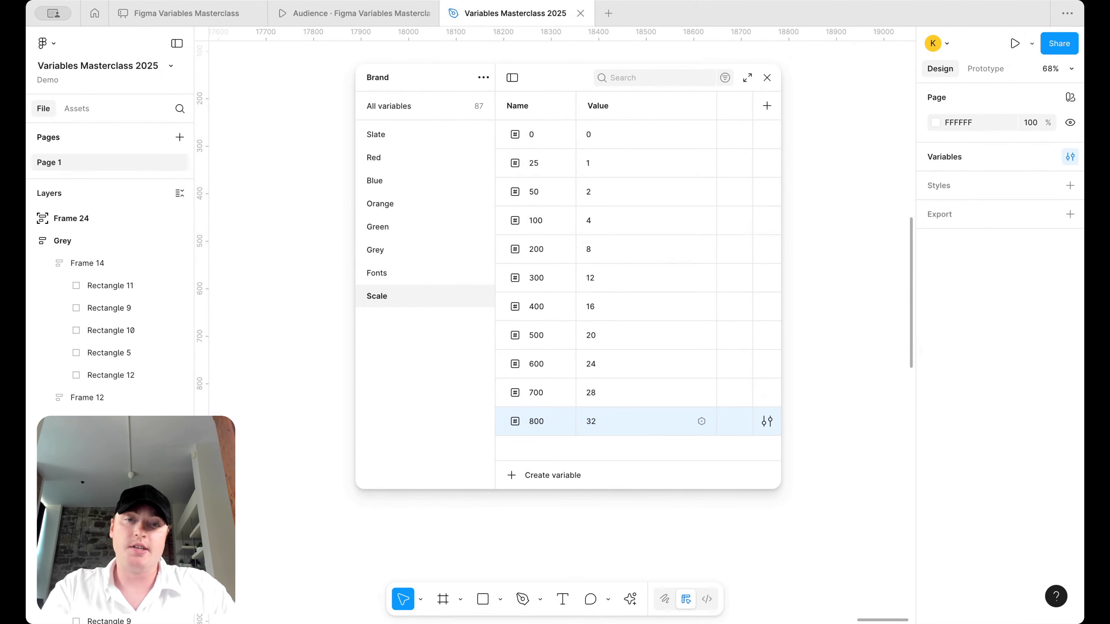
- Add variables 900 and 1000, correcting 900's value to 36 and setting 1000 to 40
{"action": "key", "text": "super+d"}
{"action": "type", "text": "900"}
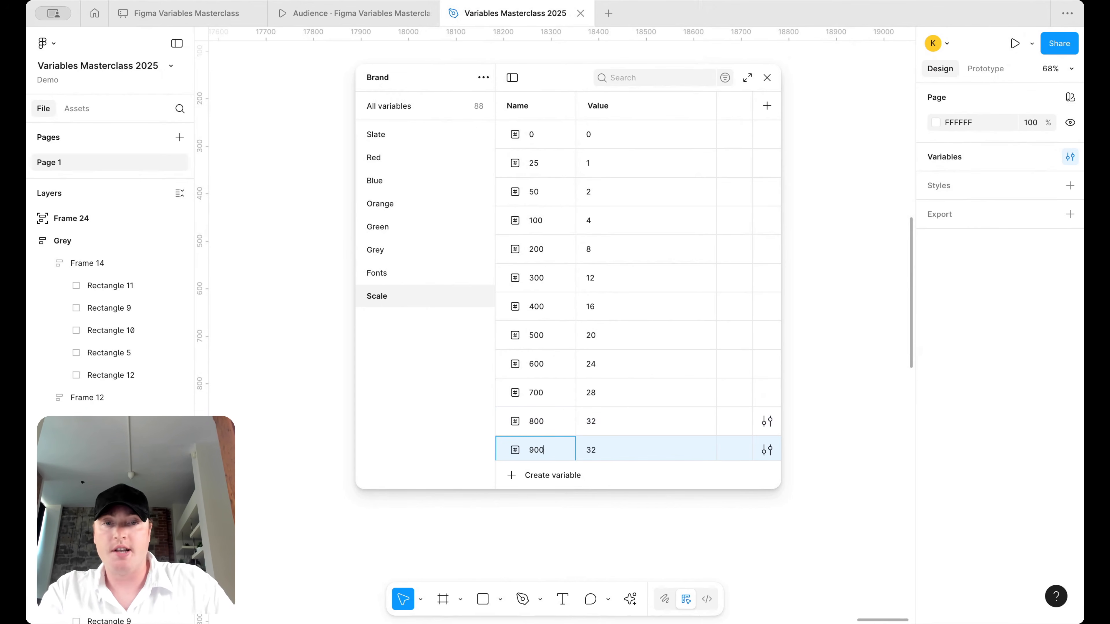
{"action": "left_click", "coordinate": [595, 445]}
{"action": "key", "text": "BackSpace"}
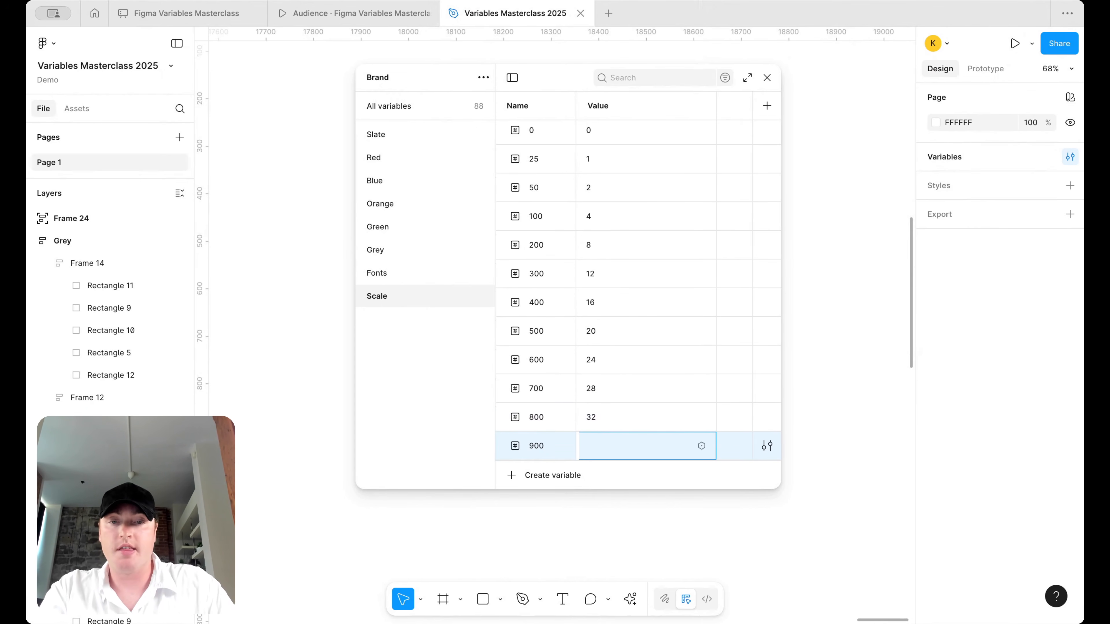
{"action": "type", "text": "46"}
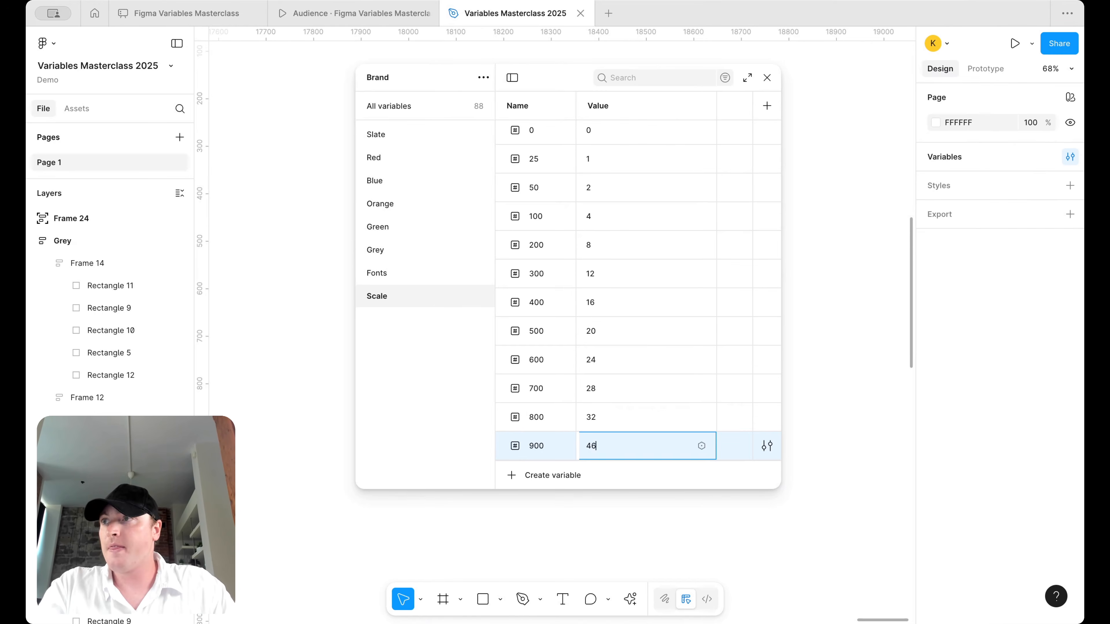
{"action": "key", "text": "super+d"}
{"action": "type", "text": "1000"}
{"action": "left_click", "coordinate": [628, 449]}
{"action": "left_click", "coordinate": [598, 419]}
{"action": "type", "text": "36"}
{"action": "left_click", "coordinate": [594, 443]}
{"action": "type", "text": "40"}
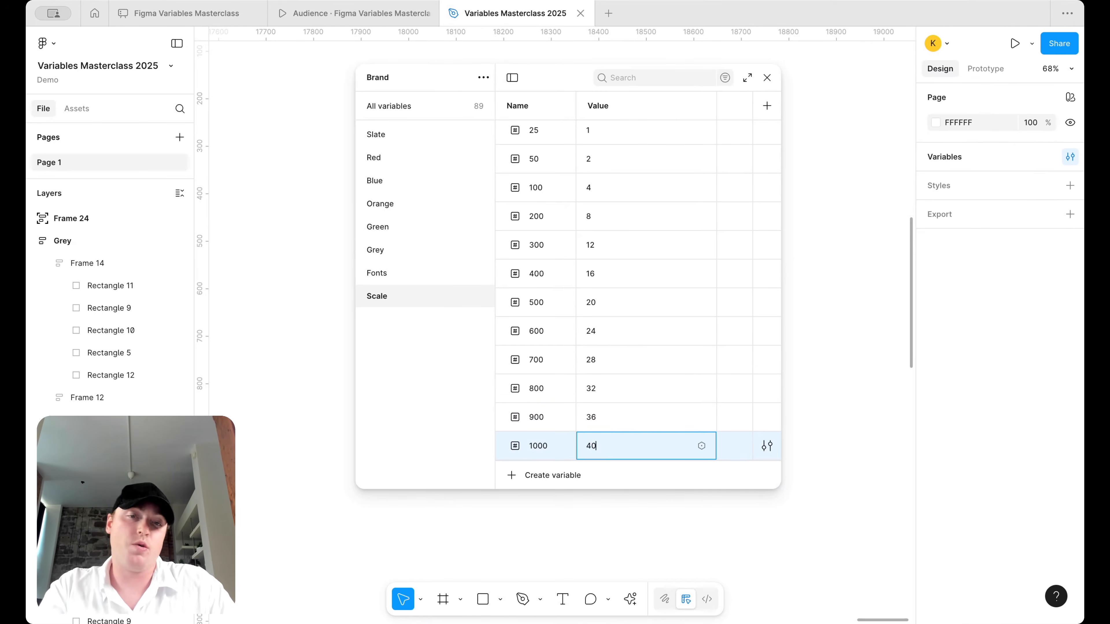
{"action": "key", "text": "Return"}
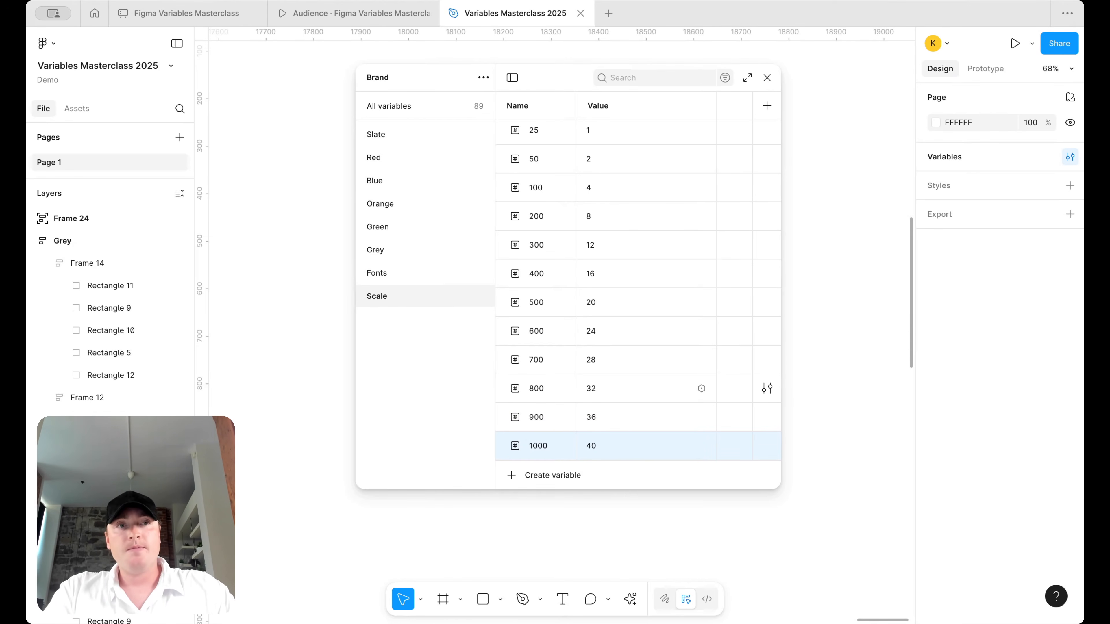
- Duplicate variable 1000 and give the copy the value 256
{"action": "key", "text": "super+d"}
{"action": "left_click", "coordinate": [597, 444]}
{"action": "type", "text": "2"}
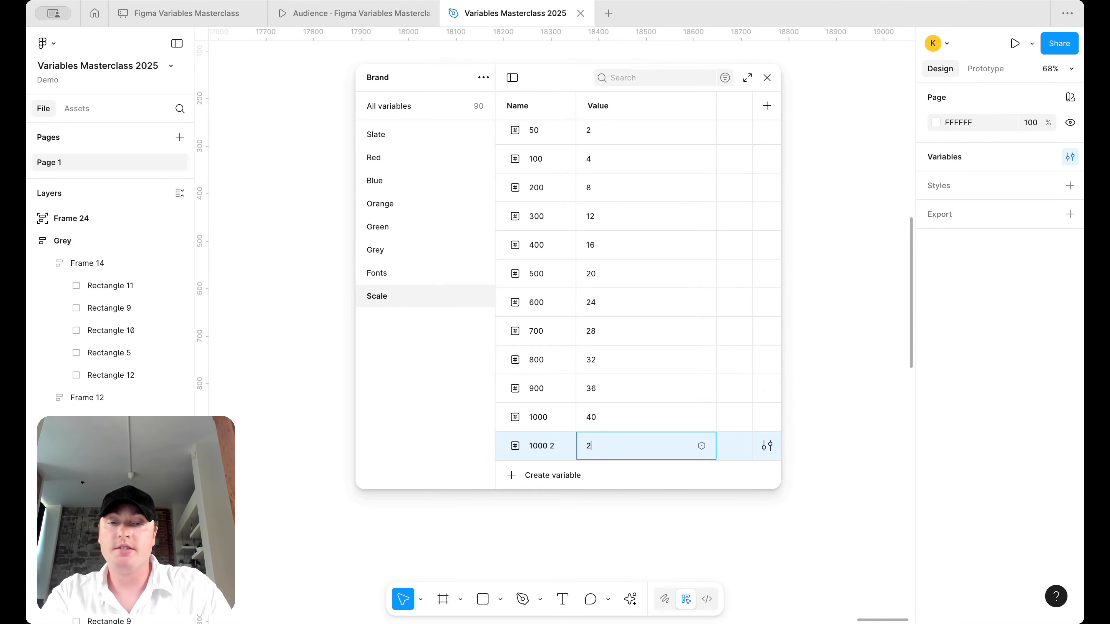
{"action": "type", "text": "56"}
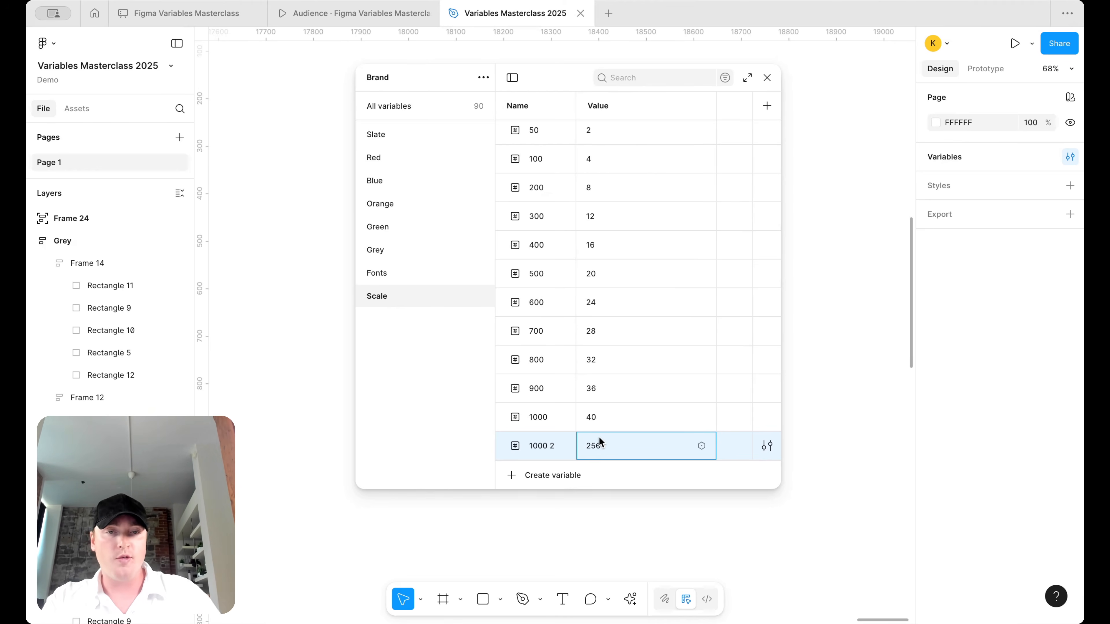
{"action": "double_click", "coordinate": [555, 444]}
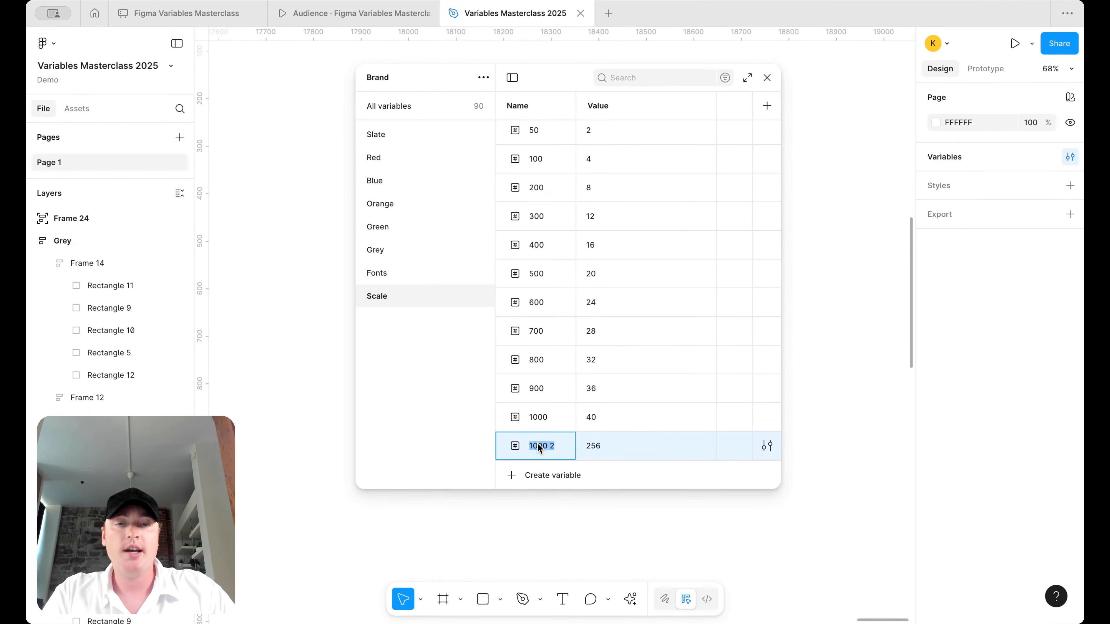
{"action": "right_click", "coordinate": [518, 450]}
{"action": "left_click", "coordinate": [560, 565]}
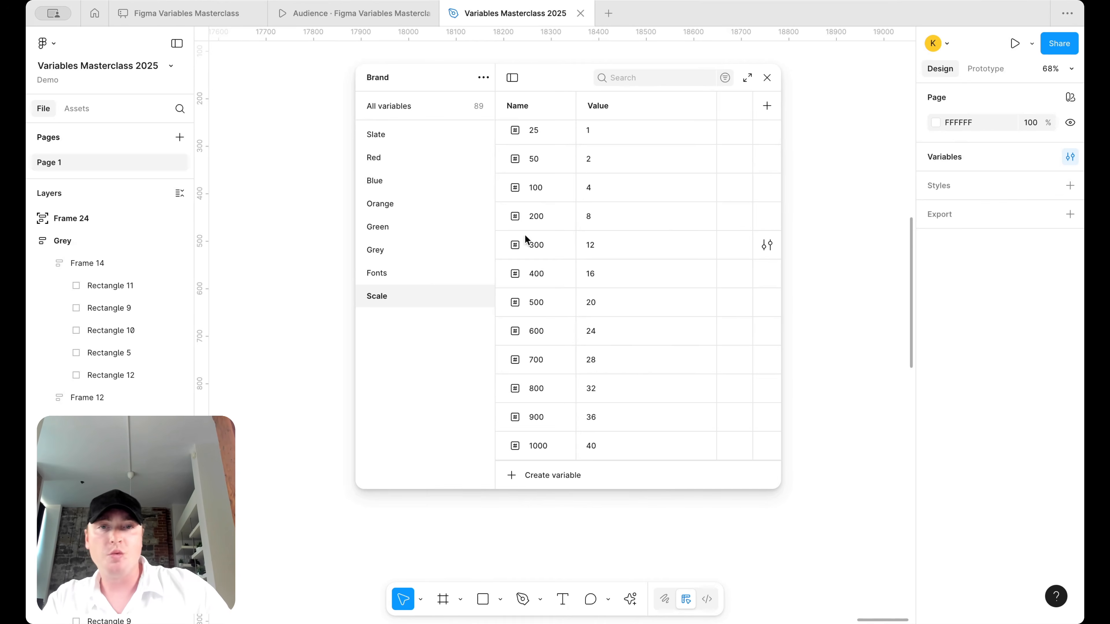
{"action": "scroll", "coordinate": [612, 245], "scroll_direction": "up", "scroll_amount": 1}
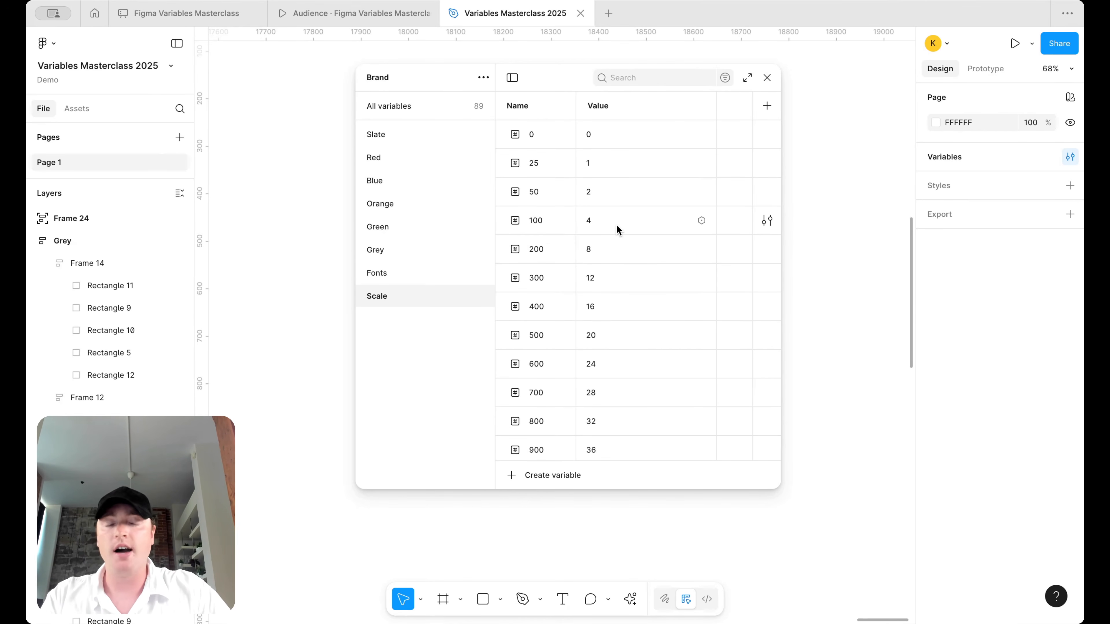
{"action": "scroll", "coordinate": [617, 225], "scroll_direction": "down", "scroll_amount": 1}
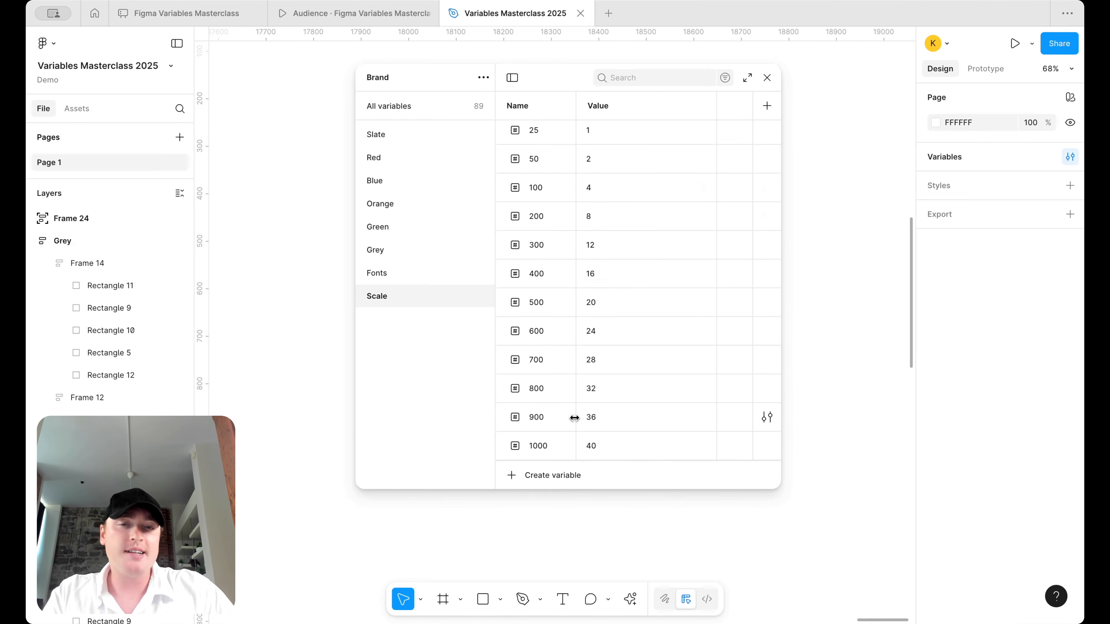
{"action": "left_click", "coordinate": [542, 445]}
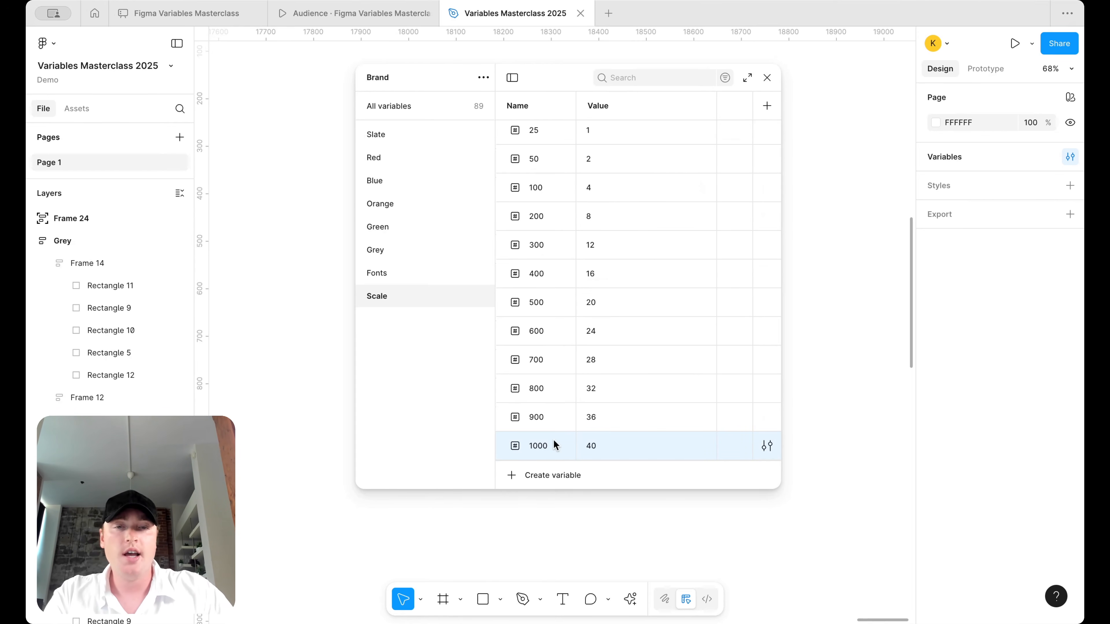
- Add Scale variables 1100 = 48 and 1200 = 56 by duplicating the last row
{"action": "key", "text": "ctrl+d"}
{"action": "type", "text": "1100"}
{"action": "left_click", "coordinate": [599, 447]}
{"action": "type", "text": "48"}
{"action": "key", "text": "Return"}
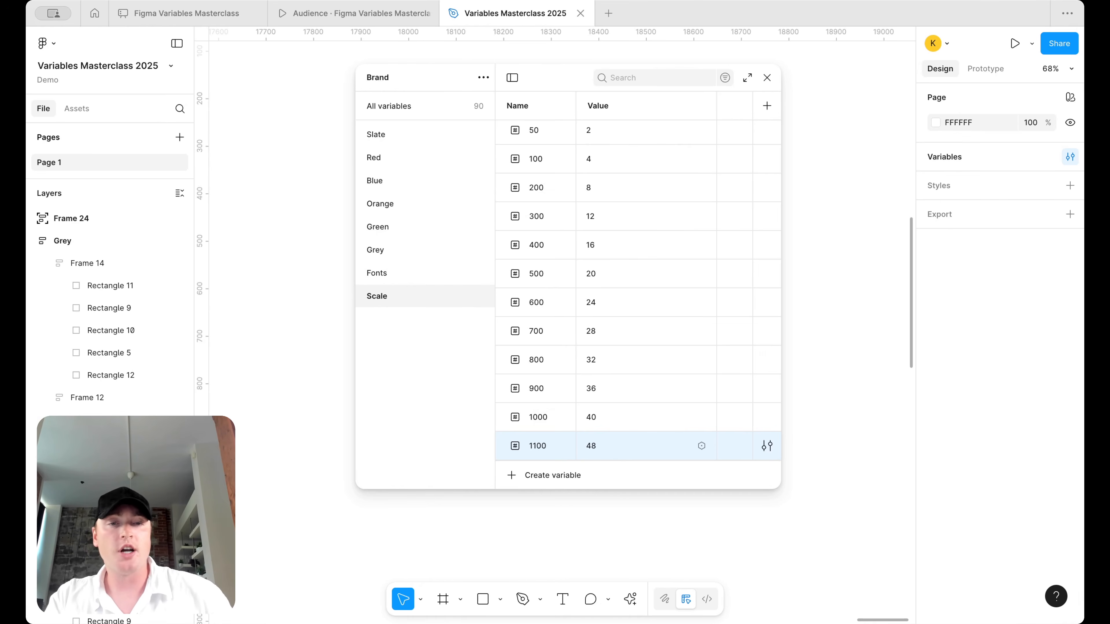
{"action": "key", "text": "ctrl+d"}
{"action": "type", "text": "1200"}
{"action": "key", "text": "Tab"}
{"action": "type", "text": "56"}
{"action": "key", "text": "Return"}
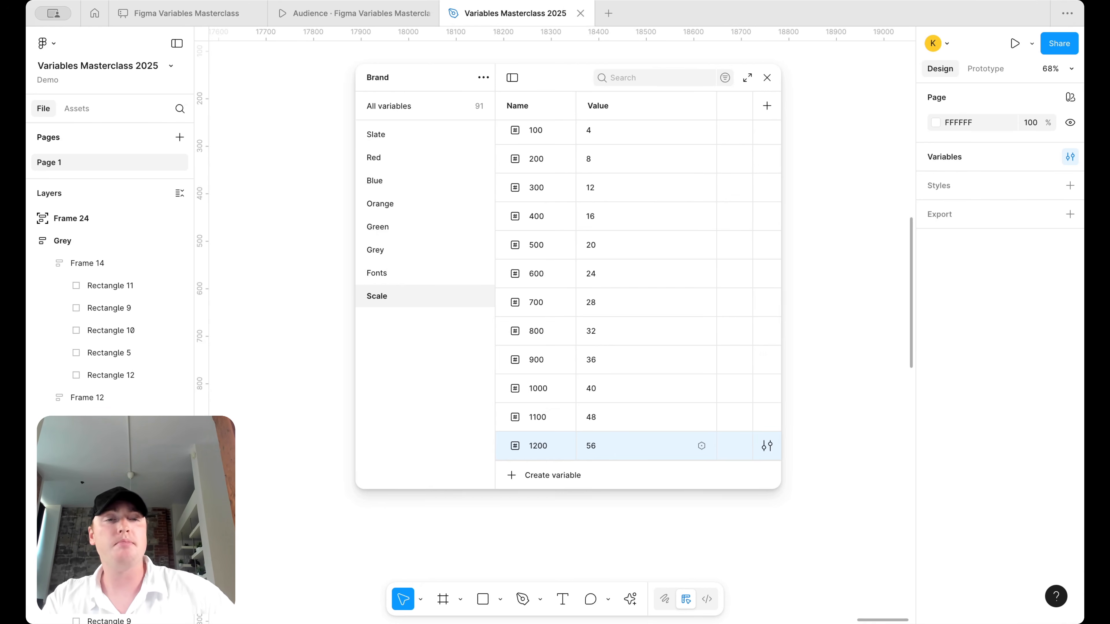
- Add variables 1300 = 64 and 1400 = 72
{"action": "key", "text": "shift+Return"}
{"action": "double_click", "coordinate": [547, 445]}
{"action": "type", "text": "1300"}
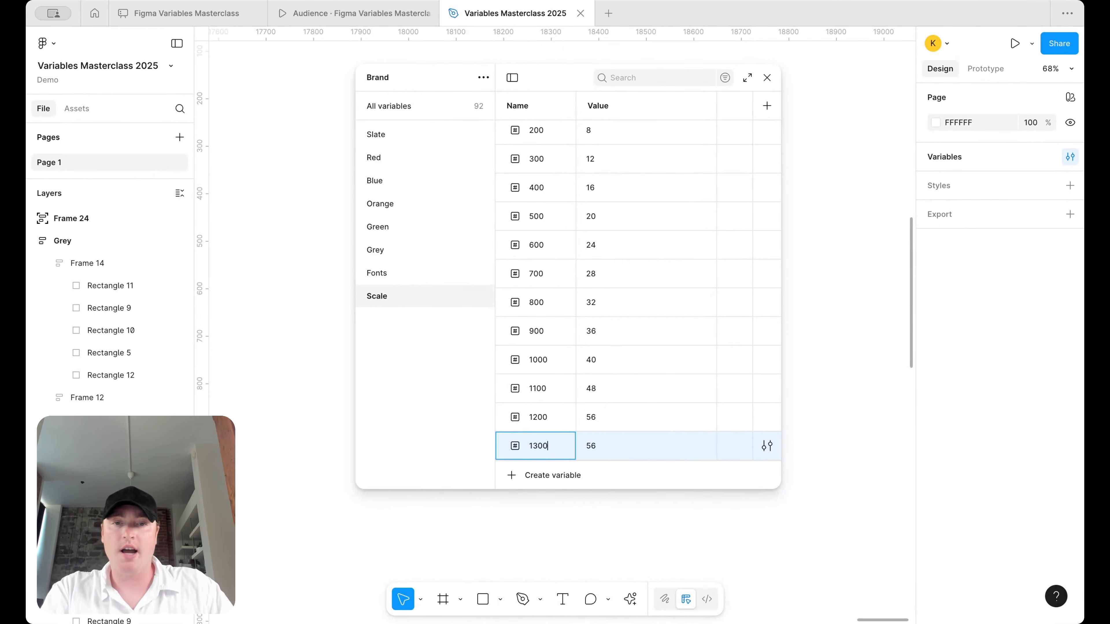
{"action": "left_click", "coordinate": [591, 446]}
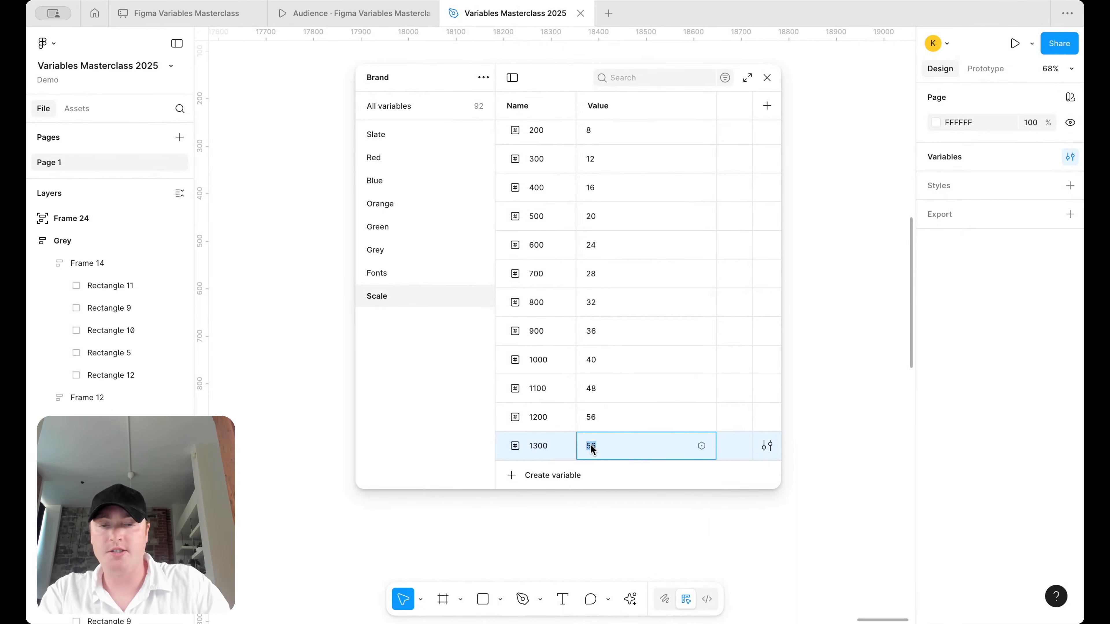
{"action": "type", "text": "64"}
{"action": "key", "text": "shift+Return"}
{"action": "type", "text": "1"}
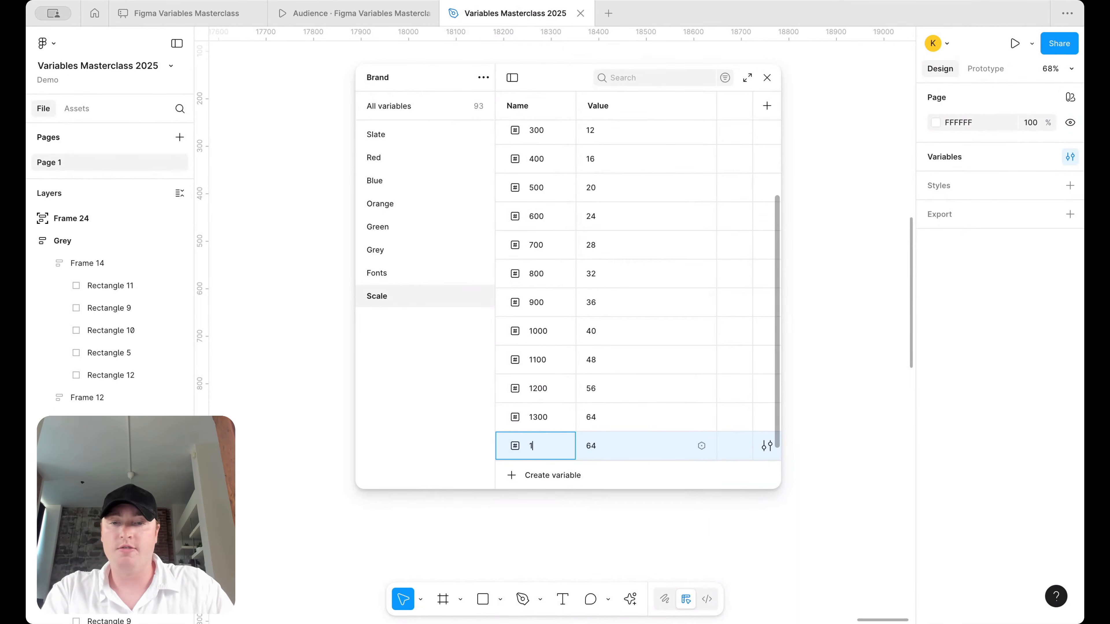
{"action": "type", "text": "400"}
{"action": "key", "text": "Return"}
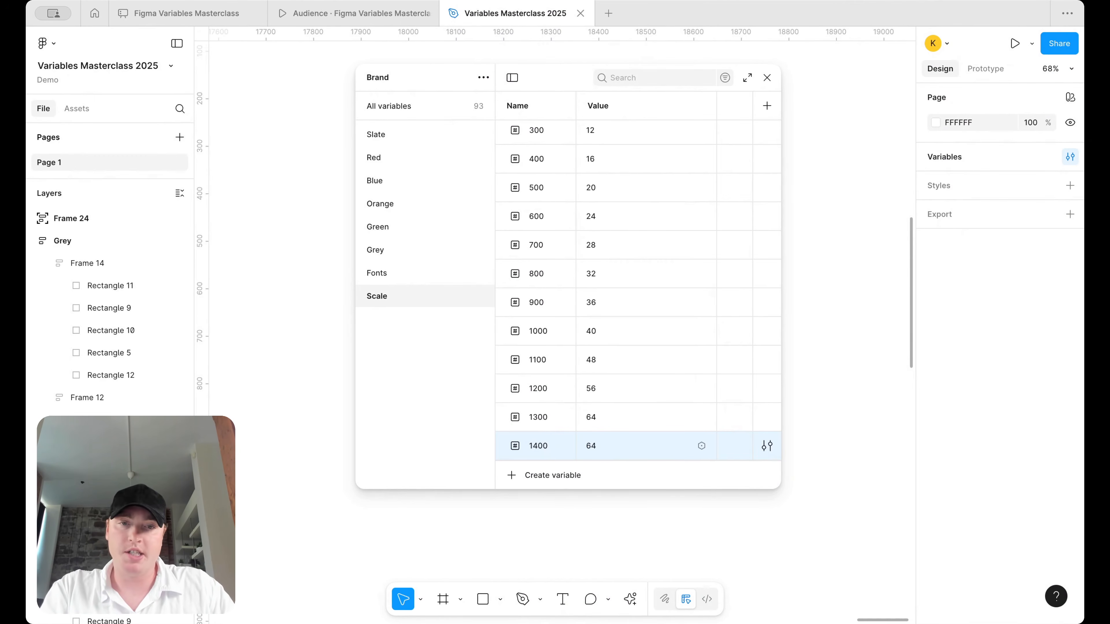
{"action": "left_click", "coordinate": [615, 442]}
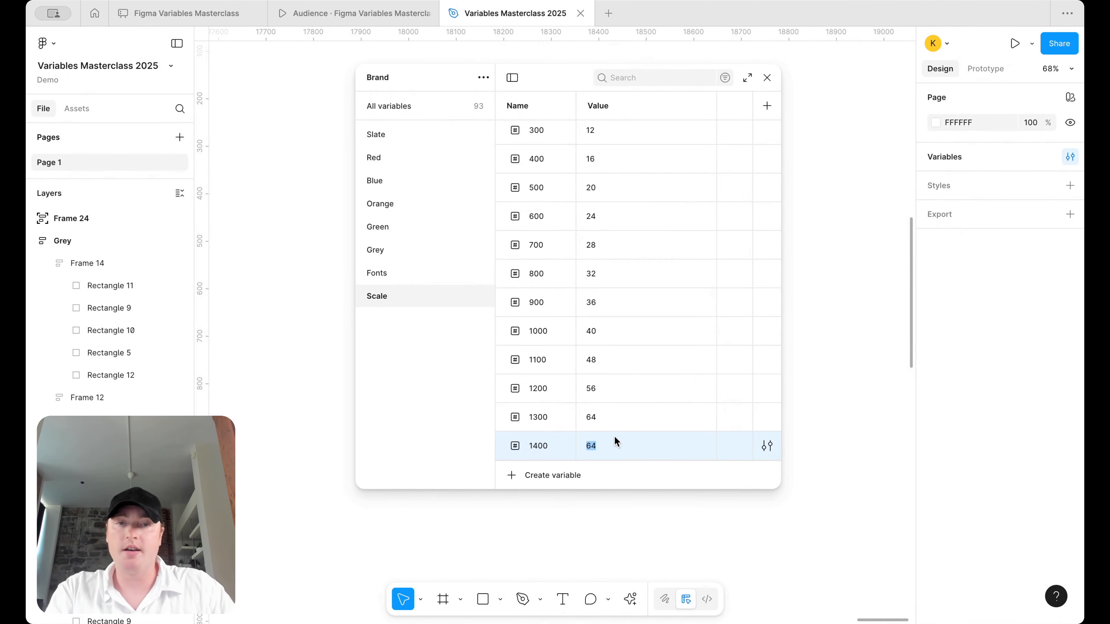
{"action": "type", "text": "72"}
- Add variables 1500 = 96 and 1600 = 128, fixing a mistyped name
{"action": "key", "text": "shift+Return"}
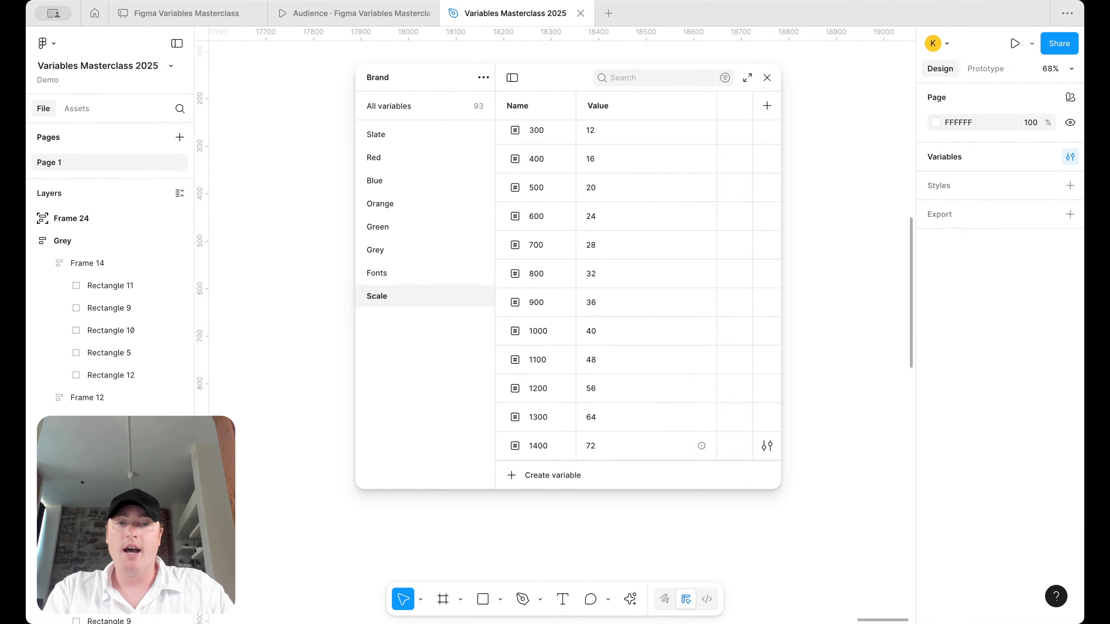
{"action": "type", "text": "1600"}
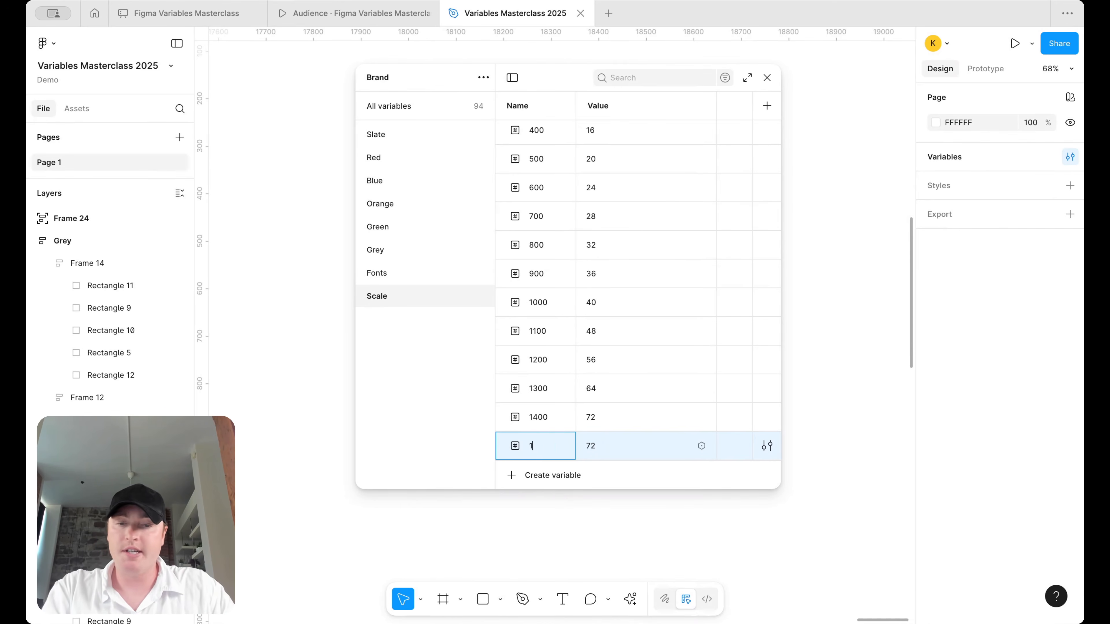
{"action": "key", "text": "BackSpace"}
{"action": "key", "text": "BackSpace"}
{"action": "key", "text": "BackSpace"}
{"action": "type", "text": "500"}
{"action": "key", "text": "Return"}
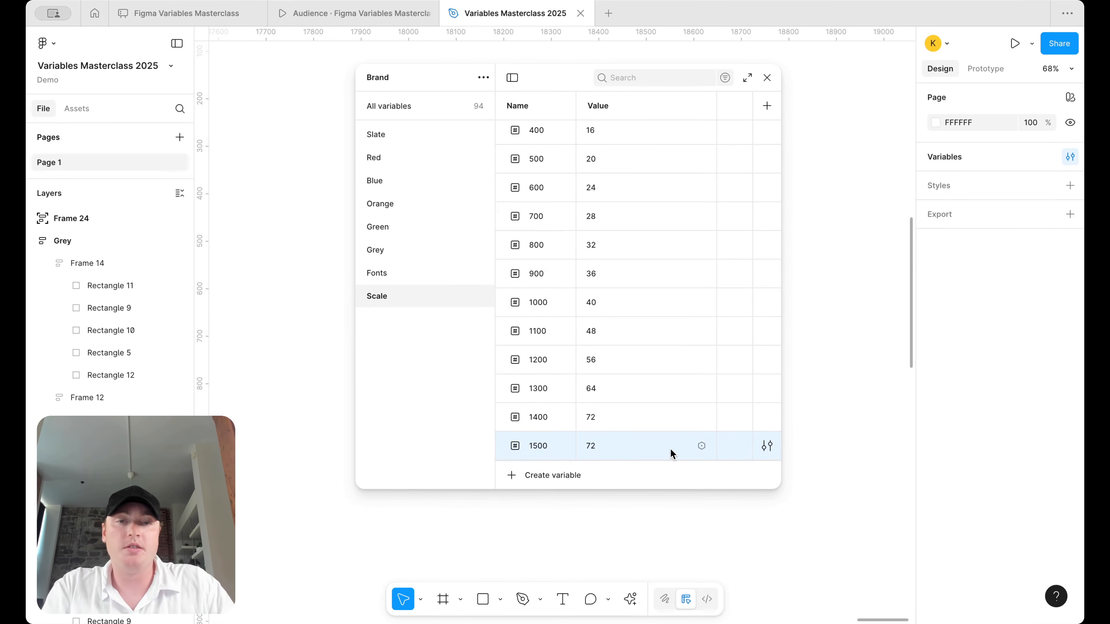
{"action": "left_click", "coordinate": [605, 444]}
{"action": "type", "text": "96"}
{"action": "key", "text": "Return"}
{"action": "key", "text": "shift+Return"}
{"action": "type", "text": "1600"}
{"action": "left_click", "coordinate": [611, 452]}
{"action": "type", "text": "128"}
{"action": "key", "text": "Return"}
- Add the final variables 1700 = 256 and 1800 = 512
{"action": "key", "text": "shift+Return"}
{"action": "type", "text": "1700"}
{"action": "left_click", "coordinate": [618, 445]}
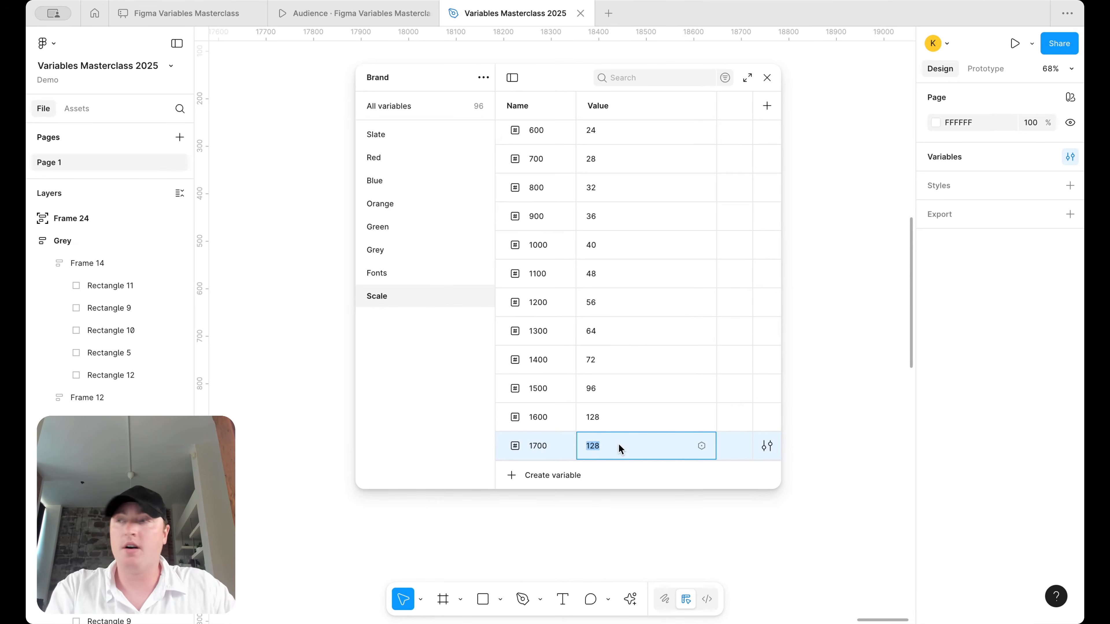
{"action": "type", "text": "256"}
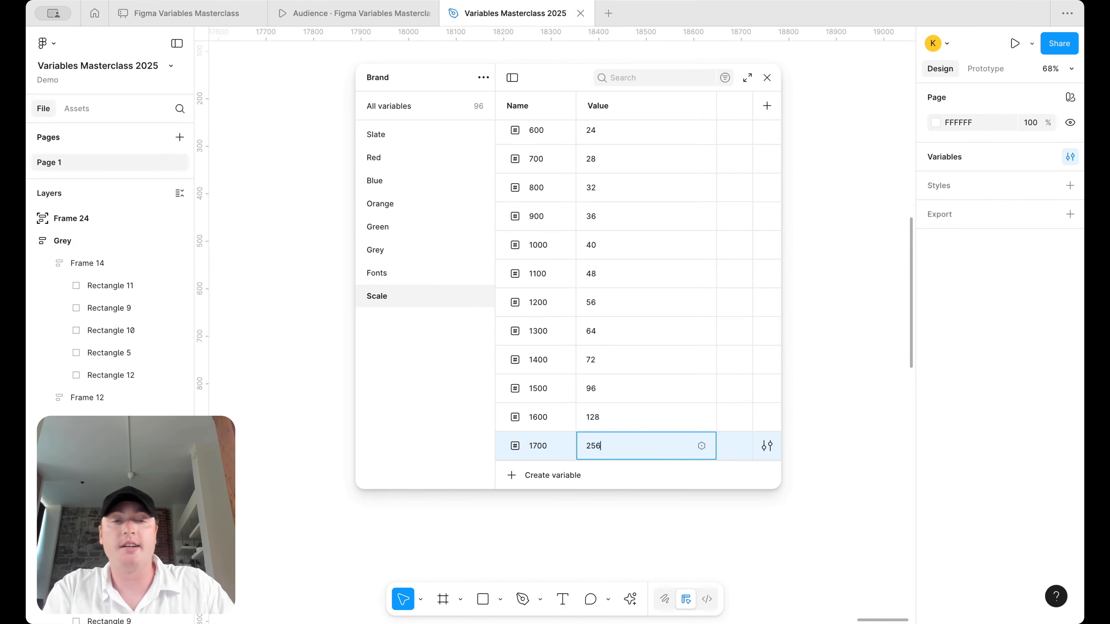
{"action": "key", "text": "Return"}
{"action": "key", "text": "shift+Return"}
{"action": "type", "text": "1800"}
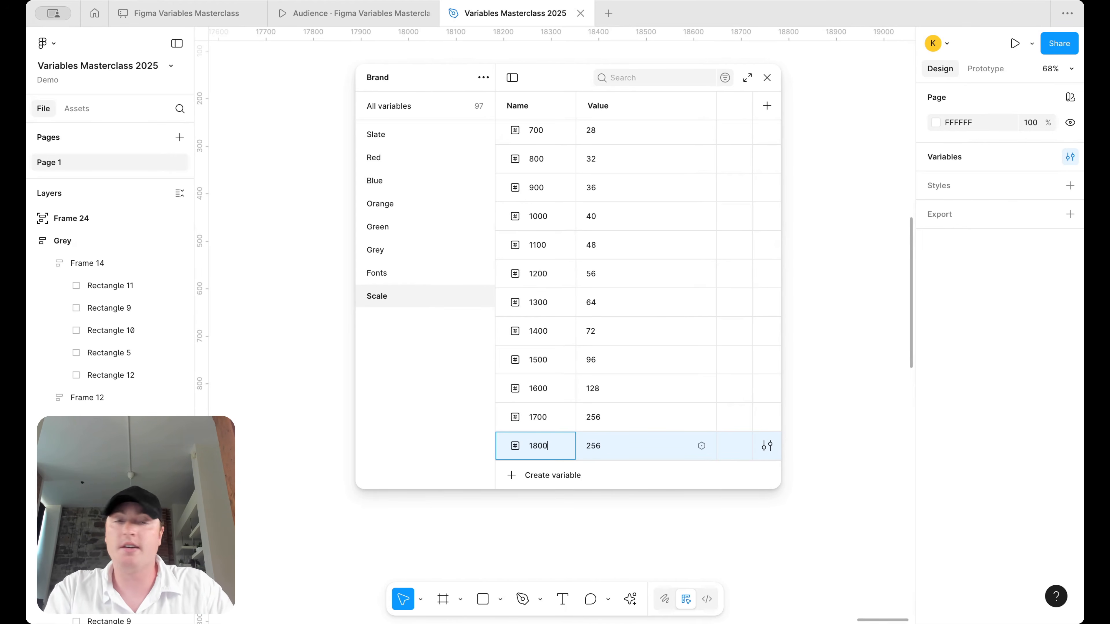
{"action": "key", "text": "Return"}
{"action": "left_click", "coordinate": [636, 459]}
{"action": "type", "text": "512"}
{"action": "key", "text": "Return"}
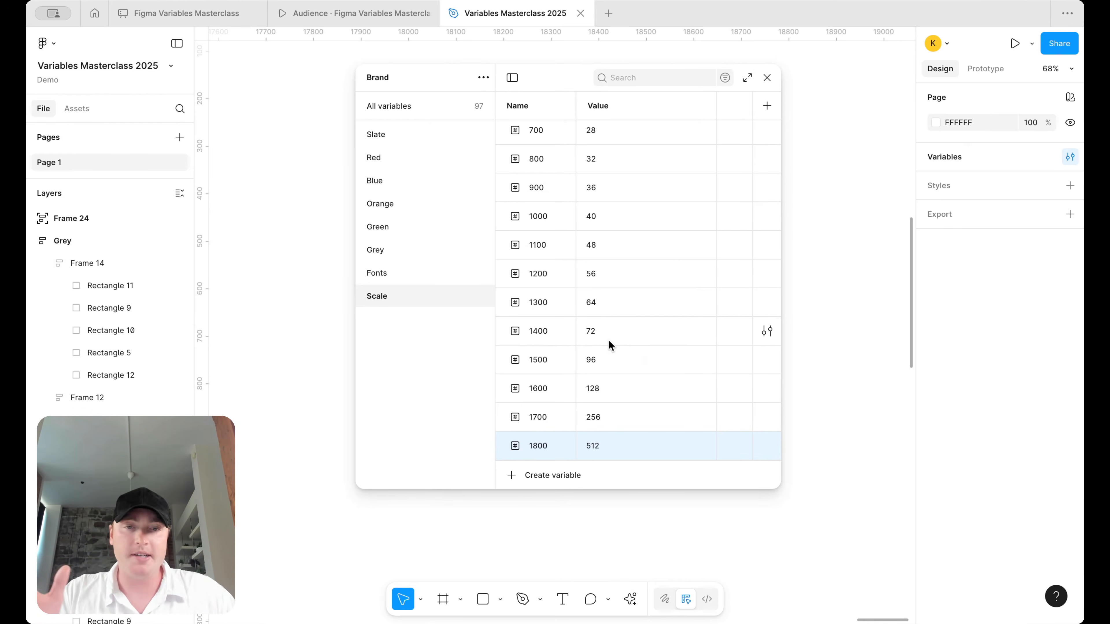
{"action": "scroll", "coordinate": [609, 340], "scroll_direction": "up", "scroll_amount": 6}
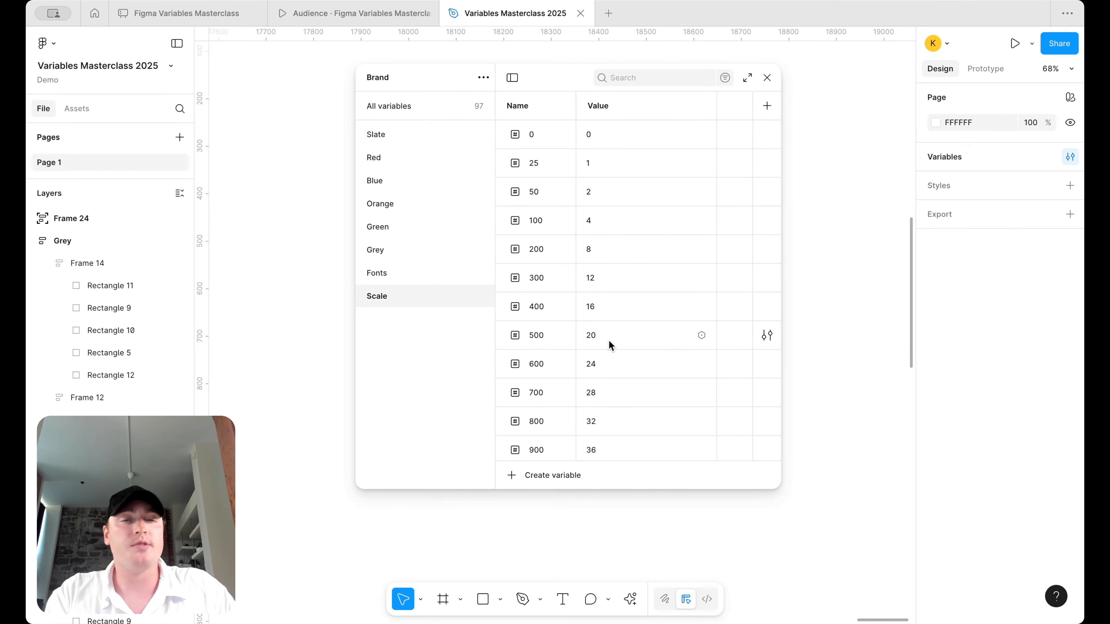
{"action": "scroll", "coordinate": [634, 273], "scroll_direction": "down", "scroll_amount": 5}
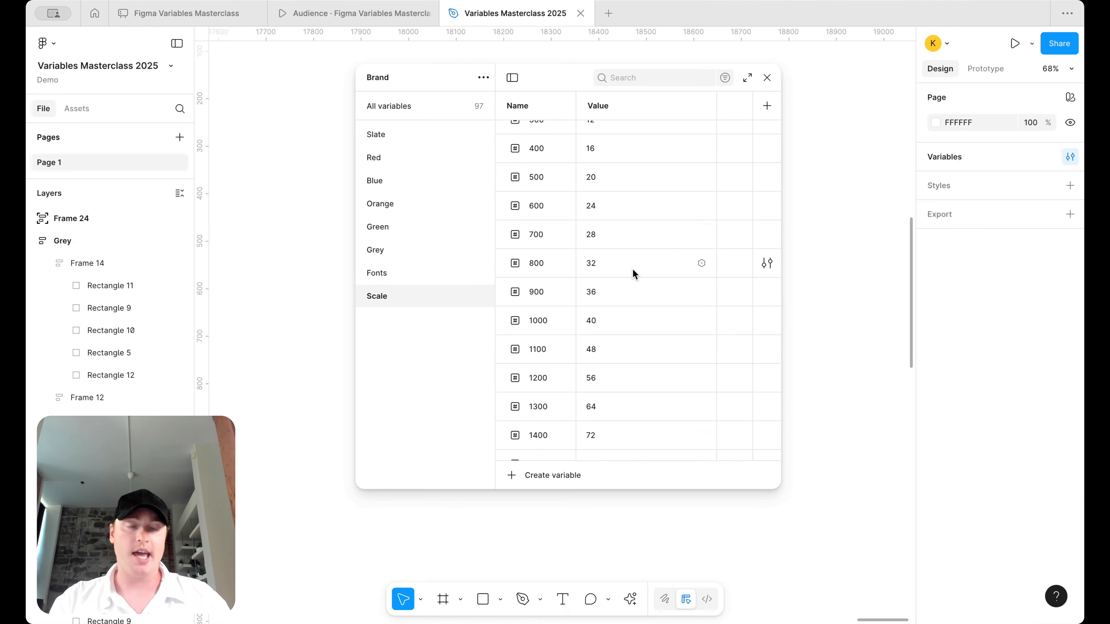
{"action": "scroll", "coordinate": [635, 274], "scroll_direction": "up", "scroll_amount": 5}
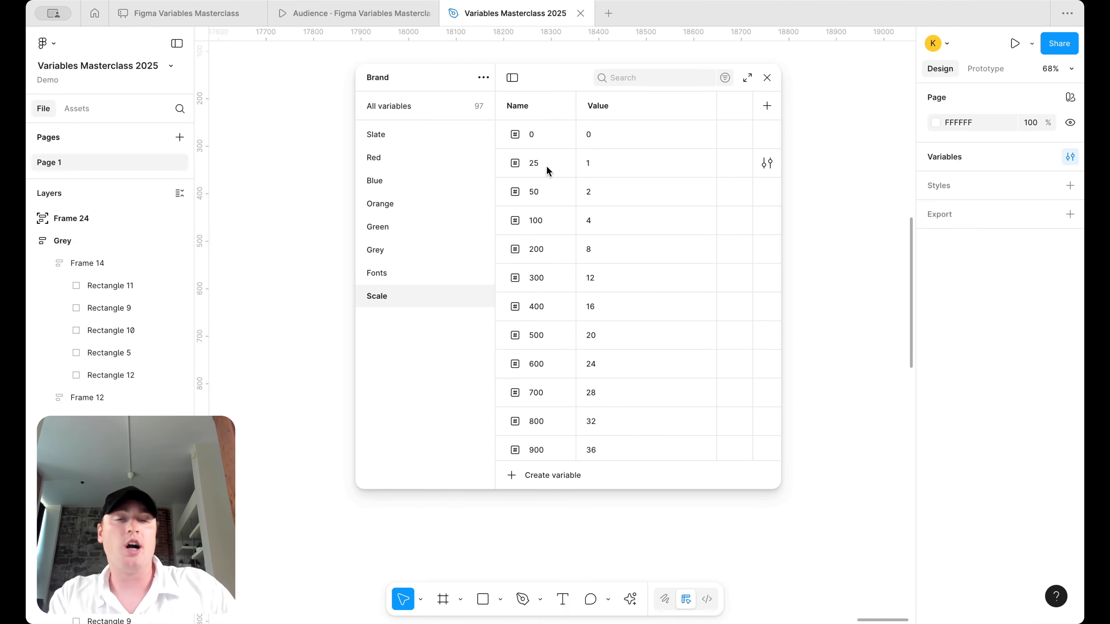
{"action": "double_click", "coordinate": [538, 163]}
{"action": "key", "text": "Right"}
{"action": "type", "text": "("}
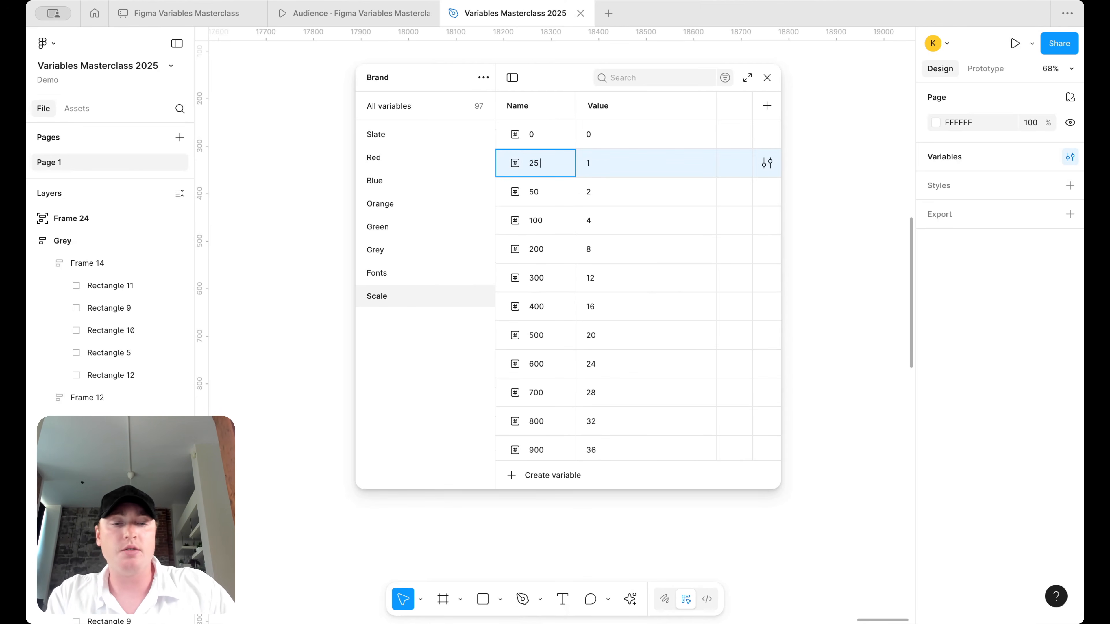
{"action": "type", "text": "1)"}
{"action": "key", "text": "BackSpace"}
{"action": "key", "text": "BackSpace"}
{"action": "type", "text": "1)"}
{"action": "key", "text": "Return"}
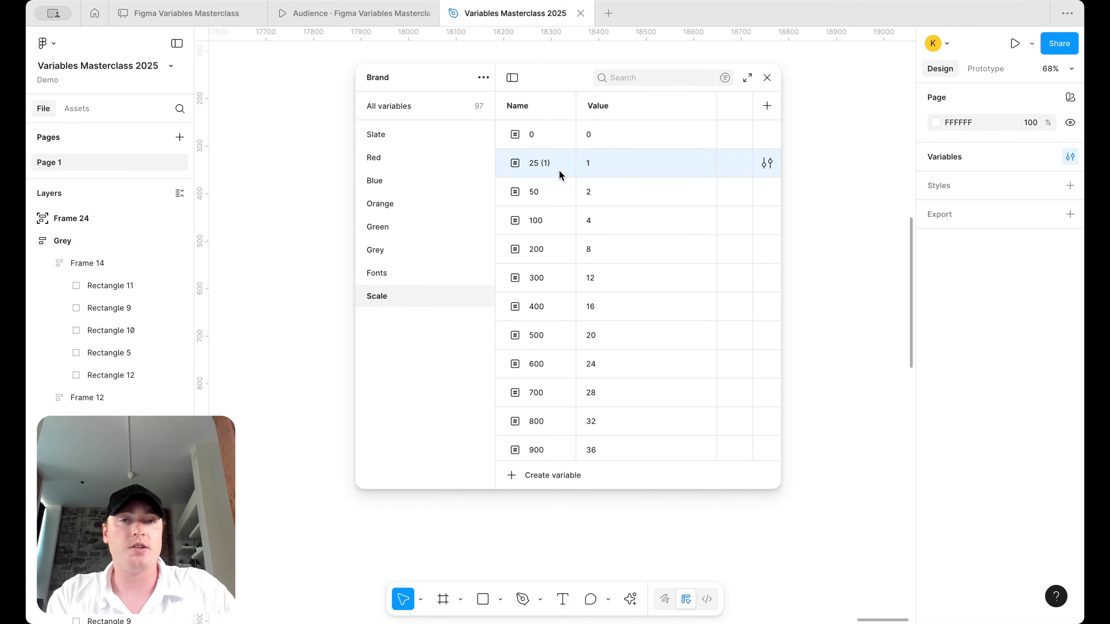
{"action": "double_click", "coordinate": [539, 189]}
{"action": "key", "text": "Right"}
{"action": "type", "text": "(2)"}
{"action": "key", "text": "Return"}
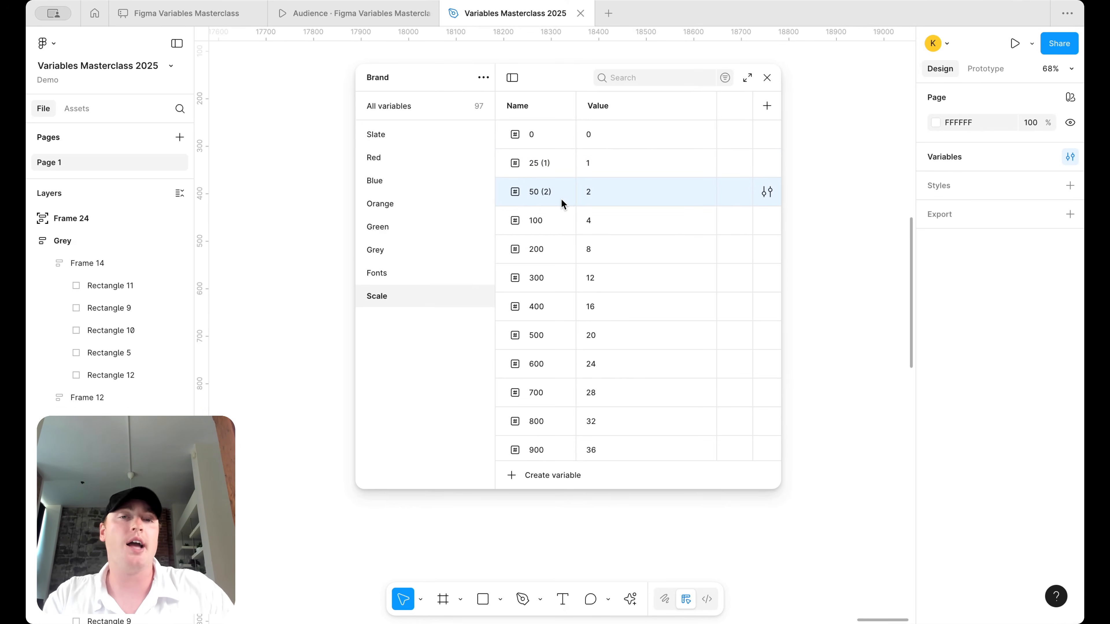
{"action": "double_click", "coordinate": [554, 193]}
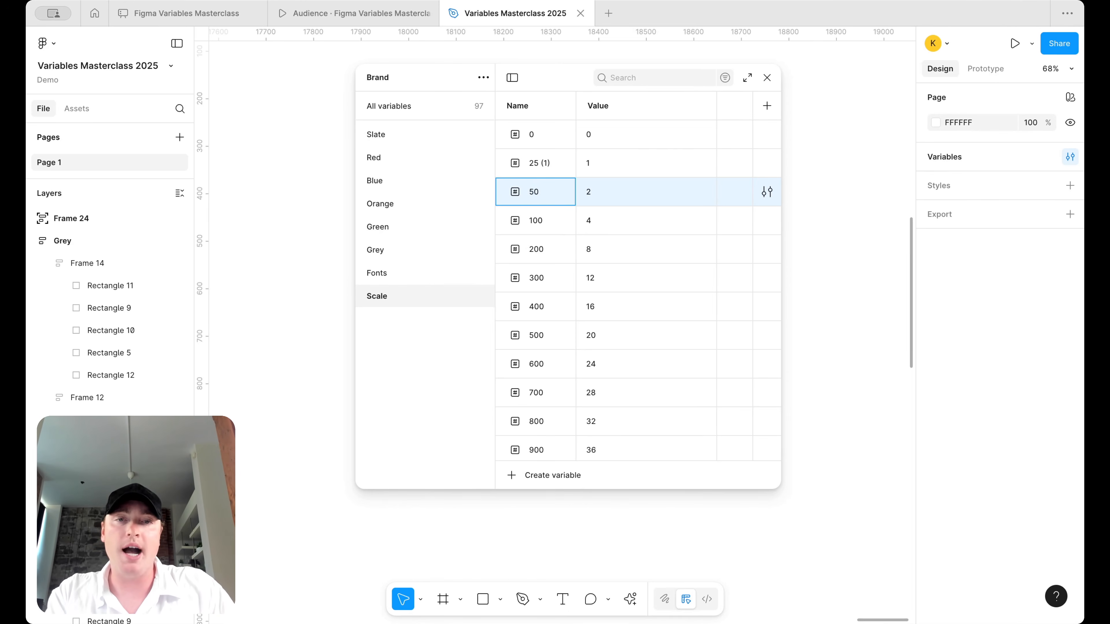
{"action": "double_click", "coordinate": [545, 169]}
{"action": "key", "text": "Right"}
{"action": "key", "text": "BackSpace"}
{"action": "key", "text": "BackSpace"}
{"action": "key", "text": "BackSpace"}
{"action": "key", "text": "BackSpace"}
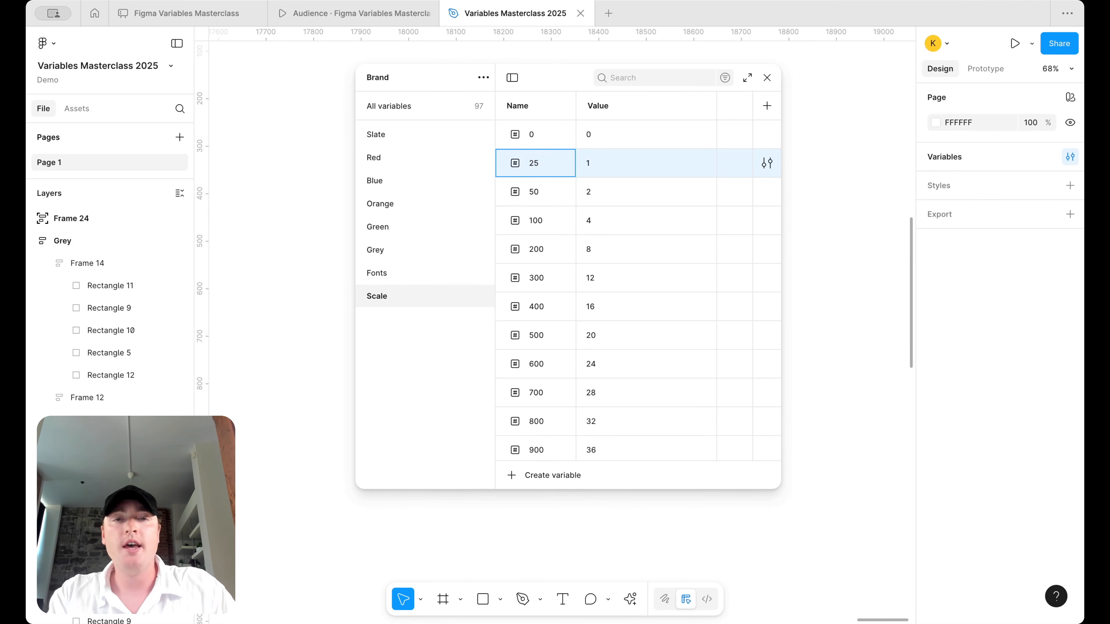
{"action": "key", "text": "Return"}
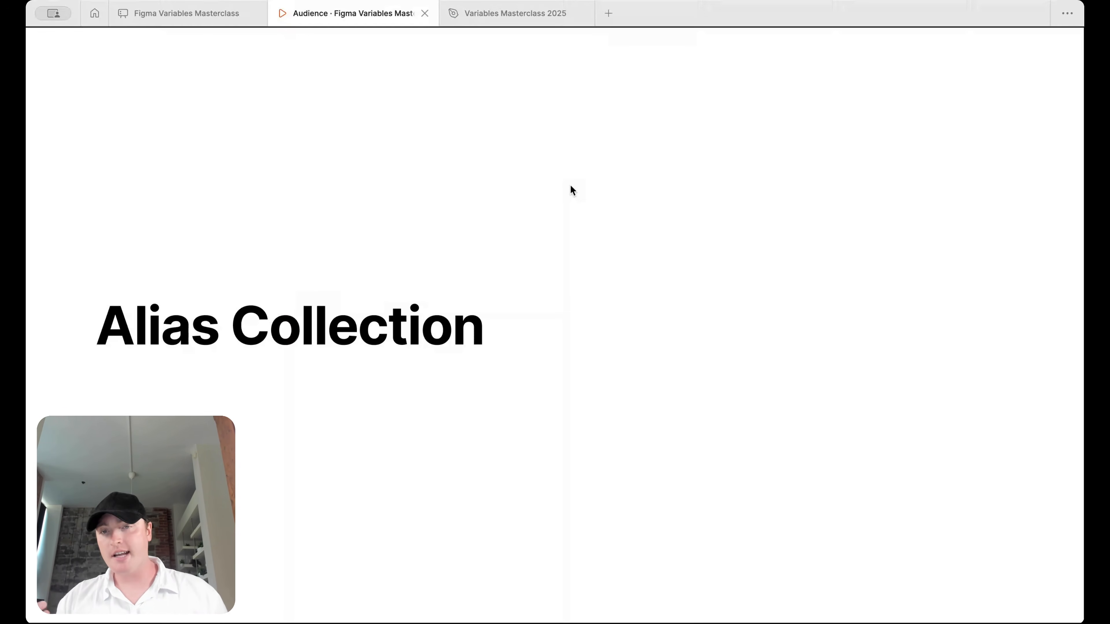
- Advance the presentation to the slide showing Red colours split into Error and Primary alias categories
{"action": "key", "text": "Right"}
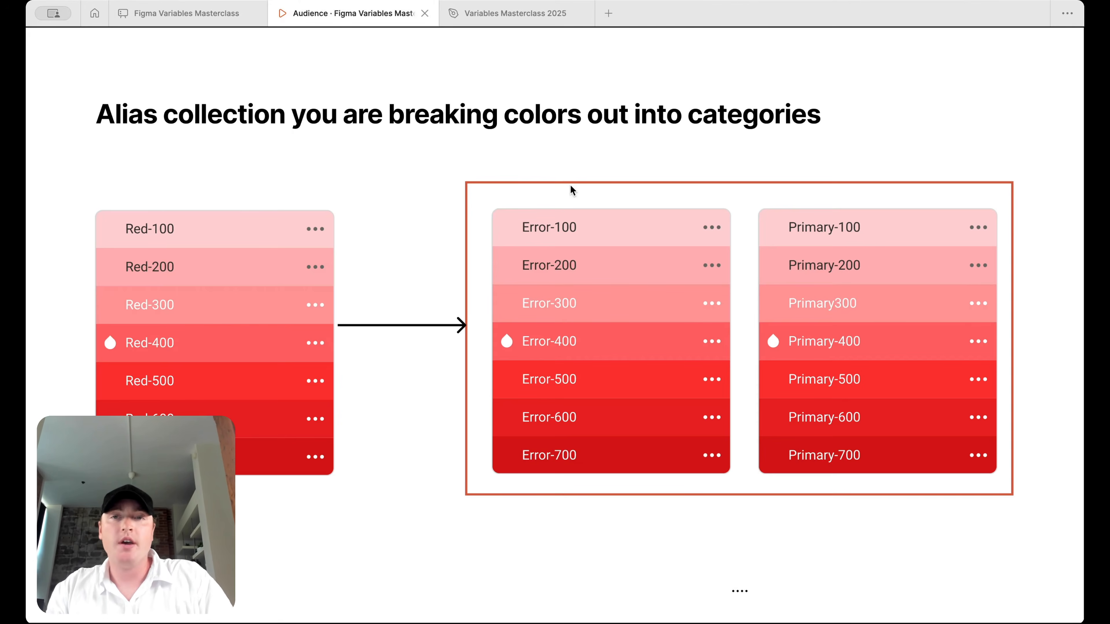
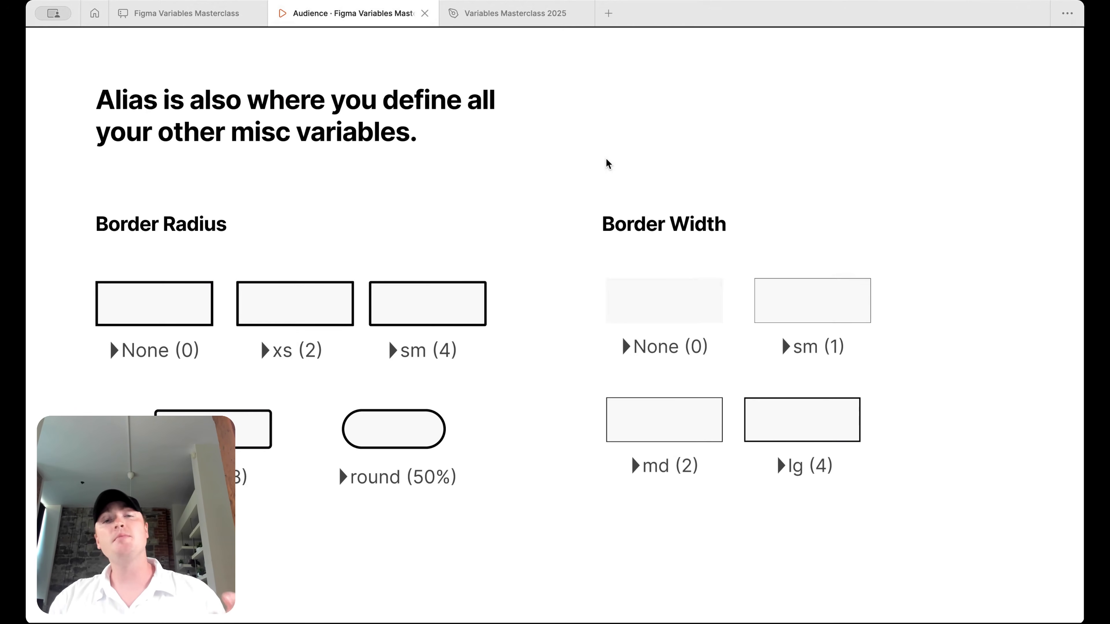
- Step through the alias slides, between the misc variables slide and the another-brand slide
{"action": "key", "text": "Right"}
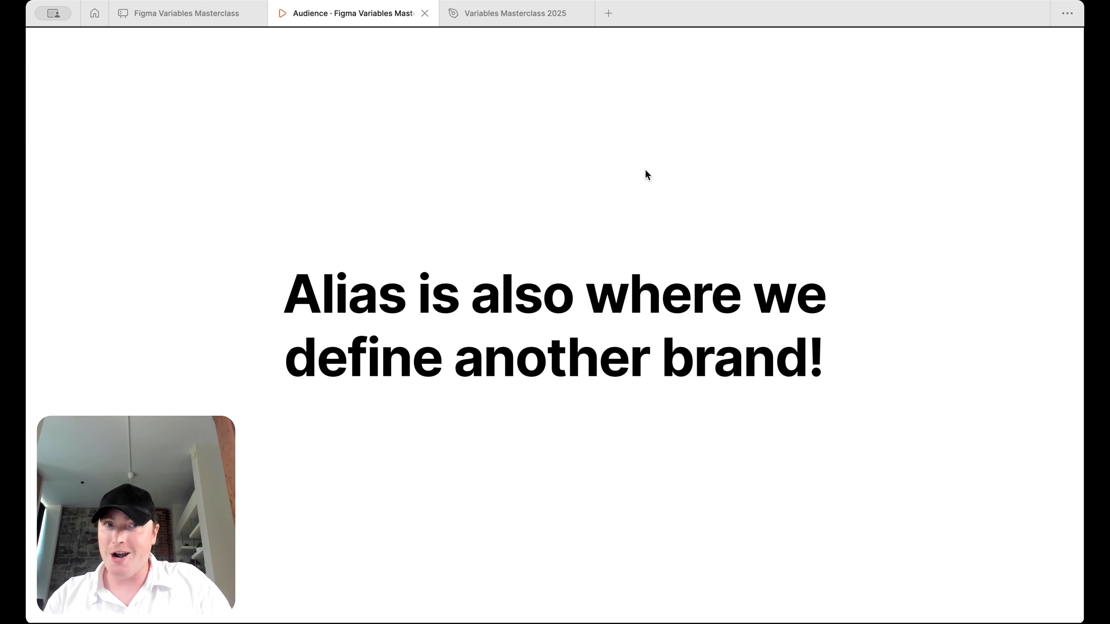
{"action": "key", "text": "Right"}
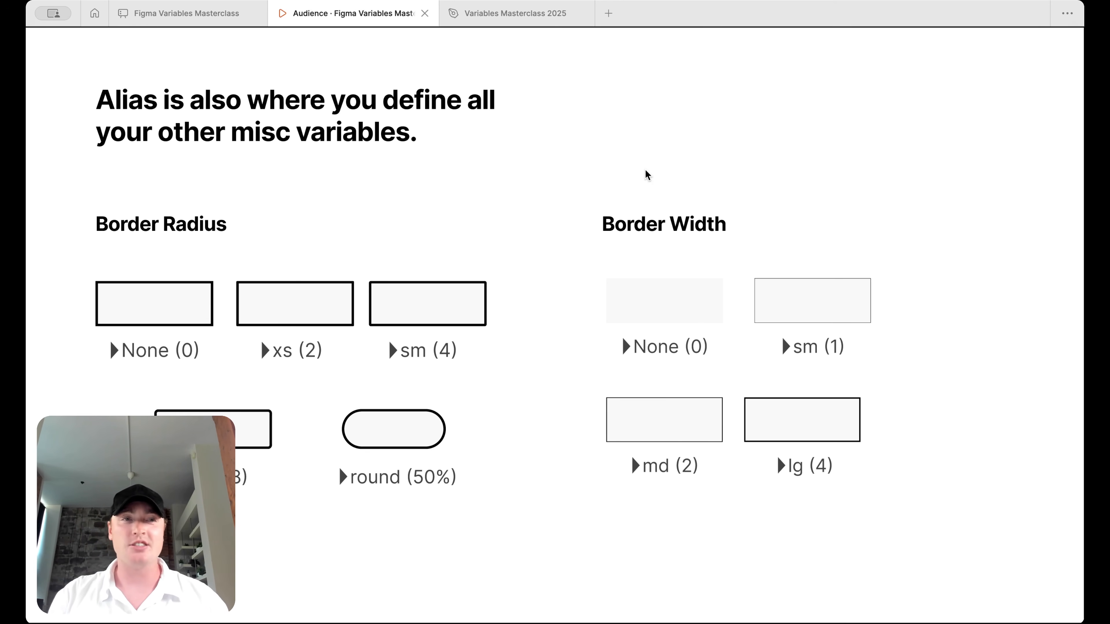
{"action": "key", "text": "Right"}
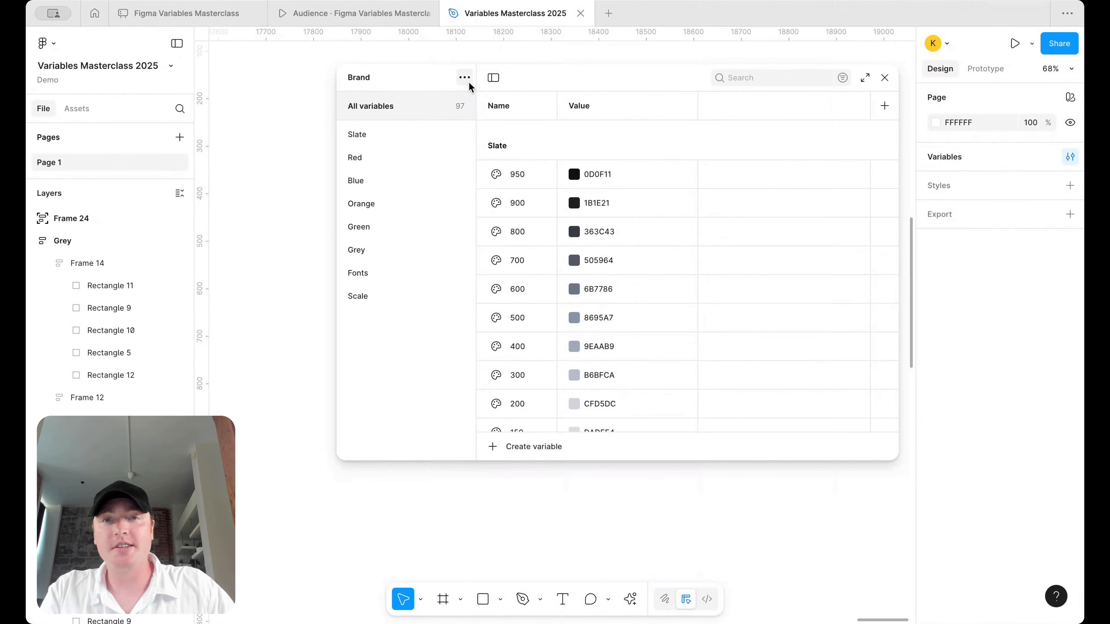
- Create a collection named Alias and add its first Color variable, valued FFFFFF
{"action": "left_click", "coordinate": [468, 81]}
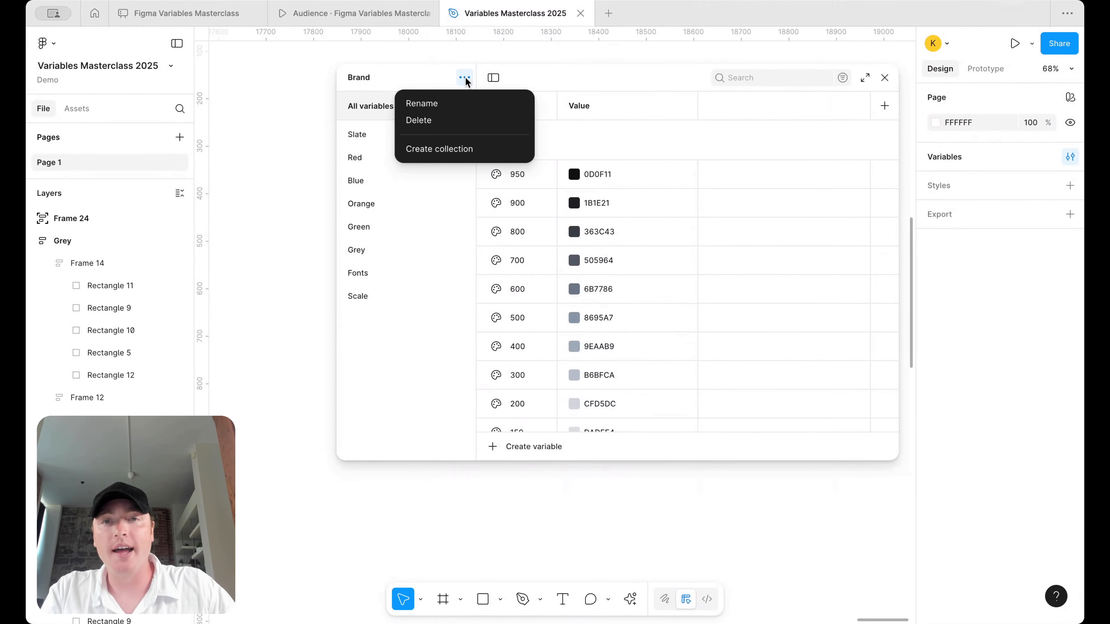
{"action": "left_click", "coordinate": [457, 149]}
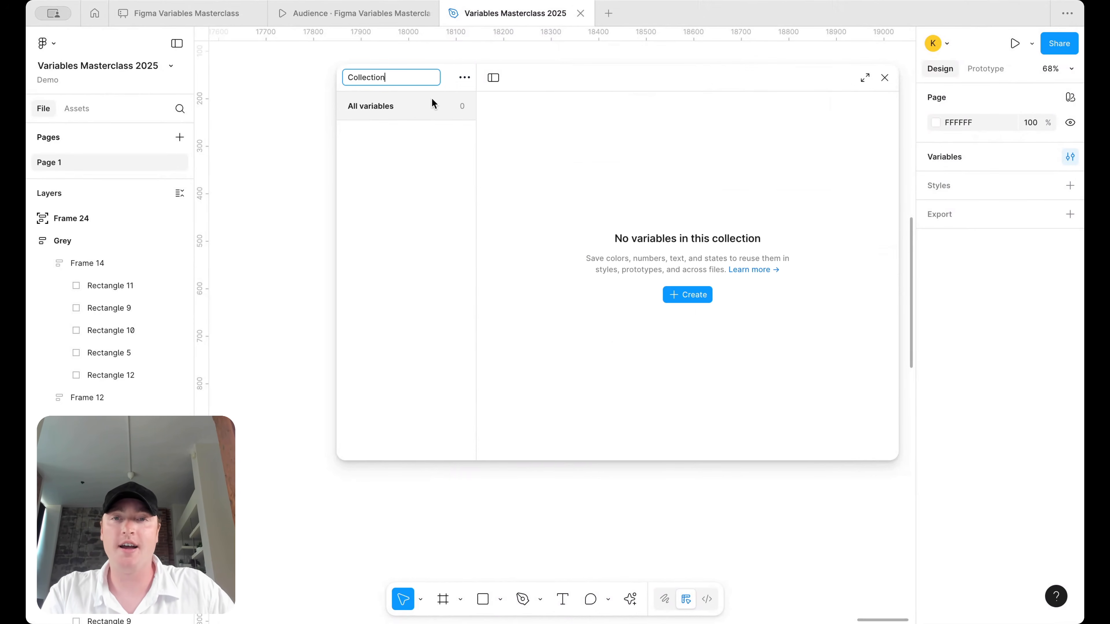
{"action": "type", "text": "Alias"}
{"action": "key", "text": "Return"}
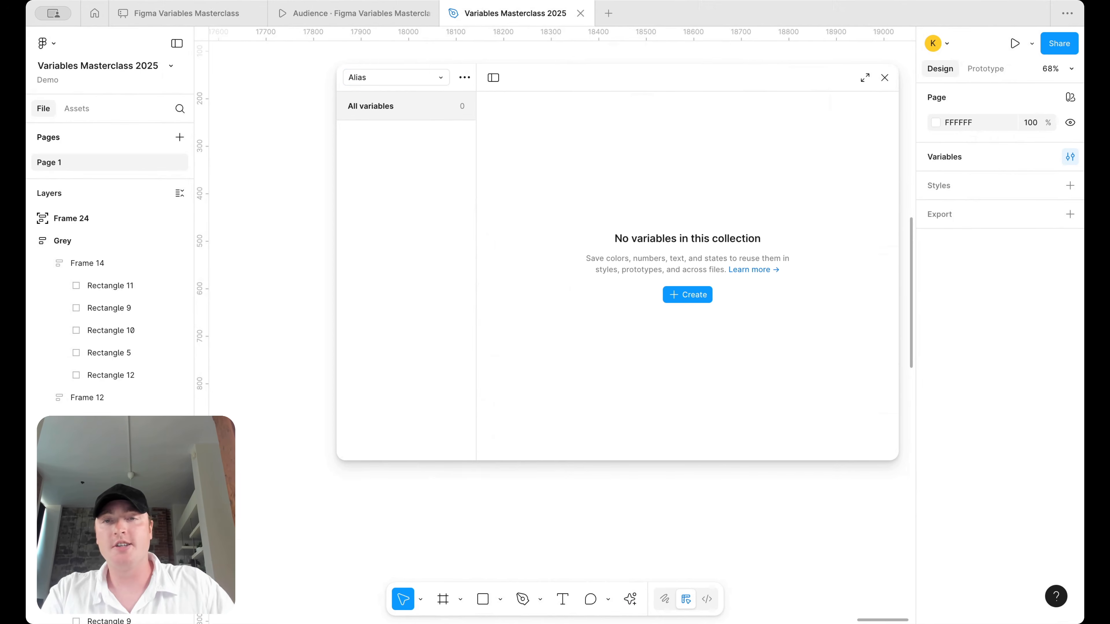
{"action": "left_click", "coordinate": [695, 295]}
{"action": "left_click", "coordinate": [698, 320]}
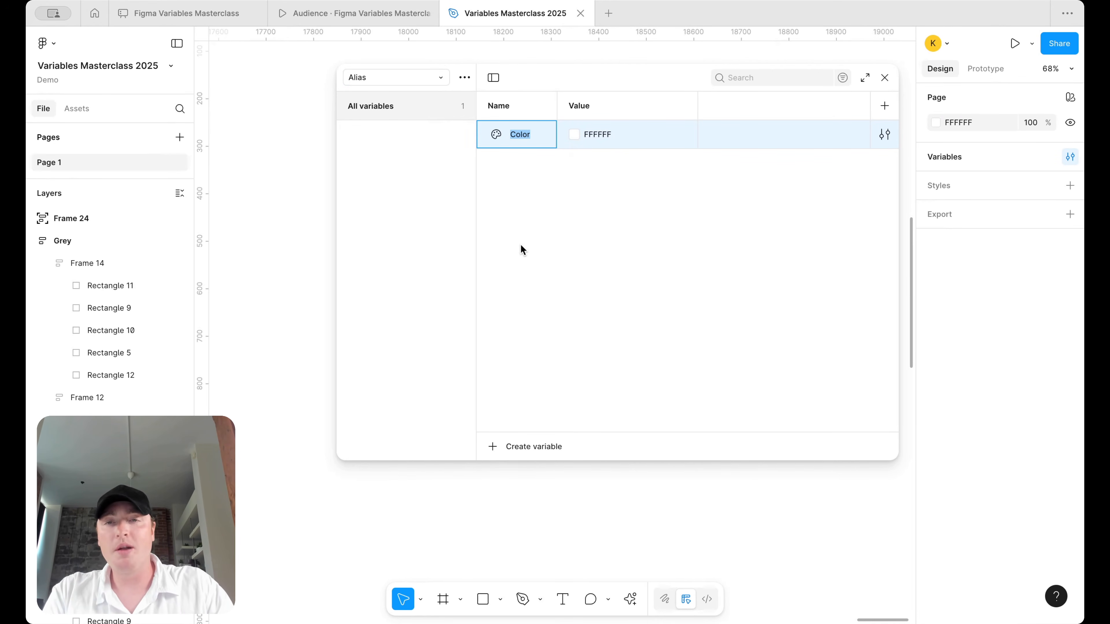
{"action": "left_click", "coordinate": [433, 86]}
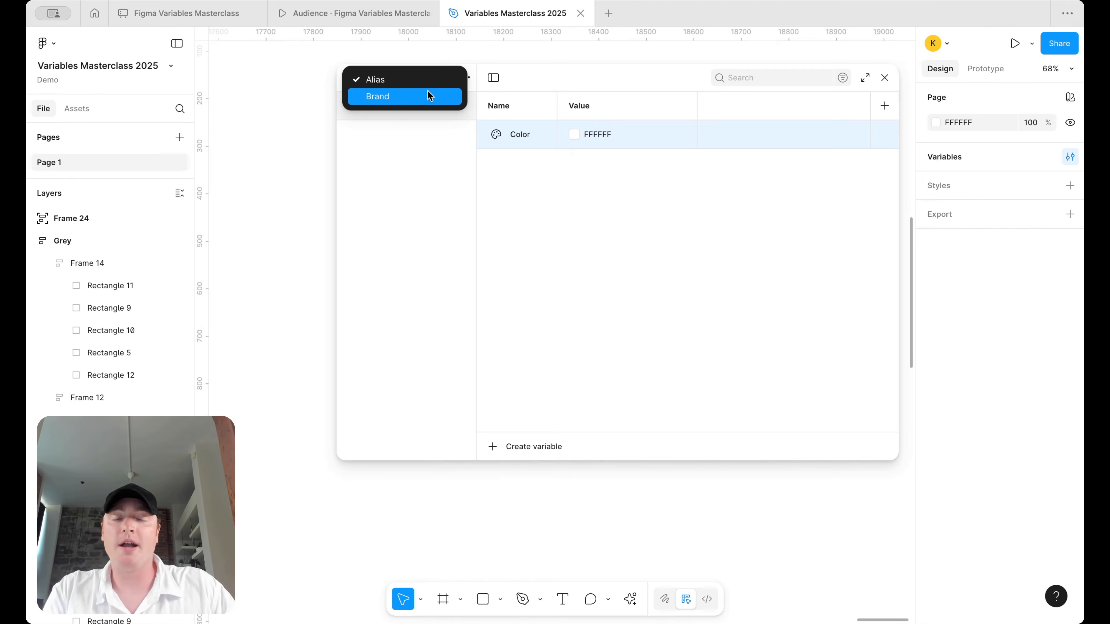
- Show the Brand collection filtered to its Slate colour group
{"action": "left_click", "coordinate": [428, 91]}
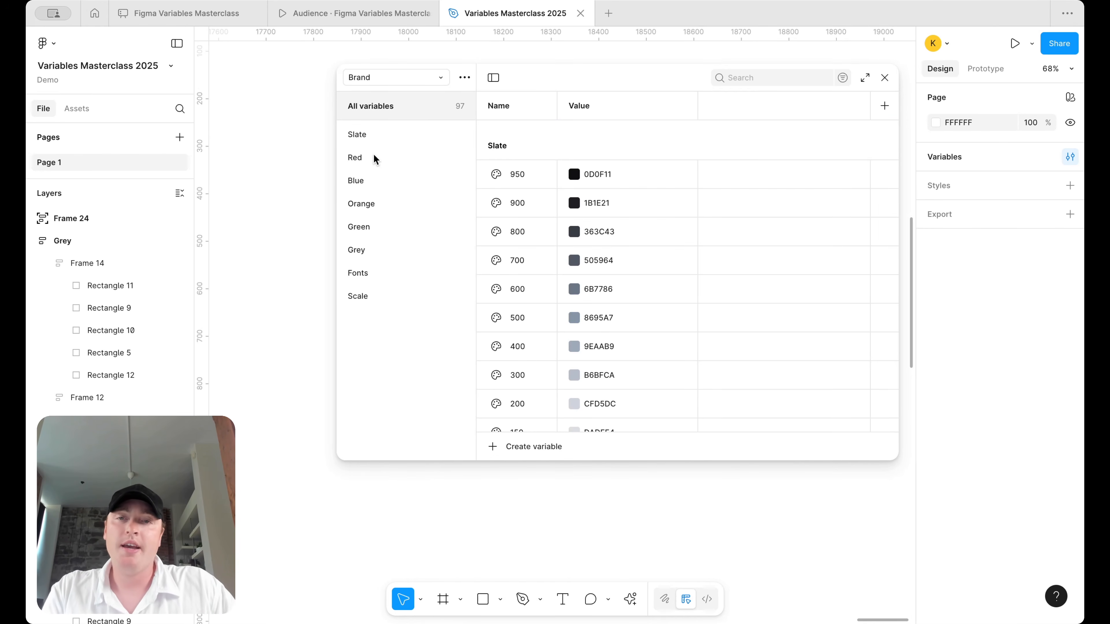
{"action": "left_click", "coordinate": [379, 135]}
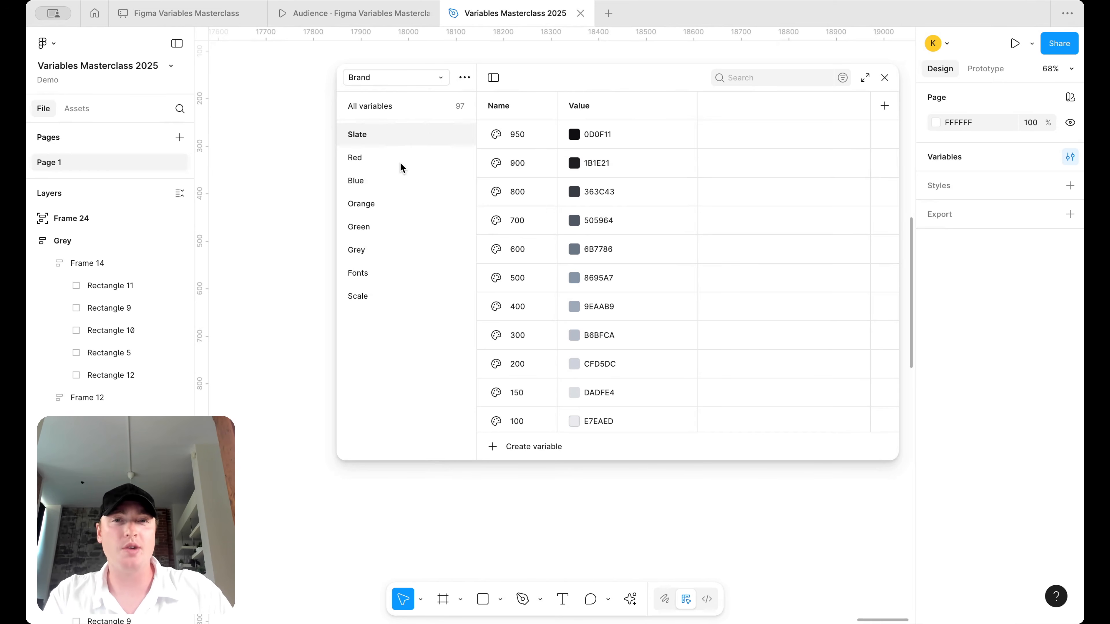
{"action": "left_click", "coordinate": [416, 83]}
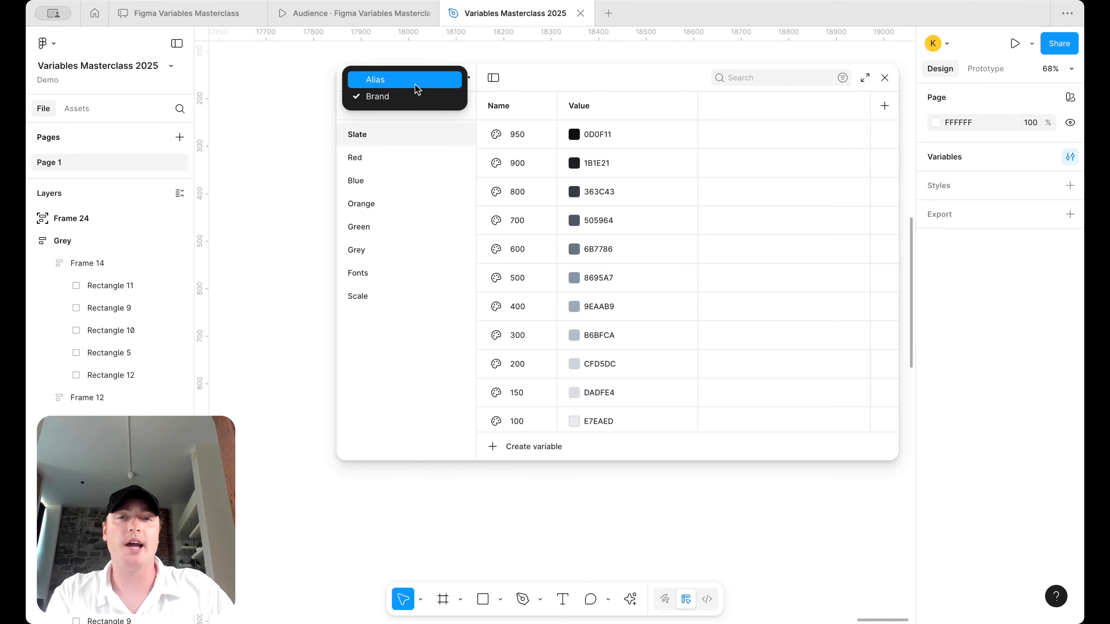
- In Alias, rename Color to Primary/100 and alias its value to Red 100
{"action": "left_click", "coordinate": [415, 81]}
{"action": "double_click", "coordinate": [527, 146]}
{"action": "type", "text": "P"}
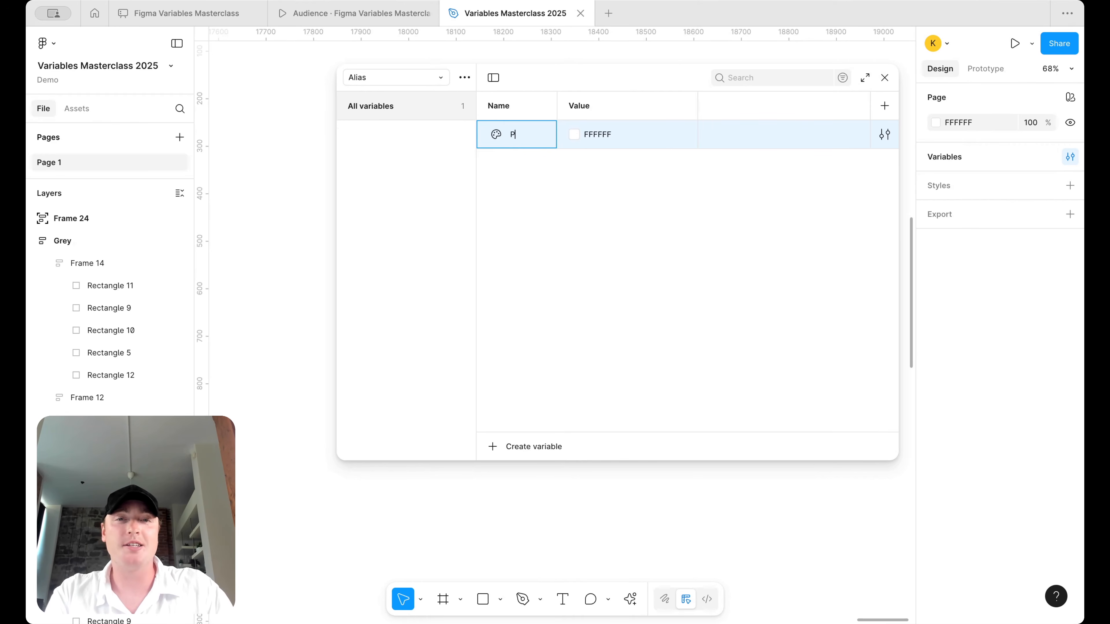
{"action": "type", "text": "rimary/100"}
{"action": "key", "text": "Return"}
{"action": "right_click", "coordinate": [631, 172]}
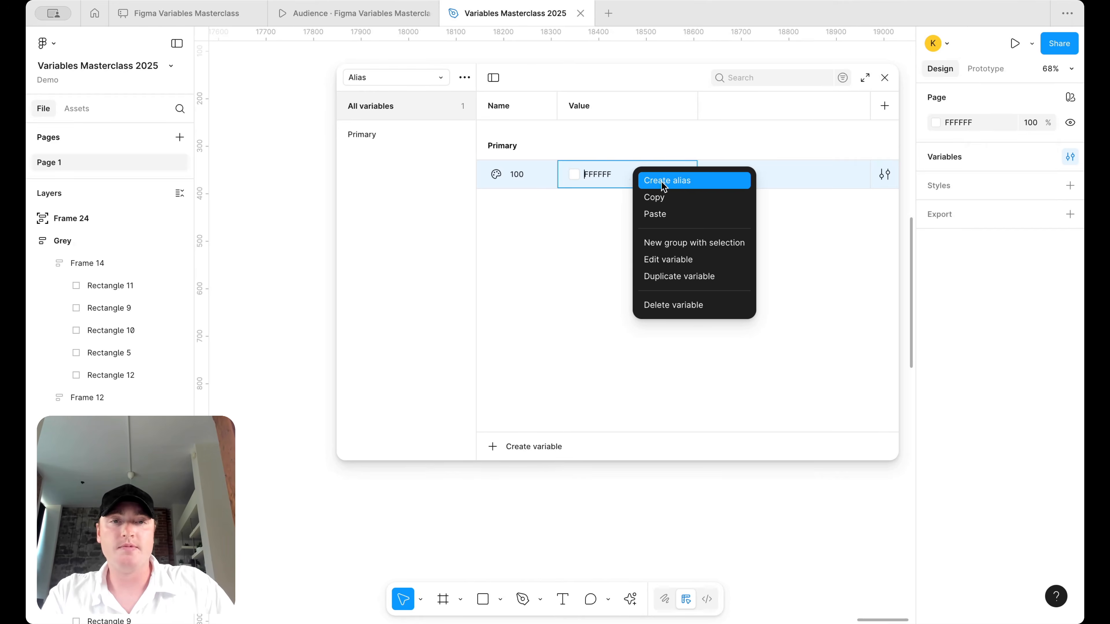
{"action": "left_click", "coordinate": [658, 183]}
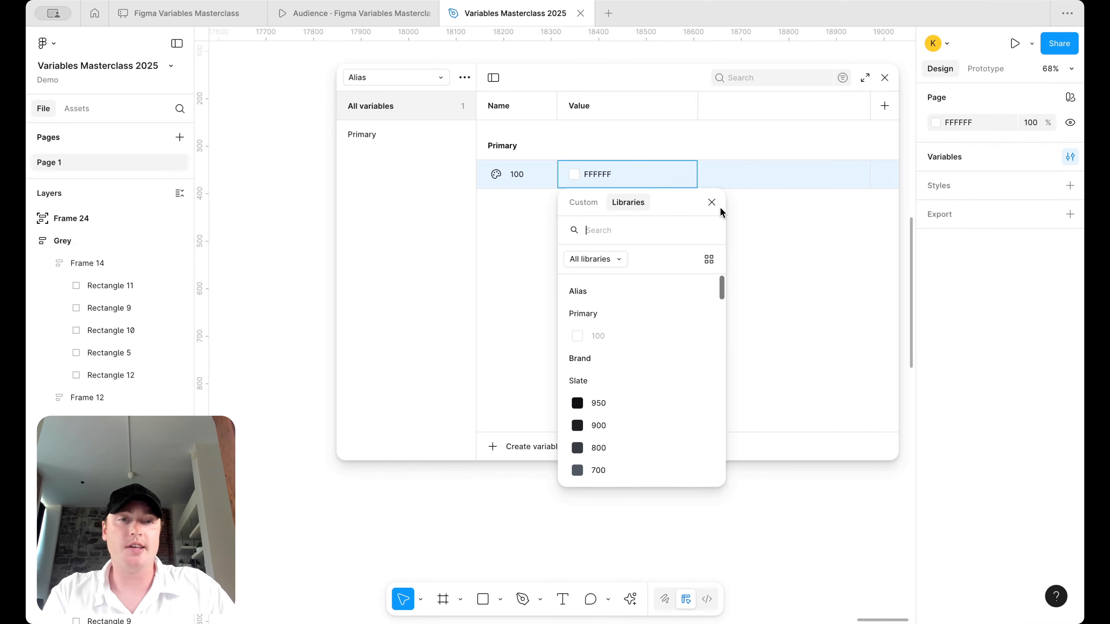
{"action": "left_click", "coordinate": [712, 202]}
{"action": "right_click", "coordinate": [650, 176]}
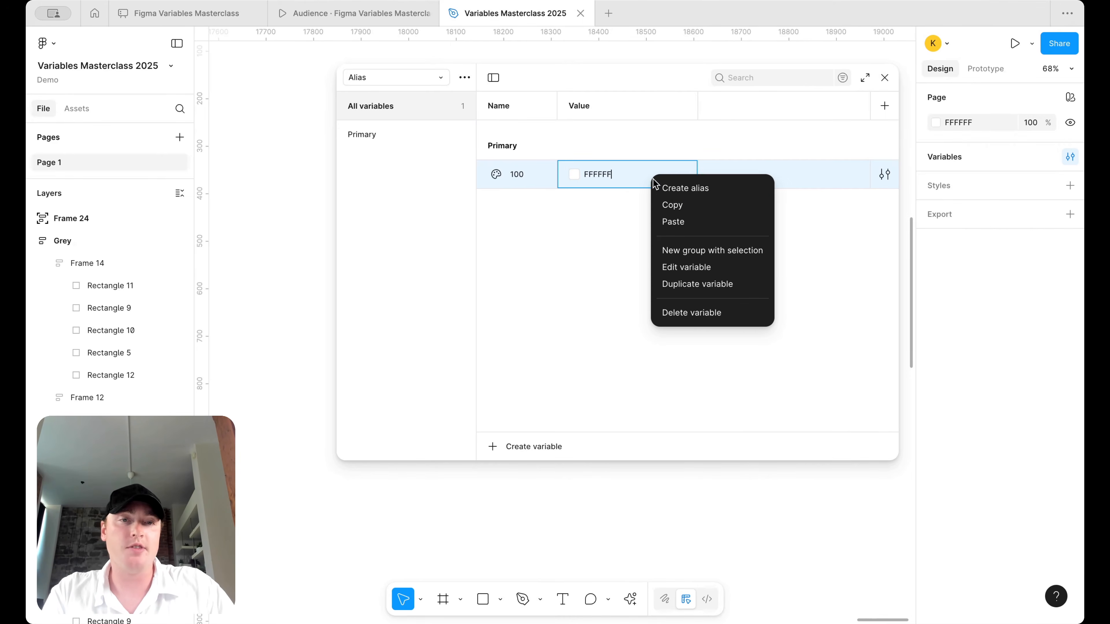
{"action": "left_click", "coordinate": [695, 194]}
{"action": "scroll", "coordinate": [650, 391], "scroll_direction": "down", "scroll_amount": 10}
{"action": "scroll", "coordinate": [650, 391], "scroll_direction": "down", "scroll_amount": 3}
{"action": "left_click", "coordinate": [633, 410]}
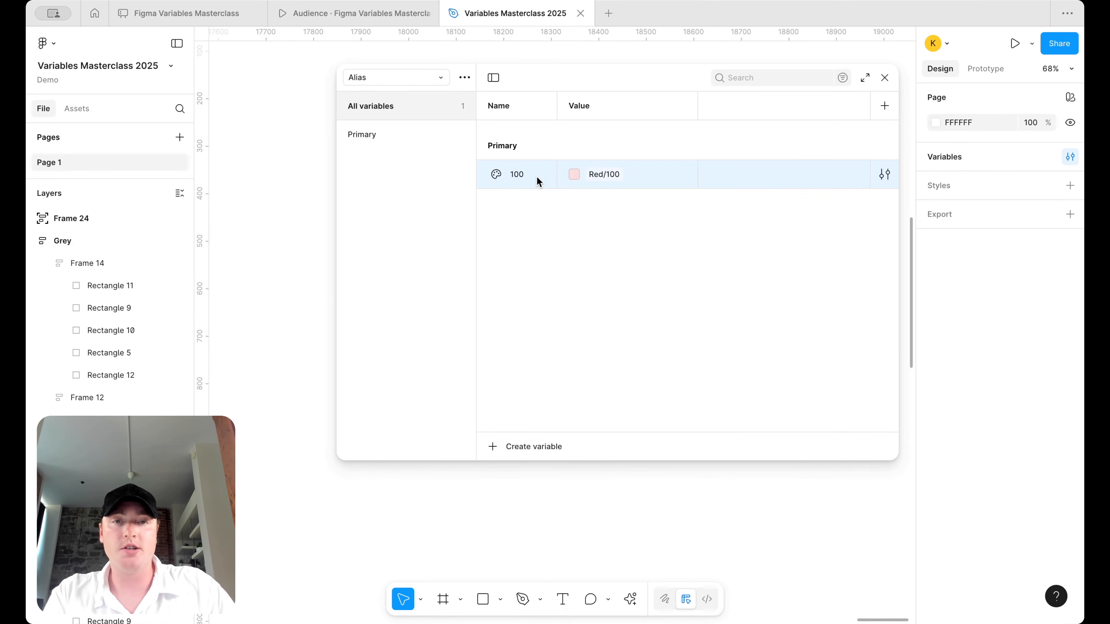
- Duplicate Primary/100 into steps 150, 200, 300, 400, 500, 600, 700, 800, 900 and 950
{"action": "key", "text": "shift+Return"}
{"action": "type", "text": "150"}
{"action": "key", "text": "shift+Return"}
{"action": "type", "text": "200"}
{"action": "key", "text": "shift+Return"}
{"action": "type", "text": "300"}
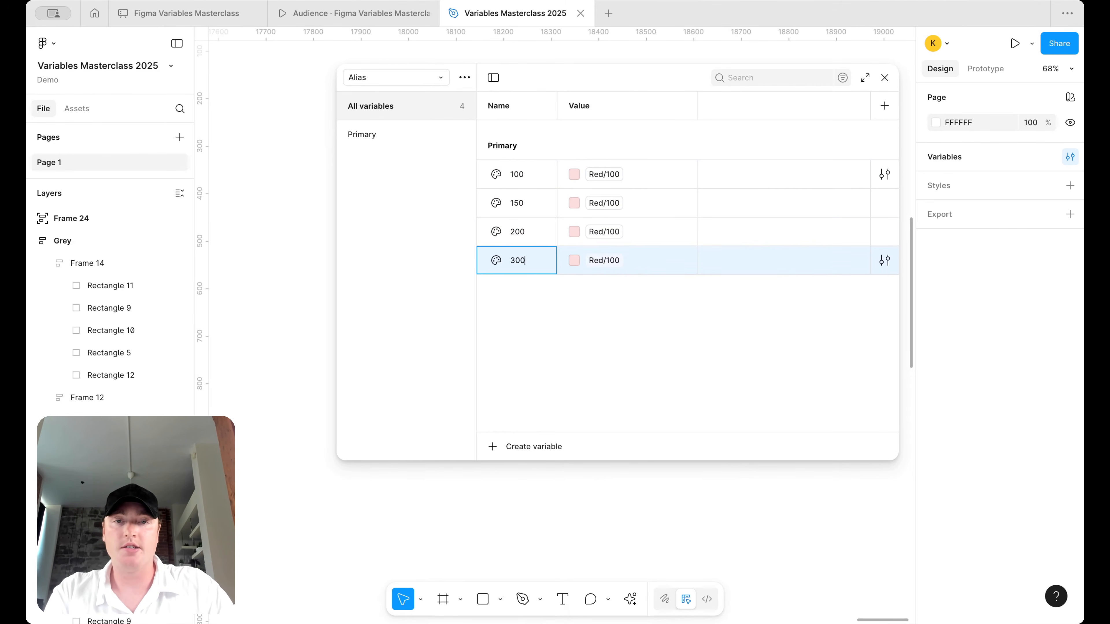
{"action": "key", "text": "shift+Return"}
{"action": "type", "text": "400"}
{"action": "key", "text": "shift+Return"}
{"action": "type", "text": "500"}
{"action": "key", "text": "shift+Return"}
{"action": "type", "text": "600"}
{"action": "key", "text": "shift+Return"}
{"action": "type", "text": "700"}
{"action": "key", "text": "shift+Return"}
{"action": "type", "text": "800"}
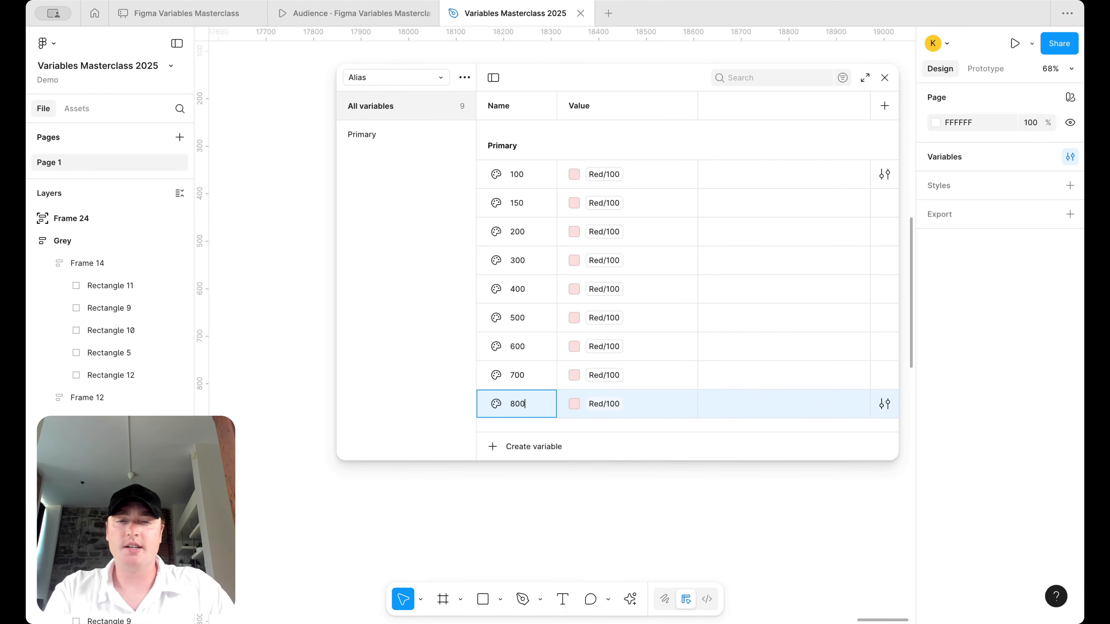
{"action": "key", "text": "shift+Return"}
{"action": "type", "text": "900"}
{"action": "key", "text": "shift+Return"}
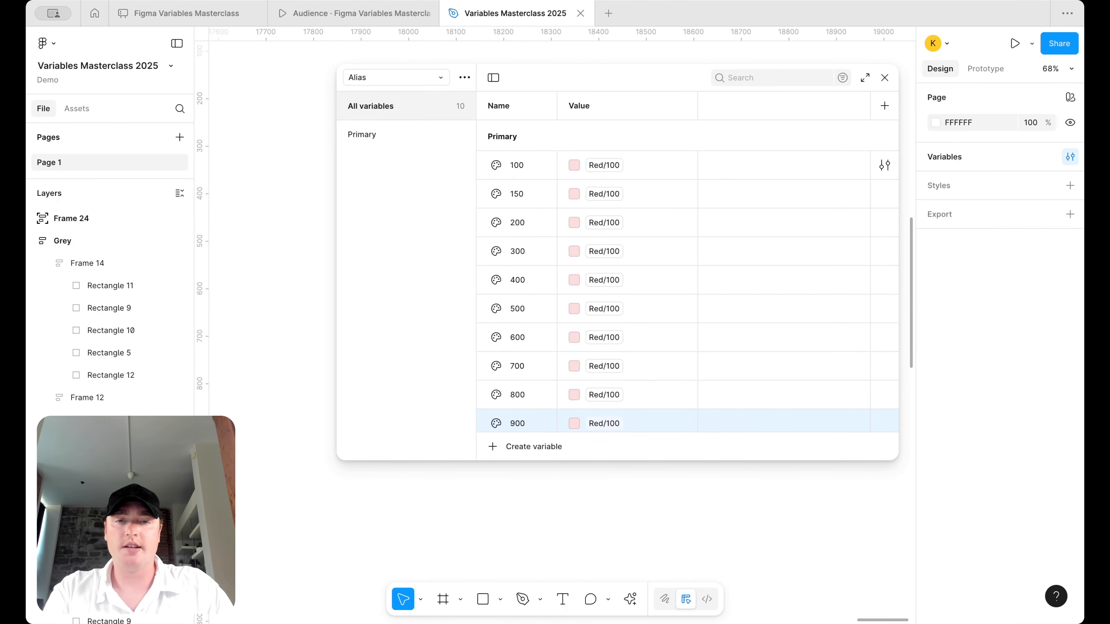
{"action": "type", "text": "950"}
{"action": "key", "text": "Return"}
- Link Primary steps 950, 900, 800 and 700 to Red 950, 900, 800 and 700
{"action": "left_click", "coordinate": [597, 420]}
{"action": "scroll", "coordinate": [609, 506], "scroll_direction": "down", "scroll_amount": 1}
{"action": "scroll", "coordinate": [609, 506], "scroll_direction": "up", "scroll_amount": 5}
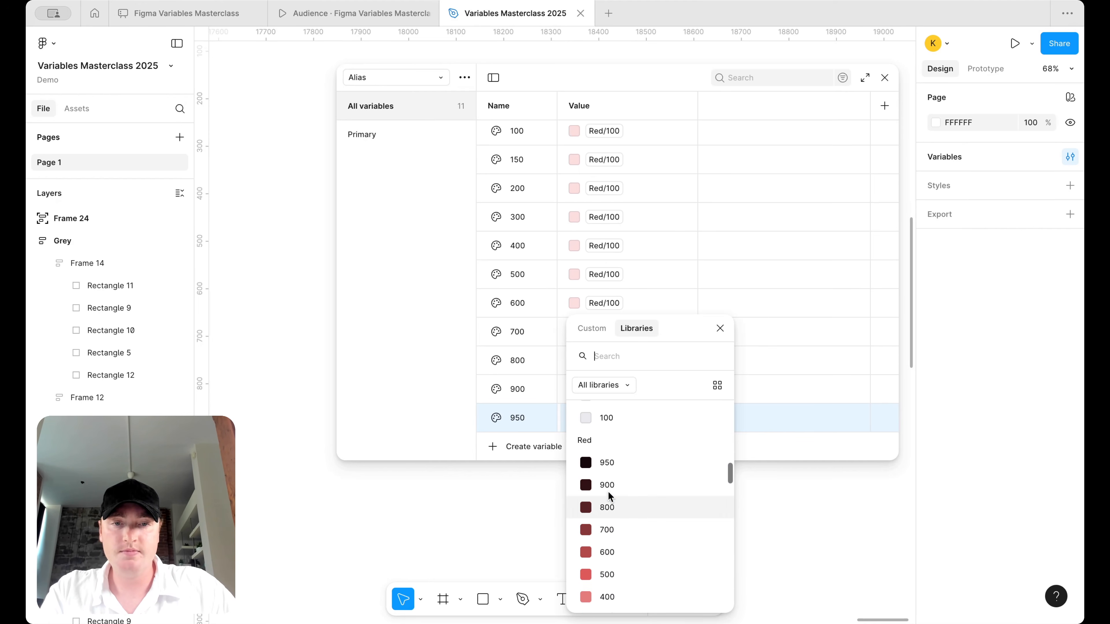
{"action": "left_click", "coordinate": [612, 455]}
{"action": "left_click", "coordinate": [605, 390]}
{"action": "scroll", "coordinate": [618, 492], "scroll_direction": "down", "scroll_amount": 1}
{"action": "scroll", "coordinate": [617, 492], "scroll_direction": "up", "scroll_amount": 4}
{"action": "left_click", "coordinate": [617, 492]}
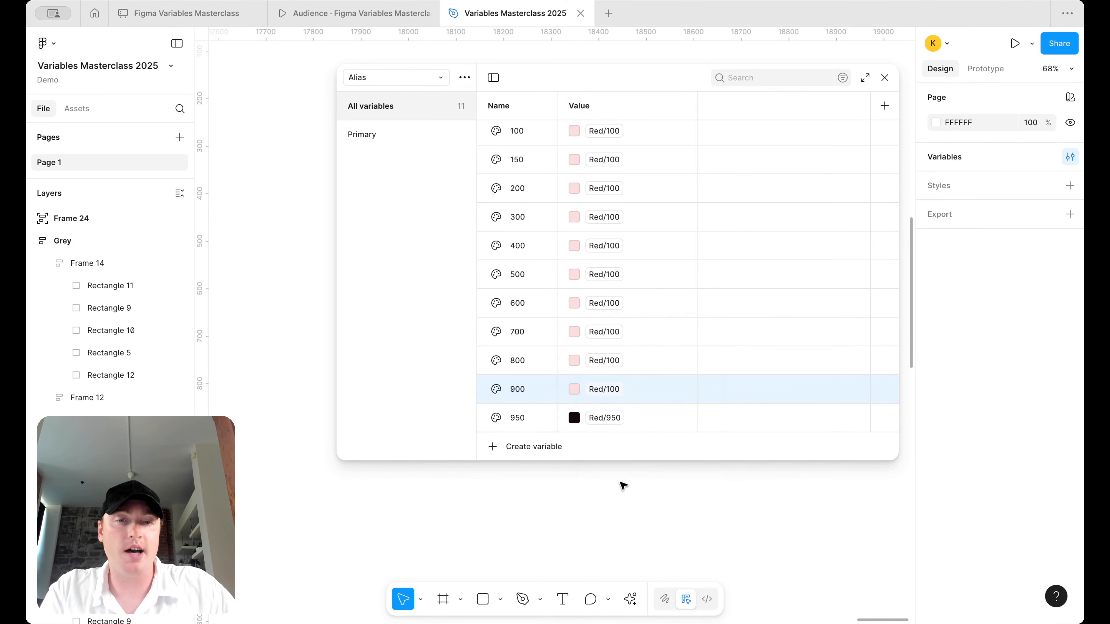
{"action": "left_click", "coordinate": [605, 361]}
{"action": "scroll", "coordinate": [602, 481], "scroll_direction": "up", "scroll_amount": 1}
{"action": "scroll", "coordinate": [601, 496], "scroll_direction": "up", "scroll_amount": 2}
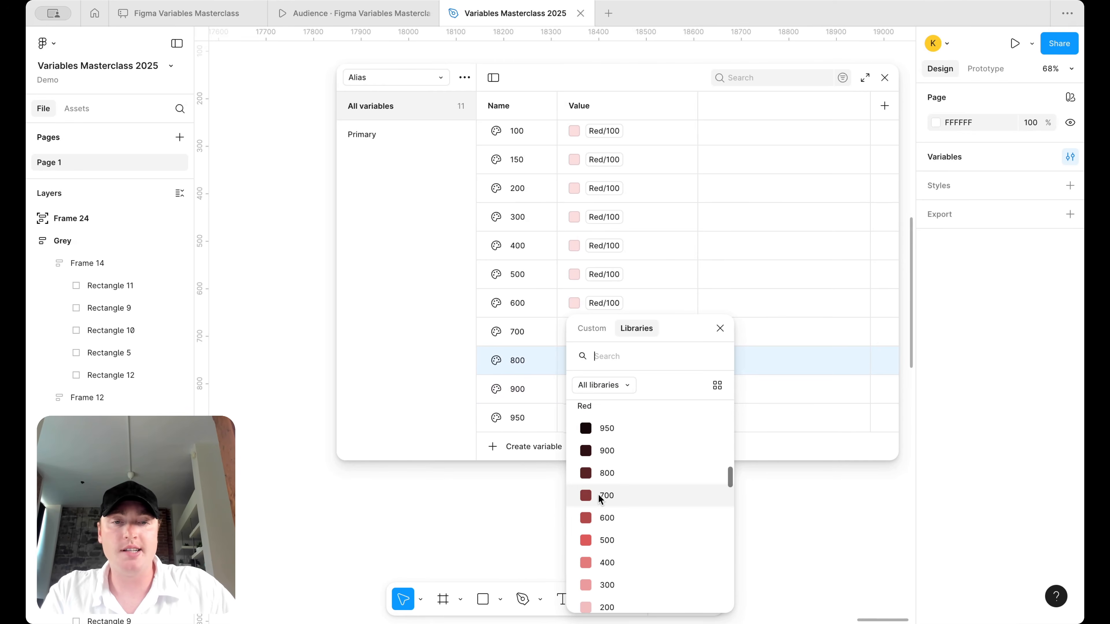
{"action": "left_click", "coordinate": [613, 476]}
{"action": "left_click", "coordinate": [608, 333]}
{"action": "scroll", "coordinate": [607, 466], "scroll_direction": "up", "scroll_amount": 3}
{"action": "left_click", "coordinate": [625, 475]}
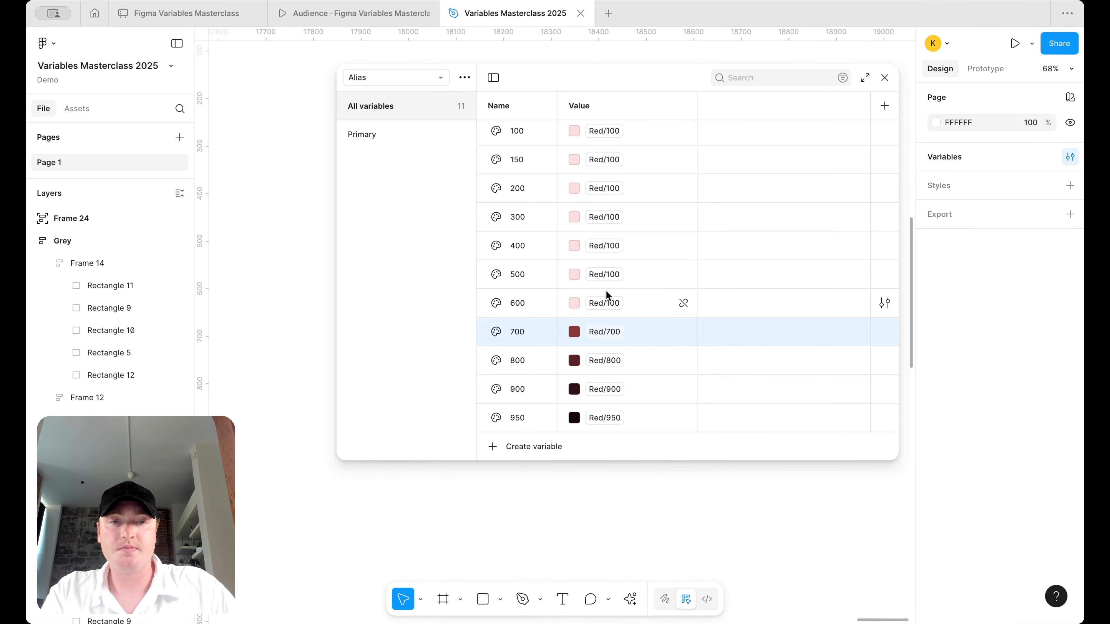
- Link Primary steps 600, 500, 400, 300, 200 and 150 to their matching Red shades
{"action": "left_click", "coordinate": [606, 303]}
{"action": "scroll", "coordinate": [603, 442], "scroll_direction": "up", "scroll_amount": 2}
{"action": "left_click", "coordinate": [614, 442]}
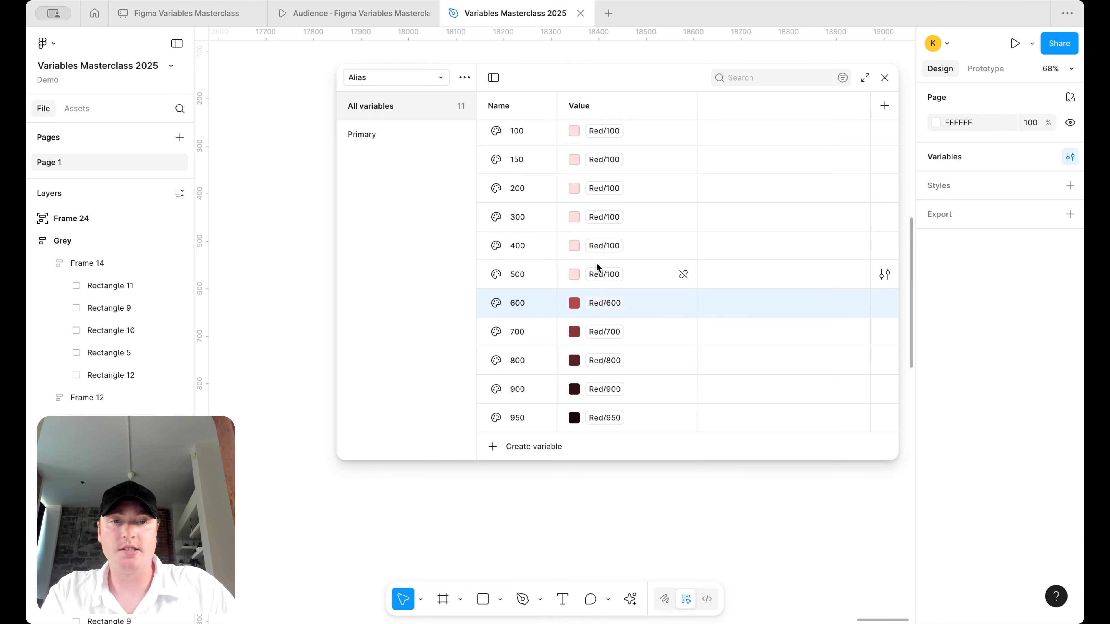
{"action": "left_click", "coordinate": [605, 274]}
{"action": "scroll", "coordinate": [616, 437], "scroll_direction": "up", "scroll_amount": 1}
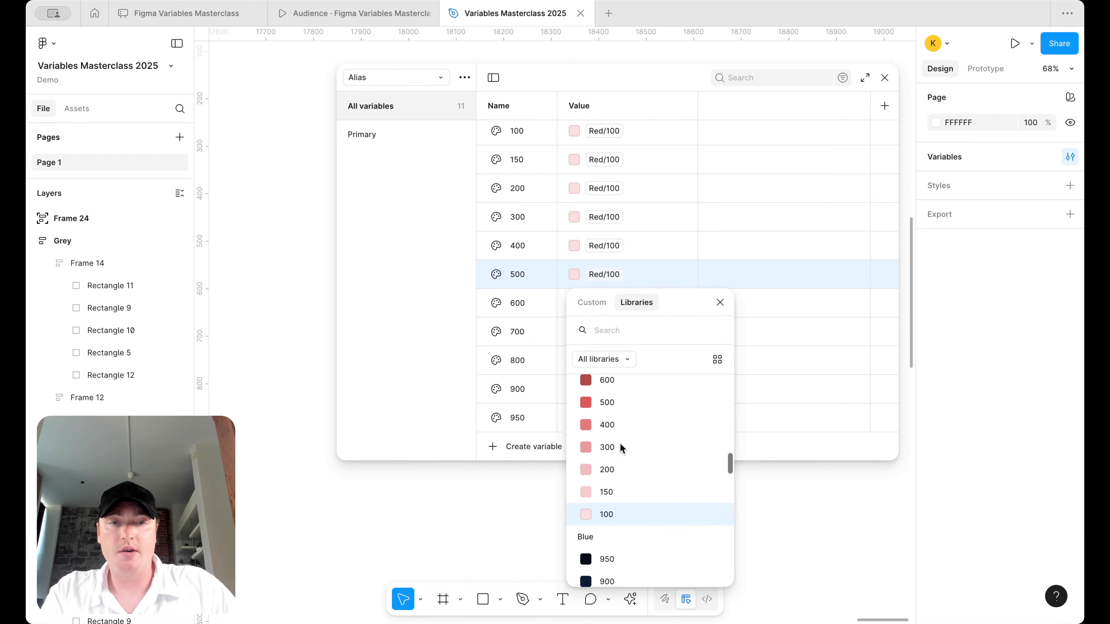
{"action": "left_click", "coordinate": [620, 404]}
{"action": "left_click", "coordinate": [603, 246]}
{"action": "scroll", "coordinate": [603, 436], "scroll_direction": "up", "scroll_amount": 1}
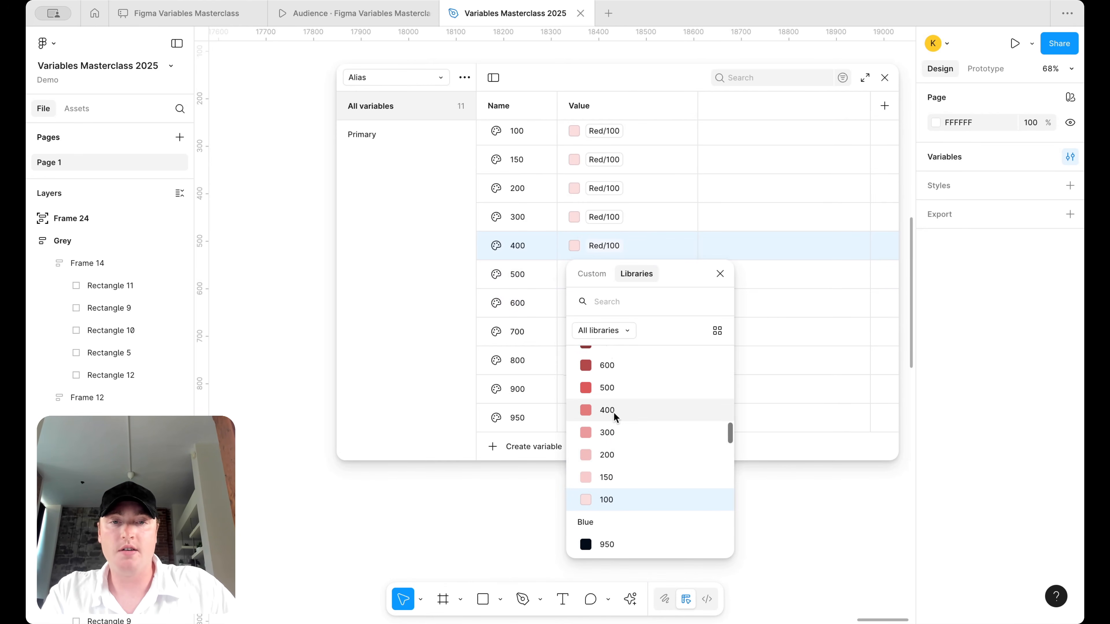
{"action": "left_click", "coordinate": [606, 410]}
{"action": "left_click", "coordinate": [605, 217]}
{"action": "scroll", "coordinate": [624, 385], "scroll_direction": "up", "scroll_amount": 1}
{"action": "scroll", "coordinate": [624, 385], "scroll_direction": "up", "scroll_amount": 1}
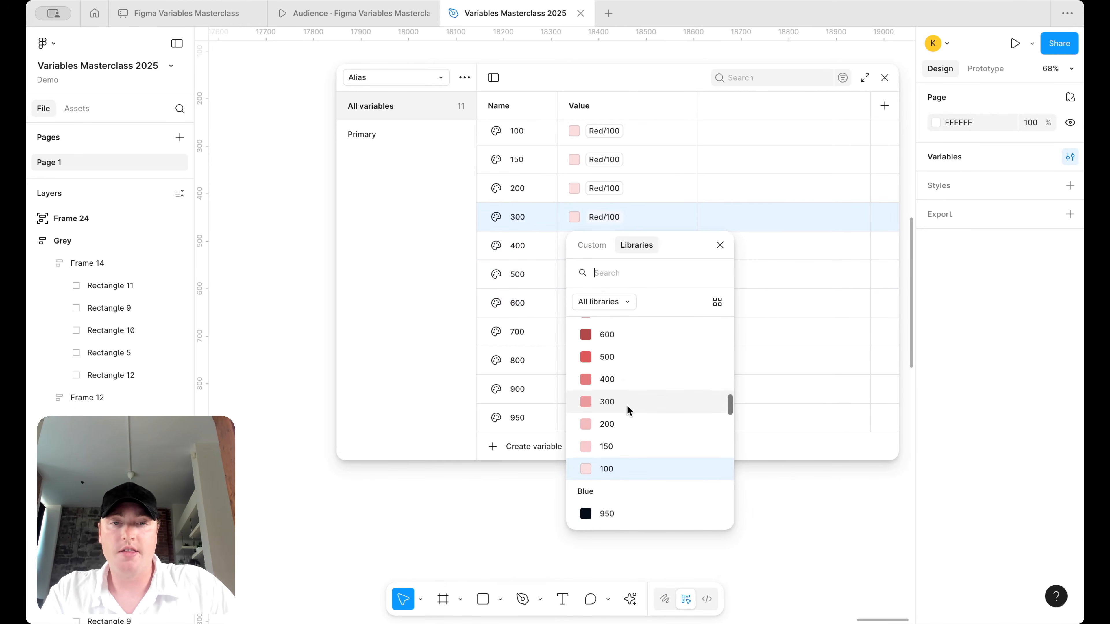
{"action": "left_click", "coordinate": [626, 409]}
{"action": "left_click", "coordinate": [604, 188]}
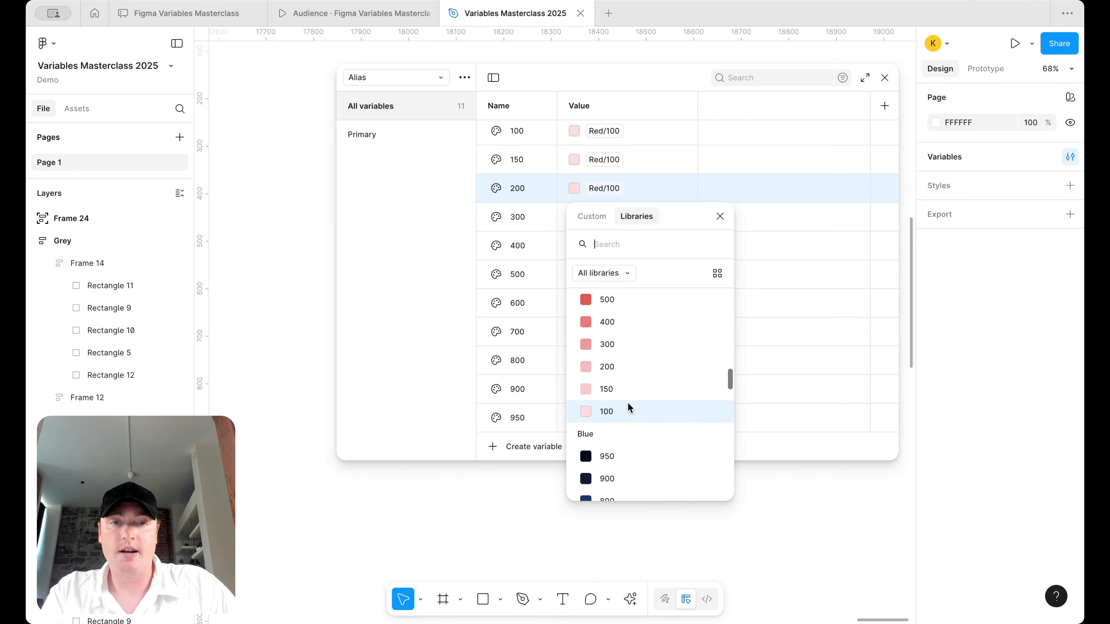
{"action": "left_click", "coordinate": [625, 367]}
{"action": "left_click", "coordinate": [603, 159]}
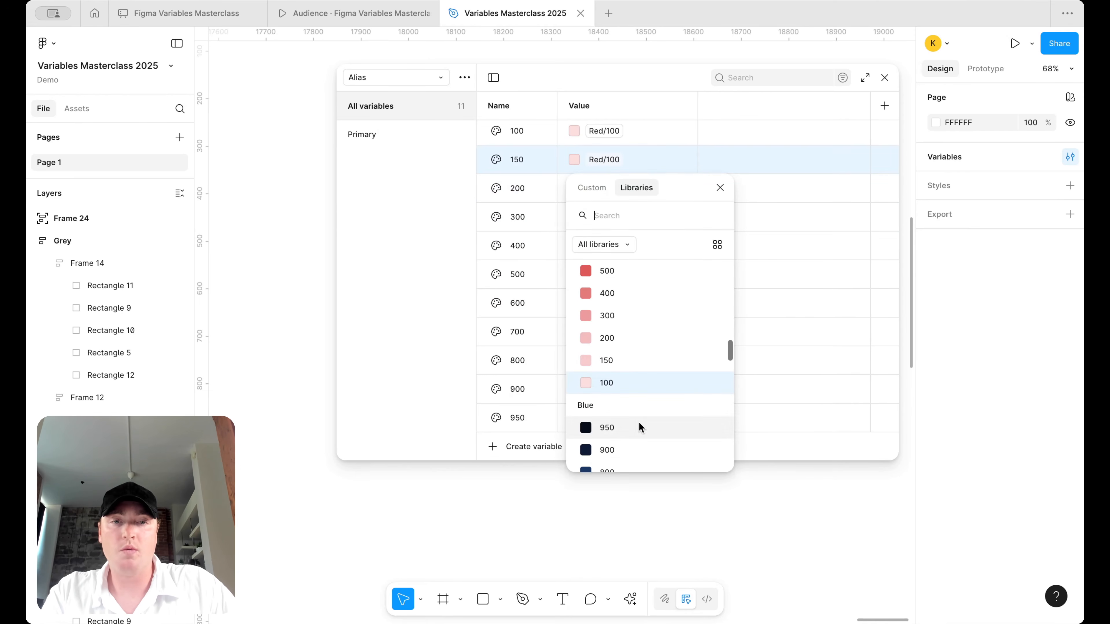
{"action": "left_click", "coordinate": [640, 362]}
{"action": "left_click", "coordinate": [359, 131]}
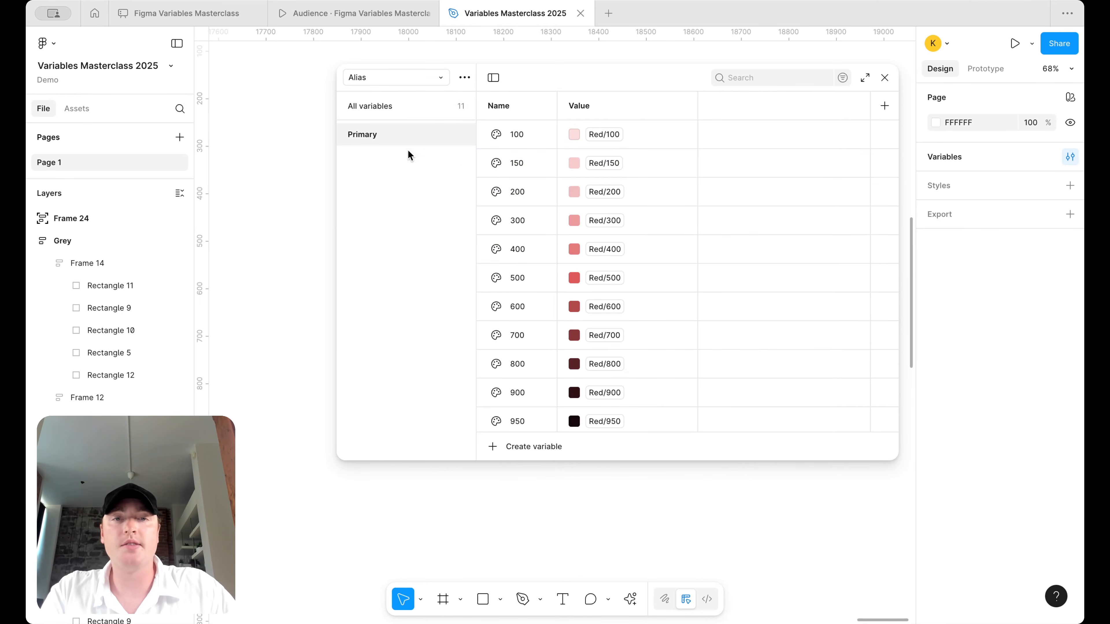
- Duplicate the Primary group and rename the copy Error
{"action": "left_click_drag", "start_coordinate": [558, 168], "coordinate": [608, 171]}
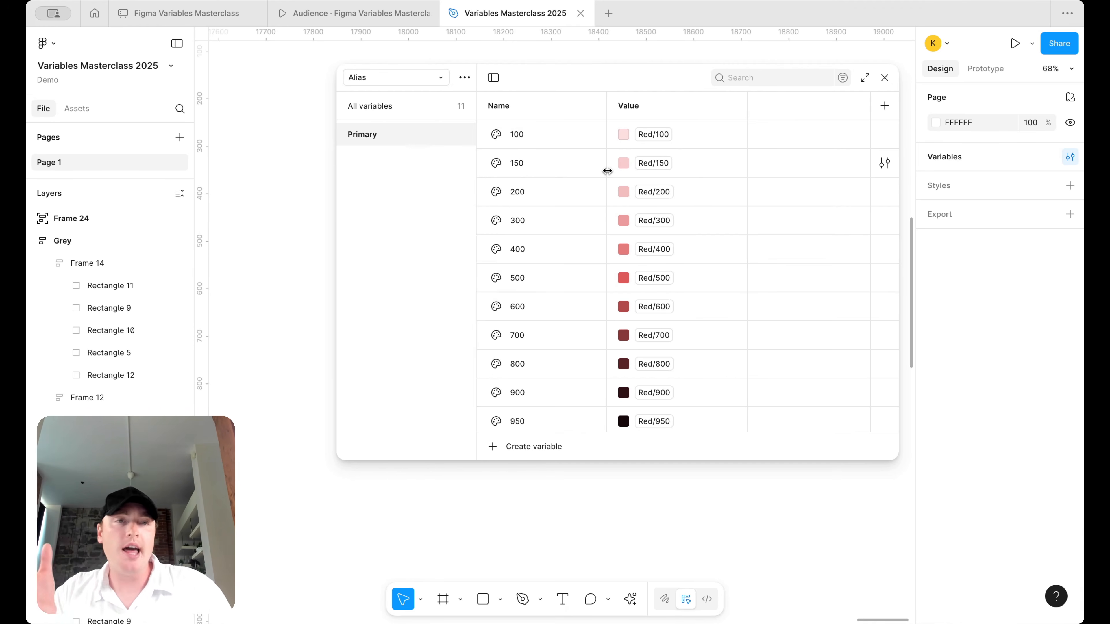
{"action": "right_click", "coordinate": [391, 140]}
{"action": "left_click", "coordinate": [418, 165]}
{"action": "double_click", "coordinate": [366, 159]}
{"action": "type", "text": "Error"}
{"action": "key", "text": "Return"}
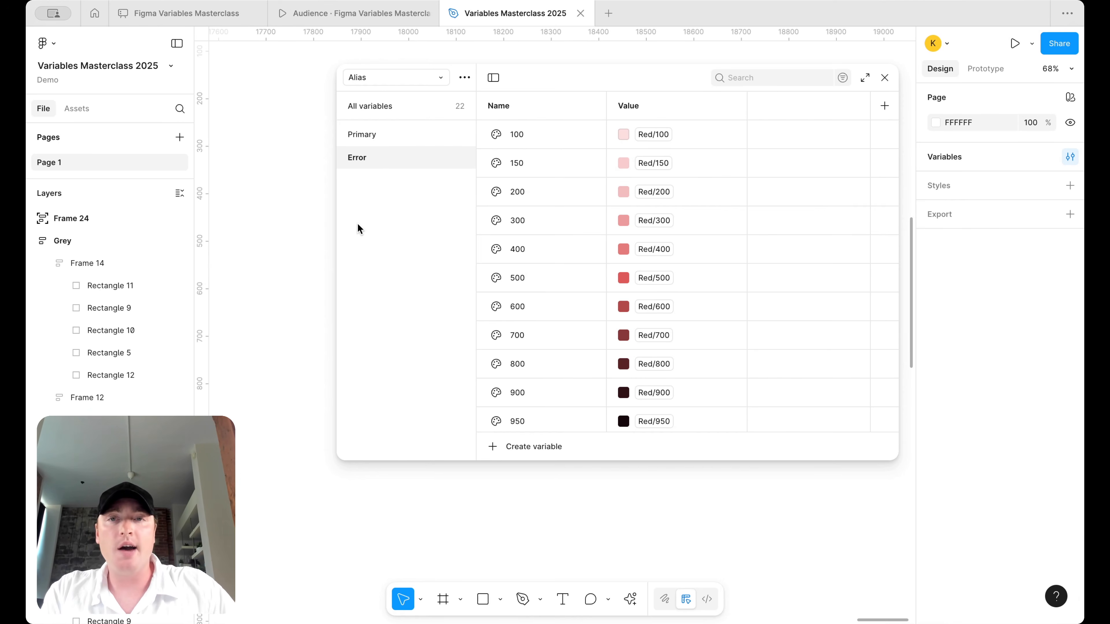
{"action": "left_click_drag", "start_coordinate": [337, 209], "coordinate": [457, 198]}
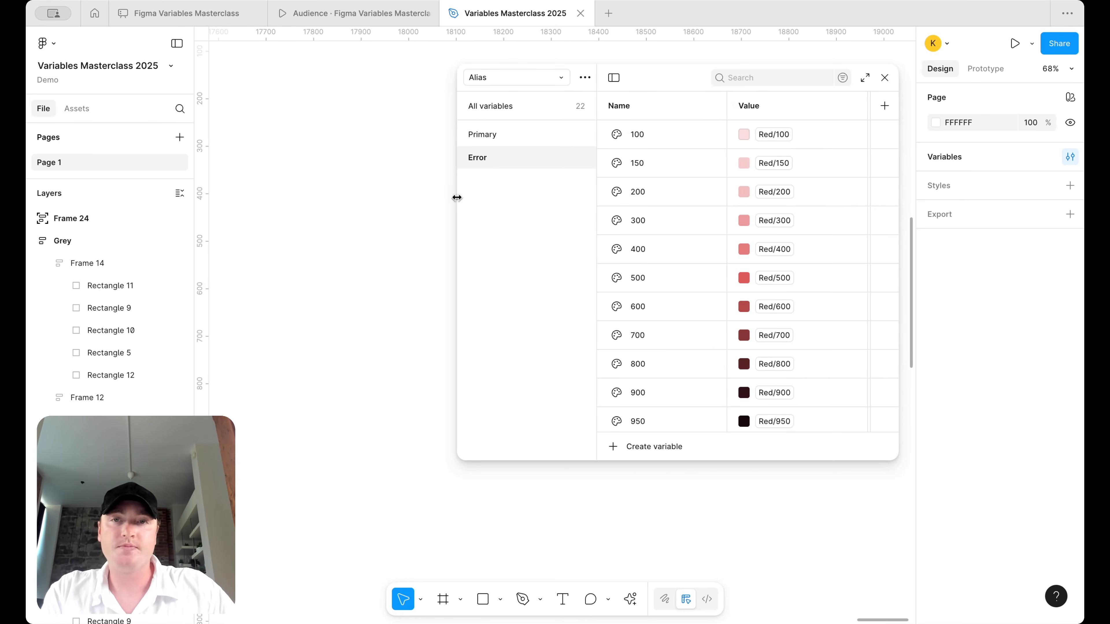
{"action": "left_click", "coordinate": [384, 14]}
{"action": "left_click", "coordinate": [534, 300]}
{"action": "key", "text": "Left"}
{"action": "key", "text": "Left"}
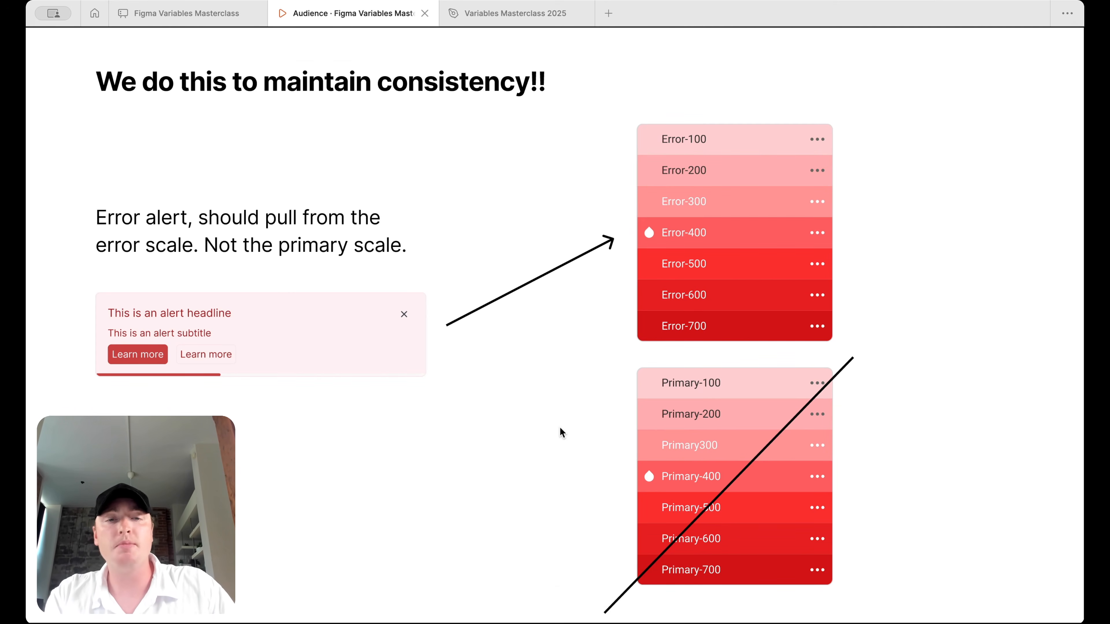
{"action": "left_click", "coordinate": [516, 17]}
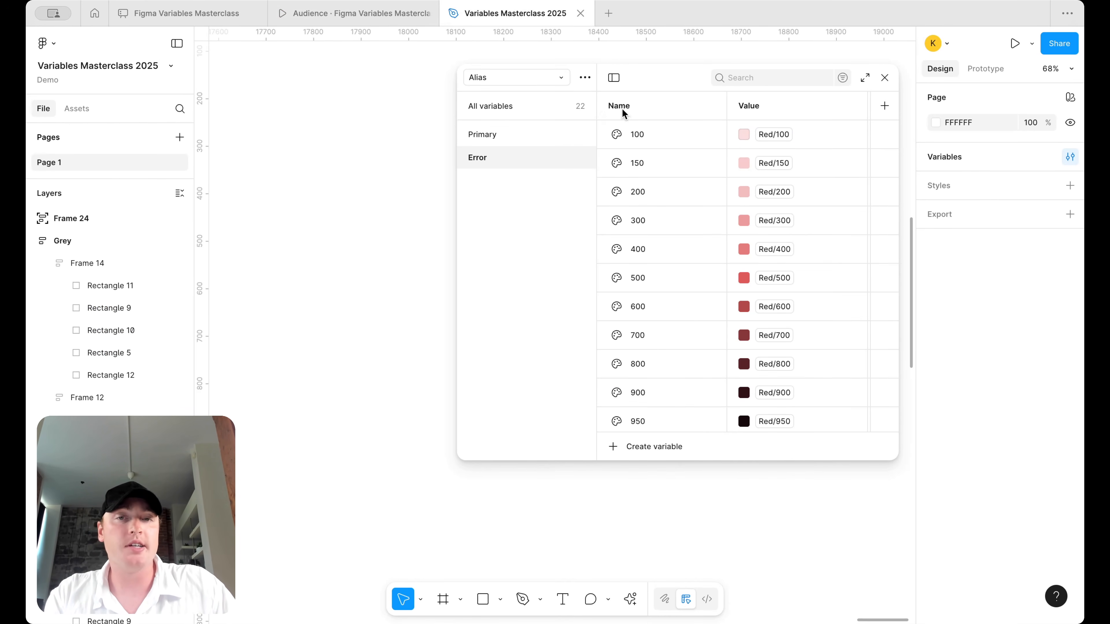
- Check the Red colour scale in the Brand collection, then return to Alias
{"action": "left_click", "coordinate": [551, 82]}
{"action": "left_click", "coordinate": [549, 98]}
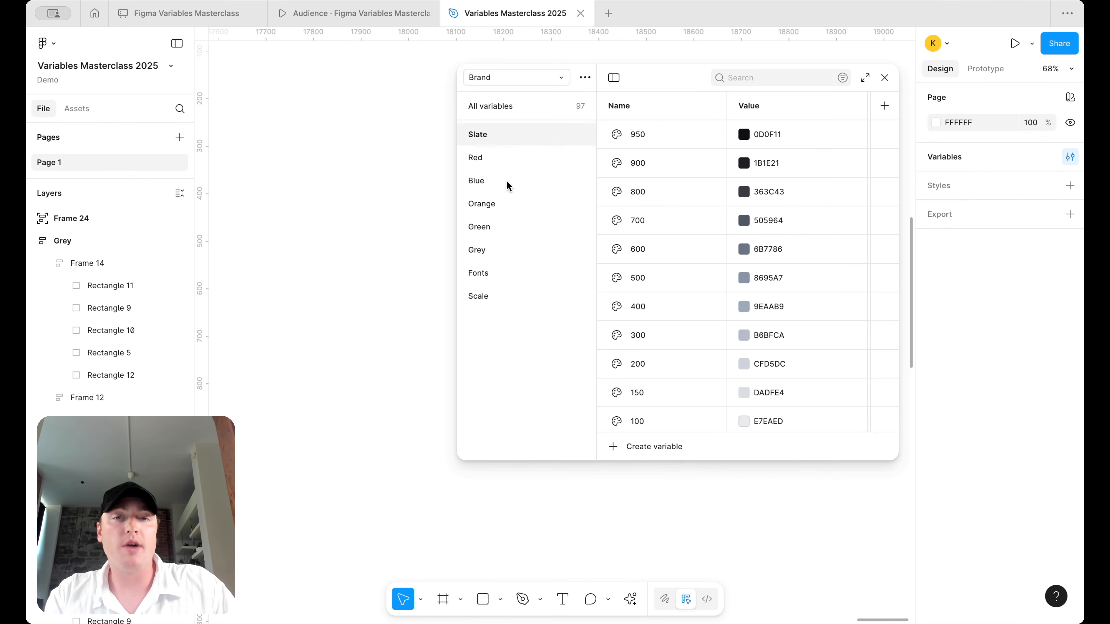
{"action": "left_click", "coordinate": [506, 163]}
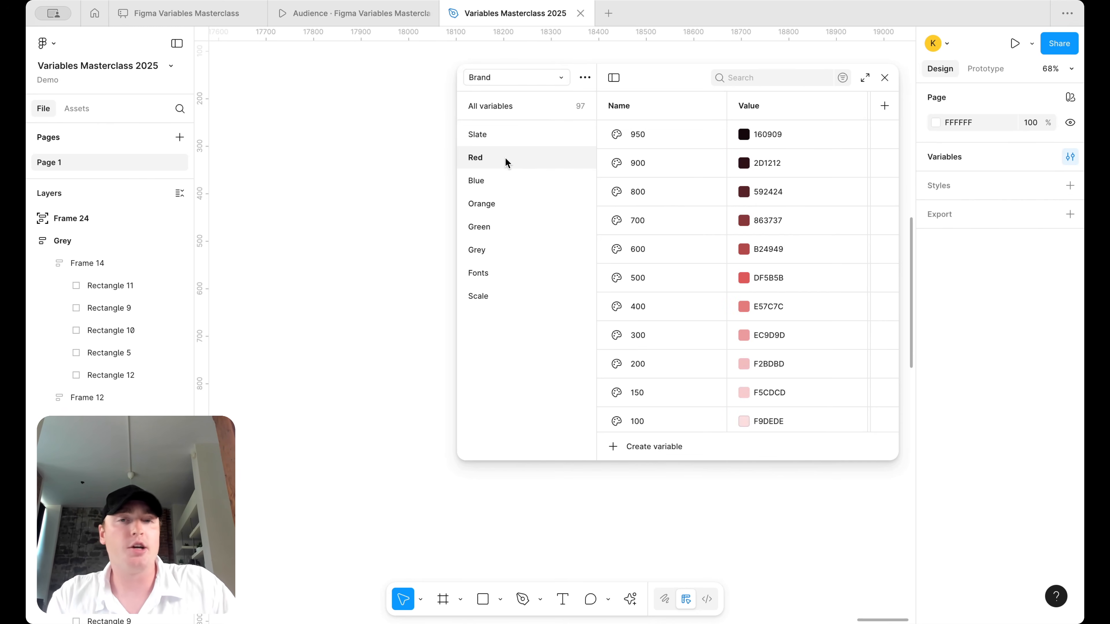
{"action": "left_click", "coordinate": [520, 77]}
{"action": "left_click", "coordinate": [523, 81]}
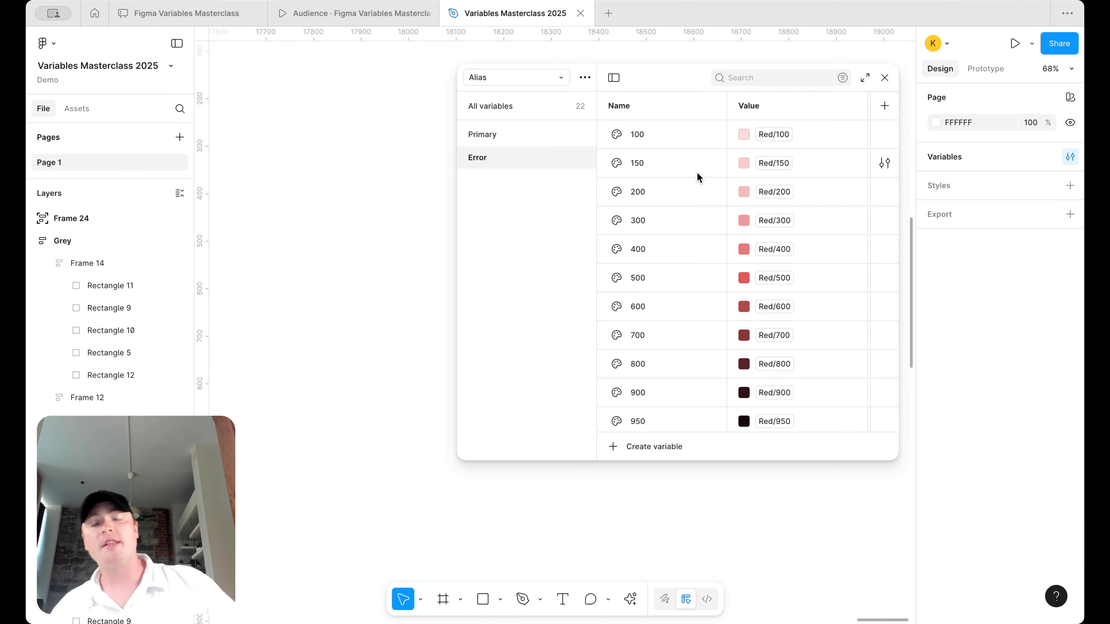
- Duplicate the Error group and rename the copy Information
{"action": "right_click", "coordinate": [554, 158]}
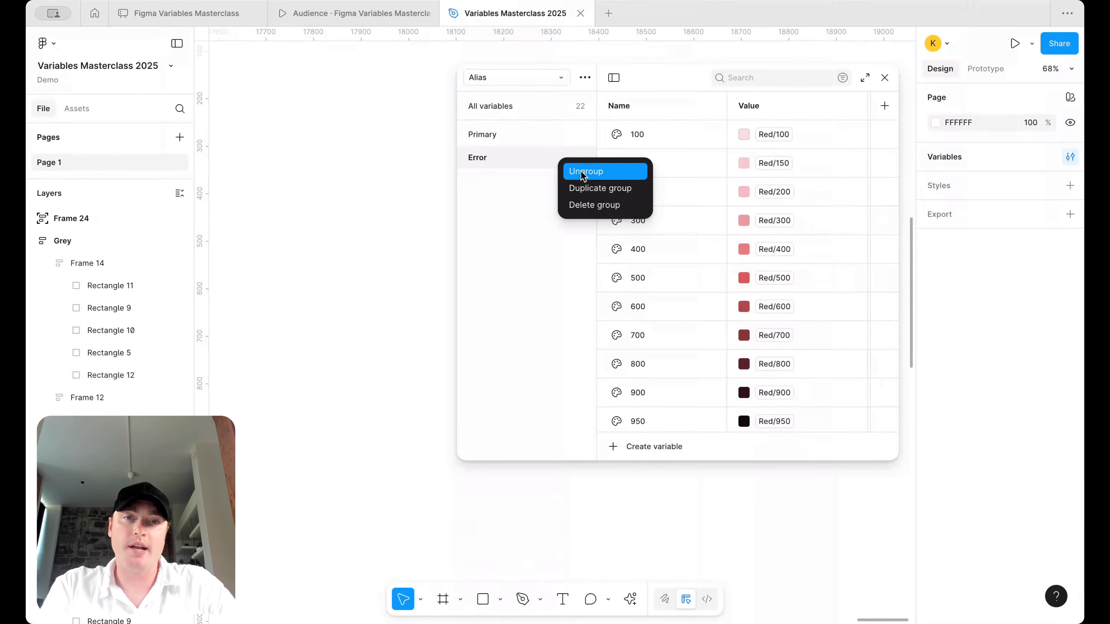
{"action": "left_click", "coordinate": [590, 188]}
{"action": "double_click", "coordinate": [473, 181]}
{"action": "type", "text": "Info"}
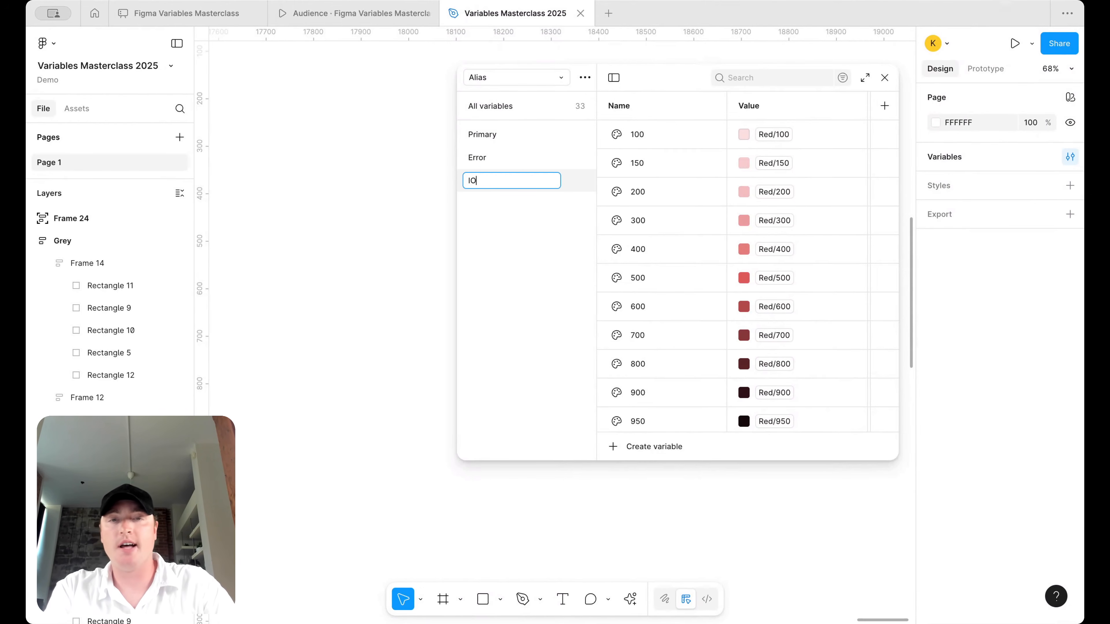
{"action": "type", "text": "rmation"}
{"action": "key", "text": "Return"}
- Alias Information 100, 150 and 200 to Blue 100, Blue 150 and Blue 200
{"action": "left_click", "coordinate": [785, 134]}
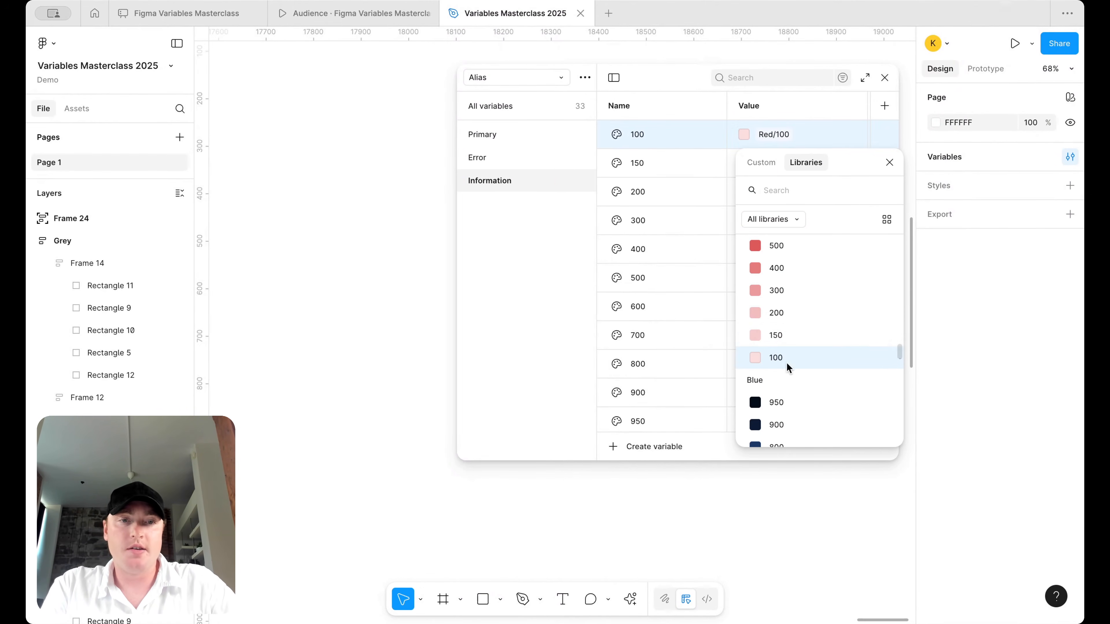
{"action": "scroll", "coordinate": [789, 369], "scroll_direction": "down", "scroll_amount": 3}
{"action": "scroll", "coordinate": [788, 373], "scroll_direction": "down", "scroll_amount": 5}
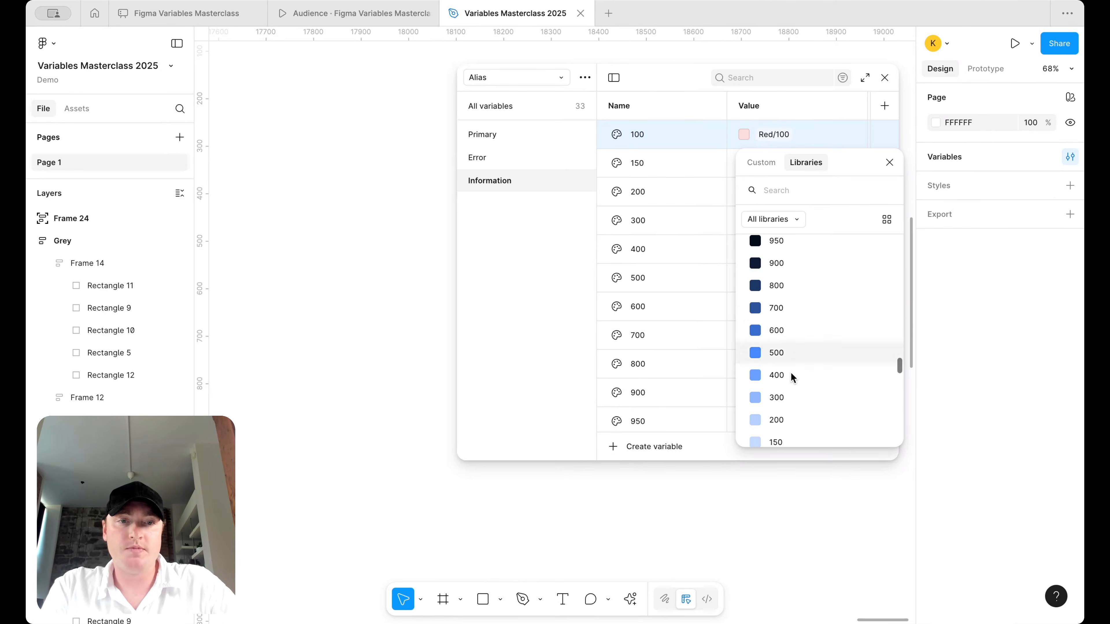
{"action": "left_click", "coordinate": [786, 427]}
{"action": "left_click", "coordinate": [770, 167]}
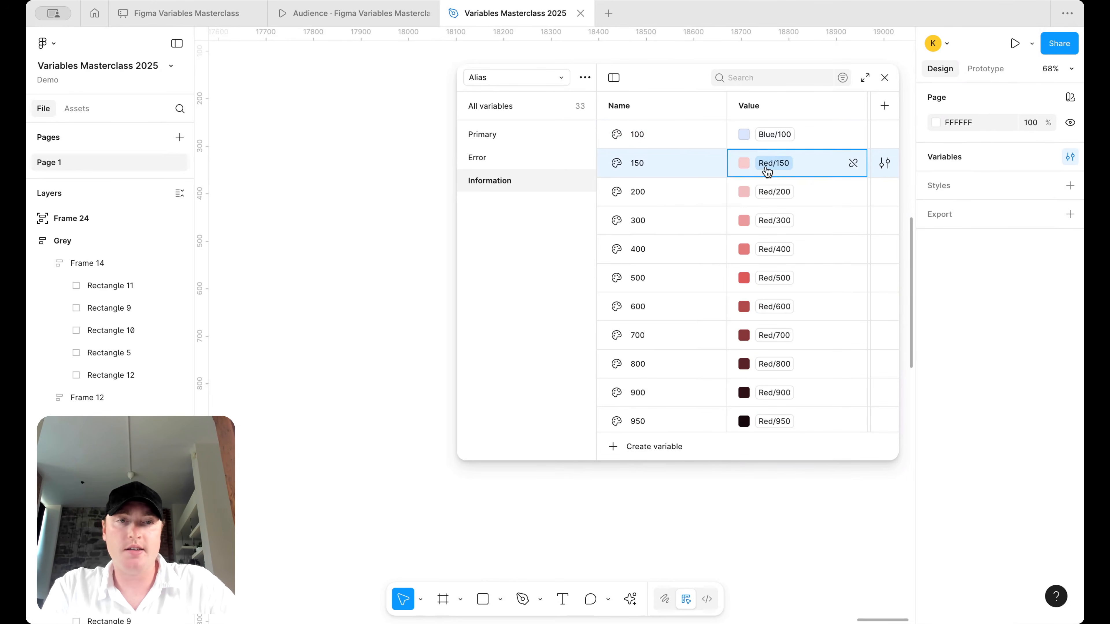
{"action": "scroll", "coordinate": [770, 342], "scroll_direction": "down", "scroll_amount": 5}
{"action": "scroll", "coordinate": [789, 440], "scroll_direction": "down", "scroll_amount": 1}
{"action": "left_click", "coordinate": [787, 421]}
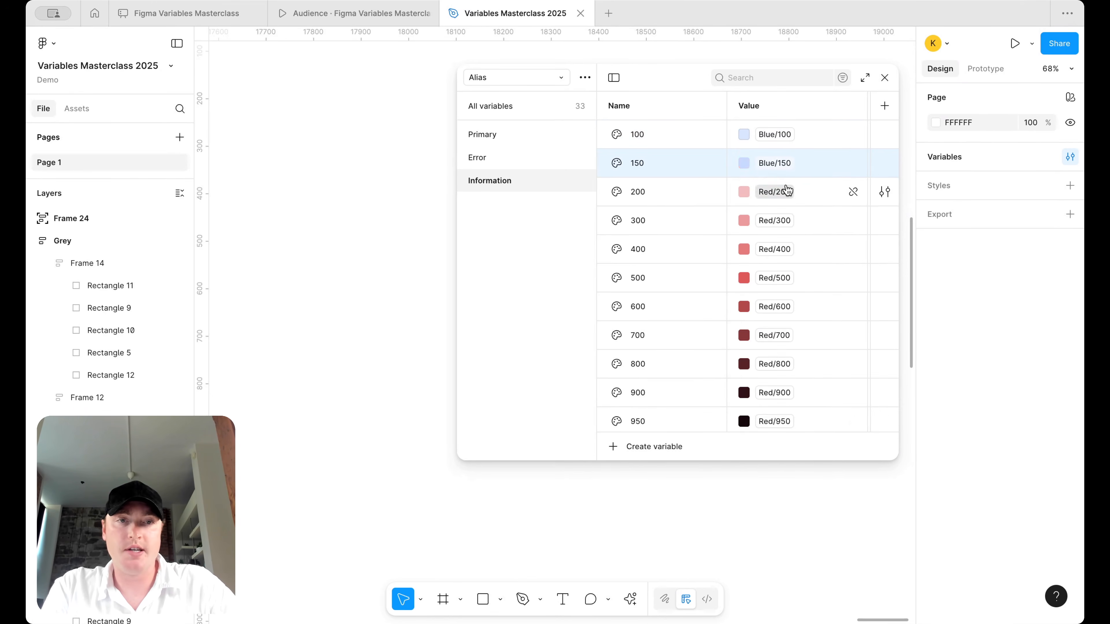
{"action": "left_click", "coordinate": [774, 192]}
{"action": "scroll", "coordinate": [796, 337], "scroll_direction": "down", "scroll_amount": 4}
{"action": "scroll", "coordinate": [796, 338], "scroll_direction": "down", "scroll_amount": 2}
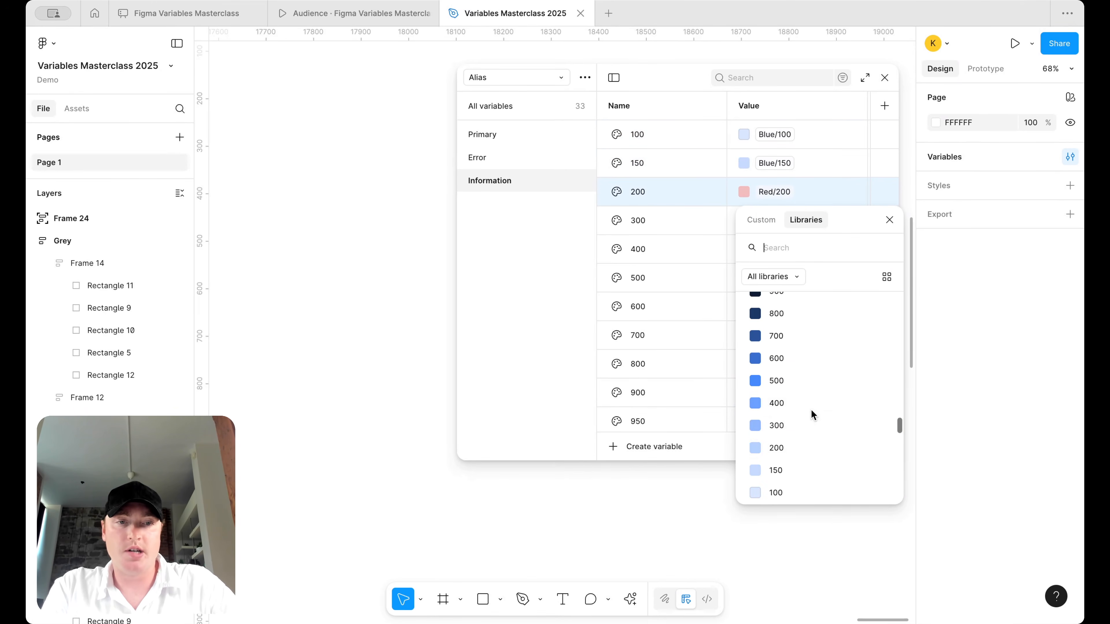
{"action": "left_click", "coordinate": [790, 450]}
- Alias Information 300, 400 and 500 to Blue 300, Blue 400 and Blue 500
{"action": "left_click", "coordinate": [765, 223]}
{"action": "left_click", "coordinate": [766, 223]}
{"action": "scroll", "coordinate": [764, 384], "scroll_direction": "down", "scroll_amount": 4}
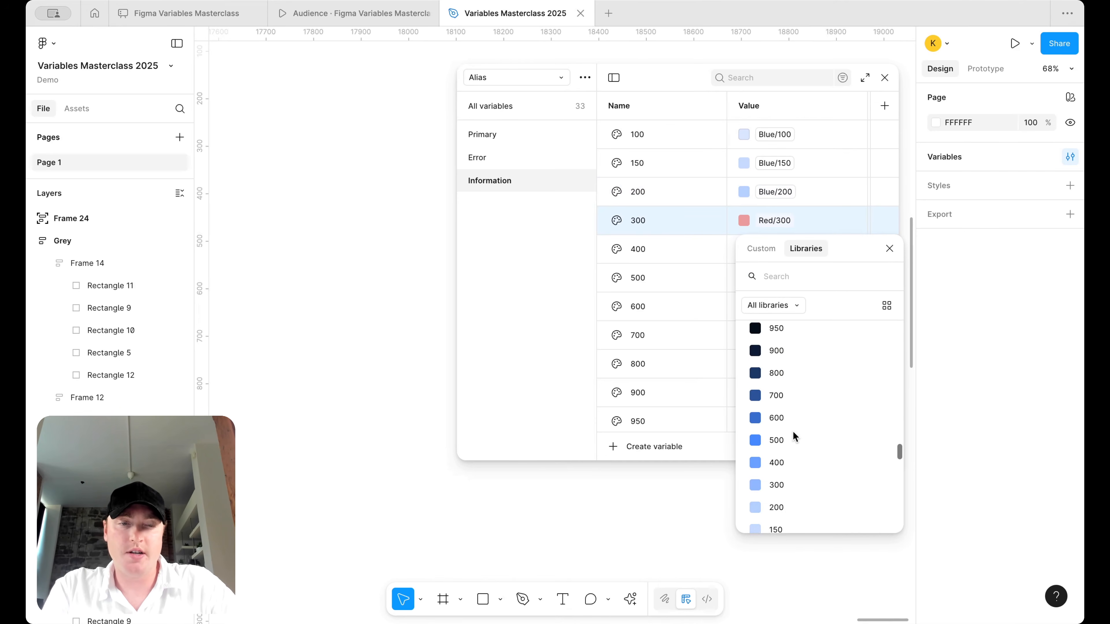
{"action": "left_click", "coordinate": [788, 482]}
{"action": "left_click", "coordinate": [775, 249]}
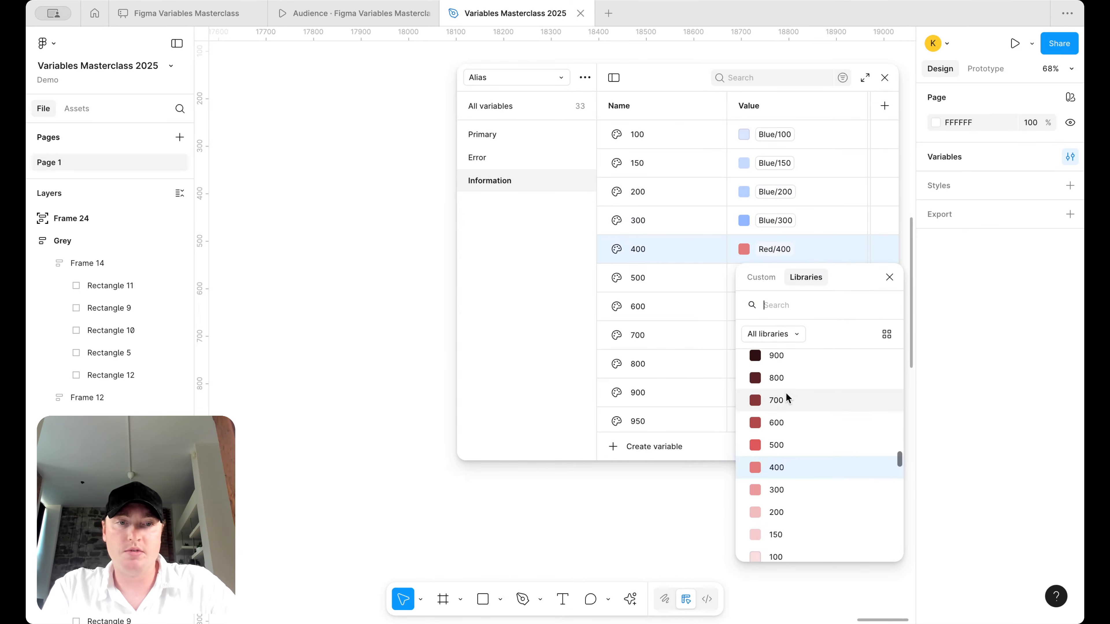
{"action": "scroll", "coordinate": [786, 393], "scroll_direction": "down", "scroll_amount": 4}
{"action": "scroll", "coordinate": [789, 451], "scroll_direction": "down", "scroll_amount": 2}
{"action": "left_click", "coordinate": [794, 519]}
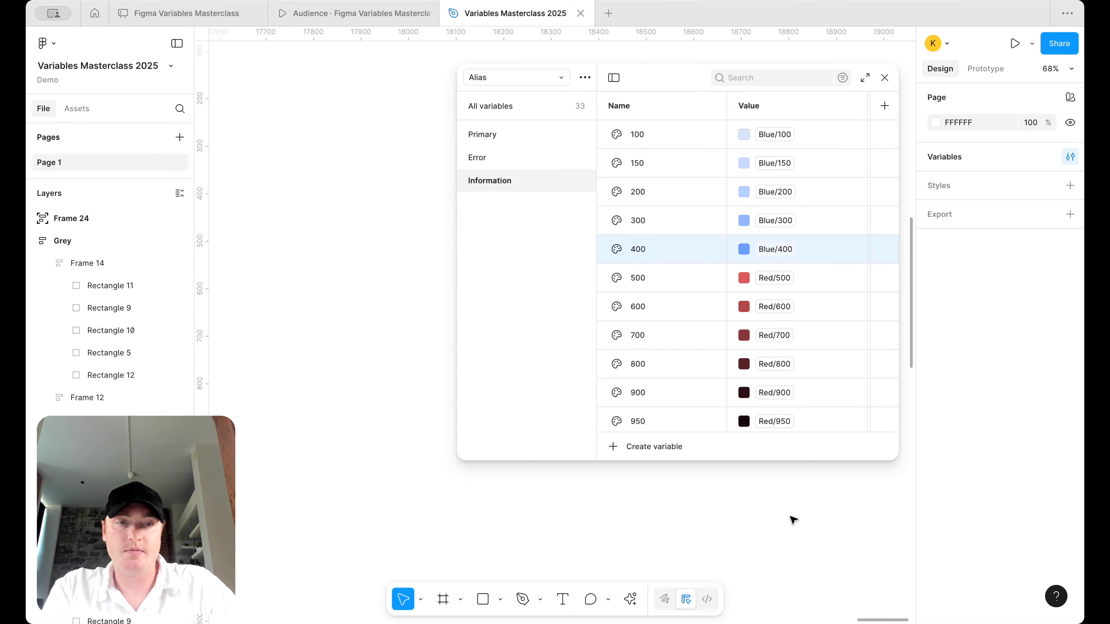
{"action": "left_click", "coordinate": [775, 278]}
{"action": "scroll", "coordinate": [793, 448], "scroll_direction": "down", "scroll_amount": 4}
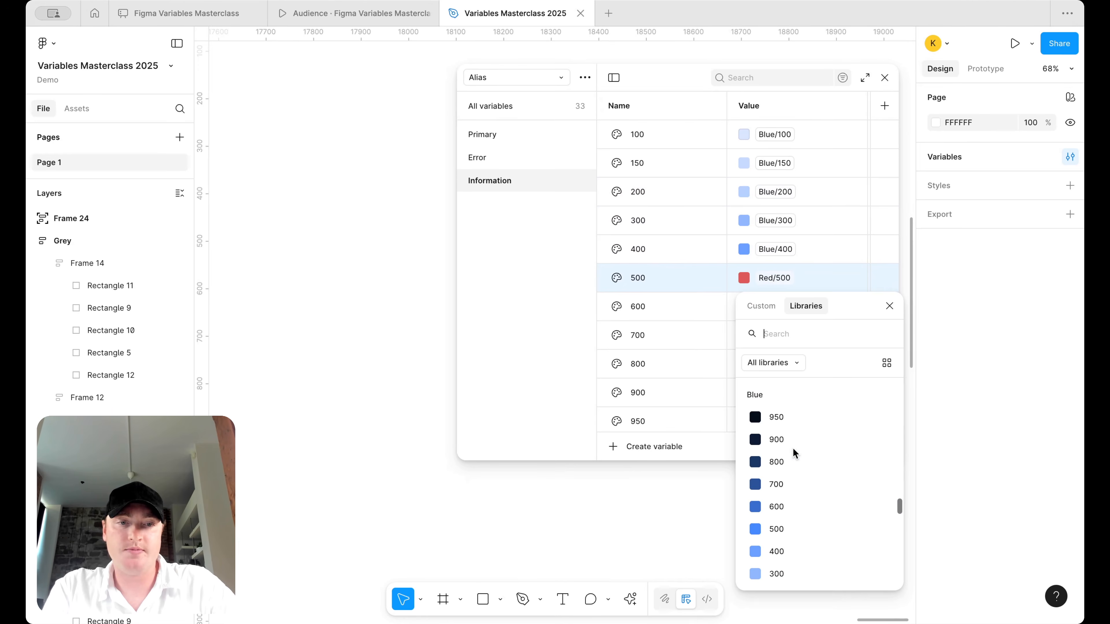
{"action": "left_click", "coordinate": [791, 511]}
- Alias Information 600 to Blue 600
{"action": "left_click", "coordinate": [780, 308]}
{"action": "scroll", "coordinate": [798, 508], "scroll_direction": "down", "scroll_amount": 4}
{"action": "scroll", "coordinate": [798, 510], "scroll_direction": "up", "scroll_amount": 2}
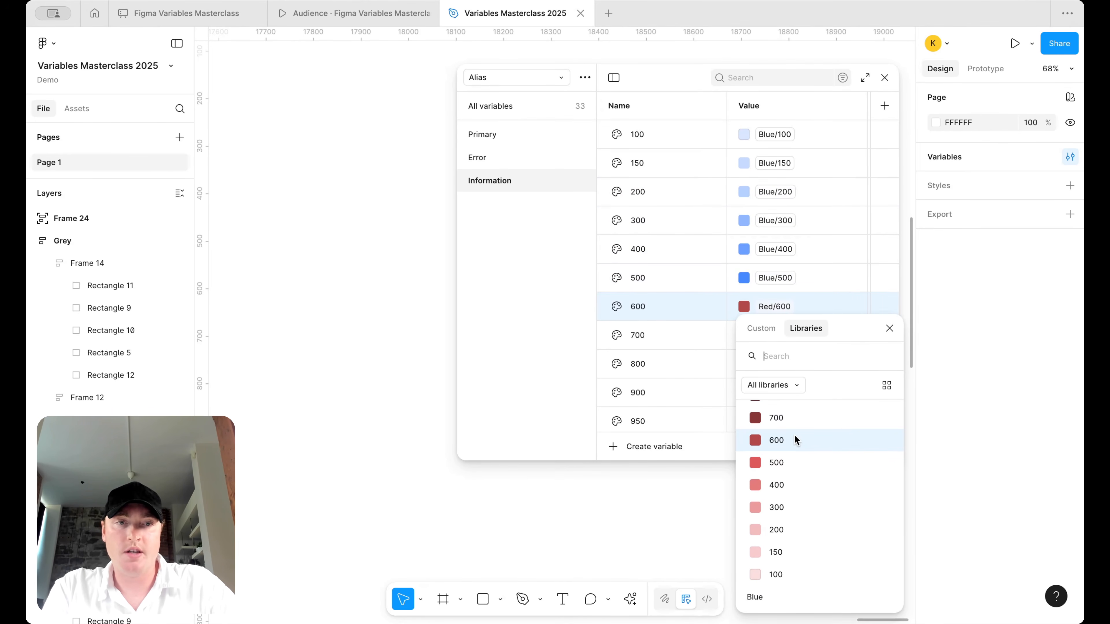
{"action": "left_click", "coordinate": [794, 440]}
{"action": "left_click", "coordinate": [773, 314]}
{"action": "scroll", "coordinate": [772, 472], "scroll_direction": "down", "scroll_amount": 4}
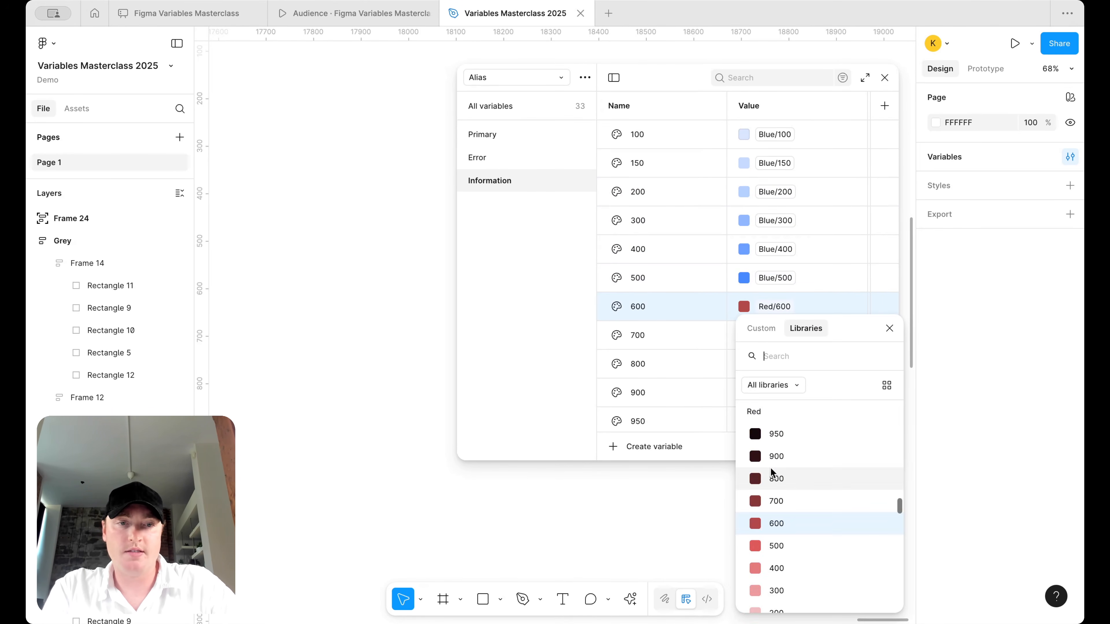
{"action": "scroll", "coordinate": [775, 502], "scroll_direction": "down", "scroll_amount": 1}
{"action": "left_click", "coordinate": [782, 544]}
- Alias Information 700 and 800 to Blue 700 and Blue 800
{"action": "left_click", "coordinate": [781, 333]}
{"action": "scroll", "coordinate": [778, 499], "scroll_direction": "down", "scroll_amount": 4}
{"action": "scroll", "coordinate": [778, 500], "scroll_direction": "down", "scroll_amount": 2}
{"action": "left_click", "coordinate": [778, 517]}
{"action": "left_click", "coordinate": [776, 364]}
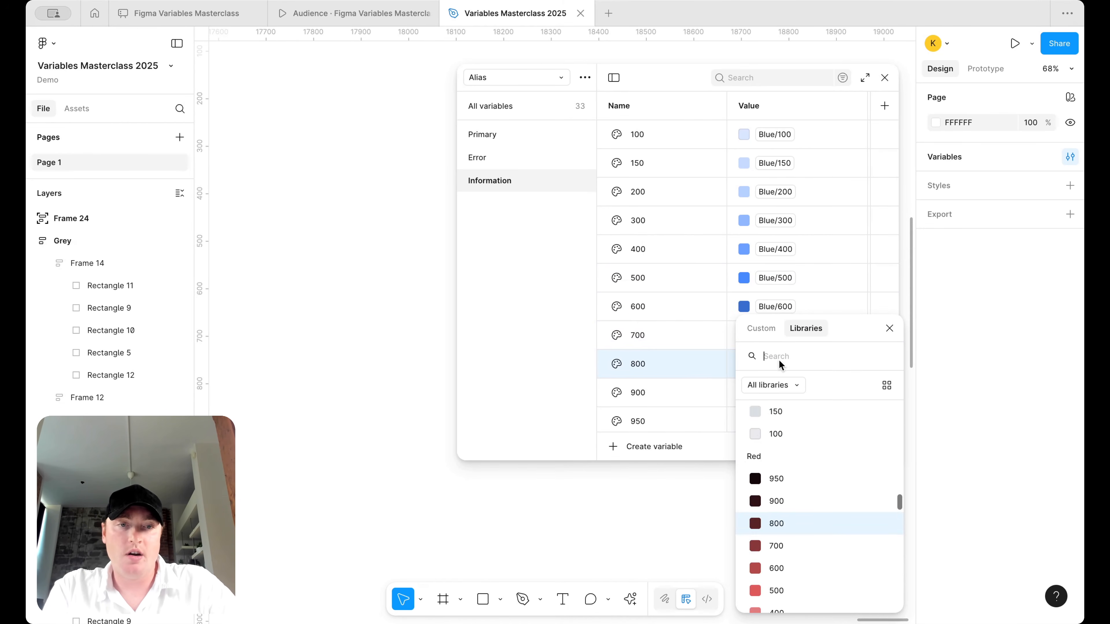
{"action": "scroll", "coordinate": [792, 464], "scroll_direction": "down", "scroll_amount": 4}
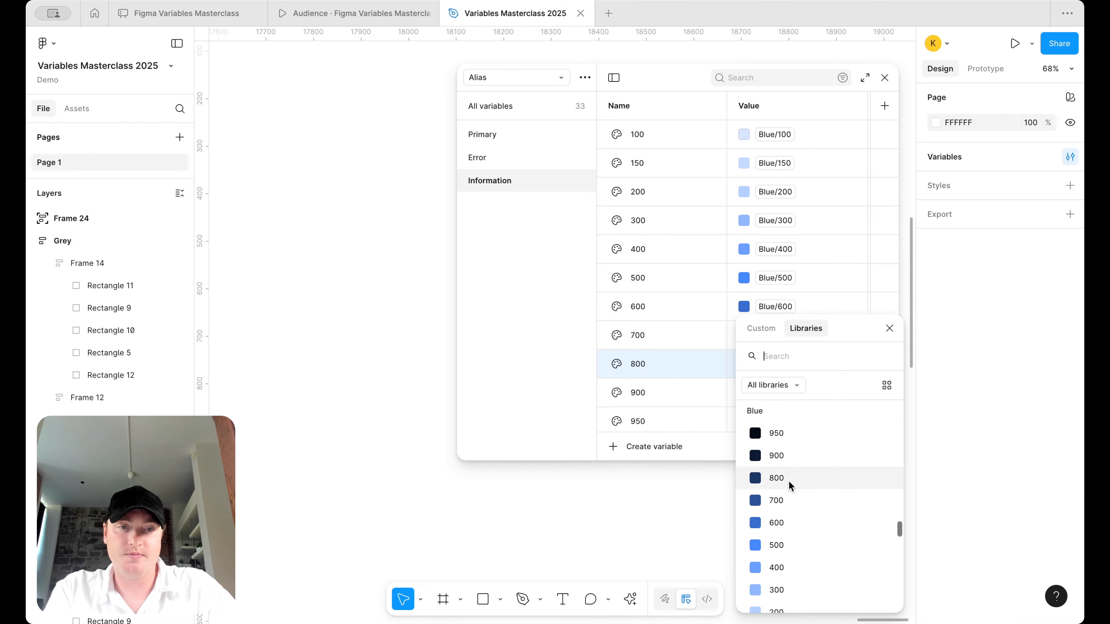
{"action": "left_click", "coordinate": [788, 482]}
- Alias Information 900 and 950 to Blue 900 and Blue 950
{"action": "left_click", "coordinate": [776, 399]}
{"action": "scroll", "coordinate": [789, 496], "scroll_direction": "down", "scroll_amount": 4}
{"action": "scroll", "coordinate": [789, 497], "scroll_direction": "down", "scroll_amount": 3}
{"action": "scroll", "coordinate": [790, 552], "scroll_direction": "down", "scroll_amount": 2}
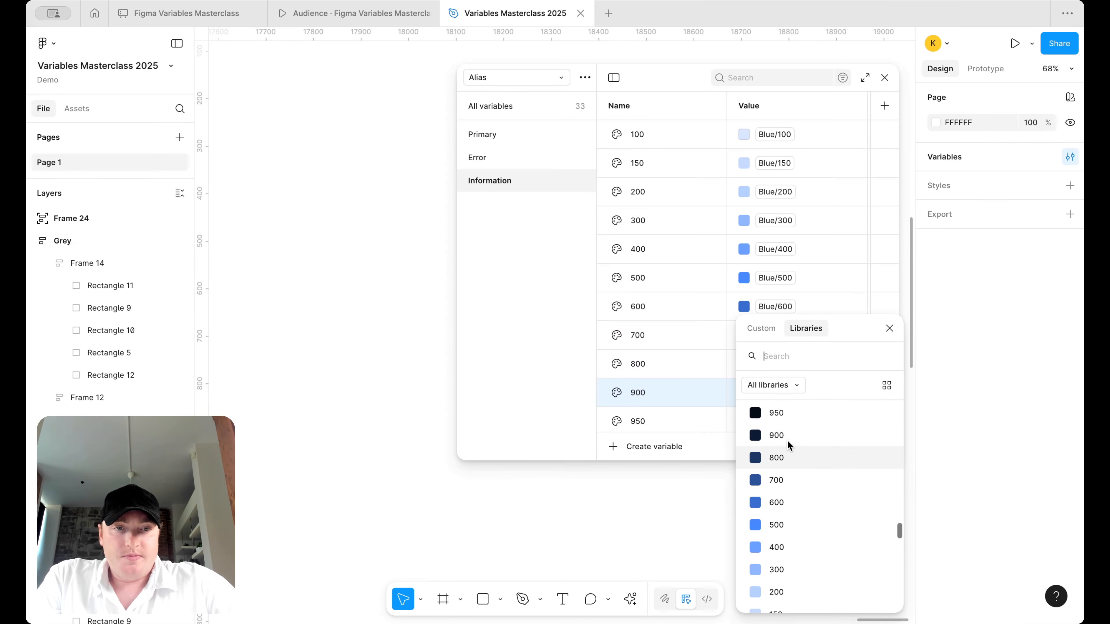
{"action": "left_click", "coordinate": [788, 435]}
{"action": "scroll", "coordinate": [778, 413], "scroll_direction": "down", "scroll_amount": 1}
{"action": "left_click", "coordinate": [770, 417]}
{"action": "scroll", "coordinate": [793, 539], "scroll_direction": "down", "scroll_amount": 5}
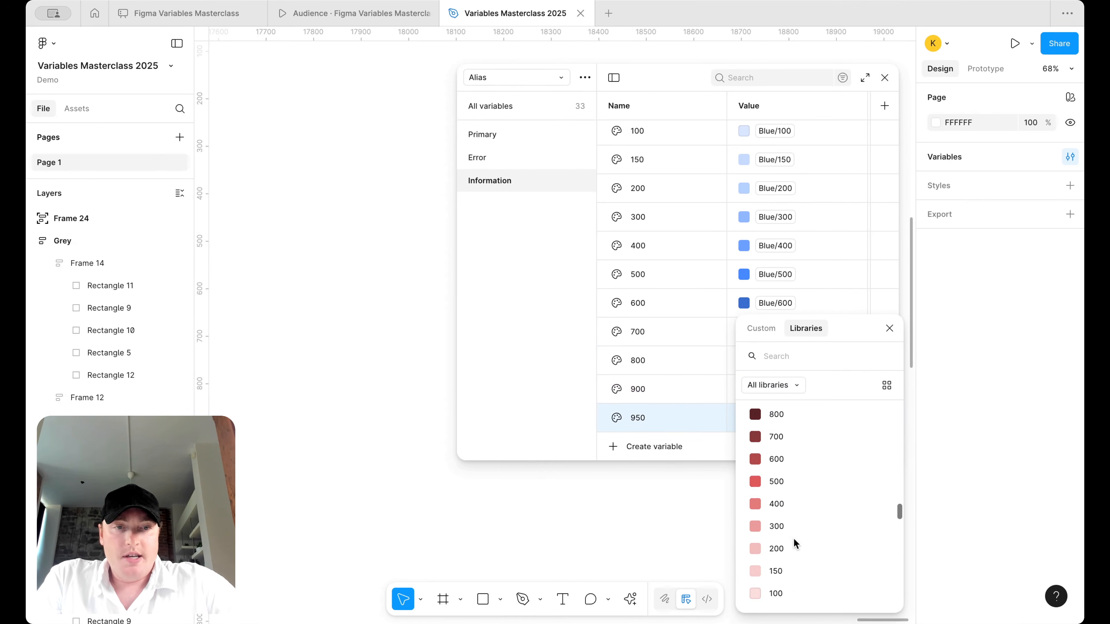
{"action": "scroll", "coordinate": [794, 539], "scroll_direction": "down", "scroll_amount": 2}
{"action": "left_click", "coordinate": [792, 511]}
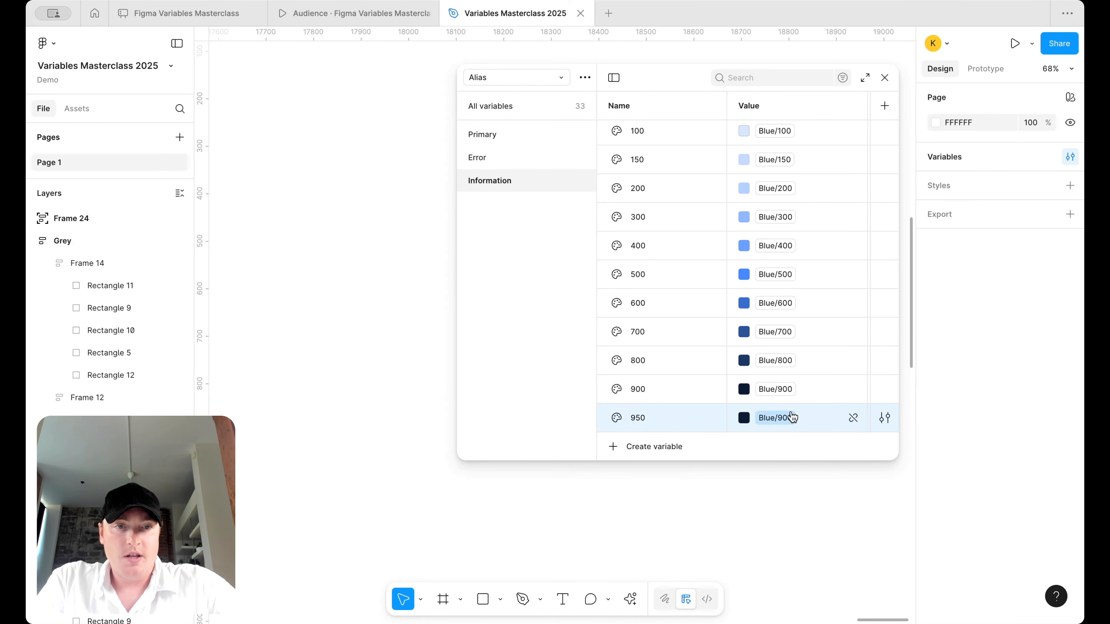
{"action": "left_click", "coordinate": [781, 418]}
{"action": "left_click", "coordinate": [802, 504]}
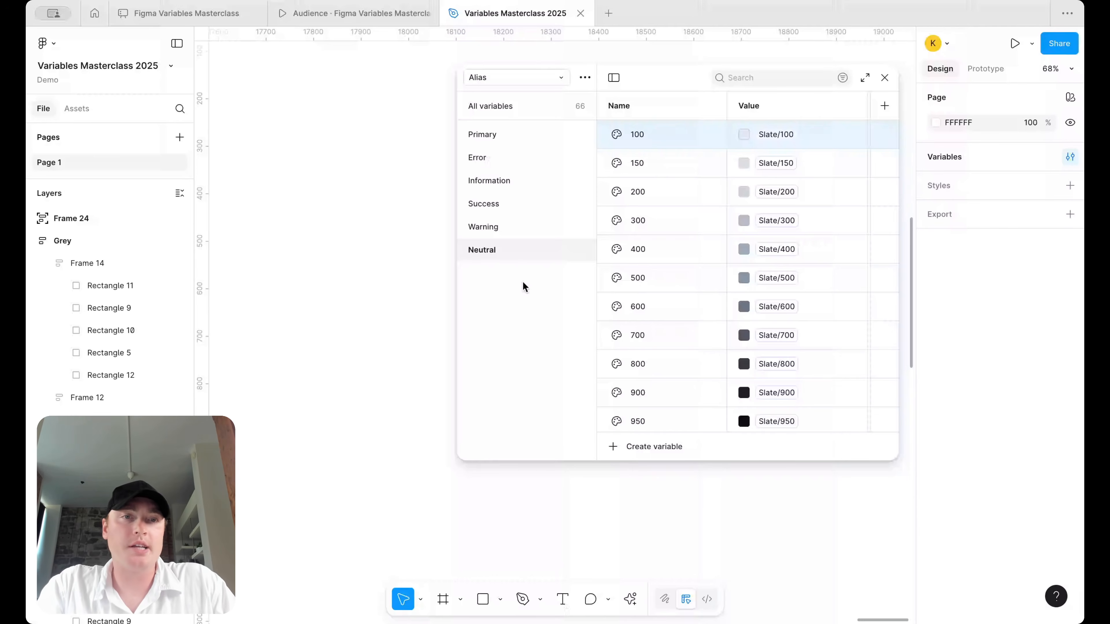
- Check the Primary, Error, Information, Success and Warning groups, ending on Neutral's Slate-linked shades
{"action": "left_click", "coordinate": [518, 227]}
{"action": "left_click", "coordinate": [509, 132]}
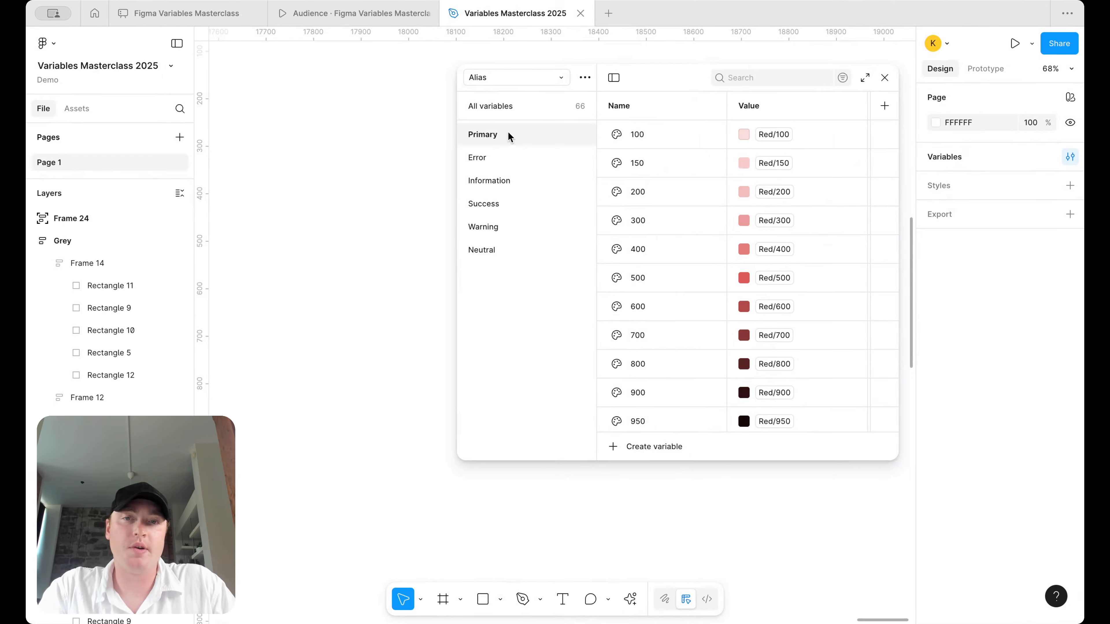
{"action": "left_click", "coordinate": [502, 163]}
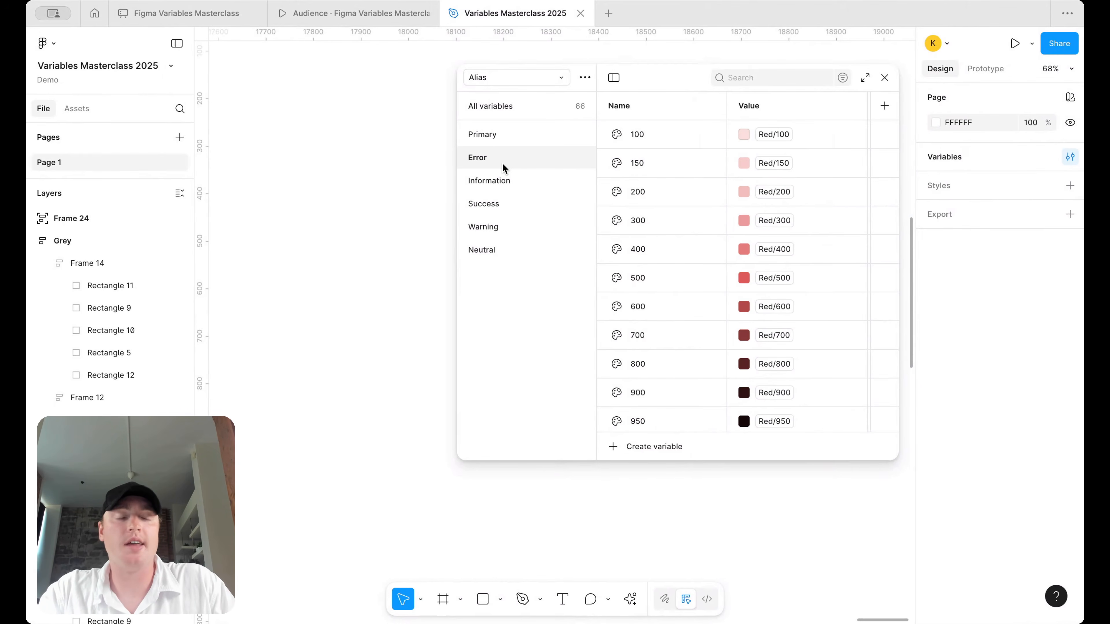
{"action": "left_click", "coordinate": [503, 182]}
{"action": "left_click", "coordinate": [501, 204]}
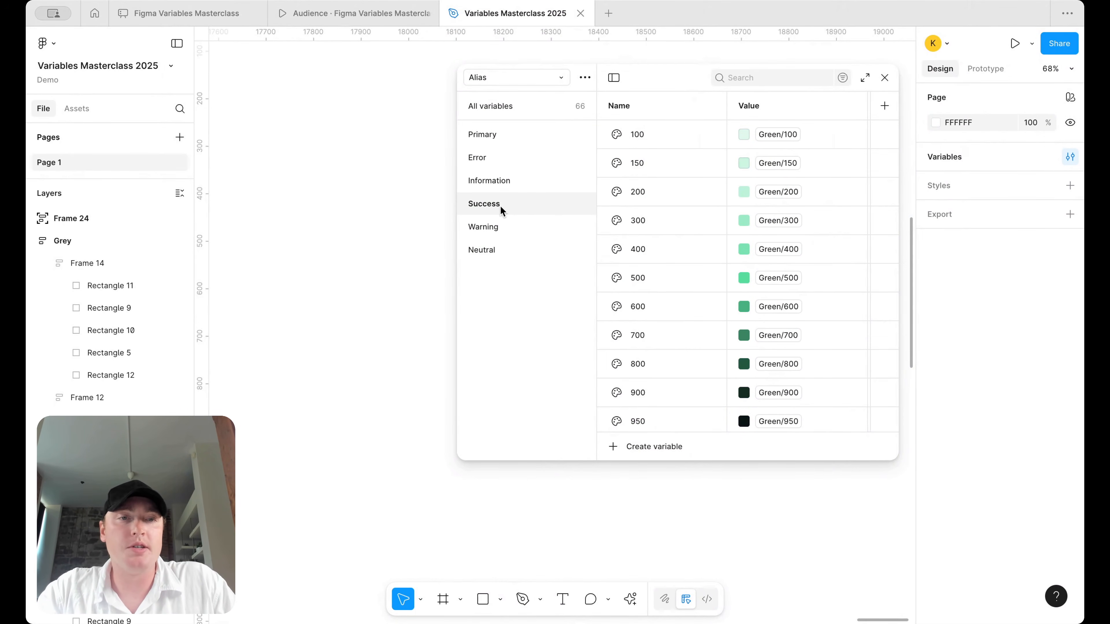
{"action": "scroll", "coordinate": [769, 253], "scroll_direction": "down", "scroll_amount": 1}
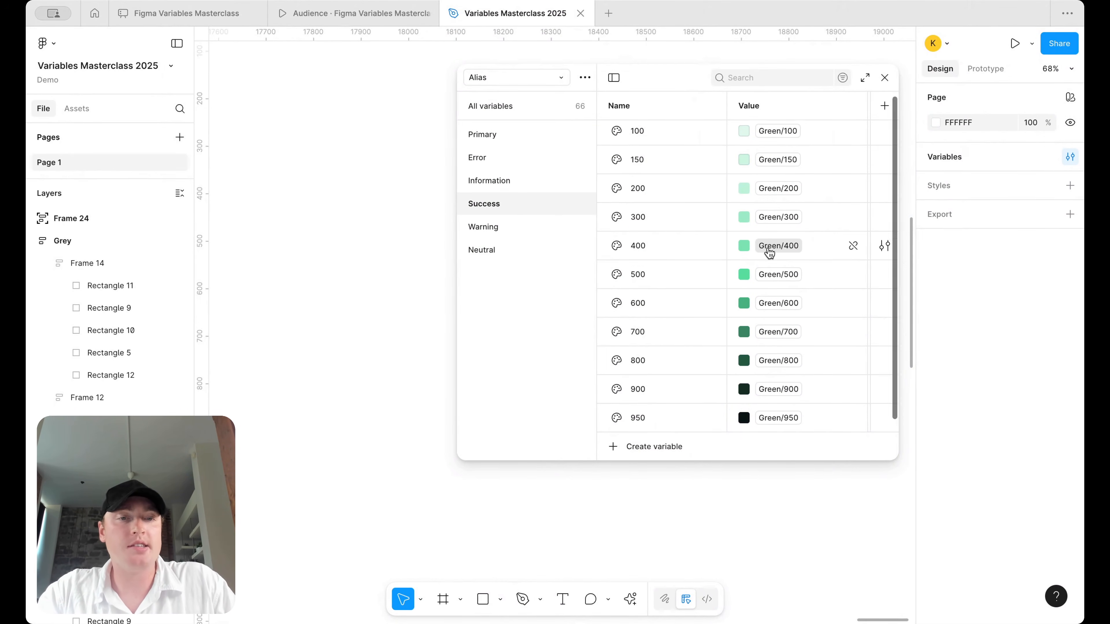
{"action": "left_click", "coordinate": [511, 225]}
{"action": "scroll", "coordinate": [766, 258], "scroll_direction": "down", "scroll_amount": 1}
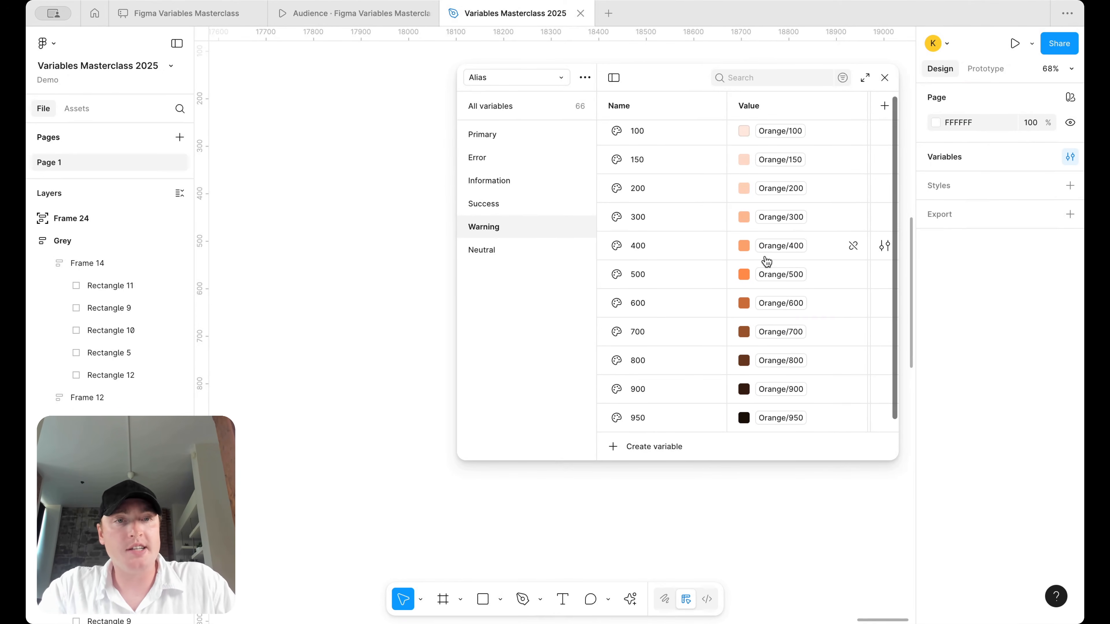
{"action": "left_click", "coordinate": [481, 251]}
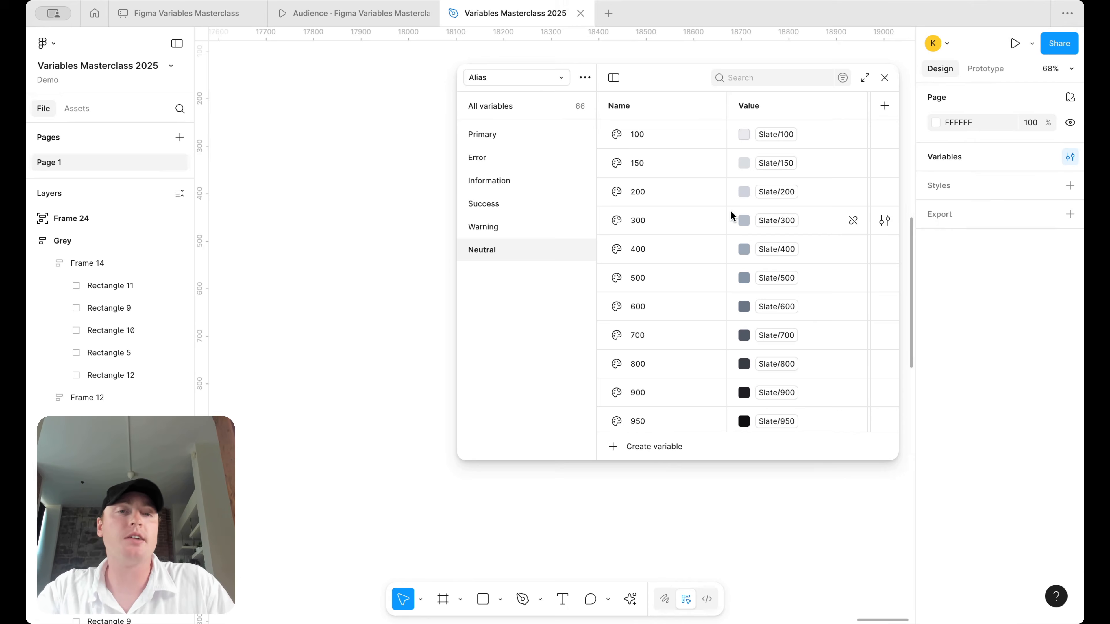
{"action": "left_click", "coordinate": [534, 81]}
- In the Brand collection, drag the Slate group between Green and Grey, then return to Alias
{"action": "left_click", "coordinate": [525, 100]}
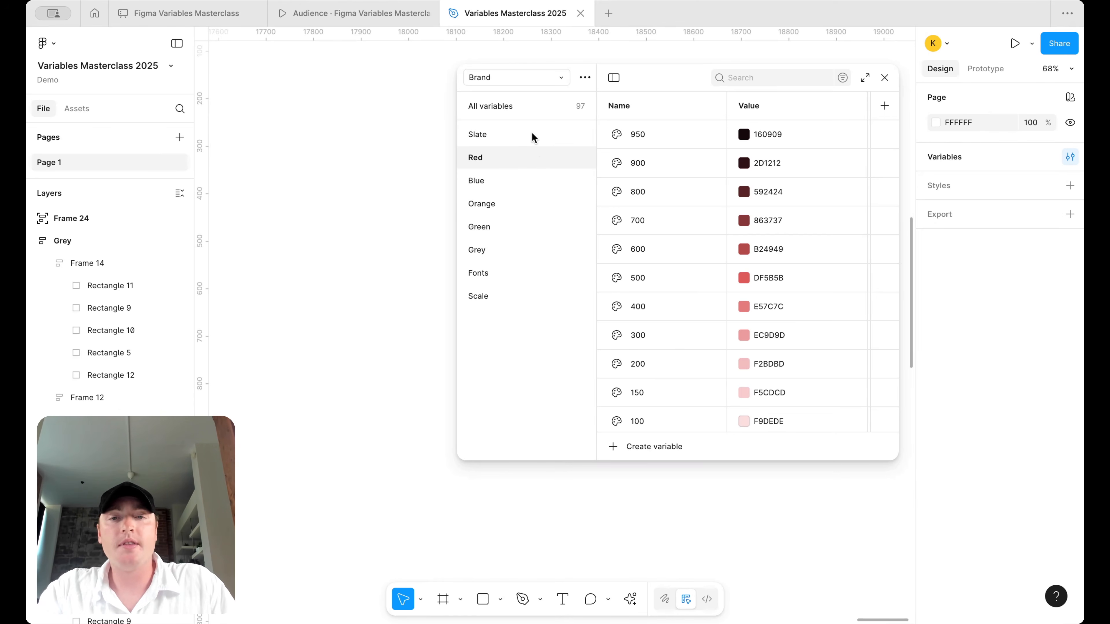
{"action": "left_click_drag", "start_coordinate": [532, 136], "coordinate": [518, 238]}
{"action": "left_click", "coordinate": [519, 252]}
{"action": "left_click", "coordinate": [521, 233]}
{"action": "left_click", "coordinate": [520, 253]}
{"action": "left_click", "coordinate": [528, 232]}
{"action": "left_click", "coordinate": [525, 252]}
{"action": "left_click", "coordinate": [523, 234]}
{"action": "left_click", "coordinate": [517, 78]}
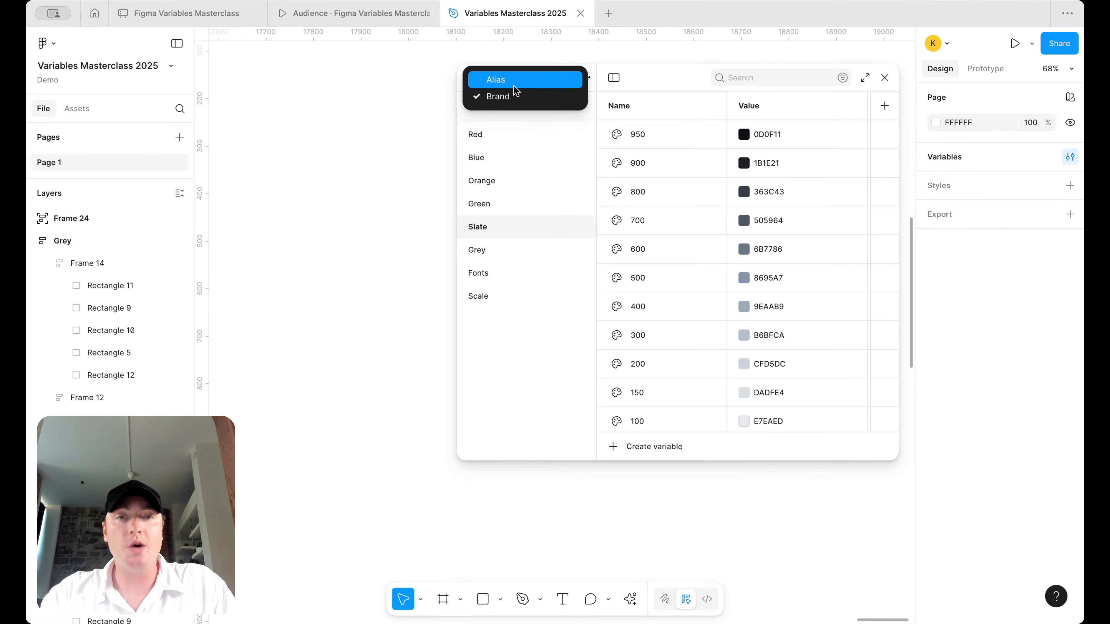
{"action": "left_click", "coordinate": [518, 78]}
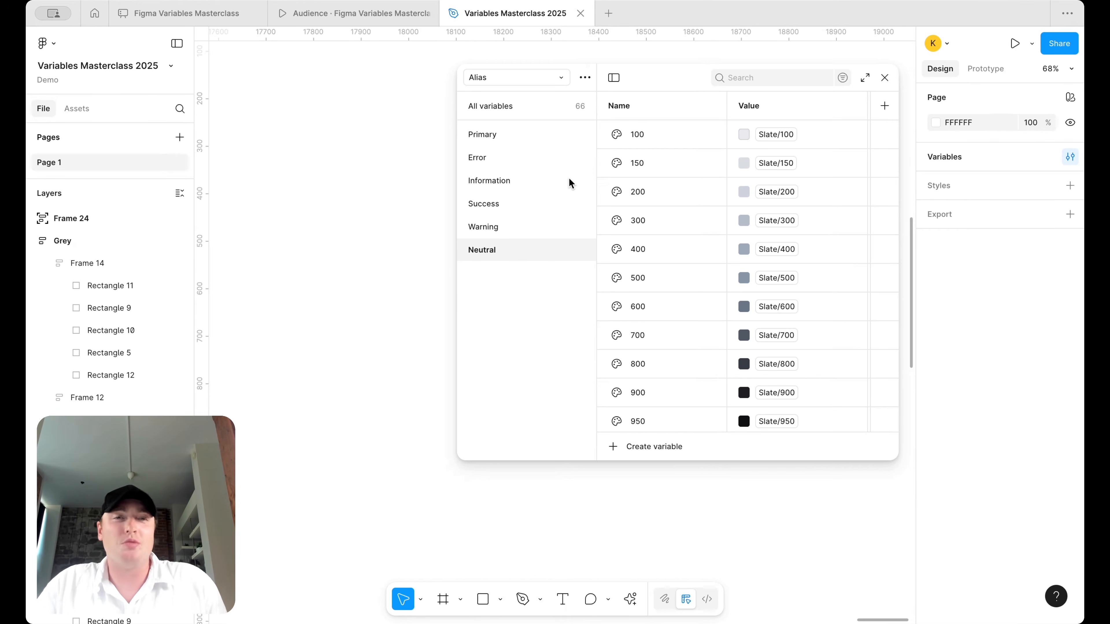
- Check the Brand collection again, then switch back to the Alias collection
{"action": "left_click", "coordinate": [531, 79]}
{"action": "left_click", "coordinate": [530, 92]}
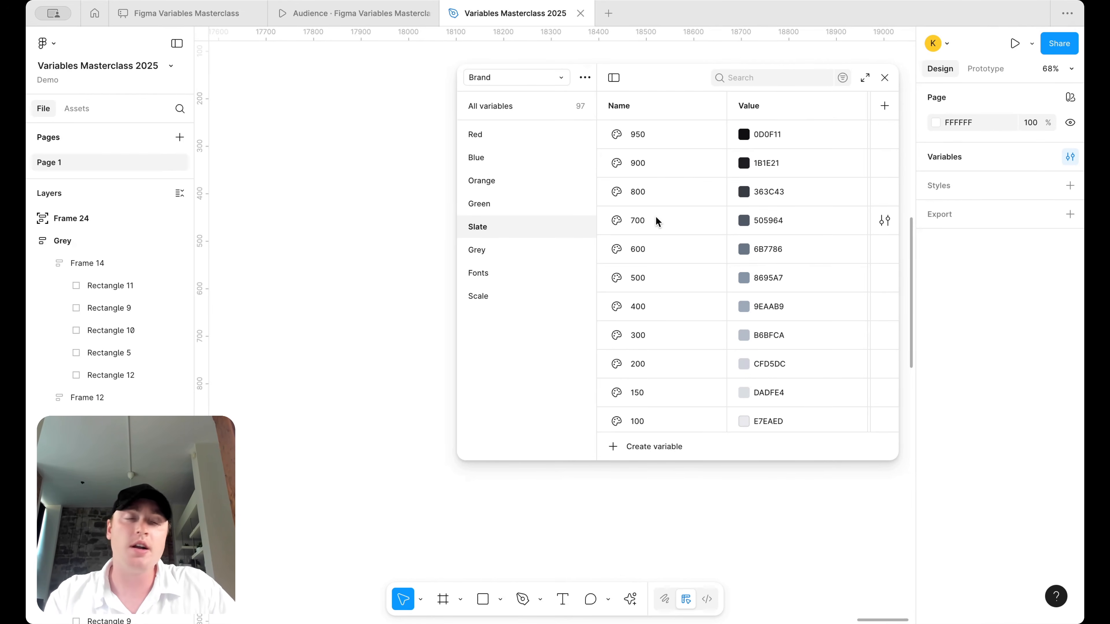
{"action": "left_click", "coordinate": [553, 82]}
{"action": "left_click", "coordinate": [551, 81]}
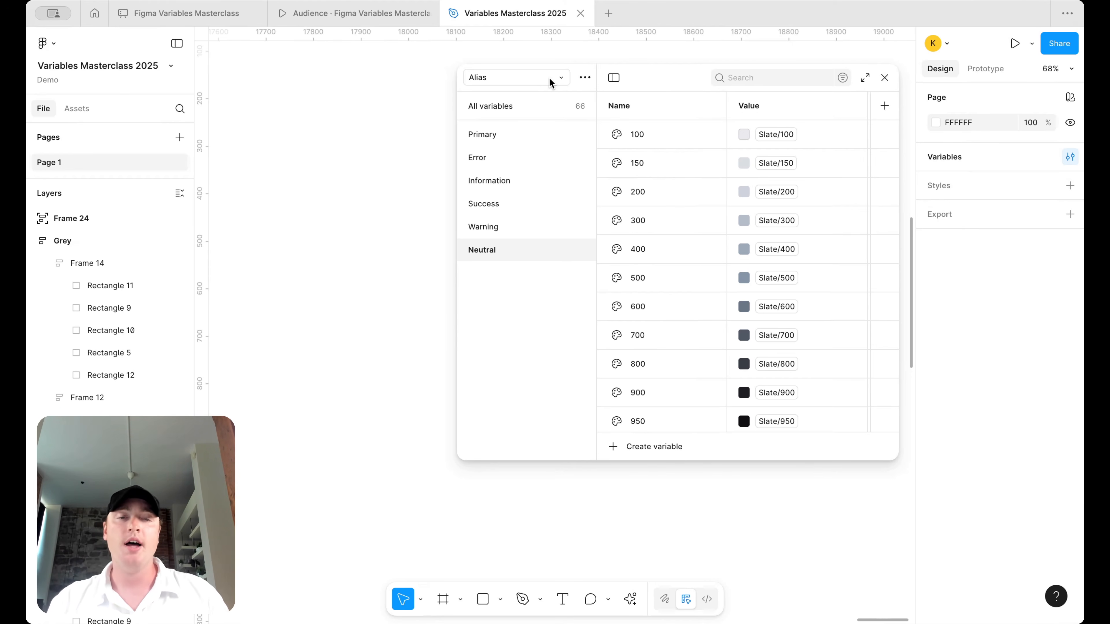
- Widen the variables panel, then duplicate the Neutral group and delete the Neutral 2 copy
{"action": "left_click_drag", "start_coordinate": [458, 136], "coordinate": [332, 135]}
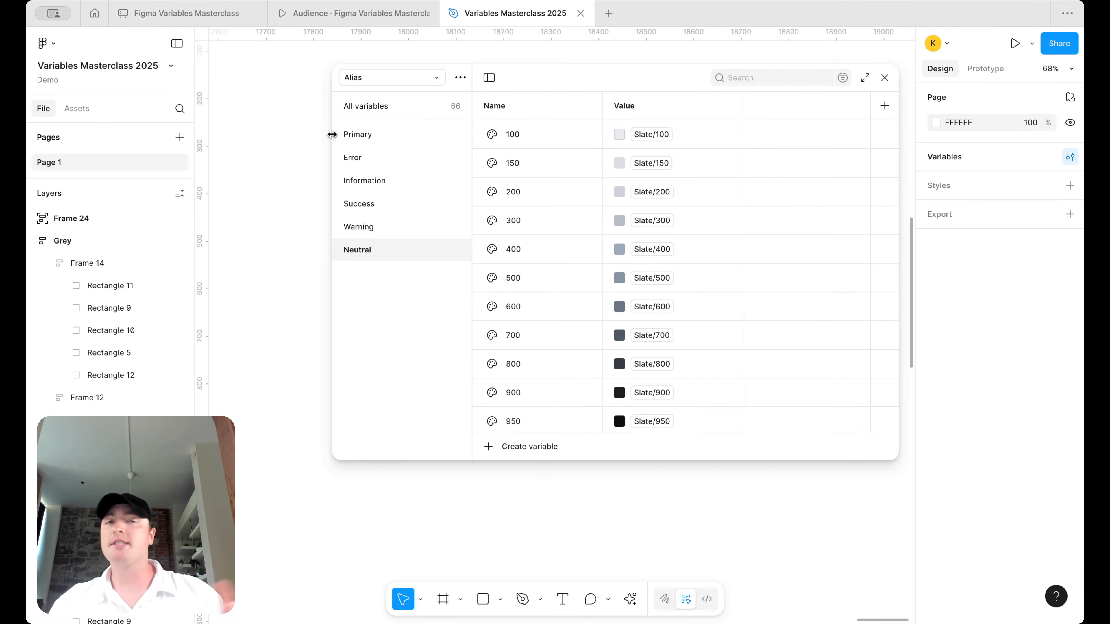
{"action": "right_click", "coordinate": [417, 253]}
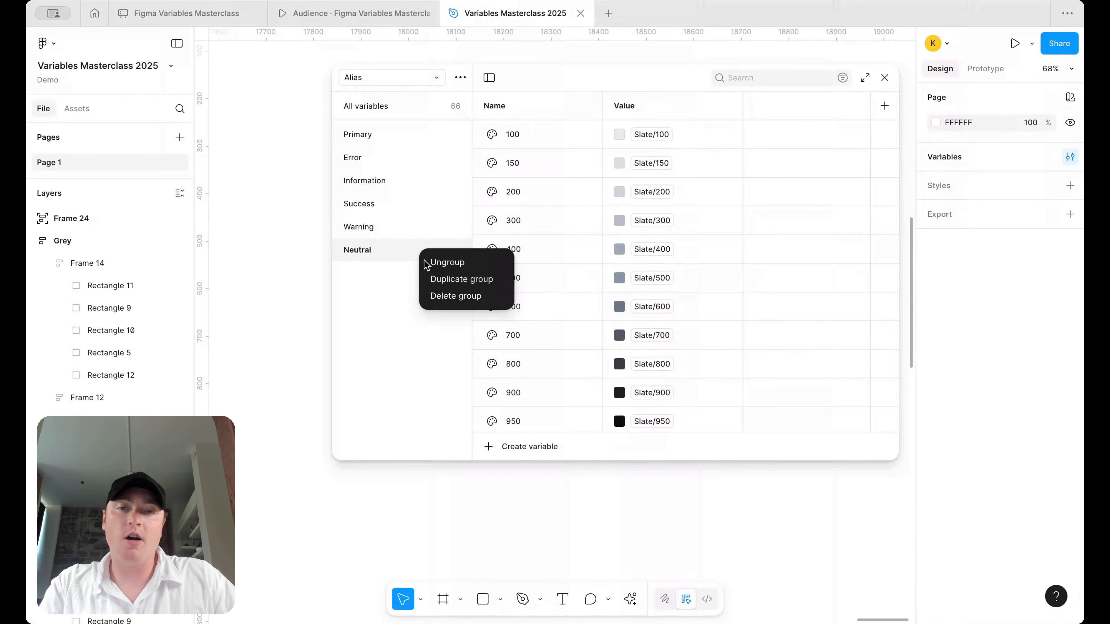
{"action": "left_click", "coordinate": [431, 275]}
{"action": "left_click", "coordinate": [392, 273]}
{"action": "right_click", "coordinate": [392, 273]}
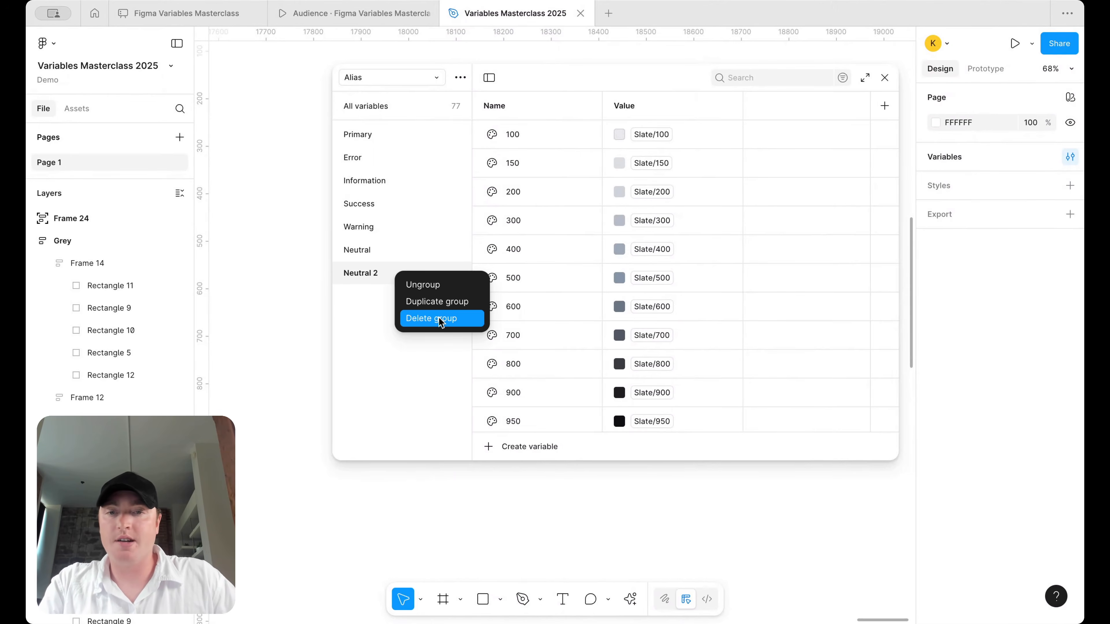
{"action": "left_click", "coordinate": [439, 320]}
- Create a number variable named Border Width/xs and show the new Border Width group
{"action": "left_click", "coordinate": [539, 443]}
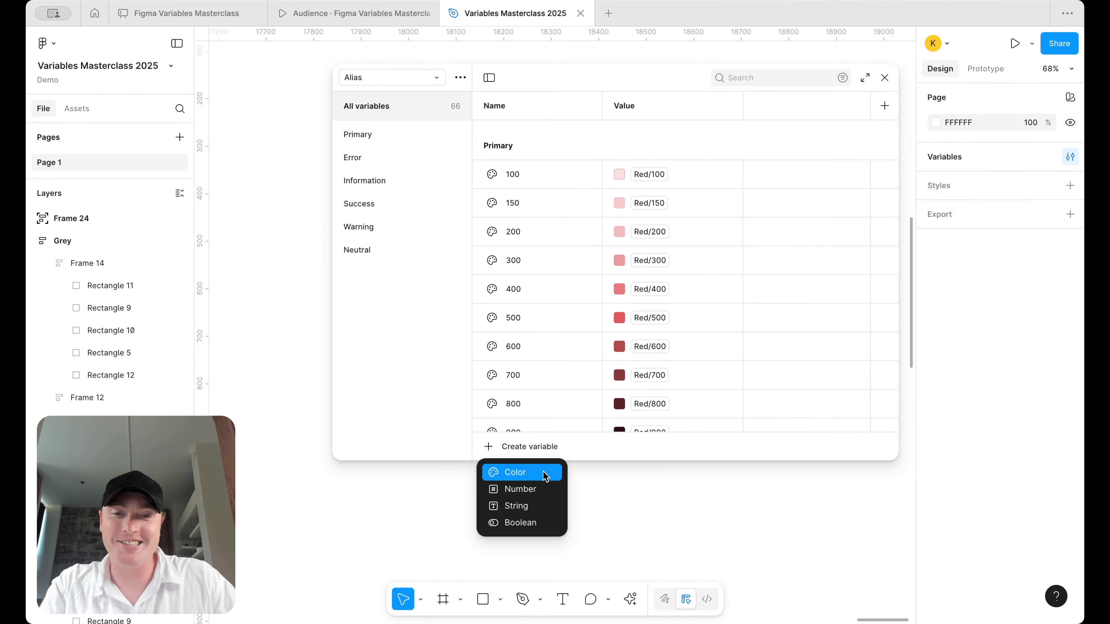
{"action": "left_click", "coordinate": [528, 490]}
{"action": "type", "text": "Border Wd"}
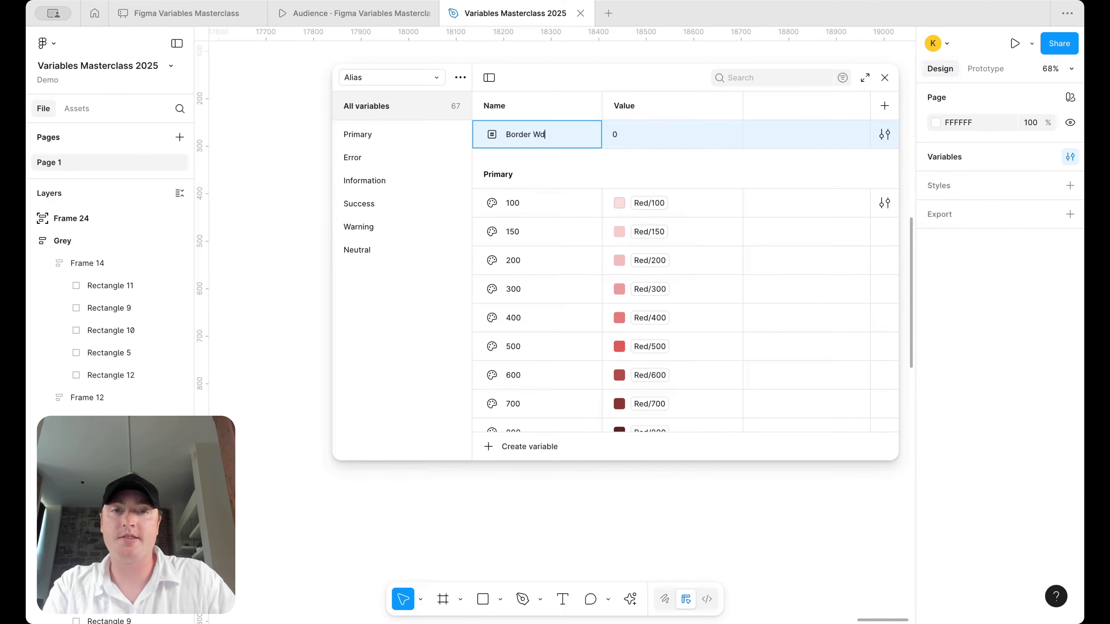
{"action": "key", "text": "BackSpace"}
{"action": "type", "text": "idth/"}
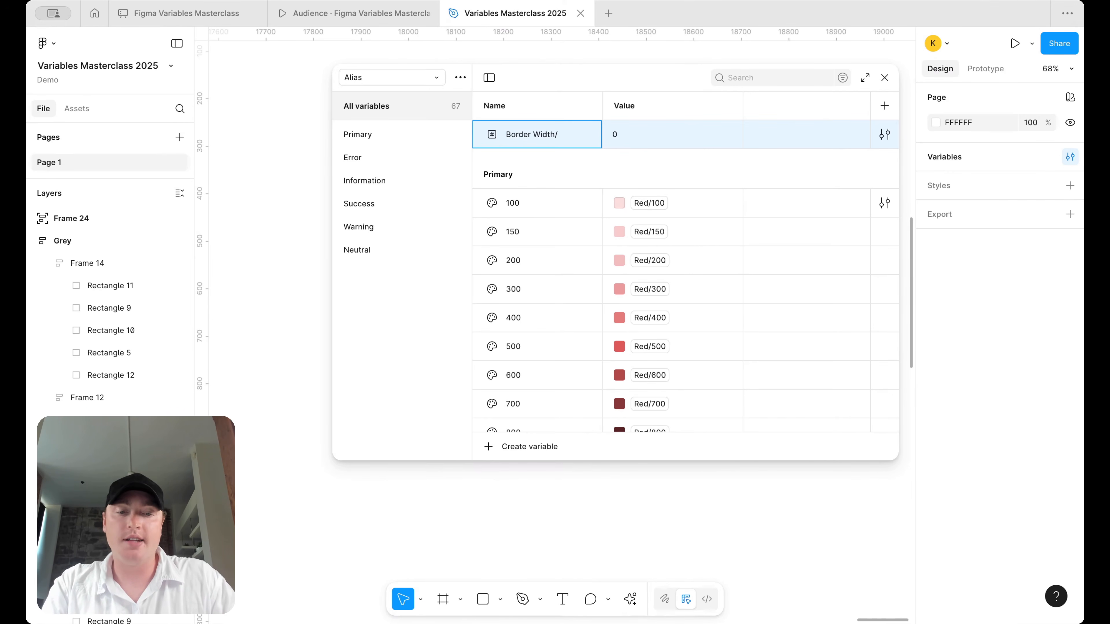
{"action": "type", "text": "1"}
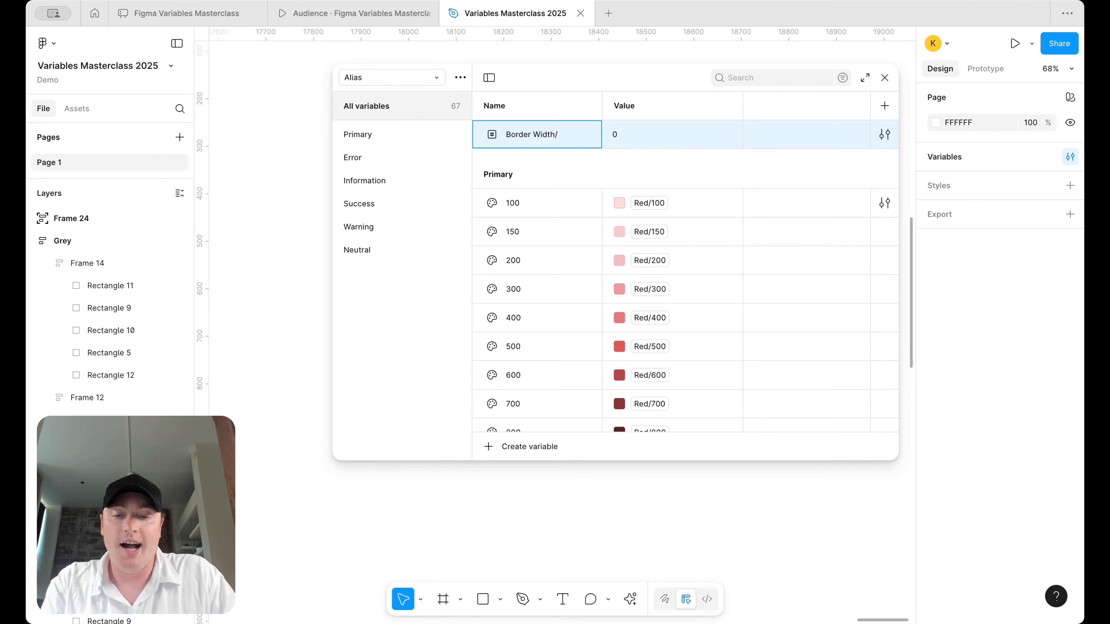
{"action": "type", "text": "xs"}
{"action": "key", "text": "Return"}
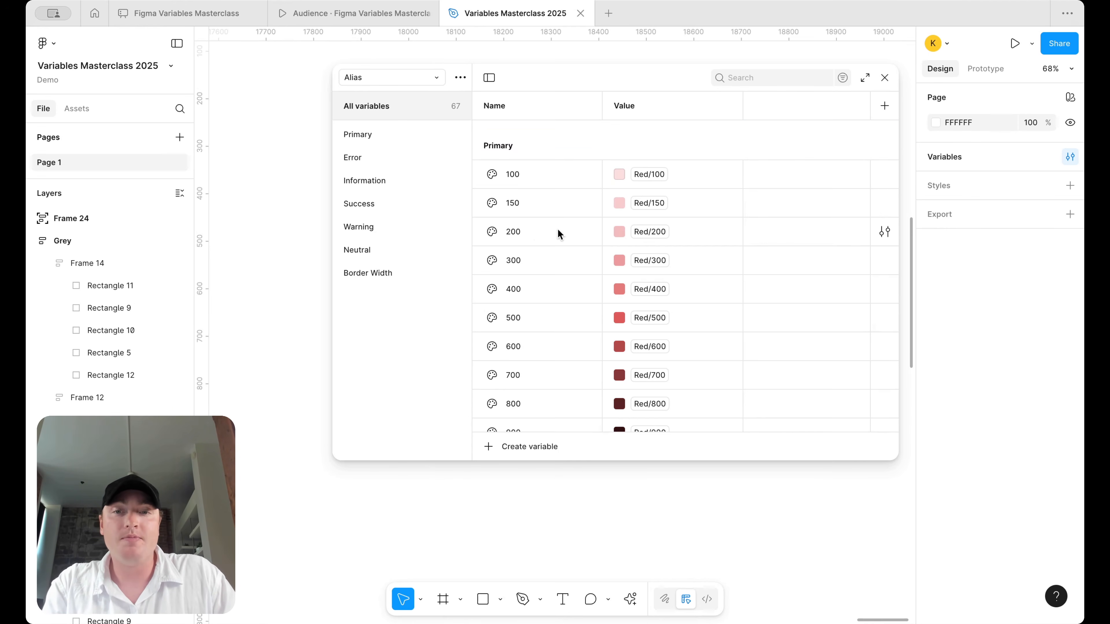
{"action": "left_click", "coordinate": [411, 271]}
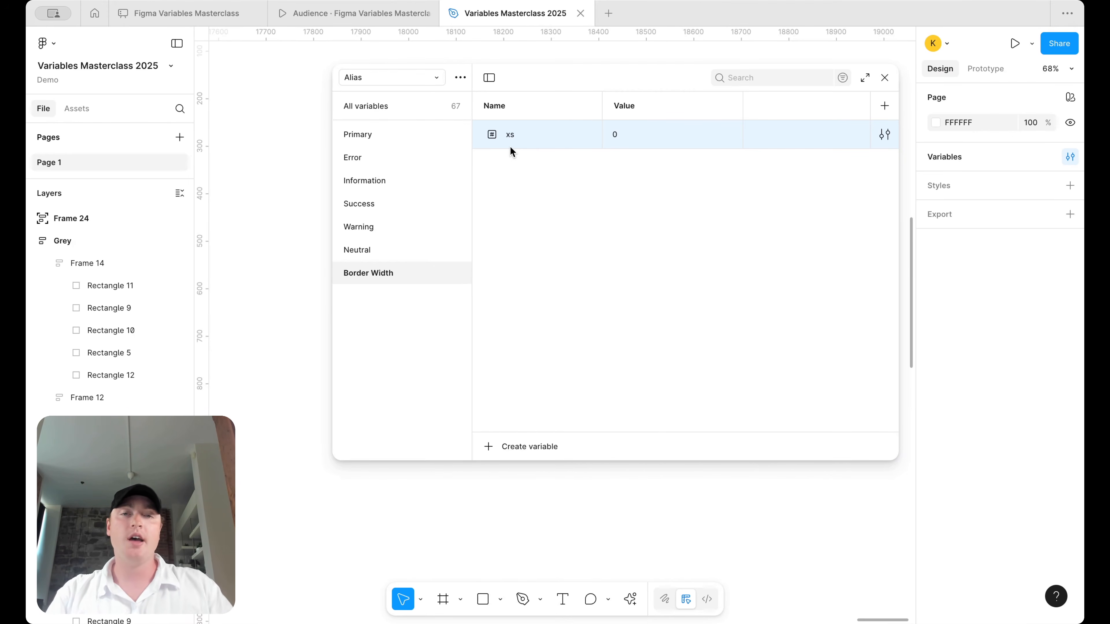
- Alias the xs value to Scale/25, deleting an accidental xs 2 duplicate
{"action": "left_click", "coordinate": [526, 137]}
{"action": "key", "text": "shift+Return"}
{"action": "left_click", "coordinate": [647, 139]}
{"action": "right_click", "coordinate": [648, 139]}
{"action": "left_click", "coordinate": [675, 148]}
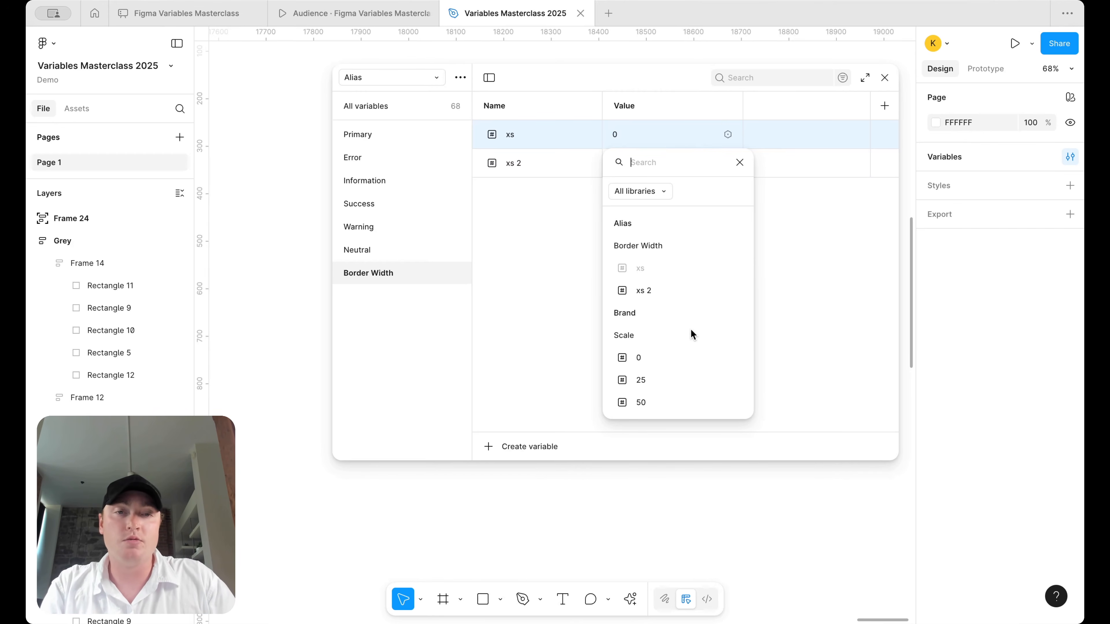
{"action": "left_click", "coordinate": [530, 161]}
{"action": "right_click", "coordinate": [531, 161]}
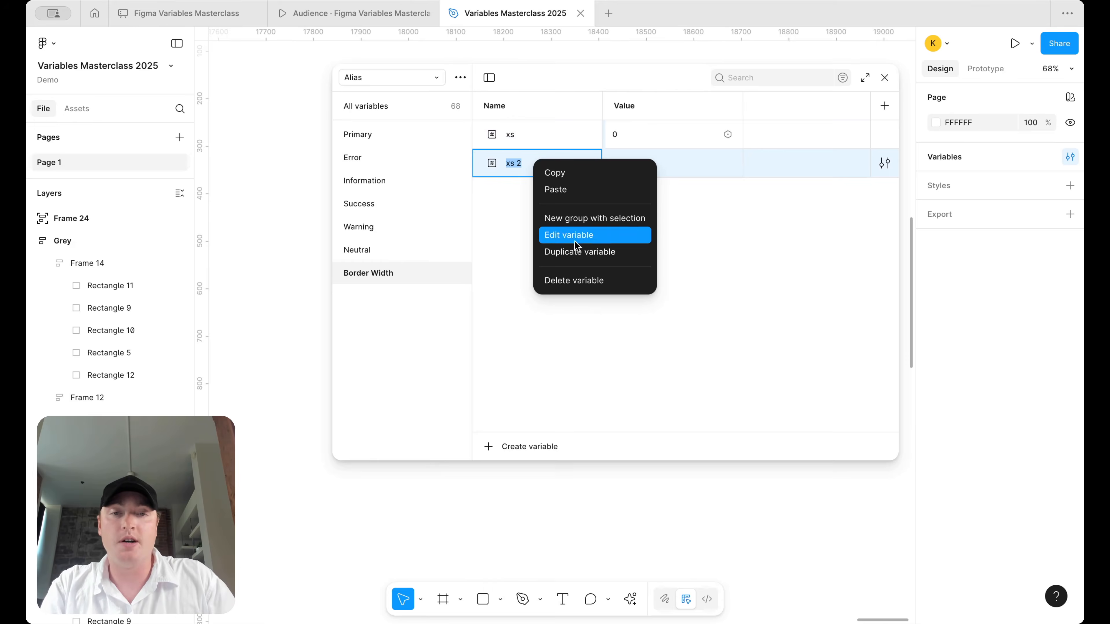
{"action": "left_click", "coordinate": [573, 281]}
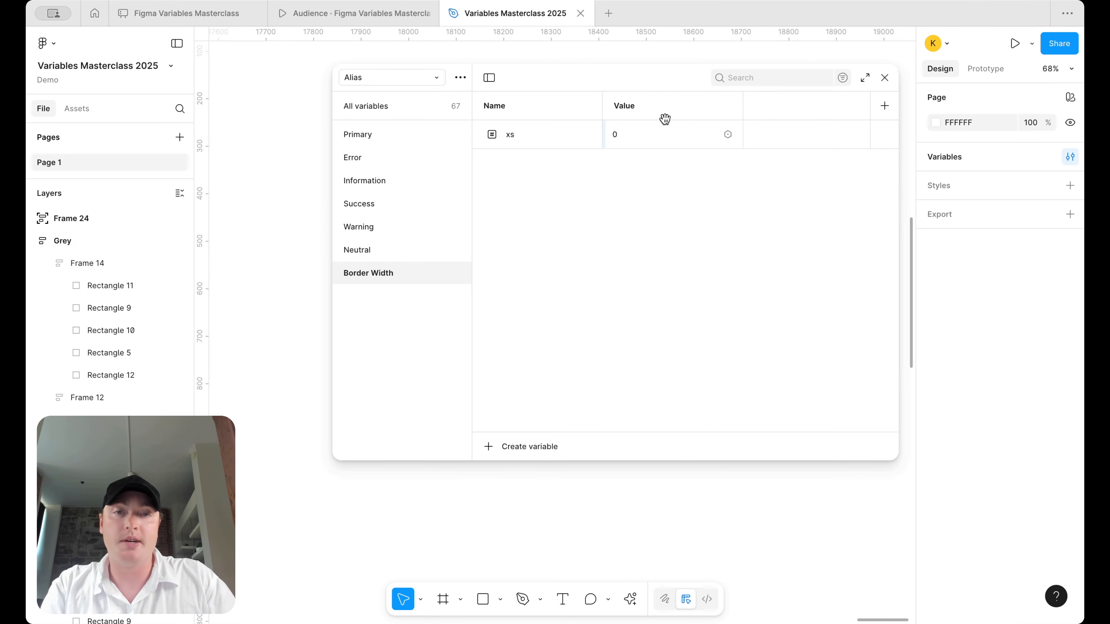
{"action": "left_click", "coordinate": [727, 136]}
{"action": "scroll", "coordinate": [694, 310], "scroll_direction": "down", "scroll_amount": 1}
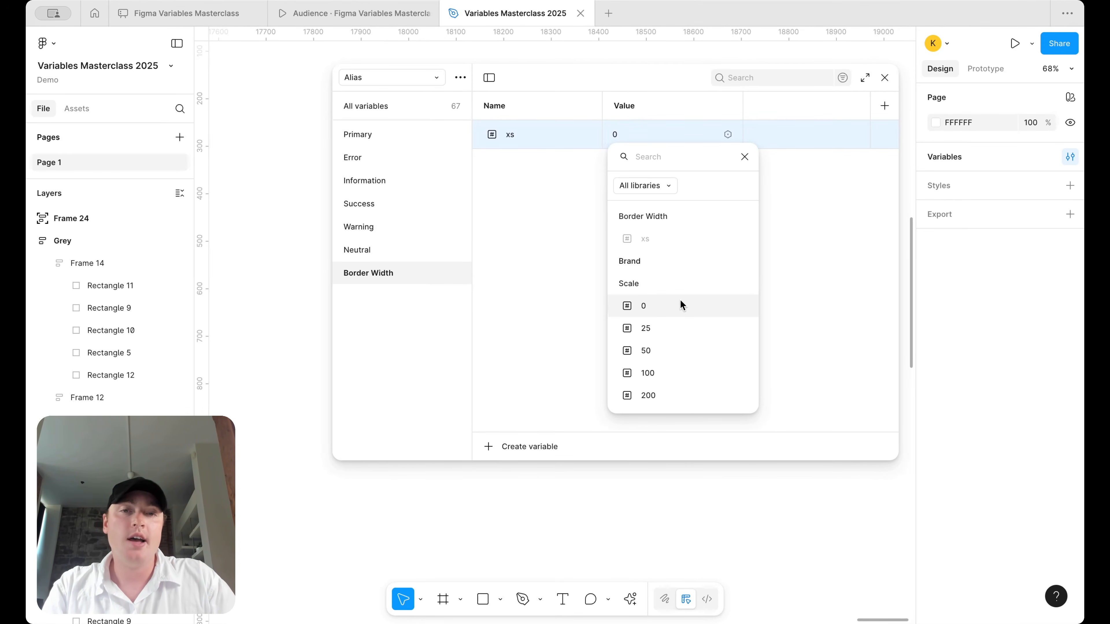
{"action": "left_click", "coordinate": [676, 326]}
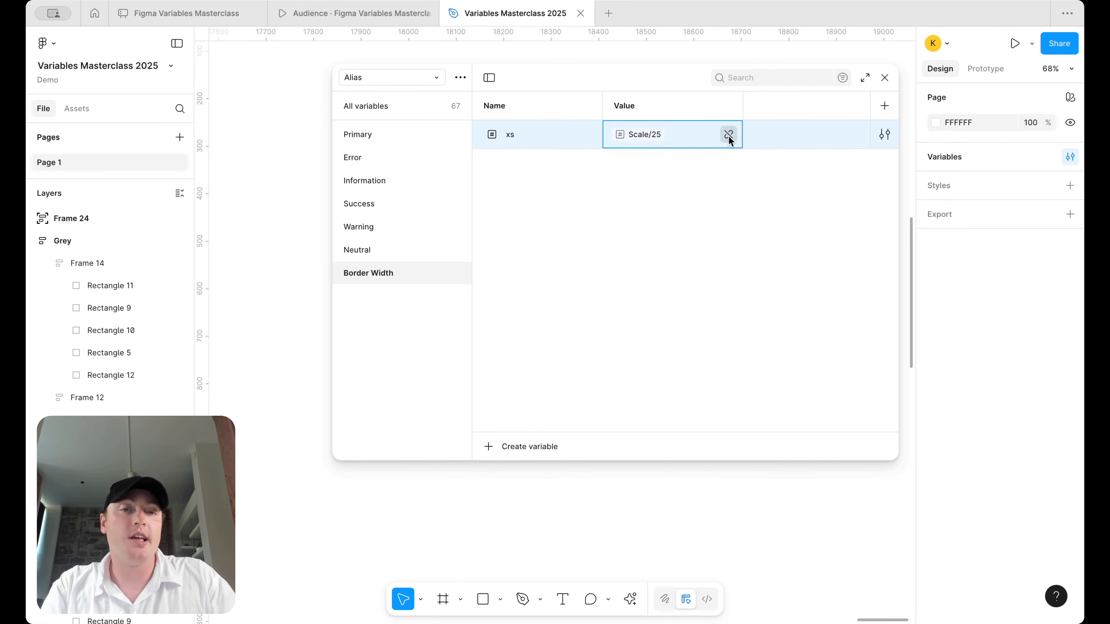
{"action": "left_click", "coordinate": [728, 136]}
{"action": "key", "text": "ctrl+z"}
- Duplicate xs into sm, md and lg, aliased to Scale/50, Scale/100 and Scale/200
{"action": "key", "text": "ctrl+d"}
{"action": "type", "text": "sm"}
{"action": "left_click", "coordinate": [660, 166]}
{"action": "left_click", "coordinate": [667, 377]}
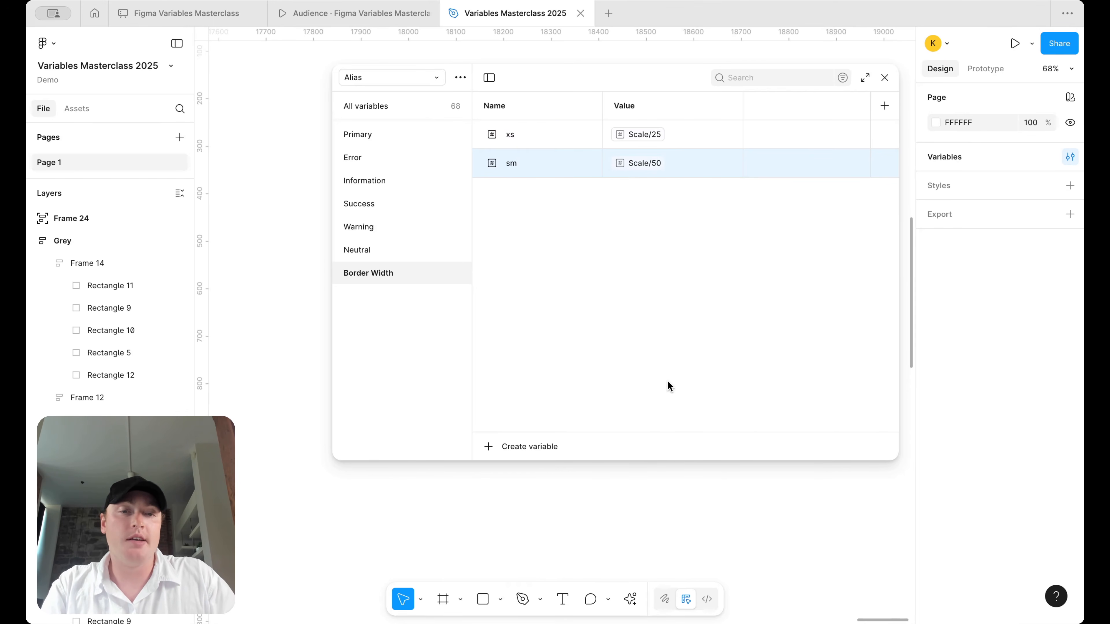
{"action": "key", "text": "ctrl+d"}
{"action": "type", "text": "md"}
{"action": "key", "text": "Return"}
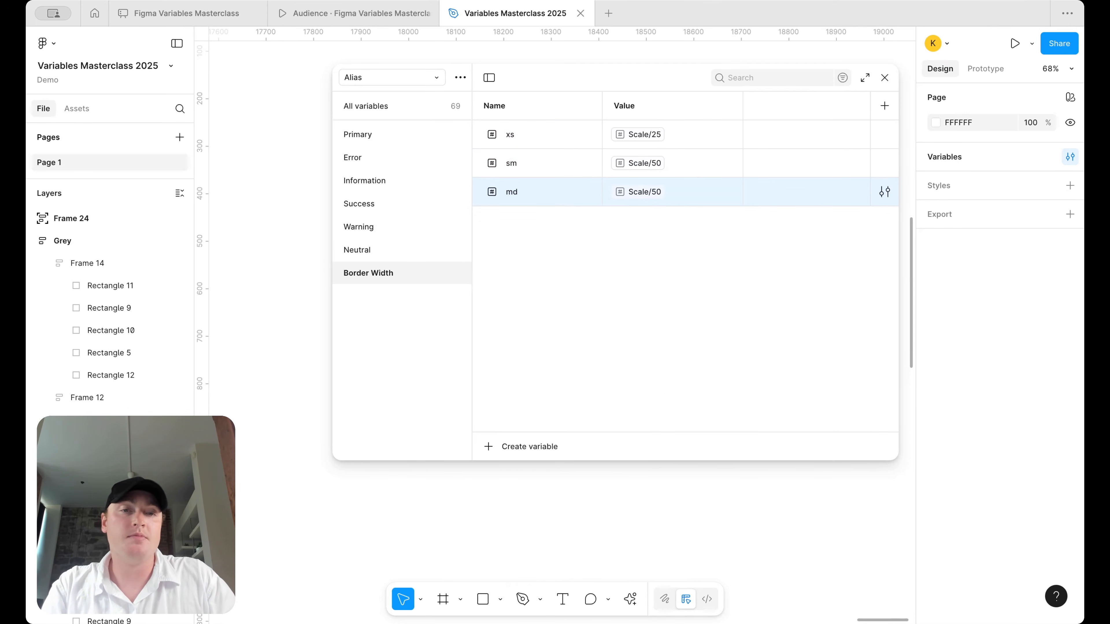
{"action": "left_click", "coordinate": [652, 192]}
{"action": "left_click", "coordinate": [663, 413]}
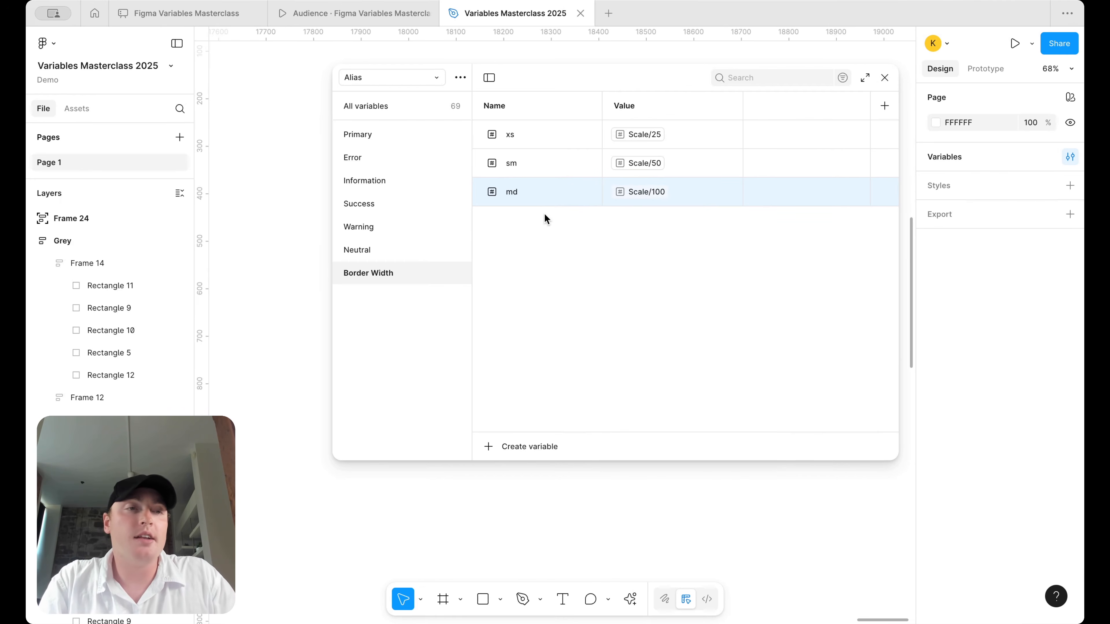
{"action": "key", "text": "ctrl+d"}
{"action": "type", "text": "lg"}
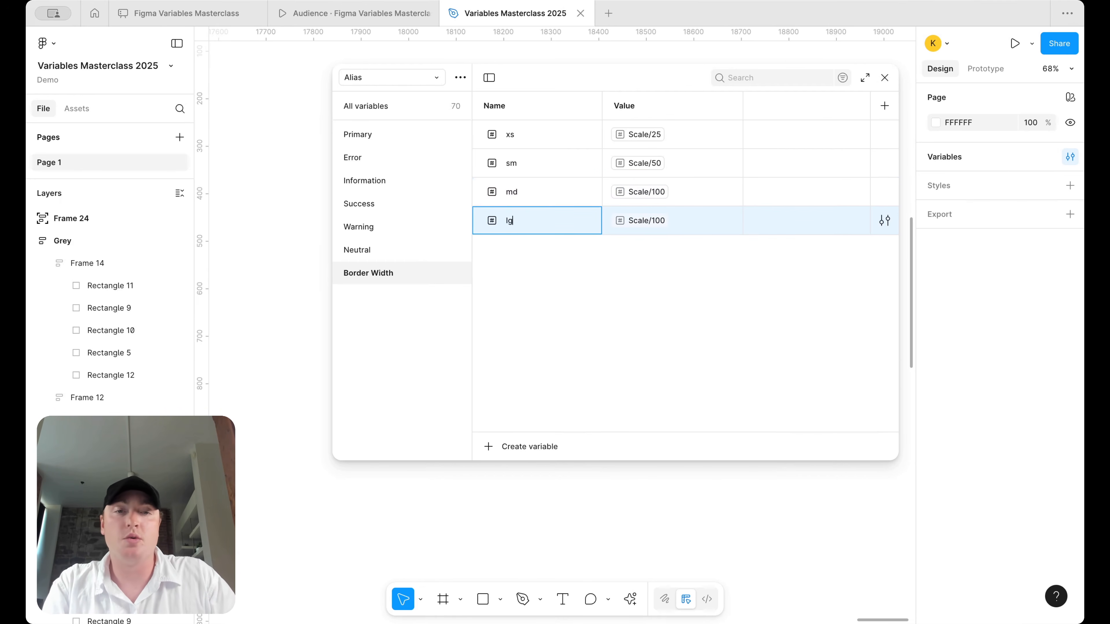
{"action": "left_click", "coordinate": [638, 220]}
{"action": "left_click", "coordinate": [656, 438]}
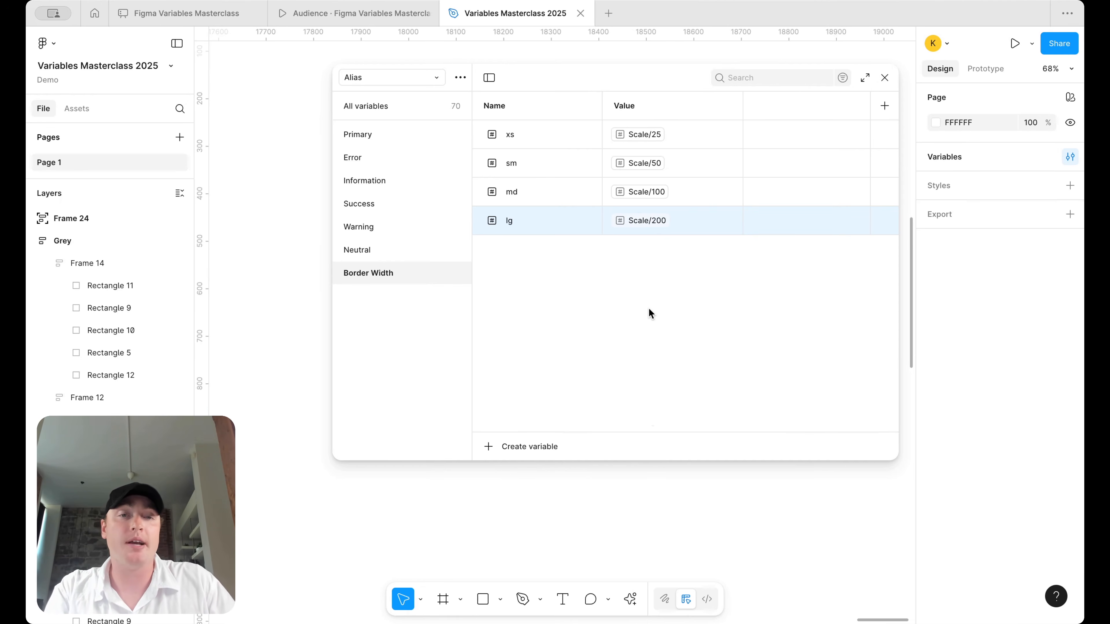
- Rename the Border Width variables xs, sm, md and lg to 25, 50, 100 and 200
{"action": "double_click", "coordinate": [530, 135]}
{"action": "type", "text": "25"}
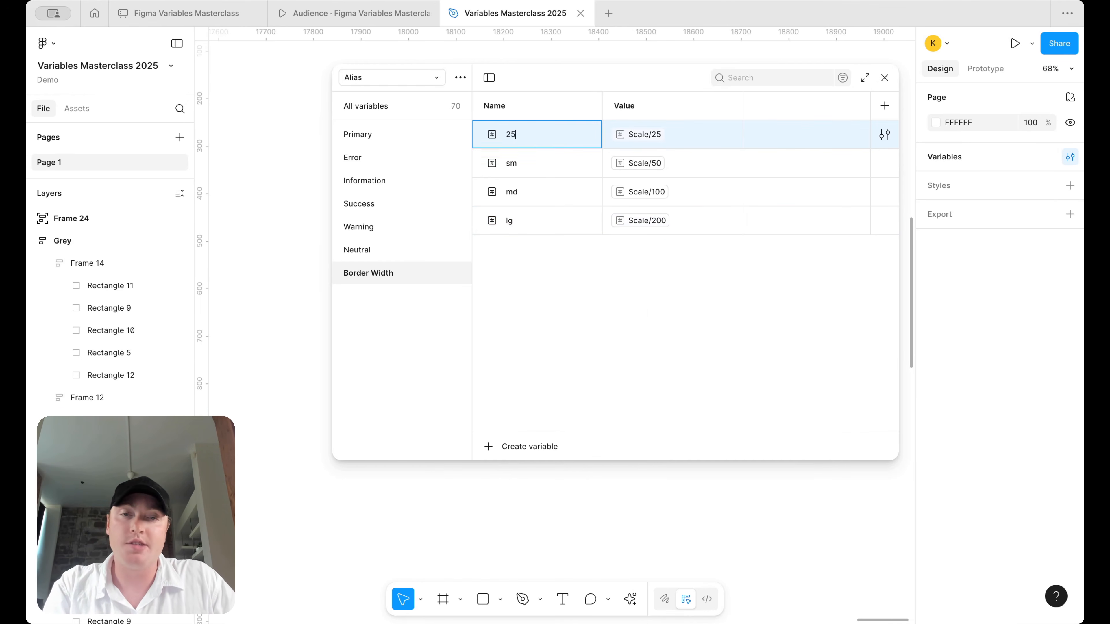
{"action": "double_click", "coordinate": [541, 169]}
{"action": "type", "text": "50"}
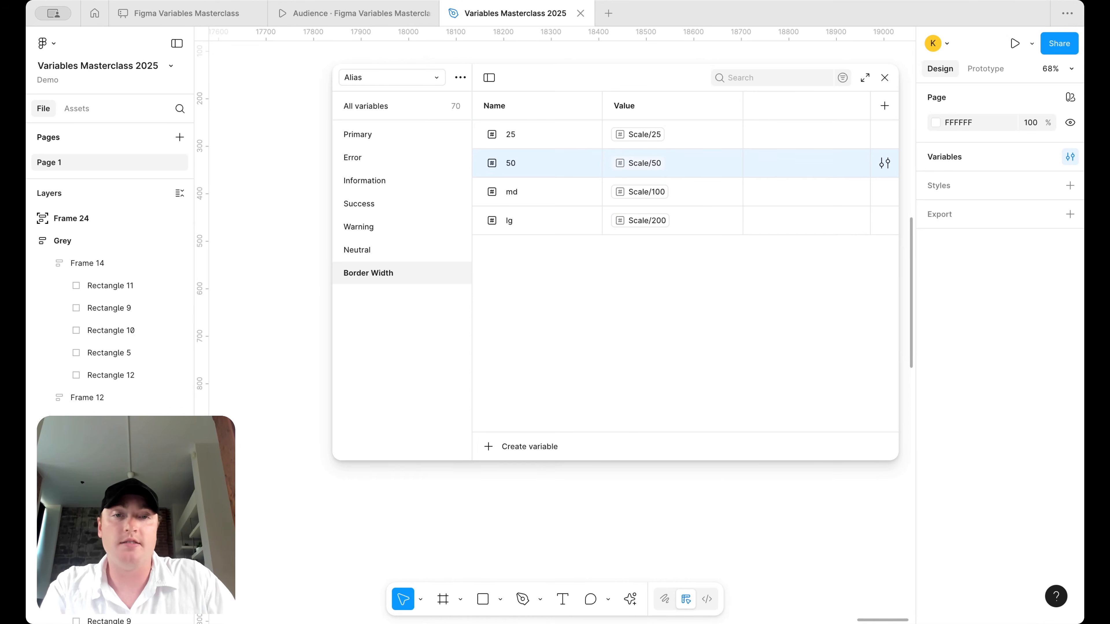
{"action": "double_click", "coordinate": [540, 193]}
{"action": "type", "text": "100"}
{"action": "key", "text": "Return"}
{"action": "left_click", "coordinate": [541, 222]}
{"action": "double_click", "coordinate": [541, 222]}
{"action": "type", "text": "200"}
{"action": "key", "text": "Return"}
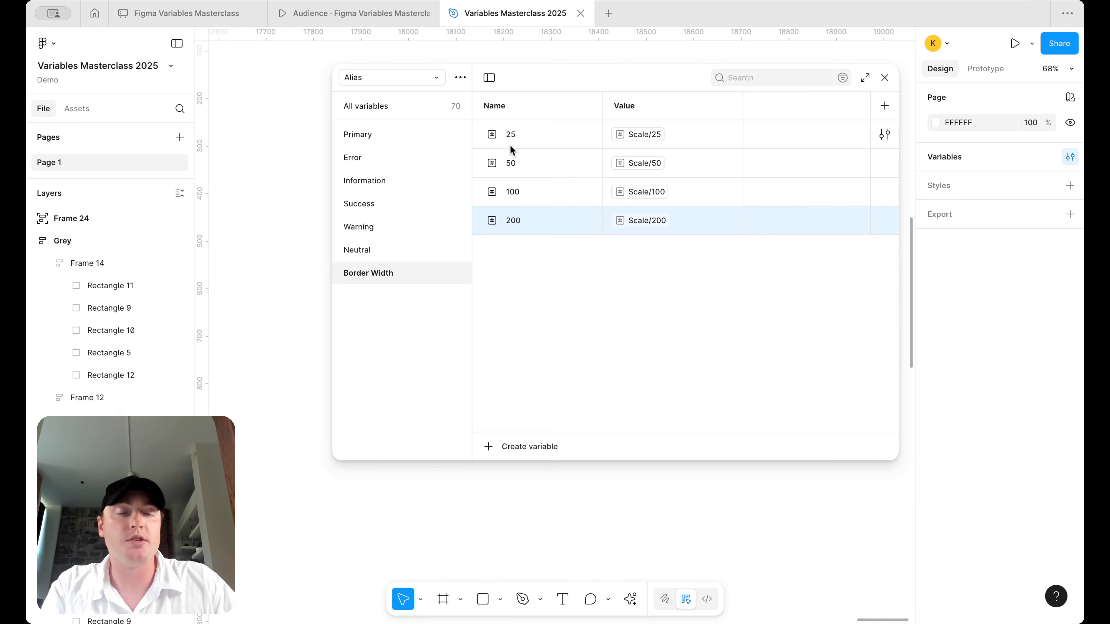
- Duplicate the Border Width group and rename the copy Border Radius
{"action": "right_click", "coordinate": [410, 267]}
{"action": "left_click", "coordinate": [461, 292]}
{"action": "left_click", "coordinate": [394, 294]}
{"action": "double_click", "coordinate": [403, 296]}
{"action": "key", "text": "BackSpace"}
{"action": "key", "text": "BackSpace"}
{"action": "key", "text": "BackSpace"}
{"action": "key", "text": "BackSpace"}
{"action": "type", "text": "Radius"}
{"action": "key", "text": "Return"}
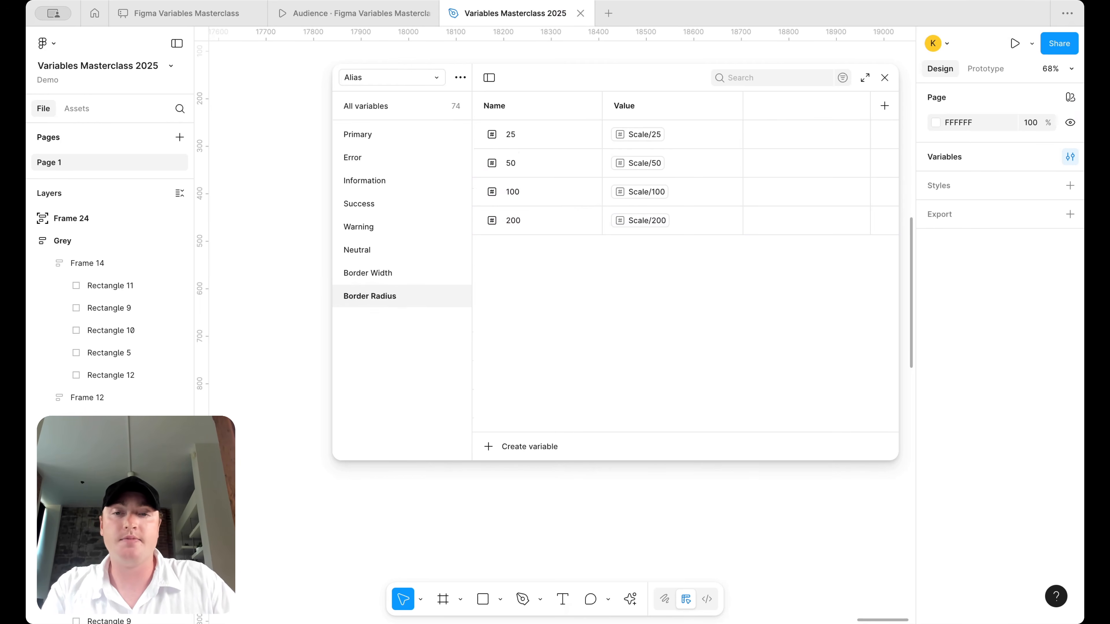
{"action": "left_click", "coordinate": [637, 133]}
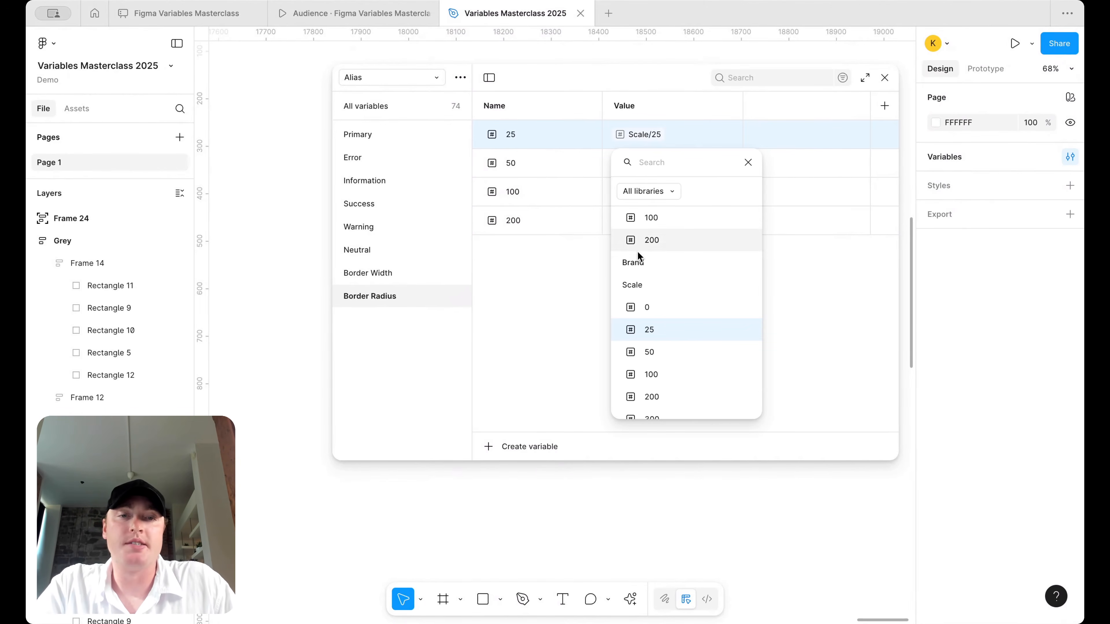
{"action": "left_click", "coordinate": [472, 290]}
- In Border Width, add a none variable aliased to Scale/0 alongside 25
{"action": "left_click", "coordinate": [464, 274]}
{"action": "left_click", "coordinate": [541, 136]}
{"action": "key", "text": "shift+Return"}
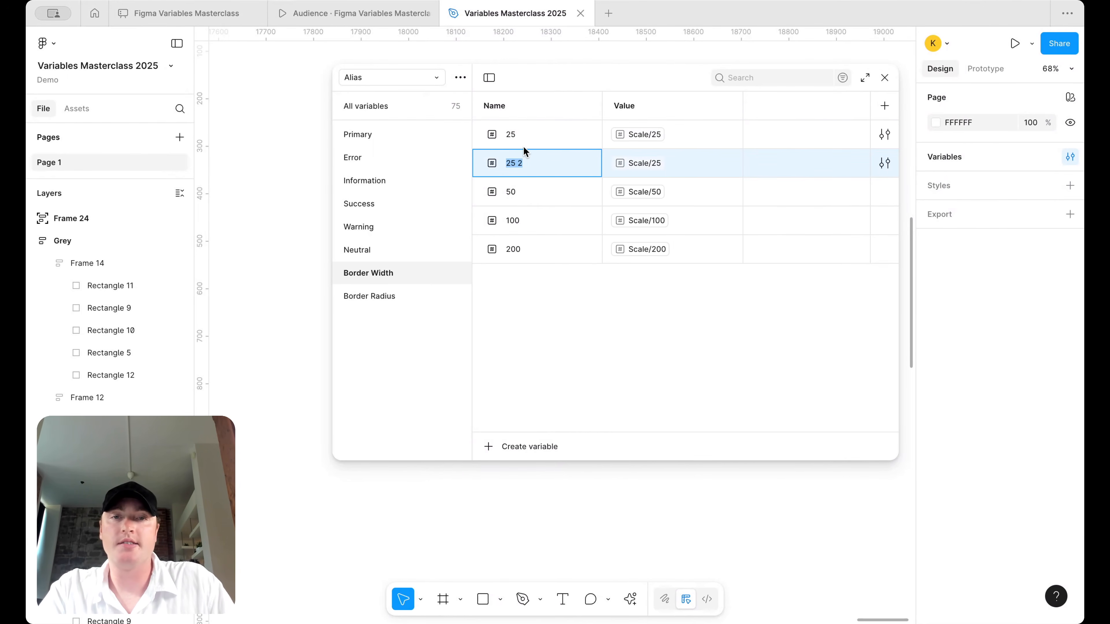
{"action": "left_click", "coordinate": [517, 136]}
{"action": "double_click", "coordinate": [518, 136]}
{"action": "type", "text": "none"}
{"action": "left_click", "coordinate": [541, 166]}
{"action": "double_click", "coordinate": [542, 168]}
{"action": "type", "text": "25"}
{"action": "key", "text": "Return"}
{"action": "left_click", "coordinate": [645, 135]}
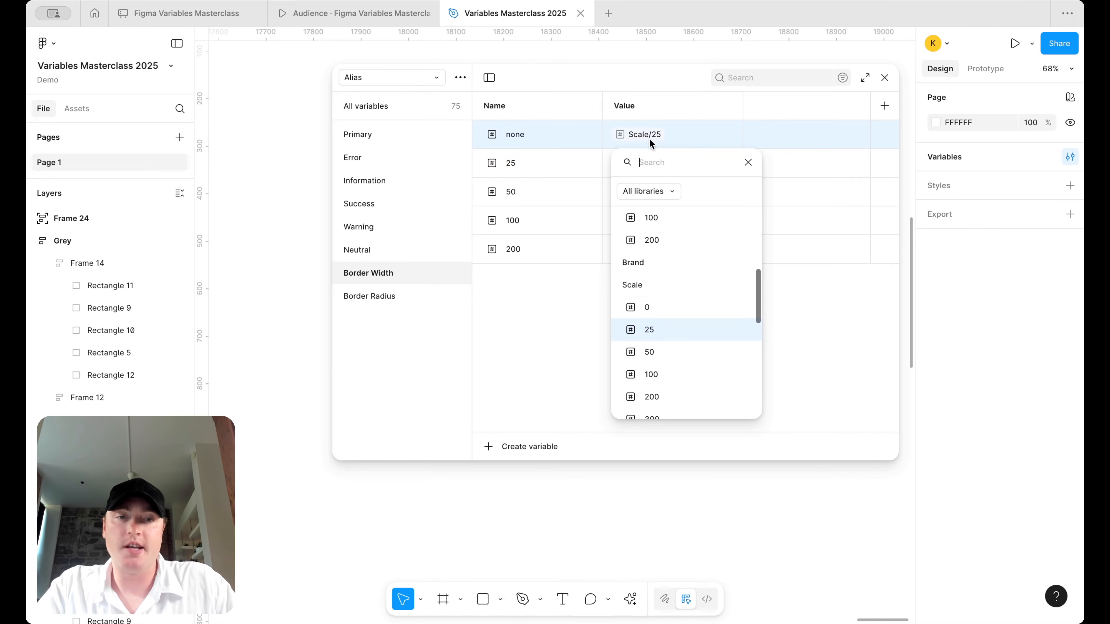
{"action": "left_click", "coordinate": [668, 307]}
- Replace the old Border Radius group with a fresh duplicate of Border Width named Border Radius
{"action": "left_click", "coordinate": [394, 296]}
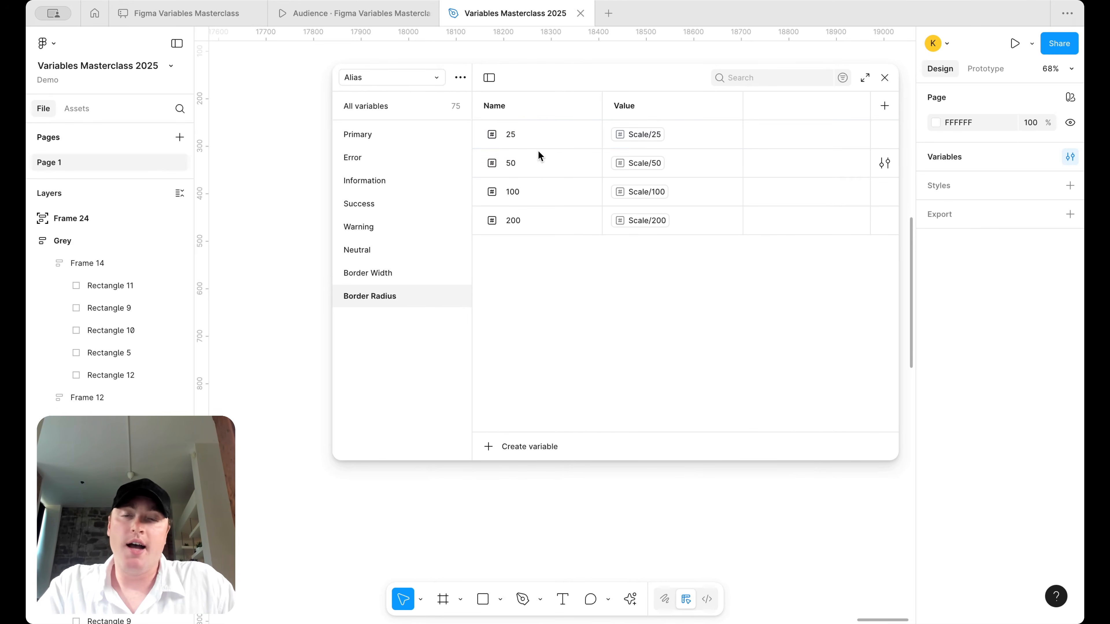
{"action": "right_click", "coordinate": [401, 295]}
{"action": "left_click", "coordinate": [444, 337]}
{"action": "left_click", "coordinate": [425, 281]}
{"action": "right_click", "coordinate": [424, 282]}
{"action": "left_click", "coordinate": [462, 308]}
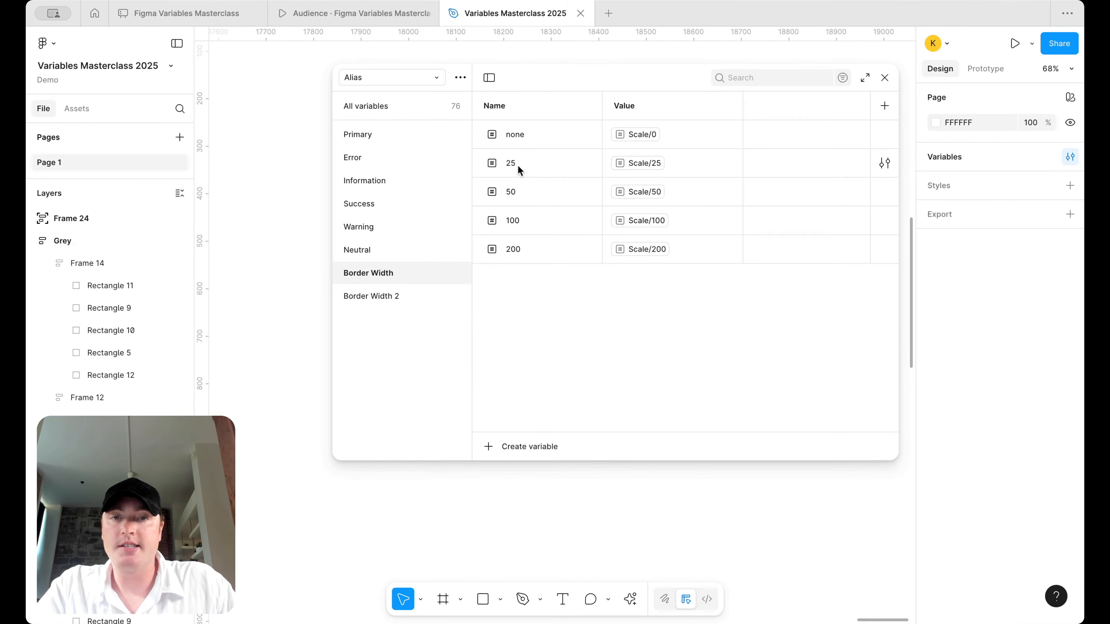
{"action": "double_click", "coordinate": [395, 296]}
{"action": "key", "text": "BackSpace"}
{"action": "type", "text": "Border Radius"}
{"action": "key", "text": "Return"}
- Detach 25 from Scale/25 in both Border Radius and Border Width, leaving value 1
{"action": "left_click", "coordinate": [539, 162]}
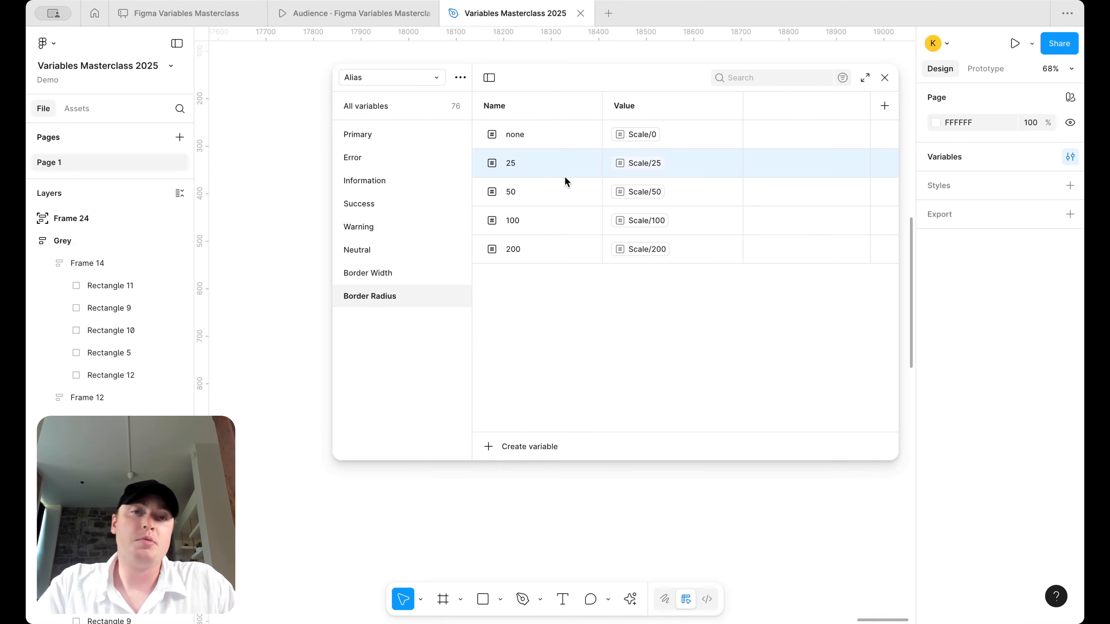
{"action": "left_click", "coordinate": [729, 163]}
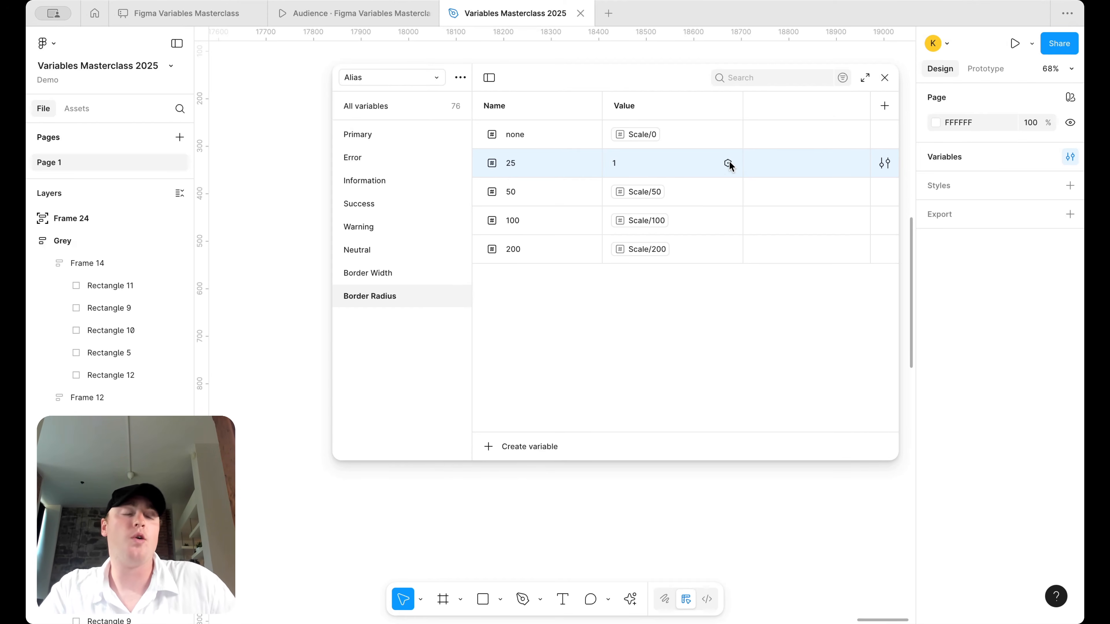
{"action": "left_click", "coordinate": [396, 273]}
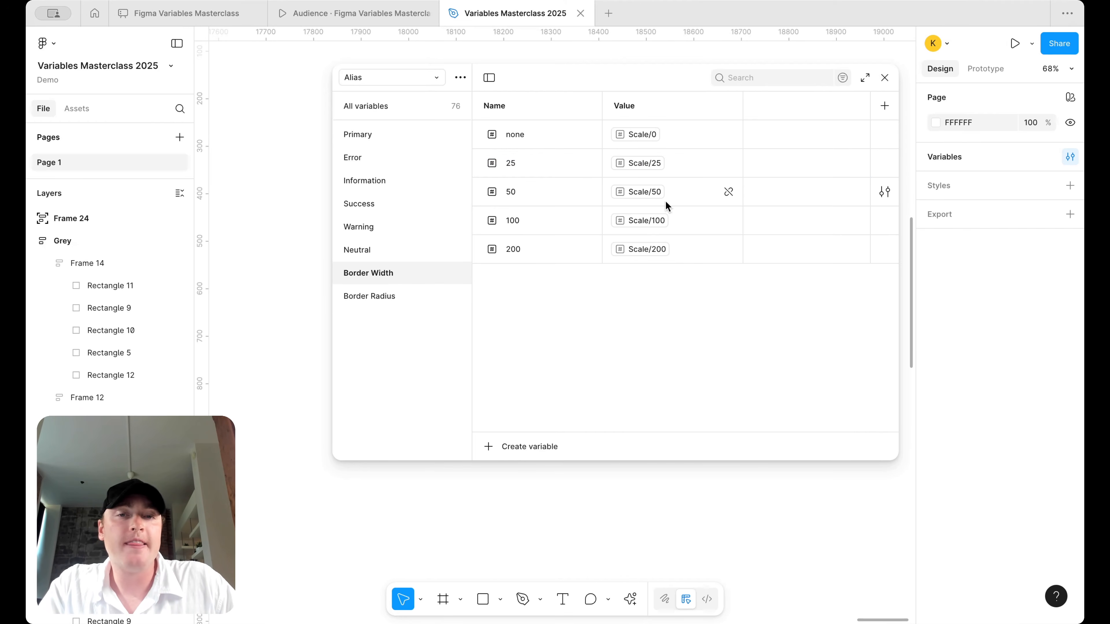
{"action": "left_click", "coordinate": [727, 164]}
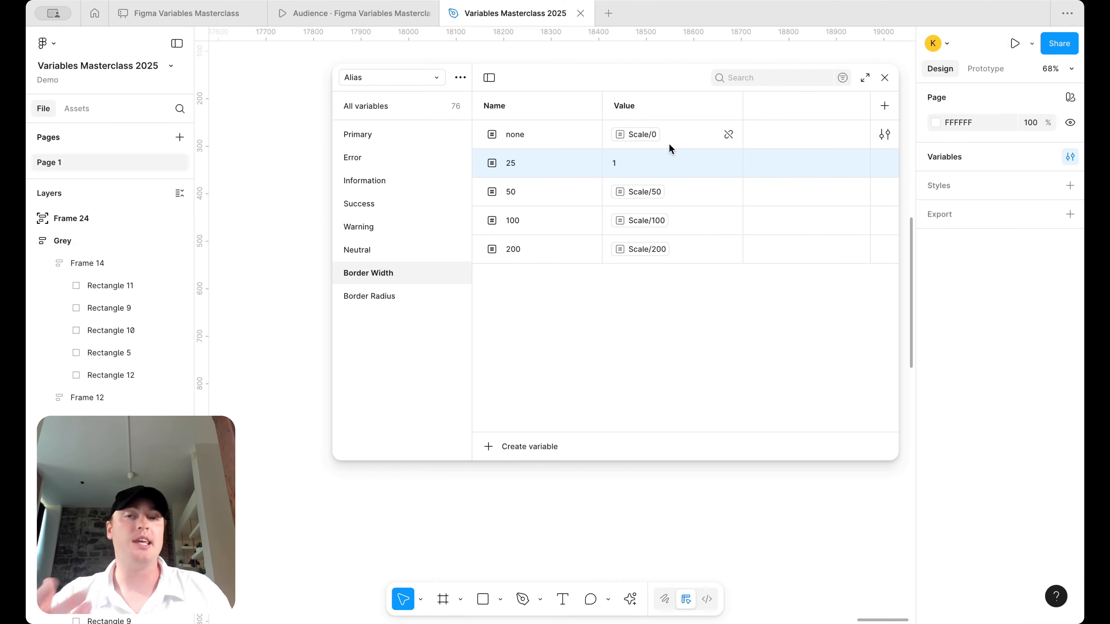
- Delete the 25 variable from the Border Radius group
{"action": "left_click", "coordinate": [370, 297]}
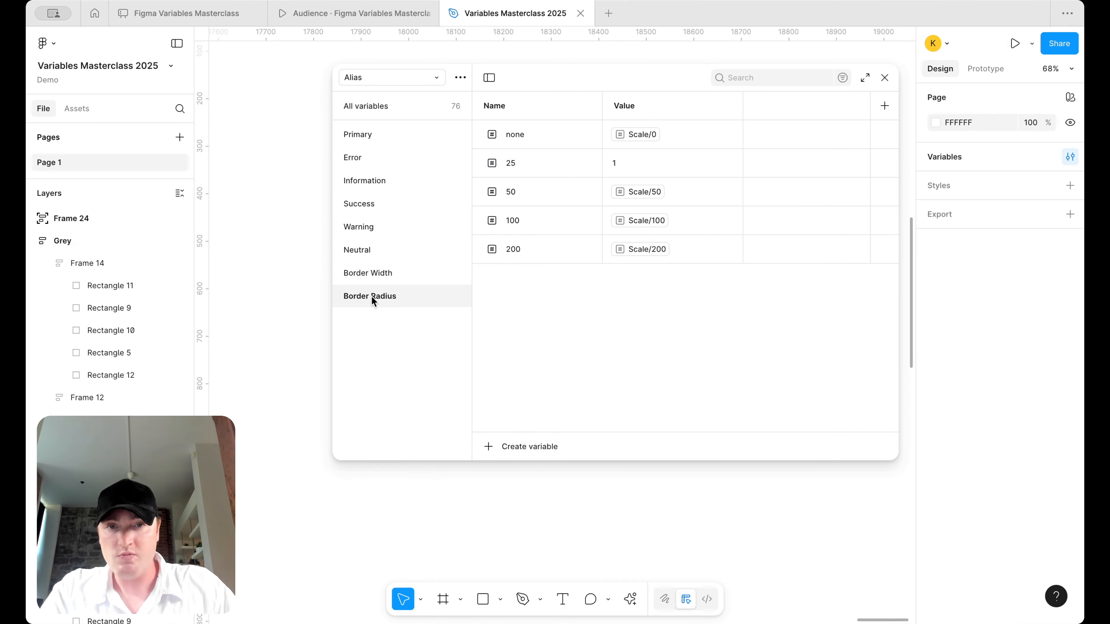
{"action": "right_click", "coordinate": [539, 170]}
{"action": "left_click", "coordinate": [599, 285]}
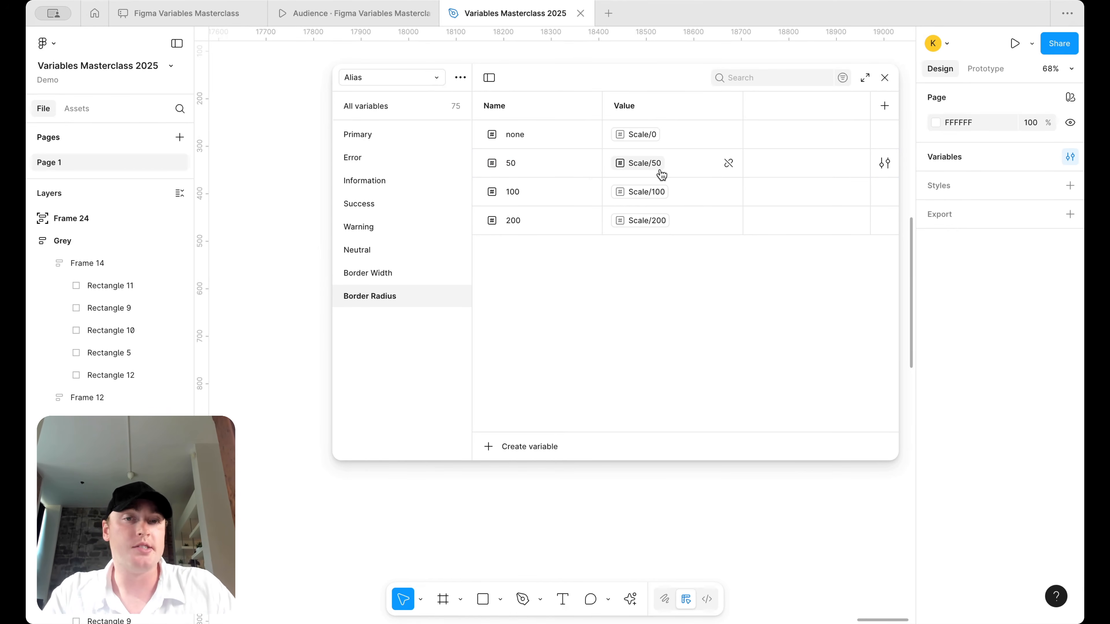
- Duplicate 200 into a new 300 step aliased to Scale/300
{"action": "left_click", "coordinate": [529, 222]}
{"action": "key", "text": "super+d"}
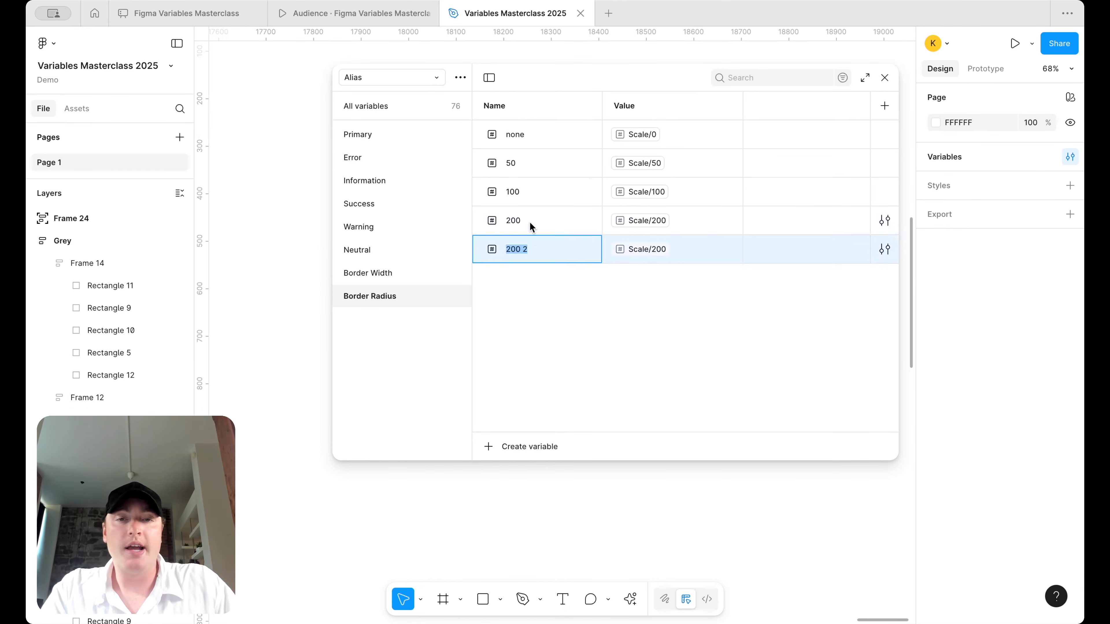
{"action": "left_click", "coordinate": [729, 164]}
{"action": "left_click", "coordinate": [728, 193]}
{"action": "left_click", "coordinate": [729, 221]}
{"action": "left_click", "coordinate": [727, 250]}
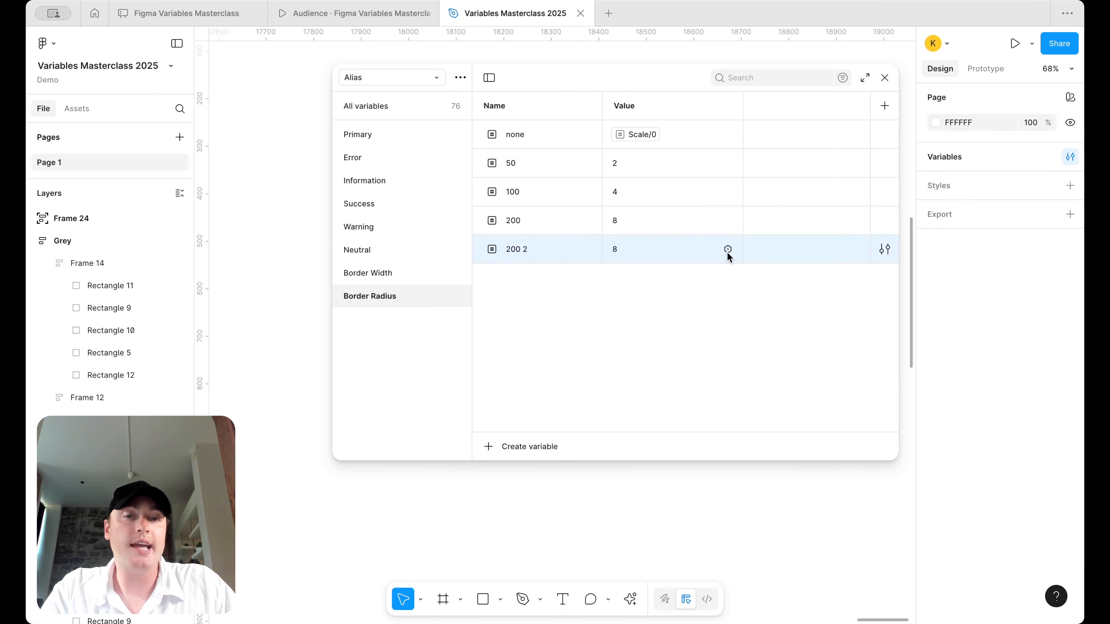
{"action": "key", "text": "super+z"}
{"action": "key", "text": "super+z"}
{"action": "key", "text": "super+z"}
{"action": "left_click", "coordinate": [660, 250]}
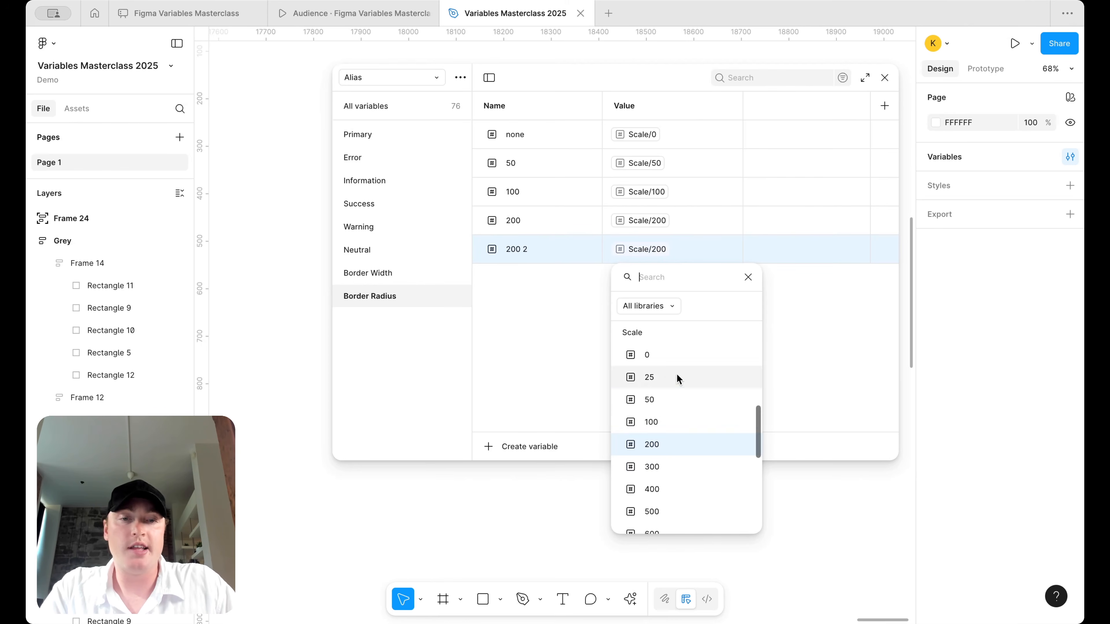
{"action": "scroll", "coordinate": [680, 418], "scroll_direction": "down", "scroll_amount": 1}
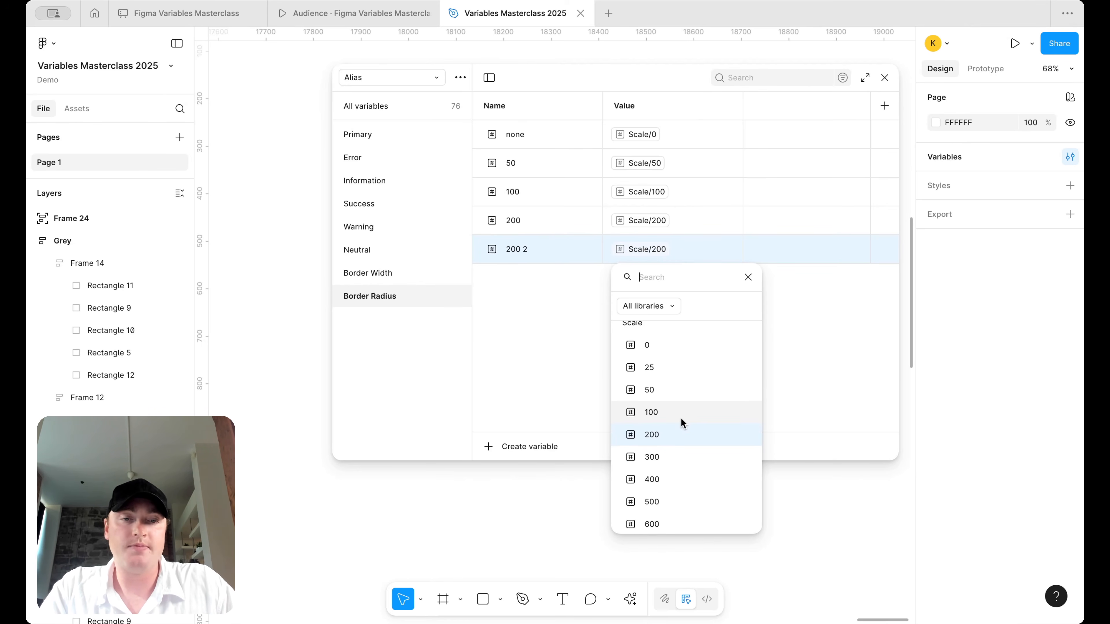
{"action": "left_click", "coordinate": [678, 455]}
{"action": "double_click", "coordinate": [527, 250]}
{"action": "type", "text": "300"}
{"action": "key", "text": "Return"}
- Duplicate 300 as a round step aliased to Scale/1800
{"action": "key", "text": "ctrl+d"}
{"action": "type", "text": "round"}
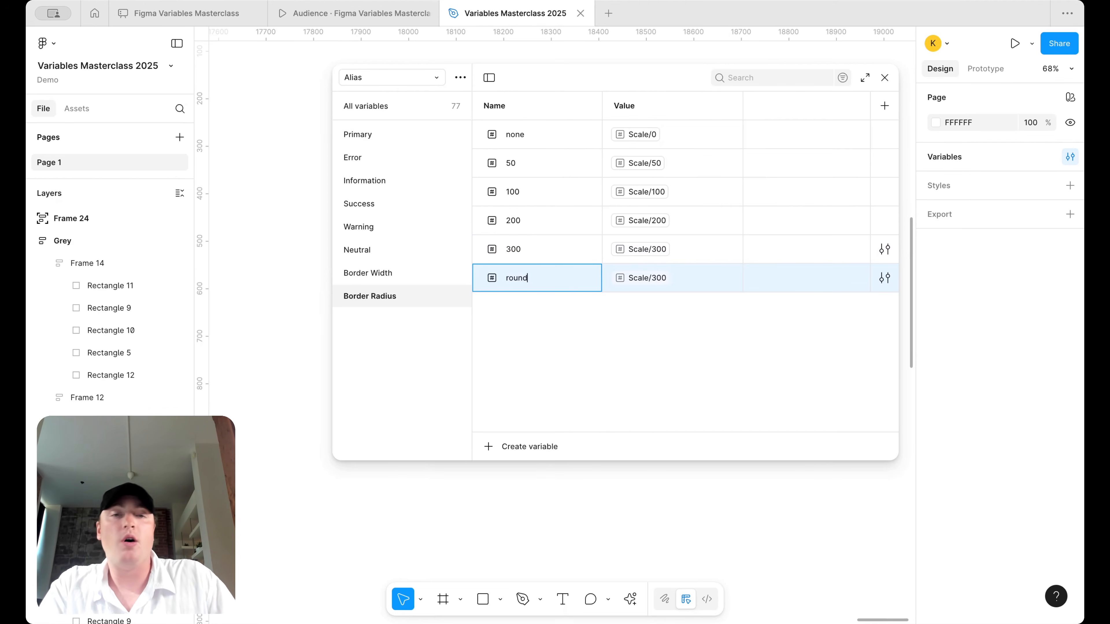
{"action": "left_click", "coordinate": [642, 278]}
{"action": "scroll", "coordinate": [698, 497], "scroll_direction": "down", "scroll_amount": 3}
{"action": "scroll", "coordinate": [698, 497], "scroll_direction": "down", "scroll_amount": 5}
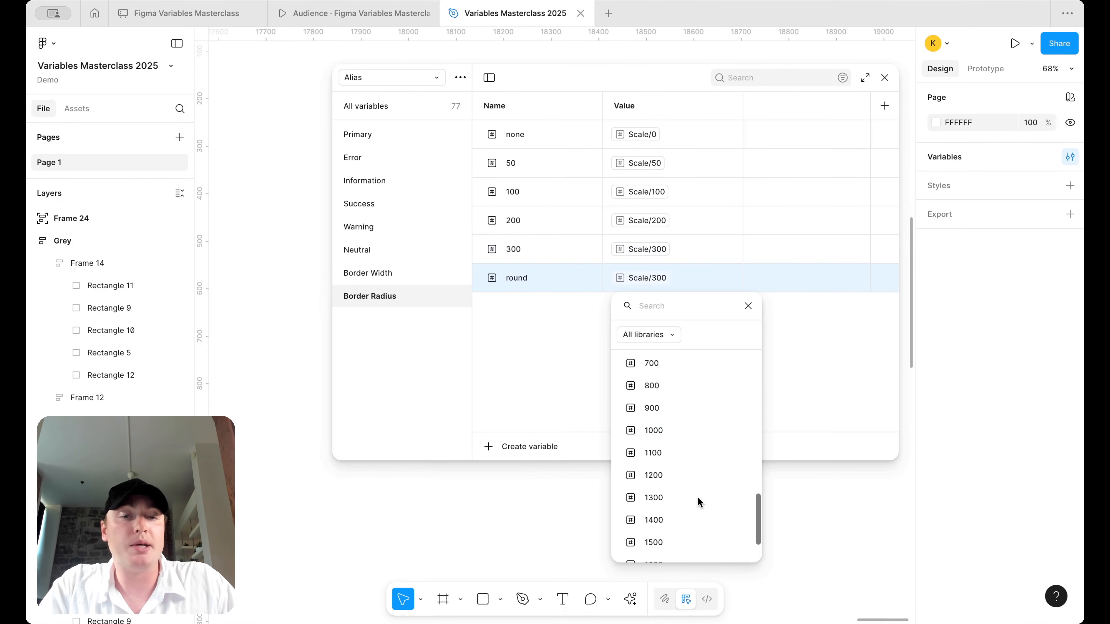
{"action": "left_click", "coordinate": [680, 545]}
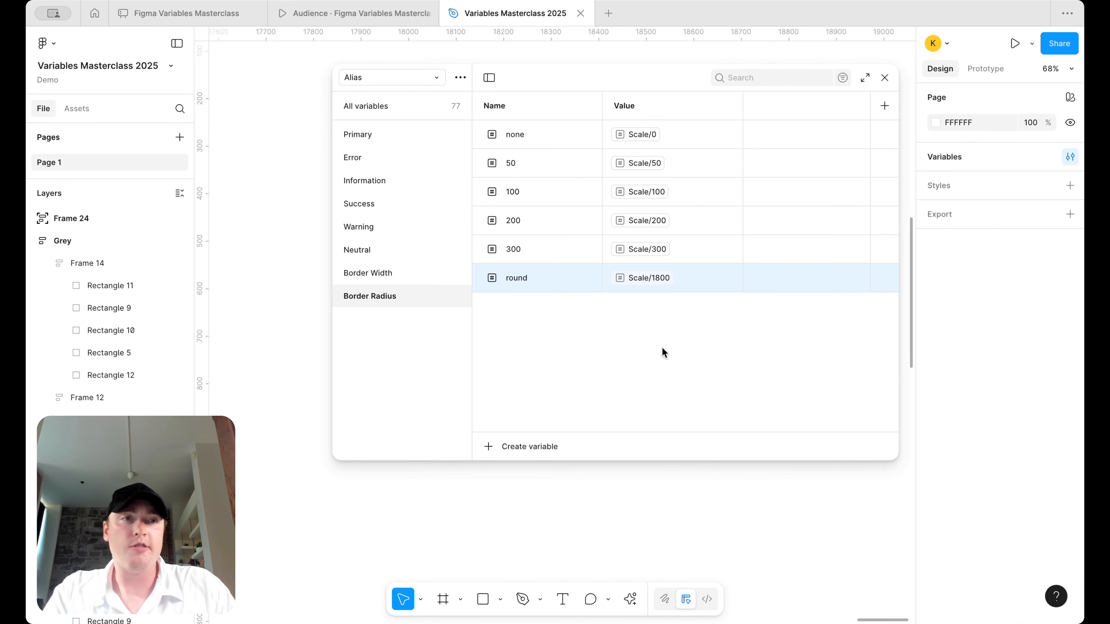
{"action": "left_click", "coordinate": [418, 84]}
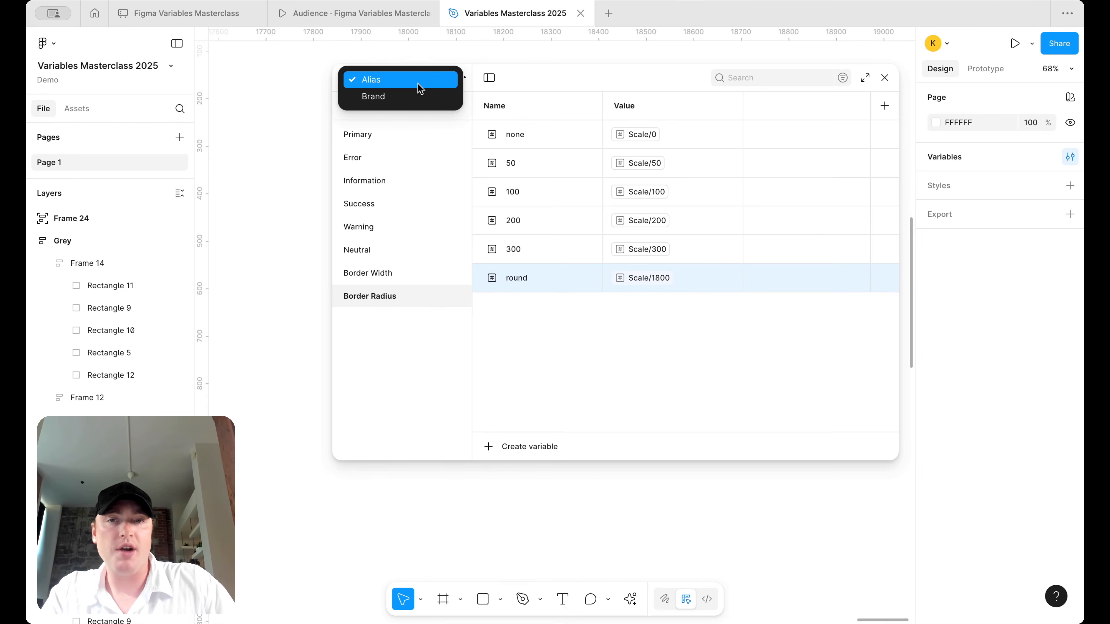
{"action": "left_click", "coordinate": [417, 92]}
{"action": "left_click", "coordinate": [339, 275]}
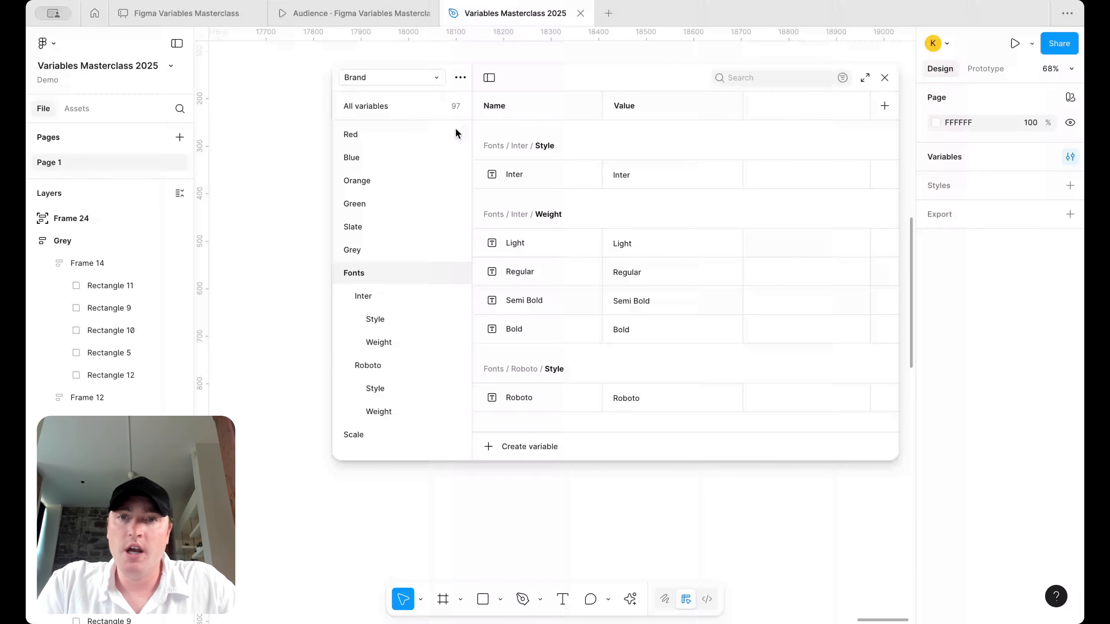
{"action": "left_click", "coordinate": [429, 83]}
{"action": "left_click", "coordinate": [426, 98]}
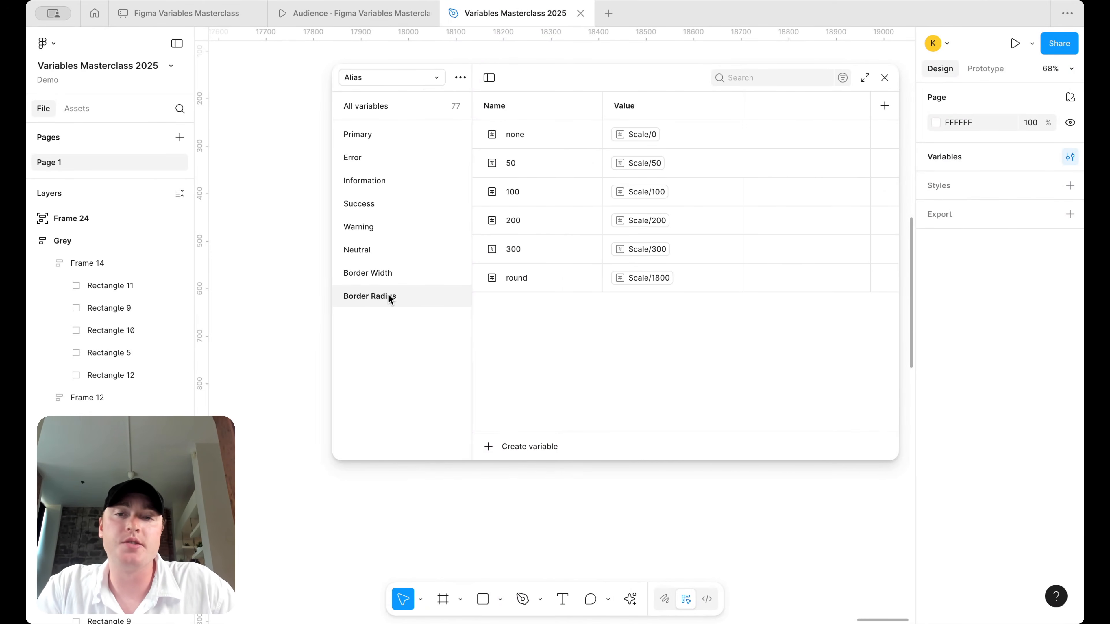
- Create a Font group string variable Primary aliased to the Inter font style
{"action": "left_click", "coordinate": [368, 107]}
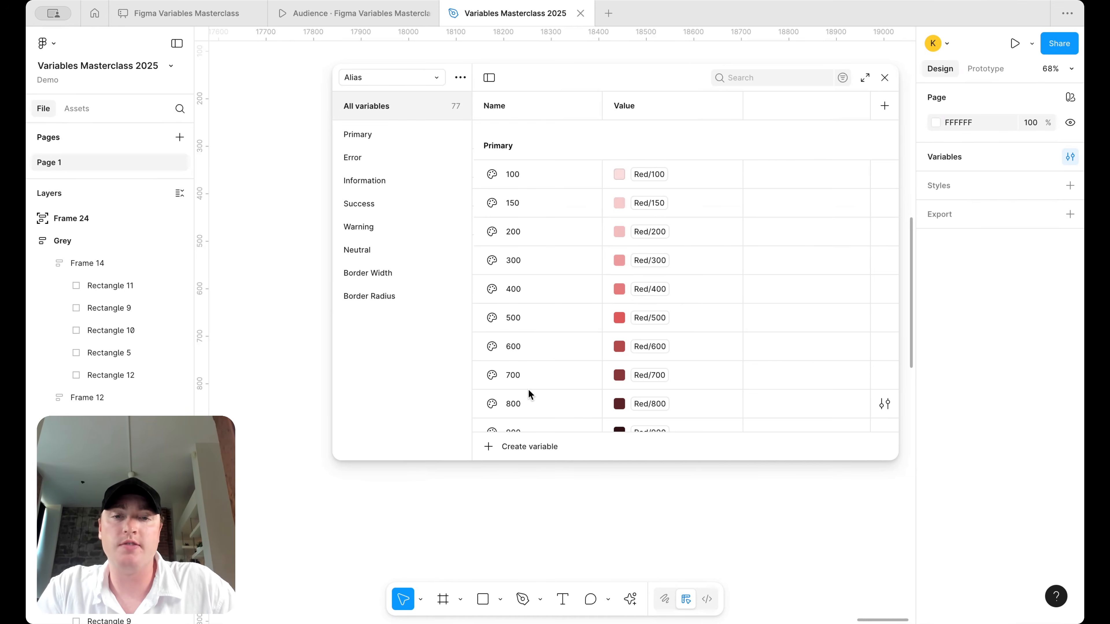
{"action": "left_click", "coordinate": [512, 448]}
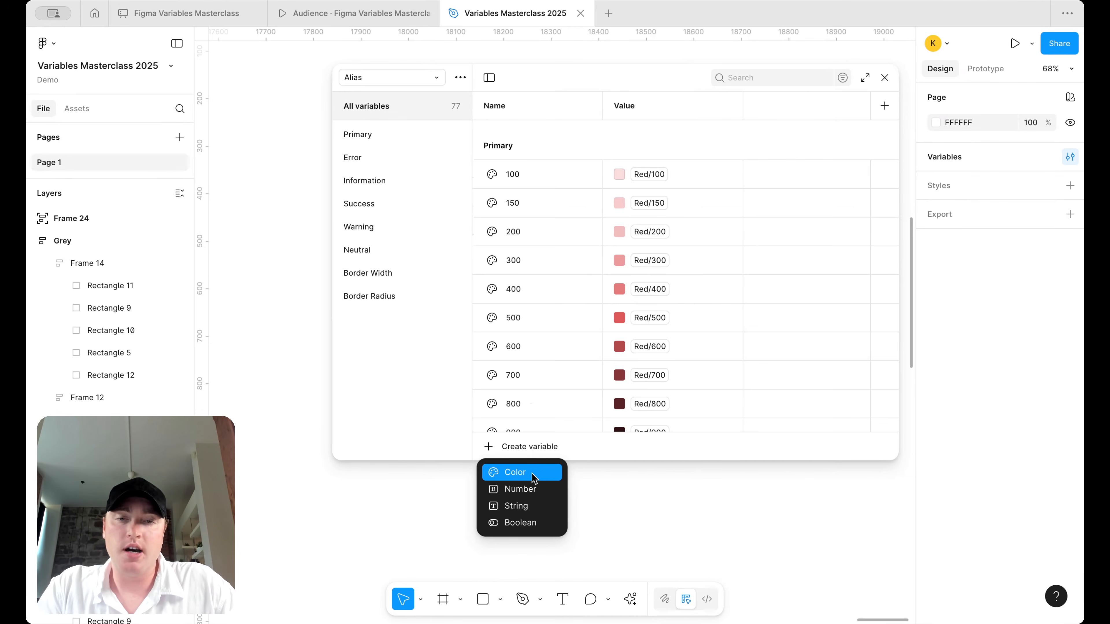
{"action": "left_click", "coordinate": [525, 505]}
{"action": "type", "text": "Cont"}
{"action": "key", "text": "super+a"}
{"action": "type", "text": "Font"}
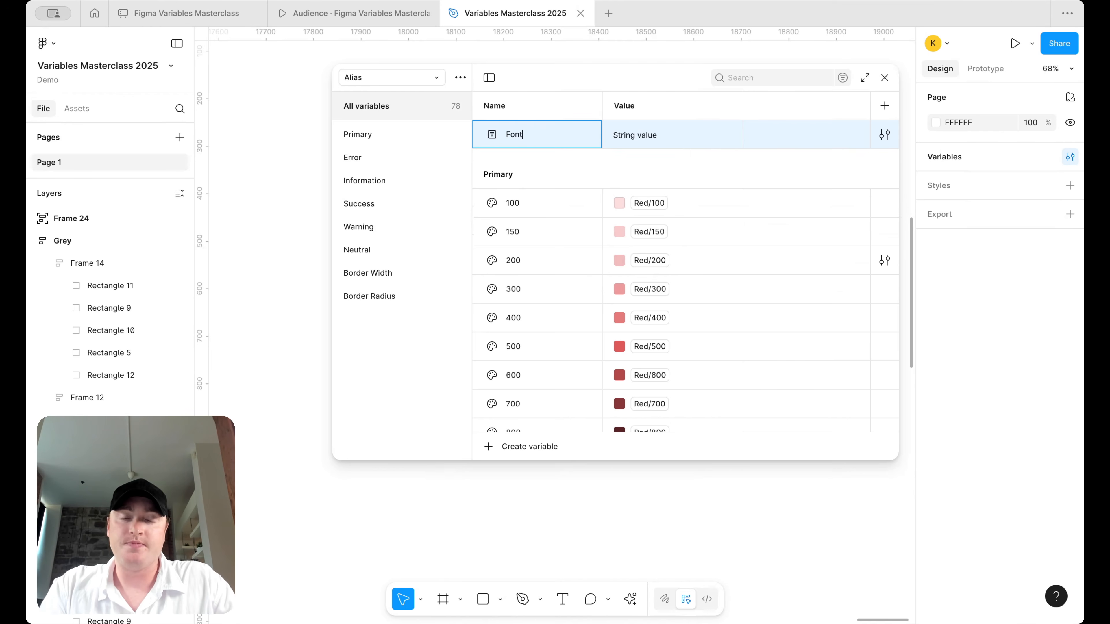
{"action": "type", "text": "/"}
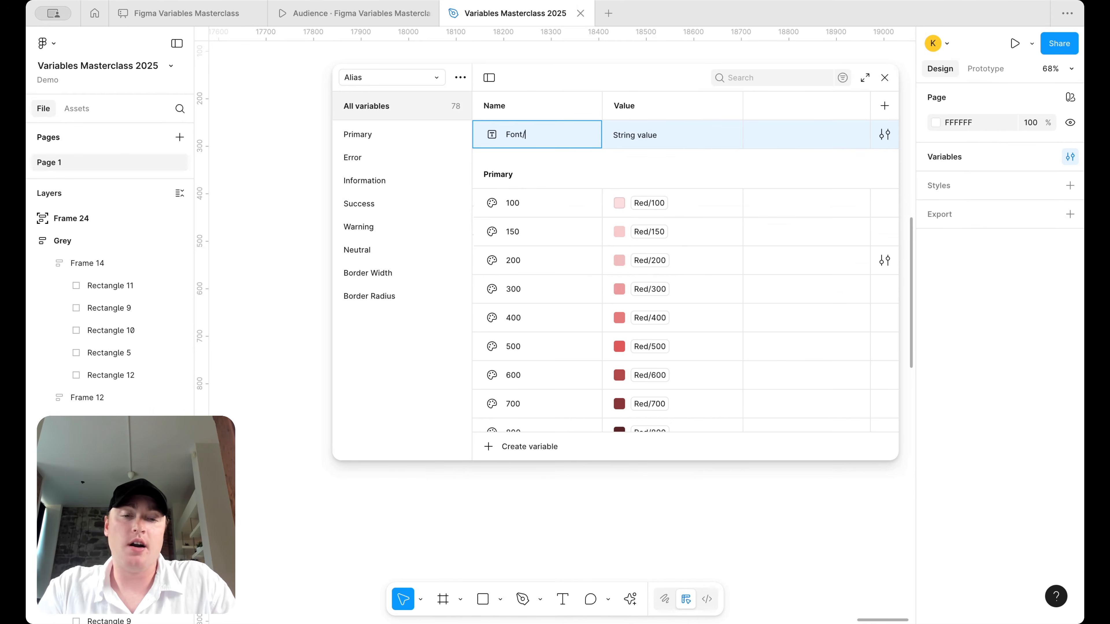
{"action": "type", "text": "Family"}
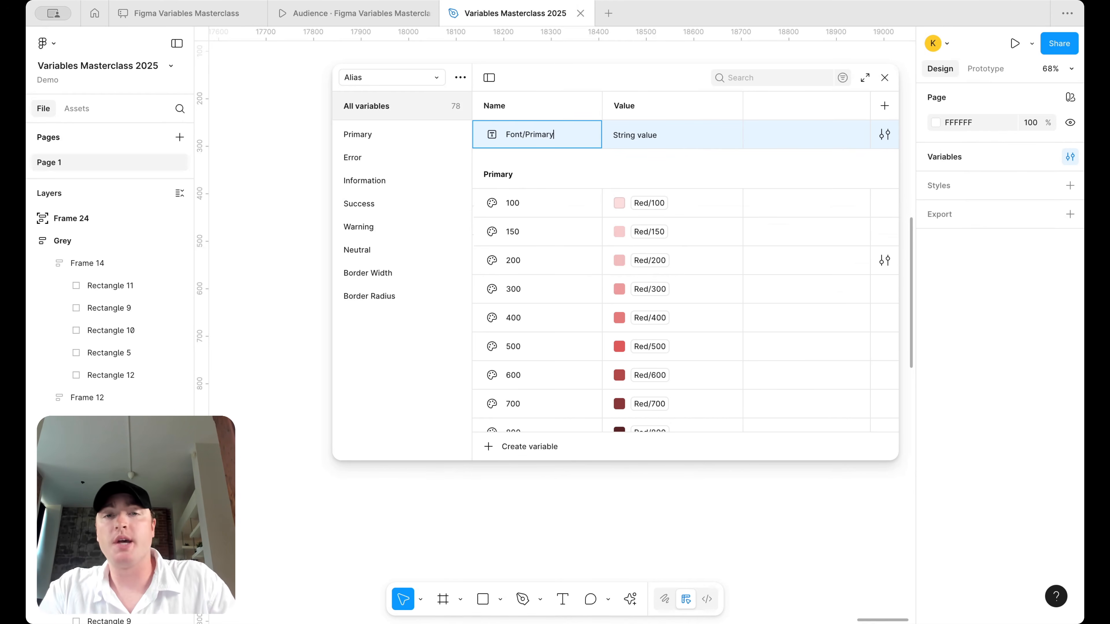
{"action": "key", "text": "Return"}
{"action": "left_click", "coordinate": [363, 316]}
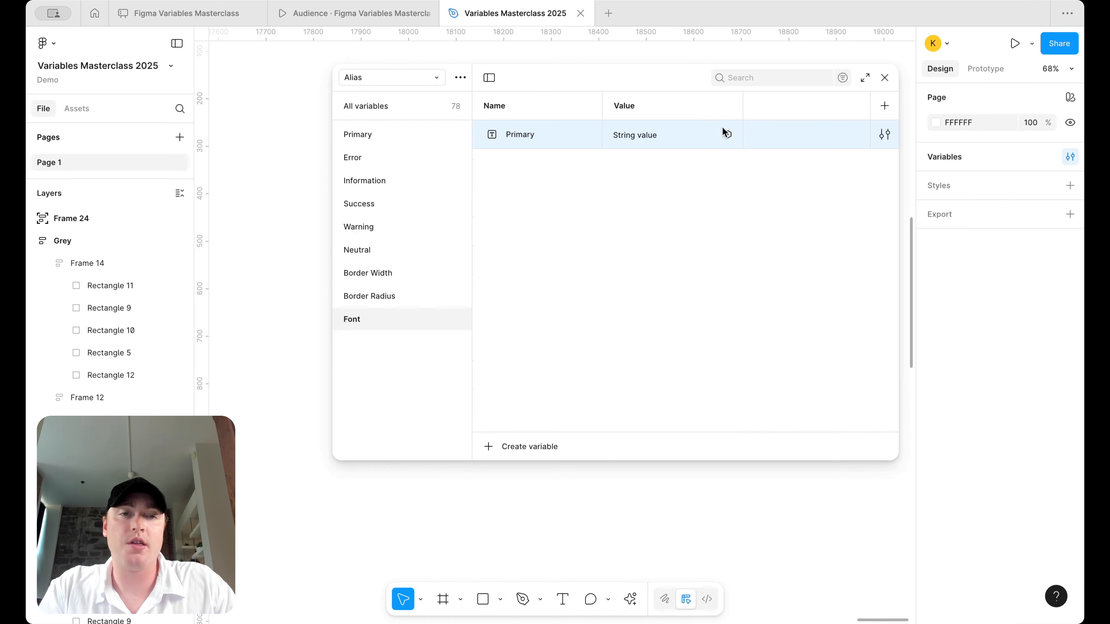
{"action": "left_click", "coordinate": [725, 134]}
{"action": "scroll", "coordinate": [704, 277], "scroll_direction": "down", "scroll_amount": 2}
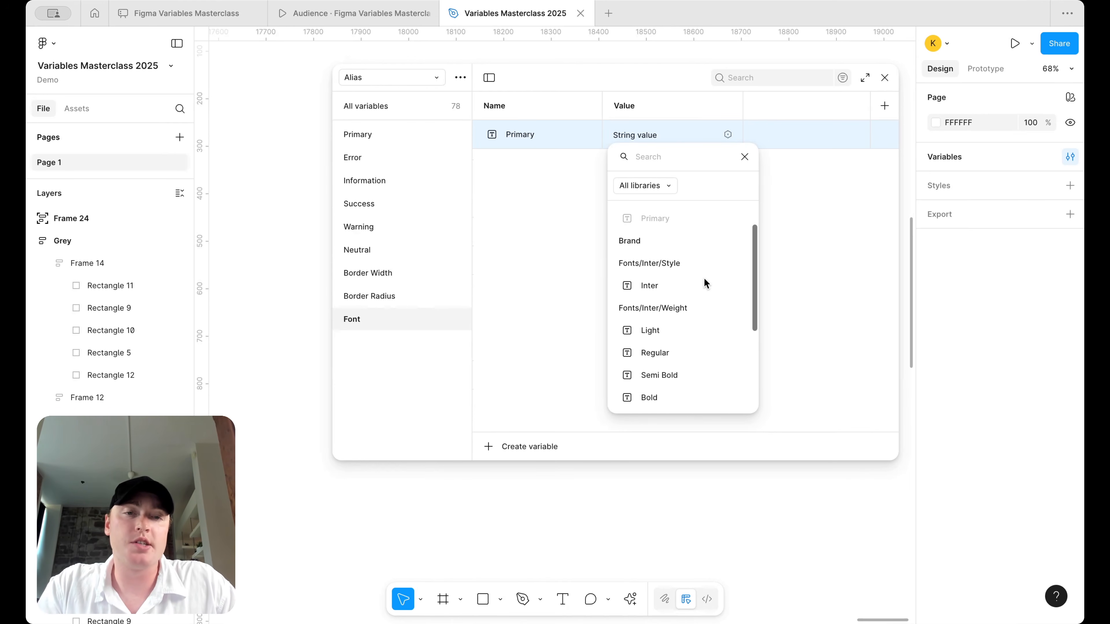
{"action": "scroll", "coordinate": [705, 279], "scroll_direction": "down", "scroll_amount": 1}
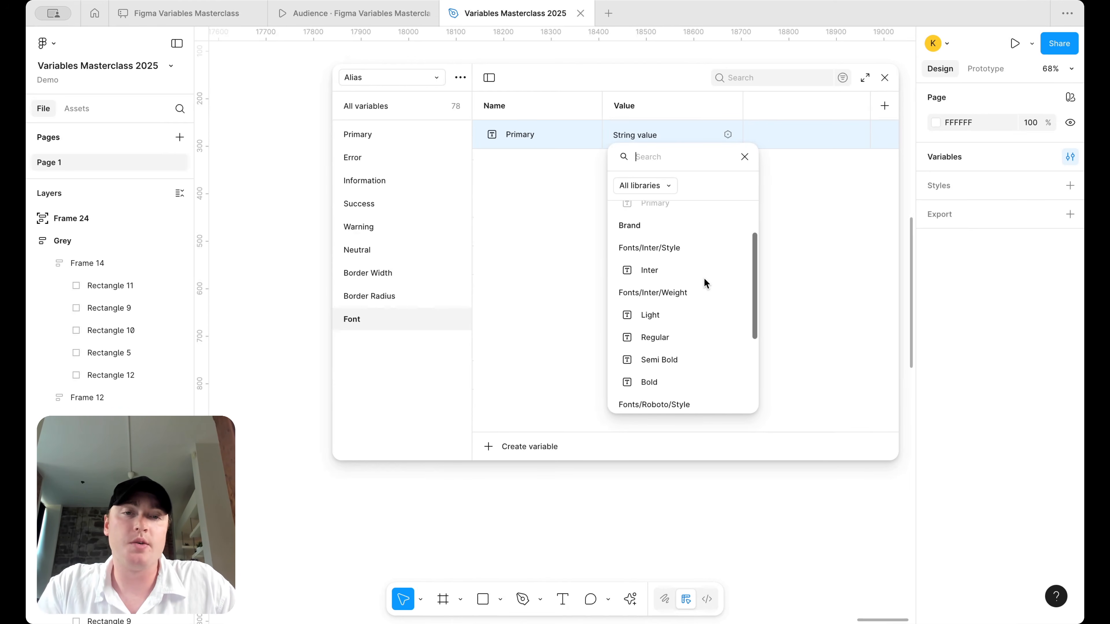
{"action": "left_click", "coordinate": [687, 274]}
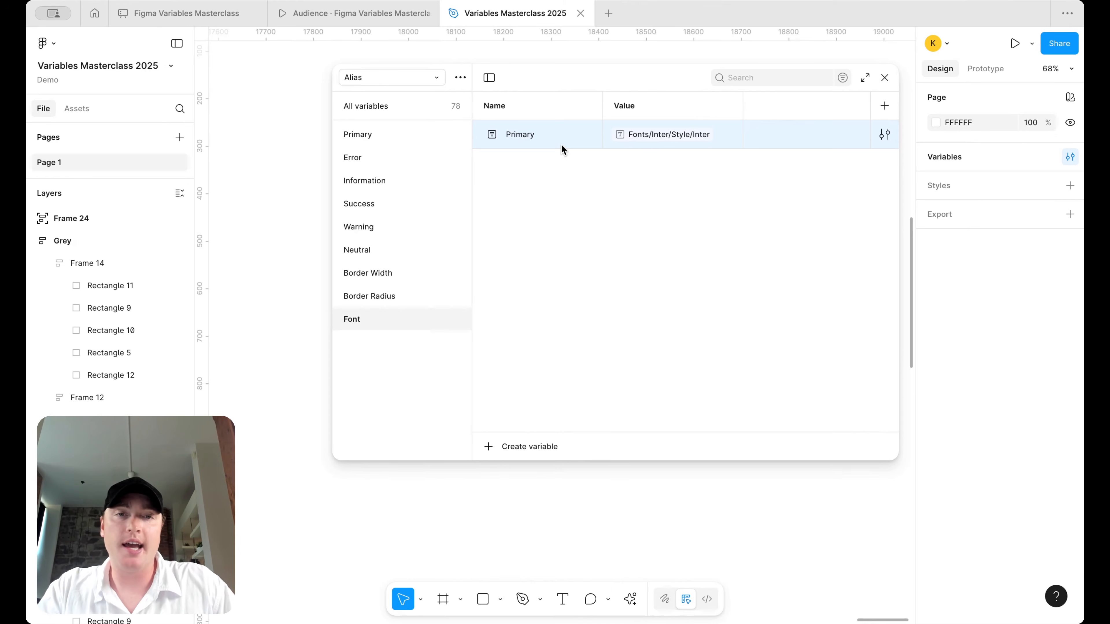
- Duplicate it as Secondary, aliased to the Roboto font style
{"action": "key", "text": "ctrl+d"}
{"action": "type", "text": "Secondary"}
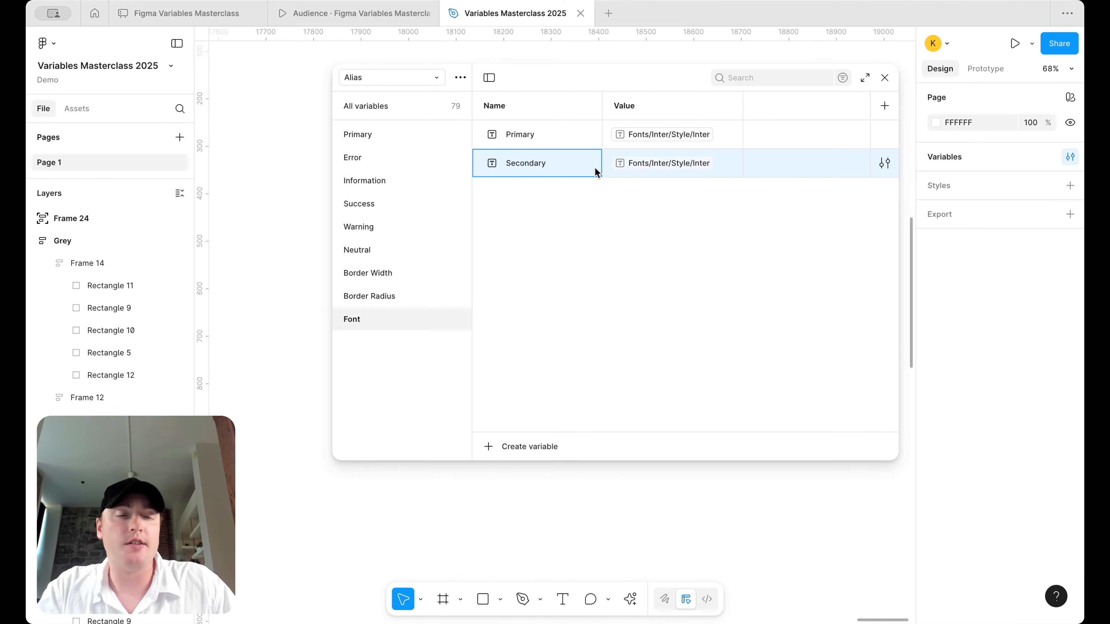
{"action": "left_click", "coordinate": [664, 163]}
{"action": "scroll", "coordinate": [665, 363], "scroll_direction": "down", "scroll_amount": 3}
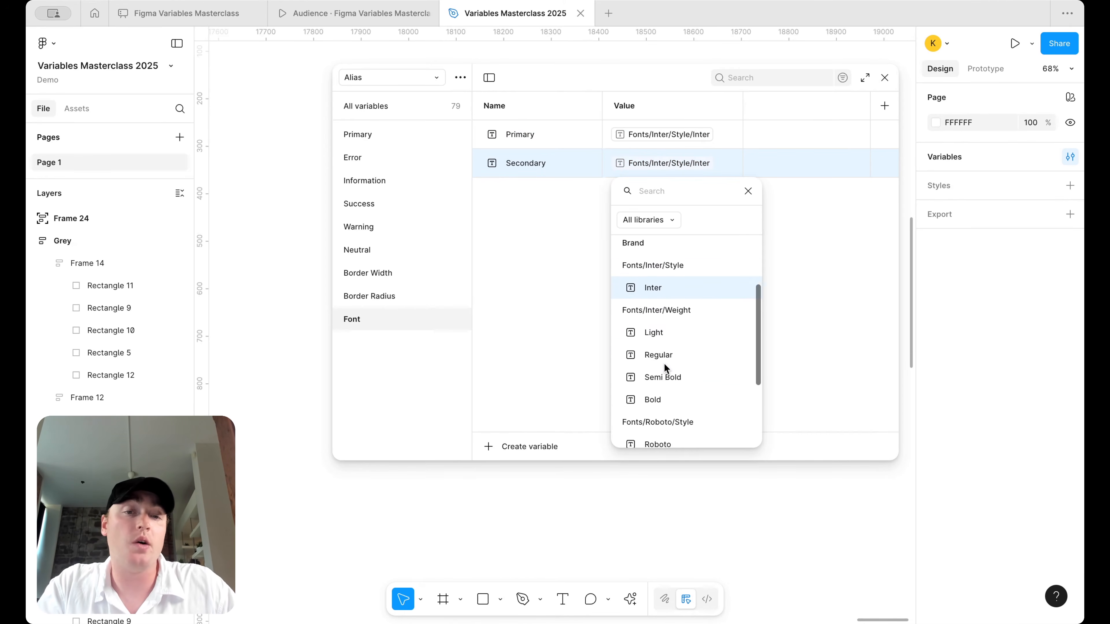
{"action": "left_click", "coordinate": [663, 382]}
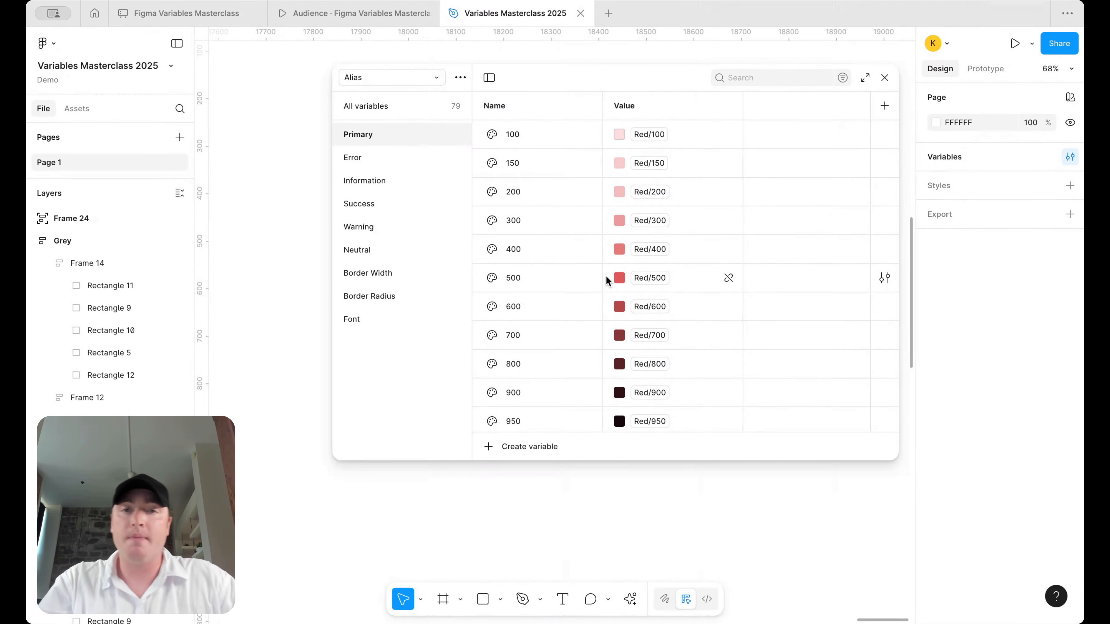
- Rename the Alias collection's mode to Coke
{"action": "left_click", "coordinate": [632, 109]}
{"action": "double_click", "coordinate": [665, 111]}
{"action": "type", "text": "Brand"}
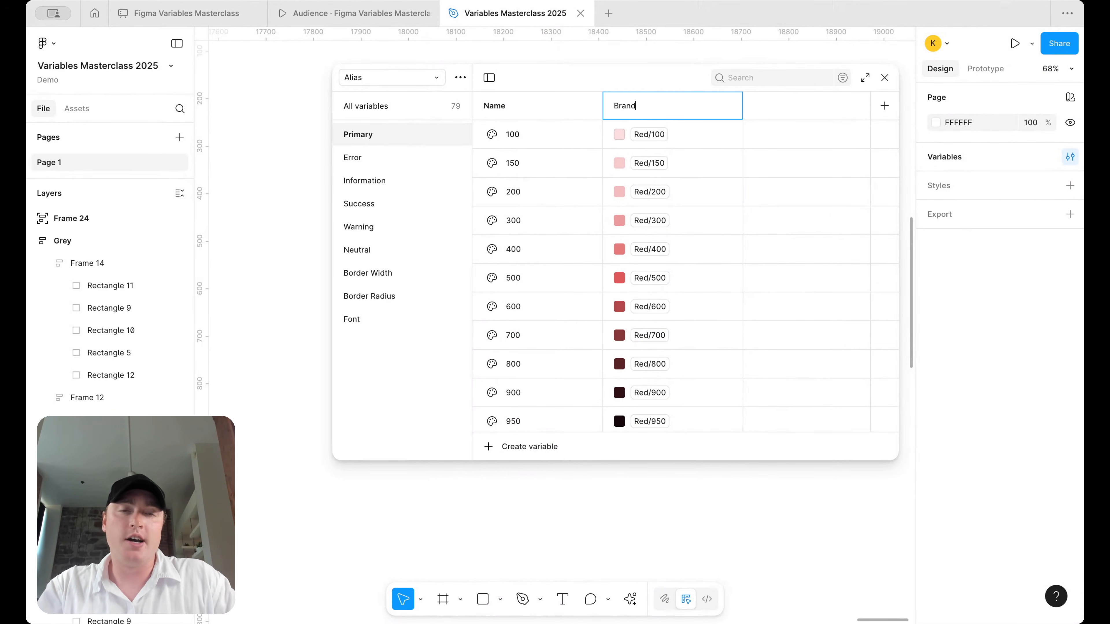
{"action": "key", "text": "super+a"}
{"action": "type", "text": "a"}
{"action": "key", "text": "BackSpace"}
{"action": "type", "text": "Coke"}
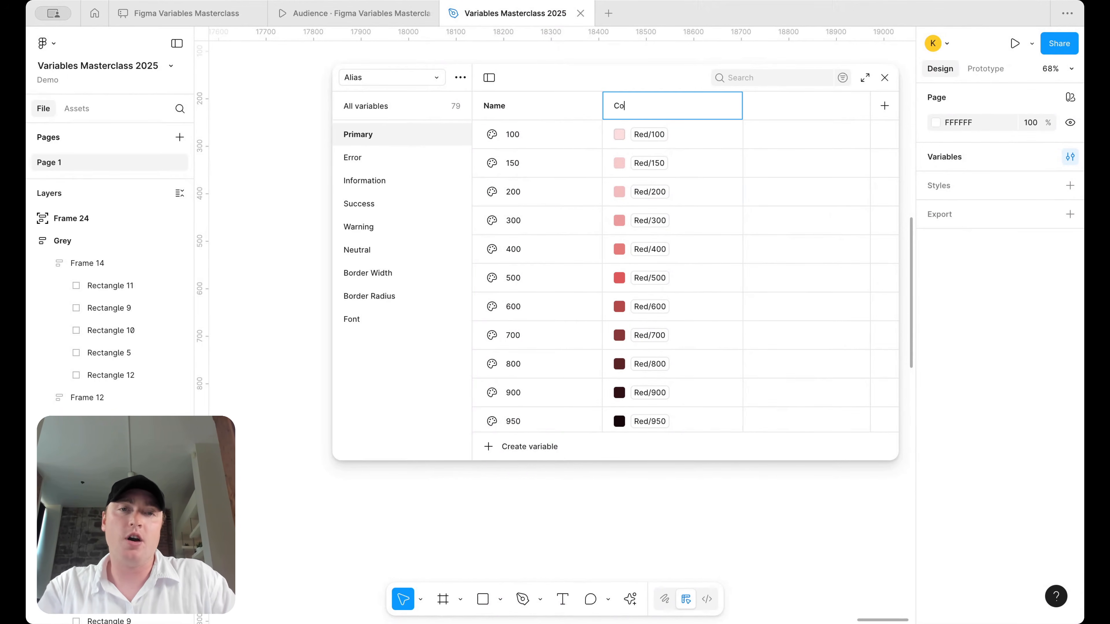
{"action": "key", "text": "BackSpace"}
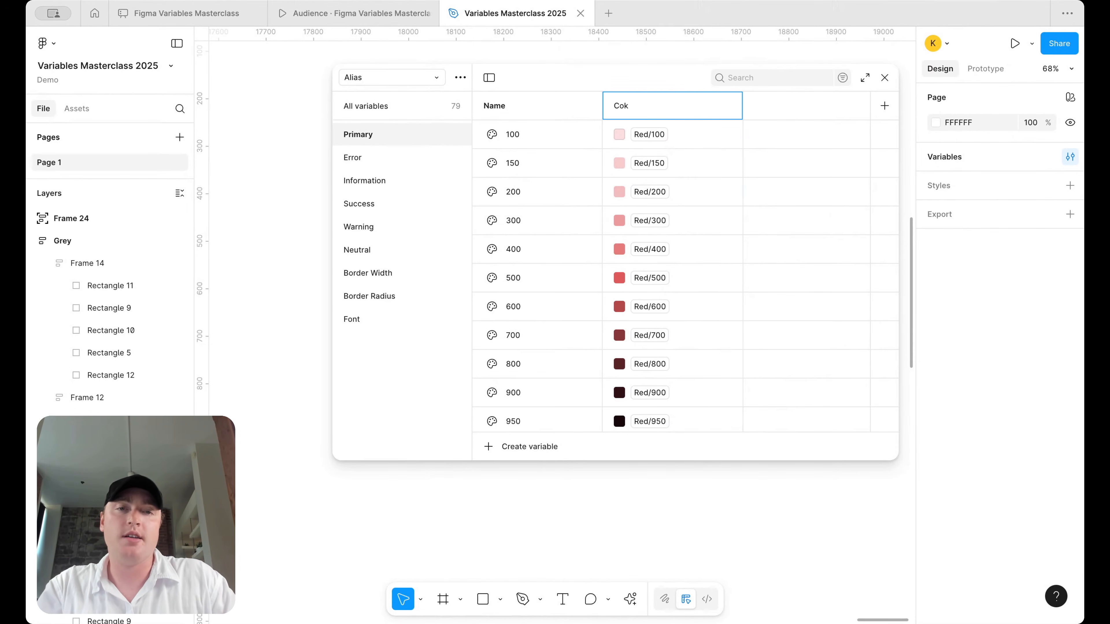
{"action": "type", "text": "a Cola"}
{"action": "key", "text": "Return"}
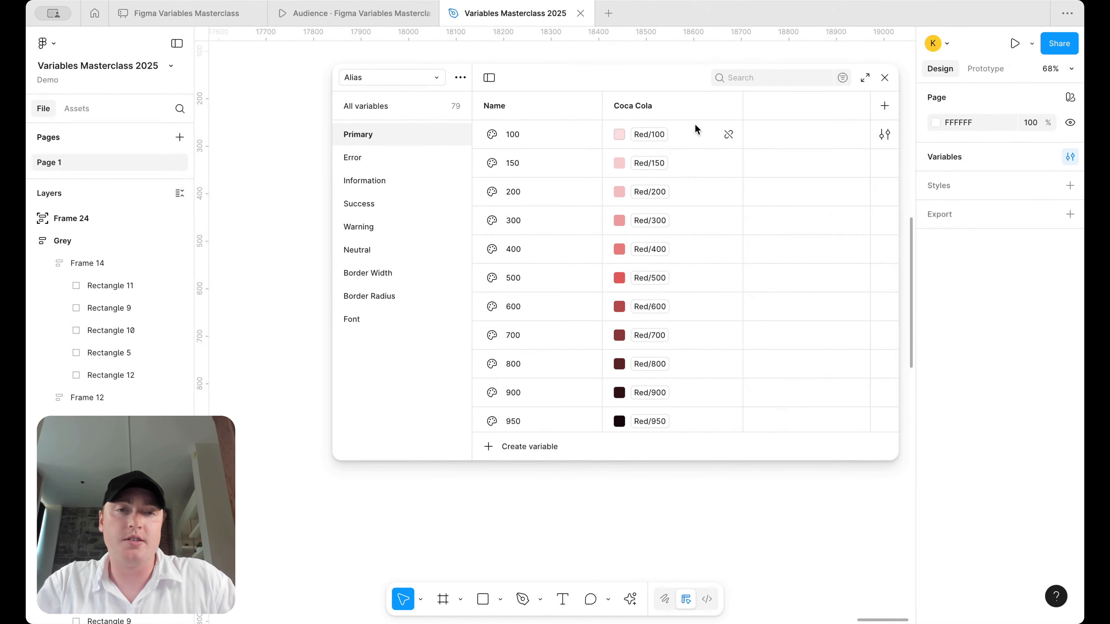
{"action": "double_click", "coordinate": [644, 104]}
{"action": "type", "text": "Coc"}
{"action": "key", "text": "BackSpace"}
{"action": "type", "text": "ke"}
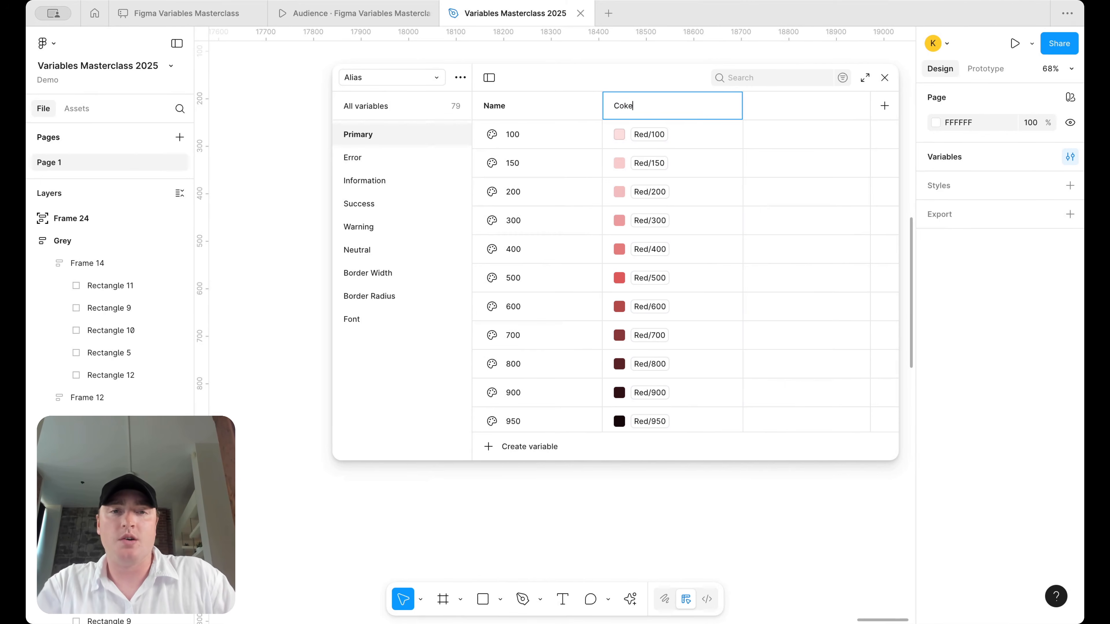
{"action": "key", "text": "Return"}
- Add a second mode named Diet Coke
{"action": "left_click", "coordinate": [885, 106]}
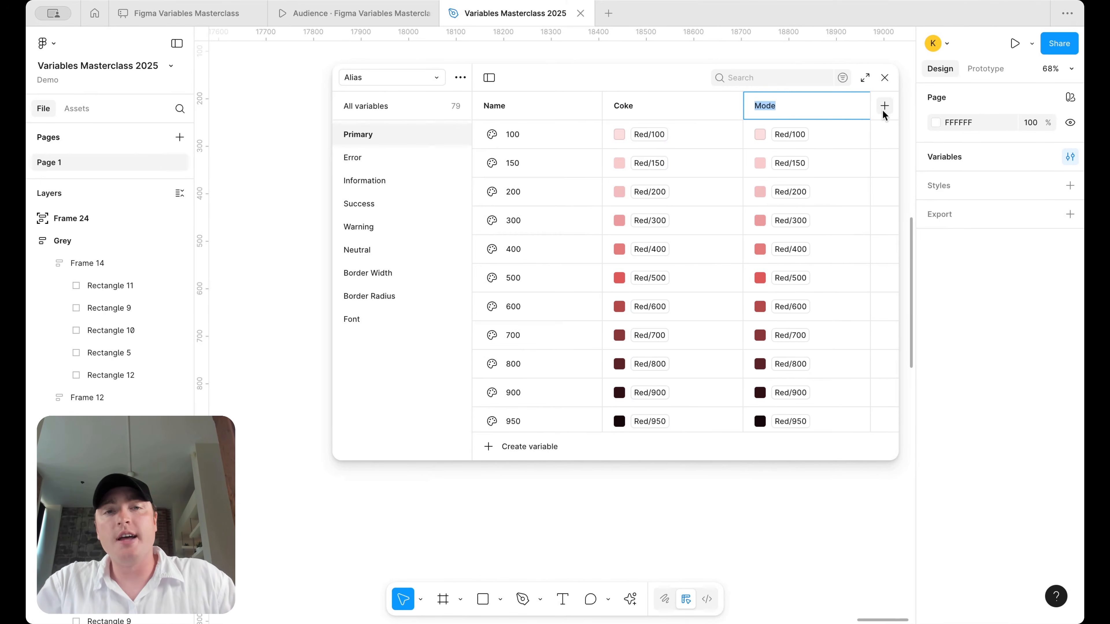
{"action": "type", "text": "Diet Coke"}
{"action": "key", "text": "Return"}
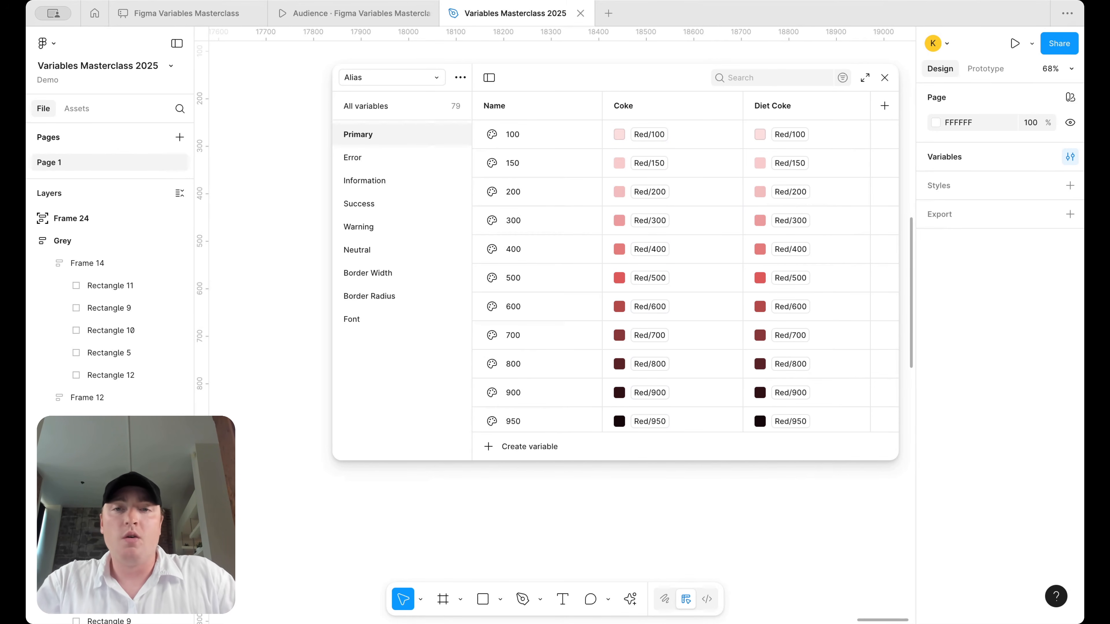
- Link Diet Coke values 100, 150, 200 and 300 to the matching Grey shades
{"action": "left_click_drag", "start_coordinate": [333, 193], "coordinate": [241, 193]}
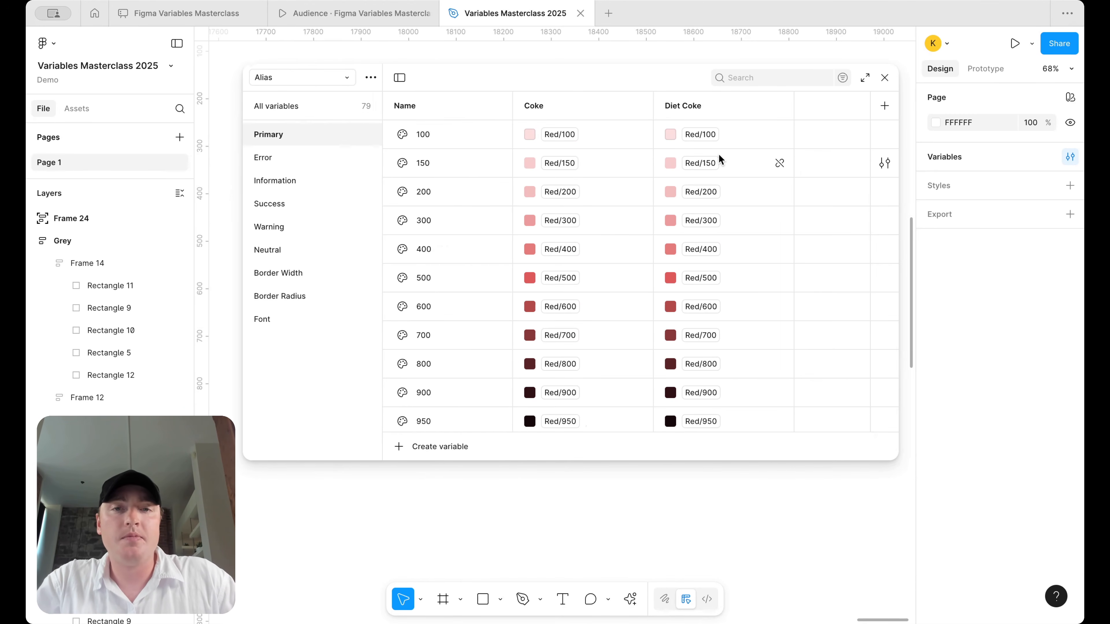
{"action": "left_click", "coordinate": [701, 134]}
{"action": "scroll", "coordinate": [711, 388], "scroll_direction": "down", "scroll_amount": 1}
{"action": "scroll", "coordinate": [710, 388], "scroll_direction": "up", "scroll_amount": 6}
{"action": "scroll", "coordinate": [711, 388], "scroll_direction": "down", "scroll_amount": 7}
{"action": "scroll", "coordinate": [710, 388], "scroll_direction": "down", "scroll_amount": 15}
{"action": "scroll", "coordinate": [710, 388], "scroll_direction": "down", "scroll_amount": 1}
{"action": "left_click", "coordinate": [711, 426]}
{"action": "left_click", "coordinate": [699, 163]}
{"action": "scroll", "coordinate": [767, 412], "scroll_direction": "down", "scroll_amount": 20}
{"action": "scroll", "coordinate": [768, 412], "scroll_direction": "down", "scroll_amount": 5}
{"action": "left_click", "coordinate": [767, 414]}
{"action": "left_click", "coordinate": [700, 192]}
{"action": "scroll", "coordinate": [733, 408], "scroll_direction": "down", "scroll_amount": 20}
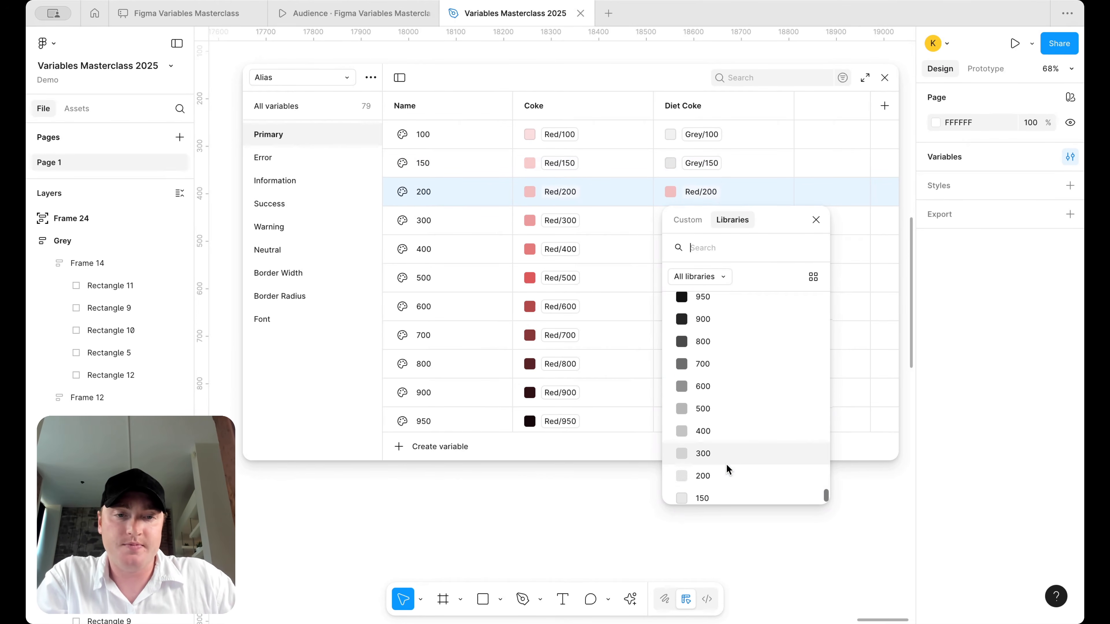
{"action": "left_click", "coordinate": [725, 475]}
{"action": "left_click", "coordinate": [702, 220]}
{"action": "scroll", "coordinate": [712, 355], "scroll_direction": "down", "scroll_amount": 20}
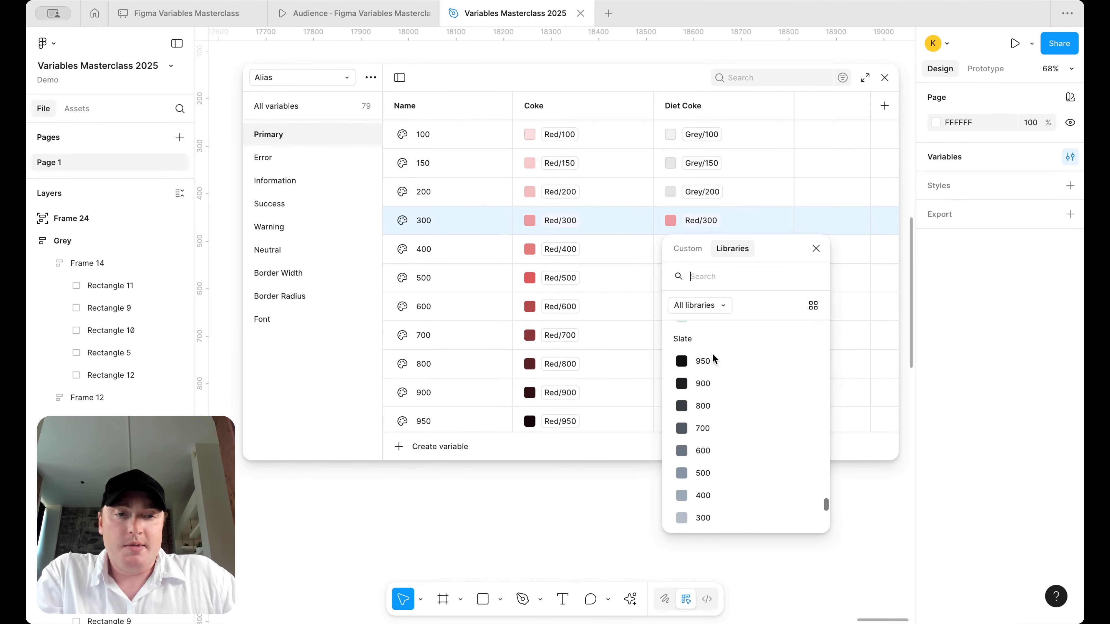
{"action": "scroll", "coordinate": [713, 493], "scroll_direction": "up", "scroll_amount": 5}
{"action": "left_click", "coordinate": [717, 448]}
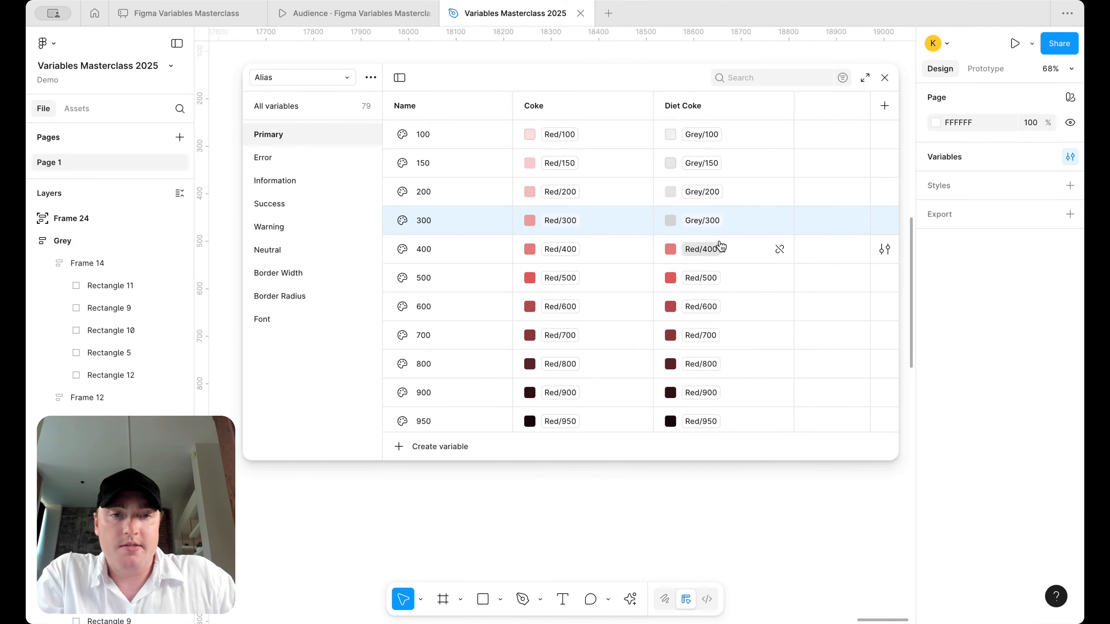
- Link Diet Coke values 400 through 950 to Grey/400–Grey/950
{"action": "left_click", "coordinate": [720, 246]}
{"action": "scroll", "coordinate": [726, 394], "scroll_direction": "down", "scroll_amount": 15}
{"action": "left_click", "coordinate": [722, 457]}
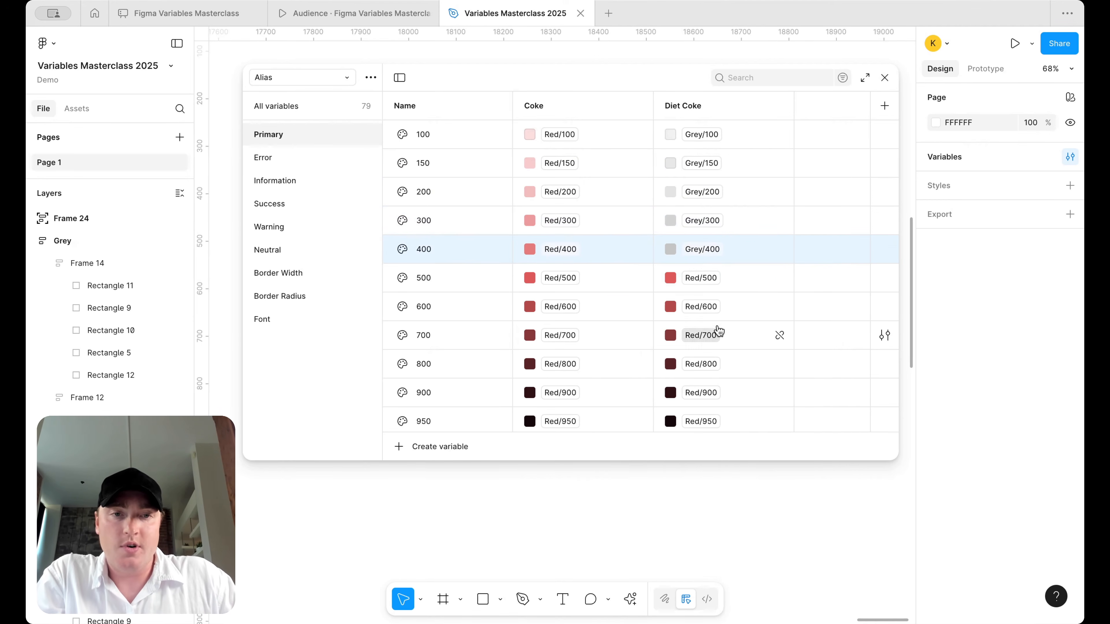
{"action": "left_click", "coordinate": [703, 277]}
{"action": "scroll", "coordinate": [728, 398], "scroll_direction": "down", "scroll_amount": 10}
{"action": "left_click", "coordinate": [709, 456]}
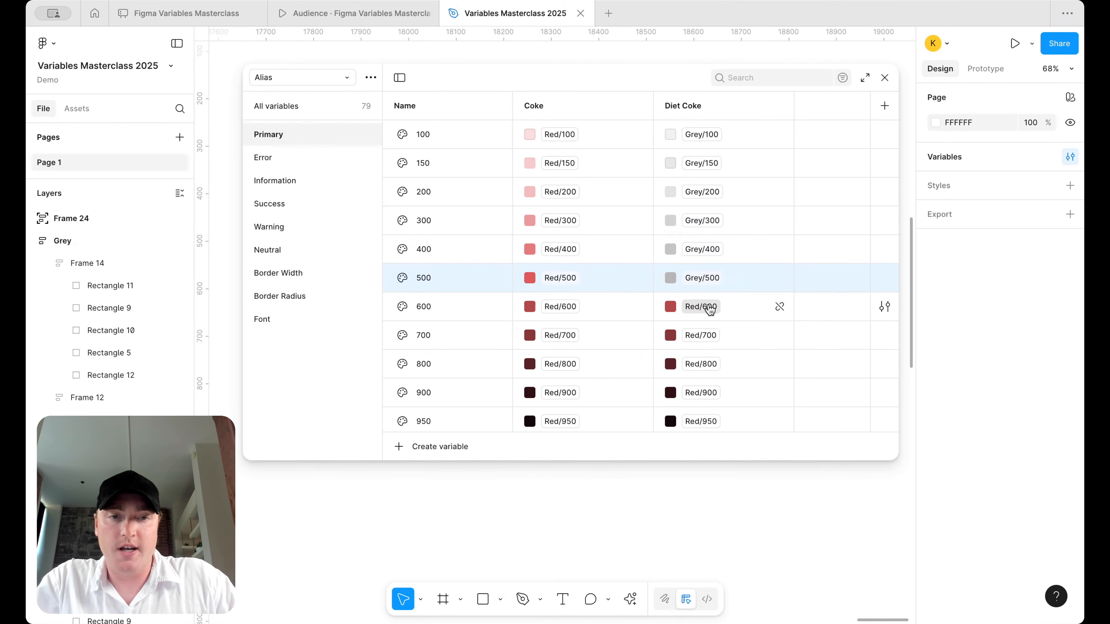
{"action": "left_click", "coordinate": [709, 307]}
{"action": "scroll", "coordinate": [755, 522], "scroll_direction": "down", "scroll_amount": 10}
{"action": "left_click", "coordinate": [731, 462]}
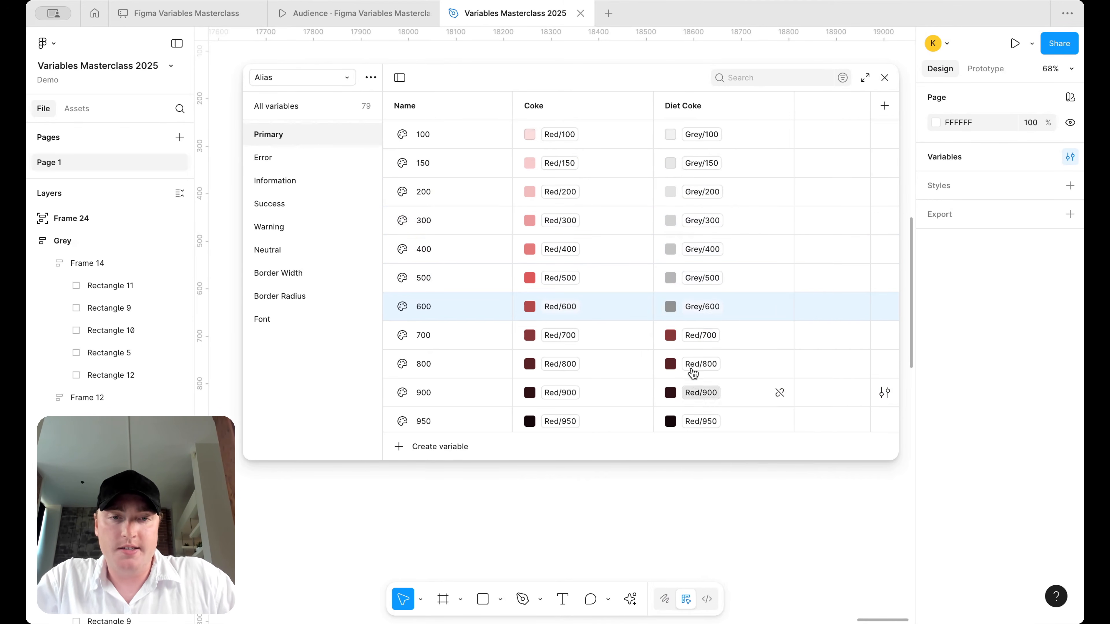
{"action": "left_click", "coordinate": [700, 335]}
{"action": "scroll", "coordinate": [728, 515], "scroll_direction": "down", "scroll_amount": 10}
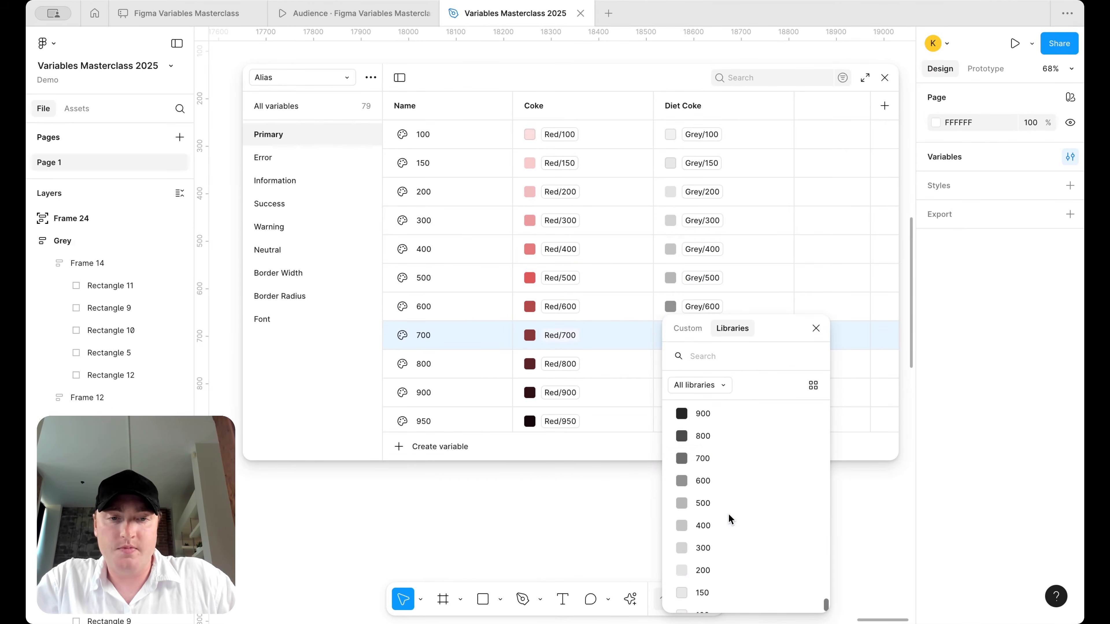
{"action": "left_click", "coordinate": [722, 455]}
{"action": "left_click", "coordinate": [707, 362]}
{"action": "scroll", "coordinate": [748, 515], "scroll_direction": "down", "scroll_amount": 10}
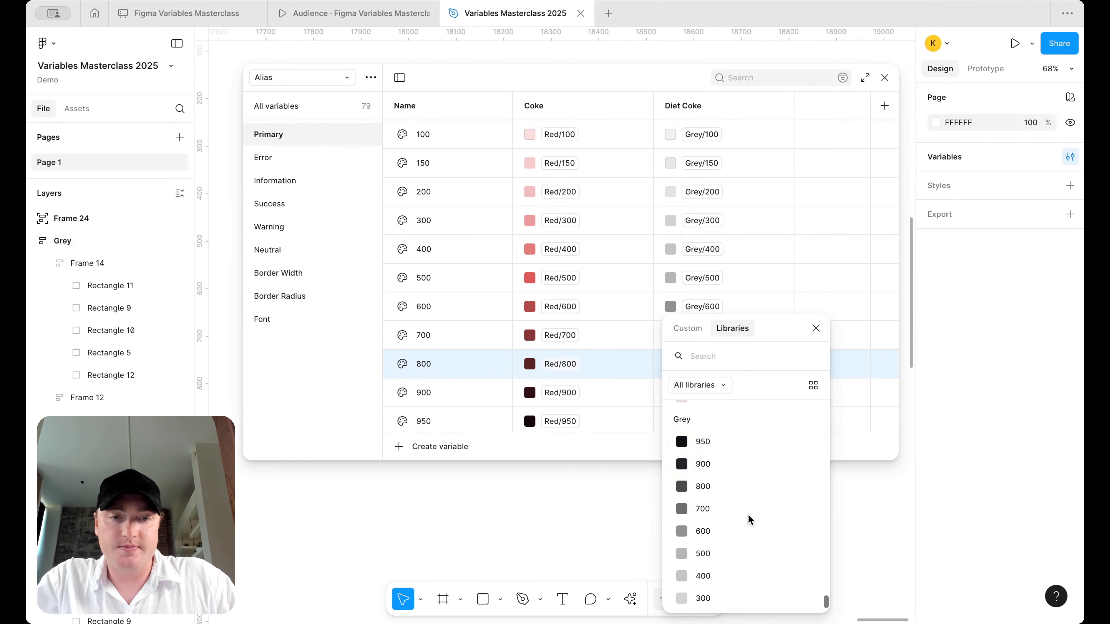
{"action": "left_click", "coordinate": [730, 419]}
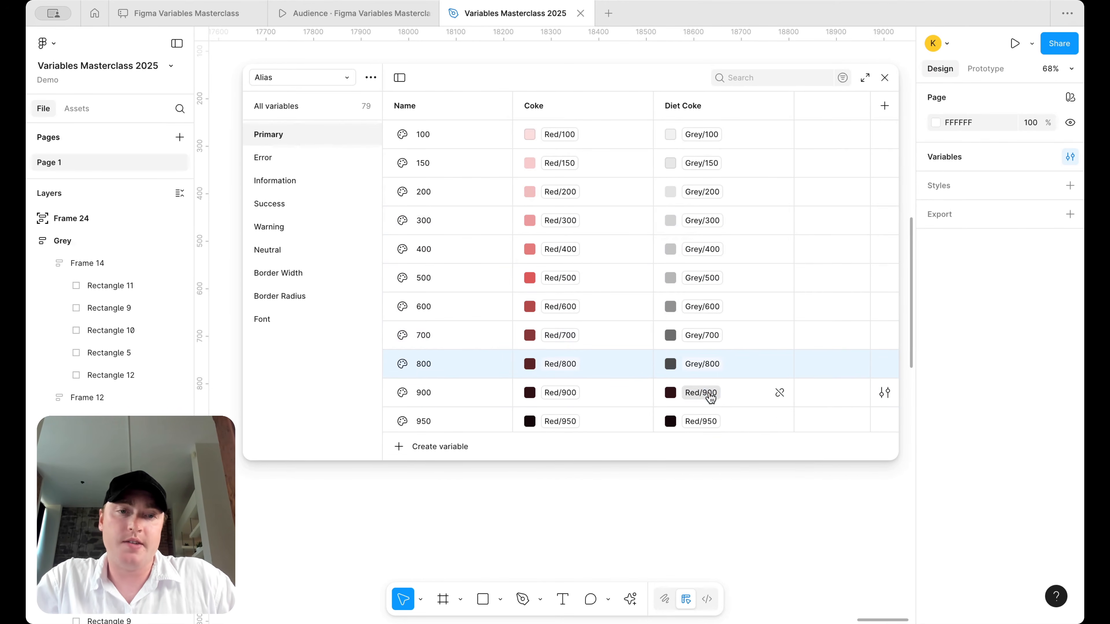
{"action": "left_click", "coordinate": [710, 393]}
{"action": "scroll", "coordinate": [743, 503], "scroll_direction": "down", "scroll_amount": 5}
{"action": "left_click", "coordinate": [726, 436]}
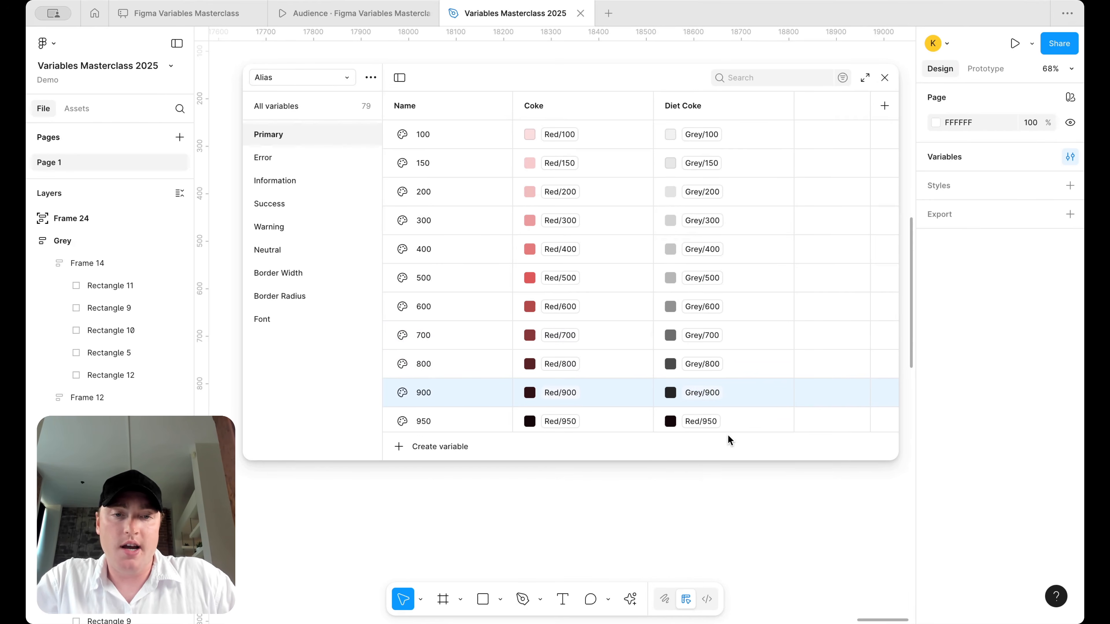
{"action": "left_click", "coordinate": [703, 421]}
{"action": "scroll", "coordinate": [733, 540], "scroll_direction": "down", "scroll_amount": 10}
{"action": "scroll", "coordinate": [732, 540], "scroll_direction": "up", "scroll_amount": 2}
{"action": "left_click", "coordinate": [724, 422]}
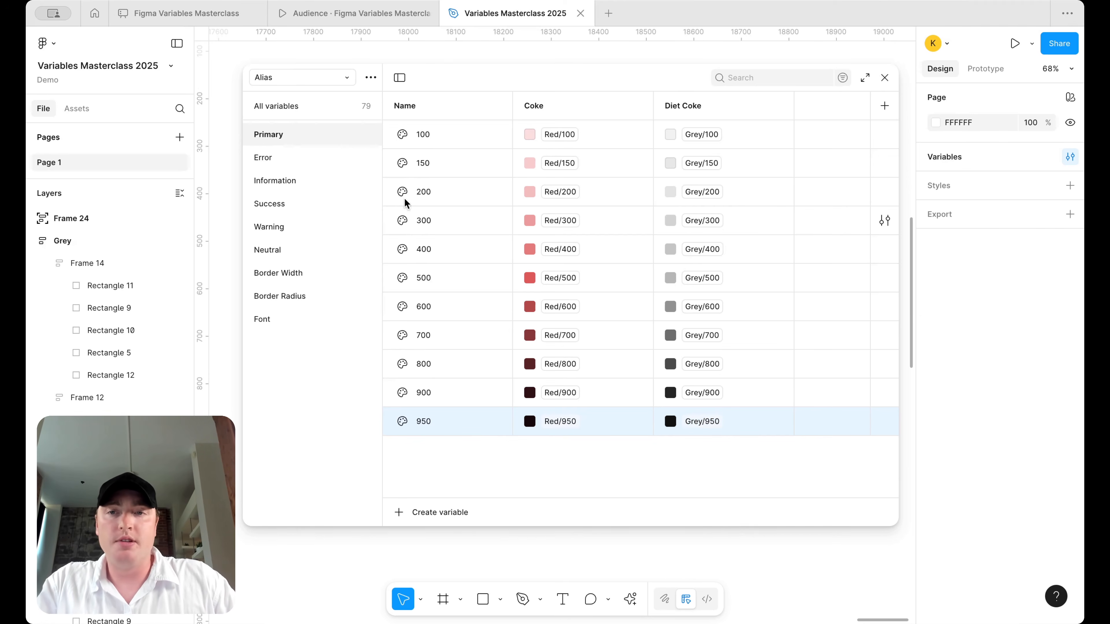
- Show all 79 Alias variables and scroll through their Coke and Diet Coke values
{"action": "left_click", "coordinate": [280, 105]}
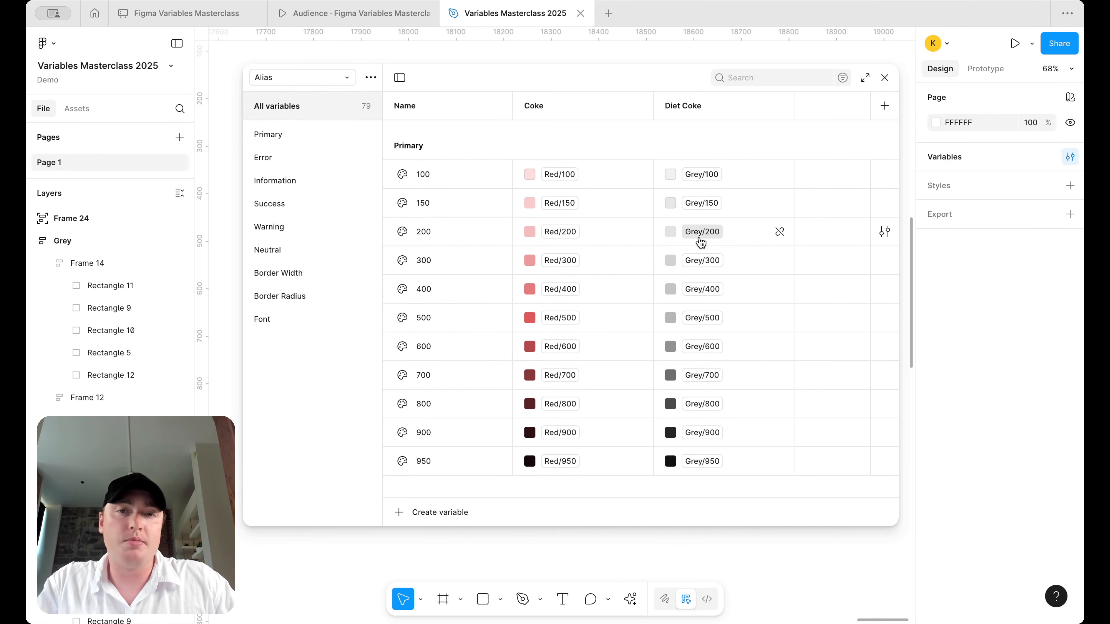
{"action": "scroll", "coordinate": [695, 262], "scroll_direction": "down", "scroll_amount": 1}
{"action": "scroll", "coordinate": [695, 263], "scroll_direction": "up", "scroll_amount": 1}
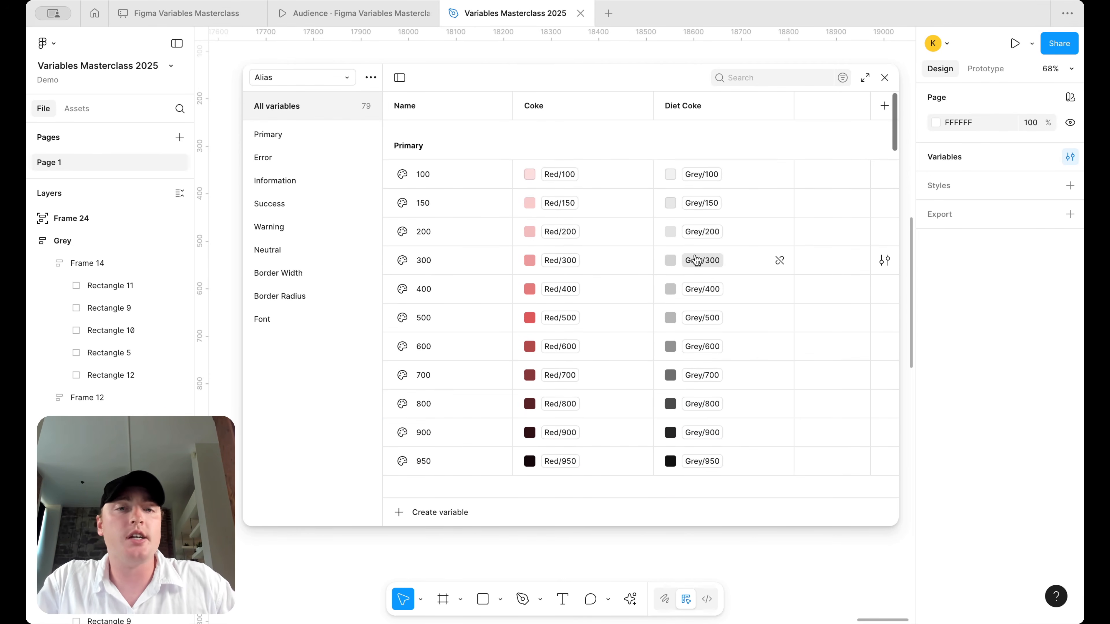
{"action": "scroll", "coordinate": [725, 247], "scroll_direction": "down", "scroll_amount": 15}
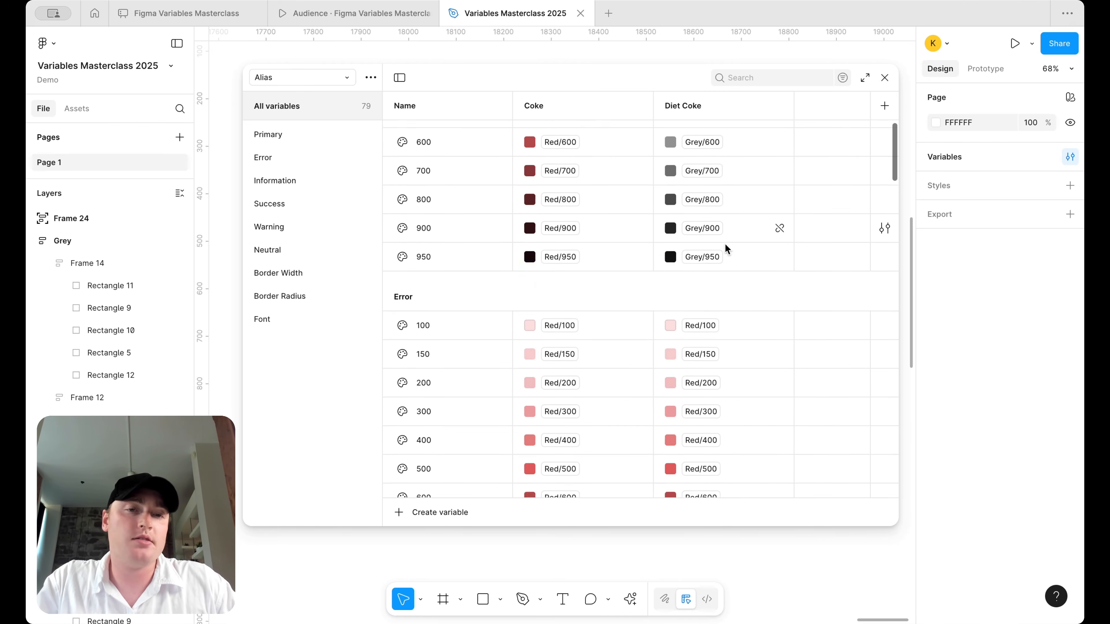
{"action": "scroll", "coordinate": [726, 245], "scroll_direction": "down", "scroll_amount": 6}
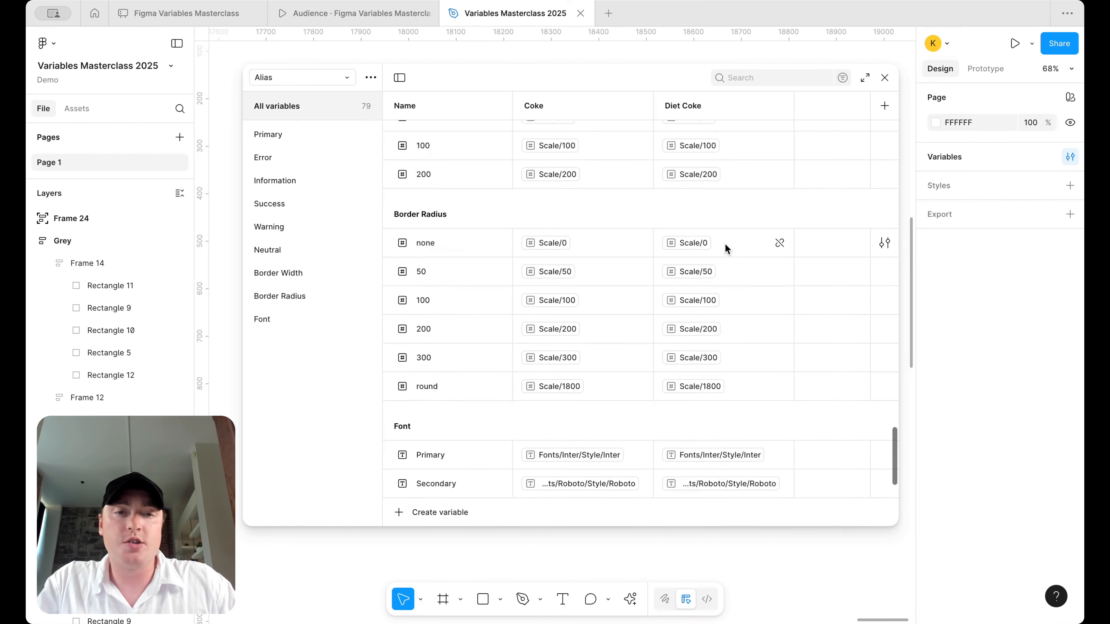
{"action": "scroll", "coordinate": [712, 238], "scroll_direction": "up", "scroll_amount": 4}
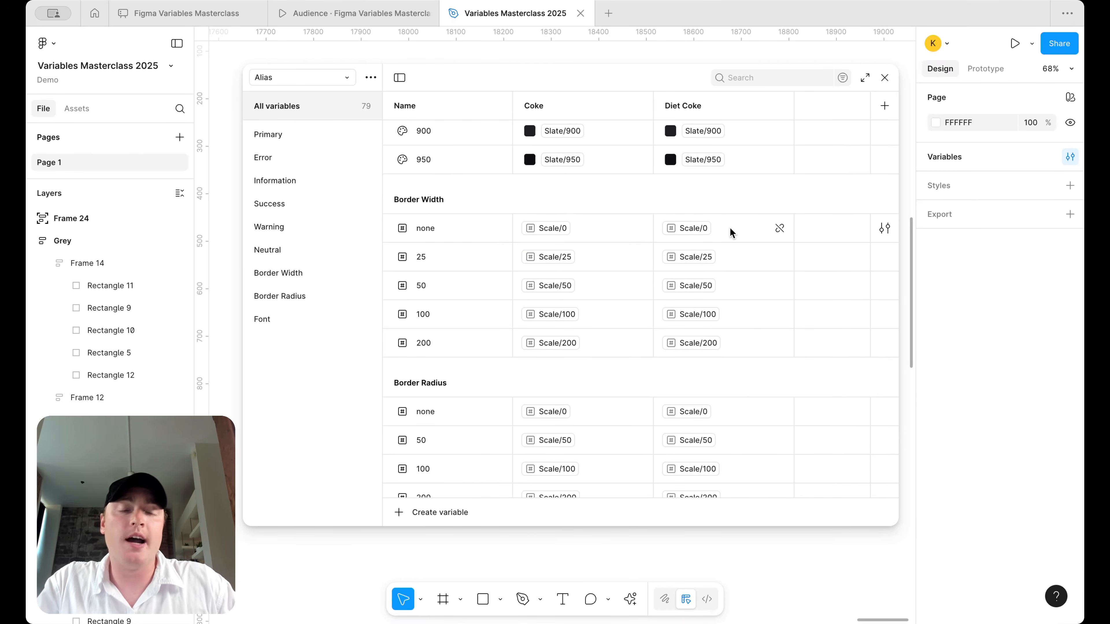
{"action": "scroll", "coordinate": [758, 213], "scroll_direction": "down", "scroll_amount": 3}
{"action": "scroll", "coordinate": [763, 231], "scroll_direction": "up", "scroll_amount": 2}
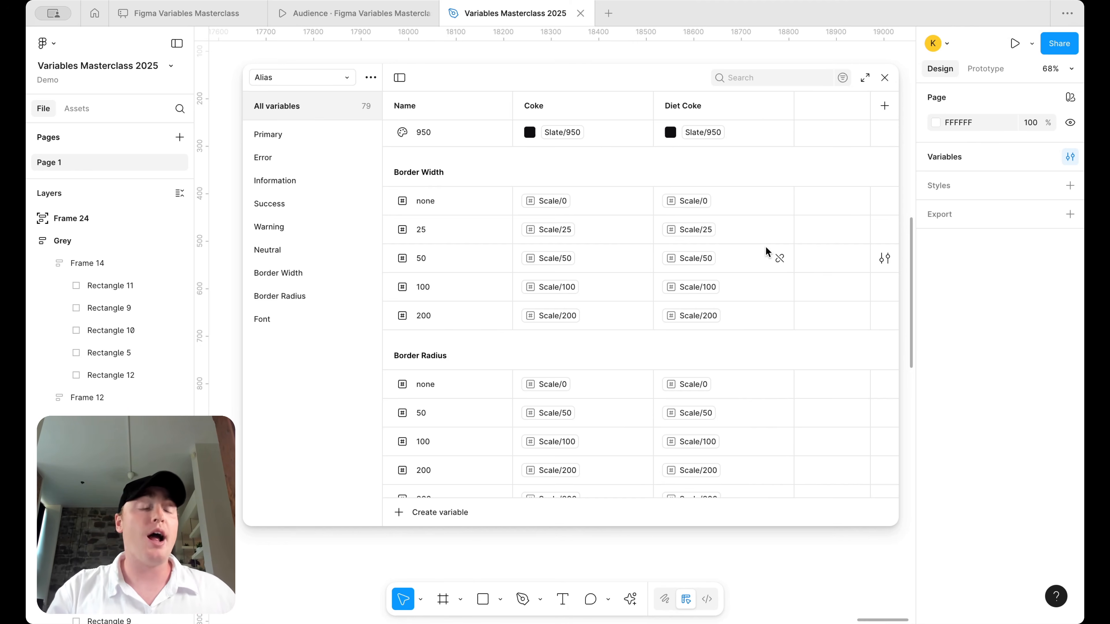
{"action": "scroll", "coordinate": [765, 247], "scroll_direction": "down", "scroll_amount": 3}
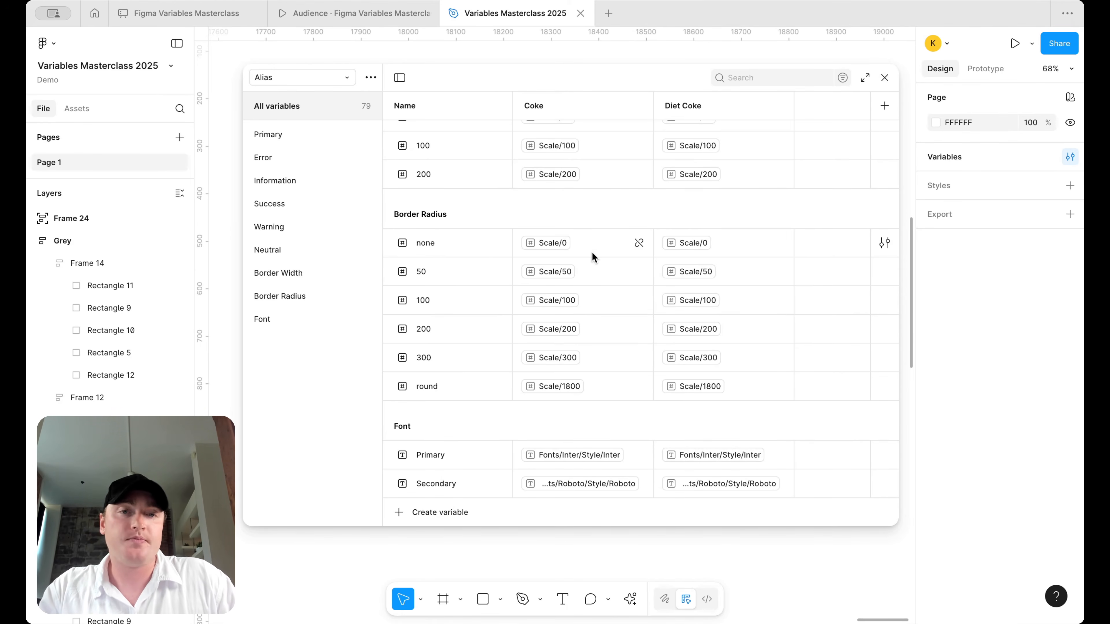
{"action": "scroll", "coordinate": [592, 256], "scroll_direction": "up", "scroll_amount": 20}
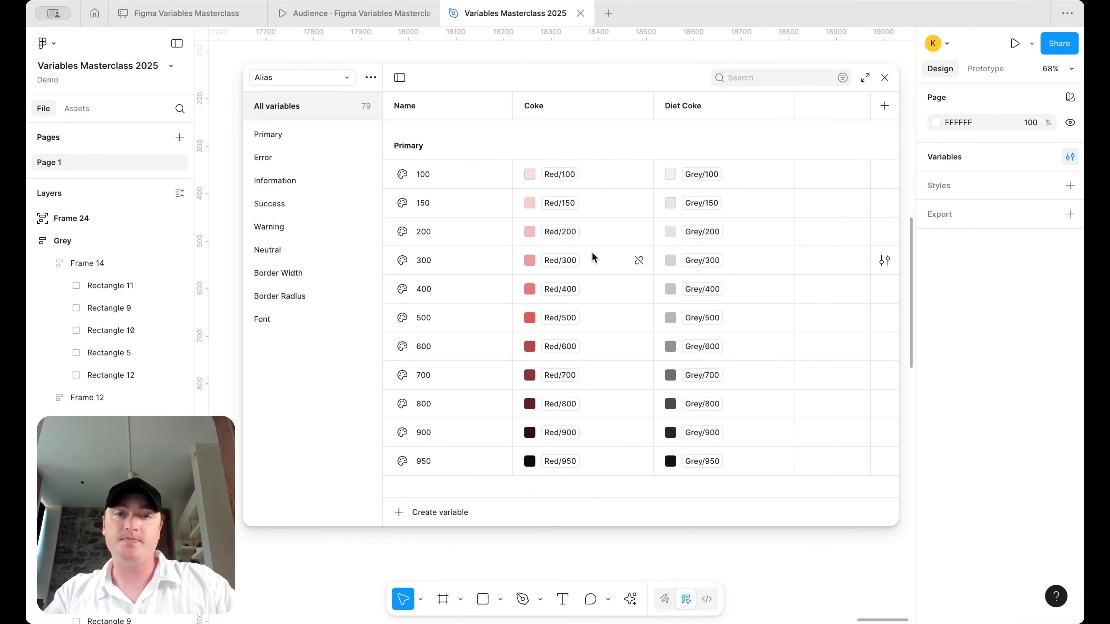
- Switch to the audience presentation and advance two slides
{"action": "key", "text": "ctrl+shift+Tab"}
{"action": "key", "text": "Right"}
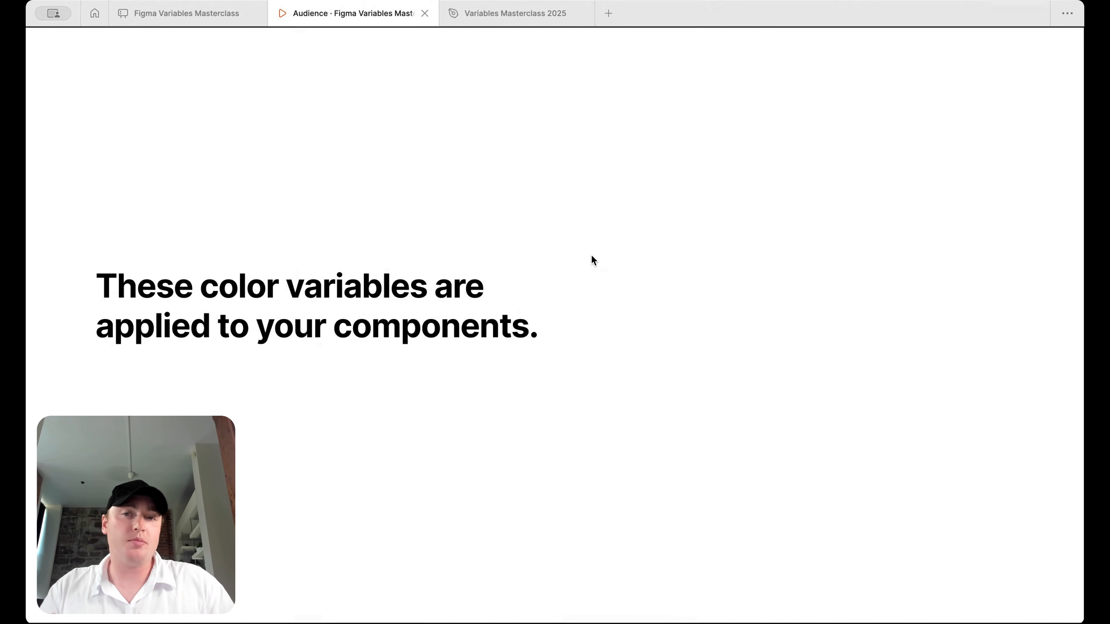
{"action": "key", "text": "Right"}
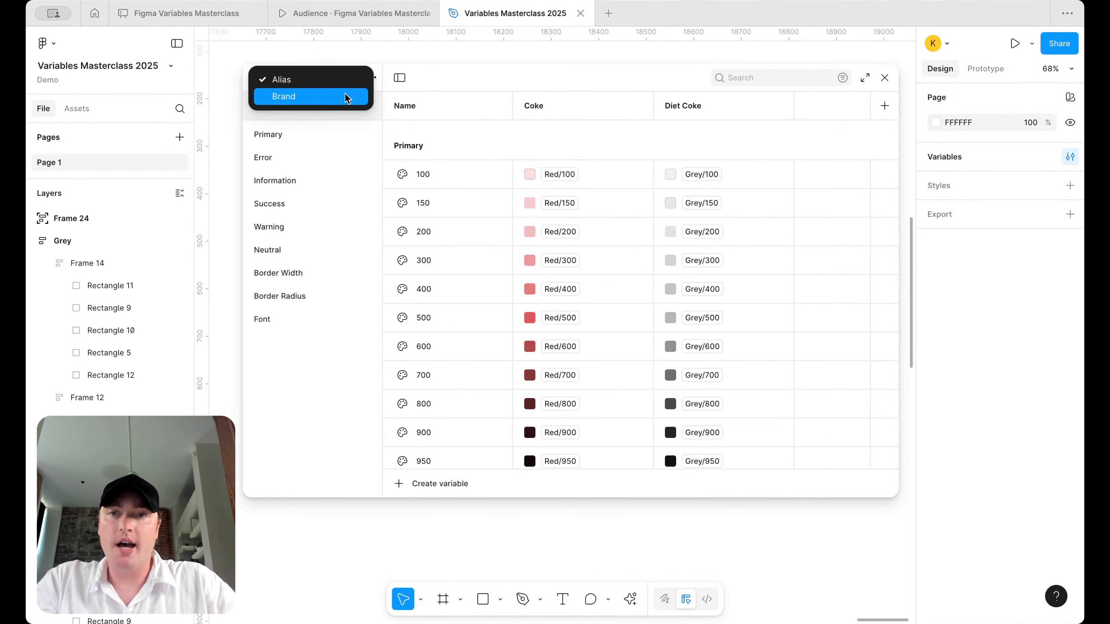
- Create a new variable collection named Mapped
{"action": "left_click", "coordinate": [346, 81]}
{"action": "left_click", "coordinate": [369, 81]}
{"action": "left_click", "coordinate": [357, 152]}
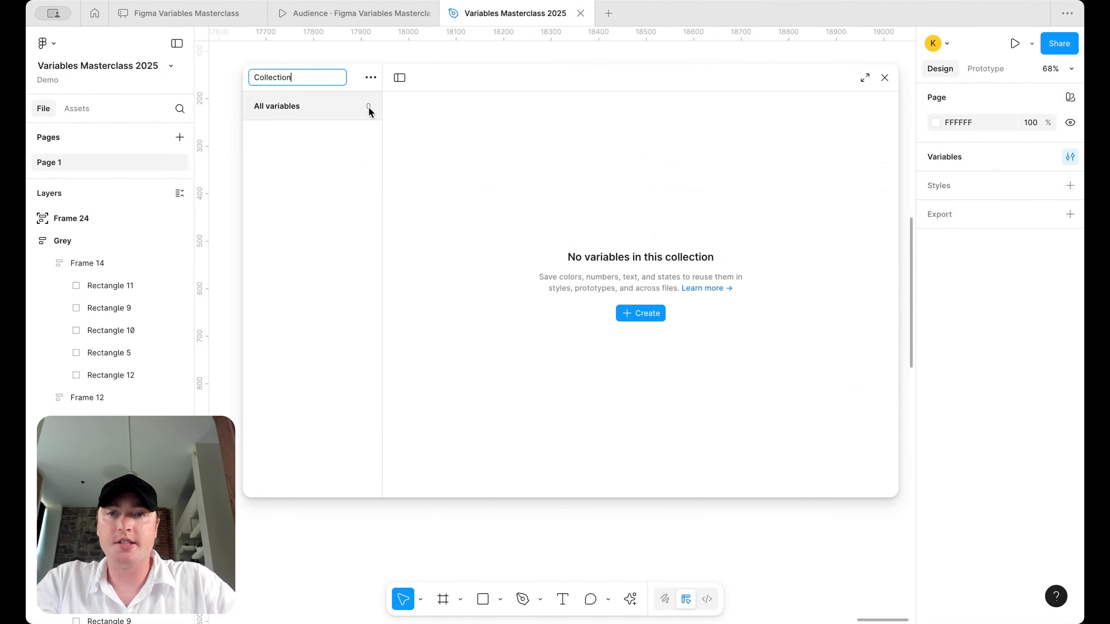
{"action": "type", "text": "Mapped"}
{"action": "key", "text": "Return"}
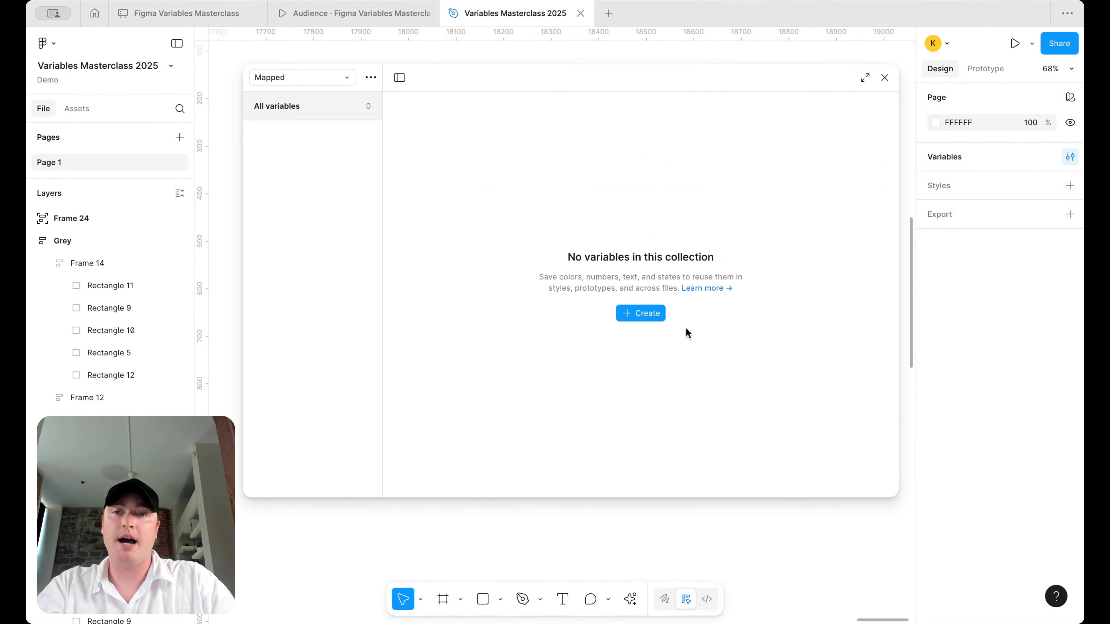
- Add a colour variable named text/default/heading to Mapped
{"action": "left_click", "coordinate": [661, 313]}
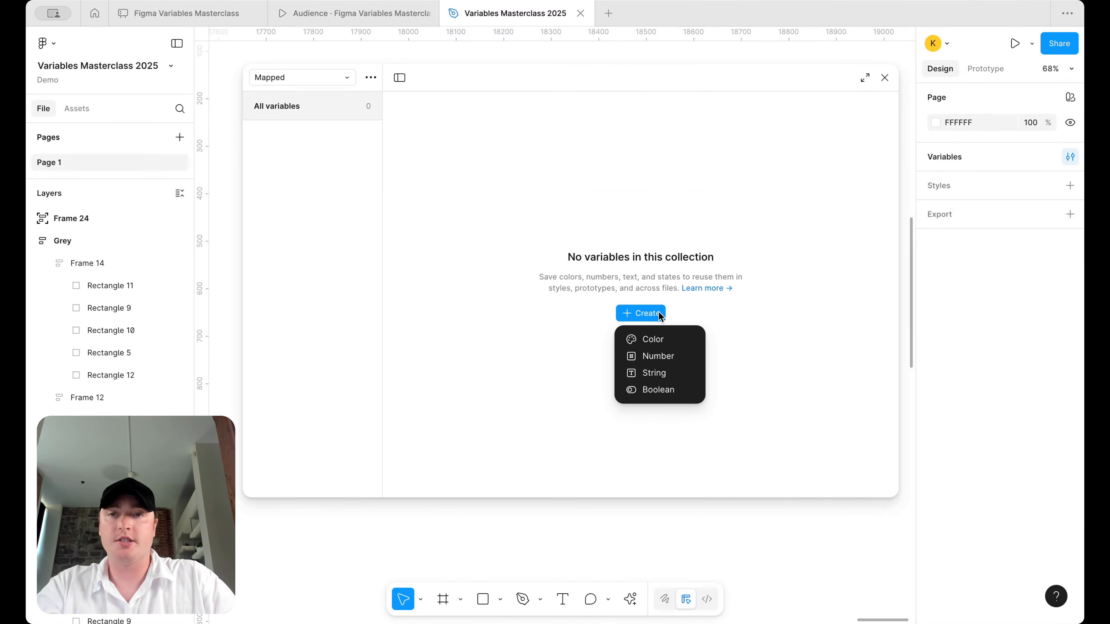
{"action": "left_click", "coordinate": [663, 339]}
{"action": "type", "text": "Text"}
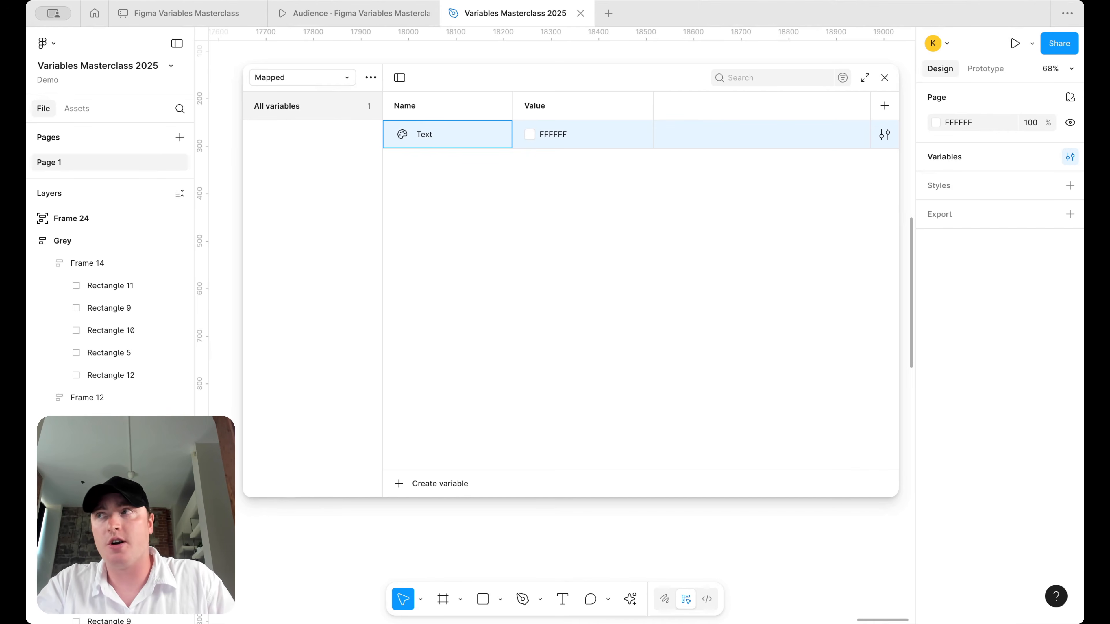
{"action": "type", "text": "text/de"}
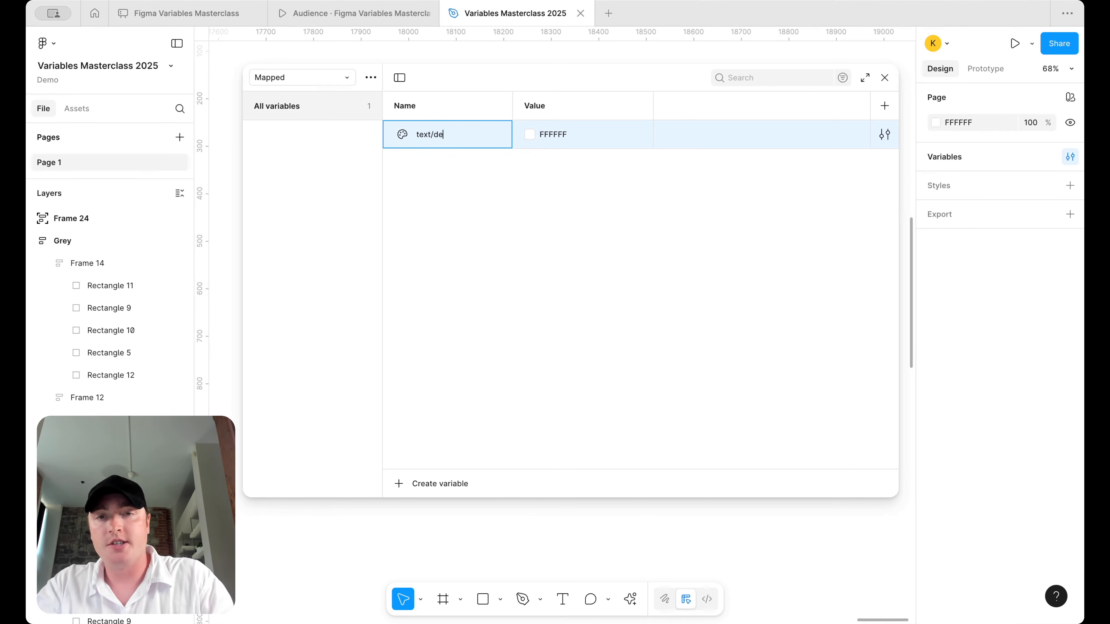
{"action": "type", "text": "fault"}
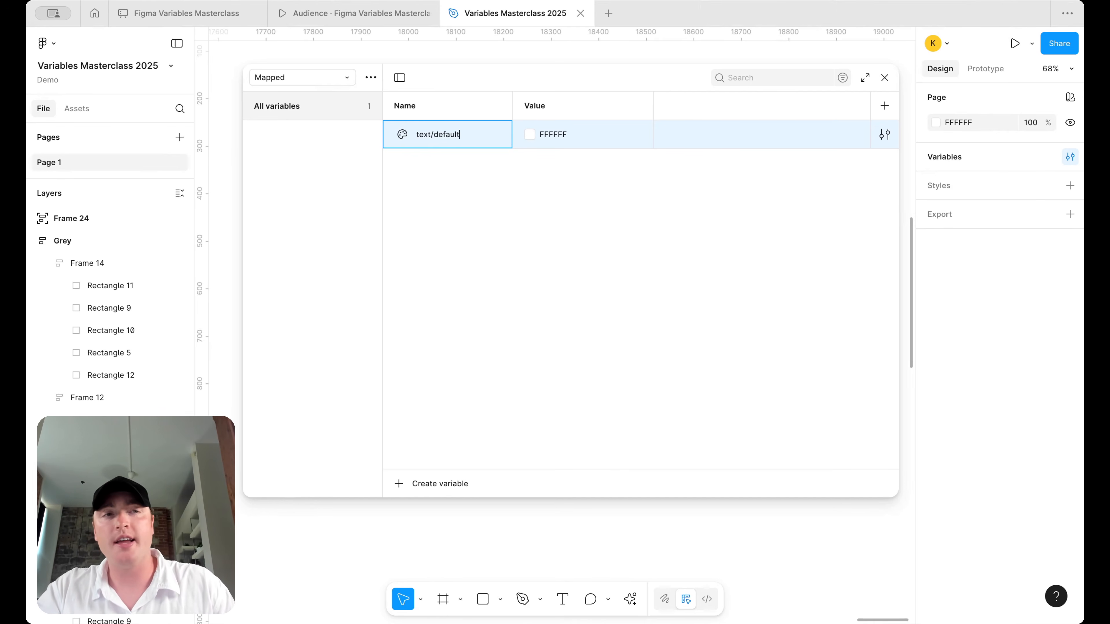
{"action": "key", "text": "Return"}
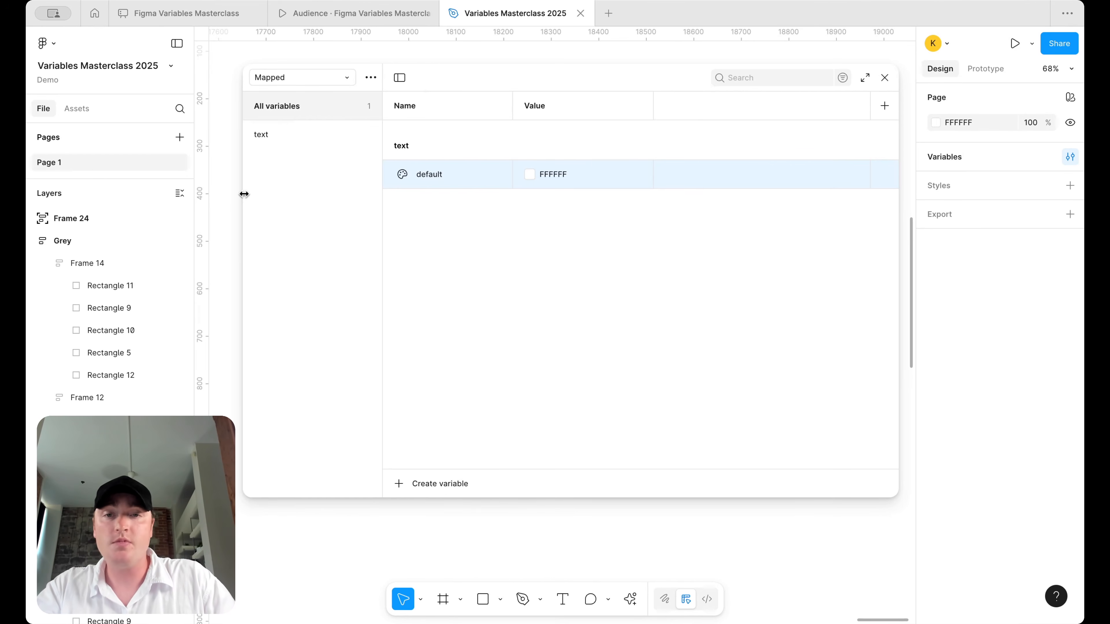
{"action": "left_click_drag", "start_coordinate": [244, 194], "coordinate": [321, 195]}
{"action": "double_click", "coordinate": [510, 173]}
{"action": "type", "text": "/heading"}
{"action": "key", "text": "Return"}
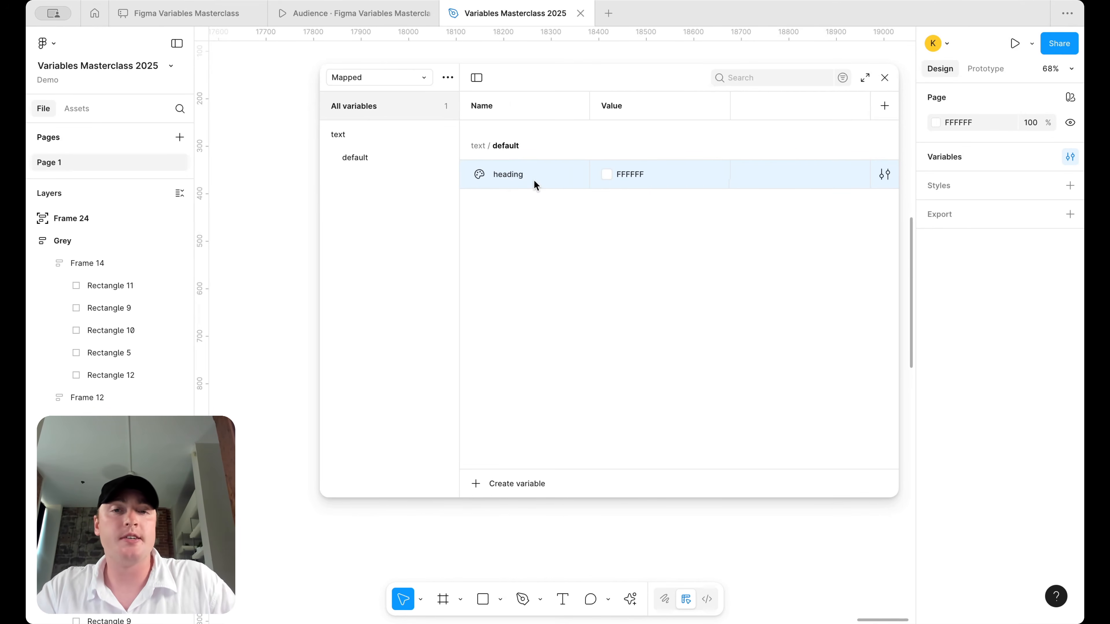
- Duplicate heading into body, caption and placeholder variables under text/default
{"action": "left_click", "coordinate": [371, 133]}
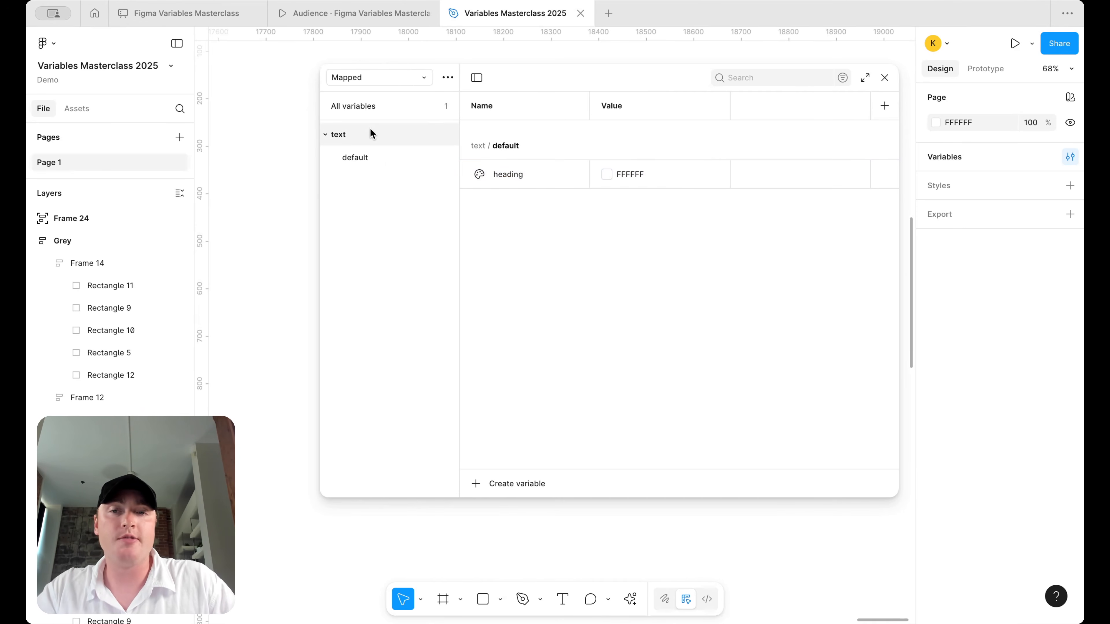
{"action": "left_click", "coordinate": [373, 158]}
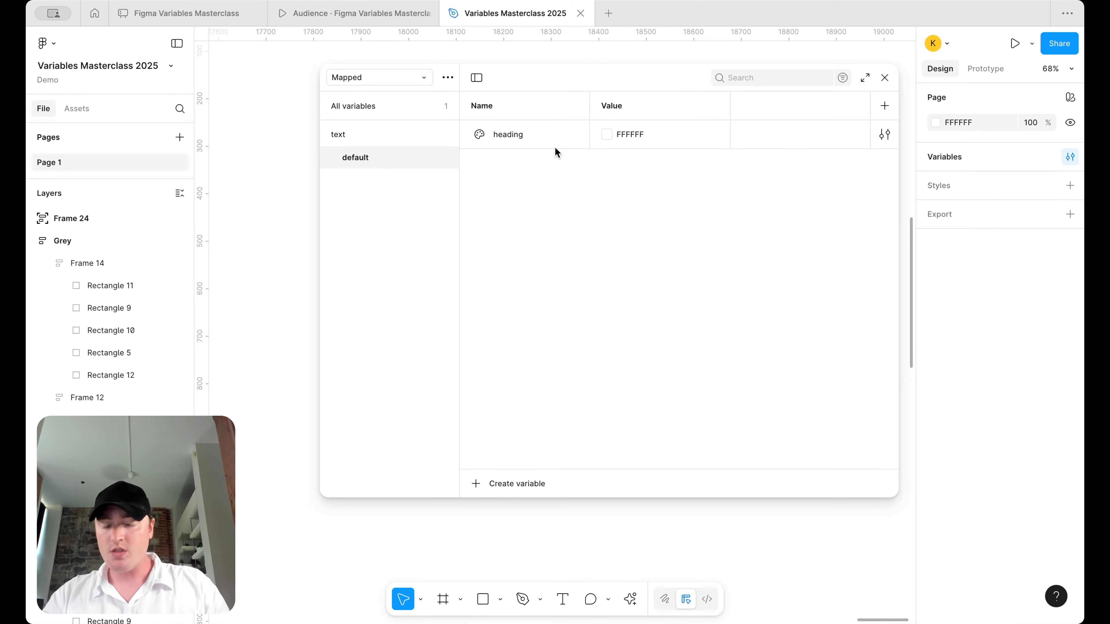
{"action": "left_click", "coordinate": [545, 139]}
{"action": "key", "text": "shift+Return"}
{"action": "type", "text": "body"}
{"action": "key", "text": "Return"}
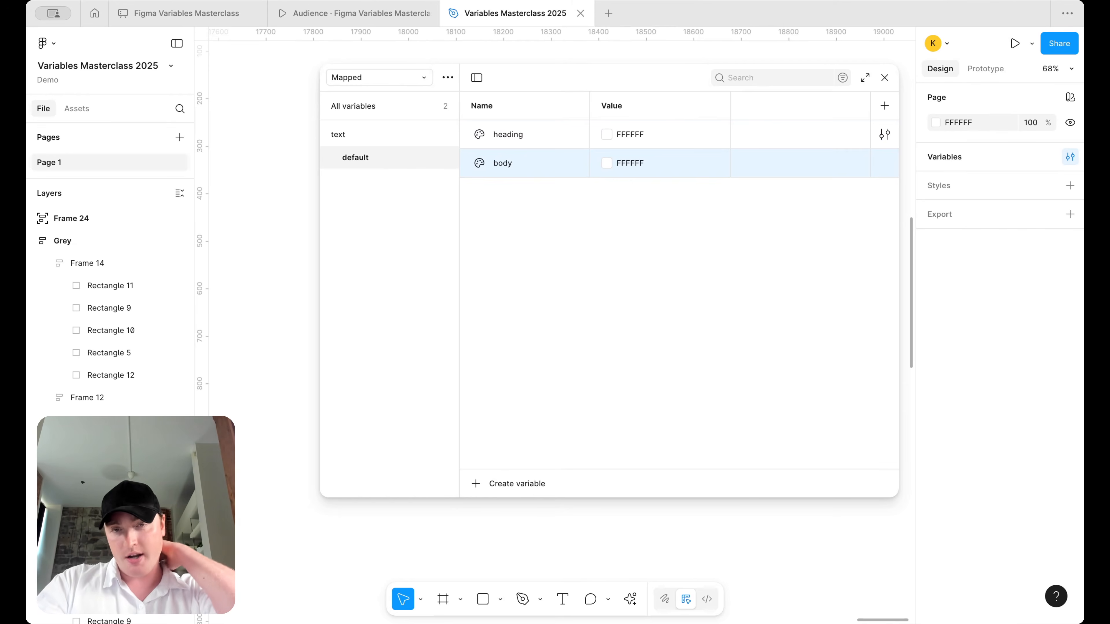
{"action": "key", "text": "shift+Return"}
{"action": "type", "text": "caption"}
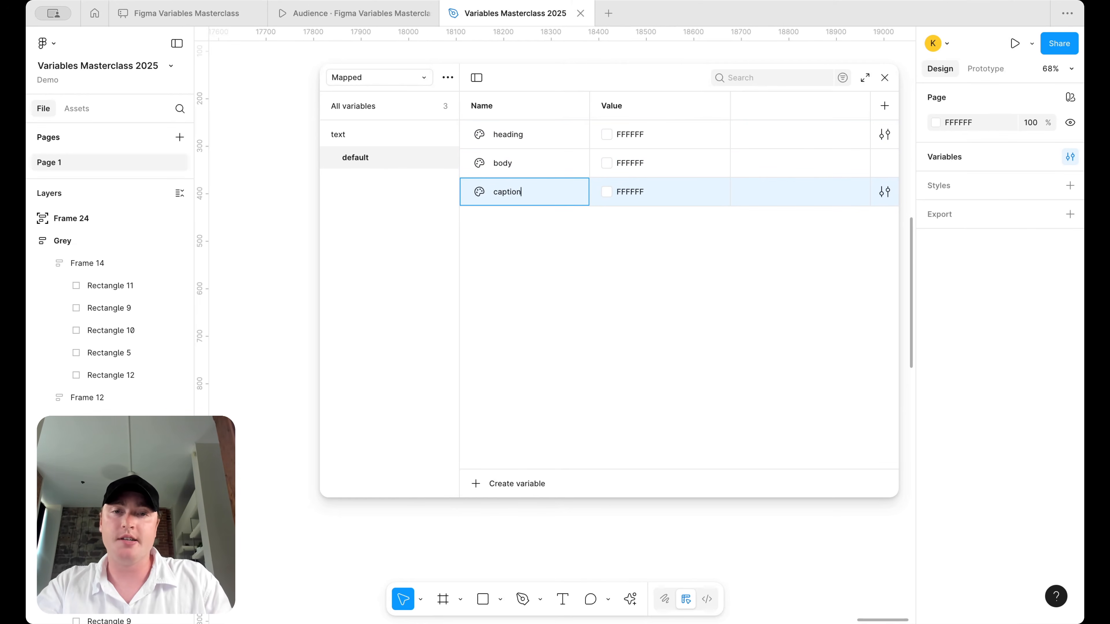
{"action": "key", "text": "shift+Return"}
{"action": "type", "text": "placeholder"}
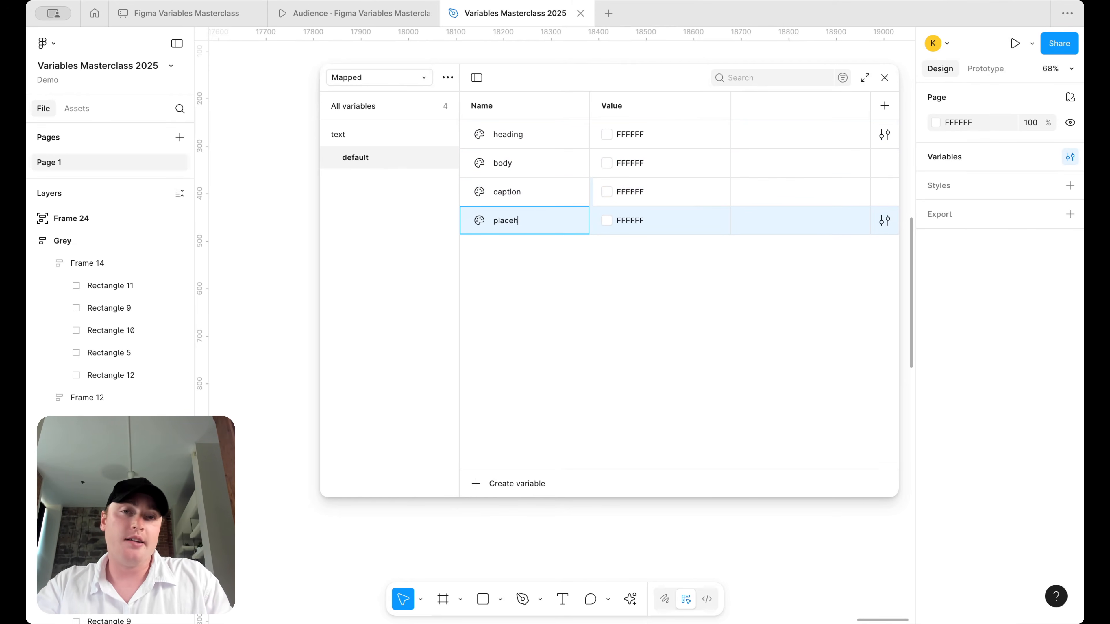
{"action": "key", "text": "Return"}
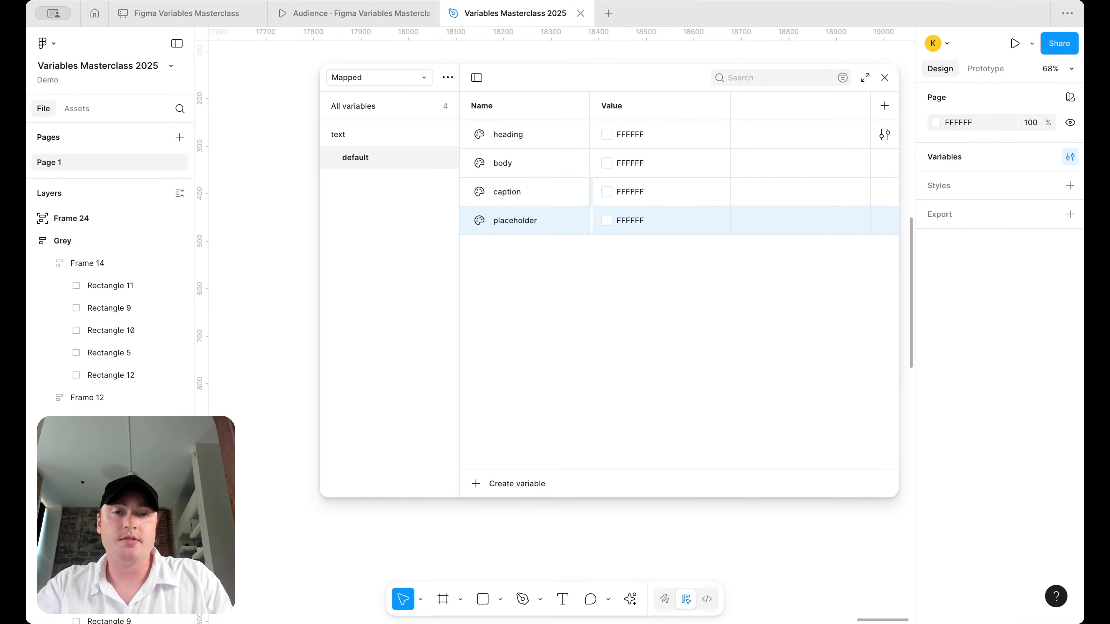
- Alias heading to Neutral/950 and body to Neutral/900 from the library
{"action": "right_click", "coordinate": [660, 131]}
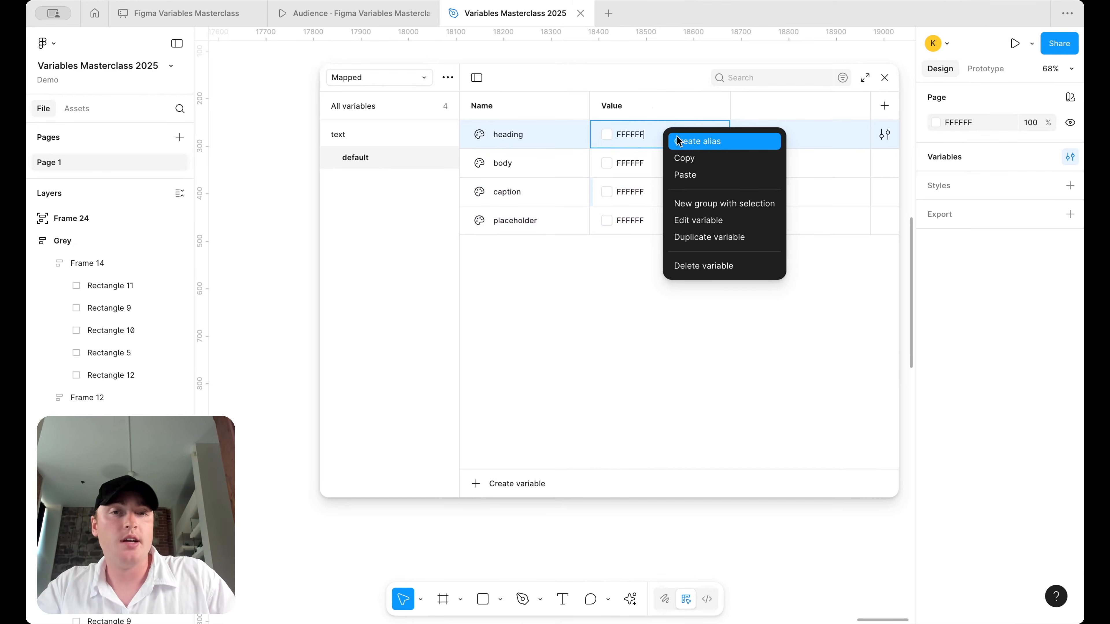
{"action": "left_click", "coordinate": [694, 143]}
{"action": "scroll", "coordinate": [700, 352], "scroll_direction": "down", "scroll_amount": 5}
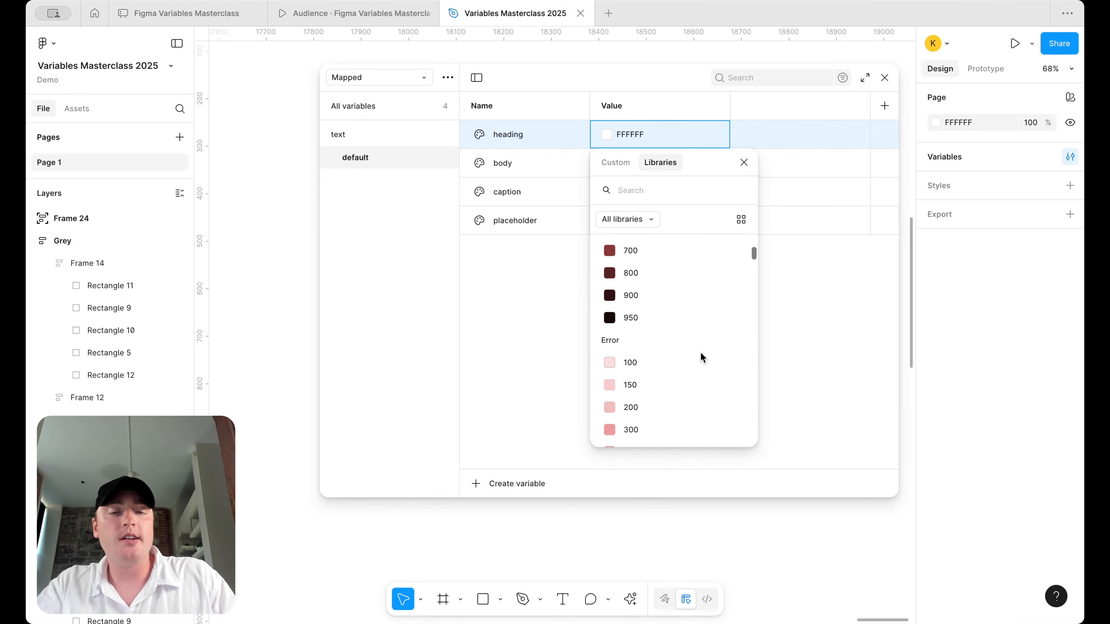
{"action": "scroll", "coordinate": [700, 354], "scroll_direction": "down", "scroll_amount": 20}
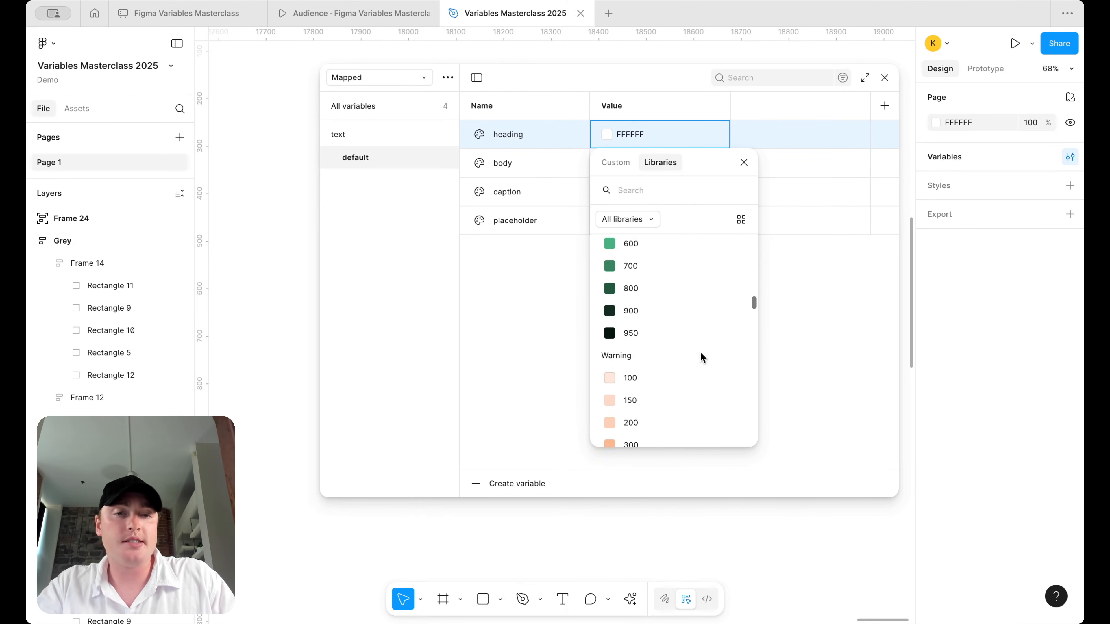
{"action": "scroll", "coordinate": [700, 352], "scroll_direction": "down", "scroll_amount": 8}
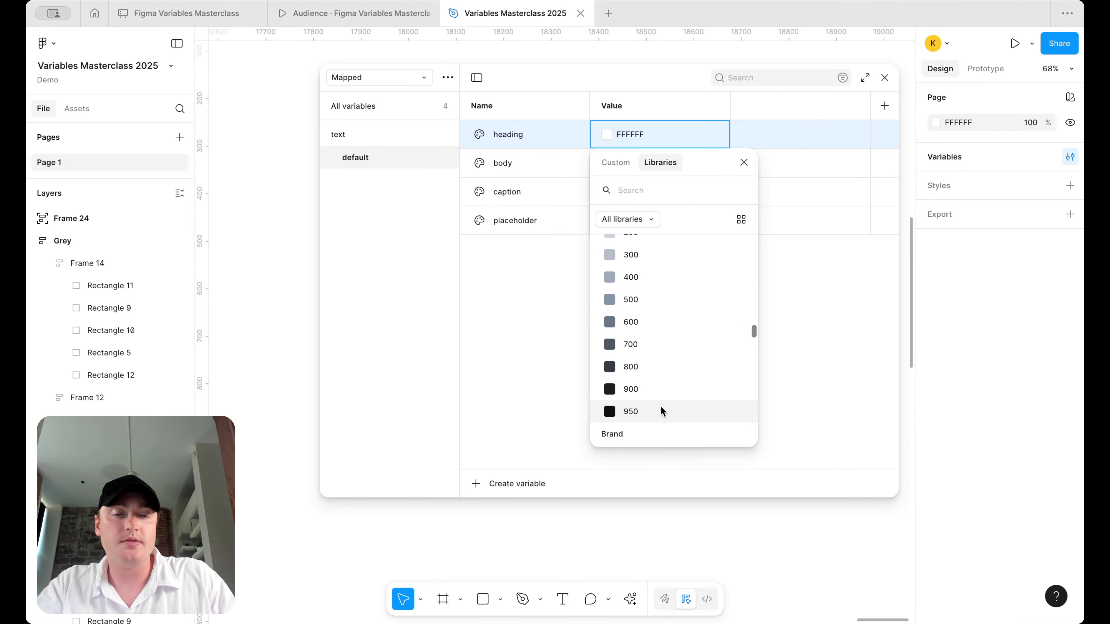
{"action": "left_click", "coordinate": [661, 407]}
{"action": "right_click", "coordinate": [644, 165]}
{"action": "left_click", "coordinate": [678, 179]}
{"action": "scroll", "coordinate": [700, 402], "scroll_direction": "down", "scroll_amount": 10}
{"action": "scroll", "coordinate": [700, 402], "scroll_direction": "down", "scroll_amount": 15}
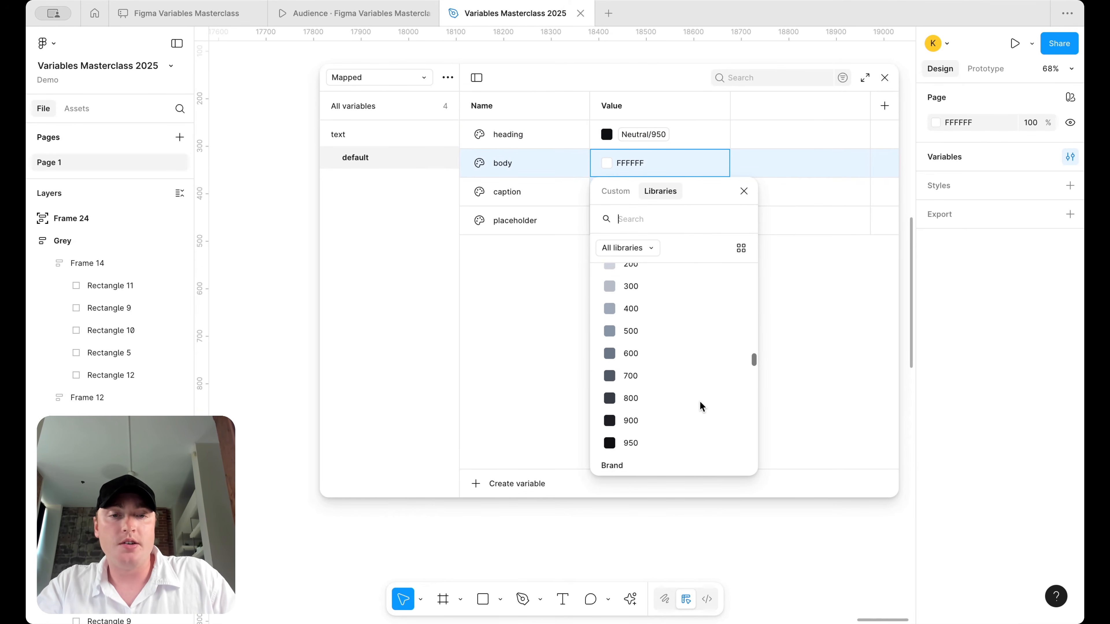
{"action": "left_click", "coordinate": [680, 387]}
- Alias caption to Neutral/800 and placeholder to Neutral/600 from the library
{"action": "right_click", "coordinate": [663, 196]}
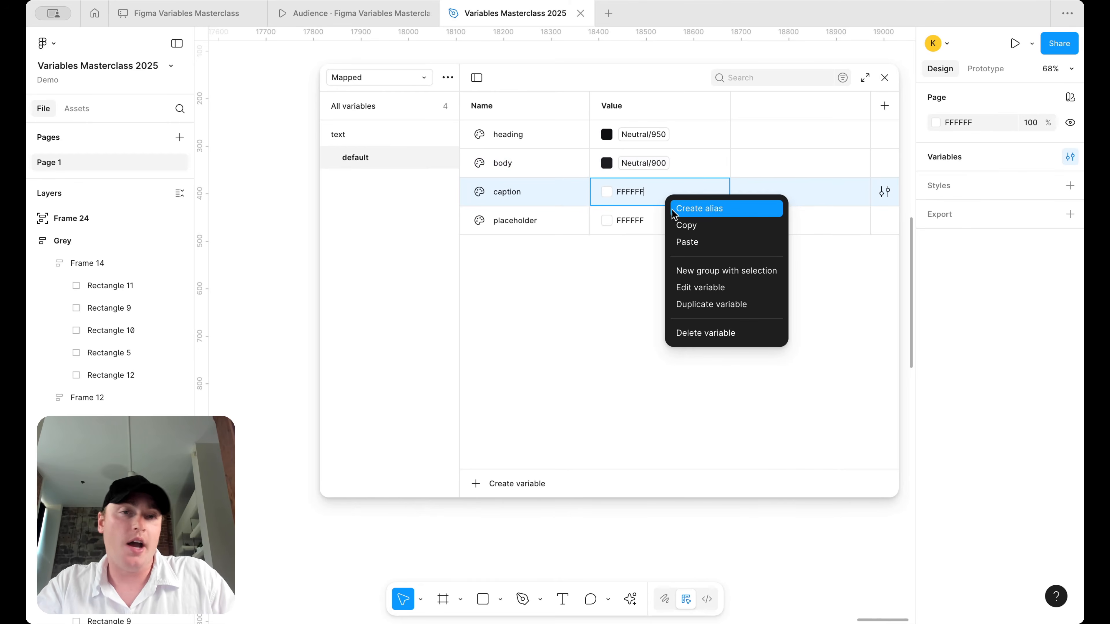
{"action": "left_click", "coordinate": [704, 209]}
{"action": "scroll", "coordinate": [699, 377], "scroll_direction": "down", "scroll_amount": 15}
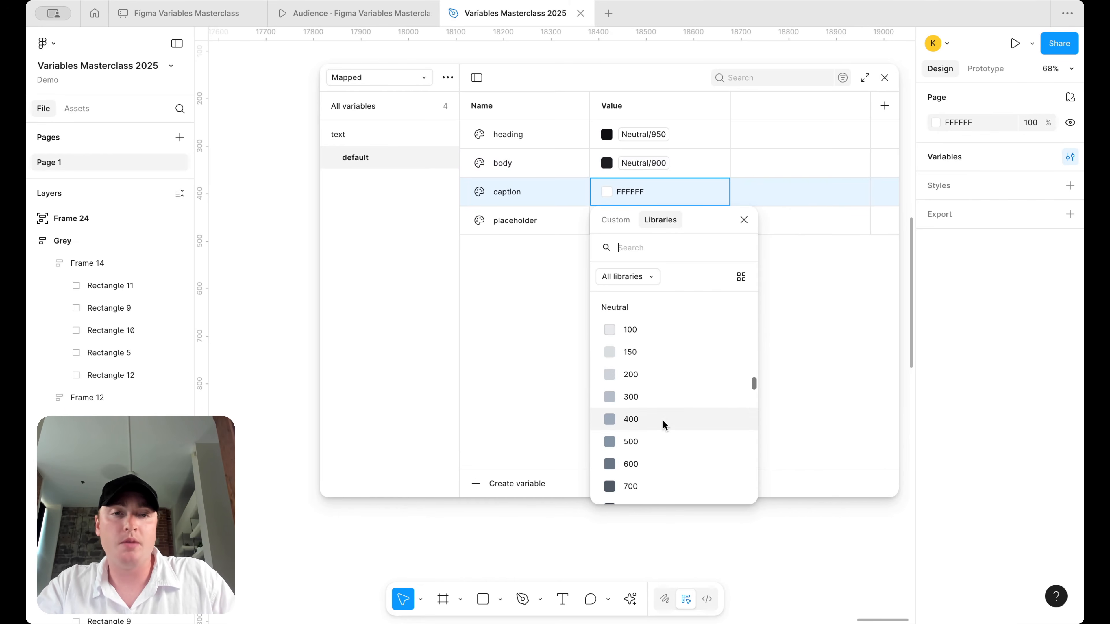
{"action": "scroll", "coordinate": [664, 425], "scroll_direction": "down", "scroll_amount": 3}
{"action": "left_click", "coordinate": [671, 391]}
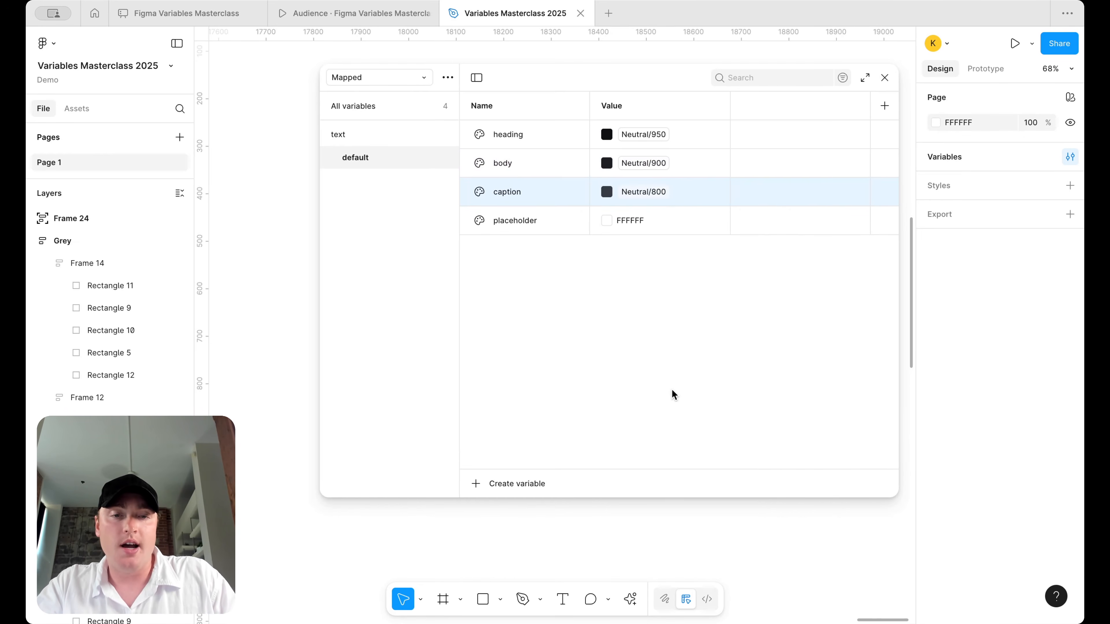
{"action": "right_click", "coordinate": [668, 226]}
{"action": "left_click", "coordinate": [701, 232]}
{"action": "scroll", "coordinate": [700, 481], "scroll_direction": "down", "scroll_amount": 10}
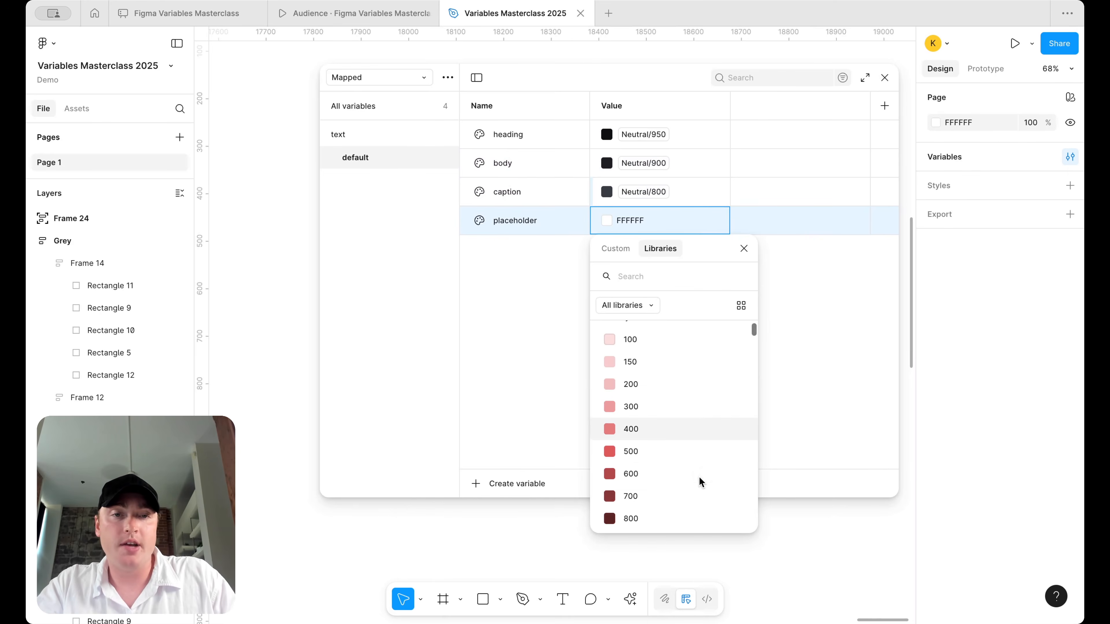
{"action": "scroll", "coordinate": [699, 481], "scroll_direction": "down", "scroll_amount": 20}
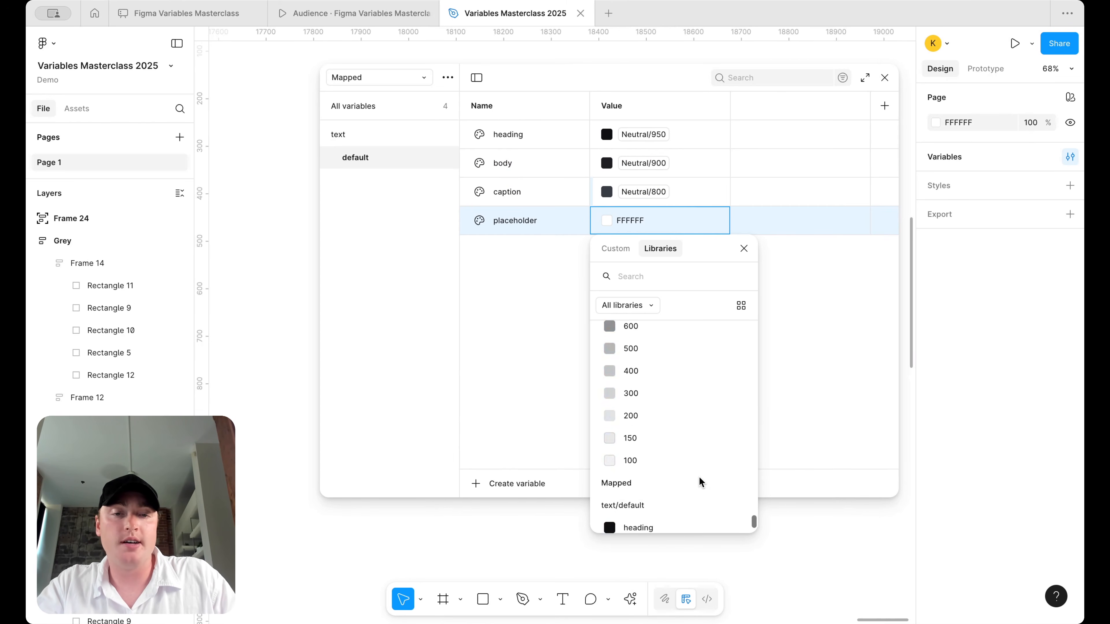
{"action": "scroll", "coordinate": [699, 481], "scroll_direction": "up", "scroll_amount": 5}
{"action": "type", "text": "neu"}
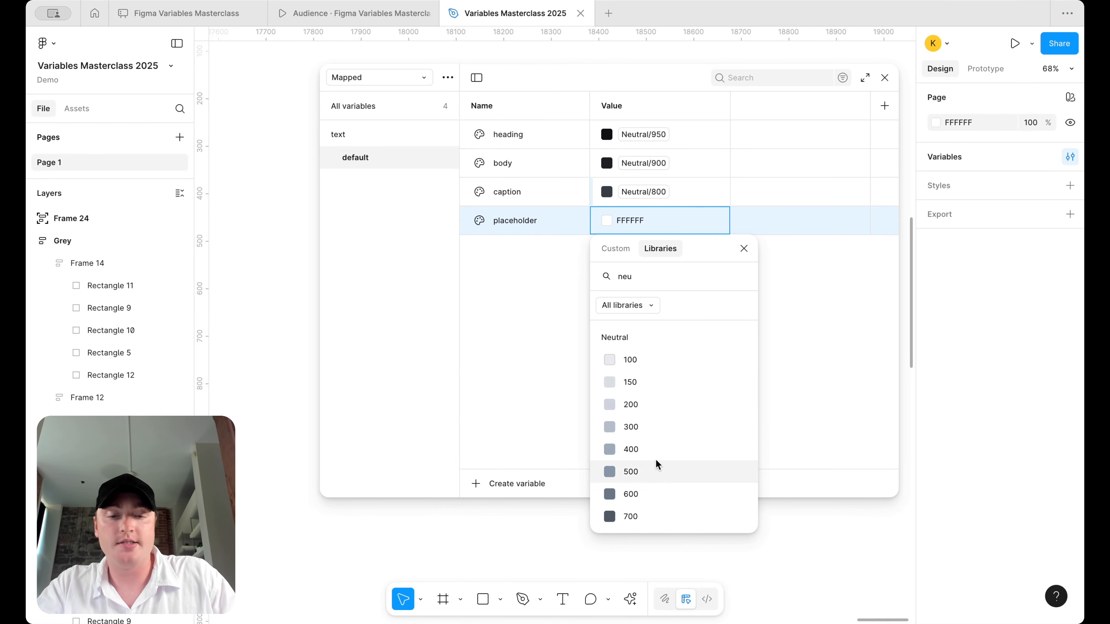
{"action": "scroll", "coordinate": [673, 455], "scroll_direction": "down", "scroll_amount": 3}
{"action": "left_click", "coordinate": [674, 422]}
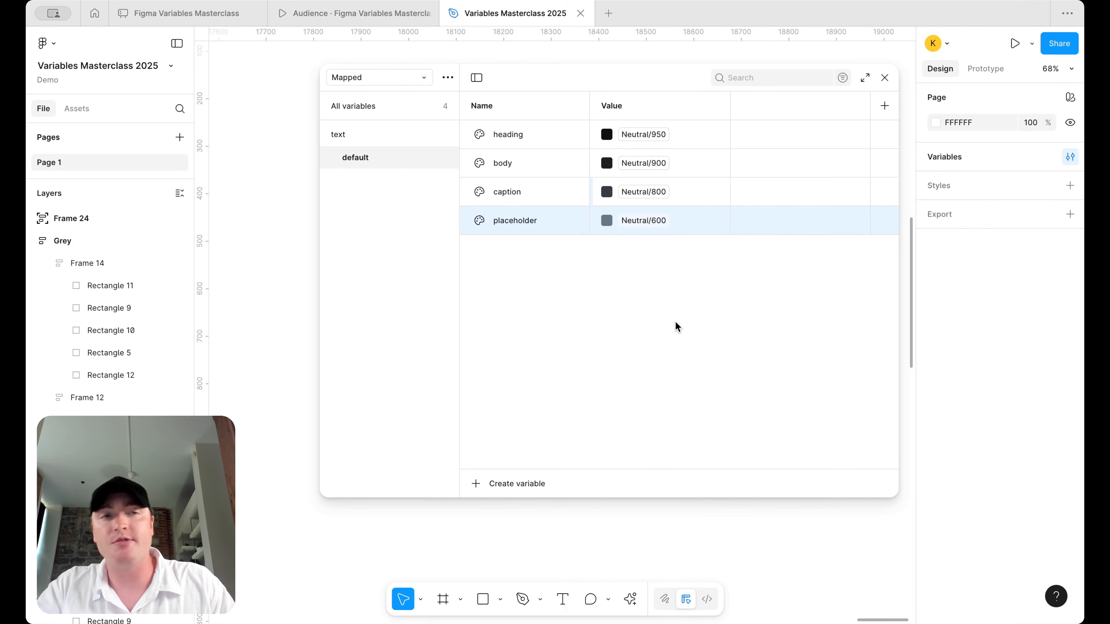
- Narrow and move the variables window aside, discarding an empty text box
{"action": "left_click_drag", "start_coordinate": [320, 238], "coordinate": [420, 238]}
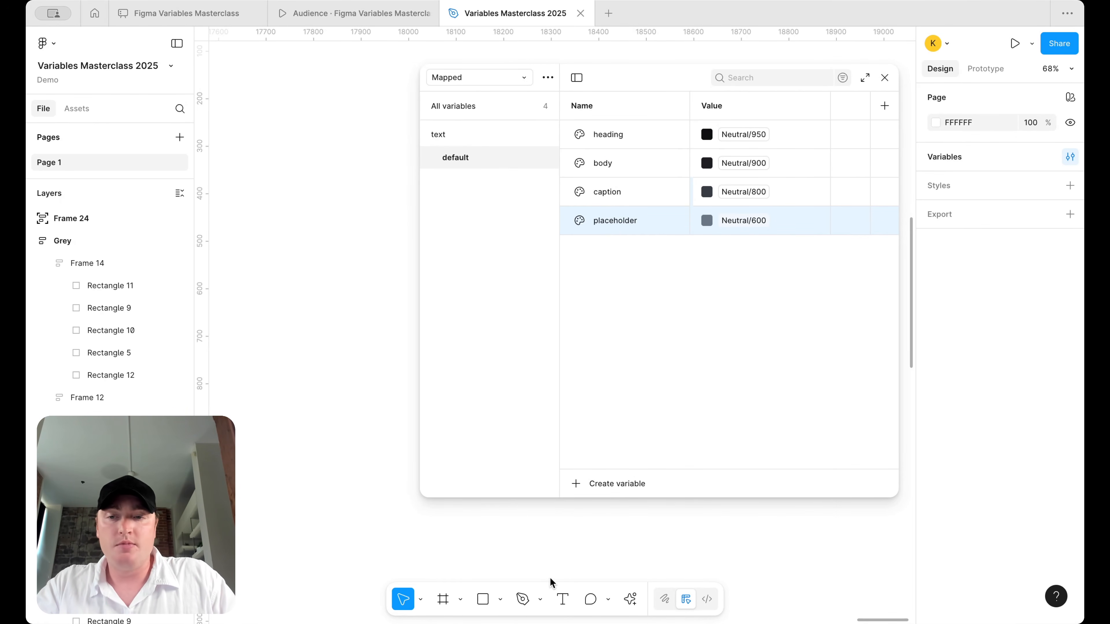
{"action": "left_click", "coordinate": [562, 599]}
{"action": "left_click_drag", "start_coordinate": [259, 179], "coordinate": [367, 207]}
{"action": "left_click_drag", "start_coordinate": [624, 81], "coordinate": [678, 82]}
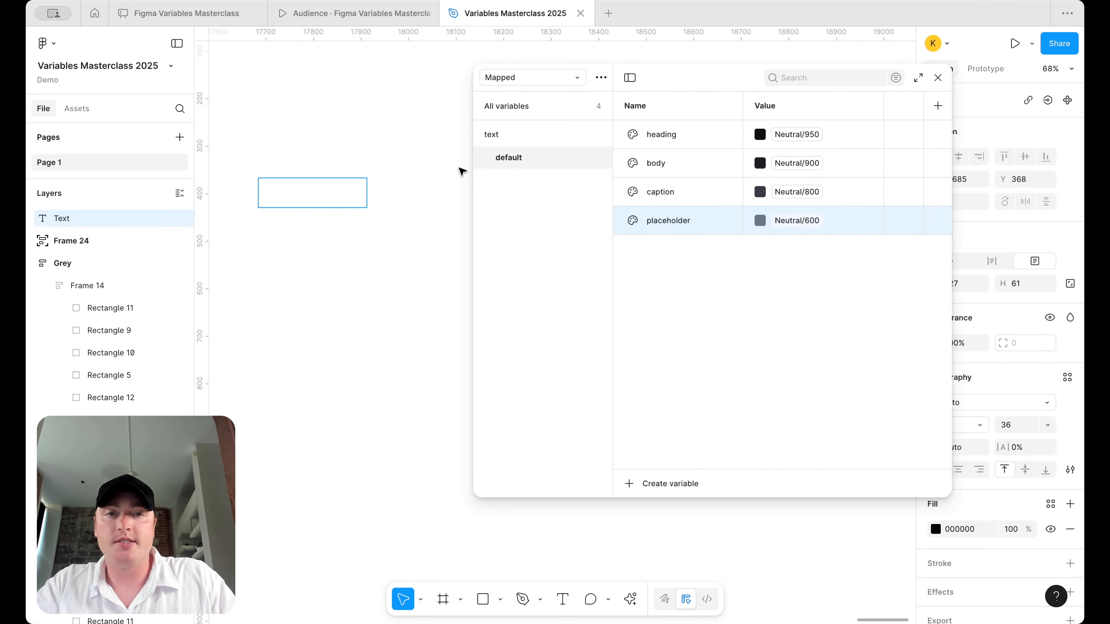
{"action": "left_click_drag", "start_coordinate": [472, 174], "coordinate": [620, 174]}
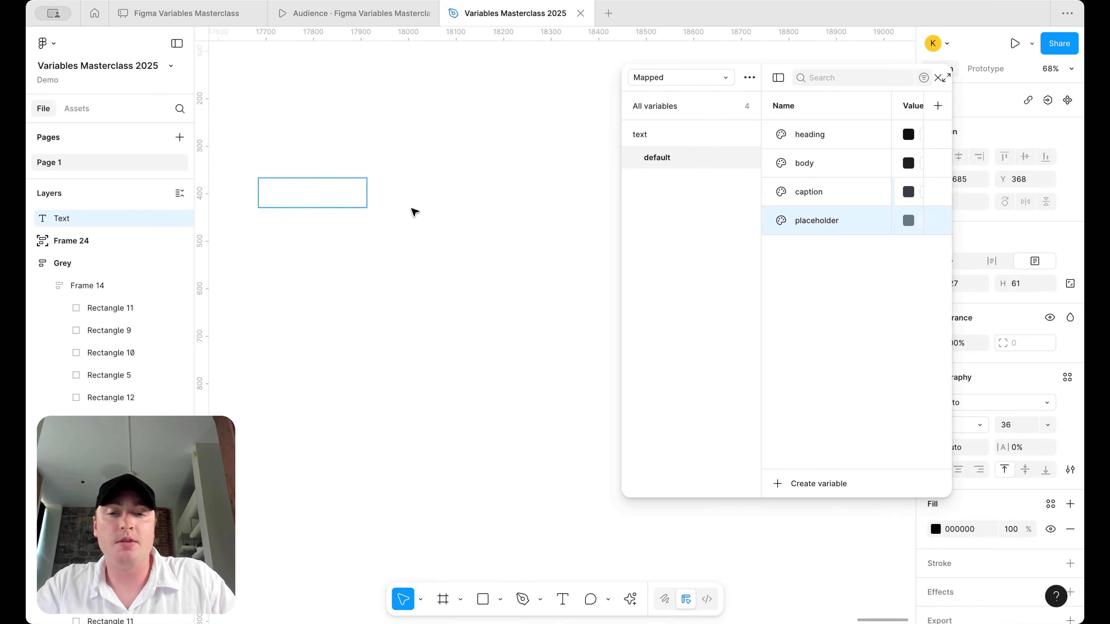
{"action": "left_click", "coordinate": [409, 211]}
{"action": "scroll", "coordinate": [411, 211], "scroll_direction": "down", "scroll_amount": 3}
- Draw a large card rectangle and give it a white fill
{"action": "left_click", "coordinate": [483, 599]}
{"action": "left_click_drag", "start_coordinate": [277, 136], "coordinate": [573, 264]}
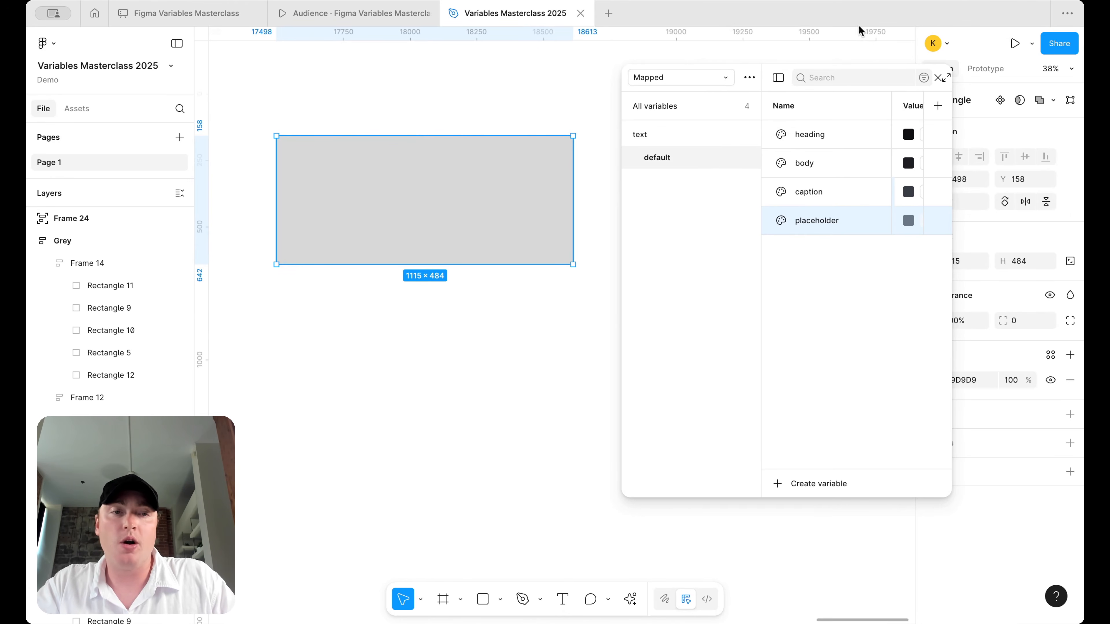
{"action": "left_click", "coordinate": [937, 78]}
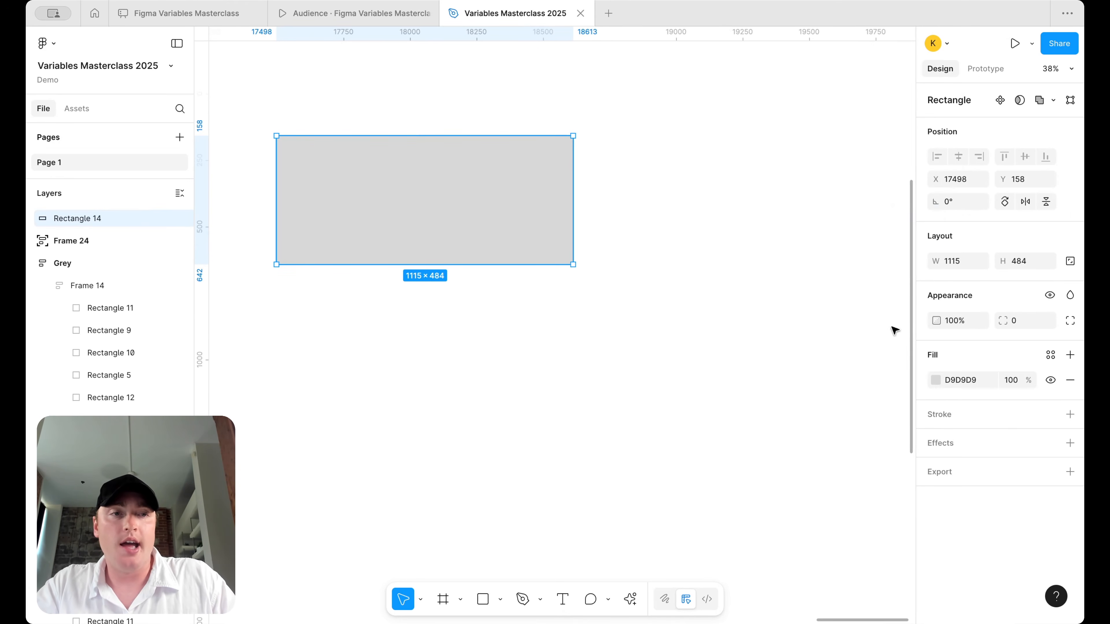
{"action": "left_click", "coordinate": [935, 381]}
{"action": "left_click_drag", "start_coordinate": [891, 396], "coordinate": [544, 178]}
{"action": "key", "text": "t"}
- Add 'Welcome to UI Collective' text on the card and make the page background grey
{"action": "key", "text": "Escape"}
{"action": "left_click_drag", "start_coordinate": [331, 170], "coordinate": [463, 209]}
{"action": "type", "text": "Hello"}
{"action": "key", "text": "super+a"}
{"action": "type", "text": "Welcome to UI Collective"}
{"action": "left_click", "coordinate": [692, 260]}
{"action": "left_click", "coordinate": [935, 122]}
{"action": "left_click_drag", "start_coordinate": [818, 203], "coordinate": [748, 209]}
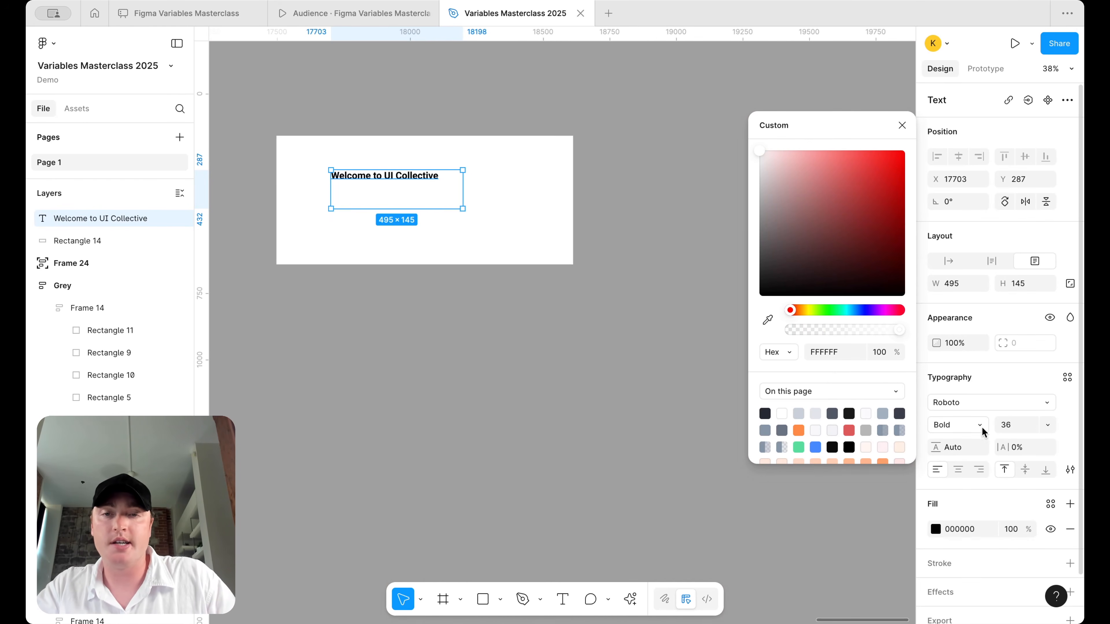
- Set the heading's font size to 64 and nudge it slightly lower
{"action": "left_click", "coordinate": [528, 253]}
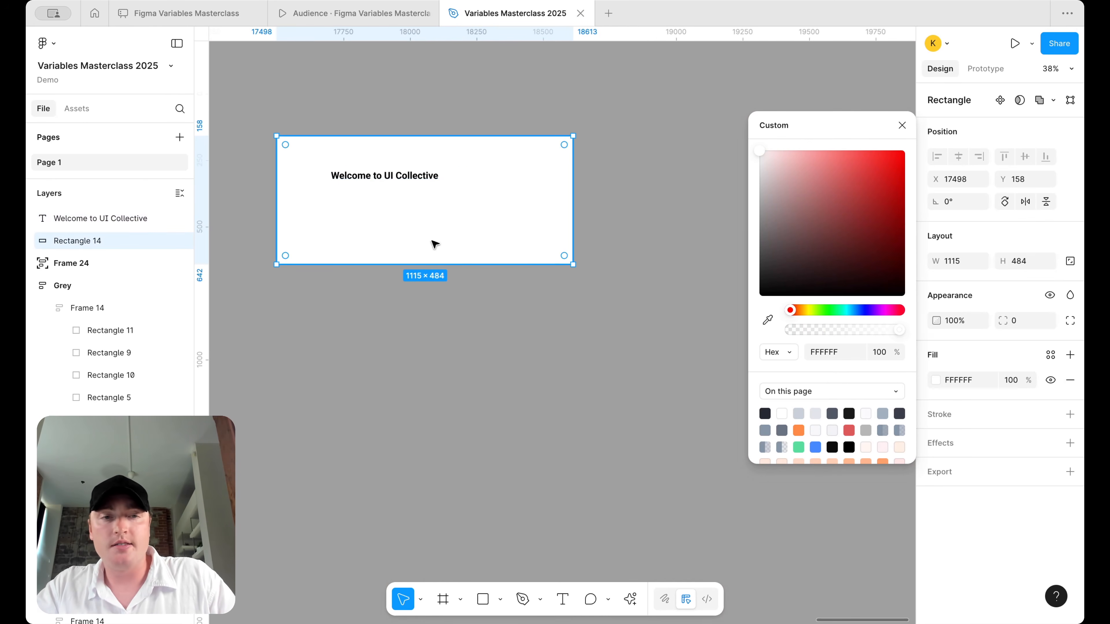
{"action": "left_click", "coordinate": [391, 177]}
{"action": "left_click", "coordinate": [1017, 427]}
{"action": "double_click", "coordinate": [1017, 428]}
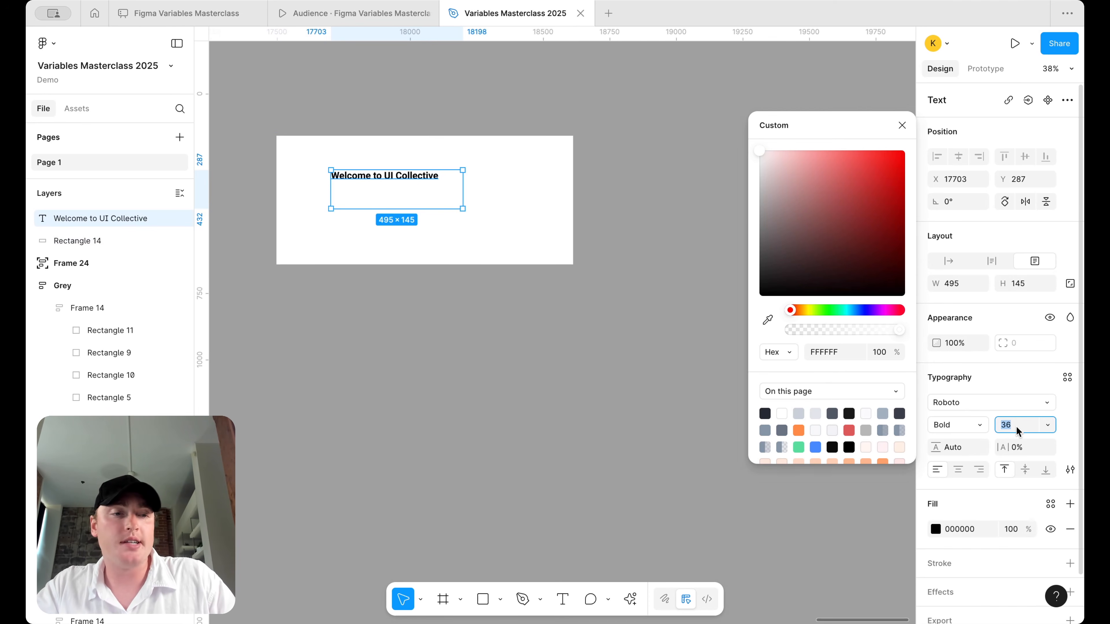
{"action": "type", "text": "64"}
{"action": "key", "text": "Return"}
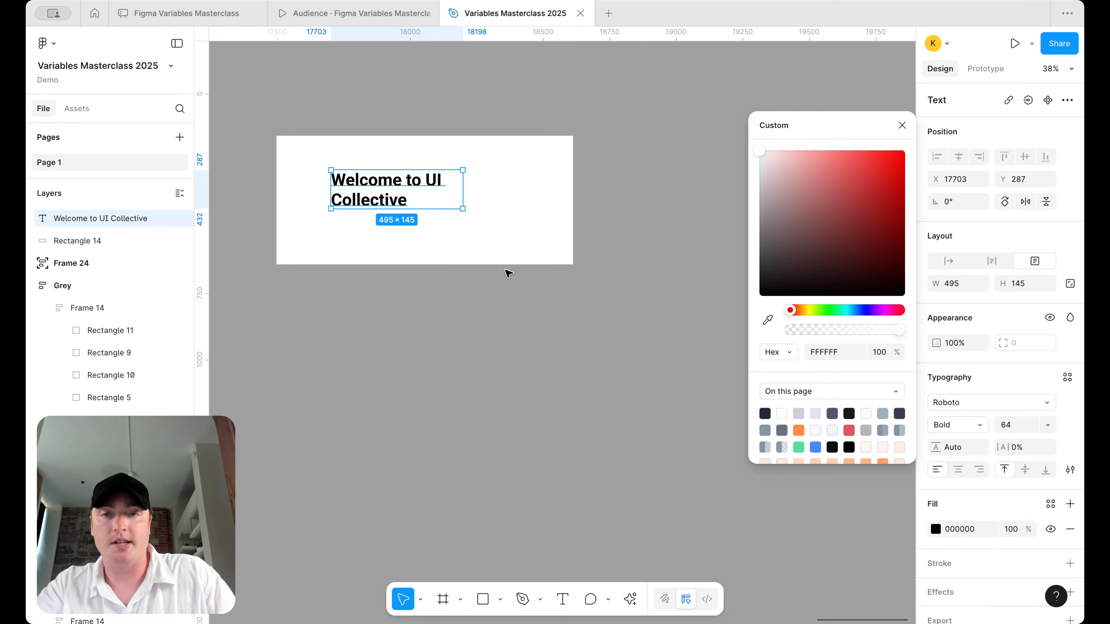
{"action": "left_click_drag", "start_coordinate": [413, 183], "coordinate": [413, 187]}
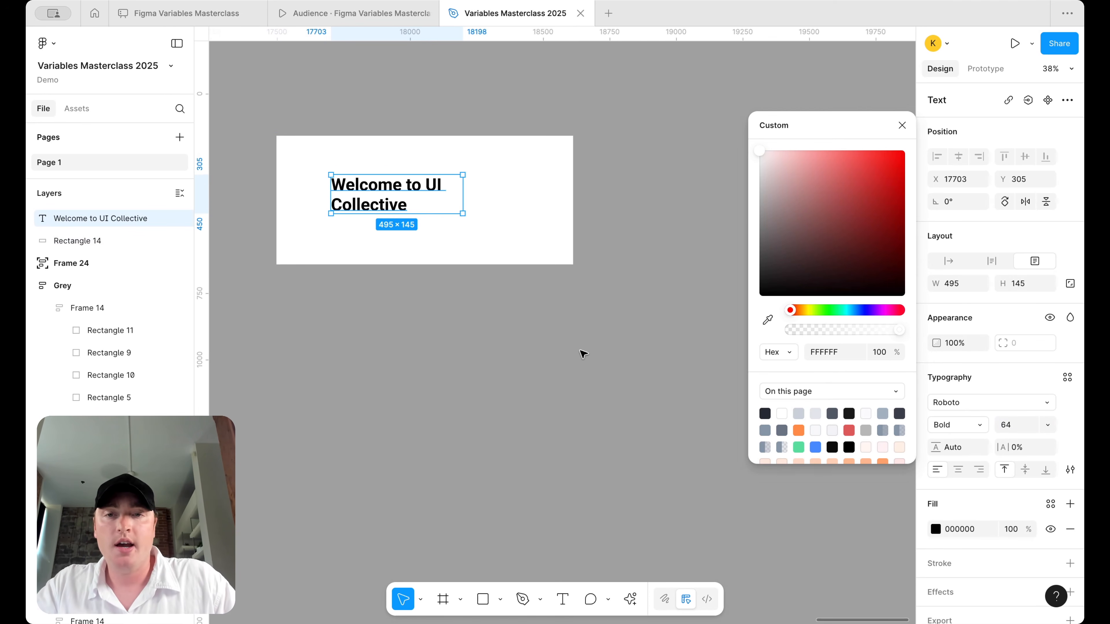
- Duplicate the white card below it, rounding corners to 55 and resizing to 978×376
{"action": "left_click", "coordinate": [538, 231]}
{"action": "left_click_drag", "start_coordinate": [538, 230], "coordinate": [544, 416]}
{"action": "left_click_drag", "start_coordinate": [566, 333], "coordinate": [552, 352]}
{"action": "left_click_drag", "start_coordinate": [281, 386], "coordinate": [292, 386]}
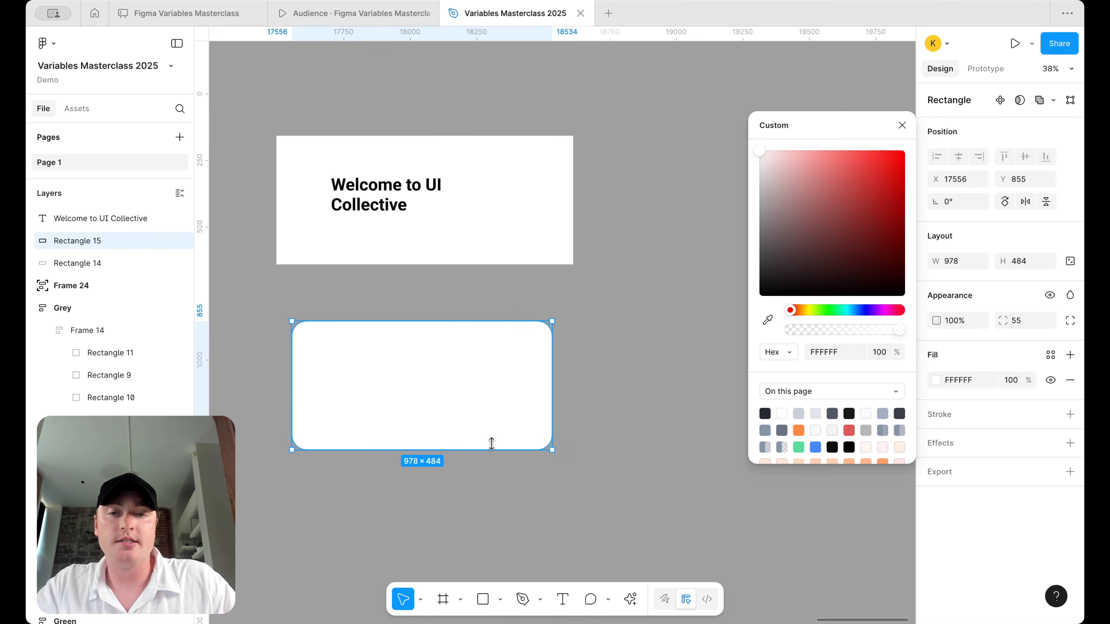
{"action": "left_click_drag", "start_coordinate": [491, 450], "coordinate": [491, 421]}
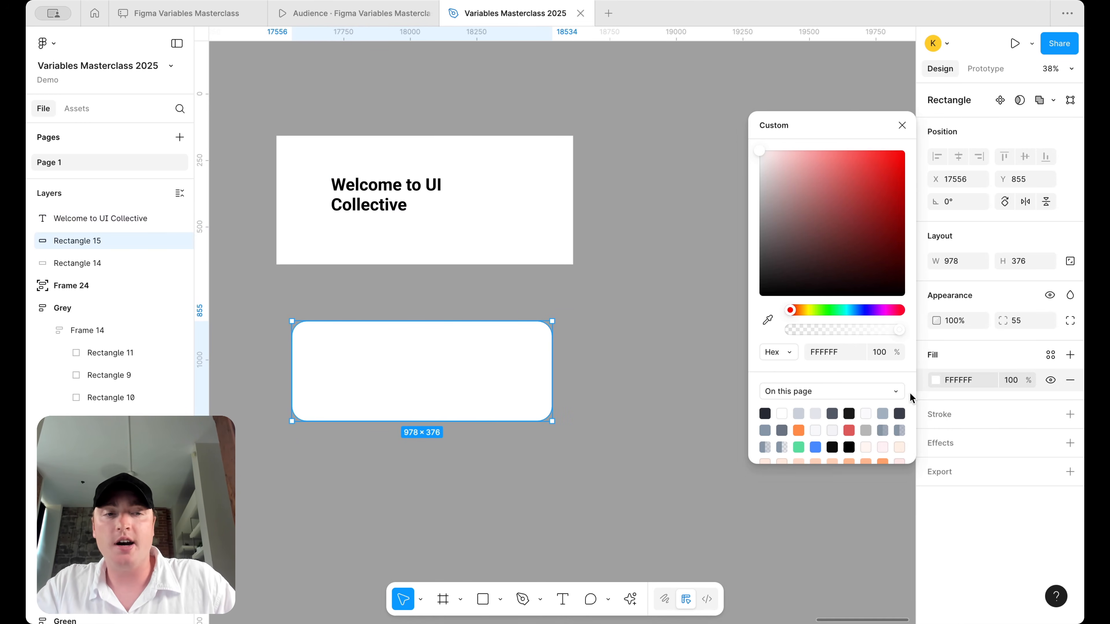
- Fill the new card with solid black 000000
{"action": "left_click", "coordinate": [764, 415]}
{"action": "left_click", "coordinate": [937, 383]}
{"action": "left_click", "coordinate": [937, 382]}
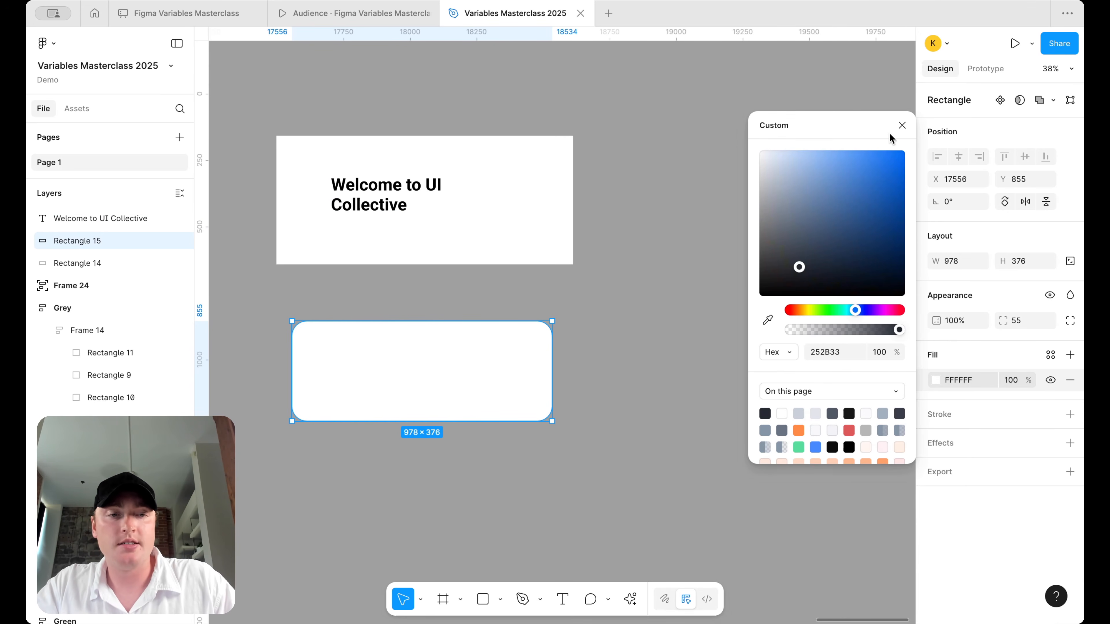
{"action": "left_click", "coordinate": [641, 337]}
{"action": "left_click", "coordinate": [524, 361]}
{"action": "left_click", "coordinate": [936, 380]}
{"action": "left_click_drag", "start_coordinate": [855, 401], "coordinate": [642, 506]}
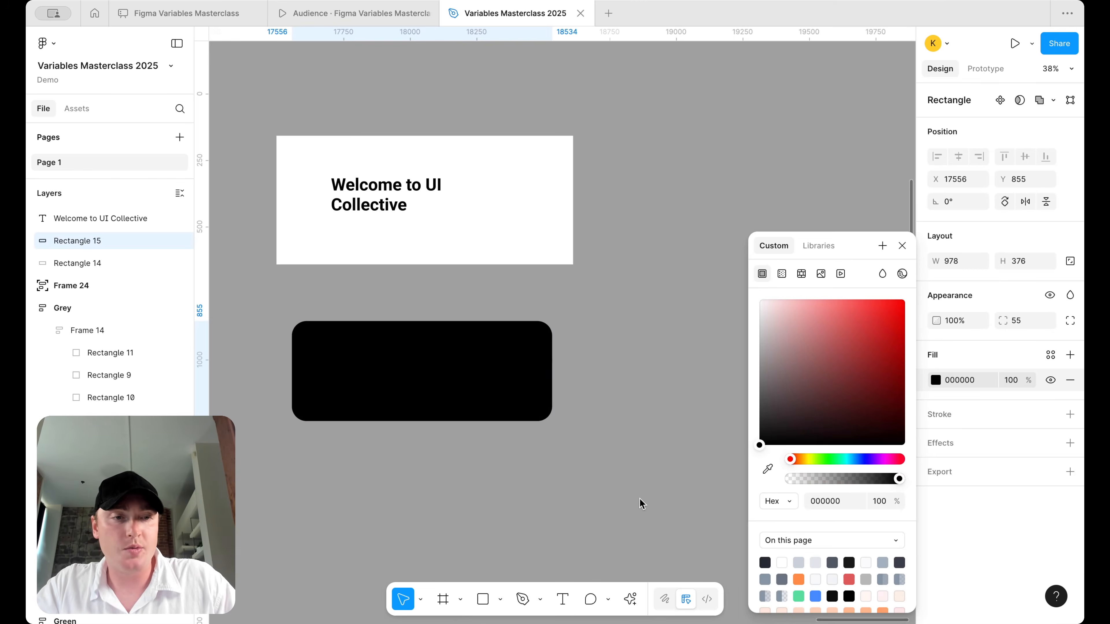
{"action": "left_click", "coordinate": [595, 476]}
- Copy the Welcome to UI Collective heading into the black card
{"action": "left_click", "coordinate": [383, 213]}
{"action": "left_click_drag", "start_coordinate": [383, 213], "coordinate": [397, 379], "text": "alt"}
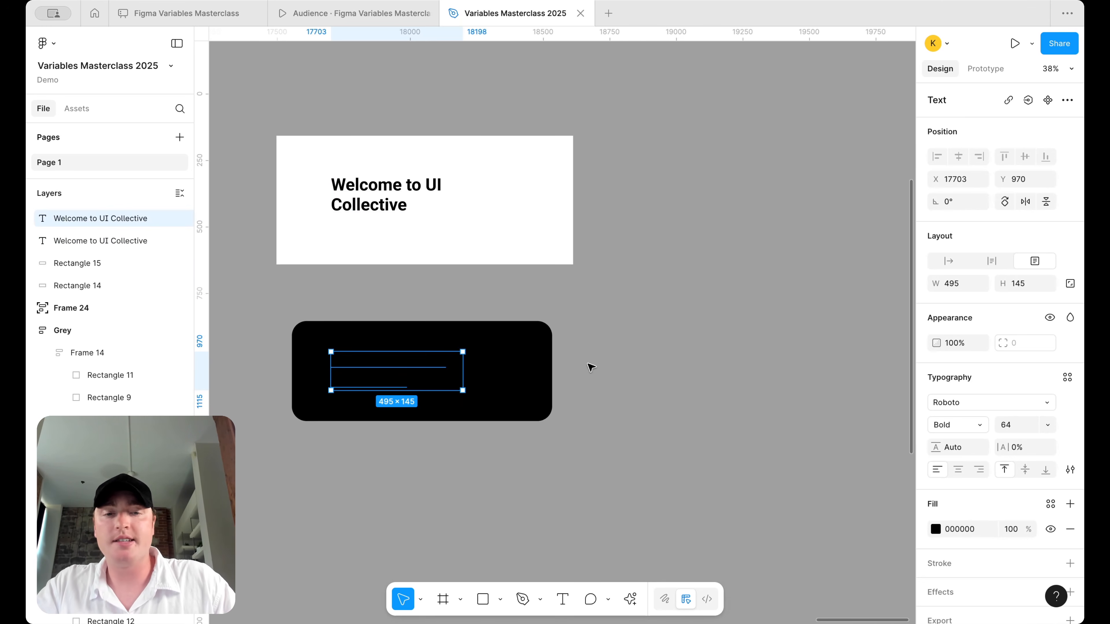
{"action": "left_click", "coordinate": [644, 324]}
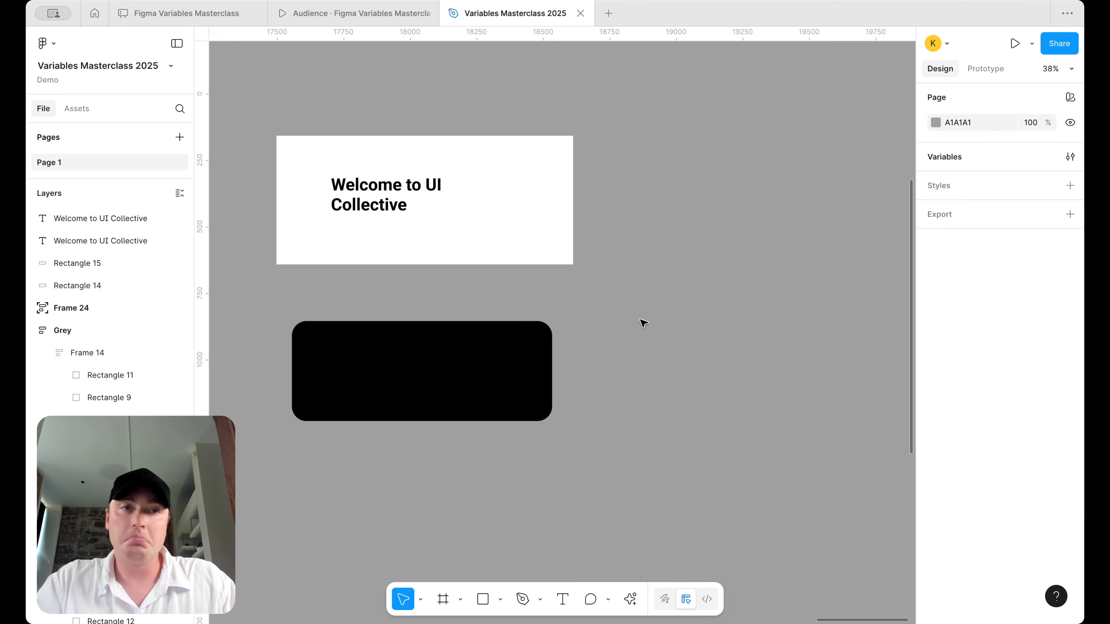
- Duplicate the text/default variable group and rename the copy on-color
{"action": "left_click", "coordinate": [1069, 159]}
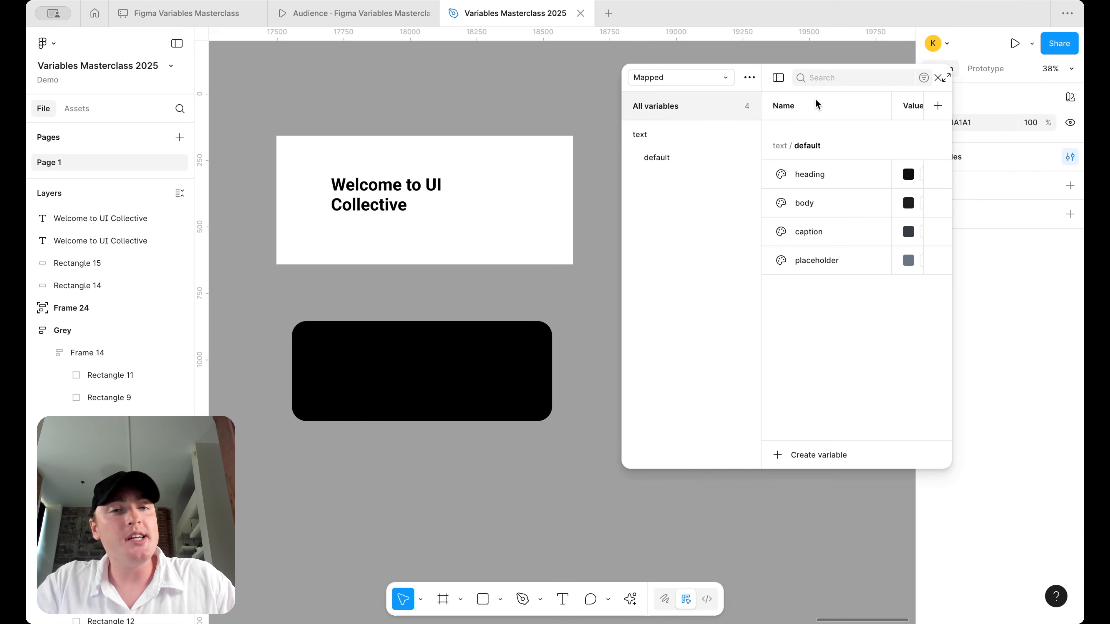
{"action": "left_click_drag", "start_coordinate": [622, 163], "coordinate": [517, 163]}
{"action": "left_click", "coordinate": [578, 153]}
{"action": "right_click", "coordinate": [578, 153]}
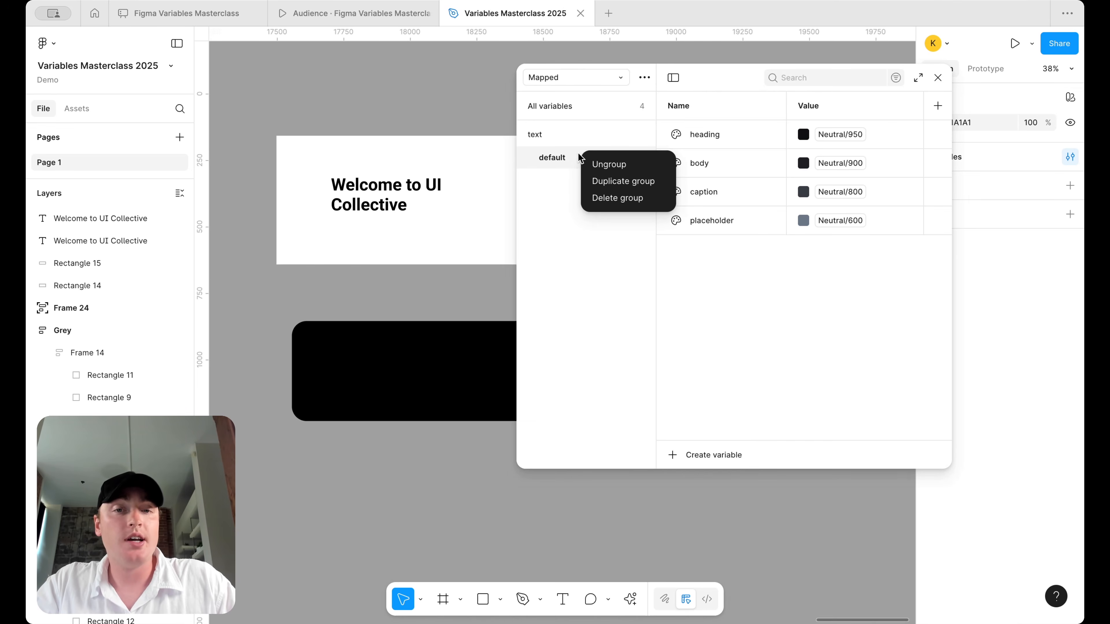
{"action": "left_click", "coordinate": [623, 175]}
{"action": "double_click", "coordinate": [559, 181]}
{"action": "type", "text": "on-color"}
{"action": "key", "text": "Return"}
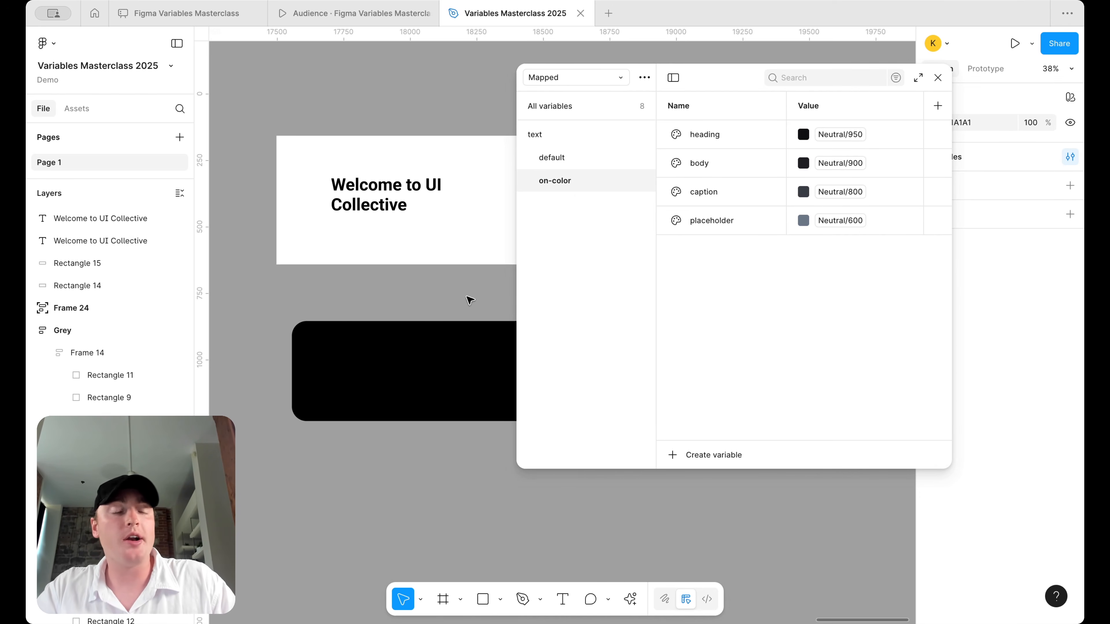
- Set the on-color heading, body and caption values to Neutral/100
{"action": "left_click", "coordinate": [828, 139]}
{"action": "scroll", "coordinate": [830, 332], "scroll_direction": "up", "scroll_amount": 5}
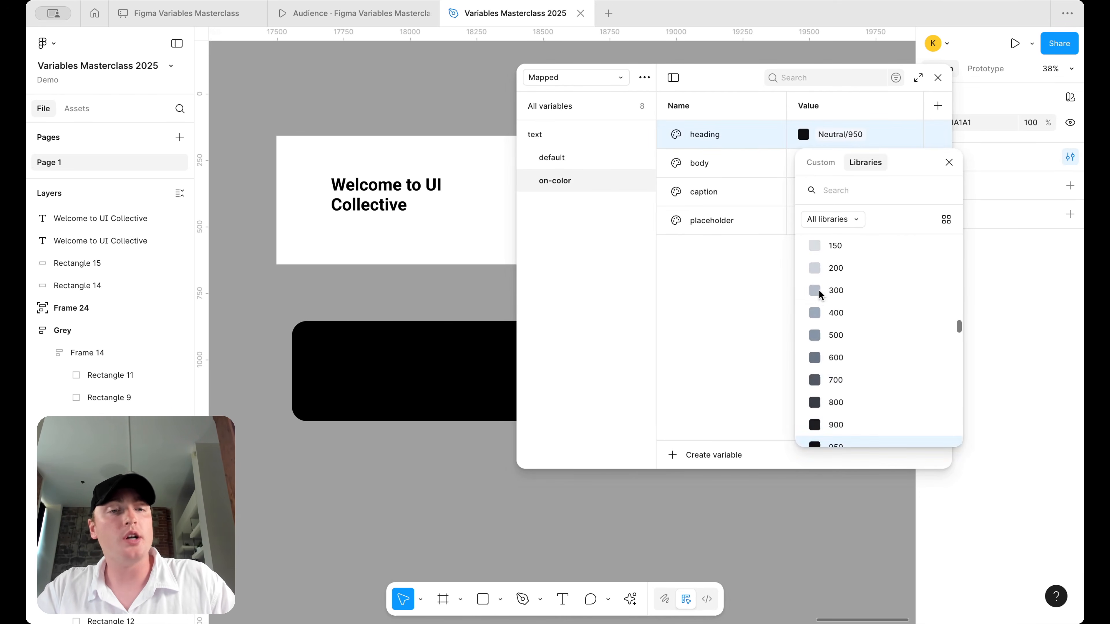
{"action": "left_click", "coordinate": [835, 361]}
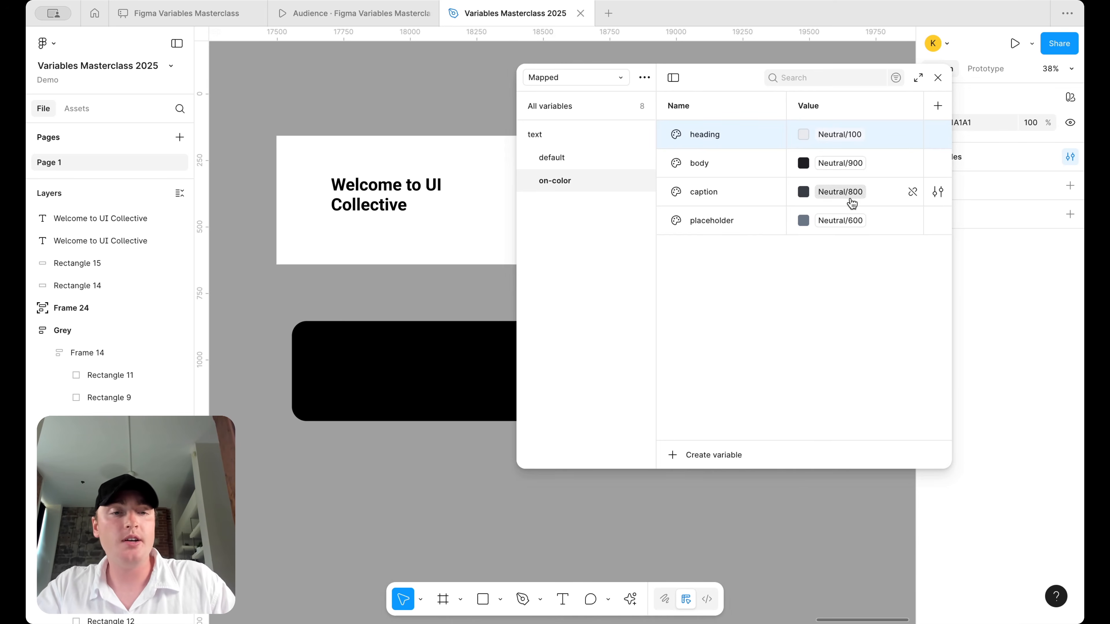
{"action": "left_click", "coordinate": [853, 164]}
{"action": "scroll", "coordinate": [837, 302], "scroll_direction": "up", "scroll_amount": 3}
{"action": "scroll", "coordinate": [837, 303], "scroll_direction": "up", "scroll_amount": 2}
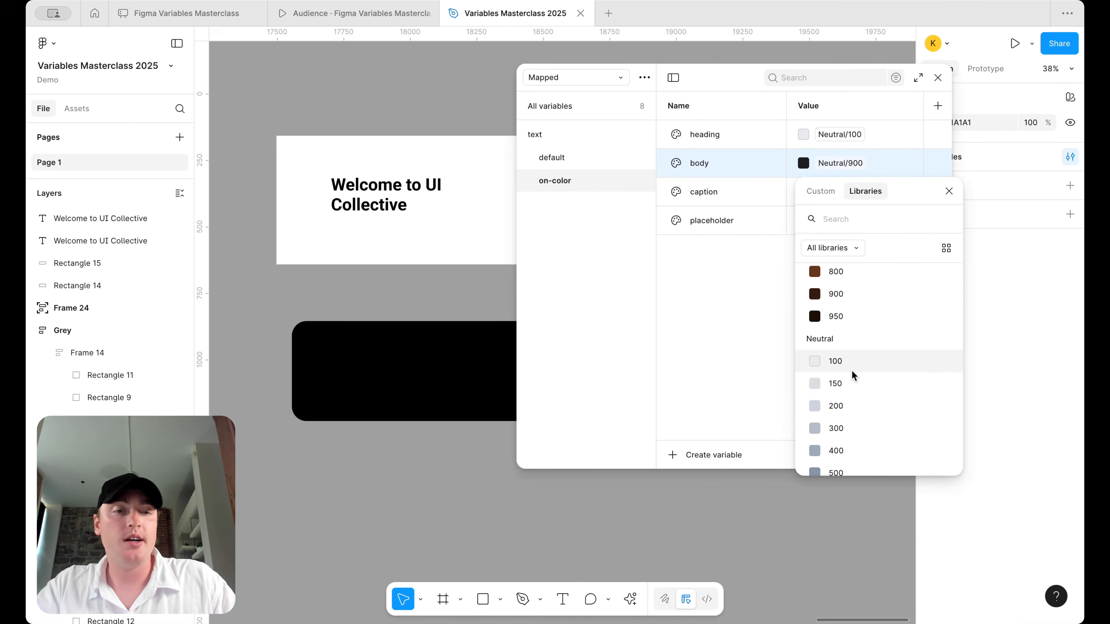
{"action": "left_click", "coordinate": [853, 371]}
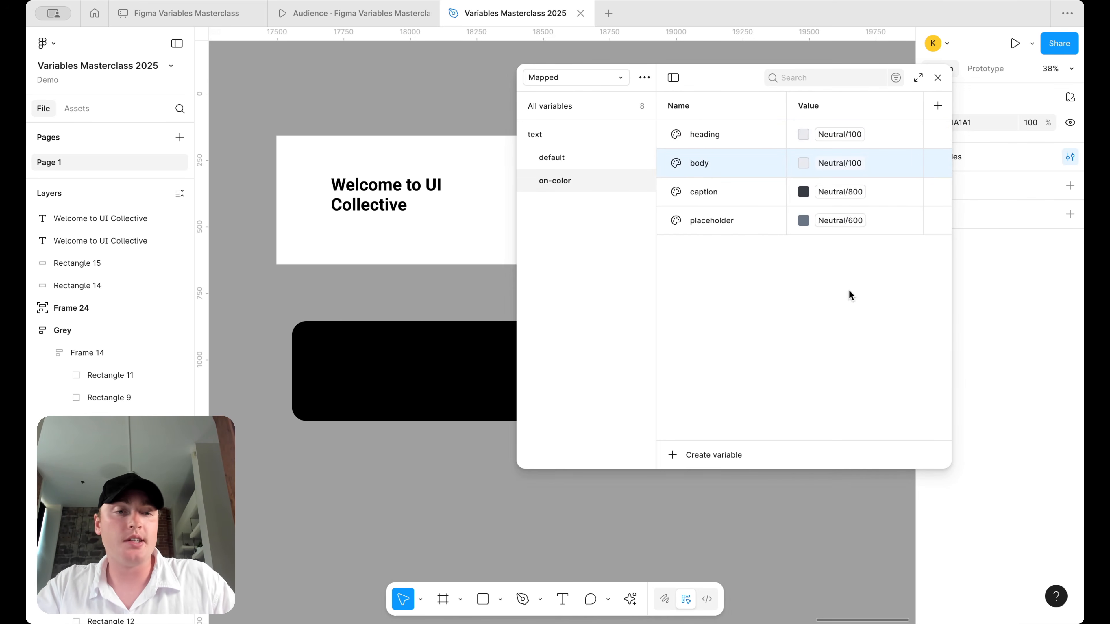
{"action": "left_click", "coordinate": [840, 192]}
{"action": "scroll", "coordinate": [853, 396], "scroll_direction": "up", "scroll_amount": 3}
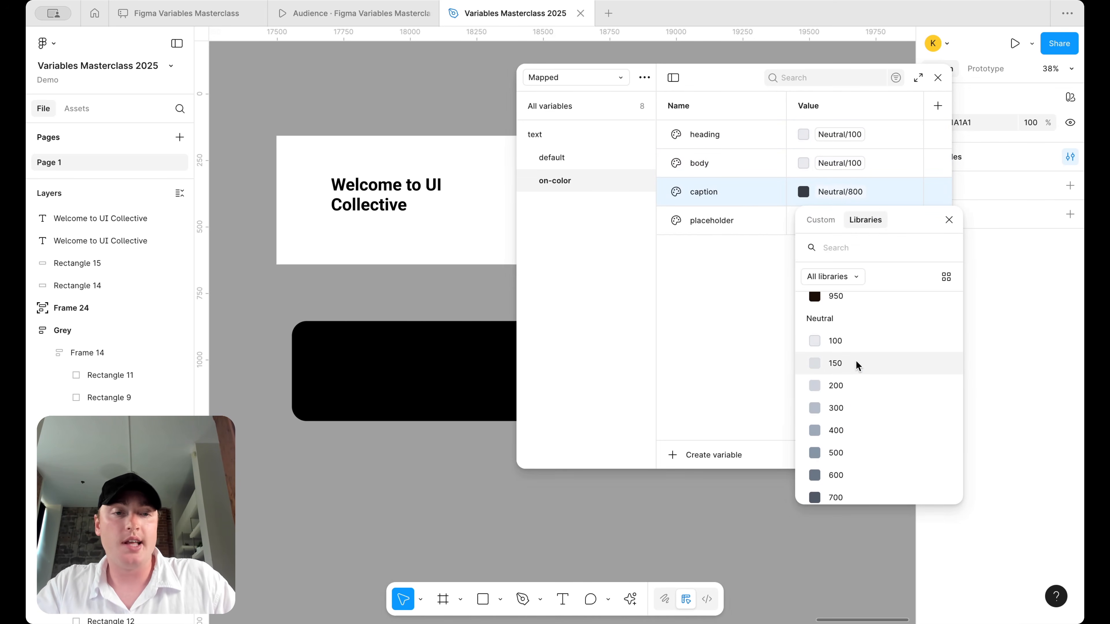
{"action": "left_click", "coordinate": [850, 342]}
{"action": "left_click", "coordinate": [840, 221]}
{"action": "scroll", "coordinate": [832, 358], "scroll_direction": "up", "scroll_amount": 3}
- Point the on-color placeholder to Neutral/100 and switch to the Brand collection's full variable list
{"action": "left_click", "coordinate": [844, 439]}
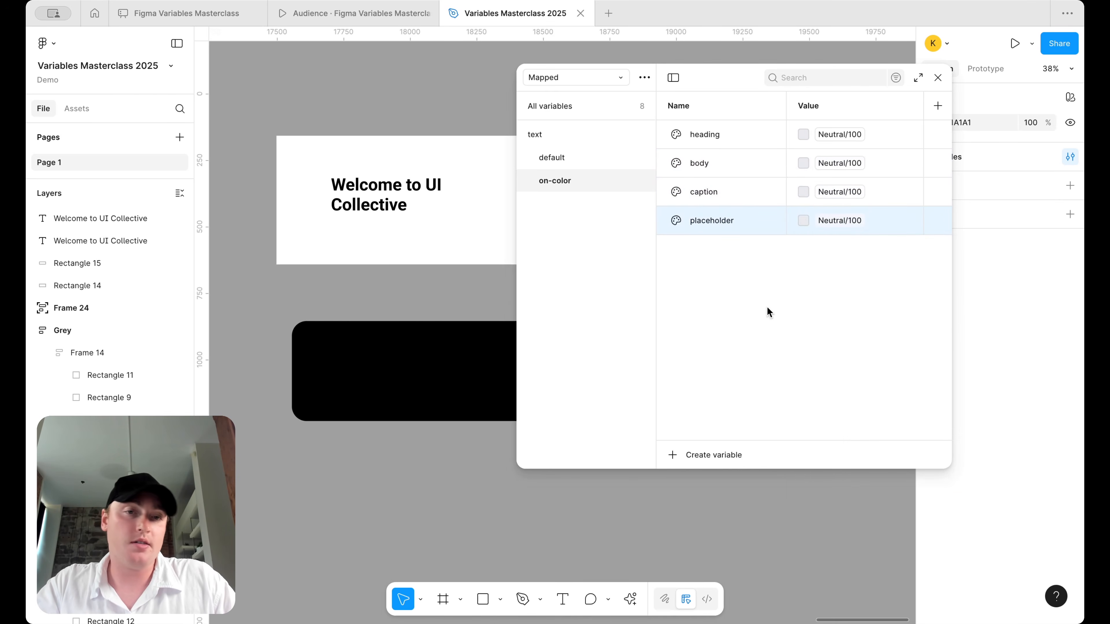
{"action": "left_click", "coordinate": [606, 82]}
{"action": "left_click", "coordinate": [606, 99]}
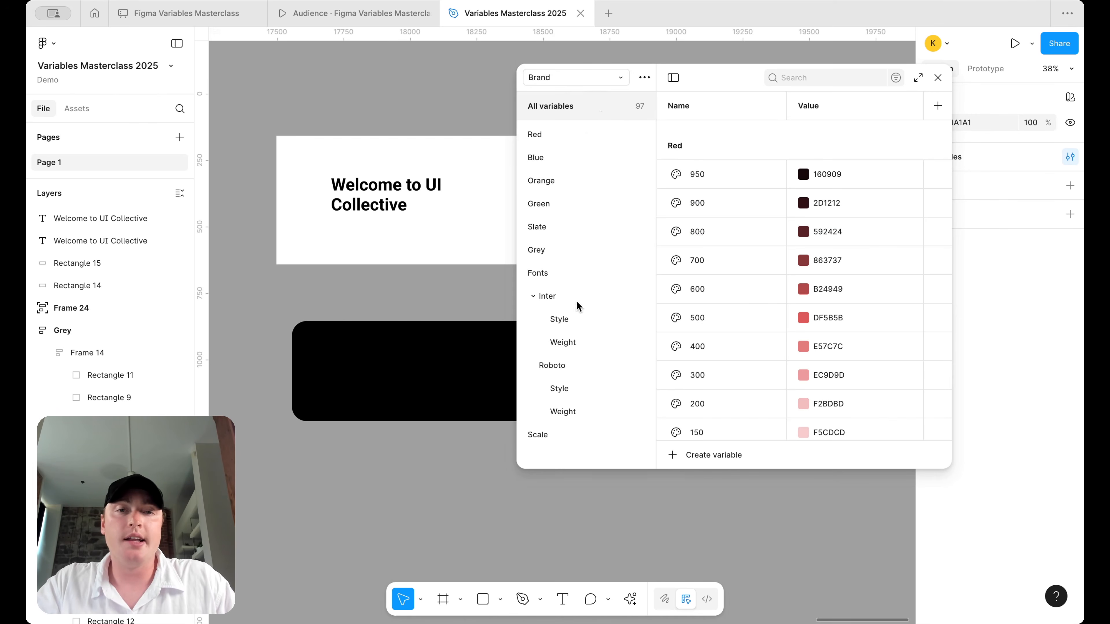
{"action": "left_click", "coordinate": [528, 275]}
{"action": "left_click", "coordinate": [524, 272]}
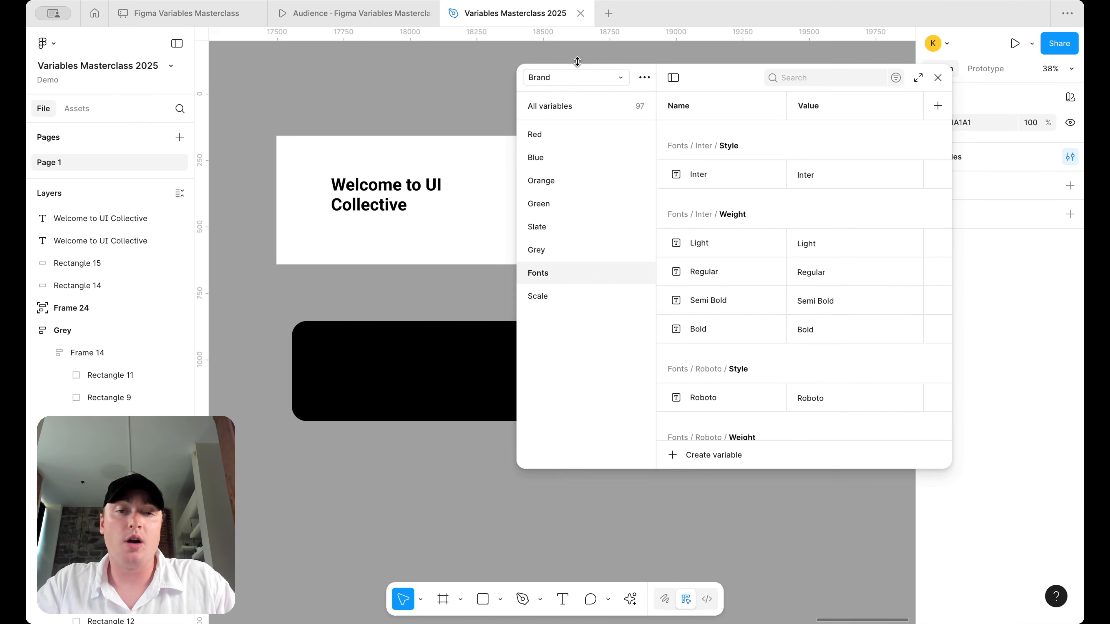
{"action": "left_click", "coordinate": [560, 133]}
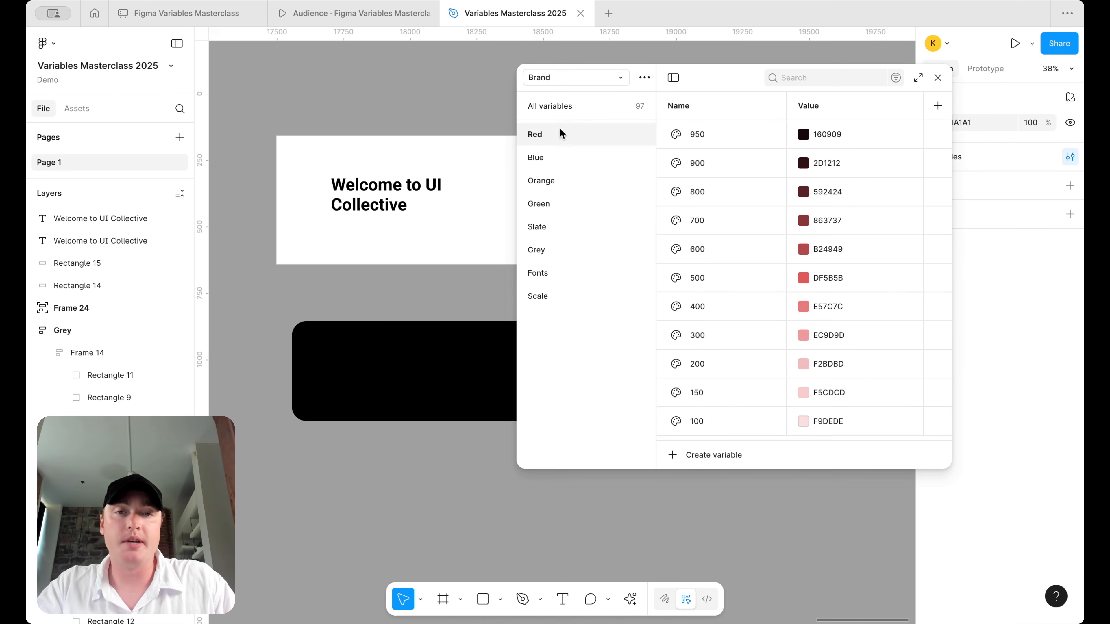
{"action": "left_click", "coordinate": [645, 78]}
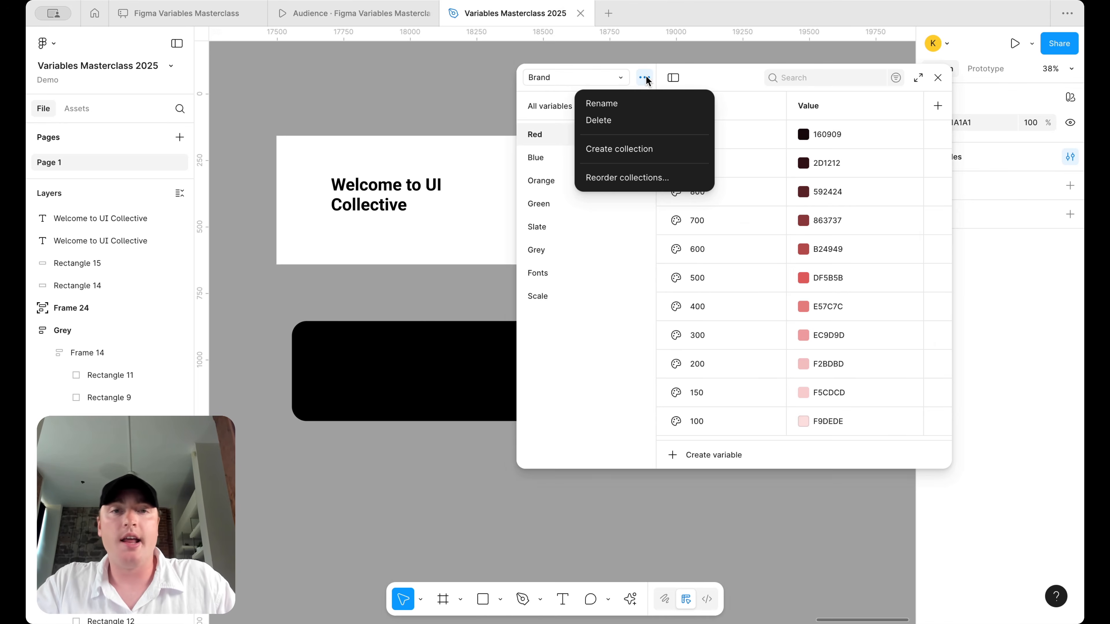
{"action": "left_click", "coordinate": [563, 333]}
{"action": "left_click", "coordinate": [576, 109]}
- Create a Brand colour variable named foundations/white
{"action": "left_click", "coordinate": [716, 456]}
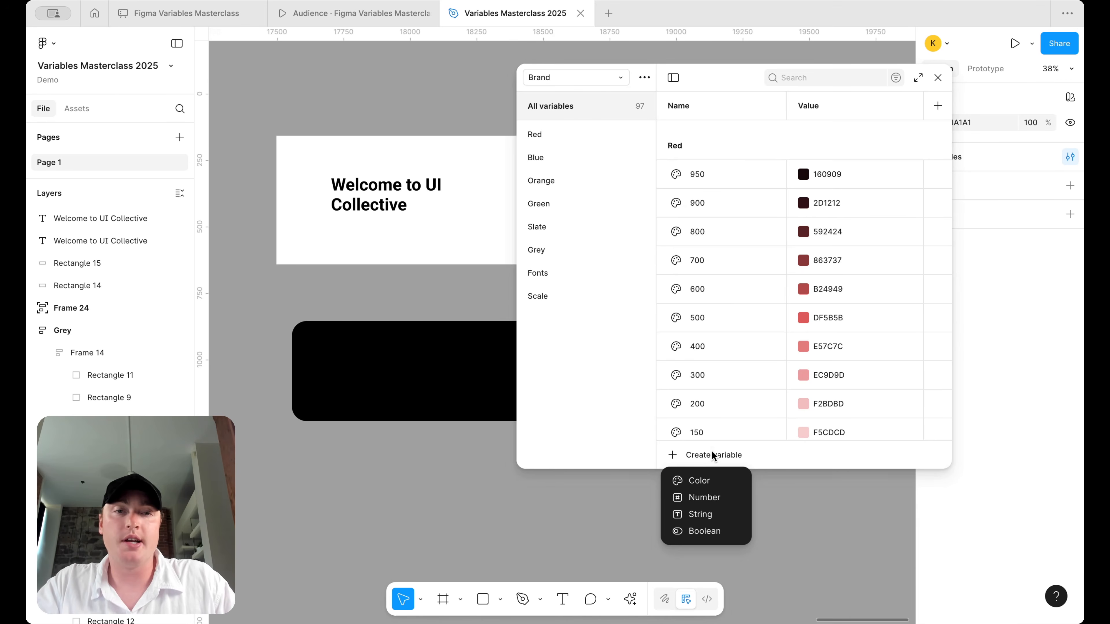
{"action": "left_click", "coordinate": [720, 482]}
{"action": "type", "text": "fonundations/white"}
{"action": "key", "text": "Return"}
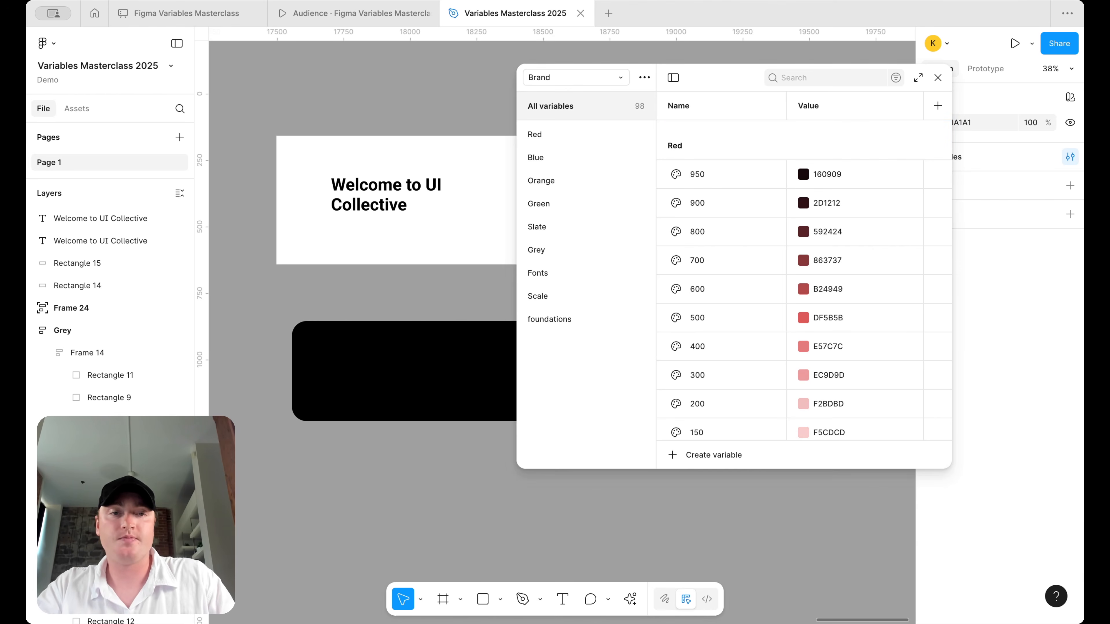
{"action": "left_click", "coordinate": [571, 320]}
- Duplicate it as foundations/black set to 000000, then switch to the Alias collection
{"action": "double_click", "coordinate": [741, 140]}
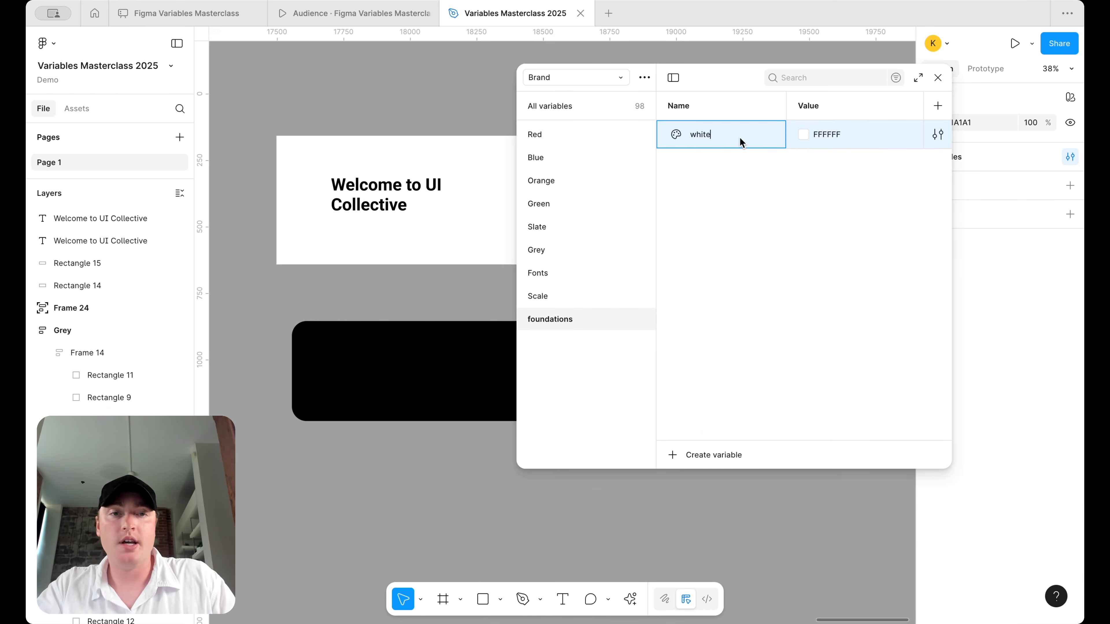
{"action": "key", "text": "shift+Return"}
{"action": "type", "text": "b"}
{"action": "key", "text": "Return"}
{"action": "left_click", "coordinate": [836, 163]}
{"action": "left_click", "coordinate": [805, 163]}
{"action": "left_click_drag", "start_coordinate": [805, 212], "coordinate": [664, 539]}
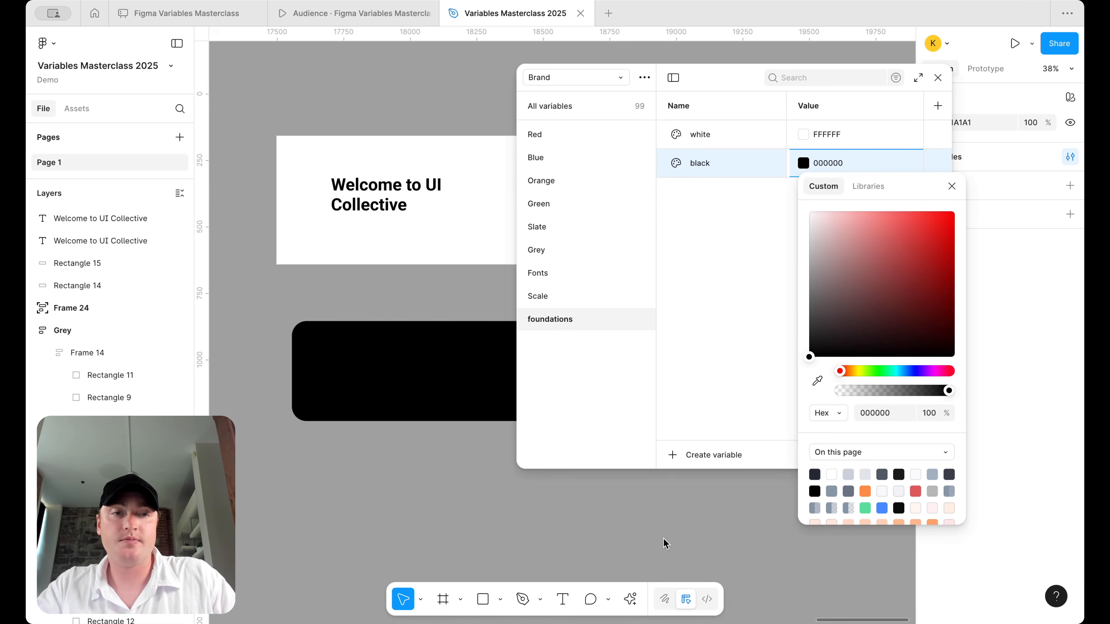
{"action": "left_click", "coordinate": [561, 78]}
{"action": "left_click", "coordinate": [572, 79]}
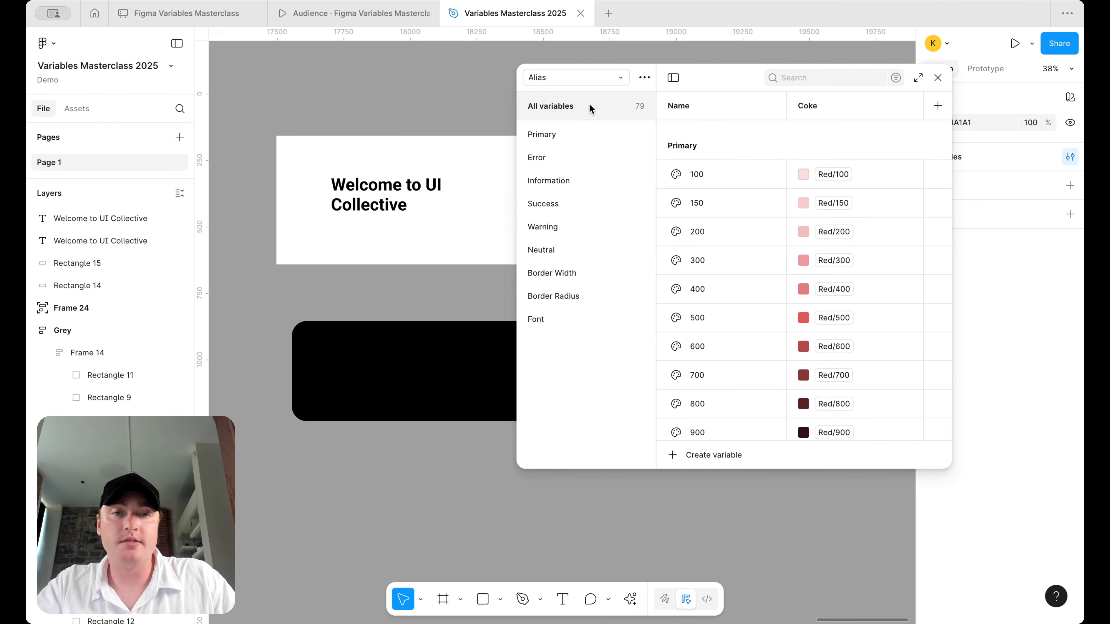
- Create a Foundations/white colour variable in the Alias collection
{"action": "left_click", "coordinate": [700, 455]}
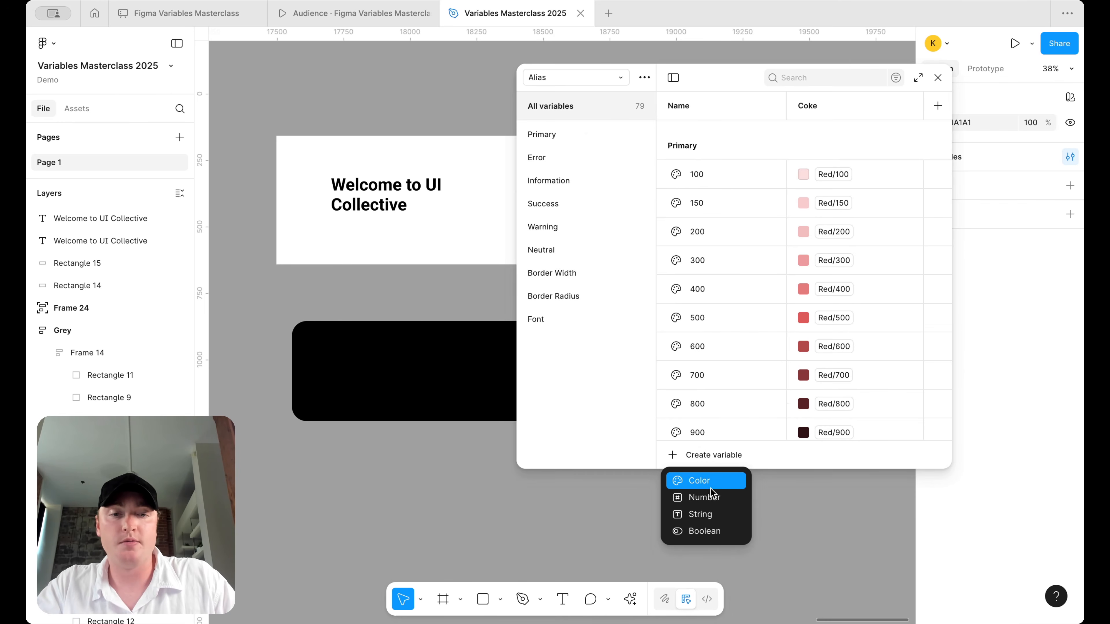
{"action": "left_click", "coordinate": [708, 481]}
{"action": "type", "text": "Fou"}
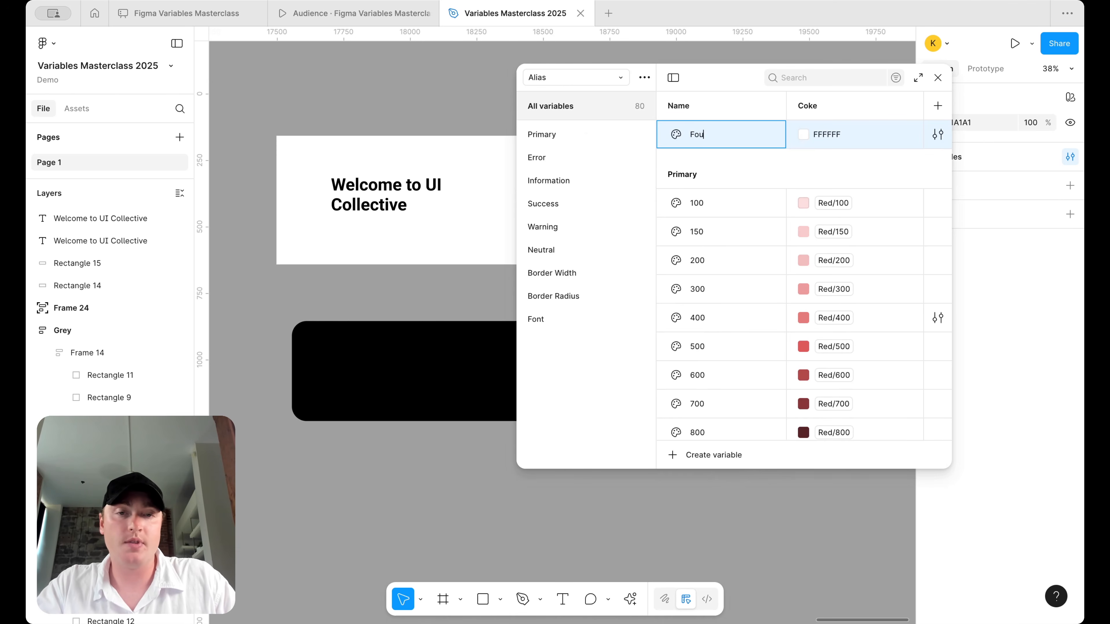
{"action": "type", "text": "ndations"}
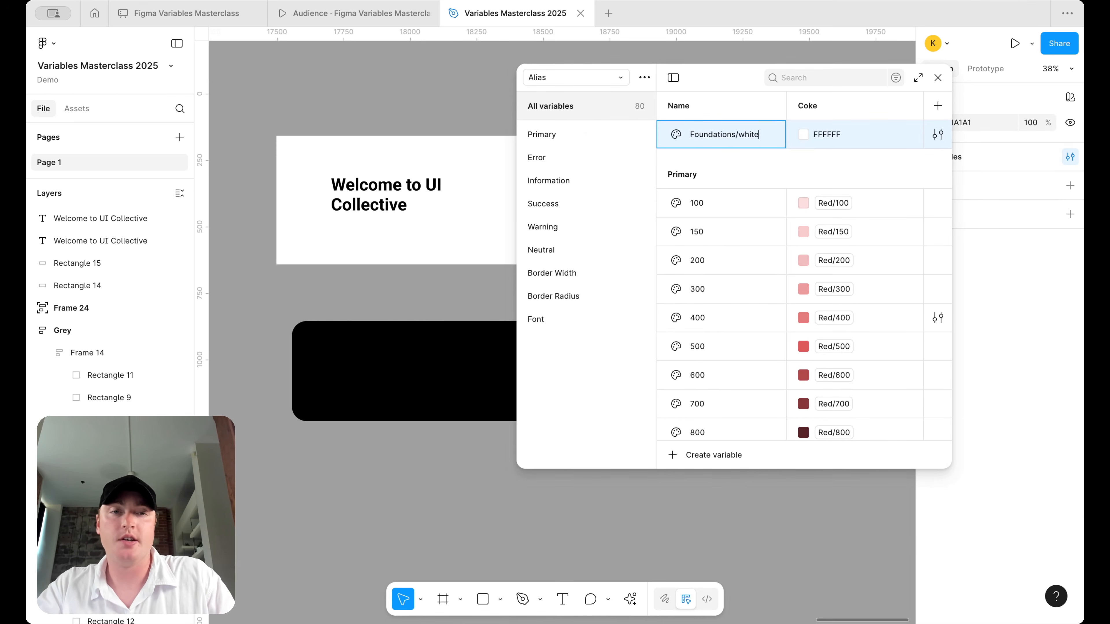
{"action": "type", "text": "/white"}
{"action": "key", "text": "Return"}
{"action": "left_click", "coordinate": [577, 327]}
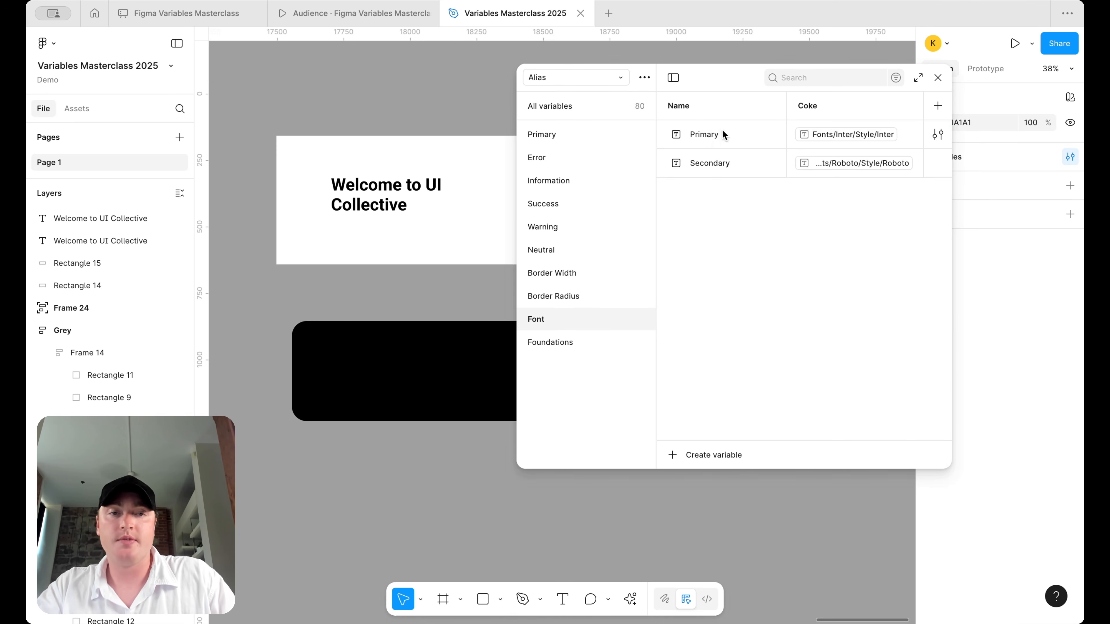
{"action": "left_click", "coordinate": [570, 340]}
- Duplicate it as Foundations/black and alias white's value to foundations/white
{"action": "key", "text": "shift+Return"}
{"action": "type", "text": "black"}
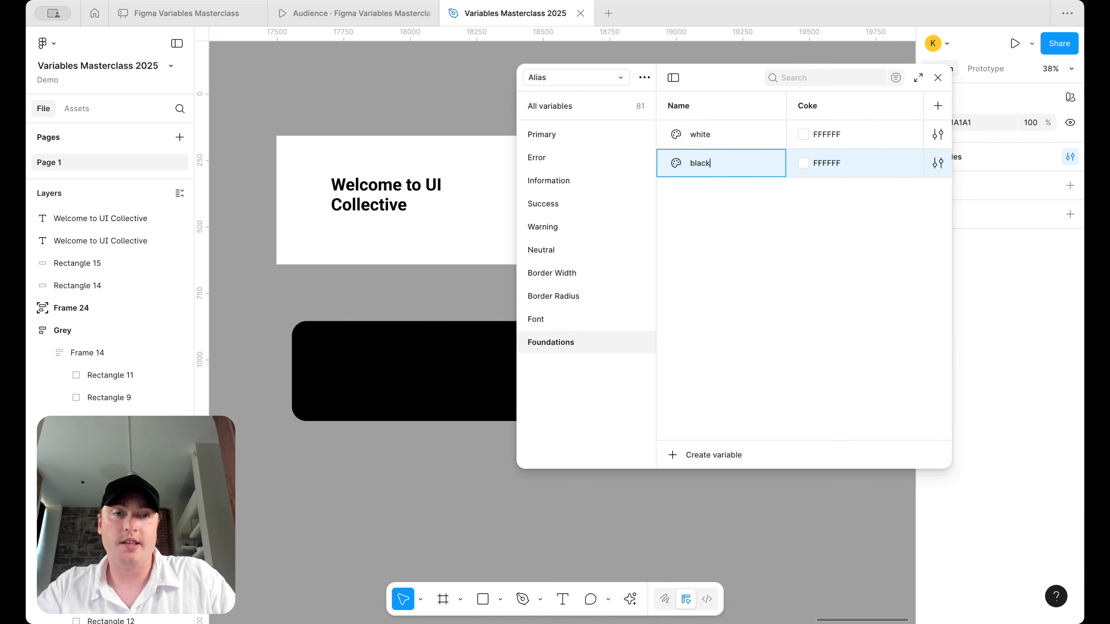
{"action": "right_click", "coordinate": [850, 132]}
{"action": "left_click", "coordinate": [892, 140]}
{"action": "type", "text": "f"}
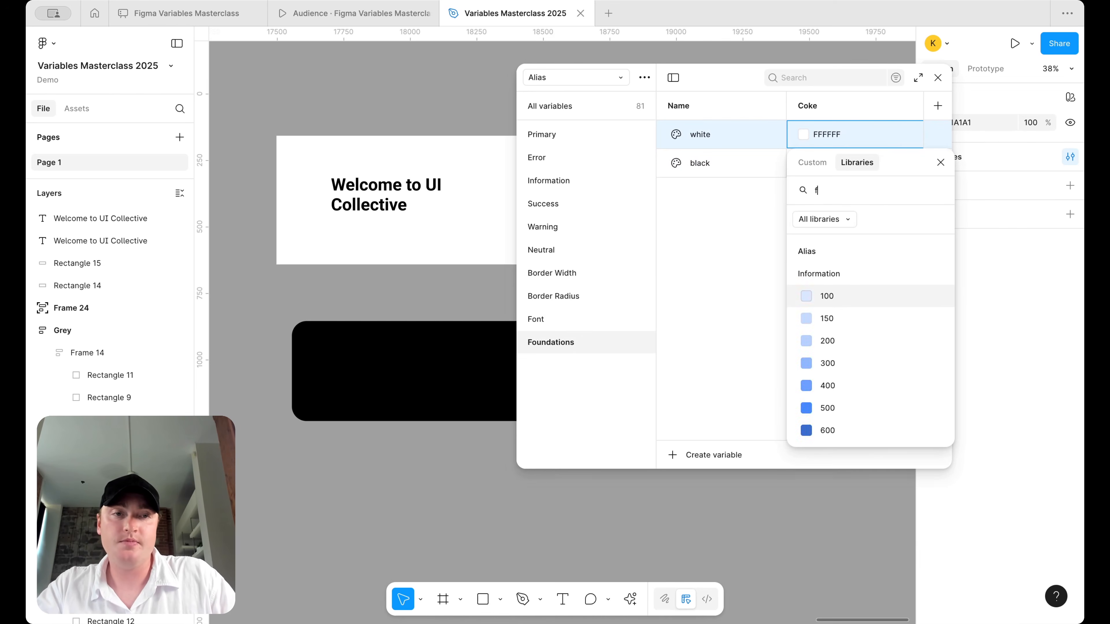
{"action": "type", "text": "ound"}
{"action": "left_click", "coordinate": [841, 389]}
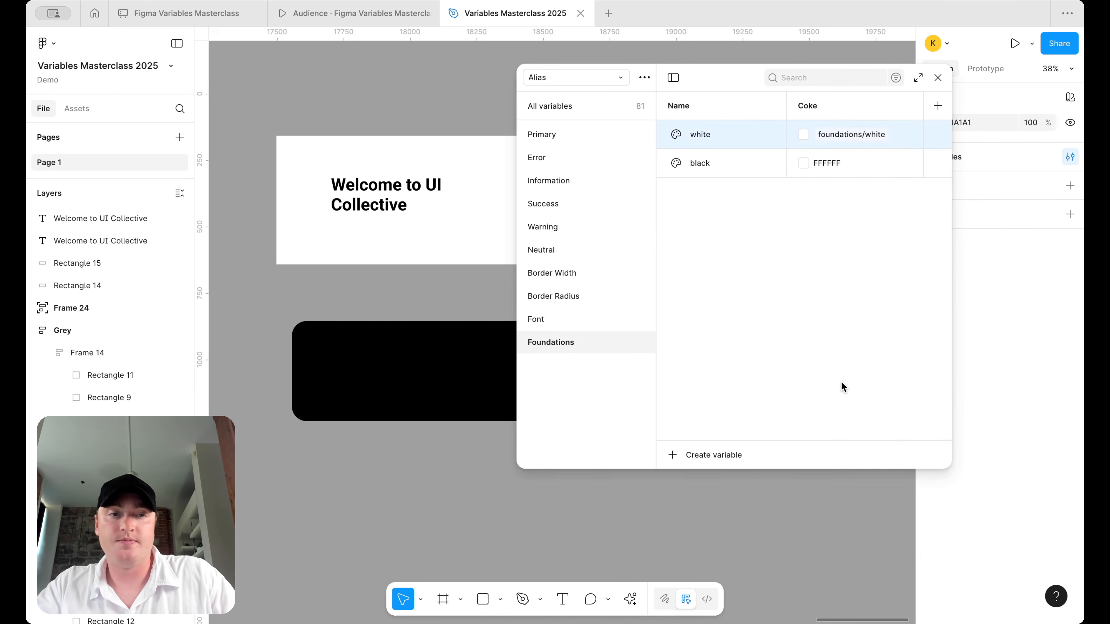
- Alias Foundations/black to foundations/black and switch to the Mapped collection
{"action": "right_click", "coordinate": [844, 160]}
{"action": "left_click", "coordinate": [878, 165]}
{"action": "type", "text": "foud"}
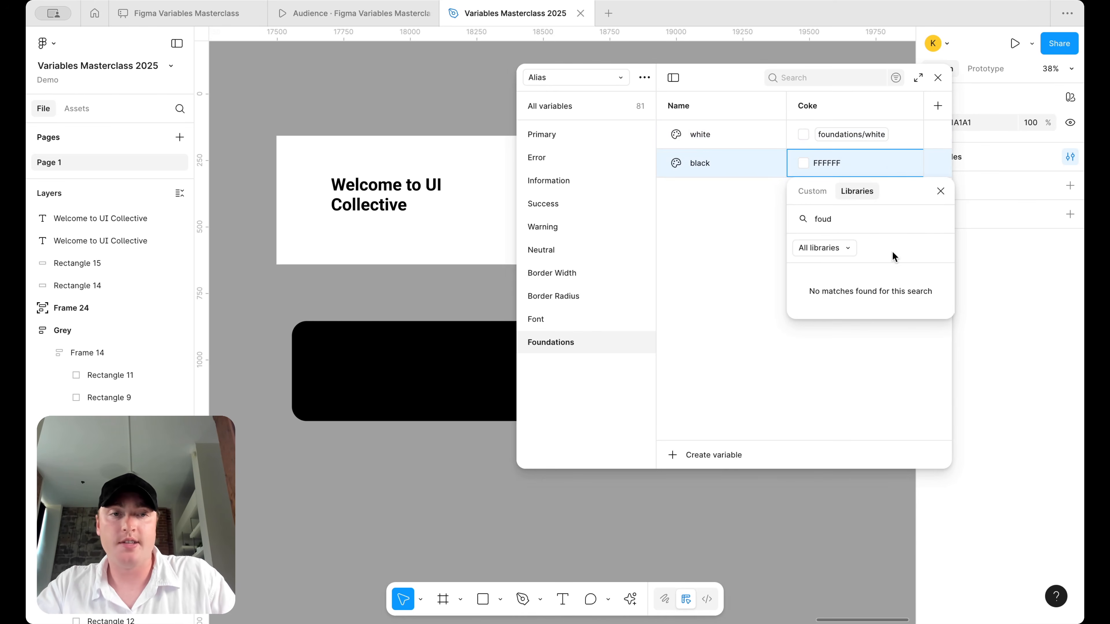
{"action": "key", "text": "BackSpace"}
{"action": "left_click", "coordinate": [879, 436]}
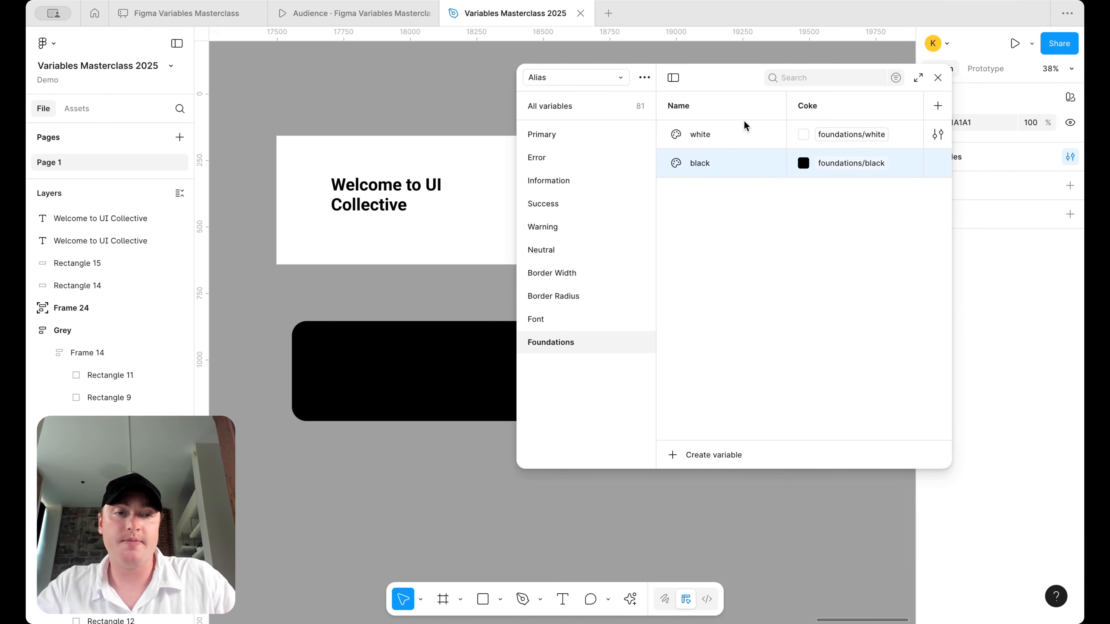
{"action": "left_click", "coordinate": [595, 78]}
{"action": "left_click", "coordinate": [564, 112]}
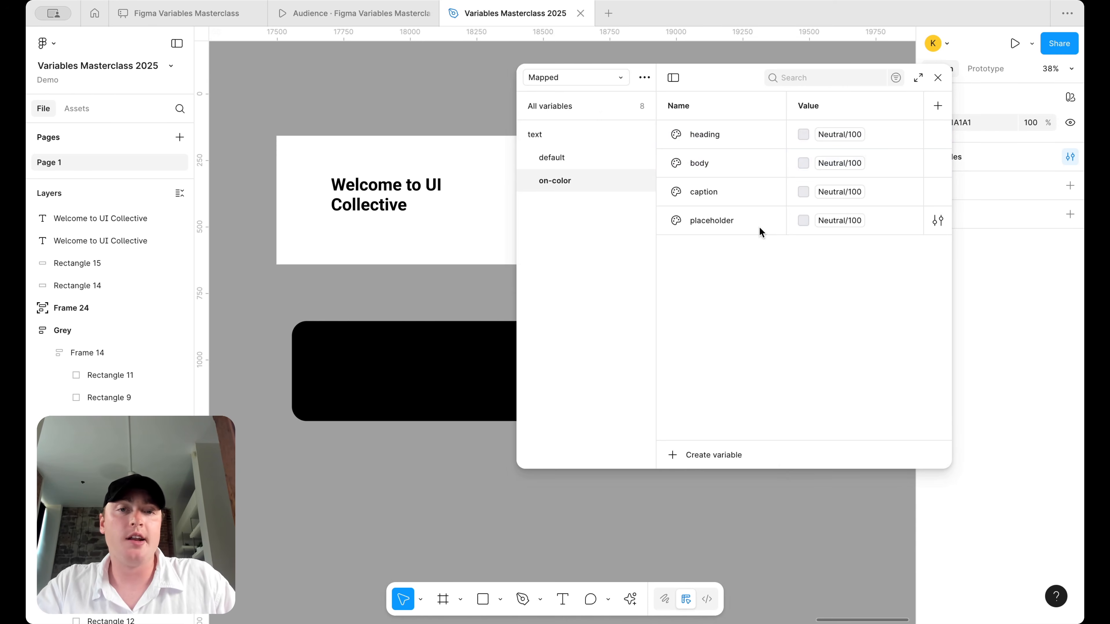
- Alias on-color heading and body to Foundations/white, then copy the welcome heading onto the black card
{"action": "left_click", "coordinate": [829, 136]}
{"action": "type", "text": "w"}
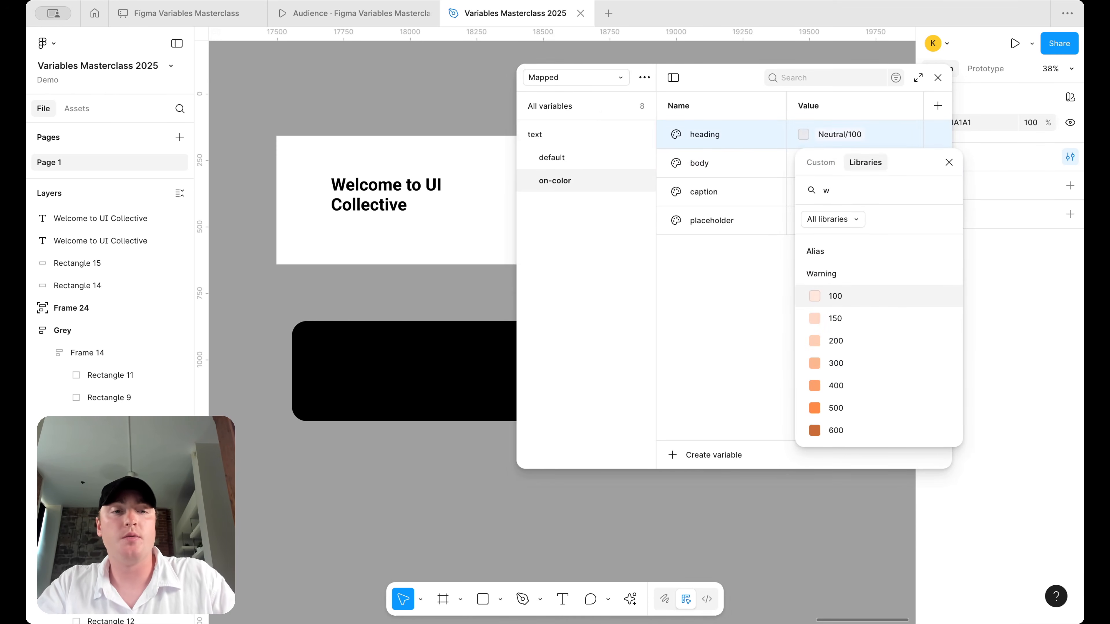
{"action": "type", "text": "hite"}
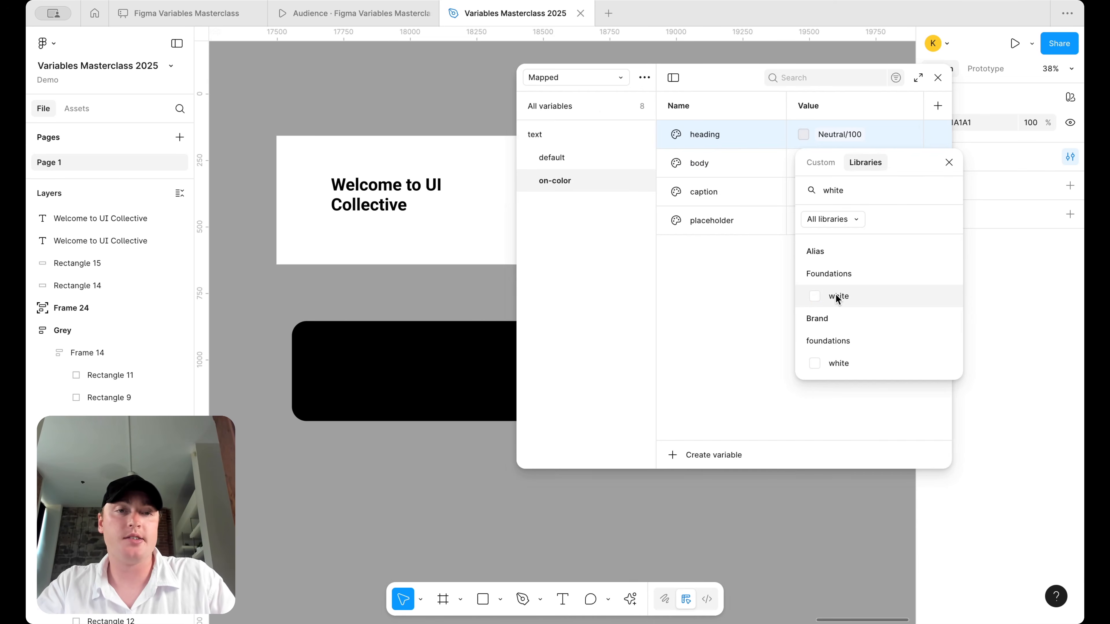
{"action": "left_click", "coordinate": [839, 297]}
{"action": "left_click", "coordinate": [848, 163]}
{"action": "type", "text": "white"}
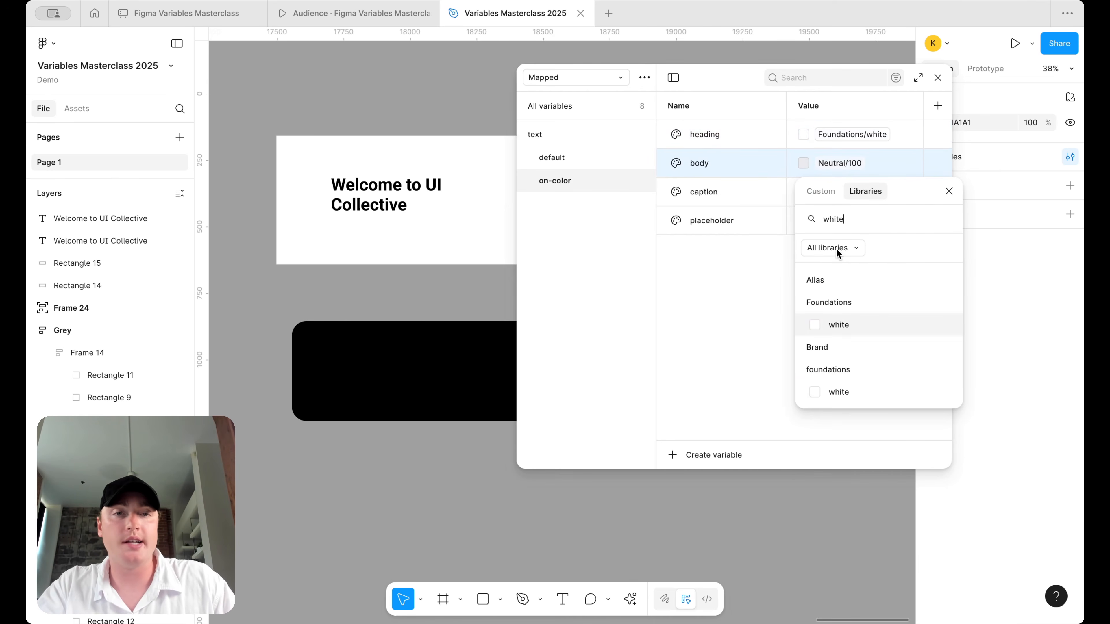
{"action": "left_click", "coordinate": [839, 324]}
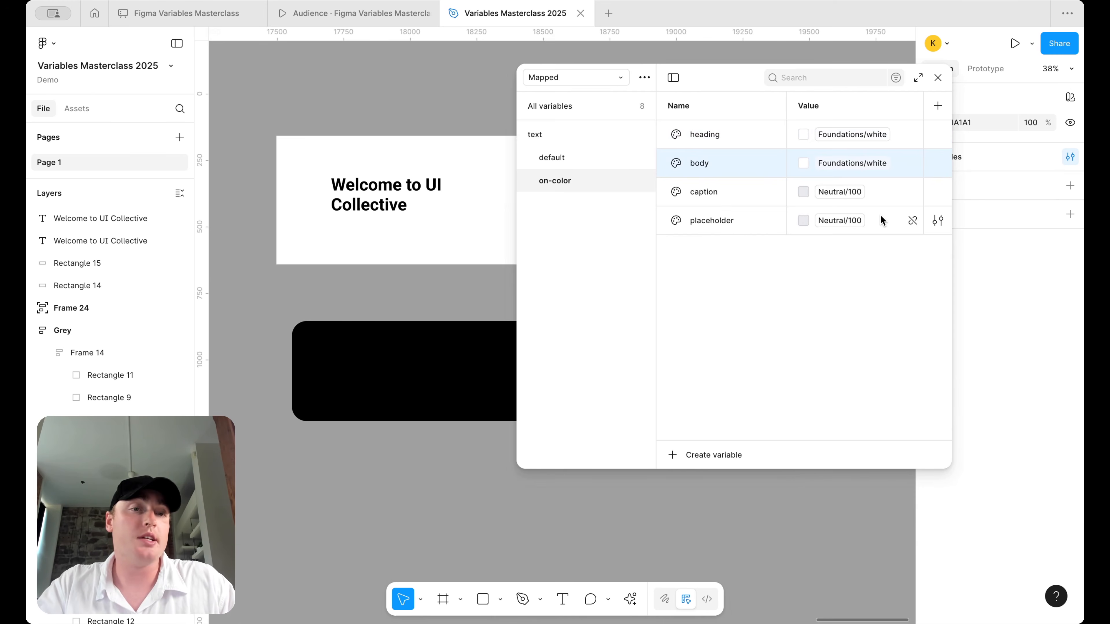
{"action": "left_click", "coordinate": [399, 210]}
{"action": "left_click_drag", "start_coordinate": [399, 210], "coordinate": [407, 388]}
- Fill the heading copy with text/on-color/heading and send the black rectangle behind it
{"action": "left_click", "coordinate": [1051, 504]}
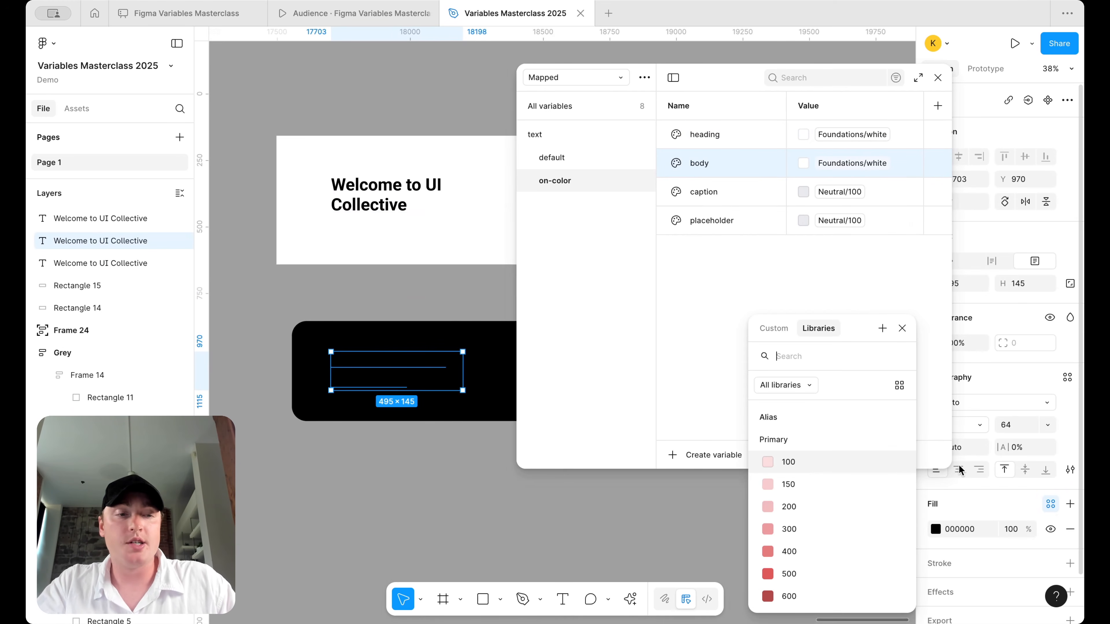
{"action": "type", "text": "text"}
{"action": "scroll", "coordinate": [837, 493], "scroll_direction": "down", "scroll_amount": 1}
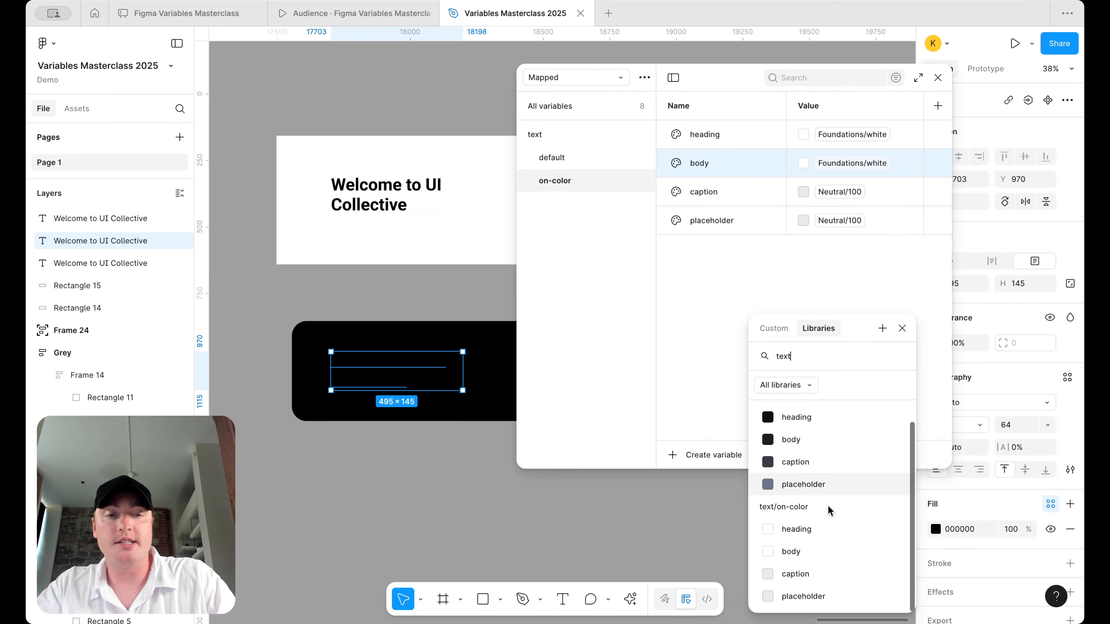
{"action": "left_click", "coordinate": [819, 531]}
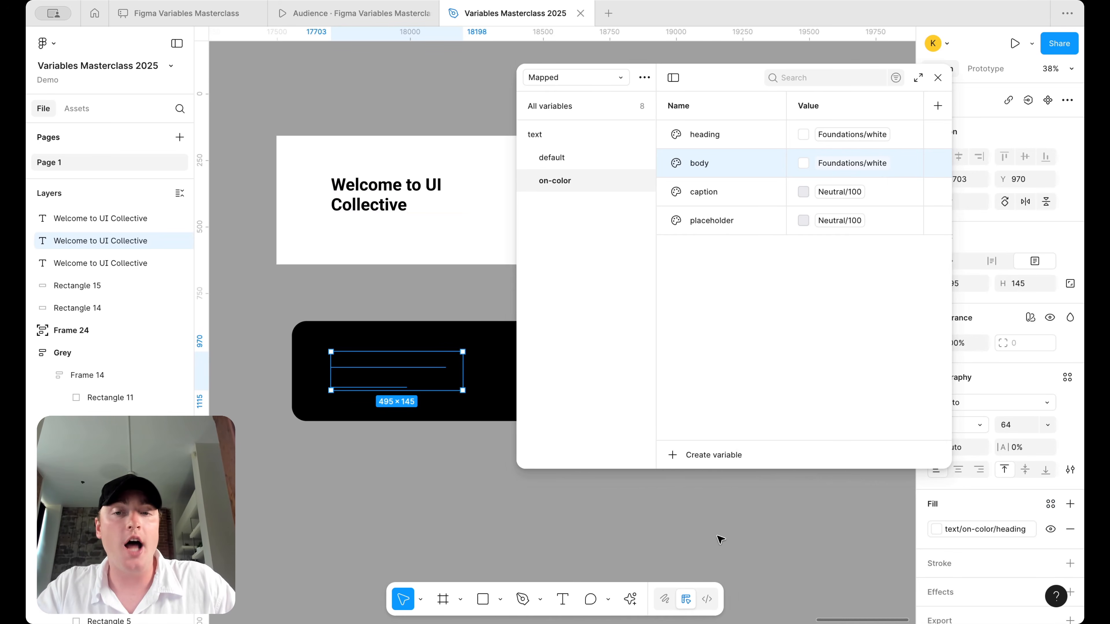
{"action": "left_click", "coordinate": [389, 340]}
{"action": "right_click", "coordinate": [390, 340]}
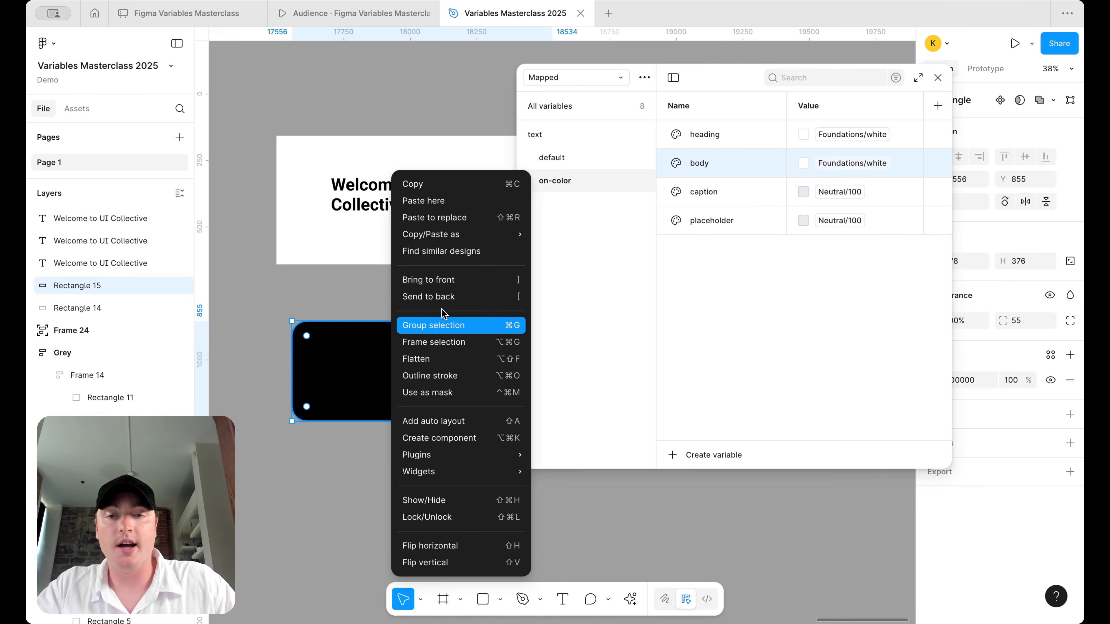
{"action": "left_click", "coordinate": [447, 300]}
- Reapply text/on-color/heading to the heading copy's text fill on the black card
{"action": "left_click", "coordinate": [361, 377]}
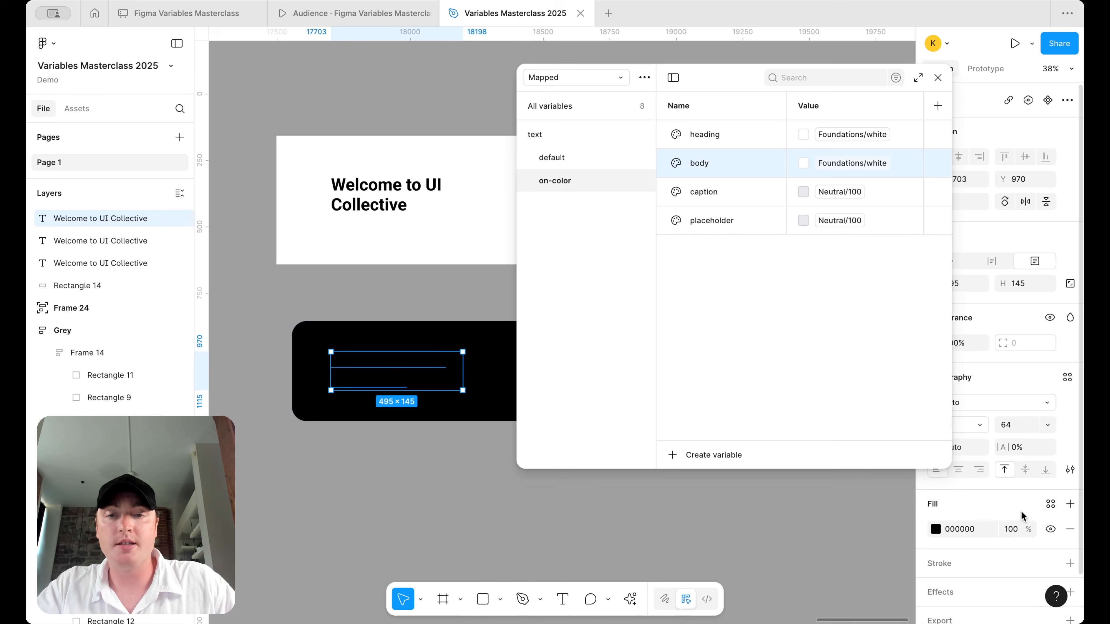
{"action": "left_click", "coordinate": [1050, 504]}
{"action": "type", "text": "text"}
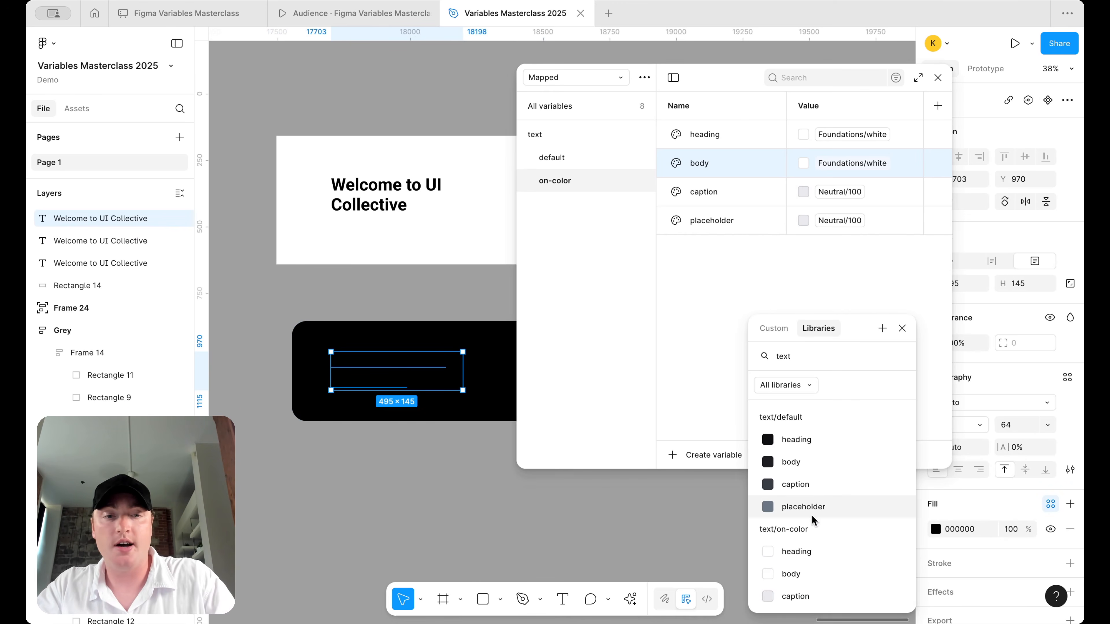
{"action": "scroll", "coordinate": [815, 524], "scroll_direction": "down", "scroll_amount": 1}
{"action": "left_click", "coordinate": [813, 544]}
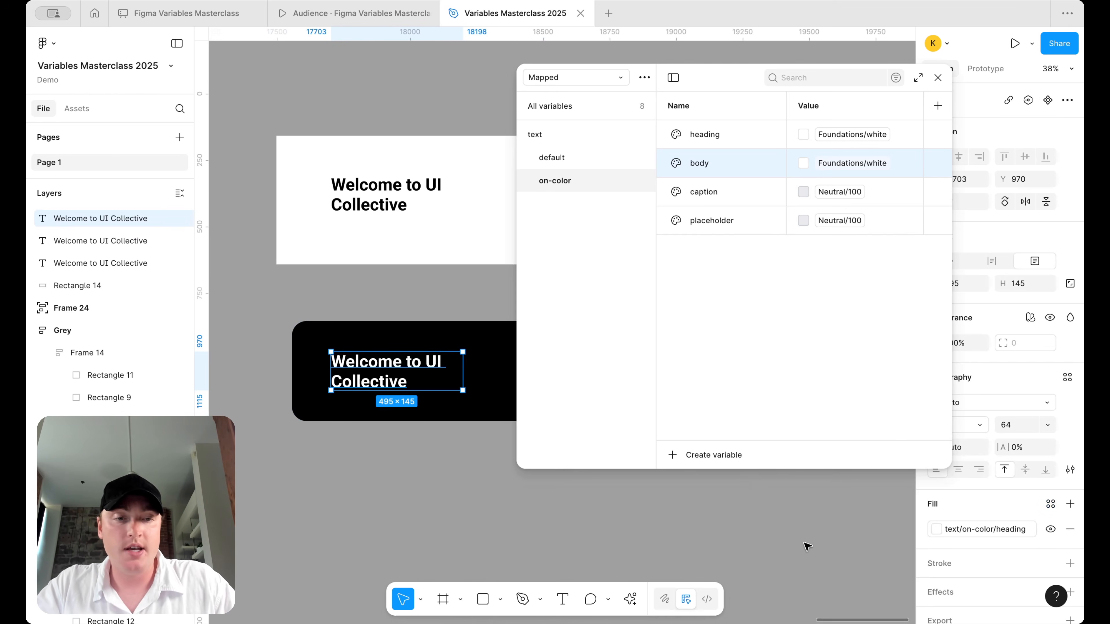
- Close the variables window, then reopen it to review all Mapped text variables
{"action": "left_click", "coordinate": [938, 78]}
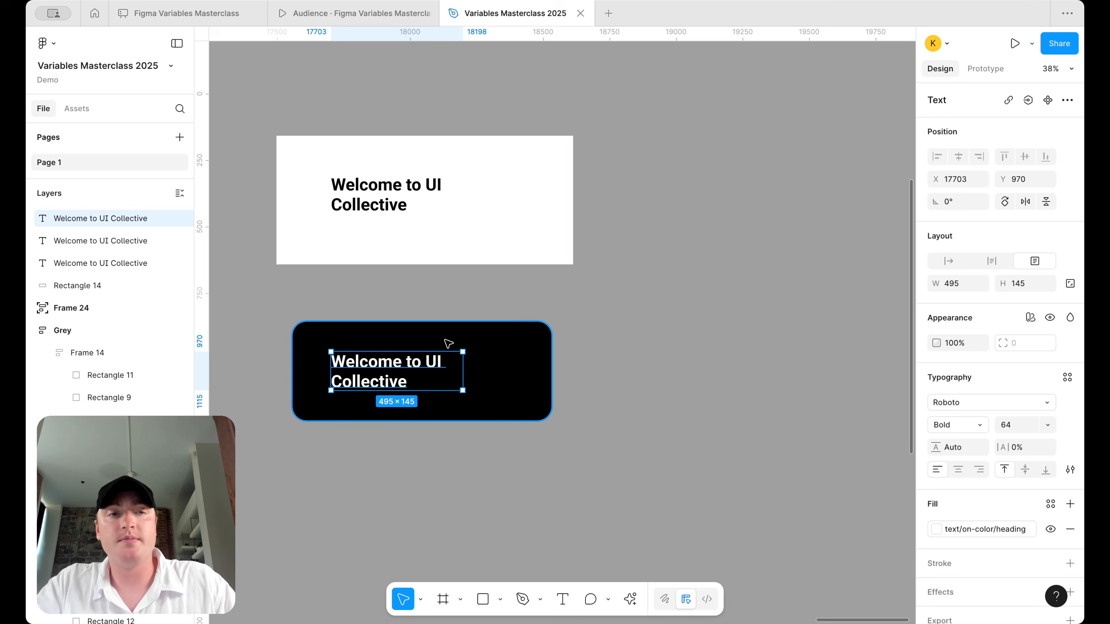
{"action": "left_click", "coordinate": [392, 184]}
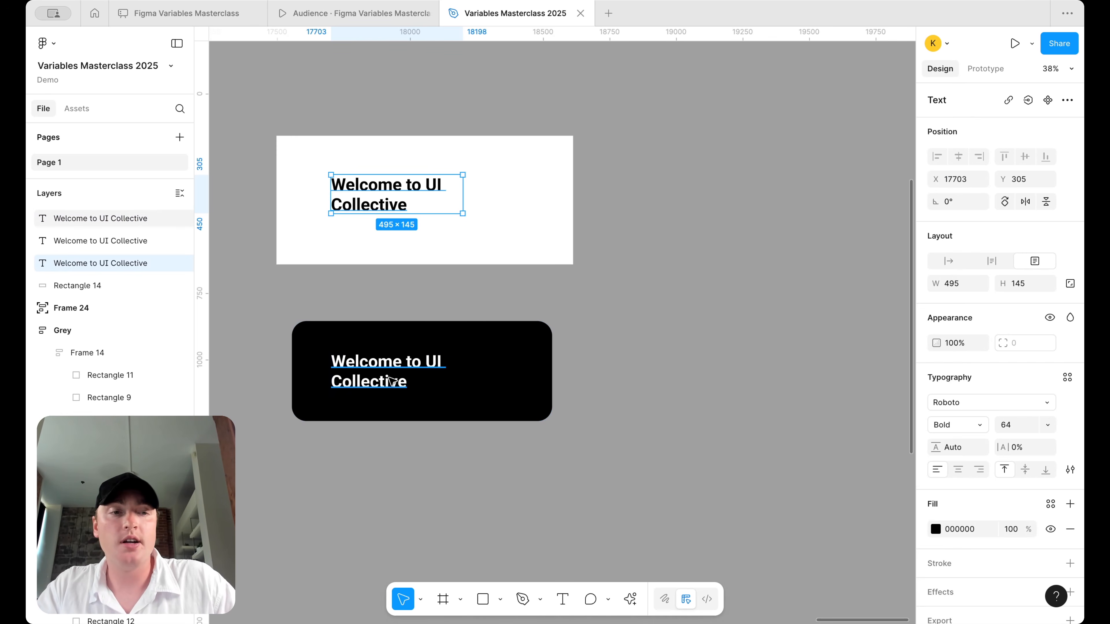
{"action": "left_click", "coordinate": [646, 350]}
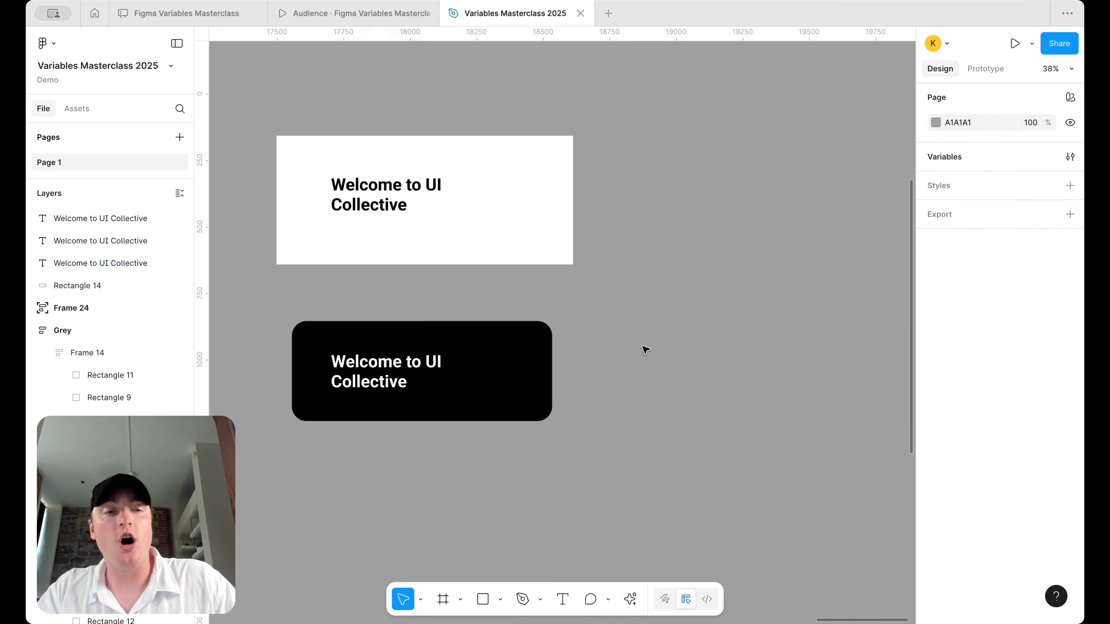
{"action": "left_click", "coordinate": [1062, 158]}
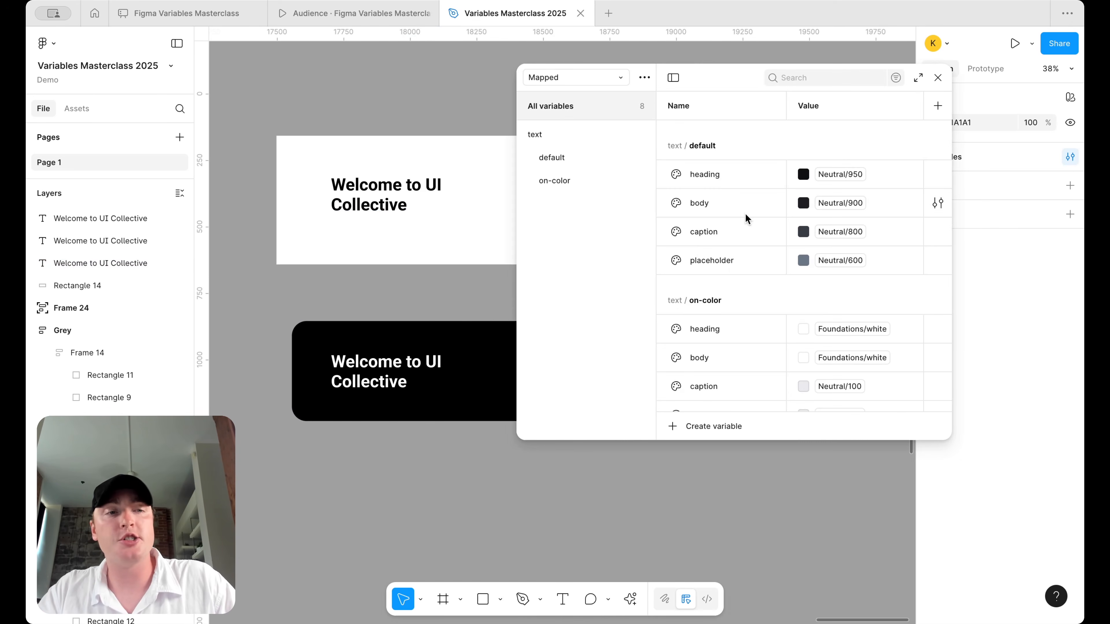
{"action": "scroll", "coordinate": [756, 284], "scroll_direction": "down", "scroll_amount": 1}
{"action": "scroll", "coordinate": [766, 312], "scroll_direction": "up", "scroll_amount": 1}
{"action": "scroll", "coordinate": [766, 312], "scroll_direction": "down", "scroll_amount": 1}
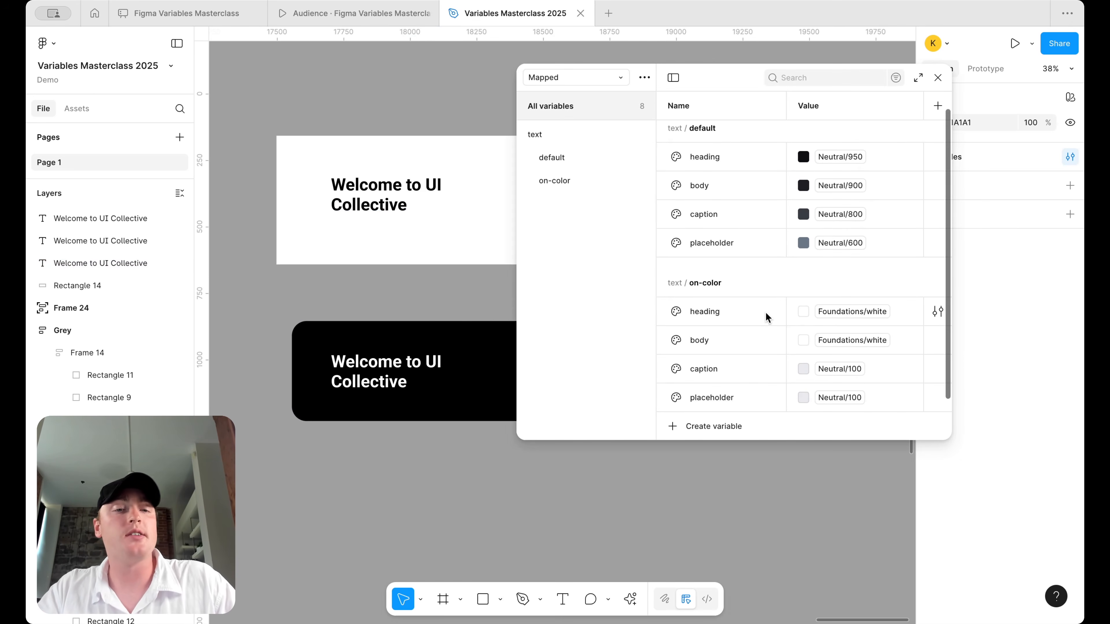
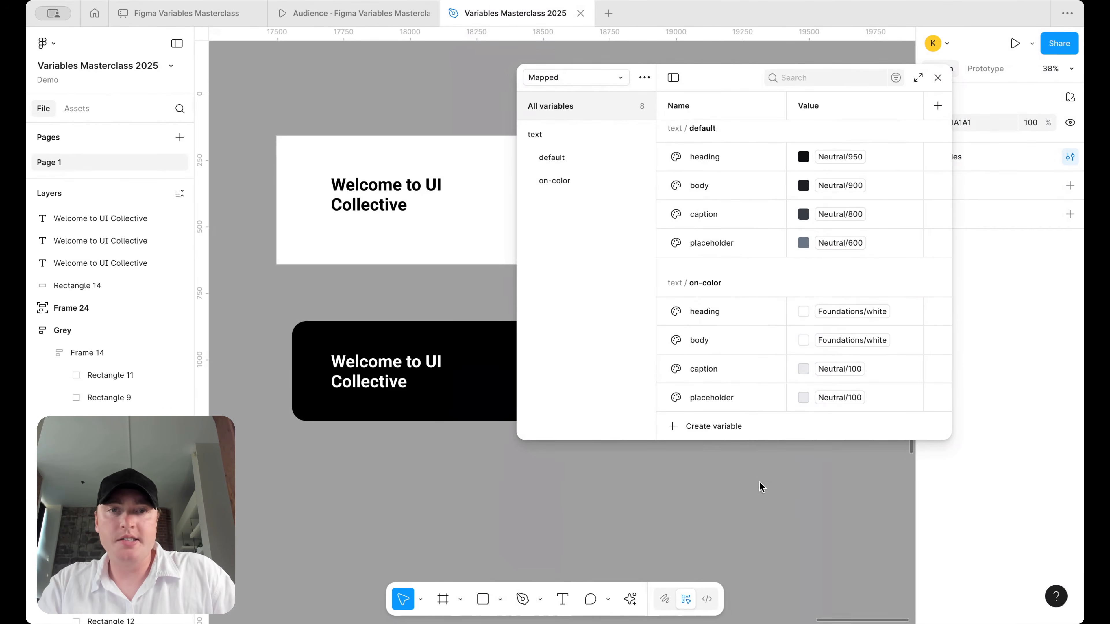
- Compare the Alias collection with the Mapped collection, then return to Mapped
{"action": "left_click_drag", "start_coordinate": [774, 442], "coordinate": [773, 514]}
{"action": "left_click", "coordinate": [584, 82]}
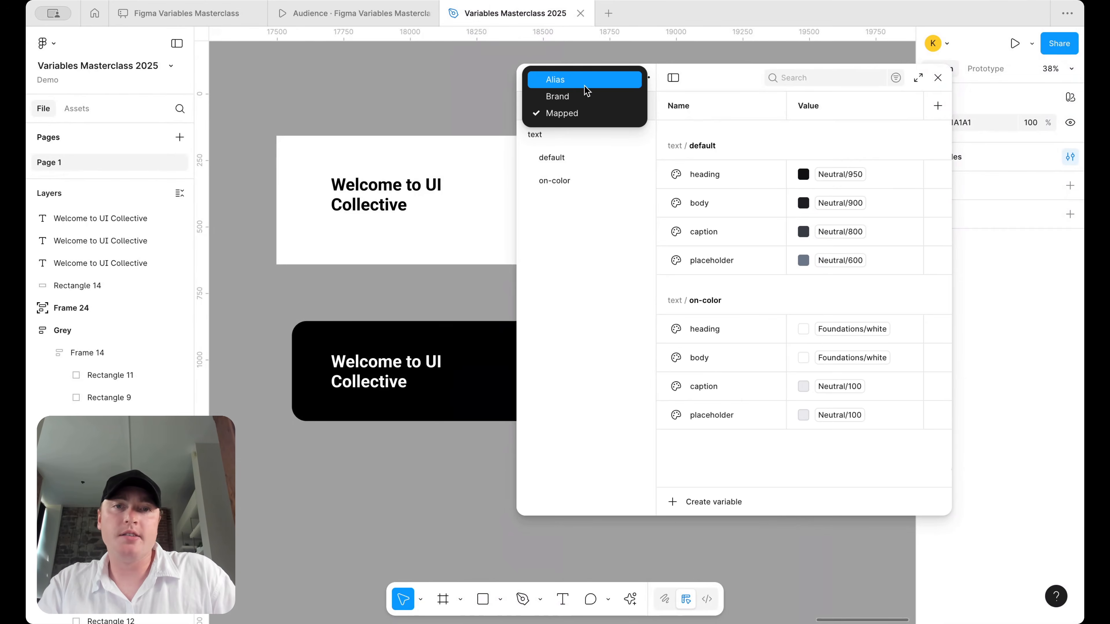
{"action": "left_click", "coordinate": [587, 86]}
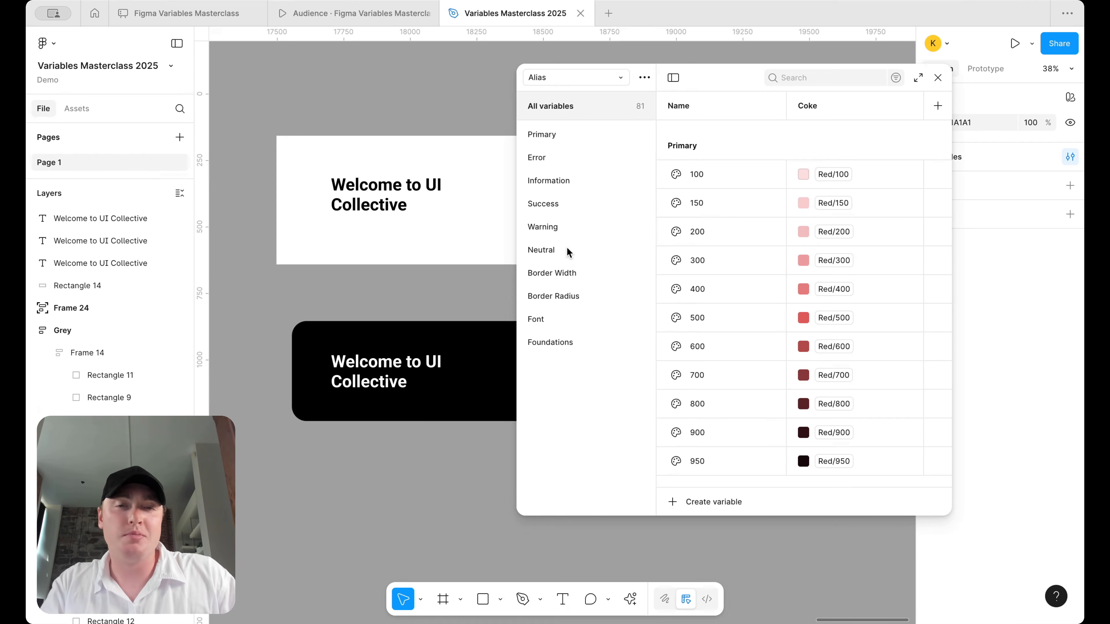
{"action": "left_click", "coordinate": [572, 76]}
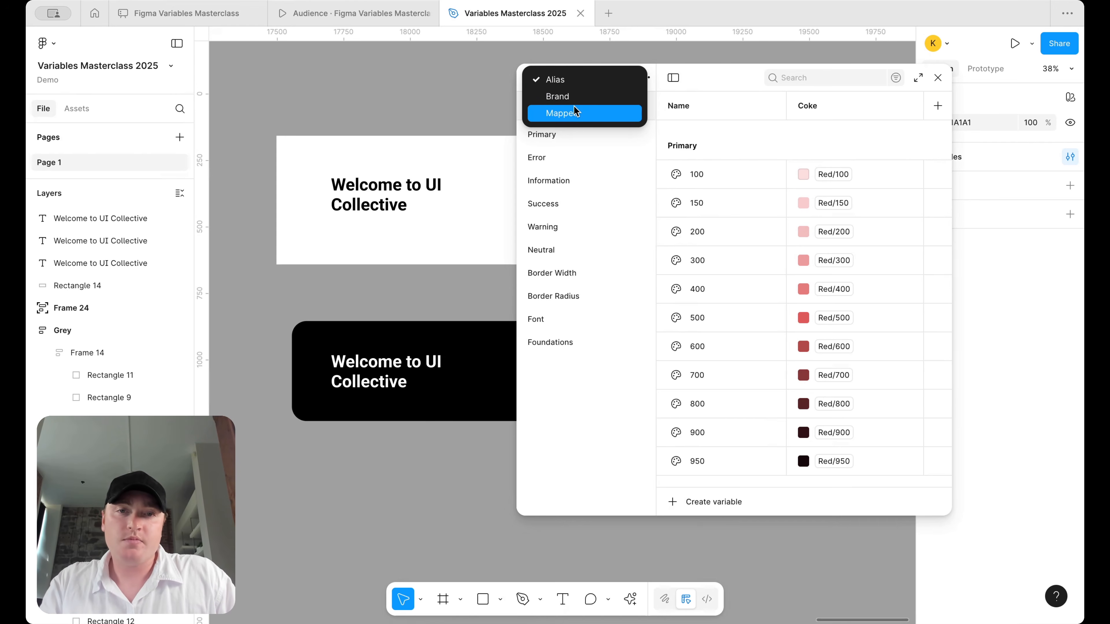
{"action": "left_click", "coordinate": [579, 112]}
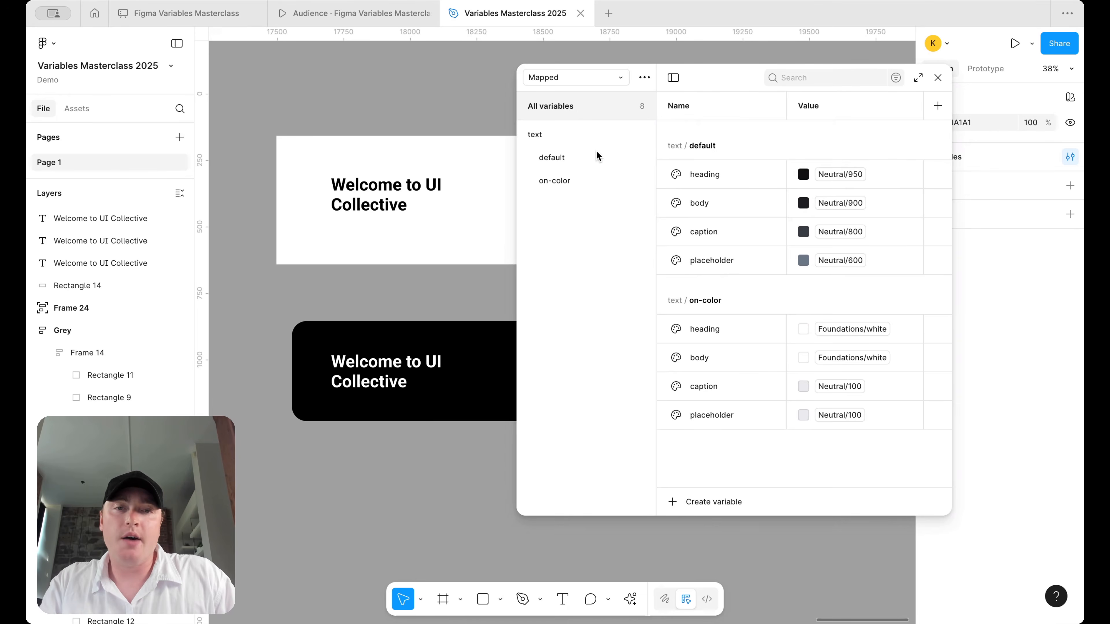
- Show all Mapped variables and start a new variable to reveal the type choices
{"action": "right_click", "coordinate": [544, 132]}
{"action": "left_click", "coordinate": [549, 245]}
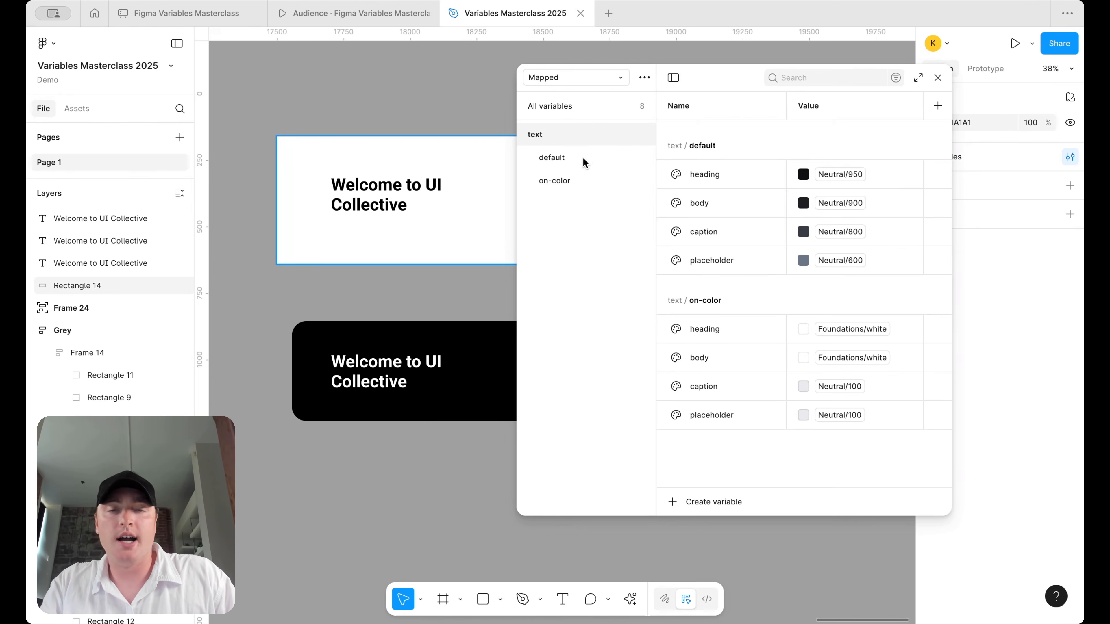
{"action": "left_click", "coordinate": [580, 106]}
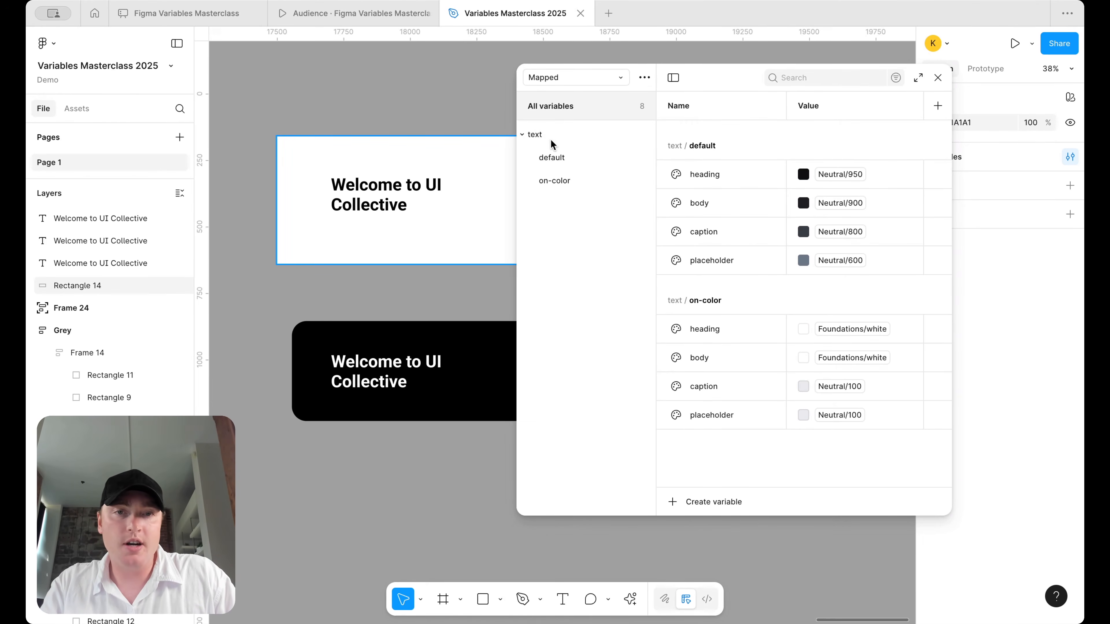
{"action": "left_click", "coordinate": [735, 509]}
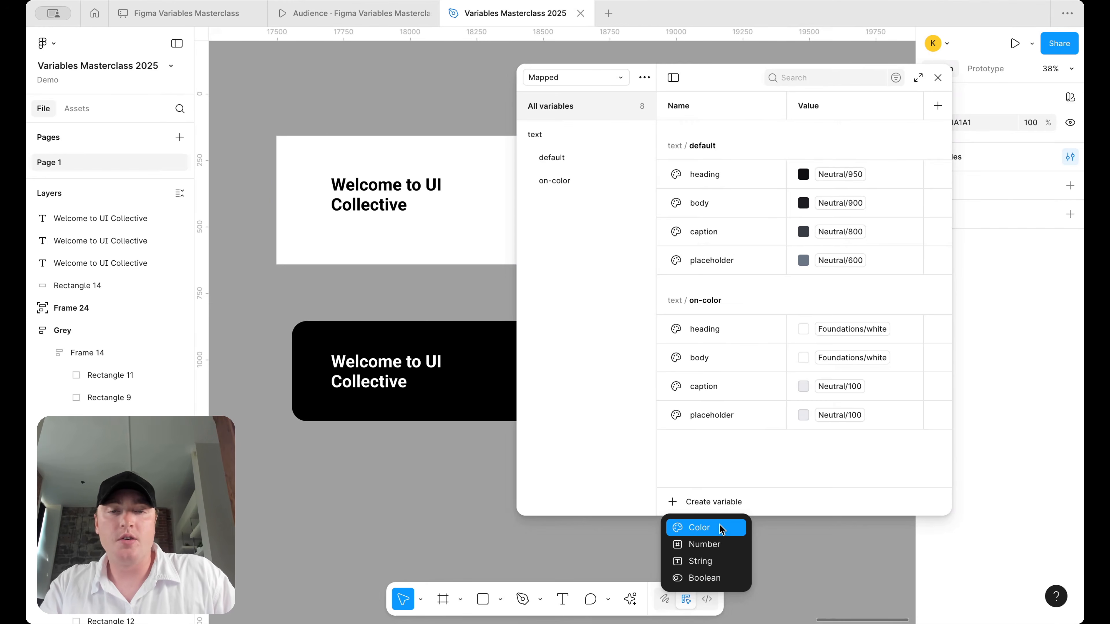
- Create the colour variable text/primary/default and alias its value to Primary 500
{"action": "left_click", "coordinate": [720, 529]}
{"action": "type", "text": "text"}
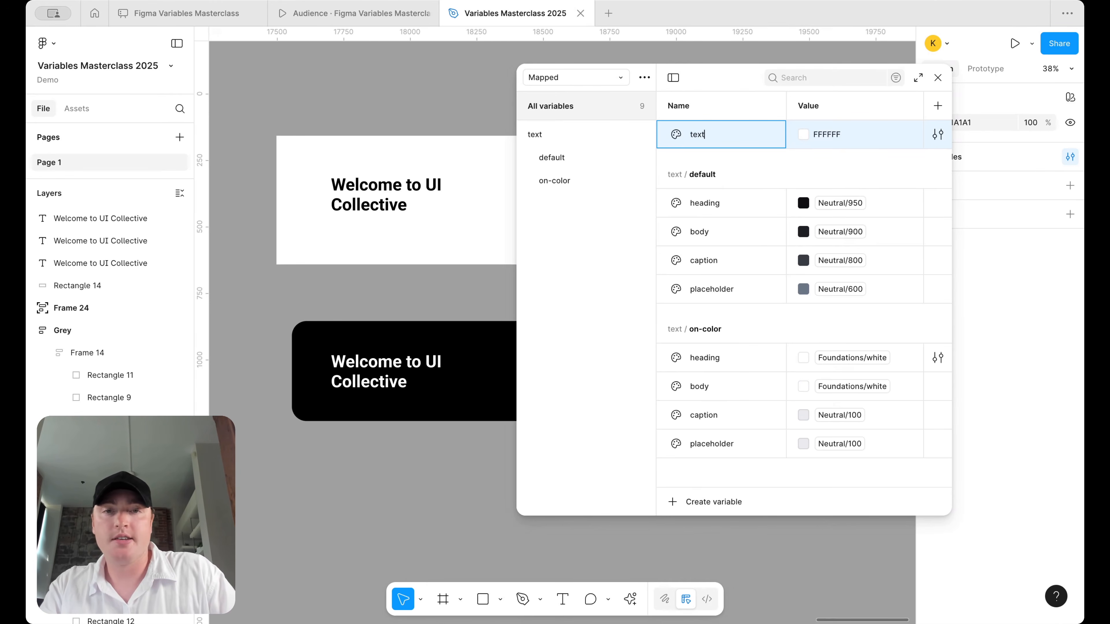
{"action": "type", "text": "/primary"}
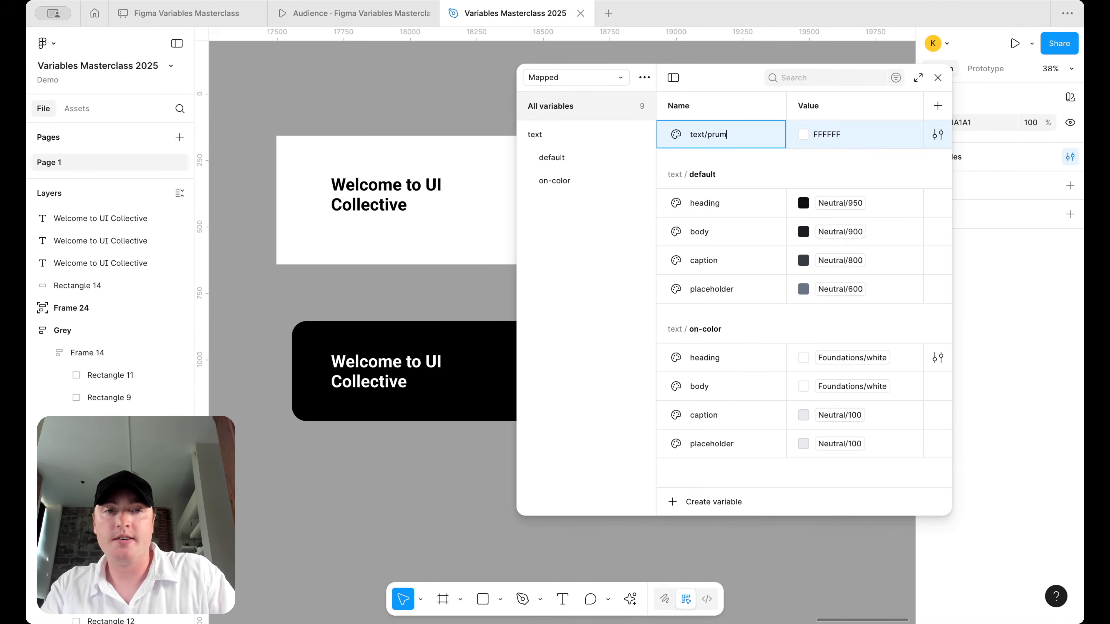
{"action": "type", "text": "/"}
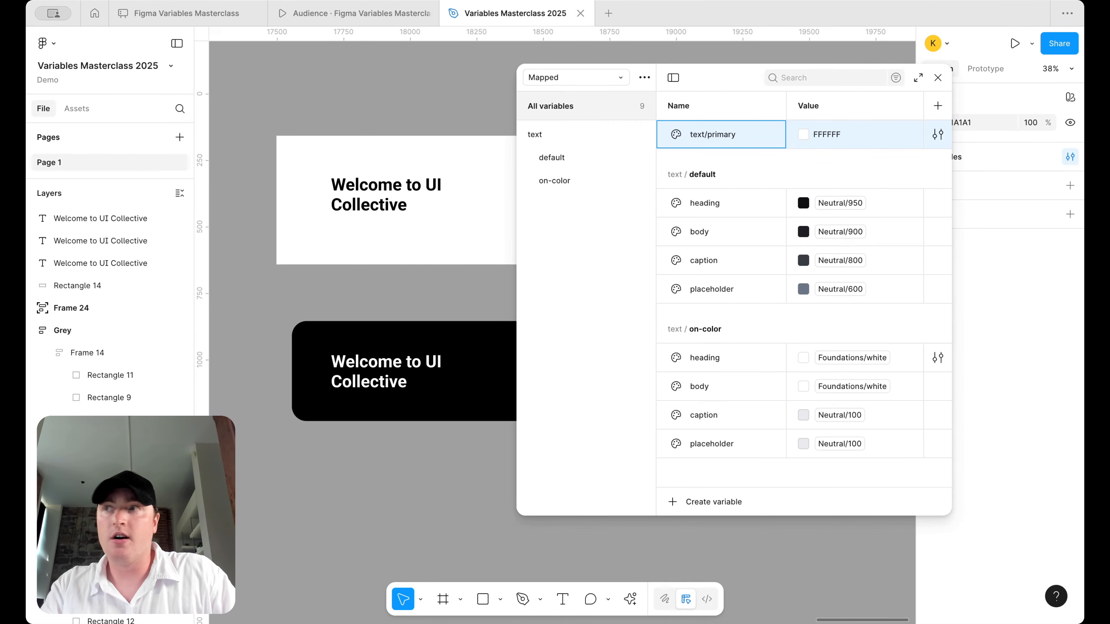
{"action": "type", "text": "default"}
{"action": "key", "text": "Return"}
{"action": "left_click", "coordinate": [554, 205]}
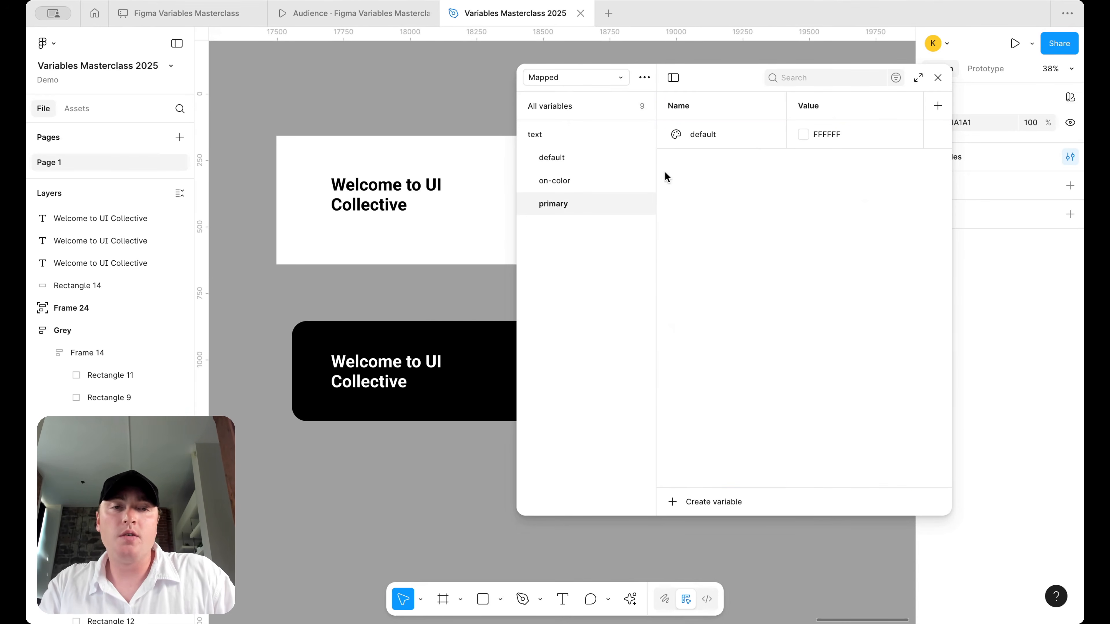
{"action": "right_click", "coordinate": [838, 129]}
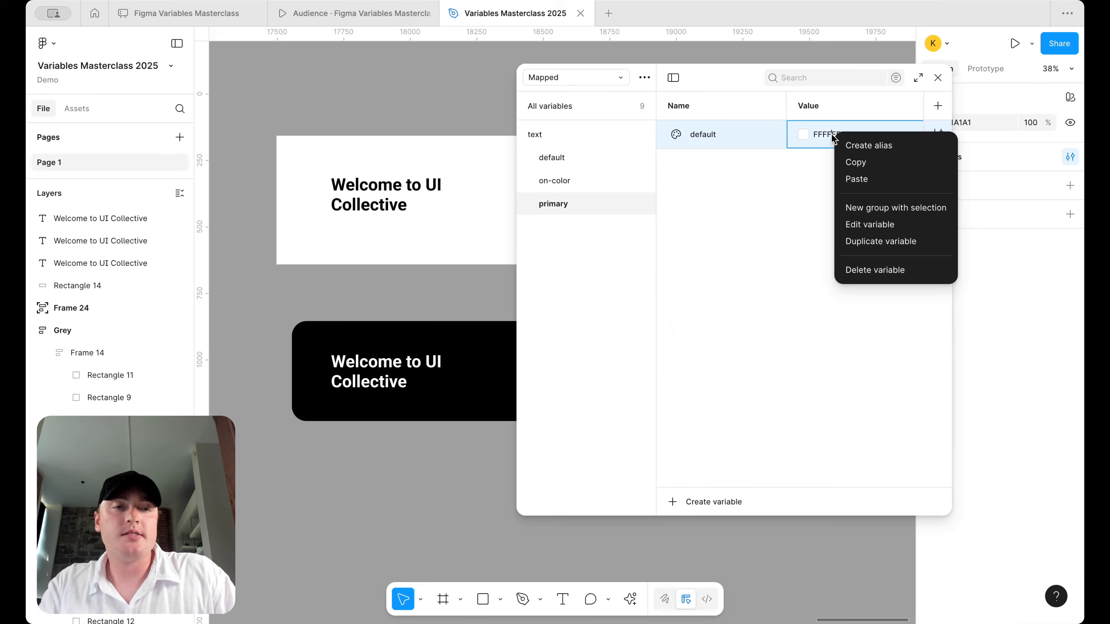
{"action": "left_click", "coordinate": [869, 145]}
{"action": "scroll", "coordinate": [861, 300], "scroll_direction": "down", "scroll_amount": 2}
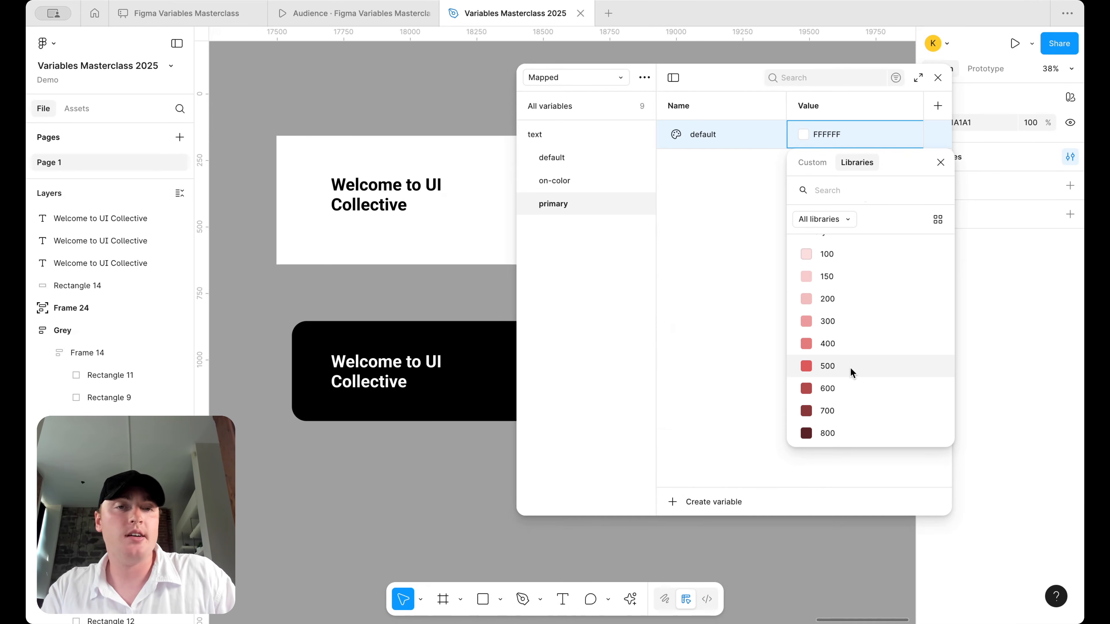
{"action": "left_click", "coordinate": [851, 367]}
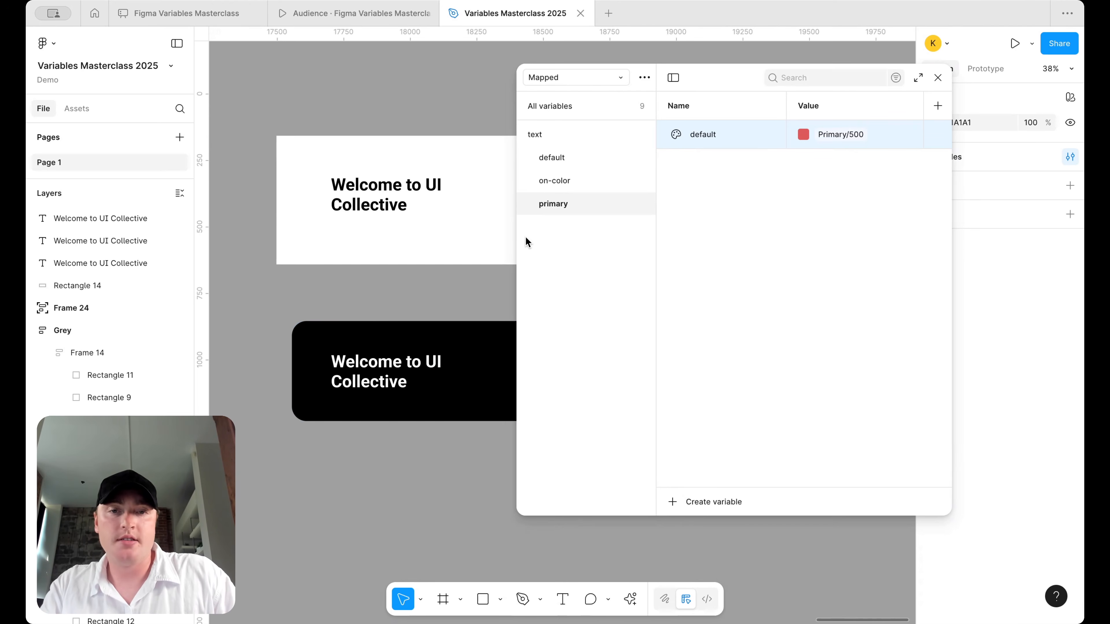
{"action": "left_click_drag", "start_coordinate": [517, 242], "coordinate": [622, 240]}
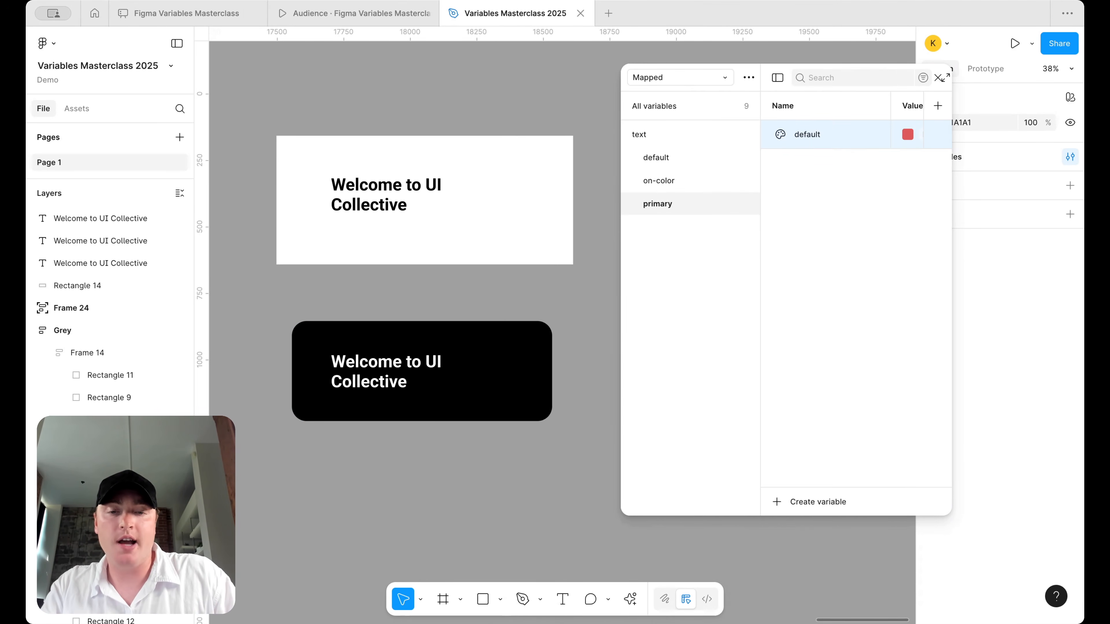
- Add 'Learn more' text below the white card's heading at font size 24
{"action": "left_click", "coordinate": [562, 599]}
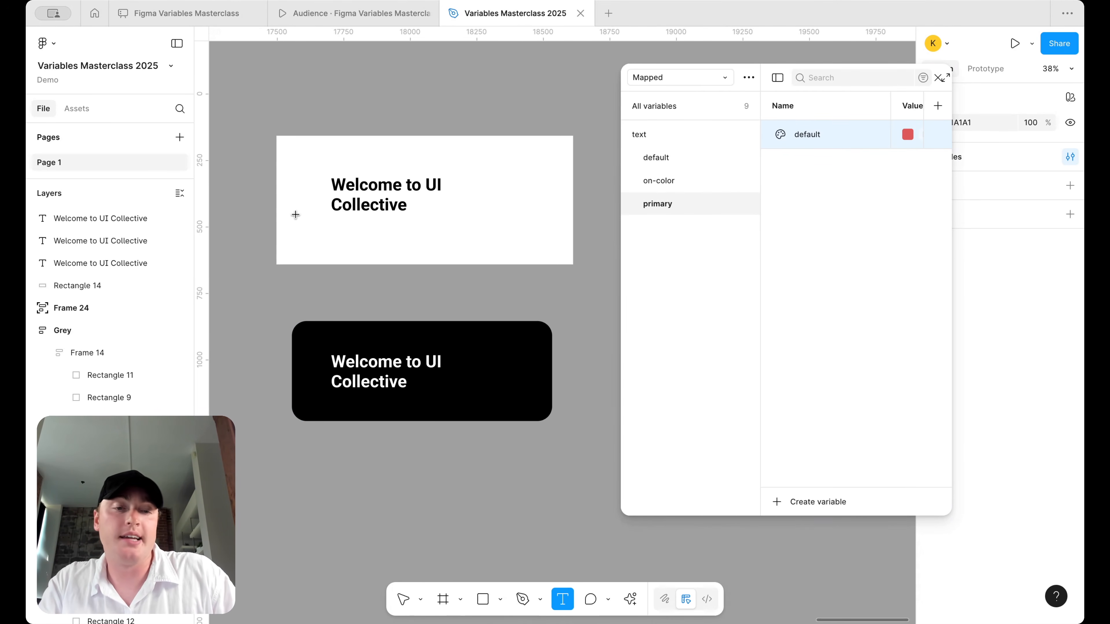
{"action": "scroll", "coordinate": [322, 208], "scroll_direction": "up", "scroll_amount": 3}
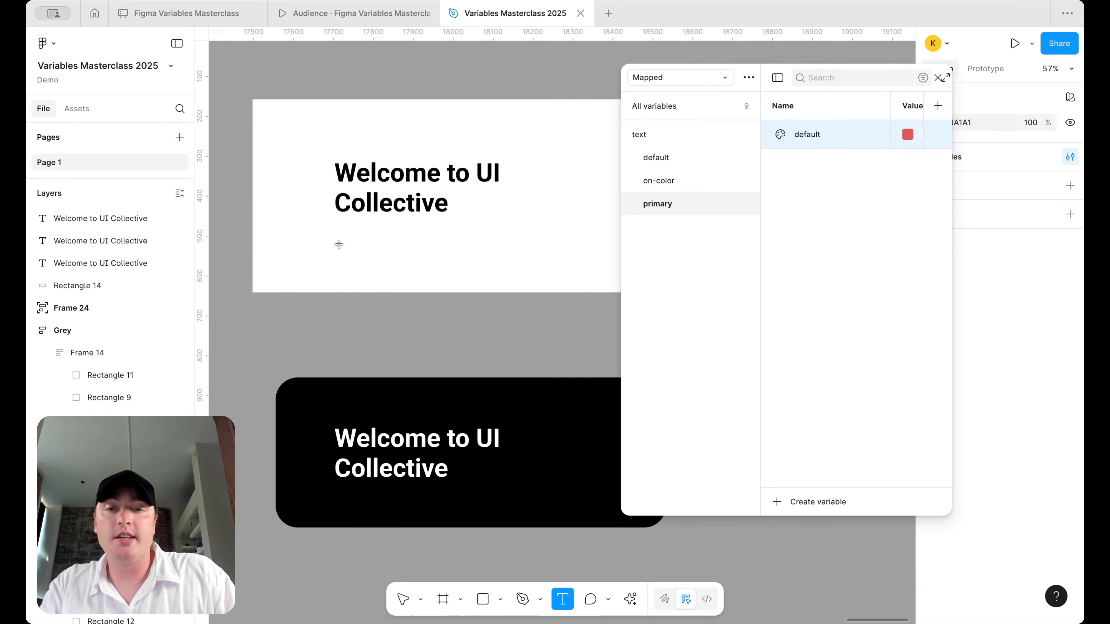
{"action": "left_click_drag", "start_coordinate": [335, 244], "coordinate": [444, 259]}
{"action": "scroll", "coordinate": [387, 258], "scroll_direction": "up", "scroll_amount": 3}
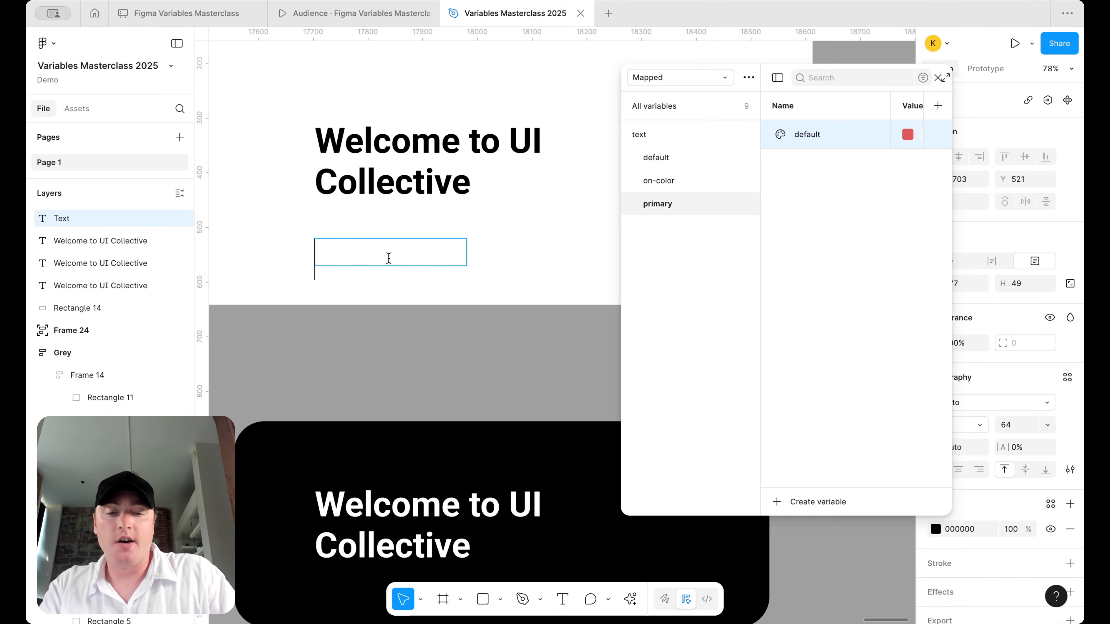
{"action": "type", "text": "Learn more"}
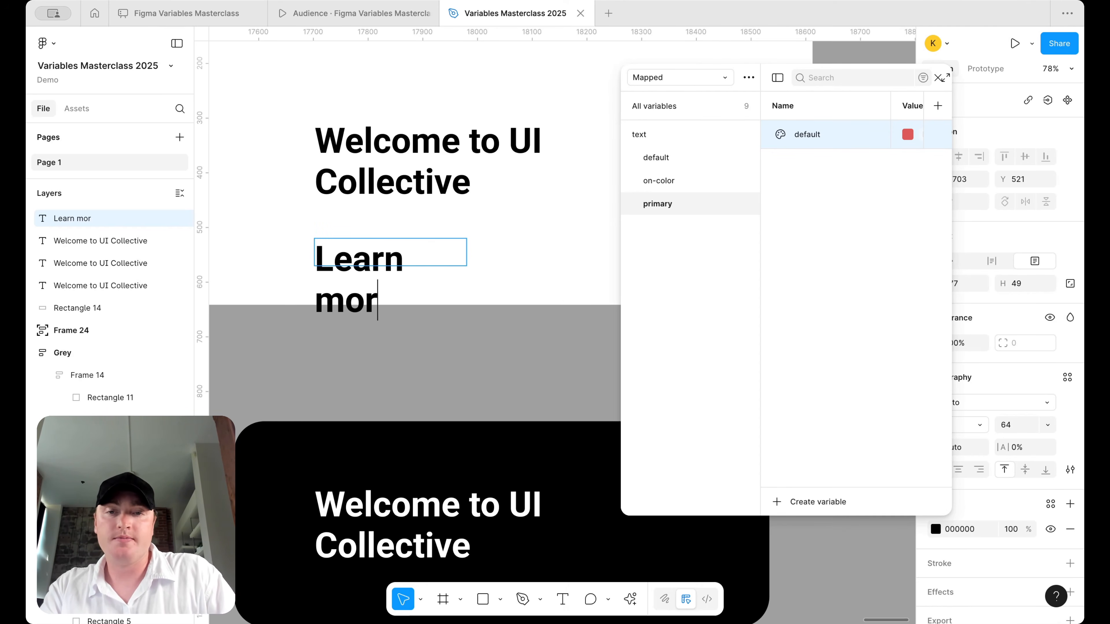
{"action": "key", "text": "ctrl+a"}
{"action": "left_click", "coordinate": [1023, 430]}
{"action": "type", "text": "2"}
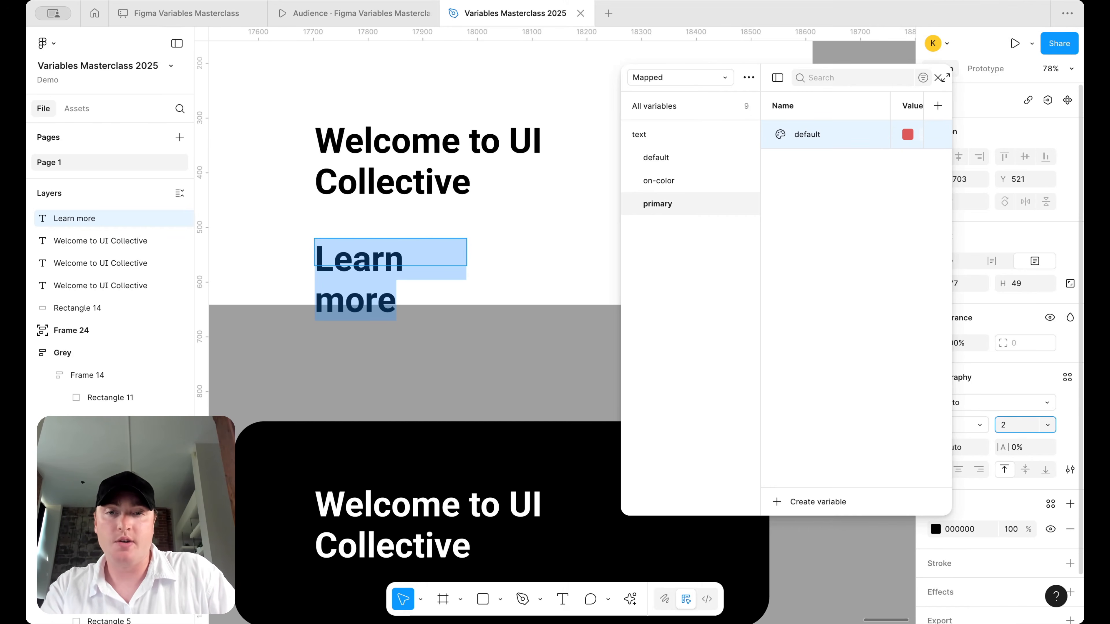
{"action": "type", "text": "4"}
{"action": "key", "text": "Return"}
- Fill the Learn more text with the text/primary/default variable
{"action": "left_click", "coordinate": [1051, 504]}
{"action": "type", "text": "t"}
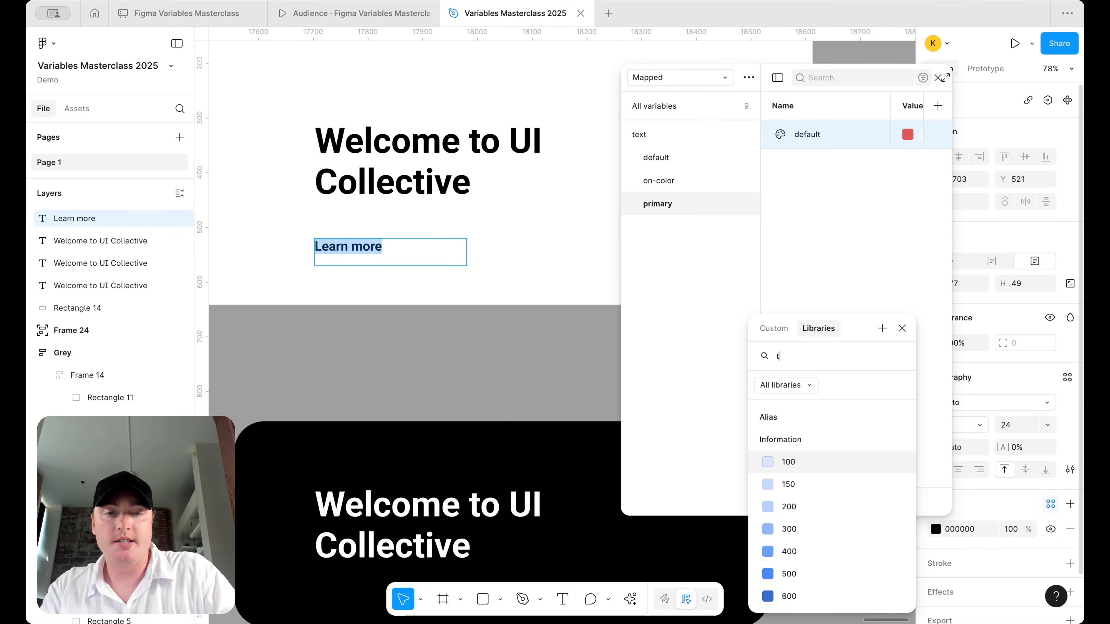
{"action": "type", "text": "ext"}
{"action": "scroll", "coordinate": [876, 499], "scroll_direction": "down", "scroll_amount": 3}
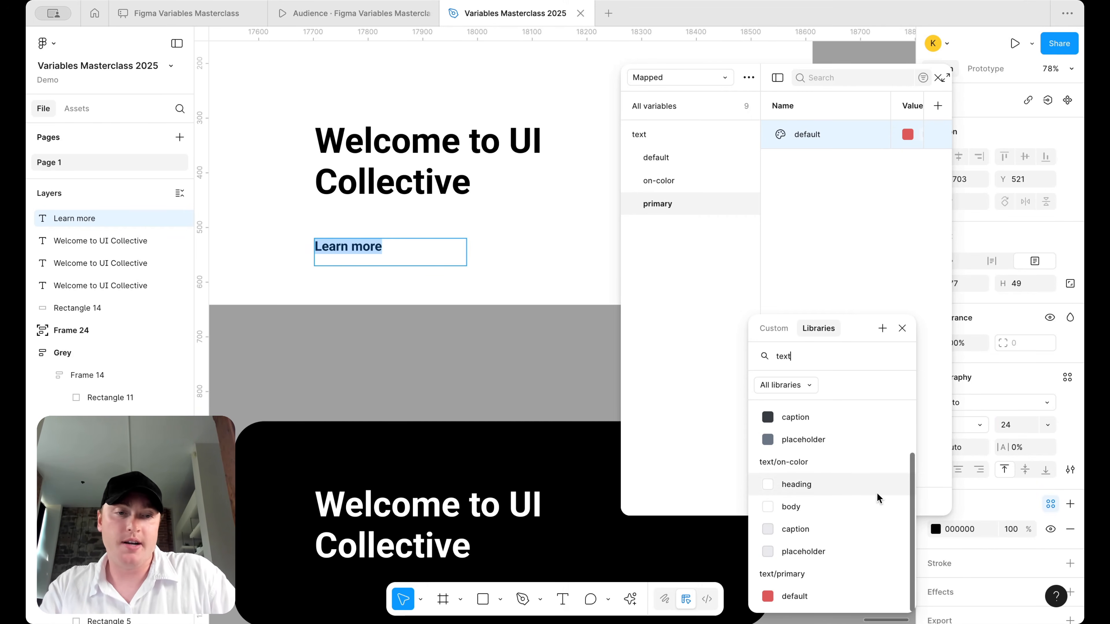
{"action": "left_click", "coordinate": [813, 601]}
{"action": "key", "text": "Escape"}
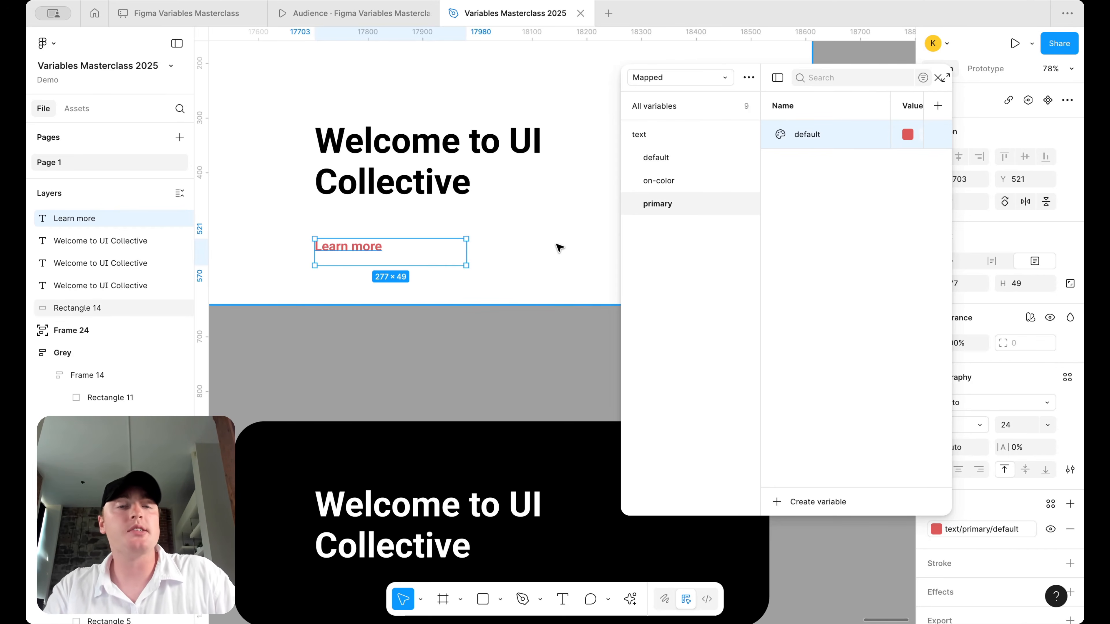
- Review the Alias collection's Primary and Error groups, then return to Mapped
{"action": "left_click", "coordinate": [684, 79]}
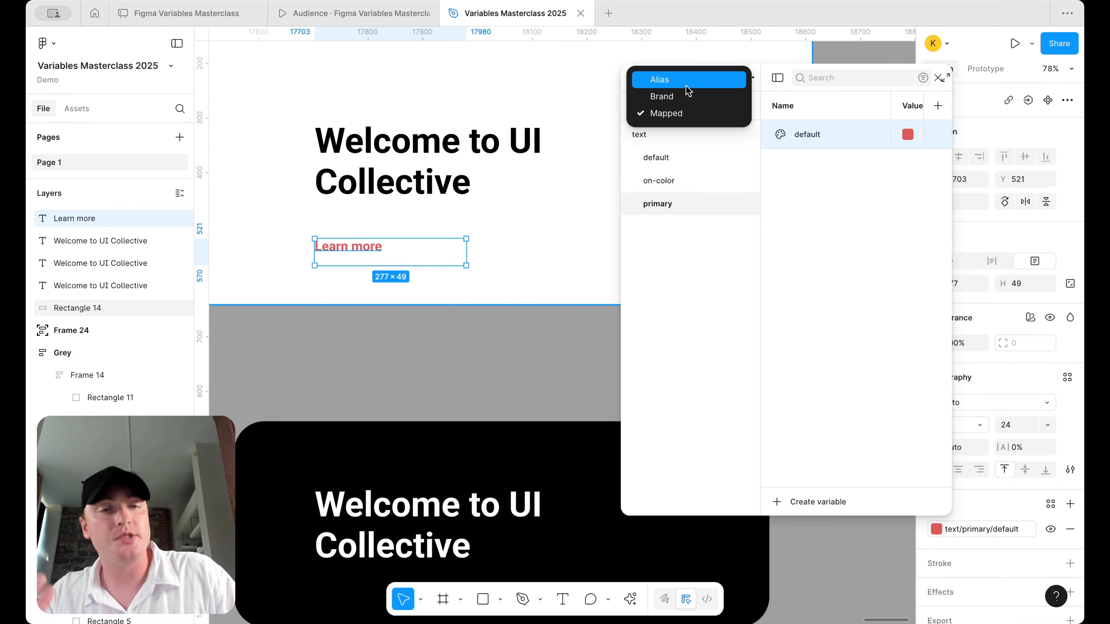
{"action": "left_click", "coordinate": [688, 81]}
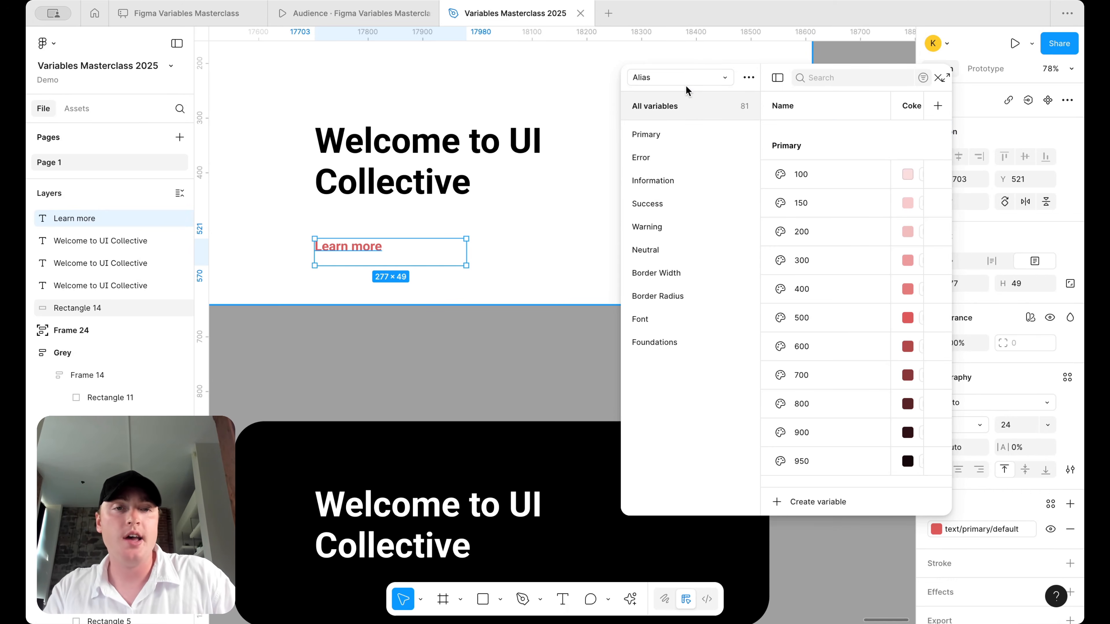
{"action": "left_click", "coordinate": [672, 137]}
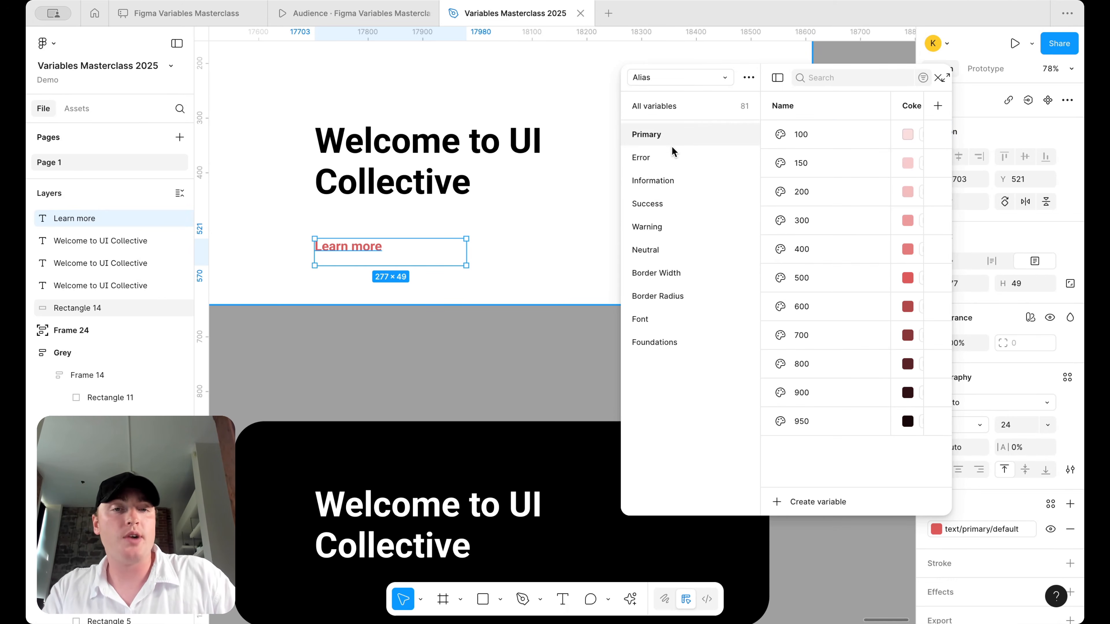
{"action": "left_click", "coordinate": [672, 156]}
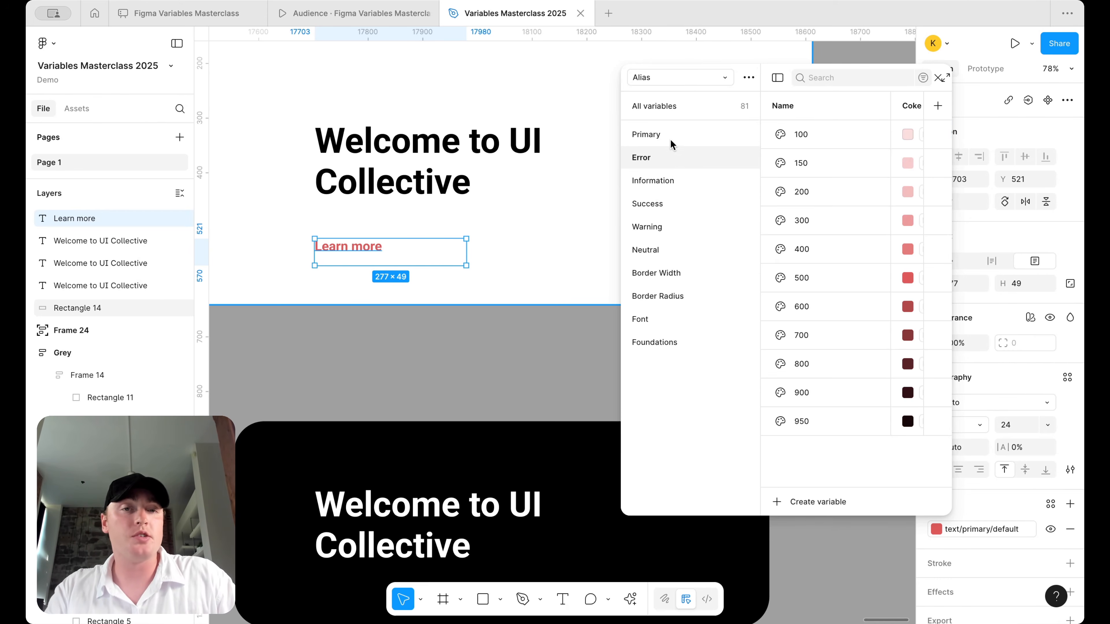
{"action": "left_click", "coordinate": [642, 79]}
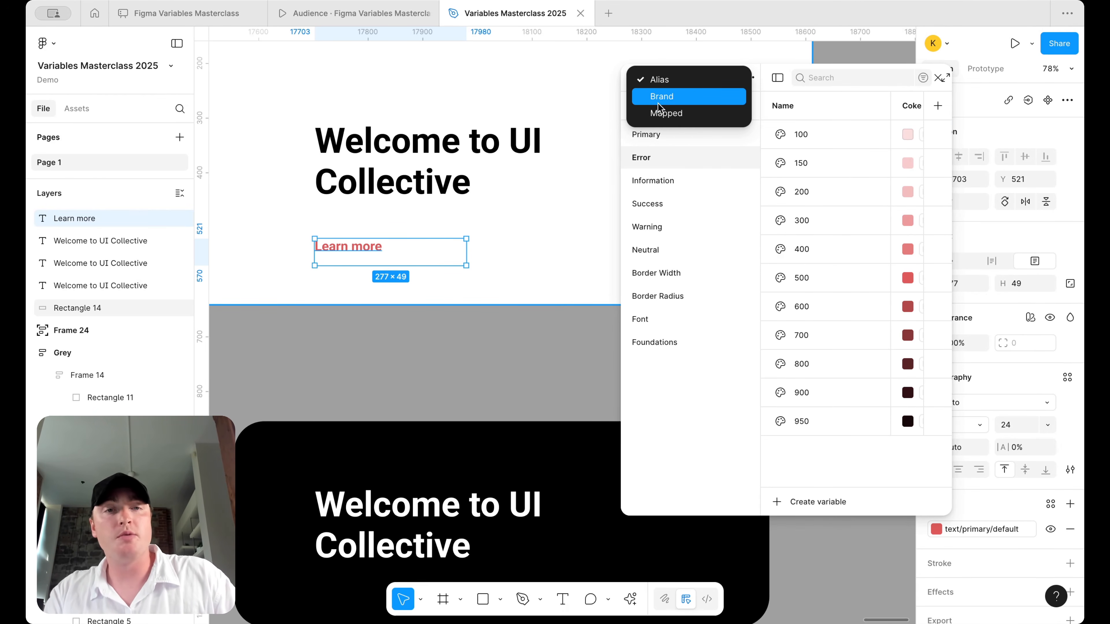
{"action": "left_click", "coordinate": [660, 112]}
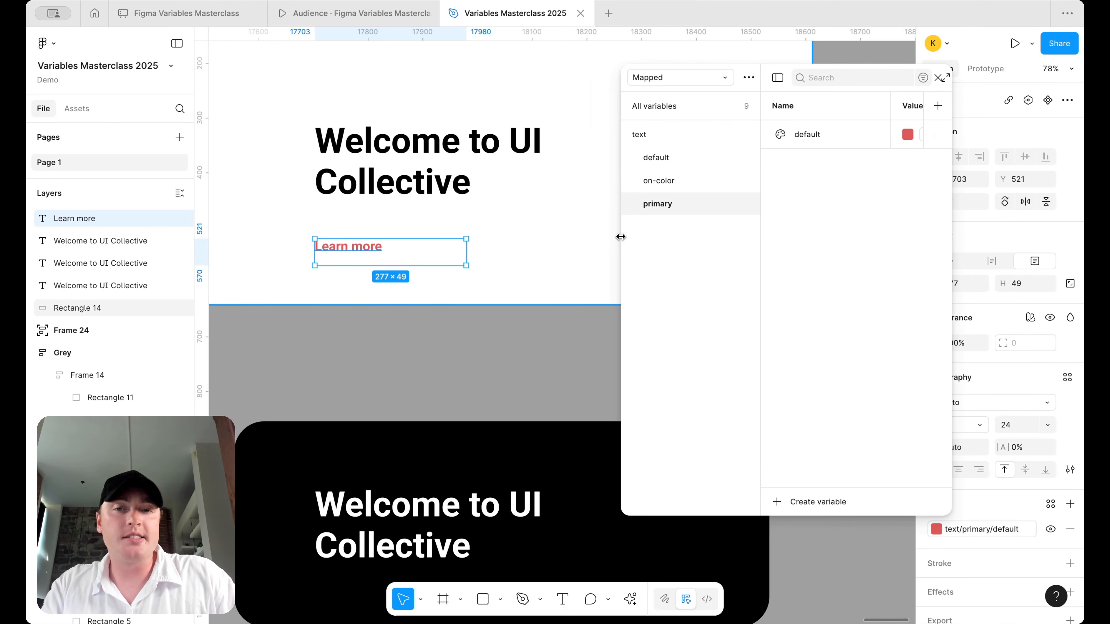
- Move the white card's heading and Learn more text up and left
{"action": "left_click_drag", "start_coordinate": [621, 238], "coordinate": [588, 238]}
{"action": "scroll", "coordinate": [495, 265], "scroll_direction": "down", "scroll_amount": 5}
{"action": "left_click_drag", "start_coordinate": [305, 540], "coordinate": [466, 363]}
{"action": "scroll", "coordinate": [465, 362], "scroll_direction": "up", "scroll_amount": 1}
{"action": "left_click", "coordinate": [405, 223]}
{"action": "left_click", "coordinate": [358, 276], "text": "shift"}
{"action": "left_click_drag", "start_coordinate": [409, 223], "coordinate": [385, 211]}
- Resize the variables panel and Name column, then select the white card's background rectangle
{"action": "left_click_drag", "start_coordinate": [587, 228], "coordinate": [563, 228]}
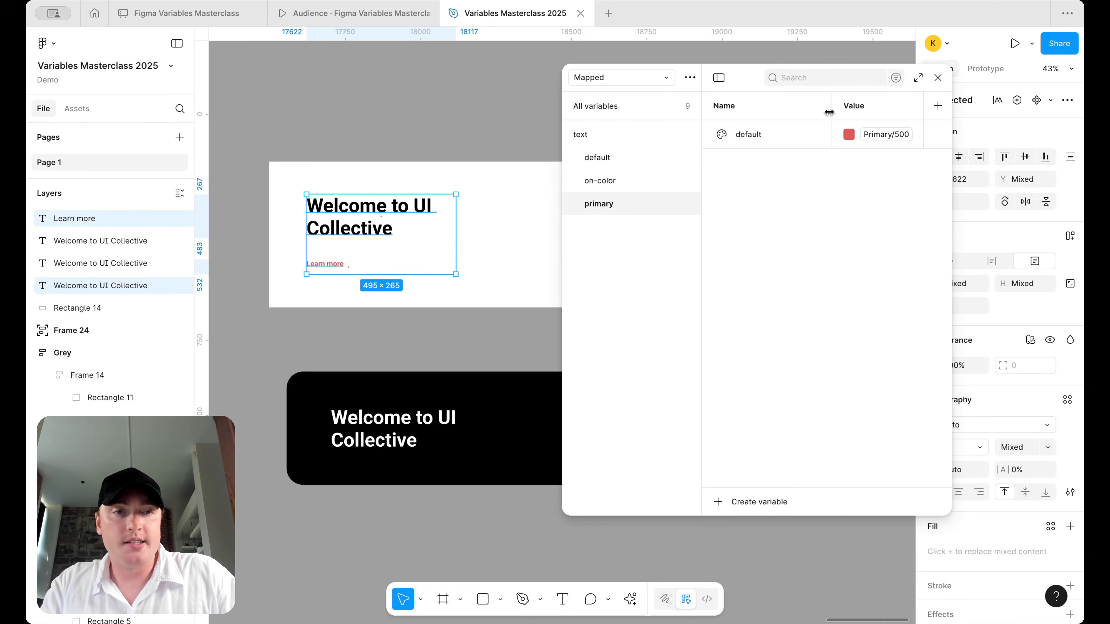
{"action": "left_click_drag", "start_coordinate": [833, 112], "coordinate": [788, 112]}
{"action": "scroll", "coordinate": [419, 223], "scroll_direction": "up", "scroll_amount": 3}
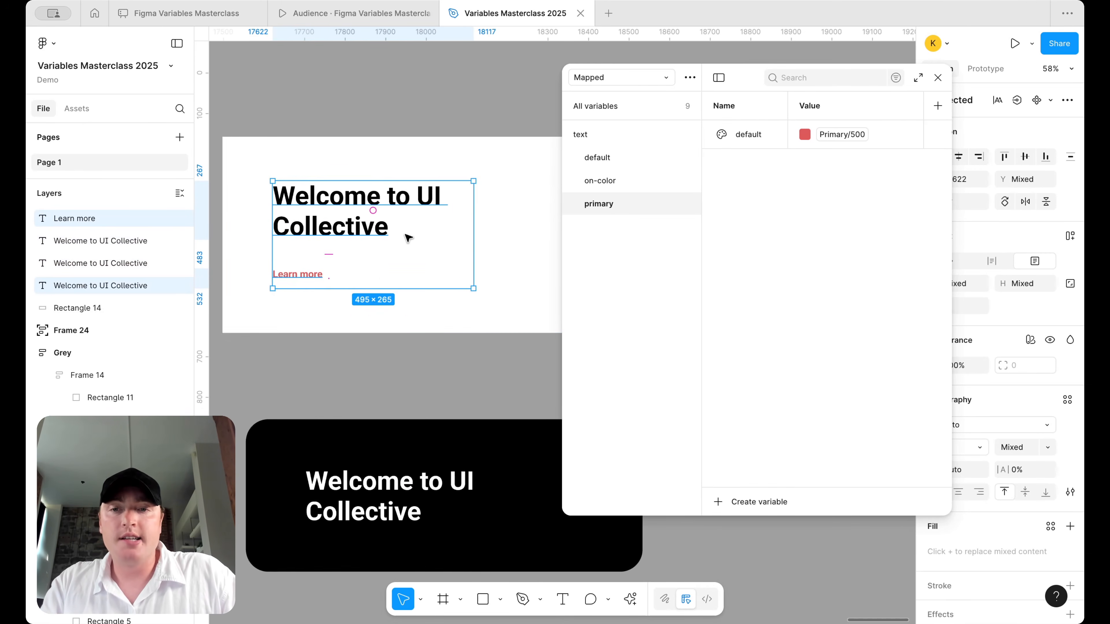
{"action": "left_click", "coordinate": [371, 278]}
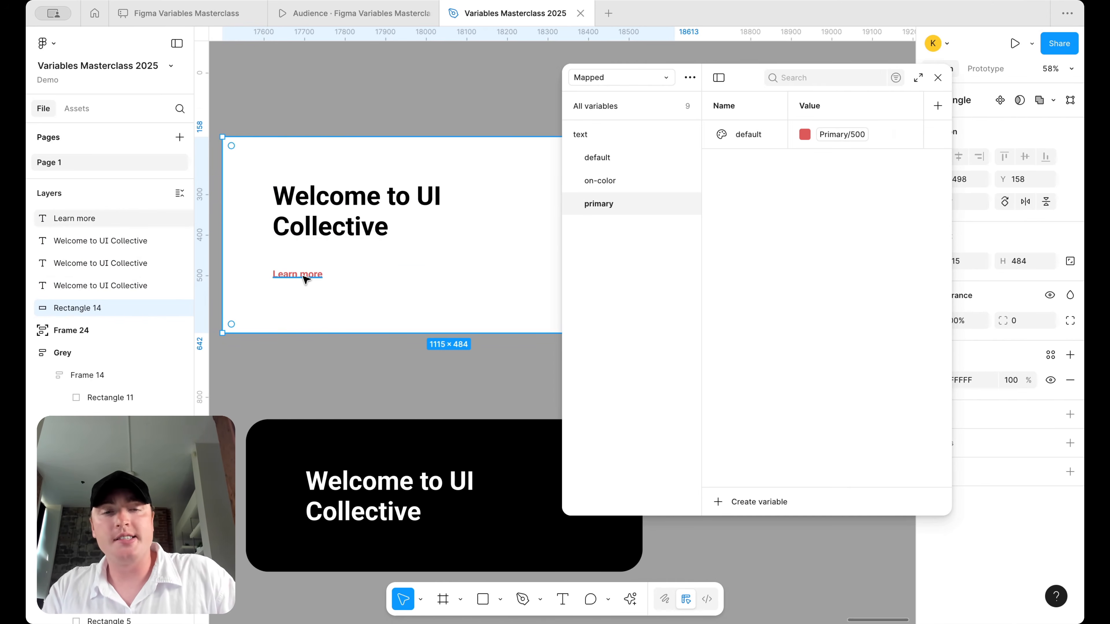
- Duplicate text/primary/default as default-hover and alias it to Primary 600
{"action": "left_click", "coordinate": [745, 140]}
{"action": "key", "text": "shift+Return"}
{"action": "type", "text": "default-hv"}
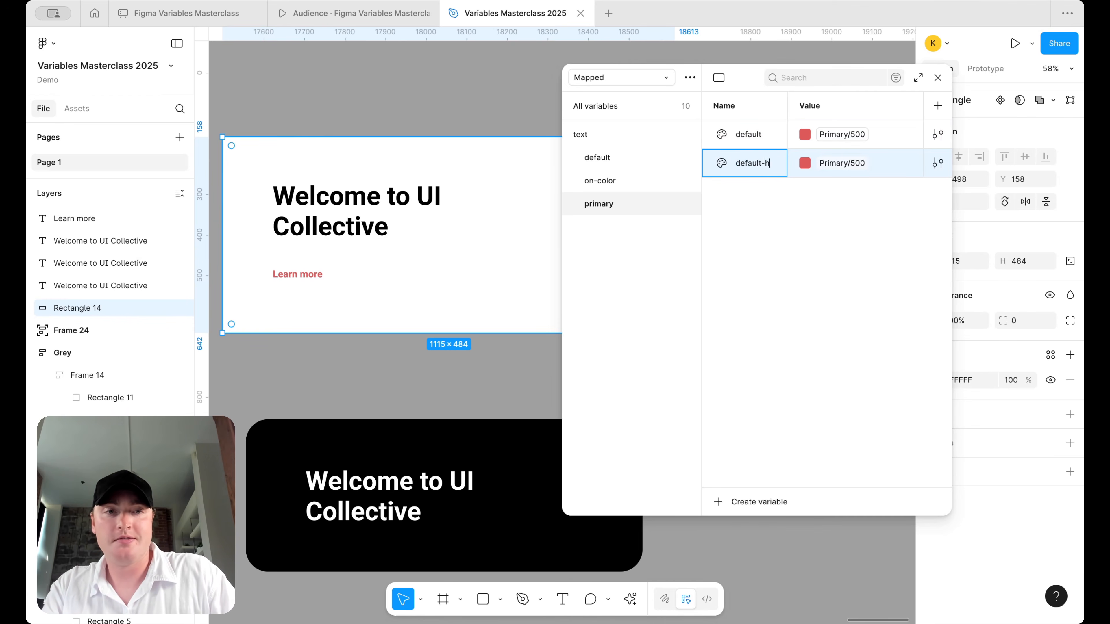
{"action": "key", "text": "Return"}
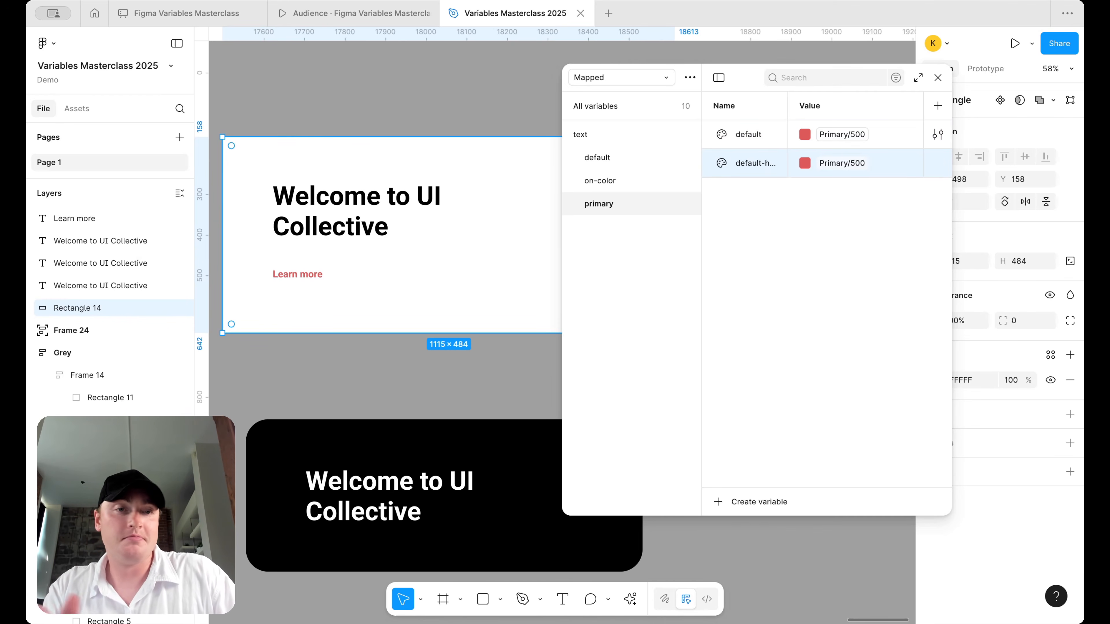
{"action": "left_click", "coordinate": [825, 164]}
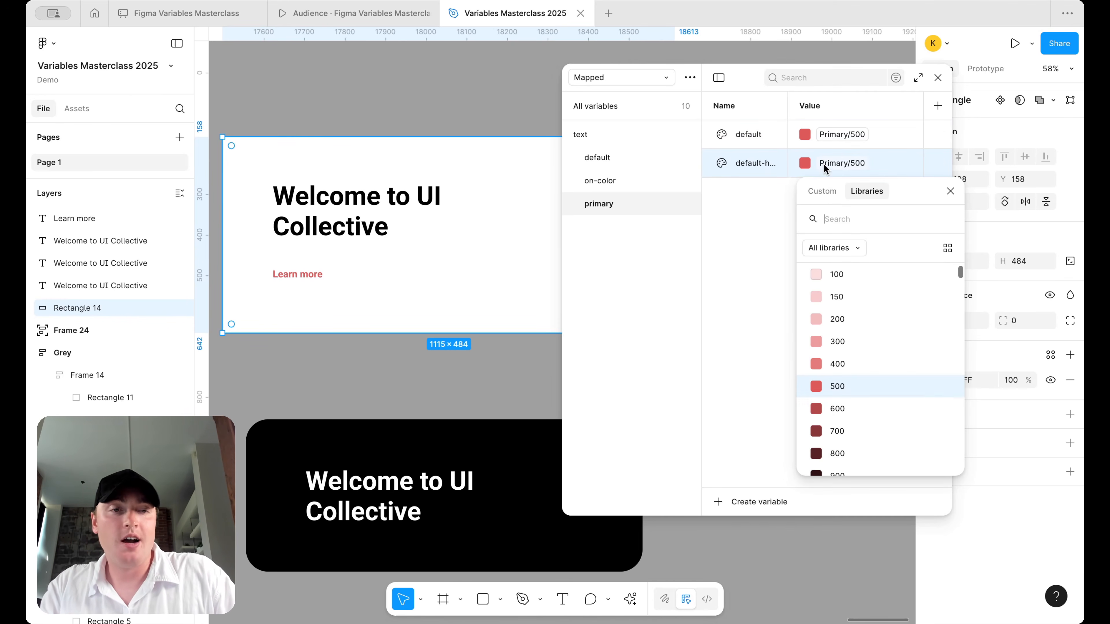
{"action": "left_click", "coordinate": [837, 409]}
{"action": "left_click", "coordinate": [304, 283]}
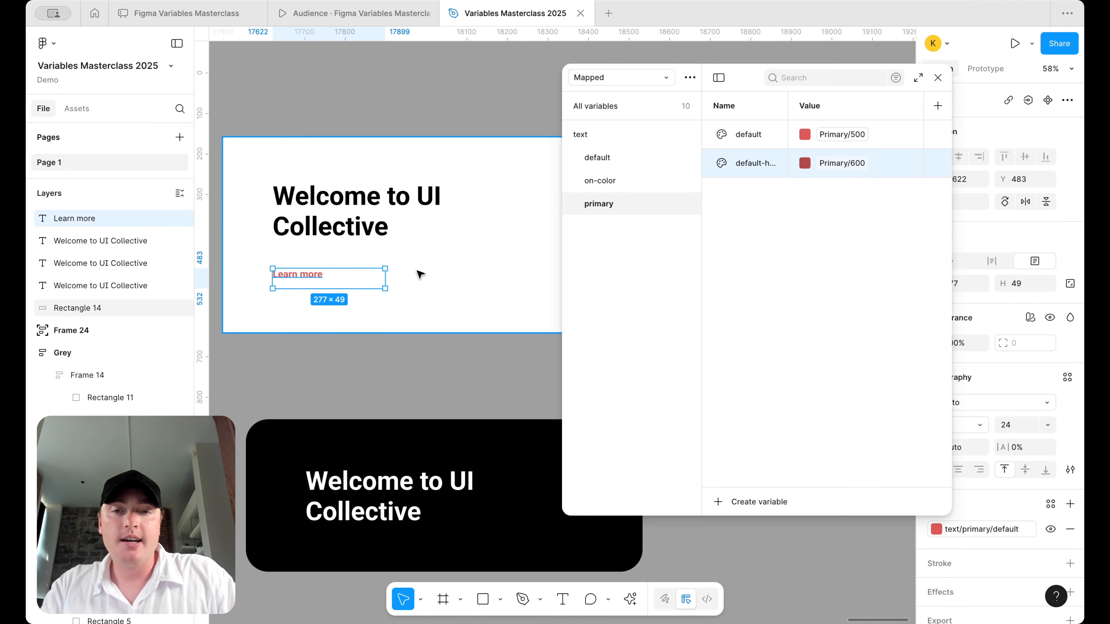
{"action": "scroll", "coordinate": [379, 322], "scroll_direction": "down", "scroll_amount": 3}
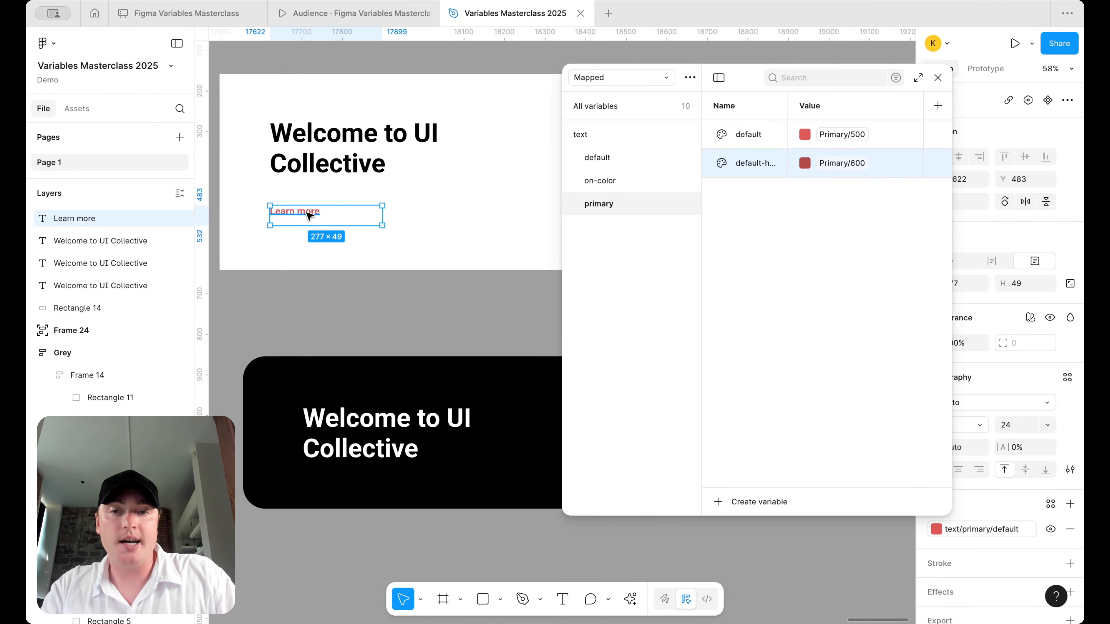
- Reposition the black card's heading and copy Learn more onto the black card below it
{"action": "left_click", "coordinate": [356, 433]}
{"action": "left_click_drag", "start_coordinate": [356, 433], "coordinate": [344, 410]}
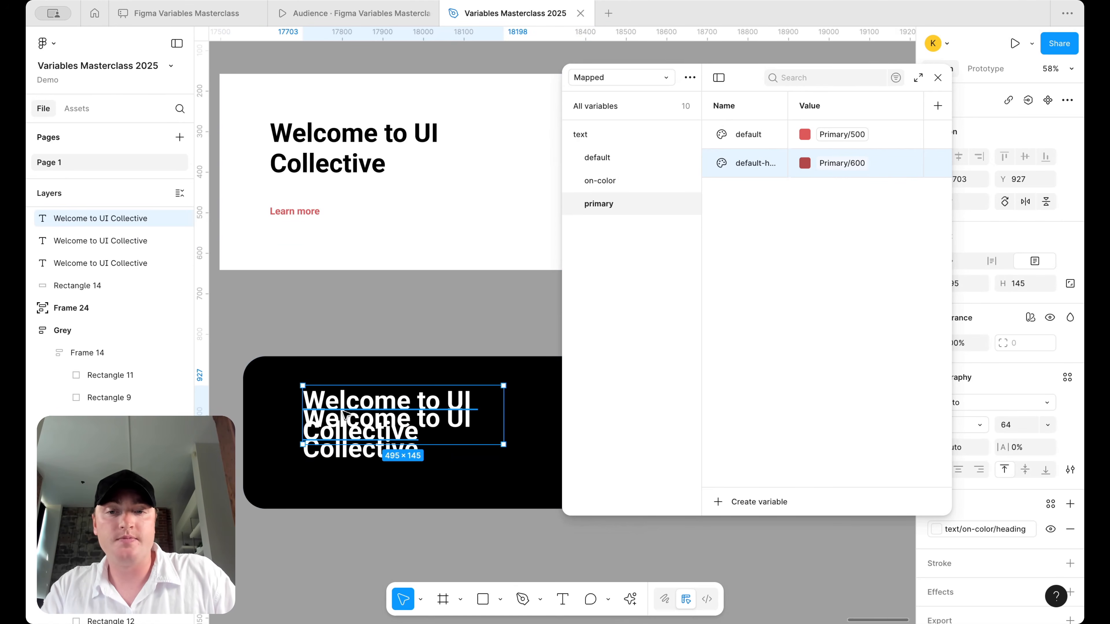
{"action": "left_click", "coordinate": [354, 450]}
{"action": "key", "text": "Delete"}
{"action": "left_click", "coordinate": [363, 411]}
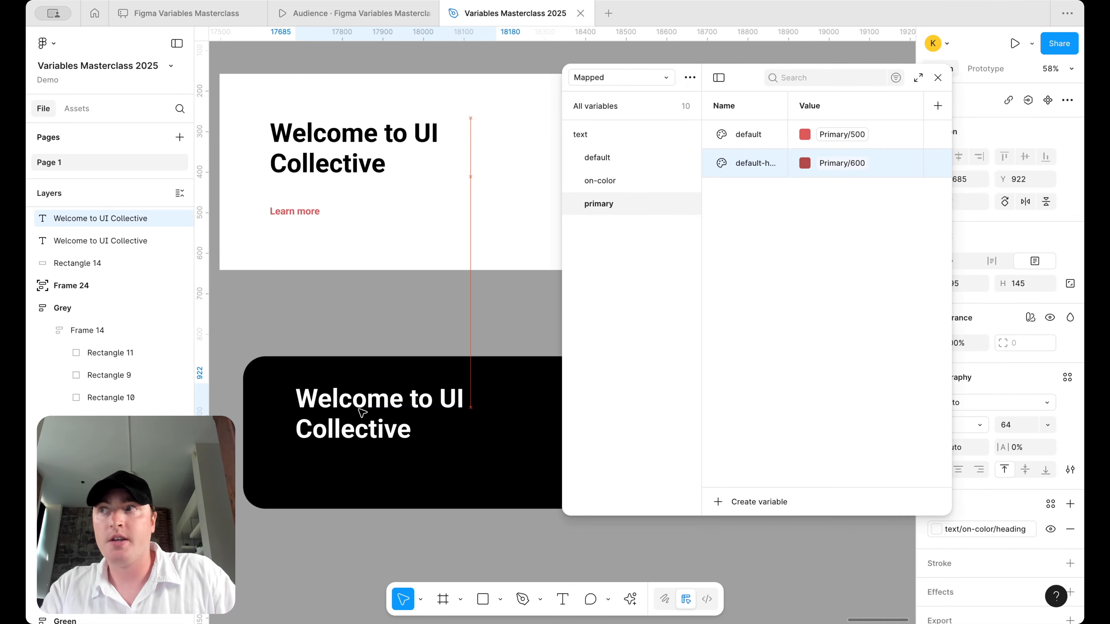
{"action": "left_click", "coordinate": [301, 213]}
{"action": "left_click_drag", "start_coordinate": [300, 213], "coordinate": [319, 471]}
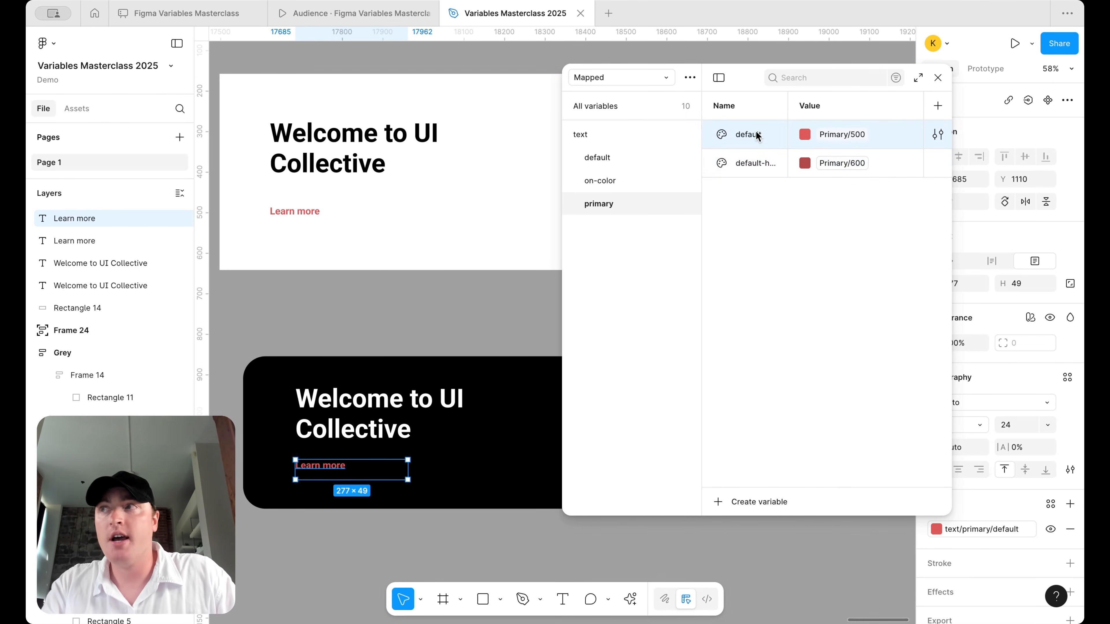
- Add a text/primary on-color variable aliased to Primary 100
{"action": "key", "text": "super+d"}
{"action": "type", "text": "o"}
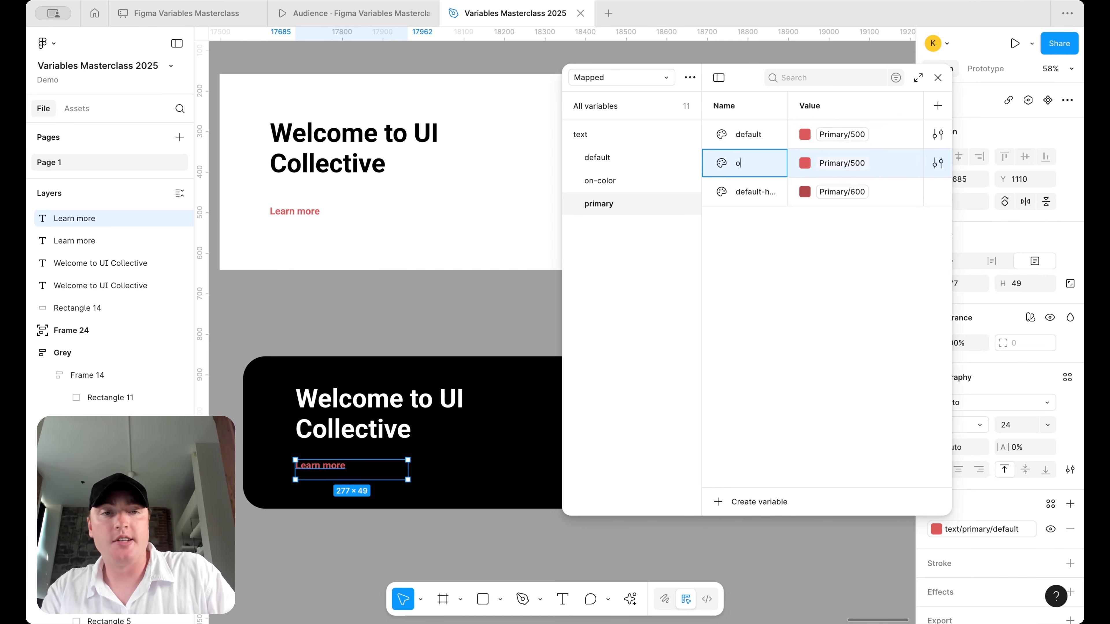
{"action": "type", "text": "n-color"}
{"action": "key", "text": "Return"}
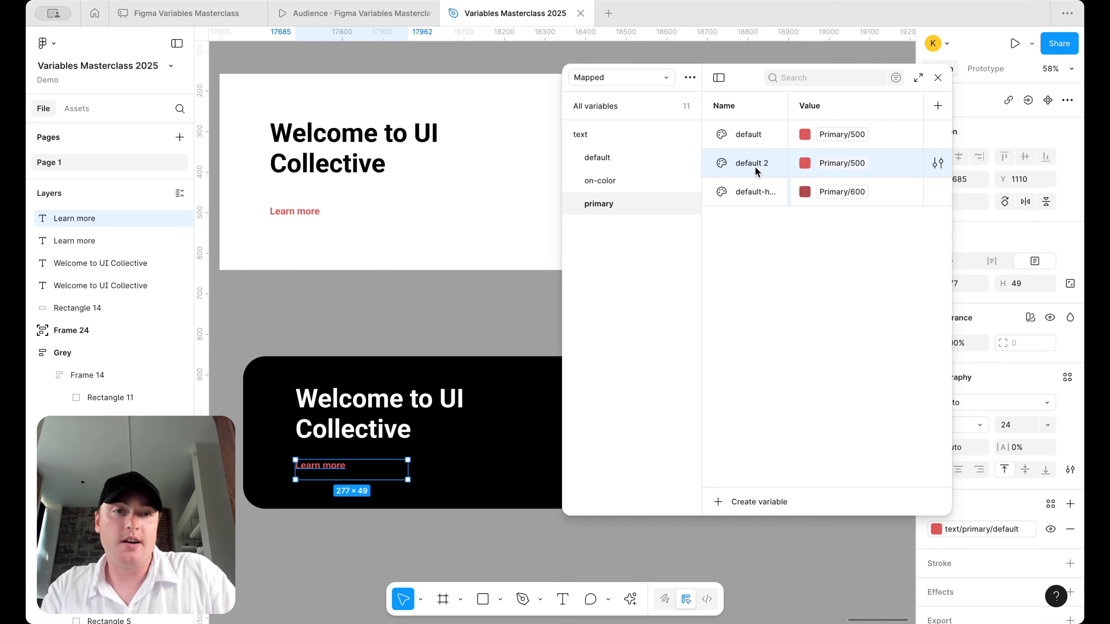
{"action": "key", "text": "Delete"}
{"action": "left_click", "coordinate": [758, 167]}
{"action": "right_click", "coordinate": [761, 166]}
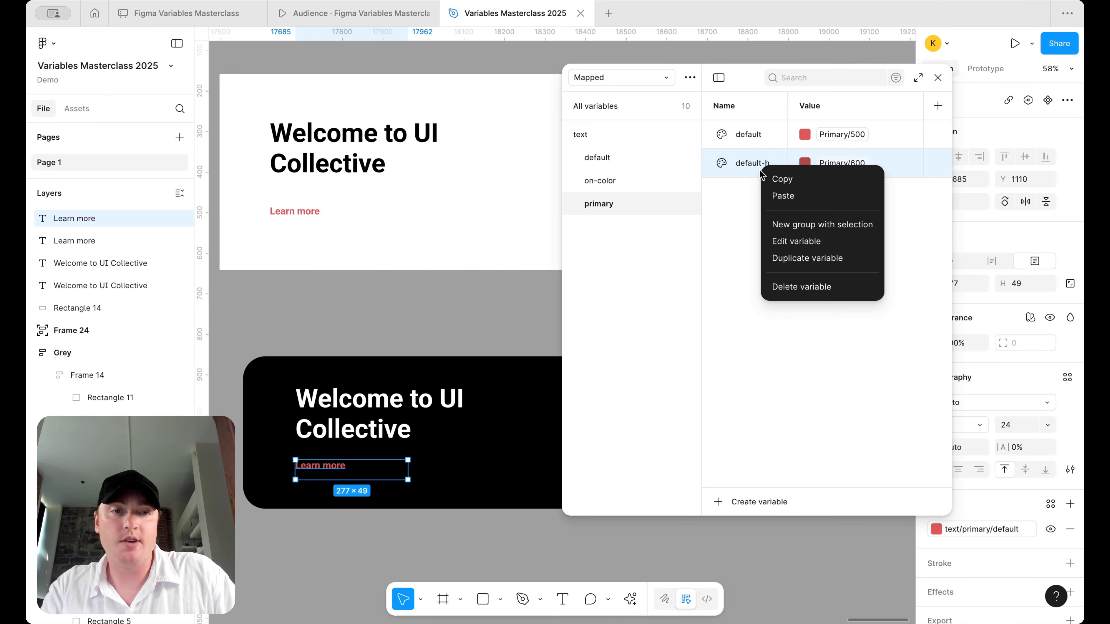
{"action": "left_click", "coordinate": [806, 259]}
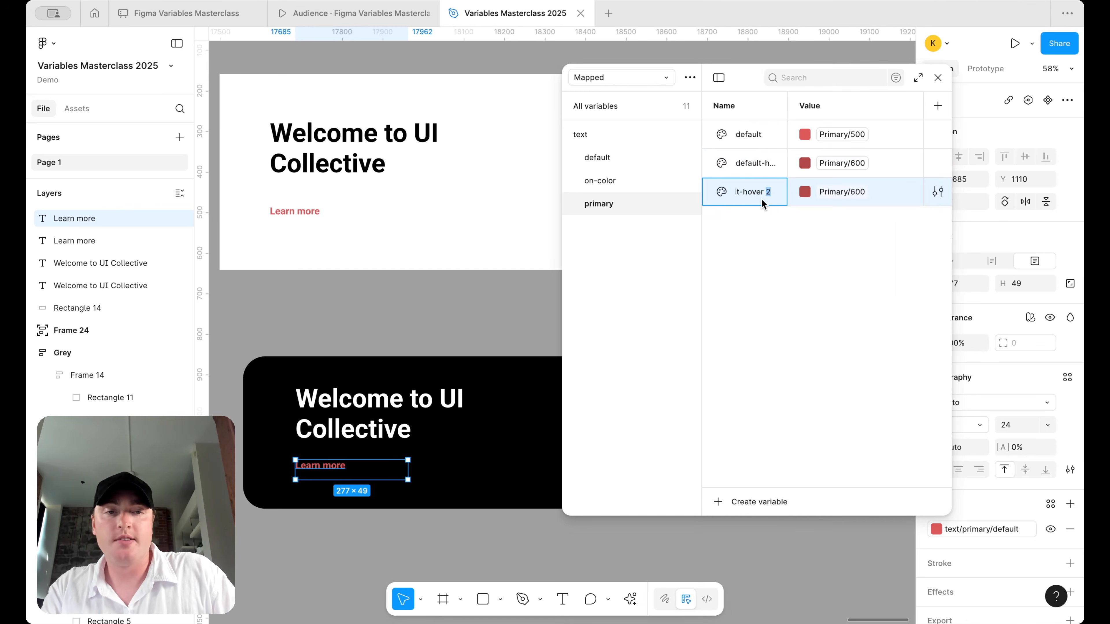
{"action": "type", "text": "on-color"}
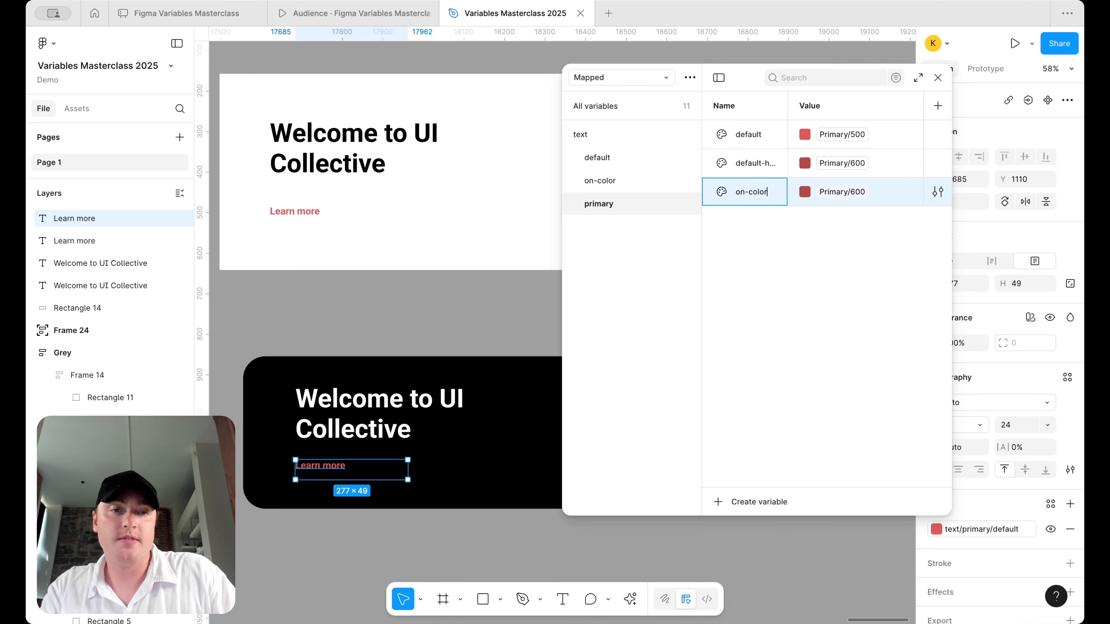
{"action": "key", "text": "Return"}
{"action": "left_click", "coordinate": [843, 191]}
{"action": "scroll", "coordinate": [826, 350], "scroll_direction": "up", "scroll_amount": 3}
{"action": "left_click", "coordinate": [831, 346]}
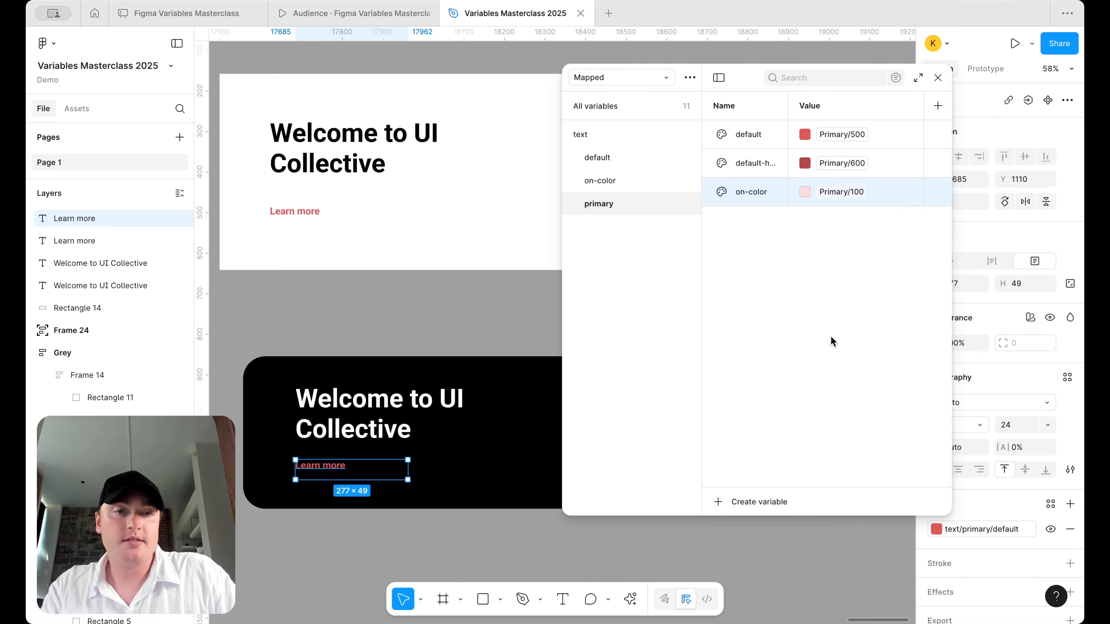
- Add on-color-hover aliased to Primary 200
{"action": "key", "text": "ctrl+d"}
{"action": "type", "text": "on-"}
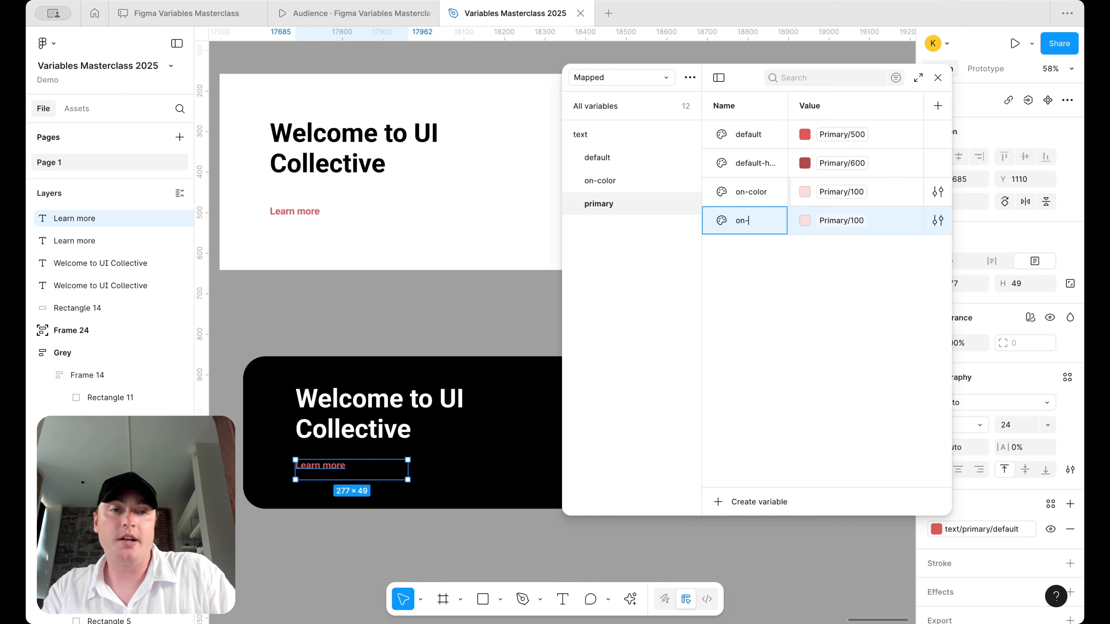
{"action": "type", "text": "color-hover"}
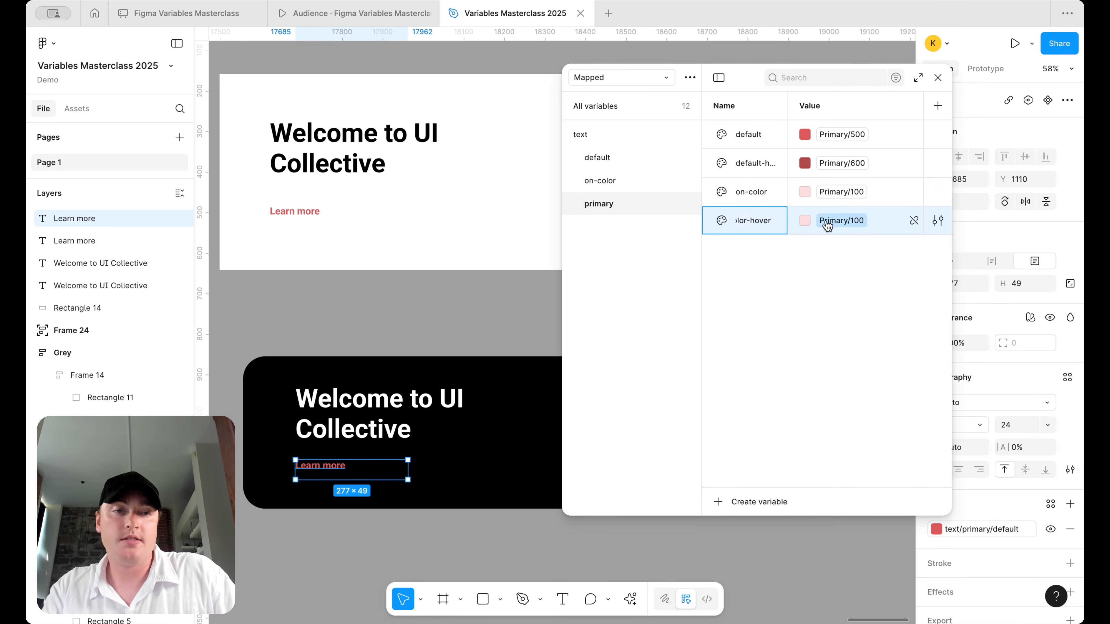
{"action": "left_click", "coordinate": [835, 221]}
{"action": "left_click", "coordinate": [837, 427]}
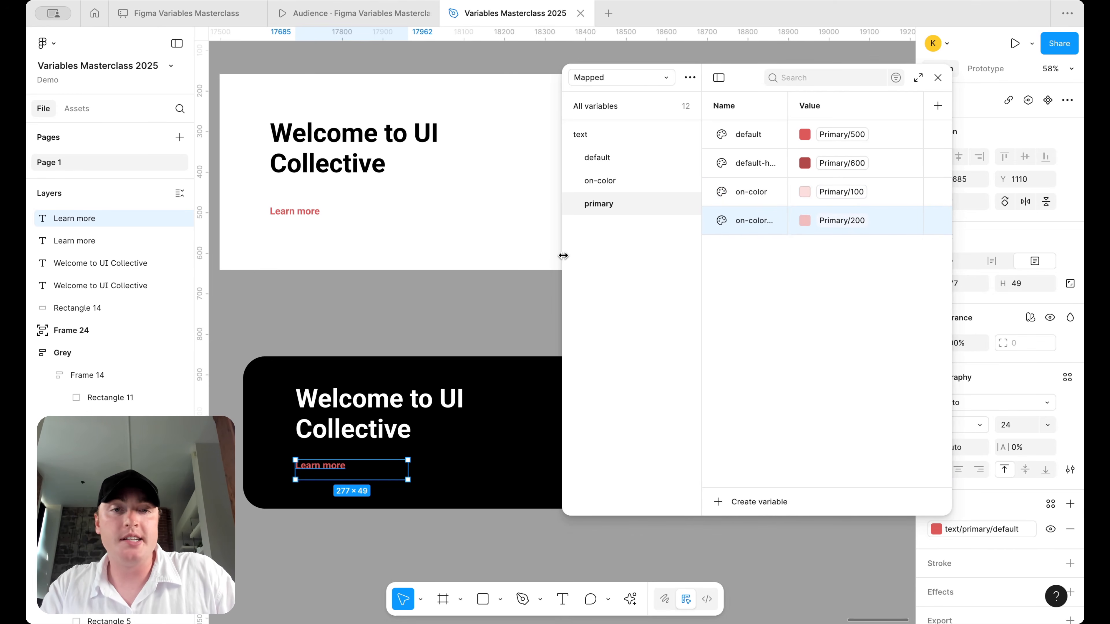
{"action": "left_click_drag", "start_coordinate": [563, 256], "coordinate": [516, 256]}
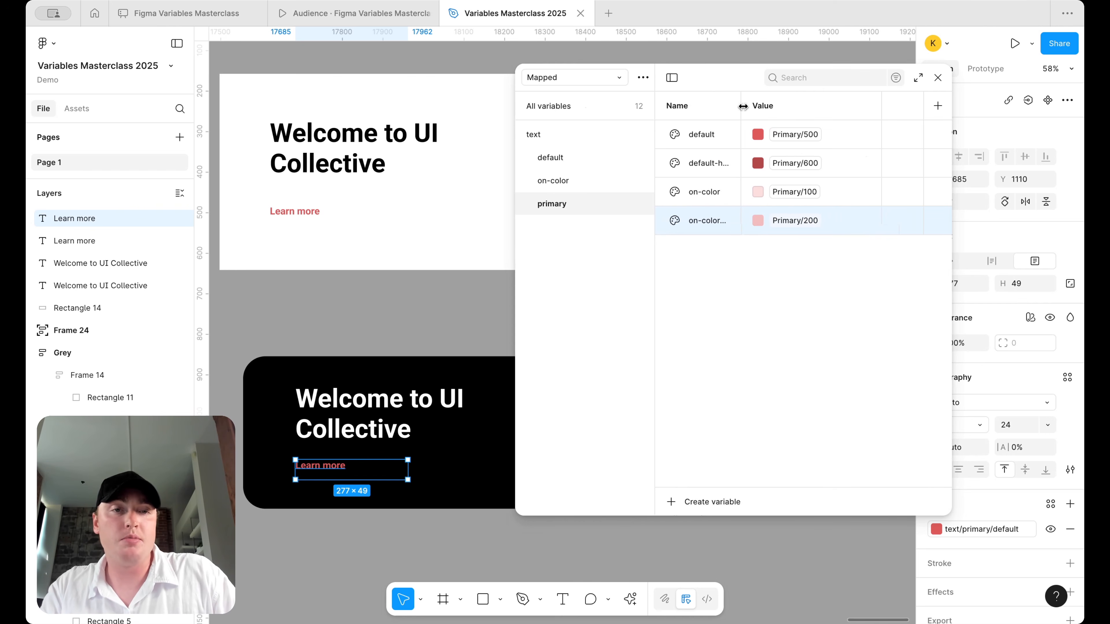
- Drag the Name column divider right so default-hover and on-color-hover show in full
{"action": "left_click_drag", "start_coordinate": [742, 106], "coordinate": [773, 106]}
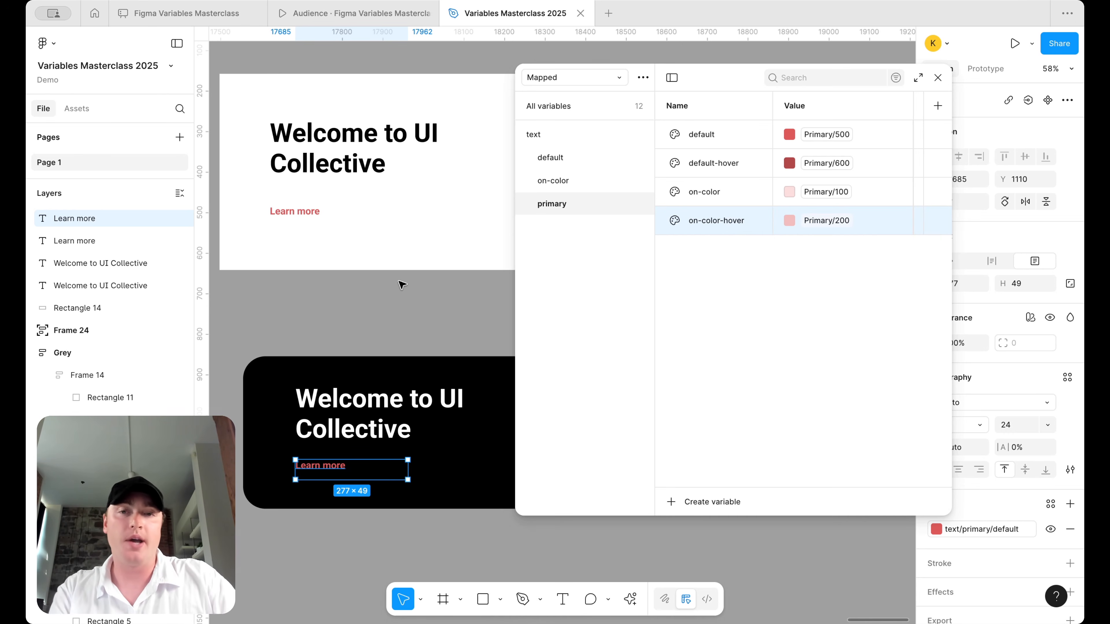
- Duplicate the primary group as secondary, delete it again, and review the text groups
{"action": "right_click", "coordinate": [570, 208]}
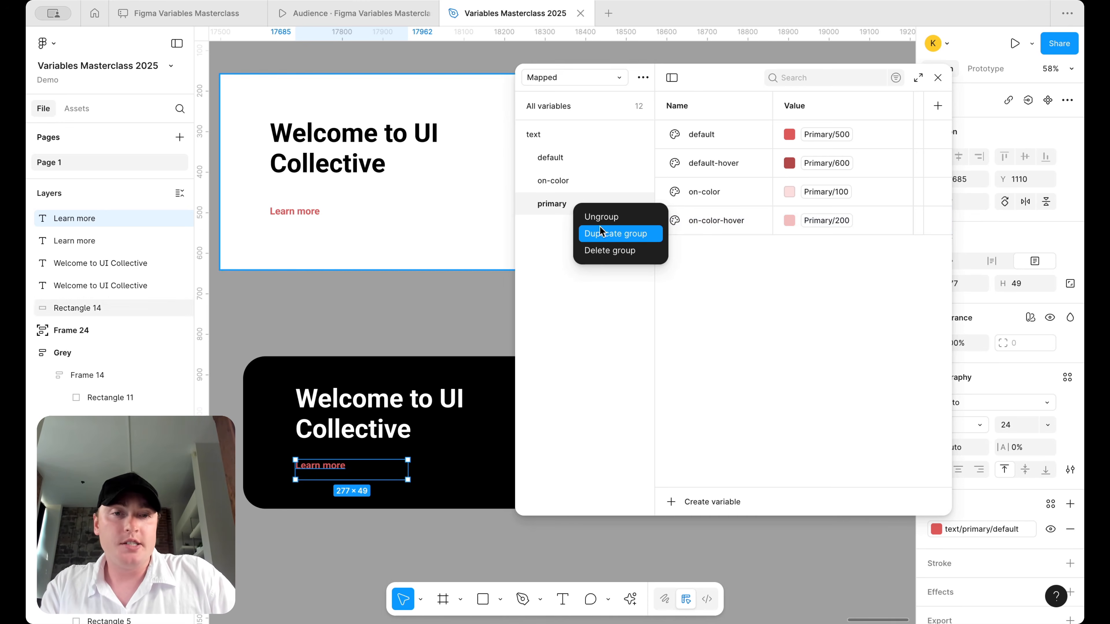
{"action": "left_click", "coordinate": [602, 233]}
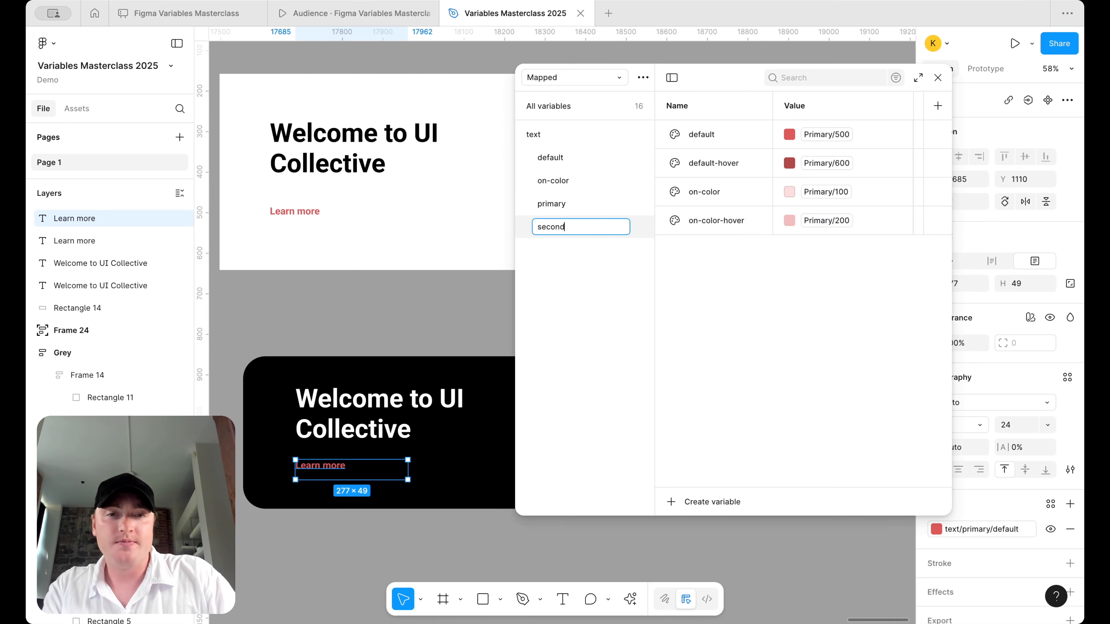
{"action": "key", "text": "Return"}
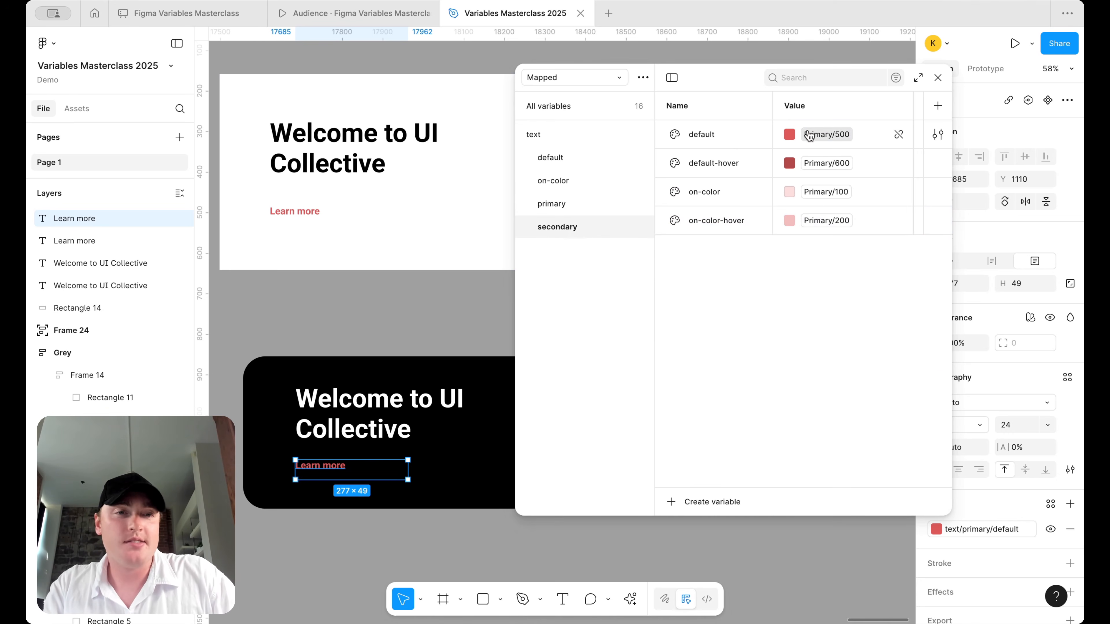
{"action": "left_click", "coordinate": [812, 135]}
{"action": "scroll", "coordinate": [847, 306], "scroll_direction": "up", "scroll_amount": 2}
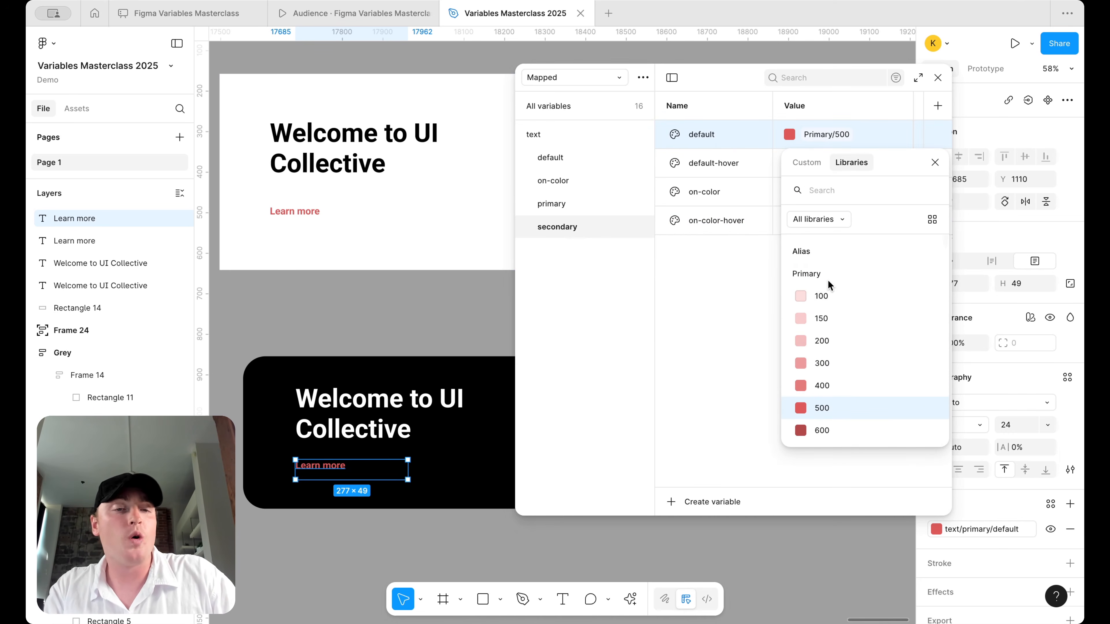
{"action": "left_click", "coordinate": [732, 299]}
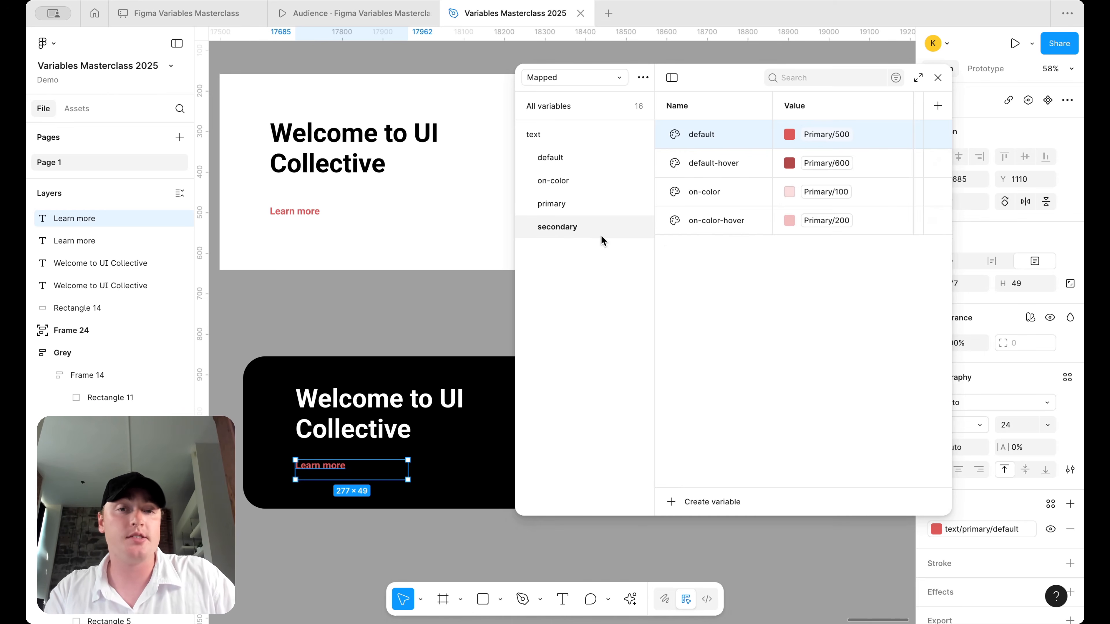
{"action": "right_click", "coordinate": [591, 229]}
{"action": "left_click", "coordinate": [632, 274]}
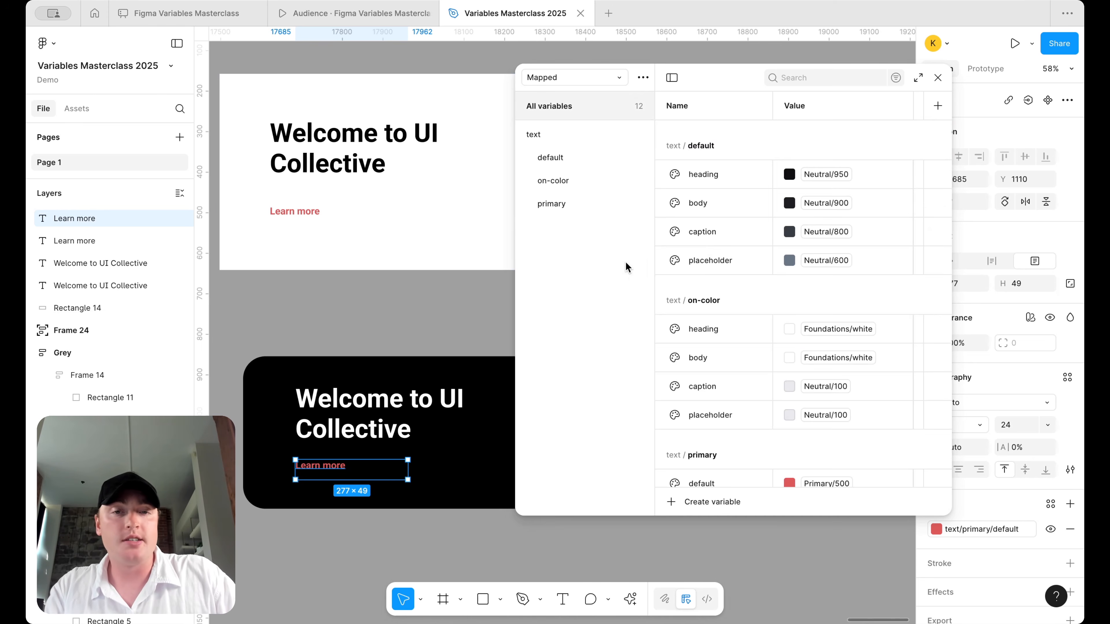
{"action": "left_click", "coordinate": [591, 209]}
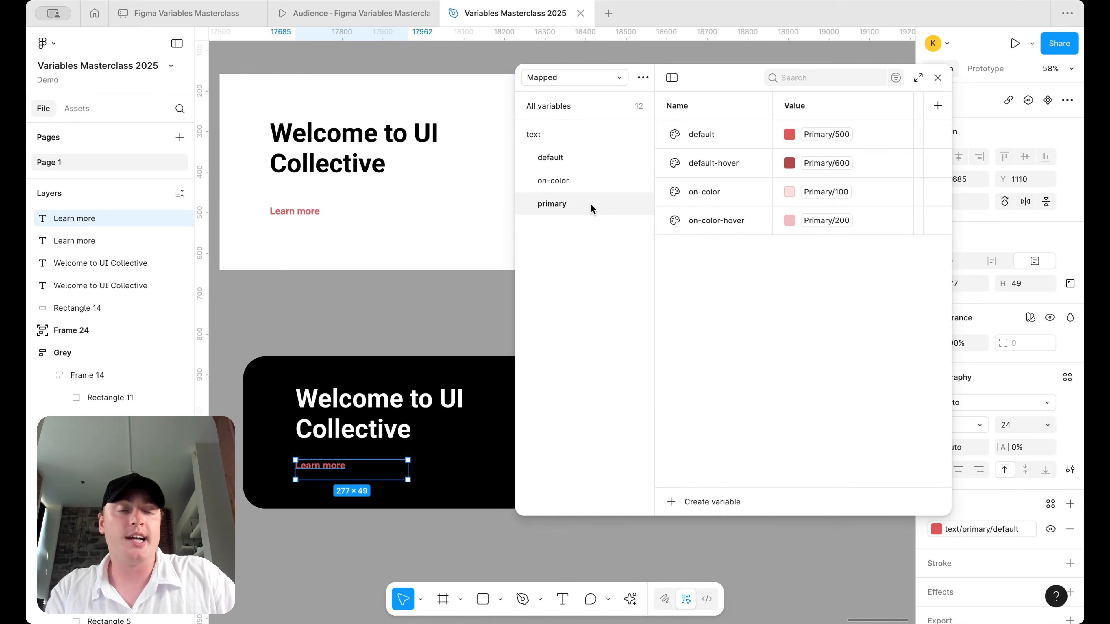
{"action": "left_click", "coordinate": [581, 163]}
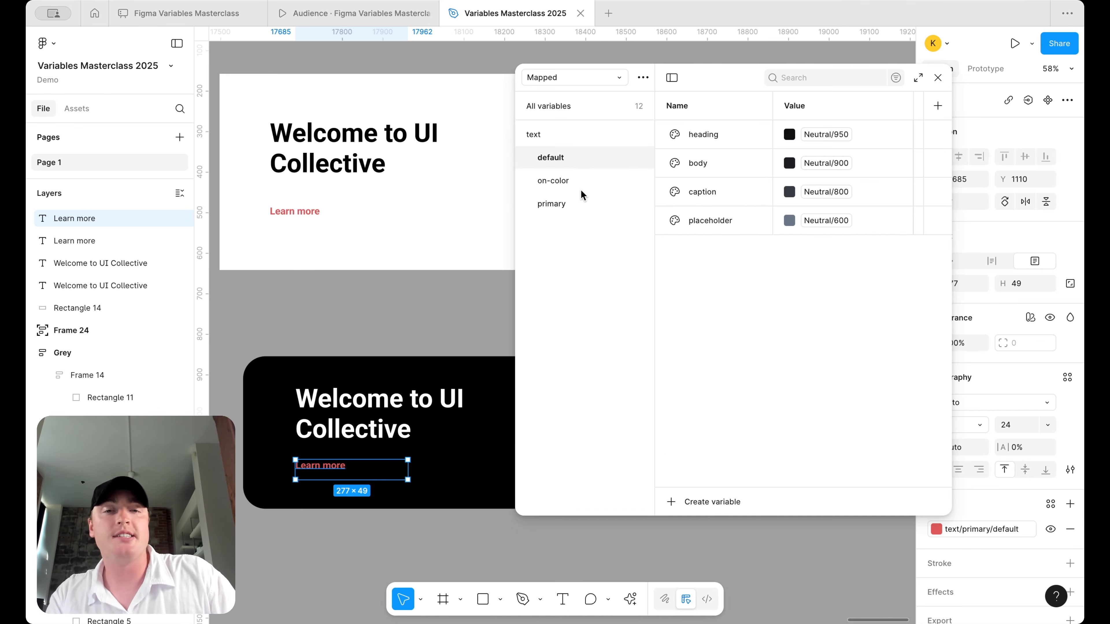
{"action": "left_click", "coordinate": [582, 210]}
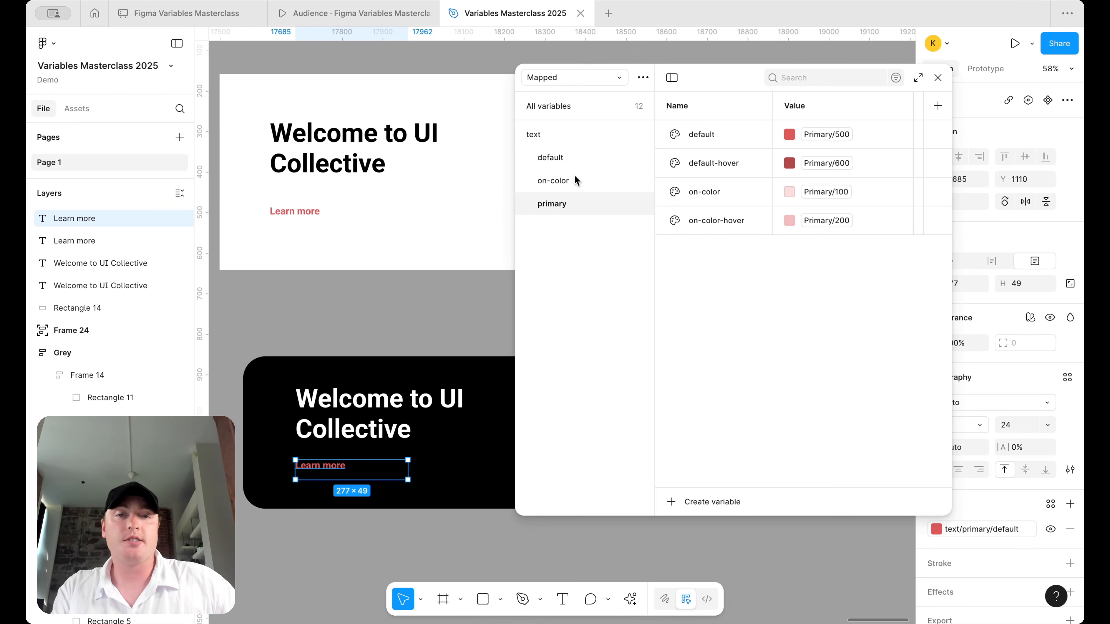
- View the Alias groups Primary through Warning together, then return to Mapped
{"action": "left_click", "coordinate": [578, 82]}
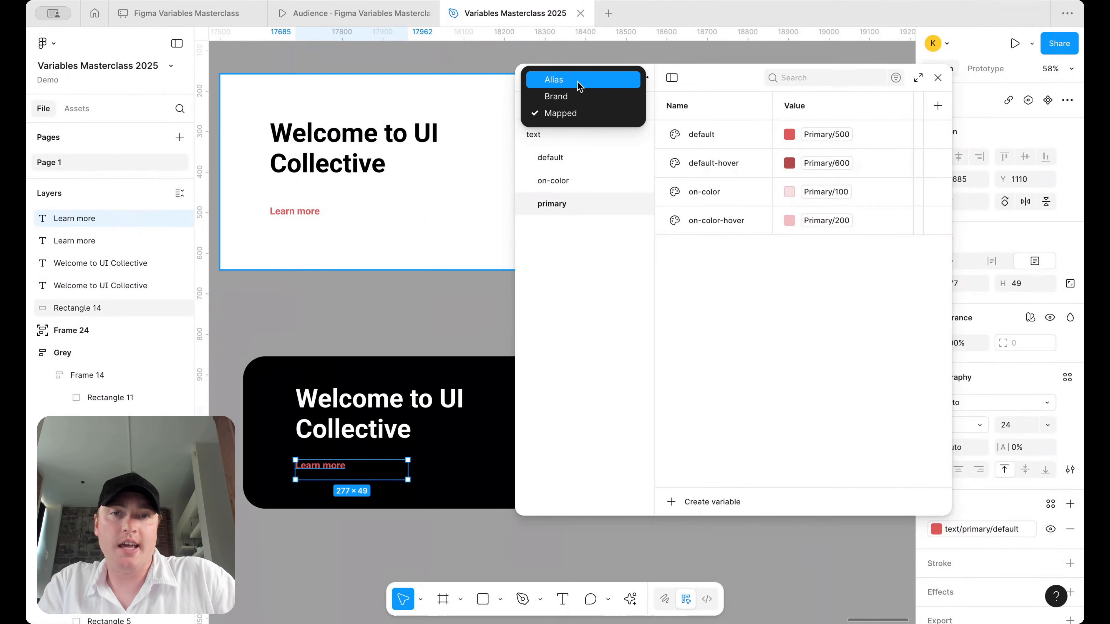
{"action": "left_click", "coordinate": [578, 81]}
{"action": "left_click", "coordinate": [562, 134]}
{"action": "left_click", "coordinate": [561, 231], "text": "shift"}
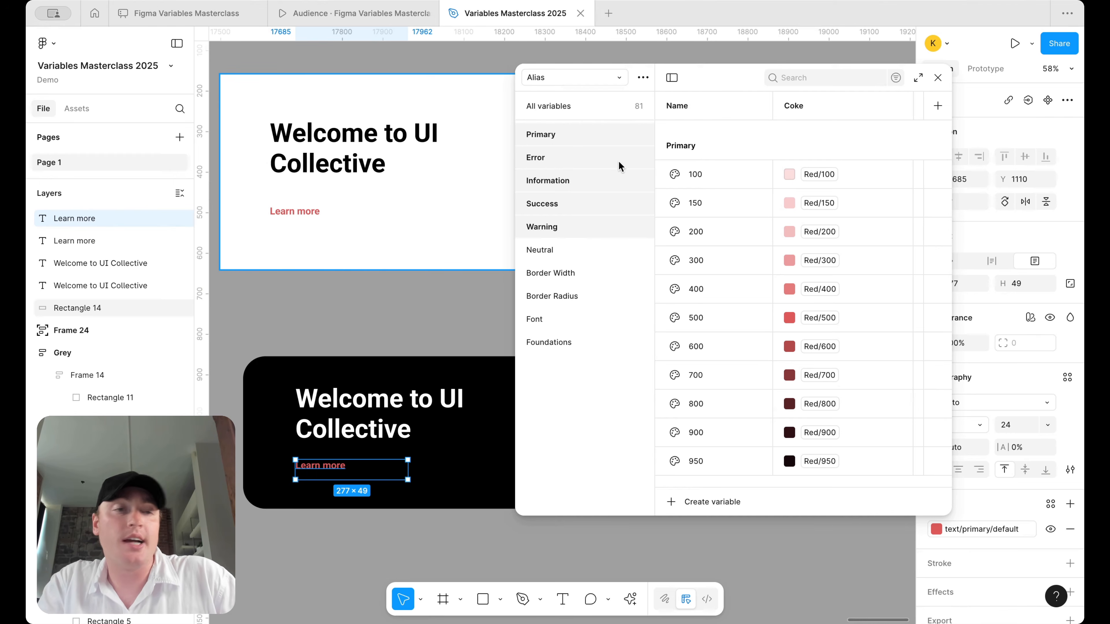
{"action": "left_click", "coordinate": [578, 81]}
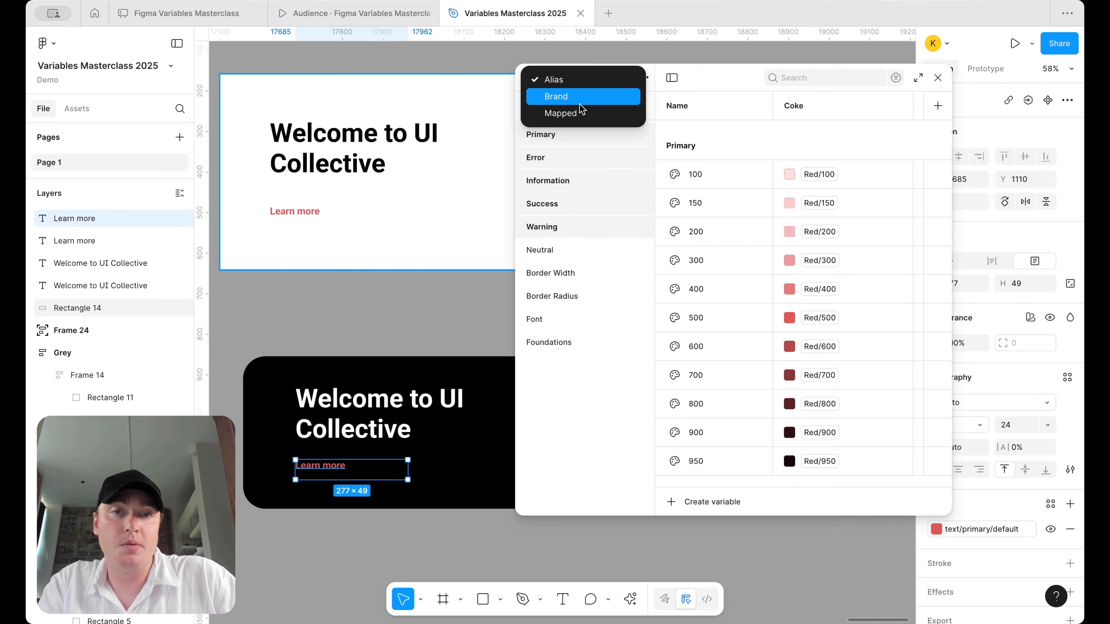
{"action": "left_click", "coordinate": [567, 99]}
{"action": "right_click", "coordinate": [595, 207]}
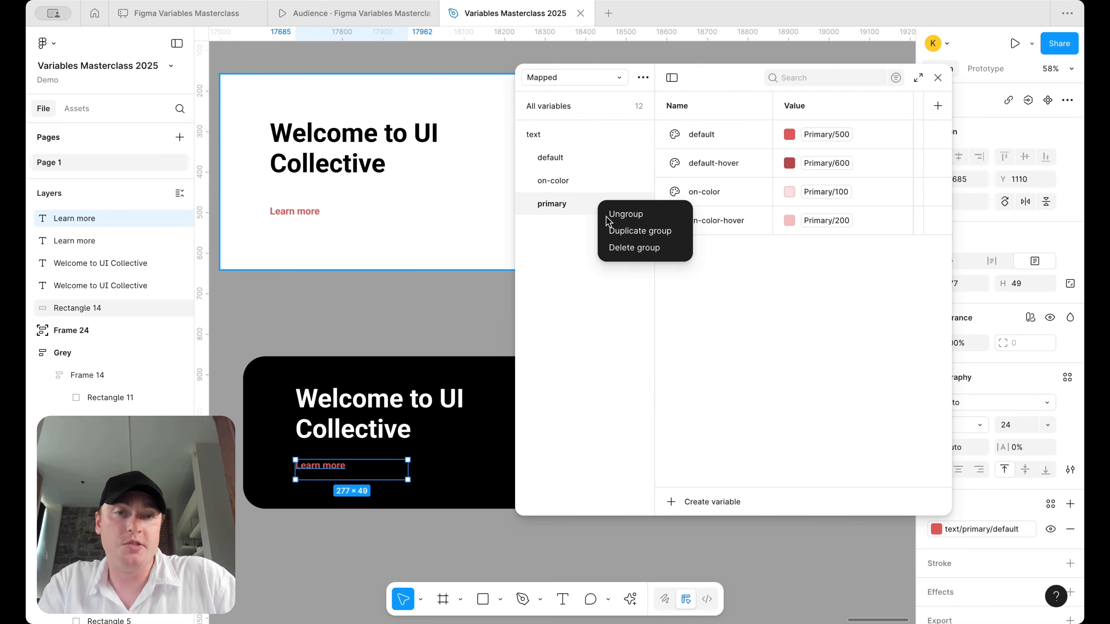
- Duplicate primary as an 'error' group mapped to Error 500, 600, 100 and 200
{"action": "left_click", "coordinate": [633, 232]}
{"action": "double_click", "coordinate": [559, 227]}
{"action": "type", "text": "error"}
{"action": "key", "text": "Return"}
{"action": "left_click", "coordinate": [840, 136]}
{"action": "scroll", "coordinate": [846, 343], "scroll_direction": "up", "scroll_amount": 2}
{"action": "scroll", "coordinate": [846, 344], "scroll_direction": "down", "scroll_amount": 5}
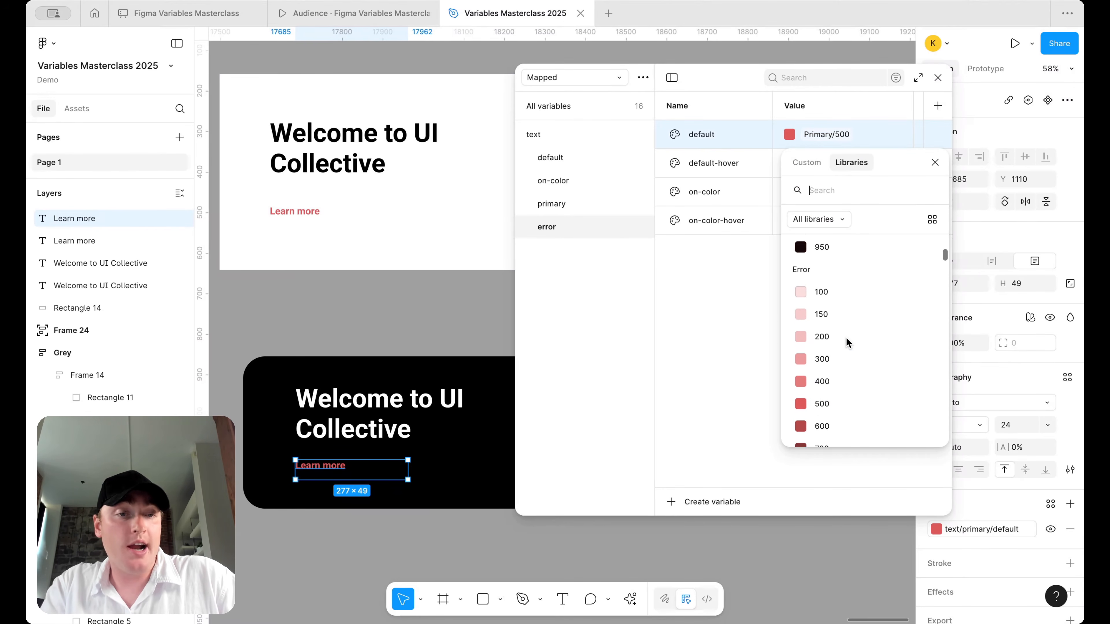
{"action": "left_click", "coordinate": [843, 362]}
{"action": "left_click", "coordinate": [841, 163]}
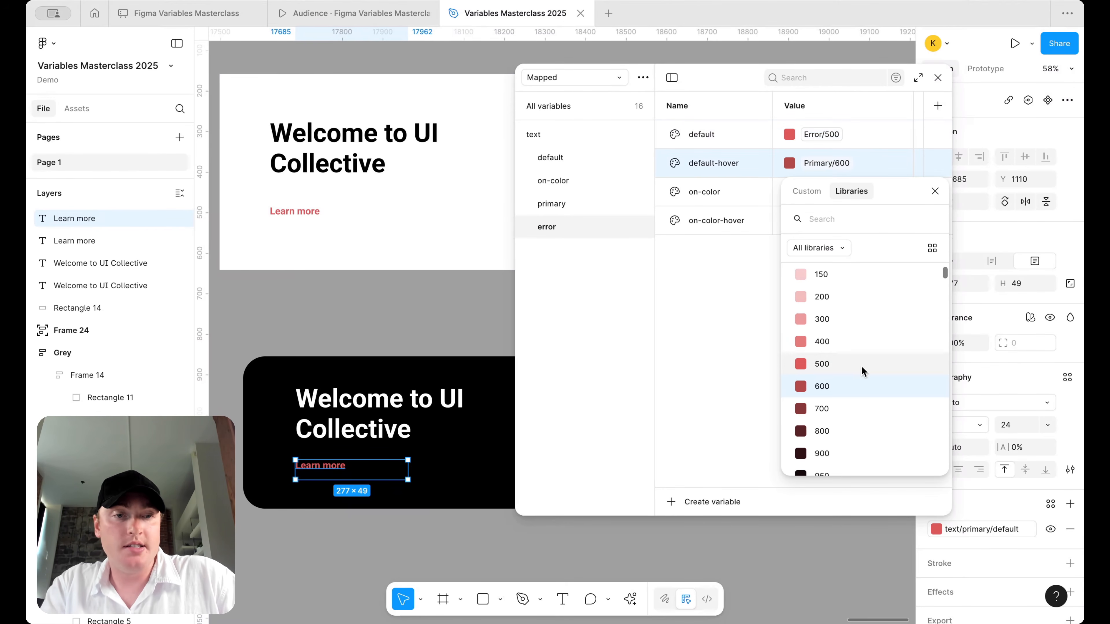
{"action": "scroll", "coordinate": [857, 363], "scroll_direction": "up", "scroll_amount": 1}
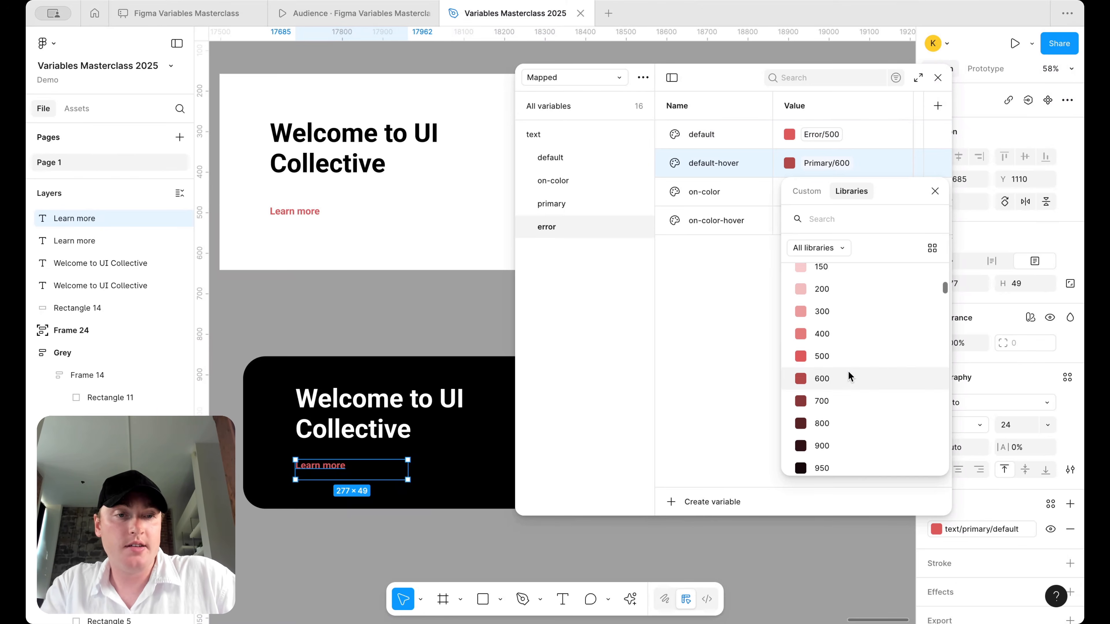
{"action": "left_click", "coordinate": [855, 388]}
{"action": "left_click", "coordinate": [838, 196]}
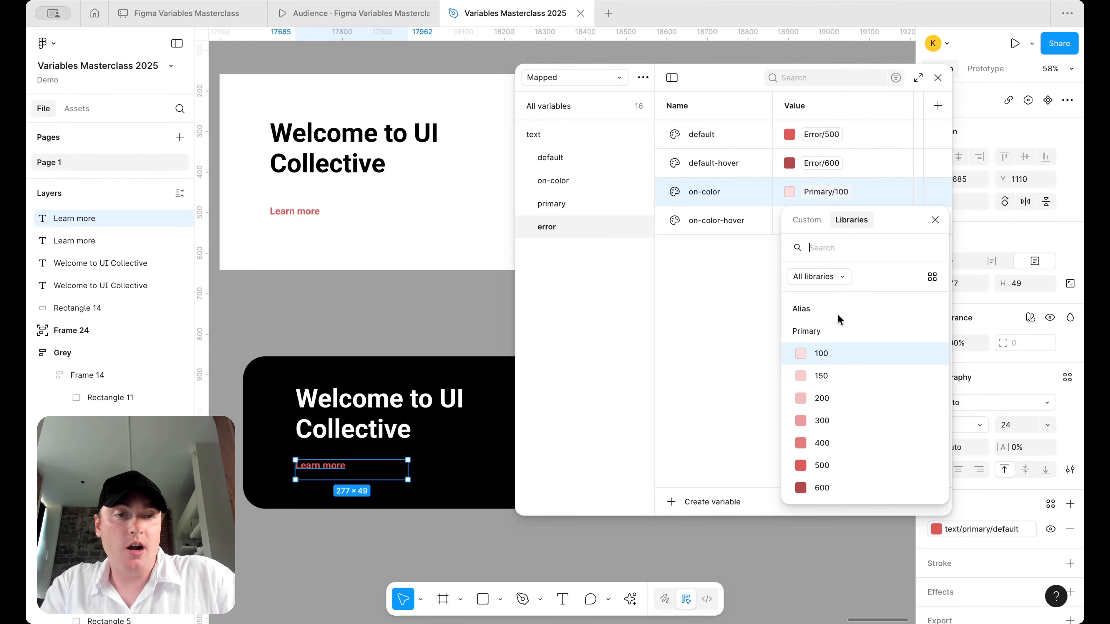
{"action": "scroll", "coordinate": [835, 358], "scroll_direction": "down", "scroll_amount": 5}
{"action": "left_click", "coordinate": [831, 349]}
{"action": "left_click", "coordinate": [841, 220]}
{"action": "scroll", "coordinate": [843, 377], "scroll_direction": "down", "scroll_amount": 5}
{"action": "left_click", "coordinate": [835, 467]}
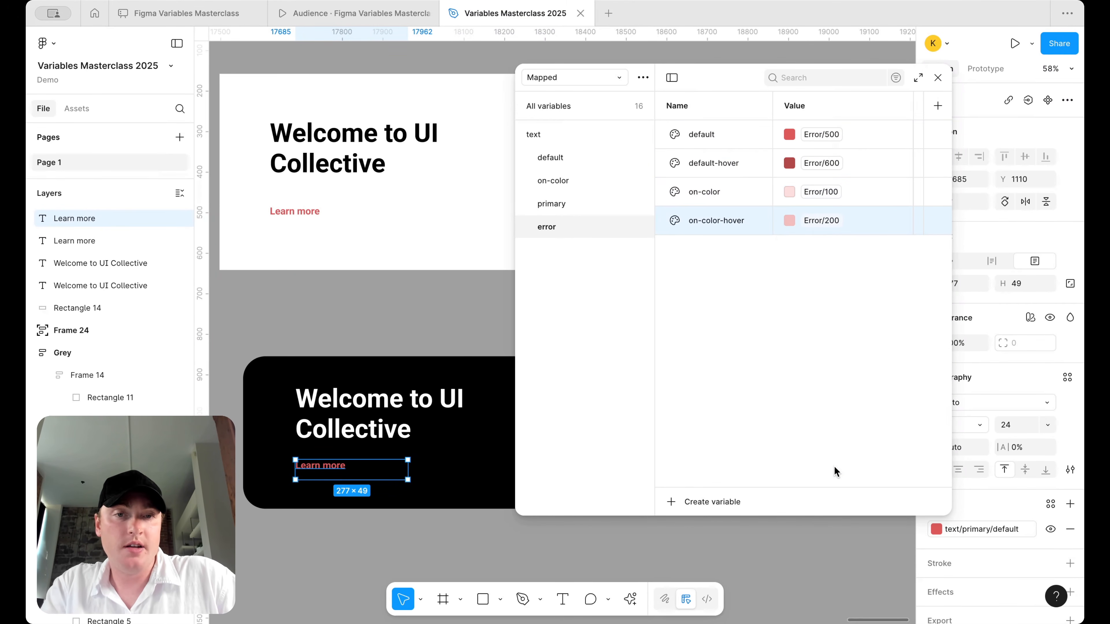
- Add an 'information' group mapped to Information 500, 600, 100 and 200
{"action": "right_click", "coordinate": [587, 227]}
{"action": "left_click", "coordinate": [631, 252]}
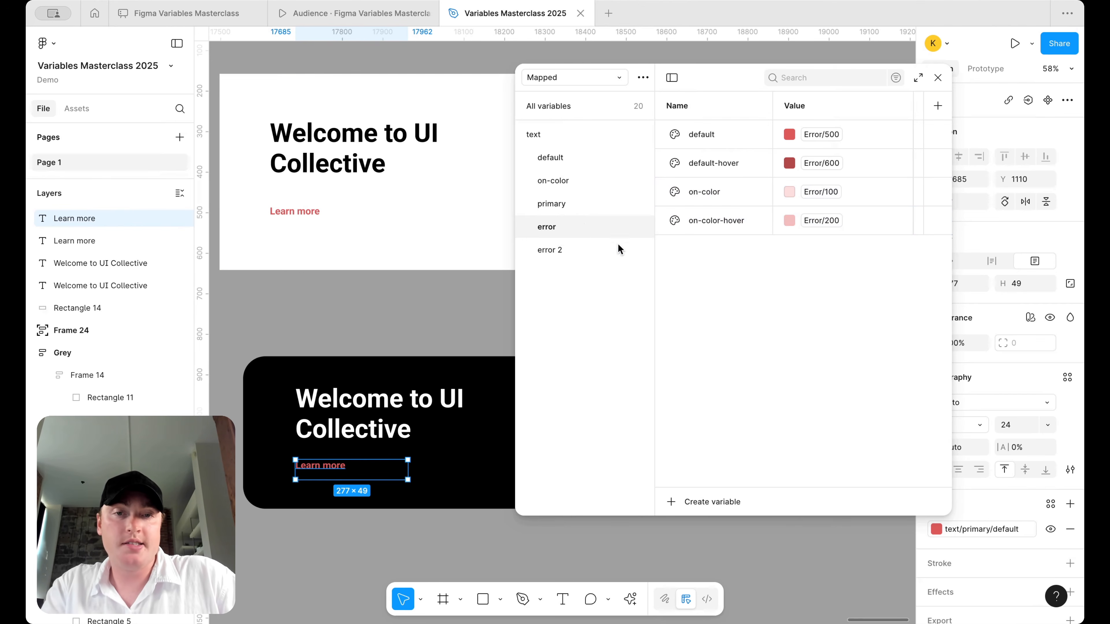
{"action": "double_click", "coordinate": [558, 249]}
{"action": "type", "text": "infomr"}
{"action": "key", "text": "BackSpace"}
{"action": "type", "text": "rmation"}
{"action": "key", "text": "Return"}
{"action": "left_click", "coordinate": [822, 134]}
{"action": "scroll", "coordinate": [822, 398], "scroll_direction": "down", "scroll_amount": 5}
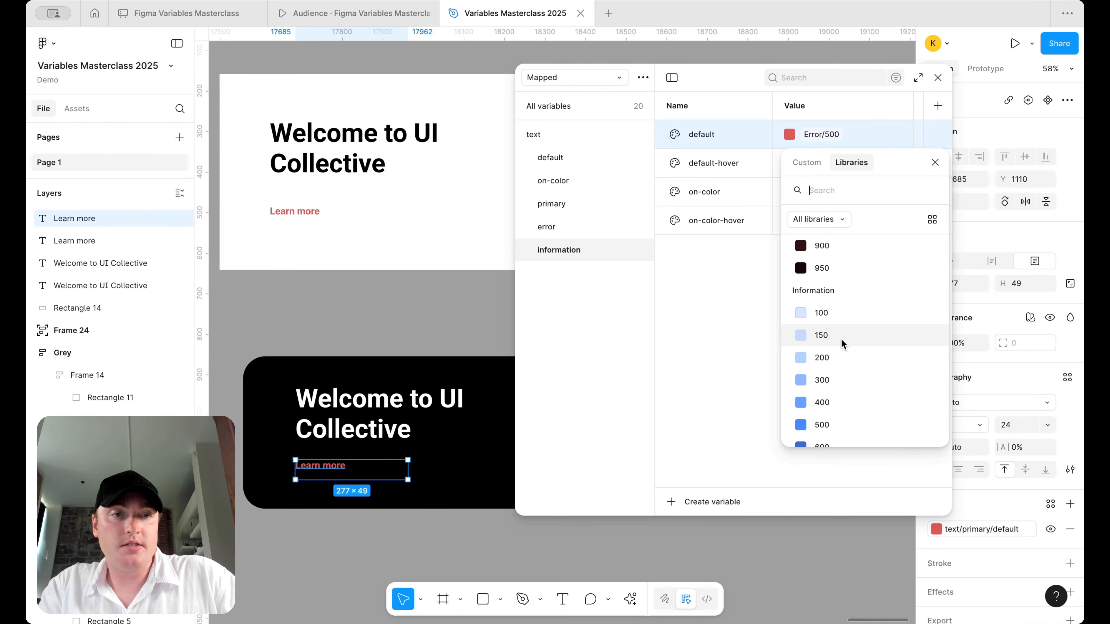
{"action": "scroll", "coordinate": [843, 344], "scroll_direction": "down", "scroll_amount": 1}
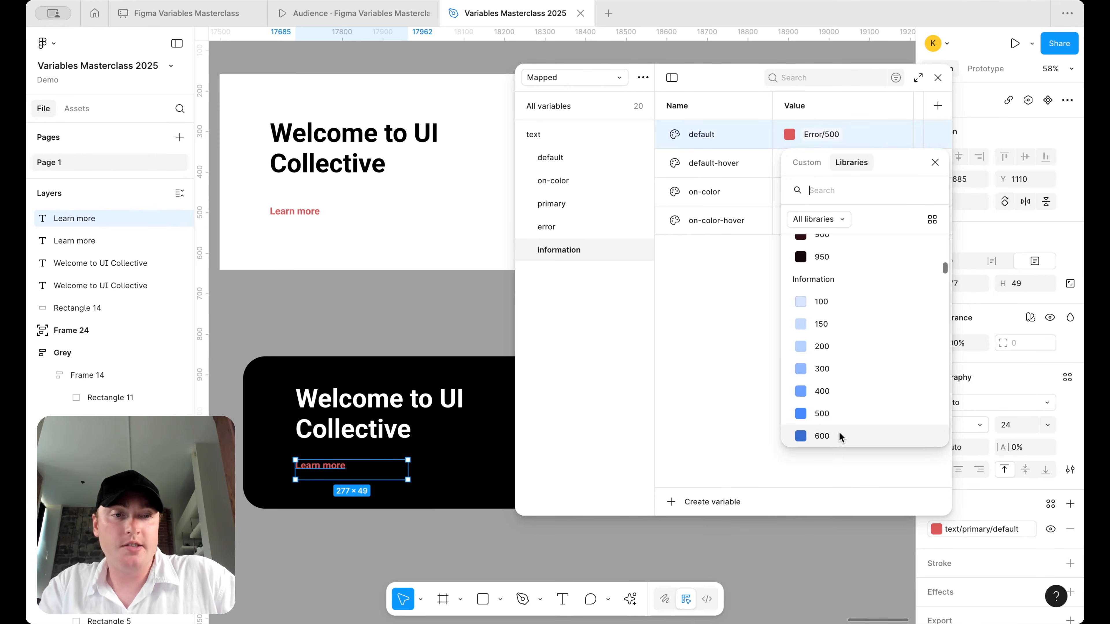
{"action": "left_click", "coordinate": [843, 419]}
{"action": "left_click", "coordinate": [830, 164]}
{"action": "scroll", "coordinate": [859, 418], "scroll_direction": "down", "scroll_amount": 5}
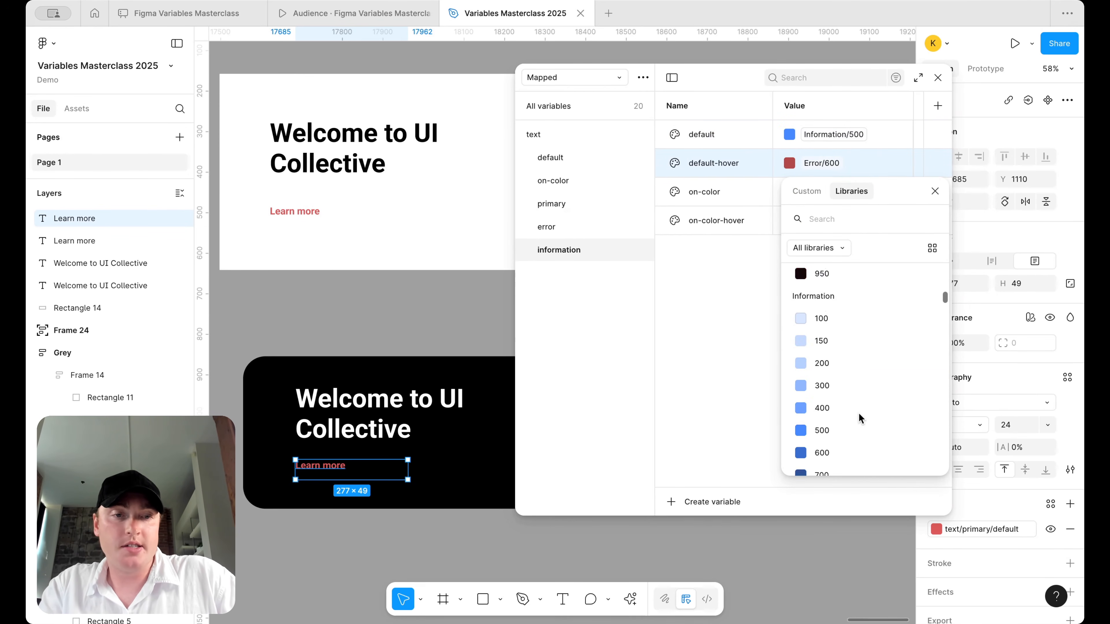
{"action": "left_click", "coordinate": [858, 410]}
{"action": "left_click", "coordinate": [828, 199]}
{"action": "left_click", "coordinate": [828, 200]}
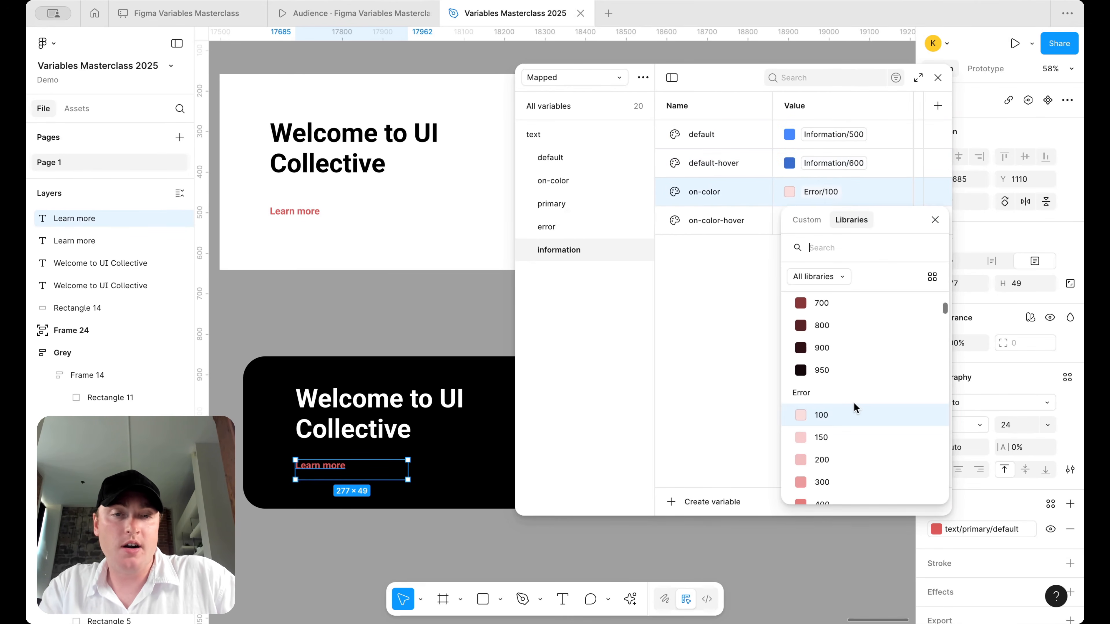
{"action": "scroll", "coordinate": [856, 408], "scroll_direction": "down", "scroll_amount": 3}
{"action": "scroll", "coordinate": [856, 408], "scroll_direction": "down", "scroll_amount": 5}
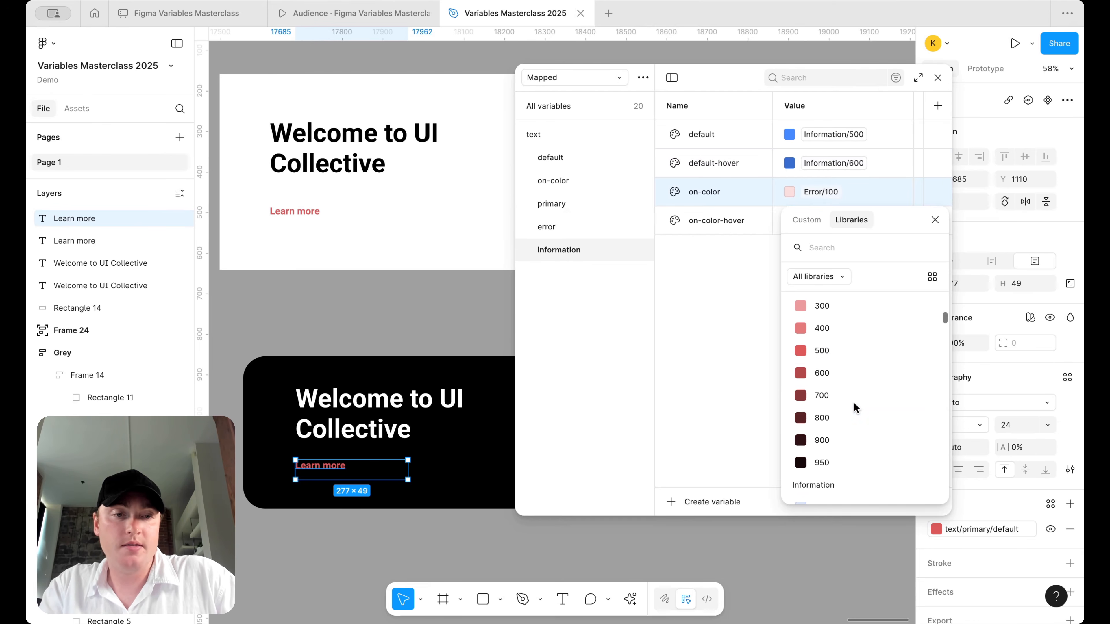
{"action": "scroll", "coordinate": [844, 420], "scroll_direction": "down", "scroll_amount": 10}
{"action": "scroll", "coordinate": [844, 420], "scroll_direction": "up", "scroll_amount": 18}
{"action": "scroll", "coordinate": [844, 420], "scroll_direction": "down", "scroll_amount": 11}
{"action": "scroll", "coordinate": [844, 425], "scroll_direction": "down", "scroll_amount": 8}
{"action": "scroll", "coordinate": [844, 425], "scroll_direction": "up", "scroll_amount": 12}
{"action": "left_click", "coordinate": [829, 371]}
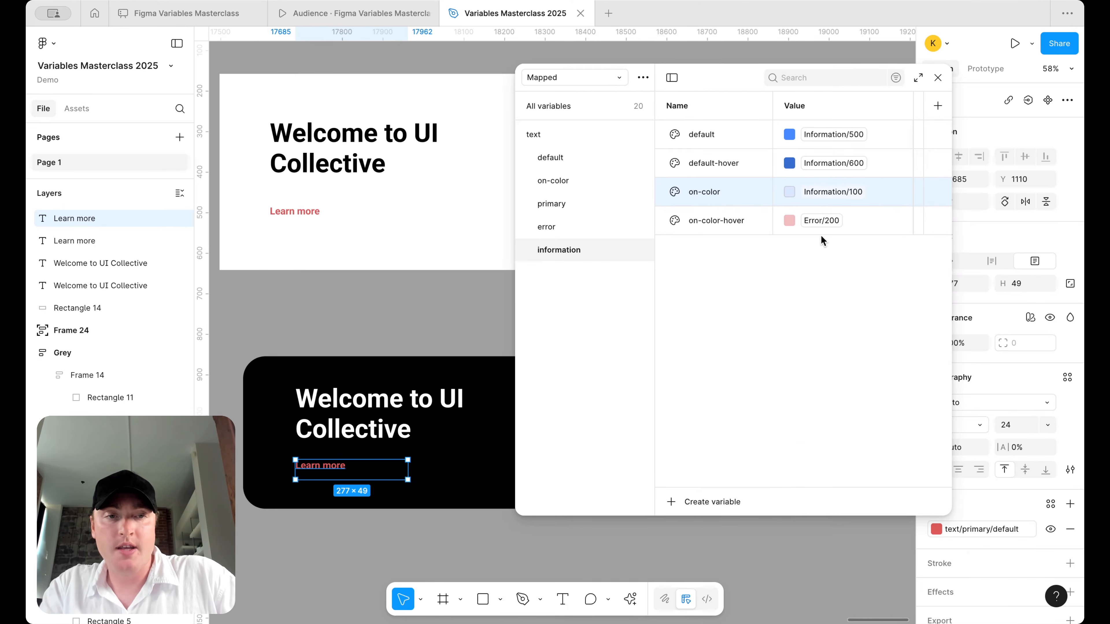
{"action": "left_click", "coordinate": [822, 220]}
{"action": "scroll", "coordinate": [824, 422], "scroll_direction": "down", "scroll_amount": 6}
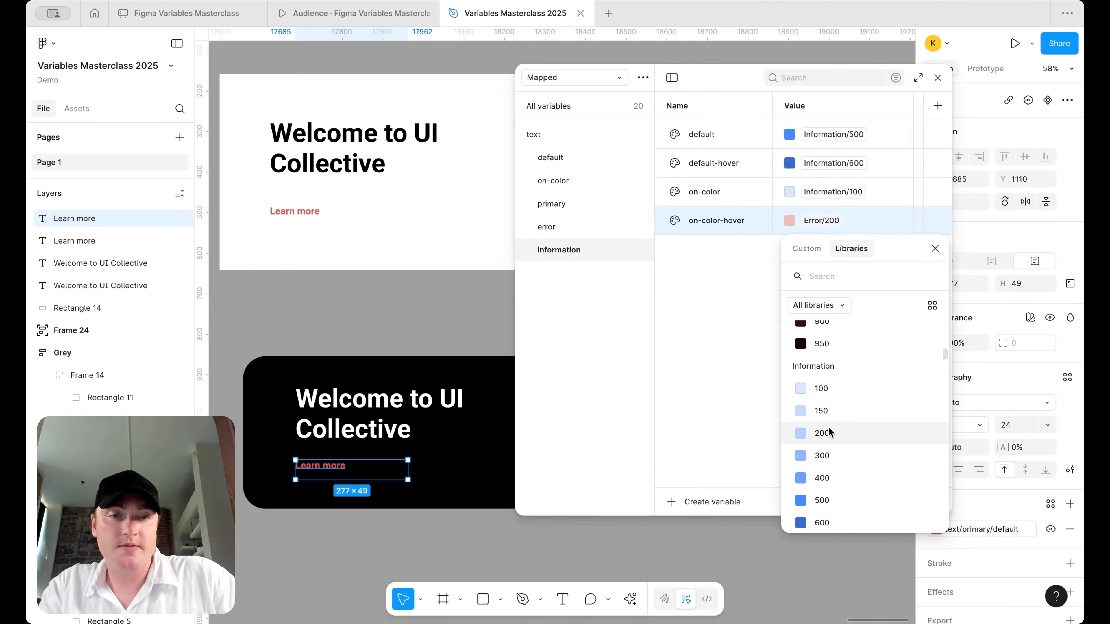
{"action": "left_click", "coordinate": [826, 432]}
- Add a 'warning' group mapped to Warning 500, 600, 100 and 200
{"action": "right_click", "coordinate": [595, 247]}
{"action": "left_click", "coordinate": [640, 271]}
{"action": "double_click", "coordinate": [604, 272]}
{"action": "type", "text": "warning"}
{"action": "key", "text": "Return"}
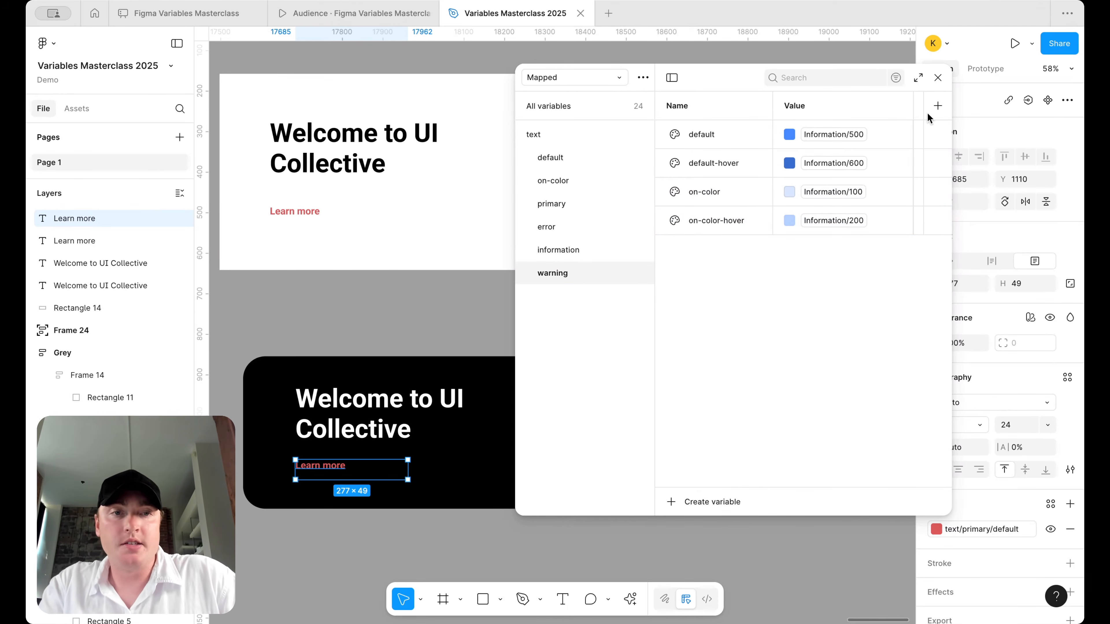
{"action": "left_click", "coordinate": [822, 135]}
{"action": "scroll", "coordinate": [826, 376], "scroll_direction": "down", "scroll_amount": 1}
{"action": "scroll", "coordinate": [826, 377], "scroll_direction": "down", "scroll_amount": 10}
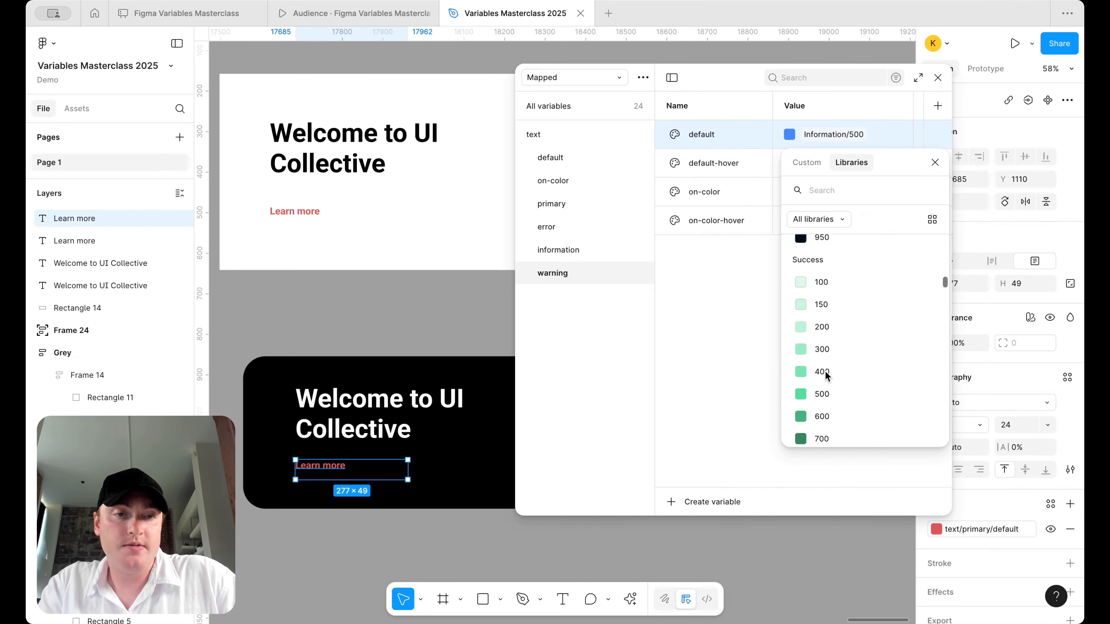
{"action": "left_click", "coordinate": [839, 379]}
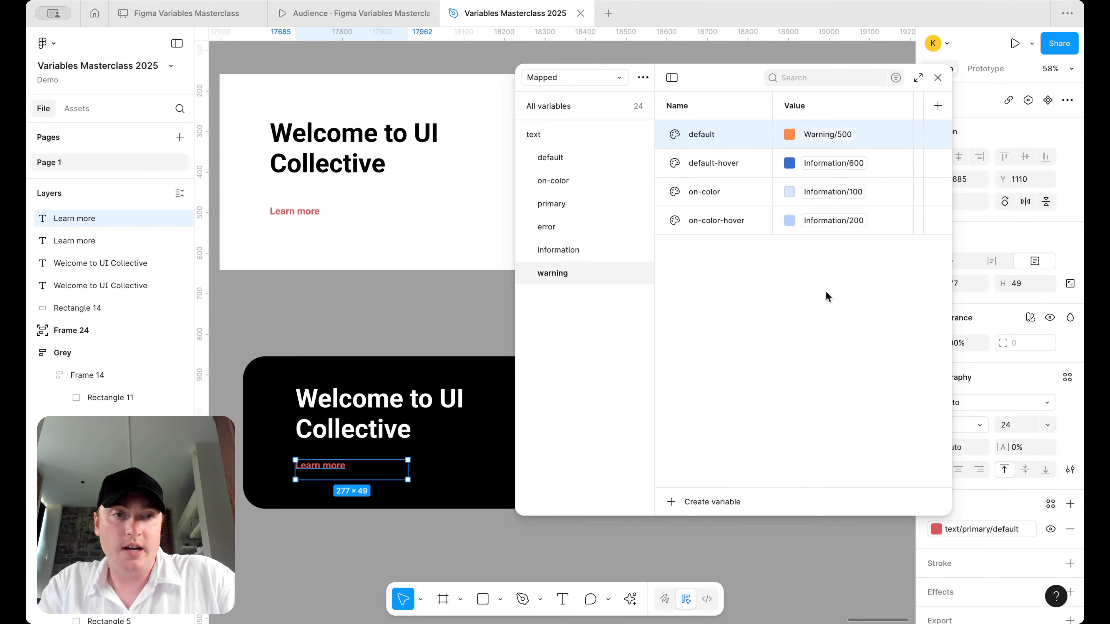
{"action": "left_click", "coordinate": [830, 165]}
{"action": "scroll", "coordinate": [833, 376], "scroll_direction": "down", "scroll_amount": 3}
{"action": "scroll", "coordinate": [830, 378], "scroll_direction": "down", "scroll_amount": 4}
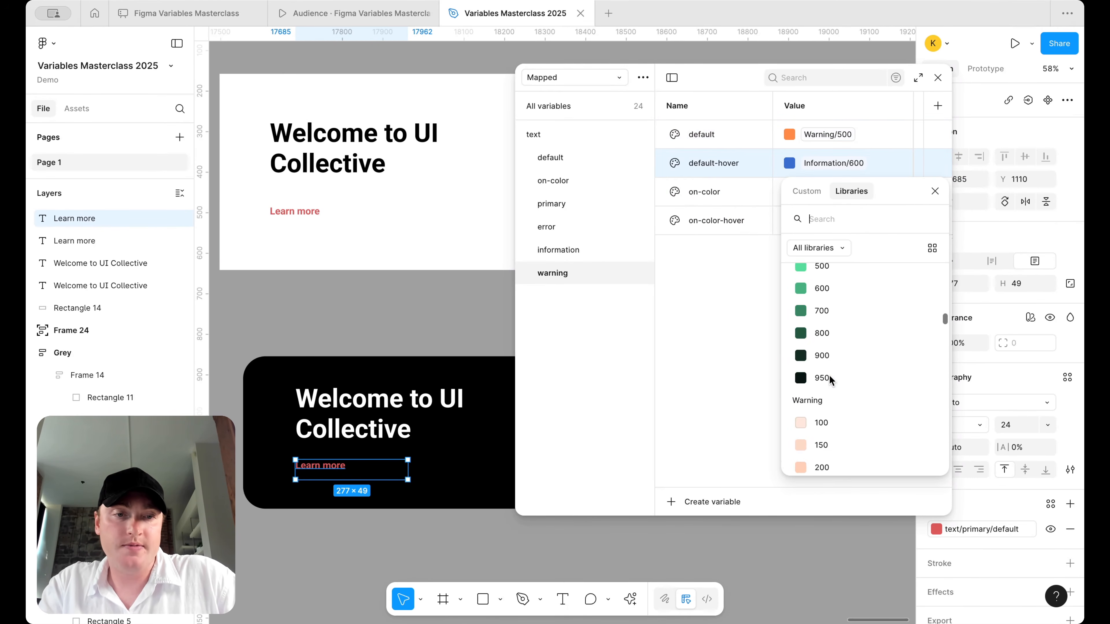
{"action": "left_click", "coordinate": [836, 425]}
{"action": "left_click", "coordinate": [835, 192]}
{"action": "scroll", "coordinate": [836, 438], "scroll_direction": "down", "scroll_amount": 6}
{"action": "scroll", "coordinate": [835, 439], "scroll_direction": "down", "scroll_amount": 2}
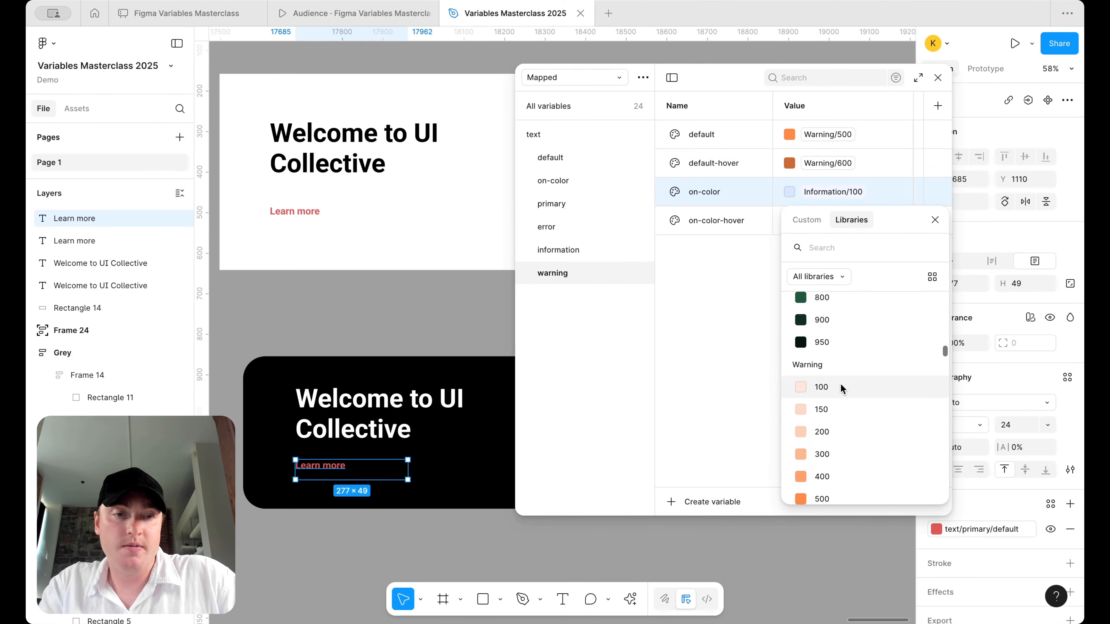
{"action": "left_click", "coordinate": [843, 388]}
{"action": "left_click", "coordinate": [845, 227]}
{"action": "scroll", "coordinate": [843, 341], "scroll_direction": "down", "scroll_amount": 5}
{"action": "scroll", "coordinate": [844, 387], "scroll_direction": "down", "scroll_amount": 8}
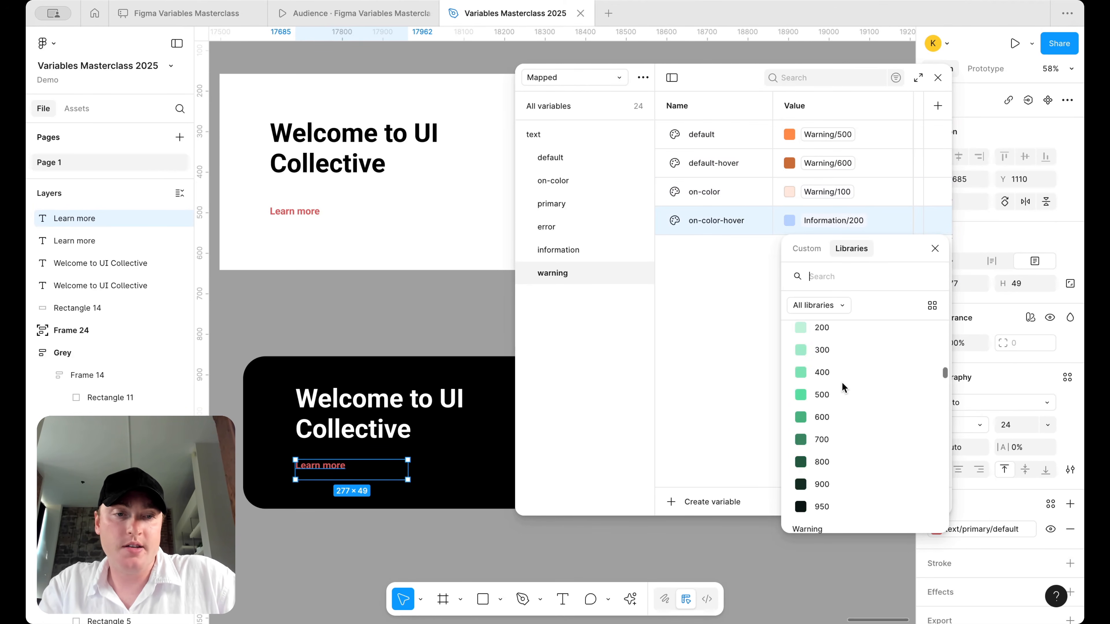
{"action": "left_click", "coordinate": [830, 476]}
- Add a 'success' group mapped to Success 500, 600, 100 and 200
{"action": "right_click", "coordinate": [609, 273]}
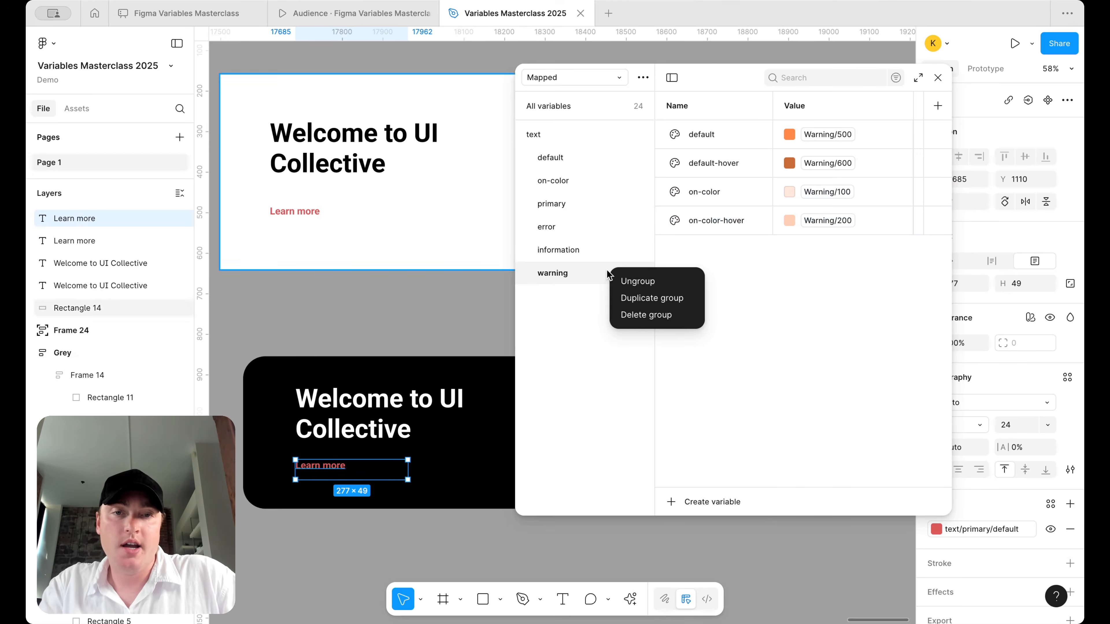
{"action": "left_click", "coordinate": [658, 298]}
{"action": "double_click", "coordinate": [570, 294]}
{"action": "type", "text": "s"}
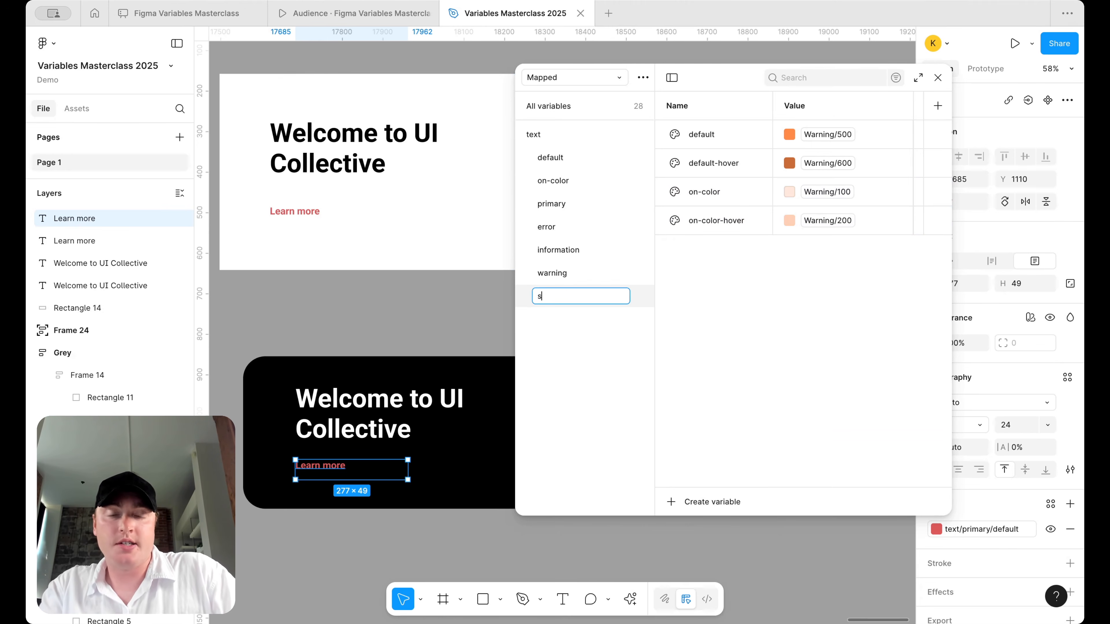
{"action": "type", "text": "uccess"}
{"action": "key", "text": "Return"}
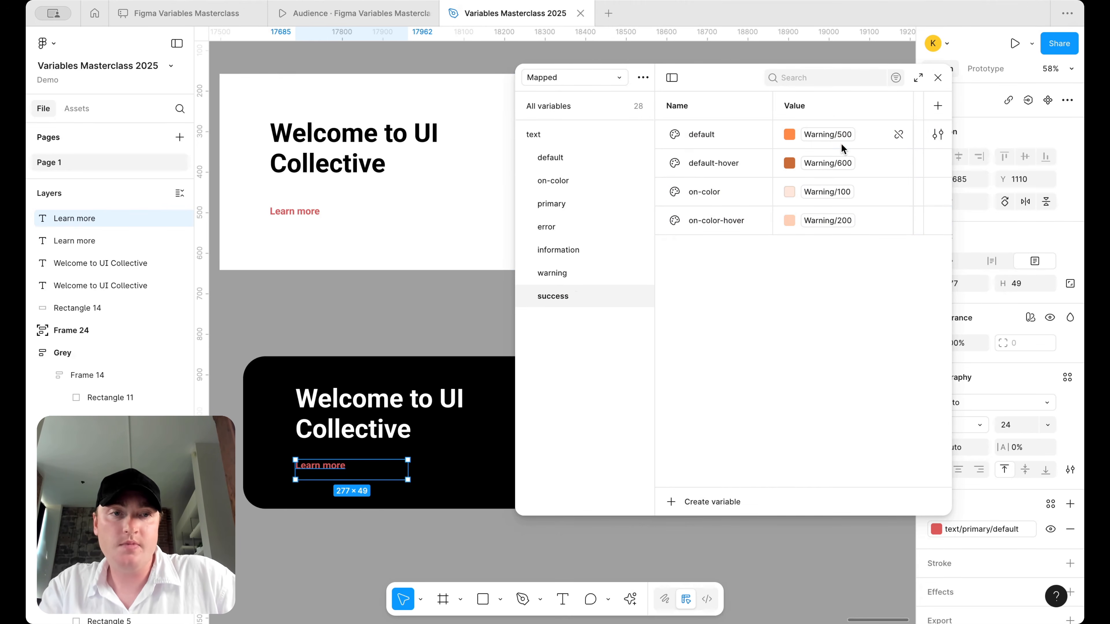
{"action": "left_click", "coordinate": [830, 135]}
{"action": "scroll", "coordinate": [826, 367], "scroll_direction": "down", "scroll_amount": 6}
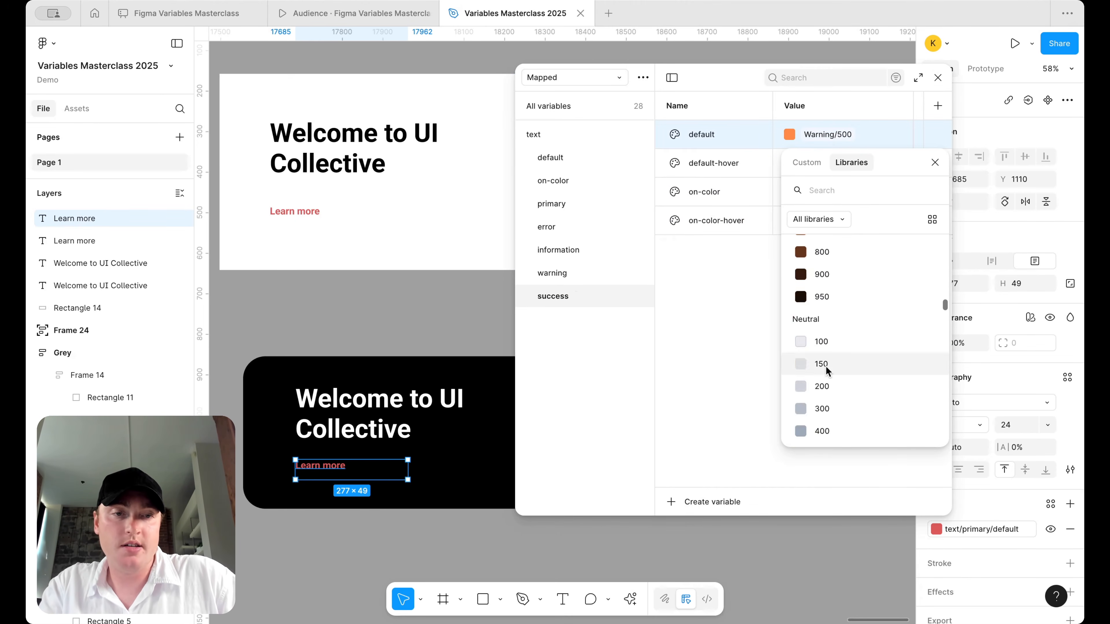
{"action": "scroll", "coordinate": [826, 369], "scroll_direction": "up", "scroll_amount": 6}
{"action": "scroll", "coordinate": [827, 375], "scroll_direction": "down", "scroll_amount": 5}
{"action": "left_click", "coordinate": [836, 304]}
{"action": "left_click", "coordinate": [833, 163]}
{"action": "scroll", "coordinate": [831, 307], "scroll_direction": "down", "scroll_amount": 5}
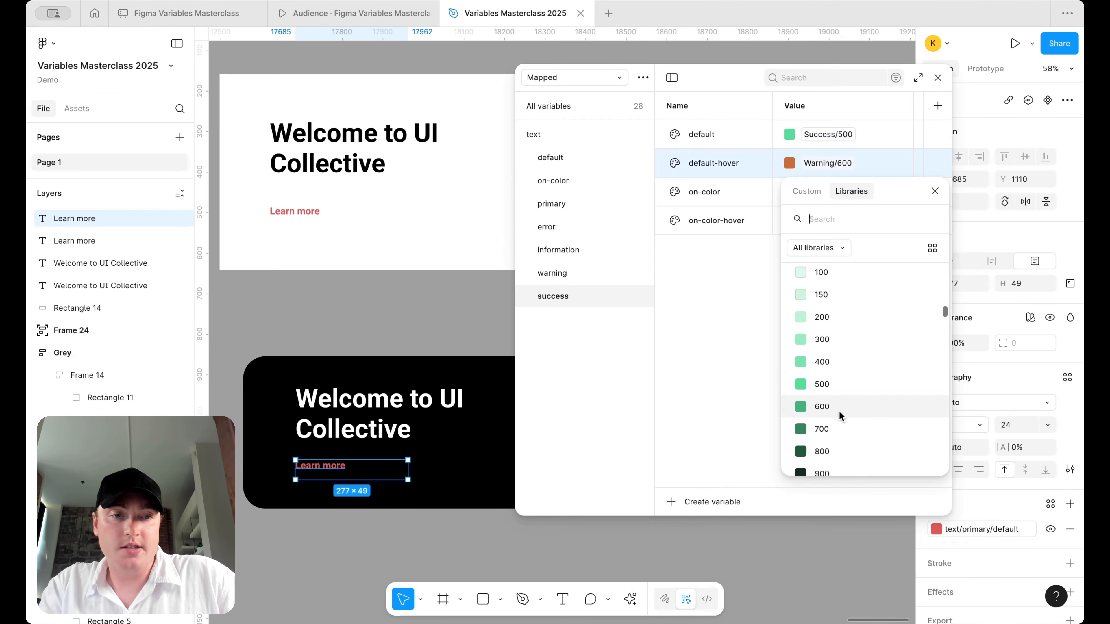
{"action": "left_click", "coordinate": [843, 411]}
{"action": "left_click", "coordinate": [831, 195]}
{"action": "scroll", "coordinate": [852, 362], "scroll_direction": "up", "scroll_amount": 3}
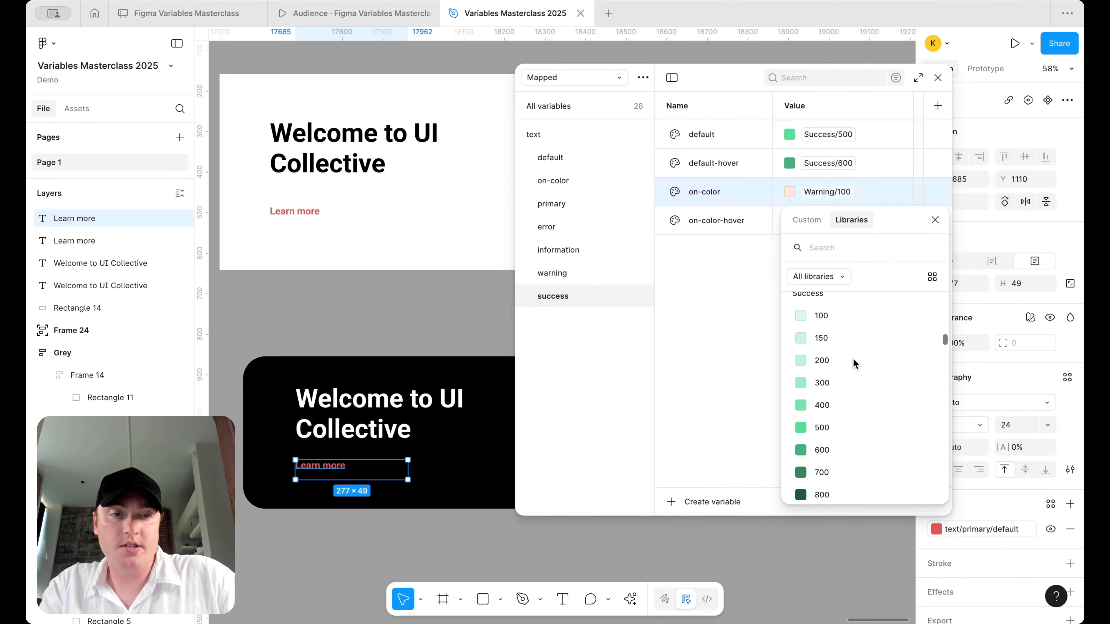
{"action": "left_click", "coordinate": [836, 345]}
{"action": "left_click", "coordinate": [842, 226]}
{"action": "scroll", "coordinate": [859, 396], "scroll_direction": "down", "scroll_amount": 5}
{"action": "left_click", "coordinate": [855, 388]}
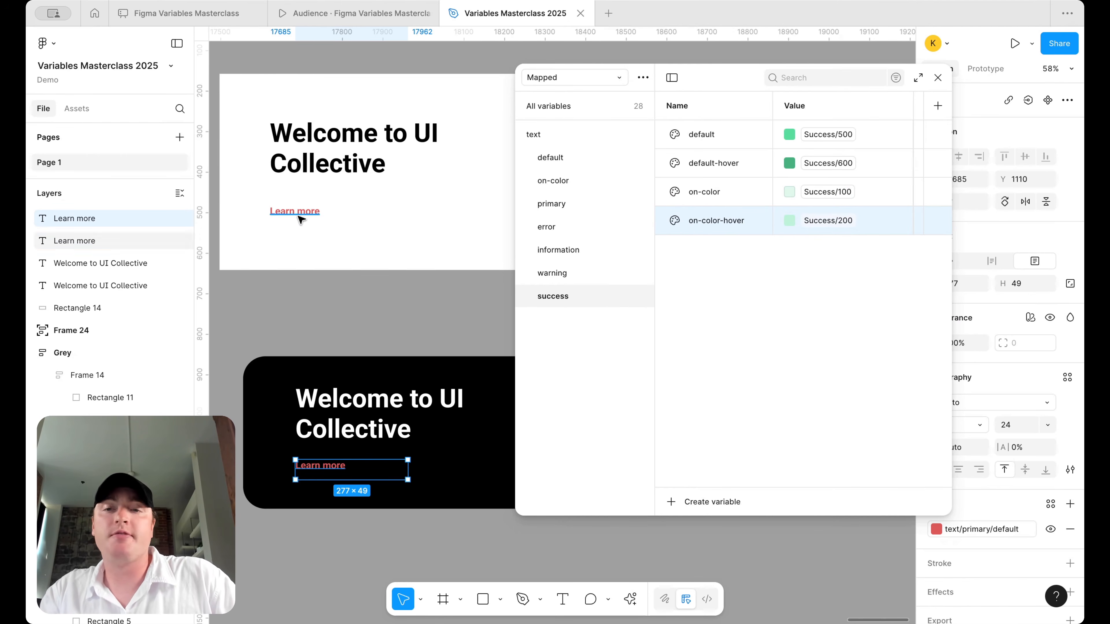
{"action": "left_click", "coordinate": [300, 217]}
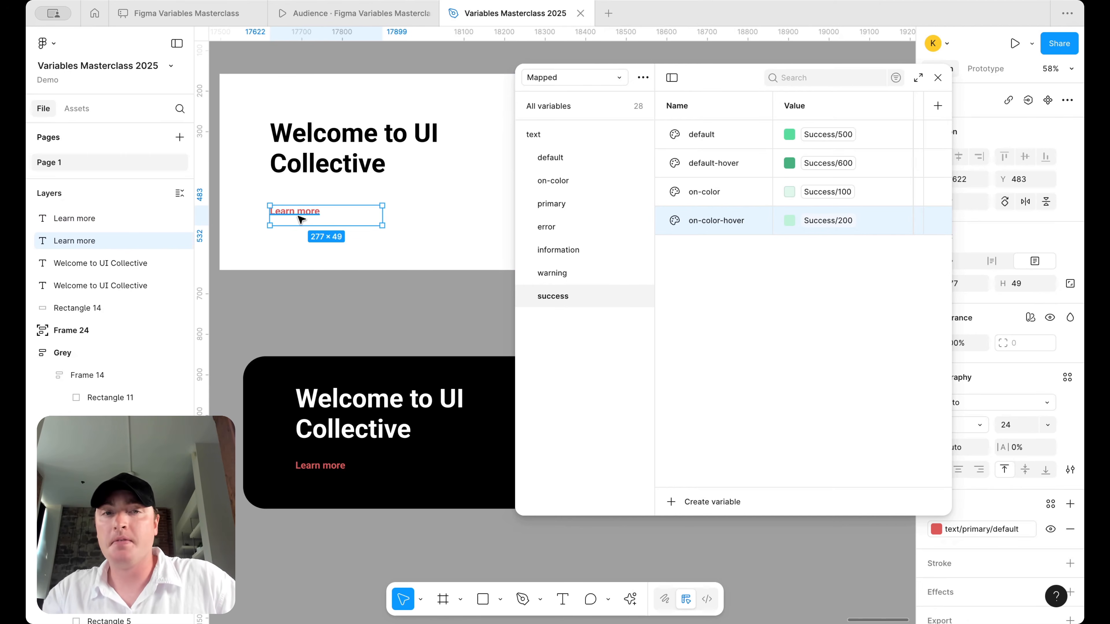
- Duplicate success as a 'disabled' group and delete its default-hover and on-color-hover variables
{"action": "right_click", "coordinate": [432, 302]}
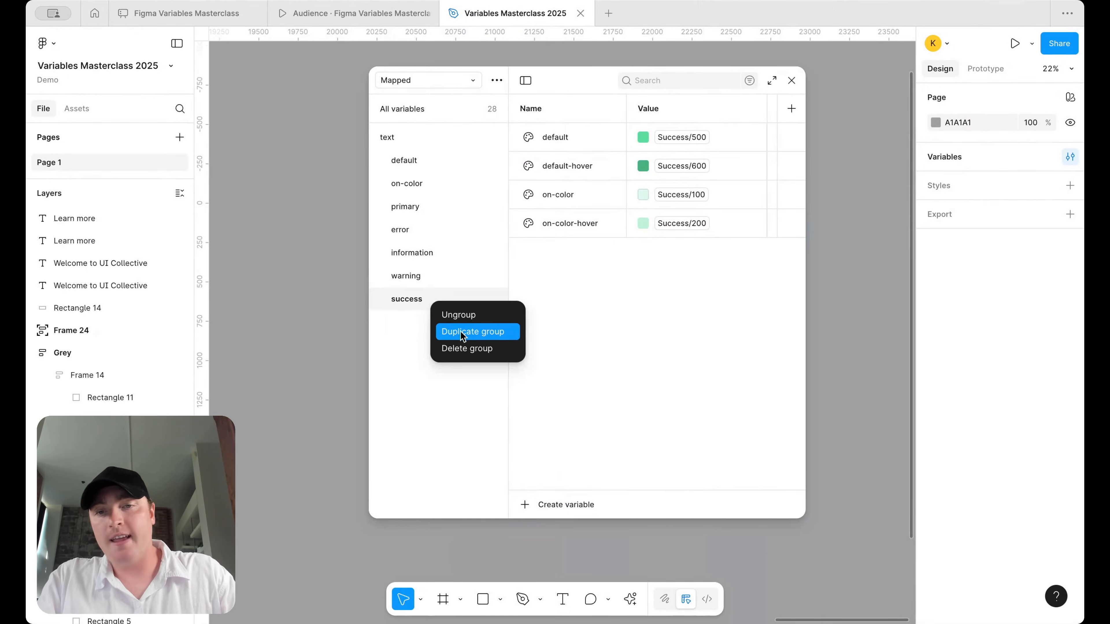
{"action": "left_click", "coordinate": [479, 330]}
{"action": "double_click", "coordinate": [414, 322]}
{"action": "type", "text": "disabled"}
{"action": "key", "text": "Return"}
{"action": "right_click", "coordinate": [610, 170]}
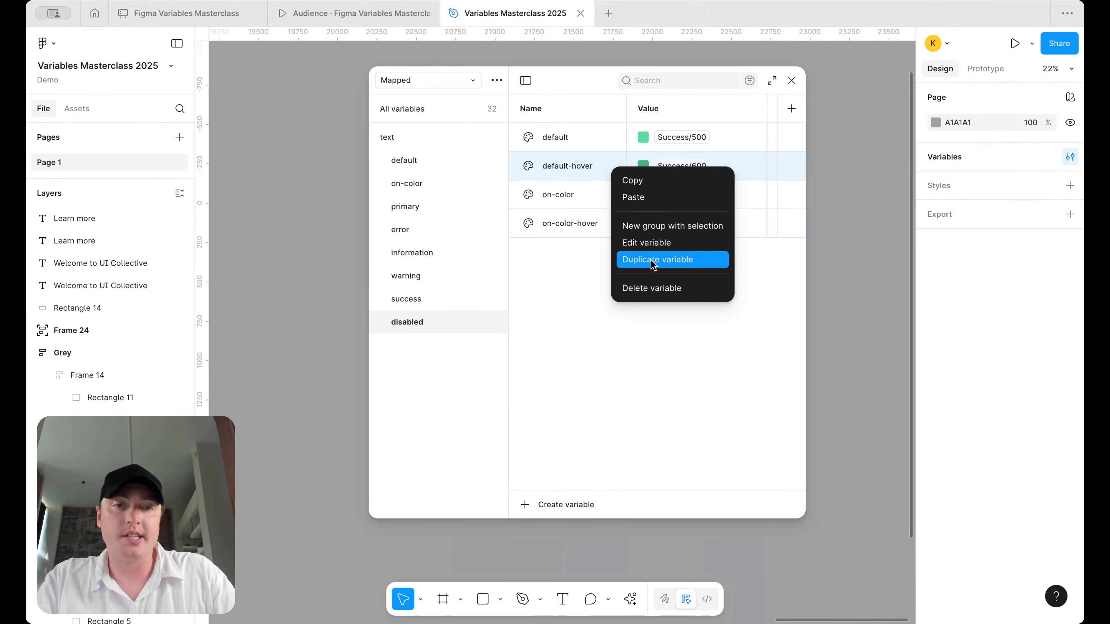
{"action": "left_click", "coordinate": [651, 287]}
{"action": "left_click", "coordinate": [588, 196]}
{"action": "right_click", "coordinate": [590, 194]}
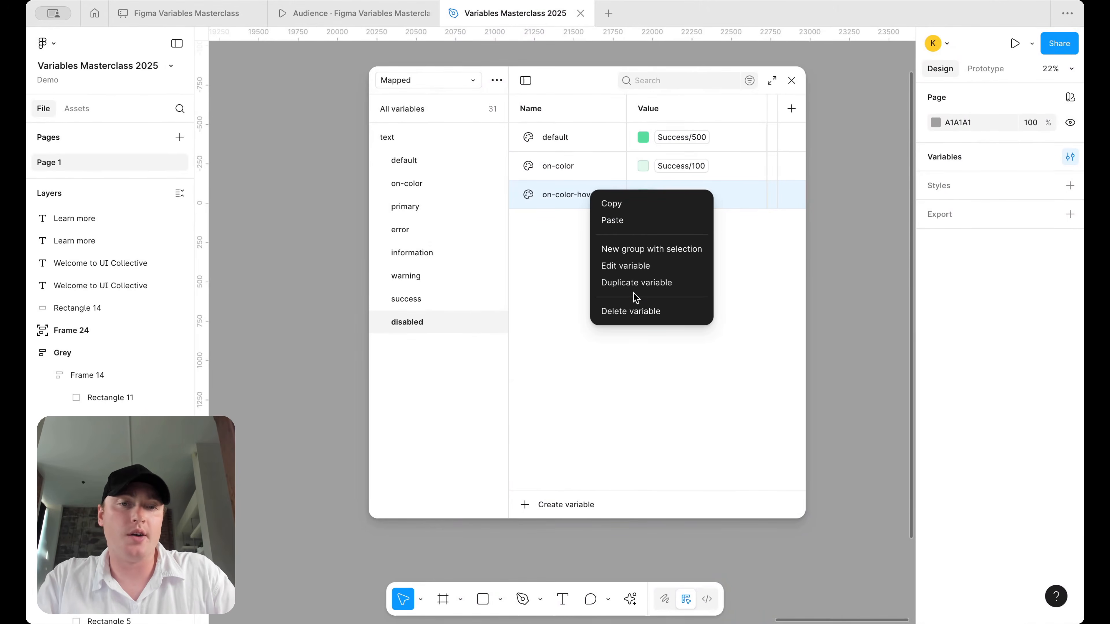
{"action": "left_click", "coordinate": [635, 311]}
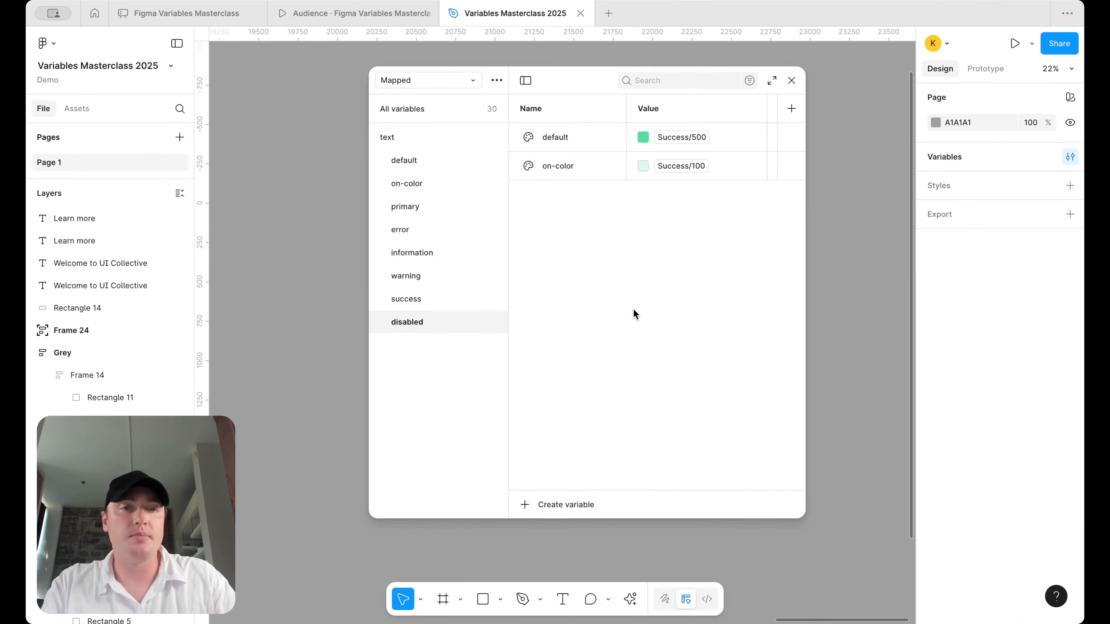
- Alias disabled default to Neutral/500 and on-color to Neutral/400
{"action": "left_click", "coordinate": [685, 139]}
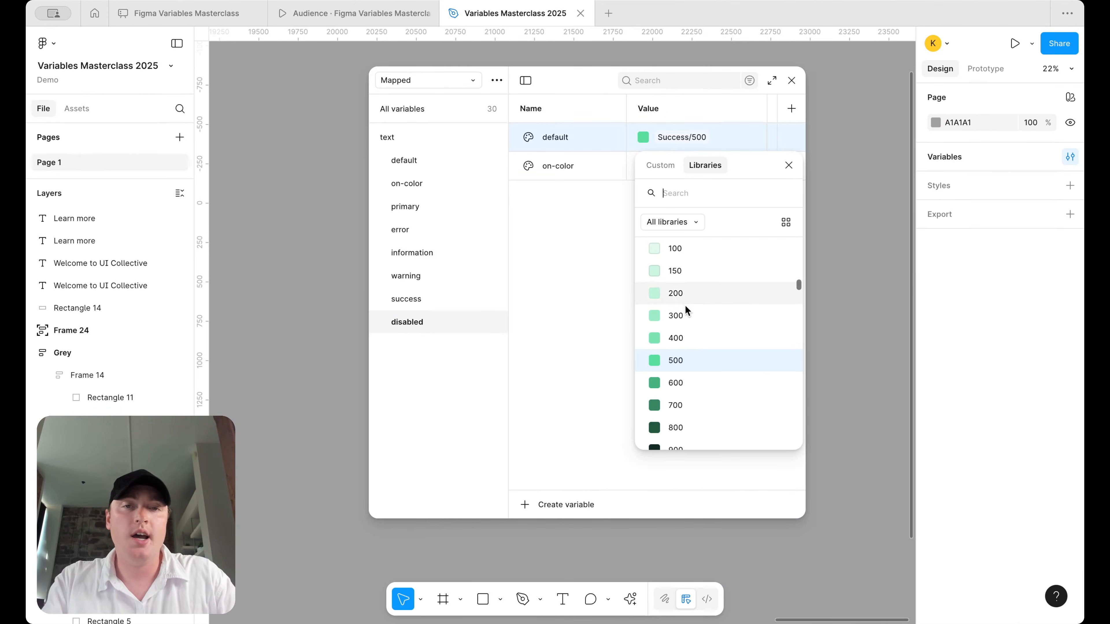
{"action": "scroll", "coordinate": [695, 295], "scroll_direction": "down", "scroll_amount": 5}
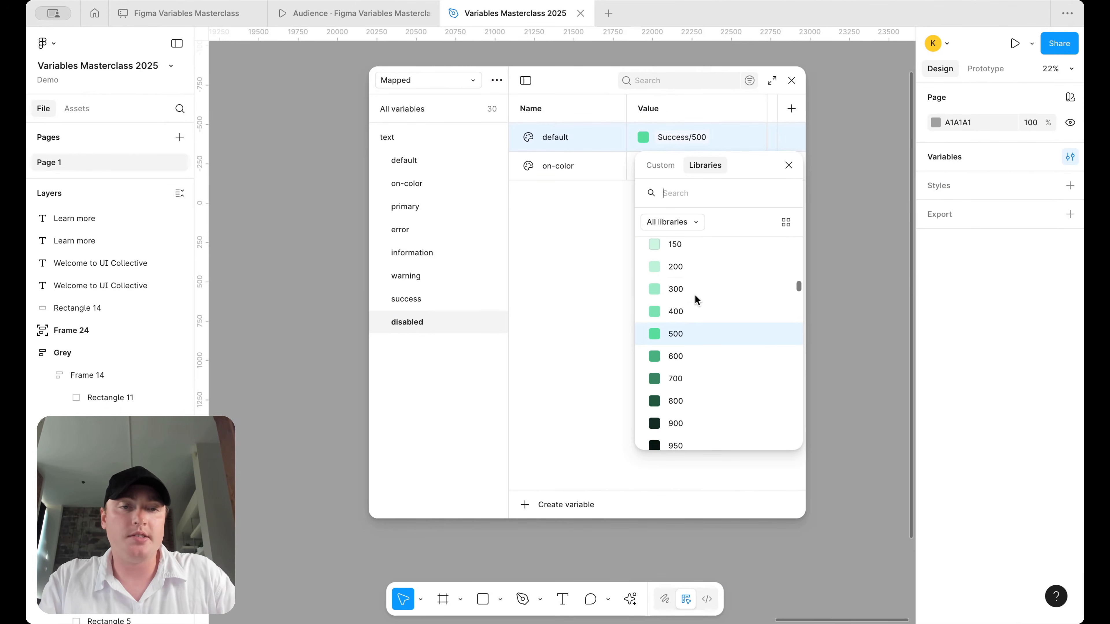
{"action": "type", "text": "neu"}
{"action": "scroll", "coordinate": [676, 357], "scroll_direction": "down", "scroll_amount": 1}
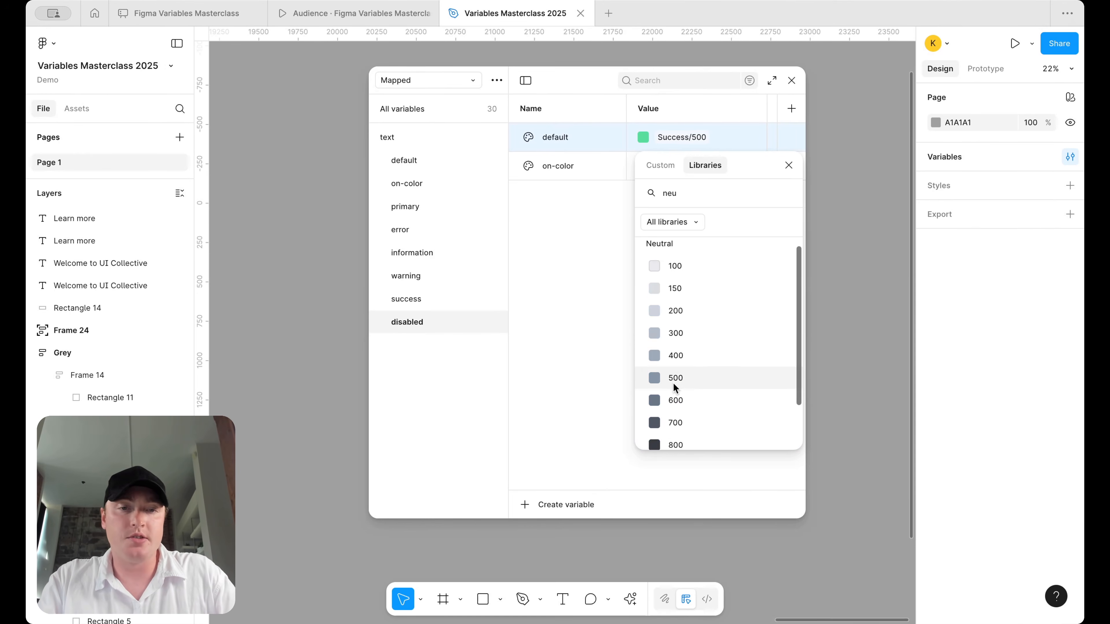
{"action": "left_click", "coordinate": [680, 380]}
{"action": "left_click", "coordinate": [679, 167]}
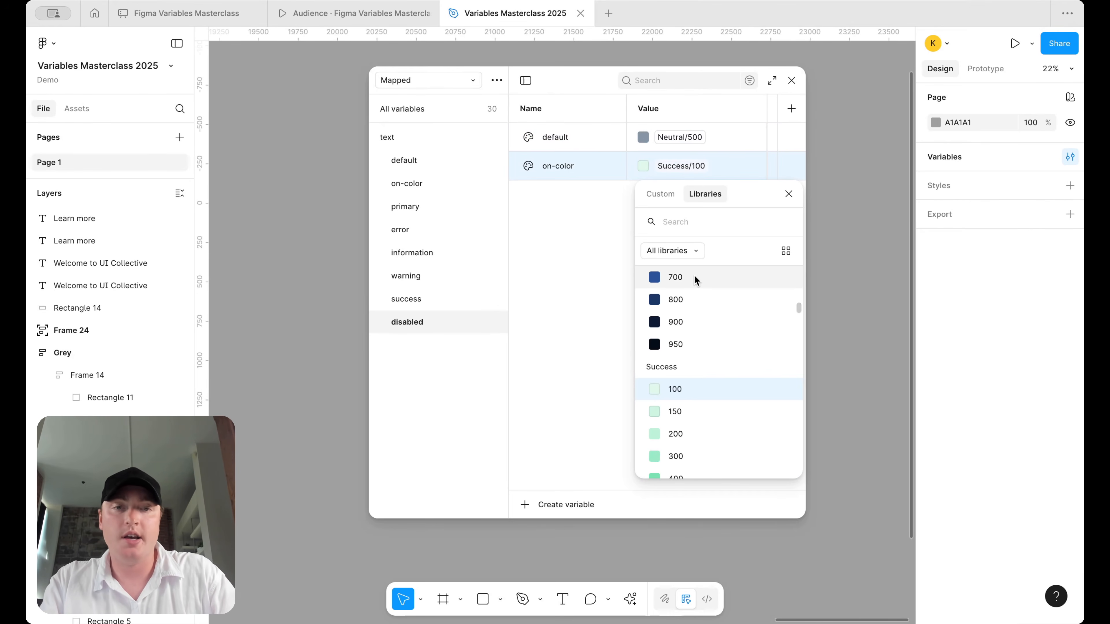
{"action": "type", "text": "neu"}
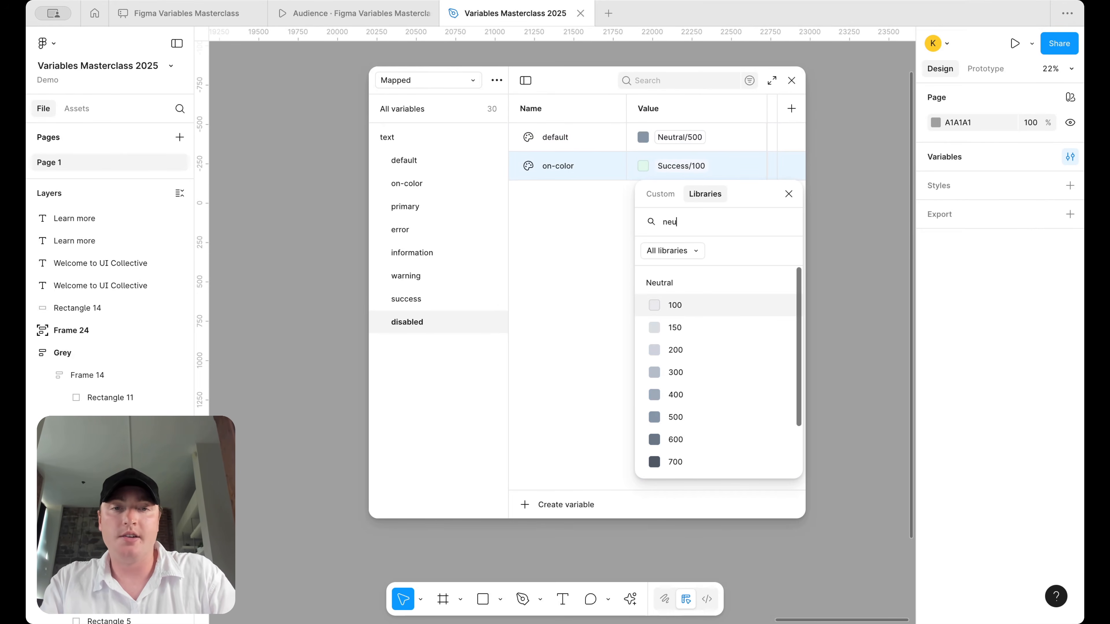
{"action": "left_click", "coordinate": [687, 419]}
{"action": "left_click", "coordinate": [680, 168]}
{"action": "left_click", "coordinate": [695, 369]}
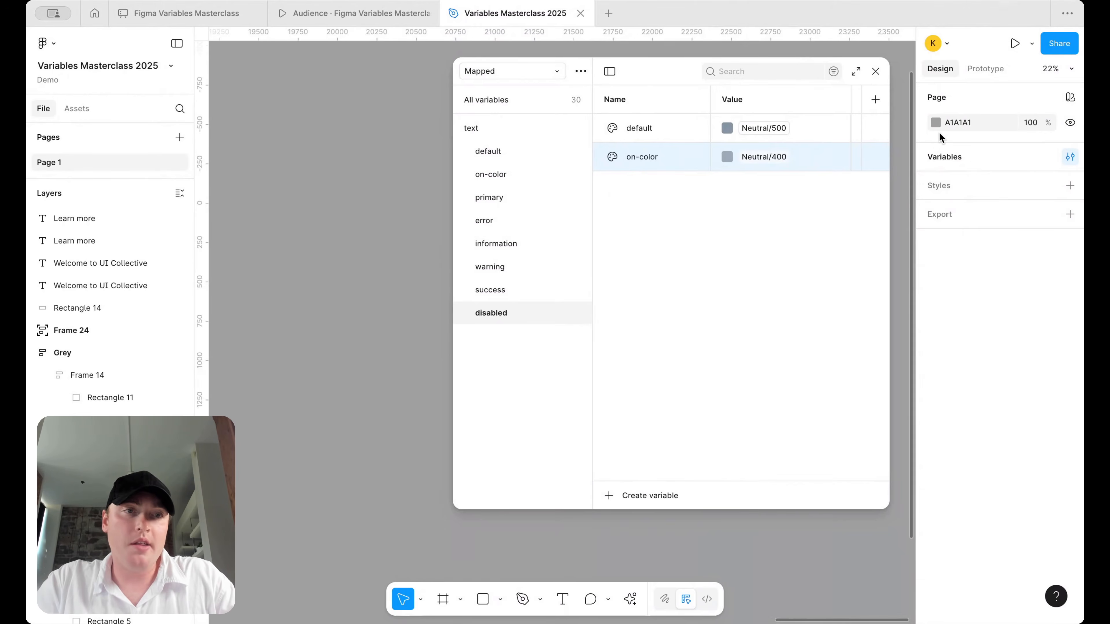
- Set the page background to white (FFFFFF) and narrow the variables window
{"action": "left_click", "coordinate": [936, 123]}
{"action": "left_click_drag", "start_coordinate": [771, 197], "coordinate": [595, 97]}
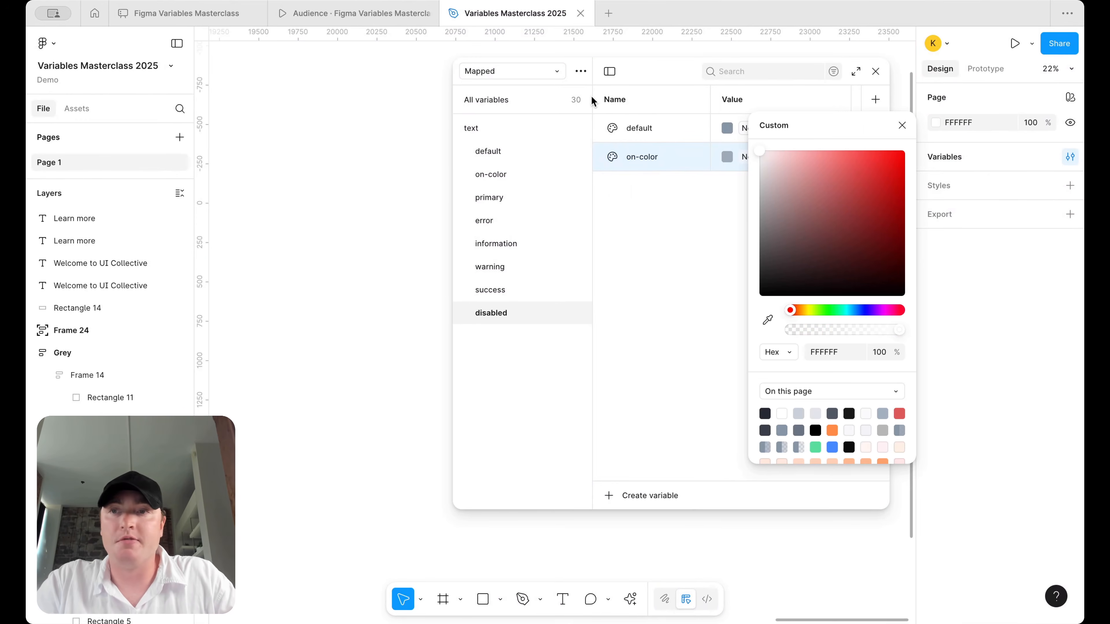
{"action": "left_click_drag", "start_coordinate": [450, 175], "coordinate": [504, 175]}
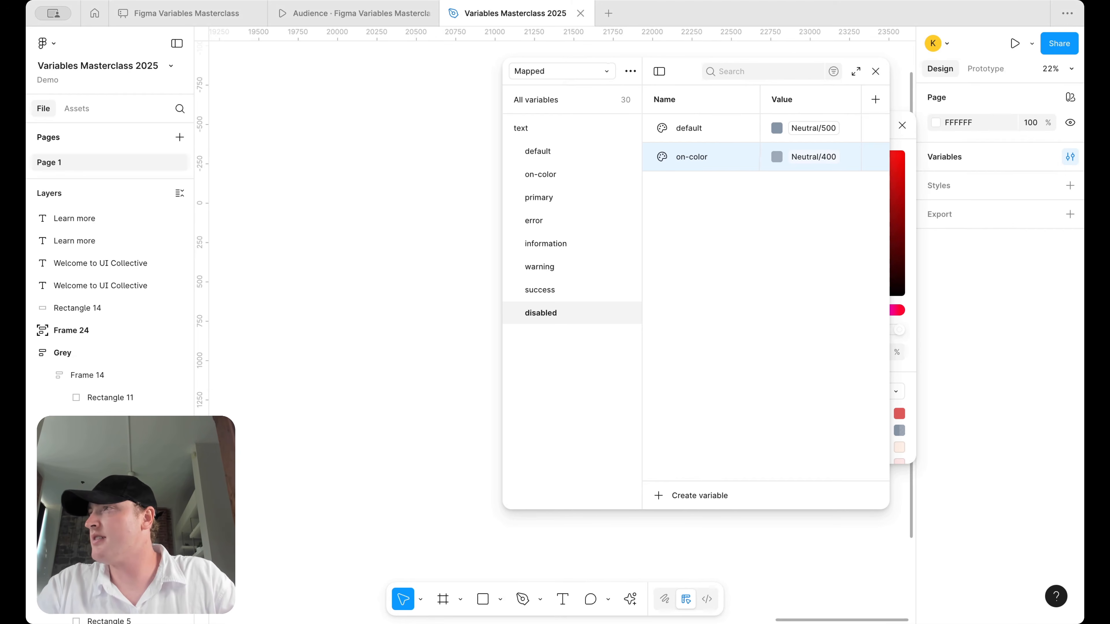
- Paste the @ icon, detach its instance and colour variable, and reposition it
{"action": "left_click", "coordinate": [343, 256]}
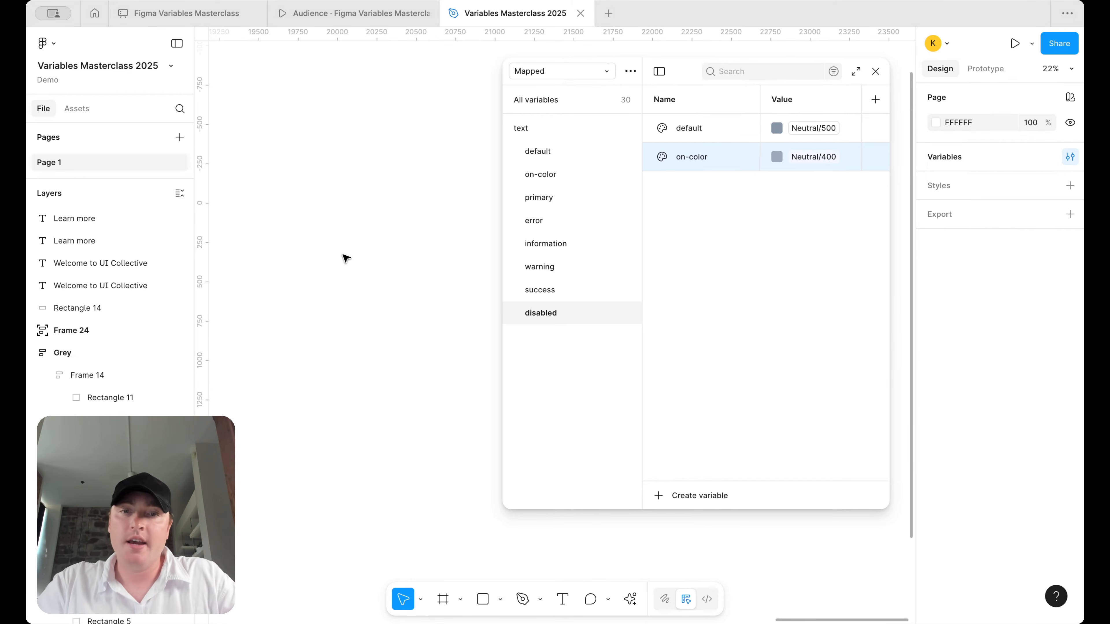
{"action": "key", "text": "ctrl+v"}
{"action": "key", "text": "minus"}
{"action": "scroll", "coordinate": [420, 359], "scroll_direction": "up", "scroll_amount": 10}
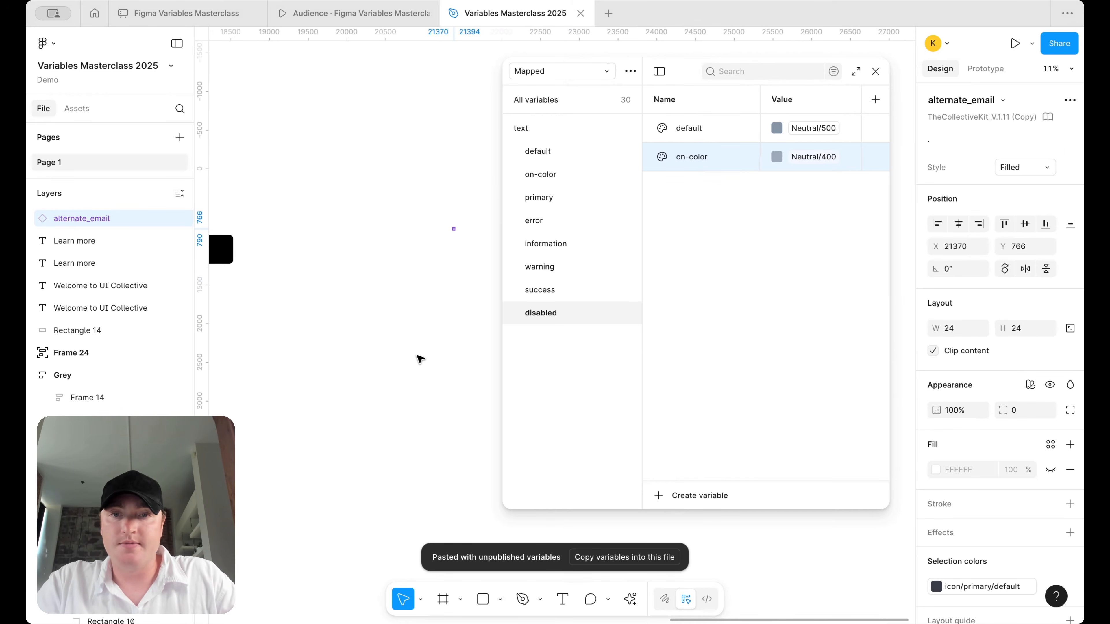
{"action": "scroll", "coordinate": [443, 237], "scroll_direction": "up", "scroll_amount": 3}
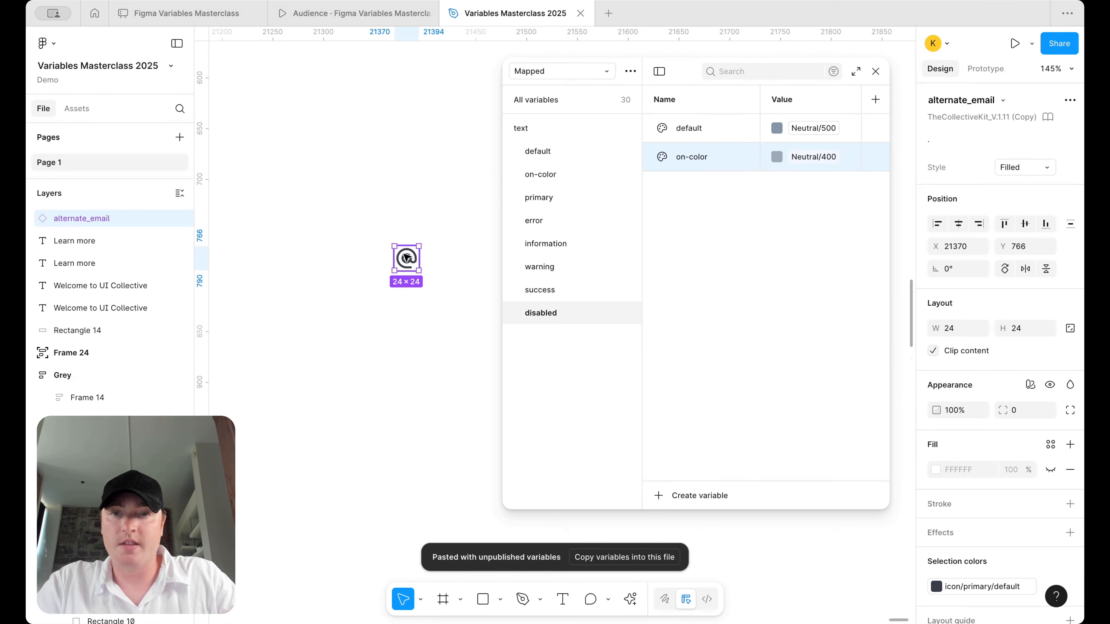
{"action": "right_click", "coordinate": [399, 260]}
{"action": "left_click", "coordinate": [465, 420]}
{"action": "left_click", "coordinate": [1056, 543]}
{"action": "scroll", "coordinate": [439, 328], "scroll_direction": "right", "scroll_amount": 3}
{"action": "scroll", "coordinate": [439, 326], "scroll_direction": "right", "scroll_amount": 4}
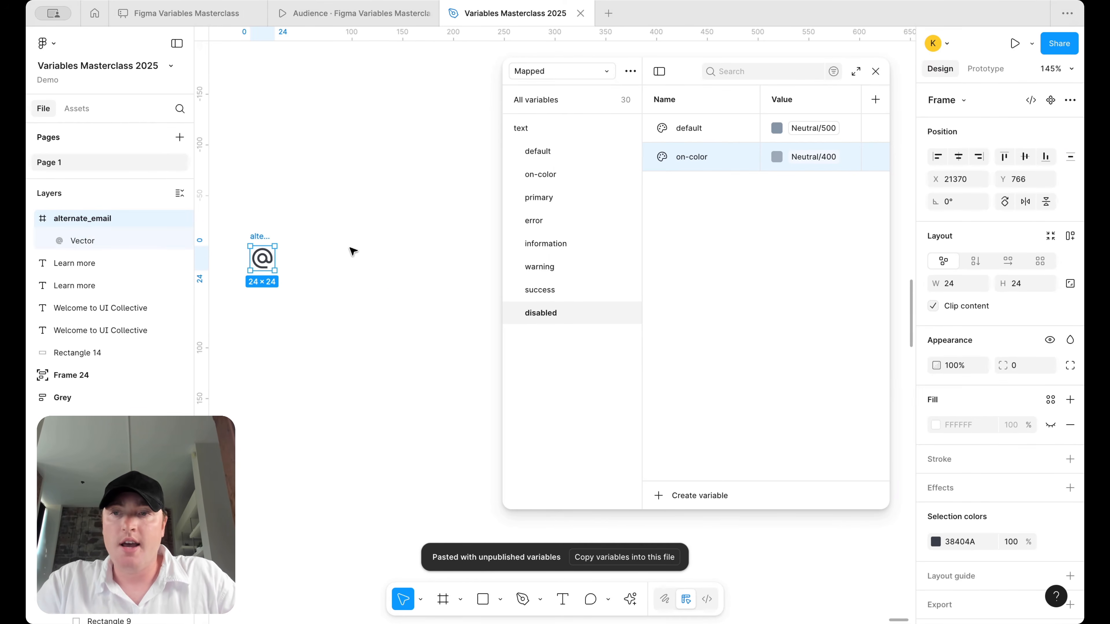
{"action": "left_click_drag", "start_coordinate": [257, 237], "coordinate": [286, 236]}
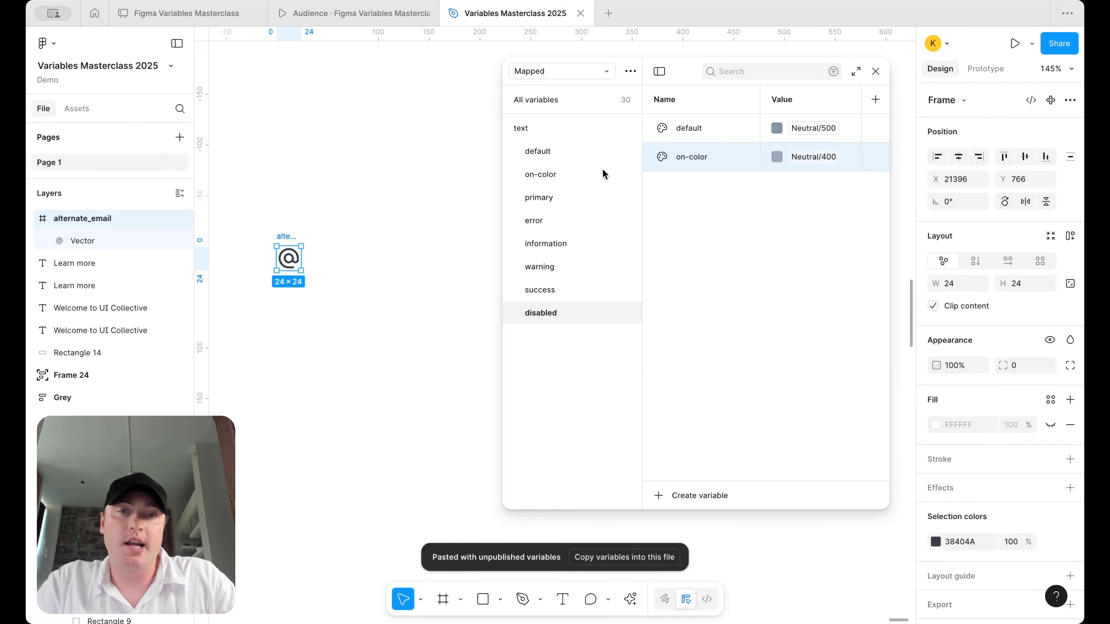
{"action": "mouse_move", "coordinate": [504, 235]}
{"action": "left_mouse_down"}
{"action": "mouse_move", "coordinate": [540, 230]}
{"action": "mouse_move", "coordinate": [523, 230]}
{"action": "left_mouse_up"}
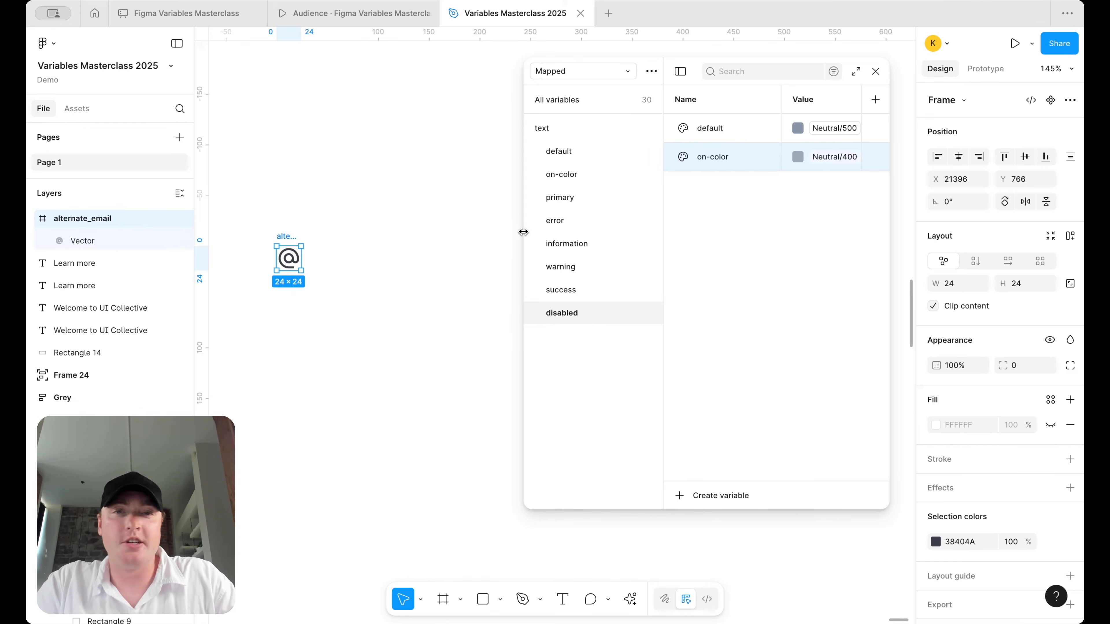
{"action": "left_click_drag", "start_coordinate": [286, 236], "coordinate": [318, 225]}
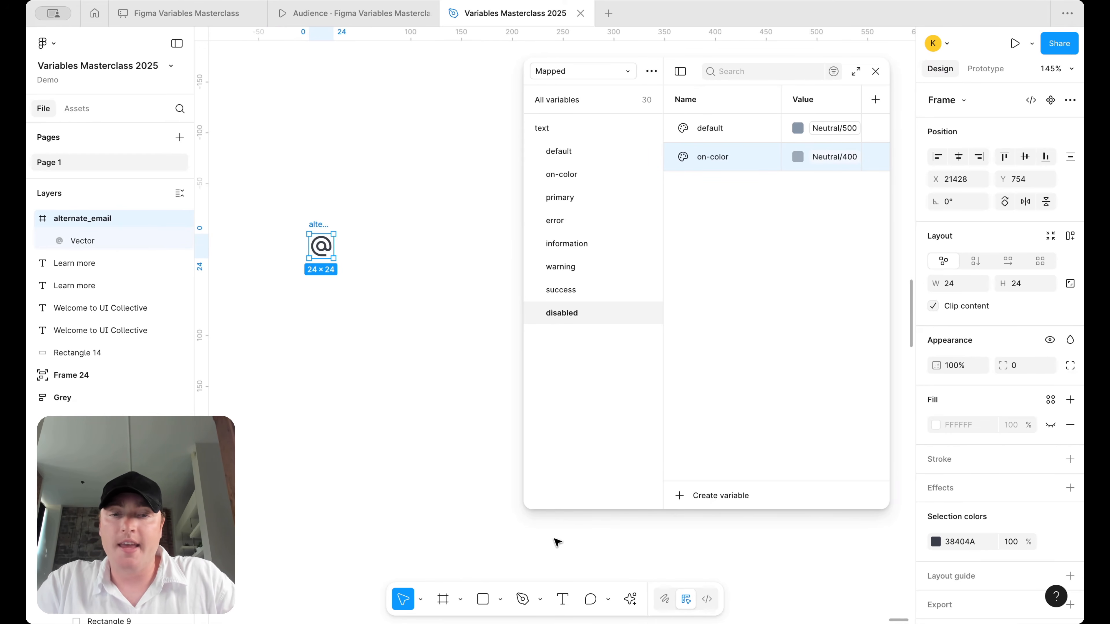
- Add a bold 24-pt Roboto username text label beside the @ icon, aligned to it
{"action": "left_click", "coordinate": [565, 601]}
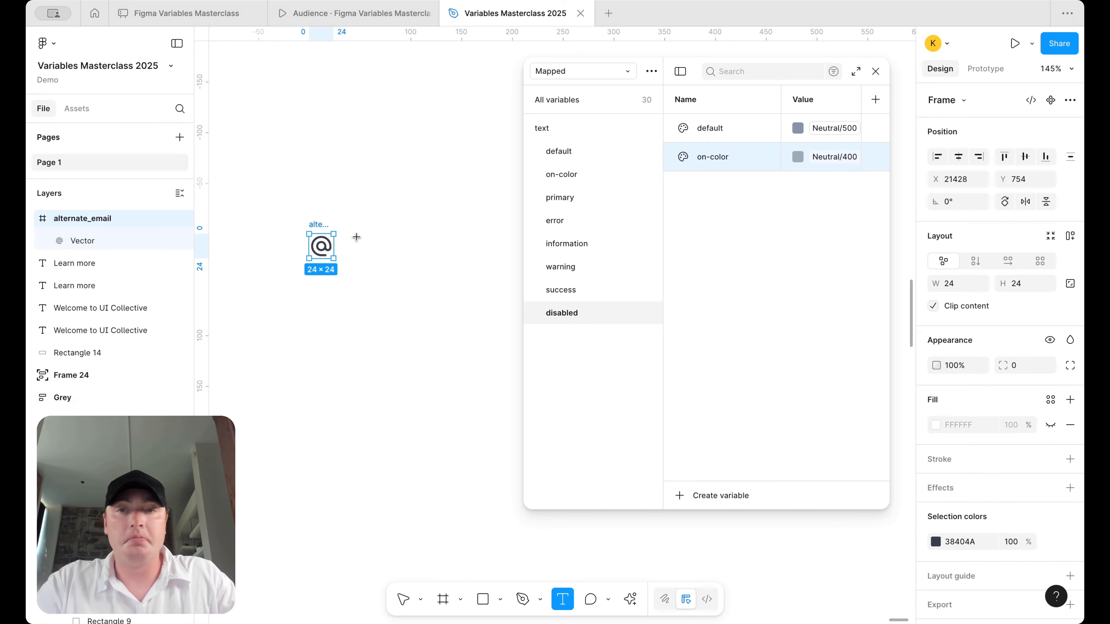
{"action": "left_click_drag", "start_coordinate": [357, 233], "coordinate": [469, 260]}
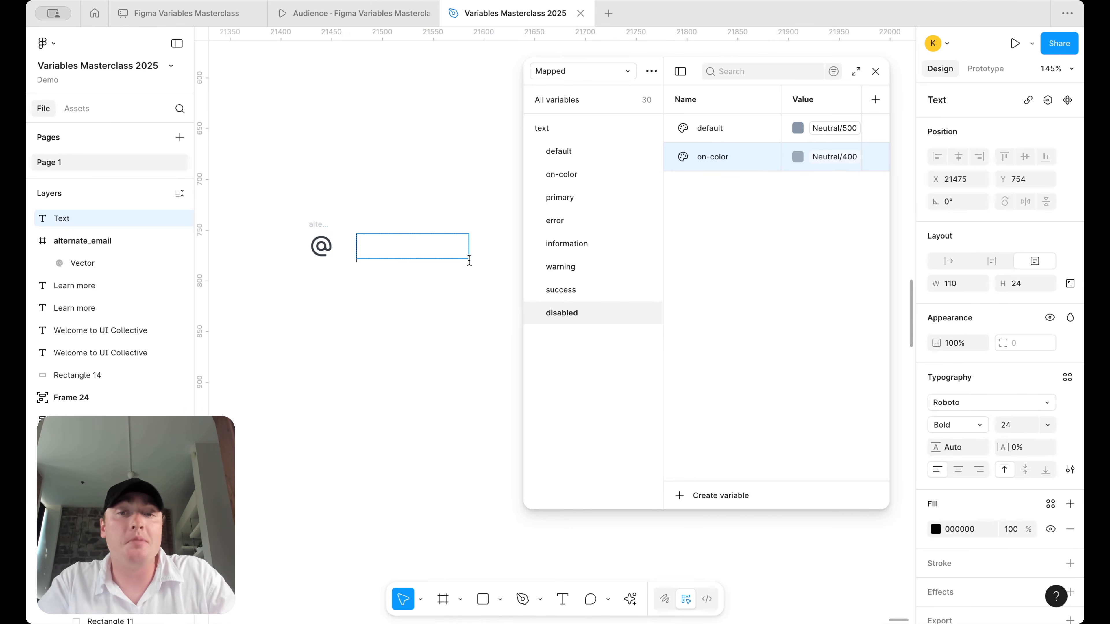
{"action": "type", "text": "Helo"}
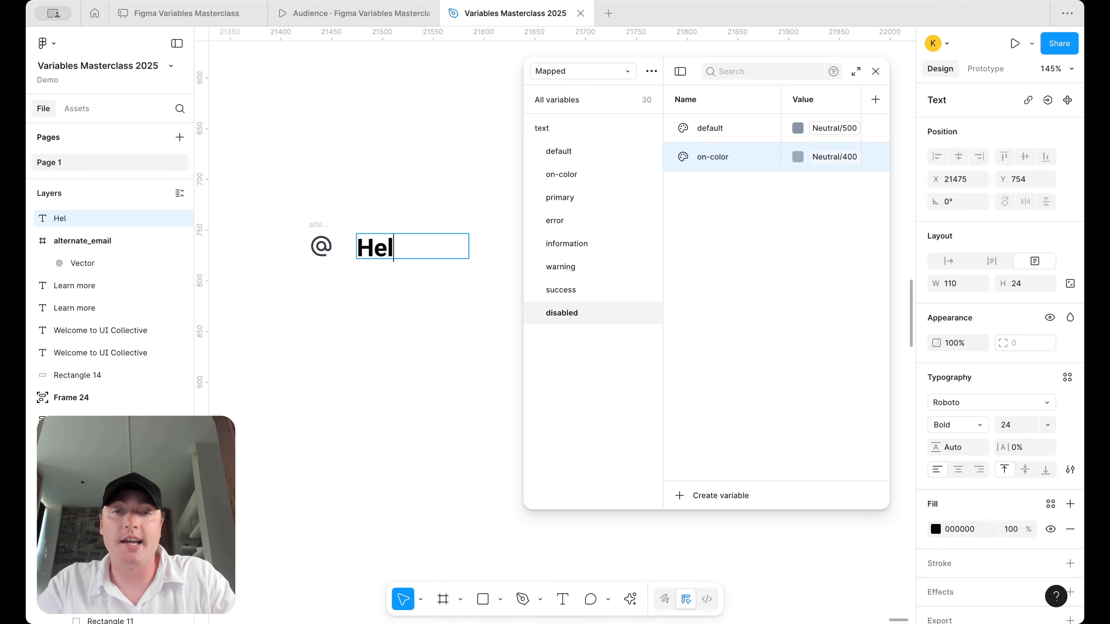
{"action": "key", "text": "BackSpace"}
{"action": "key", "text": "BackSpace"}
{"action": "key", "text": "BackSpace"}
{"action": "key", "text": "BackSpace"}
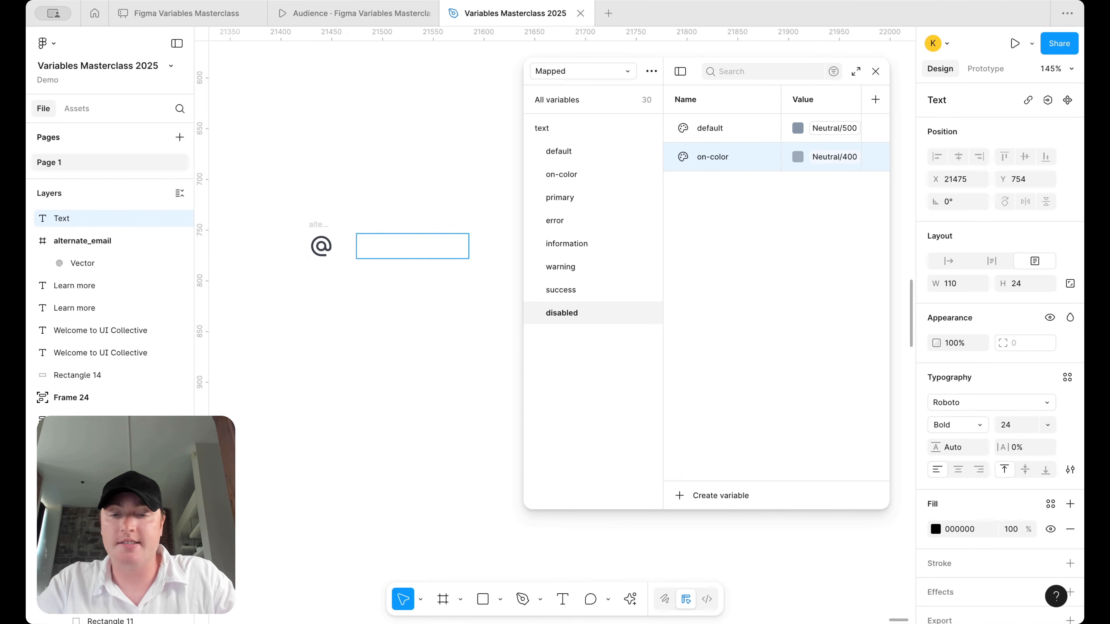
{"action": "type", "text": "elon"}
{"action": "key", "text": "BackSpace"}
{"action": "type", "text": "k"}
{"action": "left_click", "coordinate": [426, 293]}
{"action": "left_click", "coordinate": [422, 256]}
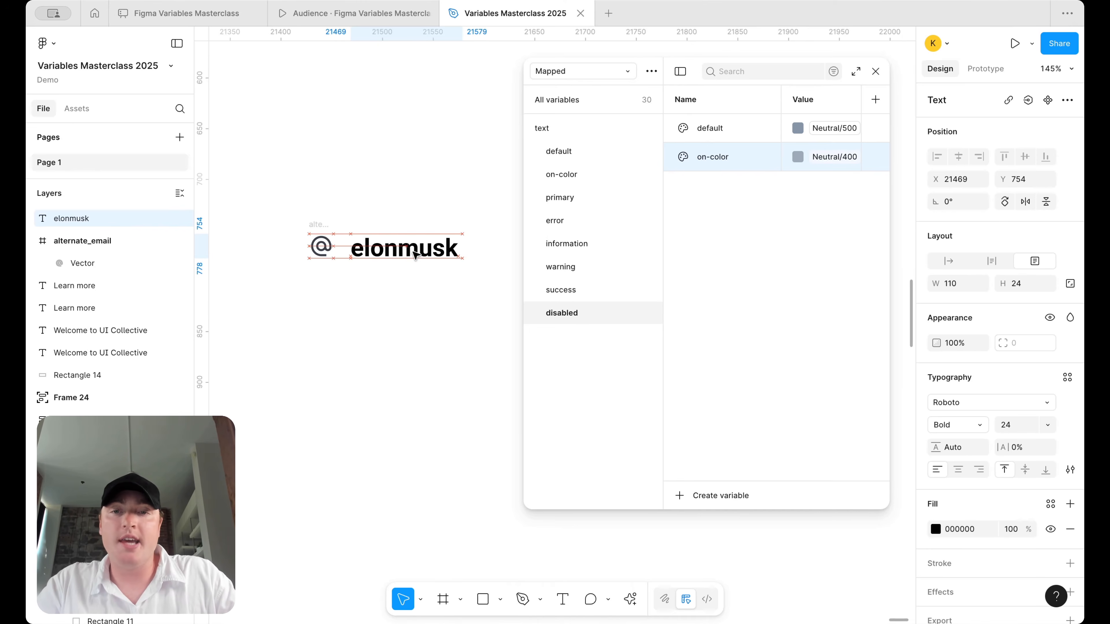
{"action": "key", "text": "Left"}
{"action": "key", "text": "Left"}
{"action": "key", "text": "Up"}
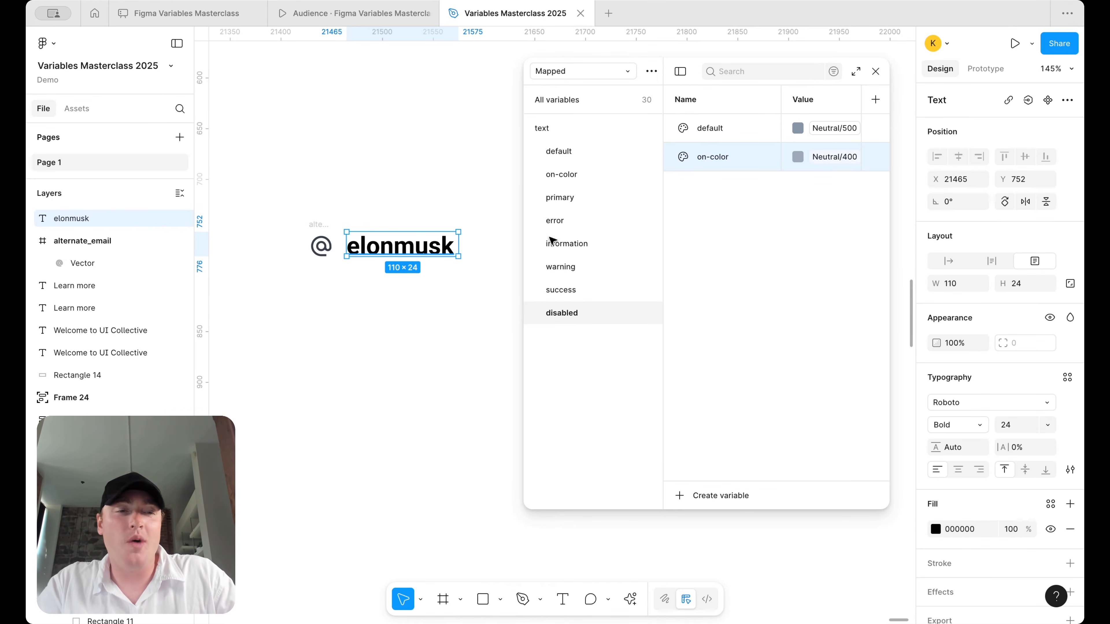
- Bind the username text fill to the text/primary/default colour variable
{"action": "left_click", "coordinate": [1044, 505]}
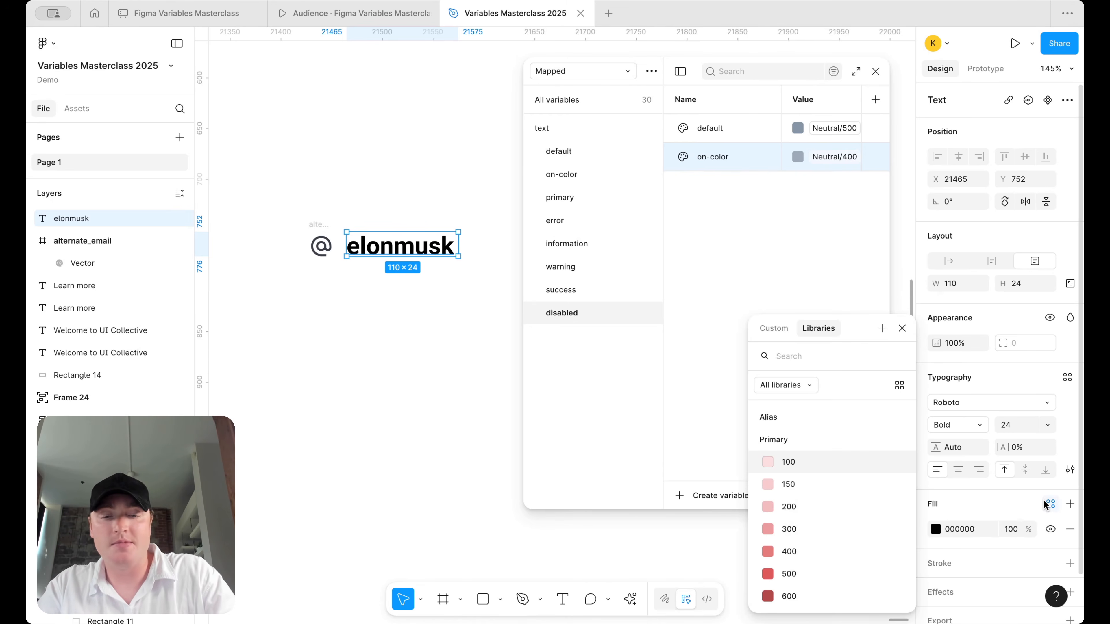
{"action": "type", "text": "text"}
{"action": "scroll", "coordinate": [806, 489], "scroll_direction": "down", "scroll_amount": 3}
{"action": "scroll", "coordinate": [807, 488], "scroll_direction": "down", "scroll_amount": 5}
{"action": "scroll", "coordinate": [806, 489], "scroll_direction": "up", "scroll_amount": 10}
{"action": "scroll", "coordinate": [806, 489], "scroll_direction": "down", "scroll_amount": 10}
{"action": "scroll", "coordinate": [807, 435], "scroll_direction": "up", "scroll_amount": 10}
{"action": "scroll", "coordinate": [809, 438], "scroll_direction": "up", "scroll_amount": 3}
{"action": "scroll", "coordinate": [809, 438], "scroll_direction": "down", "scroll_amount": 6}
{"action": "scroll", "coordinate": [808, 438], "scroll_direction": "up", "scroll_amount": 5}
{"action": "left_click", "coordinate": [827, 478]}
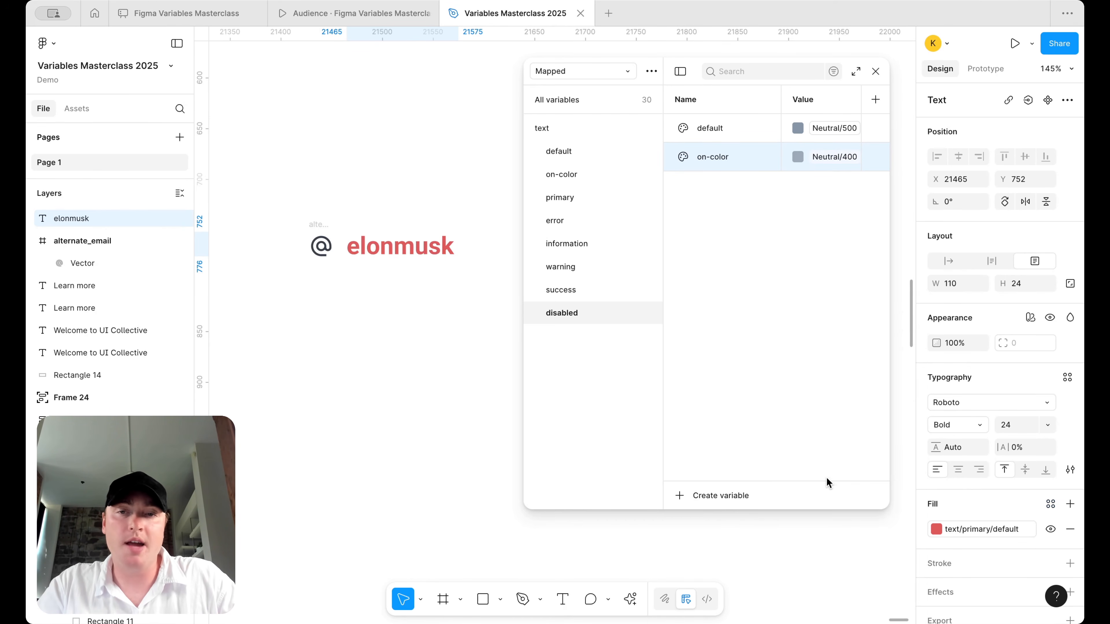
- Colour the @ vector by eyedropping the red of the username text
{"action": "left_click", "coordinate": [321, 246]}
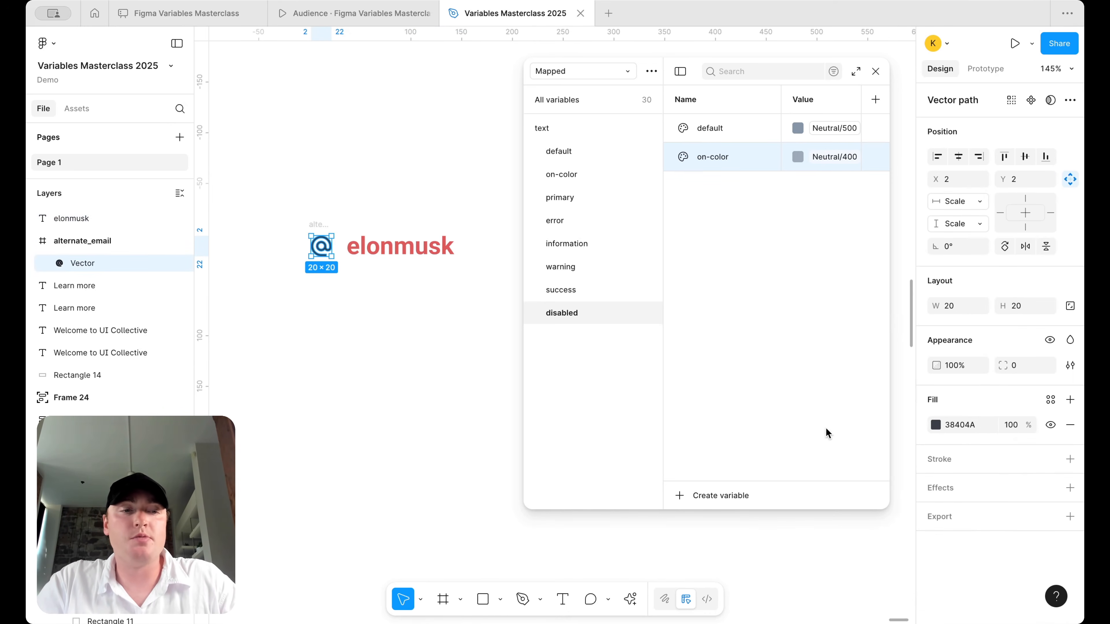
{"action": "left_click", "coordinate": [936, 425]}
{"action": "left_click", "coordinate": [768, 468]}
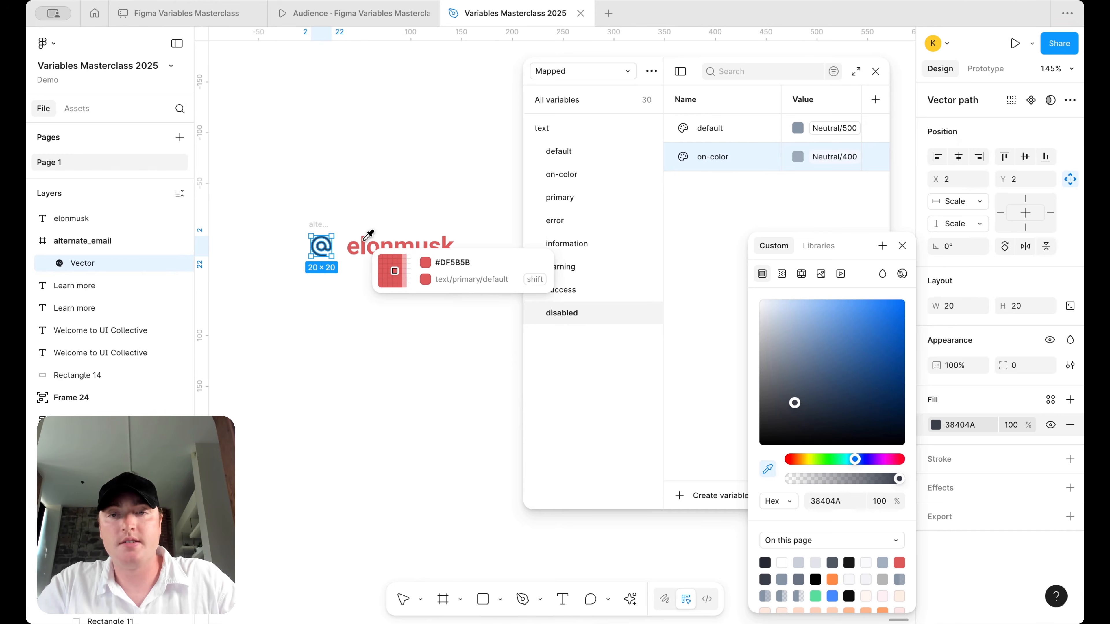
{"action": "left_click", "coordinate": [371, 239]}
{"action": "left_click", "coordinate": [372, 188]}
{"action": "left_click", "coordinate": [384, 251]}
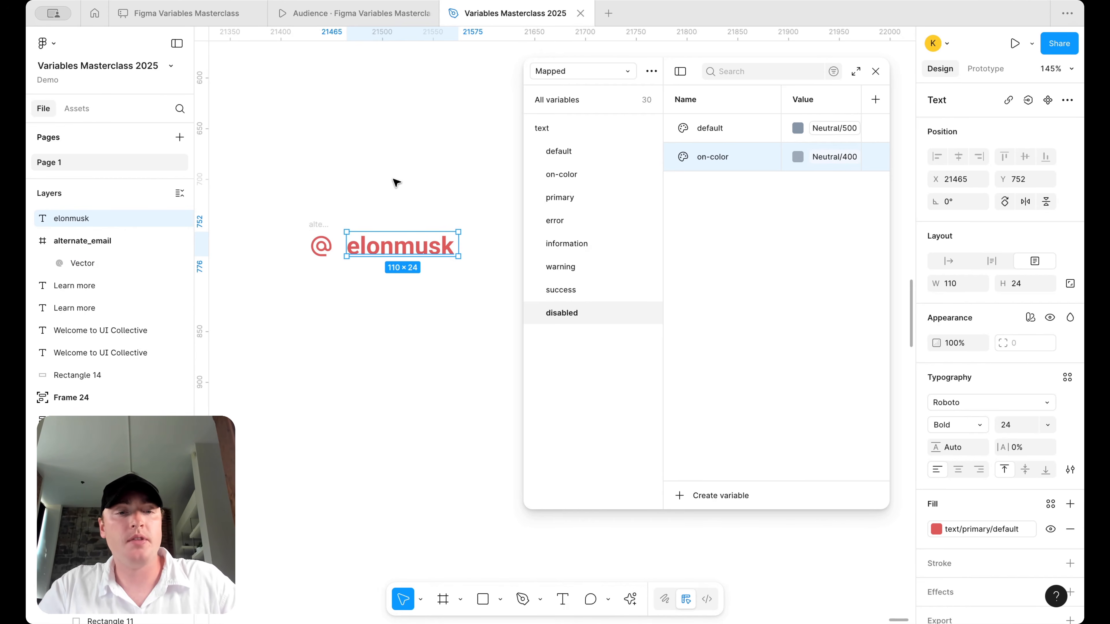
- Duplicate the text variable group and rename the copy icon
{"action": "left_click", "coordinate": [572, 122]}
{"action": "right_click", "coordinate": [572, 122]}
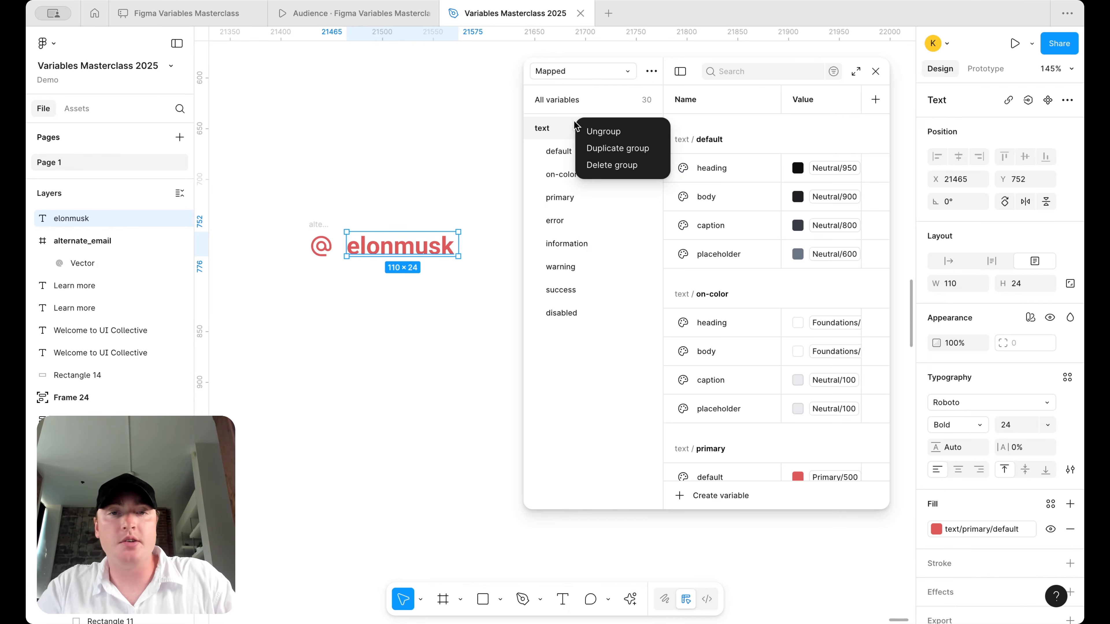
{"action": "left_click", "coordinate": [606, 149]}
{"action": "double_click", "coordinate": [554, 335]}
{"action": "type", "text": "icon"}
{"action": "key", "text": "Return"}
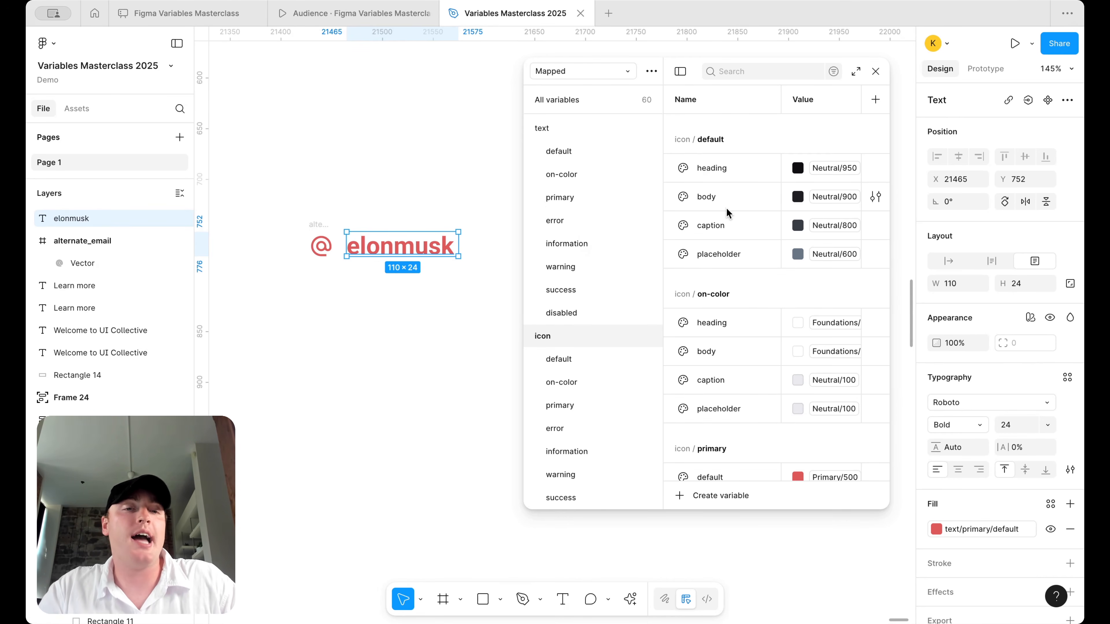
- Delete the icon default and icon on-color variable groups
{"action": "left_click", "coordinate": [579, 357]}
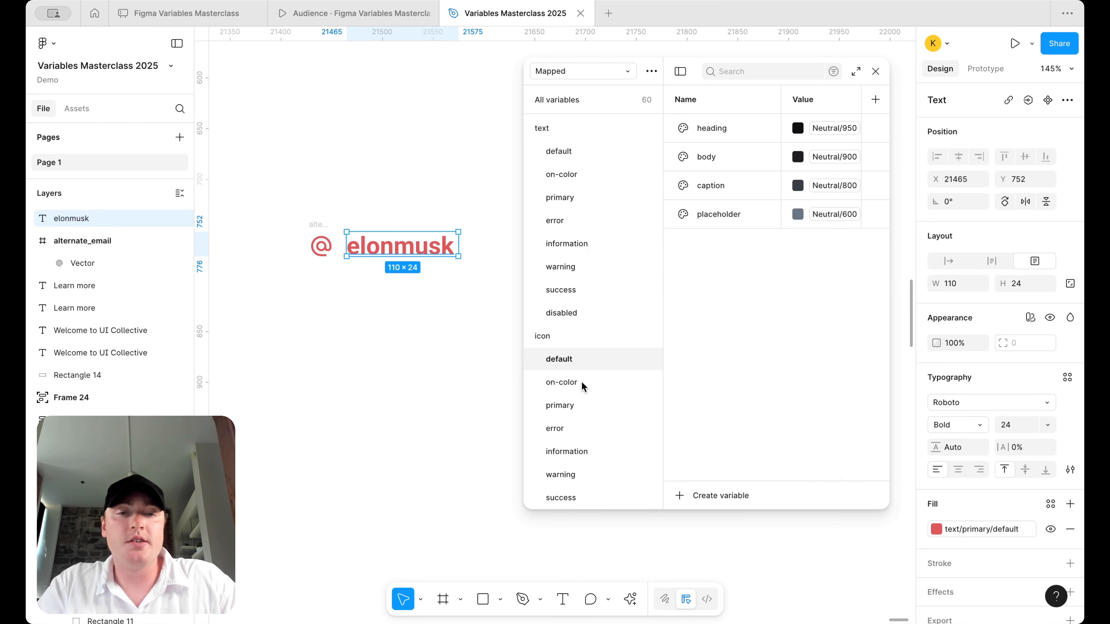
{"action": "left_click", "coordinate": [583, 382], "text": "shift"}
{"action": "right_click", "coordinate": [593, 368]}
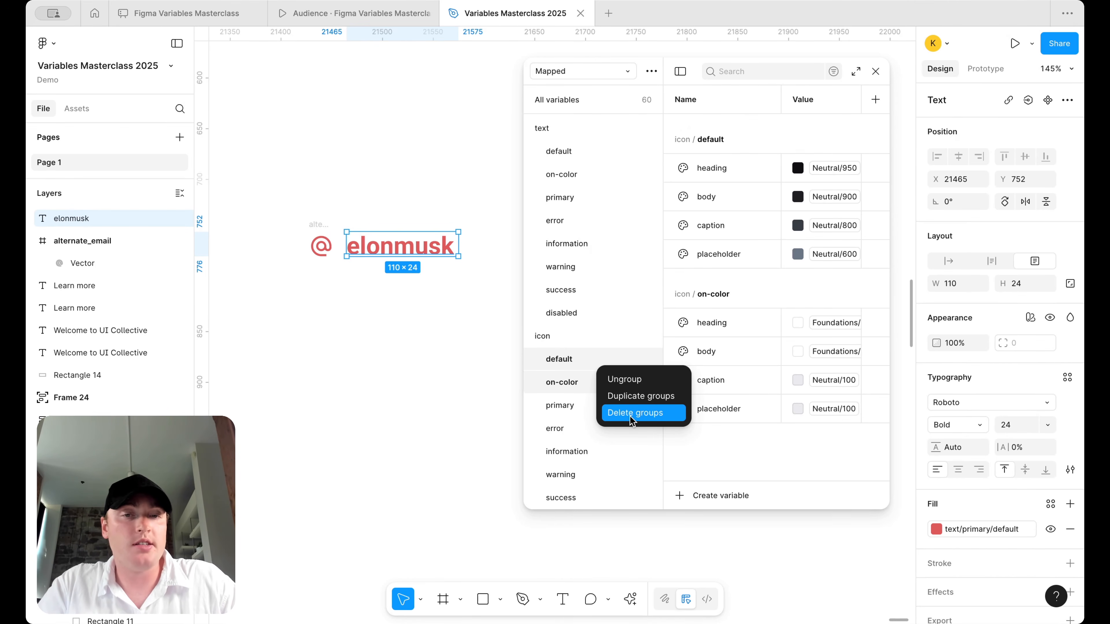
{"action": "left_click", "coordinate": [630, 414]}
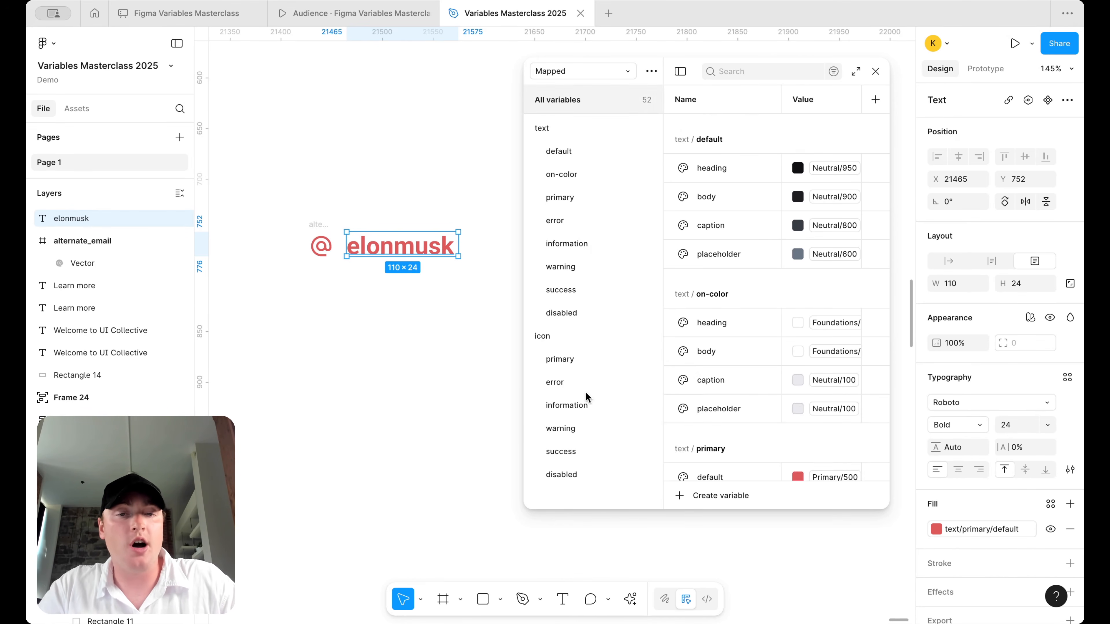
- Change the icon primary default-hover variable to Primary 800
{"action": "left_click", "coordinate": [588, 366]}
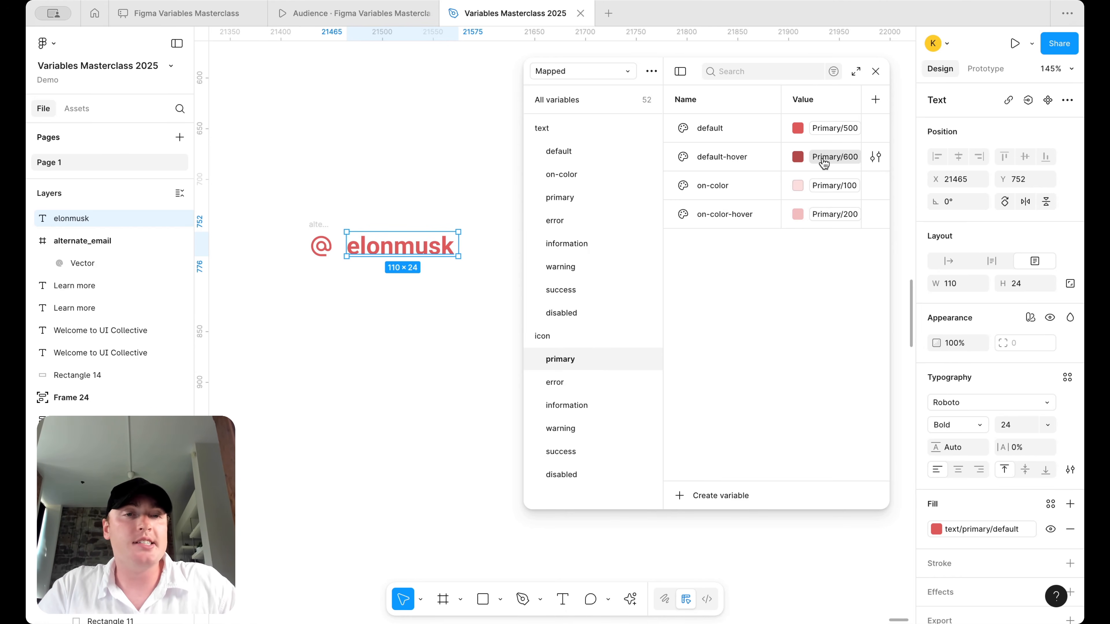
{"action": "left_click", "coordinate": [832, 156]}
{"action": "left_click", "coordinate": [830, 424]}
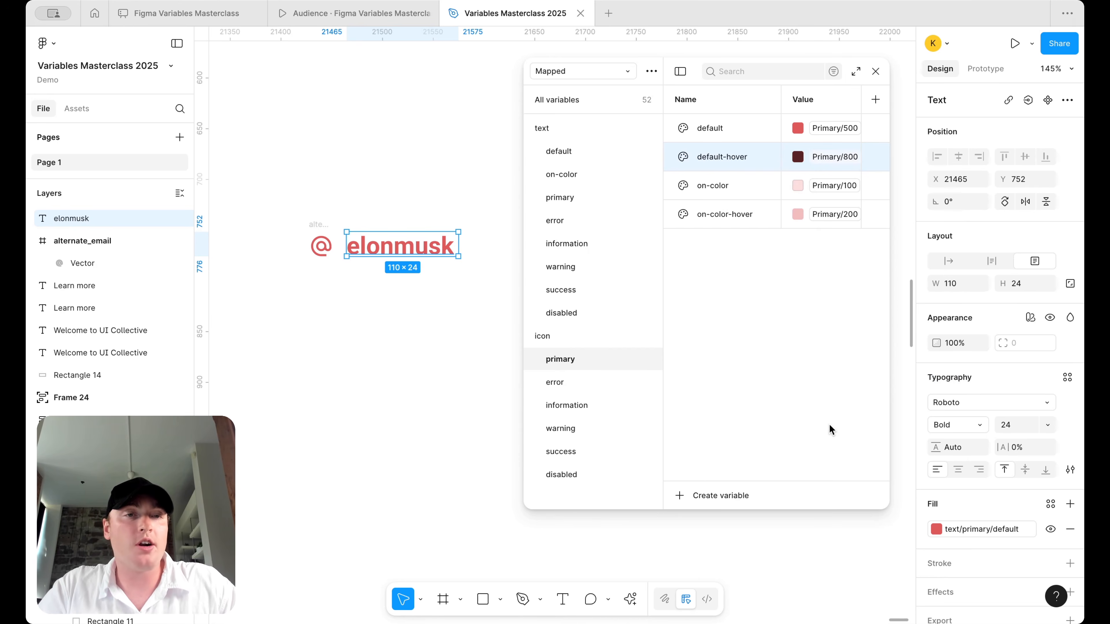
{"action": "left_click", "coordinate": [582, 202]}
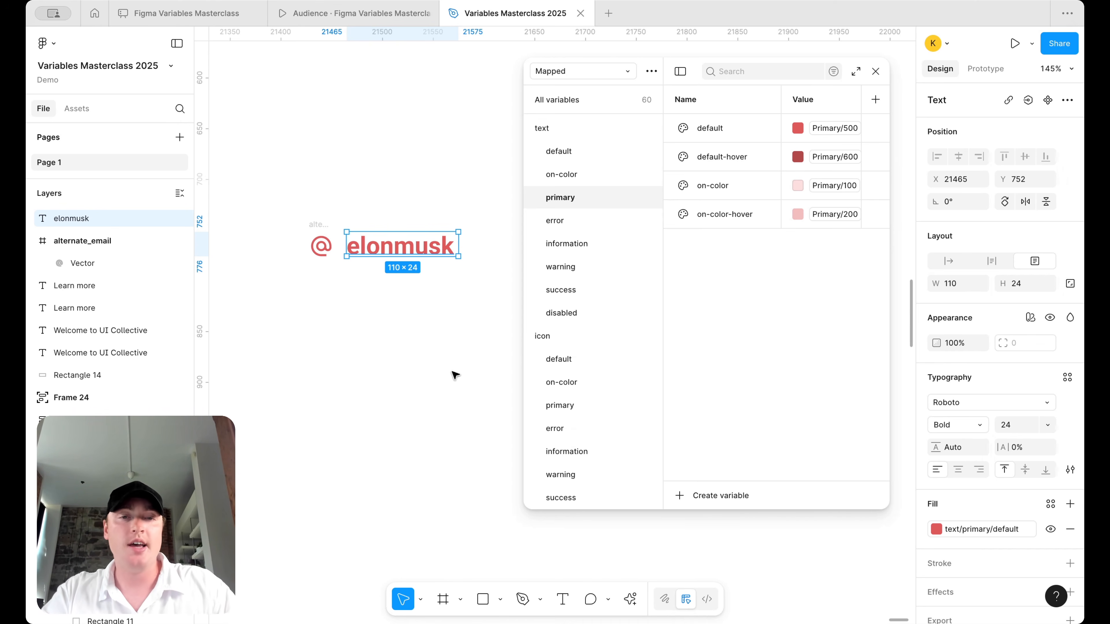
- Reselect the icon default and on-color groups and delete them, leaving 52 variables
{"action": "left_click", "coordinate": [590, 360]}
{"action": "left_click", "coordinate": [589, 382], "text": "shift"}
{"action": "right_click", "coordinate": [589, 382]}
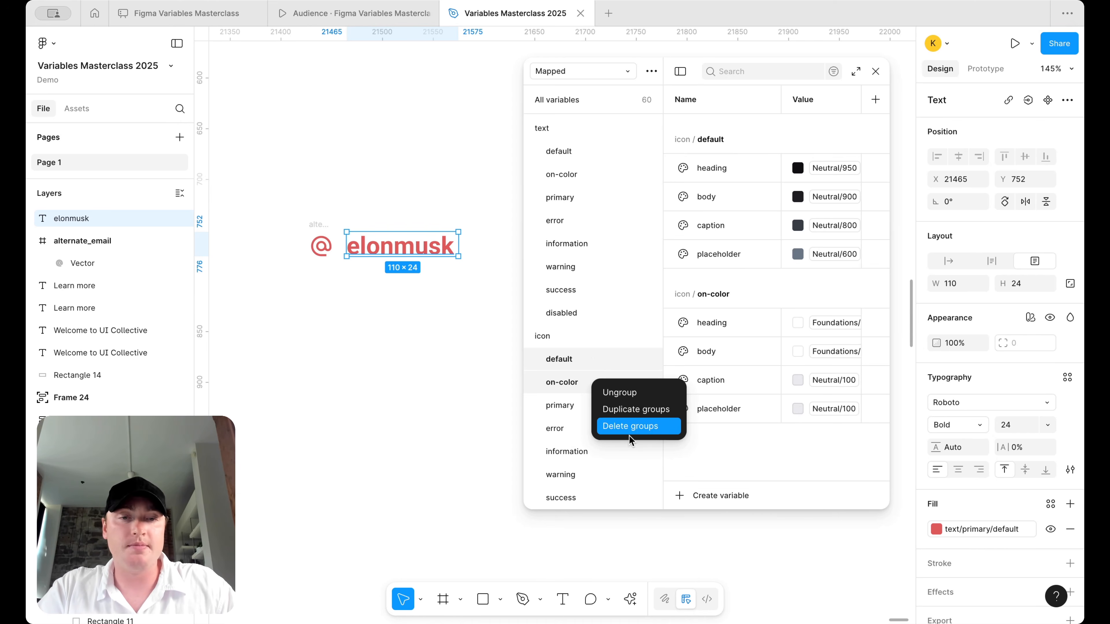
{"action": "left_click", "coordinate": [638, 427]}
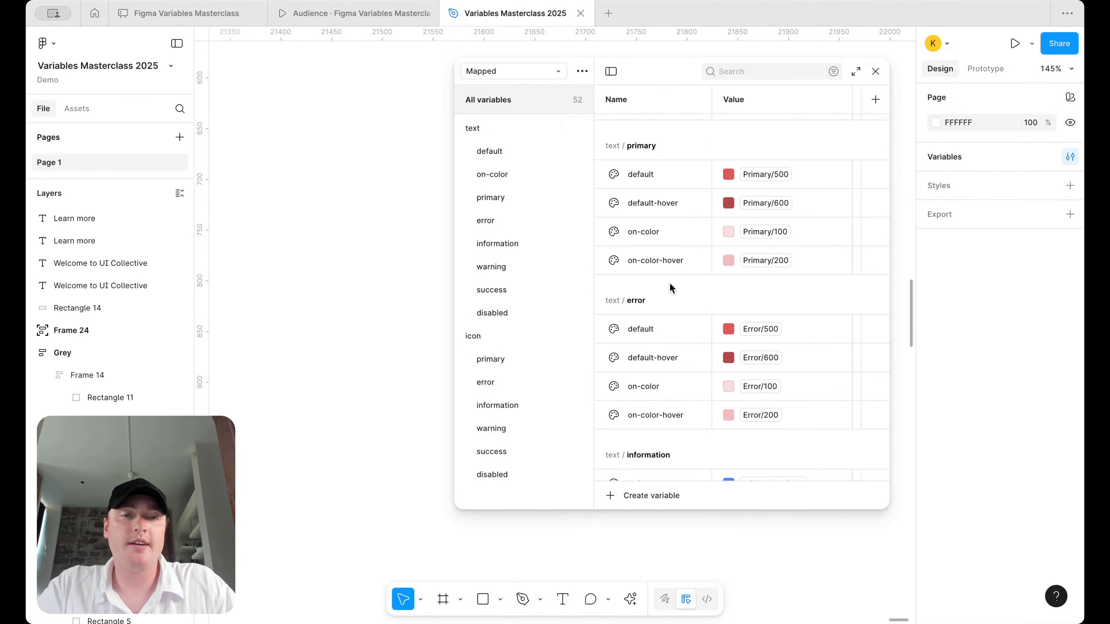
- Create colour variable surface/primary/default aliased to Primary/500
{"action": "scroll", "coordinate": [670, 289], "scroll_direction": "down", "scroll_amount": 3}
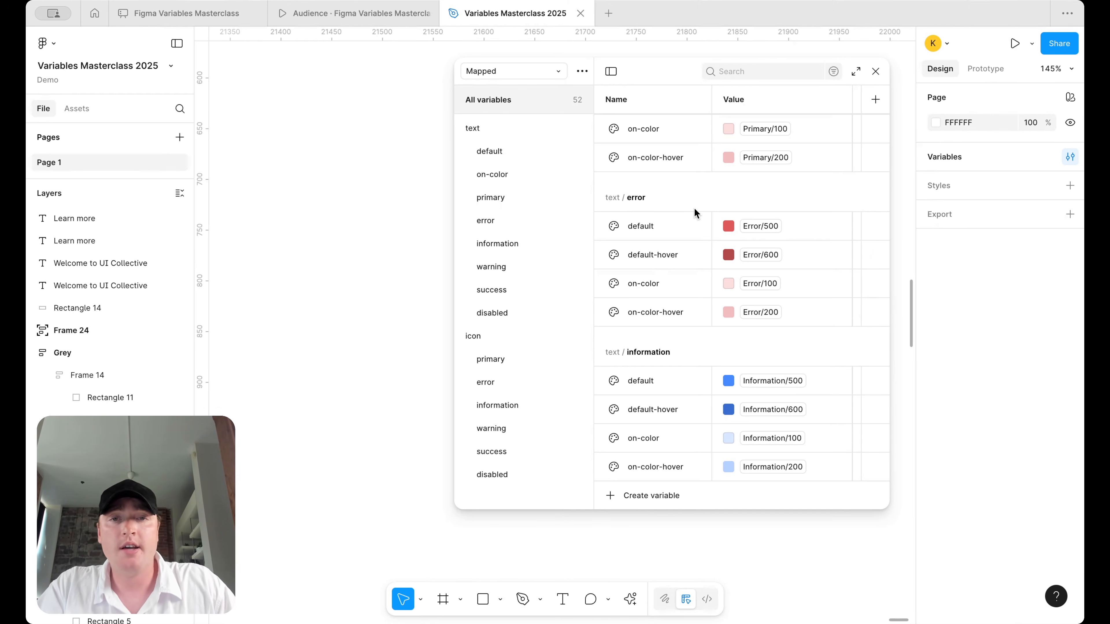
{"action": "scroll", "coordinate": [644, 338], "scroll_direction": "up", "scroll_amount": 10}
{"action": "left_click", "coordinate": [630, 496]}
{"action": "left_click", "coordinate": [629, 515]}
{"action": "type", "text": "su"}
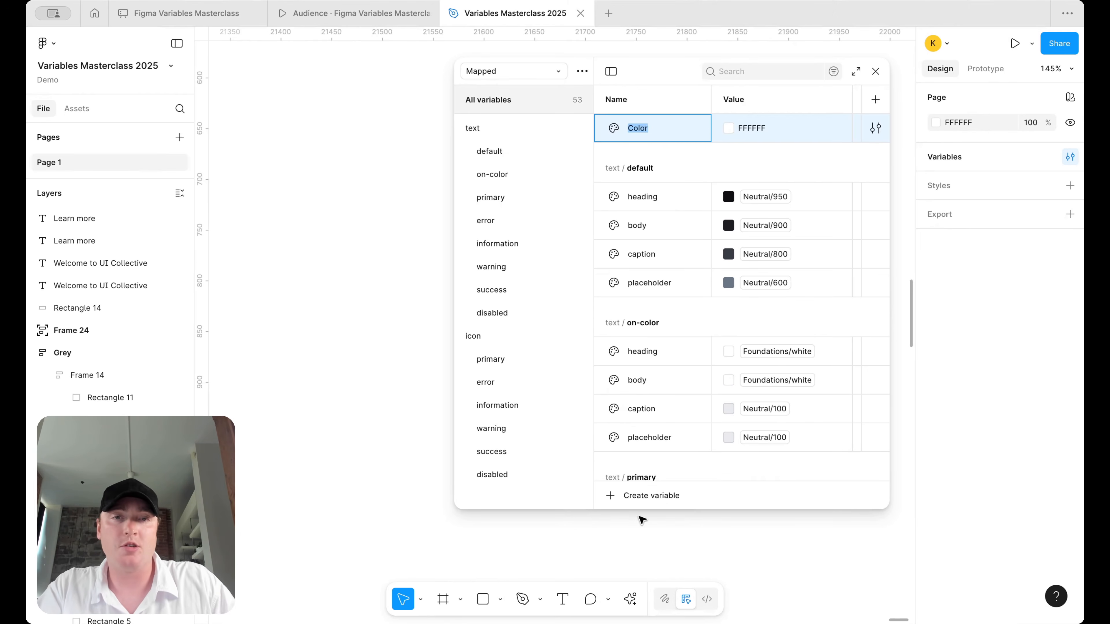
{"action": "type", "text": "rface/"}
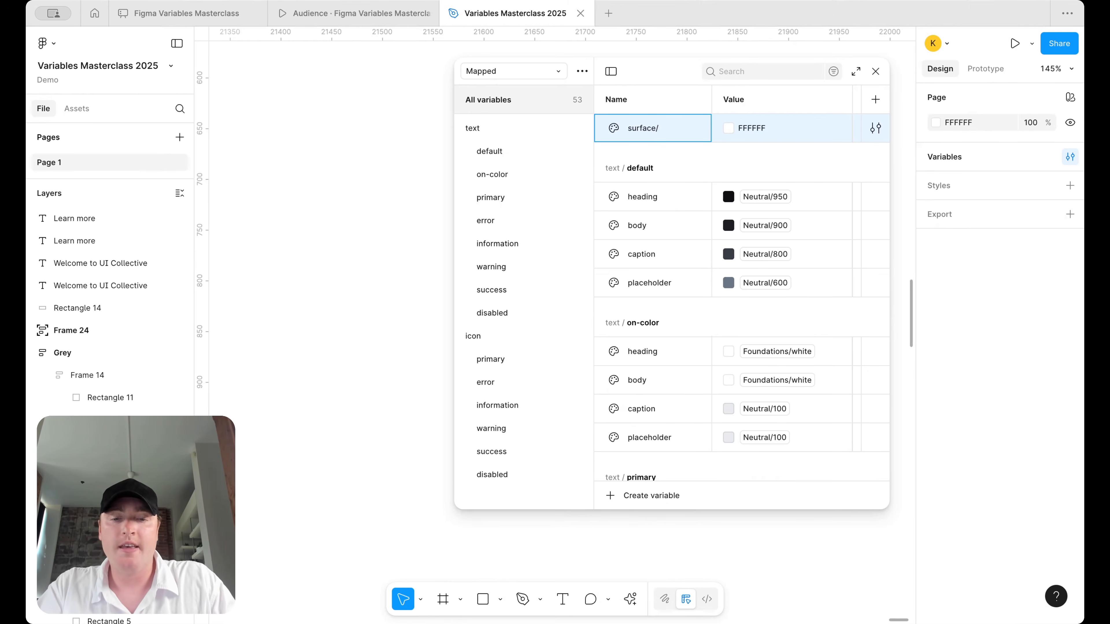
{"action": "type", "text": "primary"}
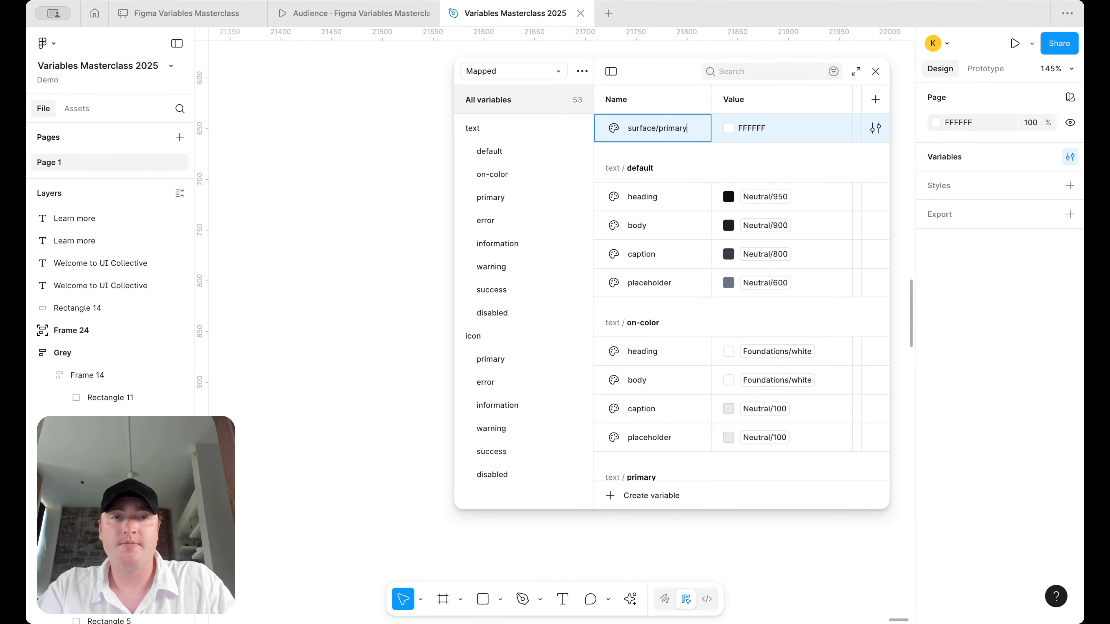
{"action": "type", "text": "/default"}
{"action": "key", "text": "Return"}
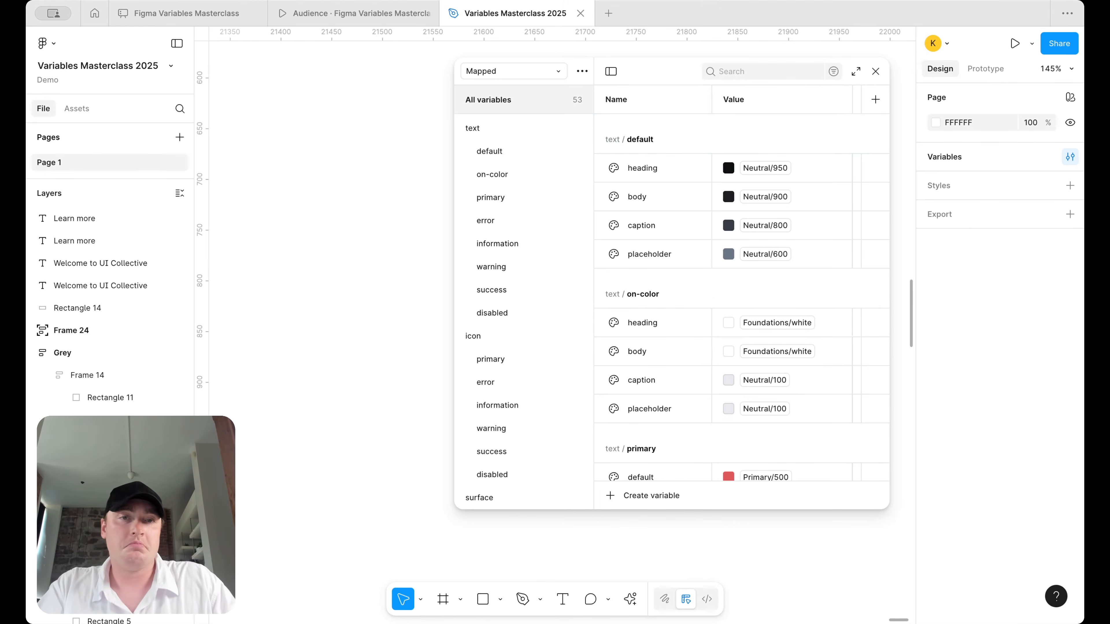
{"action": "left_click", "coordinate": [516, 149]}
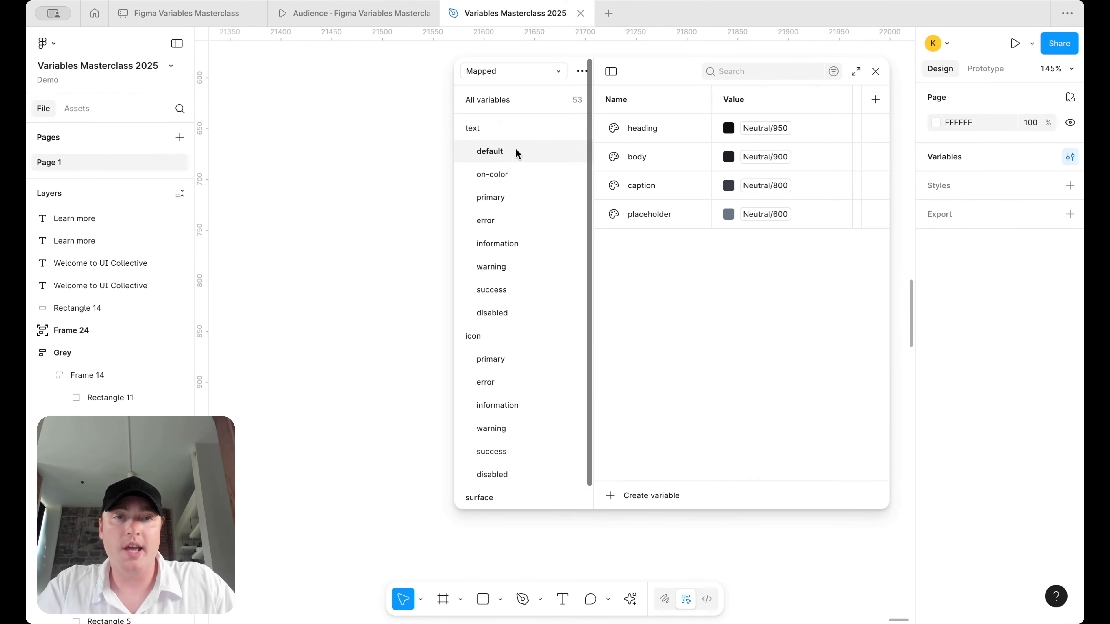
{"action": "scroll", "coordinate": [491, 268], "scroll_direction": "down", "scroll_amount": 1}
{"action": "scroll", "coordinate": [492, 268], "scroll_direction": "up", "scroll_amount": 1}
{"action": "left_click", "coordinate": [505, 186]}
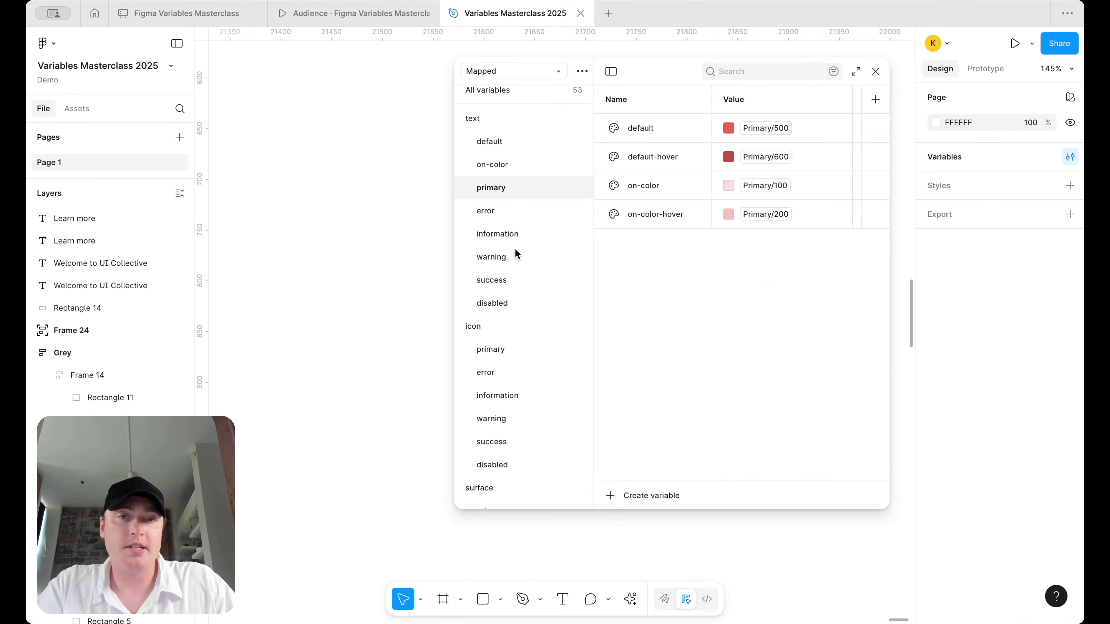
{"action": "scroll", "coordinate": [481, 355], "scroll_direction": "down", "scroll_amount": 1}
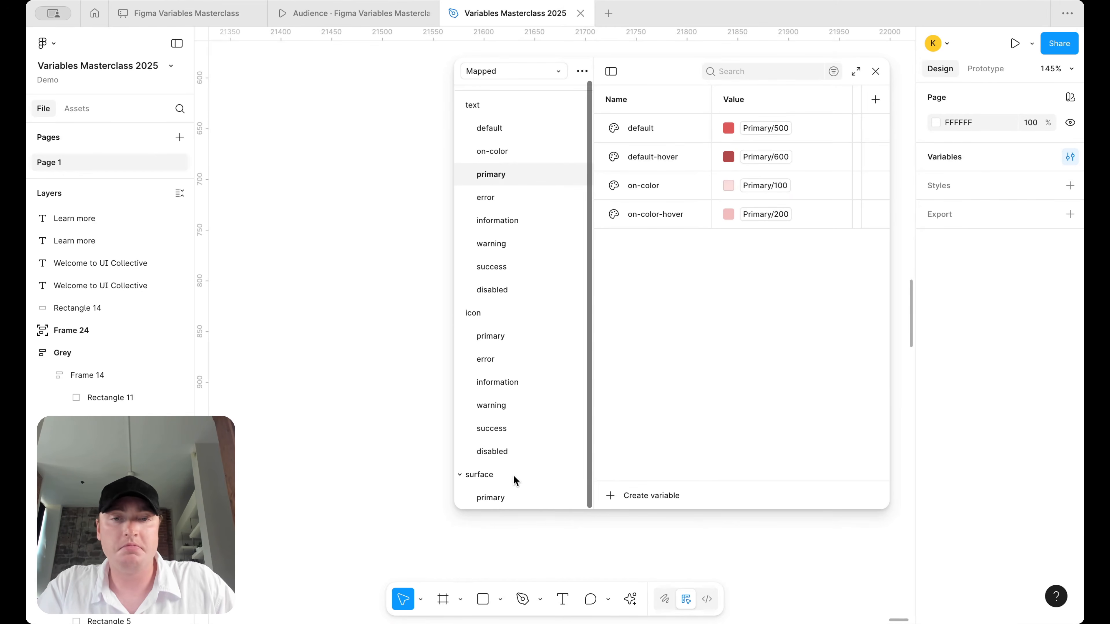
{"action": "left_click", "coordinate": [503, 497]}
{"action": "right_click", "coordinate": [726, 120]}
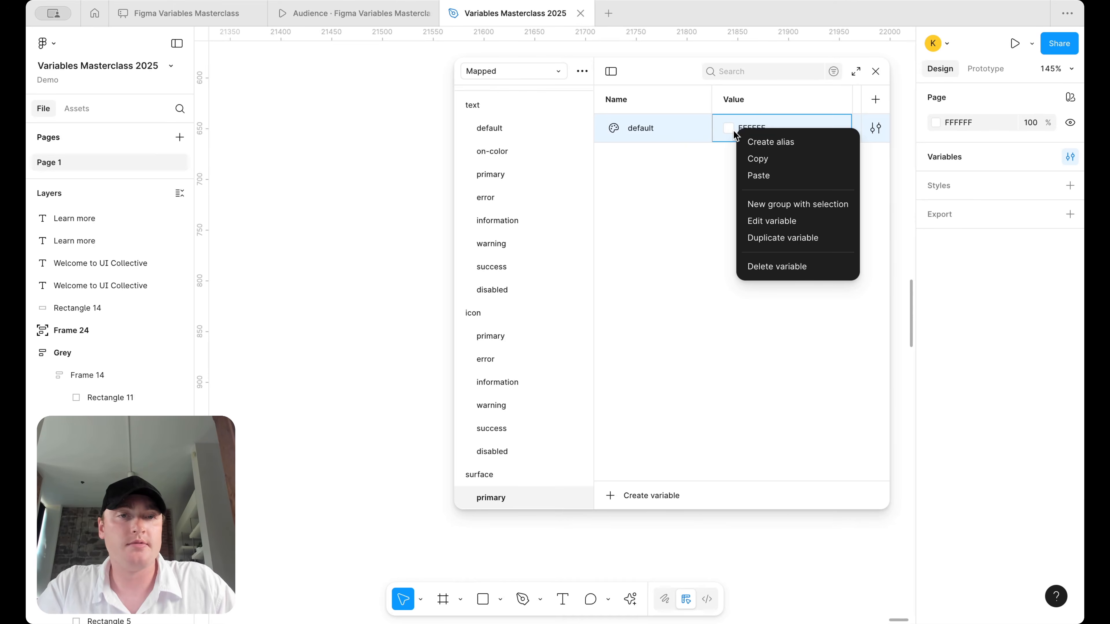
{"action": "left_click", "coordinate": [759, 143]}
{"action": "scroll", "coordinate": [763, 337], "scroll_direction": "down", "scroll_amount": 1}
{"action": "left_click", "coordinate": [763, 359]}
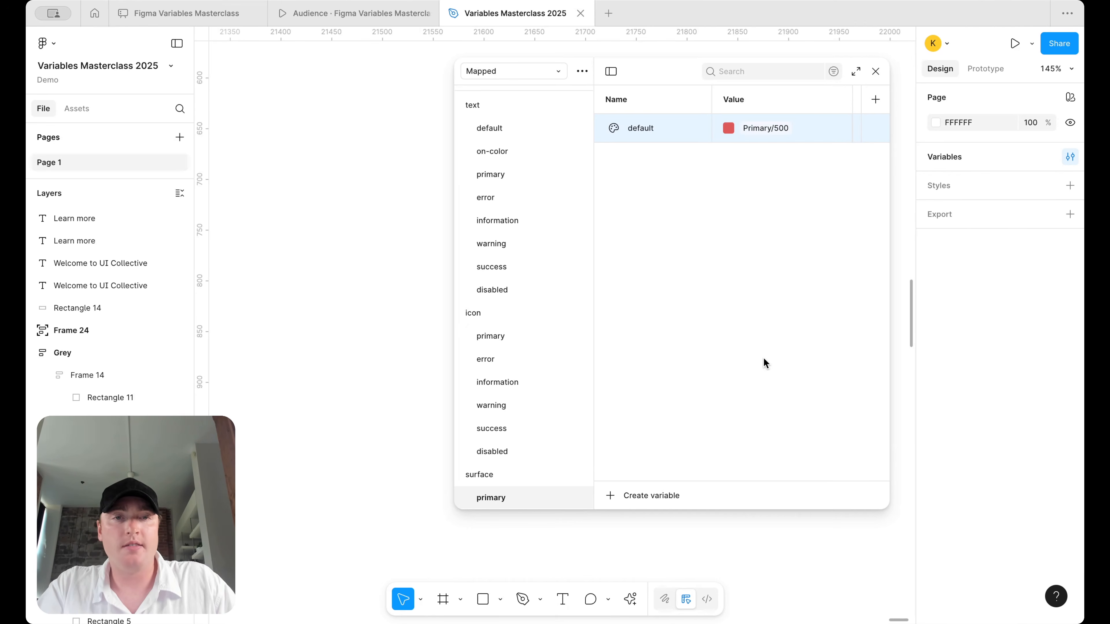
- Duplicate it as surface/primary/default-hover aliased to Primary/600
{"action": "key", "text": "shift+Return"}
{"action": "left_click", "coordinate": [672, 150]}
{"action": "key", "text": "BackSpace"}
{"action": "key", "text": "BackSpace"}
{"action": "type", "text": "-hover"}
{"action": "key", "text": "Return"}
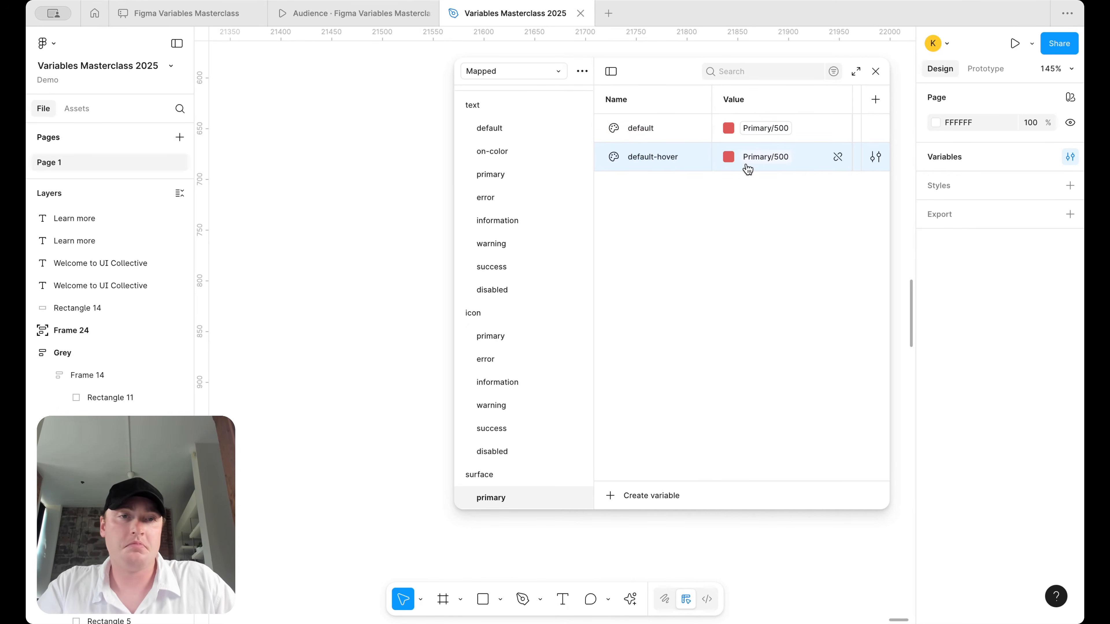
{"action": "left_click", "coordinate": [756, 156]}
{"action": "left_click", "coordinate": [762, 403]}
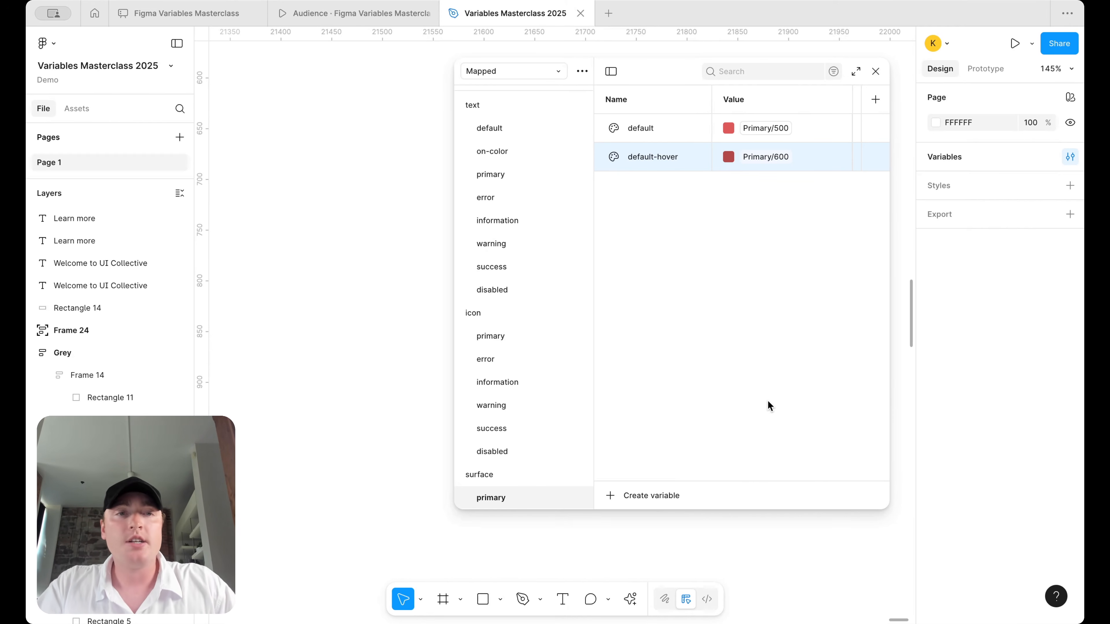
- Add a 'Learn more' text layer in Medium weight, size 16, on one line
{"action": "left_click", "coordinate": [876, 70]}
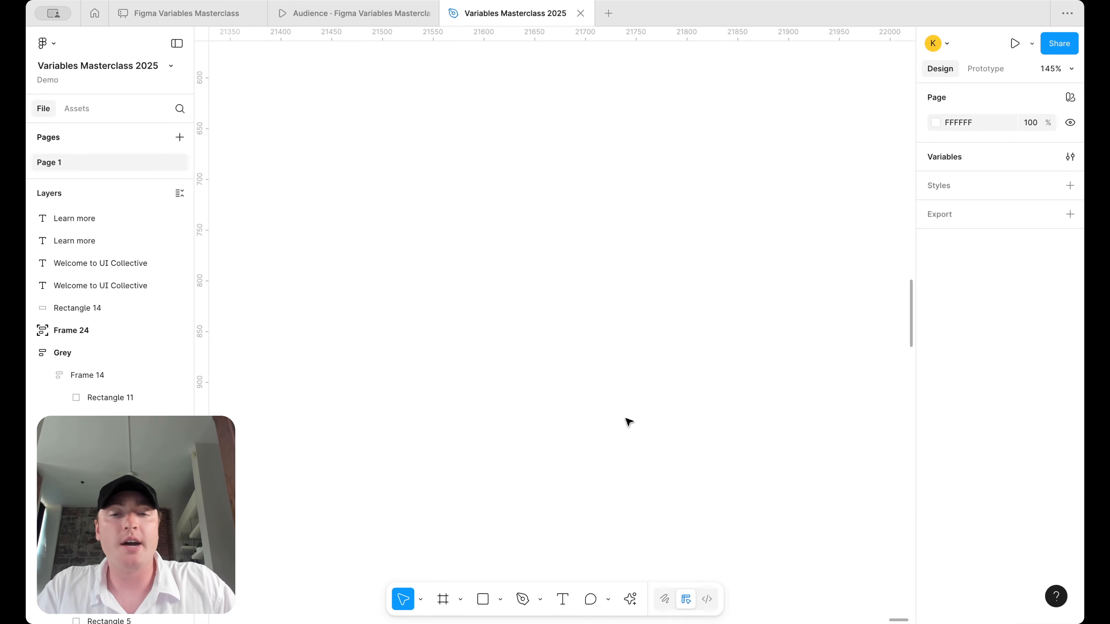
{"action": "left_click", "coordinate": [564, 600]}
{"action": "left_click_drag", "start_coordinate": [592, 348], "coordinate": [592, 348]}
{"action": "scroll", "coordinate": [592, 348], "scroll_direction": "up", "scroll_amount": 3}
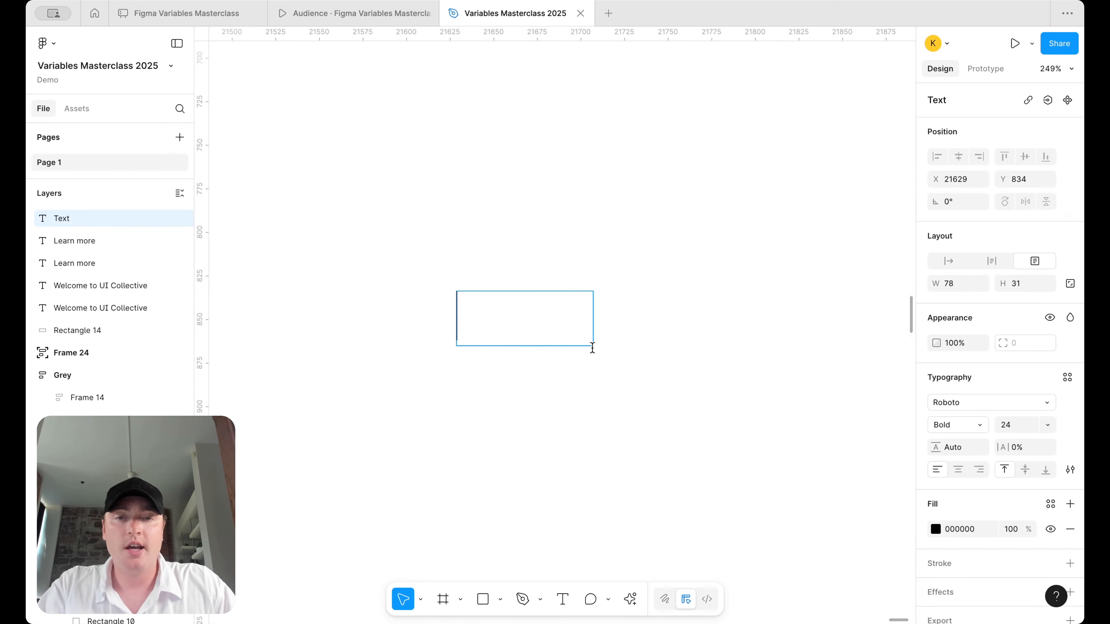
{"action": "type", "text": "Hell"}
{"action": "key", "text": "ctrl+a"}
{"action": "type", "text": "Le"}
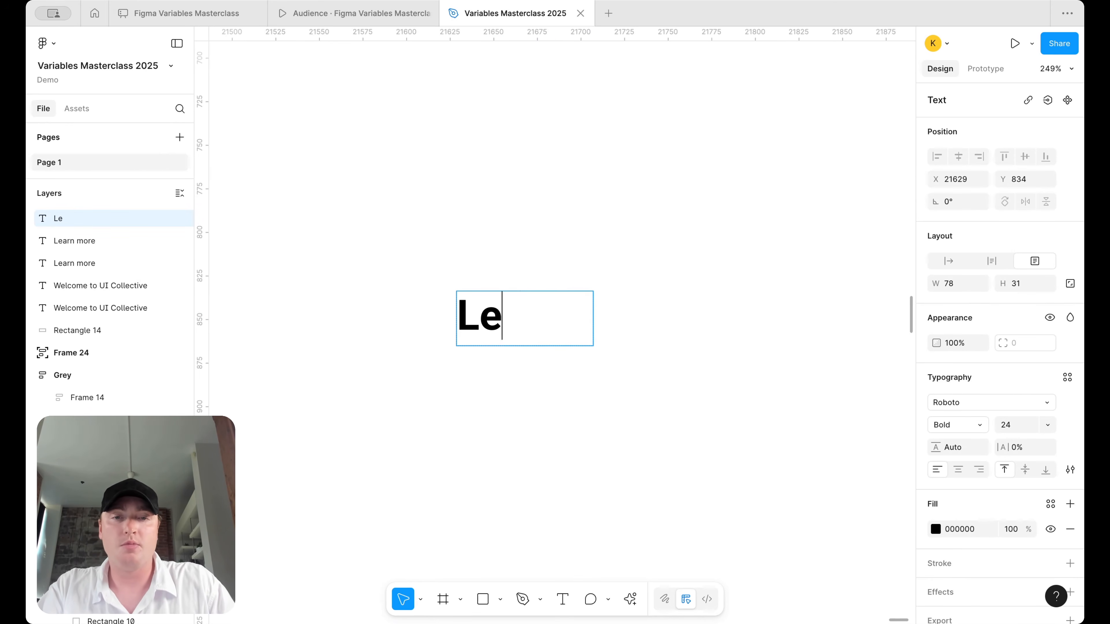
{"action": "type", "text": "arn more"}
{"action": "left_click", "coordinate": [973, 424]}
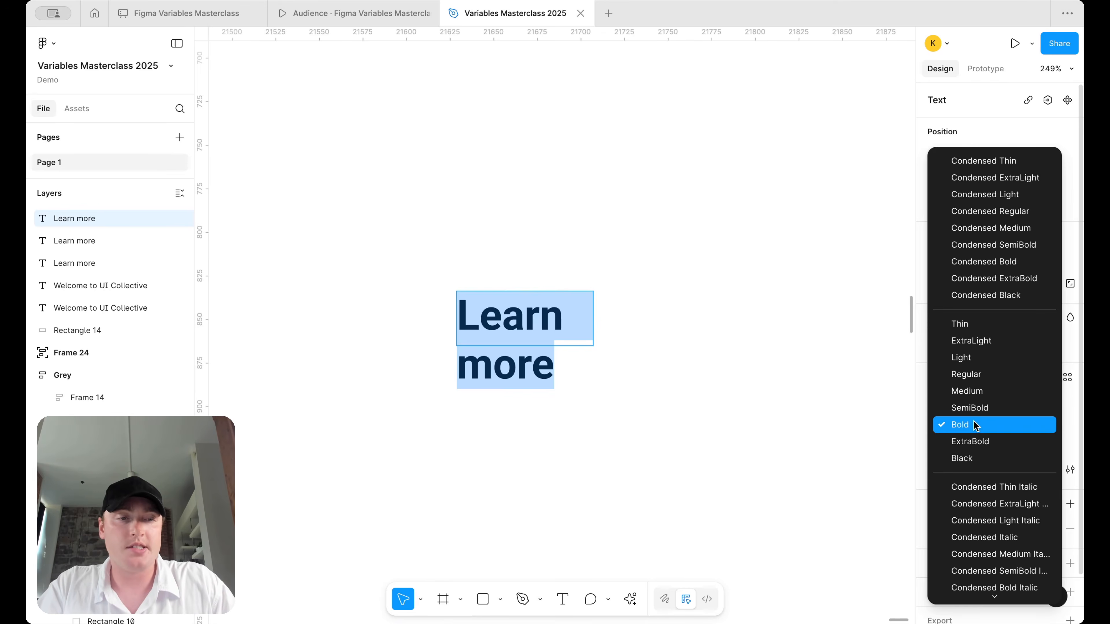
{"action": "left_click", "coordinate": [974, 392]}
{"action": "left_click", "coordinate": [1014, 429]}
{"action": "type", "text": "16"}
{"action": "key", "text": "Return"}
{"action": "key", "text": "Escape"}
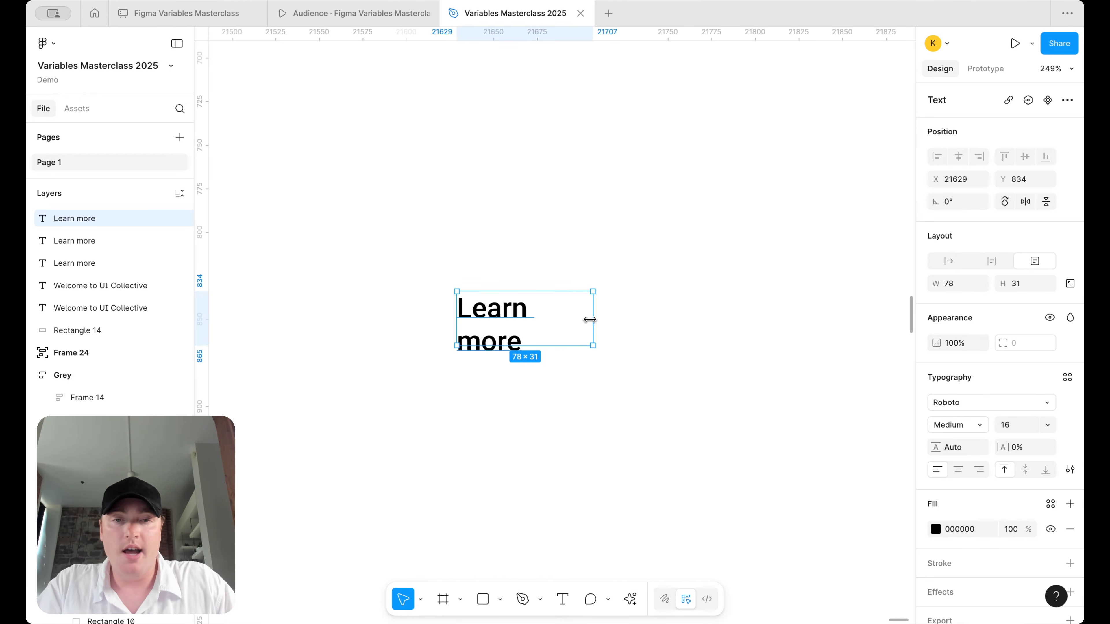
{"action": "left_click_drag", "start_coordinate": [589, 320], "coordinate": [680, 319]}
- Centre the text and wrap it in an auto-layout frame filled with surface/primary/default
{"action": "left_click", "coordinate": [957, 472]}
{"action": "left_click", "coordinate": [764, 357]}
{"action": "left_click", "coordinate": [644, 312]}
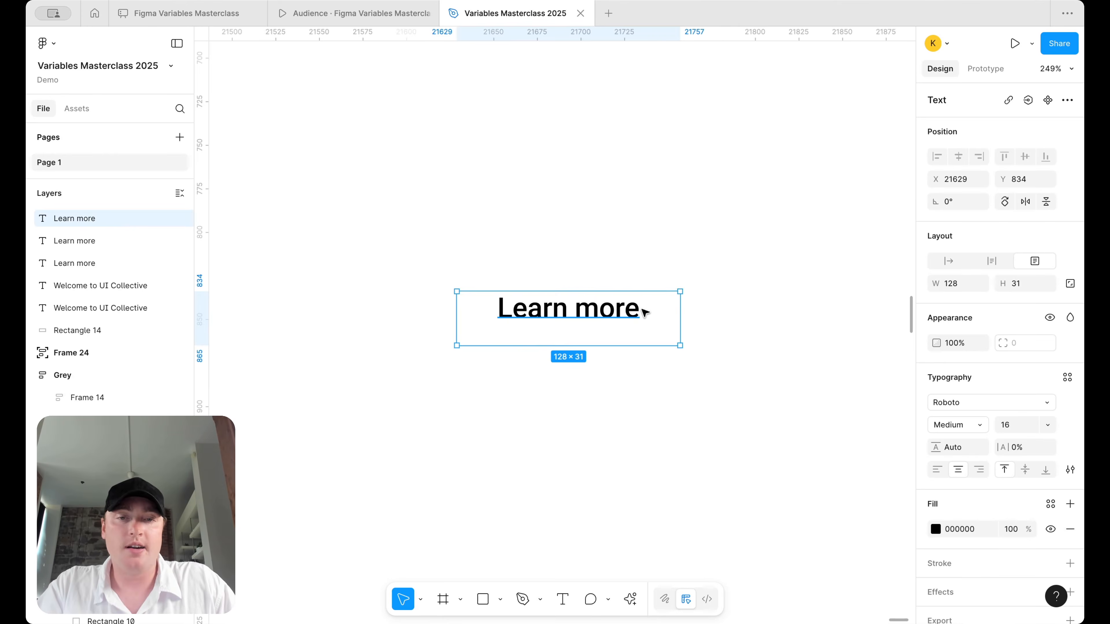
{"action": "key", "text": "shift+a"}
{"action": "left_click", "coordinate": [1070, 467]}
{"action": "left_click", "coordinate": [1050, 467]}
{"action": "type", "text": "surf"}
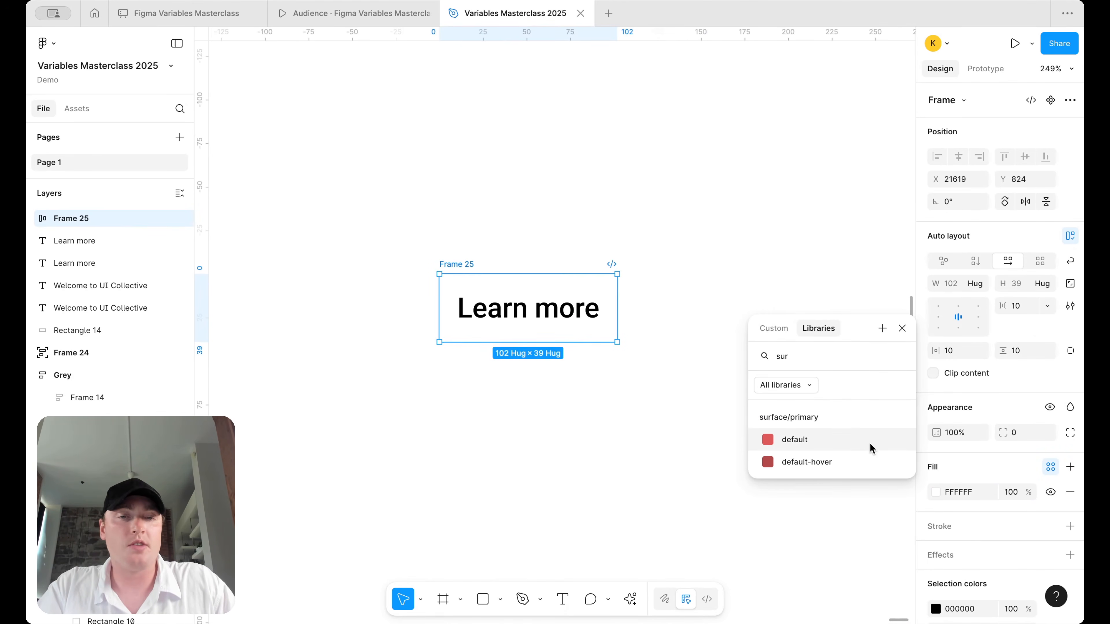
{"action": "left_click", "coordinate": [787, 439]}
- Colour the Learn more text with text/primary/on-color
{"action": "left_click", "coordinate": [569, 321]}
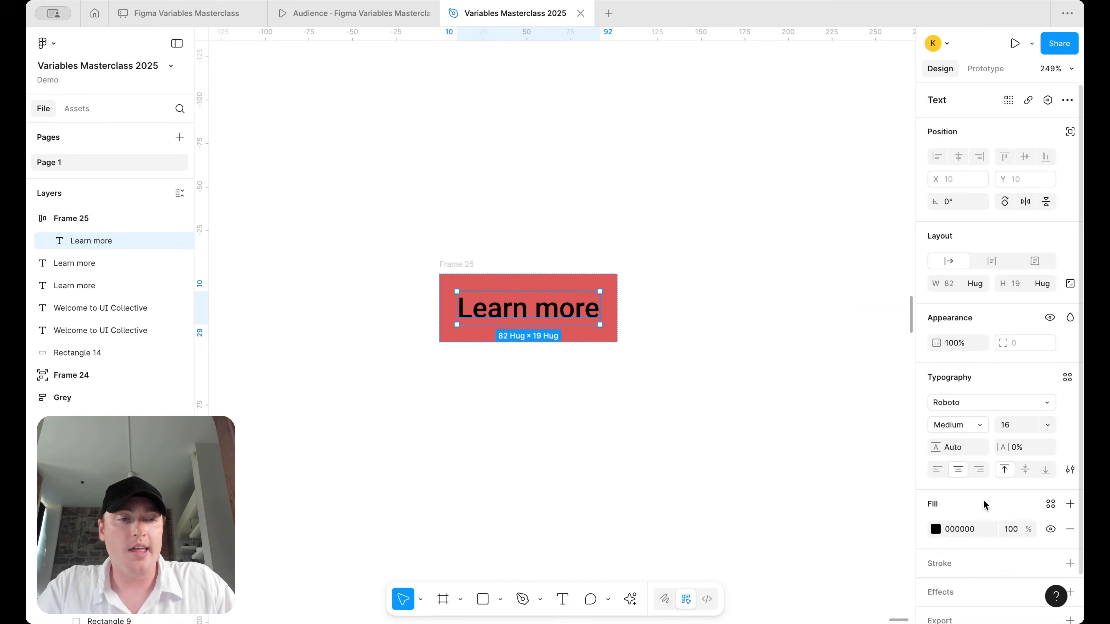
{"action": "left_click", "coordinate": [1050, 504]}
{"action": "type", "text": "text"}
{"action": "scroll", "coordinate": [833, 552], "scroll_direction": "down", "scroll_amount": 3}
{"action": "left_click", "coordinate": [832, 524]}
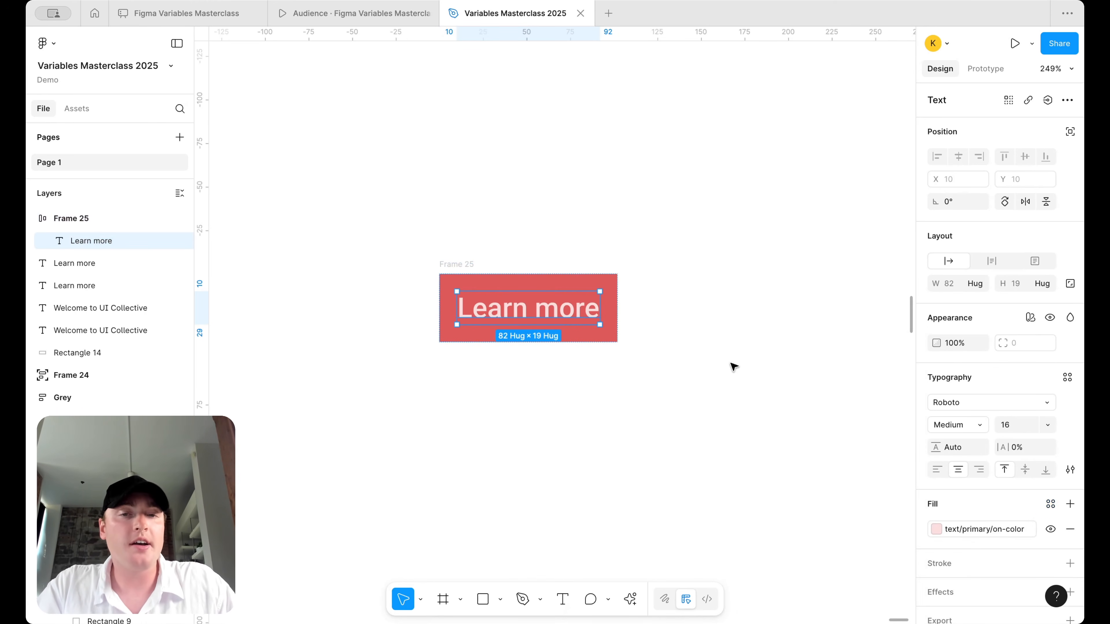
- Rename the frame from Frame 25 to Button
{"action": "left_click", "coordinate": [733, 367]}
{"action": "left_click", "coordinate": [556, 309]}
{"action": "scroll", "coordinate": [977, 511], "scroll_direction": "down", "scroll_amount": 3}
{"action": "mouse_move", "coordinate": [974, 571]}
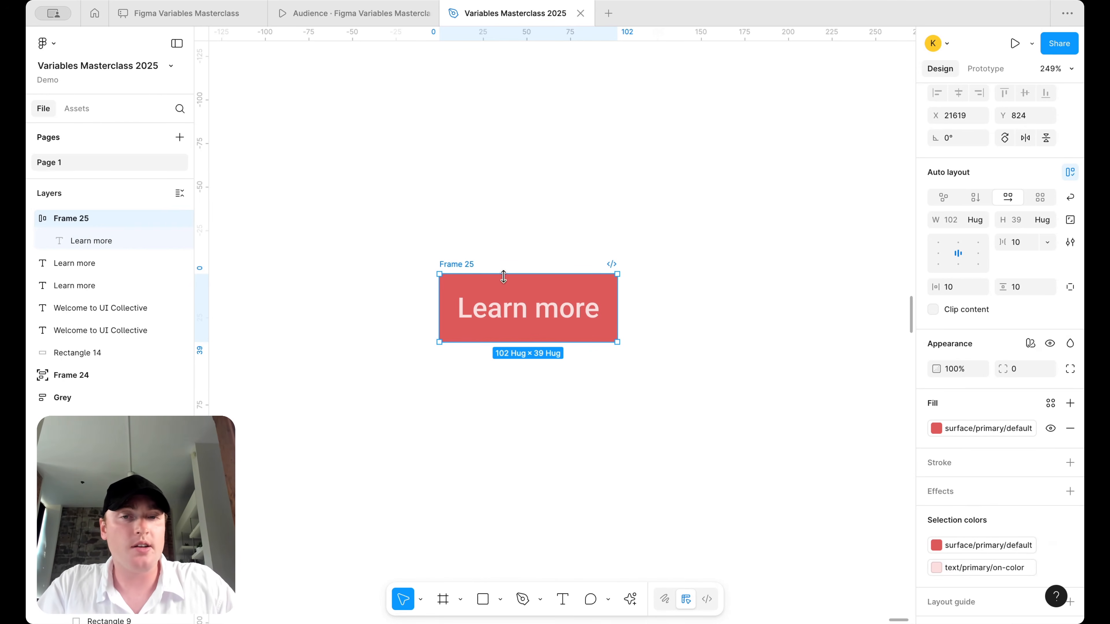
{"action": "double_click", "coordinate": [464, 263]}
{"action": "type", "text": "Button"}
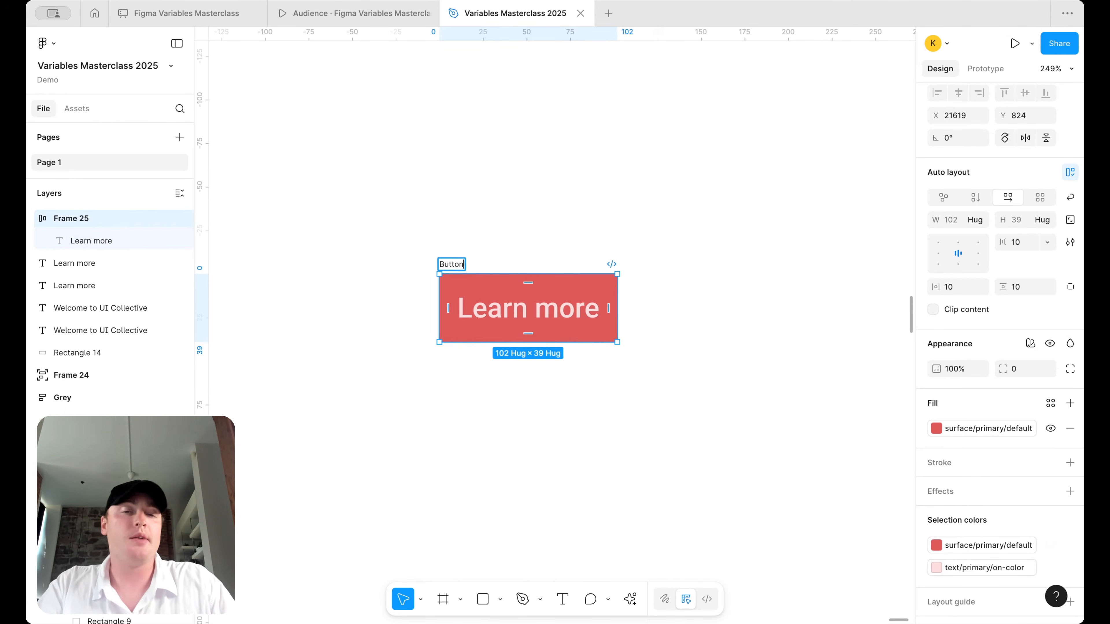
{"action": "key", "text": "Return"}
{"action": "left_click", "coordinate": [678, 302]}
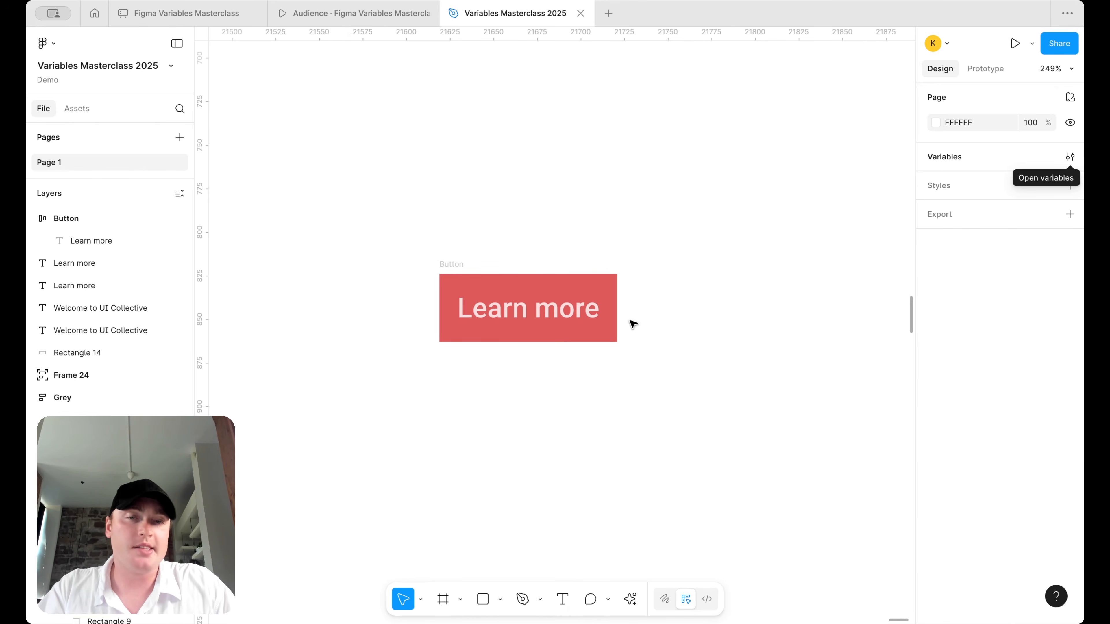
- Set the text/primary on-color variable to Foundations/white
{"action": "scroll", "coordinate": [568, 324], "scroll_direction": "right", "scroll_amount": 3}
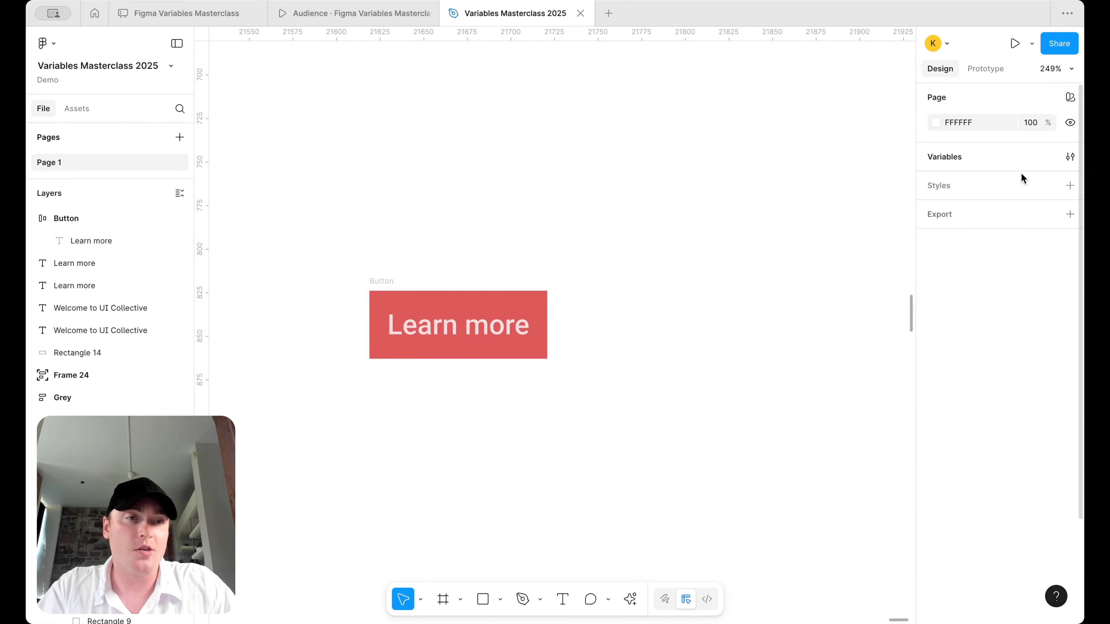
{"action": "left_click", "coordinate": [1071, 157]}
{"action": "scroll", "coordinate": [405, 235], "scroll_direction": "down", "scroll_amount": 4}
{"action": "scroll", "coordinate": [405, 235], "scroll_direction": "right", "scroll_amount": 5}
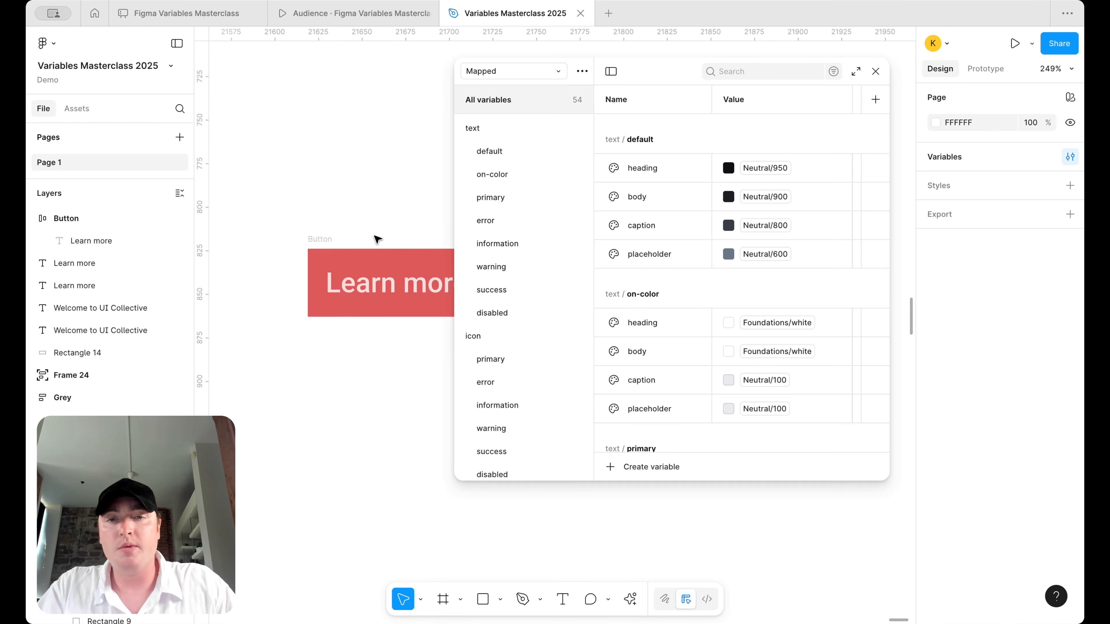
{"action": "scroll", "coordinate": [431, 271], "scroll_direction": "left", "scroll_amount": 2}
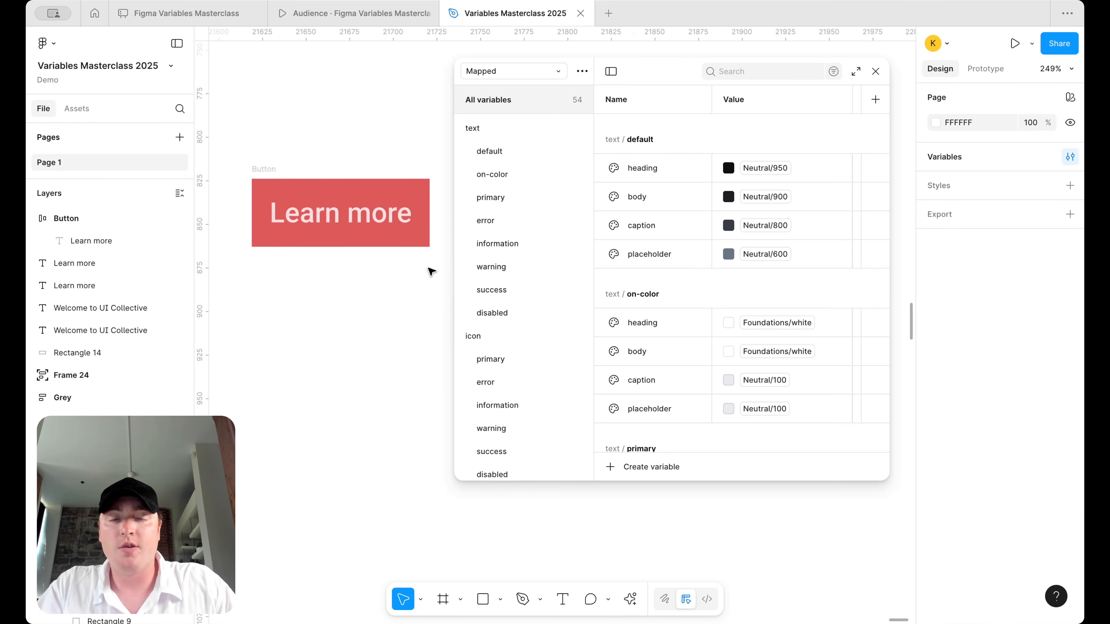
{"action": "left_click", "coordinate": [525, 152]}
{"action": "left_click", "coordinate": [542, 197]}
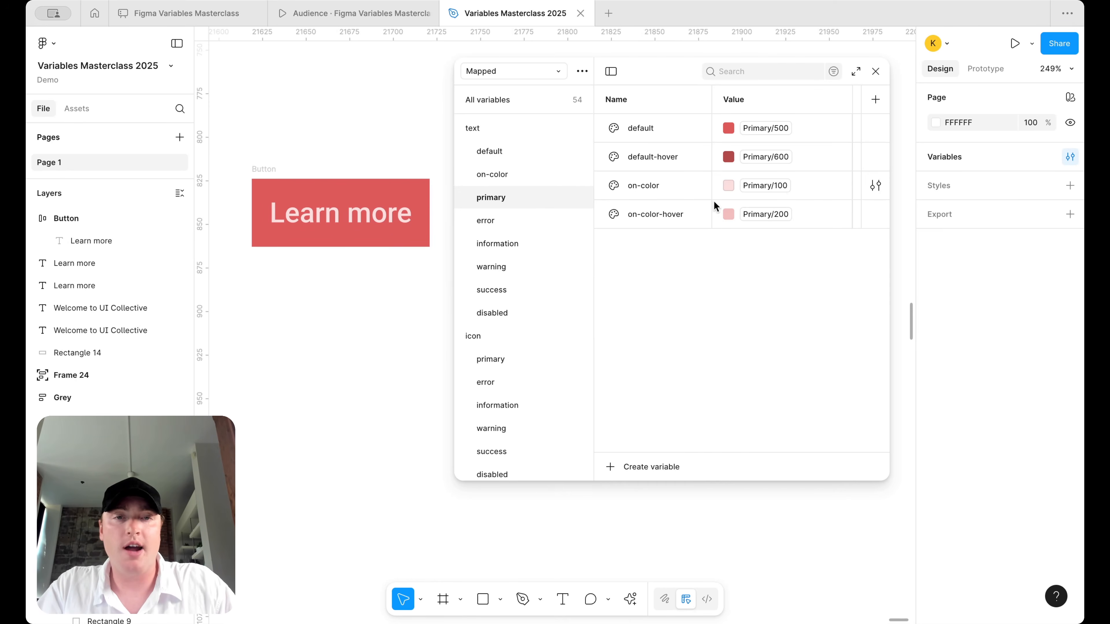
{"action": "left_click", "coordinate": [782, 193]}
{"action": "type", "text": "foud"}
{"action": "key", "text": "BackSpace"}
{"action": "left_click", "coordinate": [773, 347]}
- Link on-color-hover to Foundations/white as well, then select the Button frame
{"action": "left_click", "coordinate": [768, 223]}
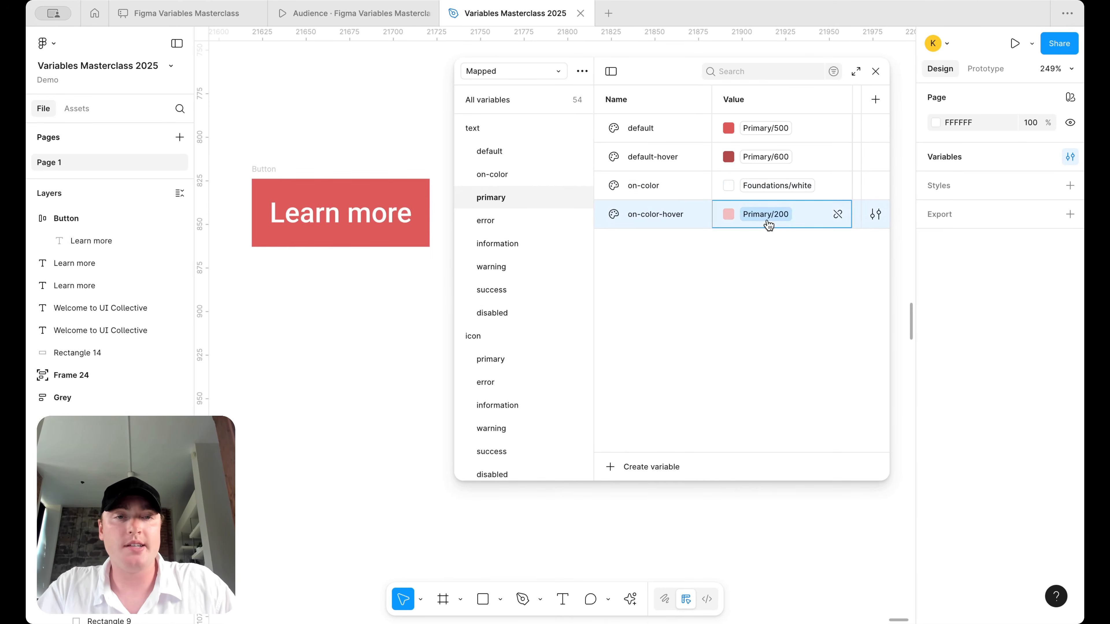
{"action": "left_click", "coordinate": [767, 222]}
{"action": "type", "text": "fou"}
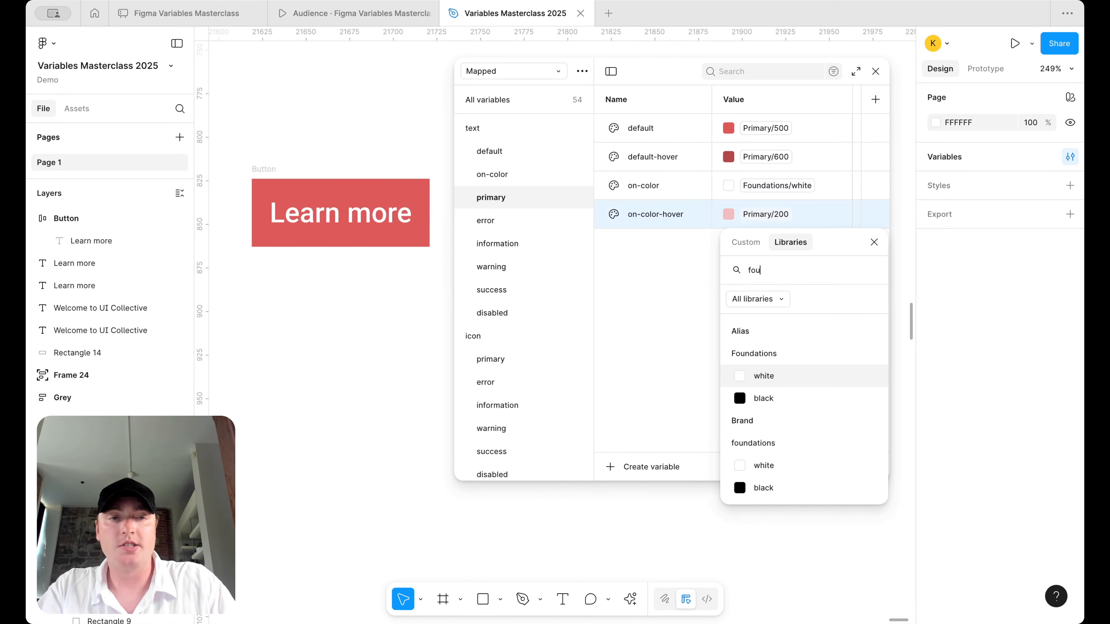
{"action": "left_click", "coordinate": [763, 379]}
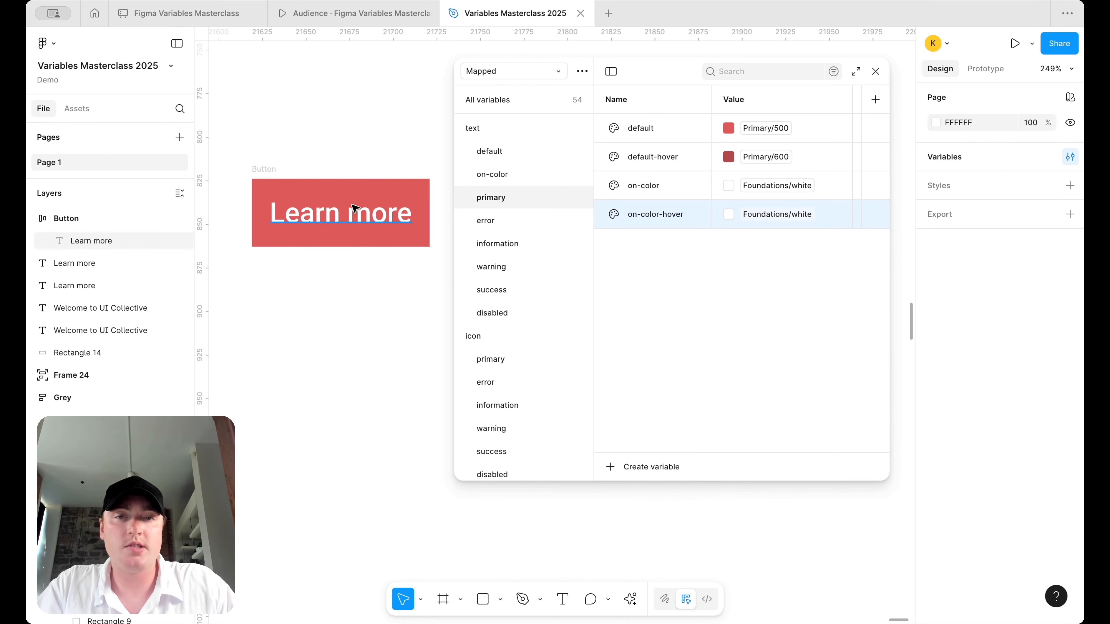
{"action": "scroll", "coordinate": [353, 207], "scroll_direction": "down", "scroll_amount": 2}
{"action": "left_click_drag", "start_coordinate": [454, 170], "coordinate": [540, 170]}
{"action": "left_click", "coordinate": [276, 188]}
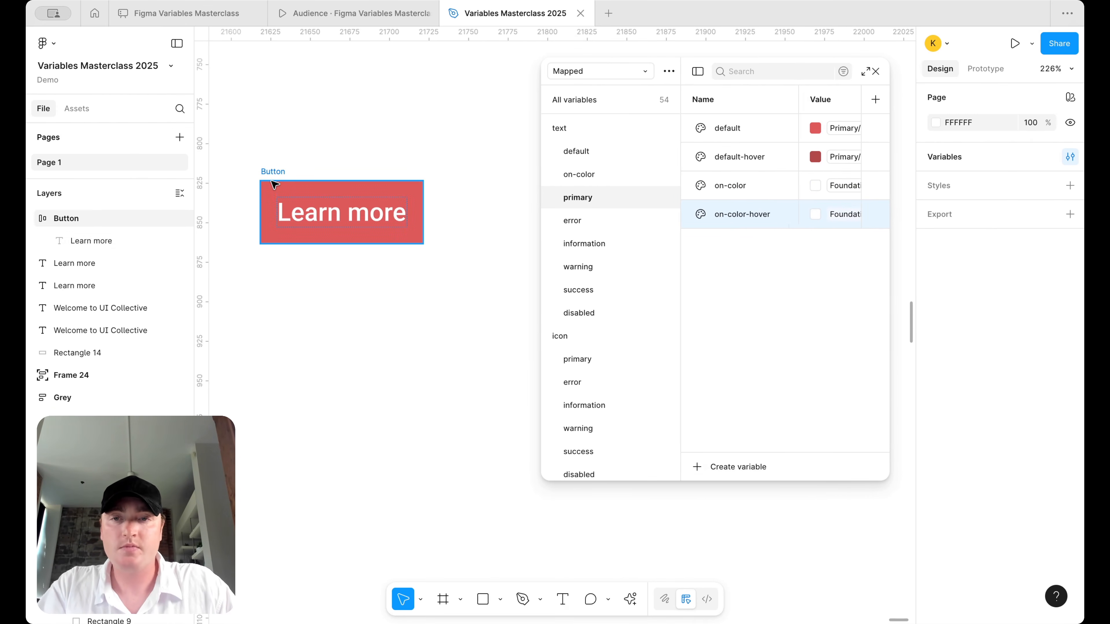
- Turn the Button frame into a component and add a second variant
{"action": "right_click", "coordinate": [274, 193]}
{"action": "left_click", "coordinate": [353, 438]}
{"action": "scroll", "coordinate": [359, 233], "scroll_direction": "down", "scroll_amount": 3}
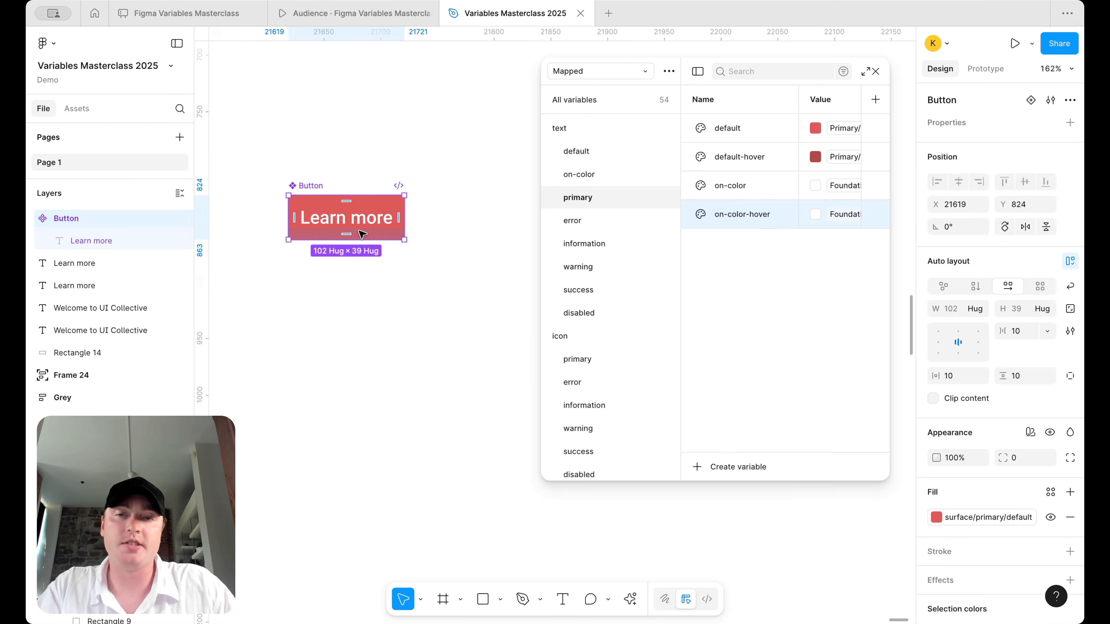
{"action": "right_click", "coordinate": [358, 232]}
{"action": "mouse_move", "coordinate": [426, 422]}
{"action": "mouse_move", "coordinate": [469, 442]}
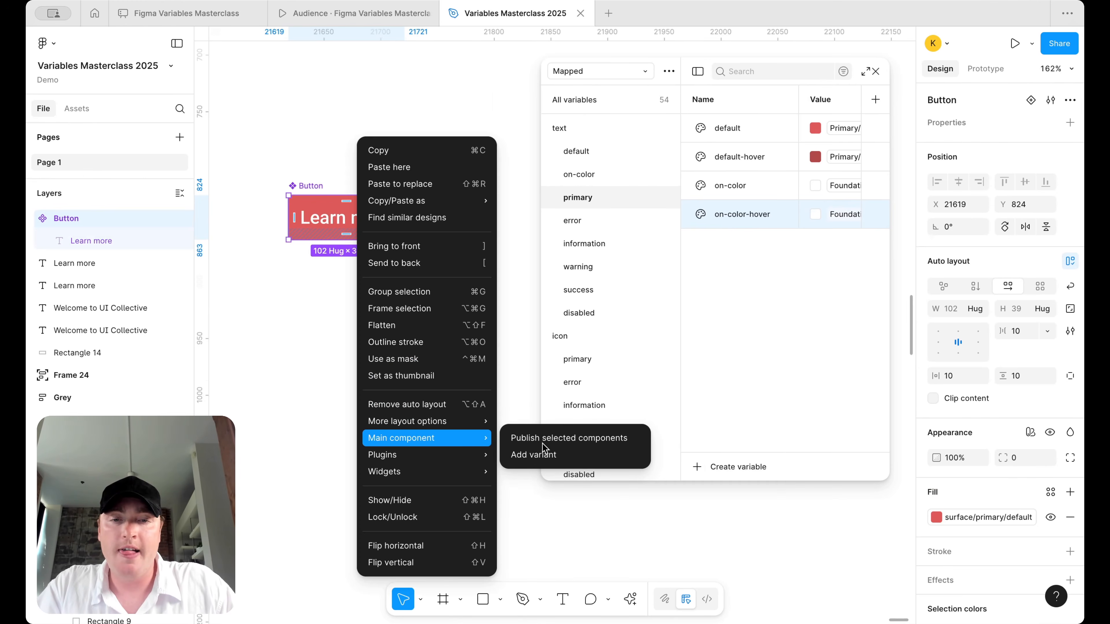
{"action": "left_click", "coordinate": [537, 453]}
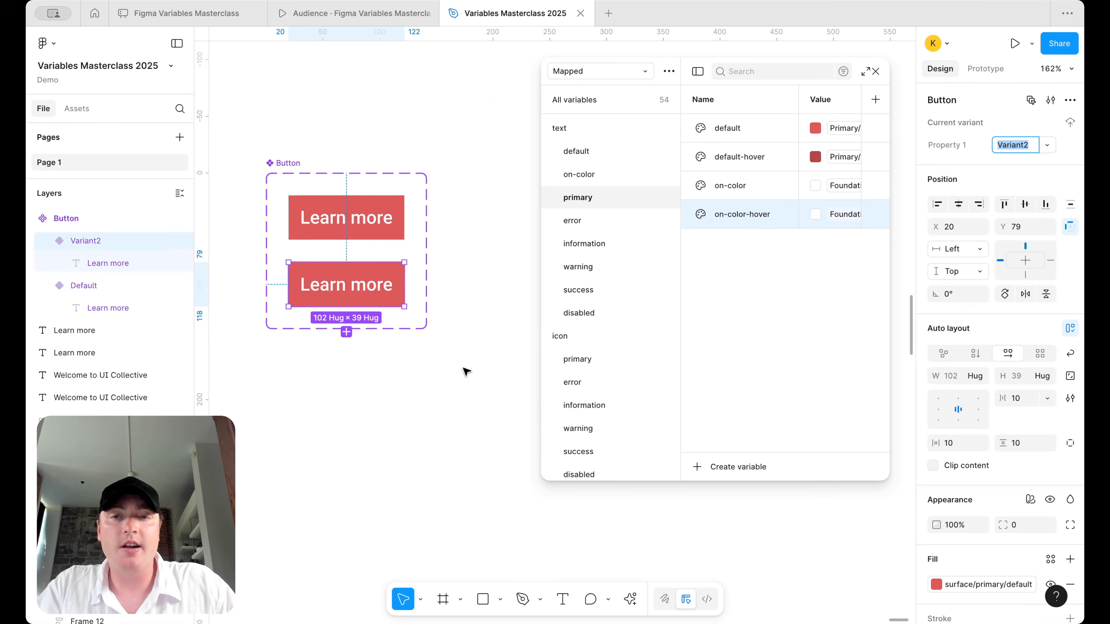
- Rename the variant property from Property 1 to Type
{"action": "left_click", "coordinate": [366, 288]}
{"action": "scroll", "coordinate": [979, 485], "scroll_direction": "down", "scroll_amount": 3}
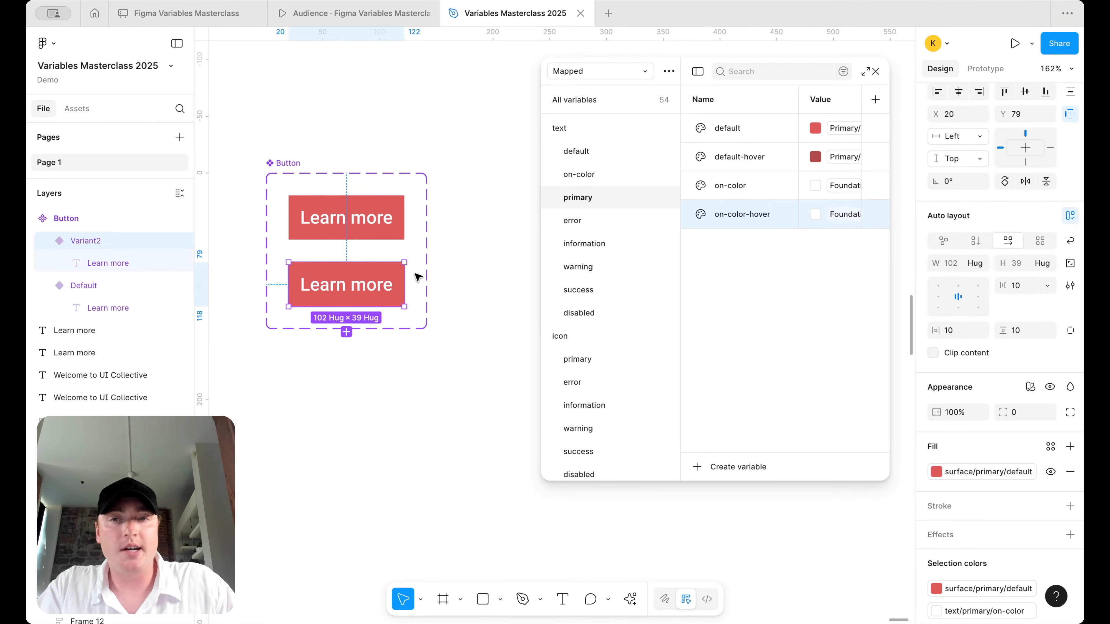
{"action": "left_click", "coordinate": [332, 210]}
{"action": "double_click", "coordinate": [947, 145]}
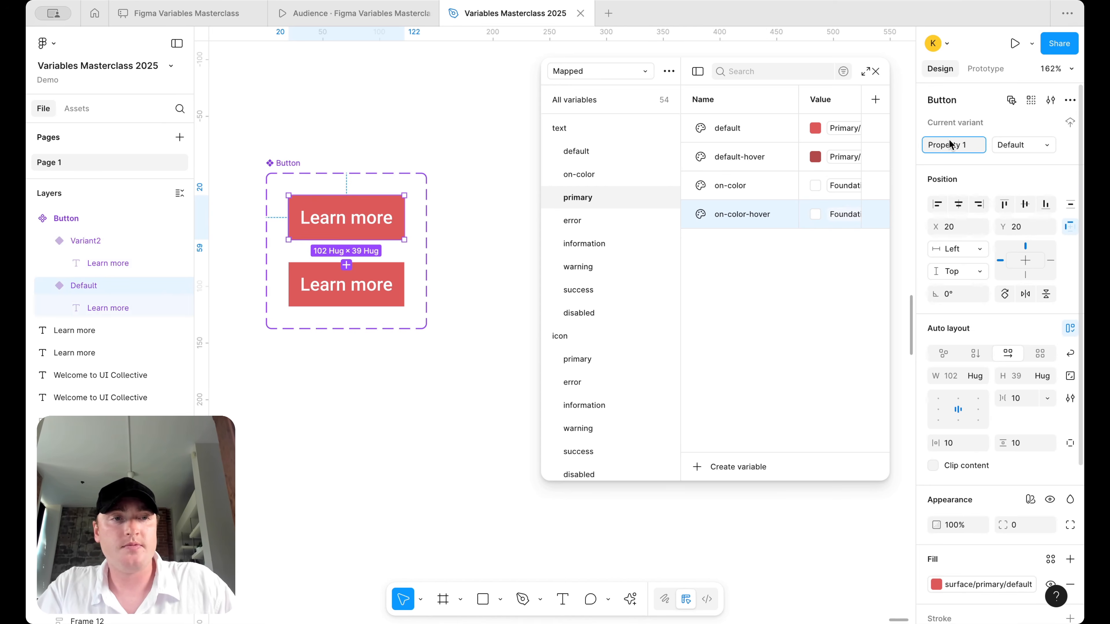
{"action": "type", "text": "Type"}
{"action": "key", "text": "Tab"}
- Name the Type values default for the top variant and hover for the bottom one
{"action": "type", "text": "default"}
{"action": "key", "text": "Return"}
{"action": "left_click", "coordinate": [385, 290]}
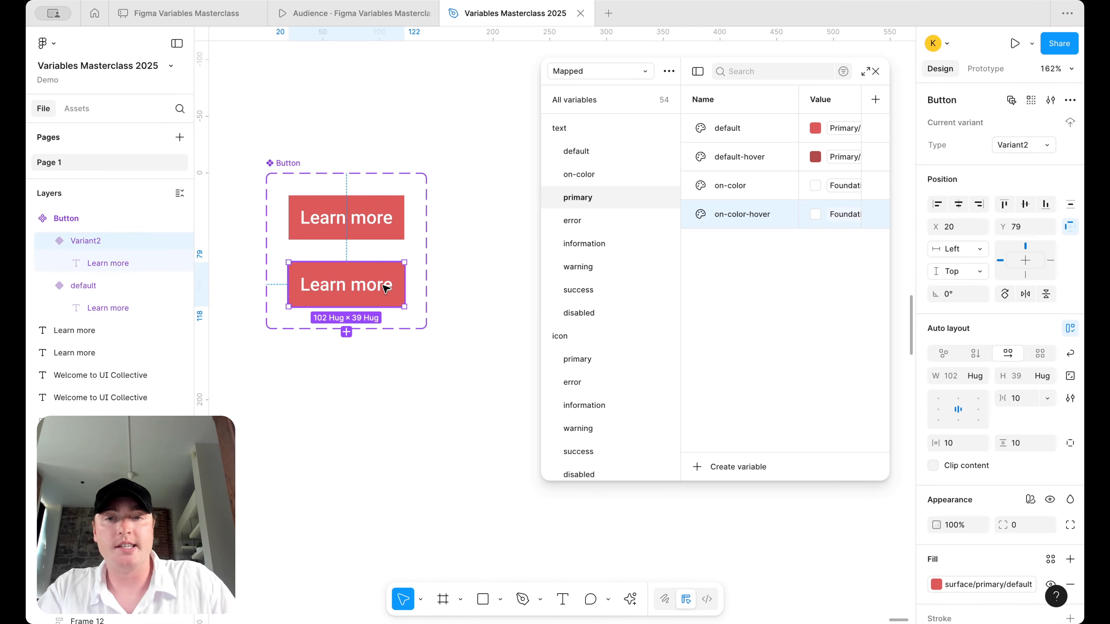
{"action": "left_click", "coordinate": [1021, 145]}
{"action": "type", "text": "hover"}
{"action": "key", "text": "Return"}
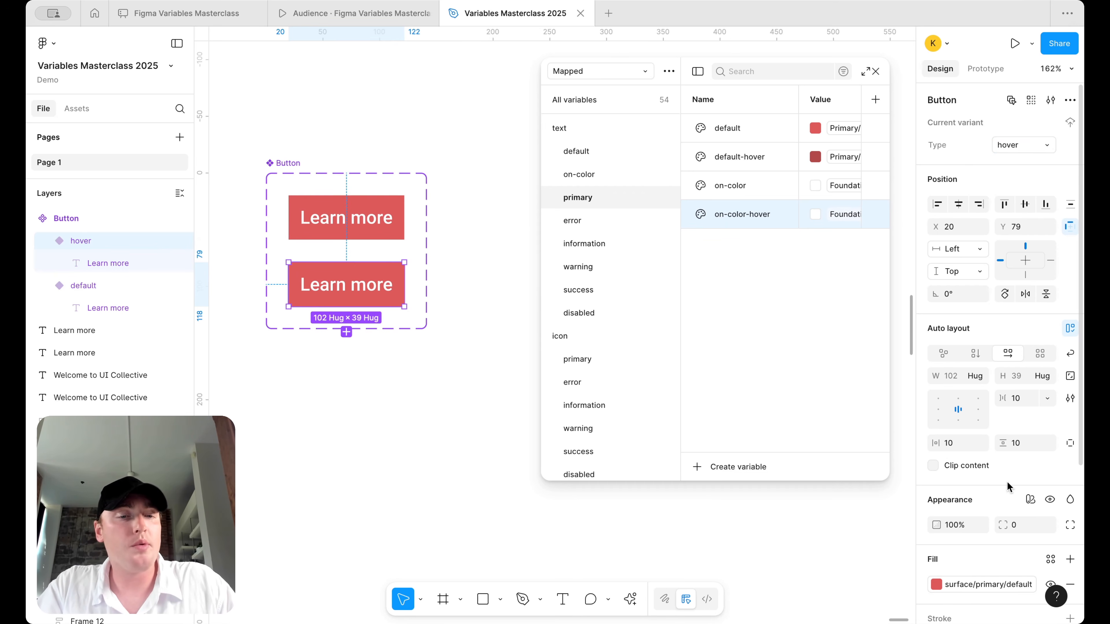
- Give the hover variant the surface/primary/default-hover fill and text/primary/on-color-hover text colour
{"action": "scroll", "coordinate": [1007, 481], "scroll_direction": "down", "scroll_amount": 5}
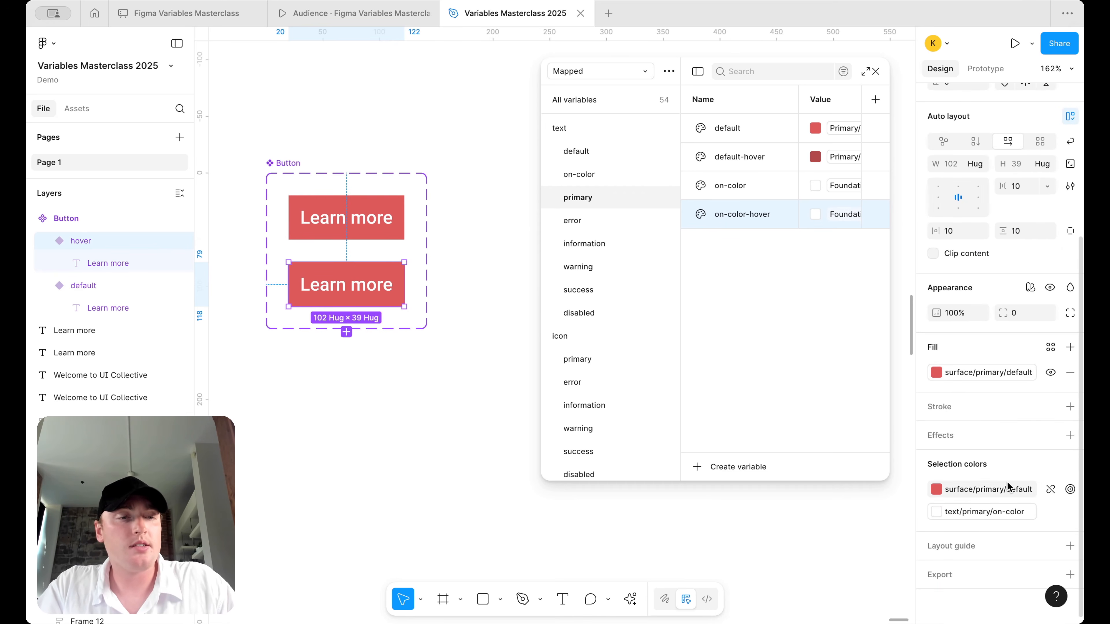
{"action": "left_click", "coordinate": [992, 373]}
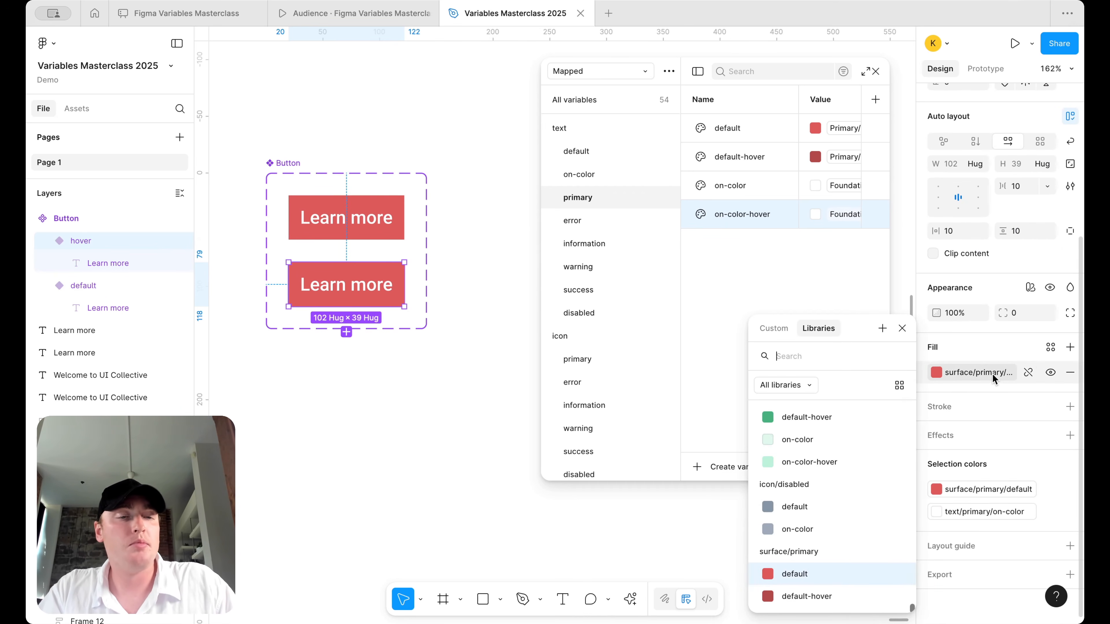
{"action": "left_click", "coordinate": [824, 591]}
{"action": "left_click", "coordinate": [987, 506]}
{"action": "scroll", "coordinate": [831, 602], "scroll_direction": "down", "scroll_amount": 2}
{"action": "scroll", "coordinate": [835, 581], "scroll_direction": "down", "scroll_amount": 2}
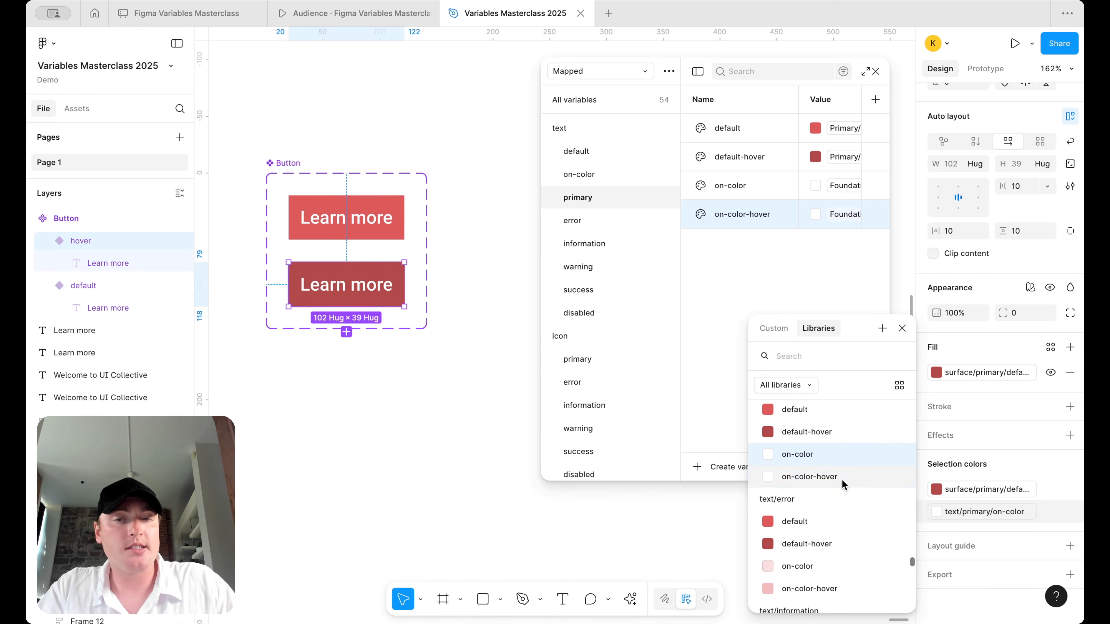
{"action": "left_click", "coordinate": [843, 480]}
{"action": "left_click", "coordinate": [485, 424]}
{"action": "left_click", "coordinate": [367, 229]}
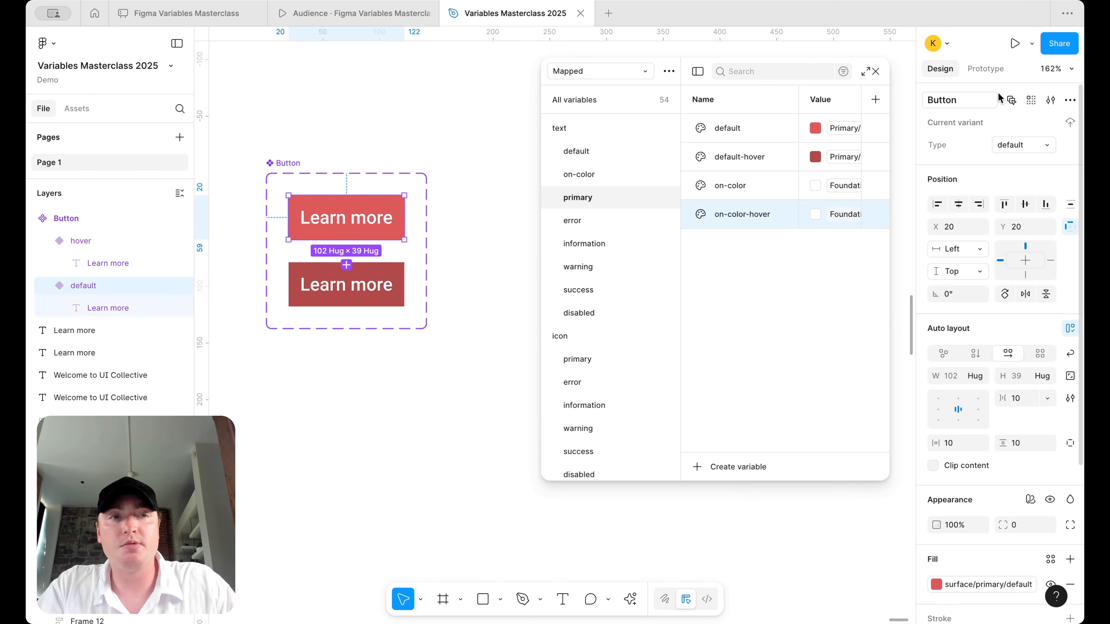
- Add a While hovering interaction from the default Button variant to hover, then close the variables panel
{"action": "left_click", "coordinate": [985, 69]}
{"action": "left_click_drag", "start_coordinate": [346, 240], "coordinate": [347, 265]}
{"action": "left_click", "coordinate": [359, 328]}
{"action": "left_click", "coordinate": [370, 367]}
{"action": "left_click", "coordinate": [419, 297]}
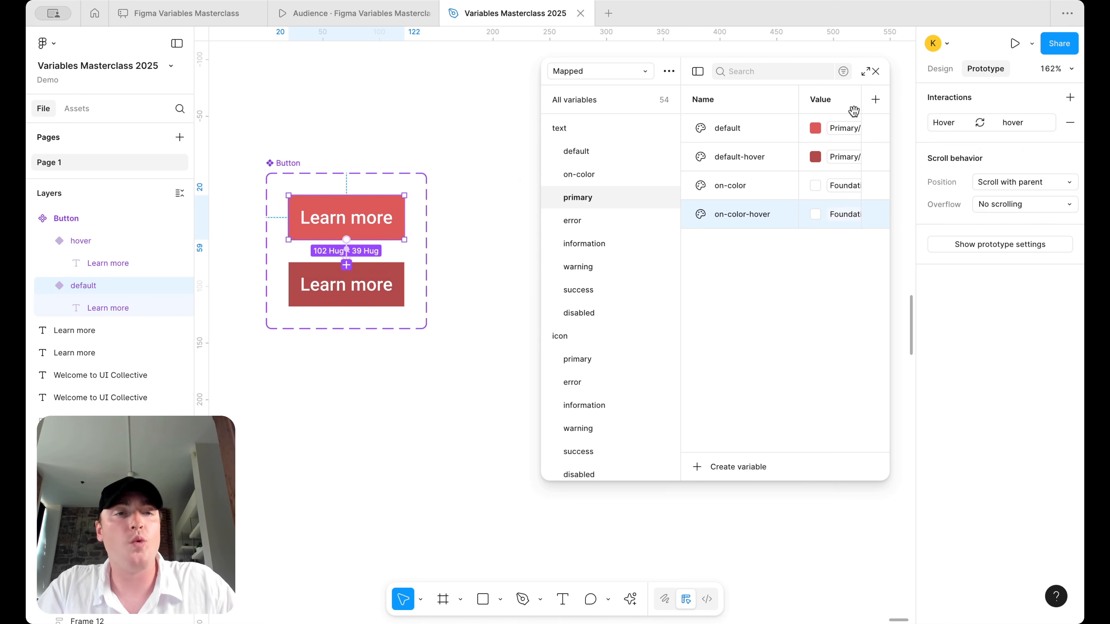
{"action": "left_click_drag", "start_coordinate": [540, 201], "coordinate": [489, 202]}
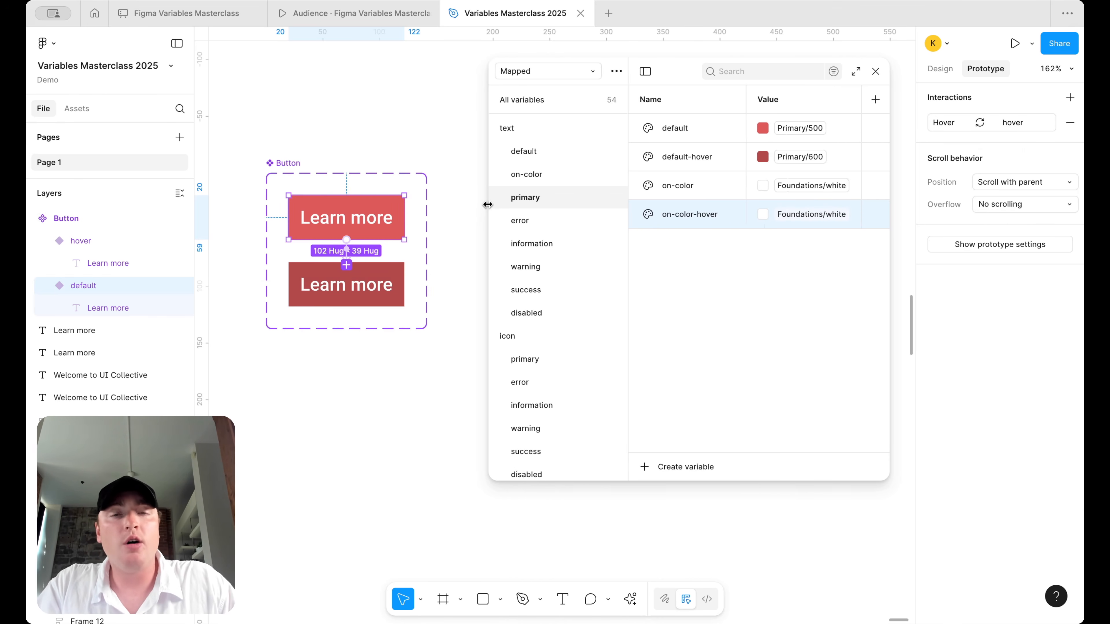
{"action": "left_click", "coordinate": [875, 72]}
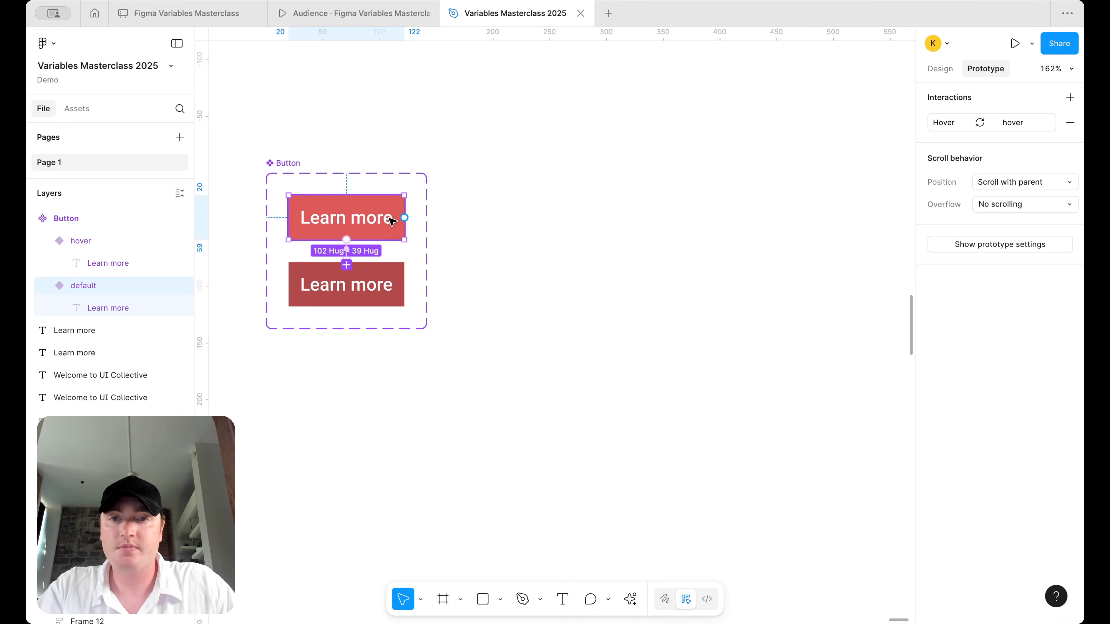
- Paste the alternate_email @ icon into both the default and hover Learn more variants
{"action": "left_click", "coordinate": [451, 218]}
{"action": "left_click", "coordinate": [289, 216]}
{"action": "key", "text": "ctrl+v"}
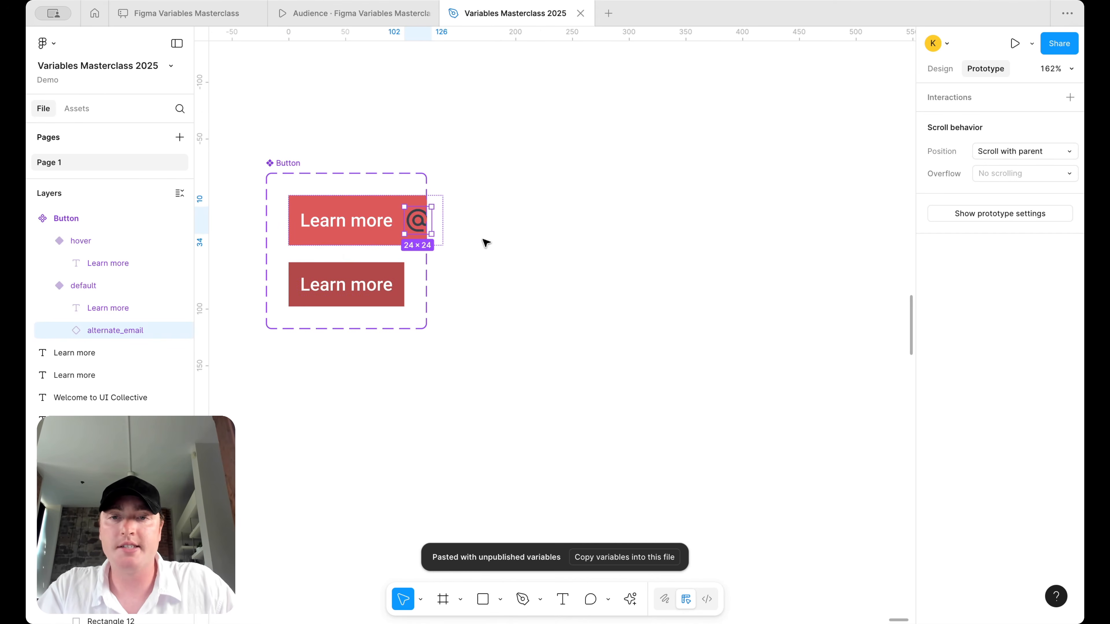
{"action": "left_click", "coordinate": [349, 287]}
{"action": "key", "text": "ctrl+v"}
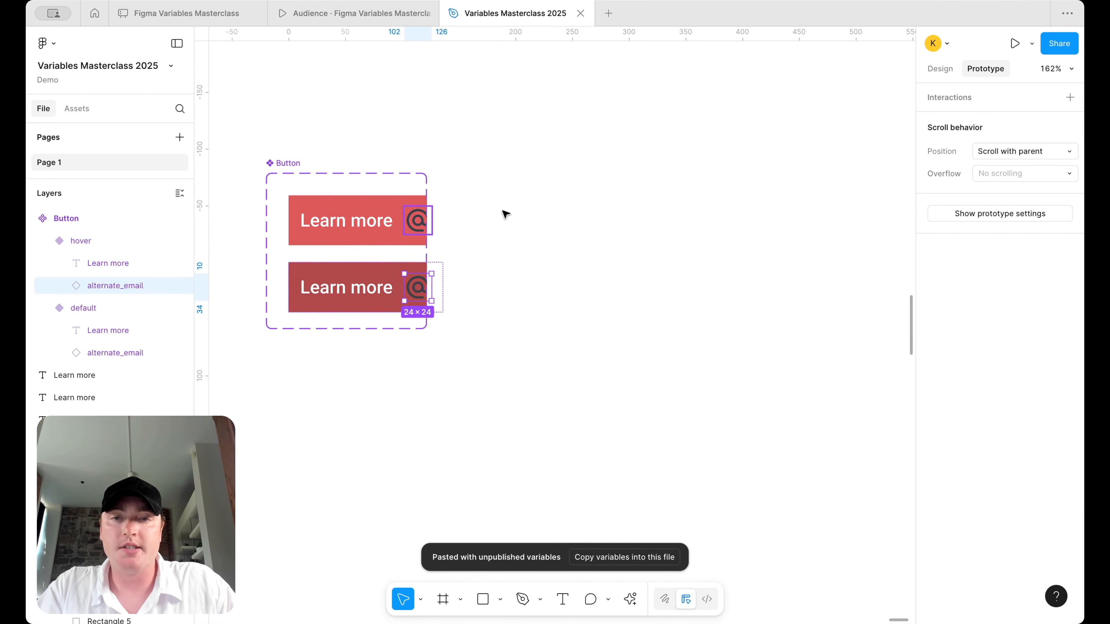
{"action": "left_click", "coordinate": [308, 168]}
{"action": "left_click", "coordinate": [308, 170]}
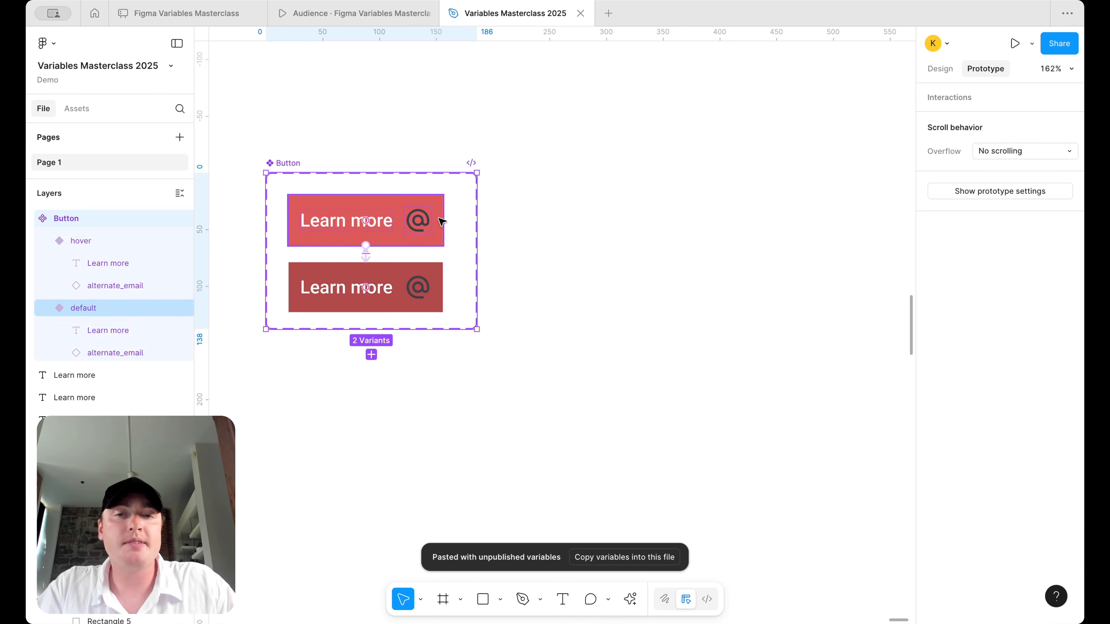
- Detach the default variant's icon colour and bind it to icon/primary/on-color
{"action": "left_click", "coordinate": [422, 231]}
{"action": "left_click", "coordinate": [940, 68]}
{"action": "scroll", "coordinate": [1005, 394], "scroll_direction": "down", "scroll_amount": 6}
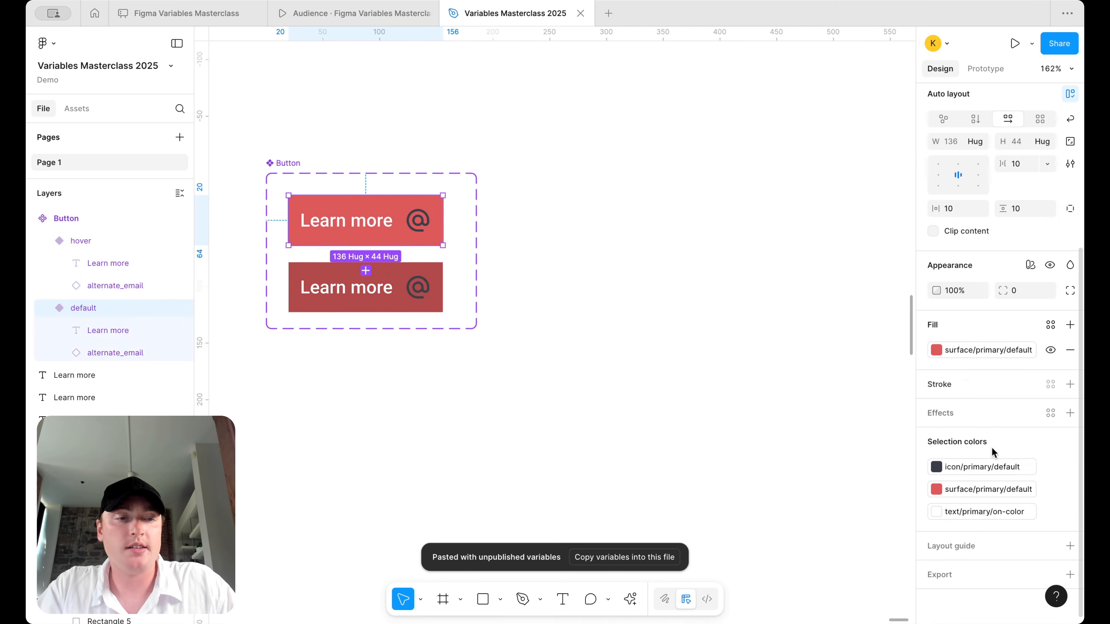
{"action": "left_click", "coordinate": [1050, 467]}
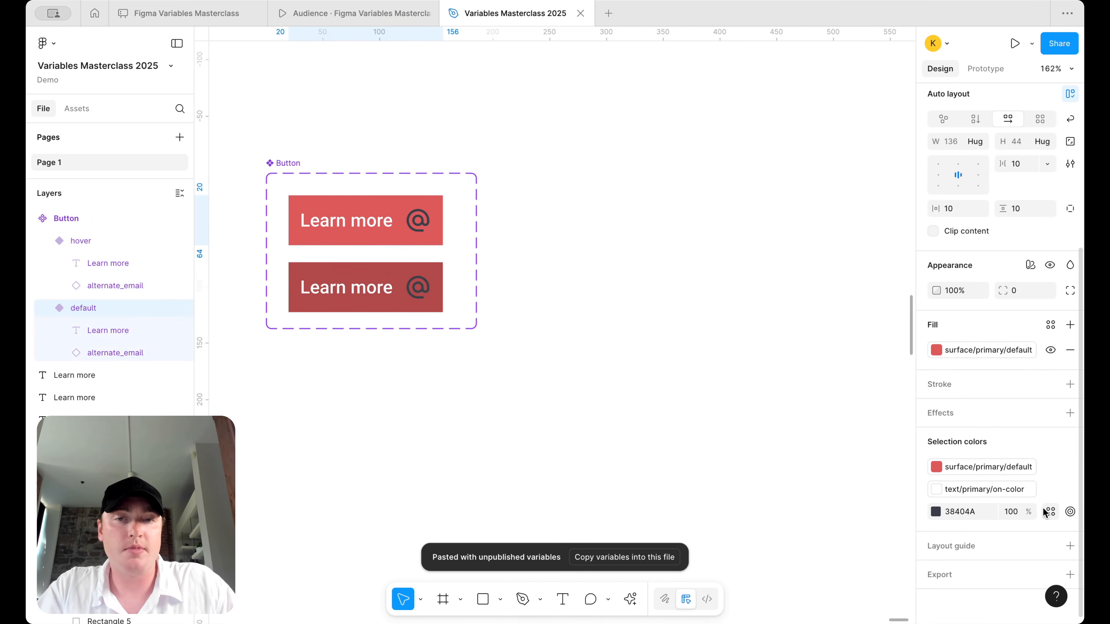
{"action": "left_click", "coordinate": [444, 302]}
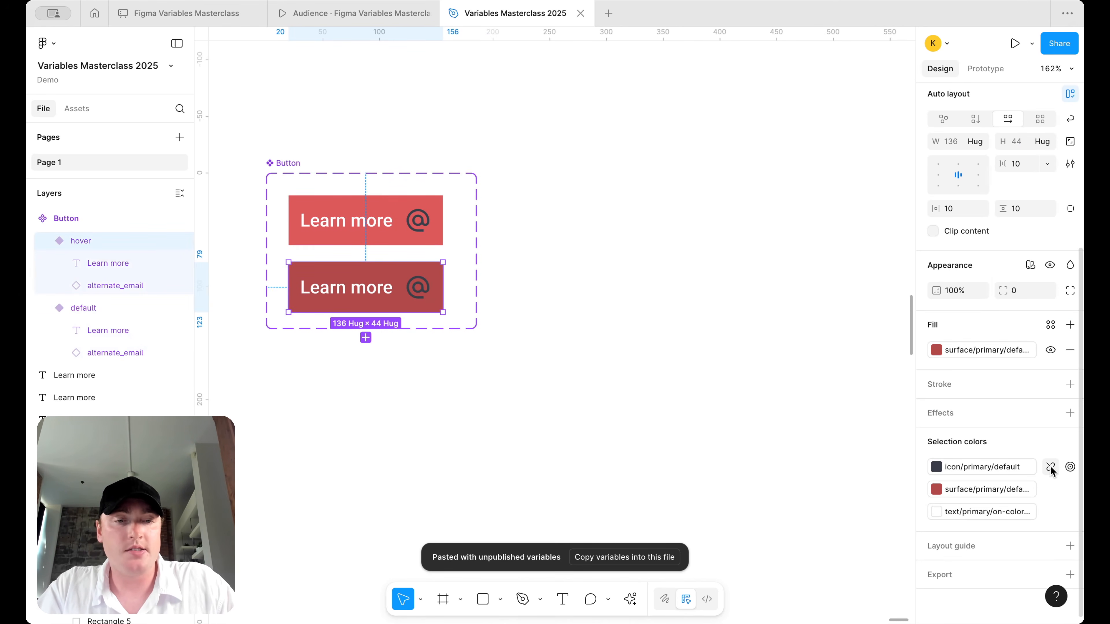
{"action": "left_click", "coordinate": [406, 220]}
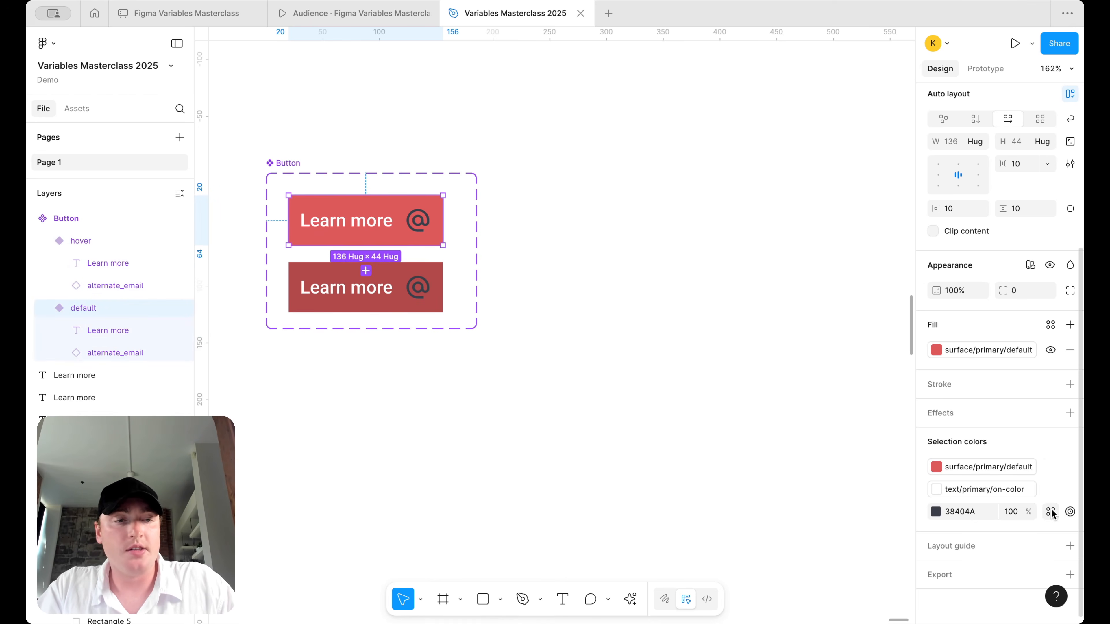
{"action": "left_click", "coordinate": [1051, 511]}
{"action": "type", "text": "ico"}
{"action": "scroll", "coordinate": [838, 550], "scroll_direction": "down", "scroll_amount": 1}
{"action": "scroll", "coordinate": [837, 551], "scroll_direction": "up", "scroll_amount": 2}
{"action": "scroll", "coordinate": [835, 516], "scroll_direction": "up", "scroll_amount": 1}
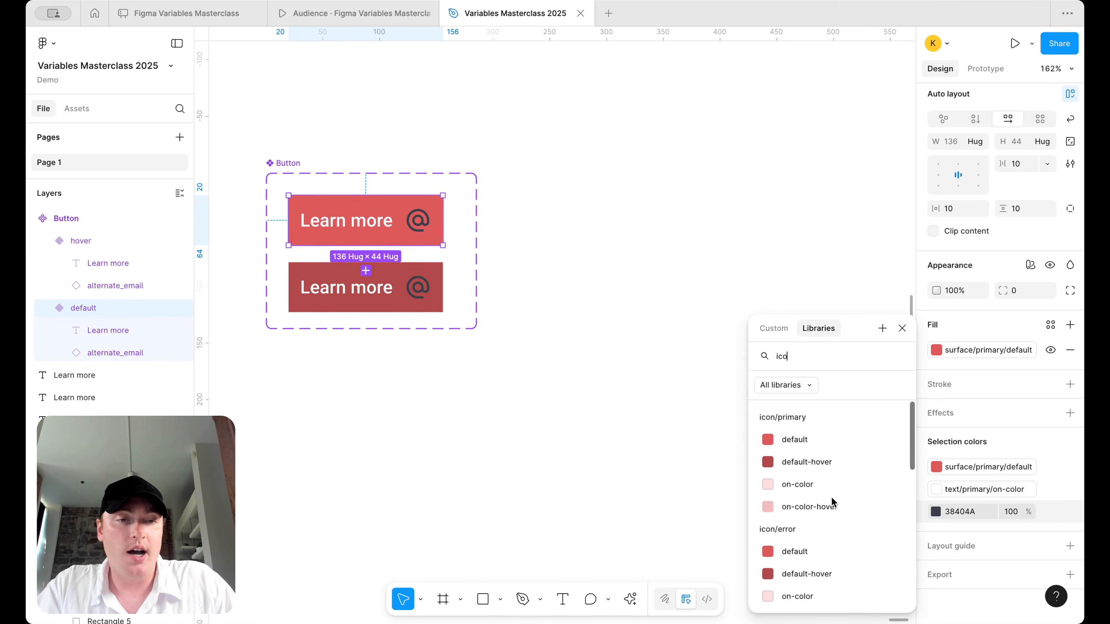
{"action": "left_click", "coordinate": [826, 489]}
- In local variables, alias icon/primary on-color and on-color-hover both to Foundations/white
{"action": "left_click", "coordinate": [665, 322]}
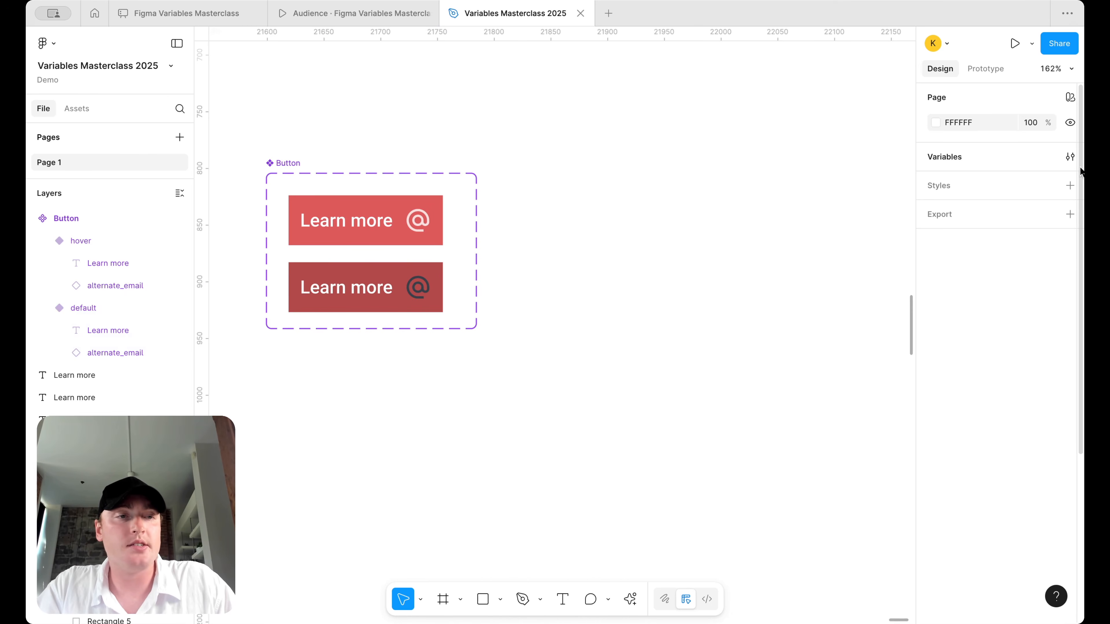
{"action": "left_click", "coordinate": [1070, 158]}
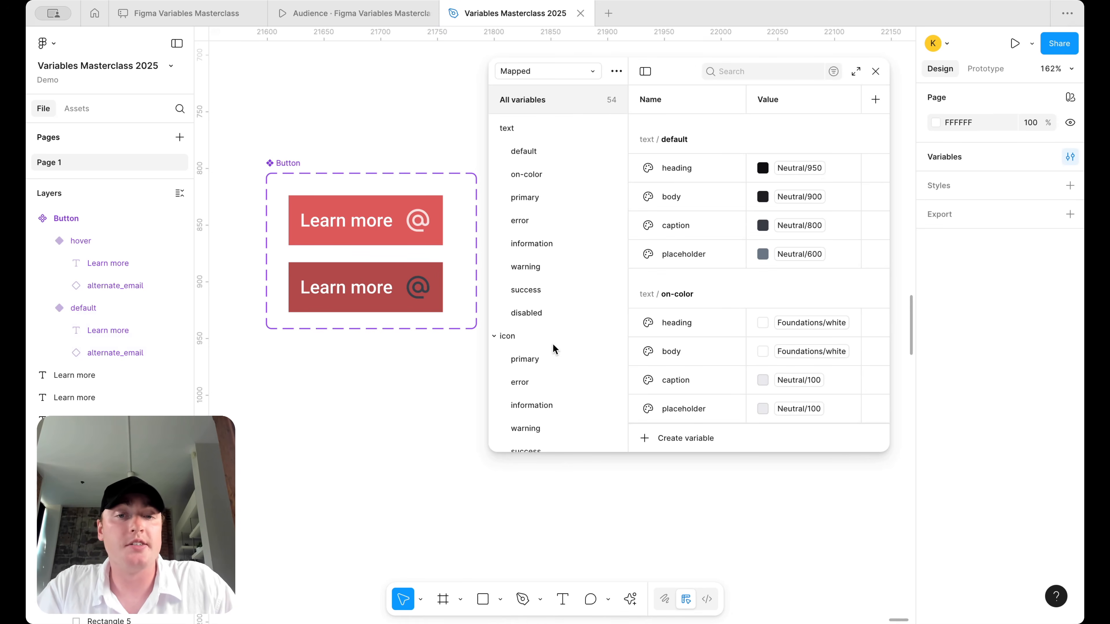
{"action": "left_click", "coordinate": [547, 360]}
{"action": "left_click", "coordinate": [798, 188]}
{"action": "type", "text": "foun"}
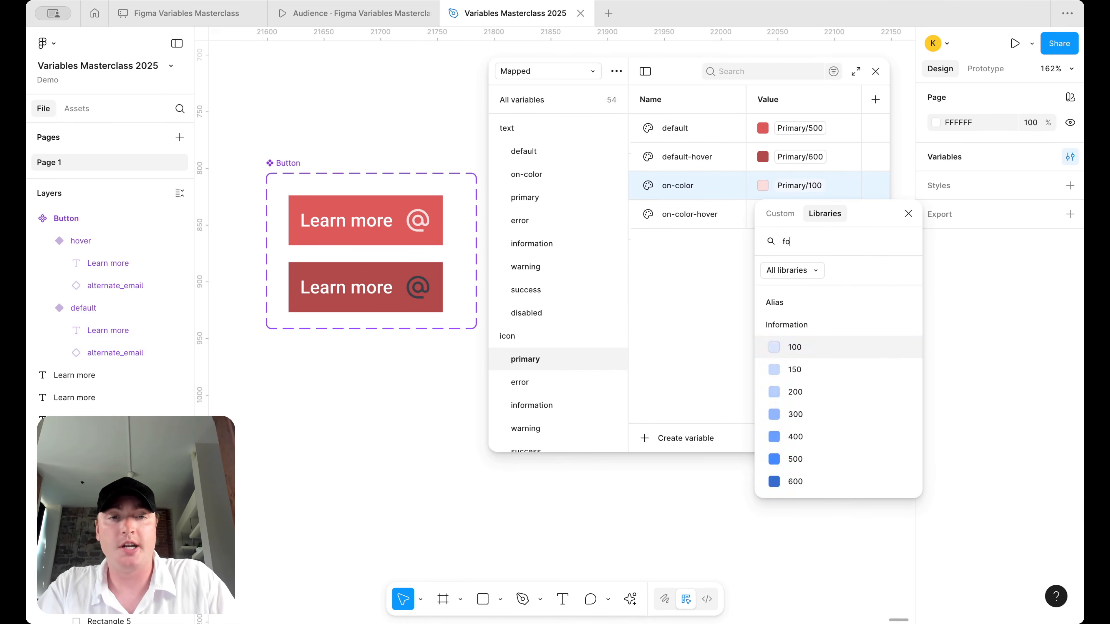
{"action": "left_click", "coordinate": [799, 348]}
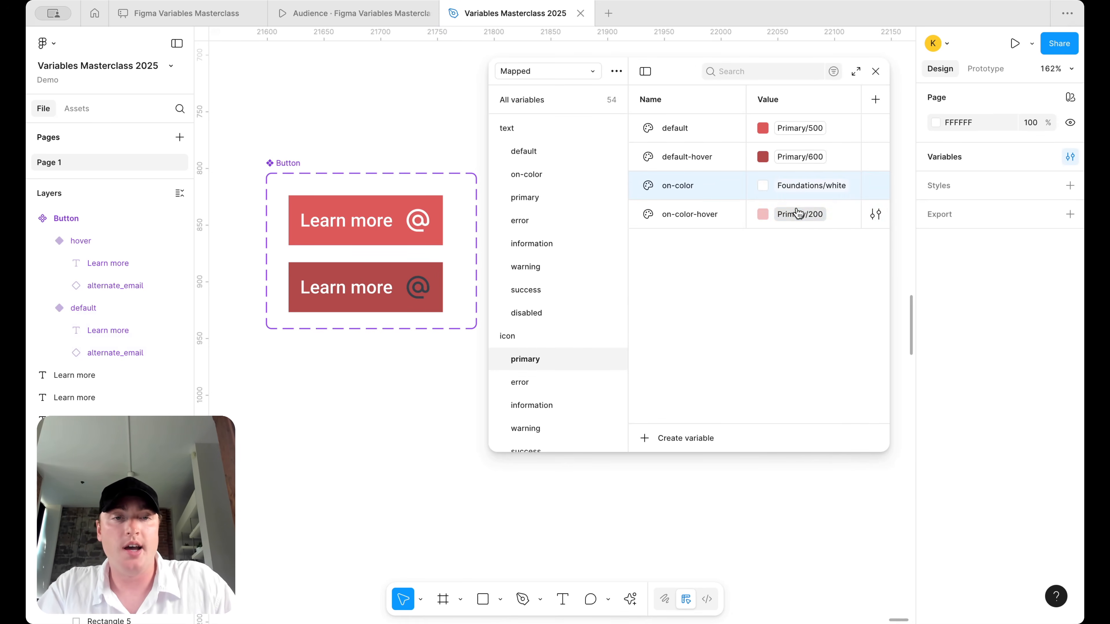
{"action": "left_click", "coordinate": [798, 214]}
{"action": "type", "text": "fou"}
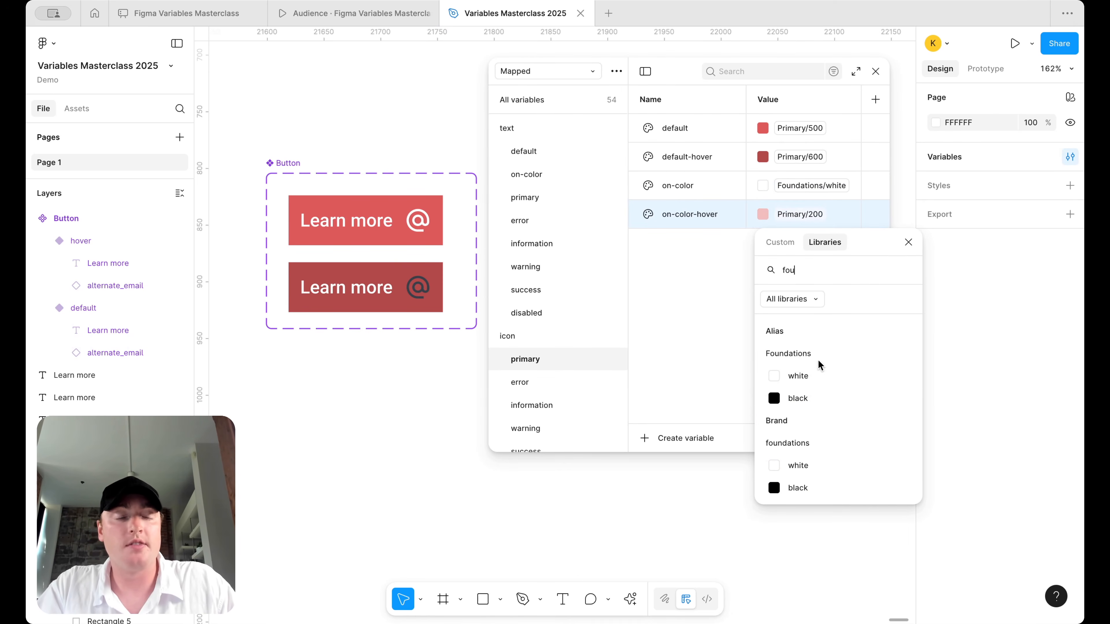
{"action": "left_click", "coordinate": [821, 375]}
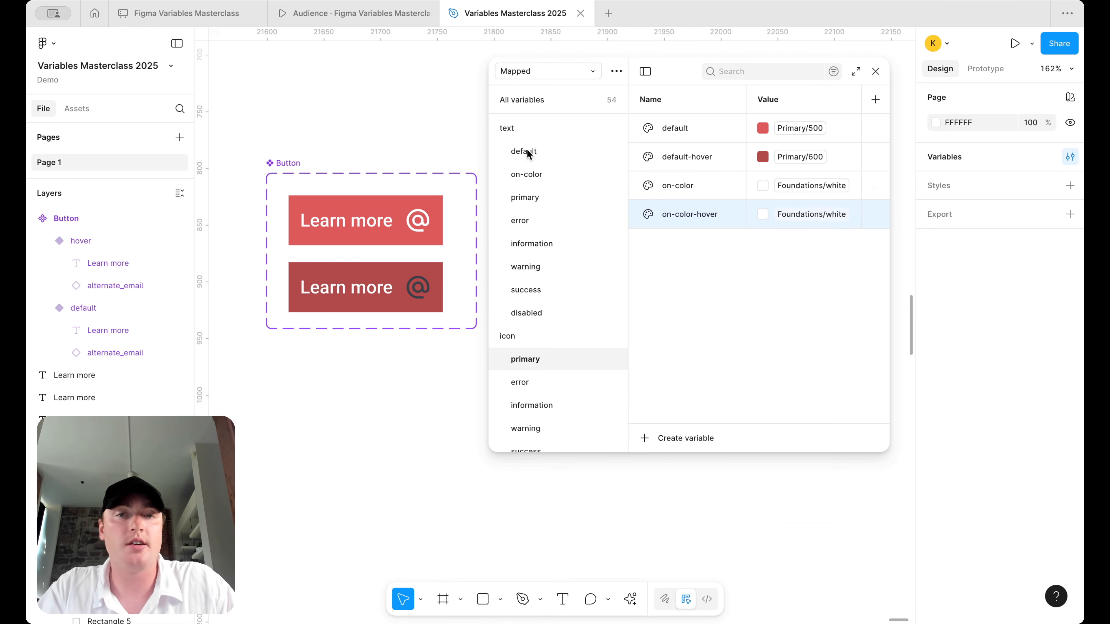
{"action": "scroll", "coordinate": [556, 327], "scroll_direction": "down", "scroll_amount": 2}
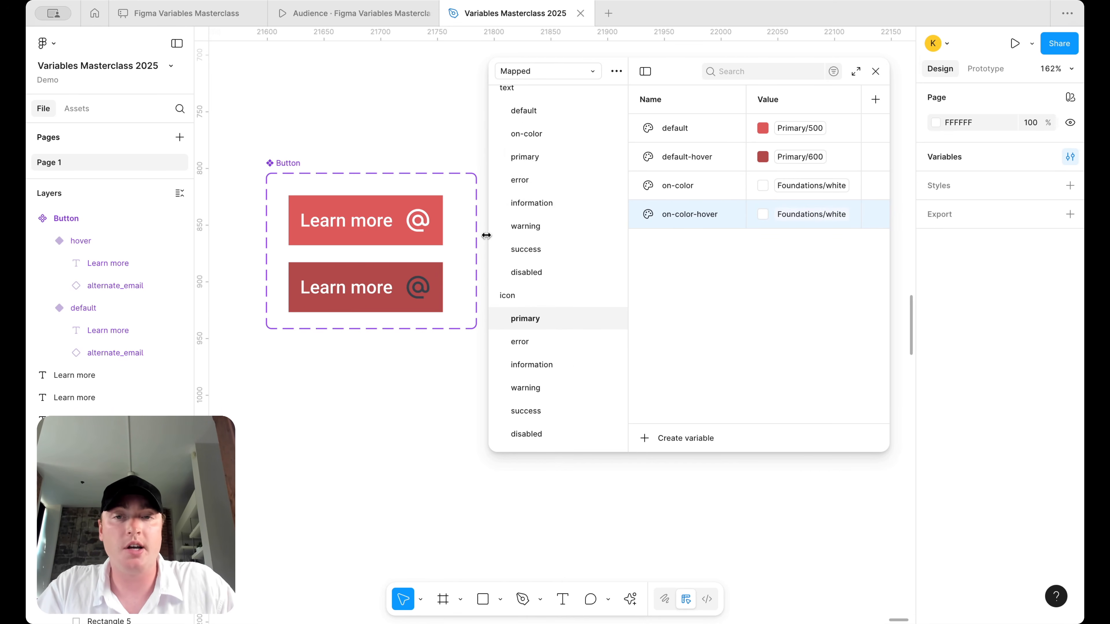
{"action": "left_click_drag", "start_coordinate": [486, 235], "coordinate": [549, 236]}
- Bind the hover variant's 38404A icon colour to the icon/primary/on-color-hover variable
{"action": "left_click", "coordinate": [433, 284]}
{"action": "scroll", "coordinate": [1005, 393], "scroll_direction": "down", "scroll_amount": 5}
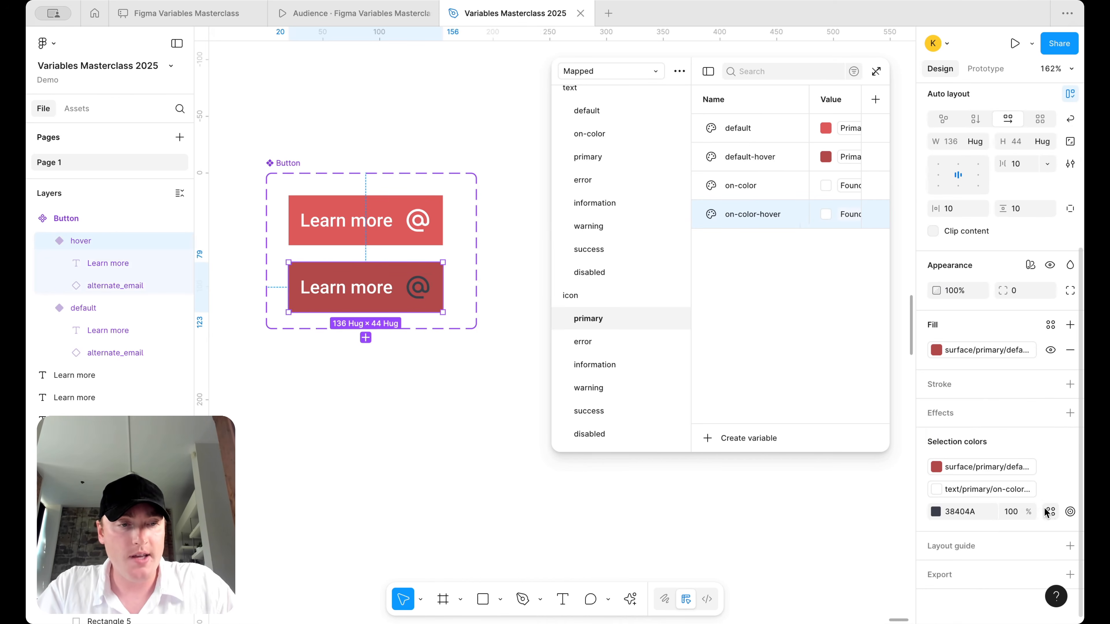
{"action": "left_click", "coordinate": [1048, 511]}
{"action": "type", "text": "ico"}
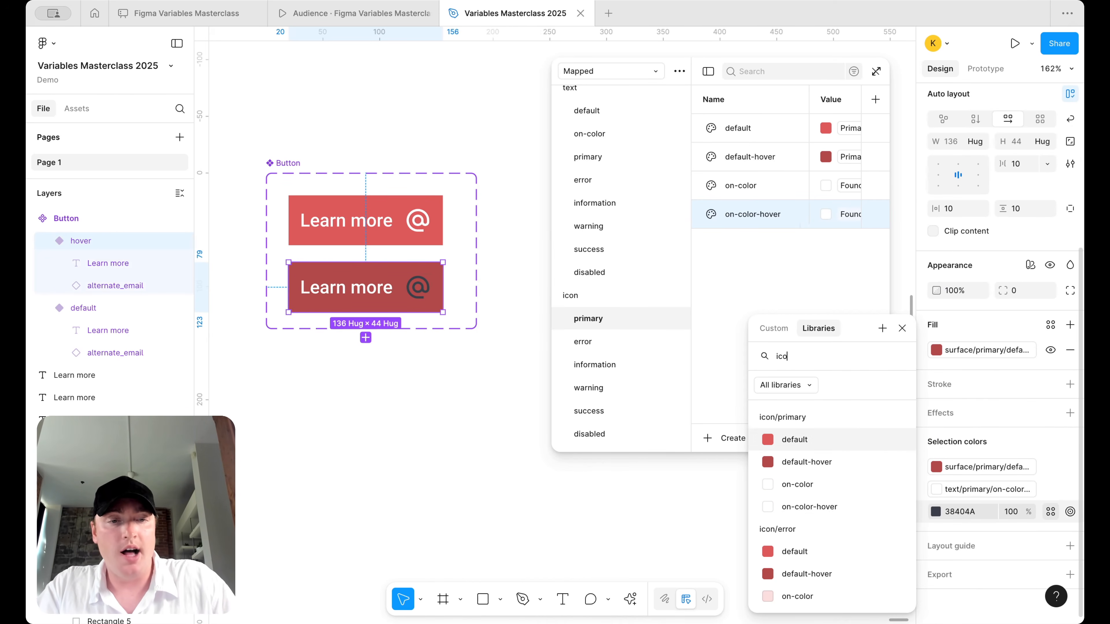
{"action": "left_click", "coordinate": [862, 509]}
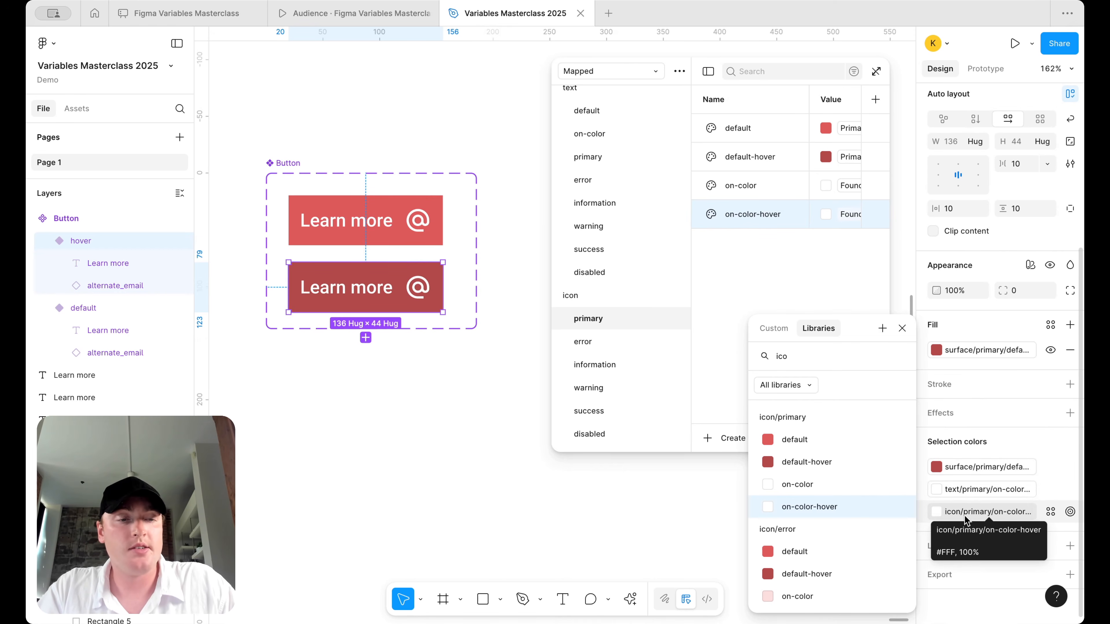
{"action": "left_click", "coordinate": [426, 227]}
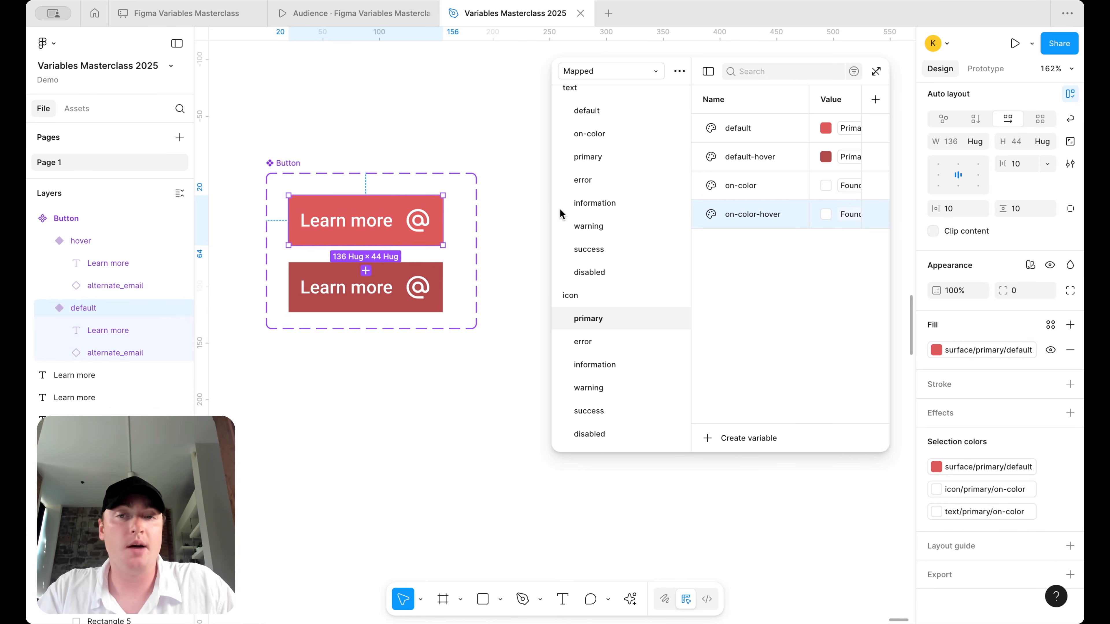
{"action": "left_click_drag", "start_coordinate": [550, 222], "coordinate": [507, 222]}
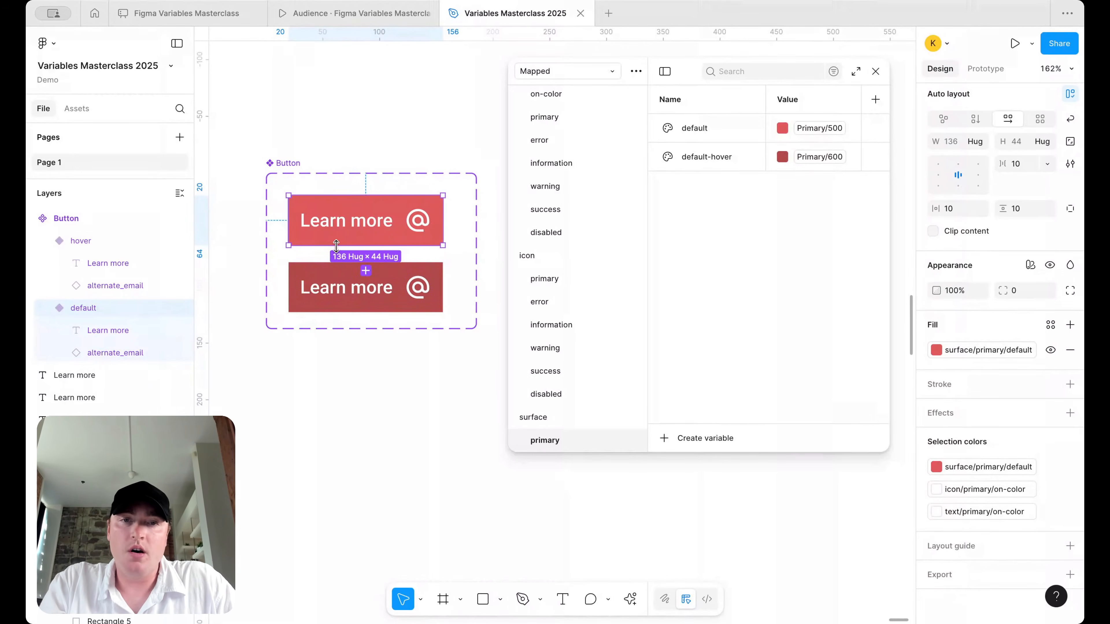
- Place a detached copy of the Learn more button below, widened to 328 with left-aligned content
{"action": "scroll", "coordinate": [432, 265], "scroll_direction": "down", "scroll_amount": 5}
{"action": "scroll", "coordinate": [430, 265], "scroll_direction": "right", "scroll_amount": 2}
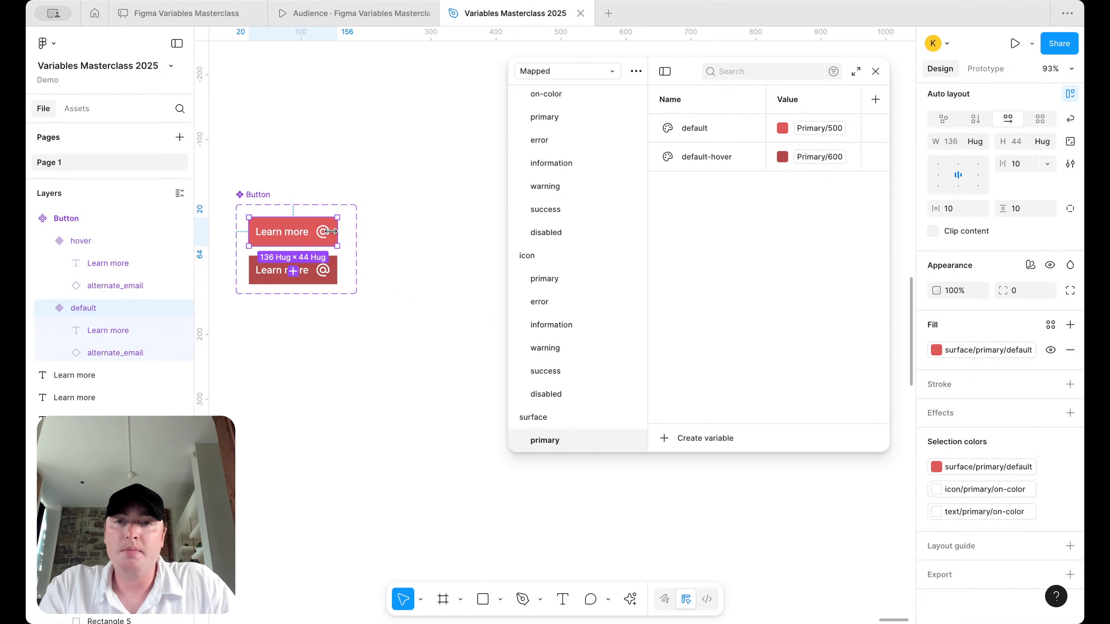
{"action": "left_click_drag", "start_coordinate": [300, 244], "coordinate": [346, 398]}
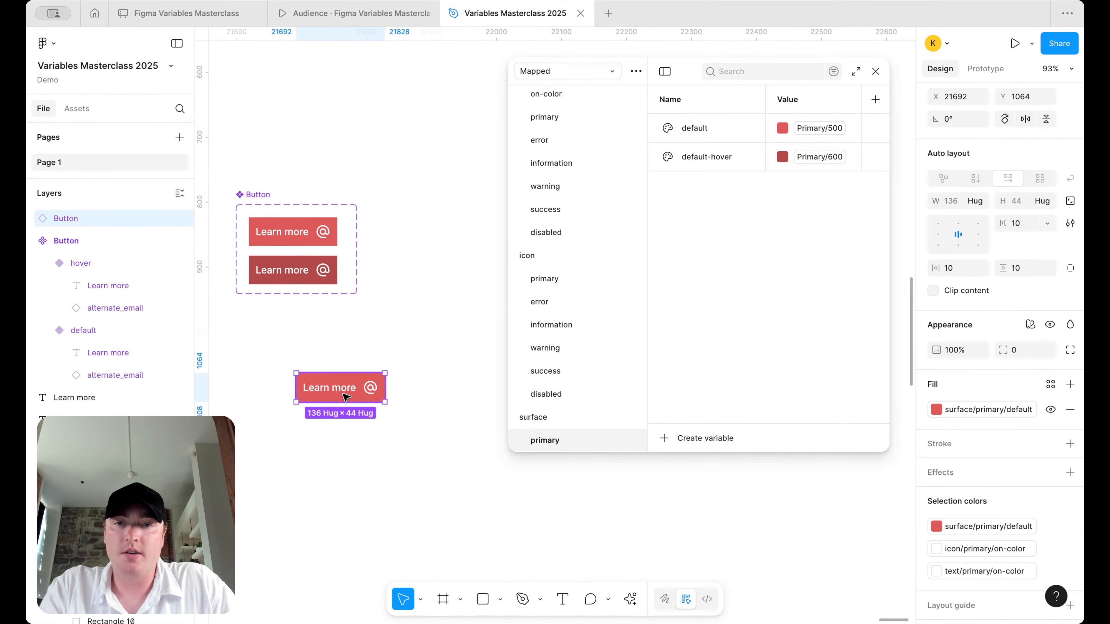
{"action": "right_click", "coordinate": [345, 398]}
{"action": "mouse_move", "coordinate": [400, 405]}
{"action": "left_click", "coordinate": [397, 422]}
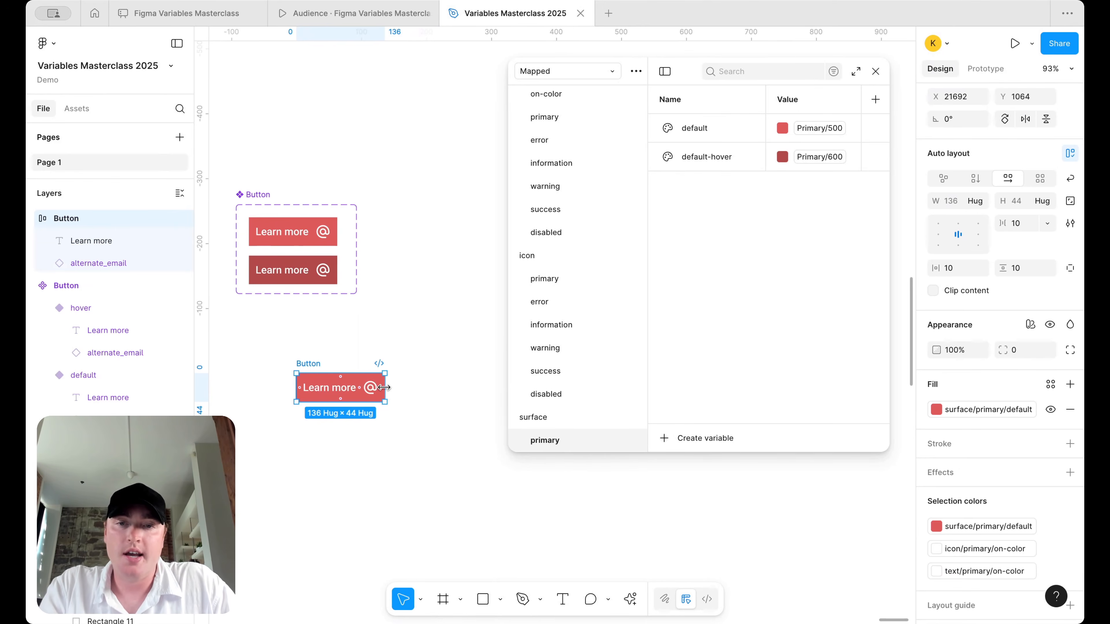
{"action": "left_click_drag", "start_coordinate": [385, 388], "coordinate": [509, 388]}
{"action": "left_click_drag", "start_coordinate": [391, 373], "coordinate": [391, 350]}
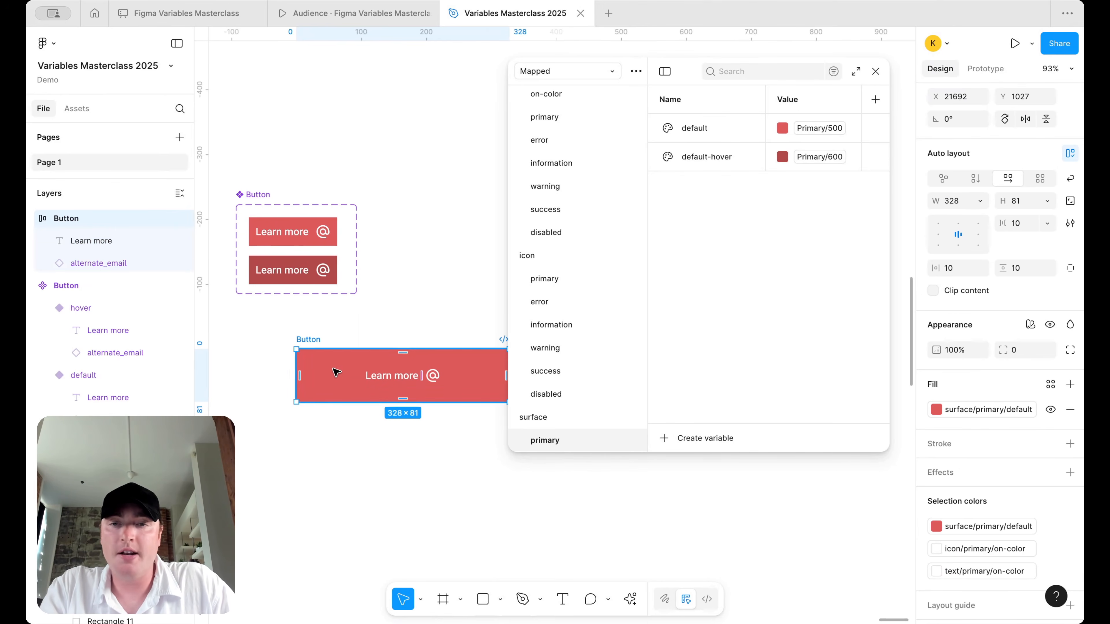
{"action": "left_click_drag", "start_coordinate": [336, 373], "coordinate": [296, 373]}
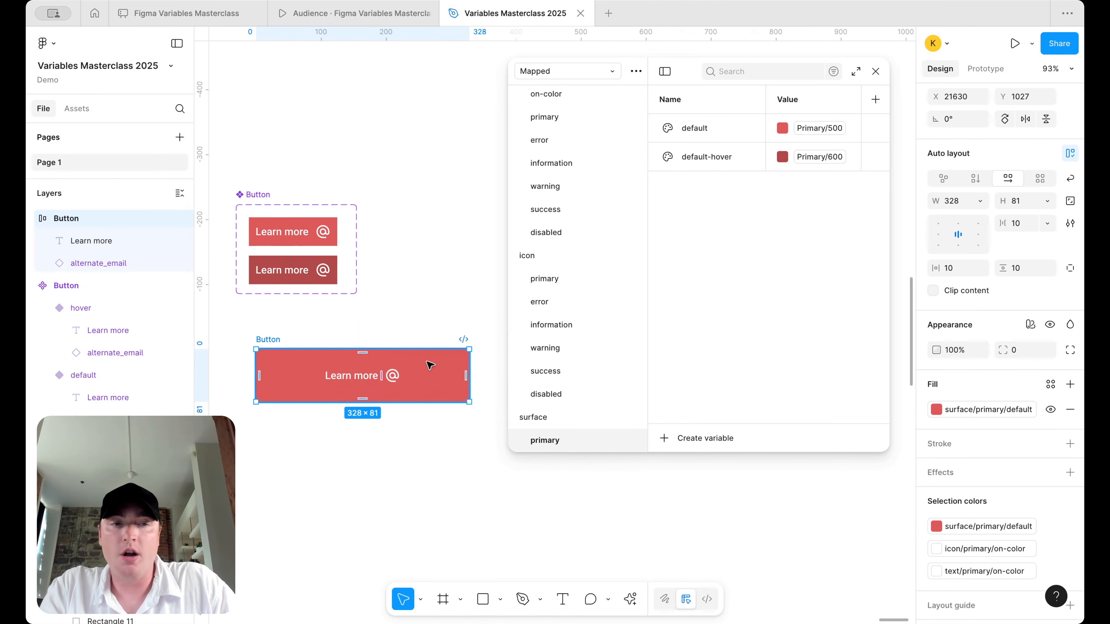
{"action": "left_click", "coordinate": [939, 235]}
- Relabel the copy 'Warning!!' after the @ icon and shorten it to 51 high
{"action": "double_click", "coordinate": [299, 380]}
{"action": "type", "text": "Warning!!"}
{"action": "key", "text": "Escape"}
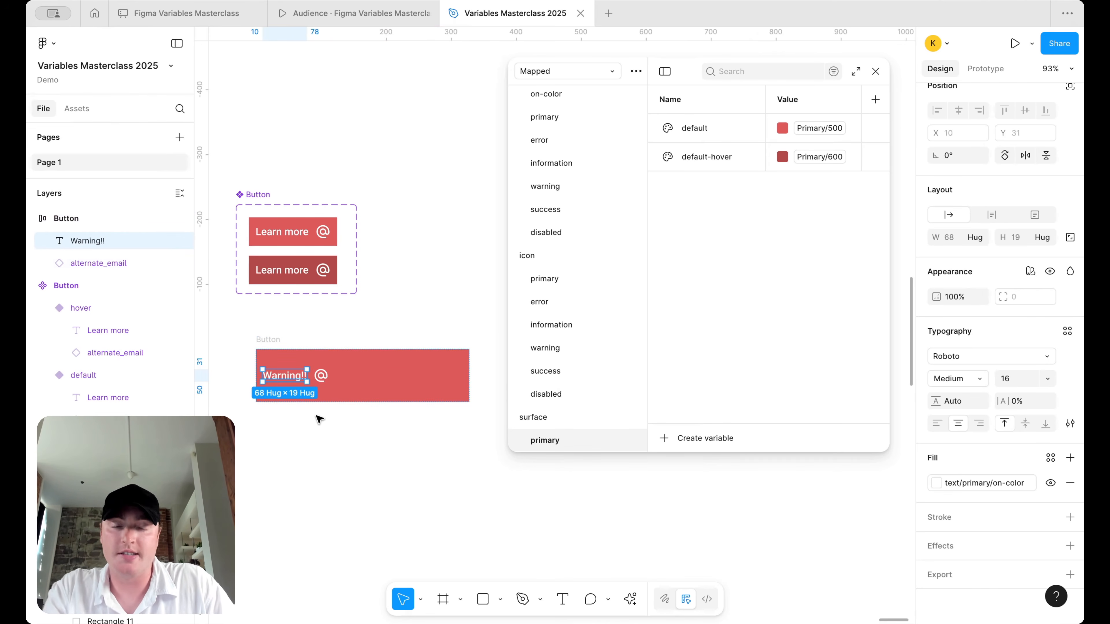
{"action": "key", "text": "Right"}
{"action": "key", "text": "Escape"}
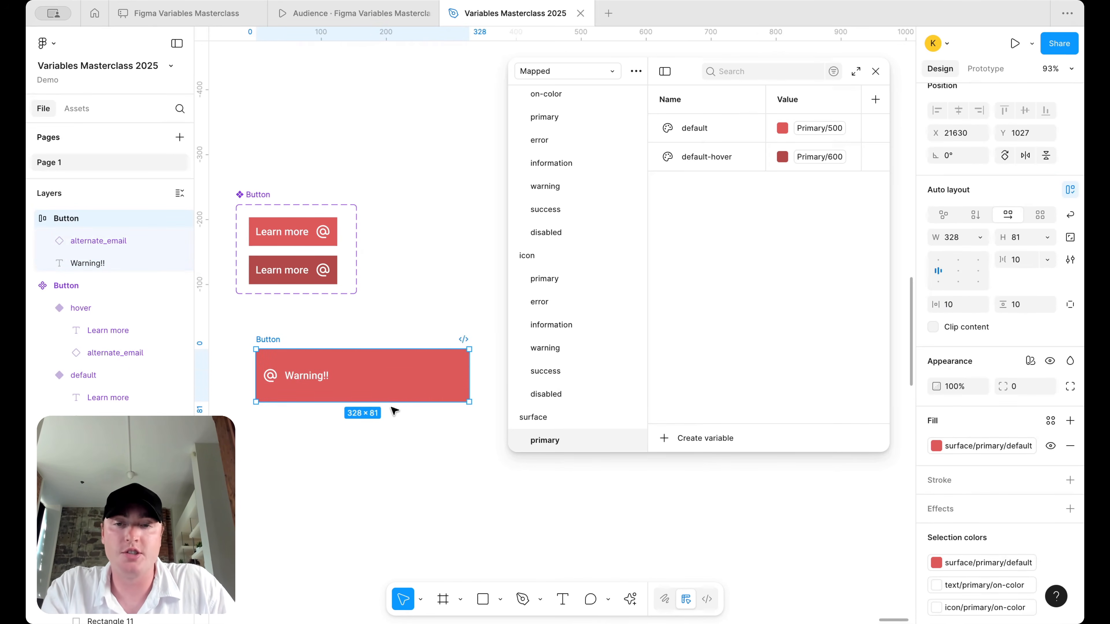
{"action": "left_click_drag", "start_coordinate": [392, 402], "coordinate": [392, 383]}
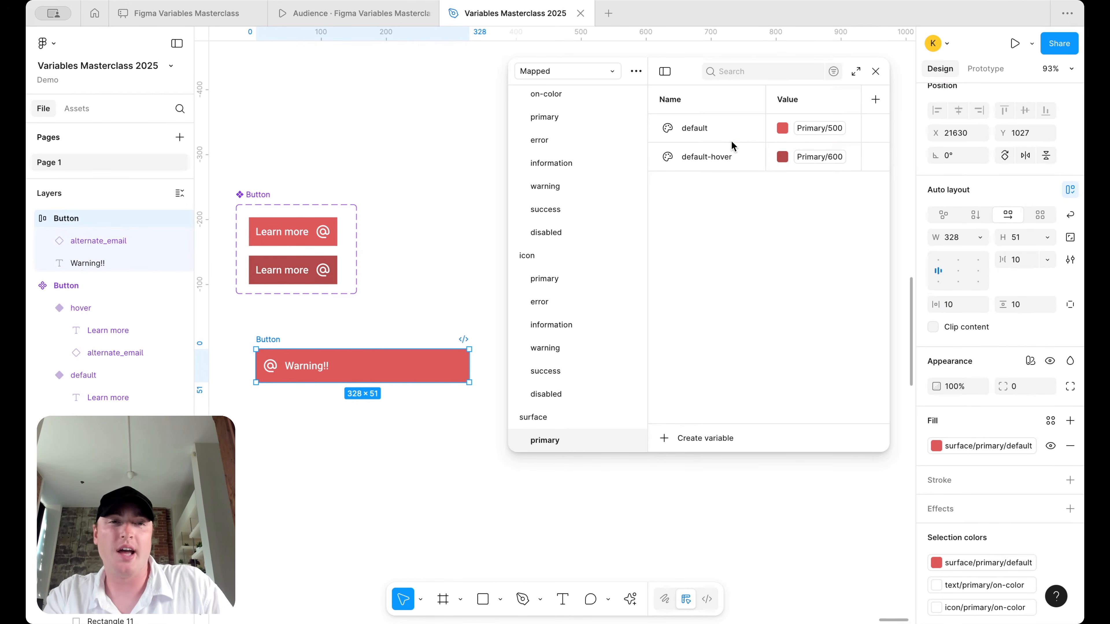
{"action": "left_click", "coordinate": [726, 128]}
- Duplicate default and default-hover as default-subtle and default-subtle-hover
{"action": "left_click", "coordinate": [727, 157], "text": "shift"}
{"action": "right_click", "coordinate": [729, 156]}
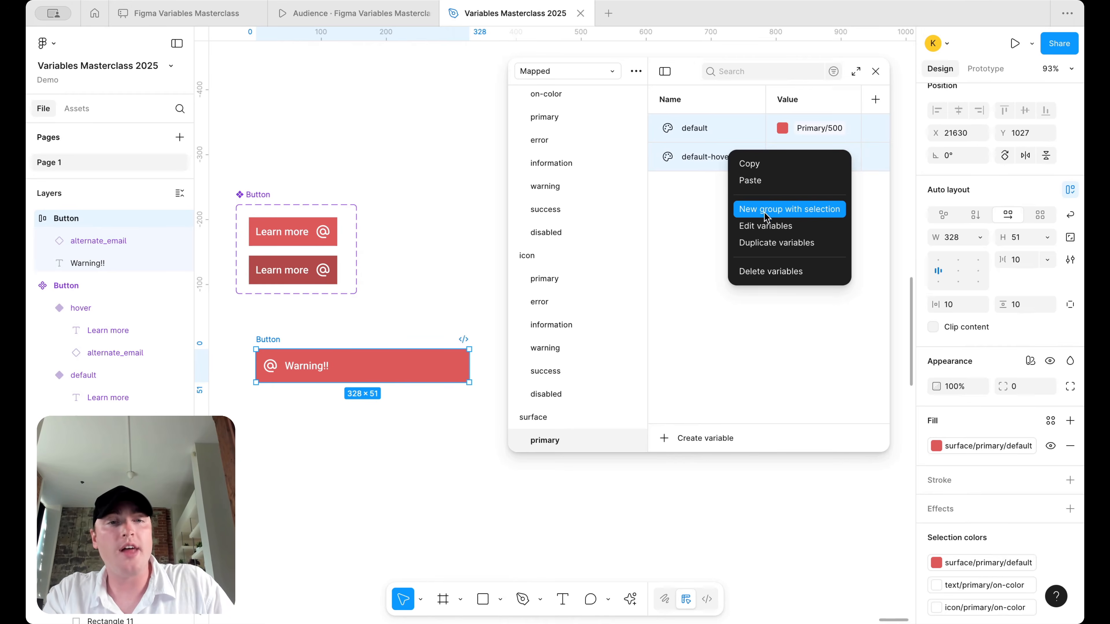
{"action": "left_click", "coordinate": [774, 241]}
{"action": "double_click", "coordinate": [728, 187]}
{"action": "key", "text": "BackSpace"}
{"action": "key", "text": "BackSpace"}
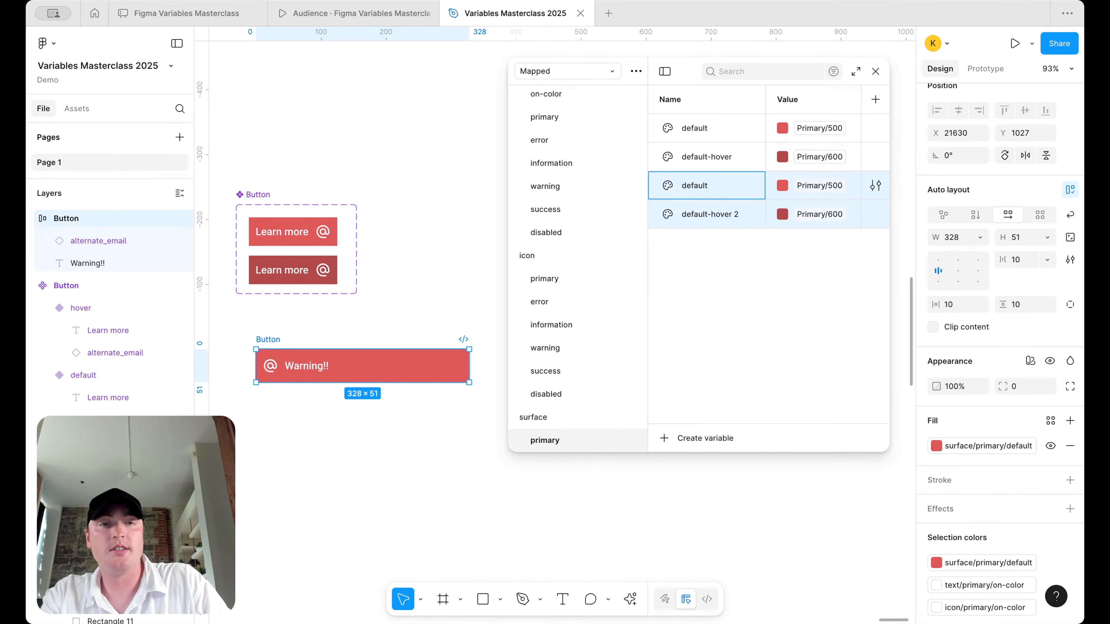
{"action": "key", "text": "BackSpace"}
{"action": "type", "text": "-subtle"}
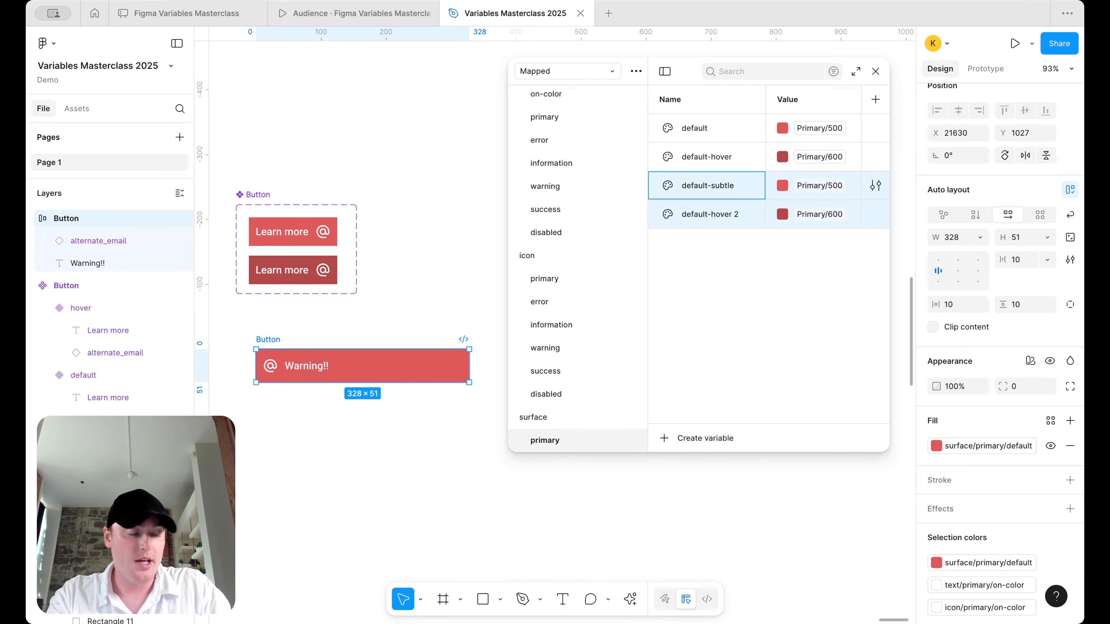
{"action": "double_click", "coordinate": [725, 212]}
{"action": "key", "text": "Right"}
{"action": "key", "text": "BackSpace"}
{"action": "key", "text": "BackSpace"}
{"action": "key", "text": "BackSpace"}
{"action": "type", "text": "subtle-"}
{"action": "type", "text": "hover"}
{"action": "key", "text": "Return"}
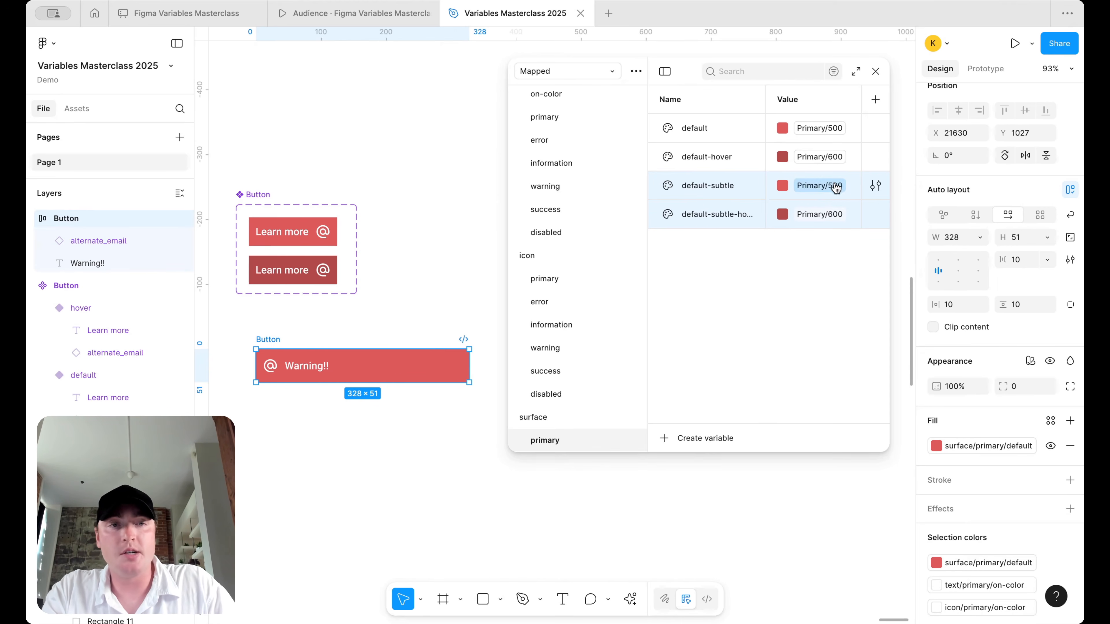
- Set default-subtle's colour value to Primary/100
{"action": "left_click", "coordinate": [836, 187]}
{"action": "scroll", "coordinate": [818, 340], "scroll_direction": "up", "scroll_amount": 1}
{"action": "left_click", "coordinate": [818, 316]}
{"action": "left_click", "coordinate": [818, 214]}
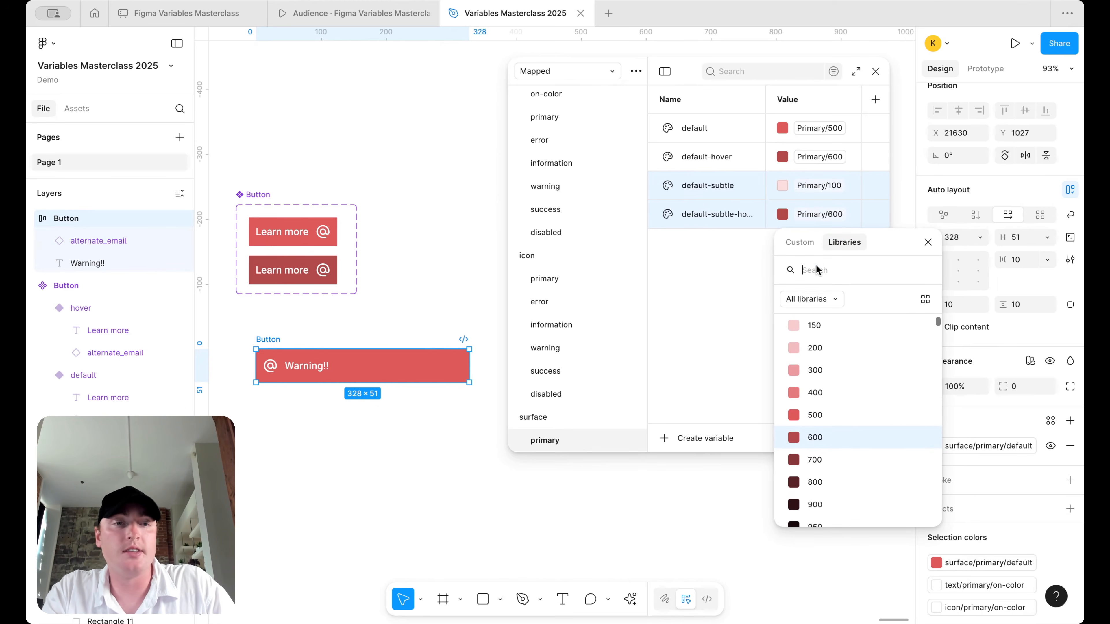
- Set default-subtle-hover to Primary/150 and fill the Warning!! button with default-subtle
{"action": "scroll", "coordinate": [818, 366], "scroll_direction": "up", "scroll_amount": 2}
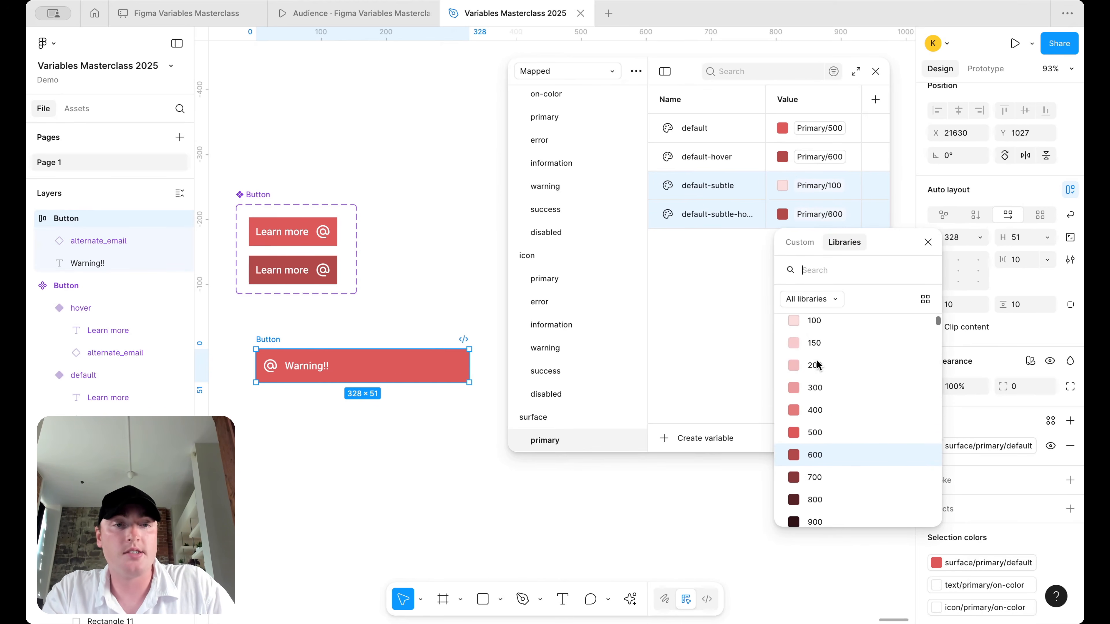
{"action": "left_click", "coordinate": [828, 354]}
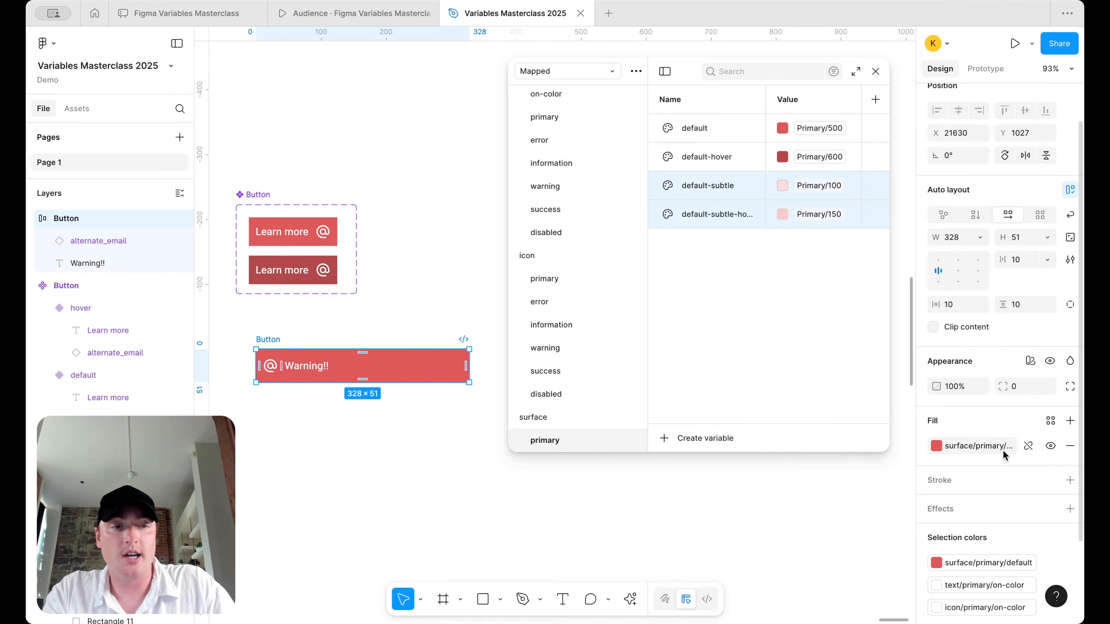
{"action": "left_click", "coordinate": [988, 447]}
{"action": "left_click", "coordinate": [813, 577]}
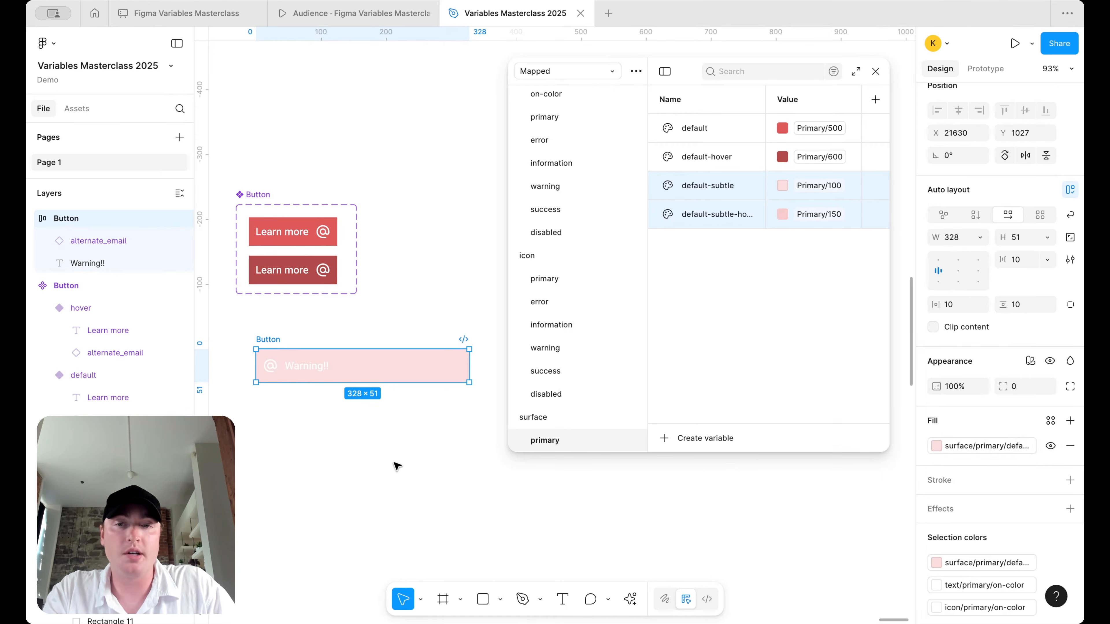
- Colour the Warning!! text with text/primary/default and the @ icon with icon/primary/default
{"action": "left_click", "coordinate": [396, 464]}
{"action": "left_click", "coordinate": [306, 371]}
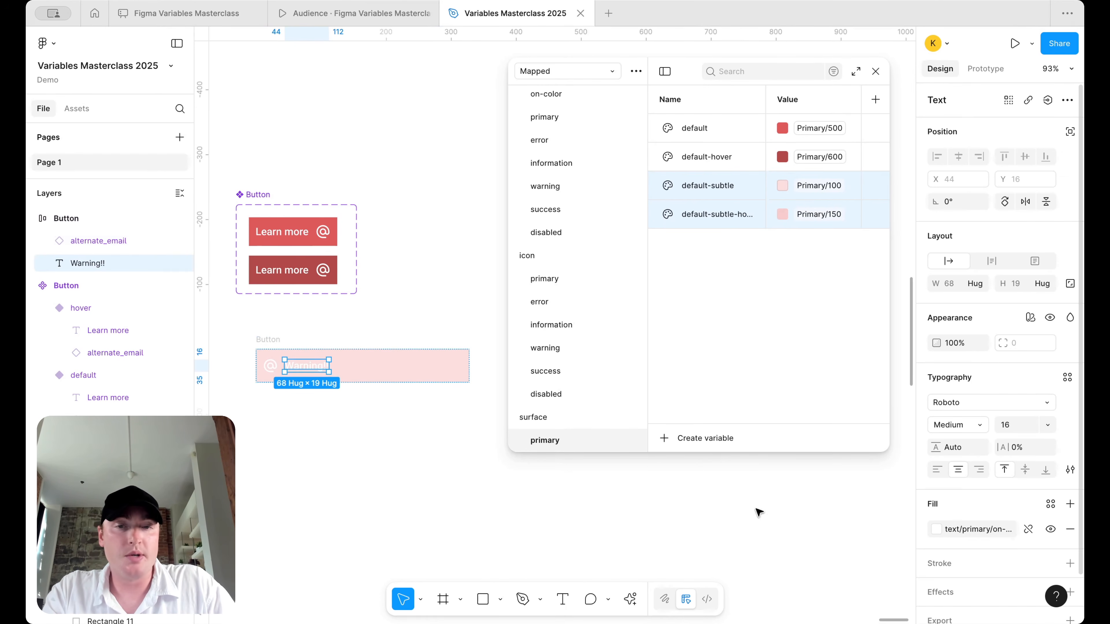
{"action": "left_click", "coordinate": [271, 366], "text": "shift"}
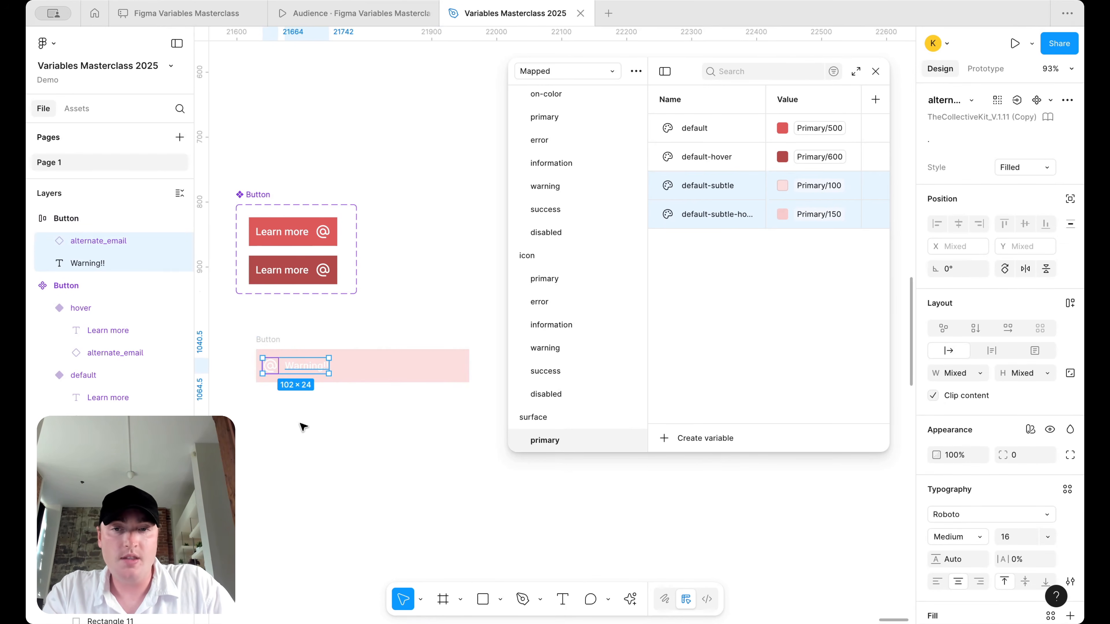
{"action": "left_click", "coordinate": [284, 370]}
{"action": "left_click", "coordinate": [959, 529]}
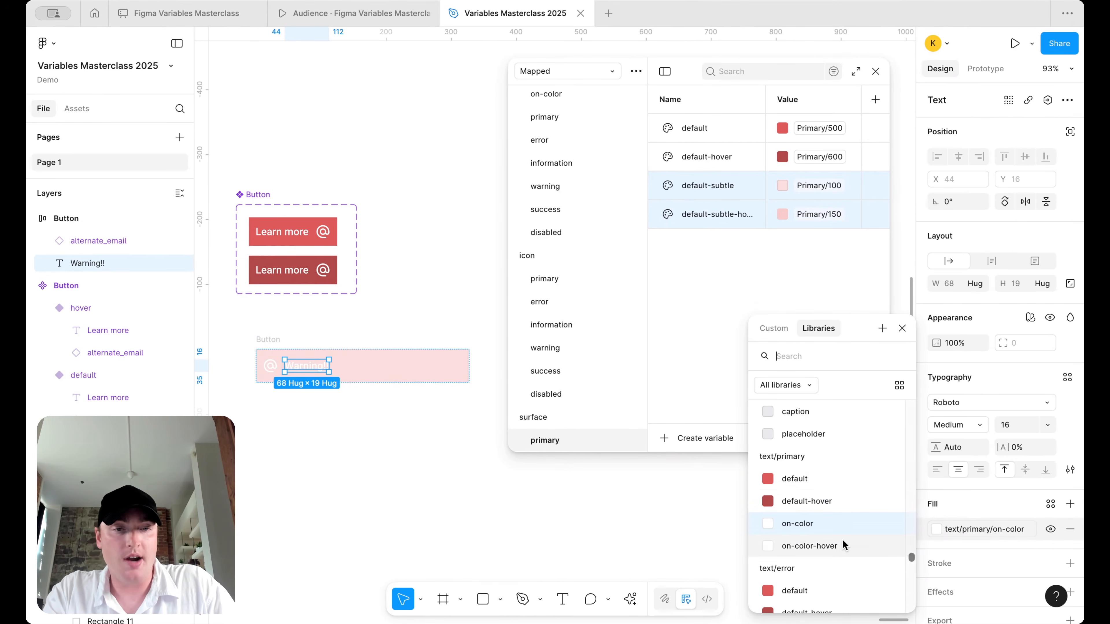
{"action": "left_click", "coordinate": [824, 484]}
{"action": "left_click", "coordinate": [262, 367]}
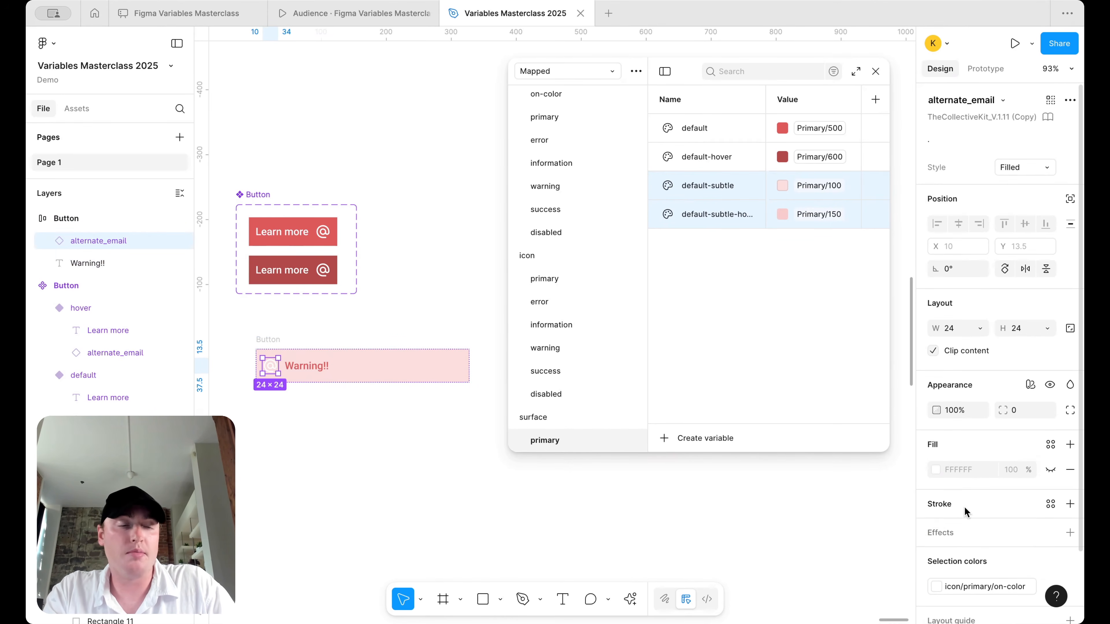
{"action": "scroll", "coordinate": [964, 508], "scroll_direction": "down", "scroll_amount": 2}
{"action": "left_click", "coordinate": [938, 528]}
{"action": "left_click", "coordinate": [830, 479]}
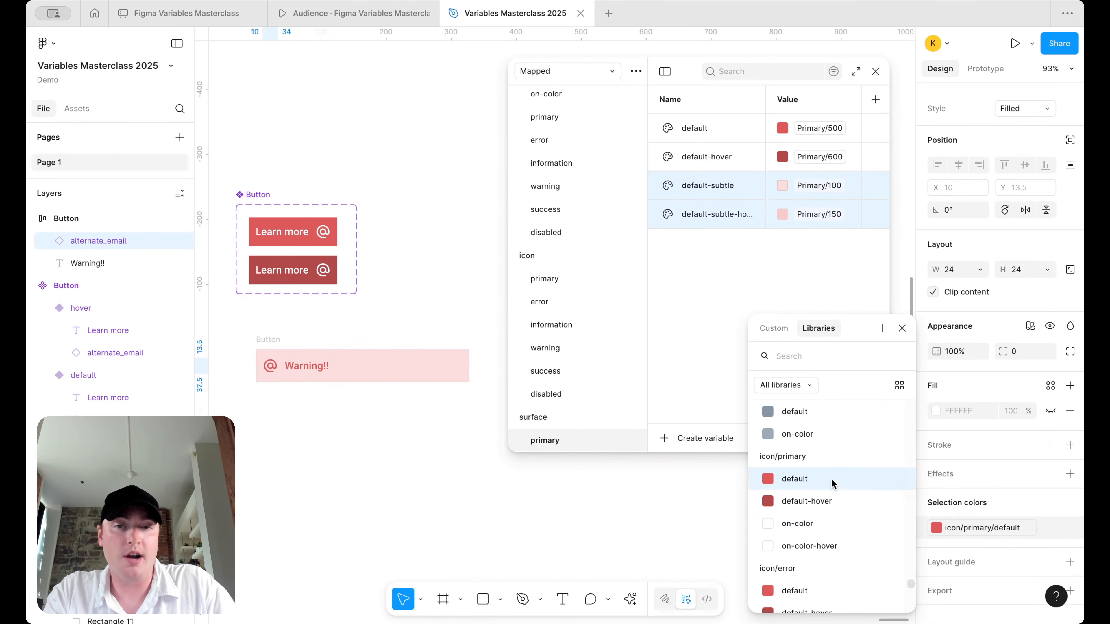
{"action": "left_click", "coordinate": [352, 451]}
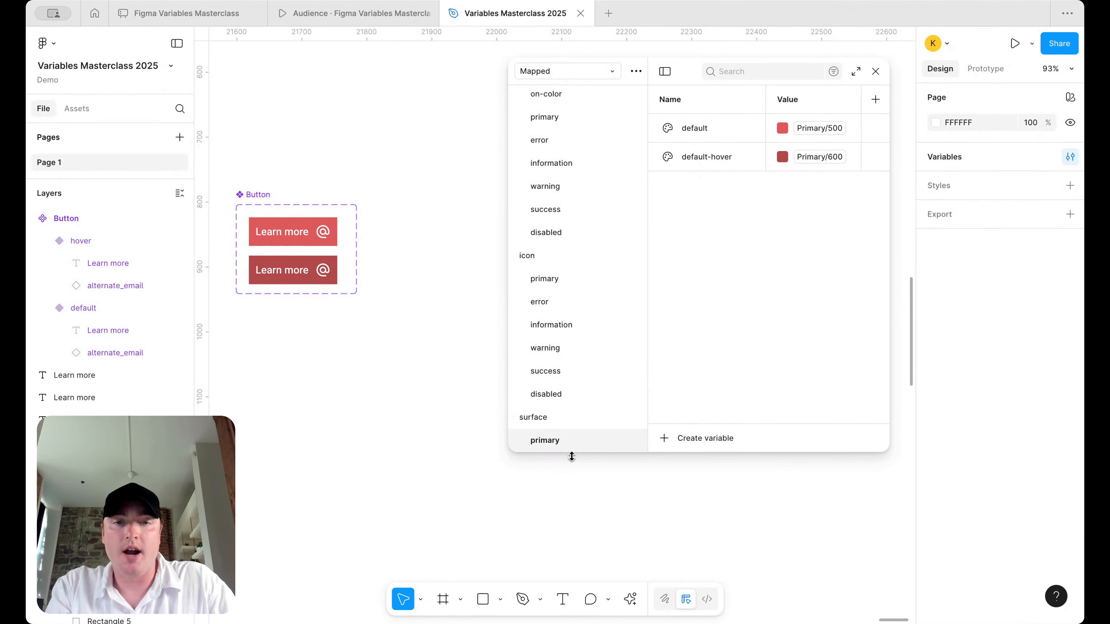
- Name a new surface group 'error' and look over the icon and text variable groups
{"action": "right_click", "coordinate": [576, 439]}
{"action": "key", "text": "Escape"}
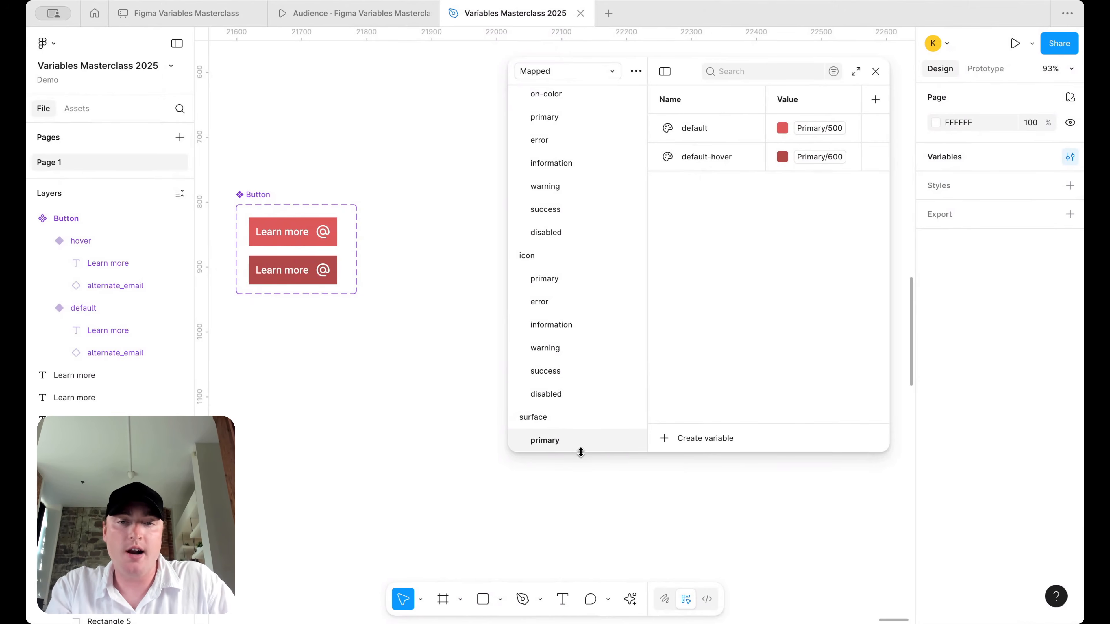
{"action": "double_click", "coordinate": [564, 440]}
{"action": "type", "text": "error"}
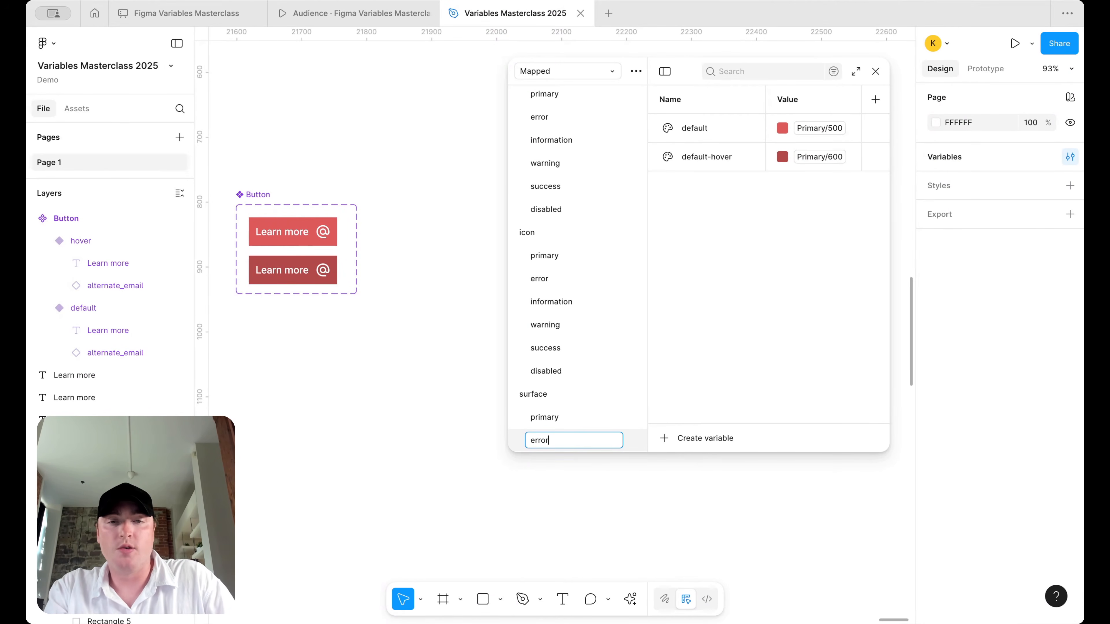
{"action": "key", "text": "Return"}
{"action": "left_click", "coordinate": [579, 283]}
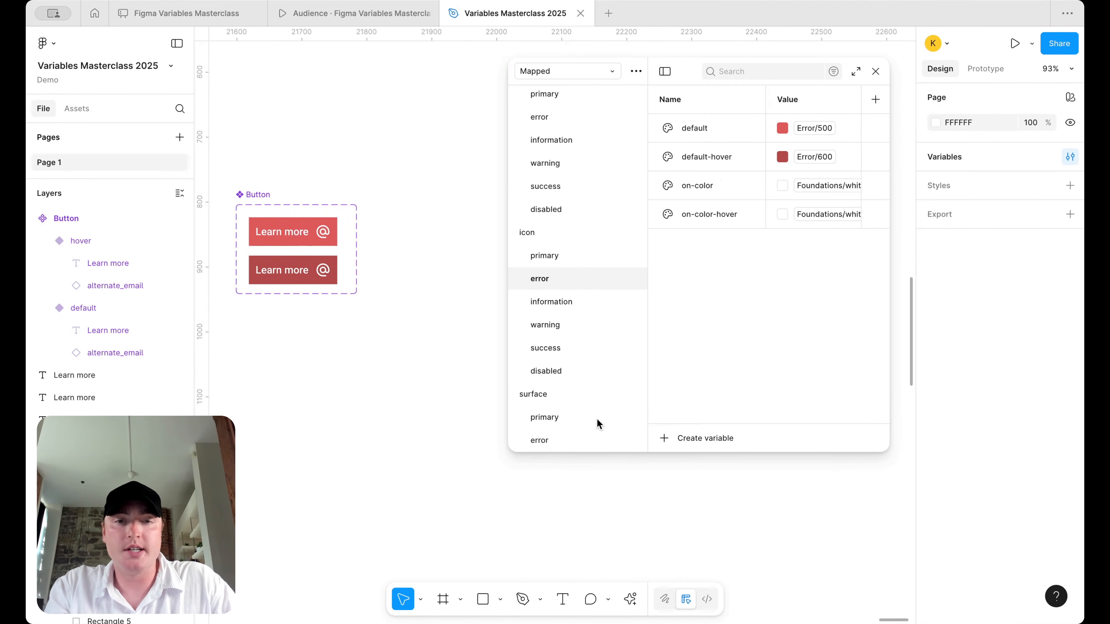
{"action": "scroll", "coordinate": [571, 315], "scroll_direction": "up", "scroll_amount": 3}
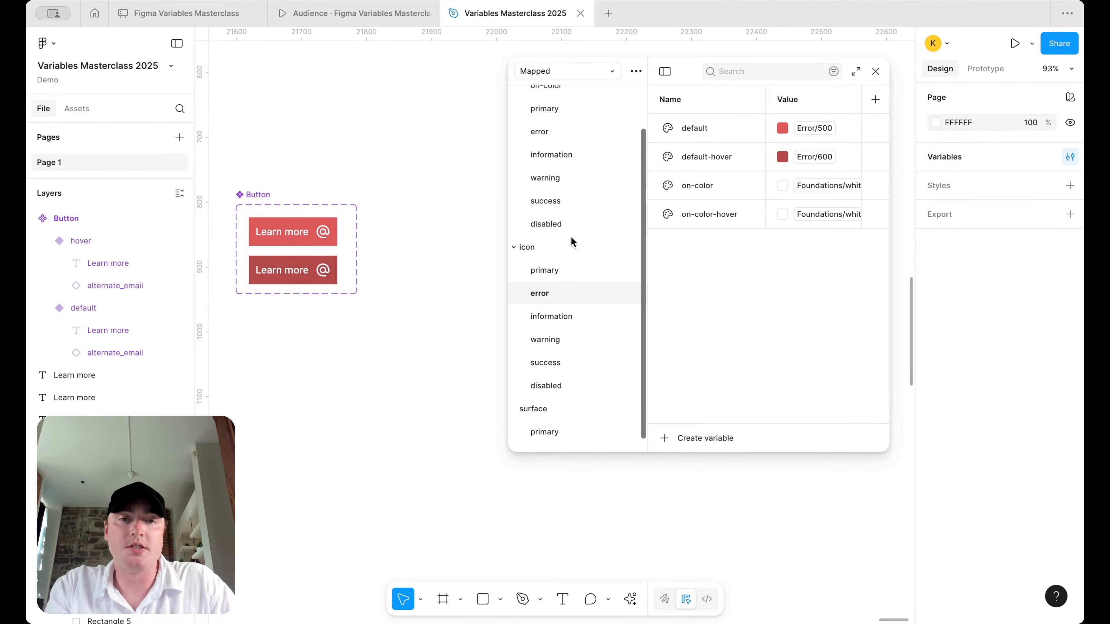
{"action": "left_click", "coordinate": [571, 197]}
{"action": "scroll", "coordinate": [571, 195], "scroll_direction": "up", "scroll_amount": 1}
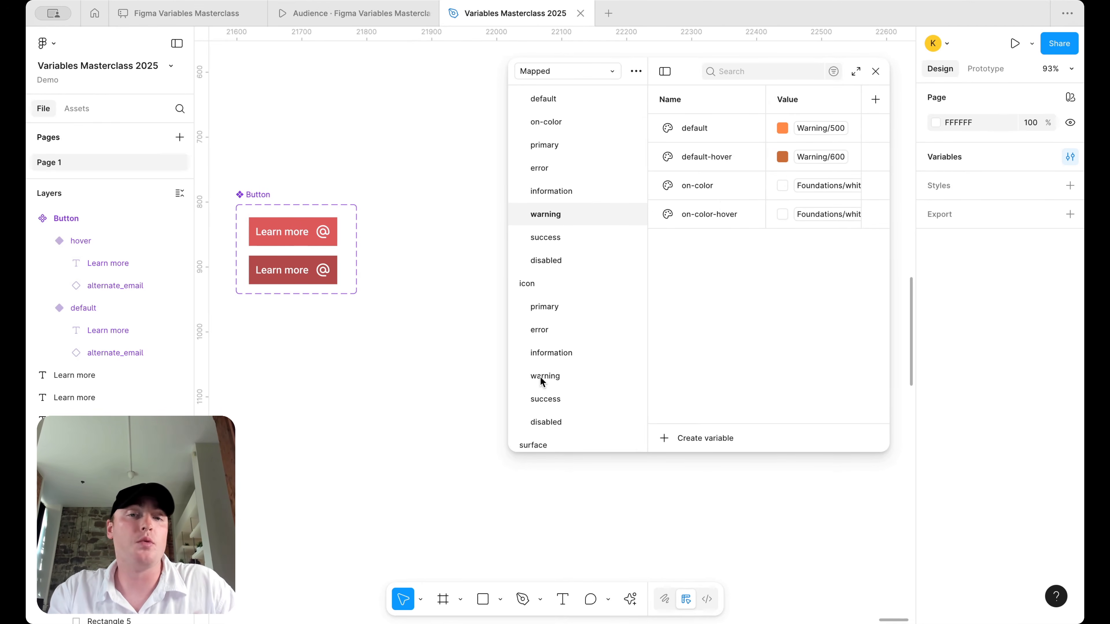
{"action": "scroll", "coordinate": [542, 381], "scroll_direction": "down", "scroll_amount": 3}
- Set surface/error default to Error/500 and default-hover to Error/600, then duplicate the group
{"action": "left_click", "coordinate": [567, 440]}
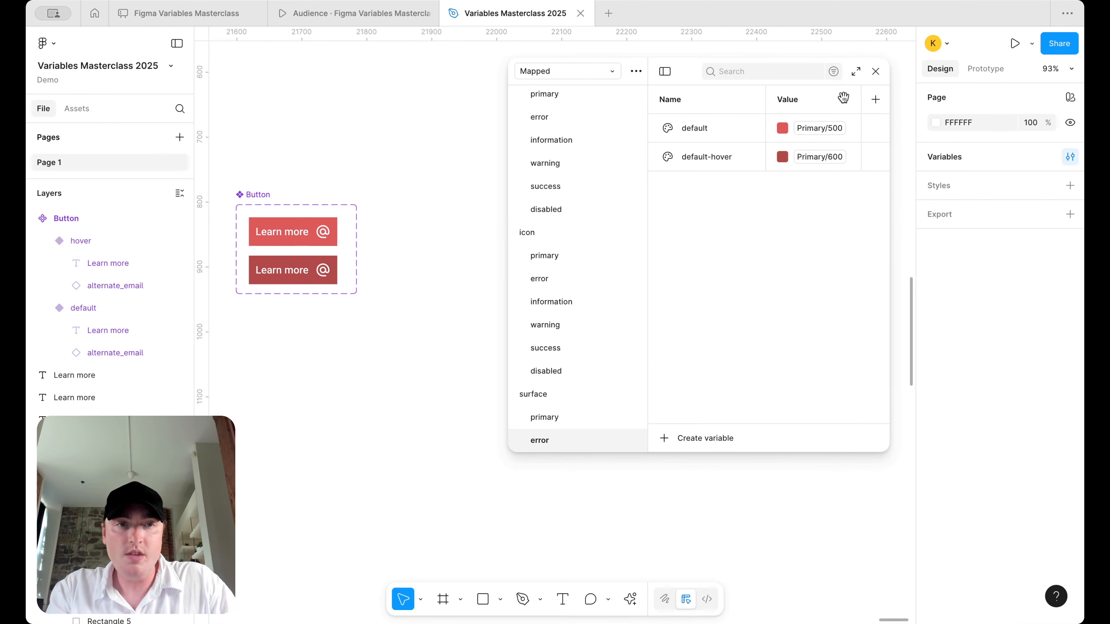
{"action": "left_click", "coordinate": [821, 129]}
{"action": "scroll", "coordinate": [833, 324], "scroll_direction": "up", "scroll_amount": 2}
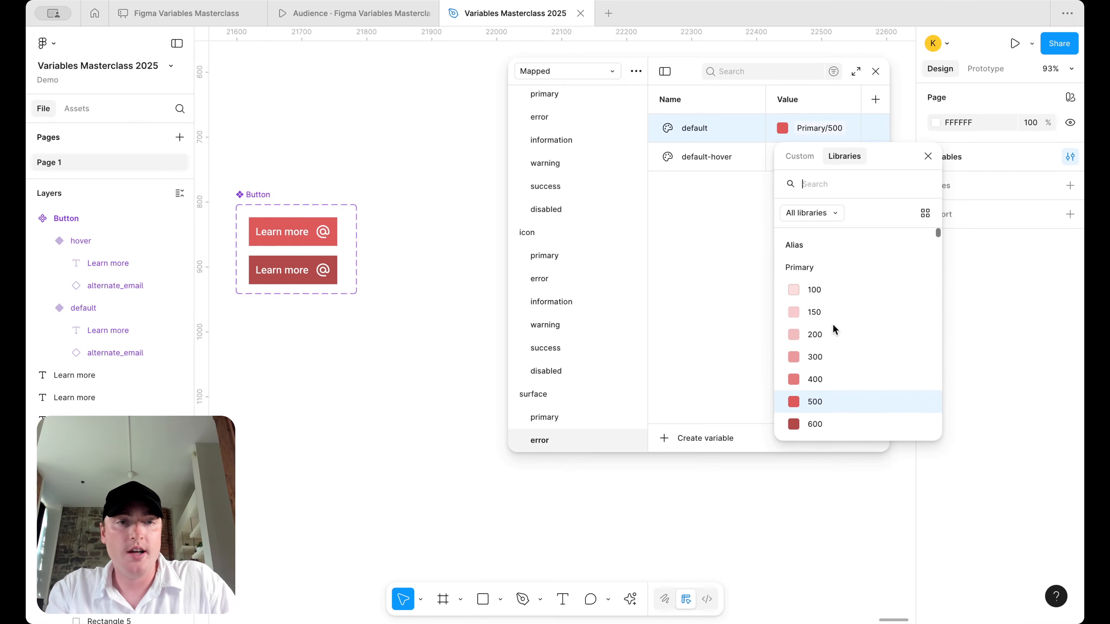
{"action": "scroll", "coordinate": [833, 324], "scroll_direction": "down", "scroll_amount": 5}
{"action": "left_click", "coordinate": [830, 364]}
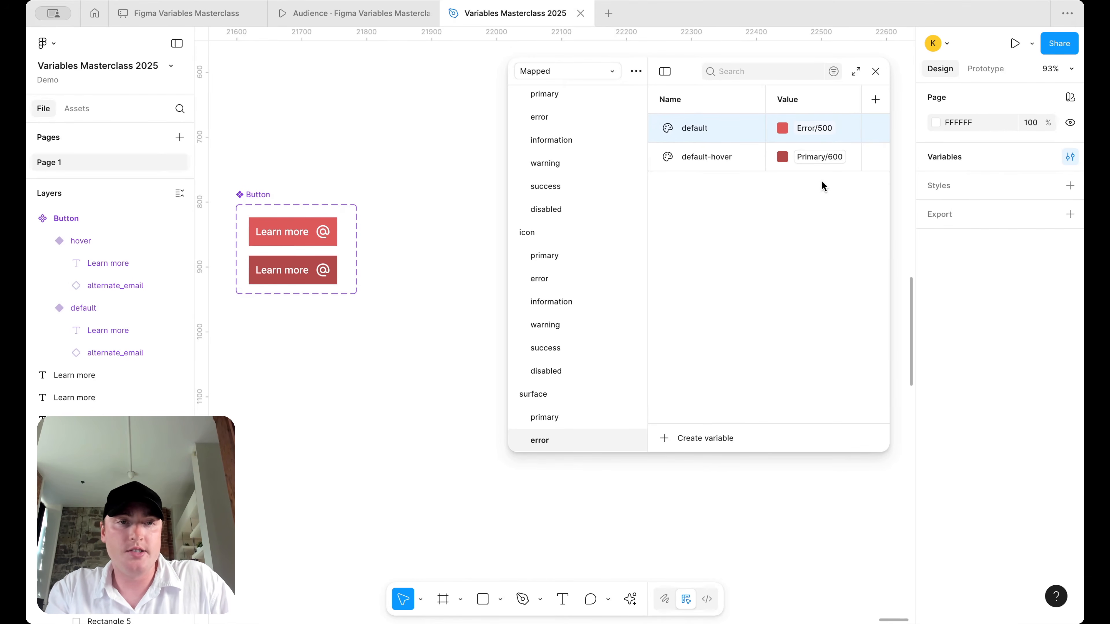
{"action": "left_click", "coordinate": [830, 158]}
{"action": "left_click", "coordinate": [831, 157]}
{"action": "scroll", "coordinate": [810, 326], "scroll_direction": "down", "scroll_amount": 5}
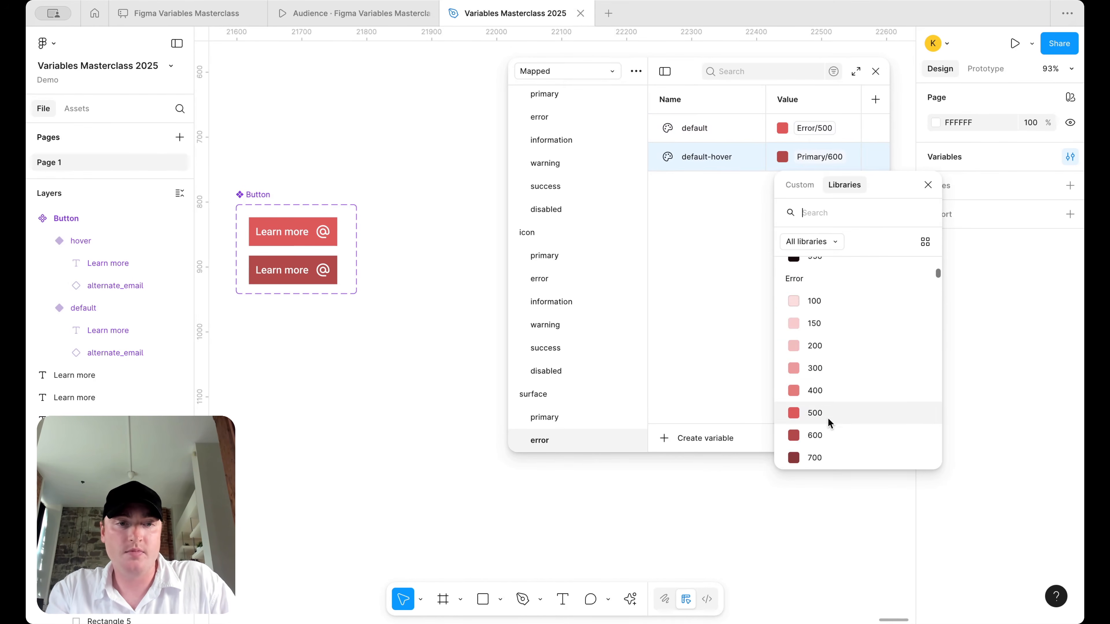
{"action": "left_click", "coordinate": [829, 415]}
{"action": "right_click", "coordinate": [547, 439]}
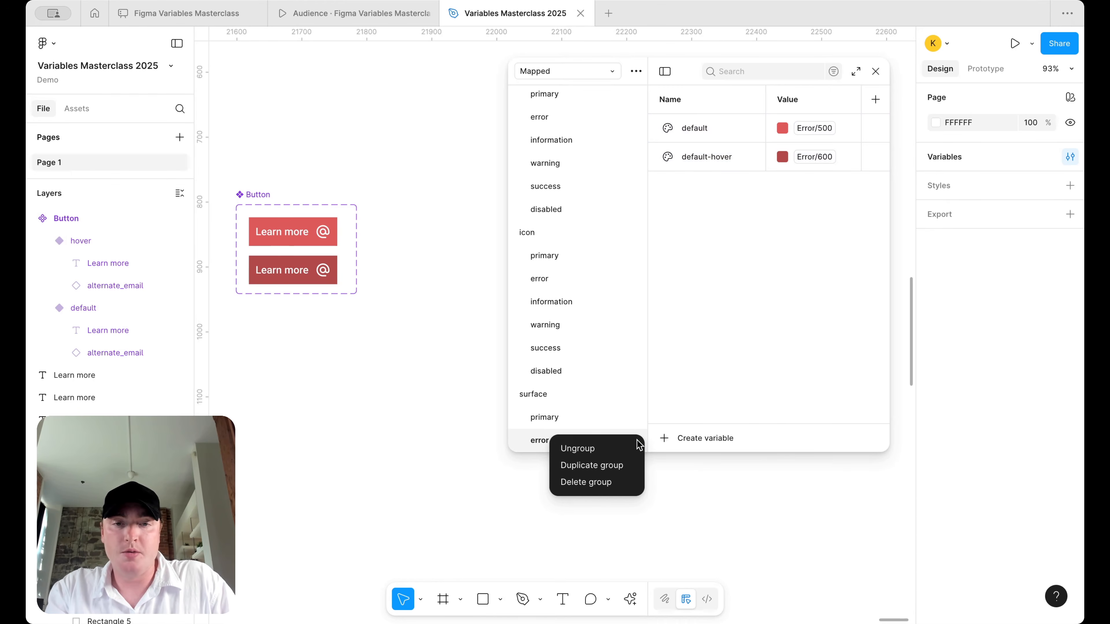
{"action": "left_click", "coordinate": [593, 465]}
- Rename the duplicate 'information' with default Information/500 and default-hover Information/600
{"action": "double_click", "coordinate": [555, 446]}
{"action": "type", "text": "information"}
{"action": "key", "text": "Return"}
{"action": "left_click", "coordinate": [814, 128]}
{"action": "type", "text": "info"}
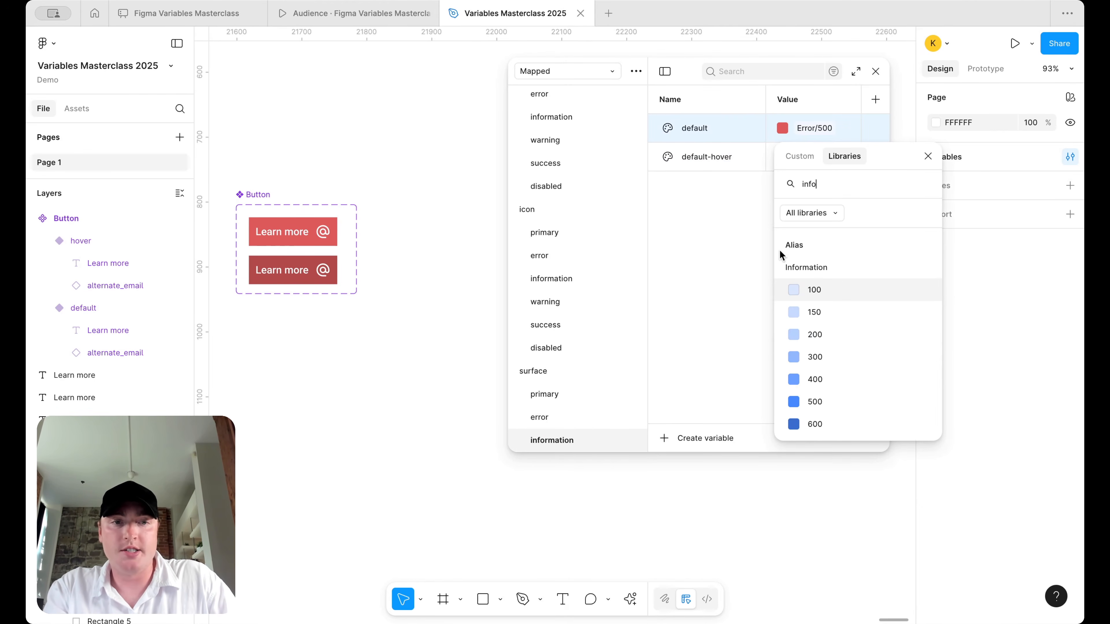
{"action": "left_click", "coordinate": [815, 402]}
{"action": "left_click", "coordinate": [815, 158]}
{"action": "scroll", "coordinate": [792, 354], "scroll_direction": "down", "scroll_amount": 1}
{"action": "type", "text": "info"}
{"action": "scroll", "coordinate": [828, 447], "scroll_direction": "down", "scroll_amount": 1}
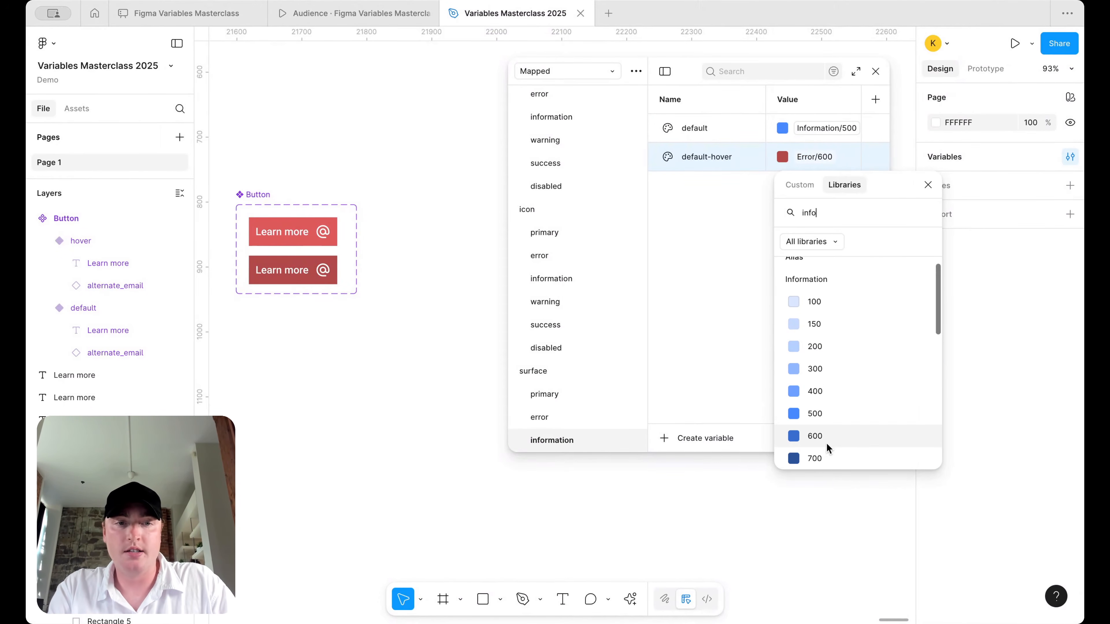
{"action": "left_click", "coordinate": [828, 445]}
- Duplicate it as a 'warning' group with default Warning/500 and default-hover Warning/600
{"action": "right_click", "coordinate": [587, 443]}
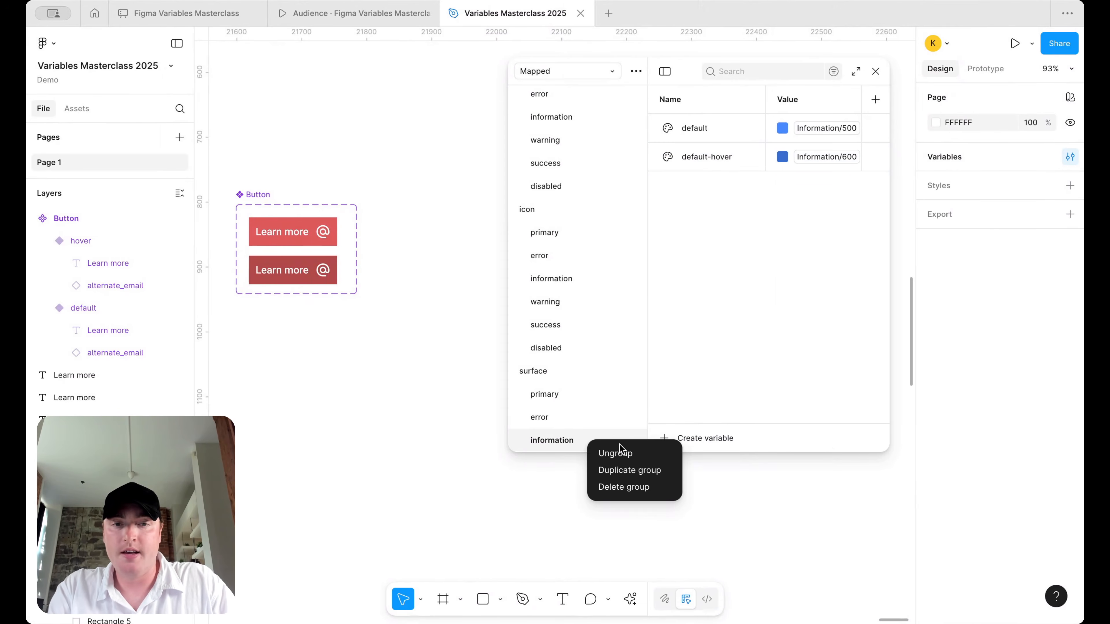
{"action": "left_click", "coordinate": [635, 470]}
{"action": "double_click", "coordinate": [569, 441]}
{"action": "type", "text": "warning"}
{"action": "key", "text": "Return"}
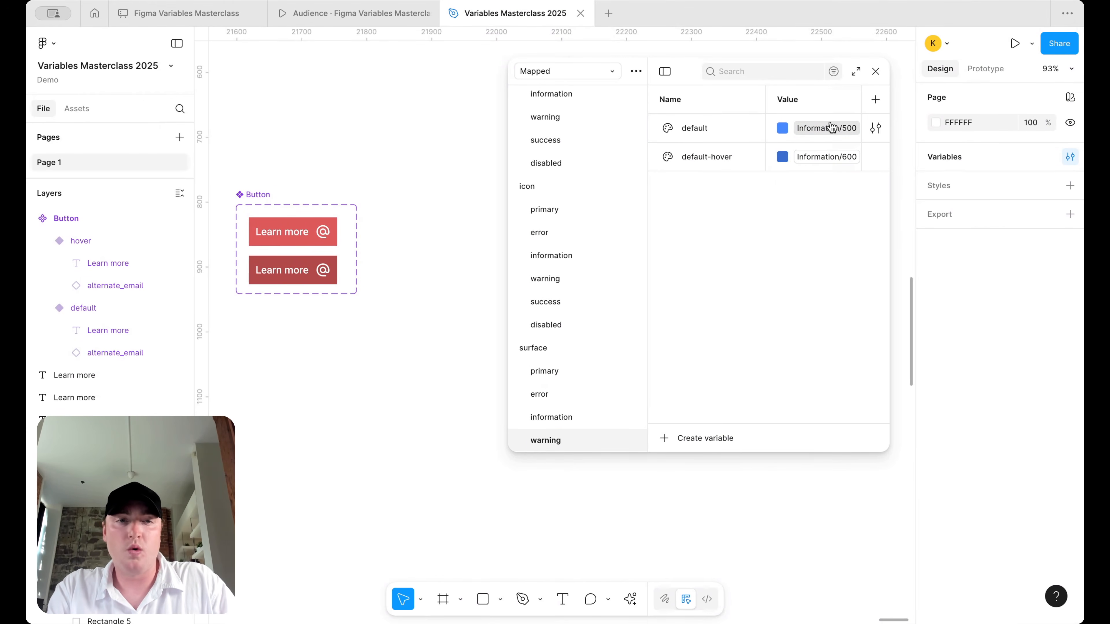
{"action": "left_click", "coordinate": [830, 128]}
{"action": "type", "text": "warn"}
{"action": "scroll", "coordinate": [813, 393], "scroll_direction": "down", "scroll_amount": 1}
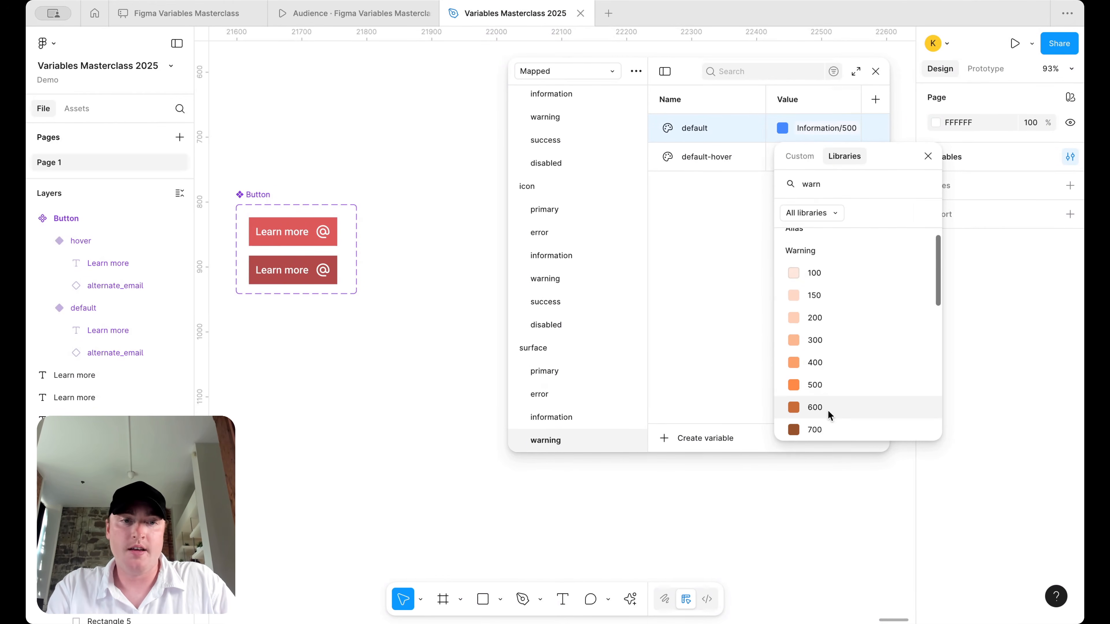
{"action": "left_click", "coordinate": [830, 385]}
{"action": "left_click", "coordinate": [828, 157]}
{"action": "type", "text": "warn"}
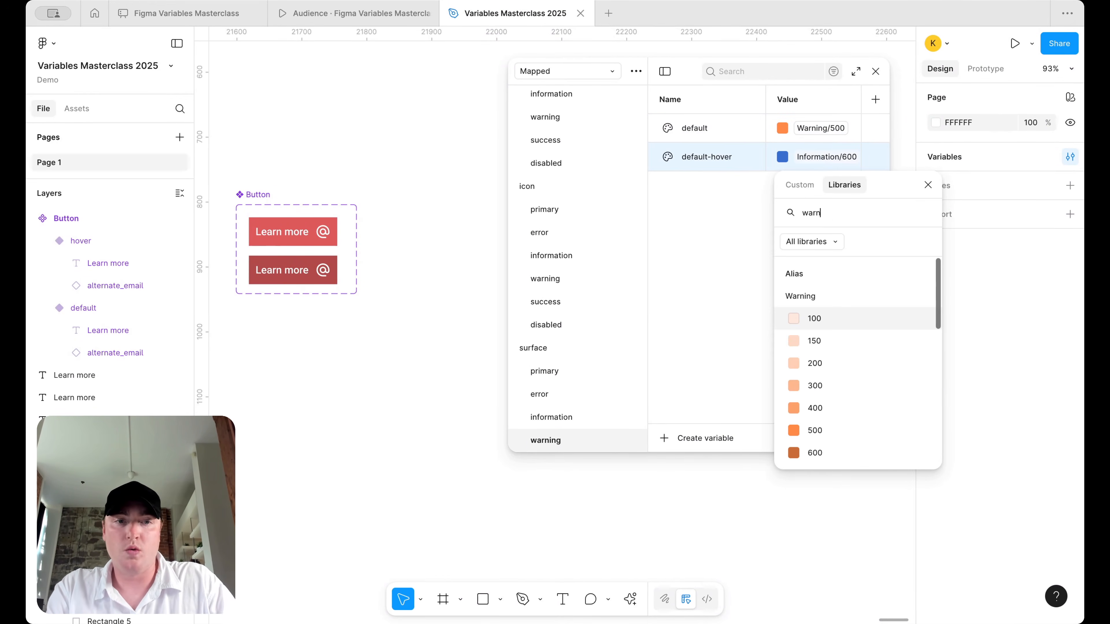
{"action": "scroll", "coordinate": [832, 389], "scroll_direction": "down", "scroll_amount": 1}
{"action": "left_click", "coordinate": [818, 415]}
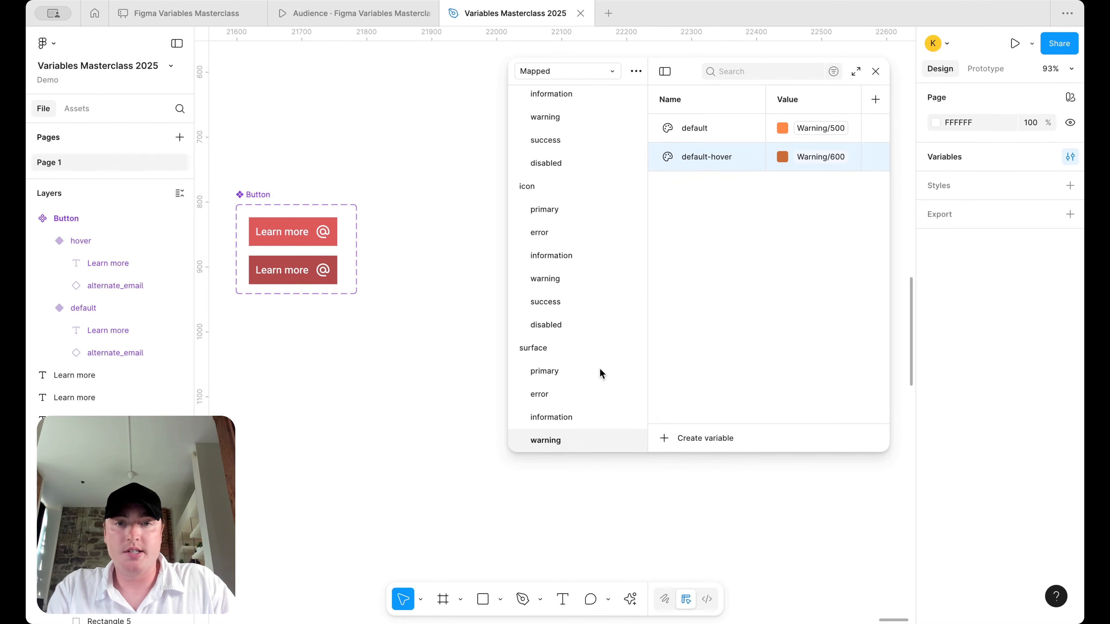
- Duplicate the warning group and rename the copy success
{"action": "right_click", "coordinate": [555, 439]}
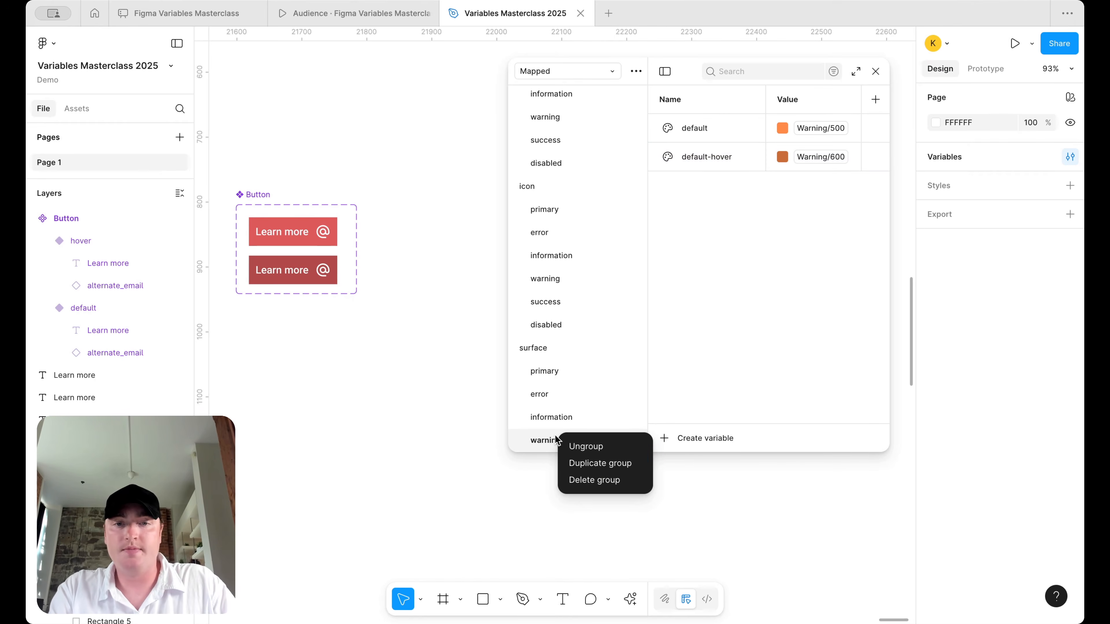
{"action": "left_click", "coordinate": [602, 463]}
{"action": "double_click", "coordinate": [565, 438]}
{"action": "type", "text": "success"}
{"action": "key", "text": "Return"}
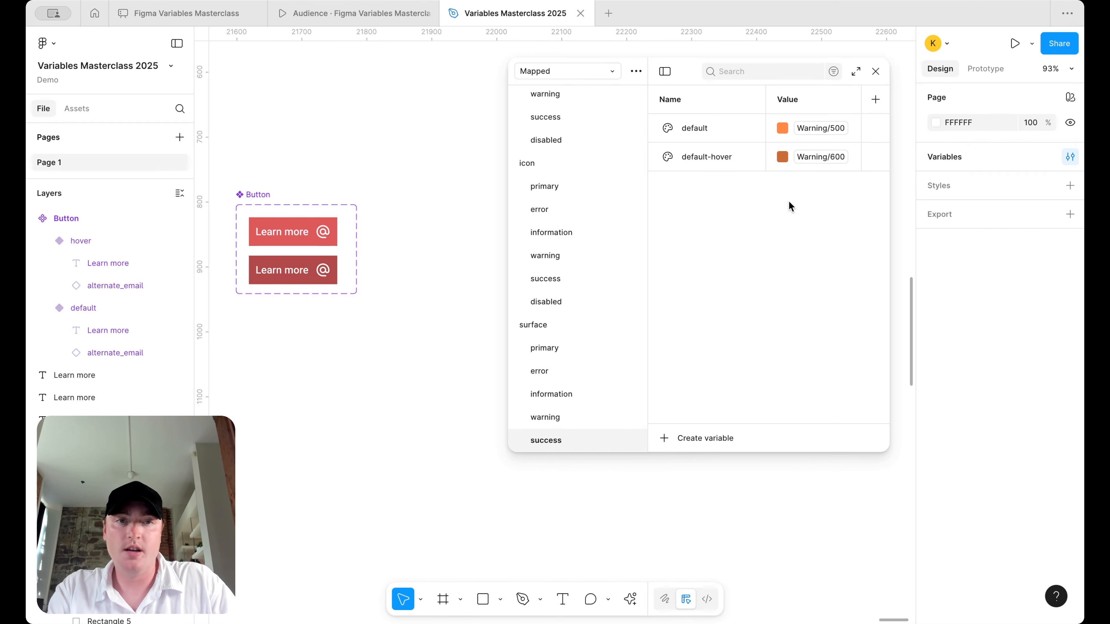
- Set the success group's default to Success/500 and default-hover to Success/600
{"action": "left_click", "coordinate": [822, 129]}
{"action": "type", "text": "su"}
{"action": "left_click", "coordinate": [816, 402]}
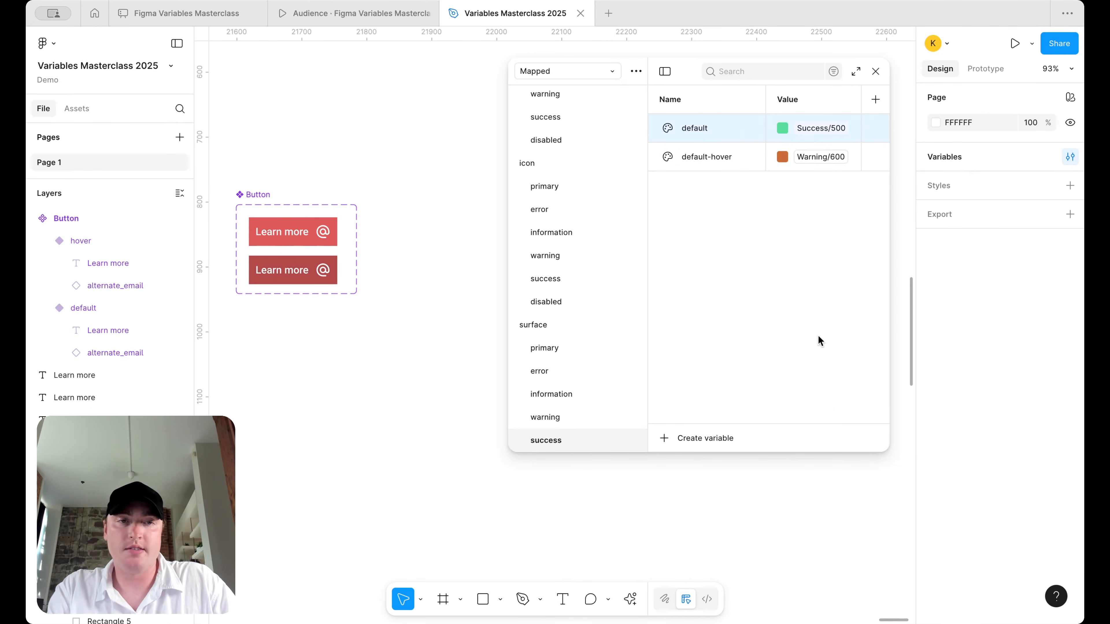
{"action": "left_click", "coordinate": [822, 157]}
{"action": "type", "text": "cc"}
{"action": "left_click", "coordinate": [815, 453]}
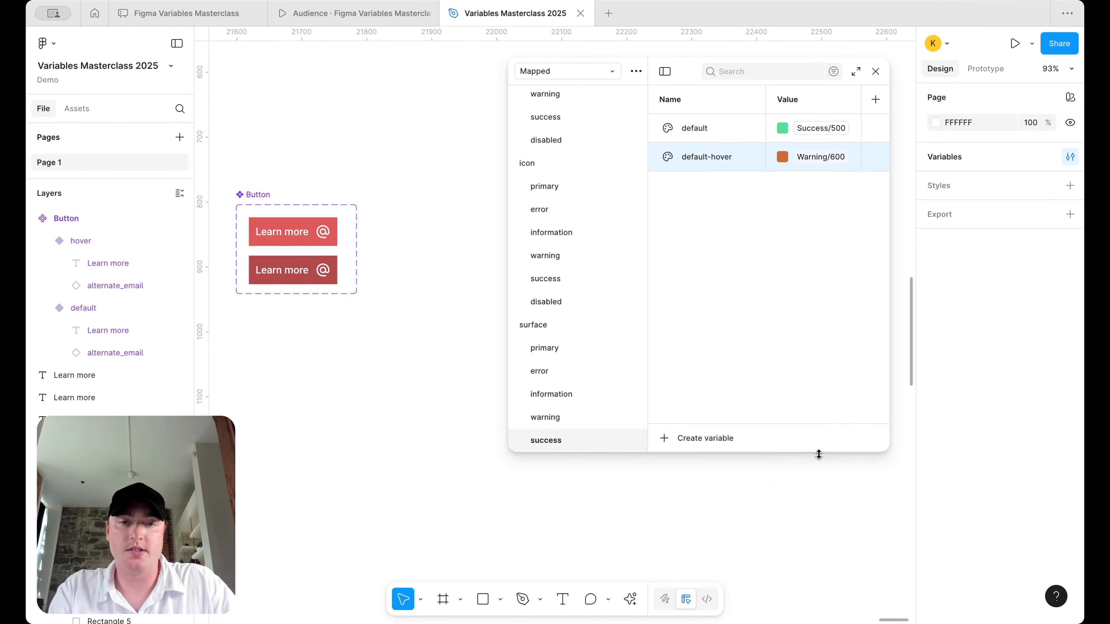
- Duplicate the success group and delete the copy's default-hover variable
{"action": "right_click", "coordinate": [568, 439]}
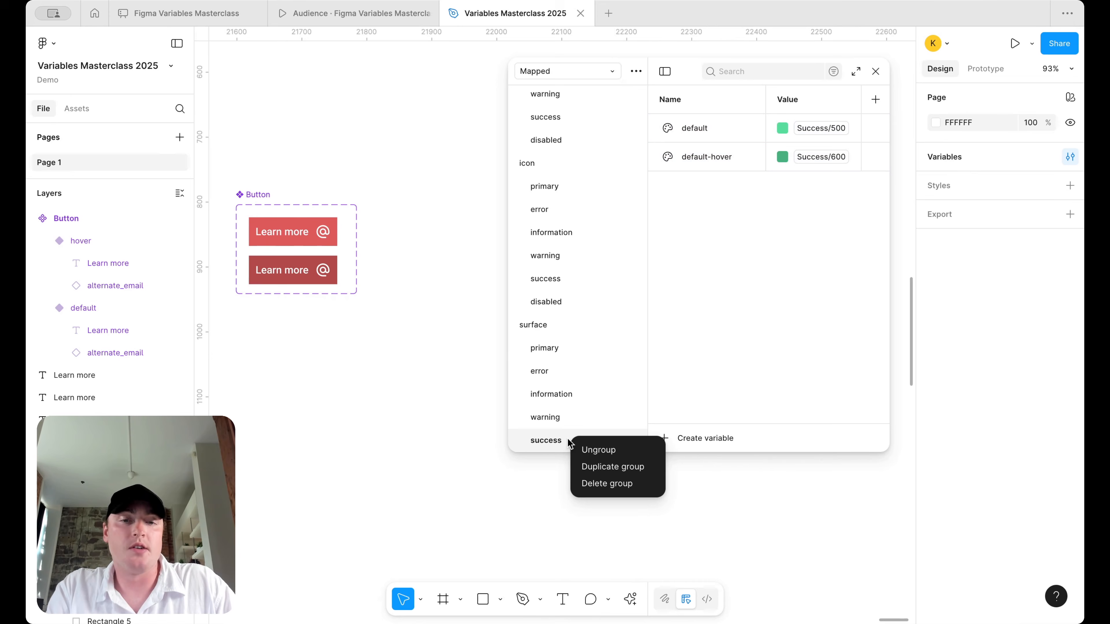
{"action": "left_click", "coordinate": [600, 467]}
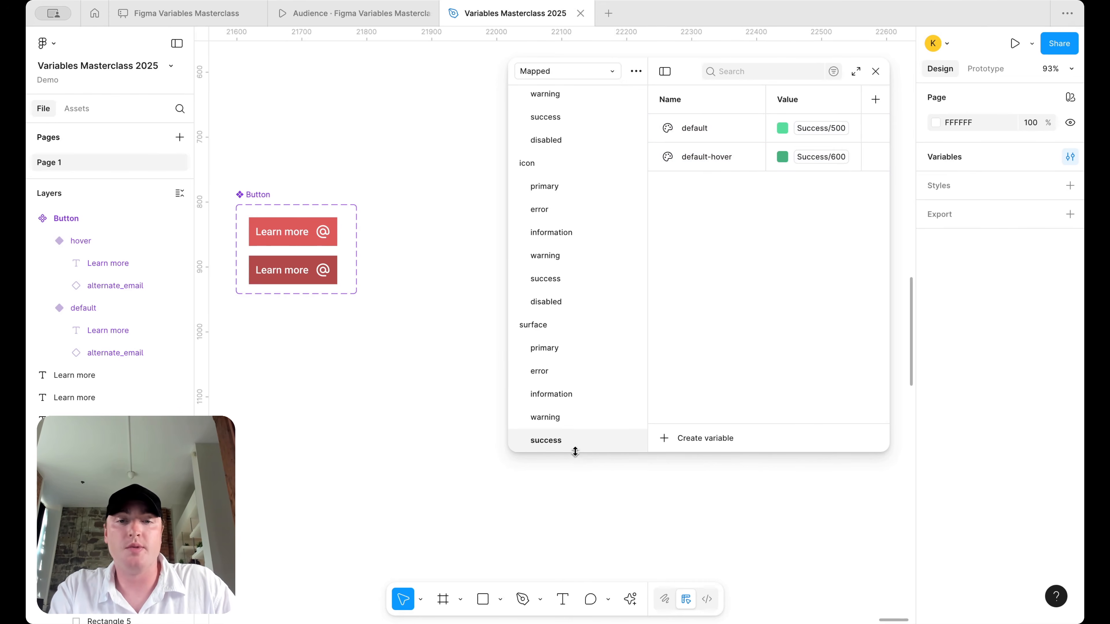
{"action": "left_click", "coordinate": [704, 150]}
{"action": "right_click", "coordinate": [705, 150]}
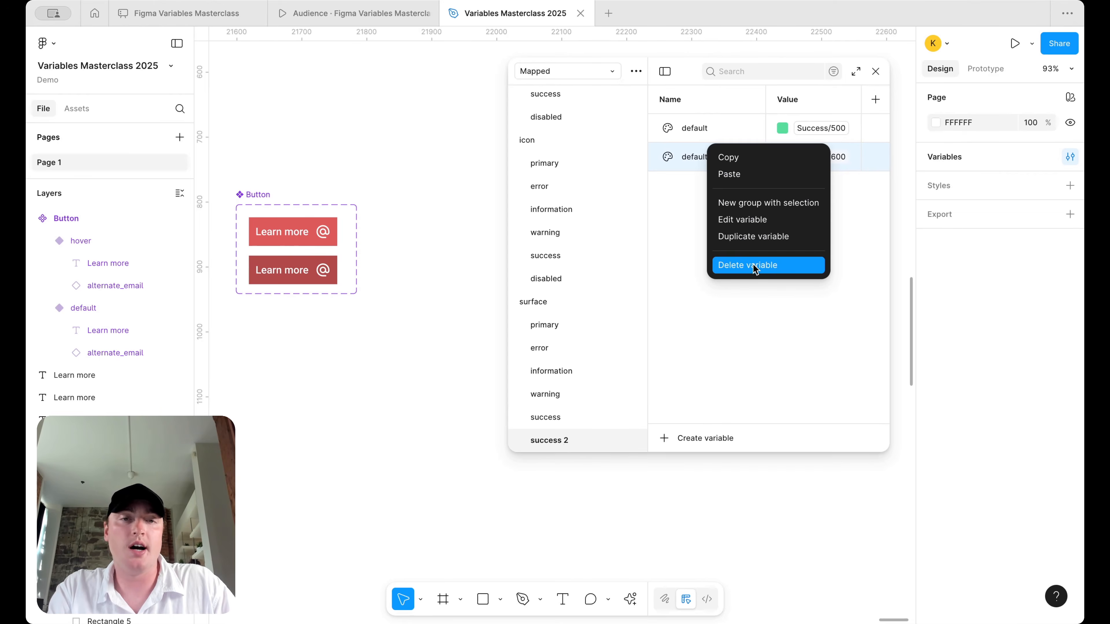
{"action": "left_click", "coordinate": [752, 266]}
- Rename the copy's default variable to disabled and alias it to Neutral/100
{"action": "double_click", "coordinate": [705, 129]}
{"action": "type", "text": "disabled"}
{"action": "key", "text": "Return"}
{"action": "left_click", "coordinate": [825, 133]}
{"action": "type", "text": "neu"}
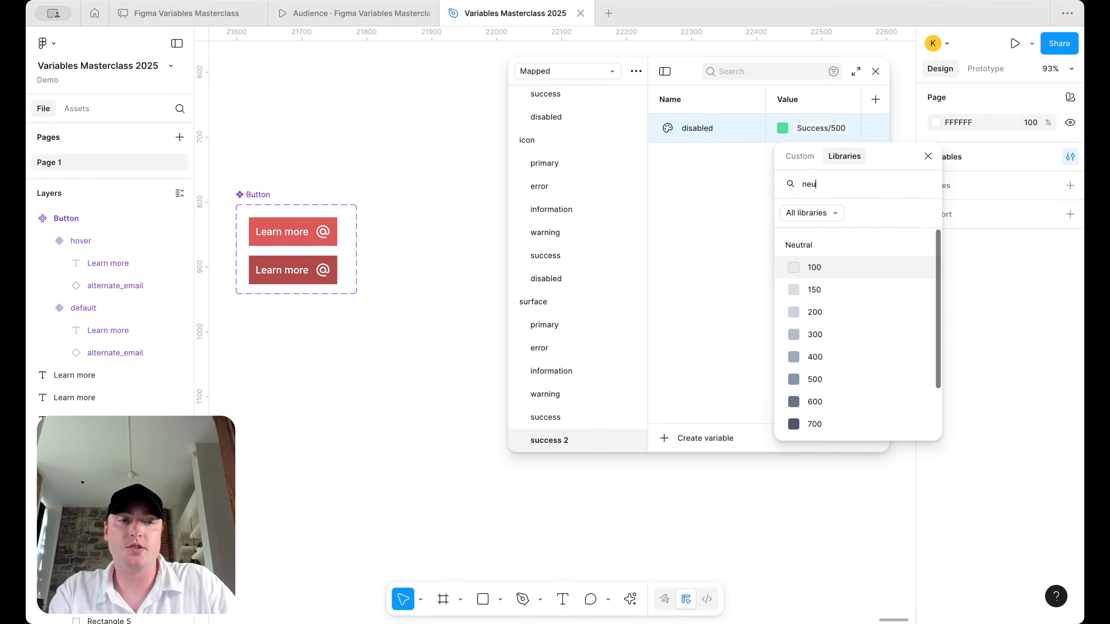
{"action": "left_click", "coordinate": [834, 291]}
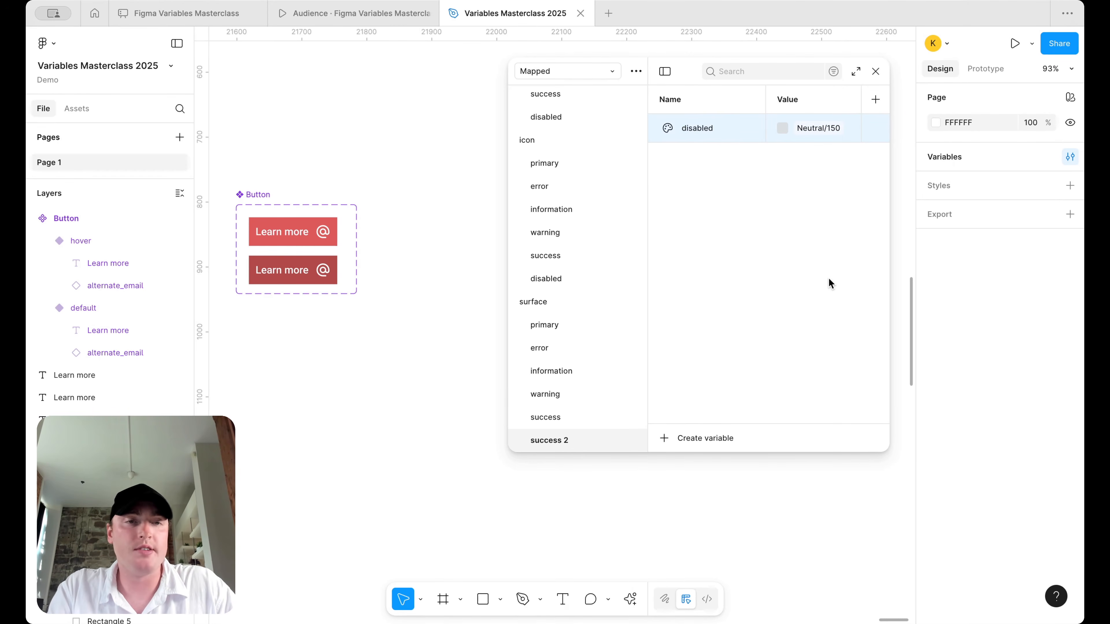
{"action": "left_click", "coordinate": [820, 138]}
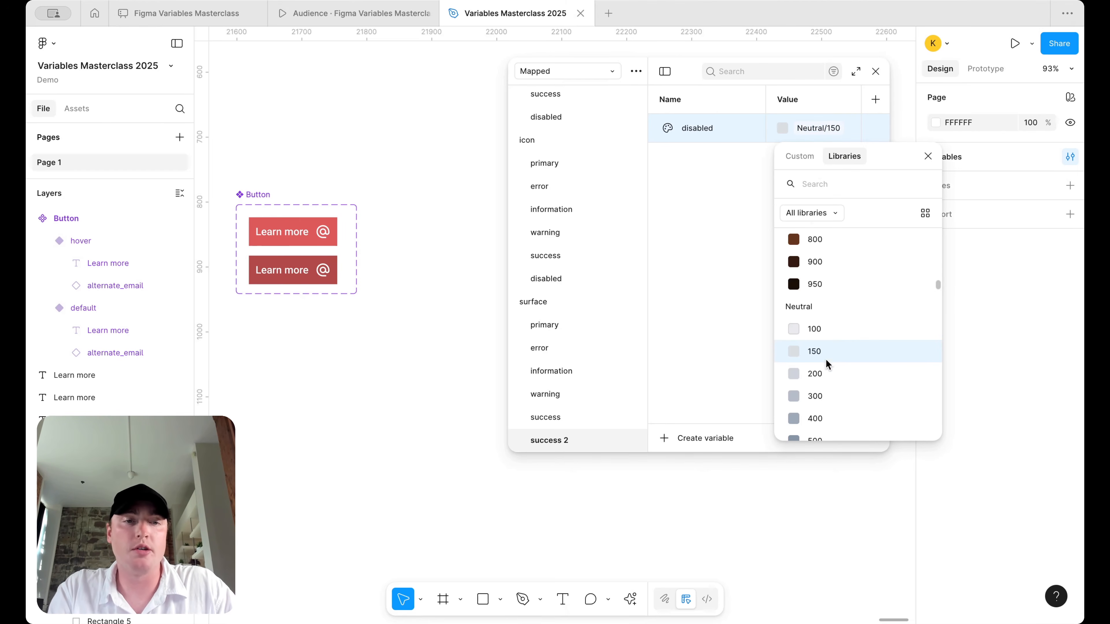
{"action": "left_click", "coordinate": [819, 335]}
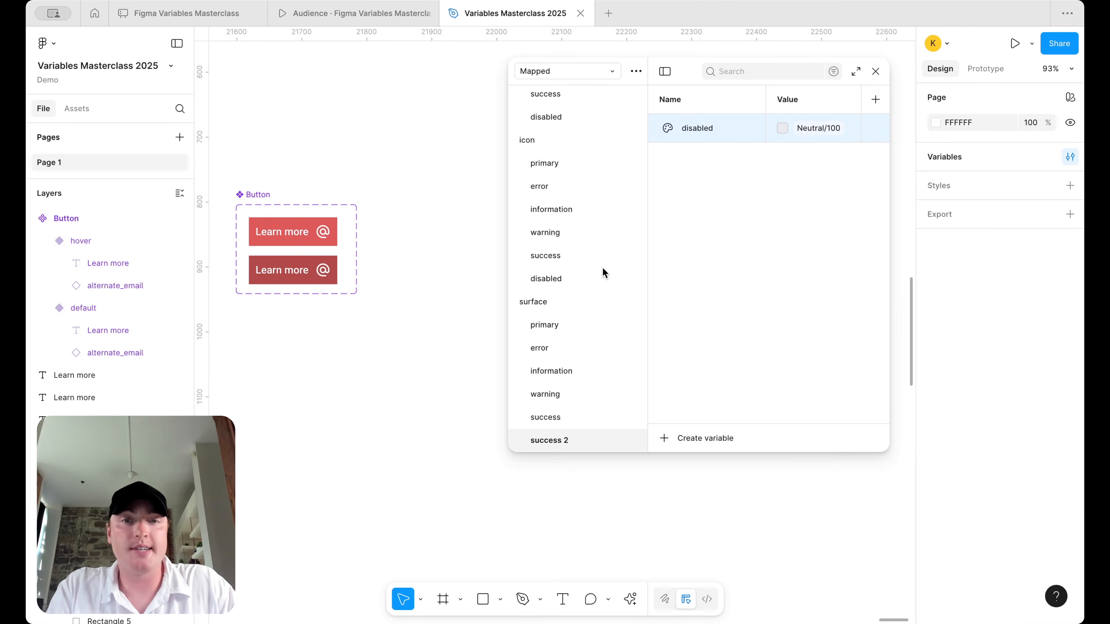
- Rename the success 2 group to disabled
{"action": "double_click", "coordinate": [544, 440]}
{"action": "type", "text": "disabled"}
{"action": "key", "text": "Return"}
- Review the surface, icon and text groups' variables, ending on surface primary
{"action": "left_click", "coordinate": [572, 323]}
{"action": "left_click", "coordinate": [572, 371]}
{"action": "scroll", "coordinate": [571, 374], "scroll_direction": "down", "scroll_amount": 2}
{"action": "left_click", "coordinate": [570, 290]}
{"action": "scroll", "coordinate": [569, 292], "scroll_direction": "up", "scroll_amount": 1}
{"action": "scroll", "coordinate": [573, 262], "scroll_direction": "up", "scroll_amount": 1}
{"action": "left_click", "coordinate": [576, 220]}
{"action": "scroll", "coordinate": [576, 220], "scroll_direction": "up", "scroll_amount": 3}
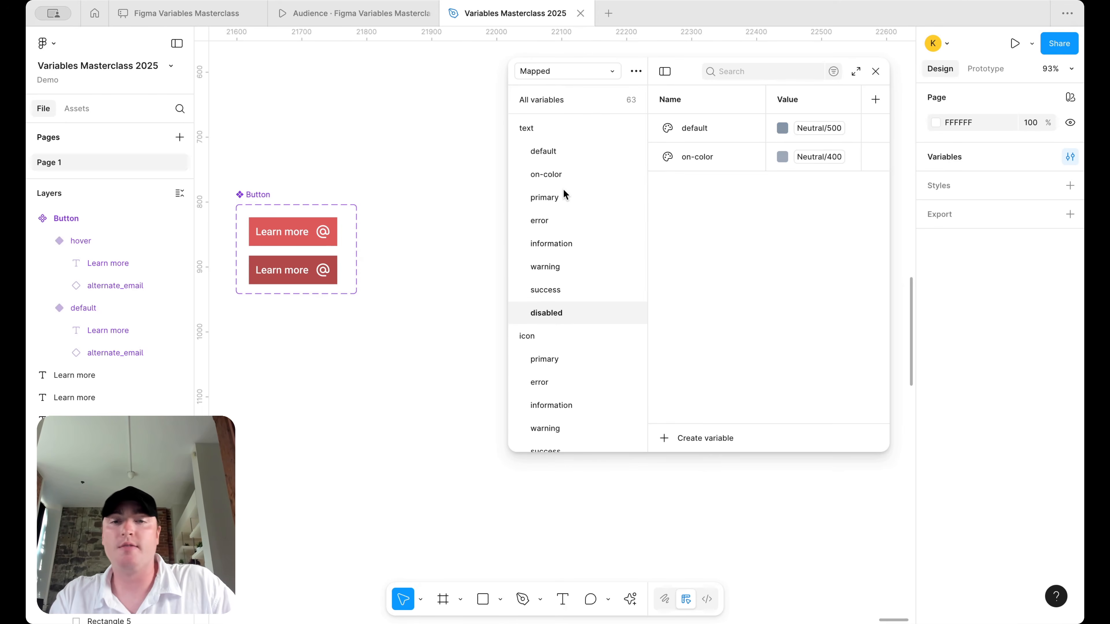
{"action": "scroll", "coordinate": [565, 262], "scroll_direction": "down", "scroll_amount": 3}
{"action": "left_click", "coordinate": [565, 301]}
{"action": "scroll", "coordinate": [564, 302], "scroll_direction": "down", "scroll_amount": 1}
{"action": "left_click", "coordinate": [563, 335]}
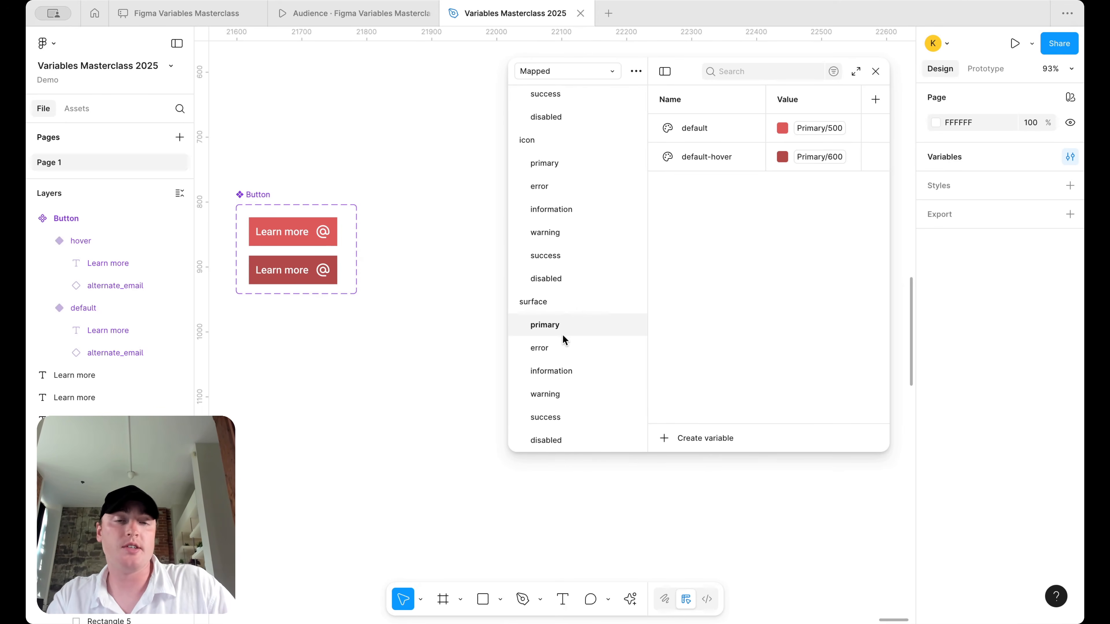
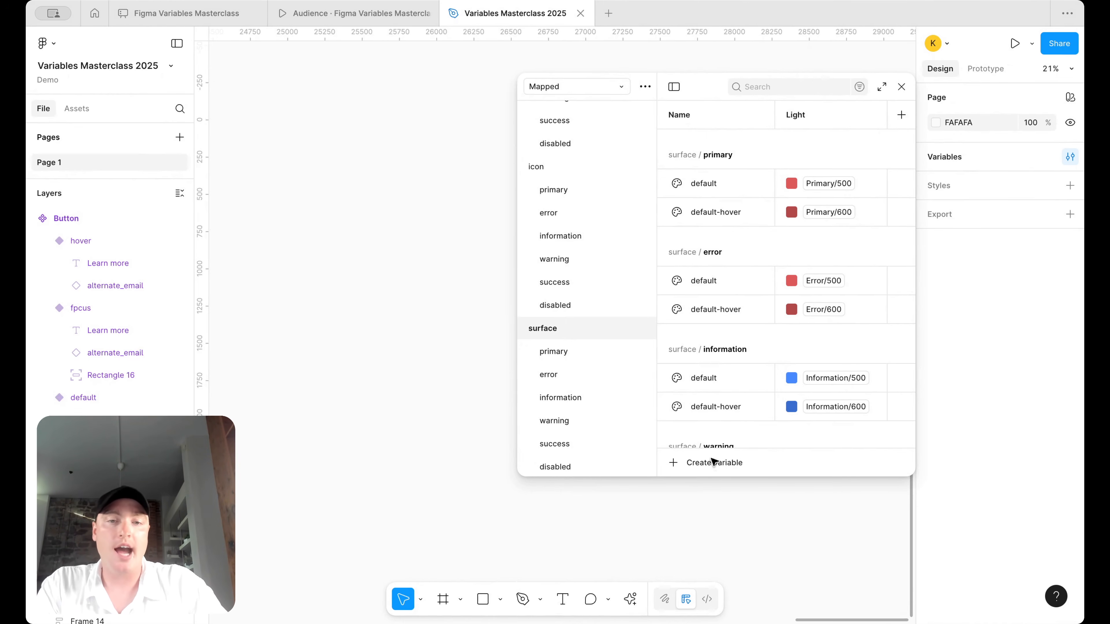
- Create a colour variable named page with its Light value aliased to Foundations/white
{"action": "left_click", "coordinate": [704, 465]}
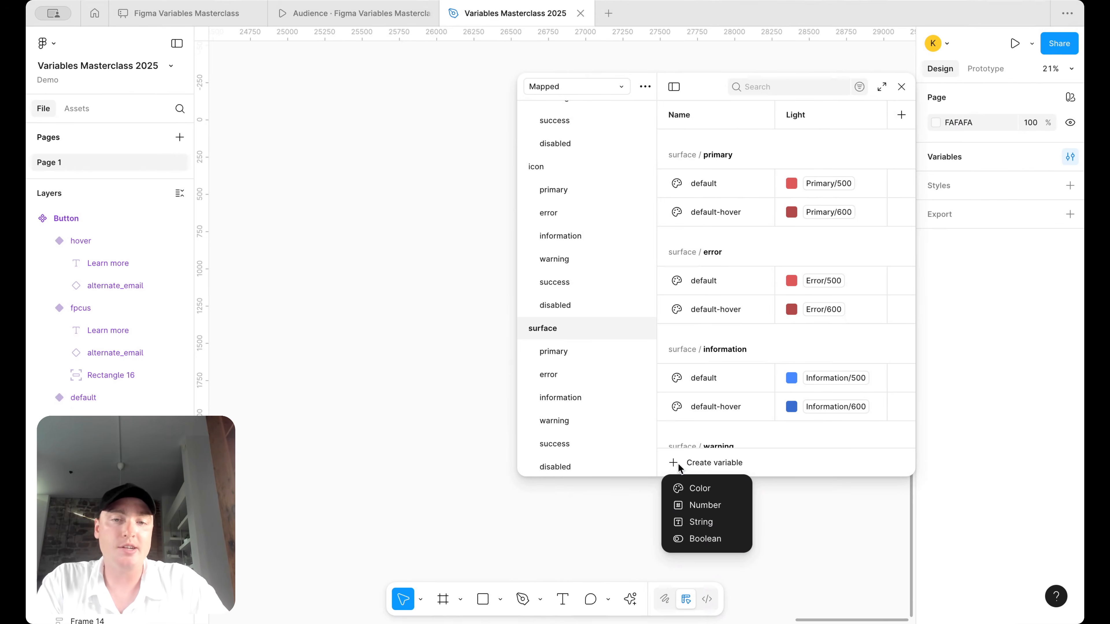
{"action": "left_click", "coordinate": [707, 494]}
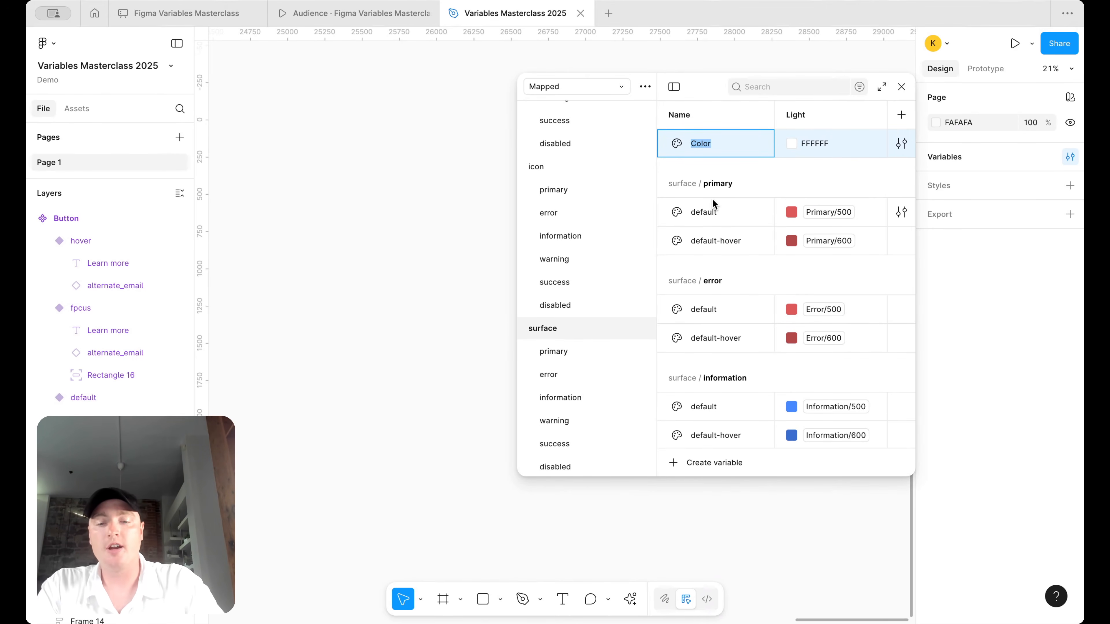
{"action": "type", "text": "page"}
{"action": "key", "text": "Return"}
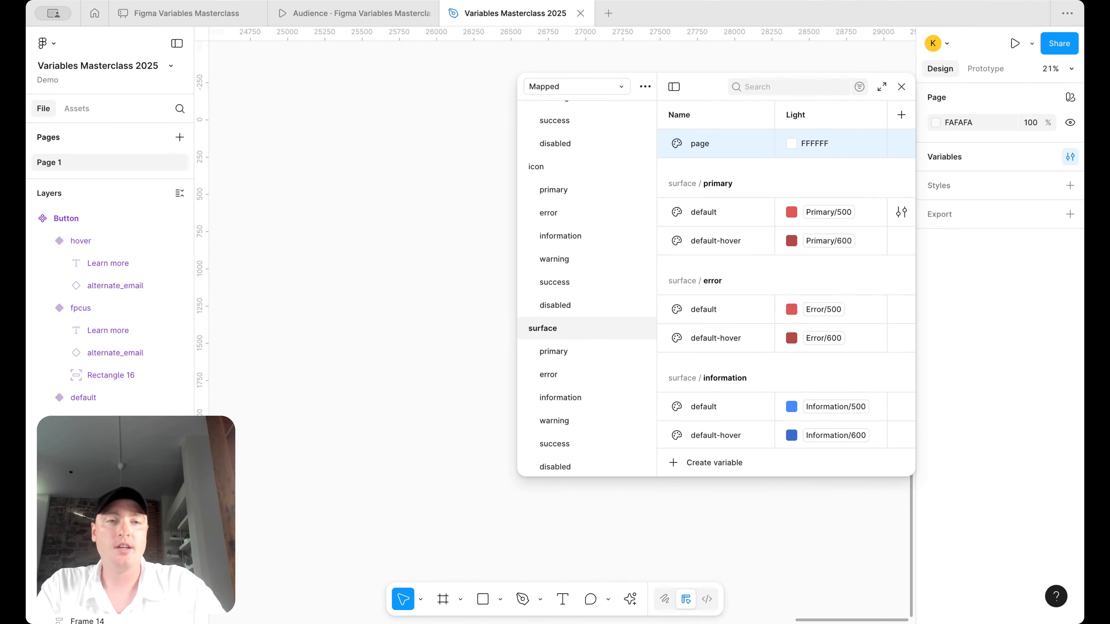
{"action": "right_click", "coordinate": [848, 150]}
{"action": "left_click", "coordinate": [886, 160]}
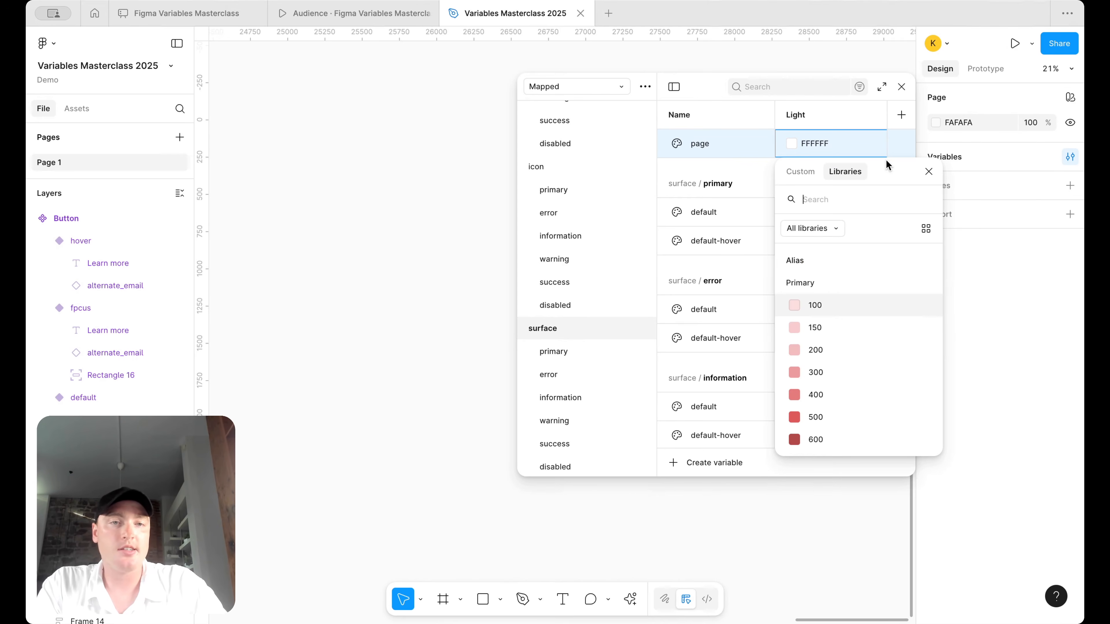
{"action": "type", "text": "white"}
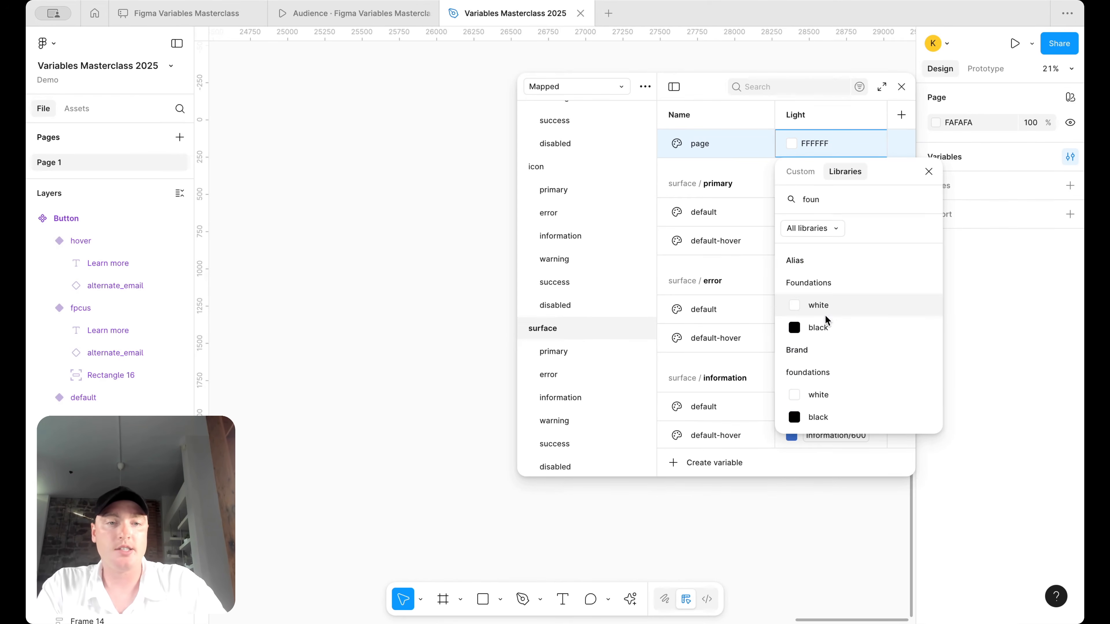
{"action": "left_click", "coordinate": [826, 301]}
- Duplicate page as page-secondary and set its value to Neutral/100
{"action": "key", "text": "super+d"}
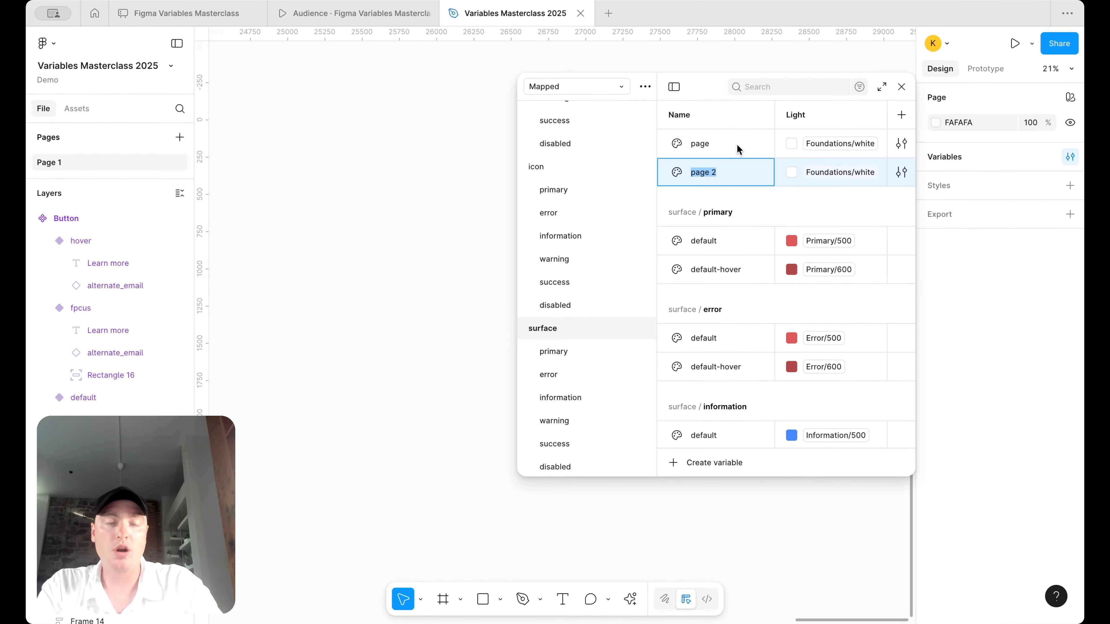
{"action": "type", "text": "page-secondary"}
{"action": "key", "text": "Return"}
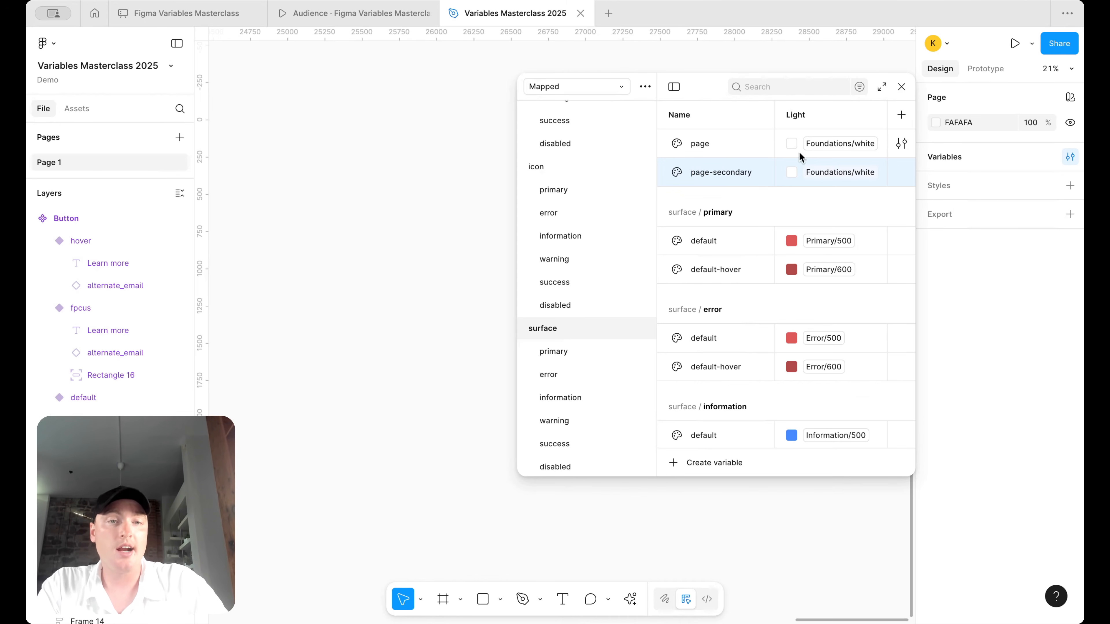
{"action": "left_click", "coordinate": [821, 175]}
{"action": "type", "text": "neu"}
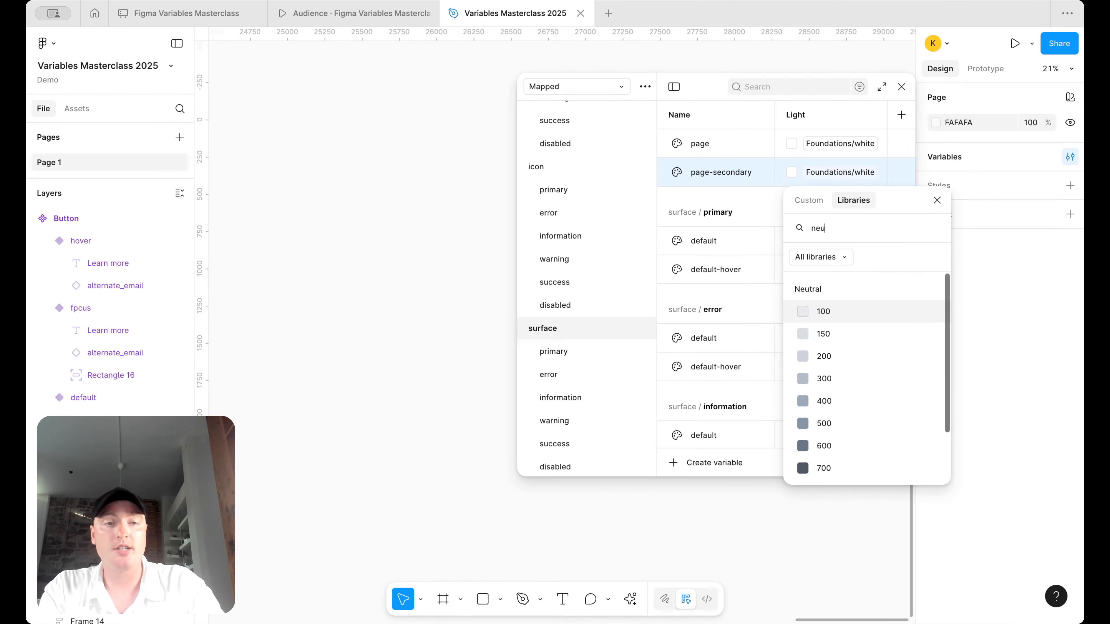
{"action": "left_click", "coordinate": [803, 305]}
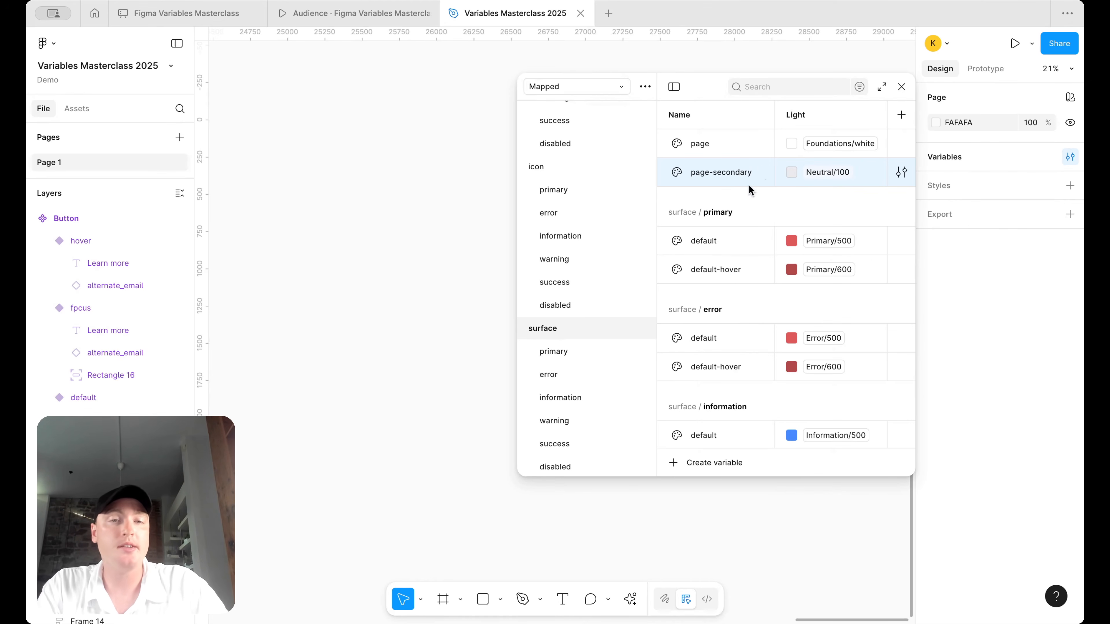
- Duplicate page-secondary as default and set its value to Foundations/white
{"action": "key", "text": "ctrl+d"}
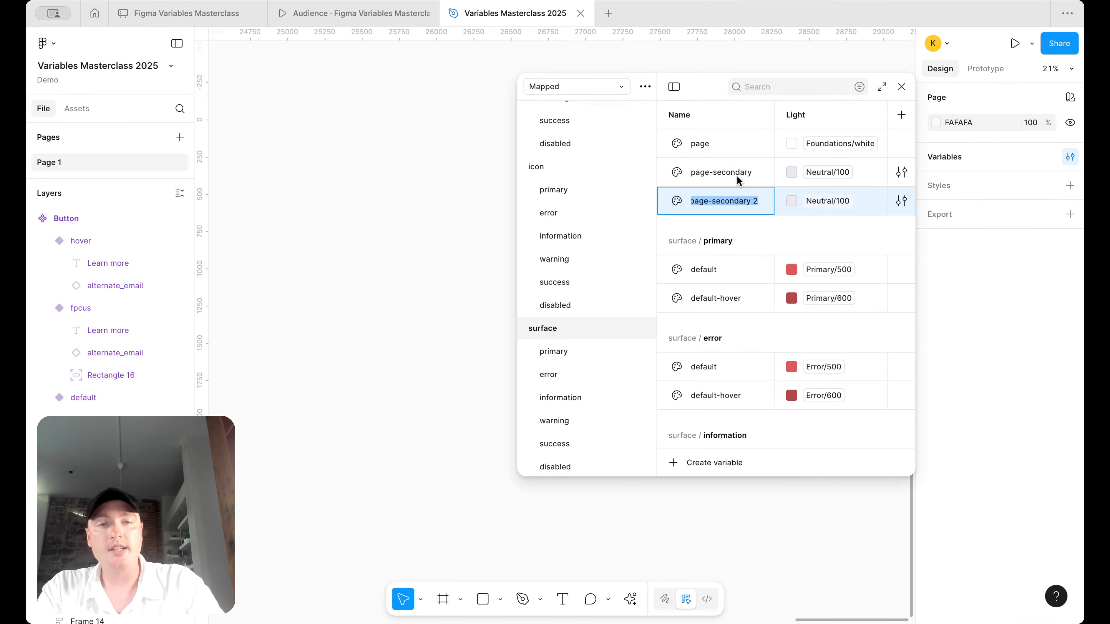
{"action": "type", "text": "default"}
{"action": "key", "text": "Return"}
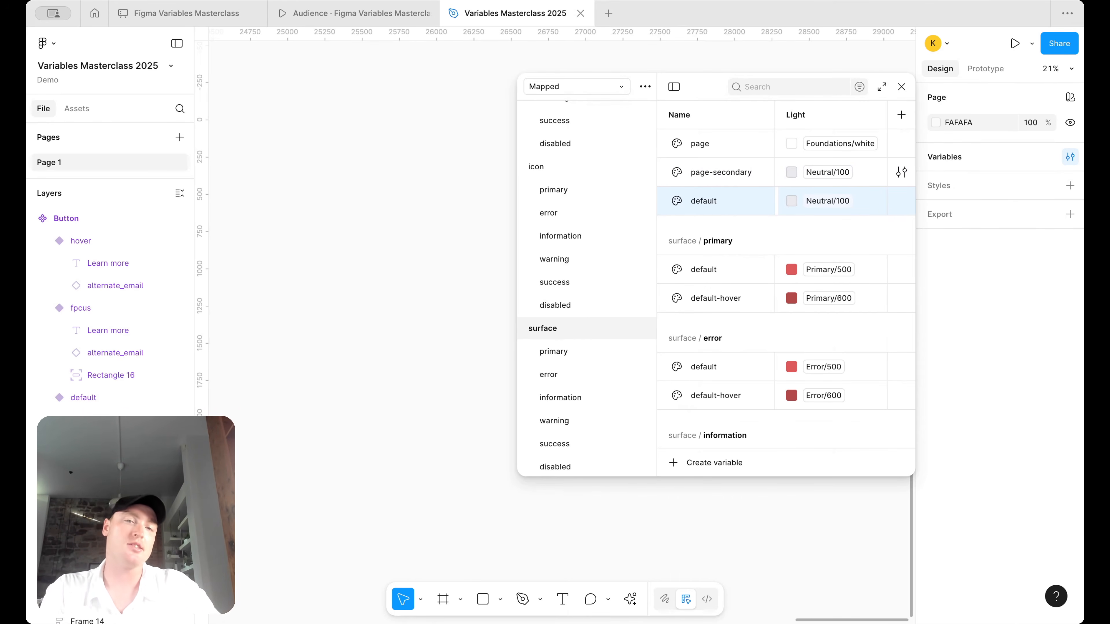
{"action": "scroll", "coordinate": [761, 274], "scroll_direction": "down", "scroll_amount": 2}
{"action": "scroll", "coordinate": [762, 278], "scroll_direction": "up", "scroll_amount": 2}
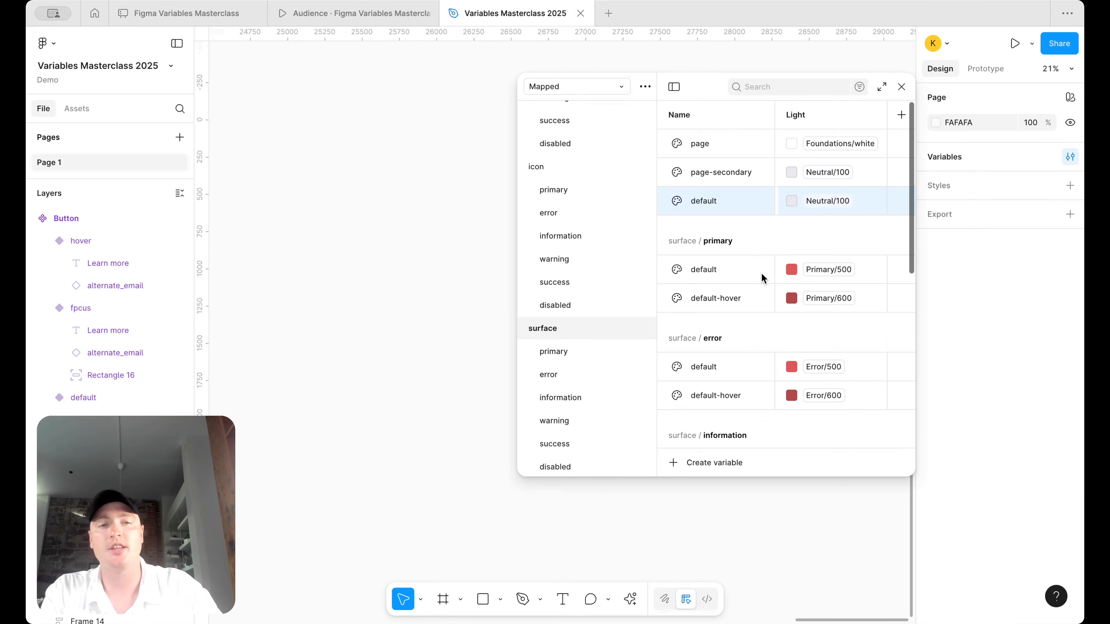
{"action": "left_click", "coordinate": [826, 204]}
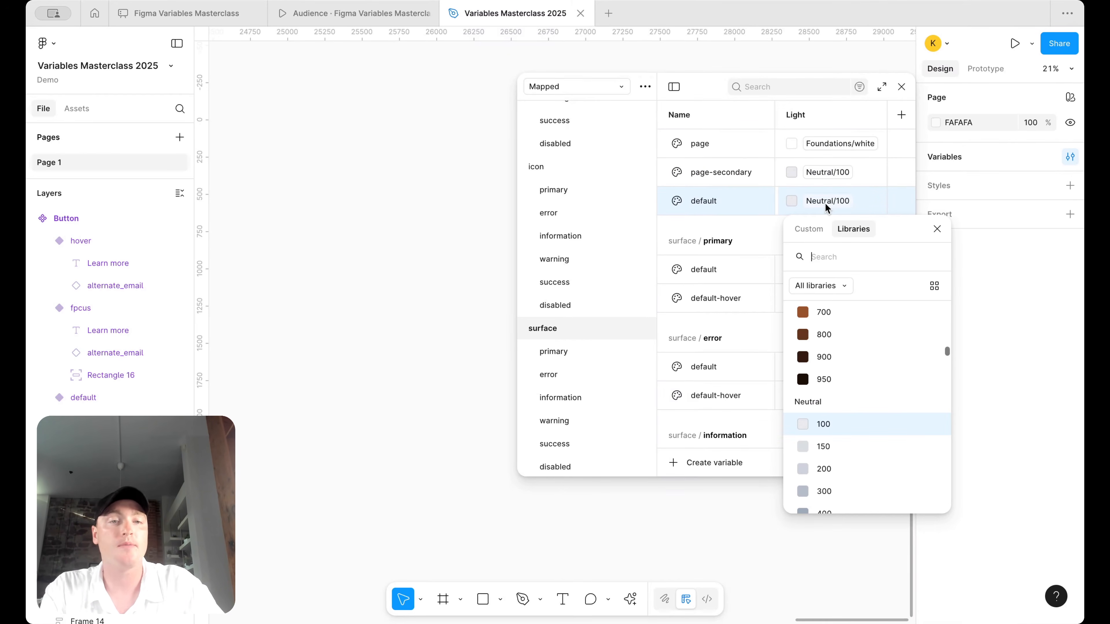
{"action": "type", "text": "found"}
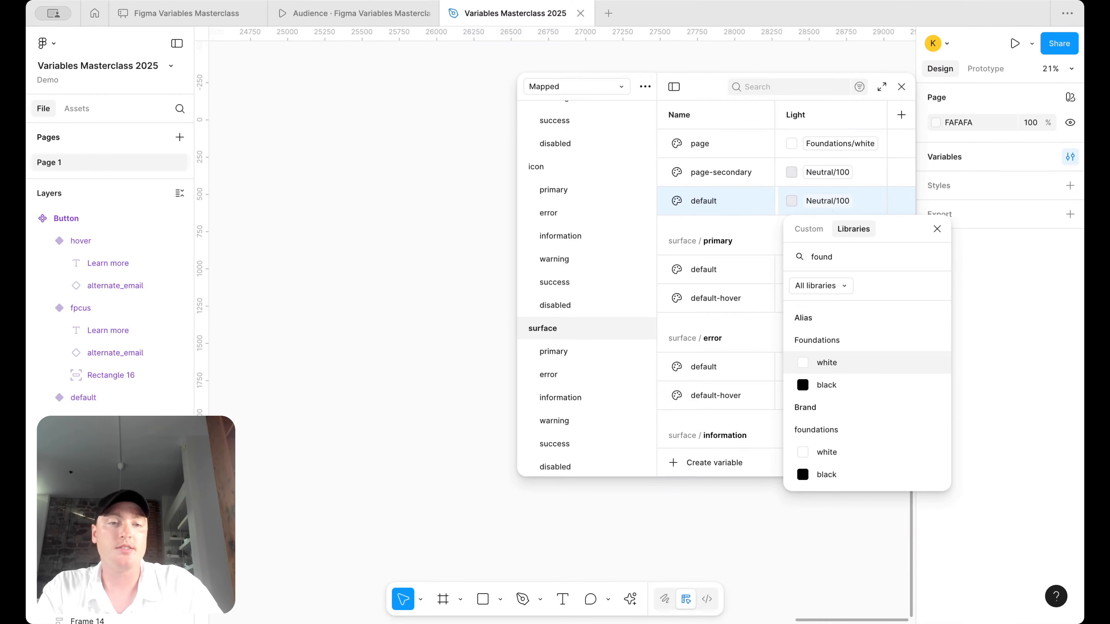
{"action": "left_click", "coordinate": [826, 362]}
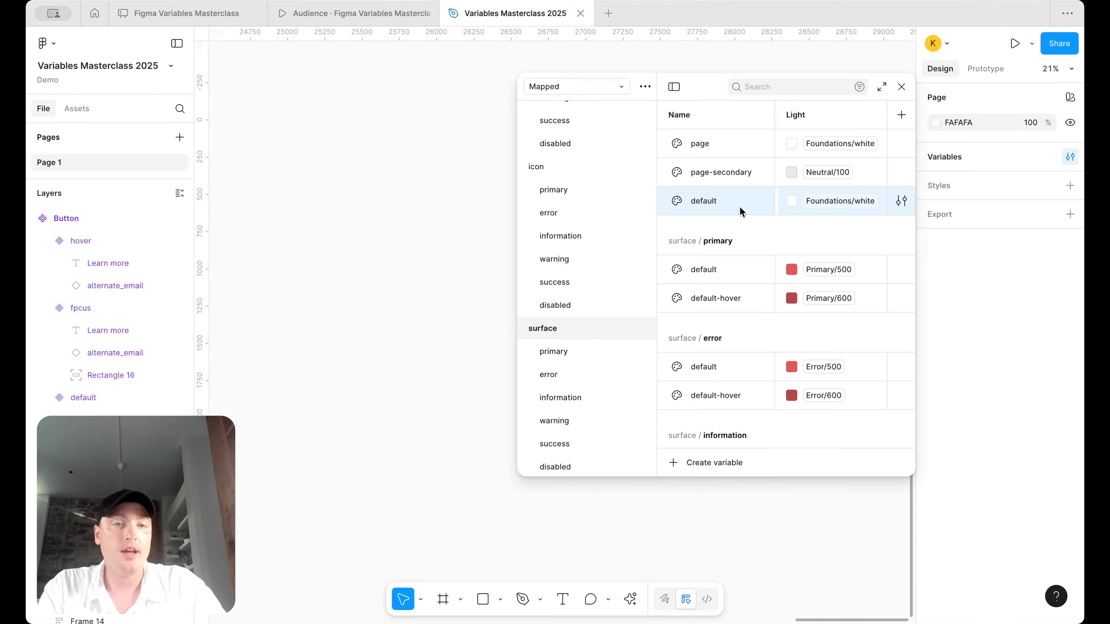
{"action": "left_click", "coordinate": [836, 199]}
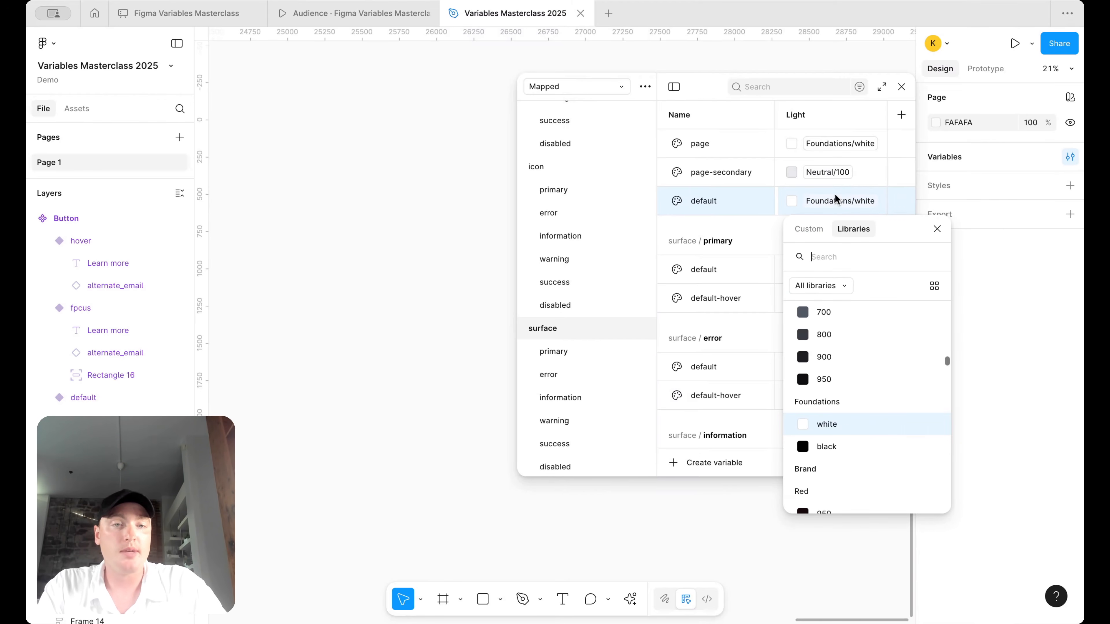
{"action": "left_click", "coordinate": [845, 430]}
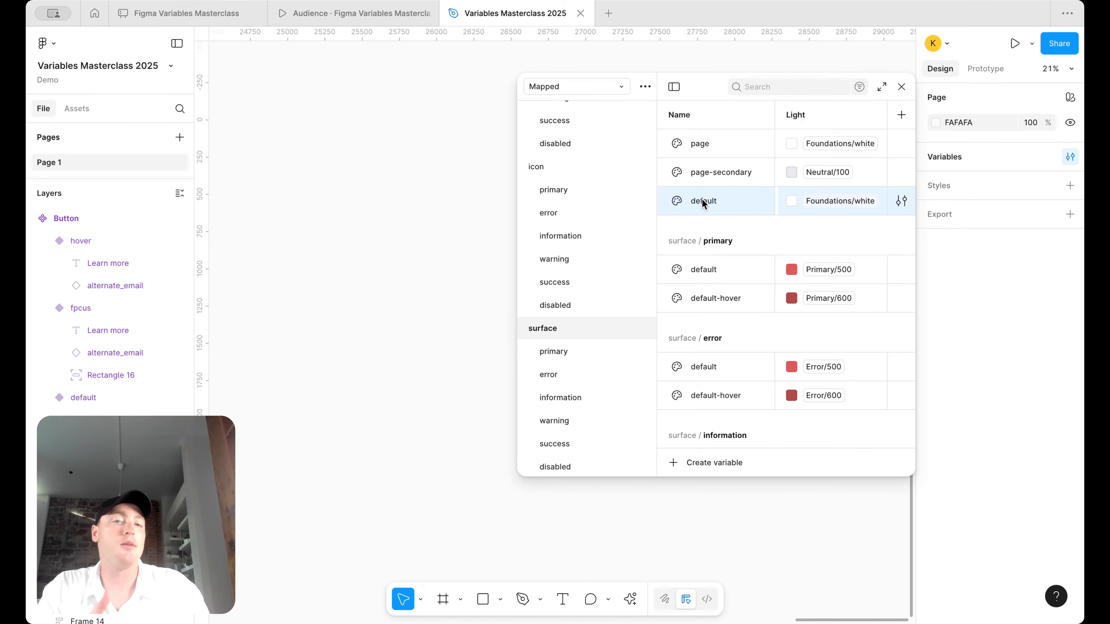
- Duplicate default as secondary and set its value to Neutral/100
{"action": "key", "text": "super+d"}
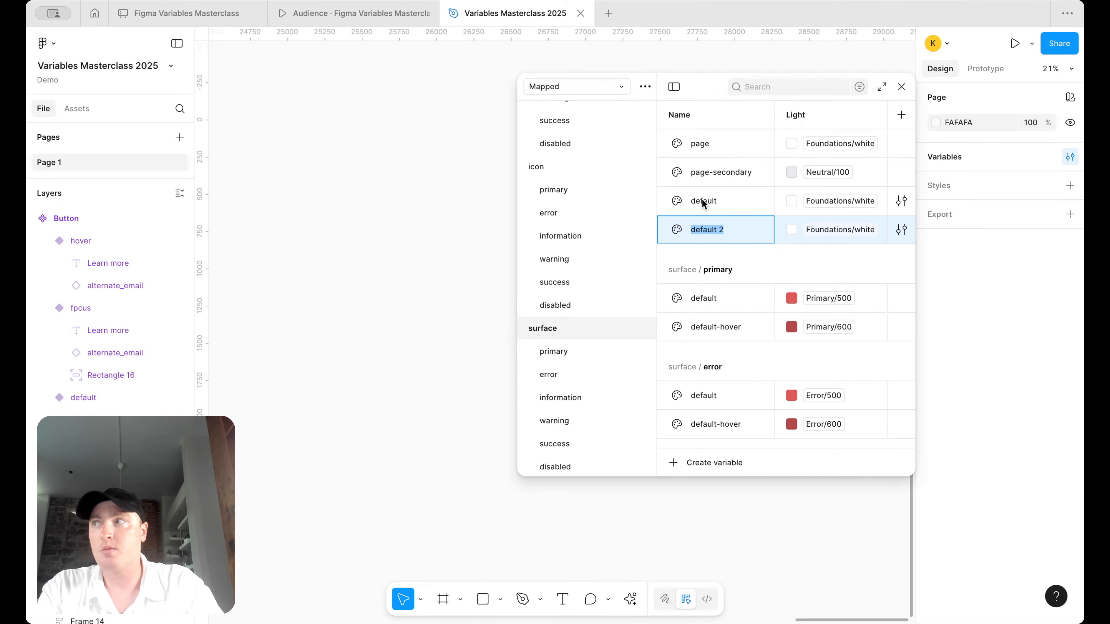
{"action": "type", "text": "secondary"}
{"action": "key", "text": "Return"}
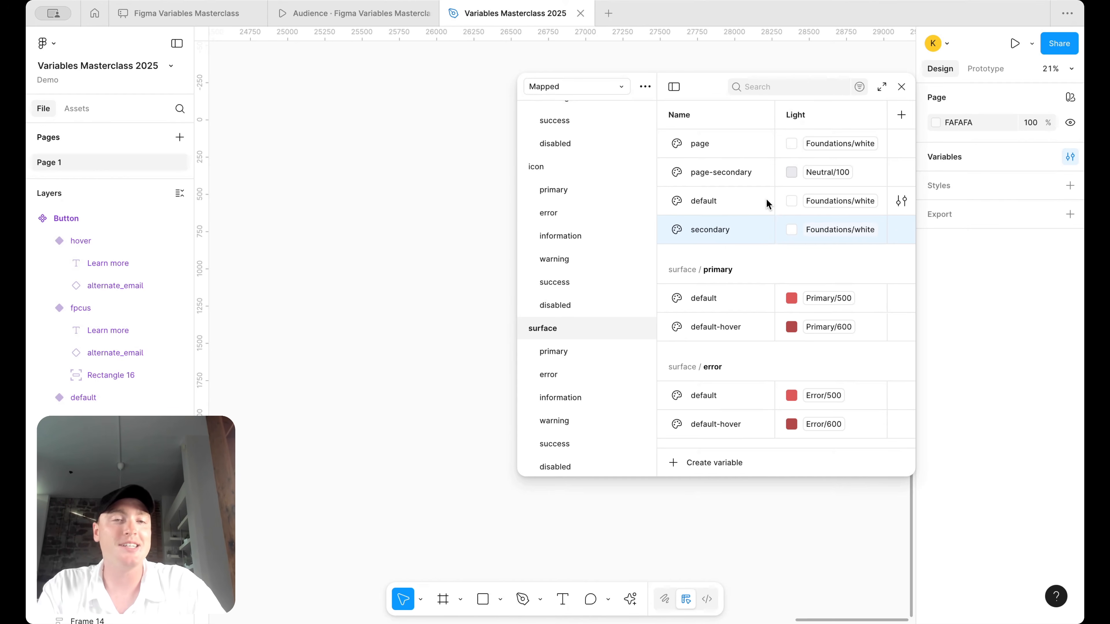
{"action": "left_click", "coordinate": [825, 239]}
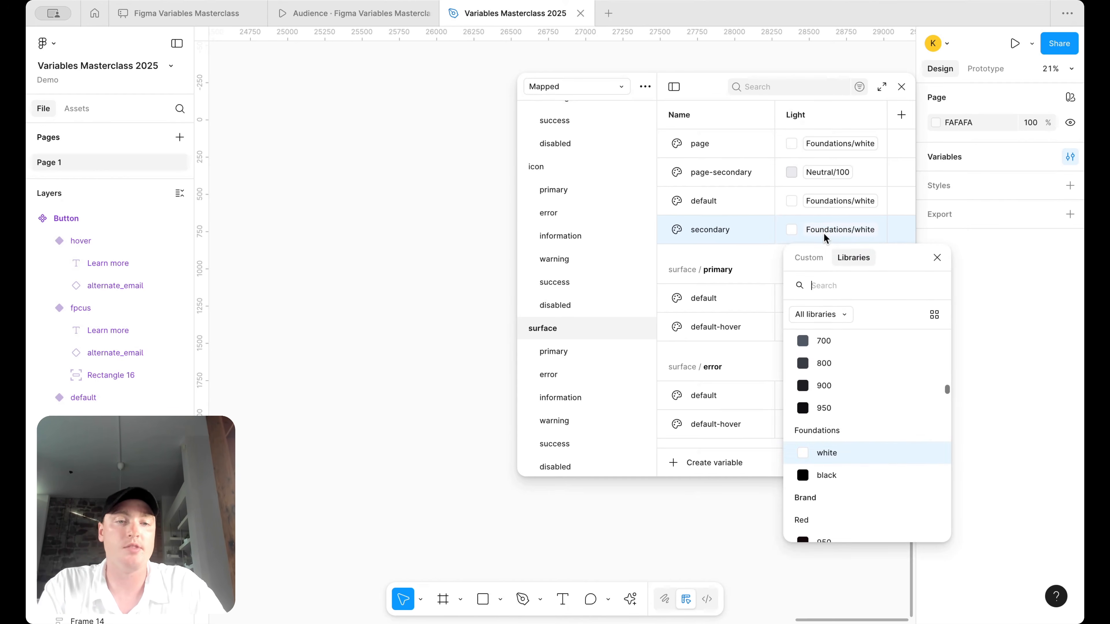
{"action": "type", "text": "neu"}
{"action": "key", "text": "Return"}
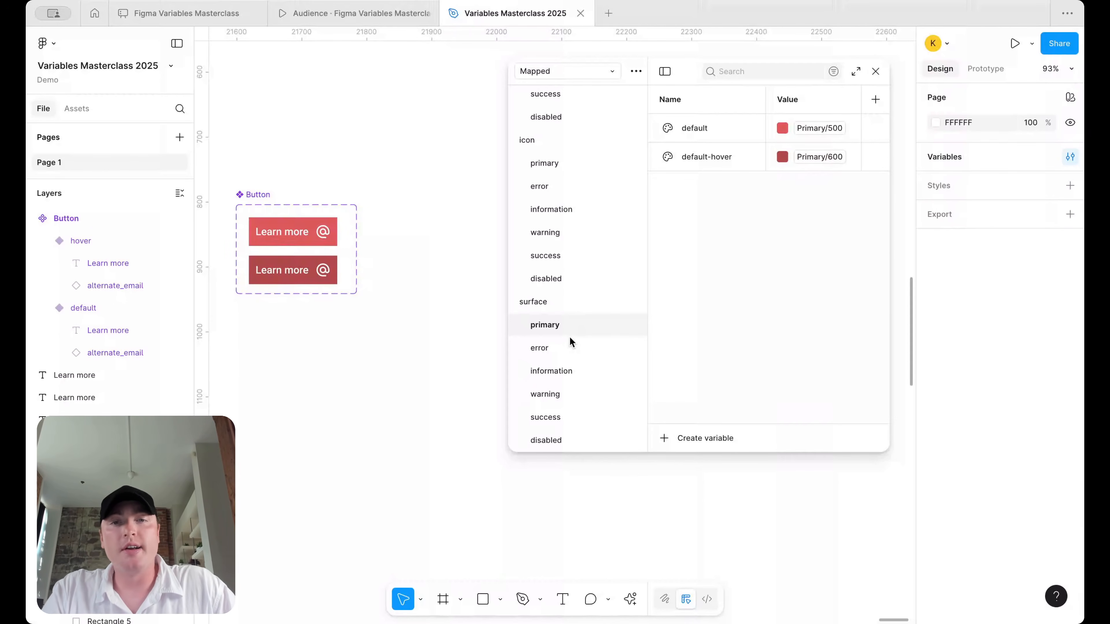
- Duplicate the surface group and rename the surface 2 copy to border
{"action": "scroll", "coordinate": [569, 337], "scroll_direction": "up", "scroll_amount": 10}
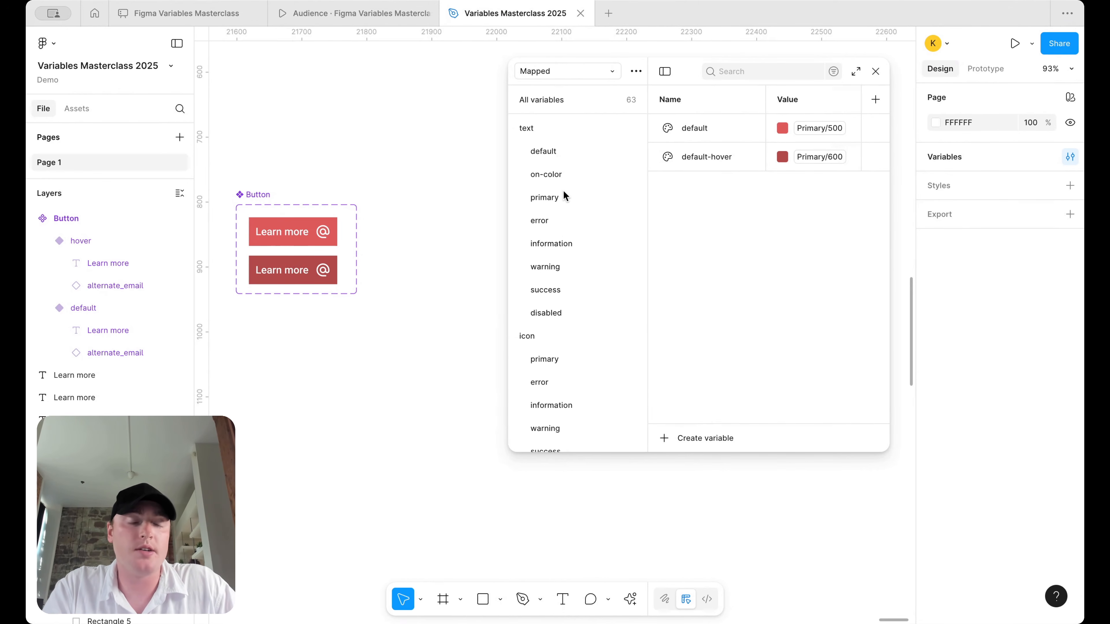
{"action": "scroll", "coordinate": [564, 196], "scroll_direction": "down", "scroll_amount": 5}
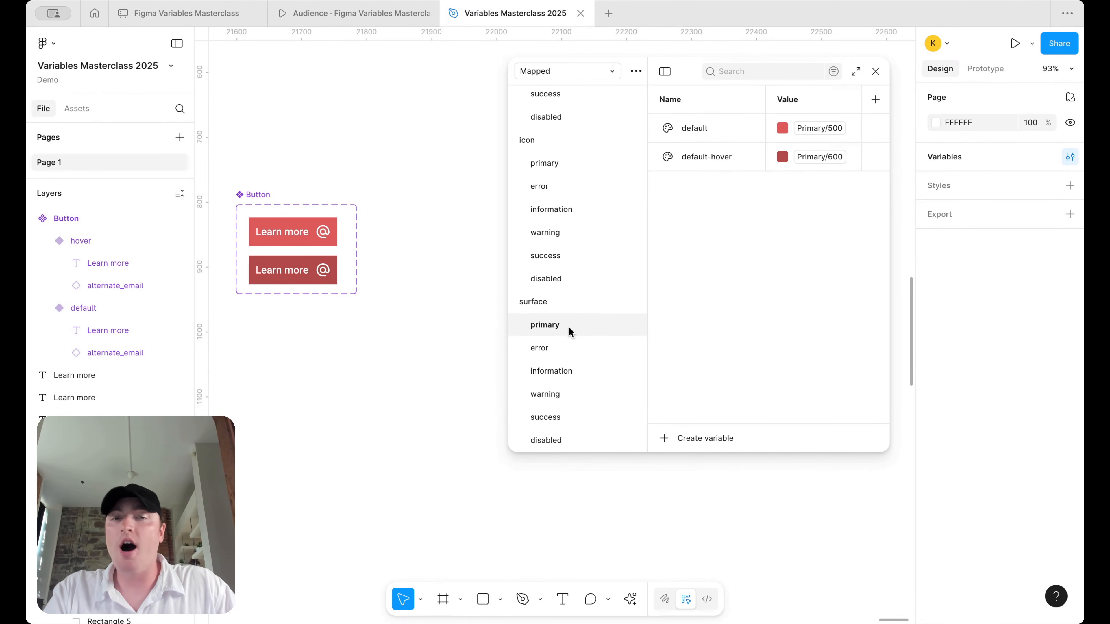
{"action": "left_click", "coordinate": [567, 303]}
{"action": "right_click", "coordinate": [568, 303]}
{"action": "key", "text": "Escape"}
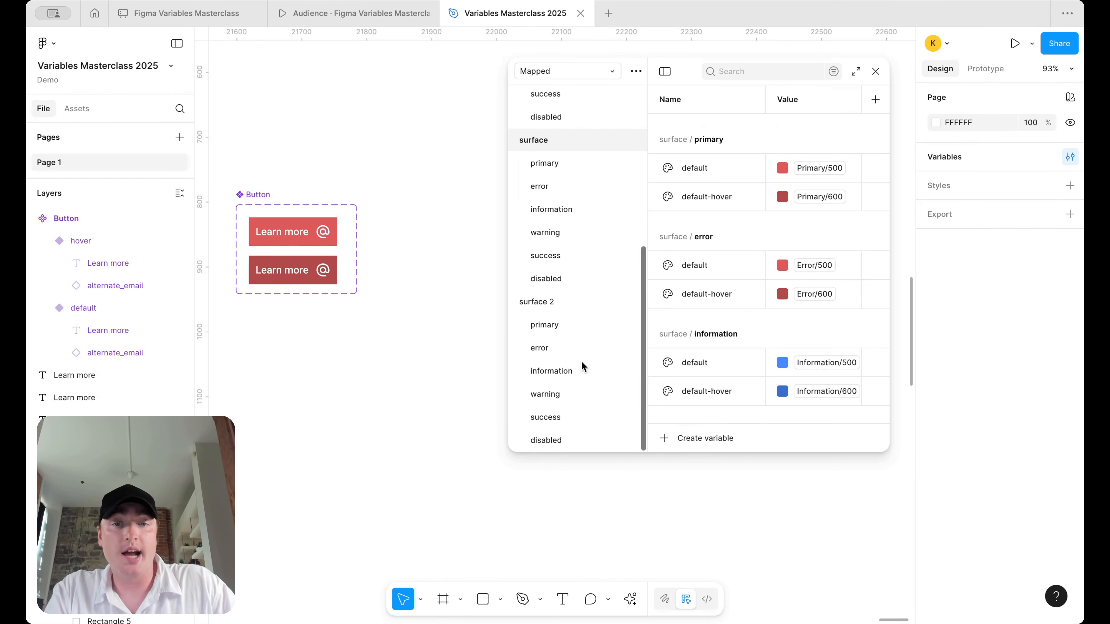
{"action": "double_click", "coordinate": [539, 302]}
{"action": "type", "text": "border"}
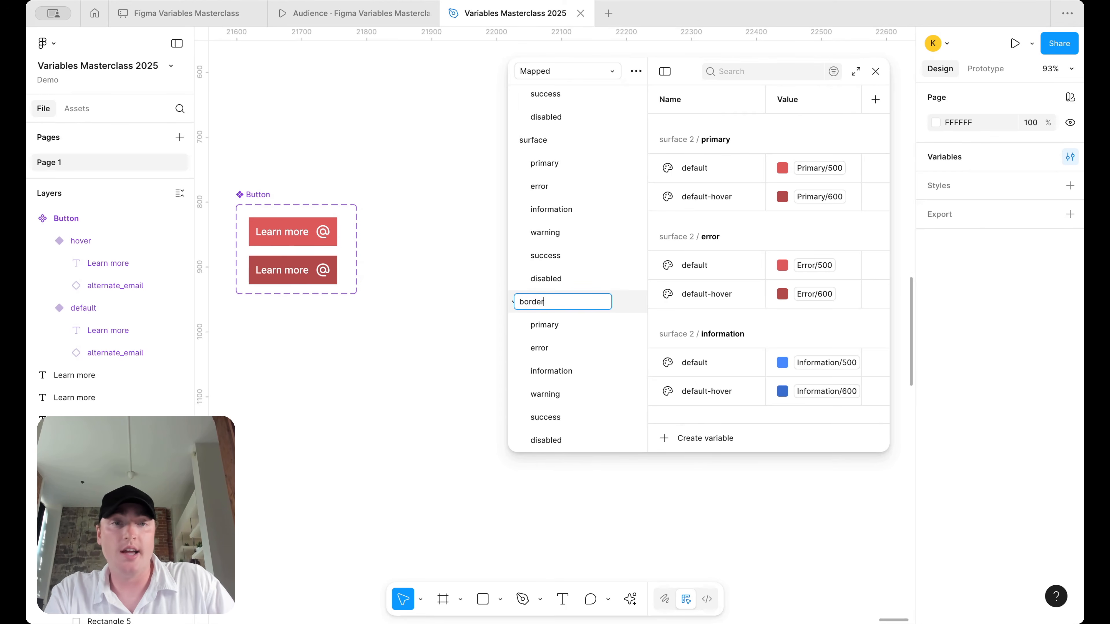
{"action": "key", "text": "Return"}
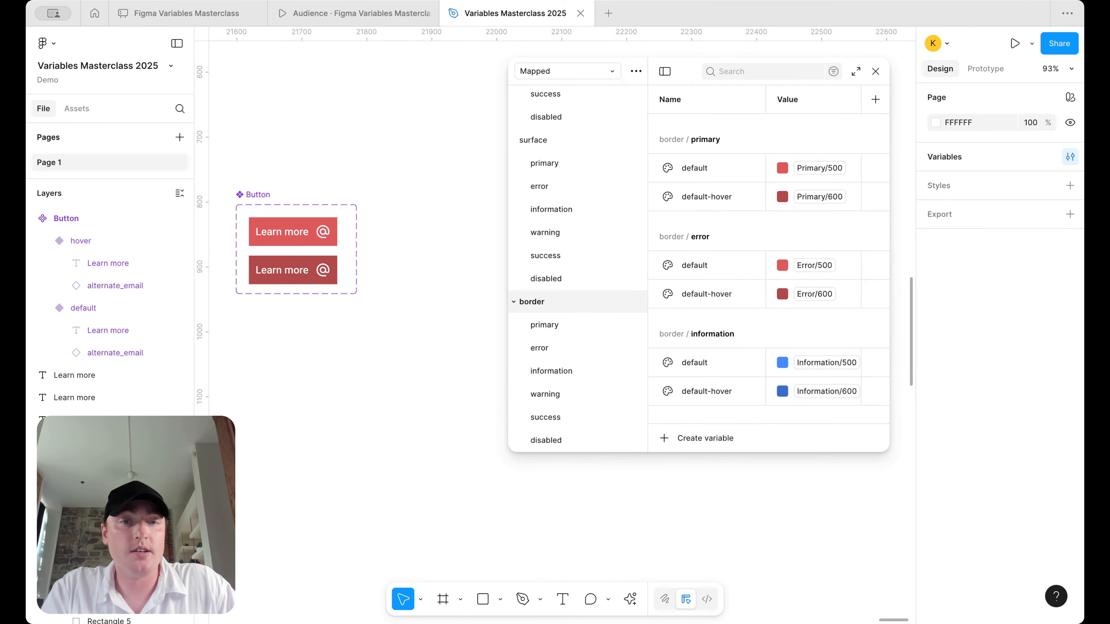
{"action": "scroll", "coordinate": [374, 241], "scroll_direction": "up", "scroll_amount": 1}
{"action": "scroll", "coordinate": [374, 240], "scroll_direction": "left", "scroll_amount": 1}
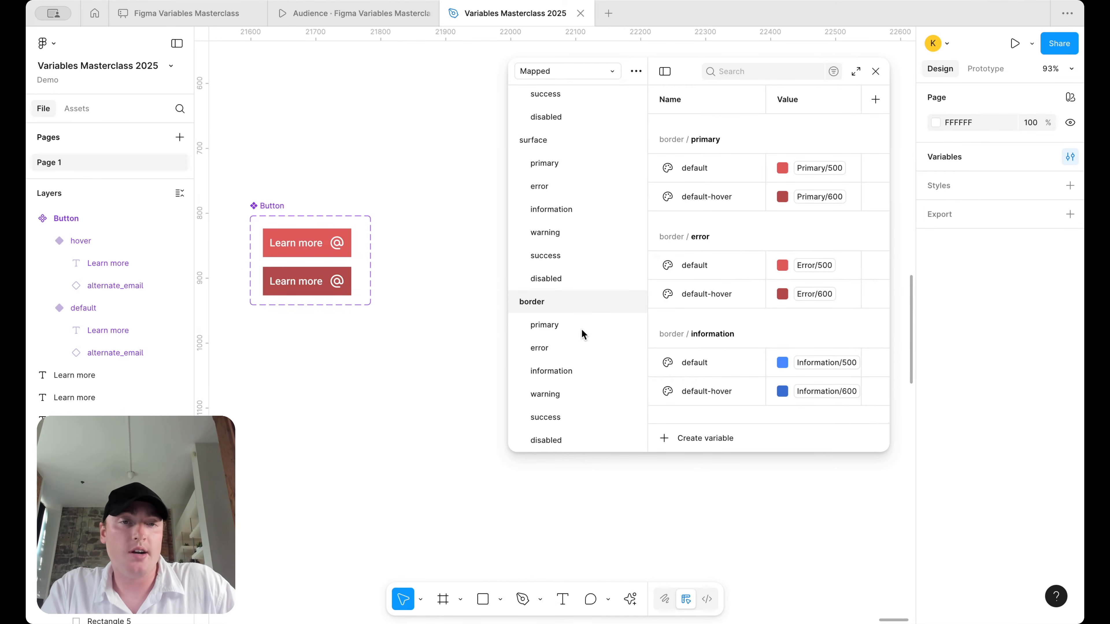
- Give the default and hover buttons strokes bound to border/primary default and default-hover
{"action": "left_click", "coordinate": [343, 246]}
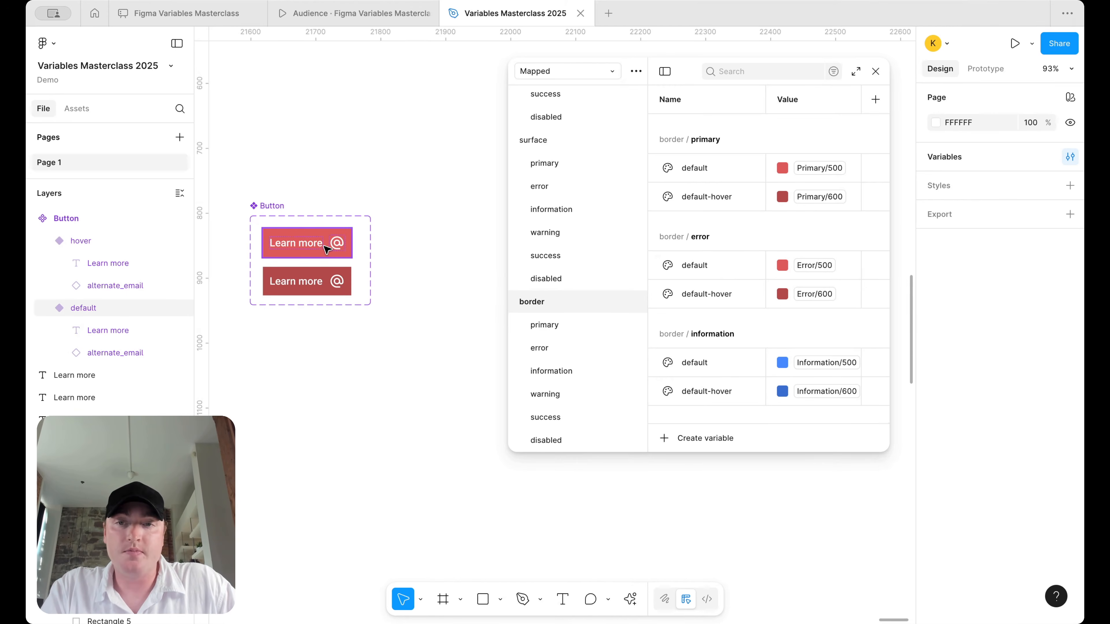
{"action": "scroll", "coordinate": [974, 534], "scroll_direction": "down", "scroll_amount": 3}
{"action": "left_click", "coordinate": [1070, 524]}
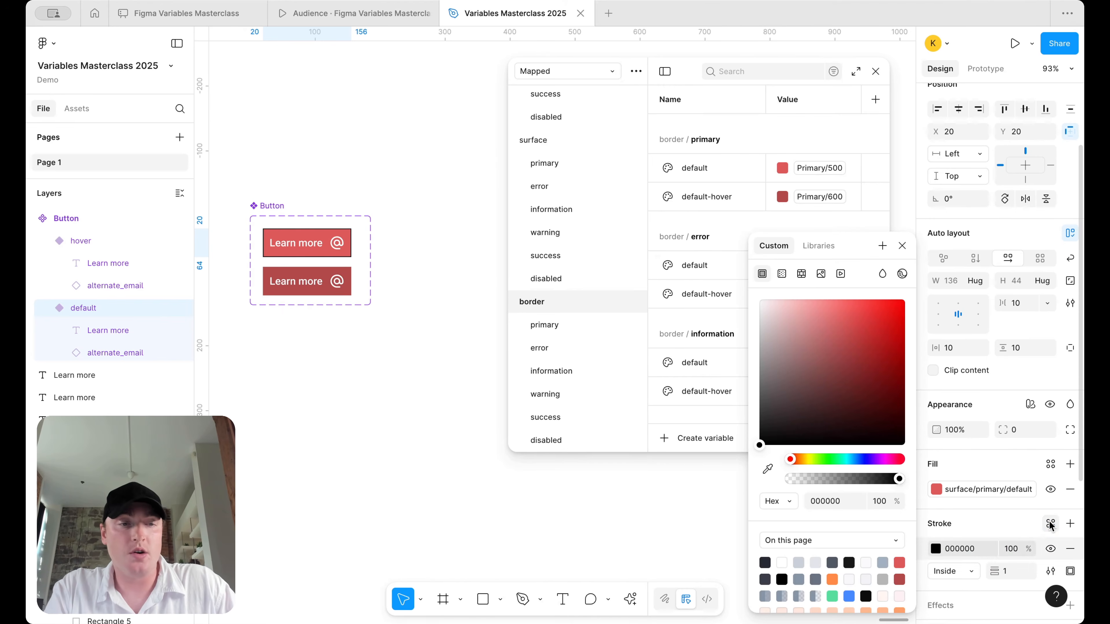
{"action": "left_click", "coordinate": [1051, 524]}
{"action": "type", "text": "border"}
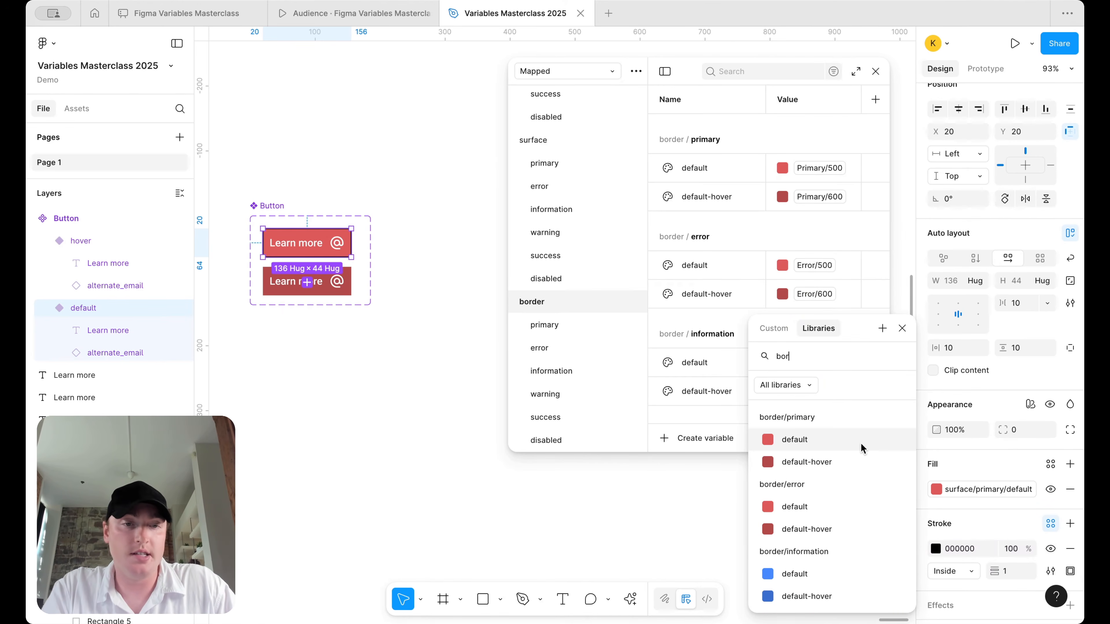
{"action": "left_click", "coordinate": [860, 445]}
{"action": "left_click", "coordinate": [302, 282]}
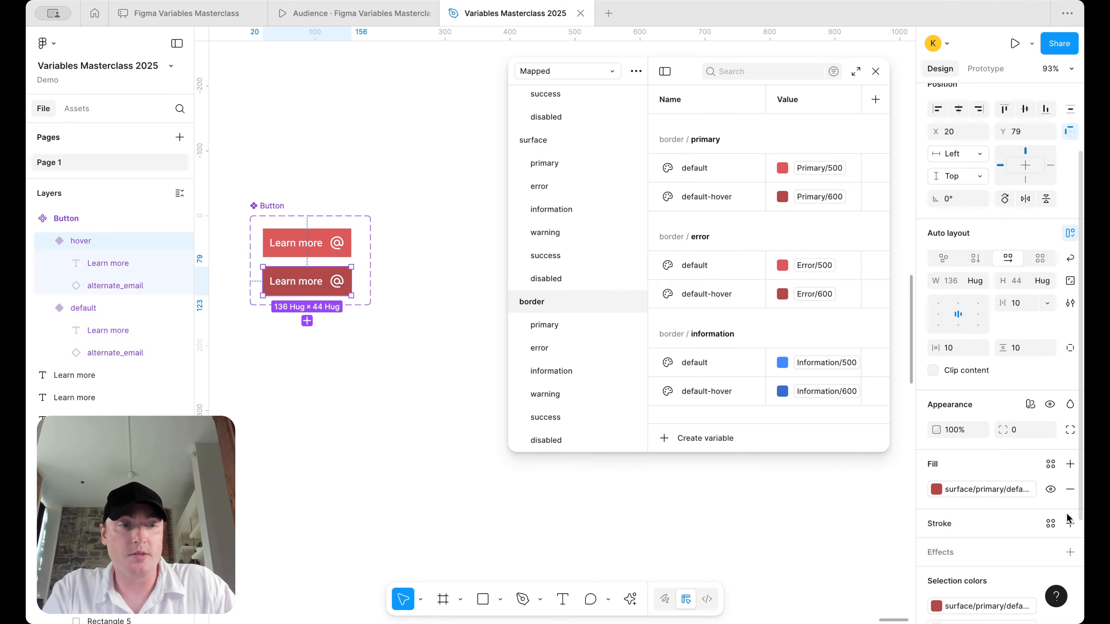
{"action": "left_click", "coordinate": [1069, 524]}
{"action": "left_click", "coordinate": [1050, 524]}
{"action": "type", "text": "bor"}
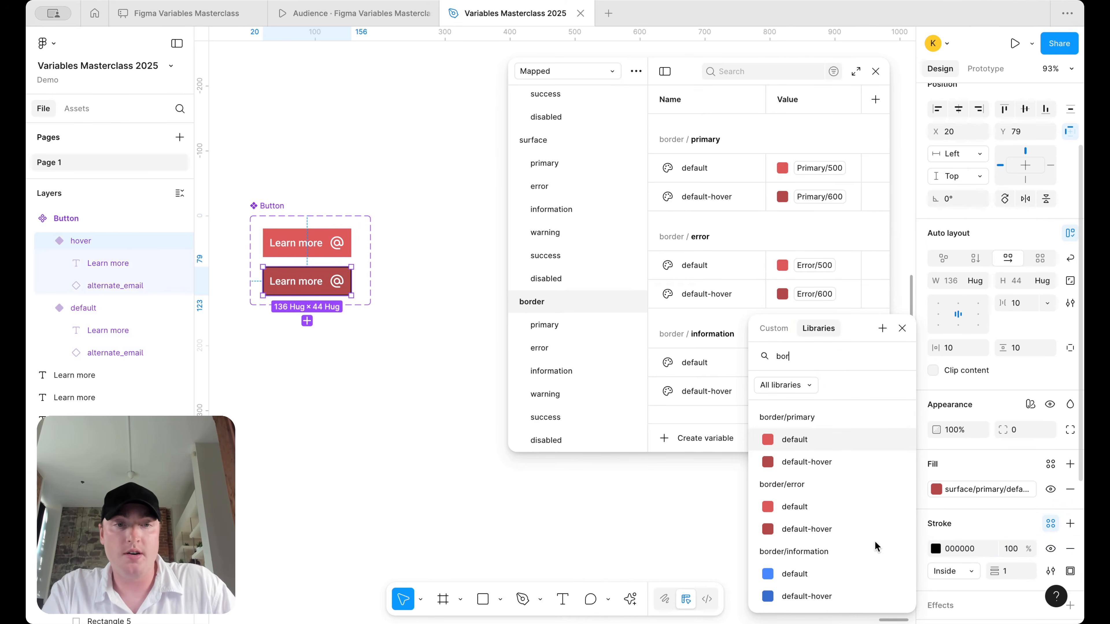
{"action": "left_click", "coordinate": [827, 462]}
- Try a brighter red fill on the hover button, then undo back to the surface/primary variable
{"action": "scroll", "coordinate": [332, 322], "scroll_direction": "up", "scroll_amount": 5}
{"action": "scroll", "coordinate": [331, 322], "scroll_direction": "up", "scroll_amount": 2}
{"action": "scroll", "coordinate": [332, 322], "scroll_direction": "left", "scroll_amount": 2}
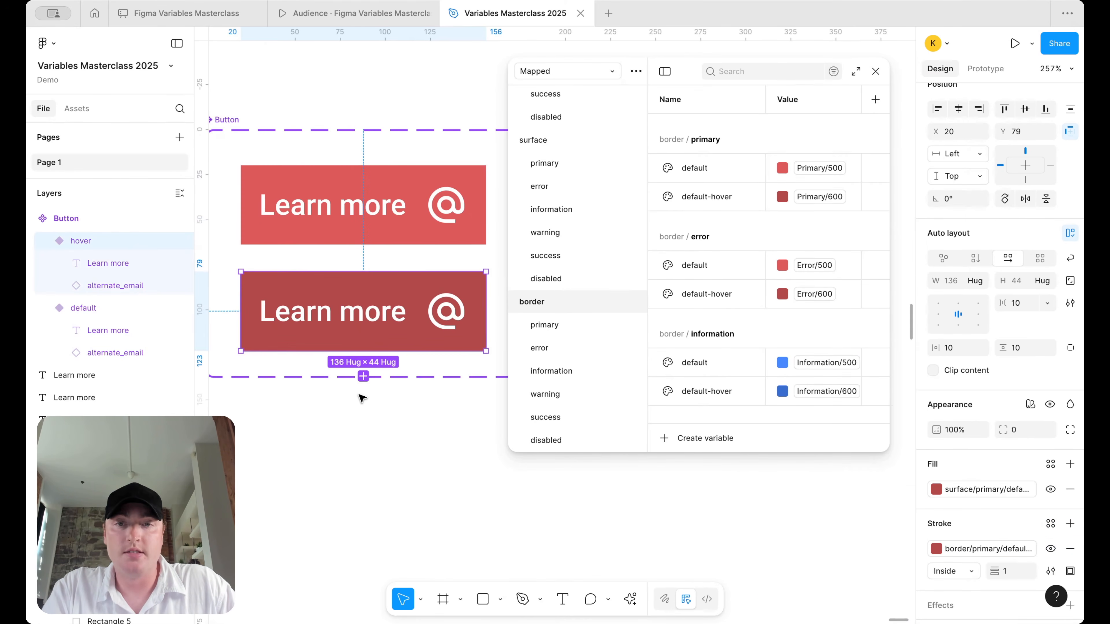
{"action": "left_click", "coordinate": [360, 398]}
{"action": "left_click", "coordinate": [362, 335]}
{"action": "scroll", "coordinate": [1041, 557], "scroll_direction": "down", "scroll_amount": 5}
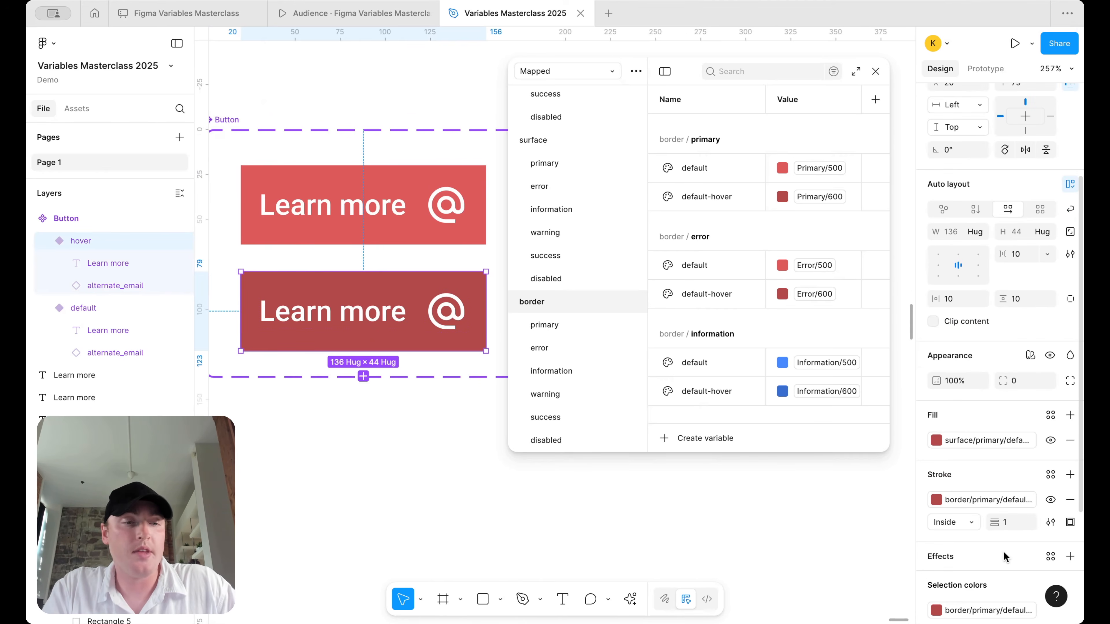
{"action": "scroll", "coordinate": [434, 417], "scroll_direction": "down", "scroll_amount": 3}
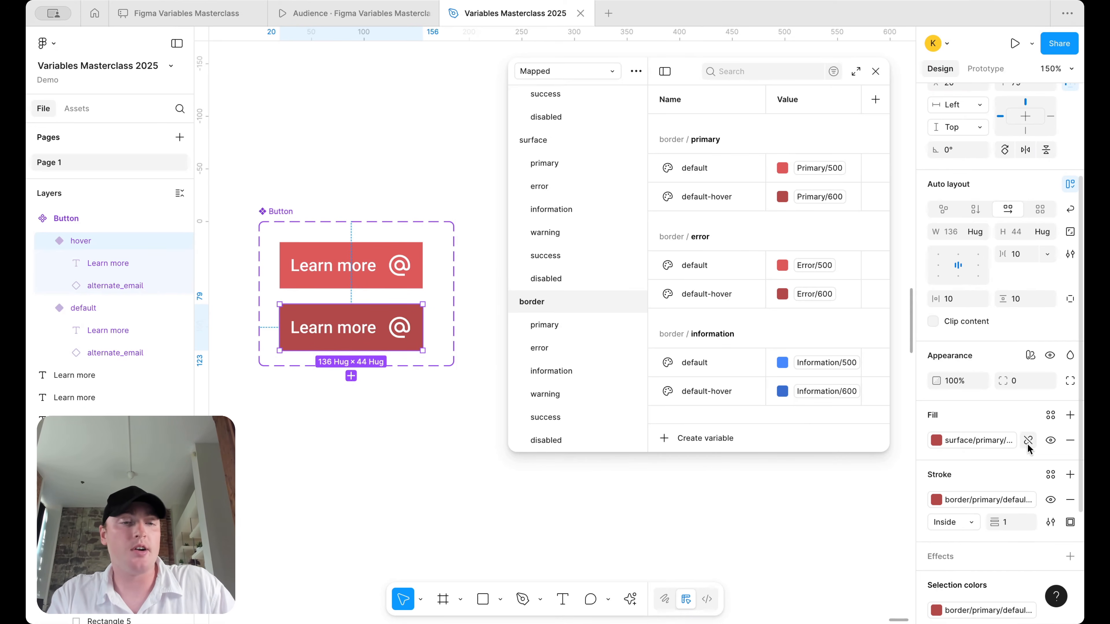
{"action": "left_click", "coordinate": [1028, 444]}
{"action": "left_click", "coordinate": [936, 440]}
{"action": "left_click", "coordinate": [816, 333]}
{"action": "left_click_drag", "start_coordinate": [815, 336], "coordinate": [844, 321]}
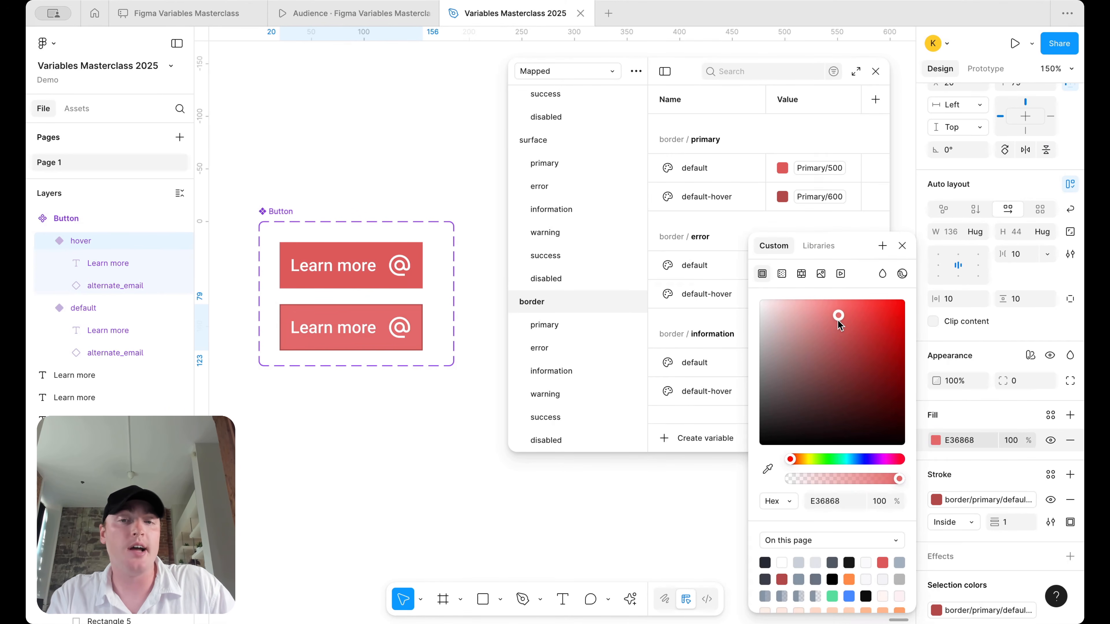
{"action": "left_click", "coordinate": [594, 506]}
{"action": "key", "text": "super+z"}
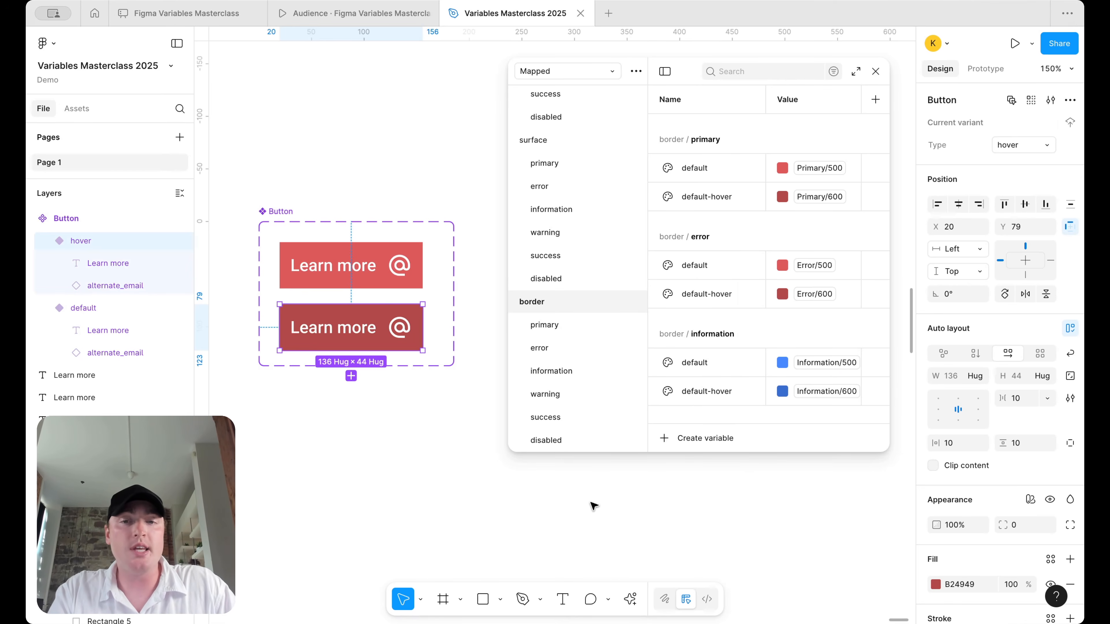
{"action": "key", "text": "super+z"}
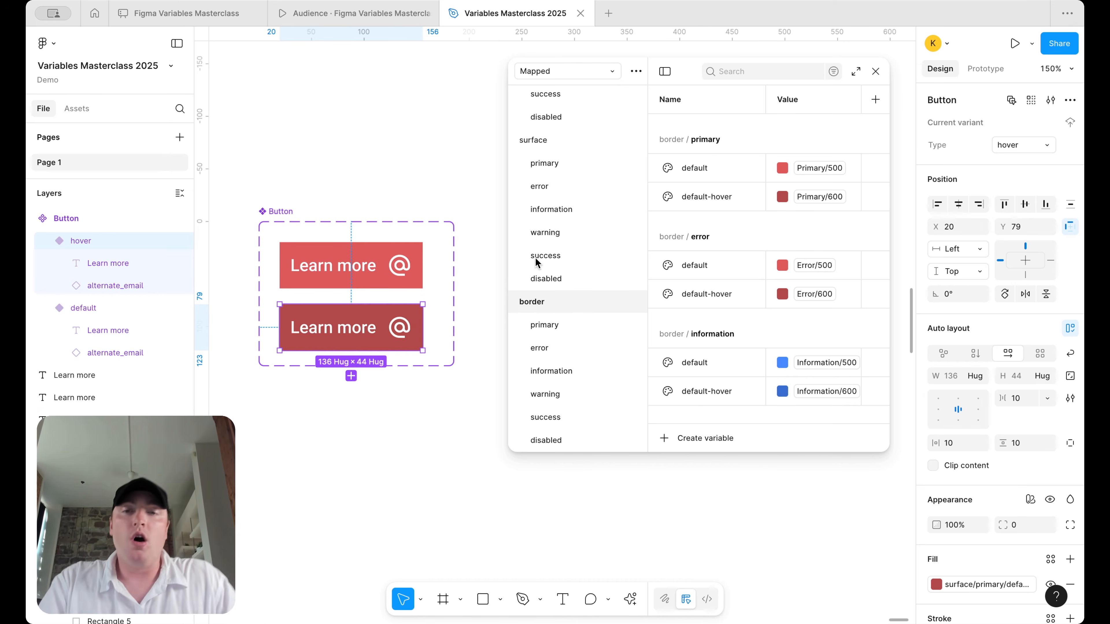
- Widen the Button component set and move the hover button beside the default one
{"action": "key", "text": "shift+0"}
{"action": "scroll", "coordinate": [443, 223], "scroll_direction": "down", "scroll_amount": 2}
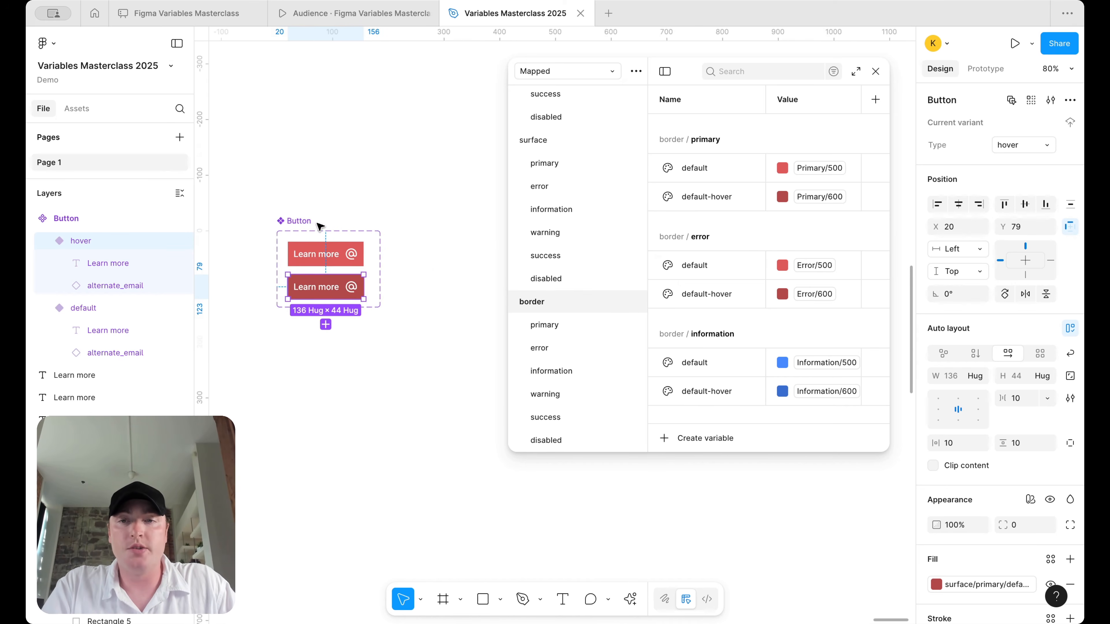
{"action": "left_click", "coordinate": [322, 230]}
{"action": "left_click_drag", "start_coordinate": [378, 254], "coordinate": [488, 254]}
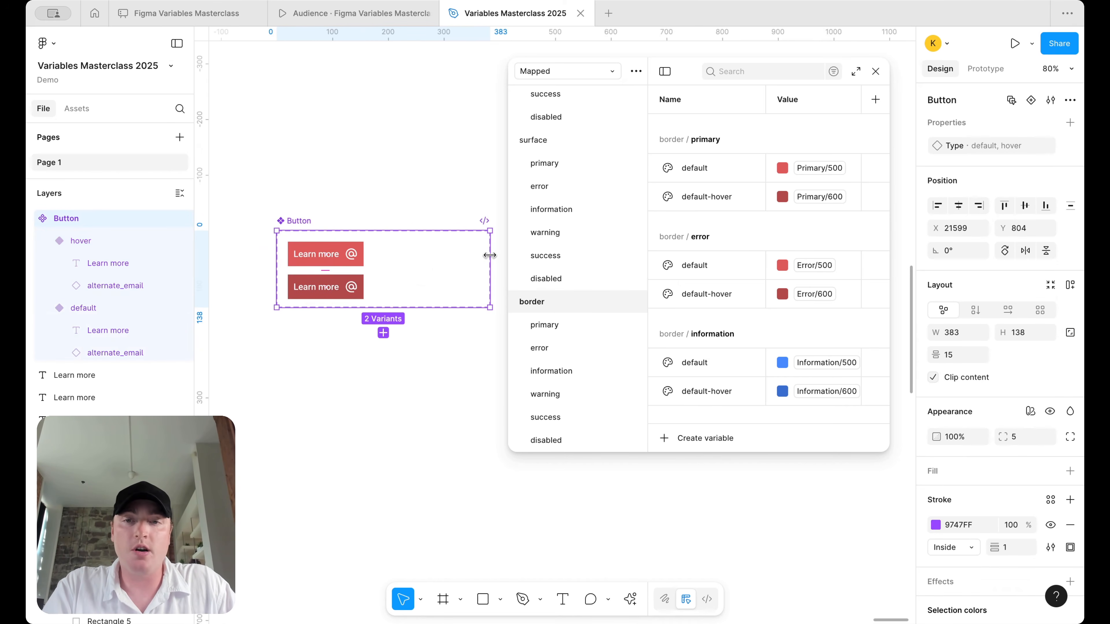
{"action": "left_click_drag", "start_coordinate": [325, 287], "coordinate": [434, 260]}
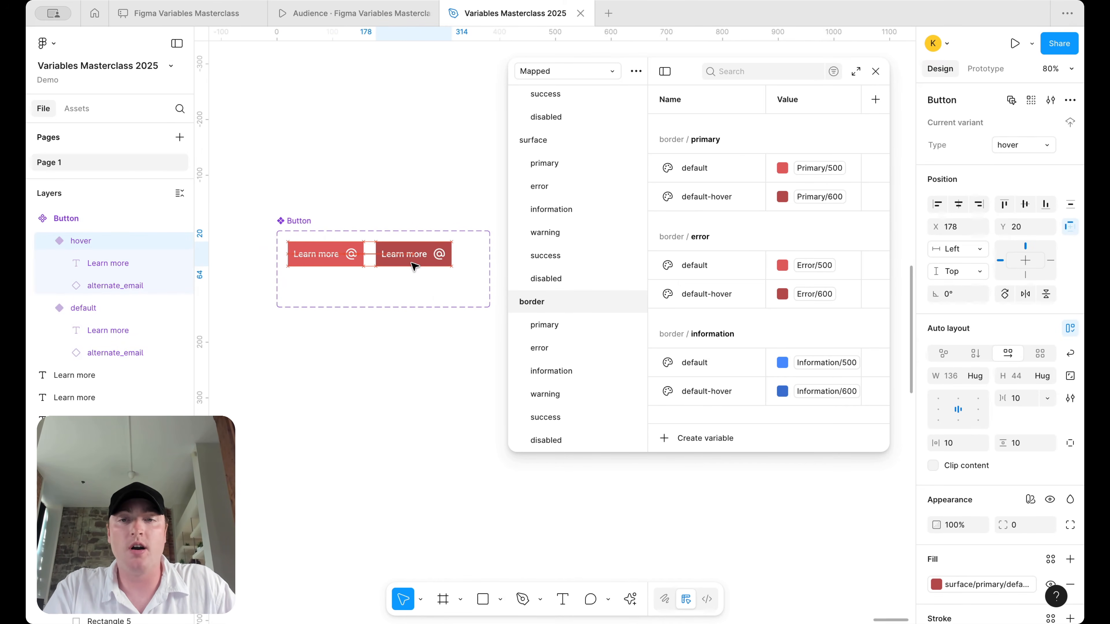
{"action": "scroll", "coordinate": [415, 263], "scroll_direction": "right", "scroll_amount": 3}
{"action": "scroll", "coordinate": [320, 238], "scroll_direction": "left", "scroll_amount": 2}
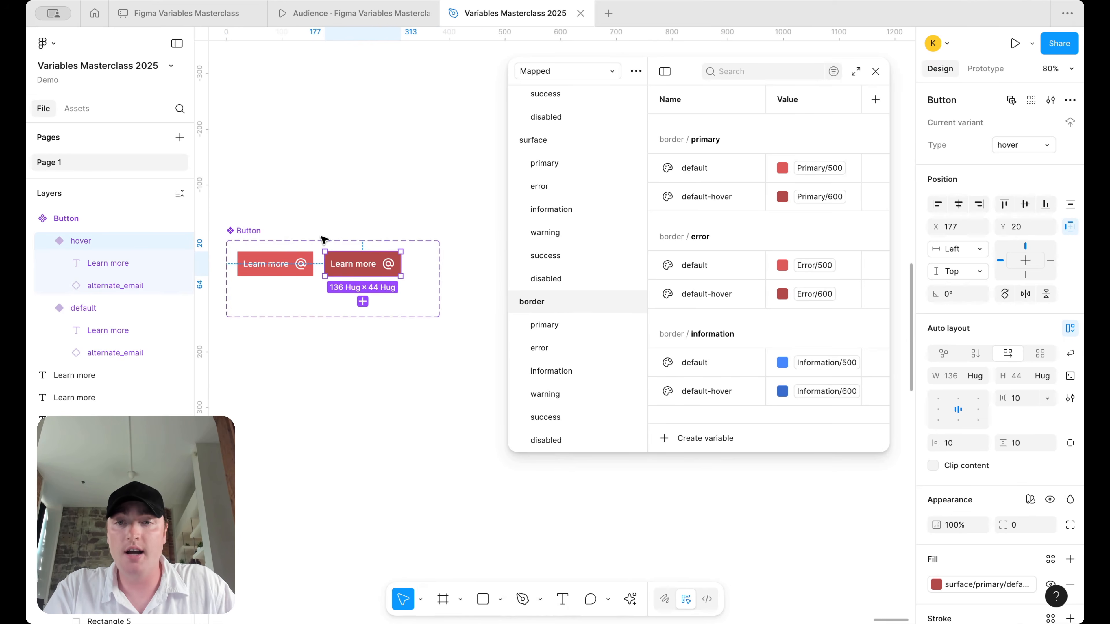
{"action": "left_click", "coordinate": [294, 241]}
{"action": "left_click_drag", "start_coordinate": [416, 240], "coordinate": [416, 218]}
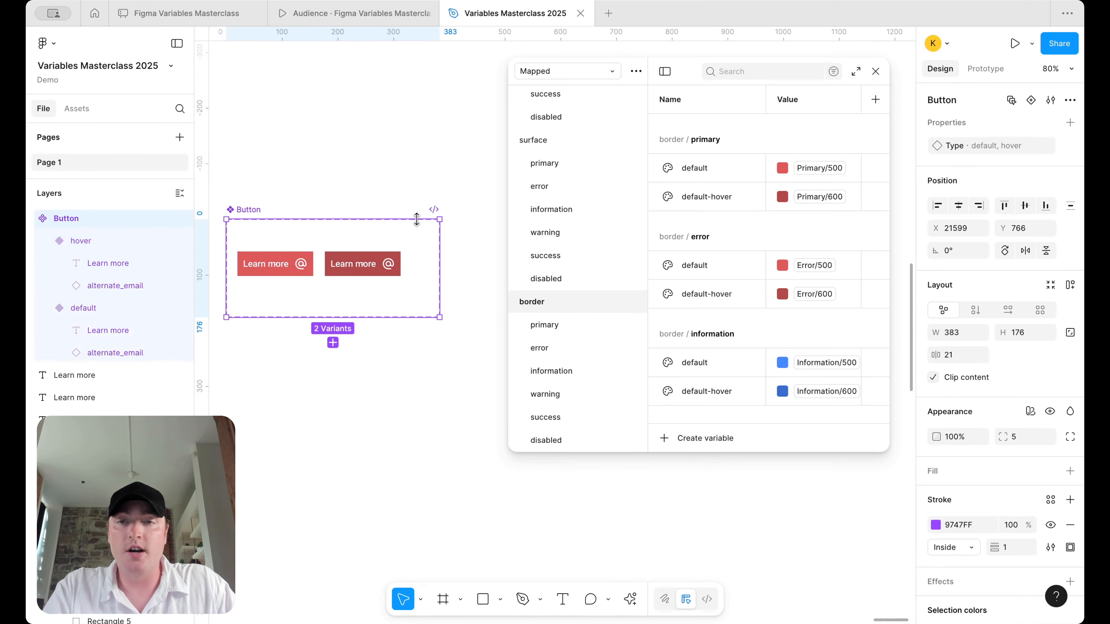
- Move both button variants up inside the component set
{"action": "scroll", "coordinate": [417, 218], "scroll_direction": "left", "scroll_amount": 4}
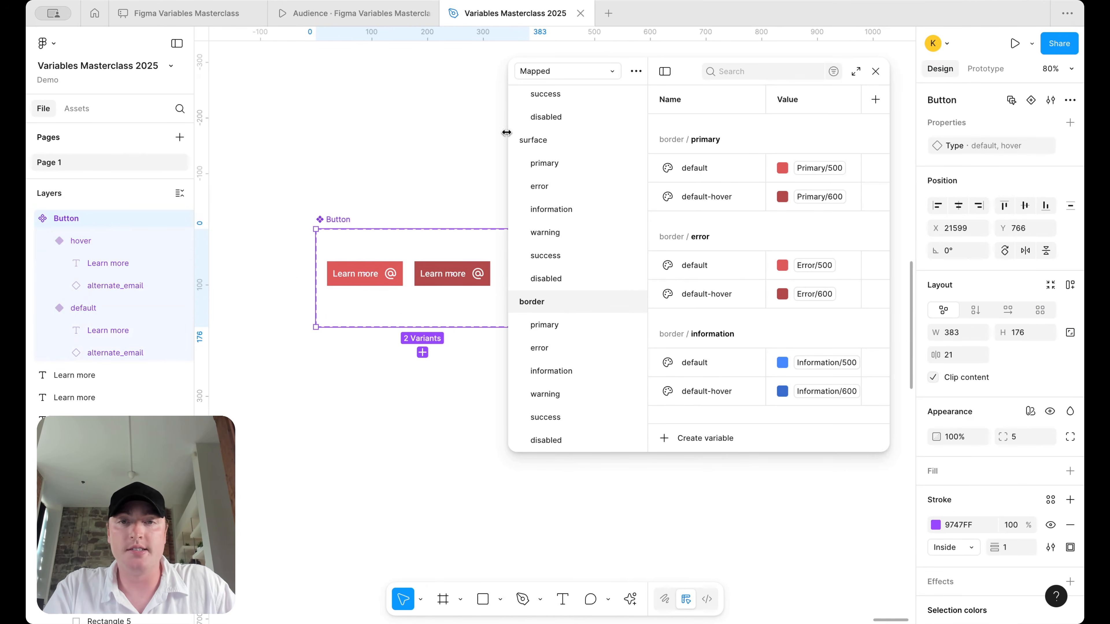
{"action": "left_click_drag", "start_coordinate": [508, 133], "coordinate": [614, 133]}
{"action": "scroll", "coordinate": [432, 292], "scroll_direction": "up", "scroll_amount": 3}
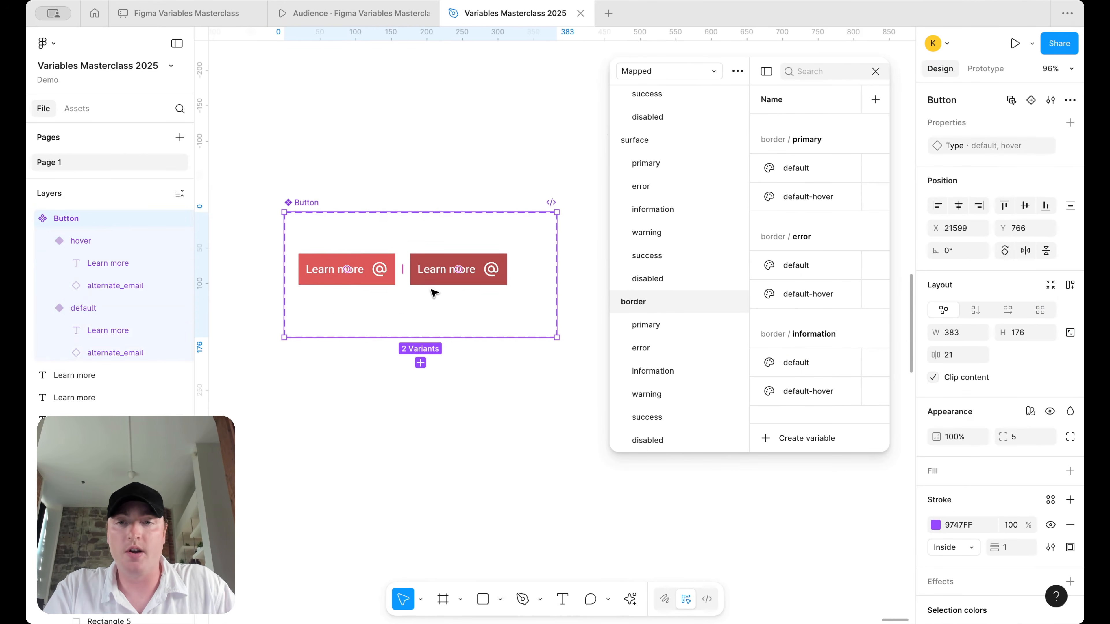
{"action": "left_click", "coordinate": [380, 278]}
{"action": "left_click_drag", "start_coordinate": [378, 285], "coordinate": [382, 245]}
{"action": "key", "text": "super+z"}
{"action": "left_click_drag", "start_coordinate": [456, 263], "coordinate": [459, 245]}
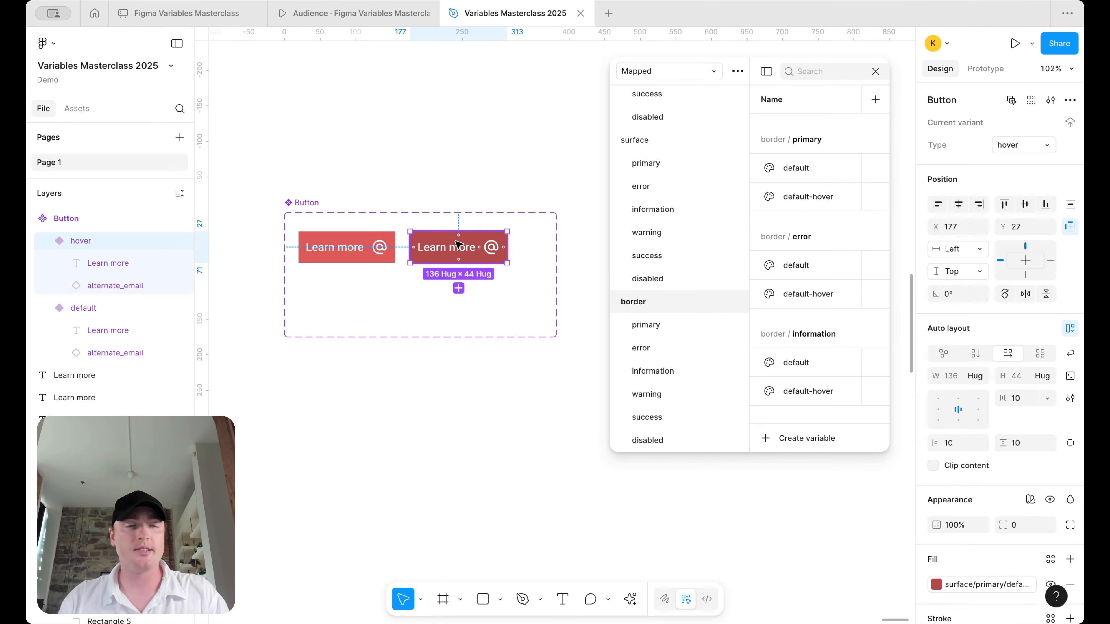
- Widen the set further and duplicate the default button as a new Type3 variant
{"action": "left_click", "coordinate": [307, 202]}
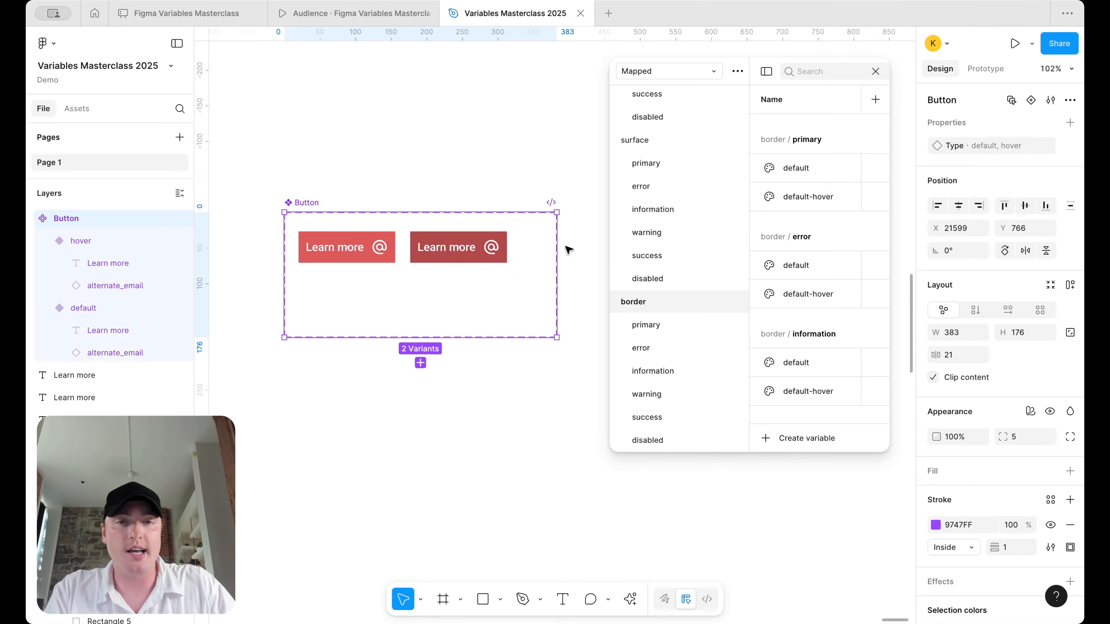
{"action": "scroll", "coordinate": [565, 248], "scroll_direction": "up", "scroll_amount": 1}
{"action": "scroll", "coordinate": [564, 248], "scroll_direction": "right", "scroll_amount": 1}
{"action": "scroll", "coordinate": [568, 252], "scroll_direction": "down", "scroll_amount": 3}
{"action": "left_click_drag", "start_coordinate": [542, 264], "coordinate": [588, 264]}
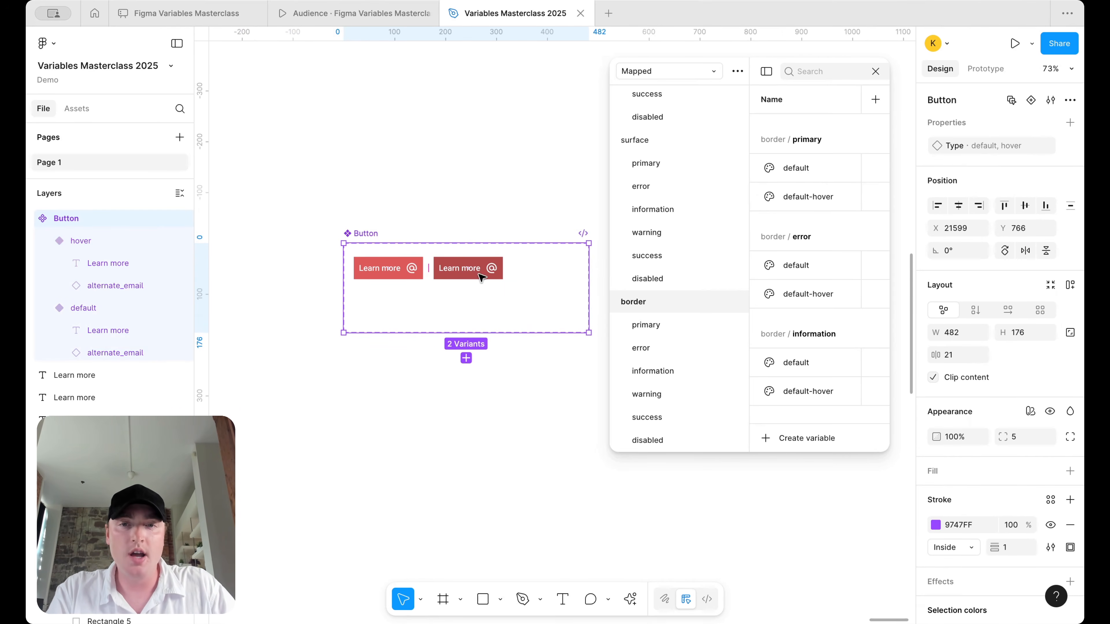
{"action": "left_click", "coordinate": [398, 272]}
{"action": "left_click_drag", "start_coordinate": [385, 272], "coordinate": [544, 271]}
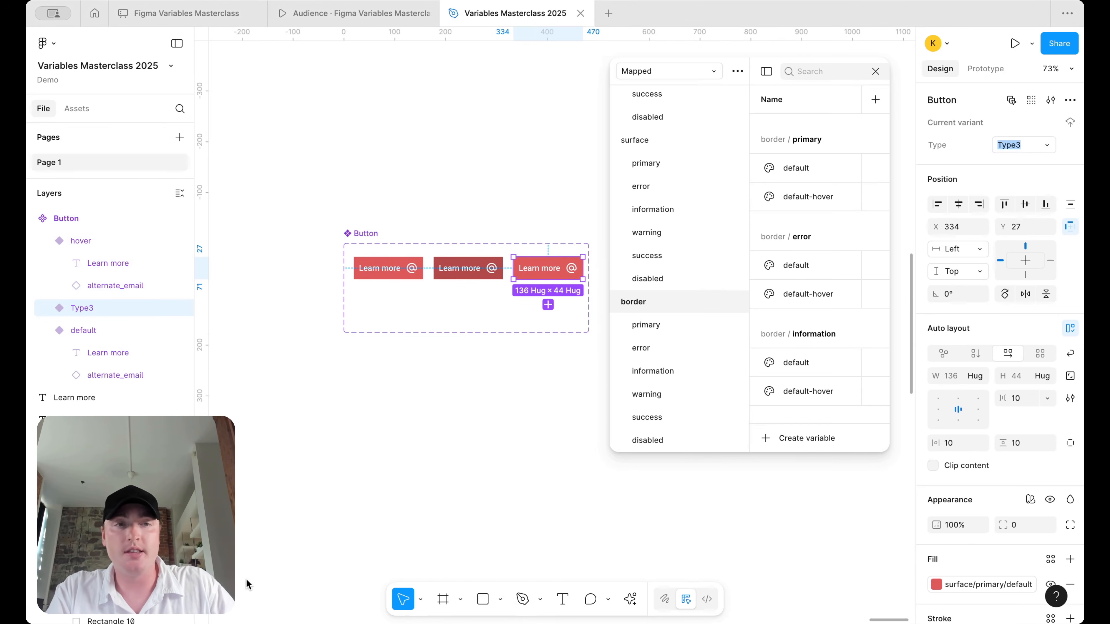
- Rename the new variant's type value to fpcus
{"action": "left_click", "coordinate": [999, 149]}
{"action": "type", "text": "fpcus"}
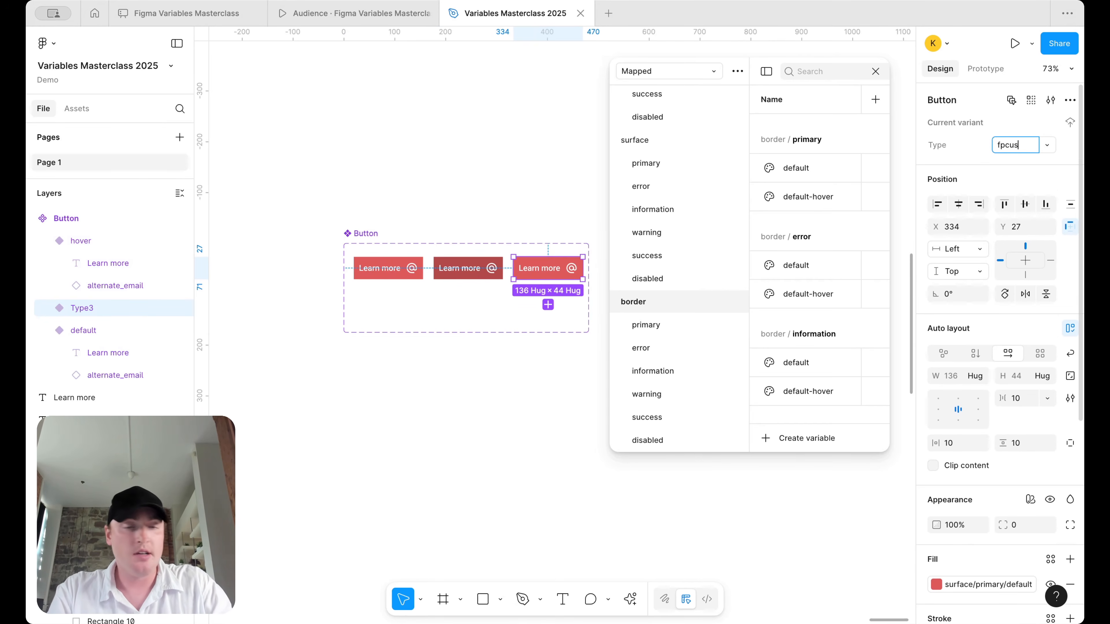
{"action": "key", "text": "Return"}
- Draw a rectangle and paste it into the fpcus button, positioned freely over it
{"action": "left_click", "coordinate": [482, 598]}
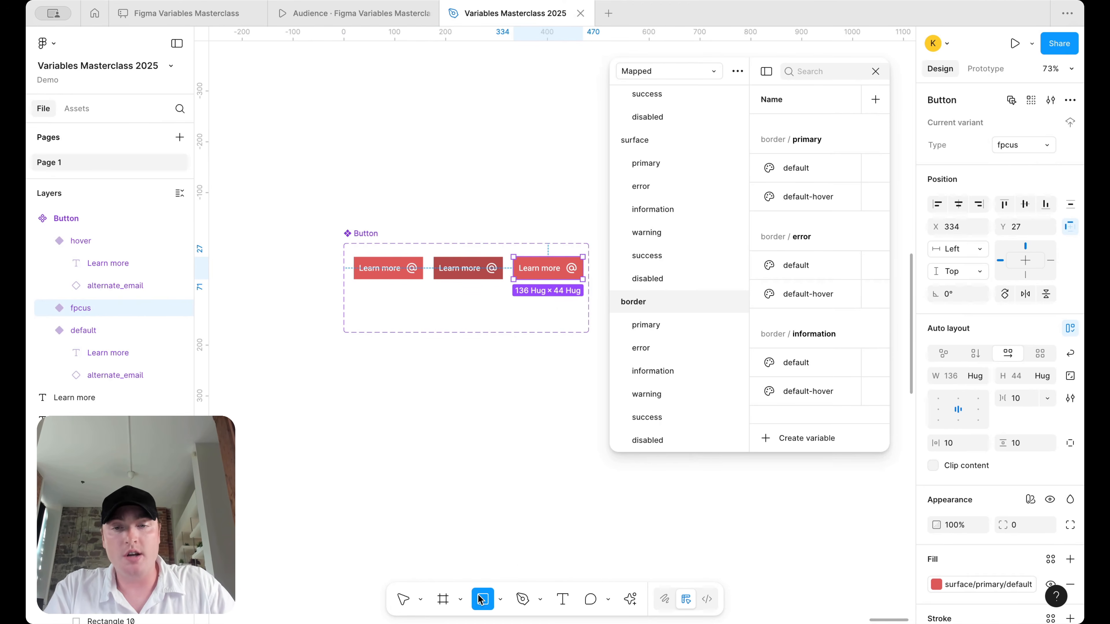
{"action": "scroll", "coordinate": [556, 256], "scroll_direction": "up", "scroll_amount": 5}
{"action": "left_click_drag", "start_coordinate": [429, 238], "coordinate": [606, 319]}
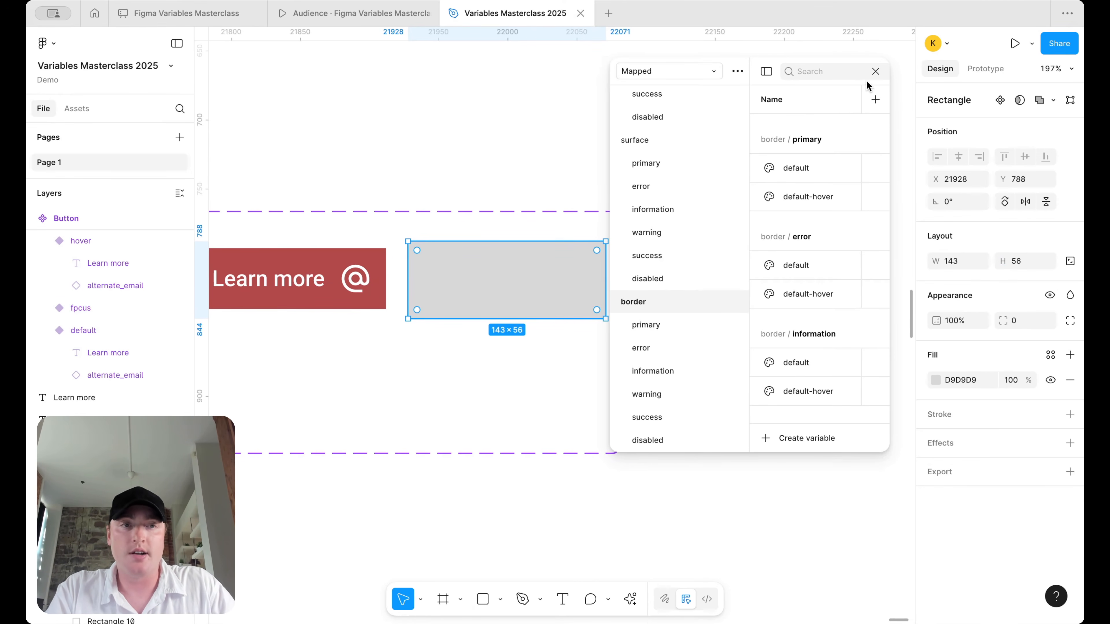
{"action": "left_click", "coordinate": [876, 71]}
{"action": "key", "text": "ctrl+x"}
{"action": "left_click", "coordinate": [509, 280]}
{"action": "key", "text": "ctrl+v"}
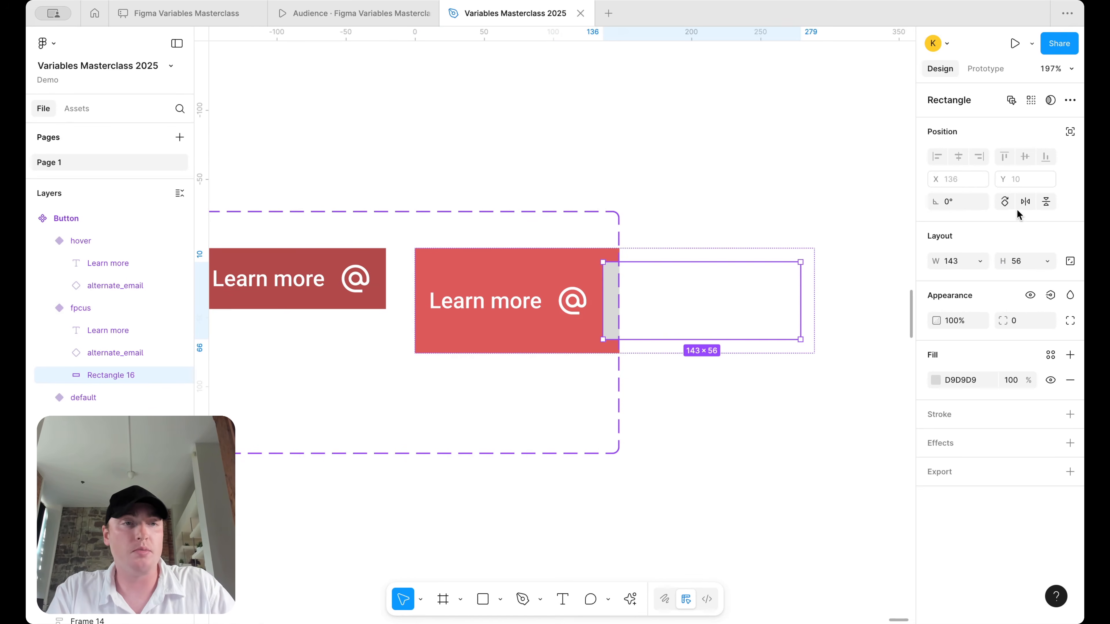
{"action": "left_click", "coordinate": [1070, 131]}
{"action": "key", "text": "shift+Left"}
{"action": "key", "text": "shift+Left"}
{"action": "key", "text": "shift+Left"}
{"action": "key", "text": "shift+Left"}
{"action": "key", "text": "shift+Left"}
{"action": "key", "text": "shift+Left"}
{"action": "key", "text": "shift+Left"}
{"action": "key", "text": "shift+Left"}
{"action": "key", "text": "shift+Left"}
{"action": "key", "text": "shift+Left"}
{"action": "key", "text": "shift+Left"}
{"action": "key", "text": "shift+Left"}
{"action": "key", "text": "shift+Left"}
{"action": "key", "text": "shift+Left"}
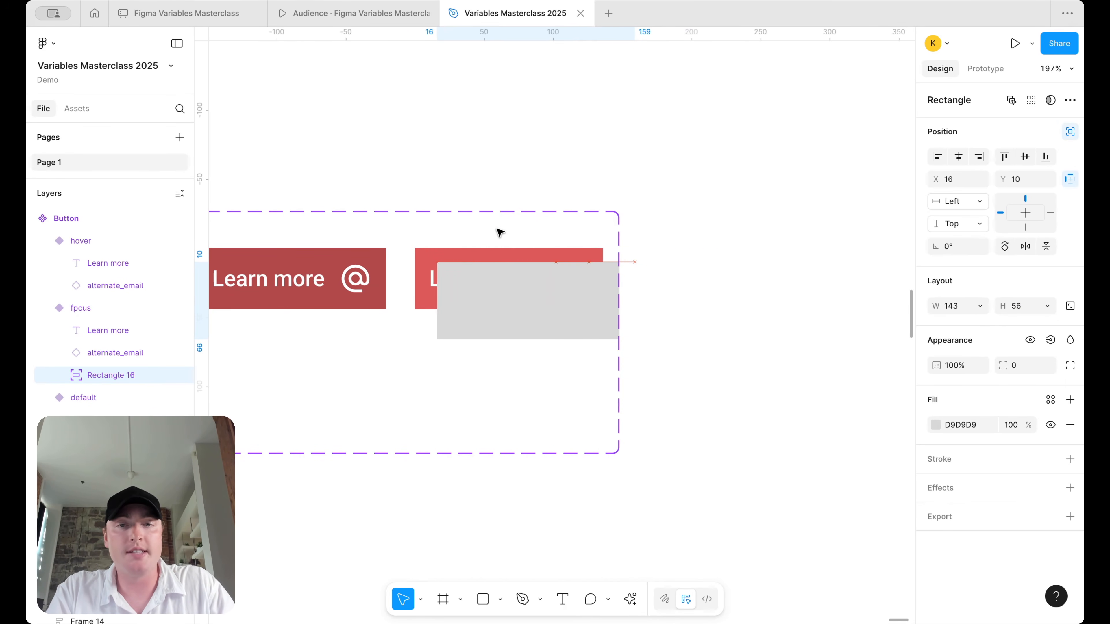
{"action": "scroll", "coordinate": [486, 277], "scroll_direction": "up", "scroll_amount": 5}
{"action": "key", "text": "shift+Up"}
{"action": "key", "text": "Up"}
{"action": "key", "text": "Up"}
{"action": "key", "text": "Up"}
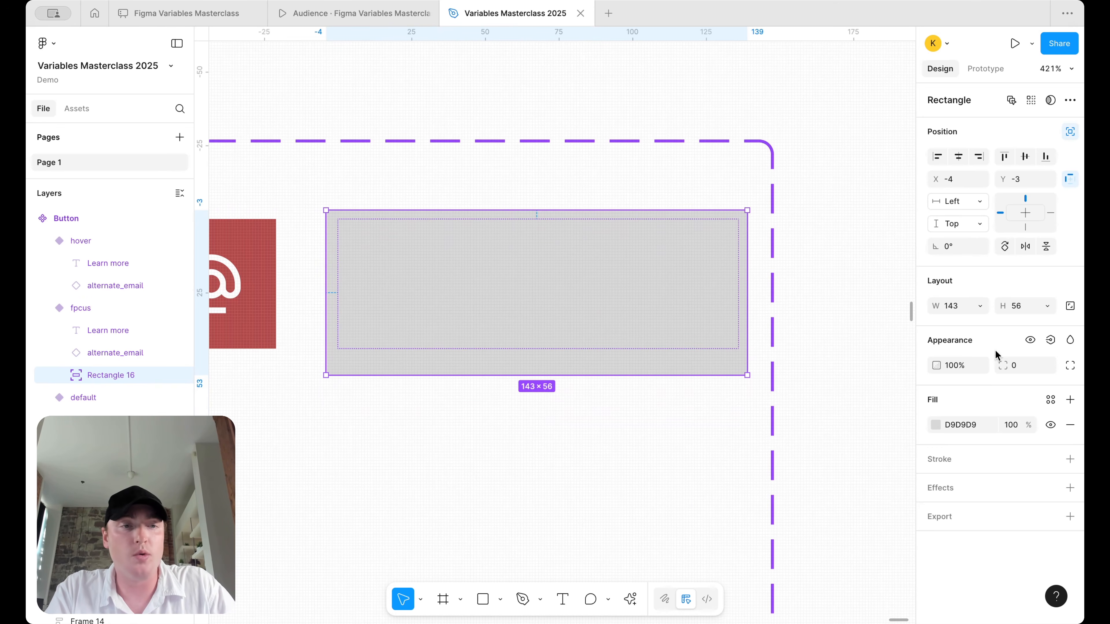
- Remove the rectangle's fill, add a stroke, and browse the border variables without applying one
{"action": "left_click", "coordinate": [1070, 424]}
{"action": "left_click", "coordinate": [1071, 428]}
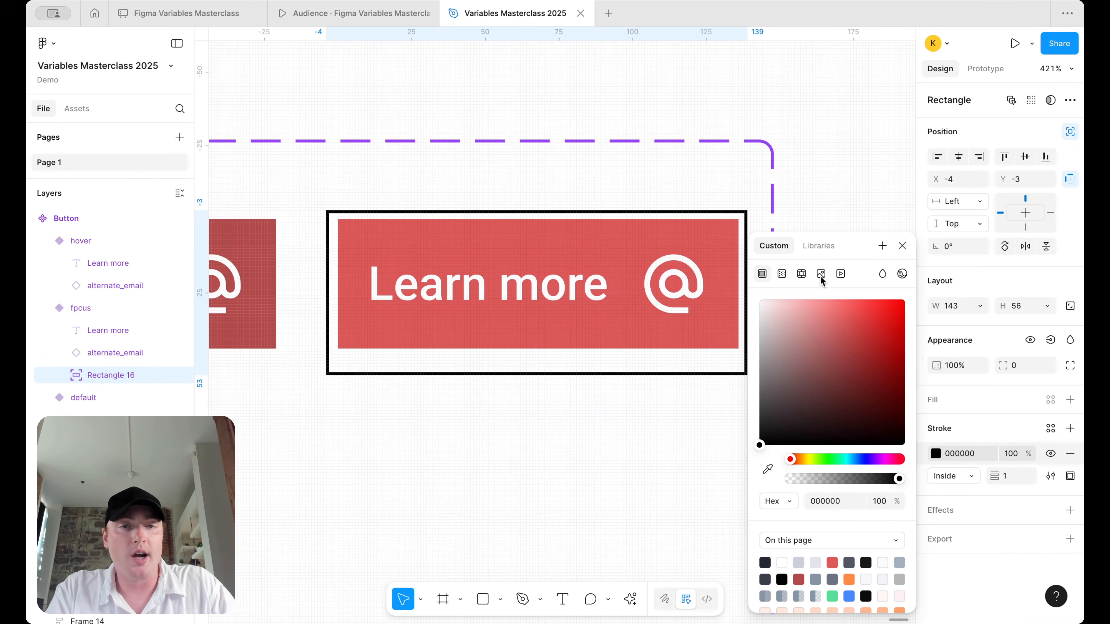
{"action": "left_click", "coordinate": [1049, 430]}
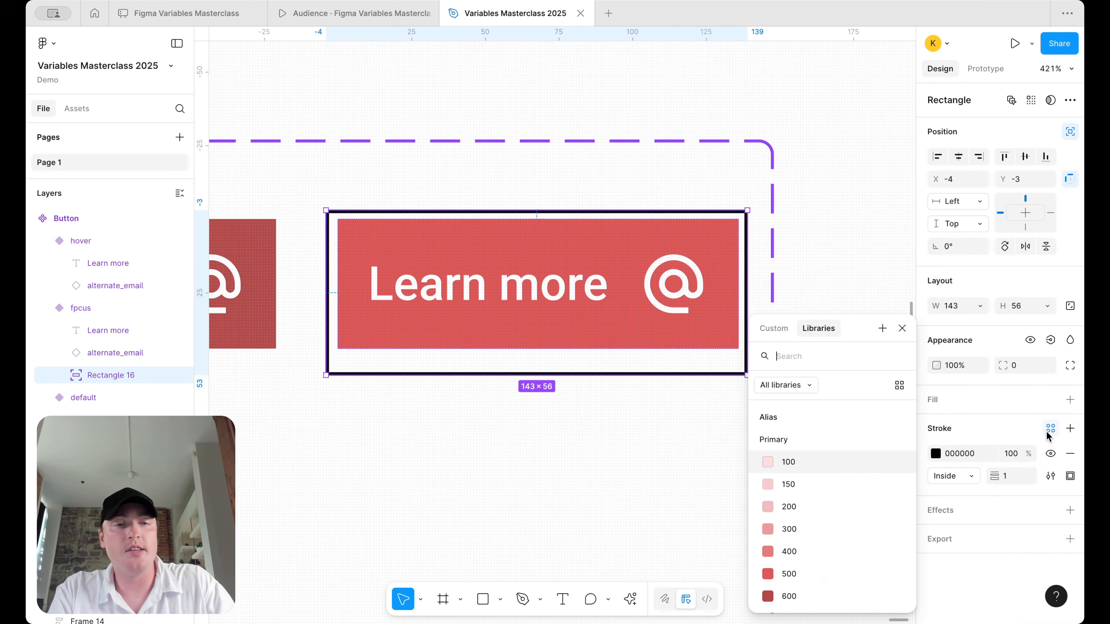
{"action": "type", "text": "bor"}
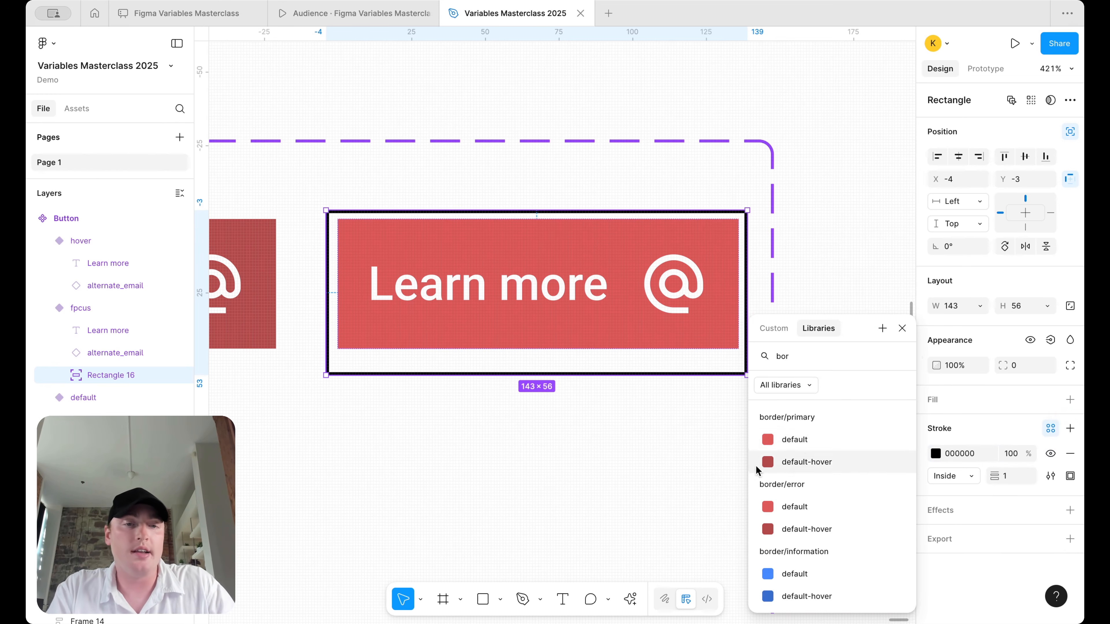
{"action": "left_click", "coordinate": [569, 446]}
- Resize Rectangle 16 to 142×50 around the fpcus button
{"action": "left_click", "coordinate": [584, 375]}
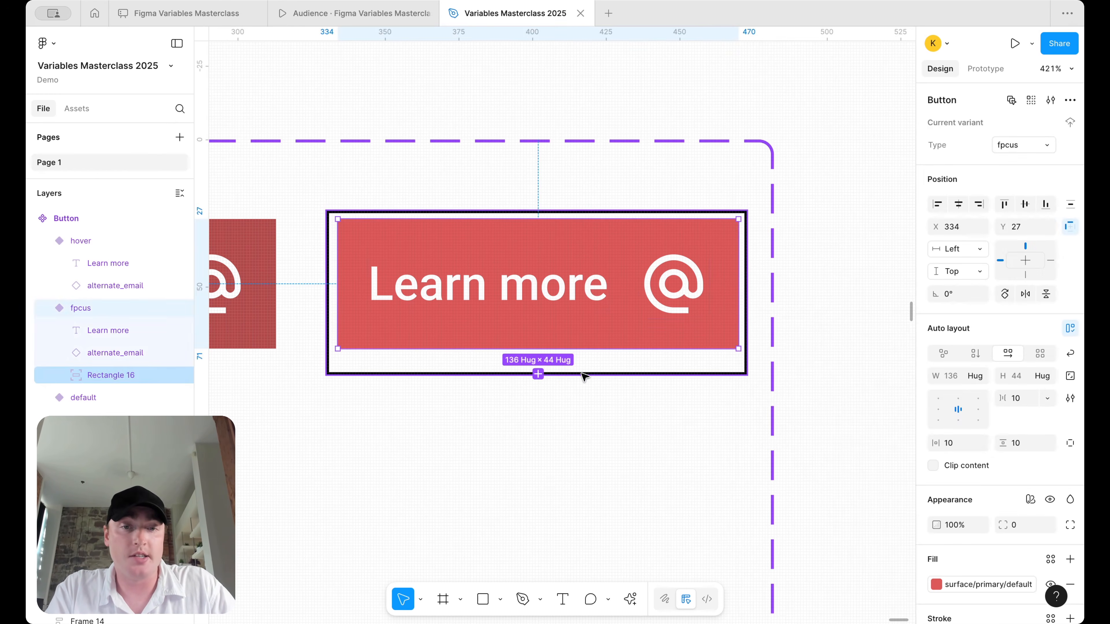
{"action": "scroll", "coordinate": [585, 376], "scroll_direction": "up", "scroll_amount": 5}
{"action": "double_click", "coordinate": [587, 376]}
{"action": "left_click_drag", "start_coordinate": [587, 376], "coordinate": [589, 348]}
{"action": "scroll", "coordinate": [446, 161], "scroll_direction": "left", "scroll_amount": 7}
{"action": "scroll", "coordinate": [414, 168], "scroll_direction": "up", "scroll_amount": 4}
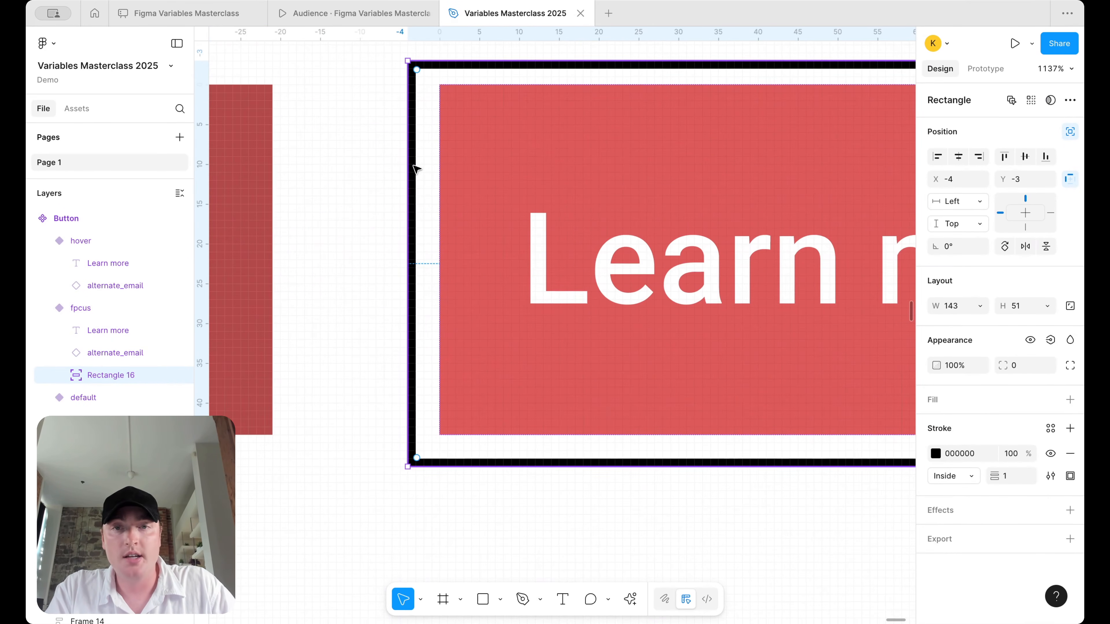
{"action": "left_click_drag", "start_coordinate": [413, 171], "coordinate": [416, 170]}
{"action": "scroll", "coordinate": [416, 171], "scroll_direction": "down", "scroll_amount": 5}
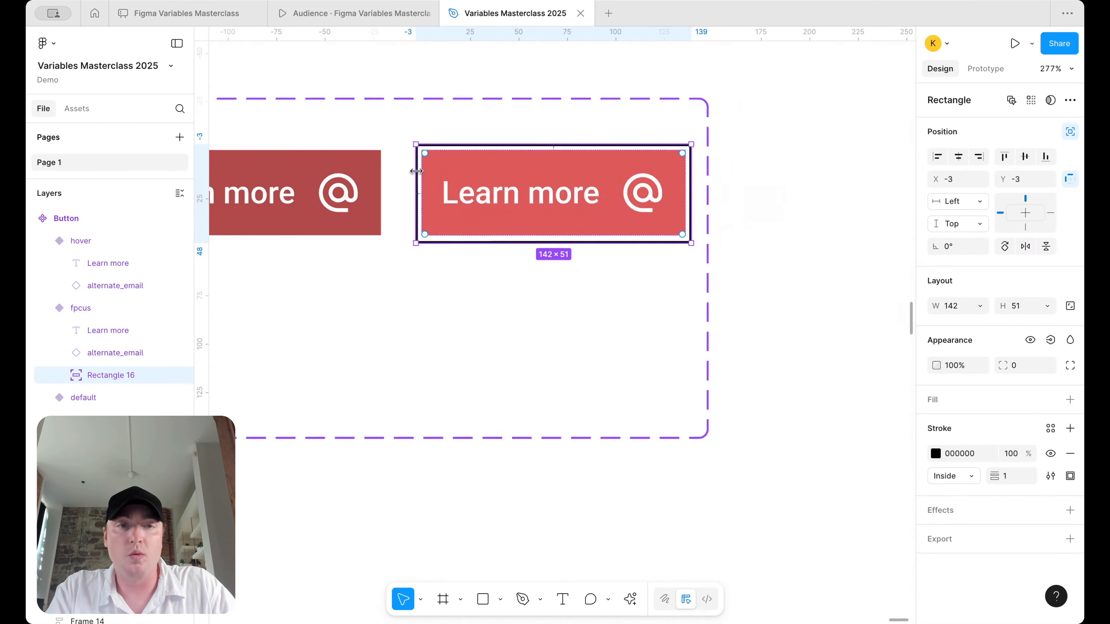
{"action": "scroll", "coordinate": [463, 228], "scroll_direction": "up", "scroll_amount": 5}
{"action": "left_click_drag", "start_coordinate": [538, 294], "coordinate": [538, 289]}
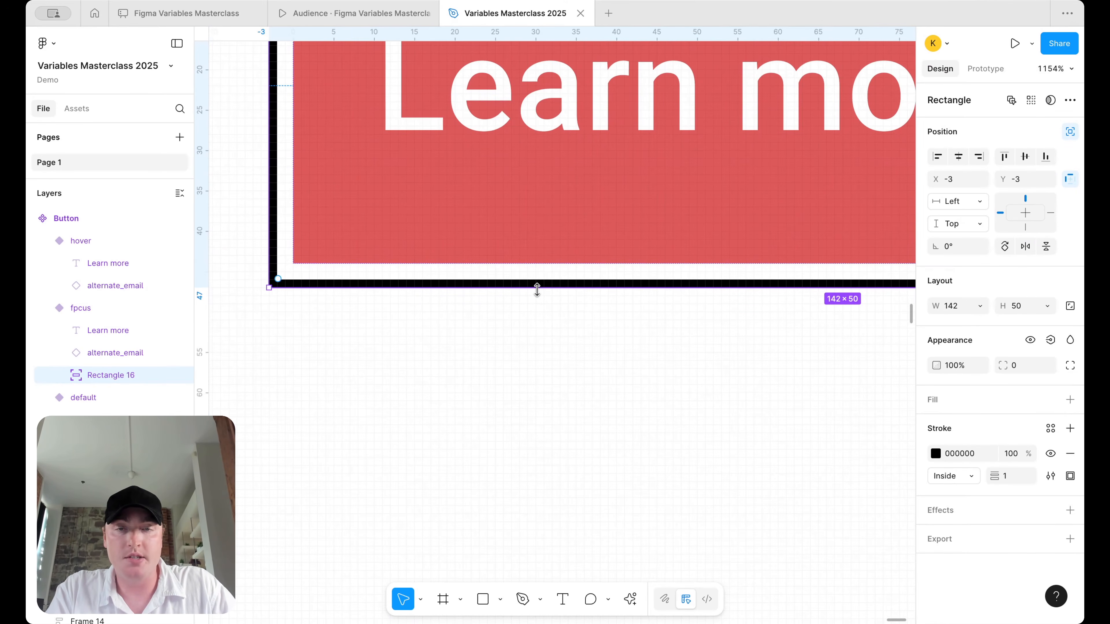
{"action": "scroll", "coordinate": [538, 290], "scroll_direction": "up", "scroll_amount": 5}
{"action": "scroll", "coordinate": [538, 292], "scroll_direction": "down", "scroll_amount": 4}
- Set the outline's constraints to Left and right plus Top and bottom
{"action": "left_click", "coordinate": [975, 205]}
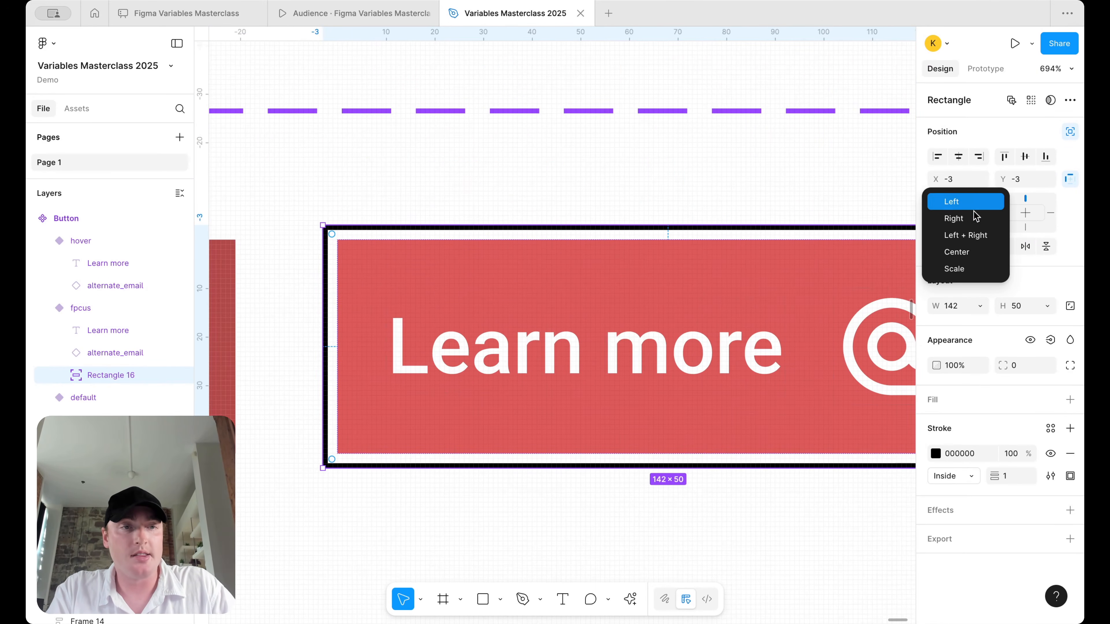
{"action": "left_click", "coordinate": [977, 235]}
{"action": "left_click", "coordinate": [983, 225]}
{"action": "left_click", "coordinate": [983, 257]}
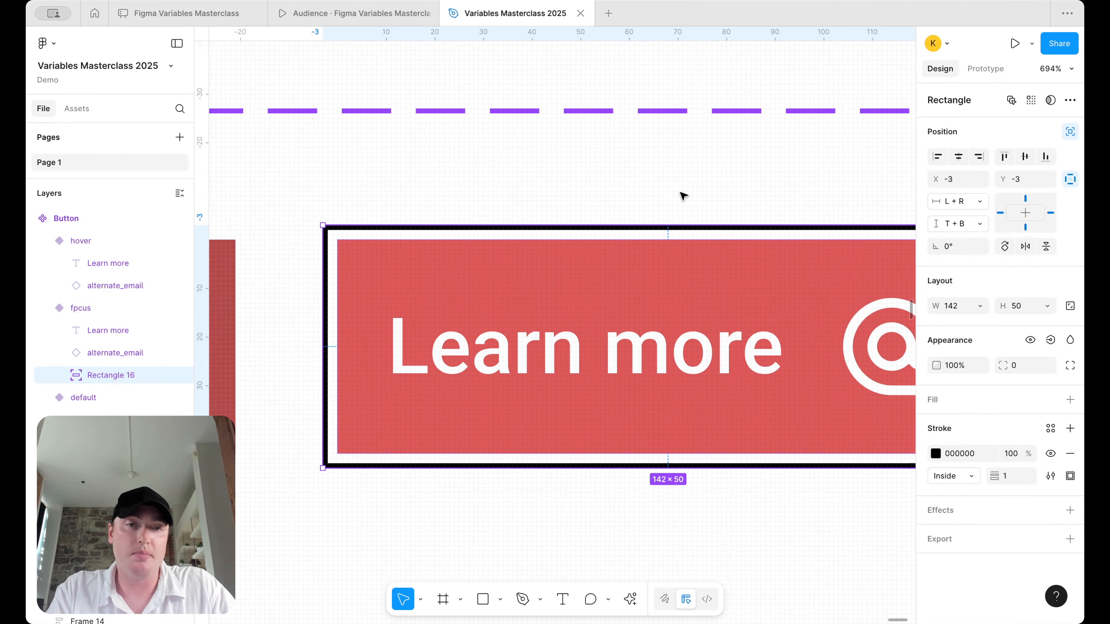
{"action": "scroll", "coordinate": [682, 194], "scroll_direction": "down", "scroll_amount": 4}
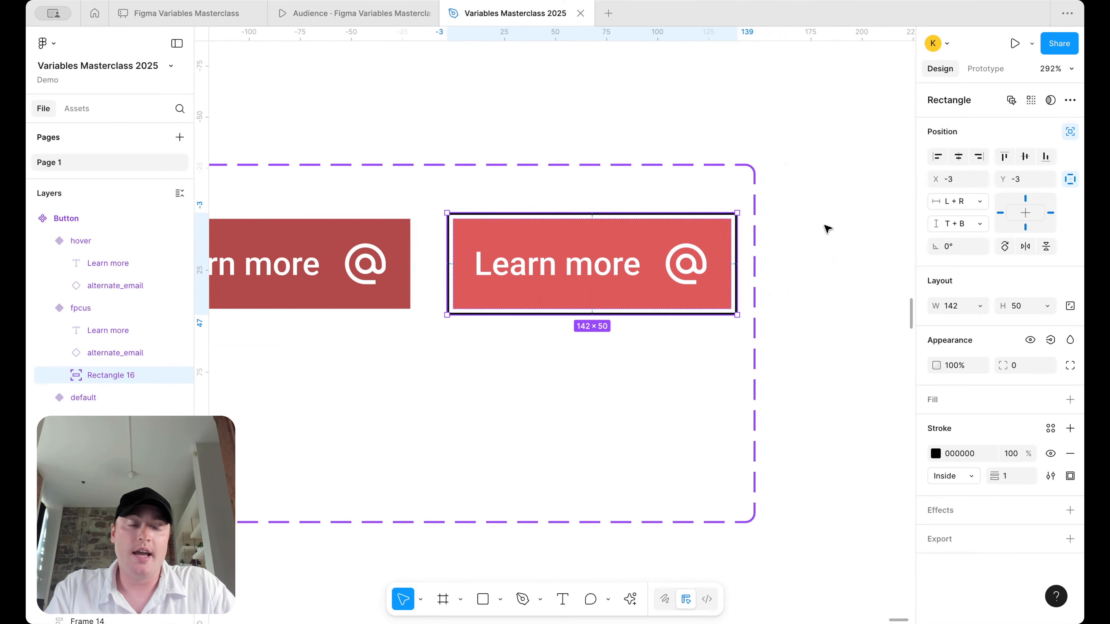
{"action": "left_click", "coordinate": [831, 250]}
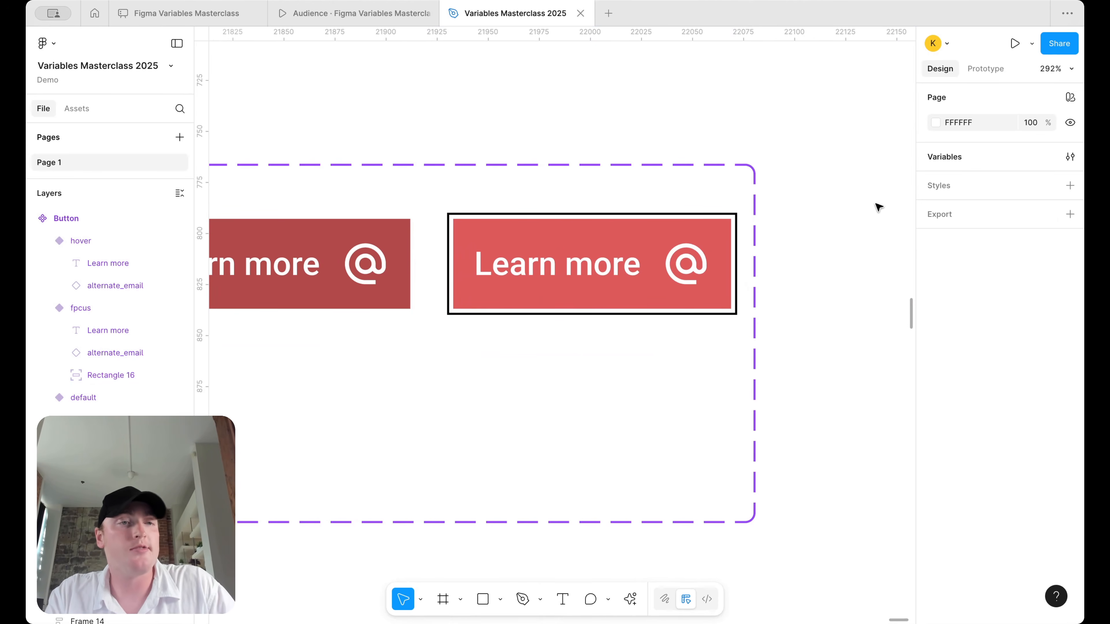
- Trim the Button component set to 482×115
{"action": "scroll", "coordinate": [848, 195], "scroll_direction": "down", "scroll_amount": 5}
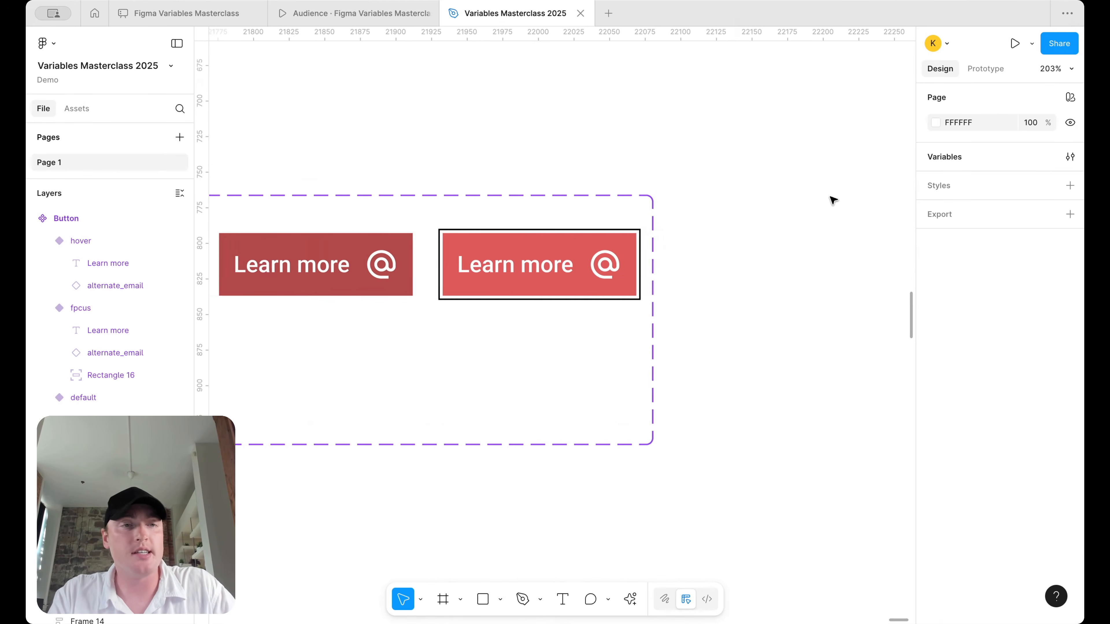
{"action": "left_click", "coordinate": [258, 204]}
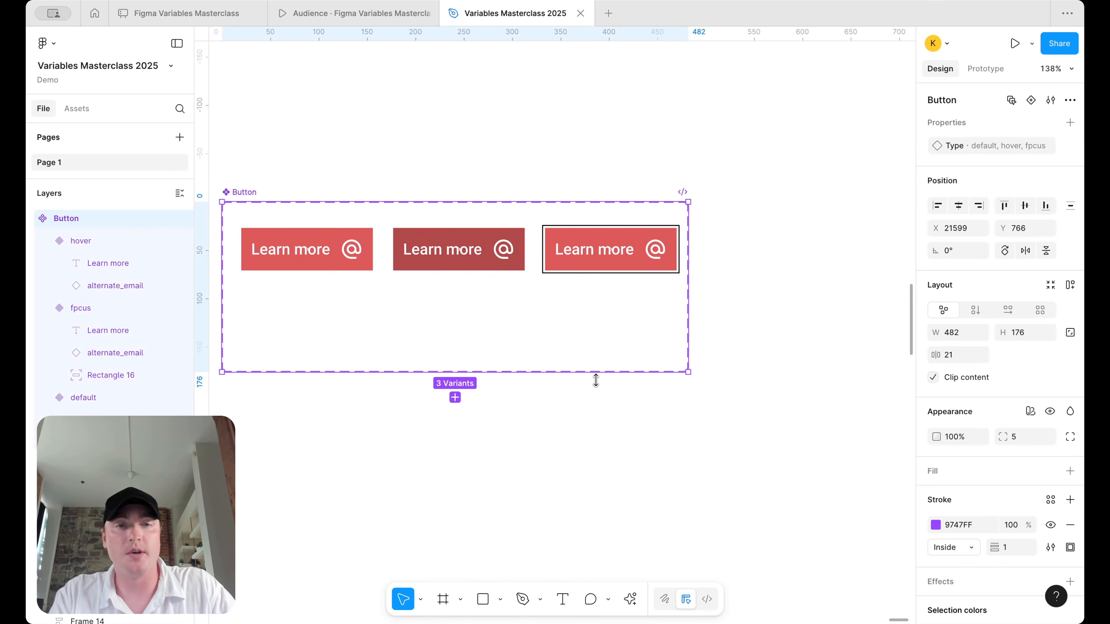
{"action": "left_click_drag", "start_coordinate": [651, 373], "coordinate": [652, 313]}
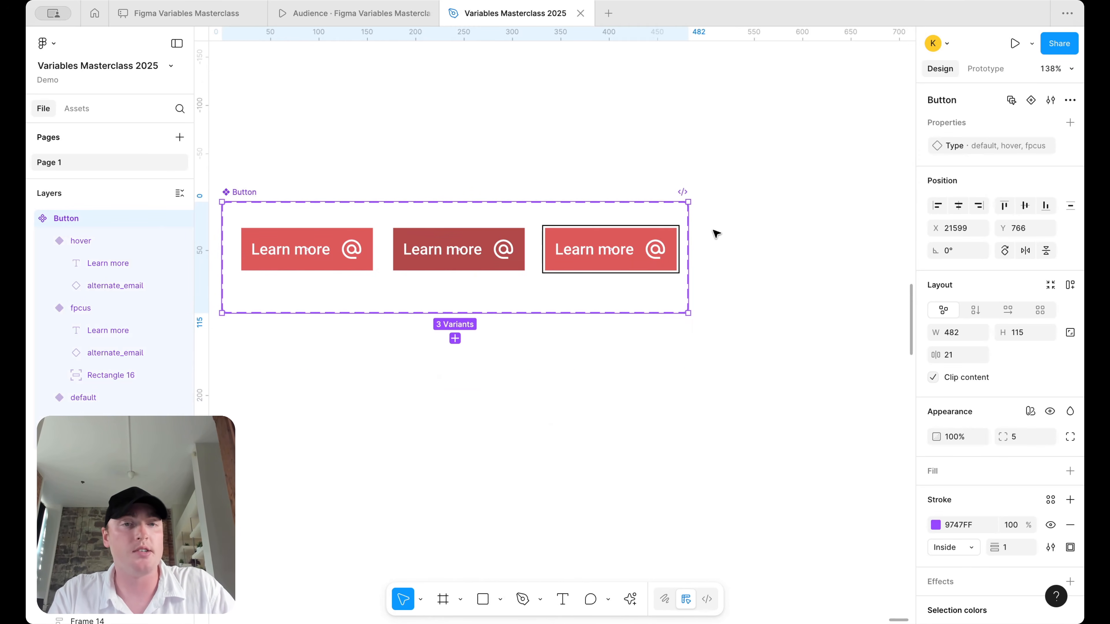
{"action": "left_click_drag", "start_coordinate": [693, 232], "coordinate": [707, 231]}
{"action": "left_click", "coordinate": [763, 222]}
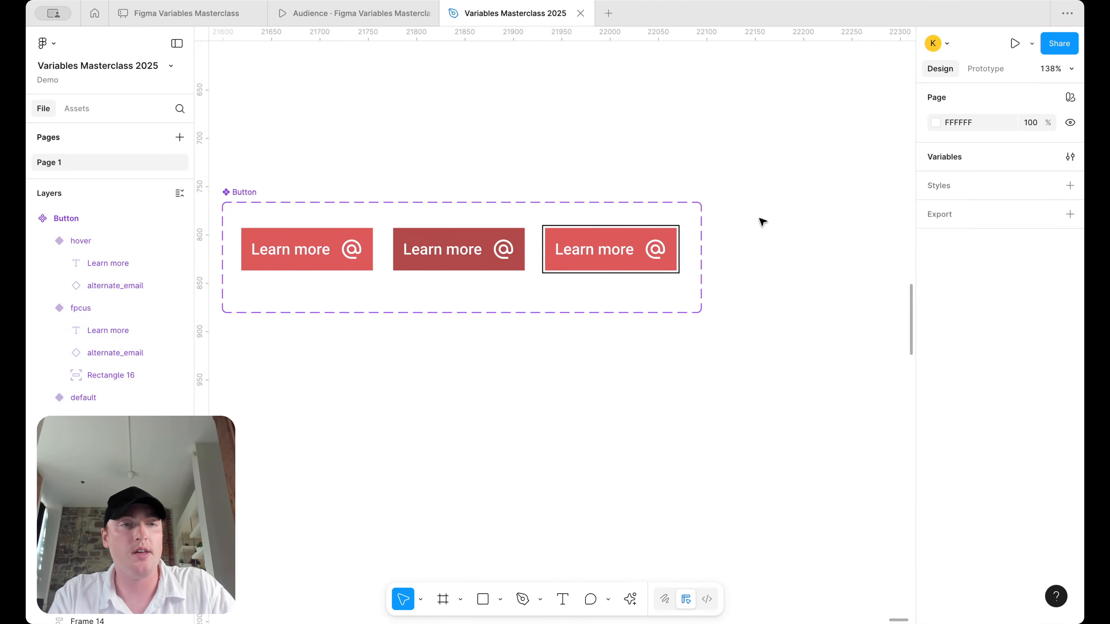
- Open the variables collection editor, widened to show the surface/primary variable values
{"action": "left_click", "coordinate": [1070, 157]}
{"action": "left_click_drag", "start_coordinate": [607, 260], "coordinate": [566, 261]}
{"action": "scroll", "coordinate": [464, 325], "scroll_direction": "right", "scroll_amount": 3}
{"action": "scroll", "coordinate": [632, 323], "scroll_direction": "down", "scroll_amount": 5}
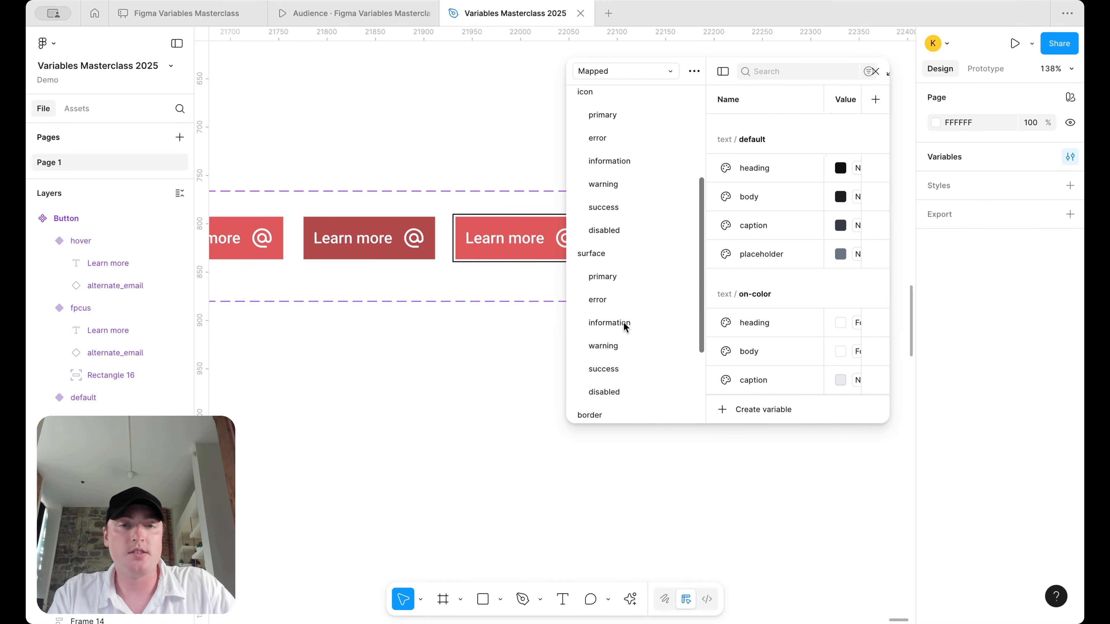
{"action": "left_click", "coordinate": [633, 276]}
{"action": "scroll", "coordinate": [442, 329], "scroll_direction": "right", "scroll_amount": 2}
{"action": "scroll", "coordinate": [441, 329], "scroll_direction": "down", "scroll_amount": 1}
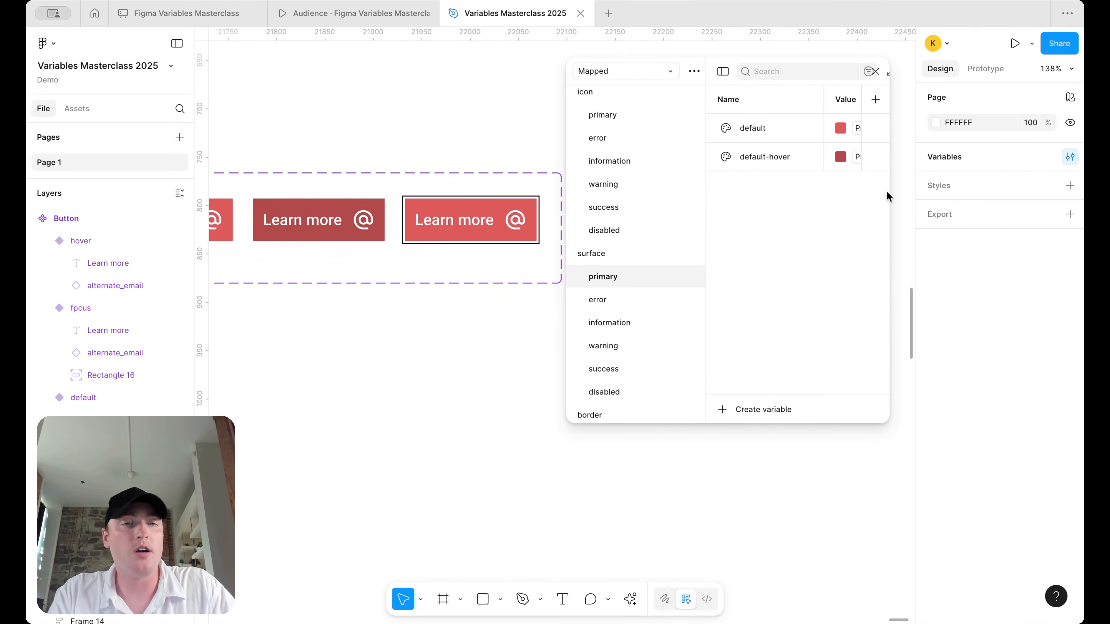
{"action": "left_click_drag", "start_coordinate": [564, 196], "coordinate": [408, 198]}
- Add a surface/primary focus variable copied from default-hover and set to Primary/500
{"action": "left_click", "coordinate": [611, 133]}
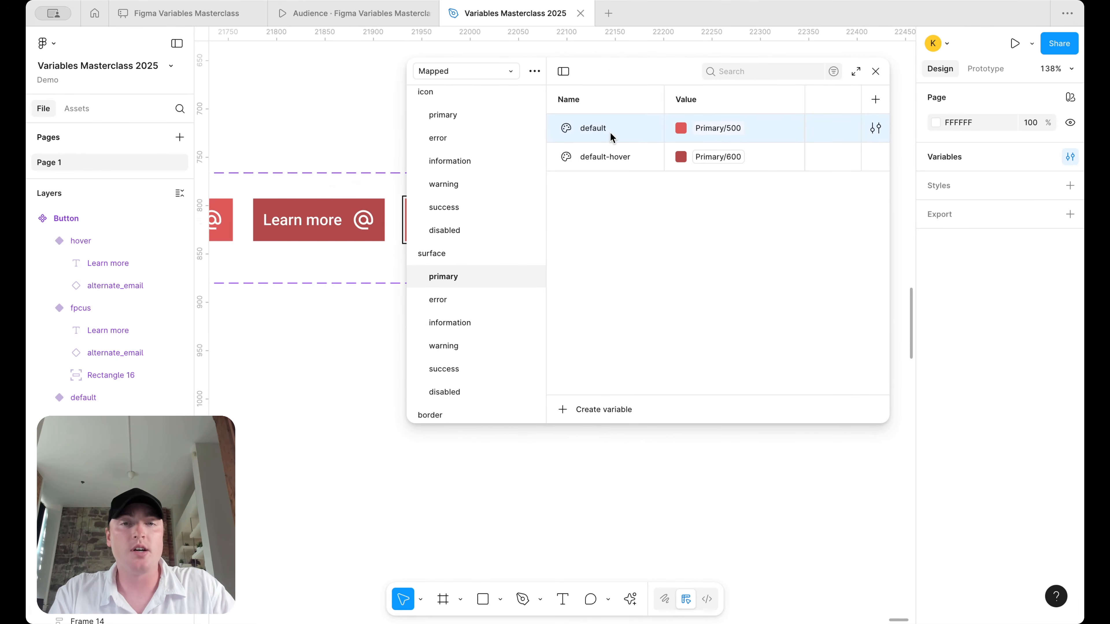
{"action": "left_click", "coordinate": [614, 158]}
{"action": "left_click", "coordinate": [616, 125]}
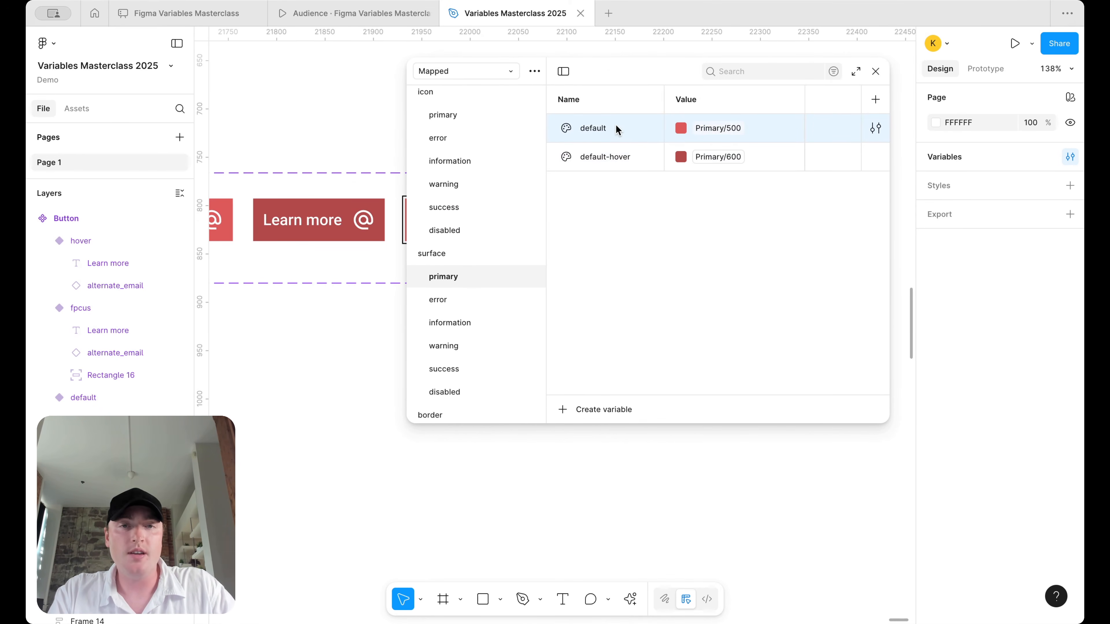
{"action": "left_click", "coordinate": [605, 163]}
{"action": "key", "text": "ctrl+d"}
{"action": "type", "text": "focus"}
{"action": "key", "text": "Return"}
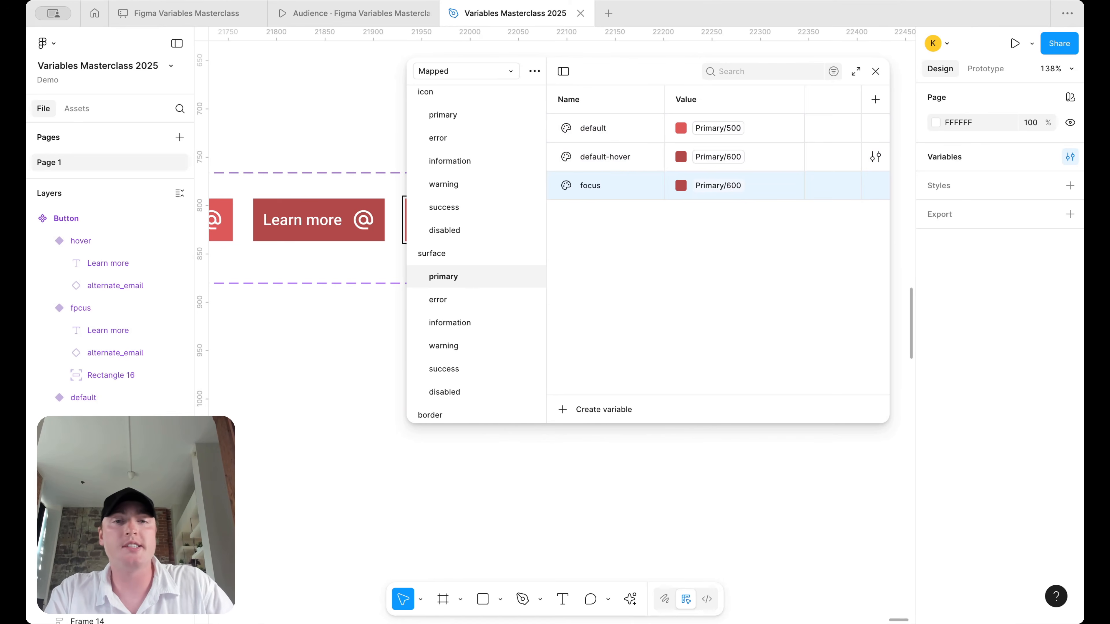
{"action": "left_click", "coordinate": [724, 186]}
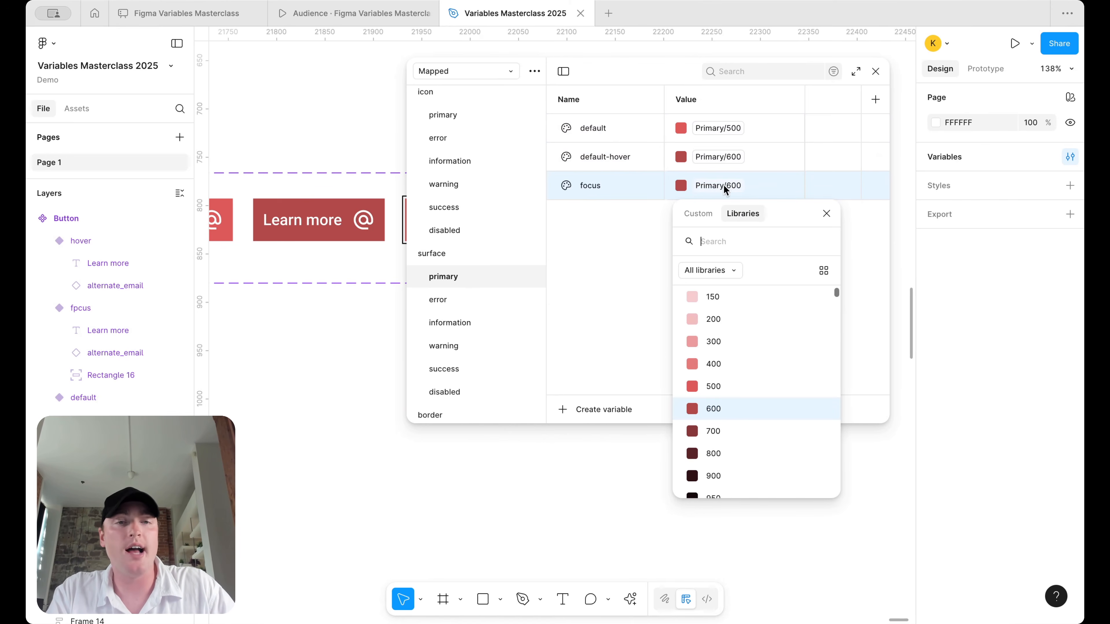
{"action": "left_click", "coordinate": [734, 385]}
- Add a surface/error focus variable copied from default-hover and set to Error/500
{"action": "left_click", "coordinate": [465, 299]}
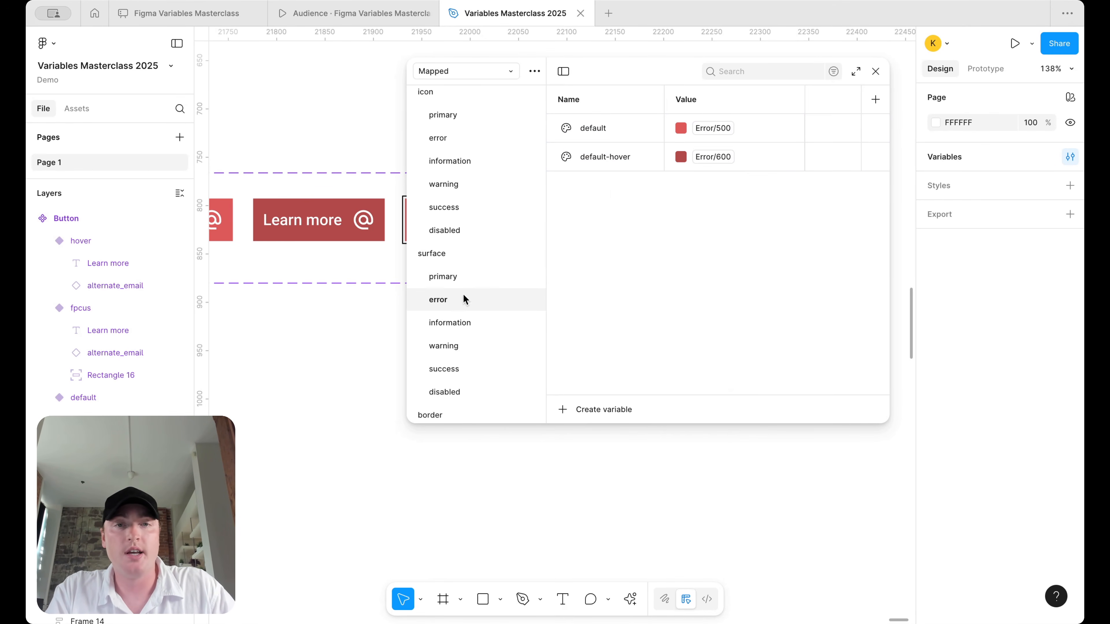
{"action": "left_click", "coordinate": [620, 158]}
{"action": "key", "text": "shift+Return"}
{"action": "type", "text": "focu"}
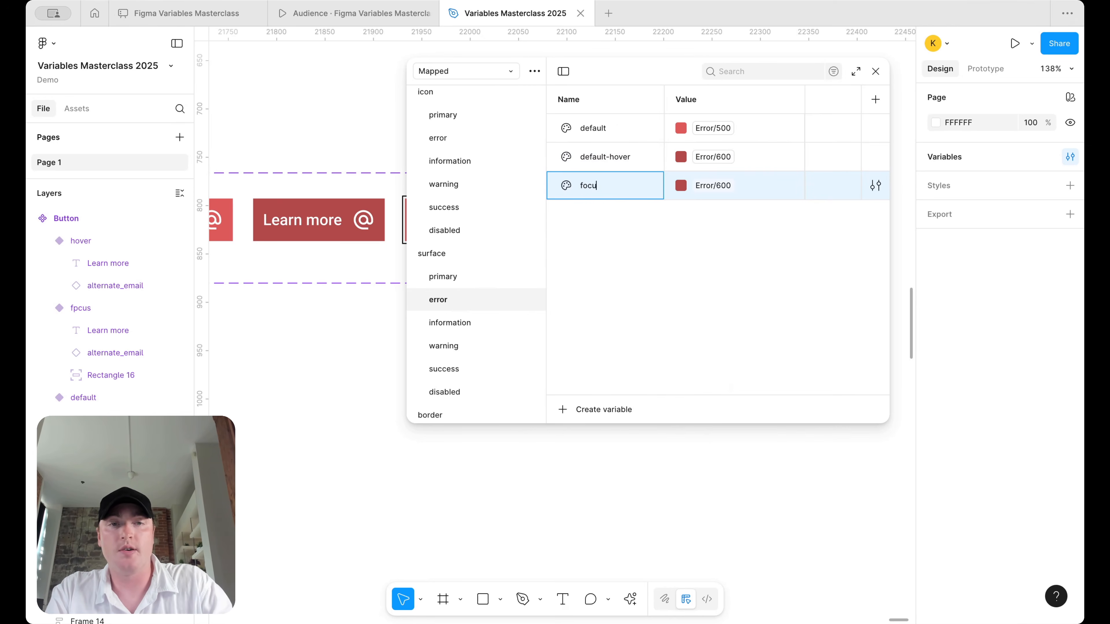
{"action": "type", "text": "s"}
{"action": "key", "text": "Return"}
{"action": "left_click", "coordinate": [706, 188]}
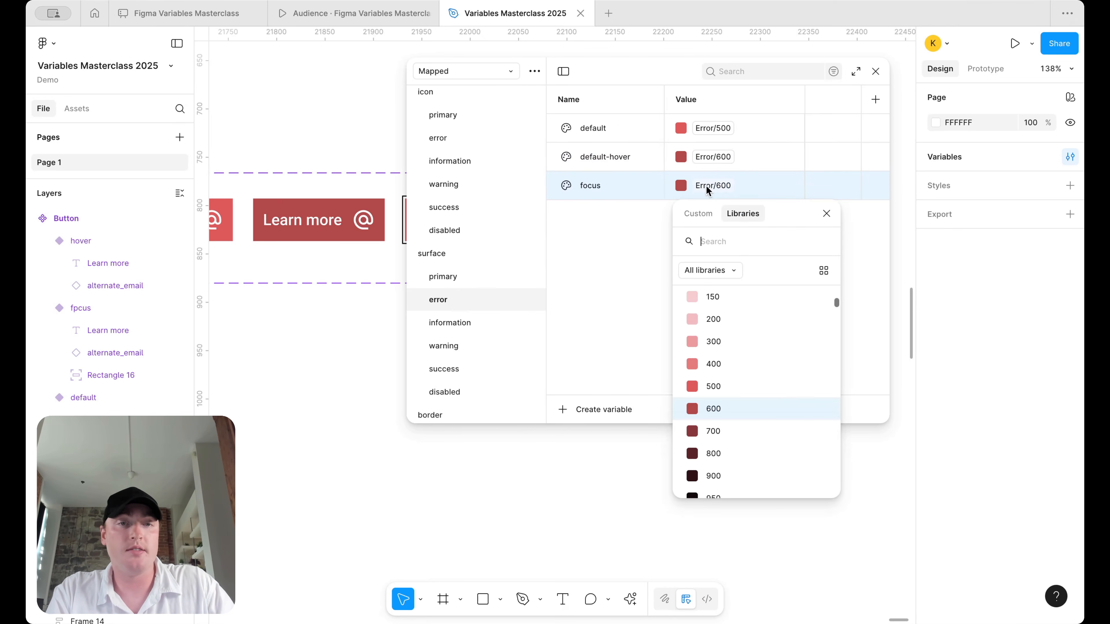
{"action": "left_click", "coordinate": [715, 385]}
- Add a surface/information focus variable copied from default-hover and set to Information/500
{"action": "left_click", "coordinate": [463, 323]}
{"action": "left_click", "coordinate": [618, 157]}
{"action": "key", "text": "shift+Return"}
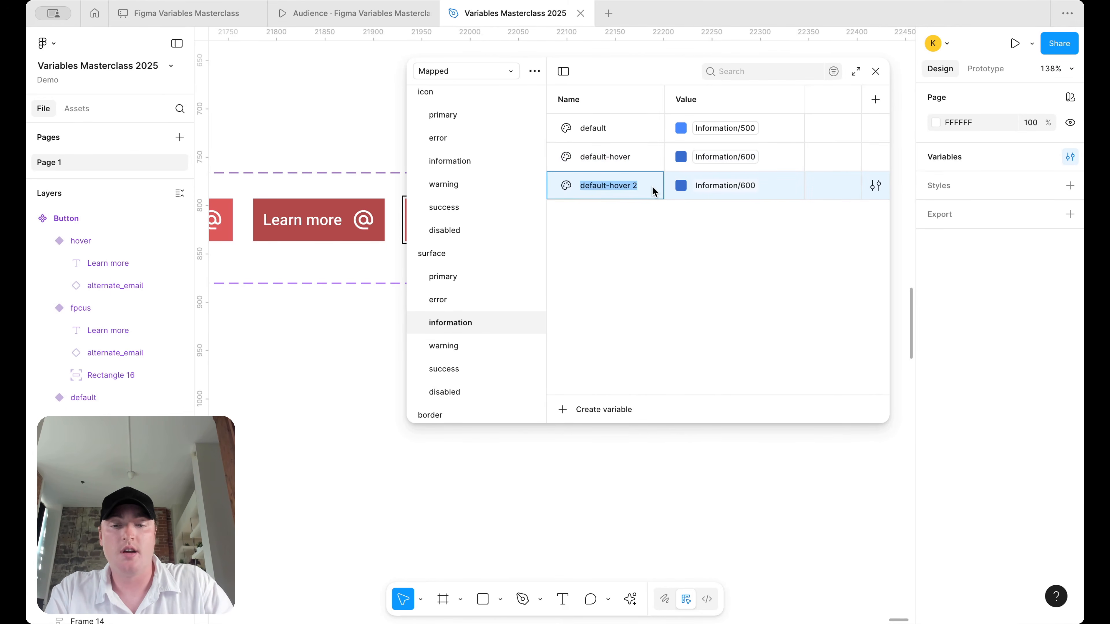
{"action": "type", "text": "focus"}
{"action": "key", "text": "Return"}
{"action": "left_click", "coordinate": [743, 185]}
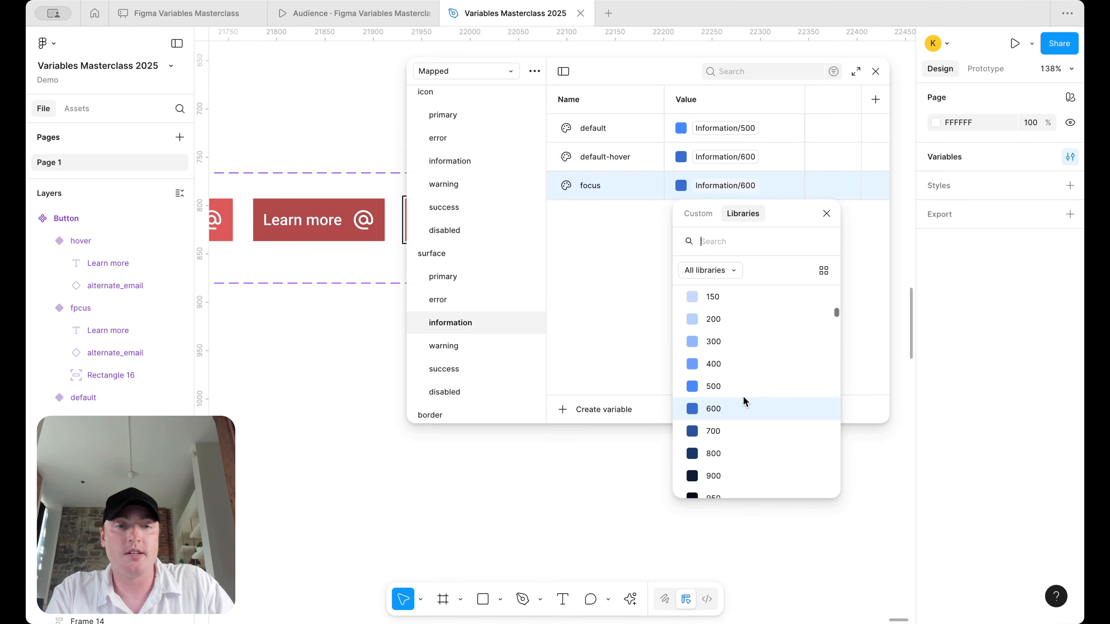
{"action": "left_click", "coordinate": [731, 394]}
- Add a surface/warning focus variable copied from default-hover with a new 500 shade
{"action": "left_click", "coordinate": [467, 347]}
{"action": "left_click", "coordinate": [604, 156]}
{"action": "key", "text": "shift+Return"}
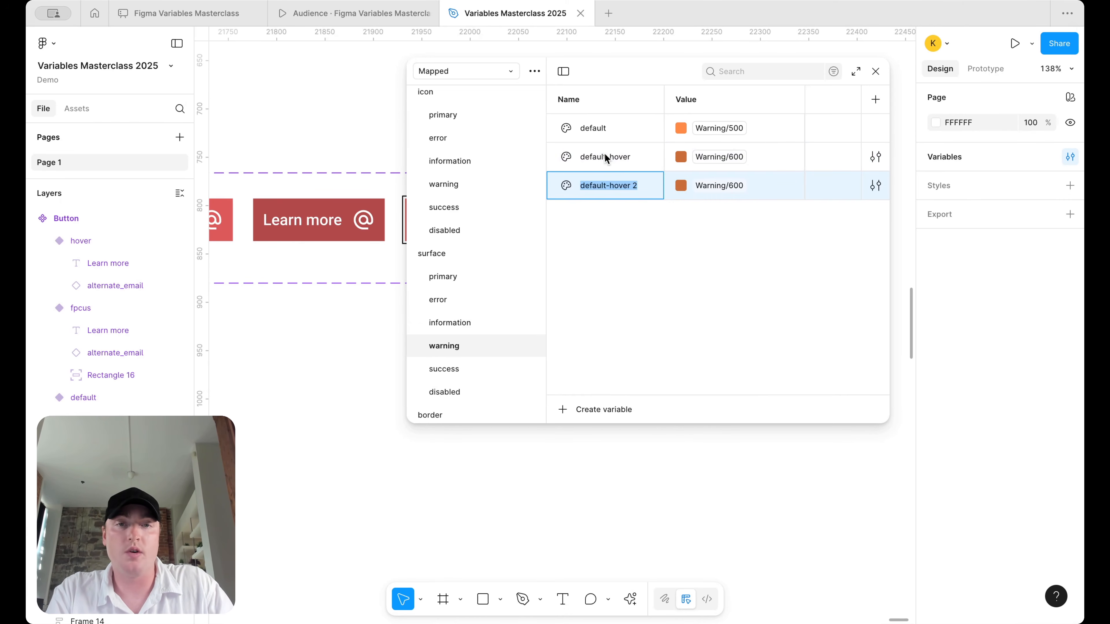
{"action": "type", "text": "focus"}
{"action": "key", "text": "Return"}
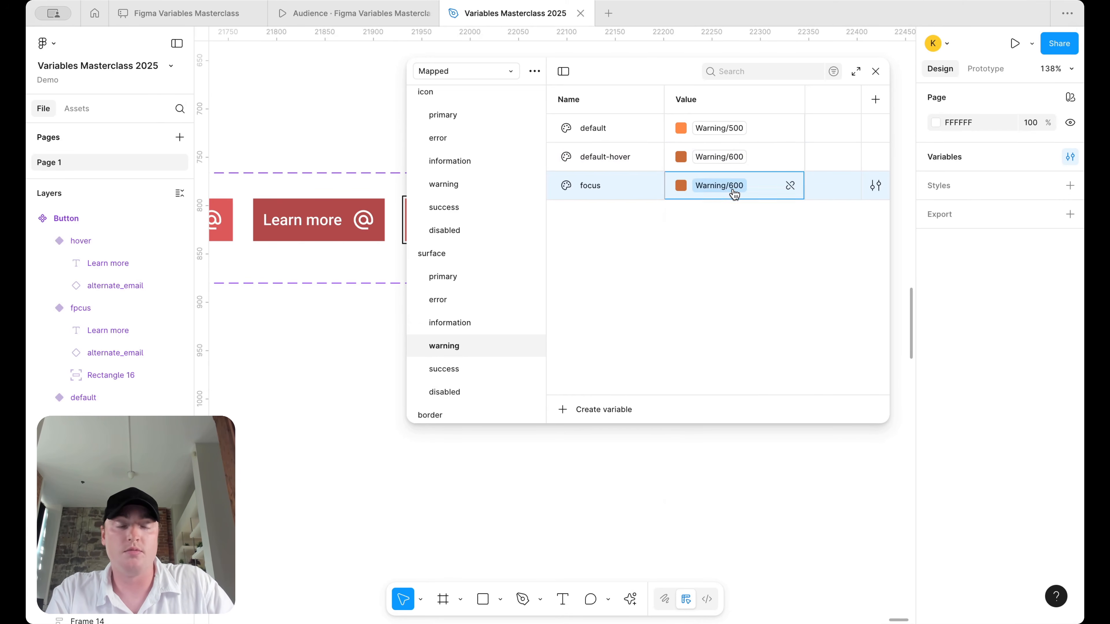
{"action": "left_click", "coordinate": [733, 187]}
{"action": "left_click", "coordinate": [721, 384]}
- Add a surface/success focus variable set to Success/500, then select the focus button variant
{"action": "left_click", "coordinate": [444, 369]}
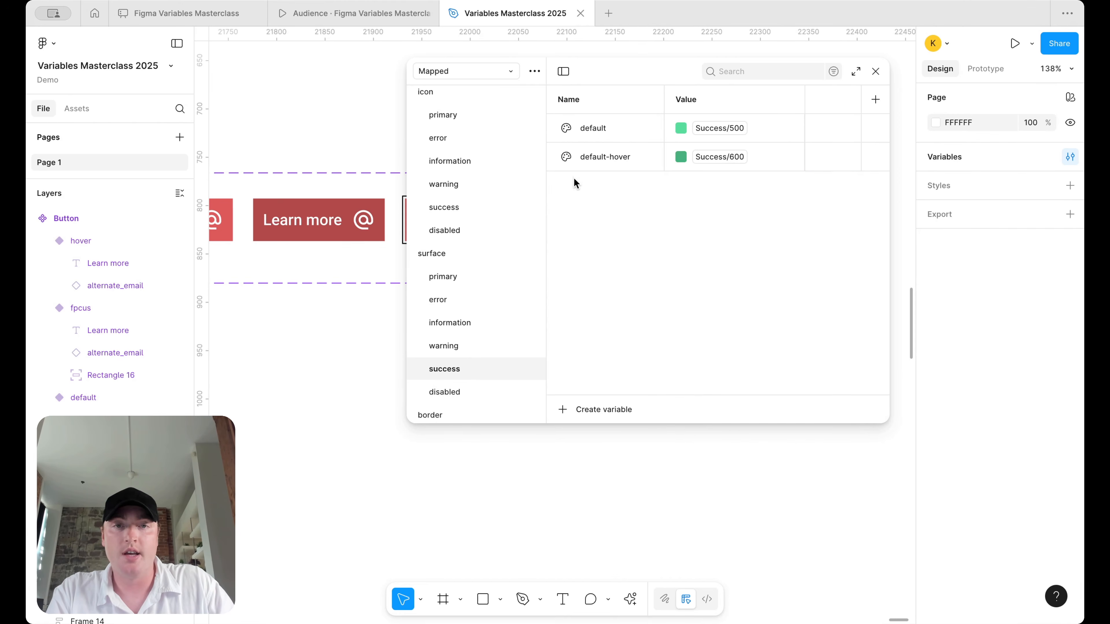
{"action": "left_click", "coordinate": [601, 157]}
{"action": "key", "text": "shift+Return"}
{"action": "type", "text": "focus"}
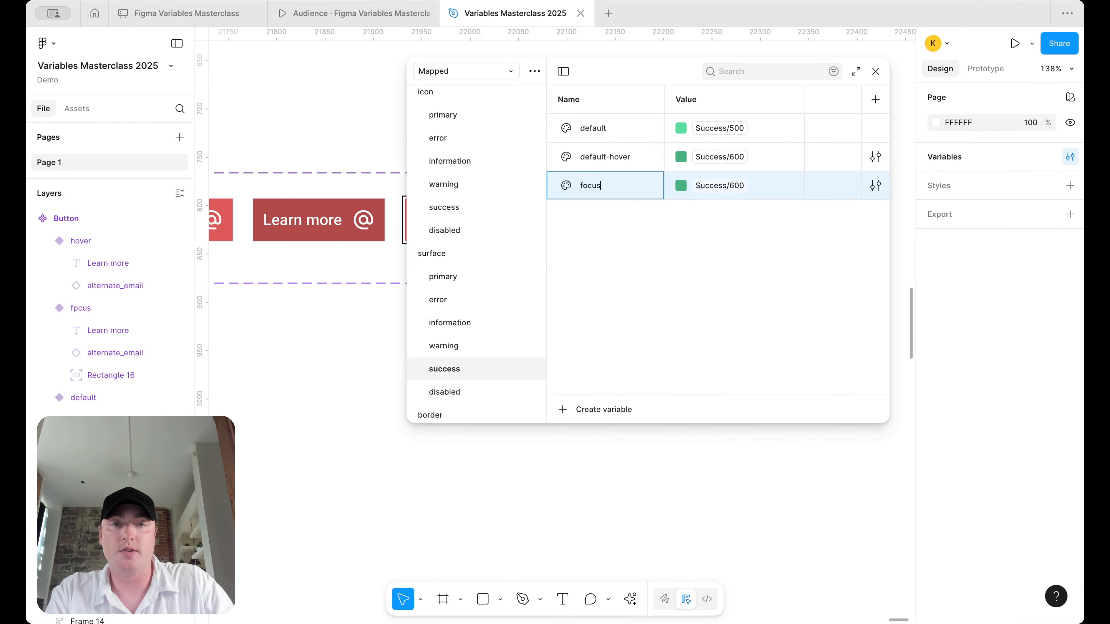
{"action": "left_click", "coordinate": [739, 195]}
{"action": "left_click", "coordinate": [731, 389]}
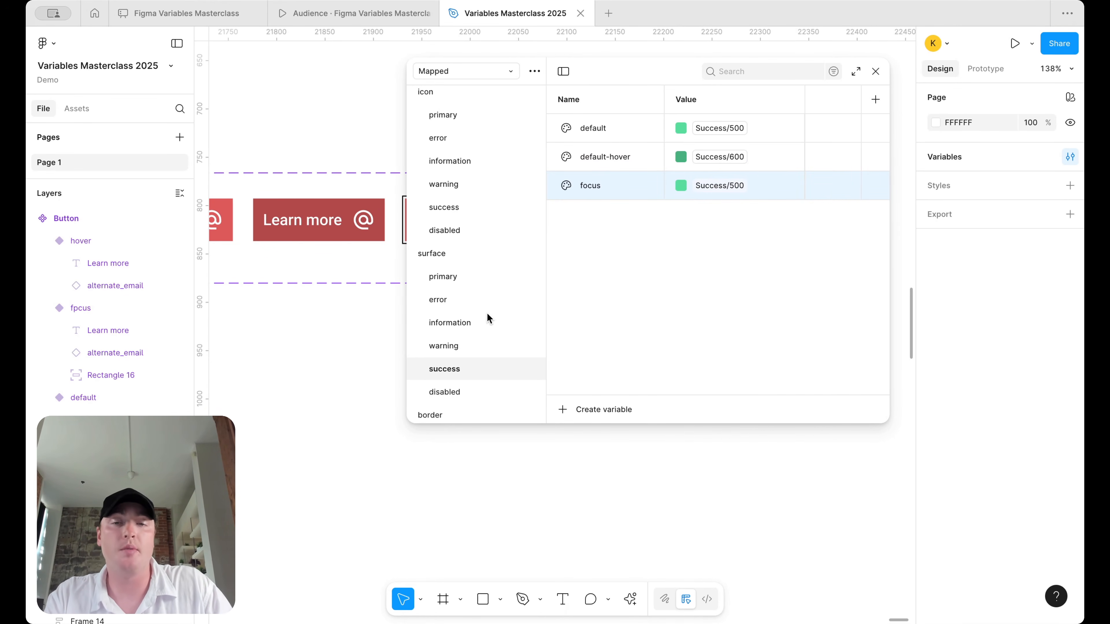
{"action": "scroll", "coordinate": [343, 256], "scroll_direction": "right", "scroll_amount": 3}
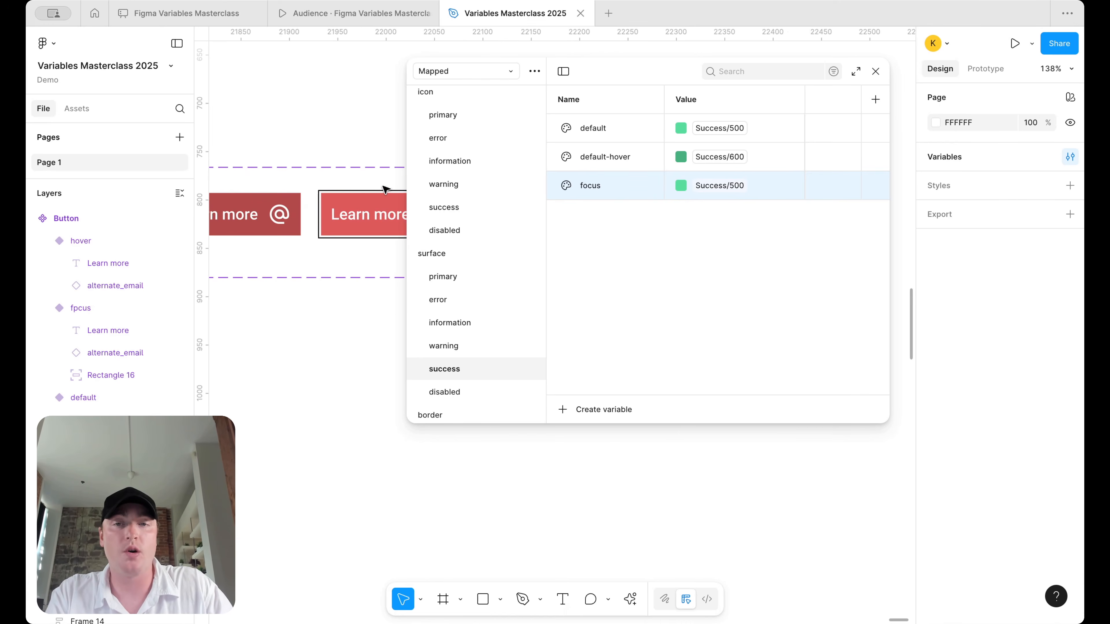
{"action": "left_click", "coordinate": [380, 193]}
- Search 'bord' in the black selection colour's variable picker, then dismiss it
{"action": "scroll", "coordinate": [984, 490], "scroll_direction": "down", "scroll_amount": 6}
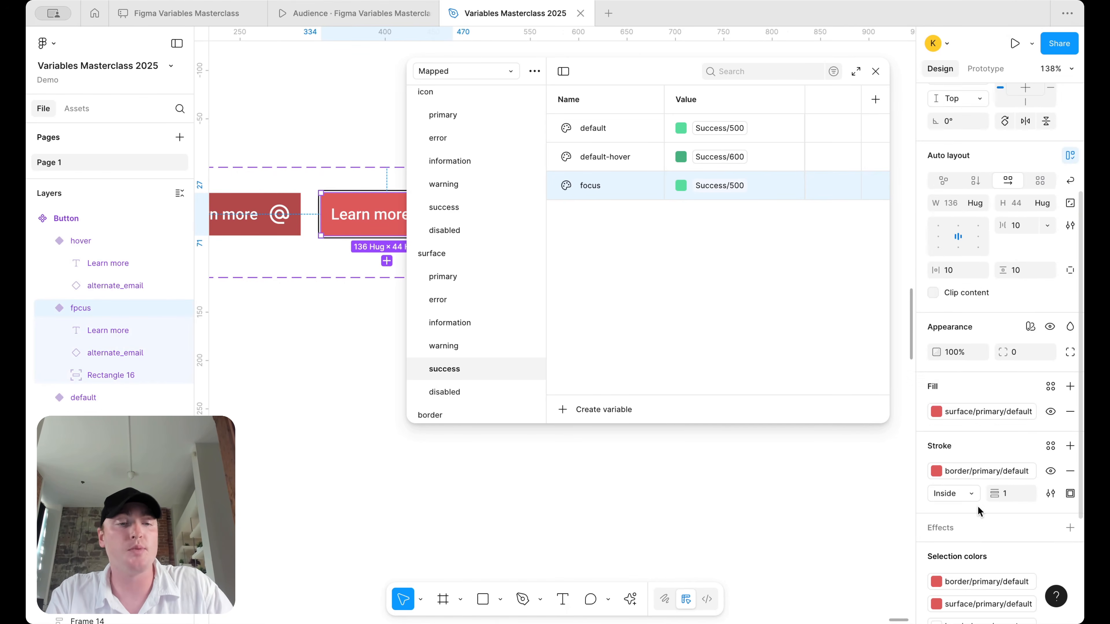
{"action": "scroll", "coordinate": [973, 520], "scroll_direction": "down", "scroll_amount": 1}
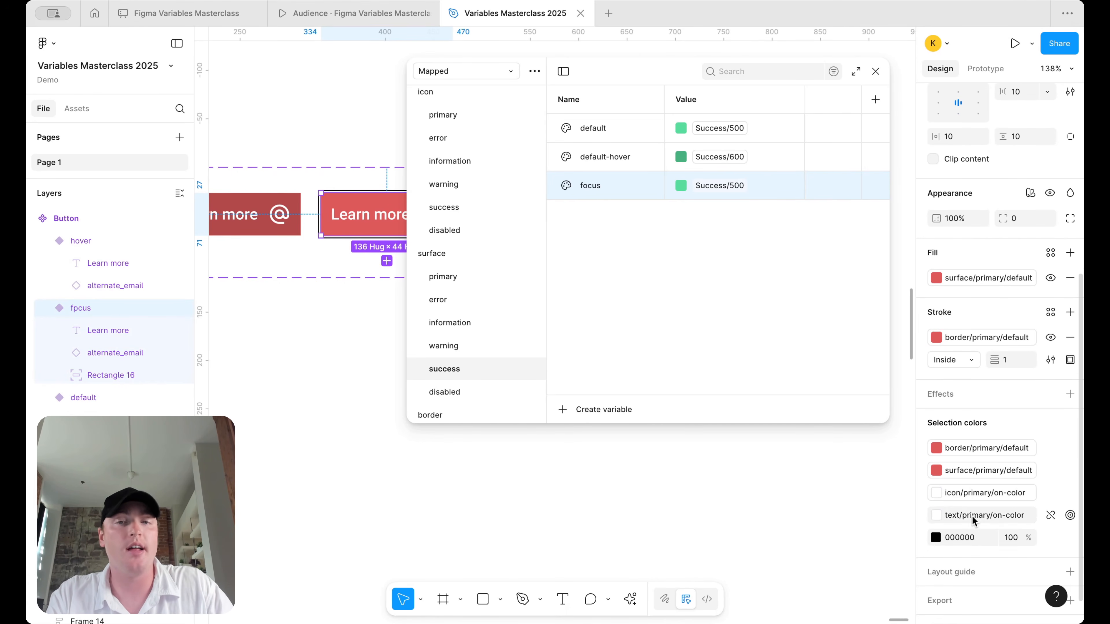
{"action": "left_click", "coordinate": [1051, 539]}
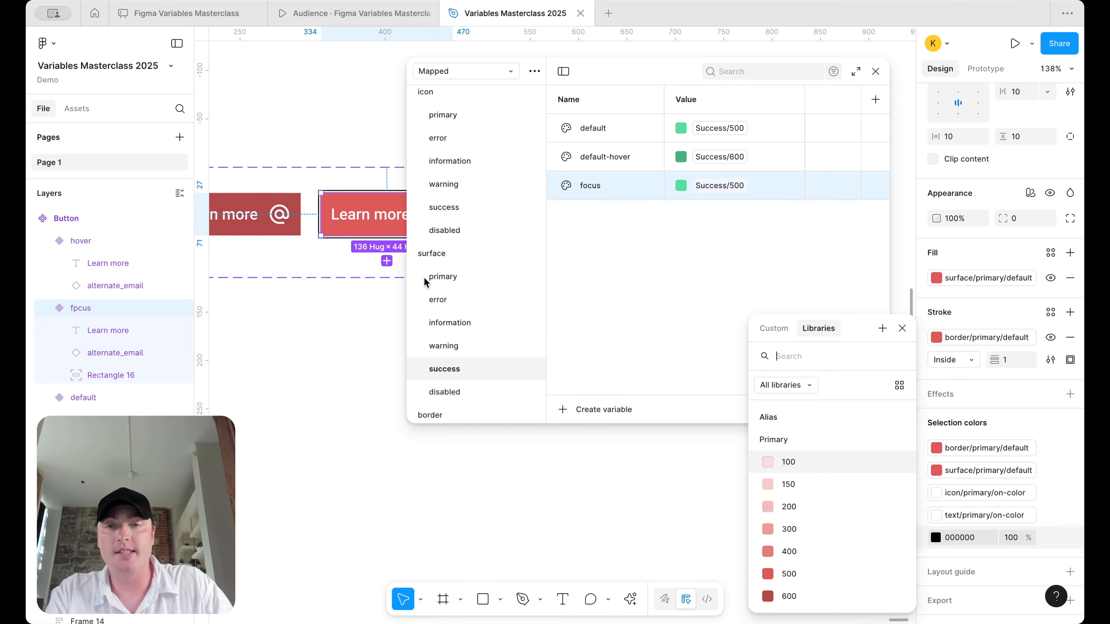
{"action": "type", "text": "bord"}
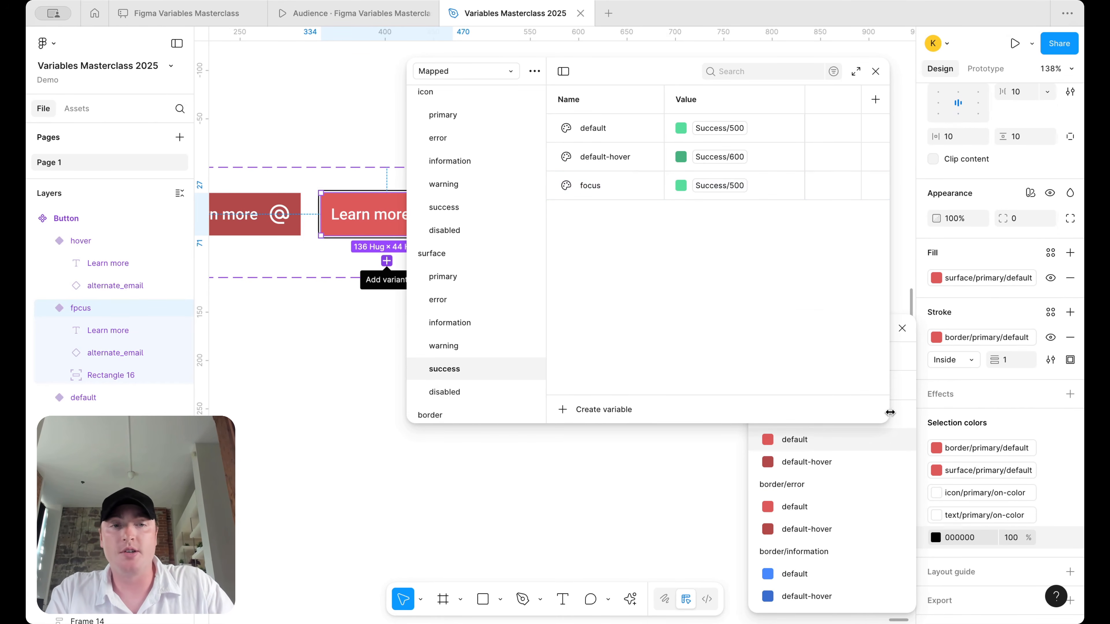
{"action": "left_click", "coordinate": [902, 328]}
- Delete the focus variables from the surface success, primary and error groups
{"action": "right_click", "coordinate": [633, 198]}
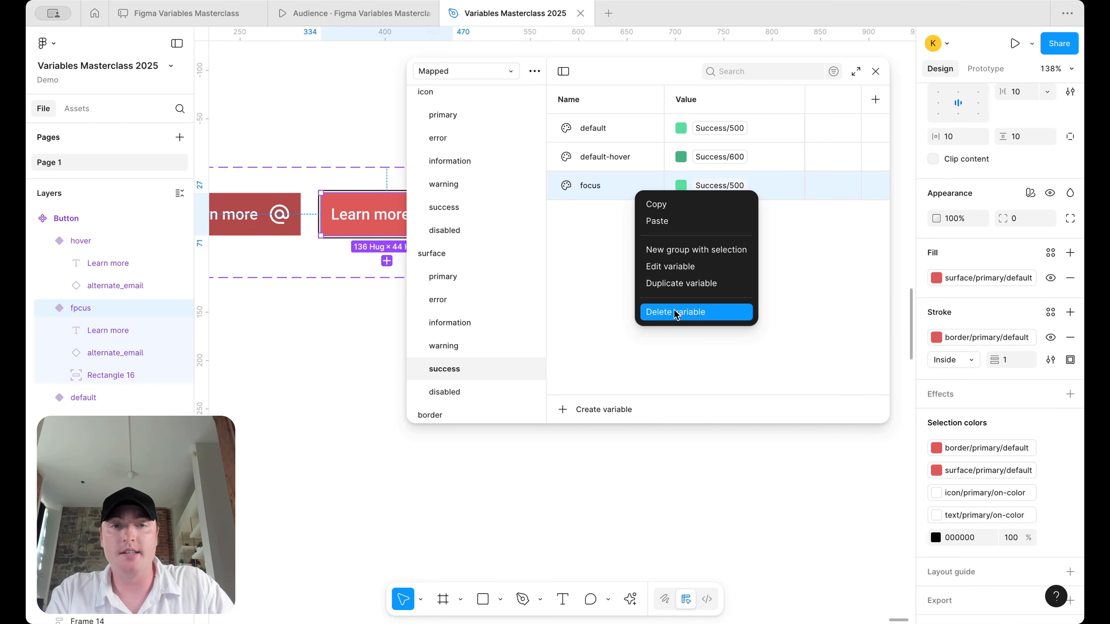
{"action": "left_click", "coordinate": [678, 313]}
{"action": "left_click", "coordinate": [444, 277]}
{"action": "right_click", "coordinate": [624, 186]}
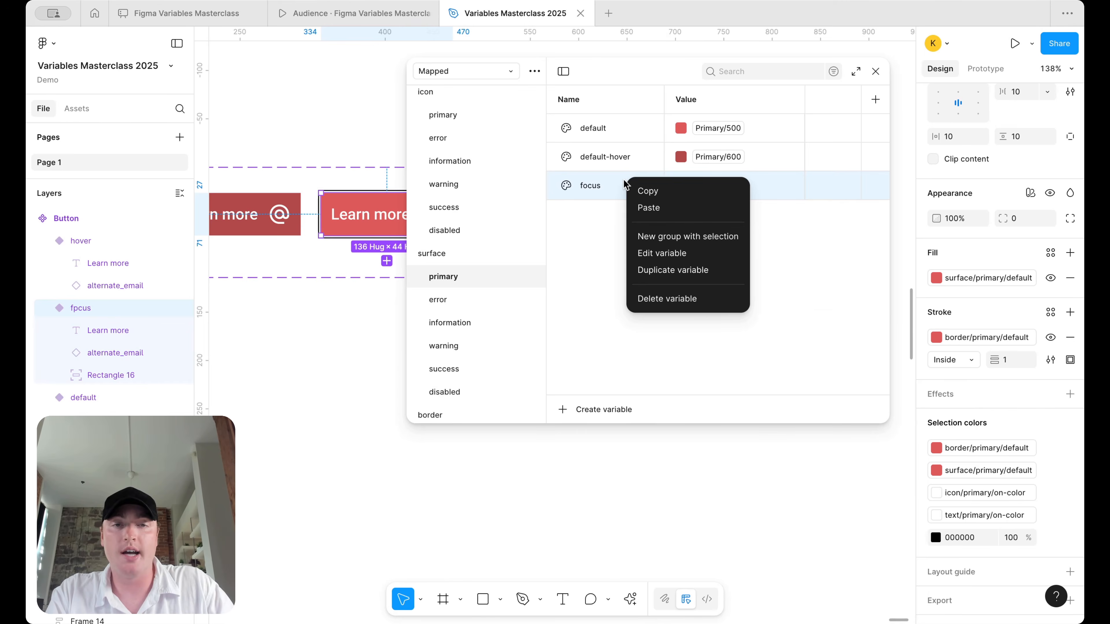
{"action": "left_click", "coordinate": [677, 297]}
{"action": "left_click", "coordinate": [438, 300]}
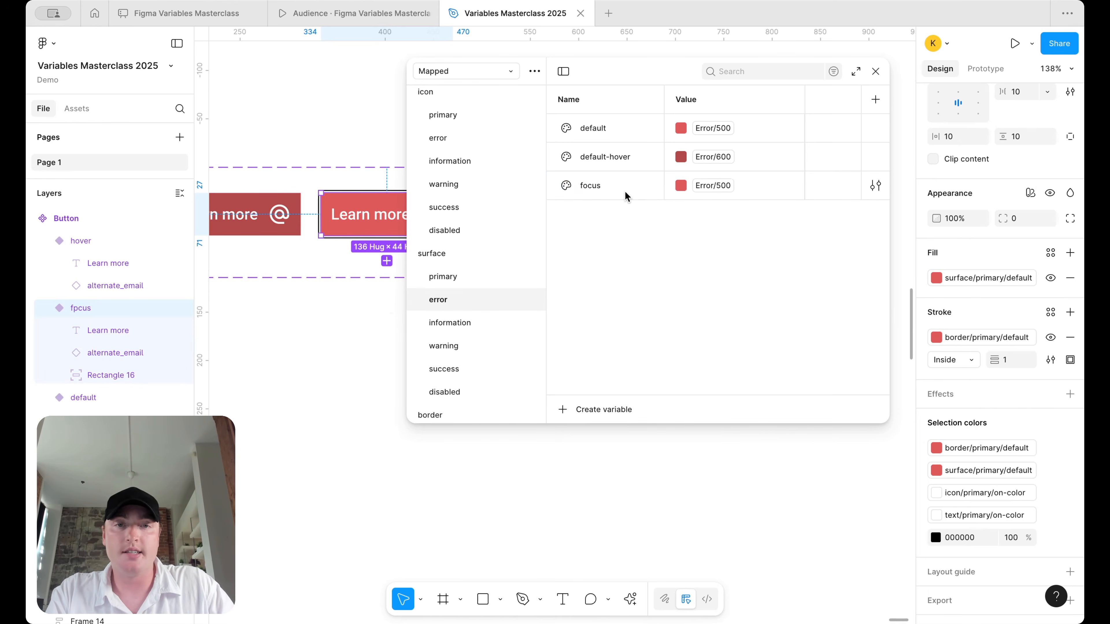
{"action": "right_click", "coordinate": [630, 193]}
{"action": "left_click", "coordinate": [682, 312]}
- Delete the surface information and warning focus variables, then move to the border/primary group
{"action": "left_click", "coordinate": [443, 345]}
{"action": "left_click", "coordinate": [450, 322]}
{"action": "right_click", "coordinate": [612, 192]}
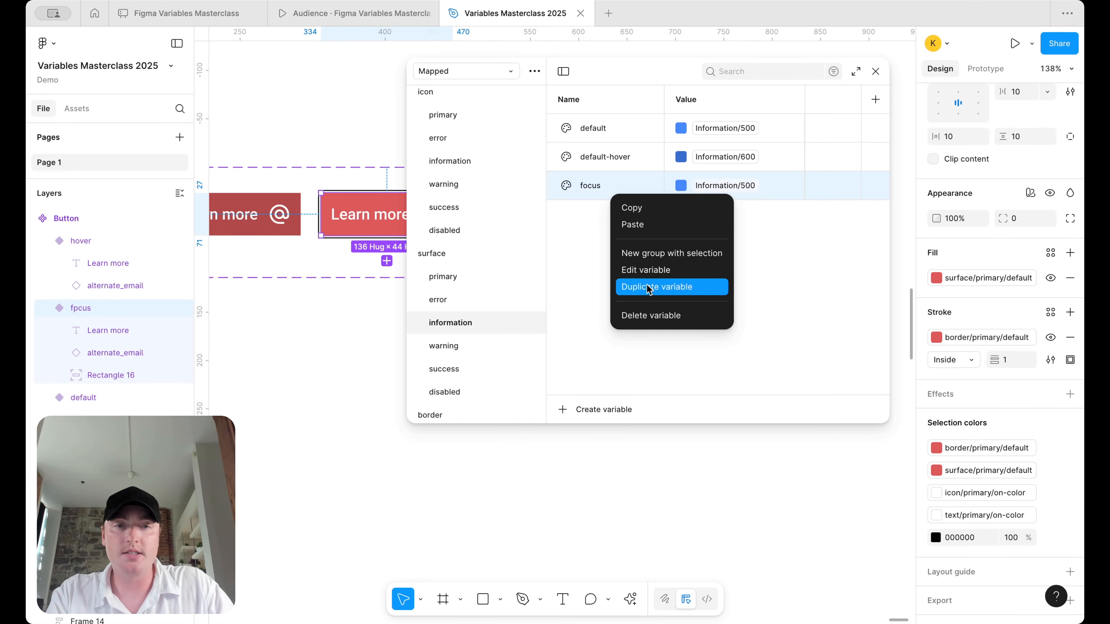
{"action": "left_click", "coordinate": [651, 316]}
{"action": "left_click", "coordinate": [444, 345]}
{"action": "right_click", "coordinate": [631, 174]}
{"action": "left_click", "coordinate": [673, 292]}
{"action": "left_click", "coordinate": [483, 359]}
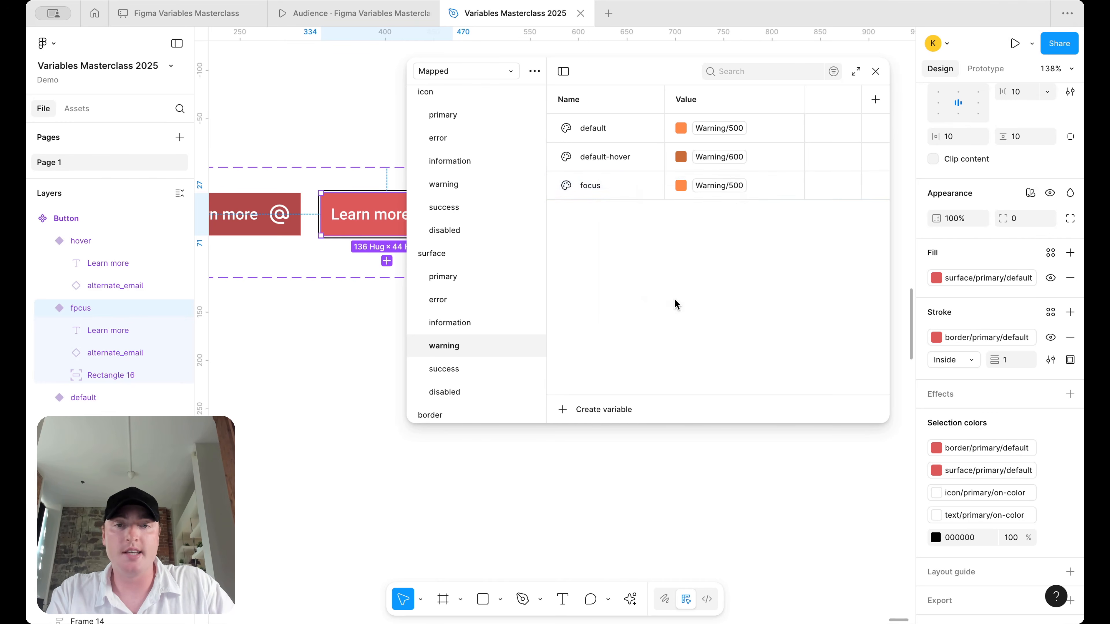
{"action": "left_click", "coordinate": [479, 389]}
{"action": "scroll", "coordinate": [452, 341], "scroll_direction": "down", "scroll_amount": 3}
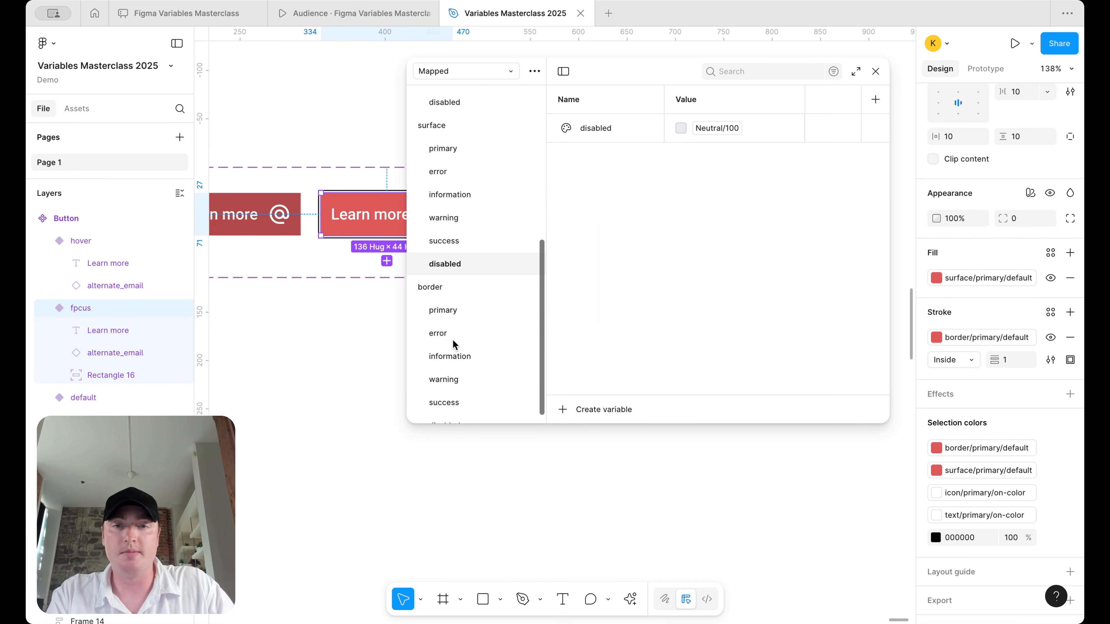
{"action": "left_click", "coordinate": [459, 295]}
- Add a border/primary focus variable copied from default-hover at the primary 500 shade
{"action": "key", "text": "ctrl+d"}
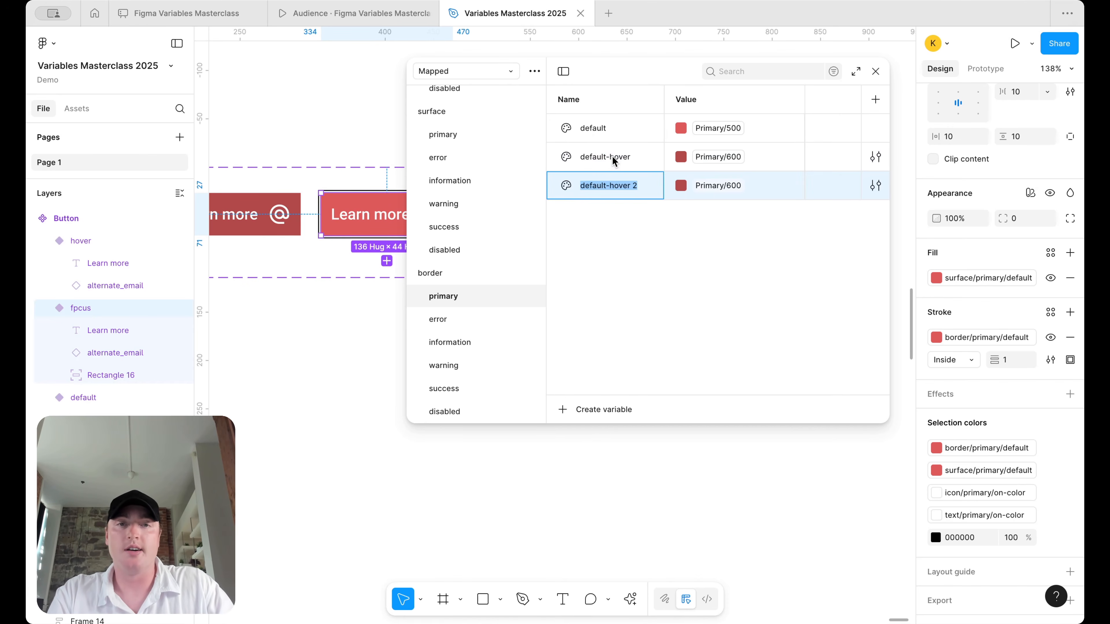
{"action": "type", "text": "focus"}
{"action": "key", "text": "Return"}
{"action": "left_click", "coordinate": [718, 186]}
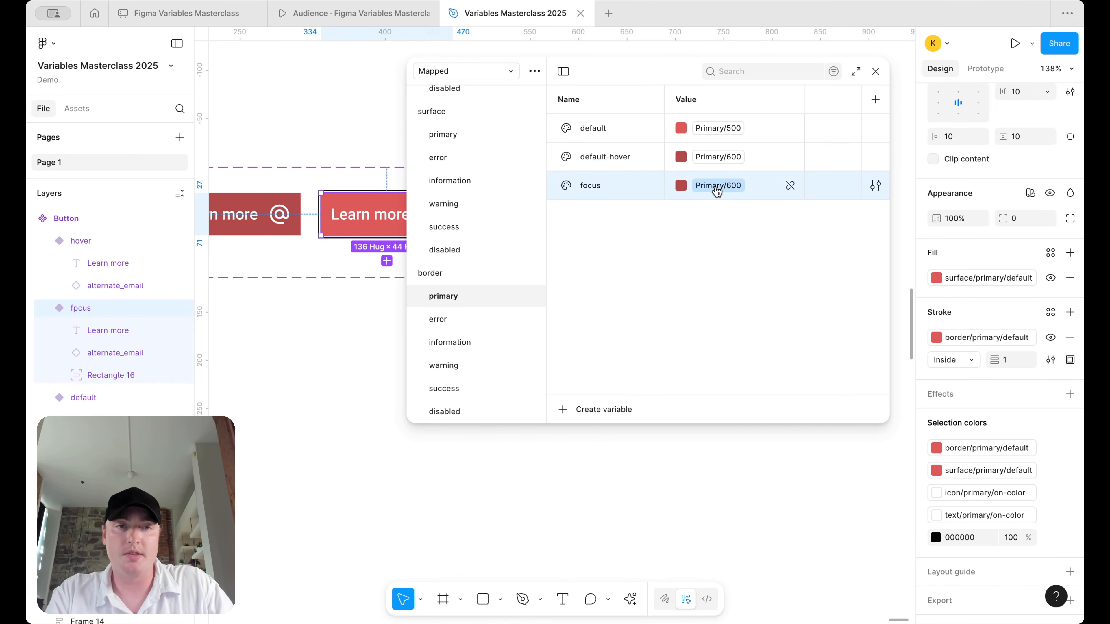
{"action": "left_click", "coordinate": [723, 382]}
- Add a border/error focus variable copied from default-hover at the error 500 shade
{"action": "left_click", "coordinate": [468, 316]}
{"action": "left_click", "coordinate": [644, 153]}
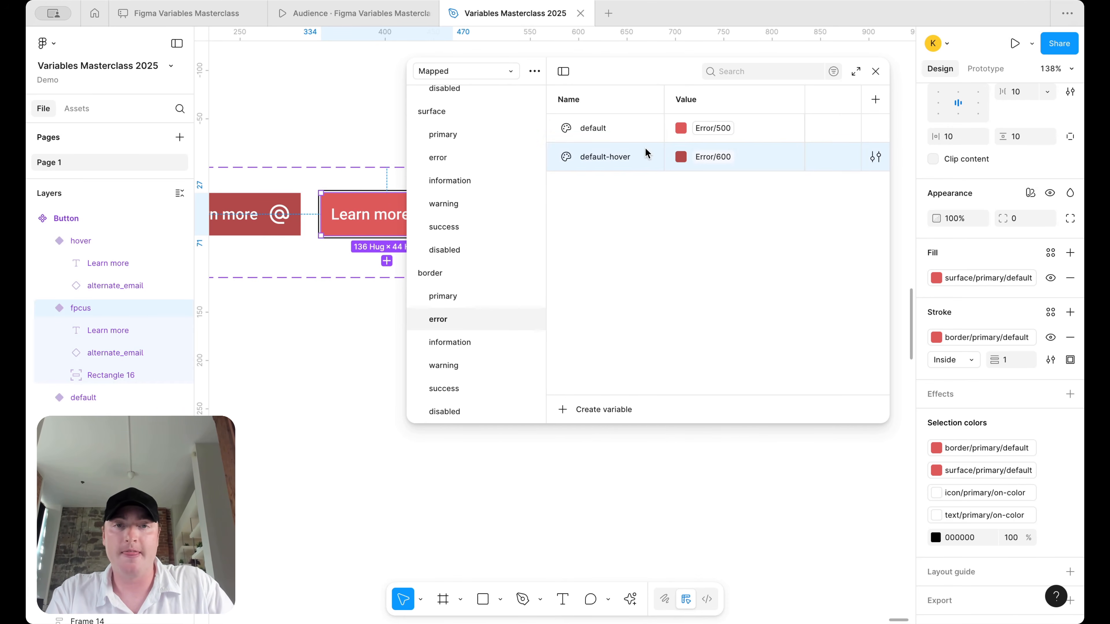
{"action": "key", "text": "ctrl+d"}
{"action": "type", "text": "focus"}
{"action": "key", "text": "Return"}
{"action": "left_click", "coordinate": [725, 186]}
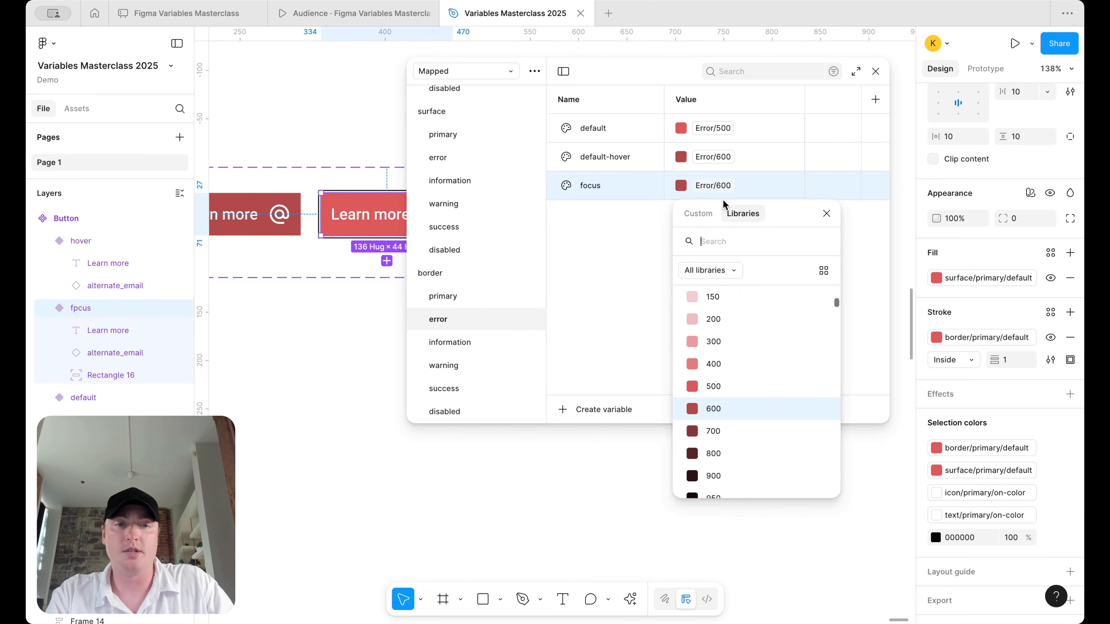
{"action": "left_click", "coordinate": [731, 389]}
- Add a border/information focus variable copied from default-hover at the 500 shade
{"action": "left_click", "coordinate": [464, 342]}
{"action": "left_click", "coordinate": [645, 153]}
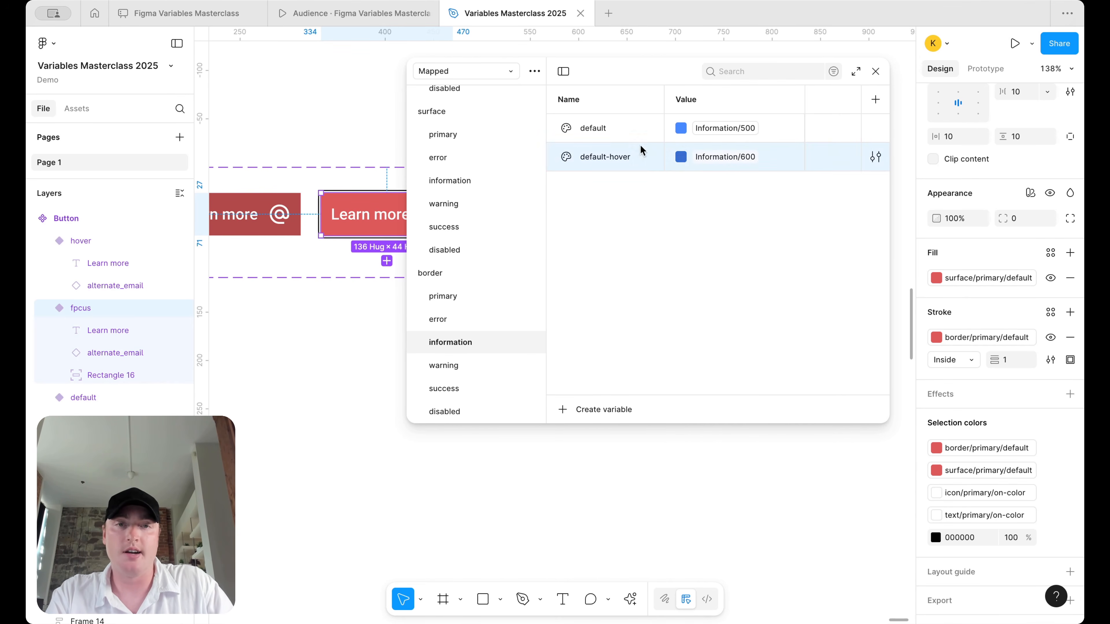
{"action": "key", "text": "ctrl+d"}
{"action": "type", "text": "focus"}
{"action": "key", "text": "Return"}
{"action": "left_click", "coordinate": [725, 185]}
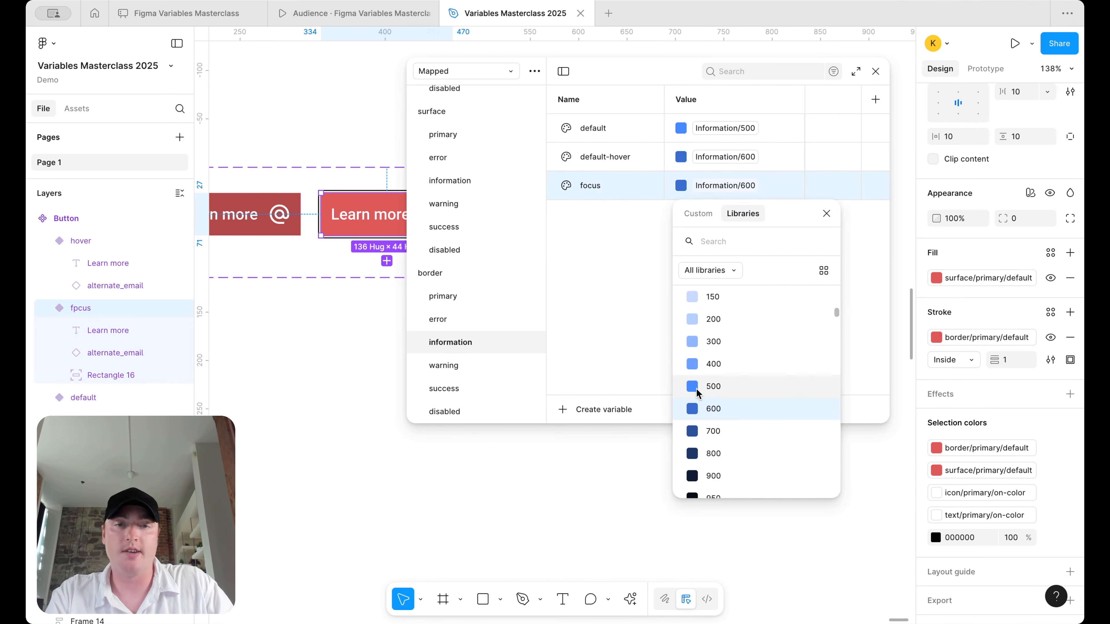
{"action": "left_click", "coordinate": [700, 390]}
- Add a border/warning focus variable copied from default-hover at the warning 500 shade
{"action": "left_click", "coordinate": [432, 359]}
{"action": "left_click", "coordinate": [614, 168]}
{"action": "key", "text": "ctrl+d"}
{"action": "type", "text": "fo"}
{"action": "left_click", "coordinate": [719, 185]}
{"action": "left_click", "coordinate": [706, 393]}
- Add a border/success focus variable copied from default-hover set to Success/500
{"action": "left_click", "coordinate": [448, 389]}
{"action": "left_click", "coordinate": [611, 157]}
{"action": "key", "text": "ctrl+d"}
{"action": "type", "text": "f"}
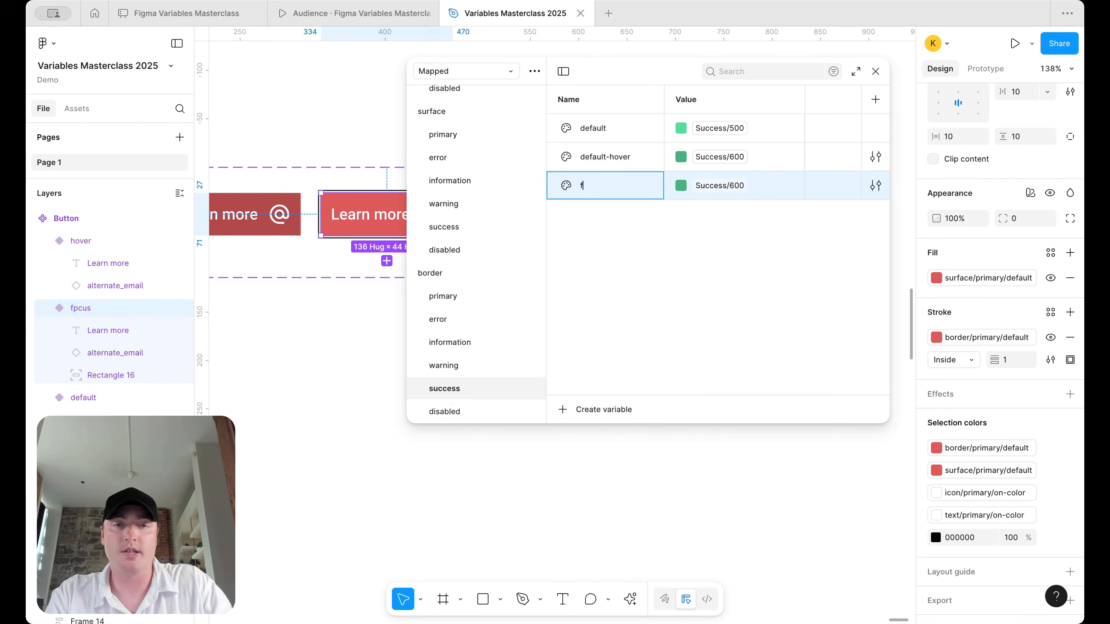
{"action": "left_click", "coordinate": [719, 186]}
{"action": "left_click", "coordinate": [726, 389]}
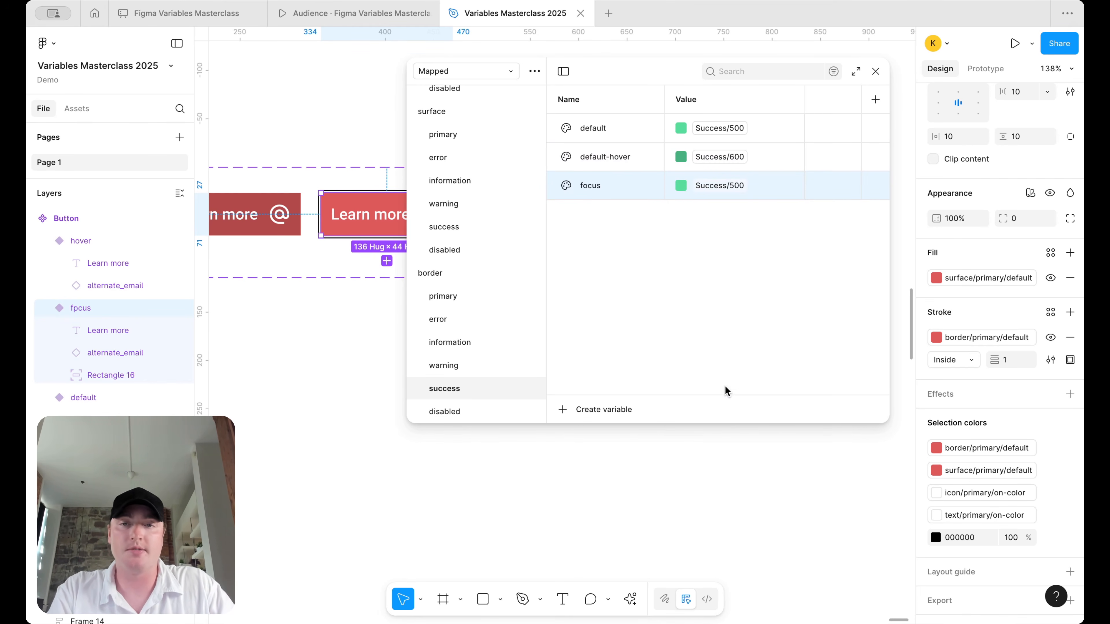
- Bind the black 000000 selection colour to border/primary/focus, searching 'bo'
{"action": "left_click", "coordinate": [1050, 538]}
{"action": "type", "text": "bo"}
{"action": "scroll", "coordinate": [872, 559], "scroll_direction": "down", "scroll_amount": 1}
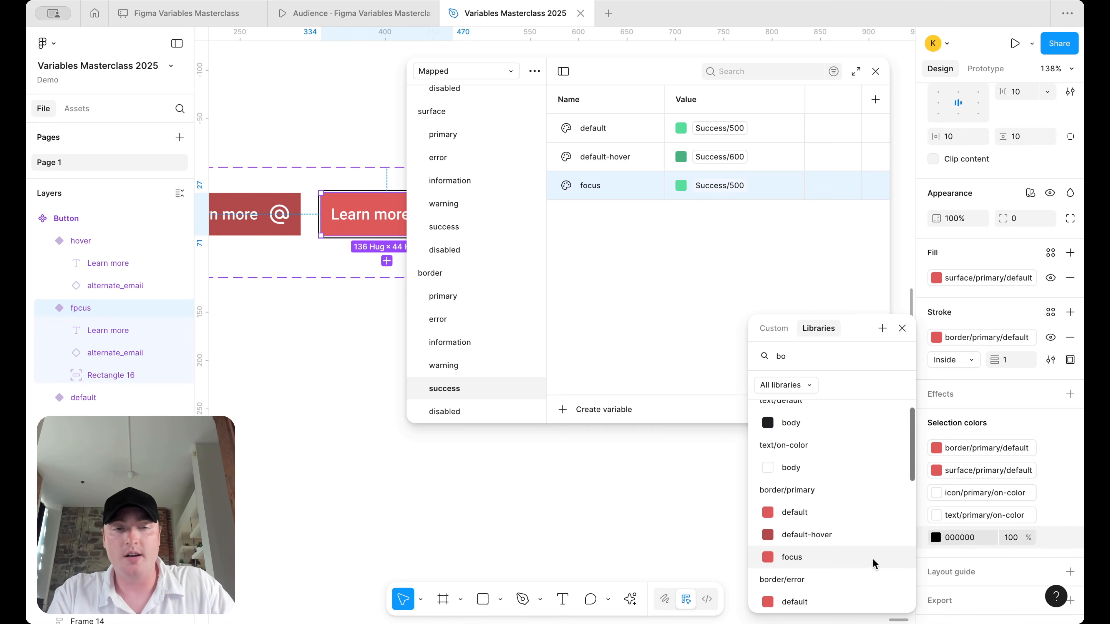
{"action": "left_click", "coordinate": [858, 558]}
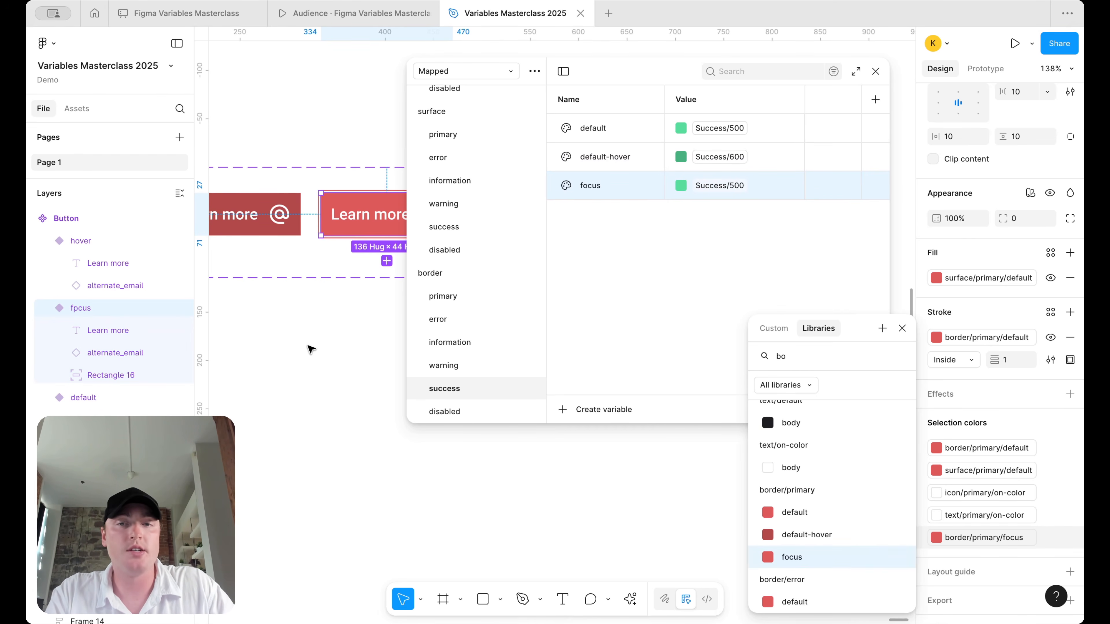
{"action": "left_click", "coordinate": [303, 327]}
- Close the Variables window and reselect the focus button variant
{"action": "left_click", "coordinate": [875, 70]}
{"action": "scroll", "coordinate": [603, 186], "scroll_direction": "up", "scroll_amount": 5}
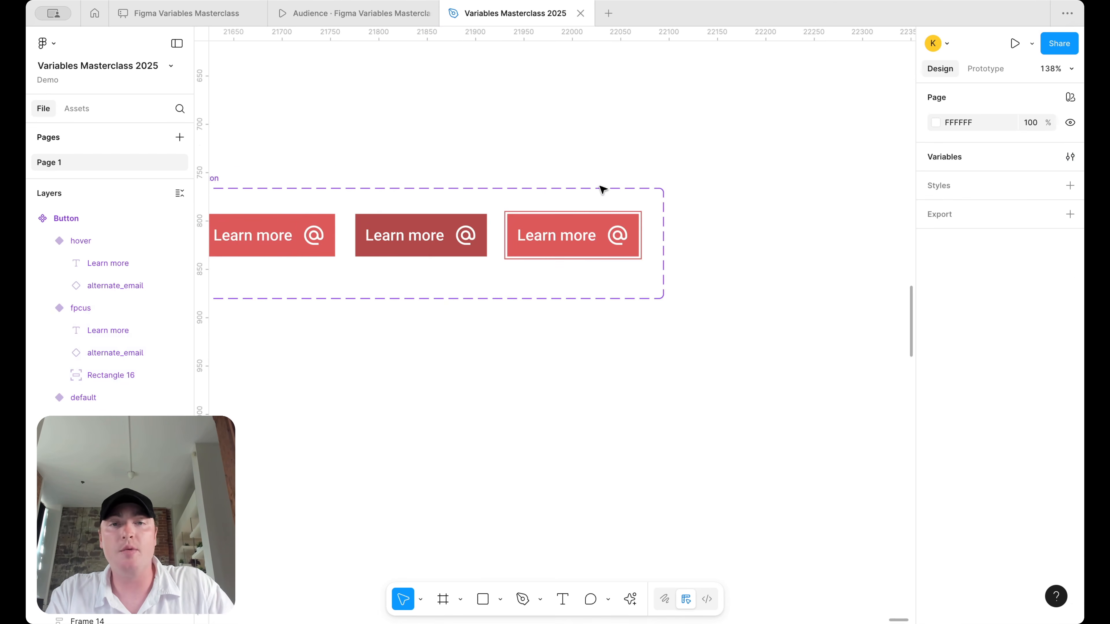
{"action": "scroll", "coordinate": [616, 216], "scroll_direction": "down", "scroll_amount": 5}
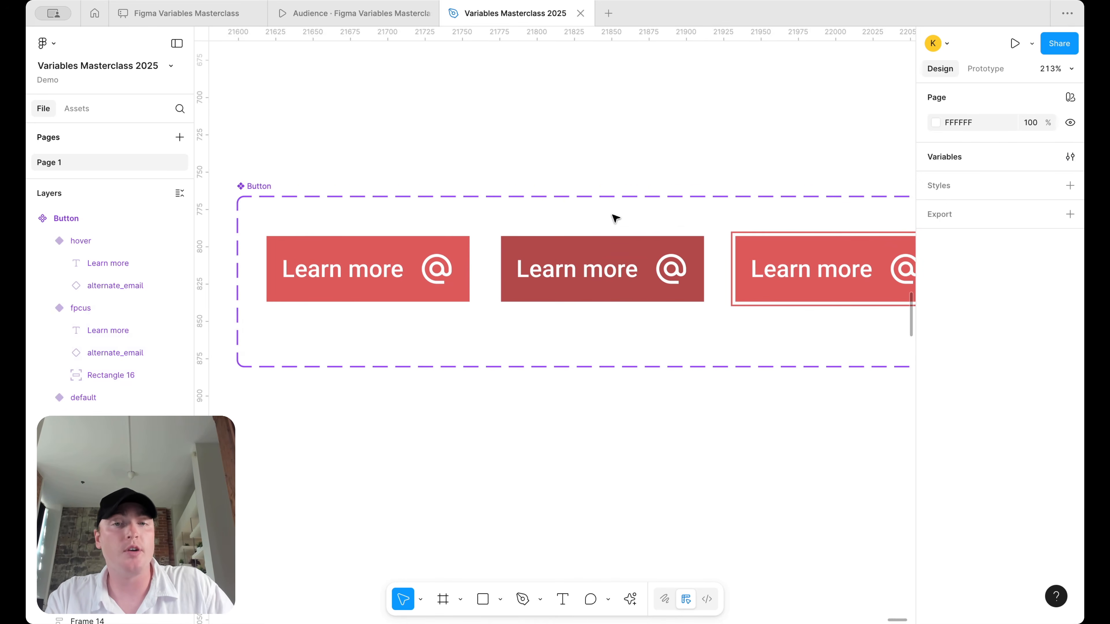
{"action": "scroll", "coordinate": [634, 217], "scroll_direction": "right", "scroll_amount": 3}
{"action": "scroll", "coordinate": [659, 217], "scroll_direction": "up", "scroll_amount": 3}
{"action": "left_click", "coordinate": [696, 256]}
{"action": "scroll", "coordinate": [1027, 486], "scroll_direction": "down", "scroll_amount": 8}
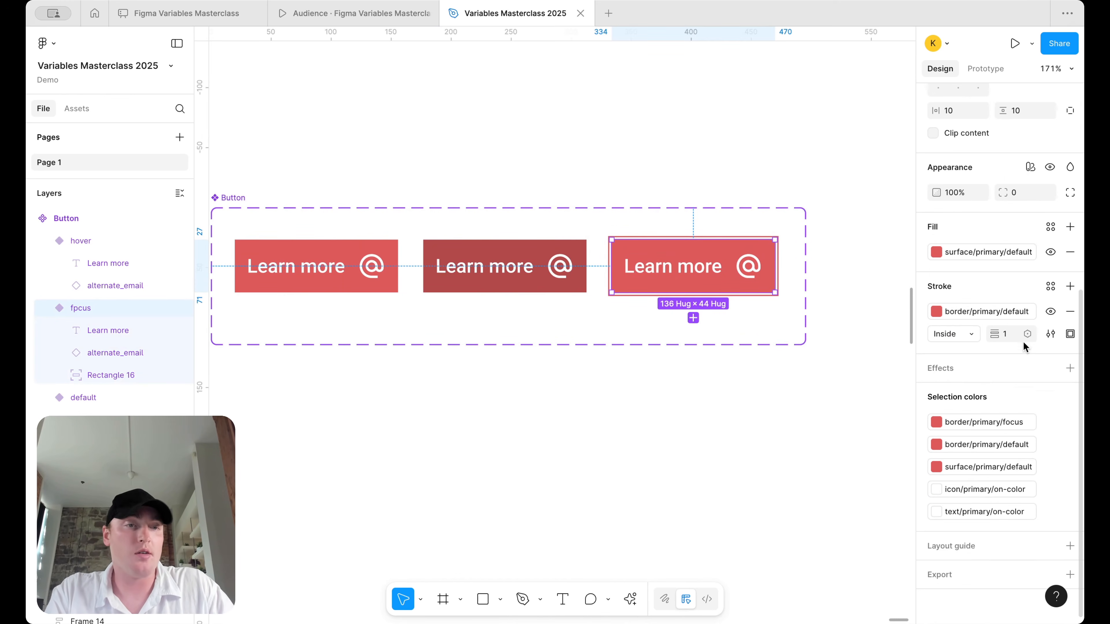
- Bind the stroke weight of the focus, hover and default buttons to Border Width 25
{"action": "left_click", "coordinate": [513, 268], "text": "shift"}
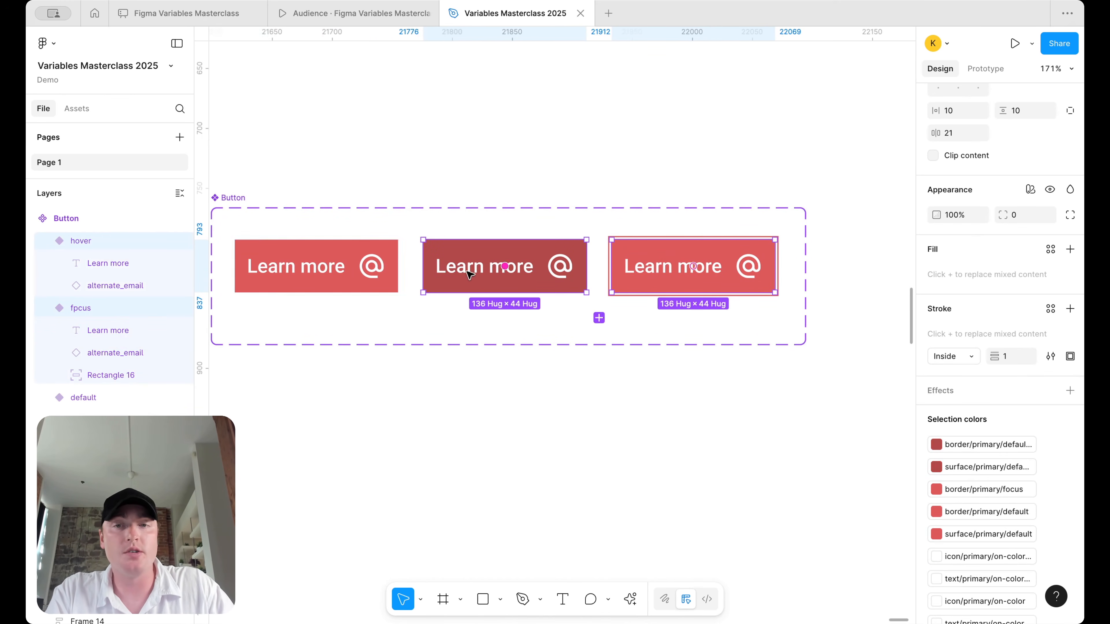
{"action": "left_click", "coordinate": [358, 269], "text": "shift"}
{"action": "left_click", "coordinate": [1028, 356]}
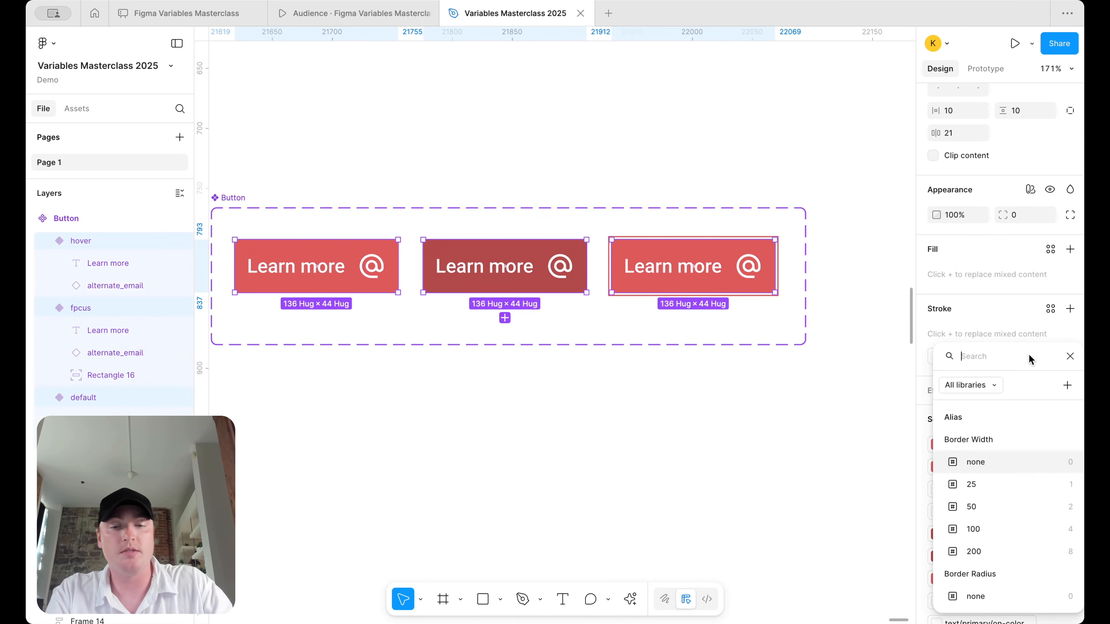
{"action": "type", "text": "wid"}
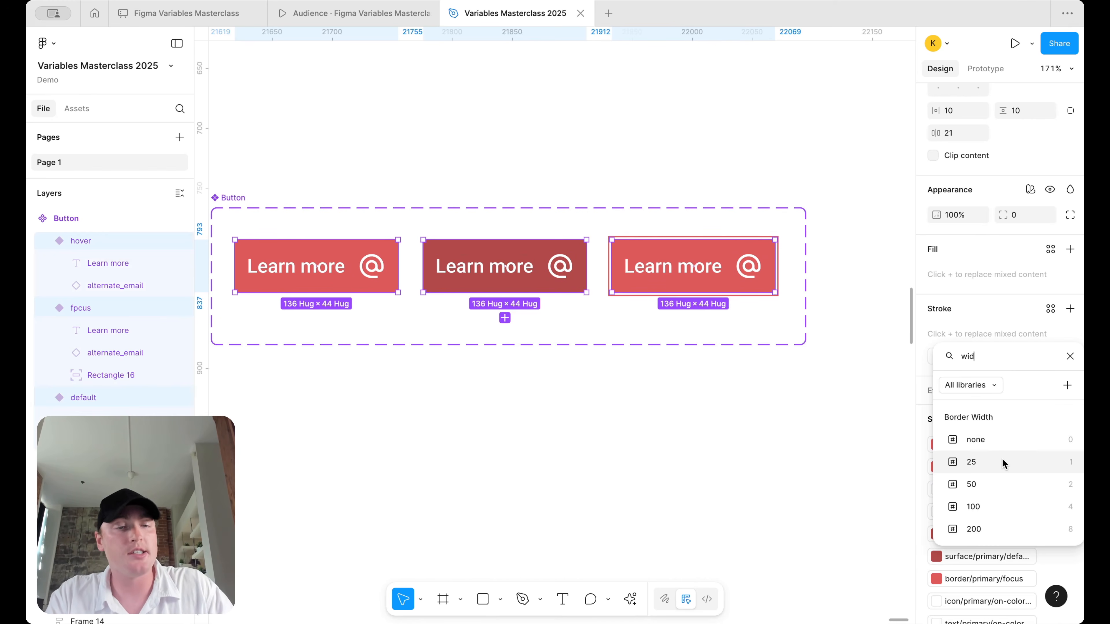
{"action": "left_click", "coordinate": [1002, 463]}
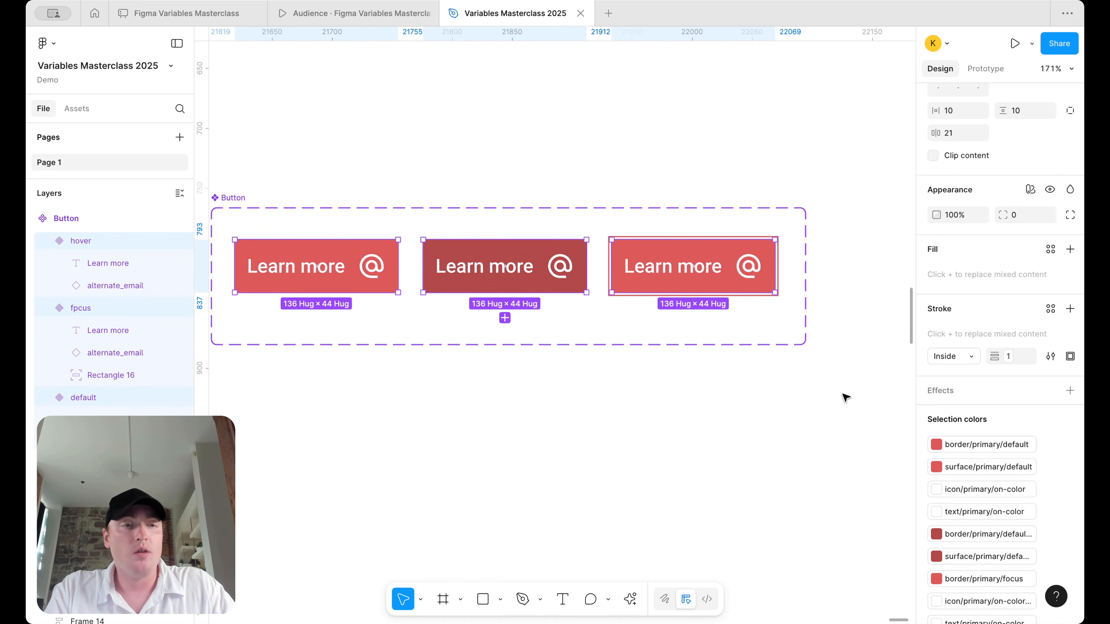
- Set the buttons' corner radius to 4 with the Border Radius 100 token, then select the focus ring
{"action": "left_click", "coordinate": [1047, 215]}
{"action": "type", "text": "rad"}
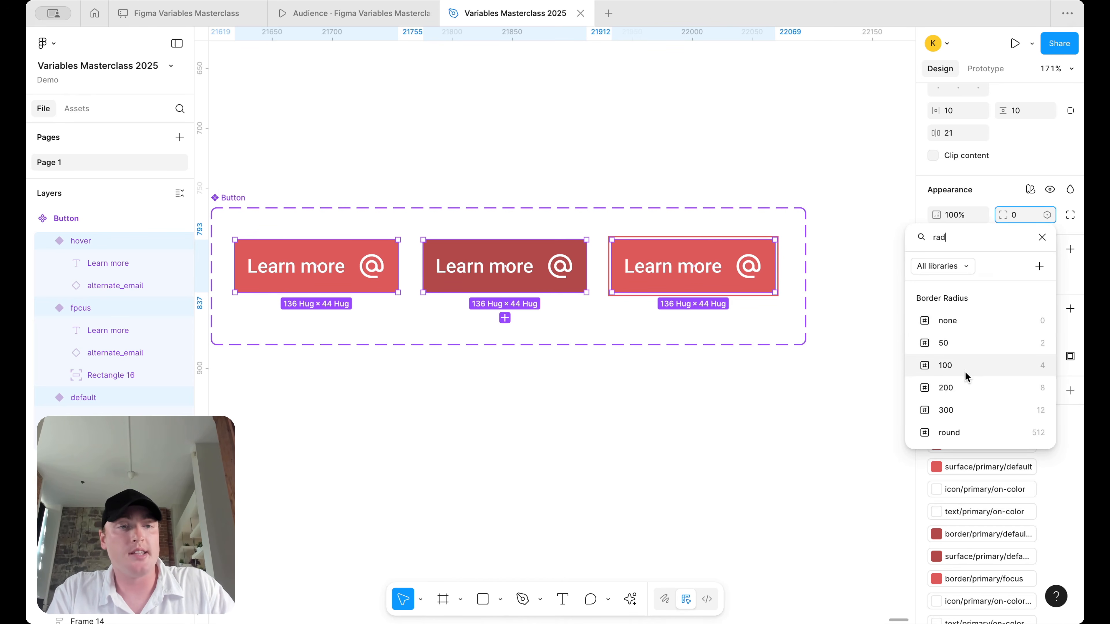
{"action": "left_click", "coordinate": [966, 369]}
{"action": "left_click", "coordinate": [818, 389]}
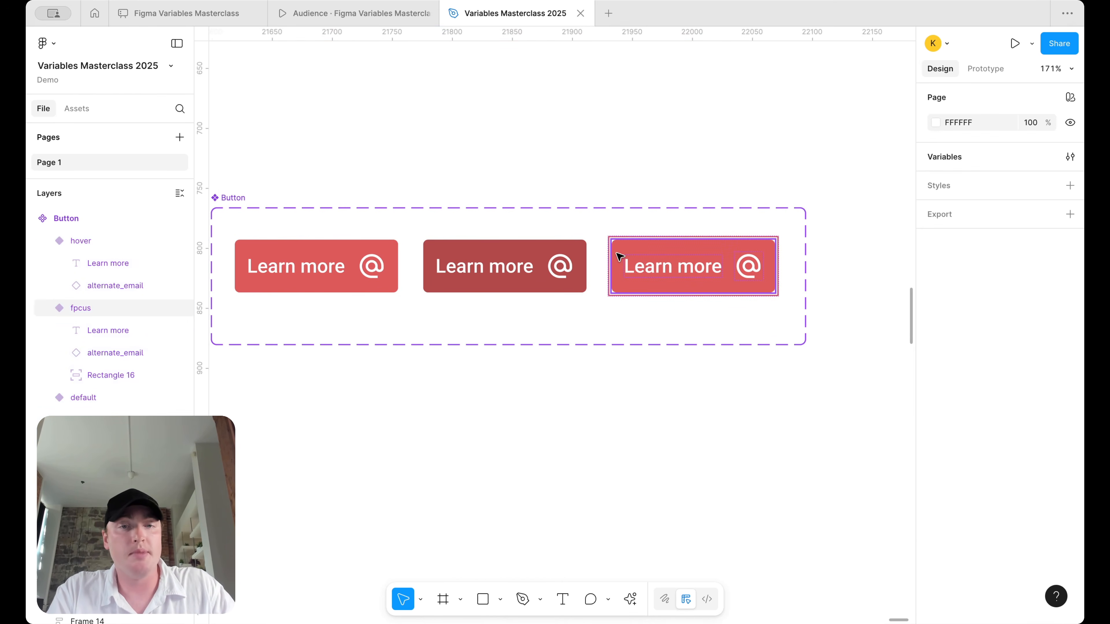
{"action": "scroll", "coordinate": [620, 256], "scroll_direction": "up", "scroll_amount": 5}
{"action": "left_click", "coordinate": [595, 200]}
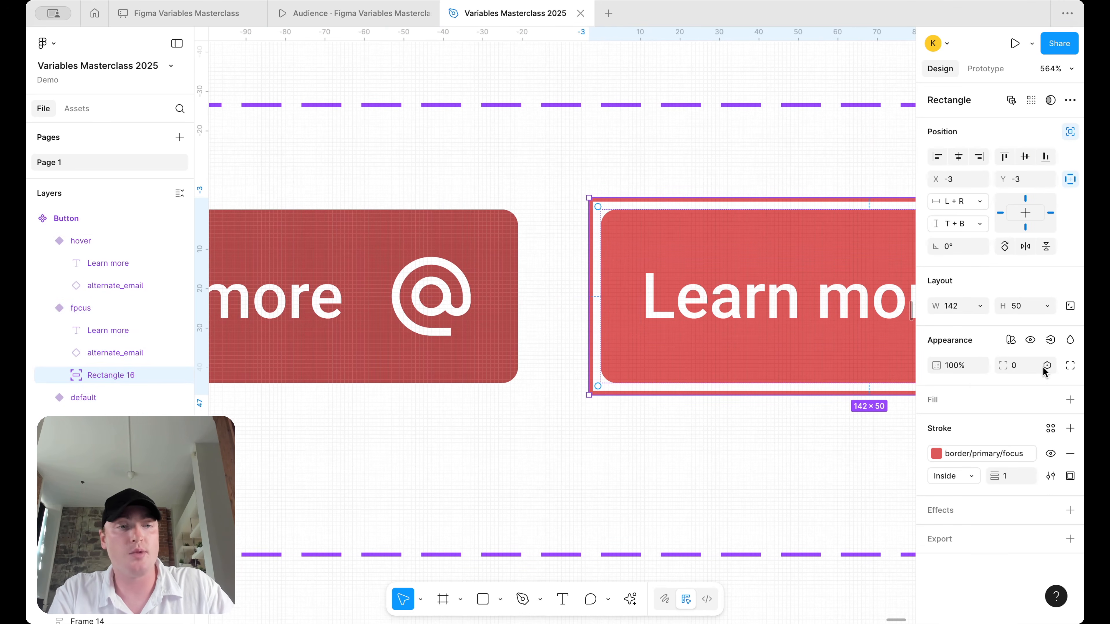
- Round the focus ring rectangle's corners to 8 with the Border Radius 200 token
{"action": "left_click", "coordinate": [1047, 366]}
{"action": "type", "text": "rad"}
{"action": "left_click", "coordinate": [983, 485]}
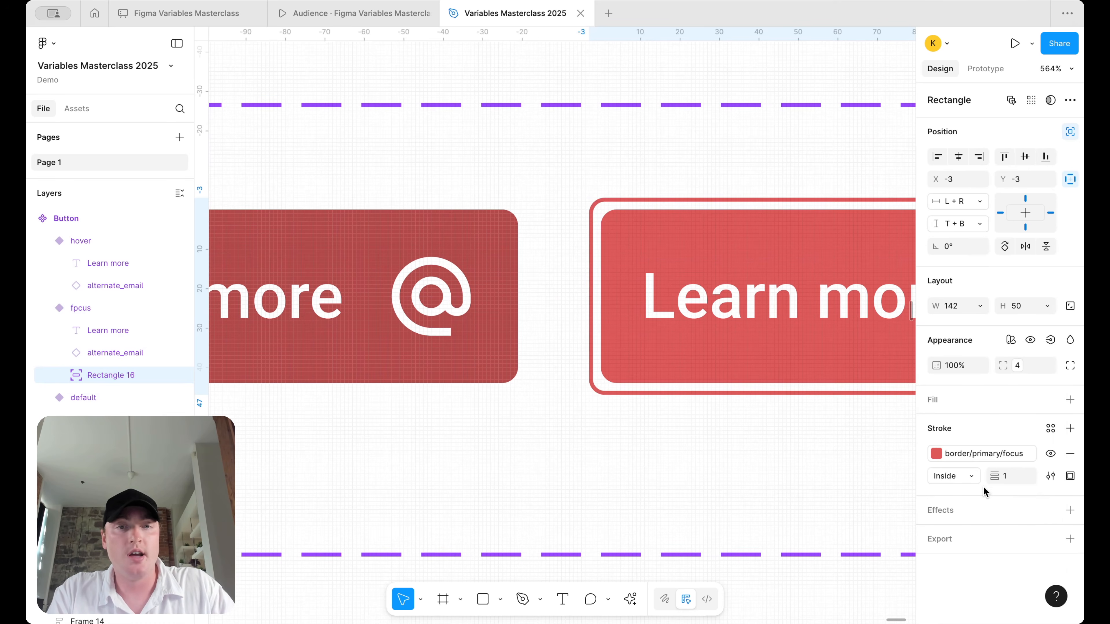
{"action": "left_click", "coordinate": [1017, 366]}
{"action": "left_click", "coordinate": [977, 547]}
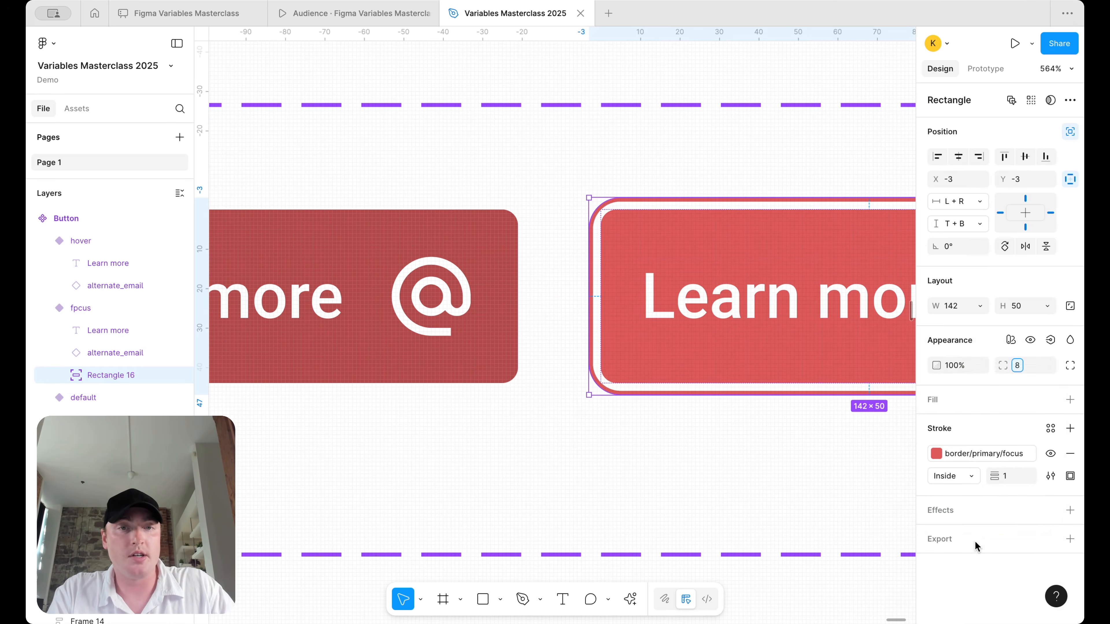
{"action": "left_click", "coordinate": [748, 463]}
- Zoom out and inspect the default button variant alongside hover and focus
{"action": "scroll", "coordinate": [747, 463], "scroll_direction": "down", "scroll_amount": 5}
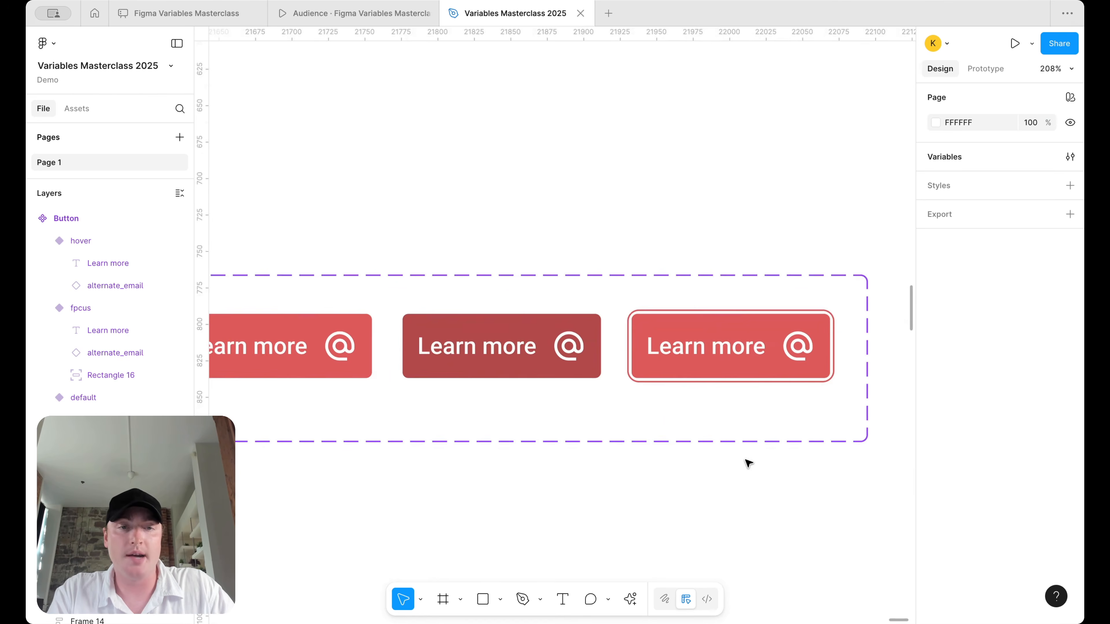
{"action": "scroll", "coordinate": [748, 463], "scroll_direction": "down", "scroll_amount": 3}
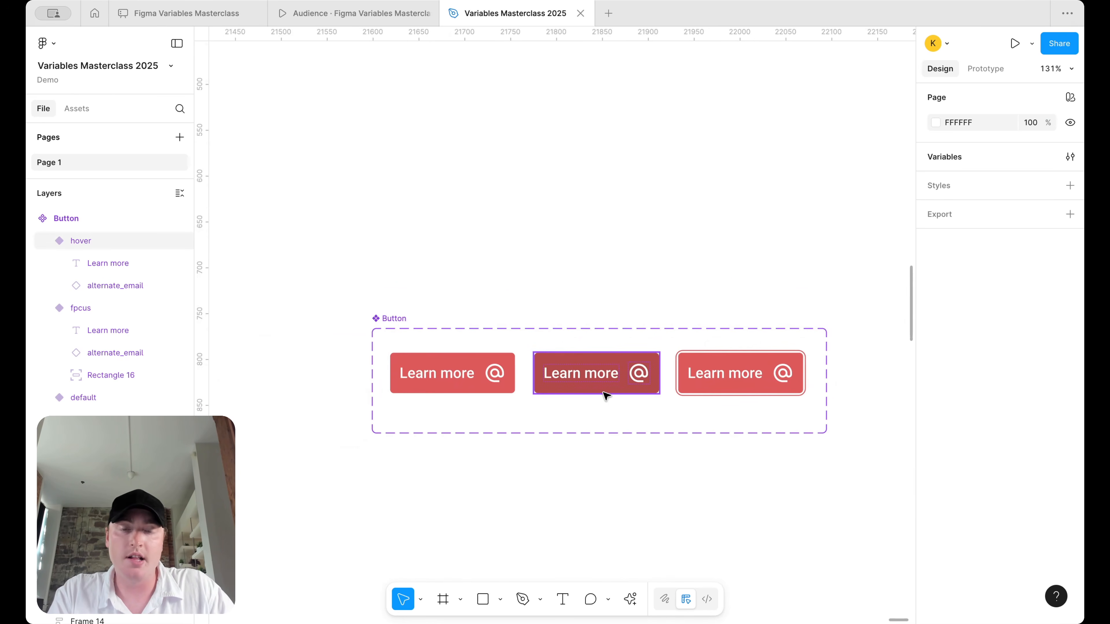
{"action": "left_click", "coordinate": [471, 382]}
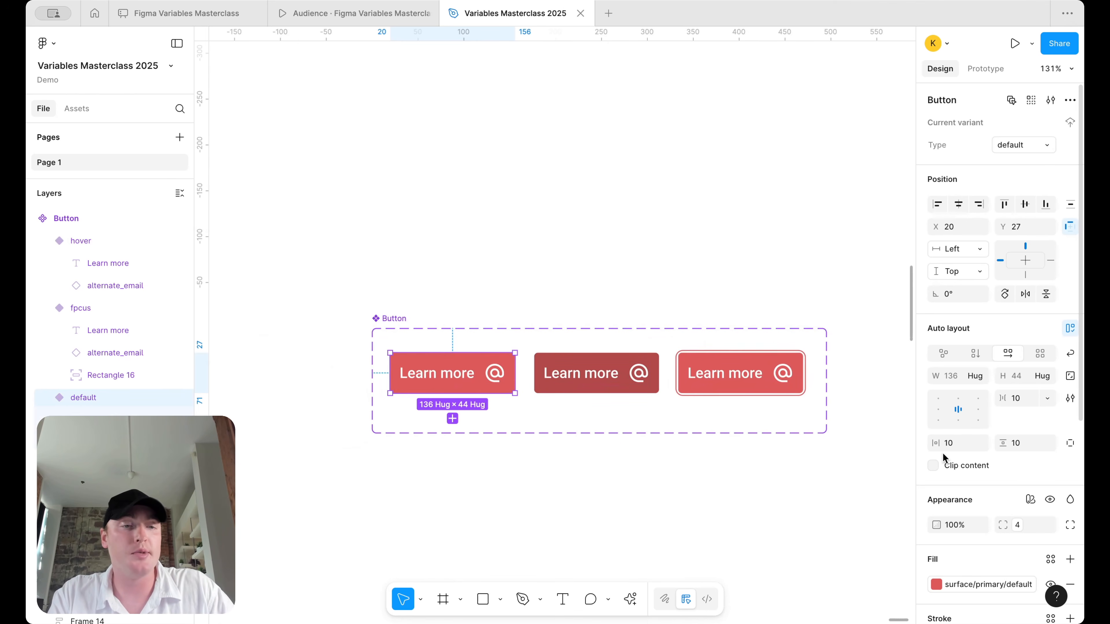
{"action": "scroll", "coordinate": [942, 453], "scroll_direction": "down", "scroll_amount": 2}
{"action": "scroll", "coordinate": [943, 453], "scroll_direction": "down", "scroll_amount": 5}
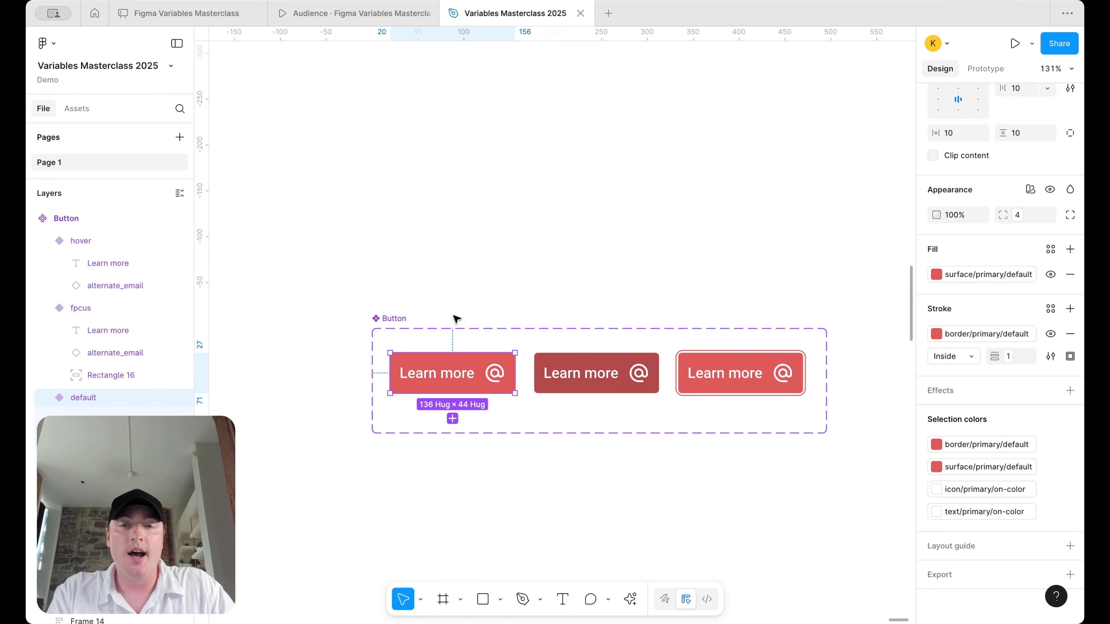
{"action": "left_click", "coordinate": [551, 252]}
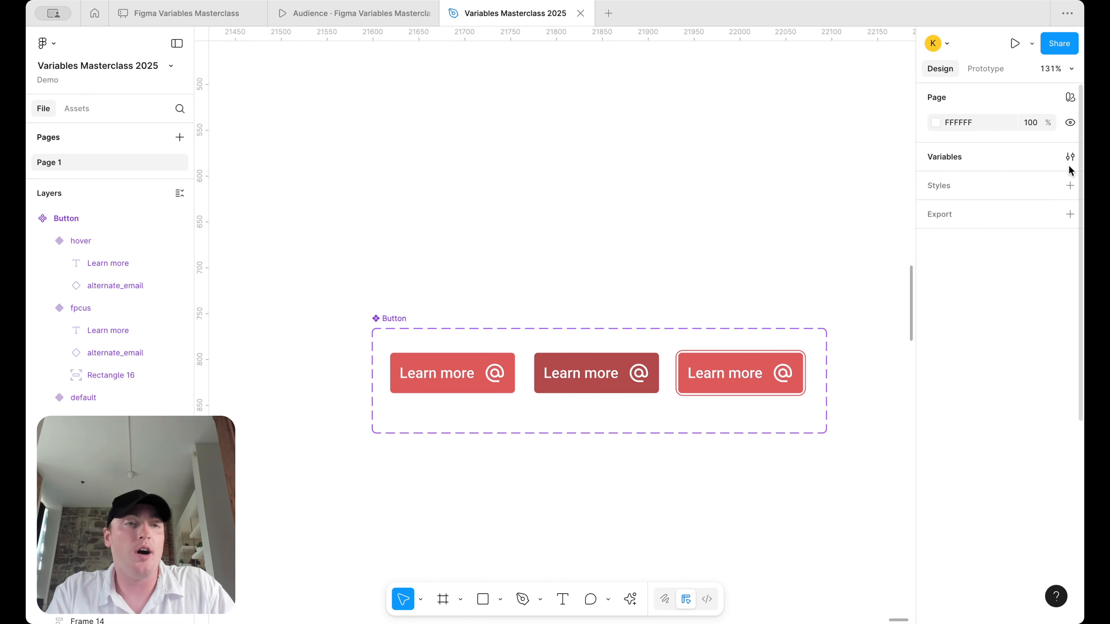
- Open the local variables editor and enlarge it to browse the Mapped collection's variables
{"action": "left_click", "coordinate": [1070, 157]}
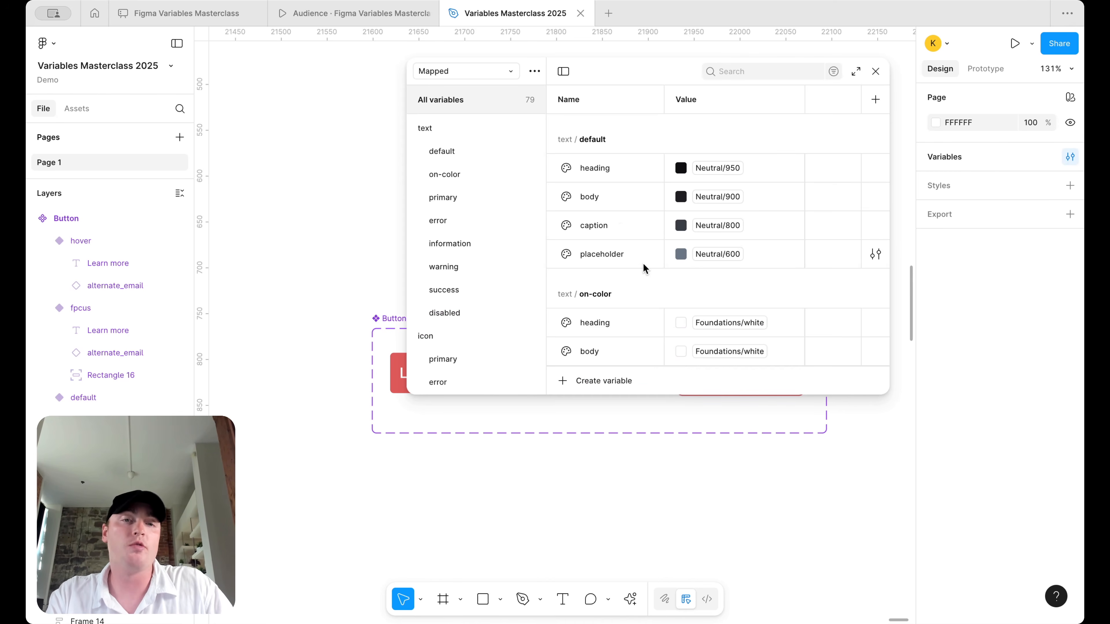
{"action": "scroll", "coordinate": [644, 267], "scroll_direction": "down", "scroll_amount": 15}
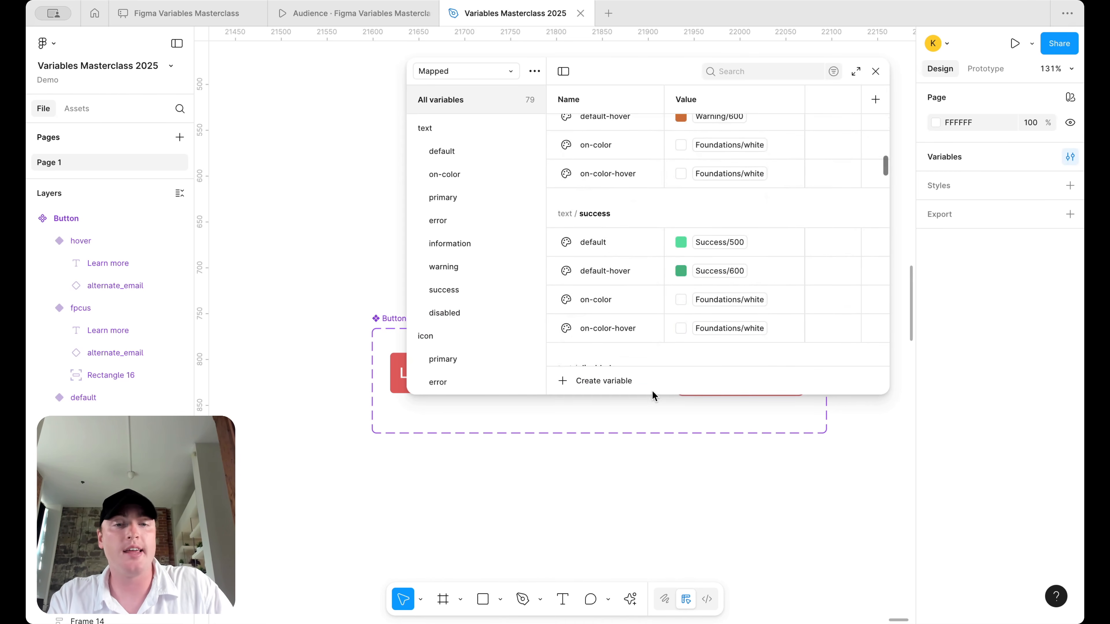
{"action": "left_click_drag", "start_coordinate": [652, 393], "coordinate": [652, 523]}
{"action": "scroll", "coordinate": [651, 250], "scroll_direction": "down", "scroll_amount": 12}
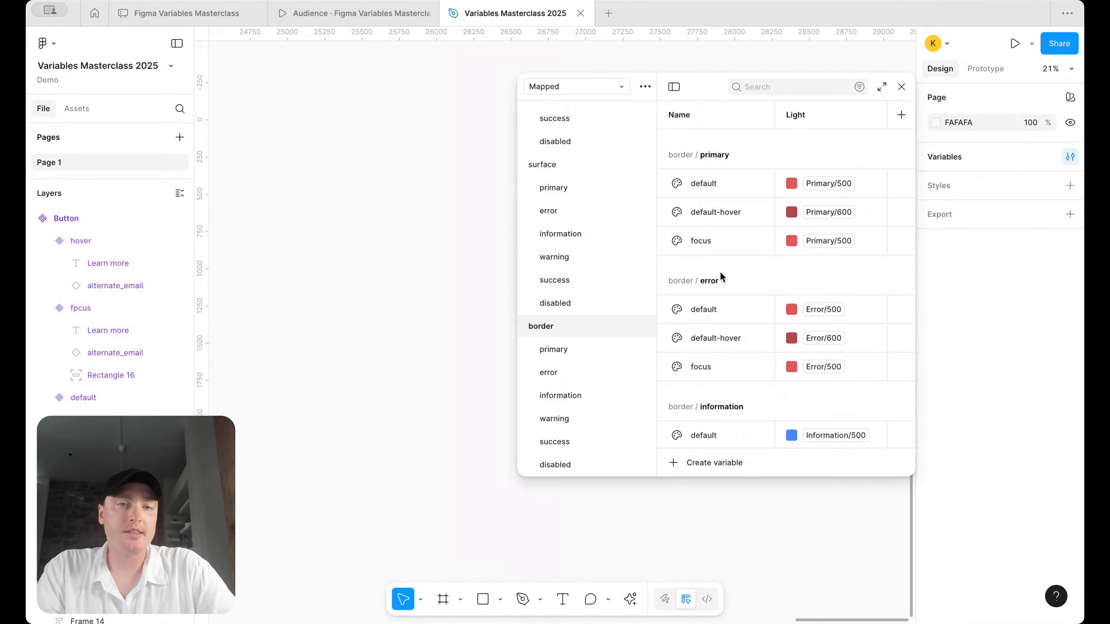
{"action": "scroll", "coordinate": [720, 271], "scroll_direction": "down", "scroll_amount": 5}
{"action": "scroll", "coordinate": [720, 271], "scroll_direction": "down", "scroll_amount": 3}
{"action": "scroll", "coordinate": [720, 271], "scroll_direction": "up", "scroll_amount": 10}
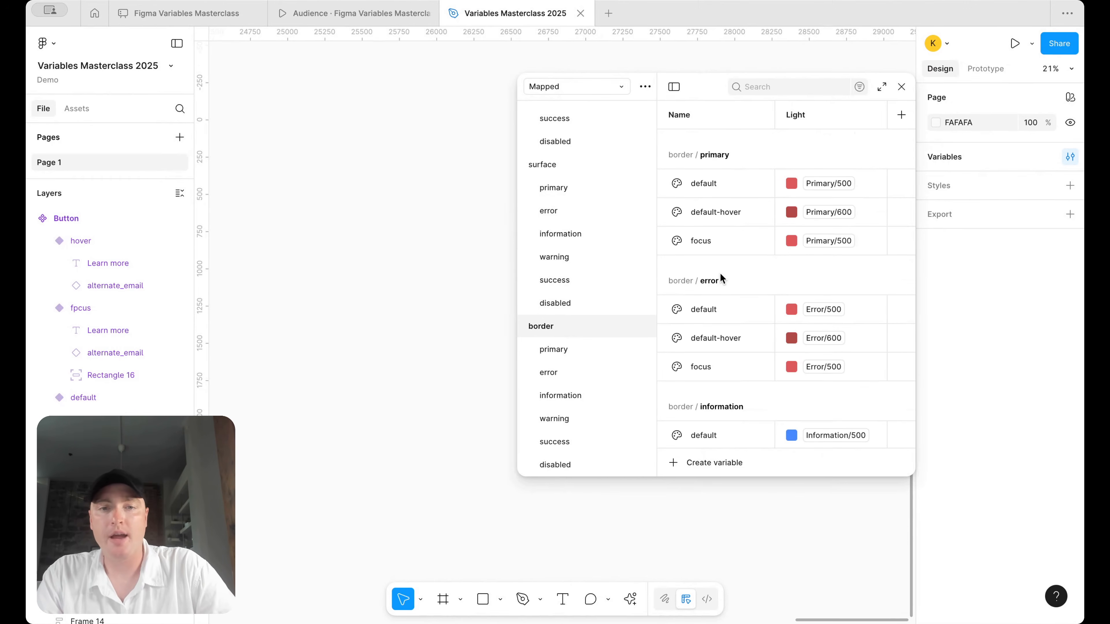
{"action": "scroll", "coordinate": [764, 337], "scroll_direction": "down", "scroll_amount": 3}
{"action": "scroll", "coordinate": [772, 349], "scroll_direction": "up", "scroll_amount": 3}
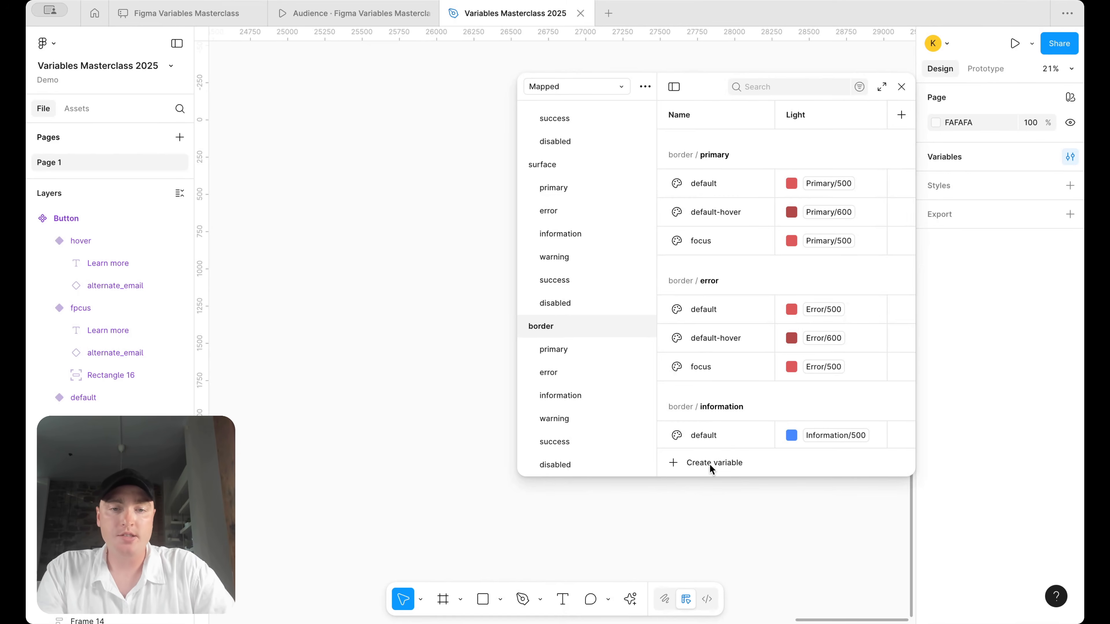
- Create a color variable named default aliased to Neutral/100
{"action": "left_click", "coordinate": [701, 466]}
{"action": "left_click", "coordinate": [699, 488]}
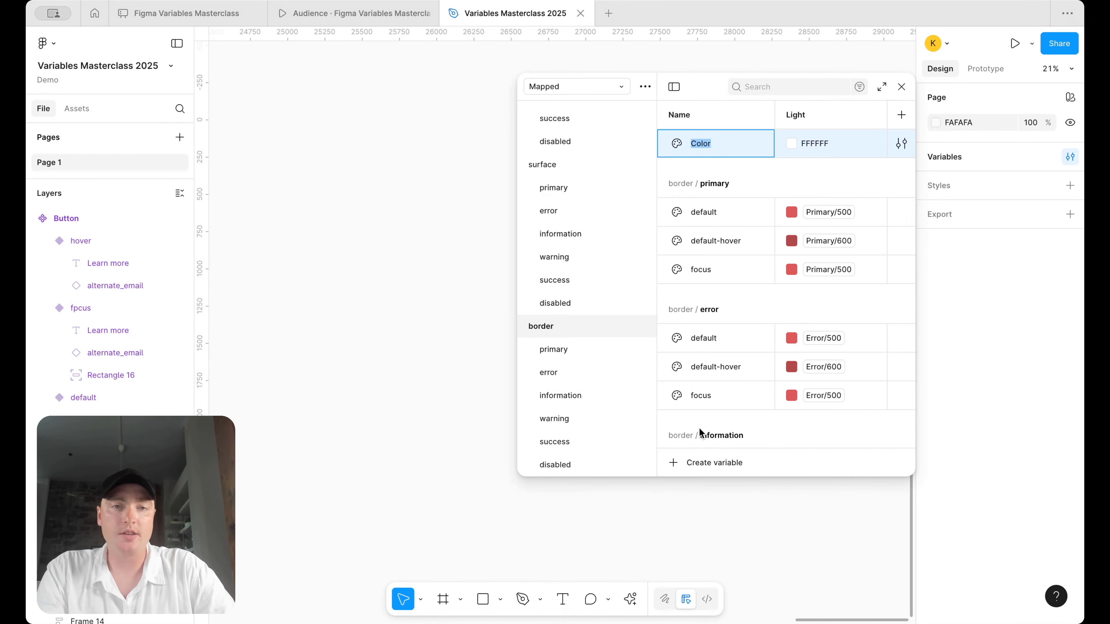
{"action": "type", "text": "default"}
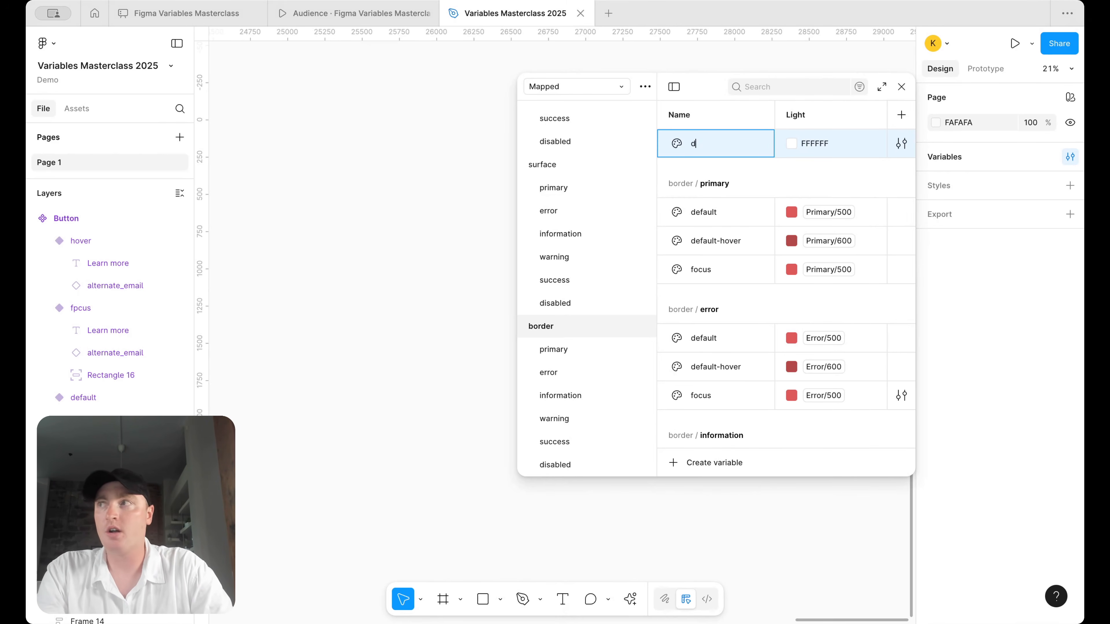
{"action": "key", "text": "Return"}
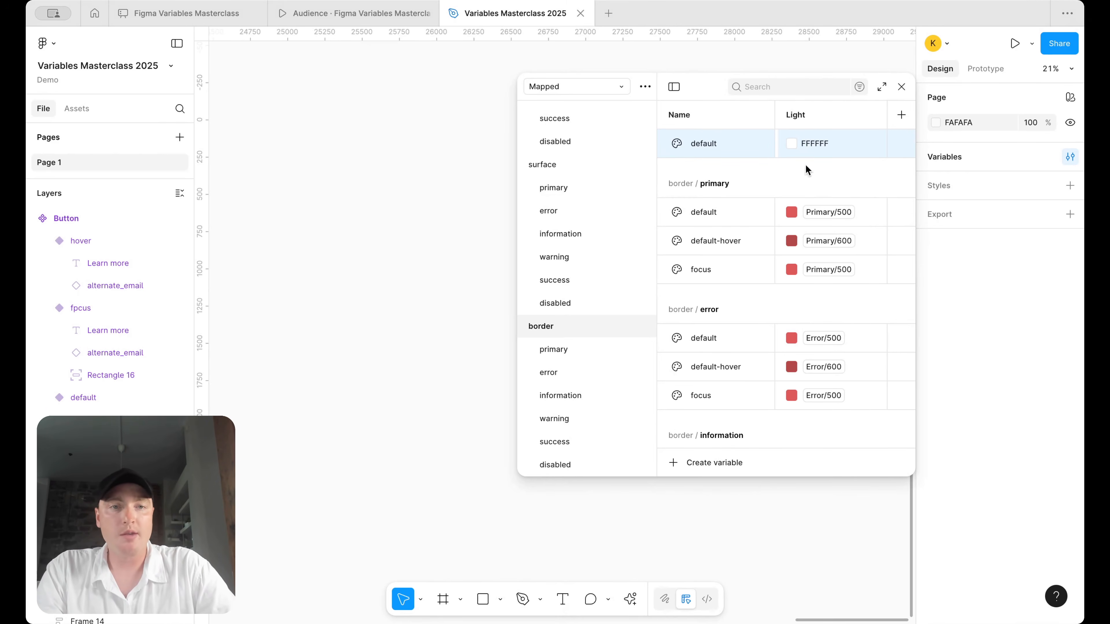
{"action": "right_click", "coordinate": [815, 131]}
{"action": "left_click", "coordinate": [842, 144]}
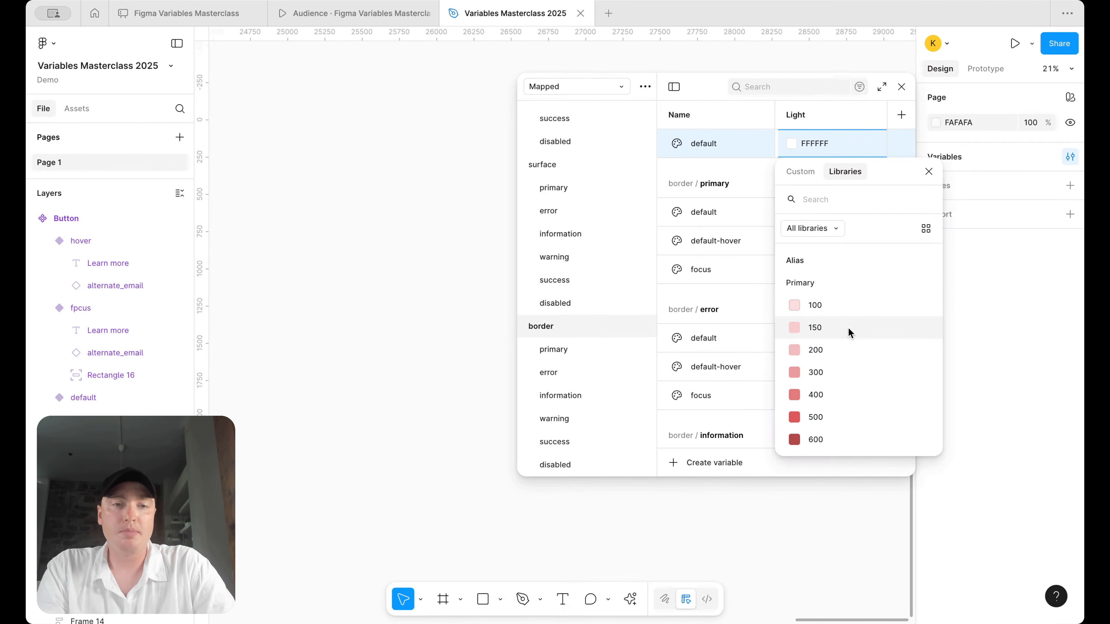
{"action": "type", "text": "neu"}
{"action": "left_click", "coordinate": [832, 289]}
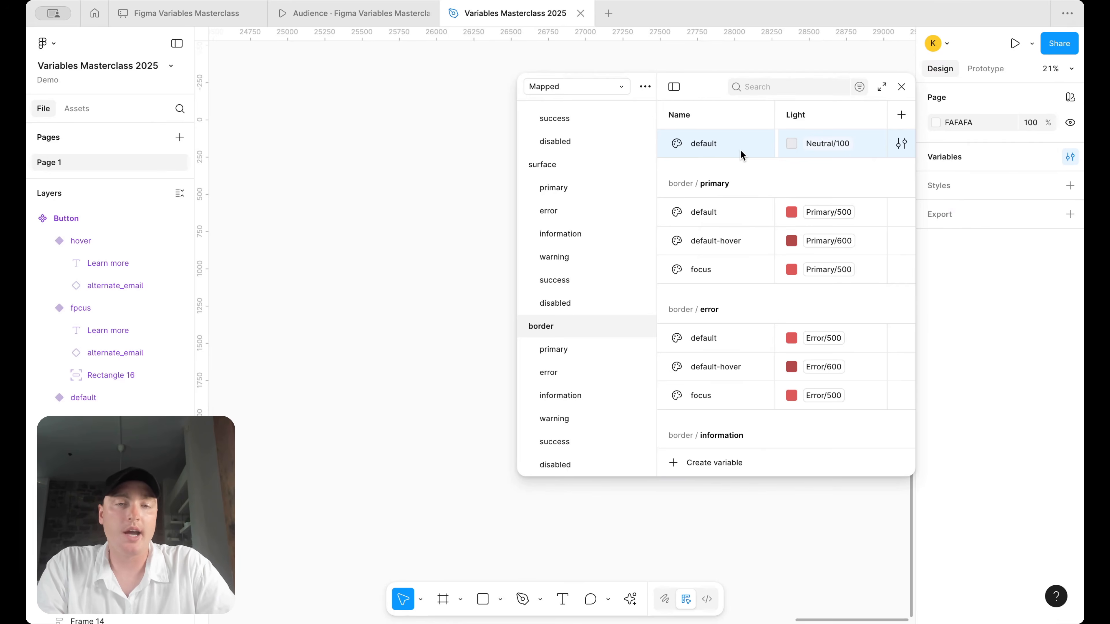
- Duplicate it as on-color and alias it to Foundations/white
{"action": "key", "text": "ctrl+d"}
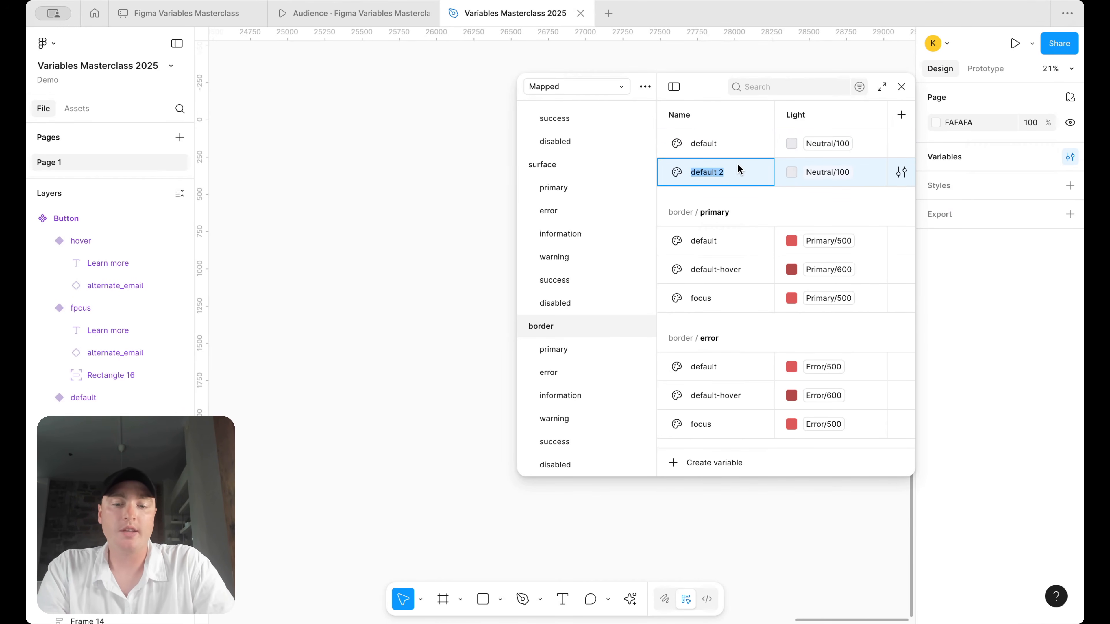
{"action": "type", "text": "on-color"}
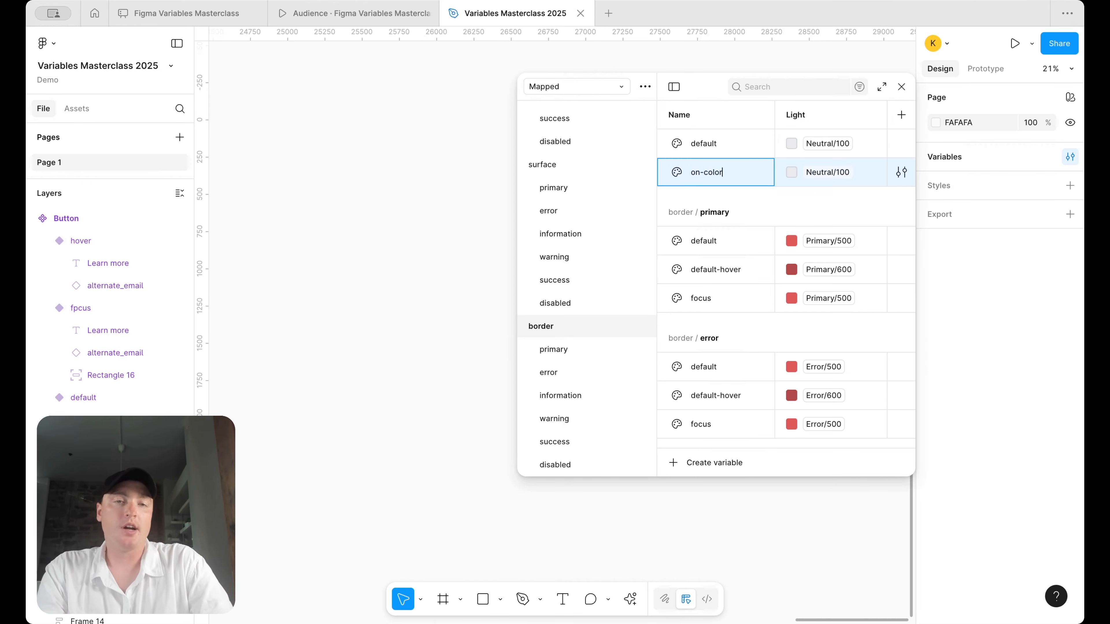
{"action": "key", "text": "Return"}
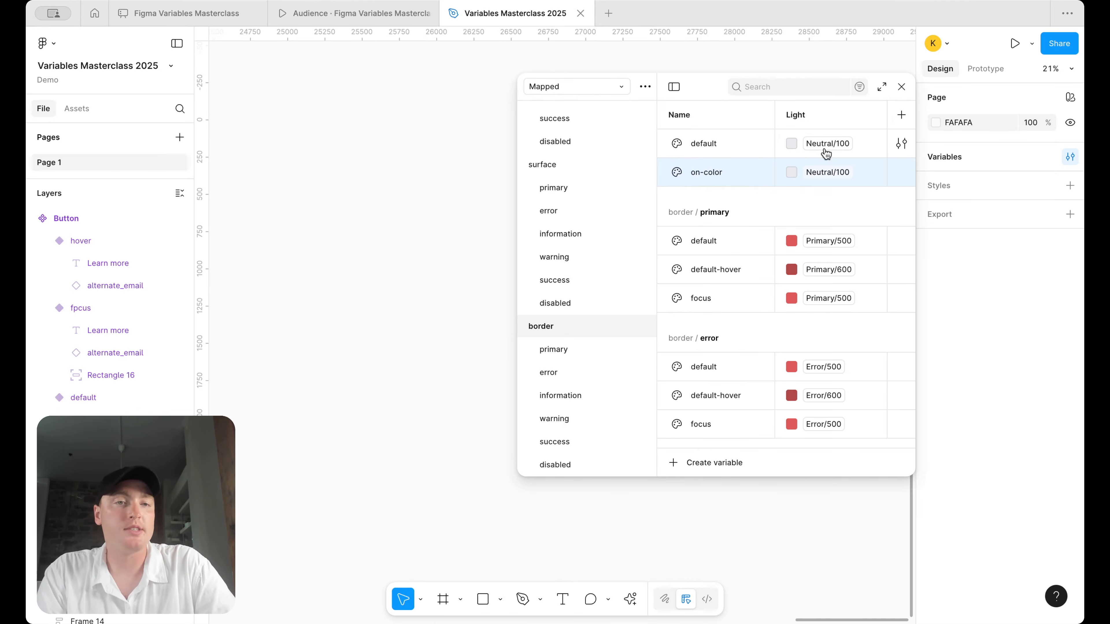
{"action": "left_click", "coordinate": [828, 172]}
{"action": "type", "text": "fou"}
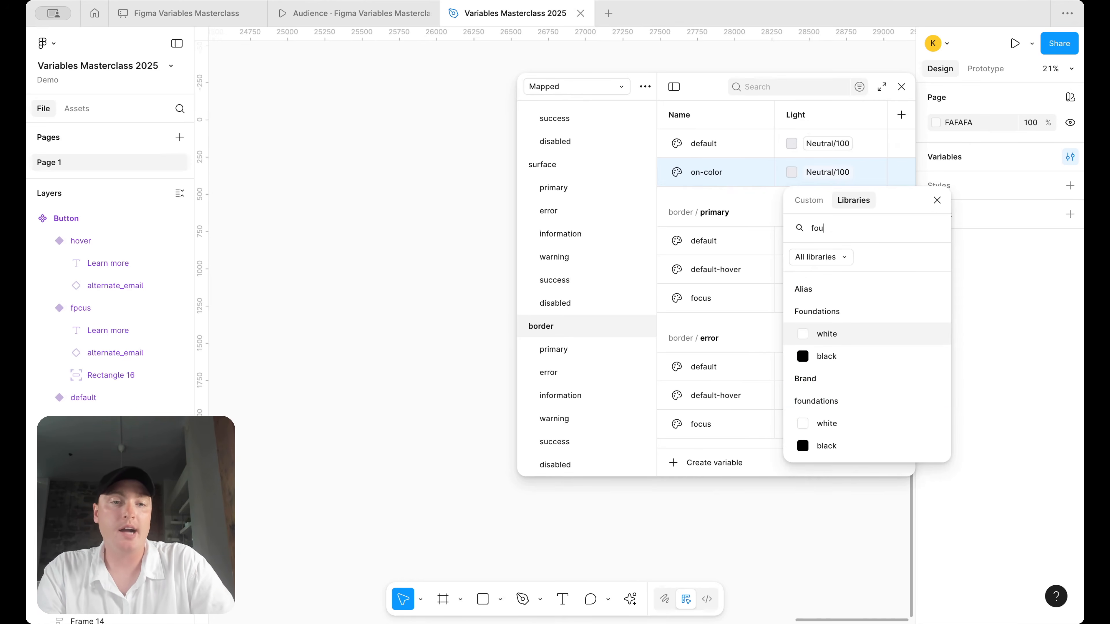
{"action": "key", "text": "Return"}
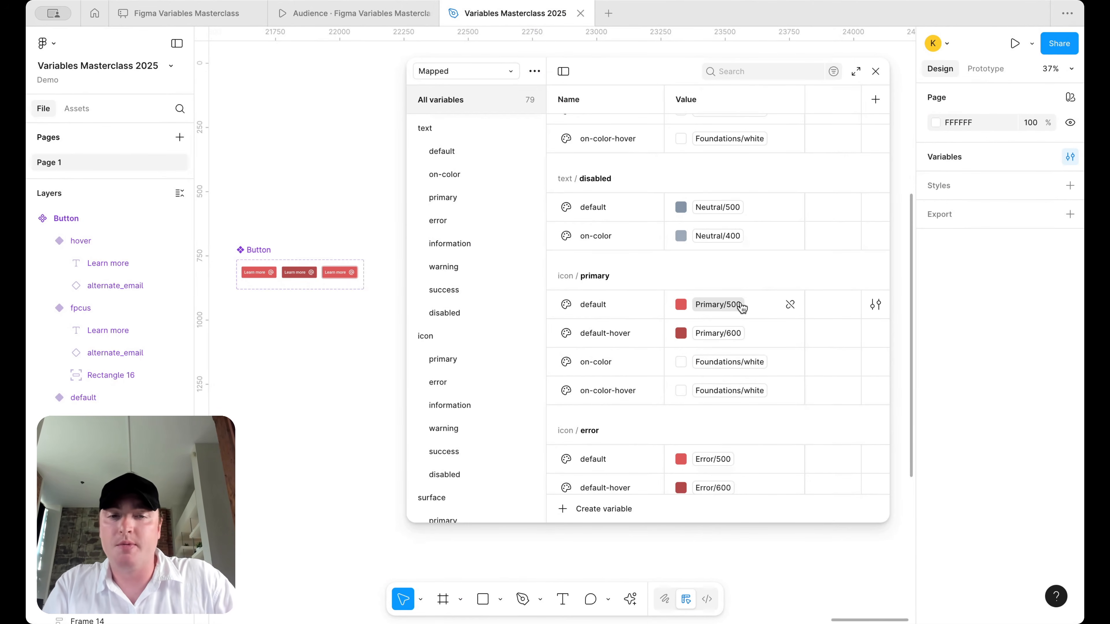
- Review the Mapped variables list, then open the collection dropdown at top left
{"action": "mouse_move", "coordinate": [742, 308]}
{"action": "scroll", "coordinate": [741, 306], "scroll_direction": "down", "scroll_amount": 1}
{"action": "scroll", "coordinate": [737, 300], "scroll_direction": "up", "scroll_amount": 15}
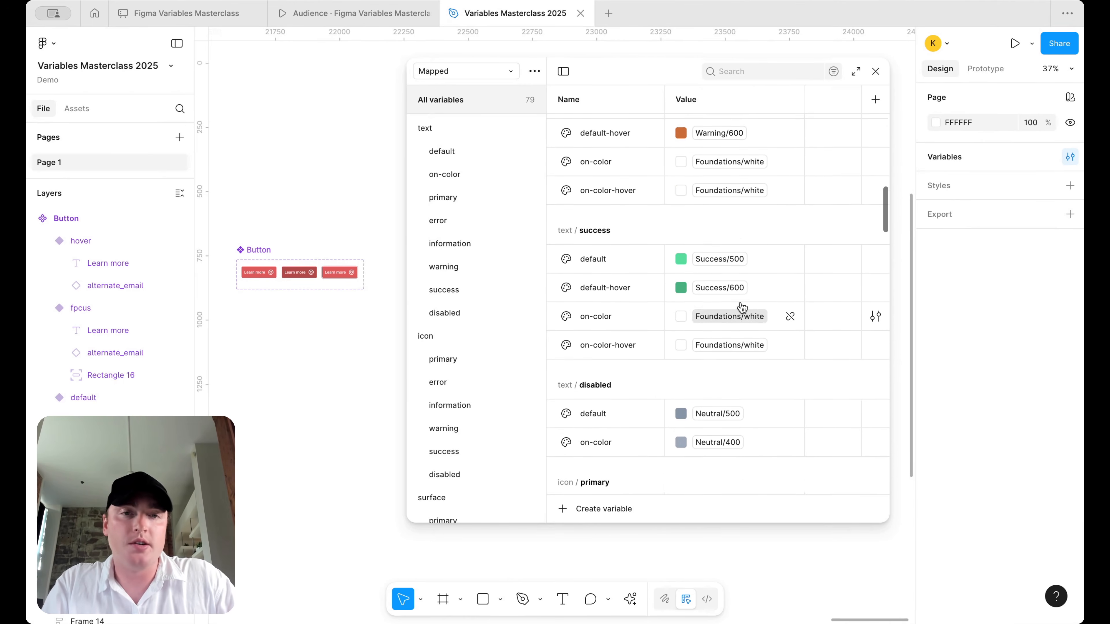
{"action": "scroll", "coordinate": [717, 284], "scroll_direction": "up", "scroll_amount": 5}
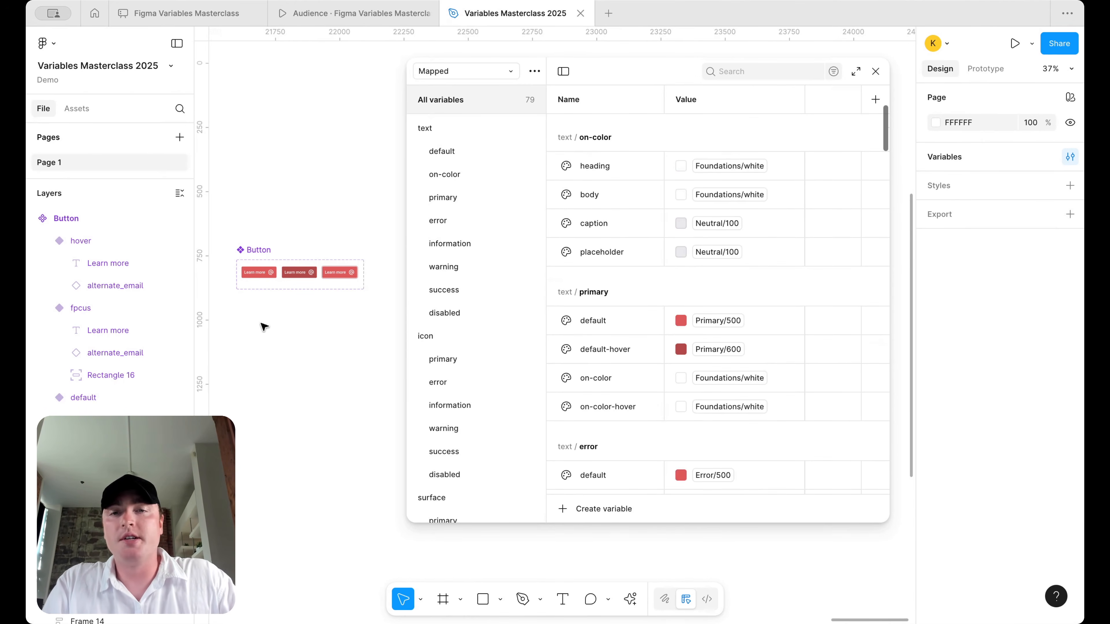
{"action": "left_click", "coordinate": [438, 74]}
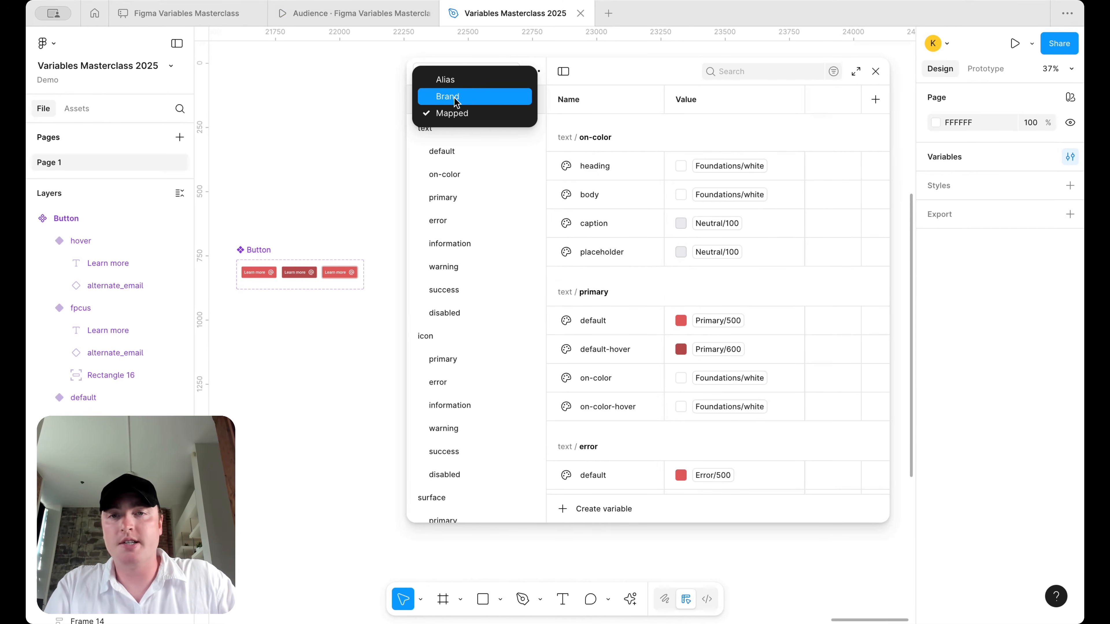
- Check the Alias collection, return to the Mapped collection, and widen the variables window
{"action": "left_click", "coordinate": [457, 81]}
{"action": "scroll", "coordinate": [763, 271], "scroll_direction": "up", "scroll_amount": 3}
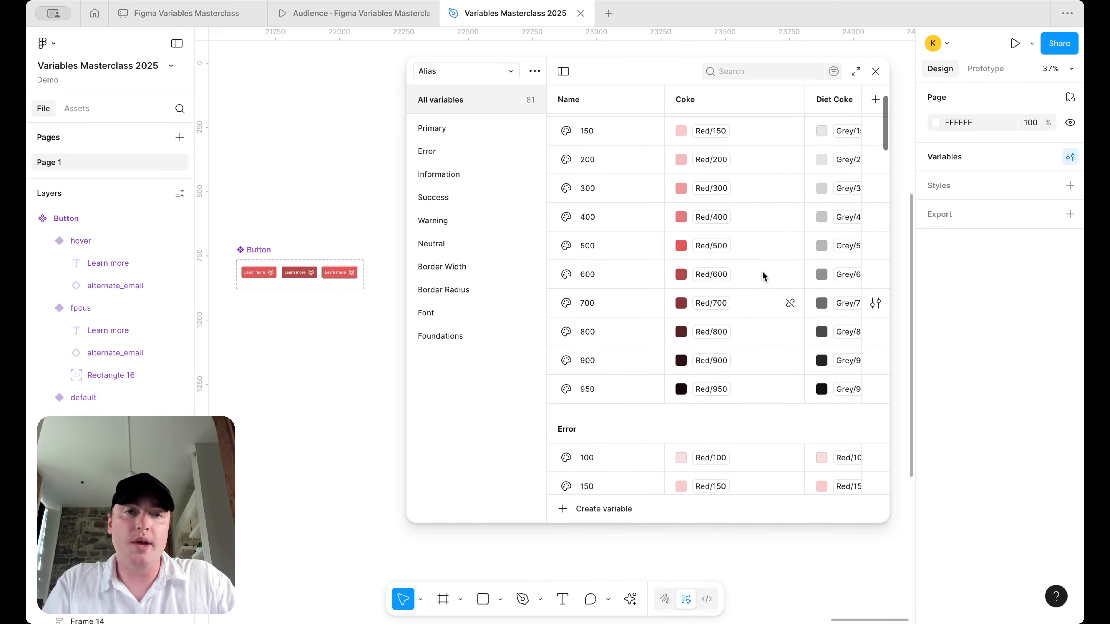
{"action": "left_click", "coordinate": [439, 76]}
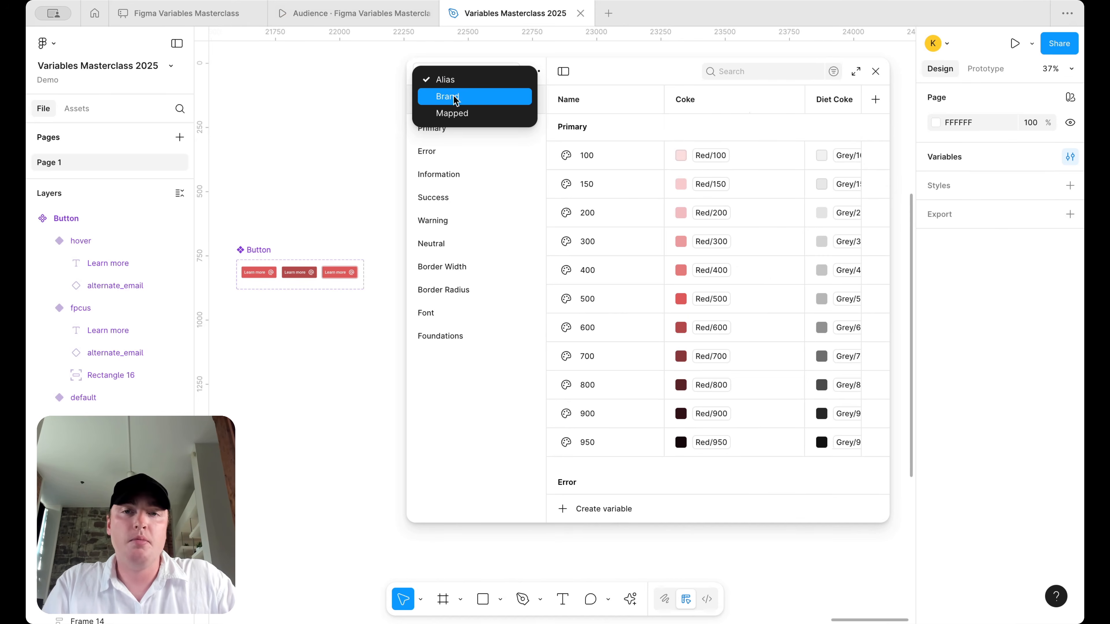
{"action": "left_click", "coordinate": [455, 110]}
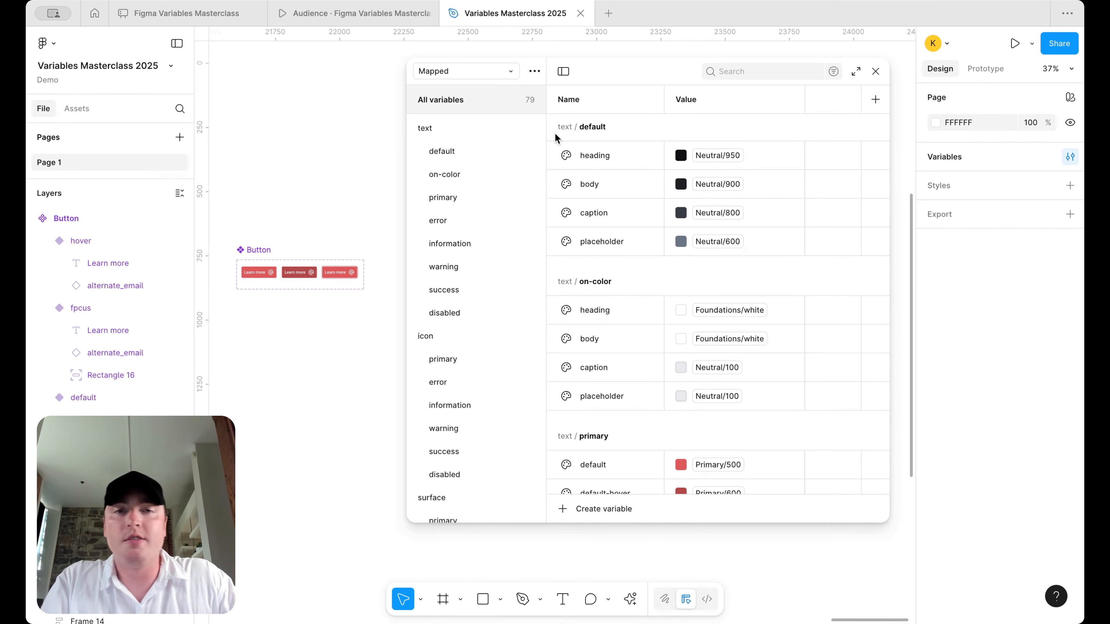
{"action": "left_click_drag", "start_coordinate": [406, 180], "coordinate": [384, 179]}
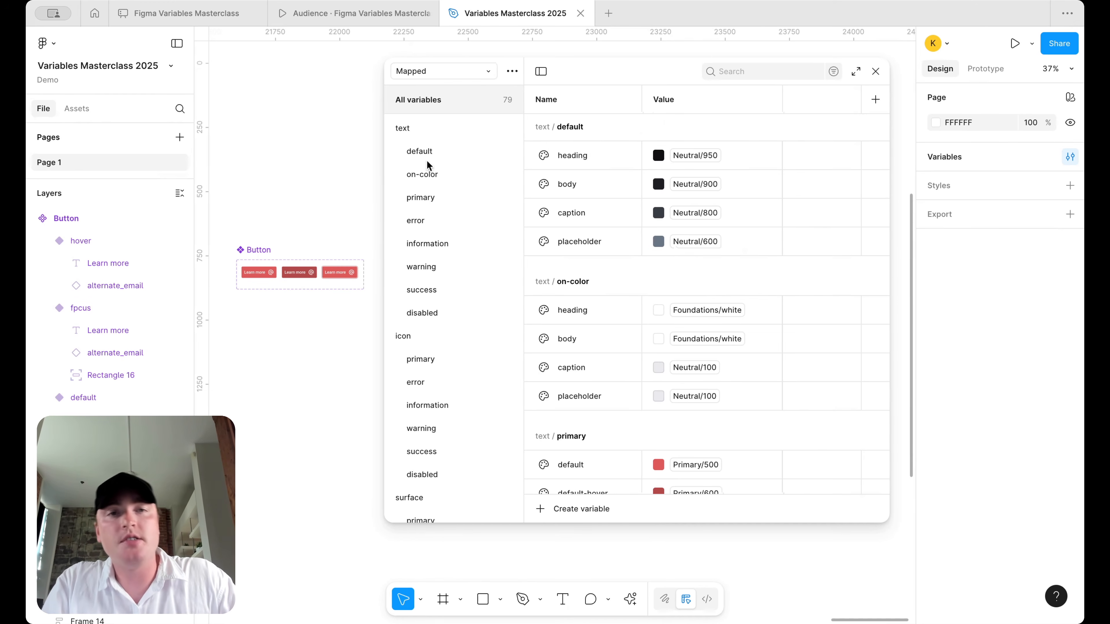
- Rename the Value mode to Light and add a second mode named Dark
{"action": "double_click", "coordinate": [664, 100]}
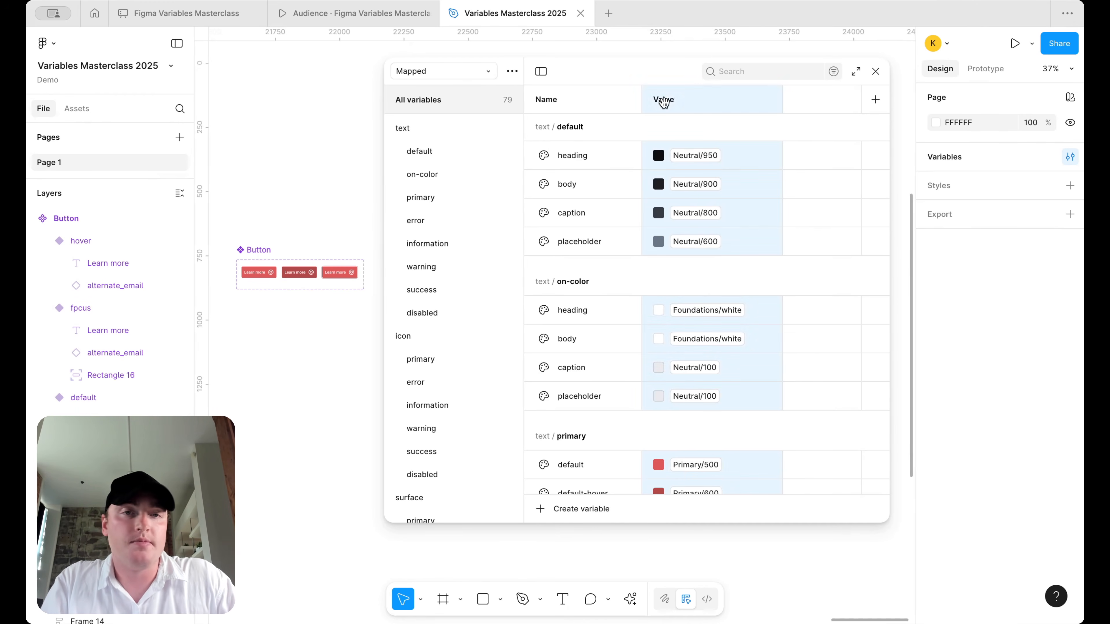
{"action": "type", "text": "Light"}
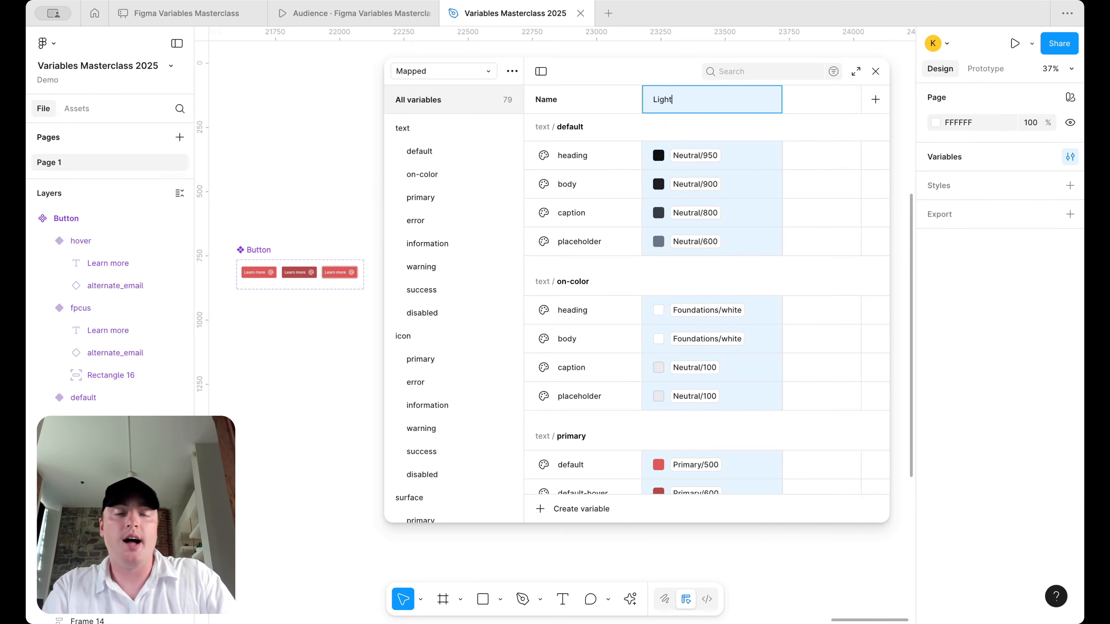
{"action": "key", "text": "Return"}
{"action": "left_click", "coordinate": [875, 99]}
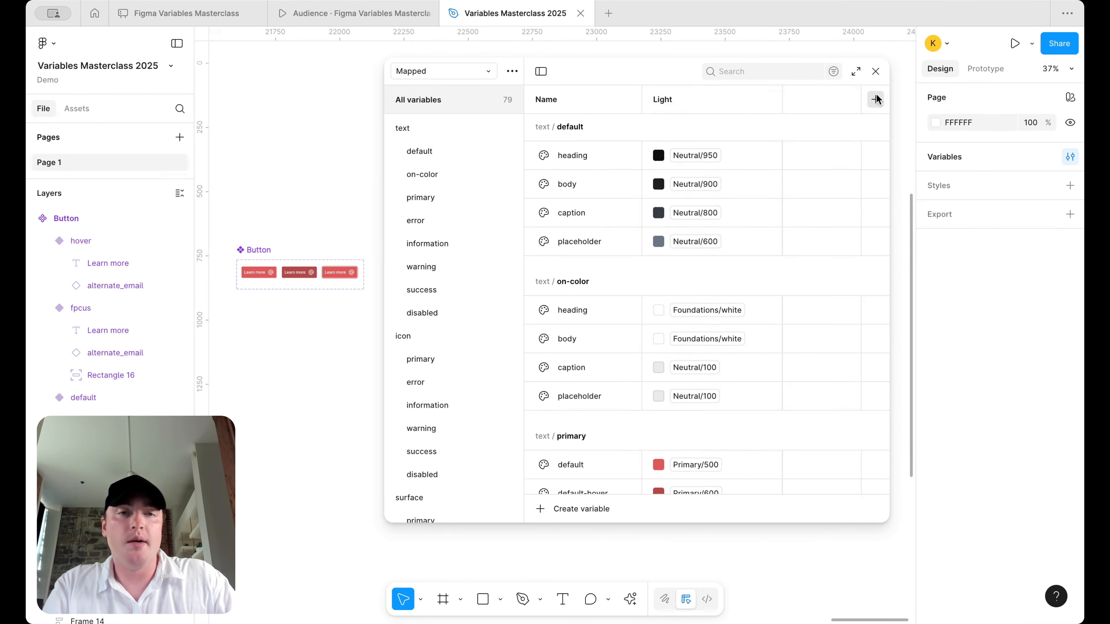
{"action": "type", "text": "Dark"}
{"action": "key", "text": "Return"}
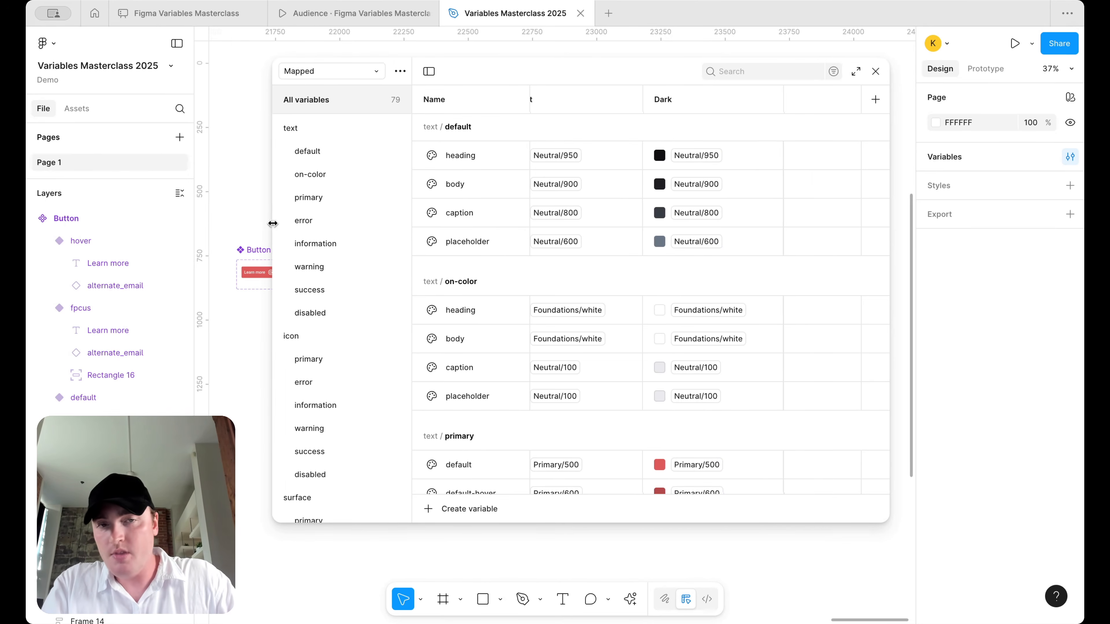
{"action": "scroll", "coordinate": [615, 99], "scroll_direction": "left", "scroll_amount": 1}
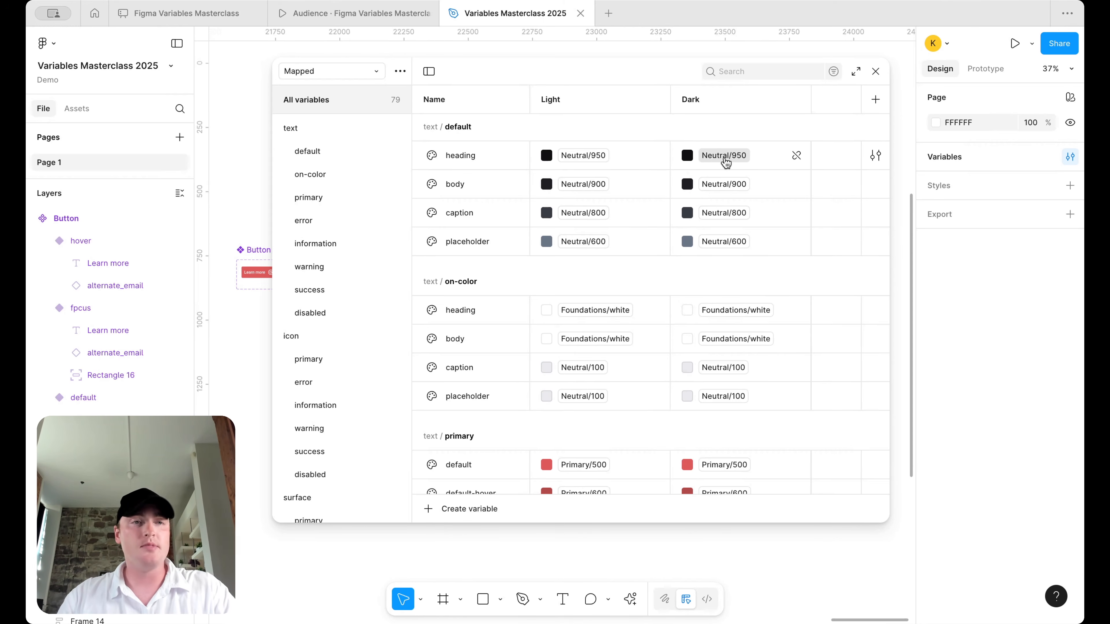
- Set the Dark values of text/default heading and body to Neutral/100
{"action": "mouse_move", "coordinate": [726, 162]}
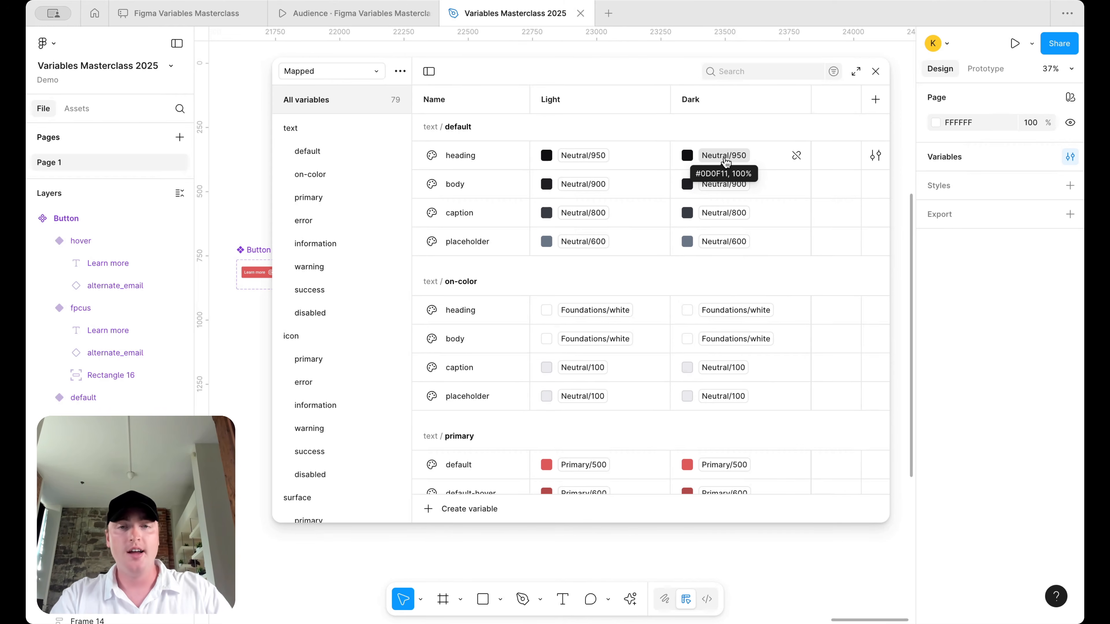
{"action": "left_click", "coordinate": [726, 162]}
{"action": "scroll", "coordinate": [731, 328], "scroll_direction": "up", "scroll_amount": 5}
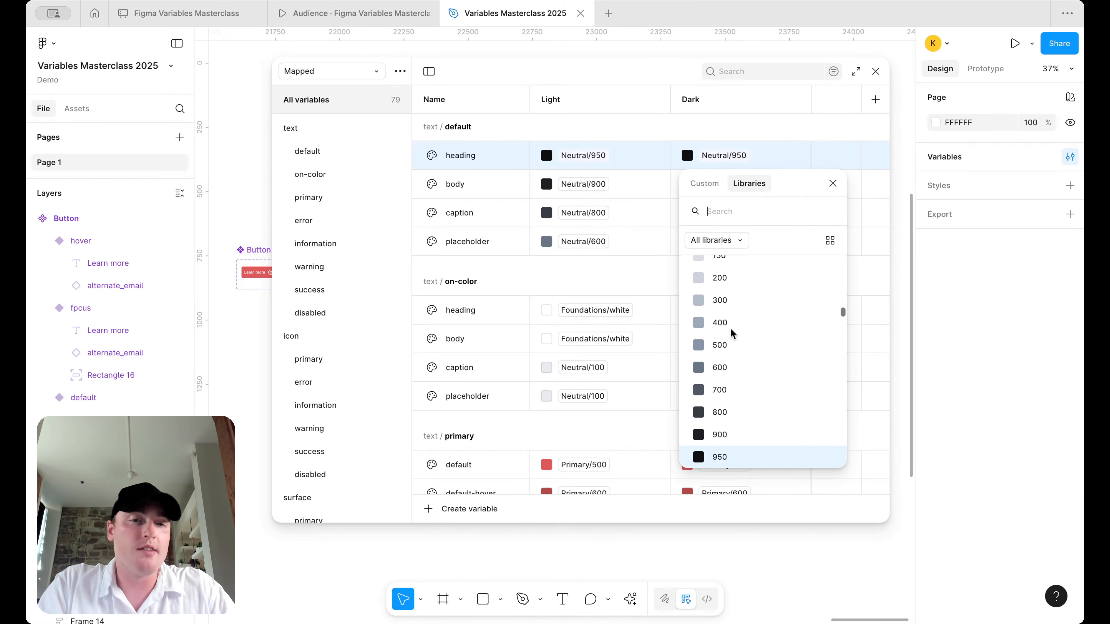
{"action": "left_click", "coordinate": [734, 307]}
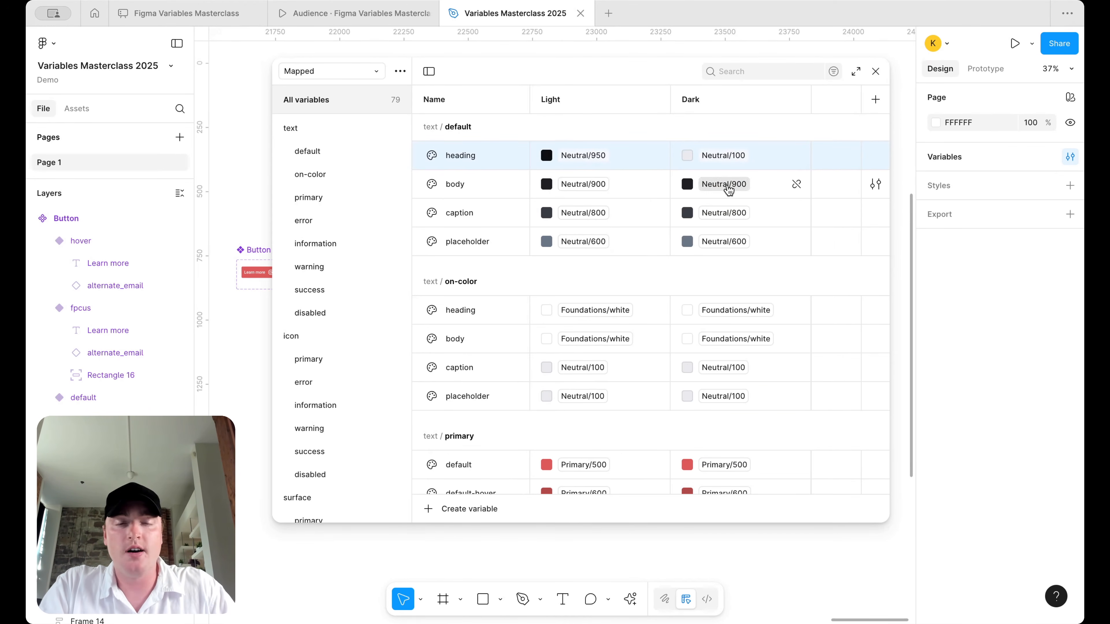
{"action": "left_click", "coordinate": [728, 183]}
{"action": "scroll", "coordinate": [758, 334], "scroll_direction": "up", "scroll_amount": 5}
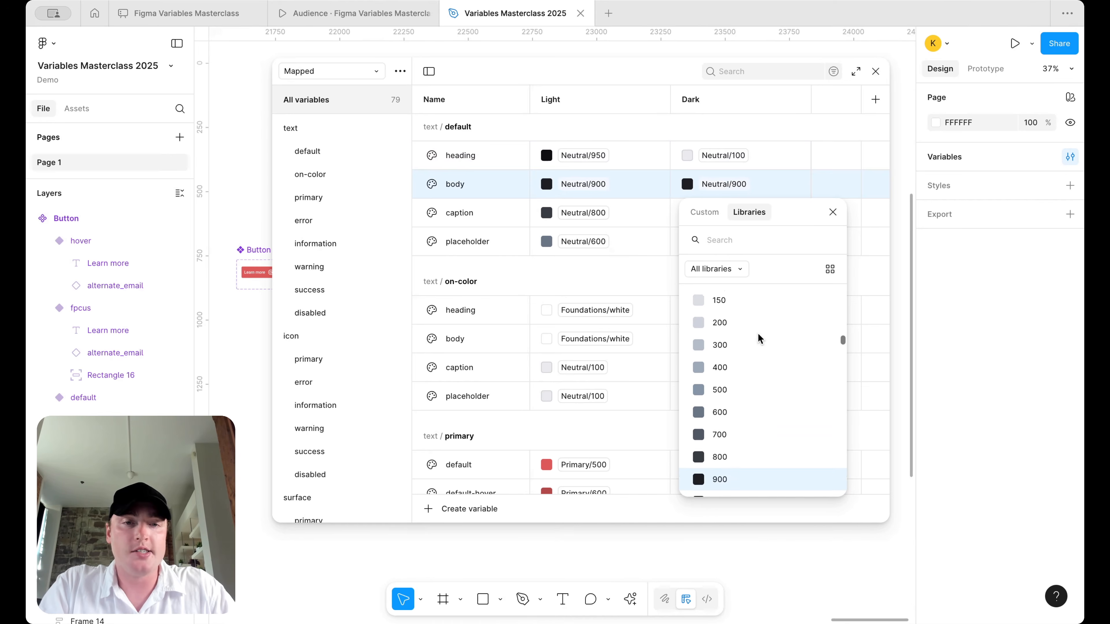
{"action": "left_click", "coordinate": [753, 324]}
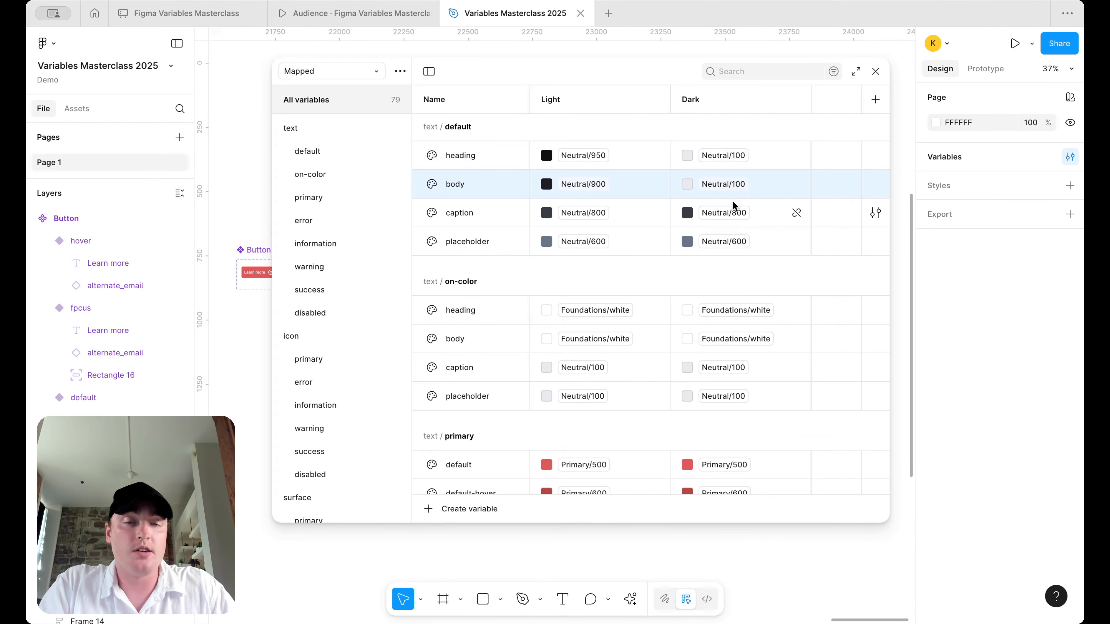
- Set caption's Dark value to Neutral/200 and placeholder's to Neutral/500, then start on-color heading
{"action": "left_click", "coordinate": [736, 216]}
{"action": "left_click", "coordinate": [736, 216]}
{"action": "scroll", "coordinate": [763, 377], "scroll_direction": "up", "scroll_amount": 5}
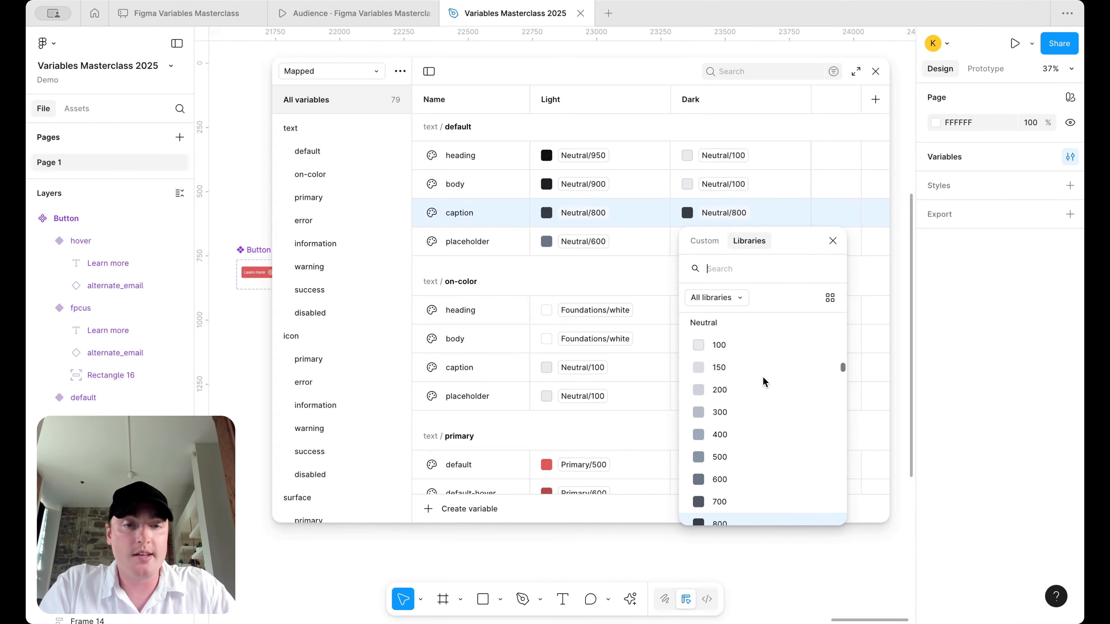
{"action": "key", "text": "Escape"}
{"action": "left_click", "coordinate": [739, 243]}
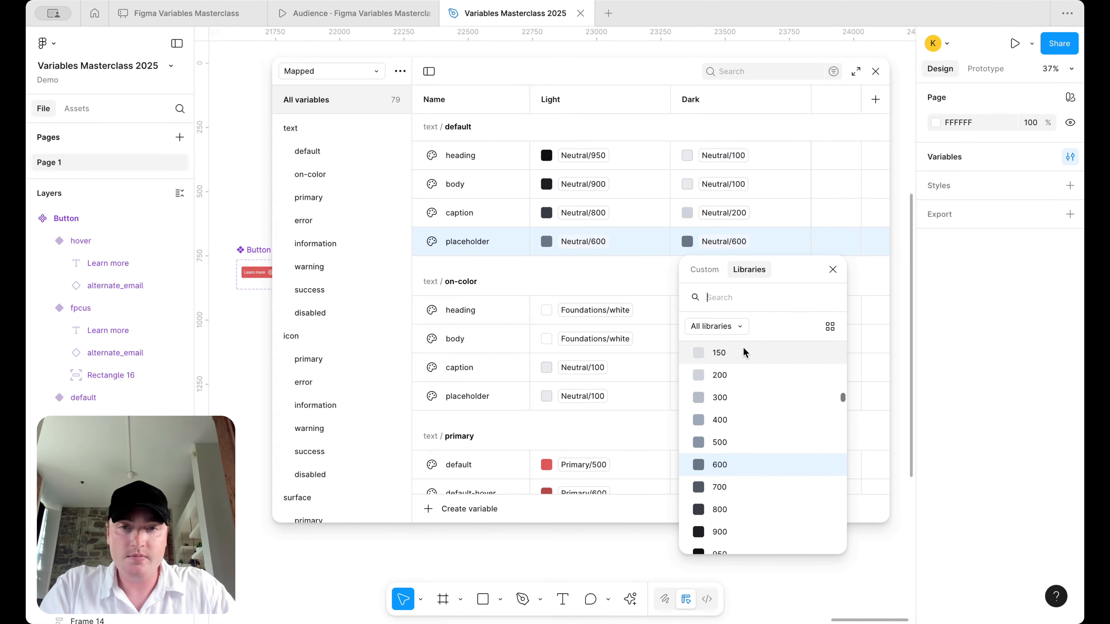
{"action": "left_click", "coordinate": [751, 441]}
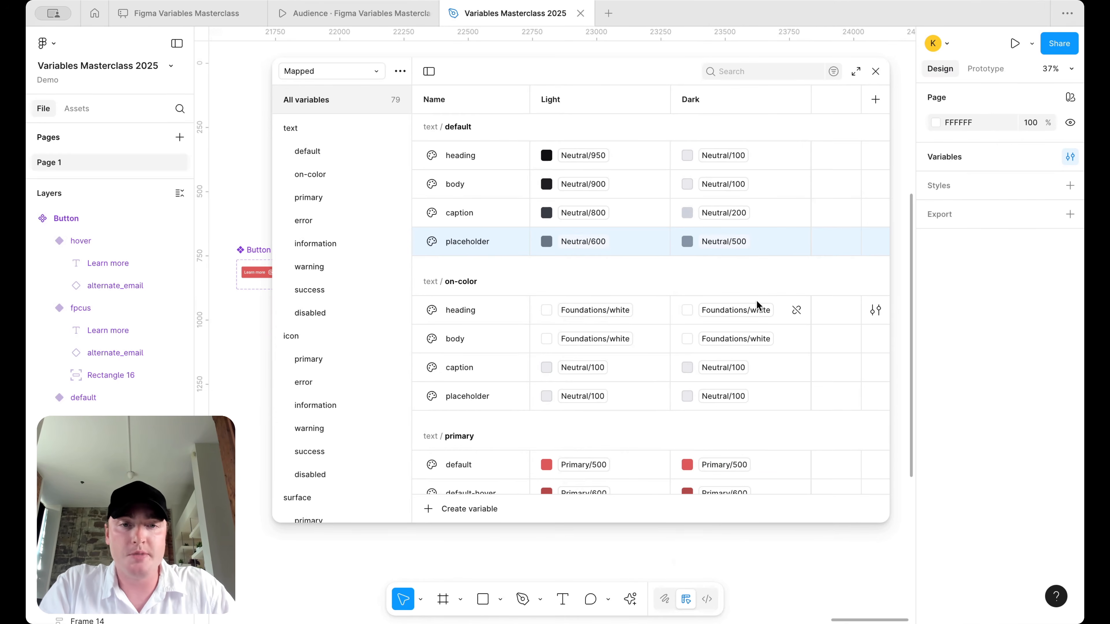
{"action": "scroll", "coordinate": [745, 245], "scroll_direction": "down", "scroll_amount": 3}
{"action": "left_click", "coordinate": [735, 205]}
- Set on-color heading and body Dark to Foundations/black, caption and placeholder to Neutral/950
{"action": "left_click", "coordinate": [731, 450]}
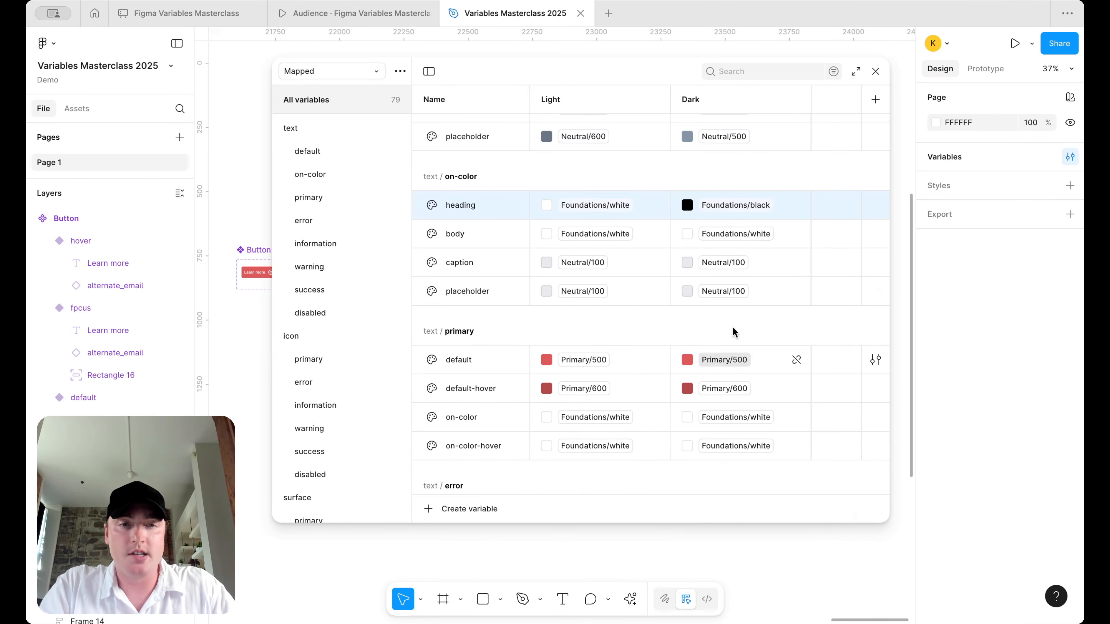
{"action": "left_click", "coordinate": [744, 242]}
{"action": "left_click", "coordinate": [734, 486]}
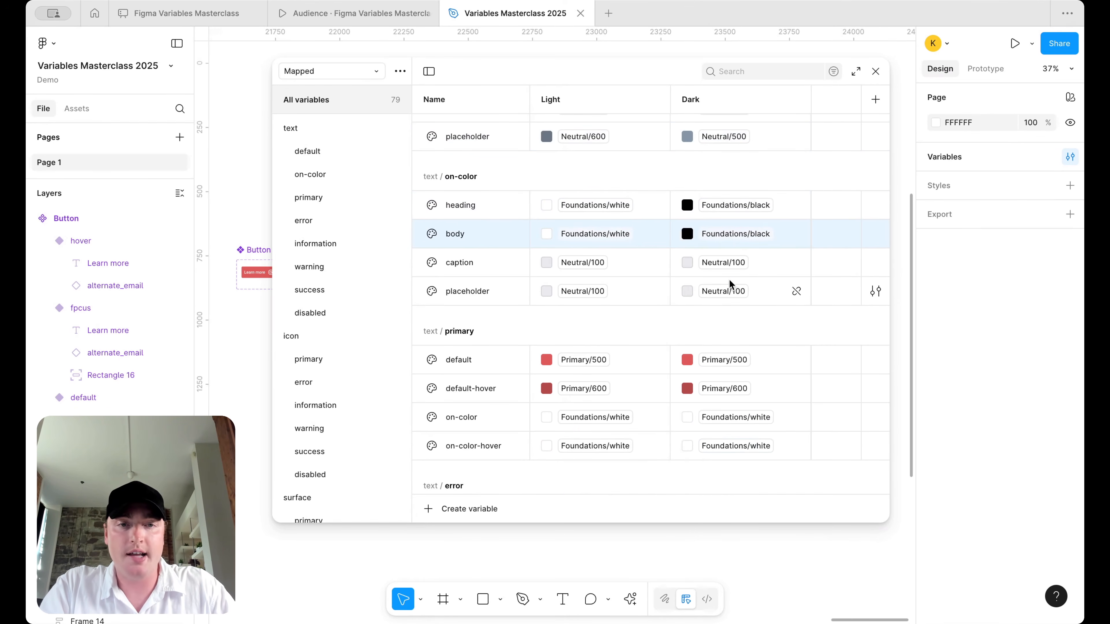
{"action": "left_click", "coordinate": [732, 266]}
{"action": "scroll", "coordinate": [736, 449], "scroll_direction": "down", "scroll_amount": 4}
{"action": "left_click", "coordinate": [736, 537]}
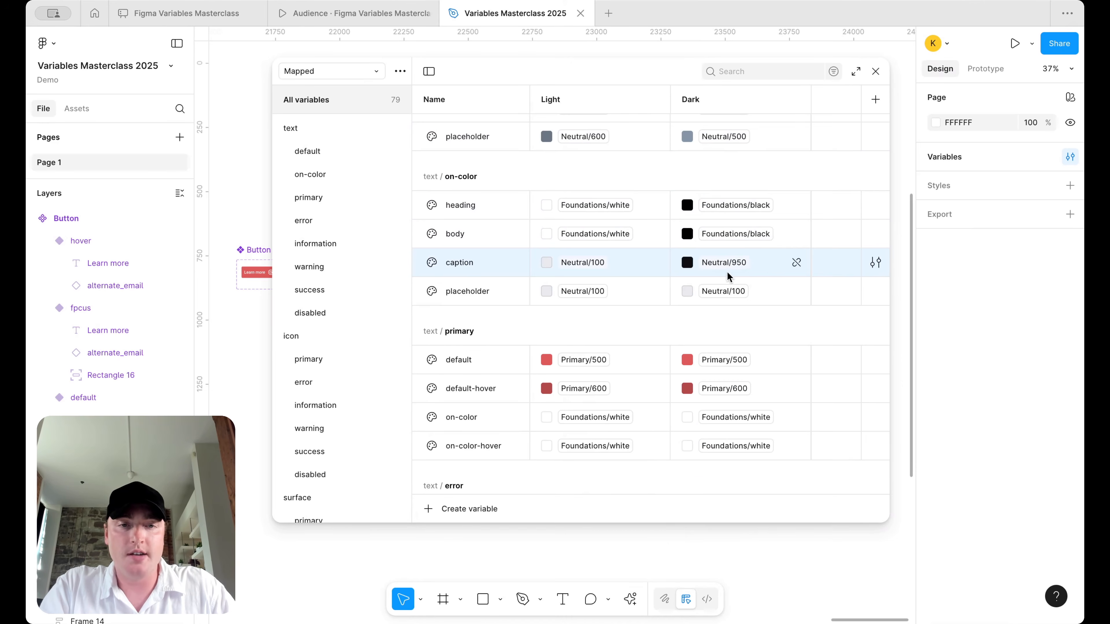
{"action": "left_click", "coordinate": [723, 291]}
{"action": "scroll", "coordinate": [760, 463], "scroll_direction": "down", "scroll_amount": 5}
{"action": "left_click", "coordinate": [728, 553]}
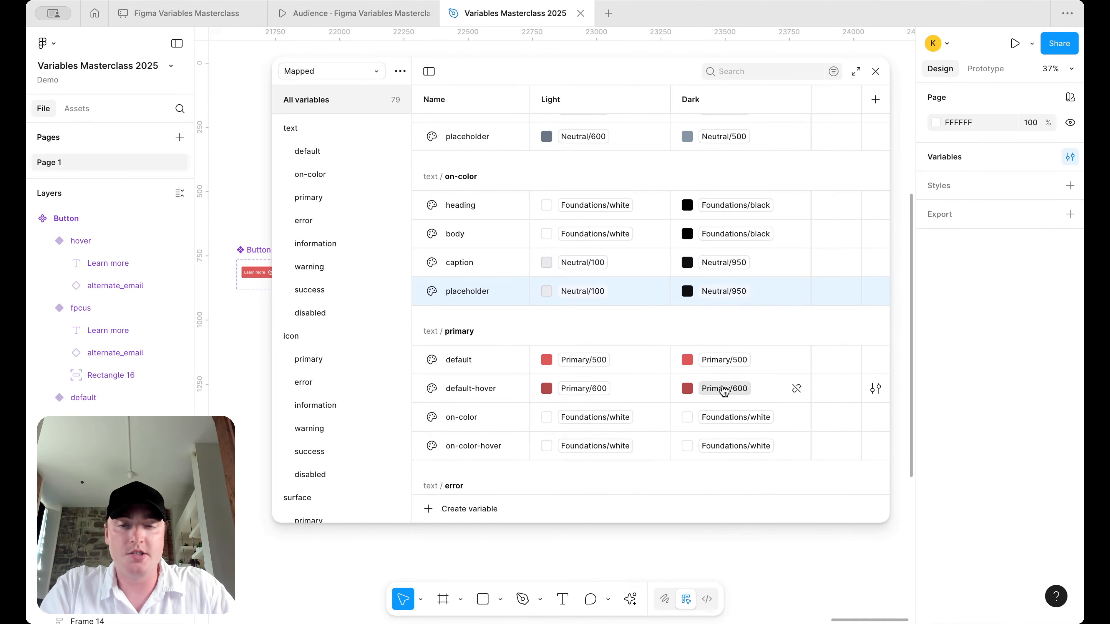
- Set primary Dark values: default Primary/600, default-hover Primary/500, both on-colors Foundations/black
{"action": "scroll", "coordinate": [719, 349], "scroll_direction": "down", "scroll_amount": 2}
{"action": "left_click", "coordinate": [730, 286]}
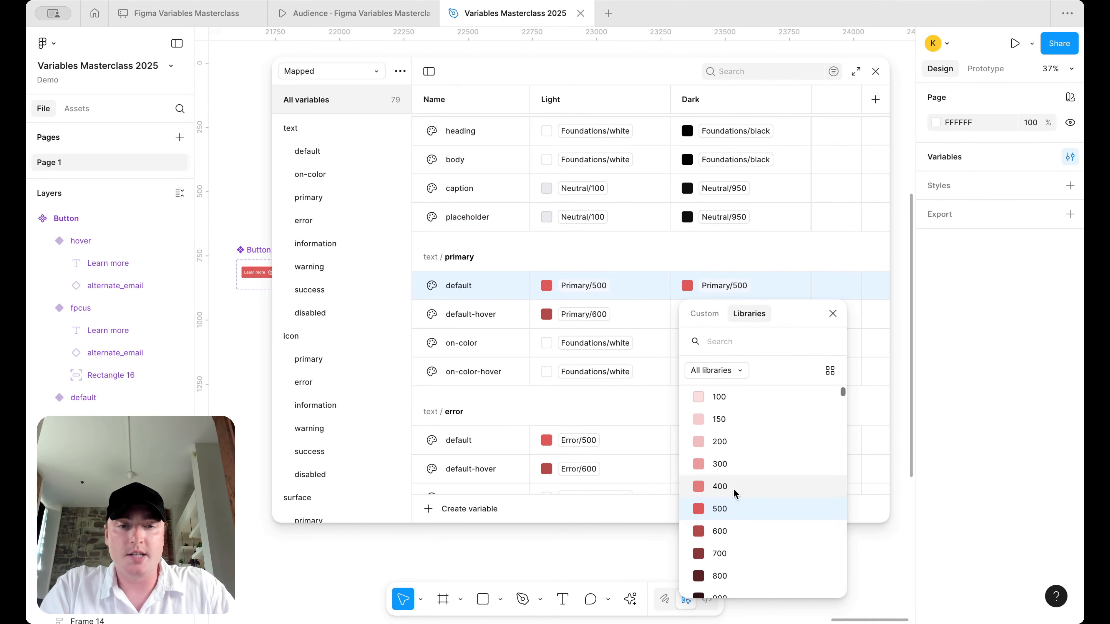
{"action": "left_click", "coordinate": [737, 530]}
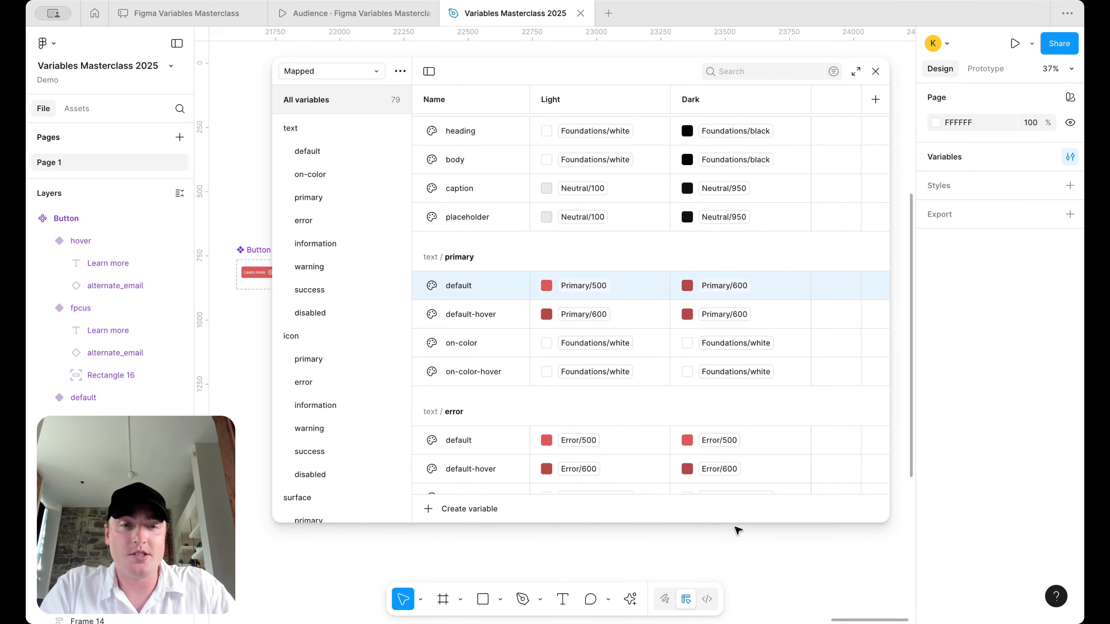
{"action": "left_click", "coordinate": [740, 318]}
{"action": "left_click", "coordinate": [746, 502]}
{"action": "scroll", "coordinate": [747, 355], "scroll_direction": "down", "scroll_amount": 3}
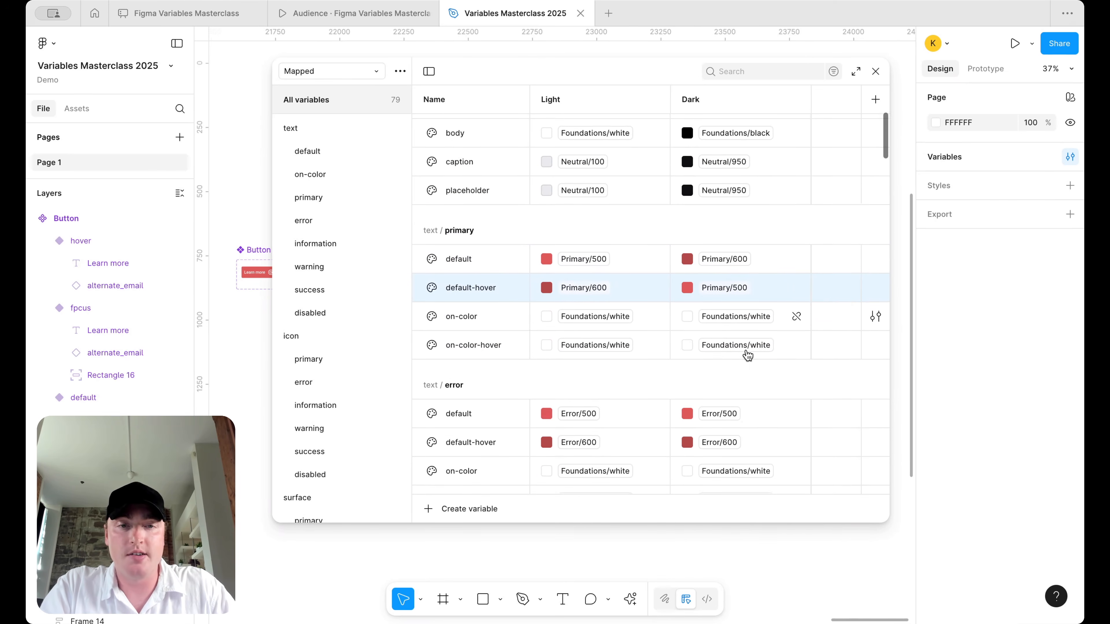
{"action": "left_click", "coordinate": [748, 285]}
{"action": "left_click", "coordinate": [723, 525]}
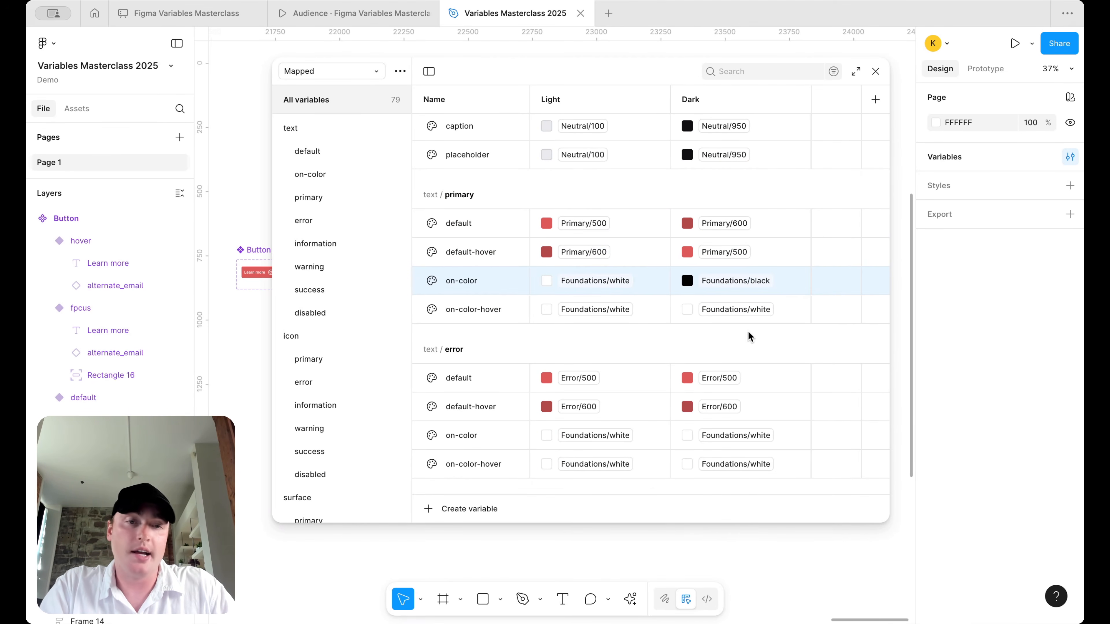
{"action": "left_click", "coordinate": [750, 309]}
{"action": "left_click", "coordinate": [739, 546]}
- Set error Dark values: default Error/600, default-hover Error/500, both on-colors Foundations/black
{"action": "scroll", "coordinate": [734, 420], "scroll_direction": "down", "scroll_amount": 3}
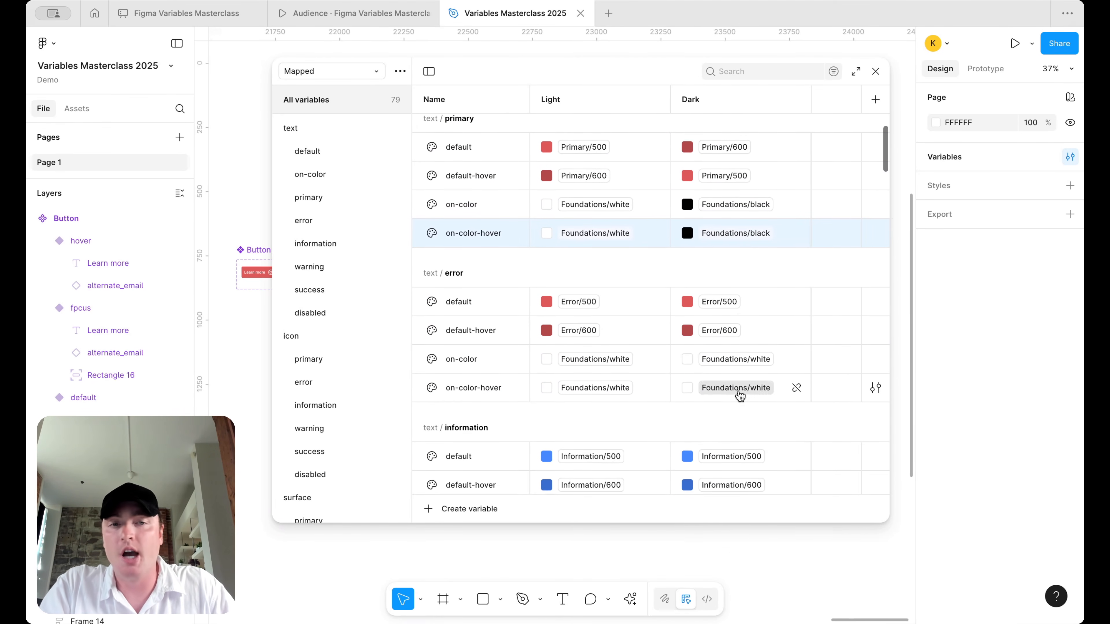
{"action": "mouse_move", "coordinate": [728, 228]}
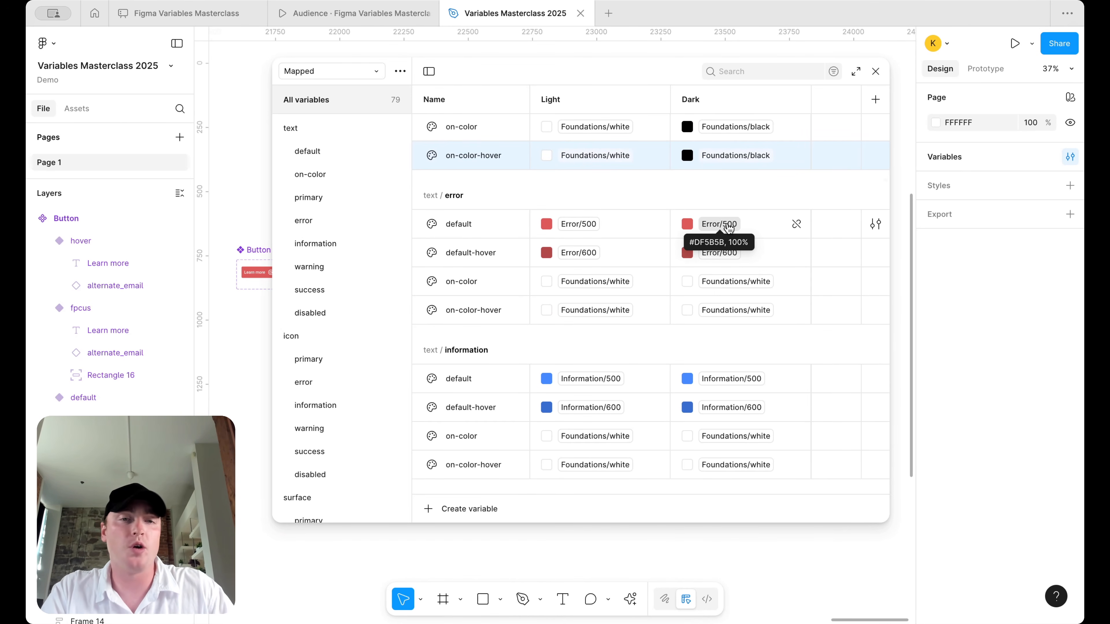
{"action": "left_click", "coordinate": [729, 229]}
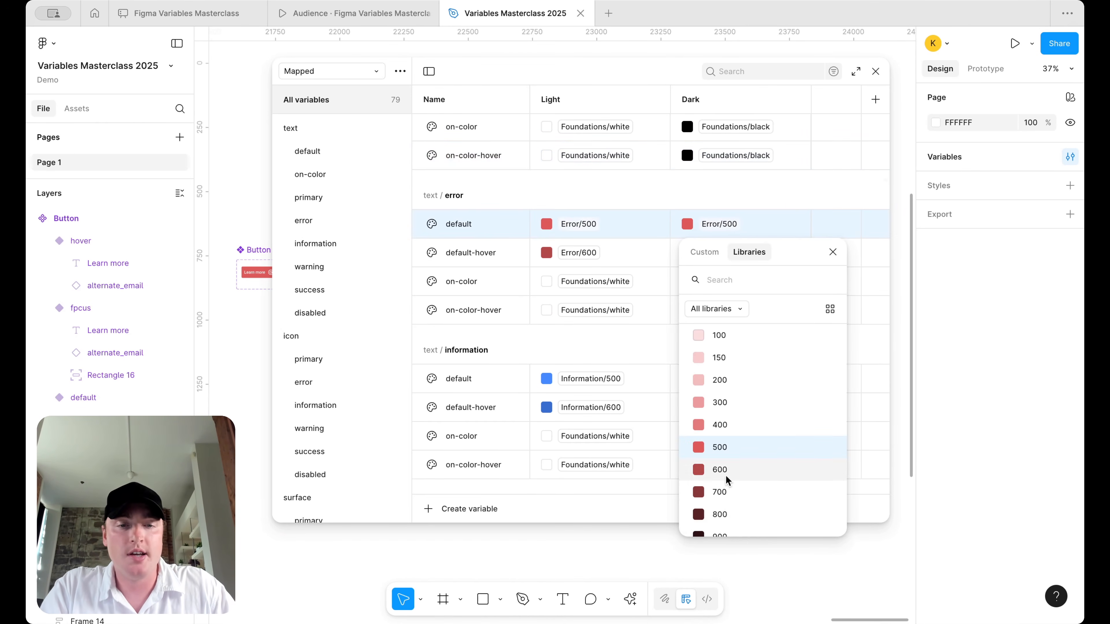
{"action": "left_click", "coordinate": [726, 475]}
{"action": "left_click", "coordinate": [739, 253]}
{"action": "left_click", "coordinate": [734, 453]}
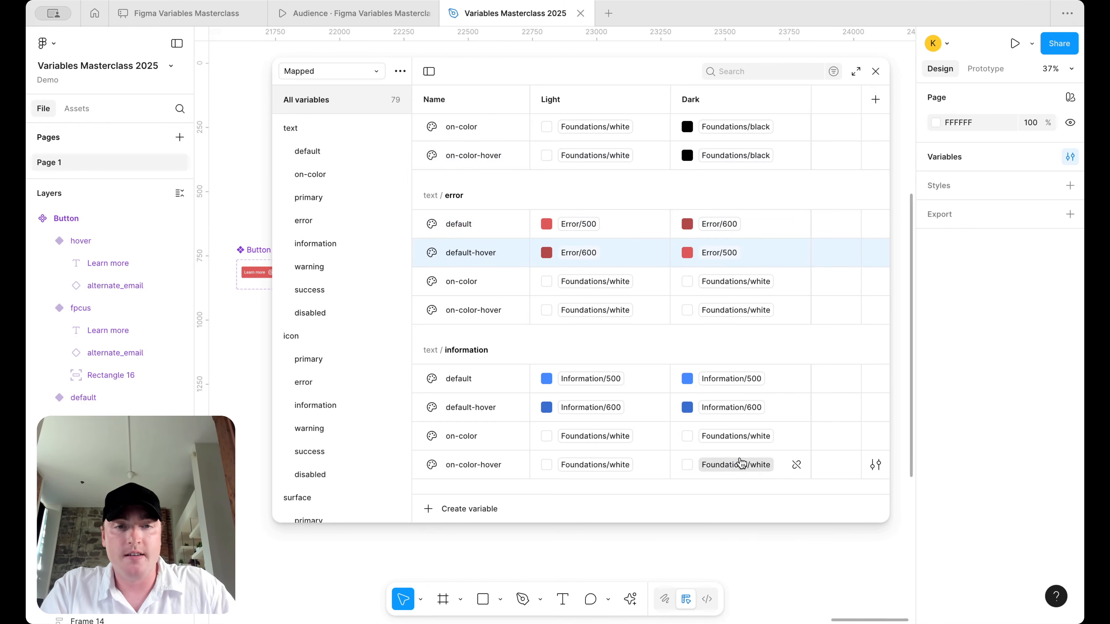
{"action": "left_click", "coordinate": [739, 283]}
{"action": "left_click", "coordinate": [729, 525]}
{"action": "left_click", "coordinate": [738, 310]}
{"action": "left_click", "coordinate": [726, 546]}
- Set information Dark values: default Information/600, default-hover Information/500, on-colors Foundations/black
{"action": "scroll", "coordinate": [733, 324], "scroll_direction": "down", "scroll_amount": 3}
{"action": "left_click", "coordinate": [731, 279]}
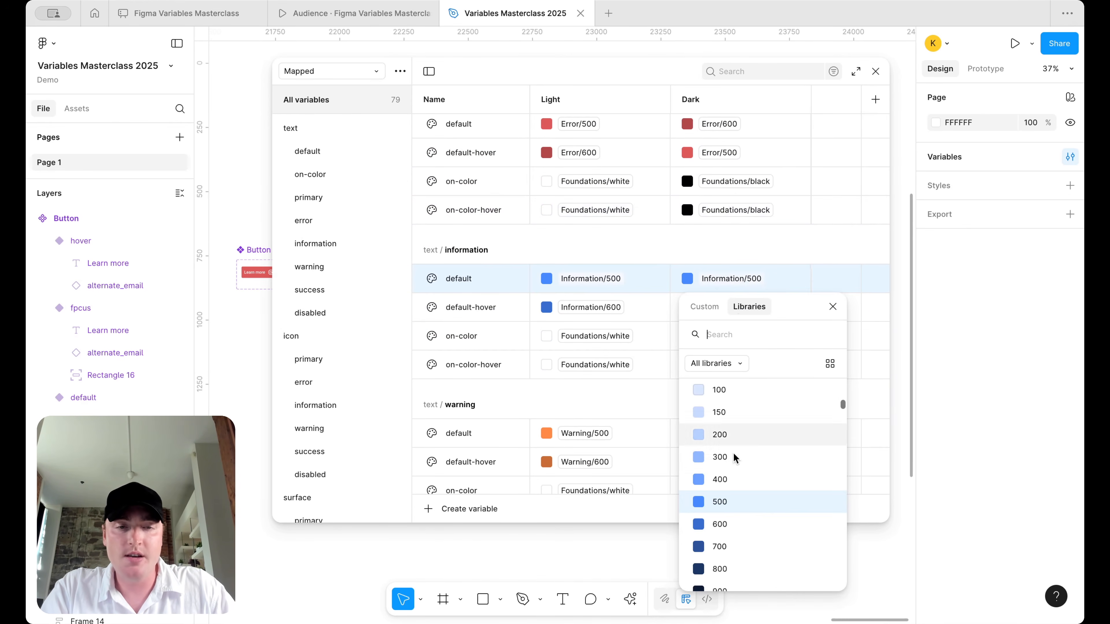
{"action": "left_click", "coordinate": [737, 526]}
{"action": "left_click", "coordinate": [734, 307]}
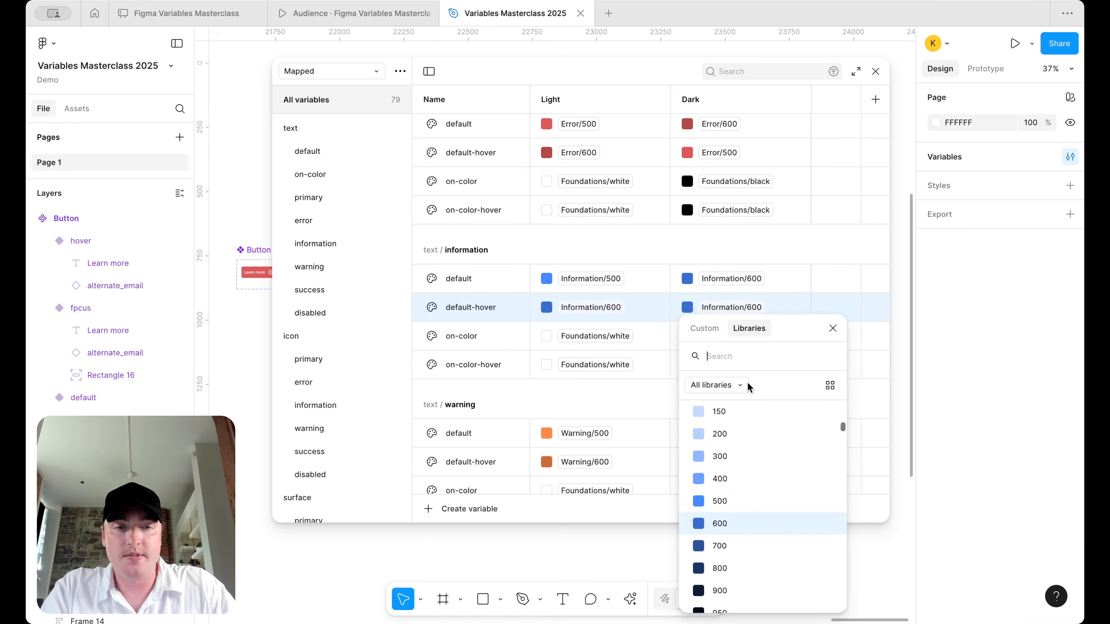
{"action": "left_click", "coordinate": [741, 502]}
{"action": "left_click", "coordinate": [739, 336]}
{"action": "left_click", "coordinate": [726, 546]}
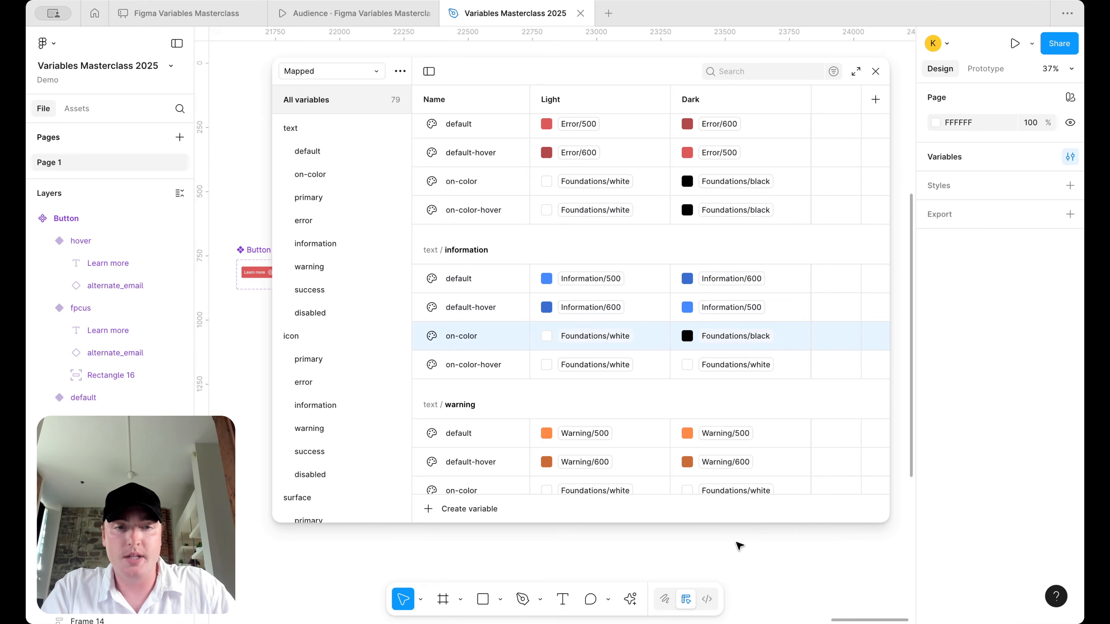
{"action": "left_click", "coordinate": [736, 365]}
{"action": "left_click", "coordinate": [726, 546]}
- Set warning Dark values: default Warning/600, default-hover Warning/500, both on-colors Foundations/black
{"action": "scroll", "coordinate": [735, 402], "scroll_direction": "down", "scroll_amount": 5}
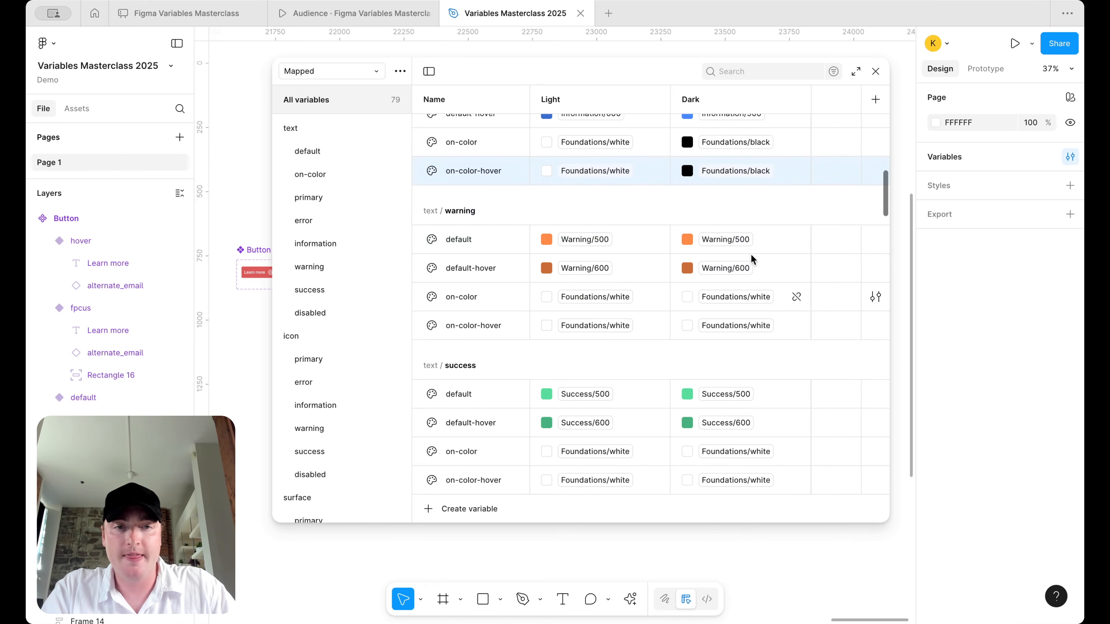
{"action": "left_click", "coordinate": [746, 236]}
{"action": "left_click", "coordinate": [730, 481]}
{"action": "left_click", "coordinate": [738, 268]}
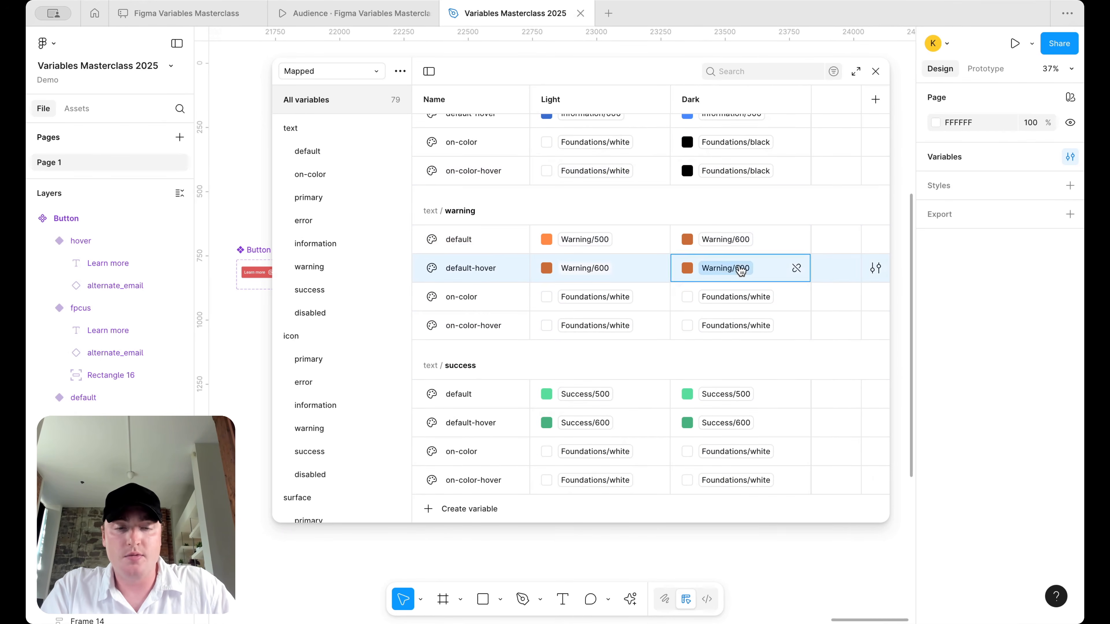
{"action": "left_click", "coordinate": [733, 463]}
{"action": "left_click", "coordinate": [763, 302]}
{"action": "left_click", "coordinate": [723, 546]}
{"action": "left_click", "coordinate": [737, 327]}
{"action": "left_click", "coordinate": [743, 545]}
- Set success Dark values: default Success/600, default-hover Success/500, both on-colors Foundations/black
{"action": "scroll", "coordinate": [731, 371], "scroll_direction": "down", "scroll_amount": 5}
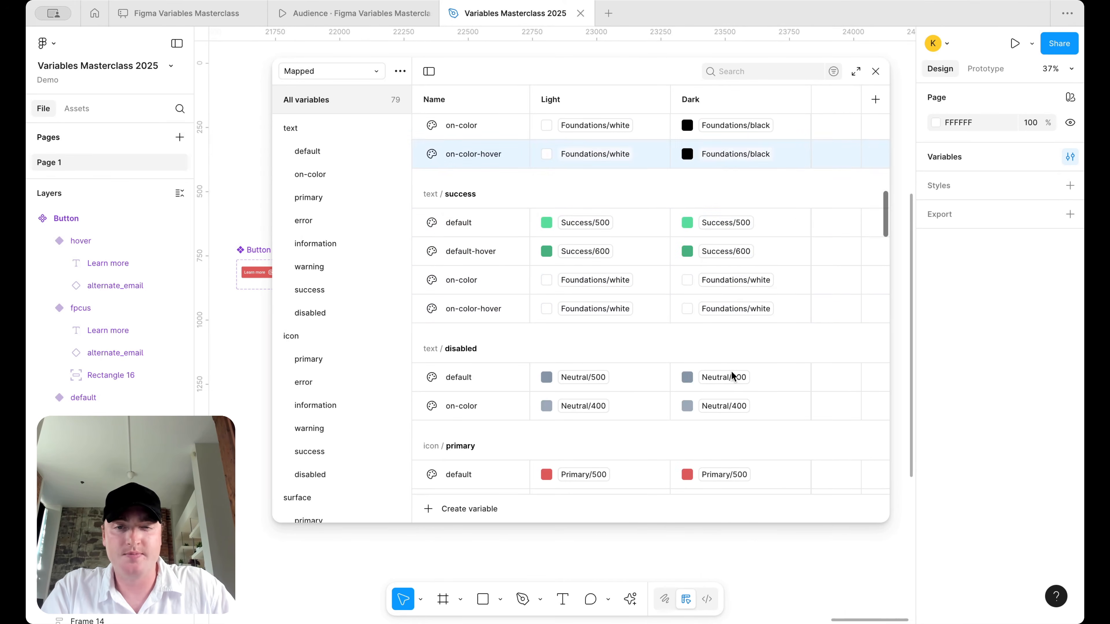
{"action": "left_click", "coordinate": [726, 222]}
{"action": "left_click", "coordinate": [720, 466]}
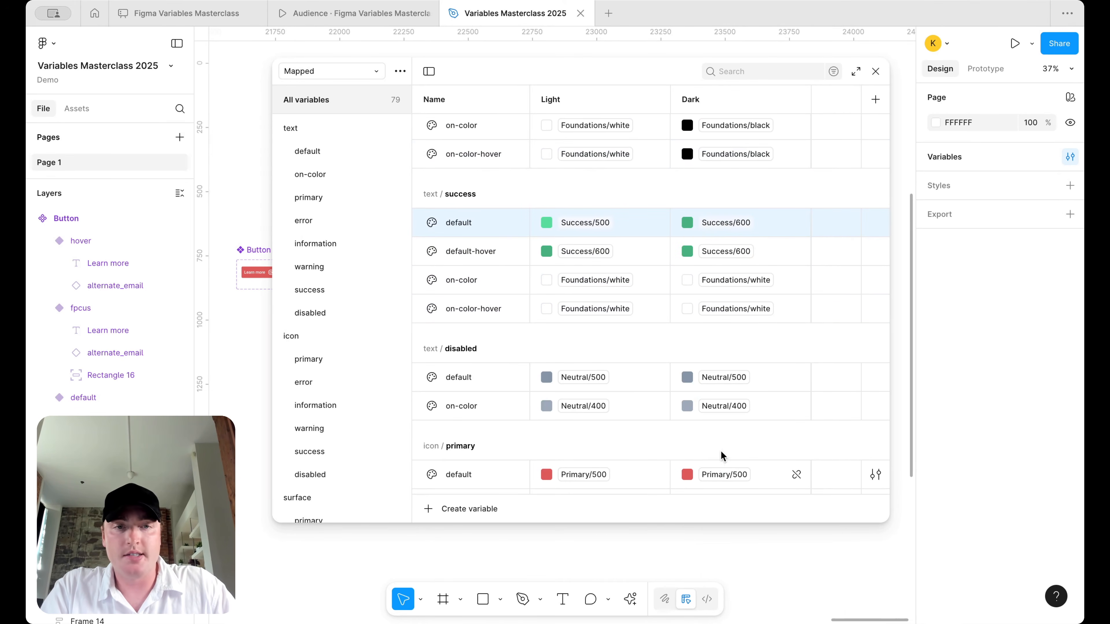
{"action": "left_click", "coordinate": [734, 241]}
{"action": "left_click", "coordinate": [760, 453]}
{"action": "left_click", "coordinate": [746, 276]}
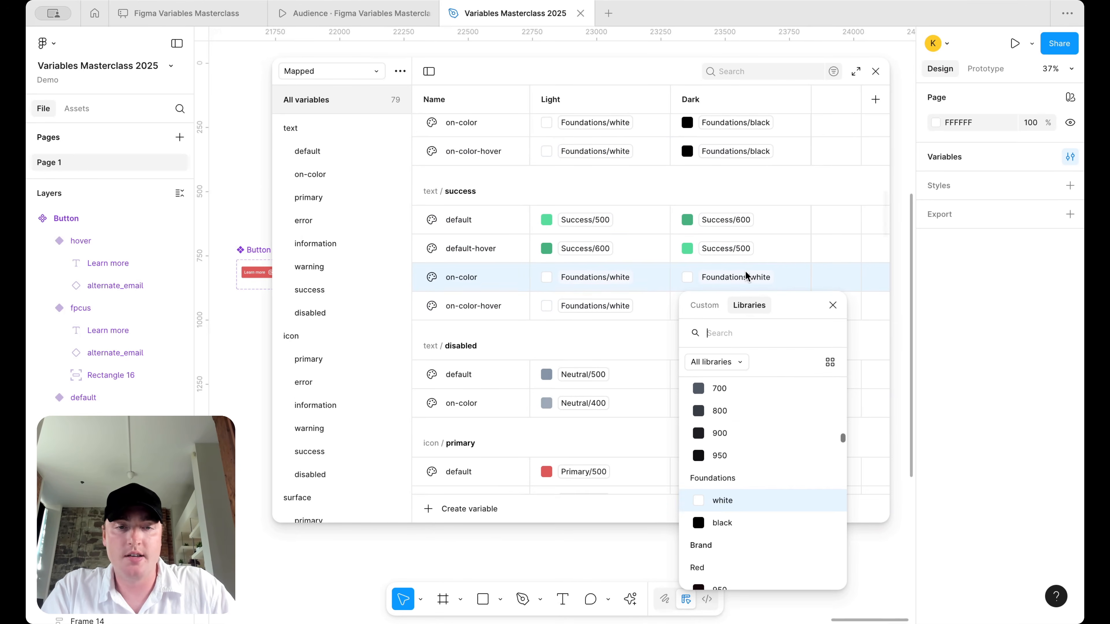
{"action": "left_click", "coordinate": [722, 516]}
{"action": "left_click", "coordinate": [743, 306]}
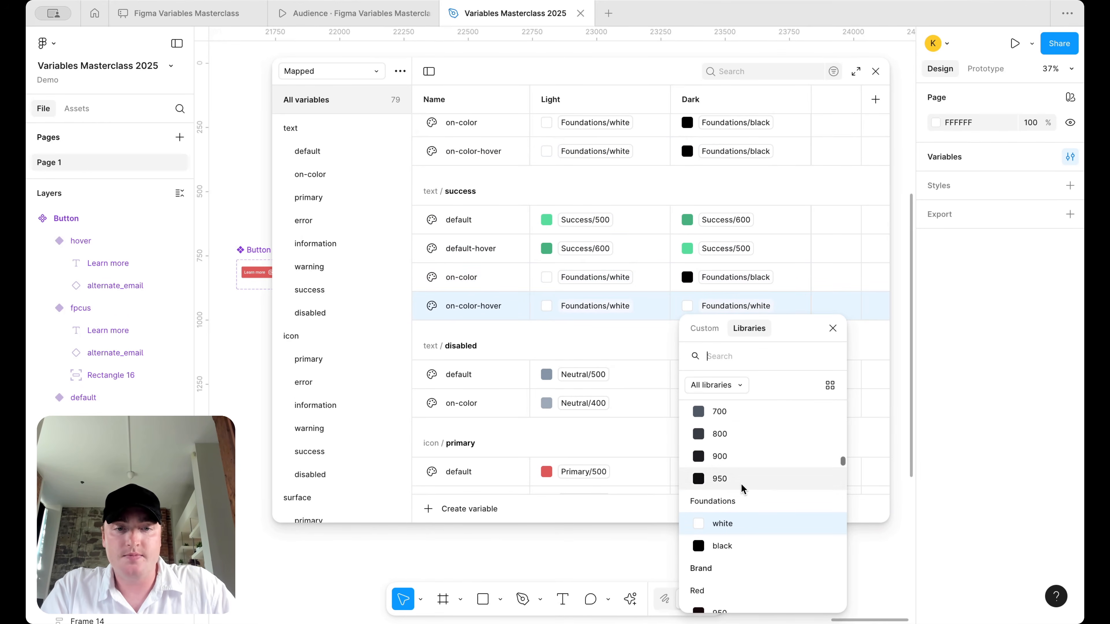
{"action": "left_click", "coordinate": [733, 552]}
- Set disabled default's Dark value to Neutral/600 and pick a neutral shade for disabled on-color
{"action": "scroll", "coordinate": [717, 354], "scroll_direction": "down", "scroll_amount": 5}
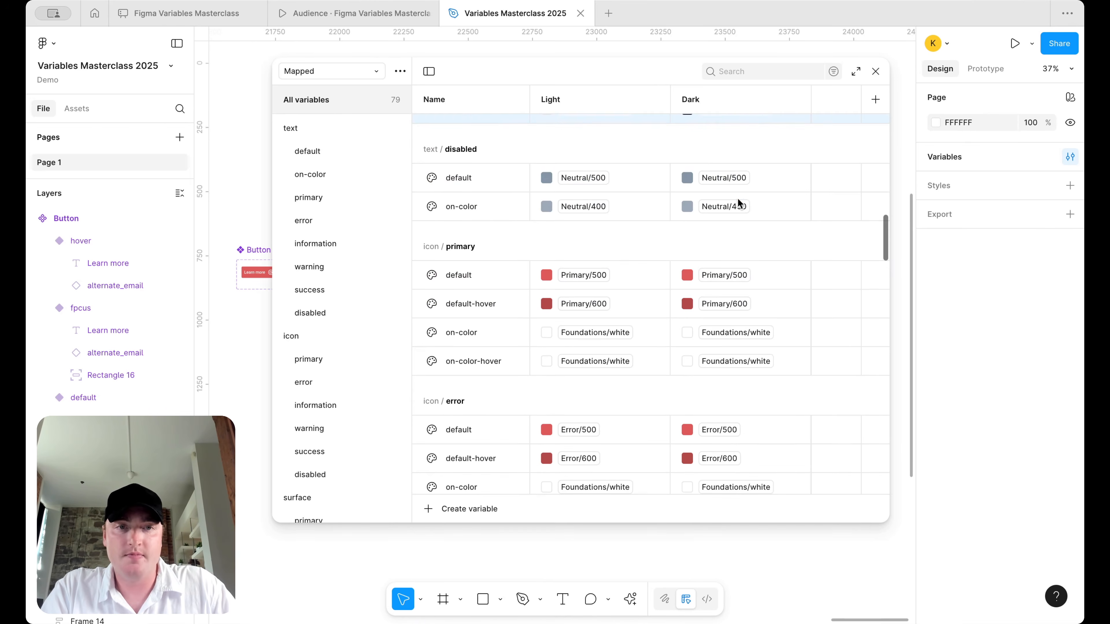
{"action": "left_click", "coordinate": [744, 178]}
{"action": "left_click", "coordinate": [738, 421]}
{"action": "left_click", "coordinate": [736, 206]}
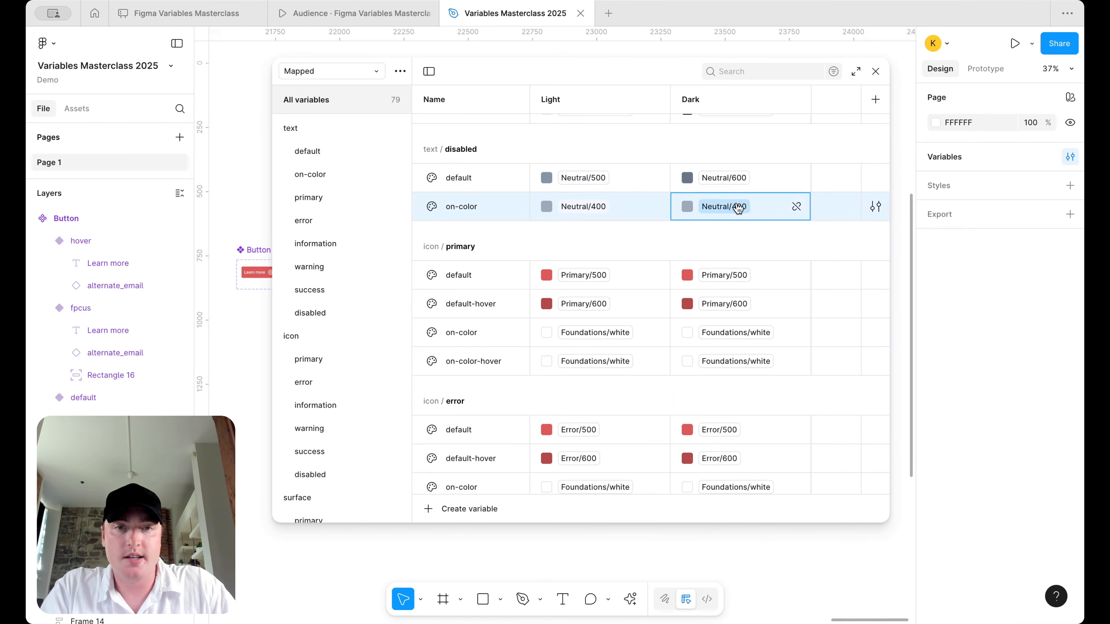
{"action": "left_click", "coordinate": [737, 495]}
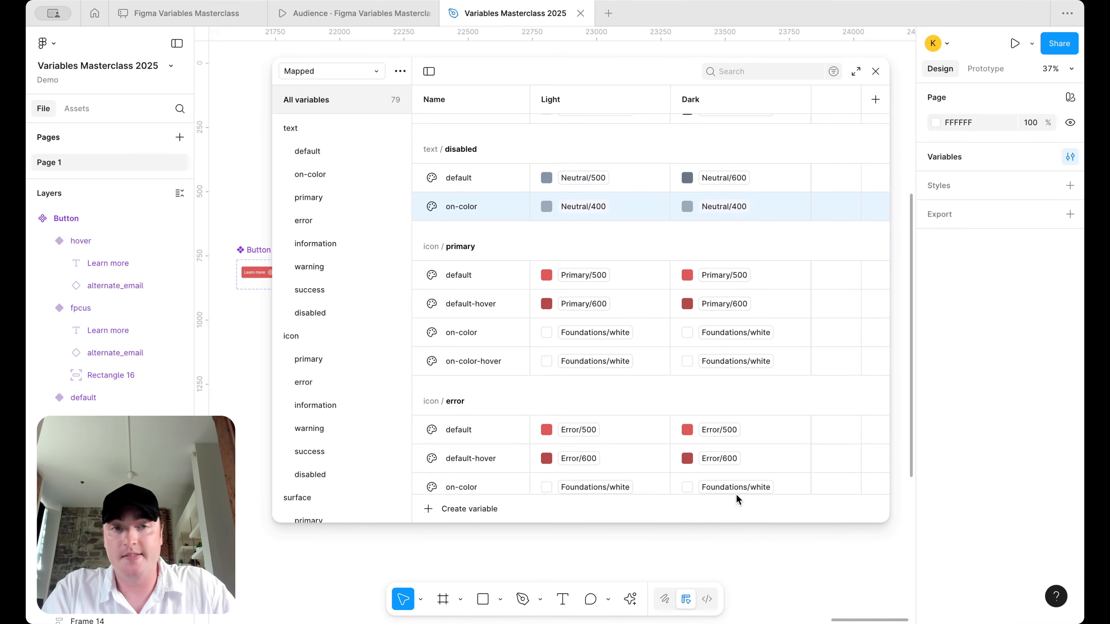
{"action": "scroll", "coordinate": [727, 284], "scroll_direction": "down", "scroll_amount": 2}
{"action": "scroll", "coordinate": [726, 285], "scroll_direction": "down", "scroll_amount": 4}
- Set icon/primary Dark values: default Primary/600, default-hover Primary/500, both on-colors black
{"action": "left_click", "coordinate": [736, 152]}
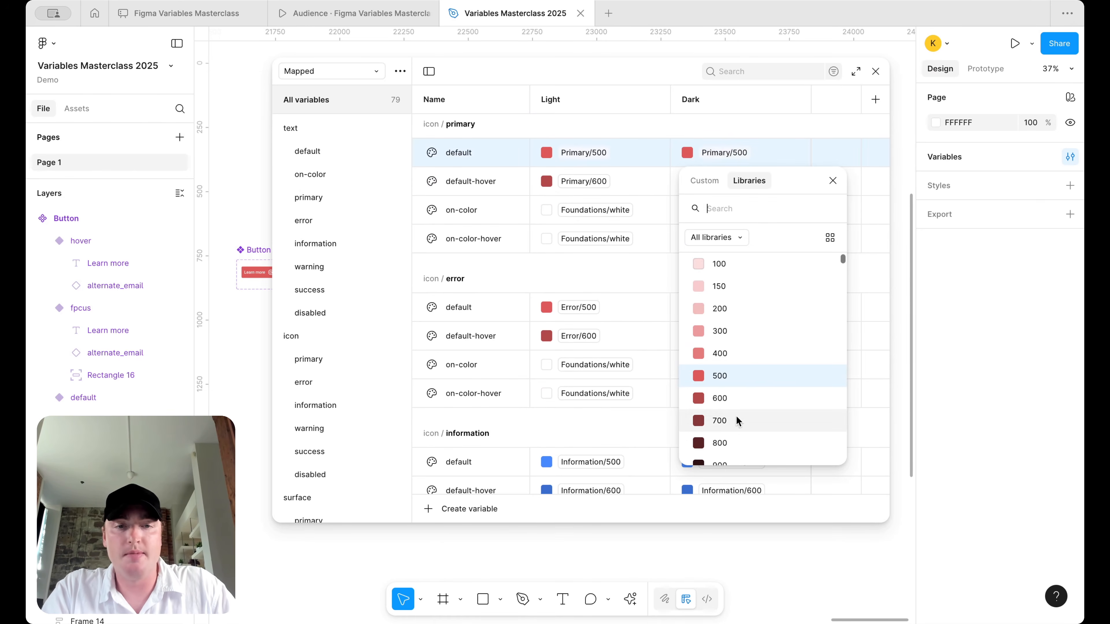
{"action": "left_click", "coordinate": [738, 405]}
{"action": "left_click", "coordinate": [739, 181]}
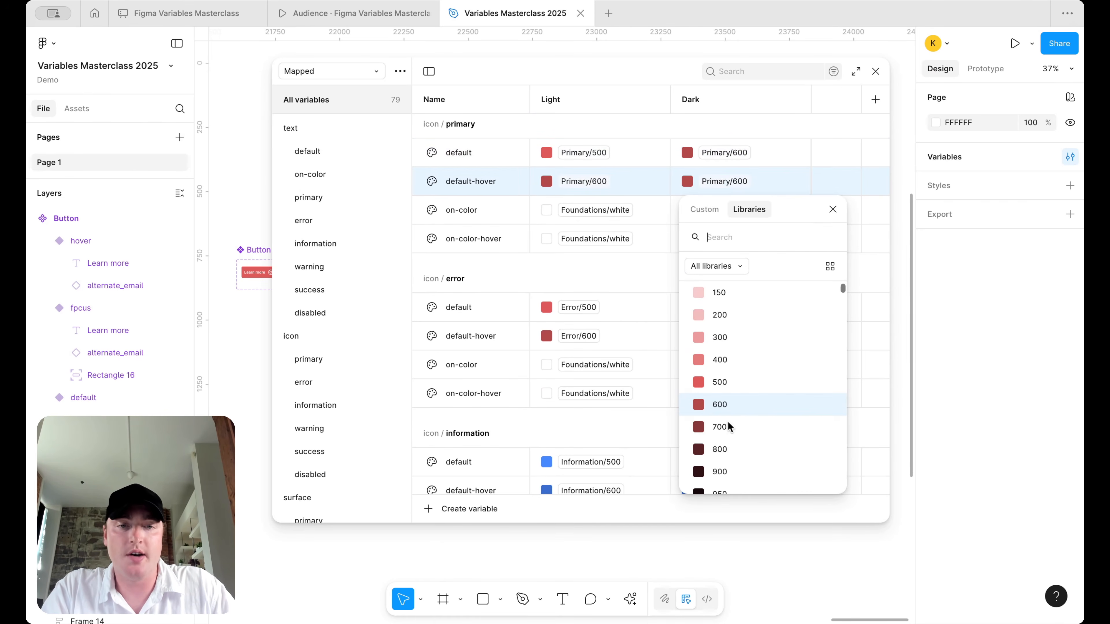
{"action": "left_click", "coordinate": [733, 376]}
{"action": "left_click", "coordinate": [741, 211]}
{"action": "left_click", "coordinate": [749, 455]}
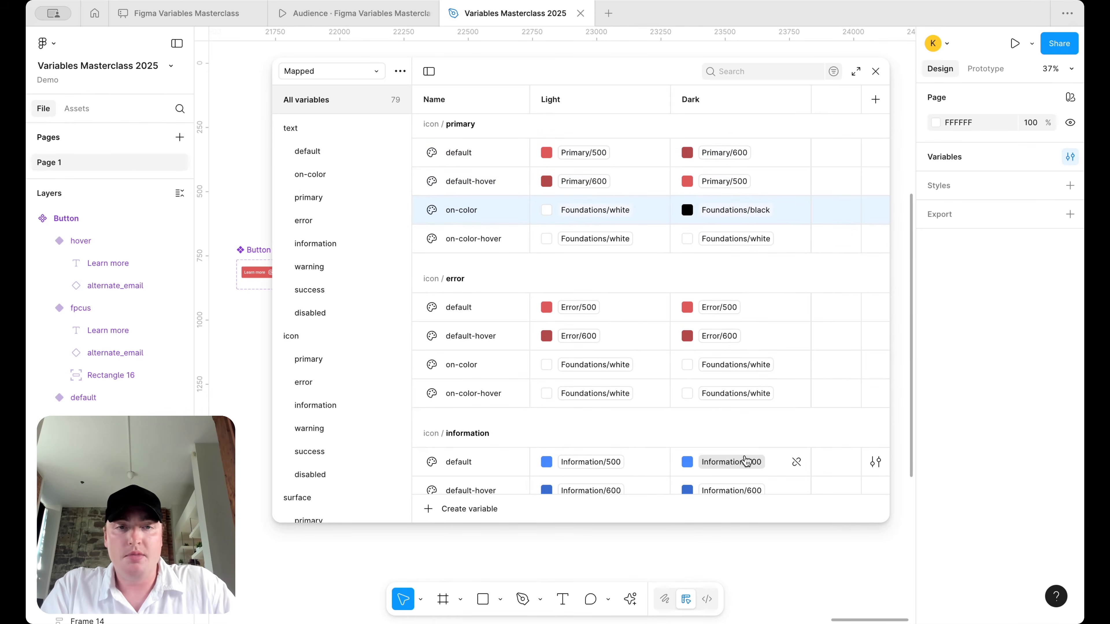
{"action": "left_click", "coordinate": [763, 238]}
{"action": "scroll", "coordinate": [760, 428], "scroll_direction": "down", "scroll_amount": 2}
{"action": "left_click", "coordinate": [760, 428]}
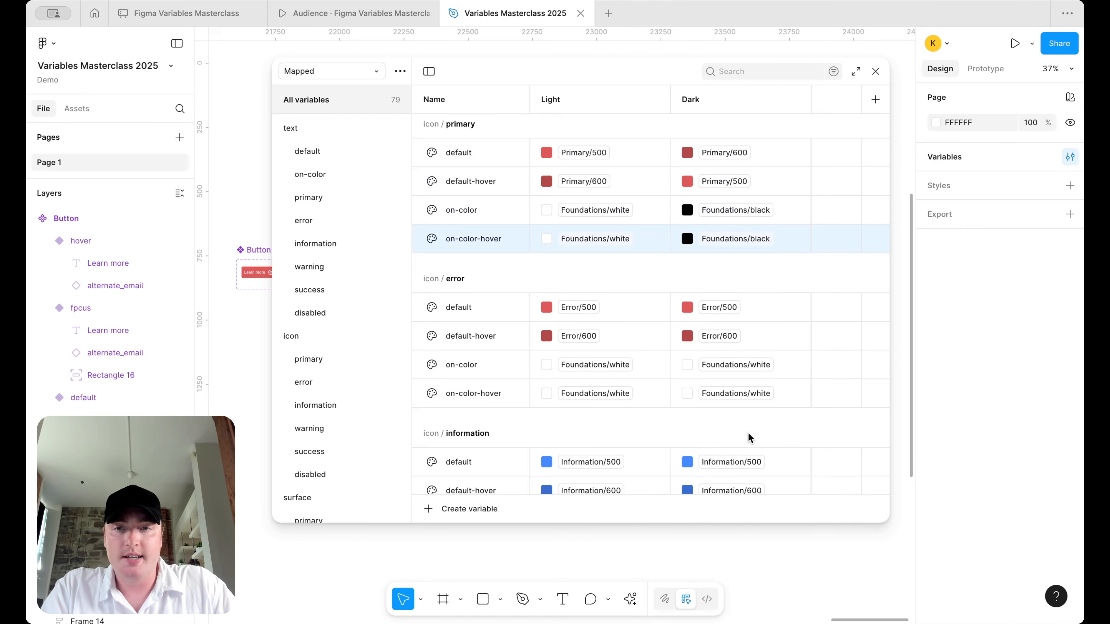
{"action": "scroll", "coordinate": [743, 372], "scroll_direction": "down", "scroll_amount": 2}
{"action": "scroll", "coordinate": [735, 345], "scroll_direction": "down", "scroll_amount": 15}
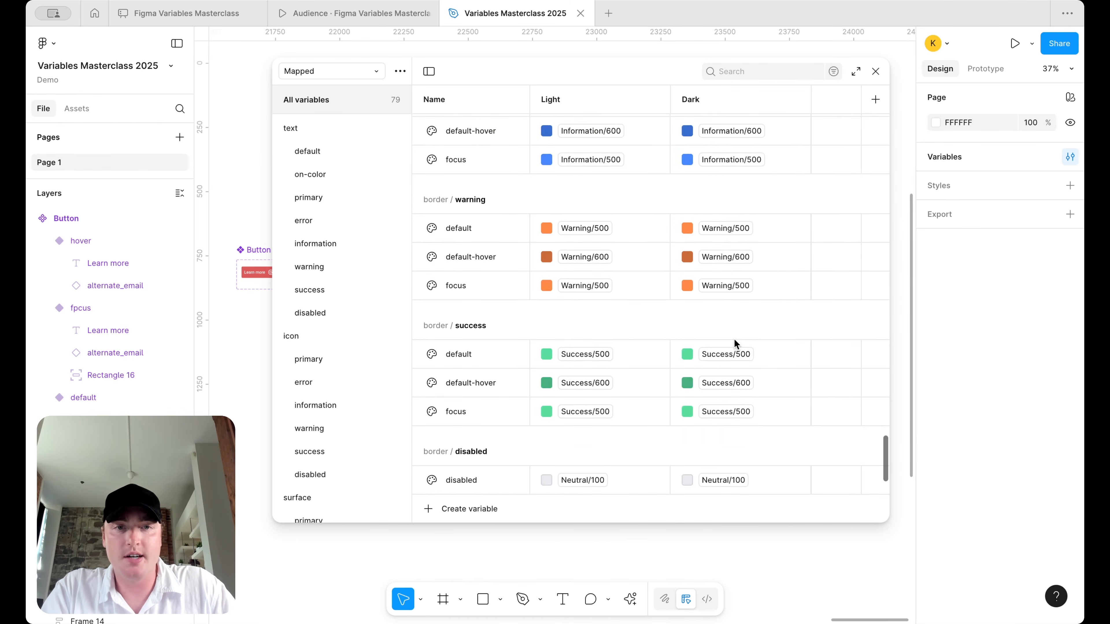
{"action": "scroll", "coordinate": [736, 345], "scroll_direction": "up", "scroll_amount": 15}
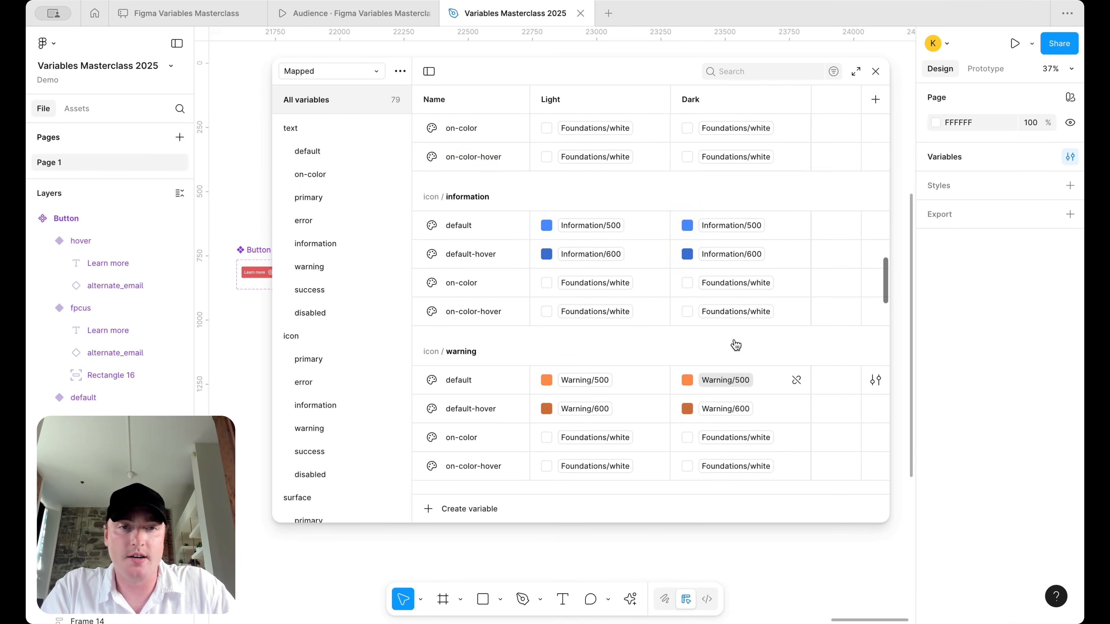
{"action": "scroll", "coordinate": [733, 339], "scroll_direction": "up", "scroll_amount": 2}
- Set icon/error Dark values: default Error/600, default-hover Error/500, both on-colors black
{"action": "left_click", "coordinate": [718, 273]}
{"action": "left_click", "coordinate": [729, 500]}
{"action": "left_click", "coordinate": [735, 313]}
{"action": "left_click", "coordinate": [730, 502]}
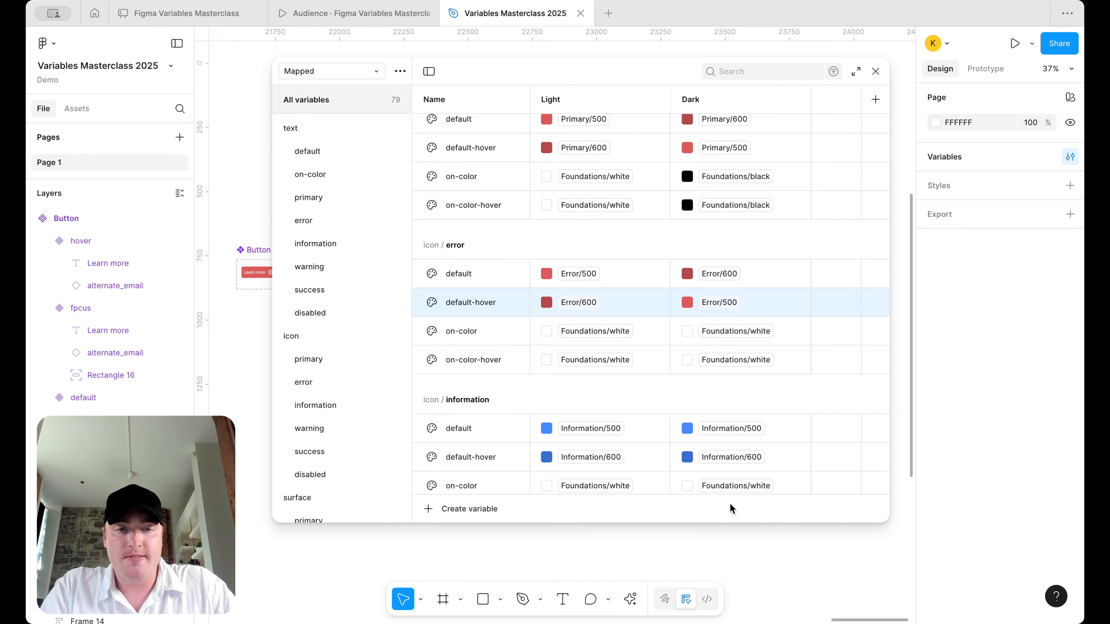
{"action": "scroll", "coordinate": [734, 312], "scroll_direction": "down", "scroll_amount": 5}
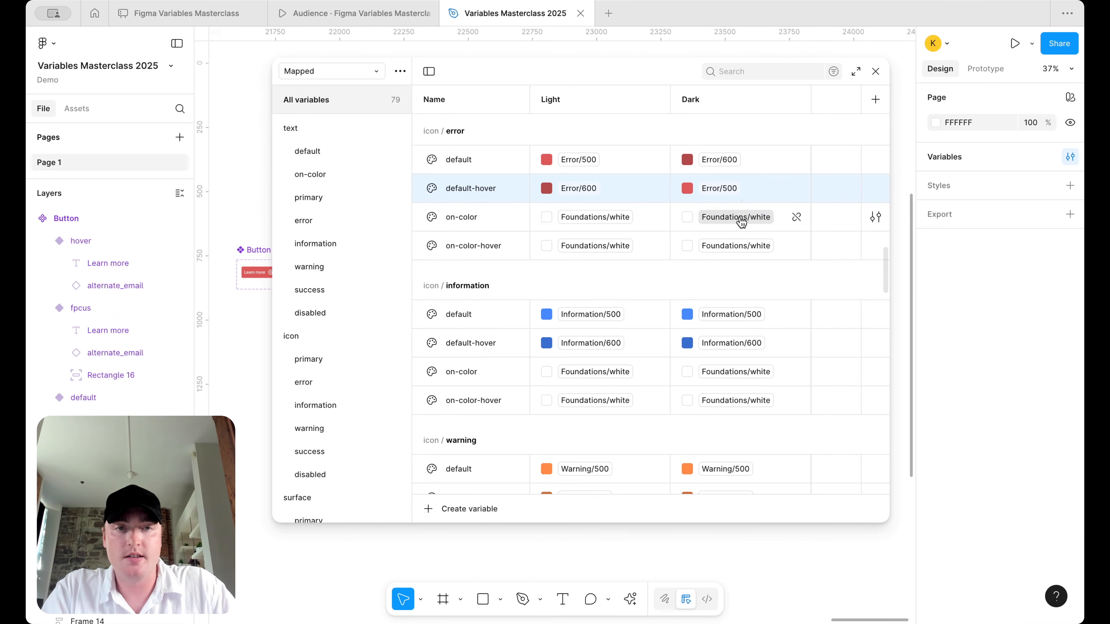
{"action": "left_click", "coordinate": [736, 217]}
{"action": "left_click", "coordinate": [736, 459]}
{"action": "left_click", "coordinate": [746, 257]}
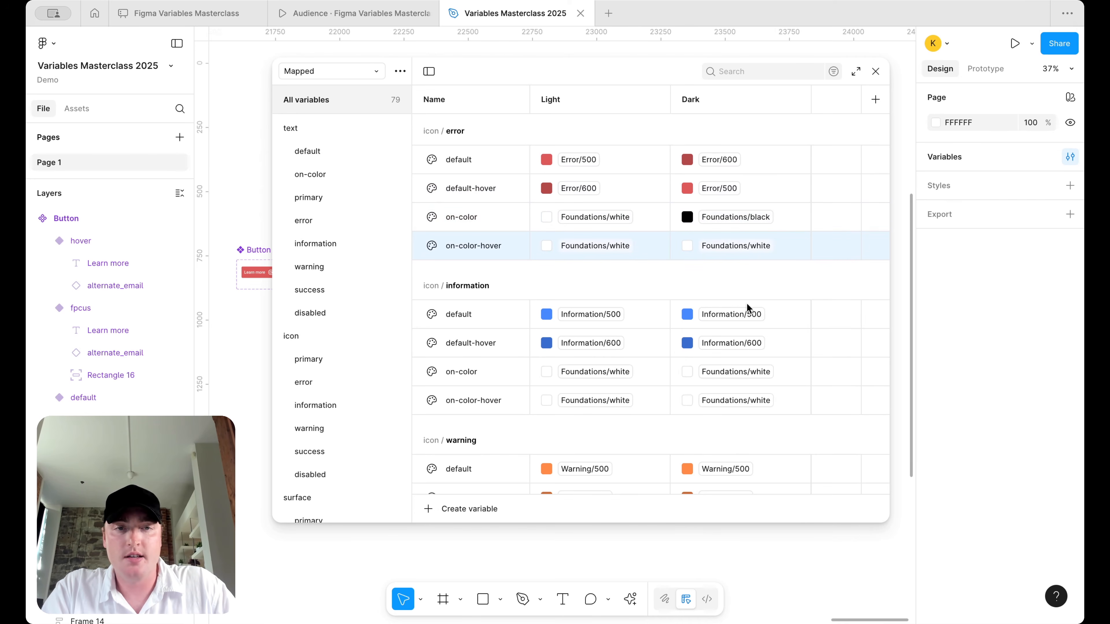
{"action": "left_click", "coordinate": [743, 246]}
- Set icon/information Dark values: default Information/600, default-hover Information/500, on-colors black
{"action": "left_click", "coordinate": [738, 488]}
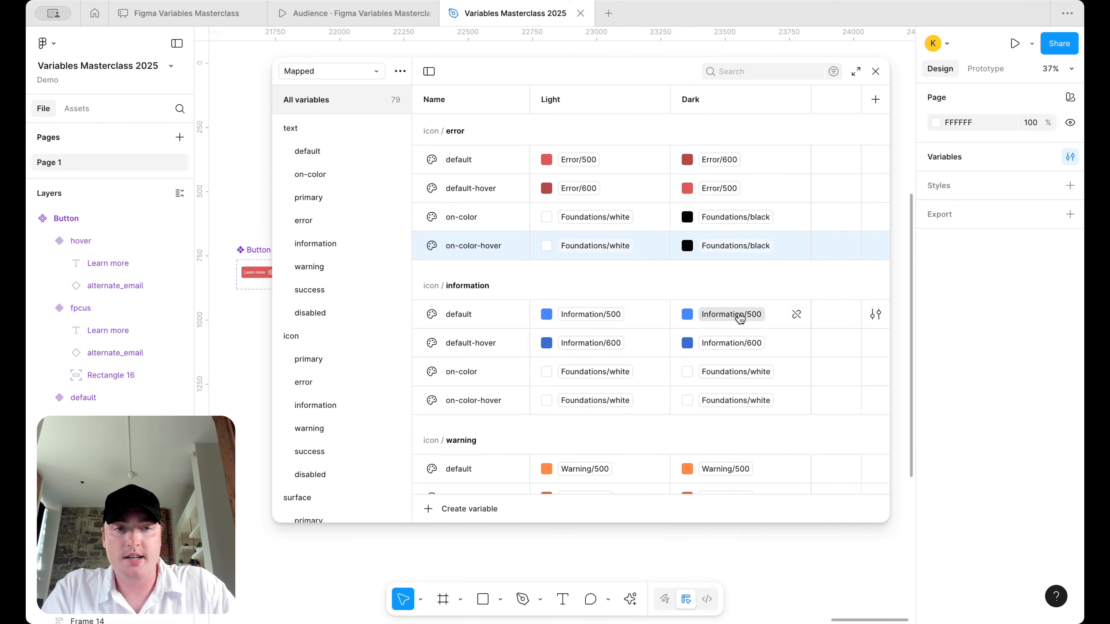
{"action": "left_click", "coordinate": [736, 315]}
{"action": "left_click", "coordinate": [728, 544]}
{"action": "left_click", "coordinate": [745, 343]}
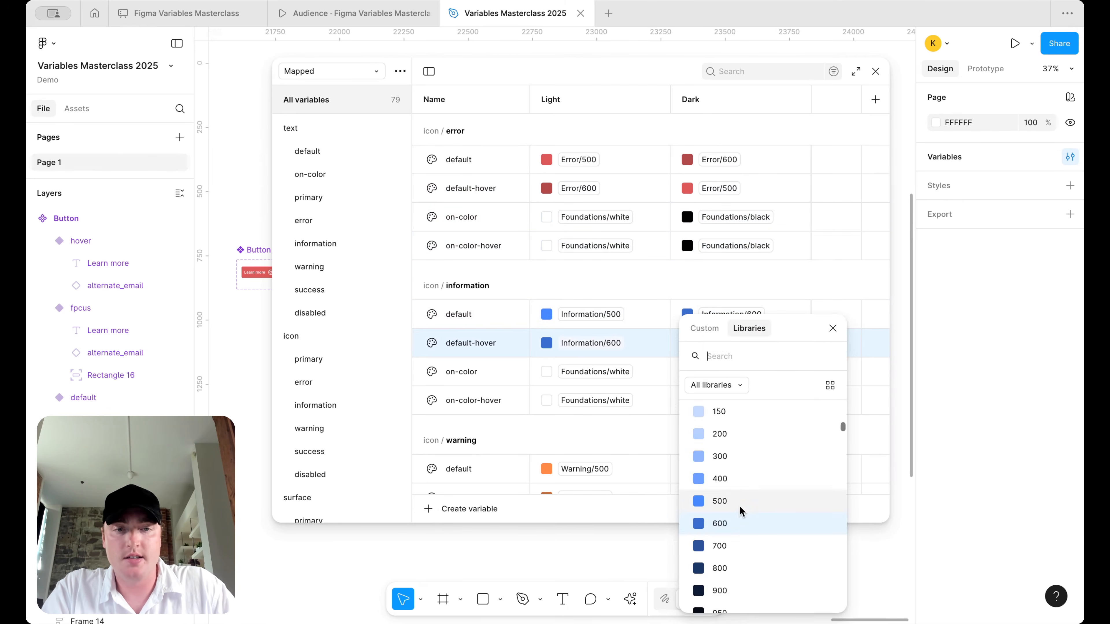
{"action": "left_click", "coordinate": [741, 501]}
{"action": "left_click", "coordinate": [745, 372]}
{"action": "left_click", "coordinate": [726, 547]}
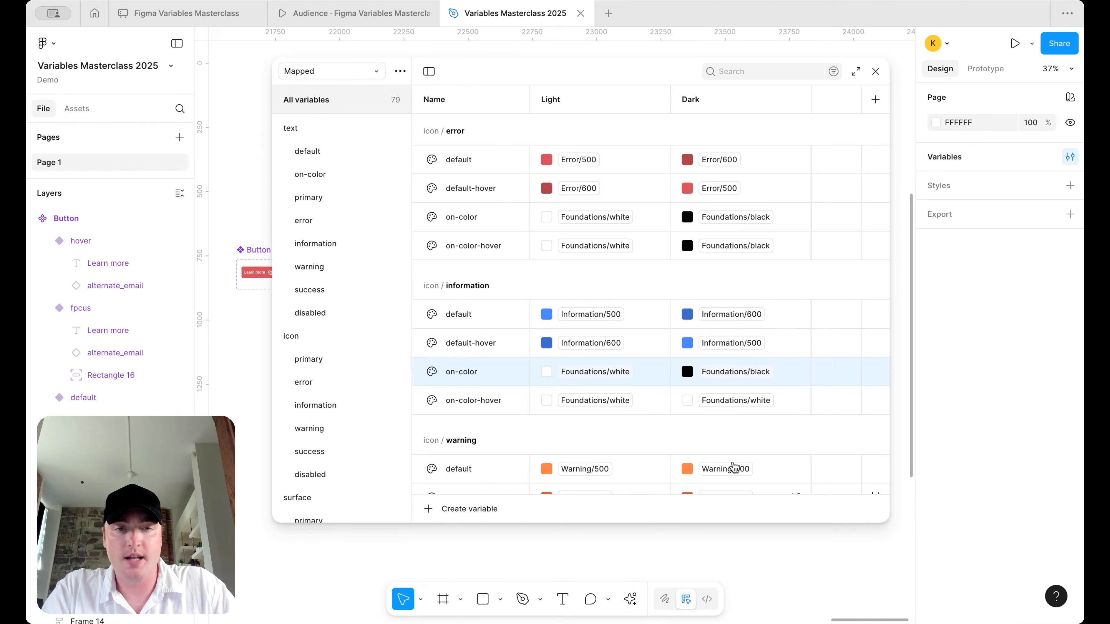
{"action": "left_click", "coordinate": [740, 401]}
{"action": "left_click", "coordinate": [736, 533]}
{"action": "scroll", "coordinate": [746, 376], "scroll_direction": "down", "scroll_amount": 6}
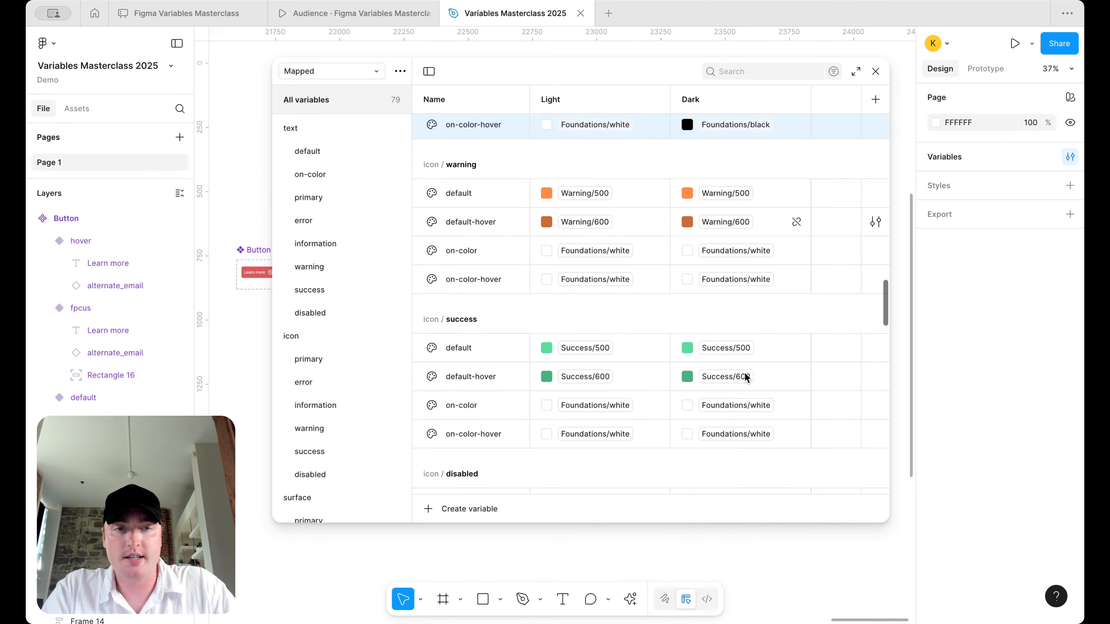
- Set icon/warning Dark values: default Warning/600, default-hover Warning/500, both on-colors black
{"action": "left_click", "coordinate": [738, 182]}
{"action": "left_click", "coordinate": [723, 430]}
{"action": "left_click", "coordinate": [730, 209]}
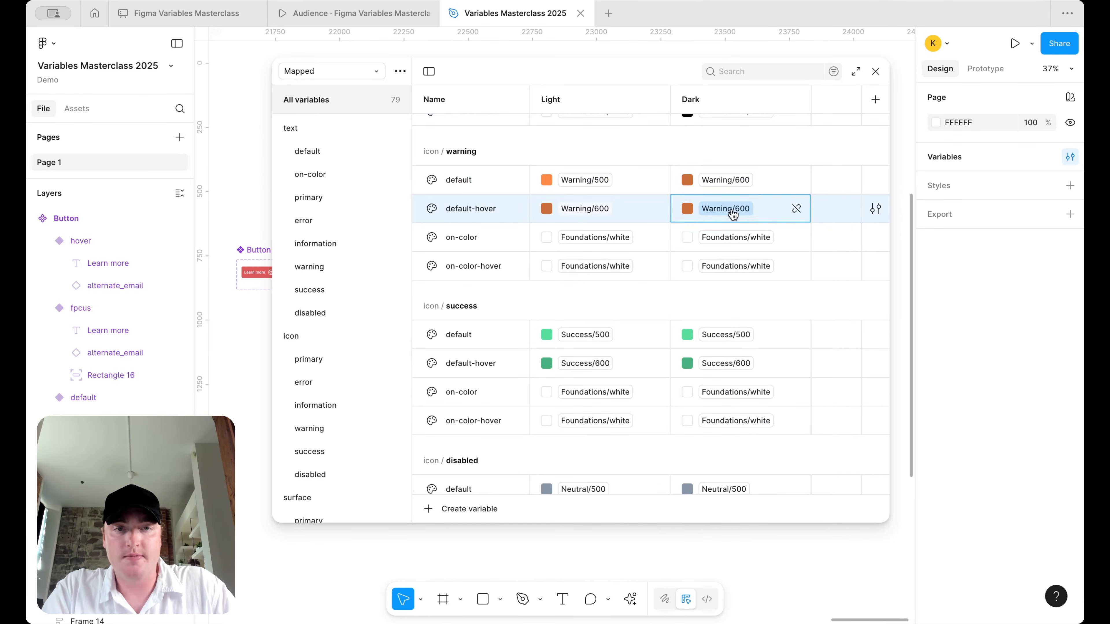
{"action": "left_click", "coordinate": [727, 392]}
{"action": "left_click", "coordinate": [734, 209]}
{"action": "left_click", "coordinate": [736, 452]}
{"action": "left_click", "coordinate": [736, 237]}
{"action": "scroll", "coordinate": [731, 402], "scroll_direction": "down", "scroll_amount": 2}
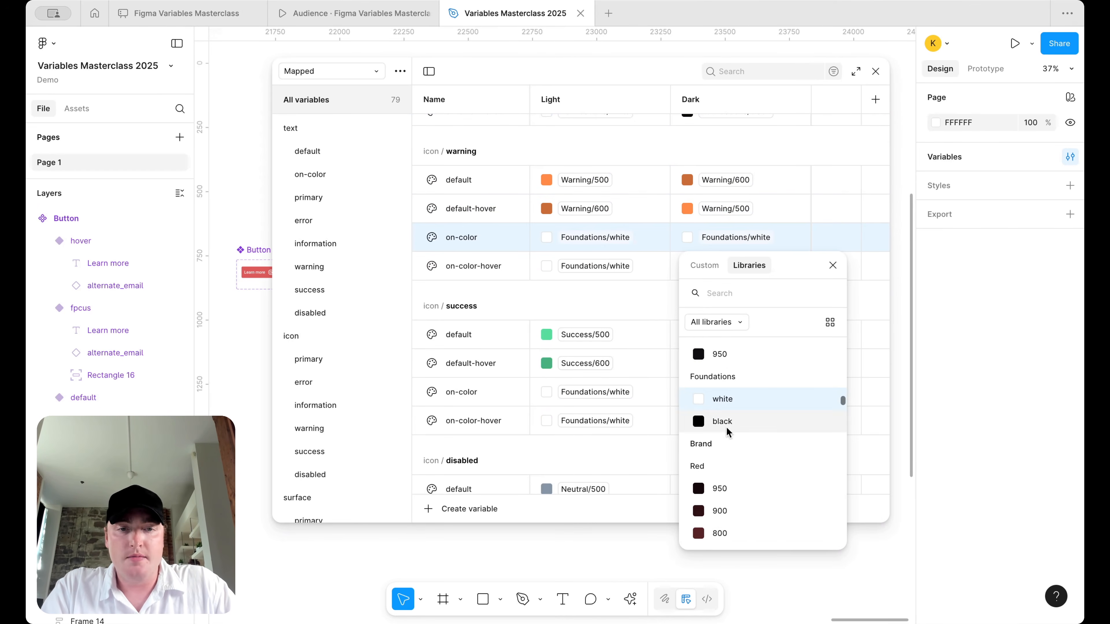
{"action": "left_click", "coordinate": [726, 427]}
{"action": "left_click", "coordinate": [739, 269]}
{"action": "scroll", "coordinate": [726, 429], "scroll_direction": "down", "scroll_amount": 2}
{"action": "left_click", "coordinate": [722, 468]}
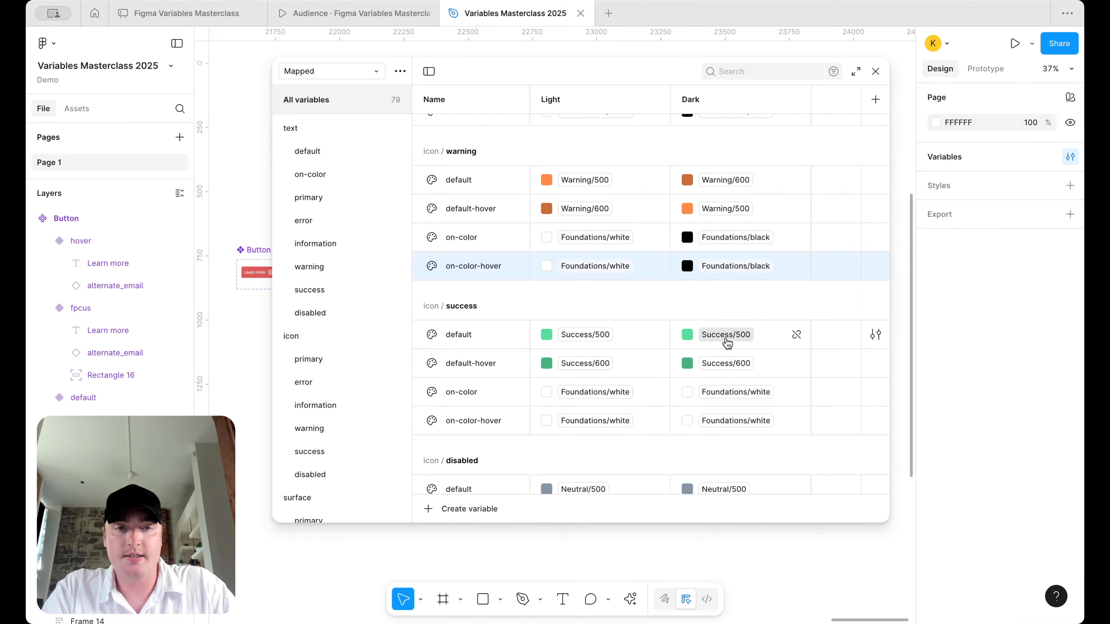
- Set icon/success Dark values: default Success/600, default-hover Success/500, both on-colors black
{"action": "left_click", "coordinate": [726, 335]}
{"action": "left_click", "coordinate": [719, 523]}
{"action": "left_click", "coordinate": [743, 371]}
{"action": "left_click", "coordinate": [731, 501]}
{"action": "left_click", "coordinate": [738, 390]}
{"action": "scroll", "coordinate": [737, 556], "scroll_direction": "down", "scroll_amount": 1}
{"action": "left_click", "coordinate": [742, 503]}
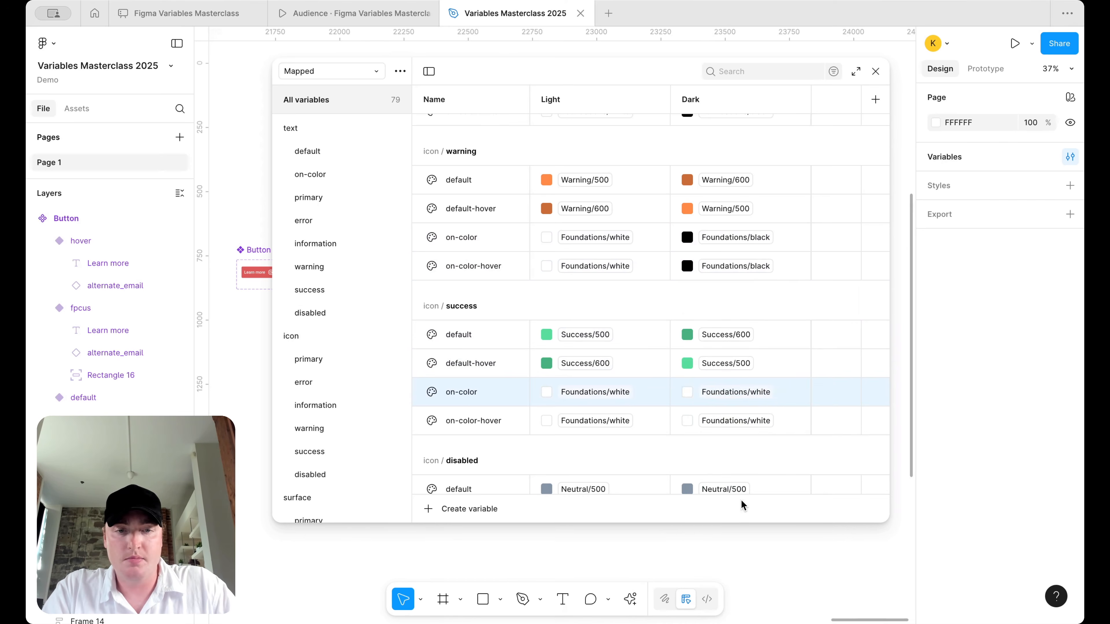
{"action": "left_click", "coordinate": [750, 420]}
{"action": "left_click", "coordinate": [749, 527]}
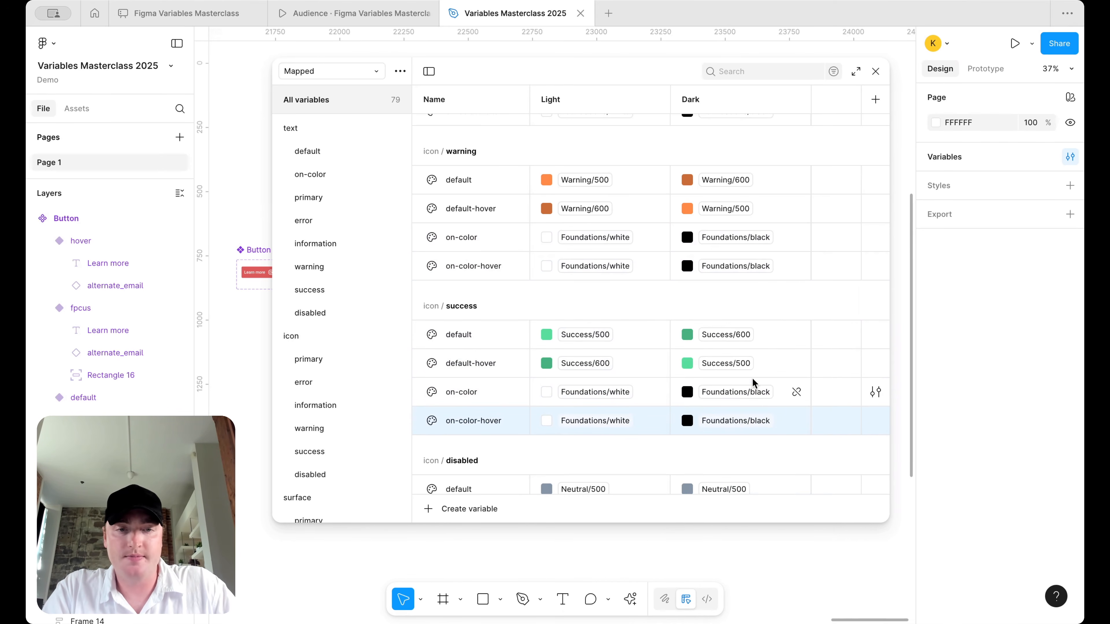
- Set icon/disabled Dark values: default Neutral/600 and on-color Neutral/700
{"action": "scroll", "coordinate": [752, 378], "scroll_direction": "down", "scroll_amount": 2}
{"action": "left_click", "coordinate": [733, 293]}
{"action": "left_click", "coordinate": [721, 539]}
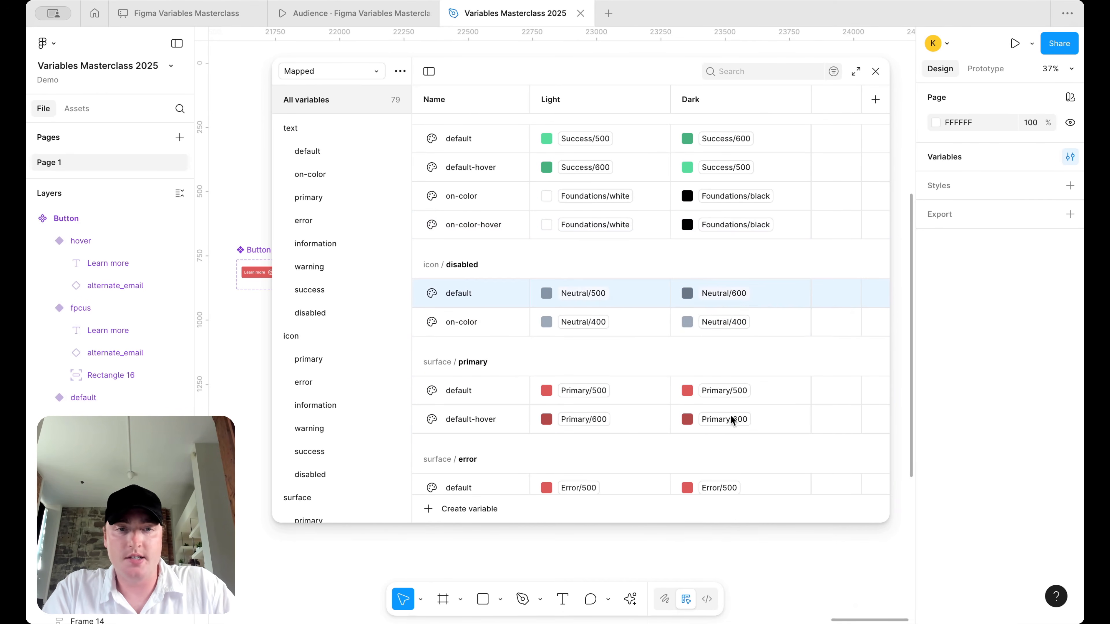
{"action": "left_click", "coordinate": [736, 315]}
{"action": "left_click", "coordinate": [745, 586]}
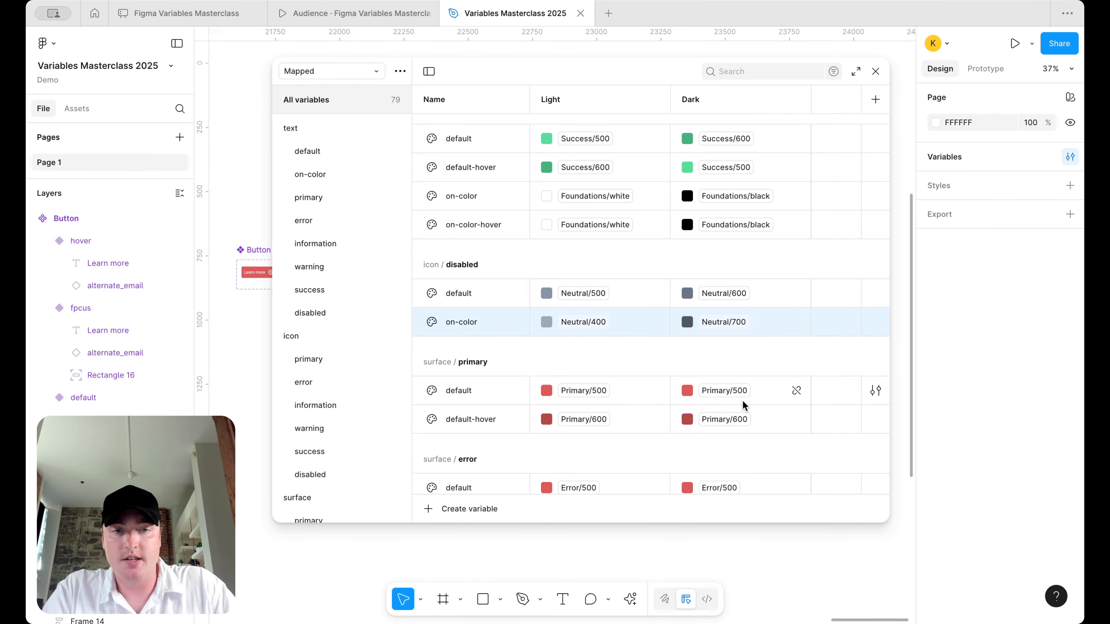
{"action": "scroll", "coordinate": [734, 219], "scroll_direction": "down", "scroll_amount": 5}
- Set surface primary, error and information Dark values to their 600 default and 500 hover shades
{"action": "left_click", "coordinate": [734, 150]}
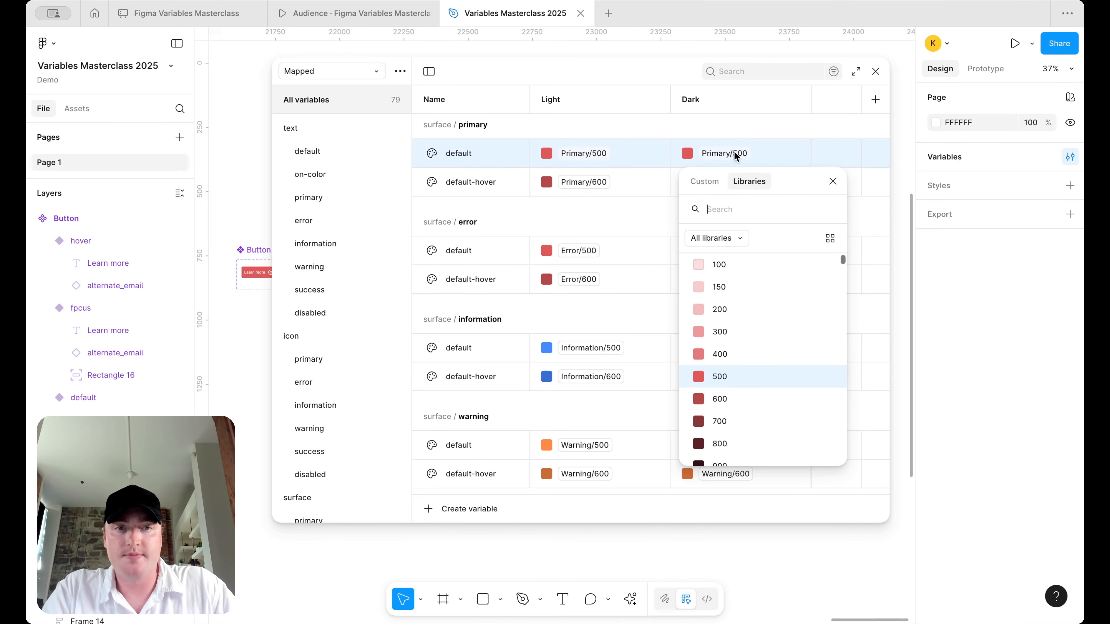
{"action": "left_click", "coordinate": [731, 389]}
{"action": "left_click", "coordinate": [739, 181]}
{"action": "left_click", "coordinate": [734, 389]}
{"action": "left_click", "coordinate": [721, 250]}
{"action": "left_click", "coordinate": [722, 498]}
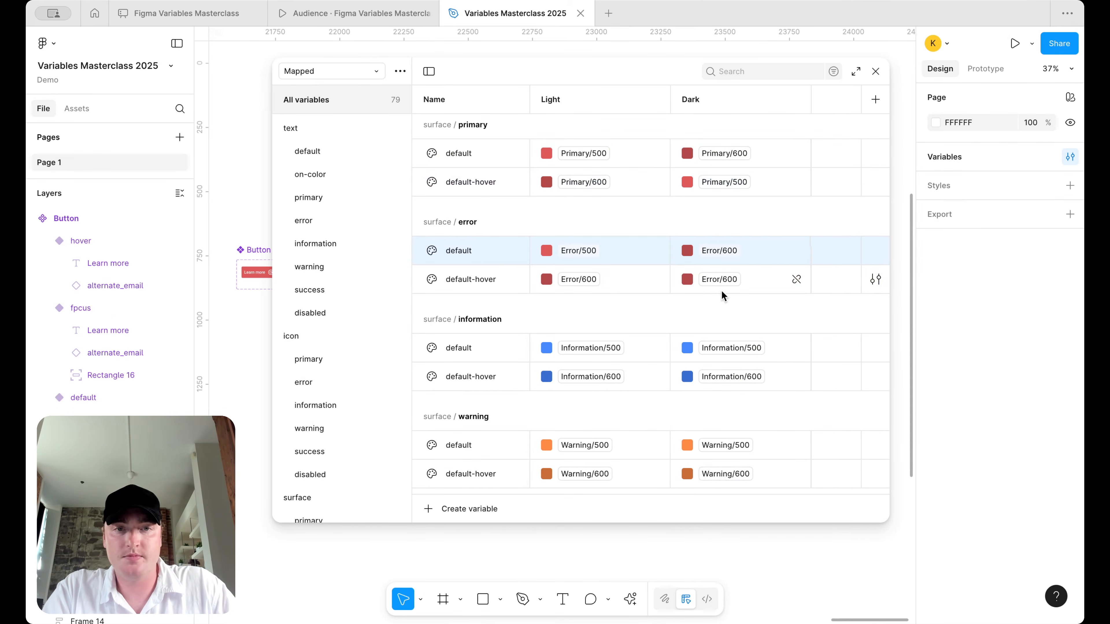
{"action": "left_click", "coordinate": [721, 289]}
{"action": "left_click", "coordinate": [728, 482]}
{"action": "left_click", "coordinate": [726, 349]}
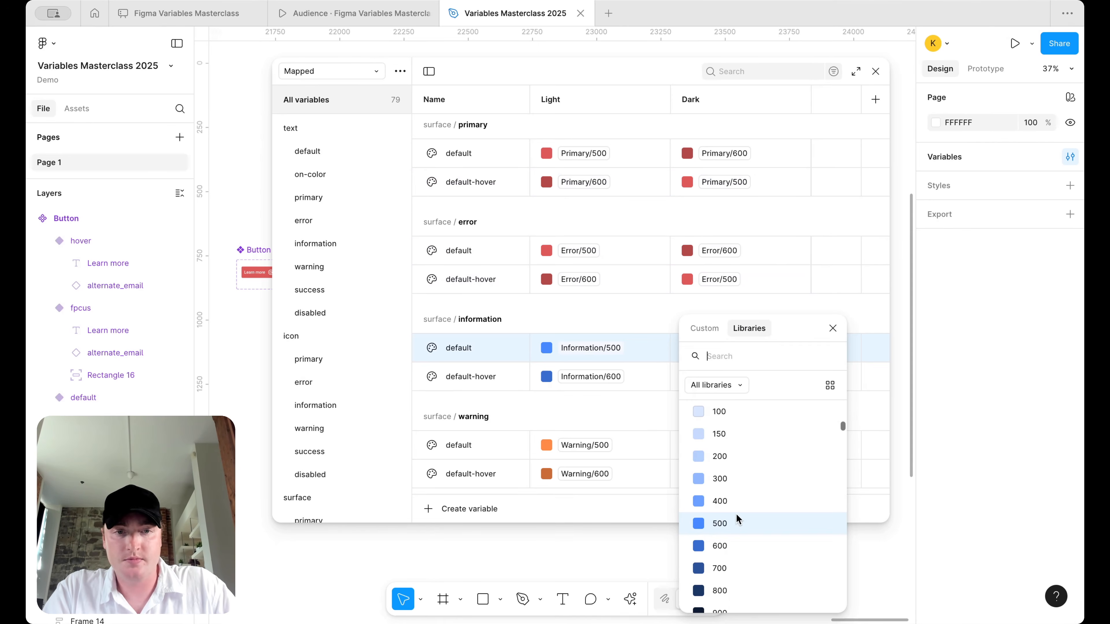
{"action": "left_click", "coordinate": [733, 523]}
{"action": "left_click", "coordinate": [738, 377]}
{"action": "left_click", "coordinate": [738, 499]}
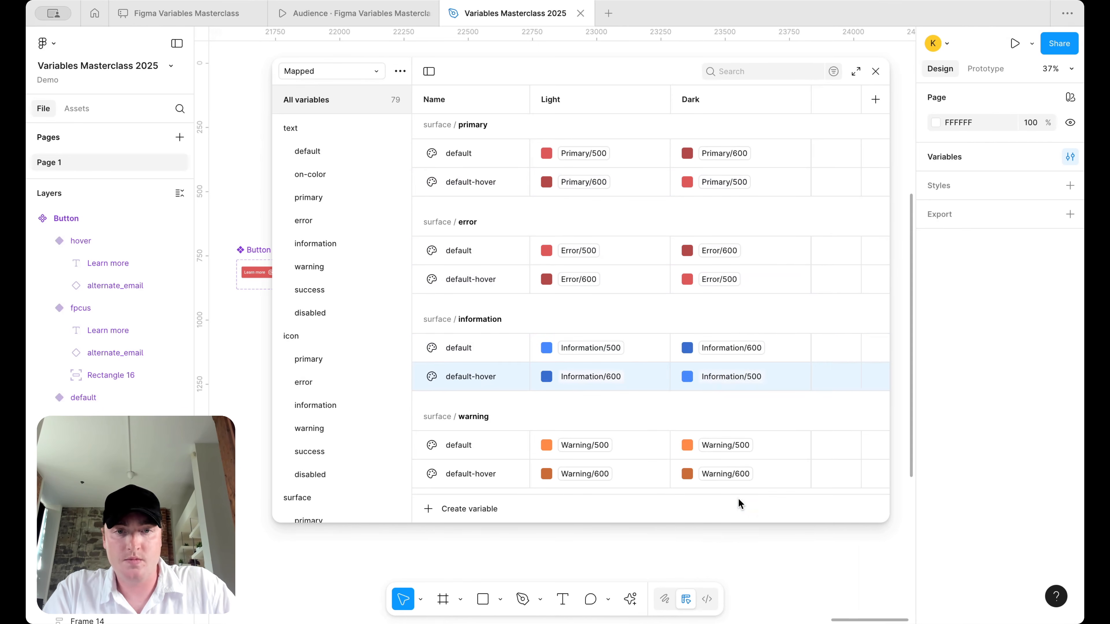
- Set surface warning and success Dark to 600/500 shades, and surface disabled to Neutral/900
{"action": "scroll", "coordinate": [737, 321], "scroll_direction": "down", "scroll_amount": 5}
{"action": "left_click", "coordinate": [733, 263]}
{"action": "left_click", "coordinate": [732, 500]}
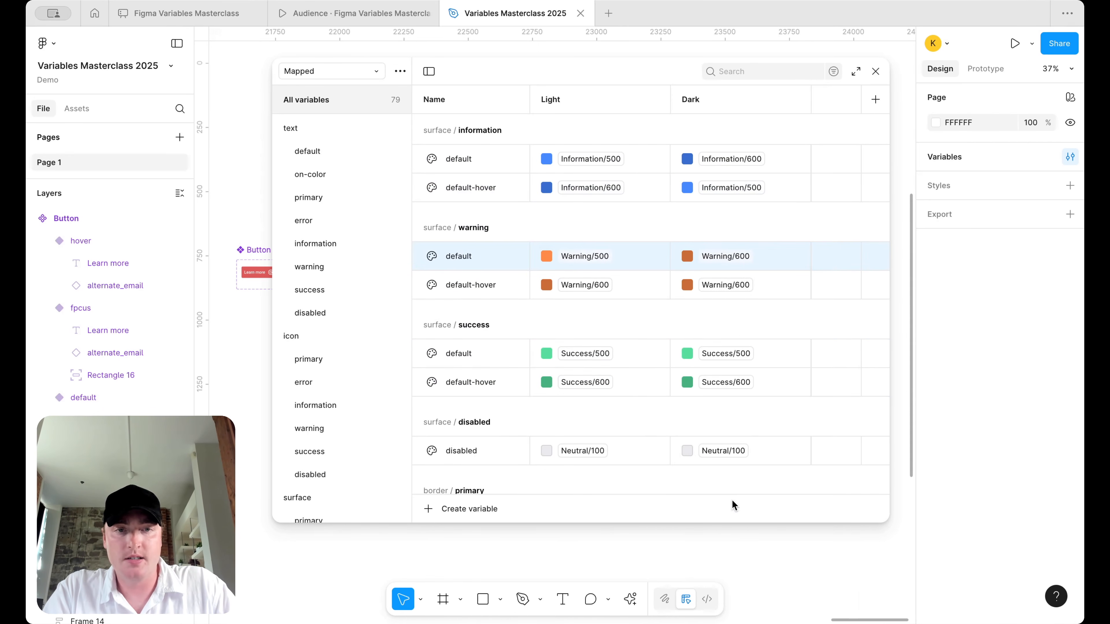
{"action": "left_click", "coordinate": [739, 288]}
{"action": "left_click", "coordinate": [736, 484]}
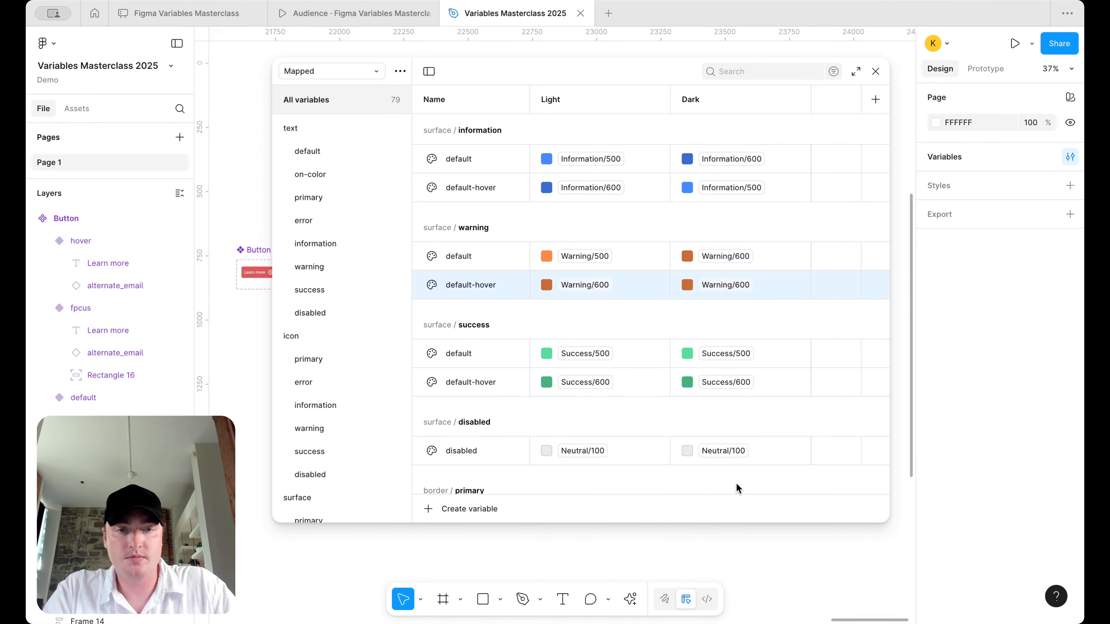
{"action": "left_click", "coordinate": [733, 357]}
{"action": "left_click", "coordinate": [726, 547]}
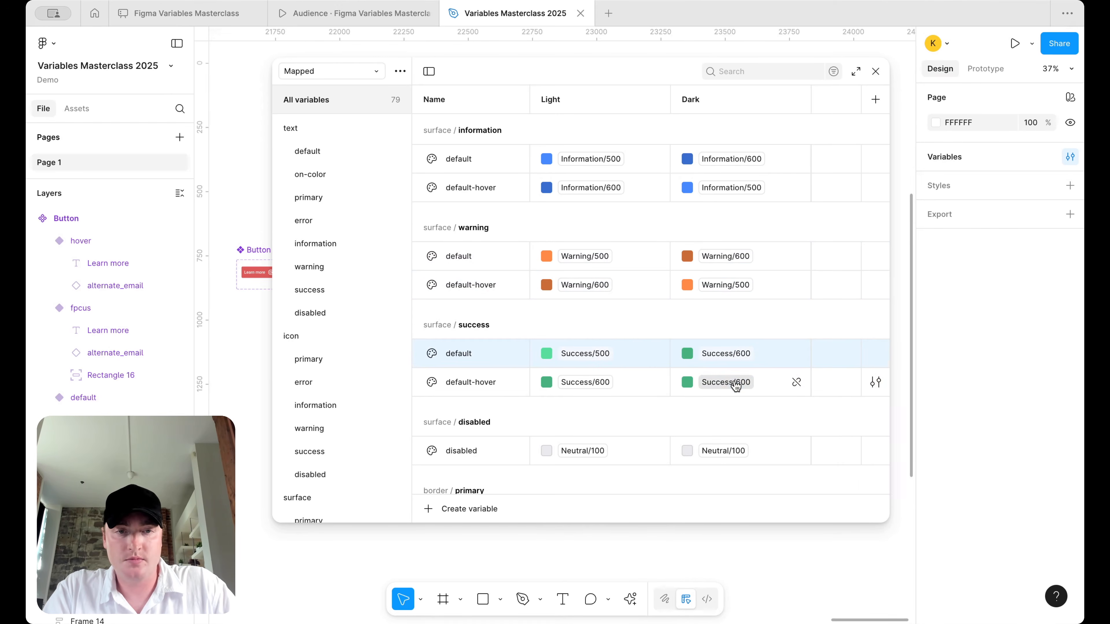
{"action": "left_click", "coordinate": [736, 382]}
{"action": "left_click", "coordinate": [723, 502]}
{"action": "scroll", "coordinate": [726, 350], "scroll_direction": "down", "scroll_amount": 3}
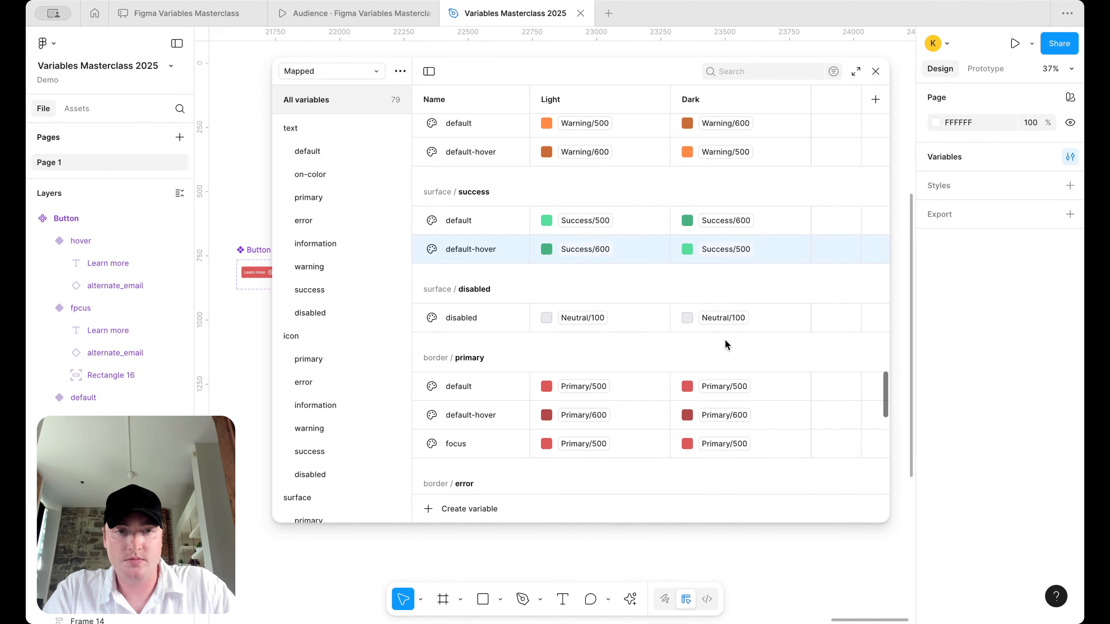
{"action": "left_click", "coordinate": [726, 318]}
{"action": "left_click", "coordinate": [728, 522]}
- Set border primary Dark values: default Primary/600, default-hover Primary/500, focus Primary/600
{"action": "left_click", "coordinate": [729, 383]}
{"action": "left_click", "coordinate": [727, 546]}
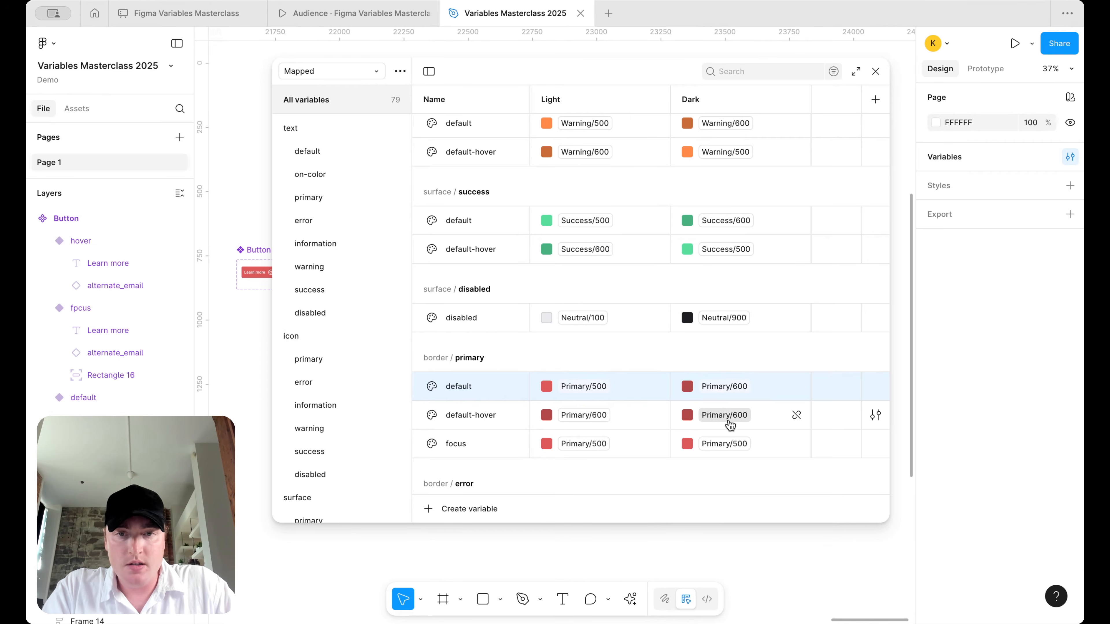
{"action": "left_click", "coordinate": [729, 425]}
{"action": "left_click", "coordinate": [727, 514]}
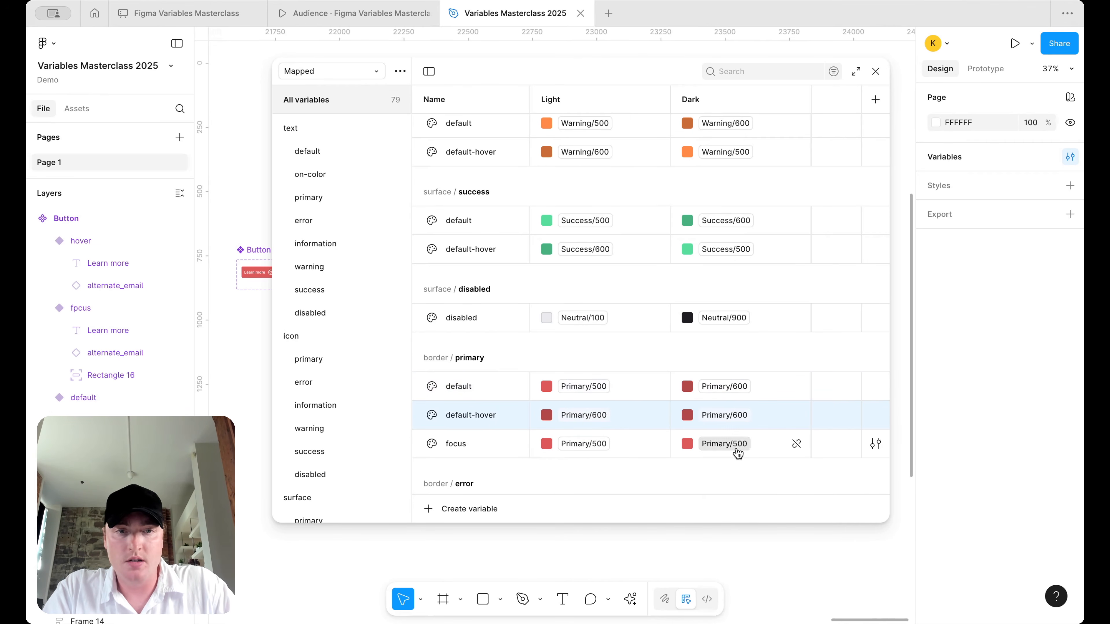
{"action": "left_click", "coordinate": [734, 426]}
{"action": "left_click", "coordinate": [731, 522]}
{"action": "left_click", "coordinate": [723, 442]}
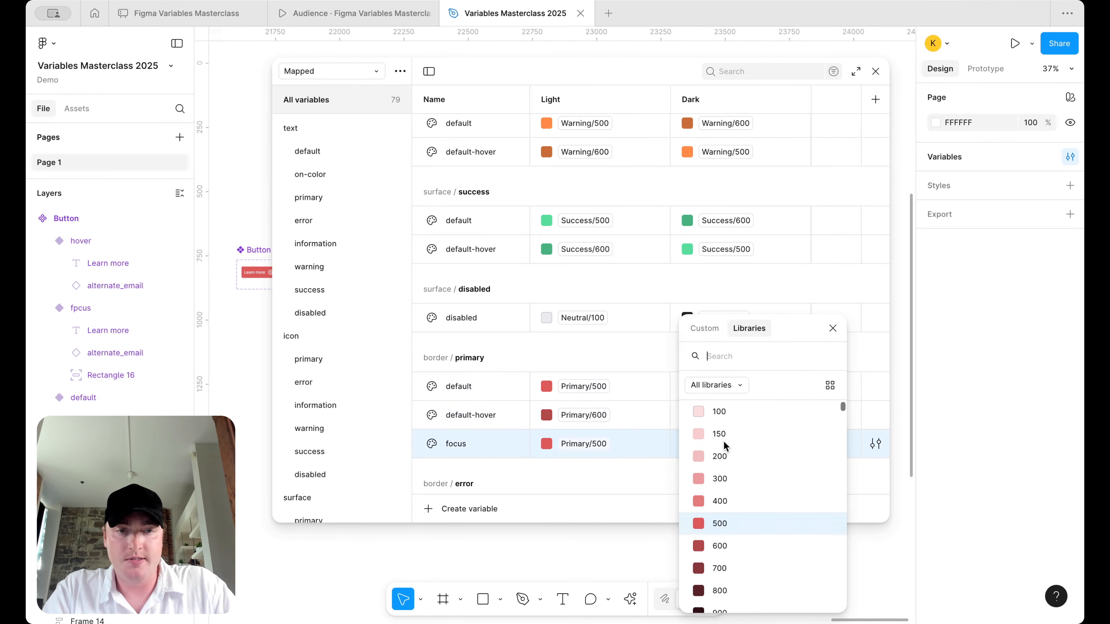
{"action": "left_click", "coordinate": [727, 553]}
{"action": "scroll", "coordinate": [731, 422], "scroll_direction": "down", "scroll_amount": 7}
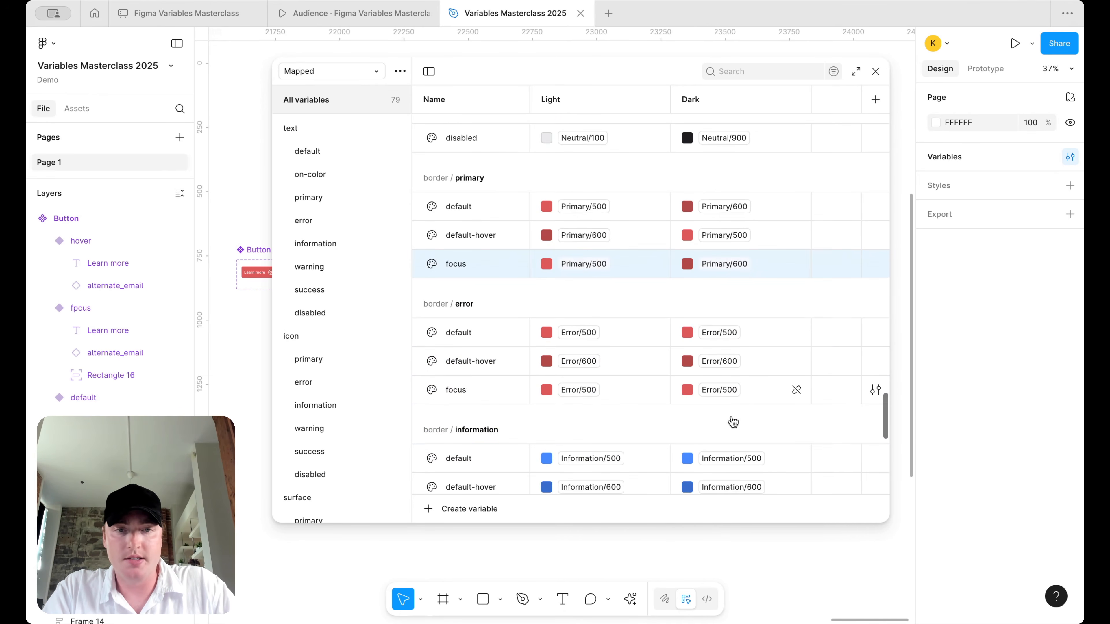
- Set border error Dark values: default Error/600, default-hover Error/500, focus Error/600
{"action": "left_click", "coordinate": [728, 225]}
{"action": "left_click", "coordinate": [733, 432]}
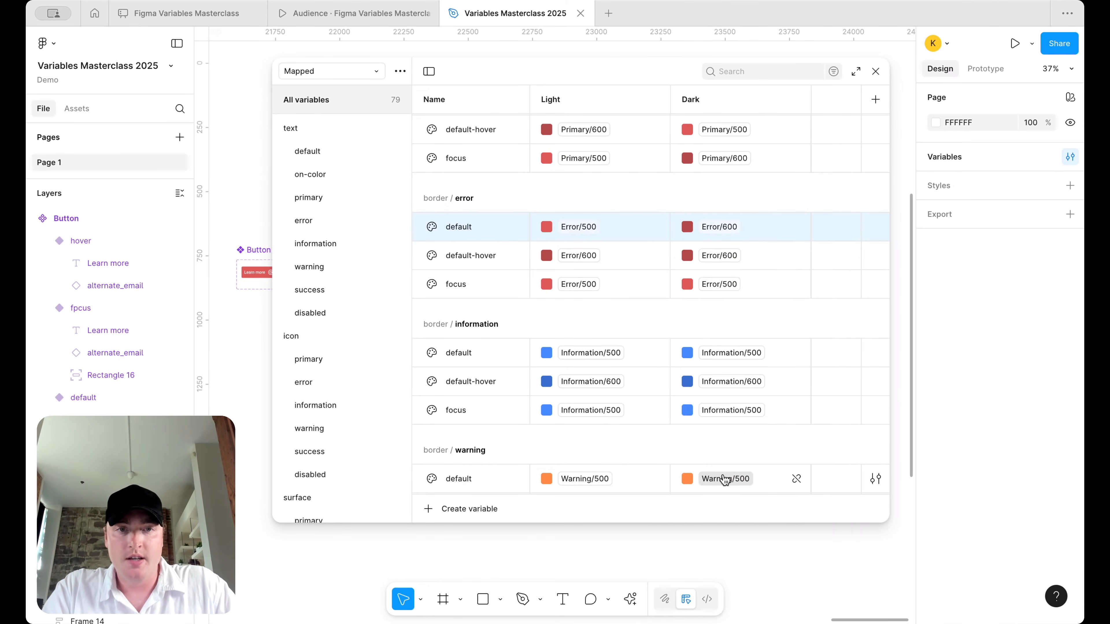
{"action": "left_click", "coordinate": [728, 258]}
{"action": "left_click", "coordinate": [723, 453]}
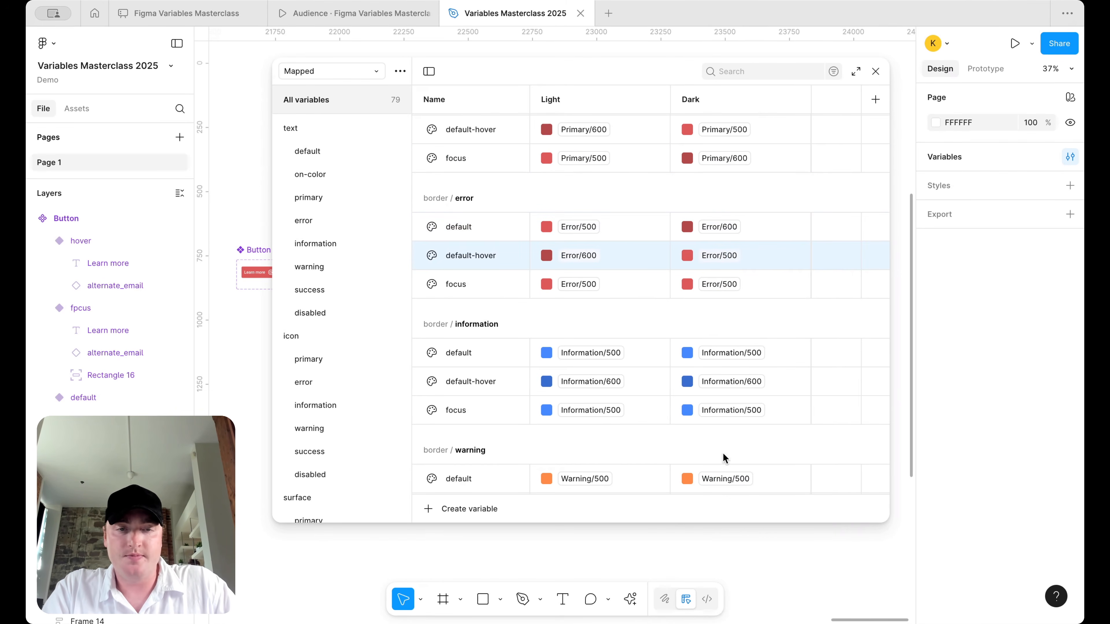
{"action": "left_click", "coordinate": [721, 285]}
{"action": "left_click", "coordinate": [723, 529]}
- Set border information Dark values to Information/600, 500 for hover, and 600 for focus
{"action": "left_click", "coordinate": [727, 353]}
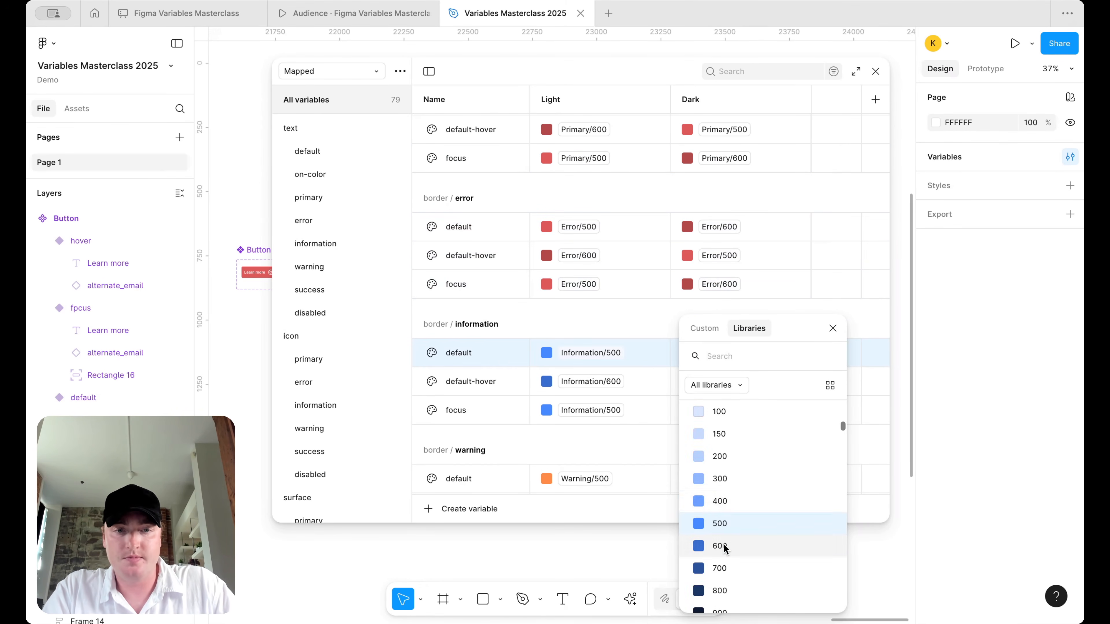
{"action": "left_click", "coordinate": [721, 530]}
{"action": "left_click", "coordinate": [738, 382]}
{"action": "left_click", "coordinate": [747, 538]}
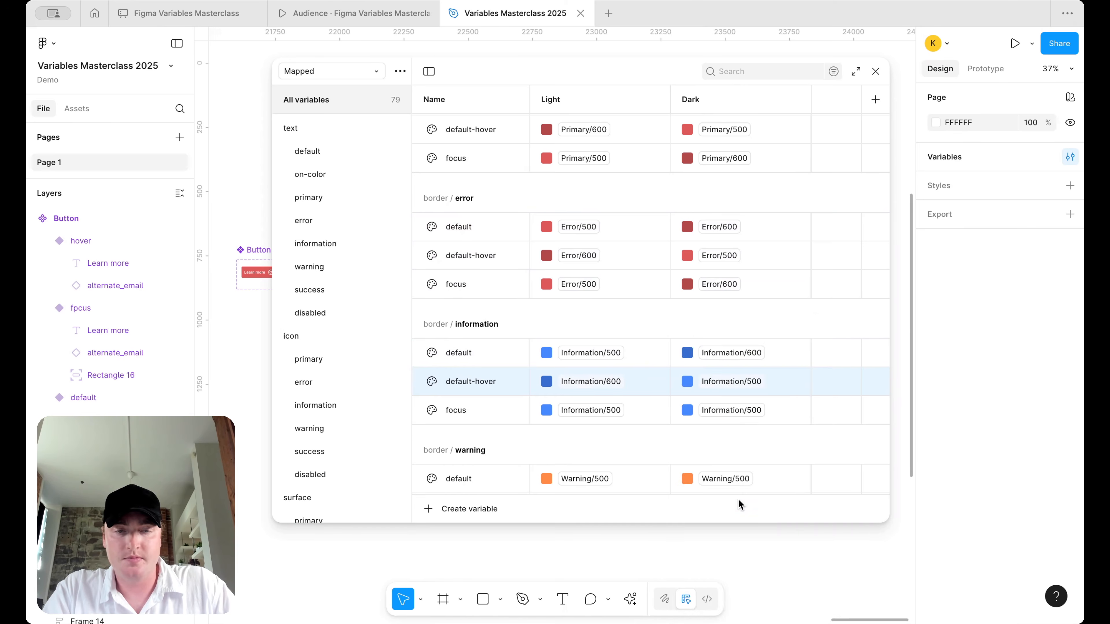
{"action": "left_click", "coordinate": [745, 411]}
{"action": "left_click", "coordinate": [739, 548]}
{"action": "scroll", "coordinate": [740, 393], "scroll_direction": "down", "scroll_amount": 5}
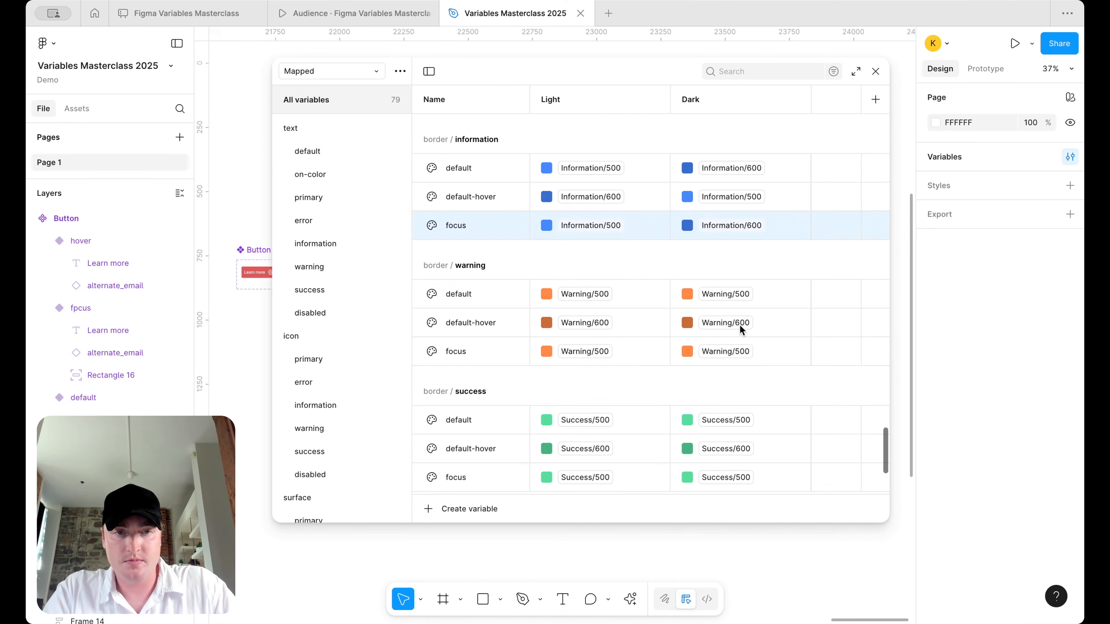
- Set border warning Dark values: default Warning/600, default-hover Warning/500, focus Warning/600
{"action": "left_click", "coordinate": [740, 294]}
{"action": "left_click", "coordinate": [734, 529]}
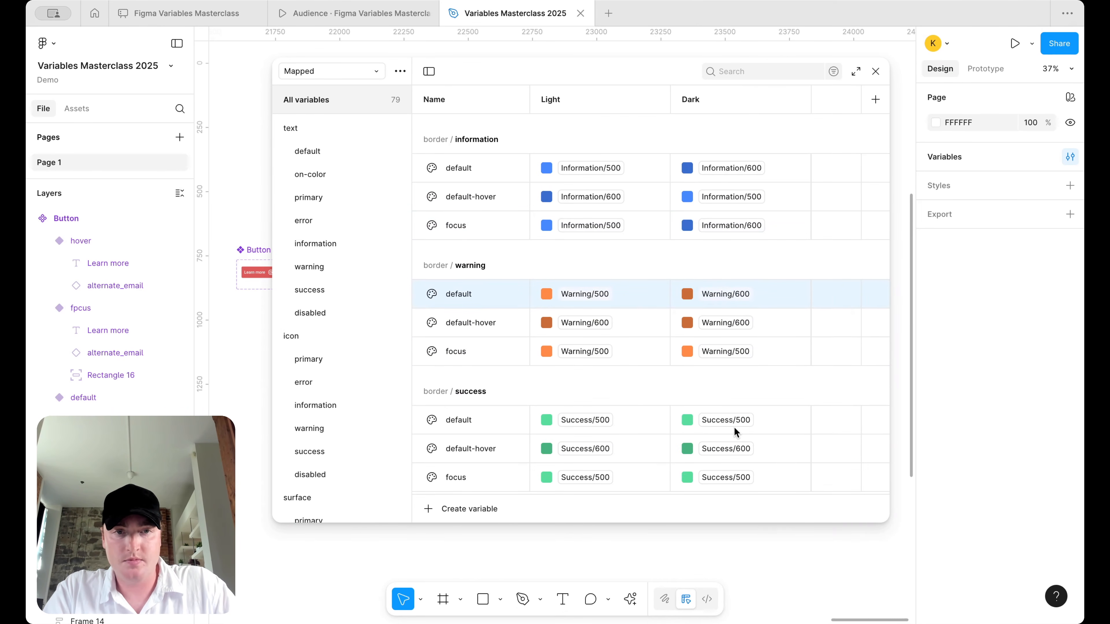
{"action": "left_click", "coordinate": [736, 323]}
{"action": "left_click", "coordinate": [720, 501]}
{"action": "left_click", "coordinate": [727, 352]}
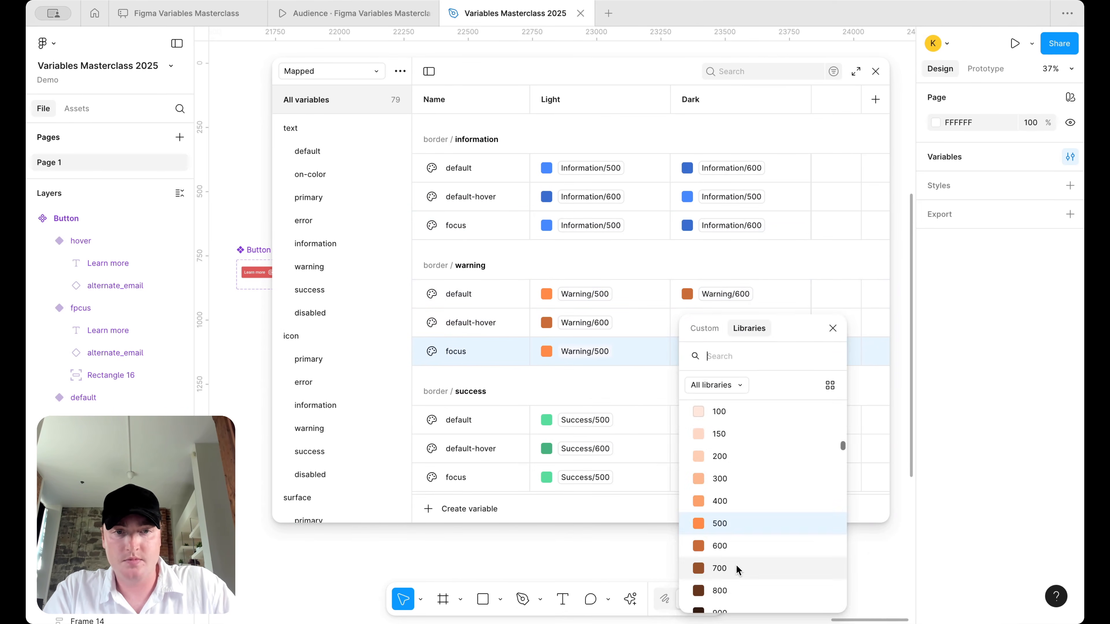
{"action": "left_click", "coordinate": [737, 564]}
{"action": "scroll", "coordinate": [734, 363], "scroll_direction": "down", "scroll_amount": 2}
- Set border success Dark to Success/600, 500 and 600, and border disabled to Neutral/900
{"action": "left_click", "coordinate": [733, 353]}
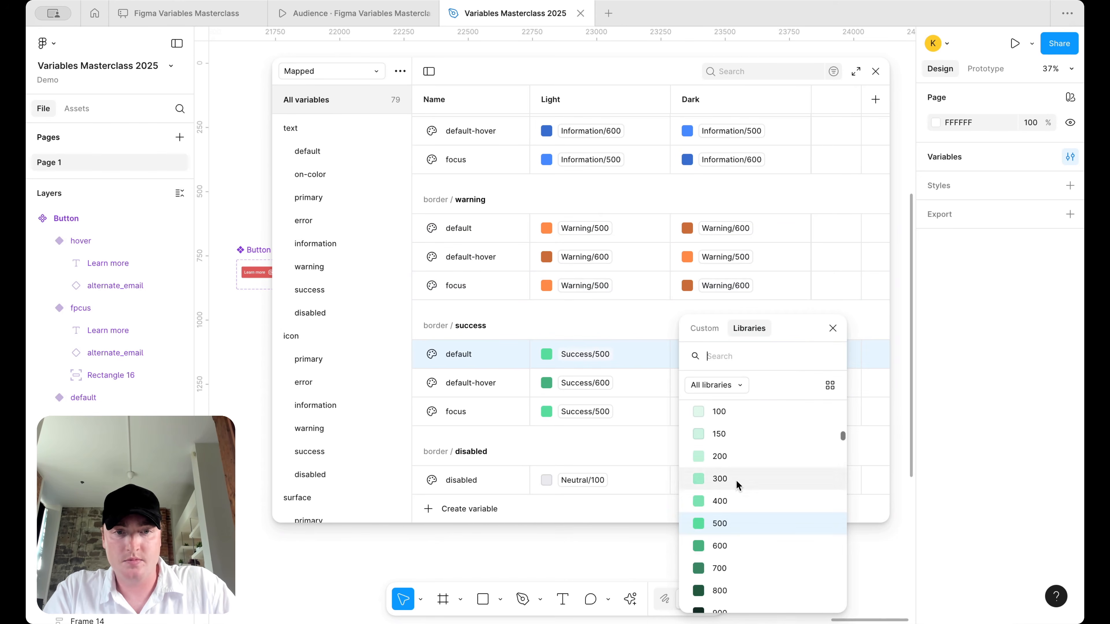
{"action": "left_click", "coordinate": [724, 547]}
{"action": "left_click", "coordinate": [733, 385]}
{"action": "left_click", "coordinate": [729, 503]}
{"action": "left_click", "coordinate": [732, 414]}
{"action": "left_click", "coordinate": [727, 547]}
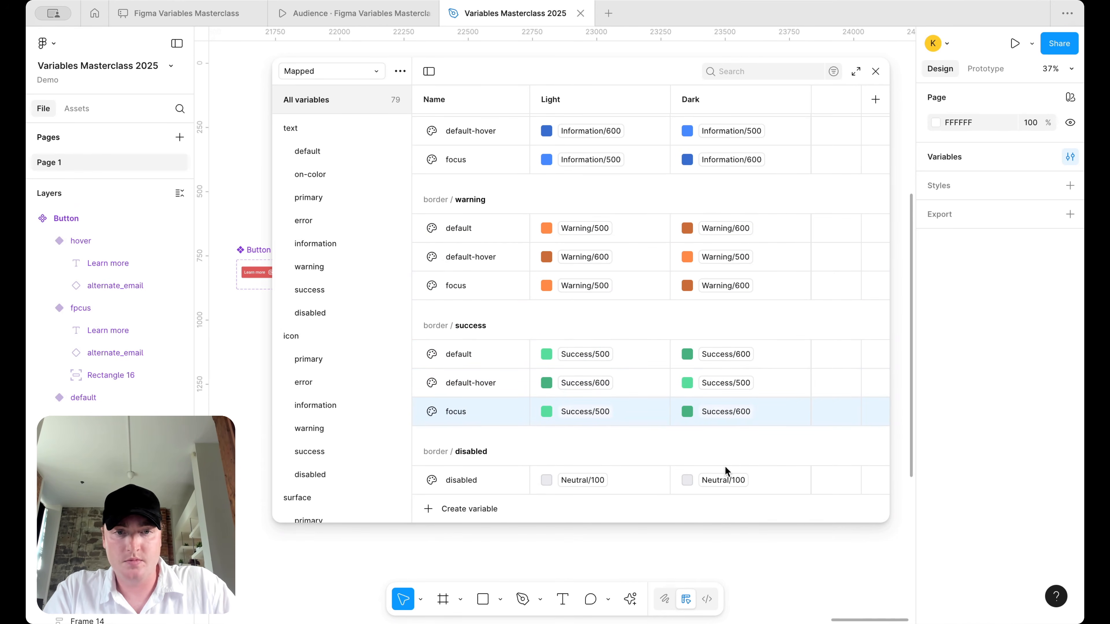
{"action": "left_click", "coordinate": [726, 480]}
{"action": "scroll", "coordinate": [725, 496], "scroll_direction": "down", "scroll_amount": 5}
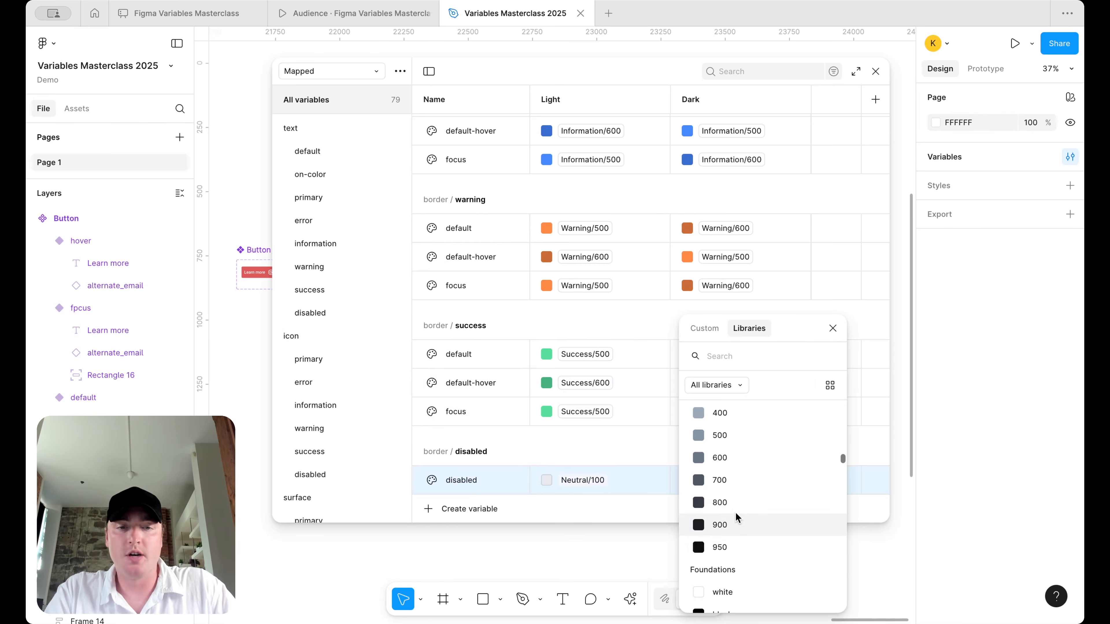
{"action": "left_click", "coordinate": [736, 524]}
- Close the variables table
{"action": "scroll", "coordinate": [639, 269], "scroll_direction": "up", "scroll_amount": 5}
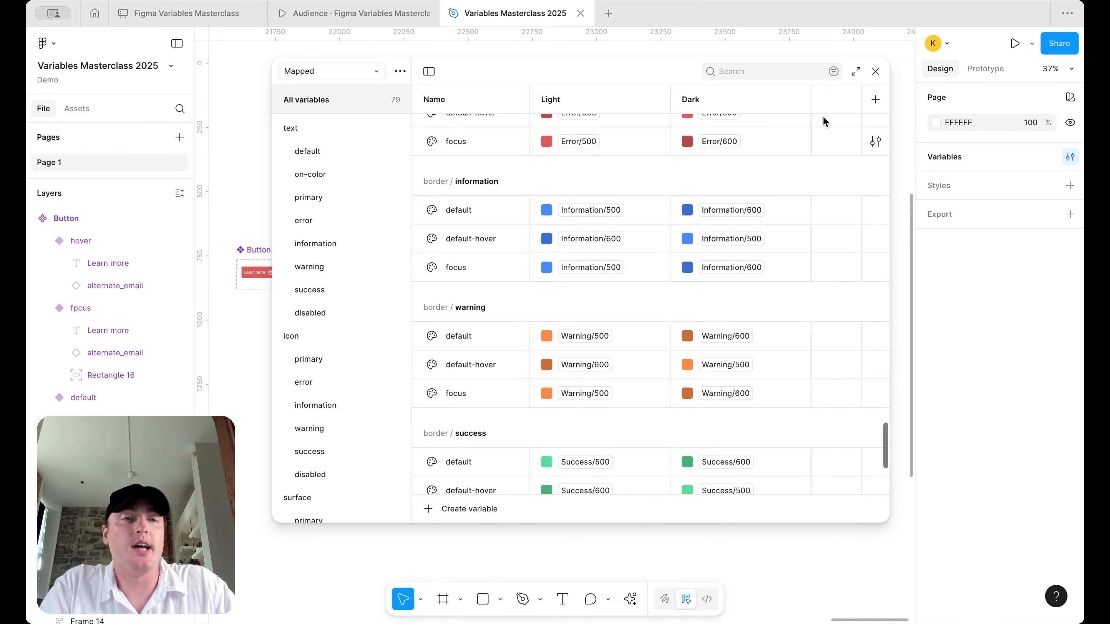
{"action": "left_click", "coordinate": [875, 72]}
{"action": "scroll", "coordinate": [706, 183], "scroll_direction": "left", "scroll_amount": 10}
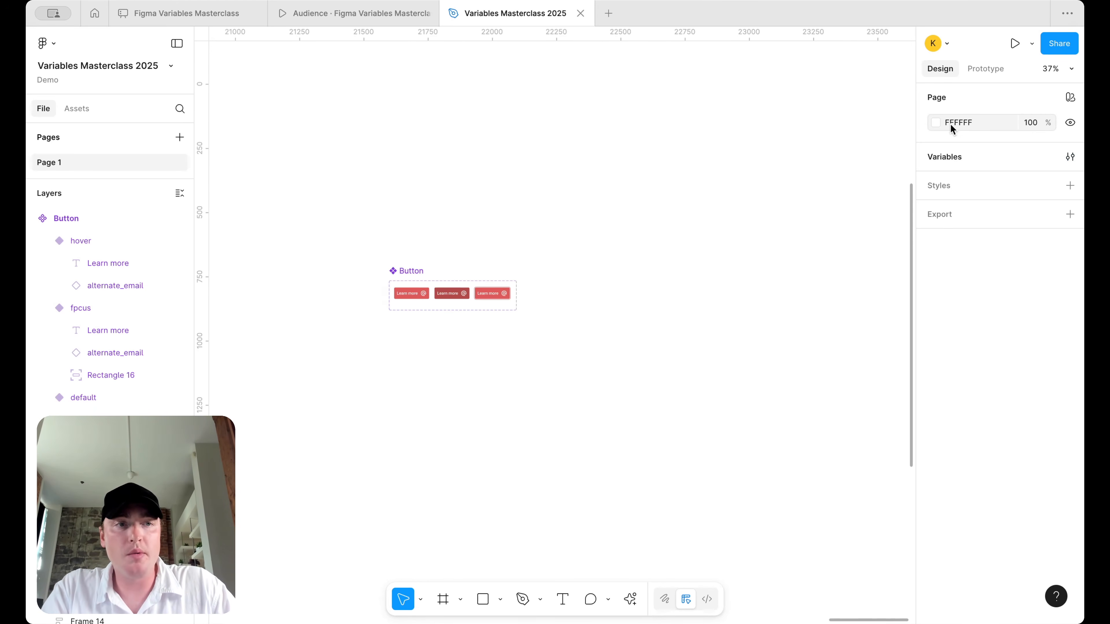
- Turn the page background black and switch the Button set to the Dark mapped mode
{"action": "left_click", "coordinate": [936, 122]}
{"action": "left_click_drag", "start_coordinate": [840, 236], "coordinate": [664, 379]}
{"action": "left_click", "coordinate": [463, 293]}
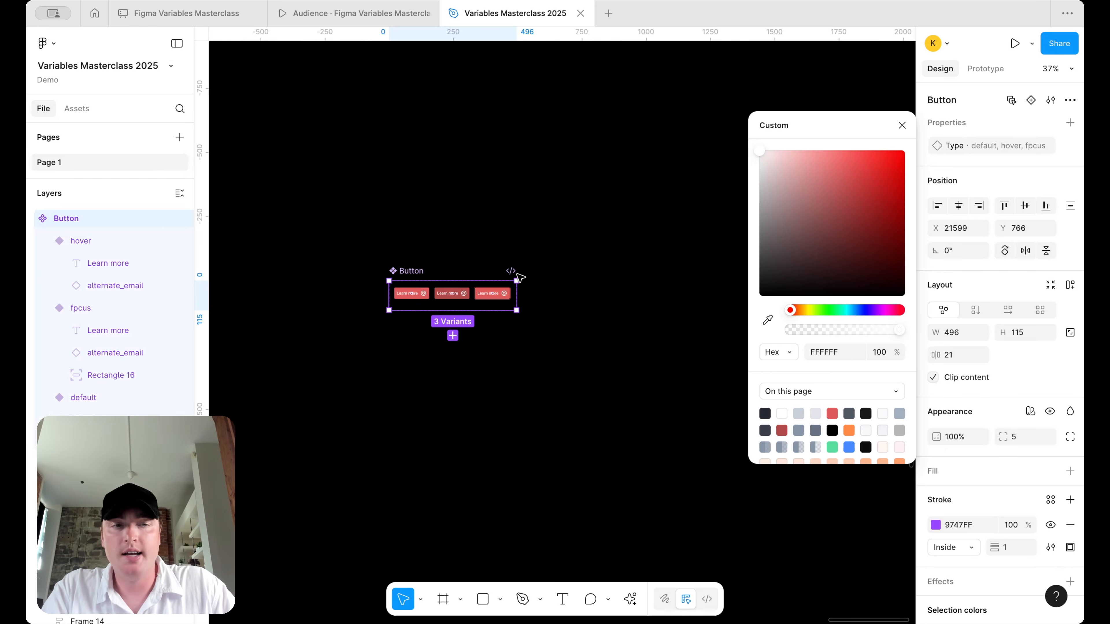
{"action": "left_click", "coordinate": [1030, 411]}
{"action": "mouse_move", "coordinate": [967, 473]}
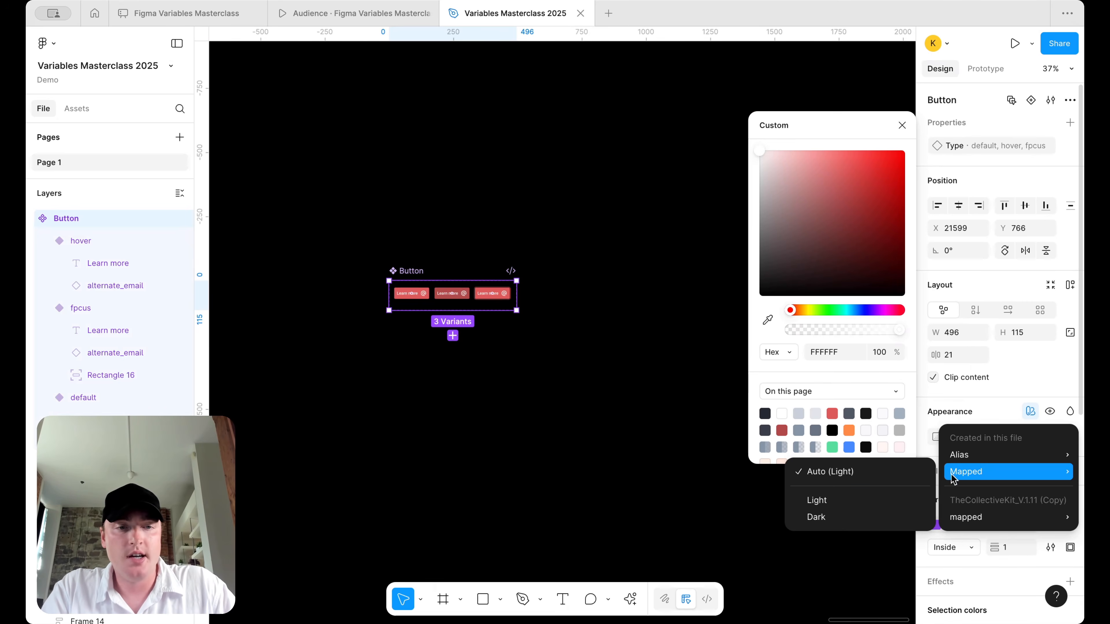
{"action": "left_click", "coordinate": [830, 517]}
{"action": "left_click", "coordinate": [483, 360]}
- Flip the Button set's Mapped mode between Light and Dark several times, ending on Dark
{"action": "scroll", "coordinate": [399, 300], "scroll_direction": "up", "scroll_amount": 10}
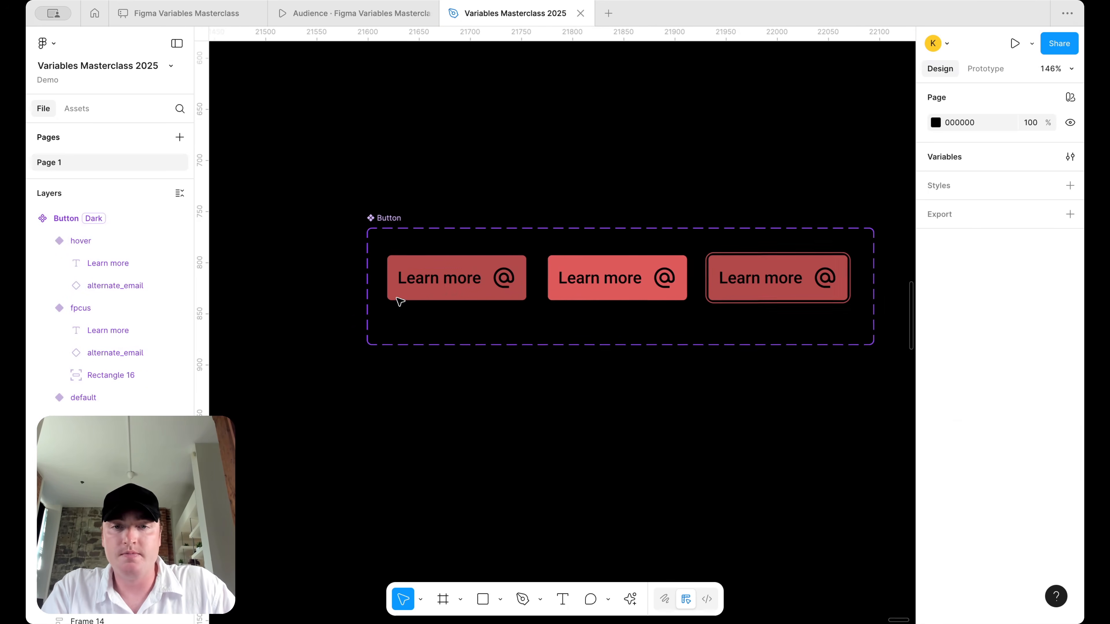
{"action": "scroll", "coordinate": [500, 270], "scroll_direction": "right", "scroll_amount": 1}
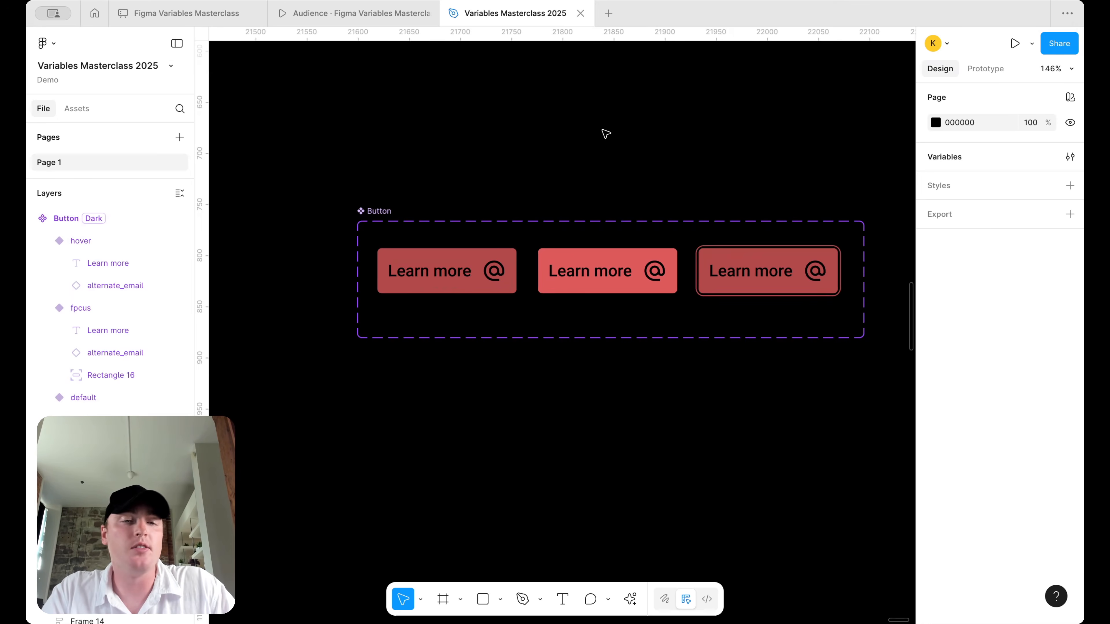
{"action": "scroll", "coordinate": [606, 134], "scroll_direction": "down", "scroll_amount": 3}
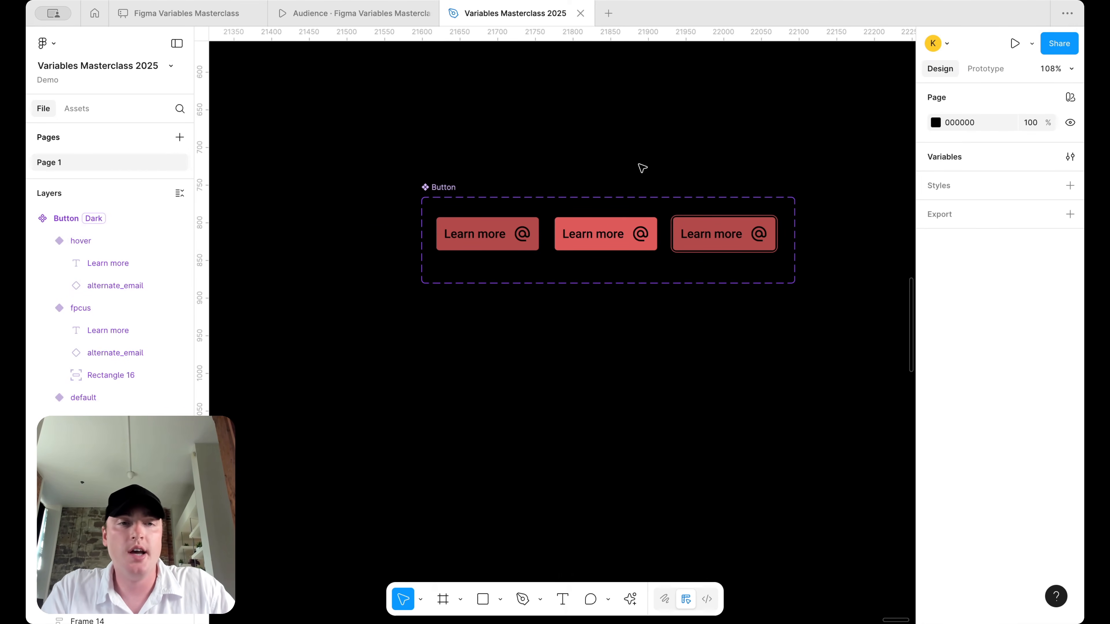
{"action": "left_click", "coordinate": [443, 187]}
{"action": "left_click", "coordinate": [1020, 459]}
{"action": "left_click", "coordinate": [1008, 440]}
{"action": "left_click", "coordinate": [1019, 459]}
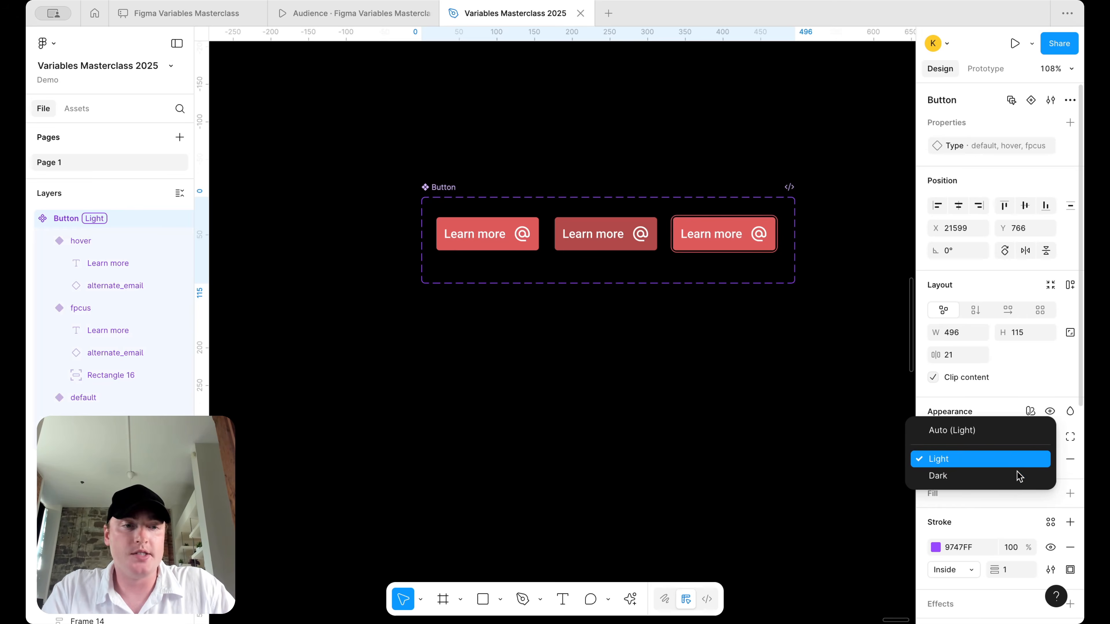
{"action": "left_click", "coordinate": [1015, 477]}
{"action": "left_click", "coordinate": [1032, 463]}
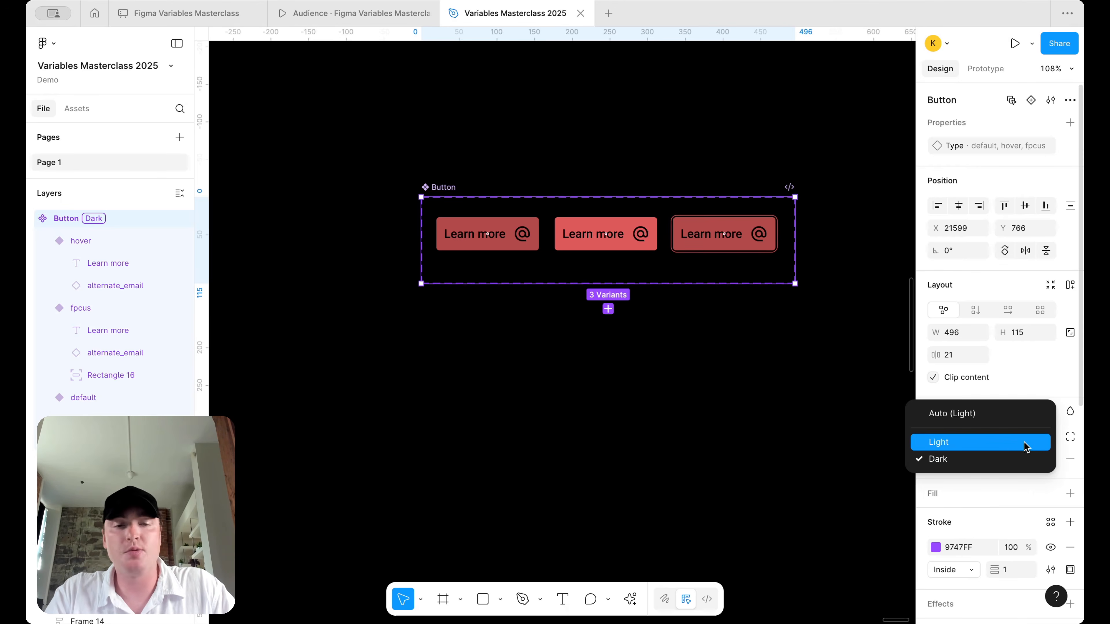
{"action": "left_click", "coordinate": [1024, 445]}
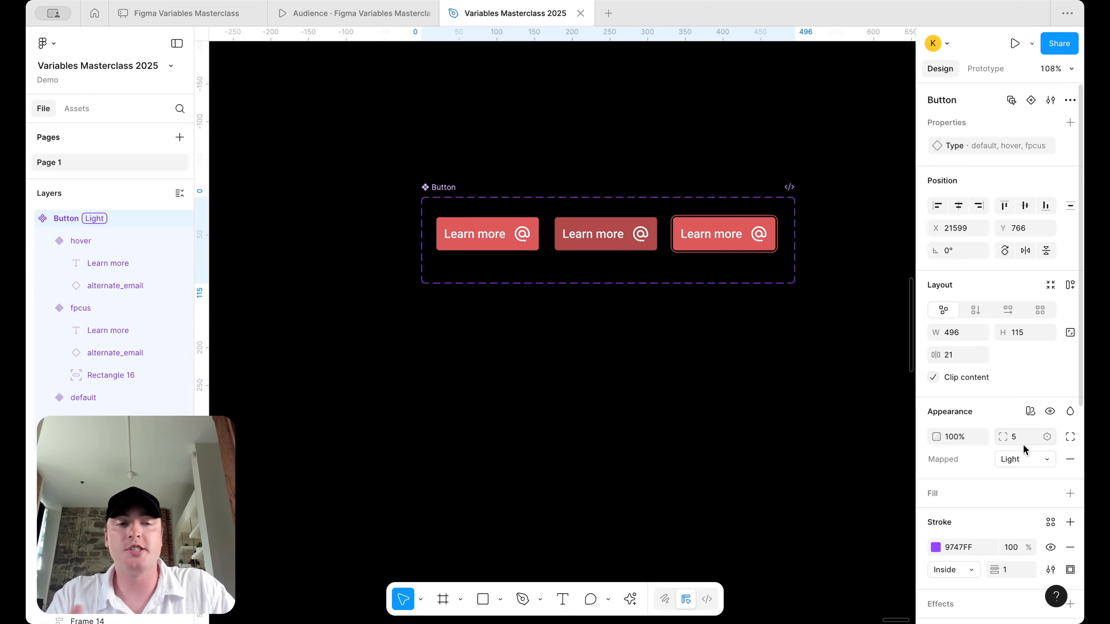
{"action": "left_click", "coordinate": [1019, 462]}
{"action": "left_click", "coordinate": [1017, 469]}
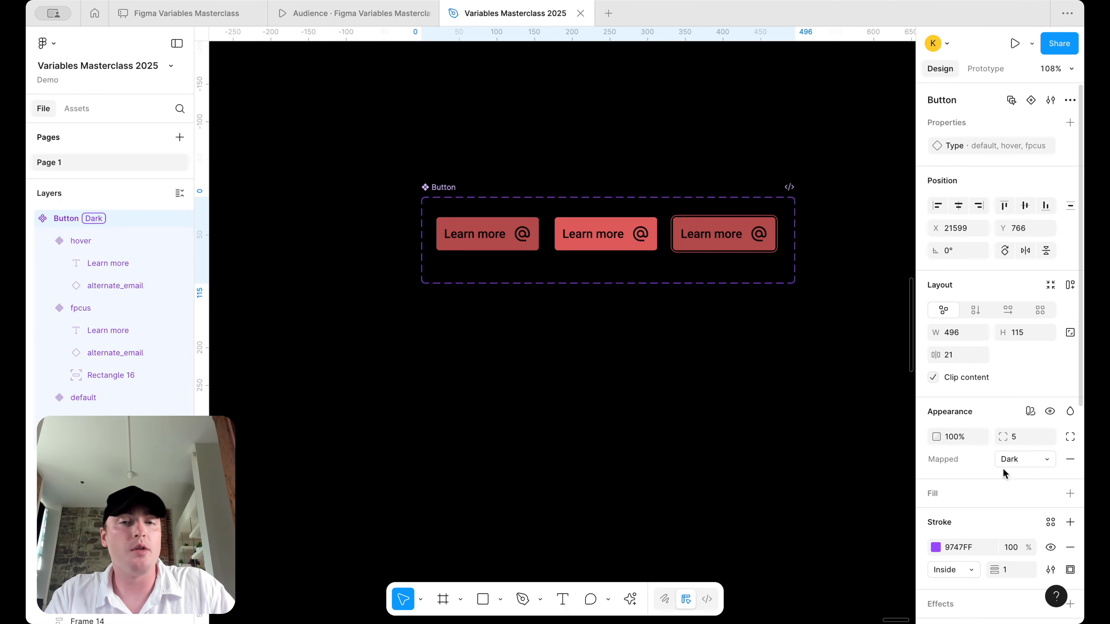
- Apply the Alias collection's Coke mode to the Button set, then switch it to Diet Coke
{"action": "left_click", "coordinate": [1024, 412]}
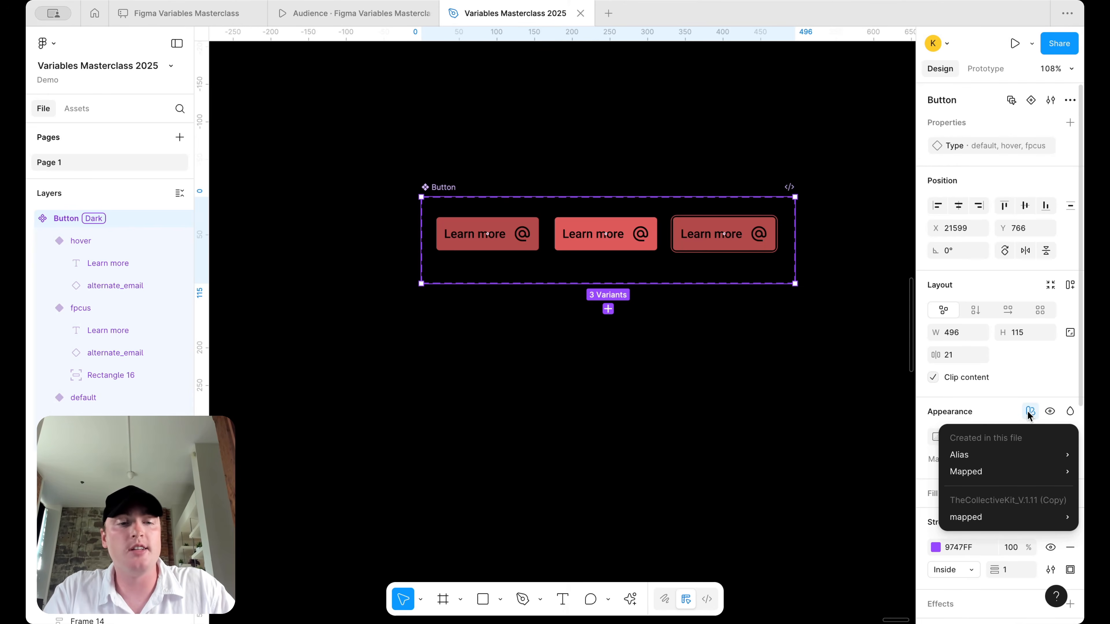
{"action": "mouse_move", "coordinate": [1013, 457]}
{"action": "left_click", "coordinate": [854, 485]}
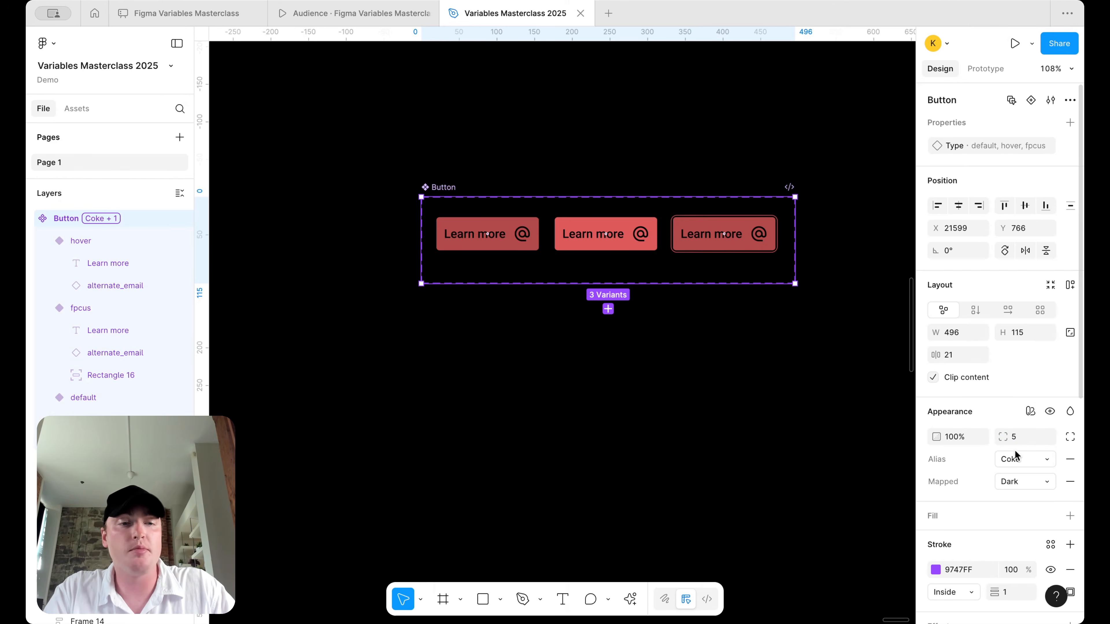
{"action": "left_click", "coordinate": [1038, 459]}
{"action": "left_click", "coordinate": [1024, 476]}
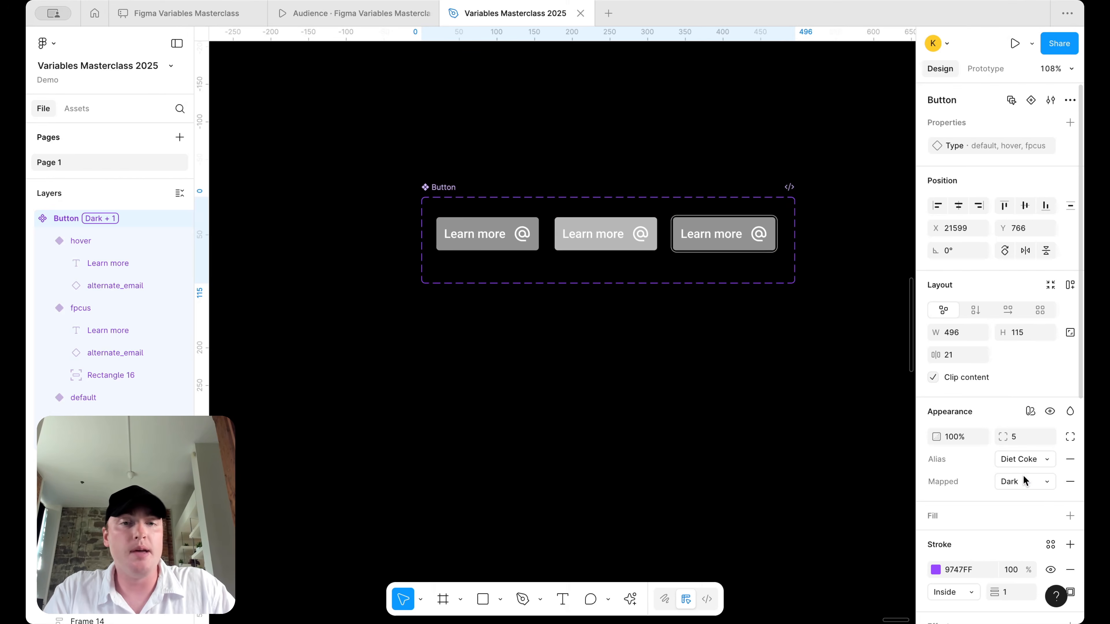
{"action": "left_click", "coordinate": [829, 445]}
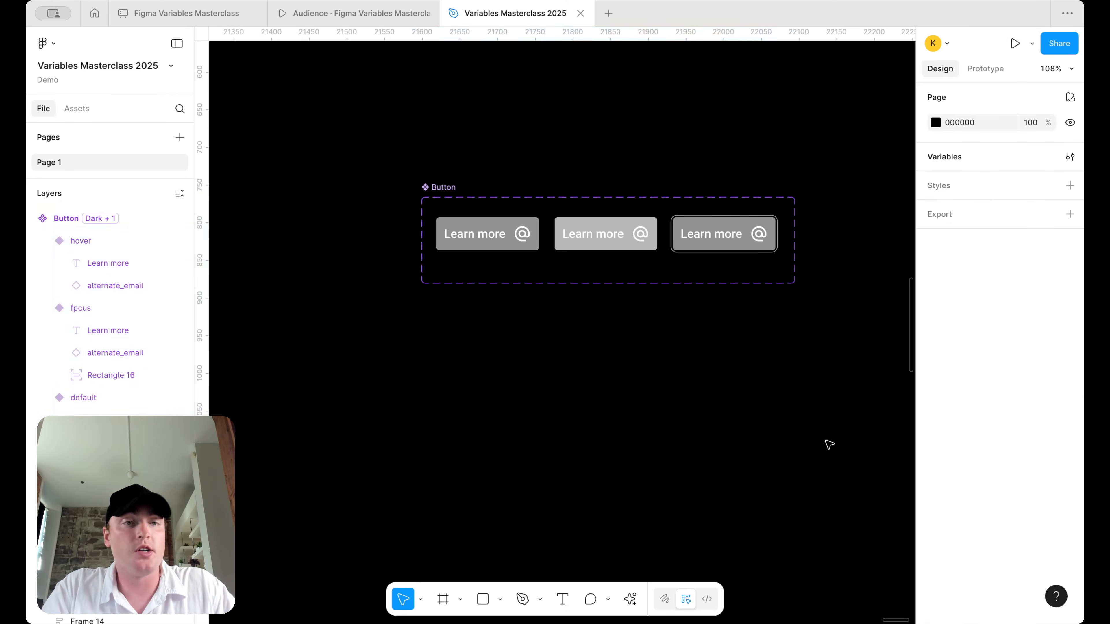
- Inspect the Alias collection's variables in the local variables table, then close it
{"action": "left_click", "coordinate": [1070, 158]}
{"action": "left_click", "coordinate": [332, 78]}
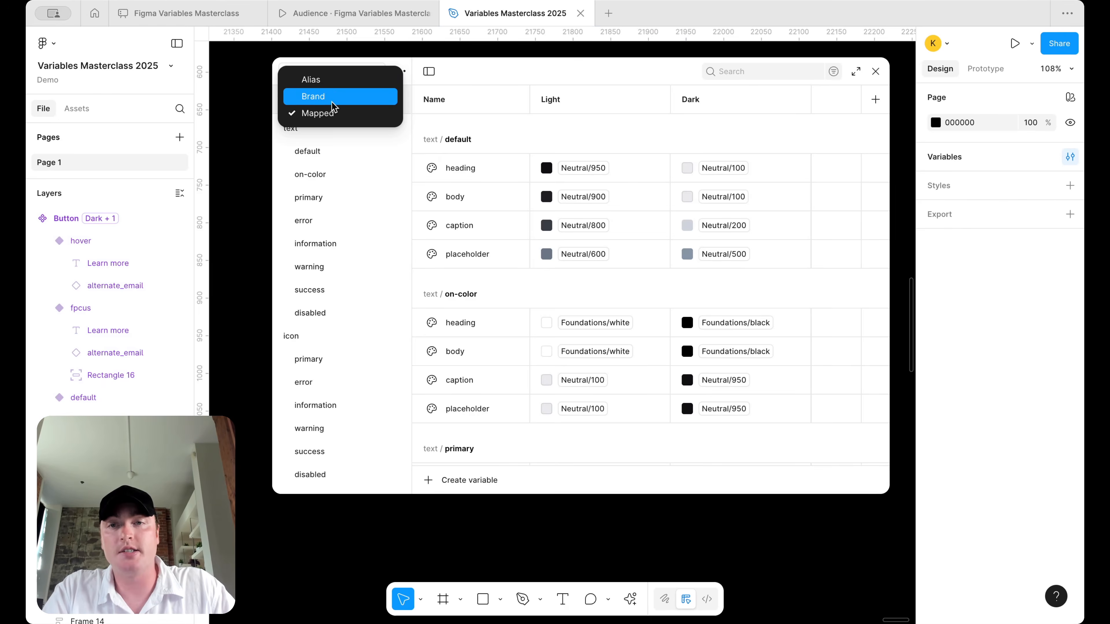
{"action": "left_click", "coordinate": [312, 77]}
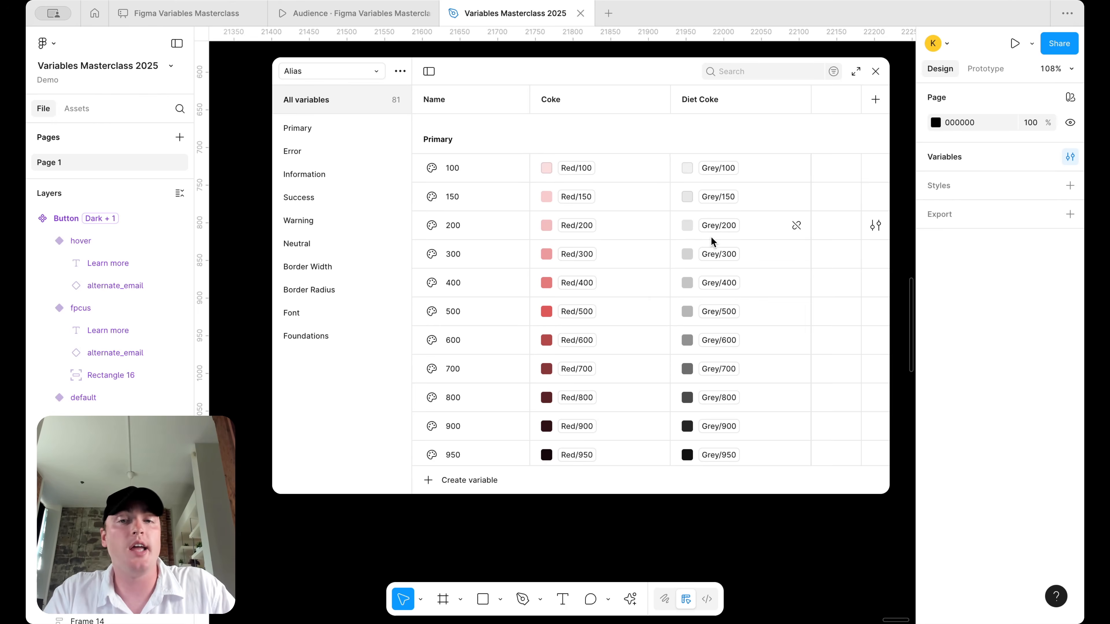
{"action": "scroll", "coordinate": [711, 237], "scroll_direction": "down", "scroll_amount": 1}
{"action": "left_click", "coordinate": [876, 71]}
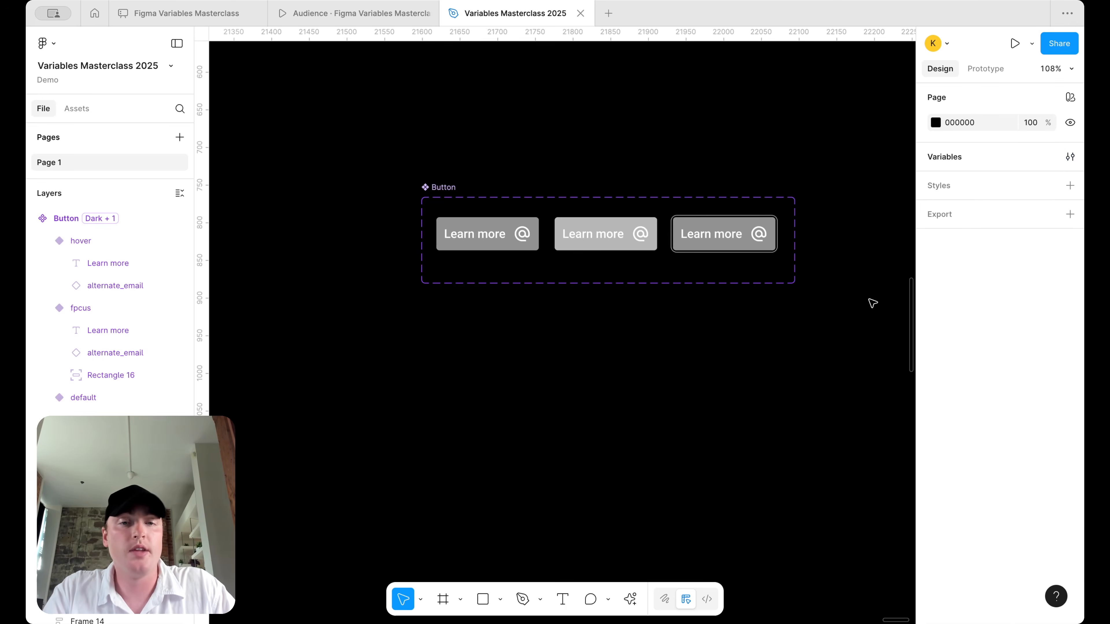
- Keep Diet Coke as the alias mode and toggle Mapped between Light and Dark, ending on Light
{"action": "left_click", "coordinate": [448, 212]}
{"action": "left_click", "coordinate": [1015, 459]}
{"action": "left_click", "coordinate": [1015, 459]}
{"action": "left_click", "coordinate": [1018, 484]}
{"action": "left_click", "coordinate": [1015, 457]}
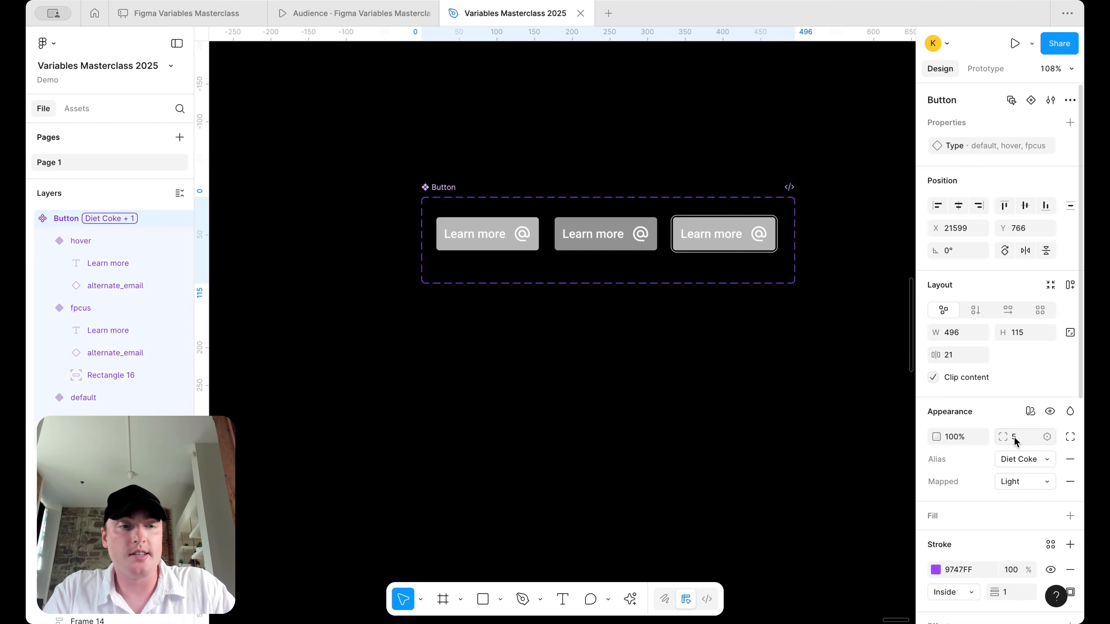
{"action": "left_click", "coordinate": [1023, 481]}
{"action": "left_click", "coordinate": [1027, 499]}
{"action": "left_click", "coordinate": [1032, 482]}
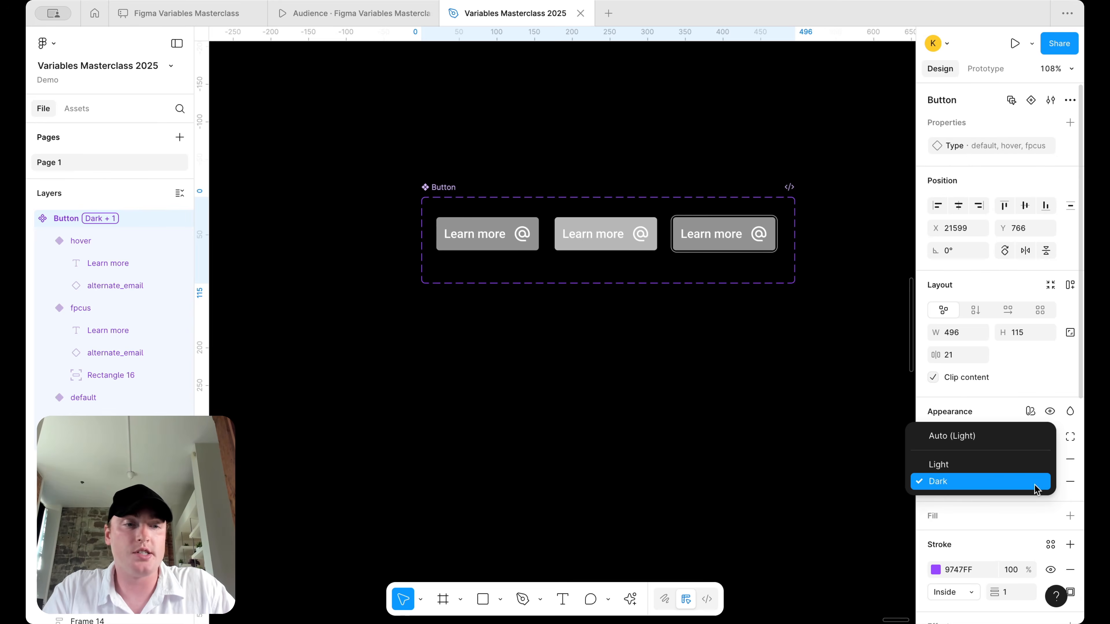
{"action": "left_click", "coordinate": [1032, 465]}
{"action": "left_click", "coordinate": [1033, 485]}
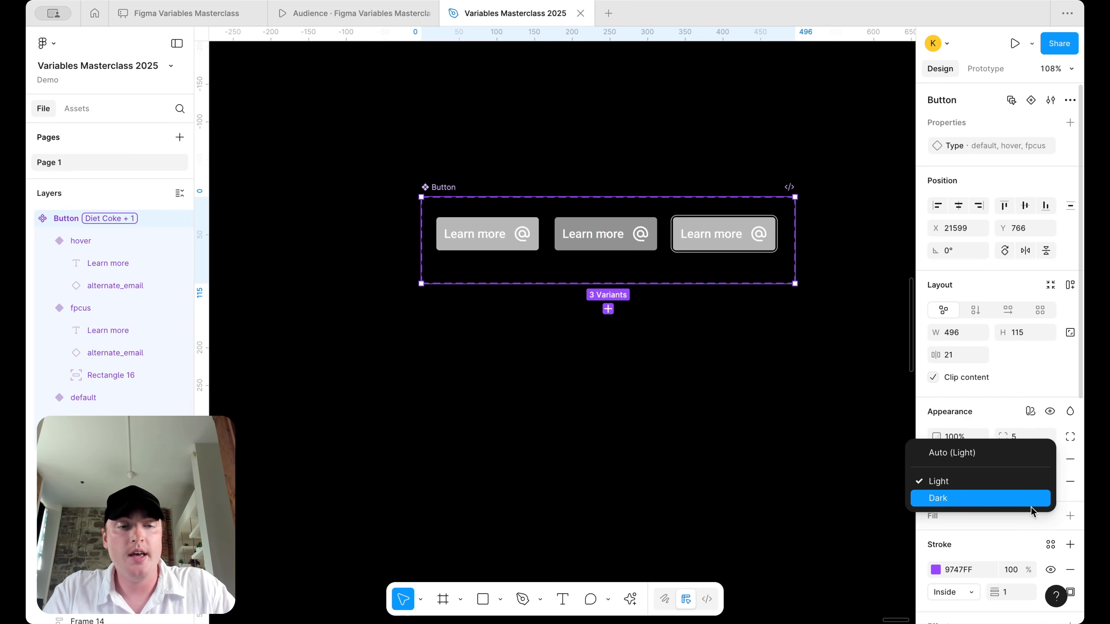
{"action": "left_click", "coordinate": [1030, 501]}
{"action": "left_click", "coordinate": [1030, 477]}
{"action": "left_click", "coordinate": [1029, 462]}
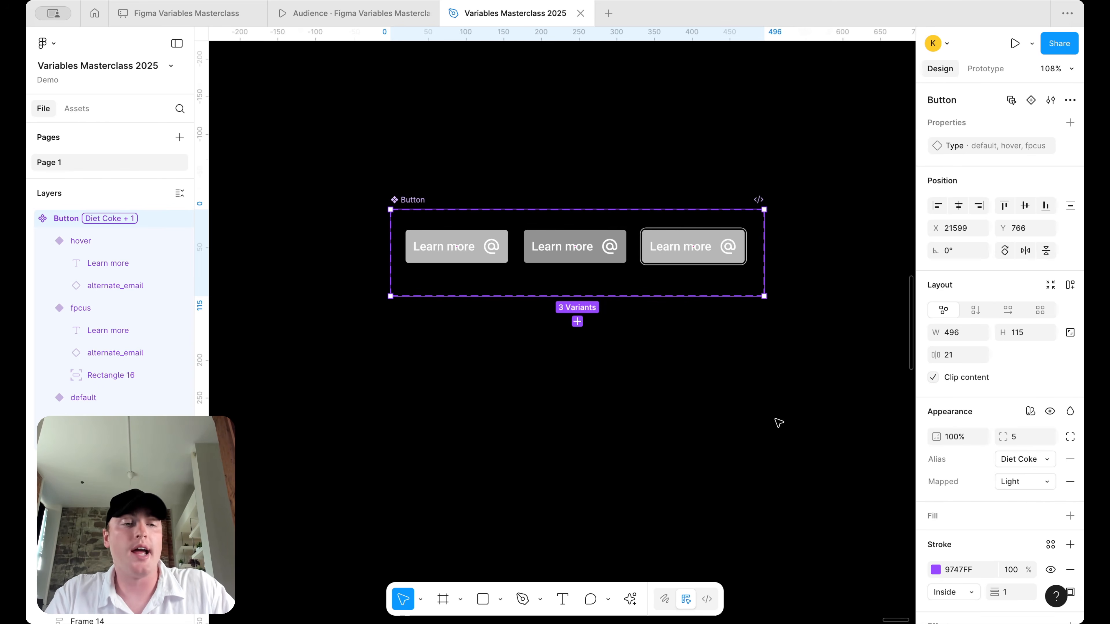
- Review the grey Diet Coke buttons on the canvas and open the page background options
{"action": "scroll", "coordinate": [779, 422], "scroll_direction": "up", "scroll_amount": 2}
{"action": "scroll", "coordinate": [779, 423], "scroll_direction": "left", "scroll_amount": 1}
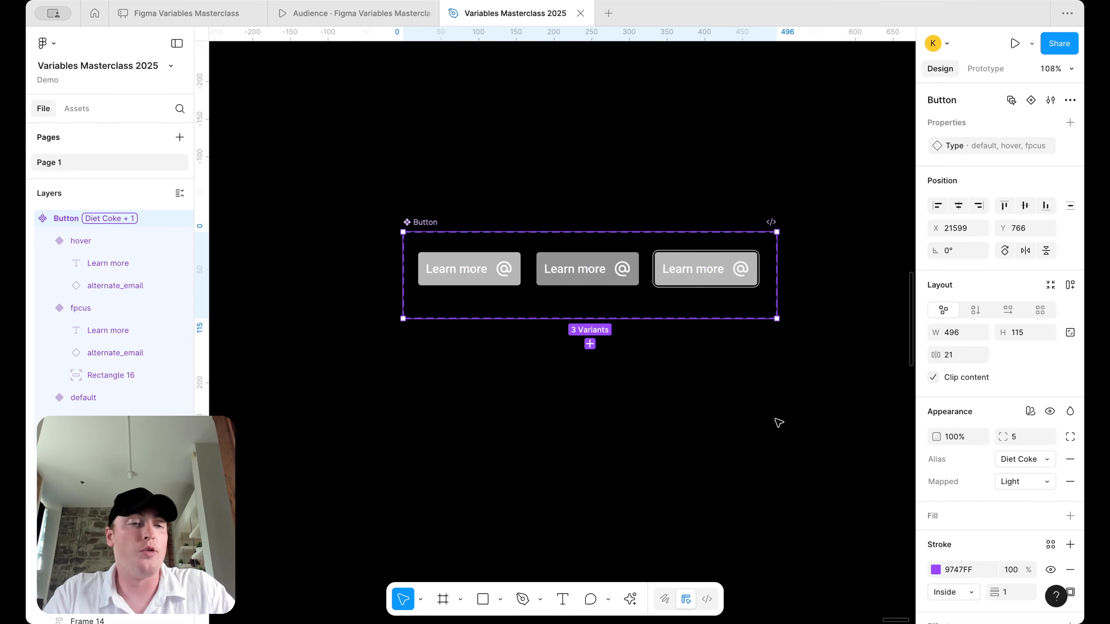
{"action": "scroll", "coordinate": [778, 423], "scroll_direction": "left", "scroll_amount": 2}
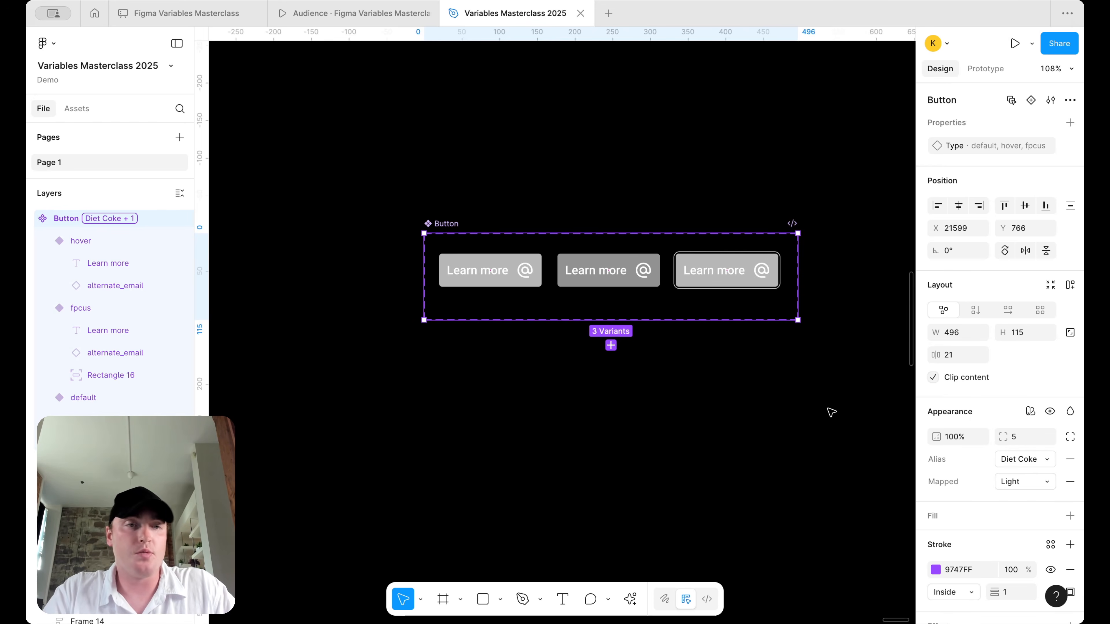
{"action": "scroll", "coordinate": [841, 128], "scroll_direction": "down", "scroll_amount": 1}
{"action": "scroll", "coordinate": [841, 128], "scroll_direction": "right", "scroll_amount": 2}
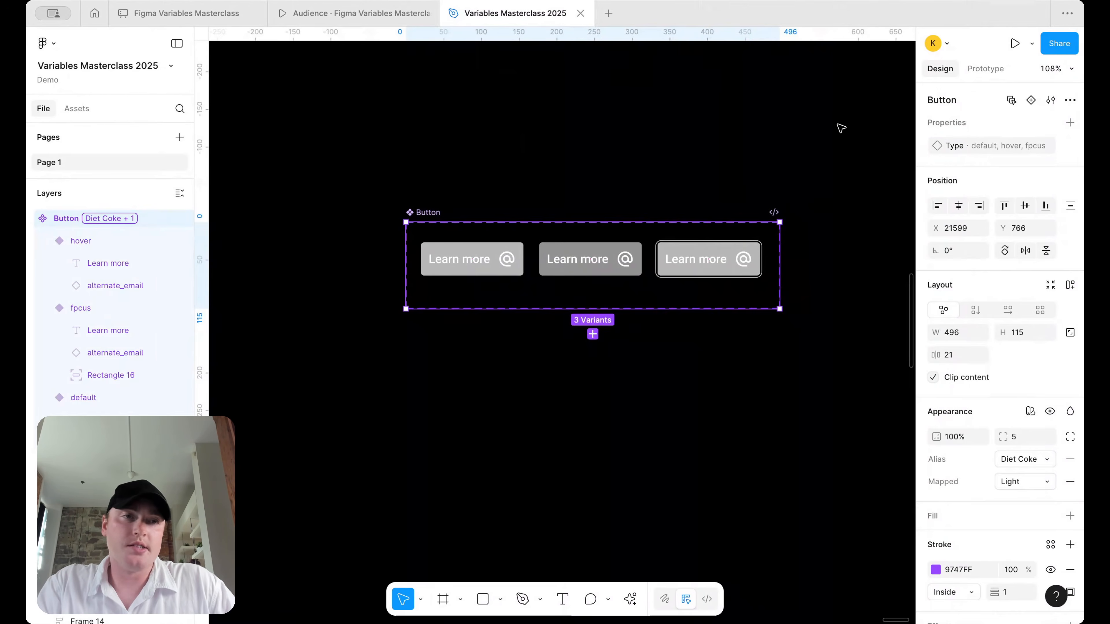
{"action": "left_click", "coordinate": [842, 128]}
{"action": "left_click", "coordinate": [1068, 99]}
{"action": "left_click", "coordinate": [677, 154]}
- Undo the page colour change so the canvas background is white again
{"action": "left_click", "coordinate": [939, 124]}
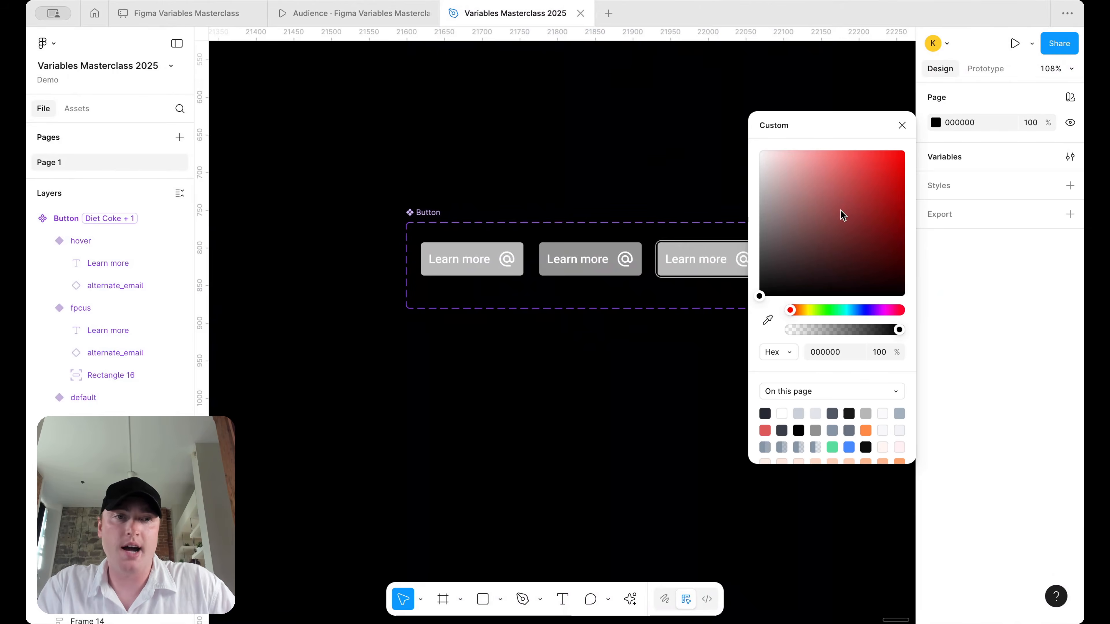
{"action": "key", "text": "super+z"}
{"action": "left_click", "coordinate": [685, 133]}
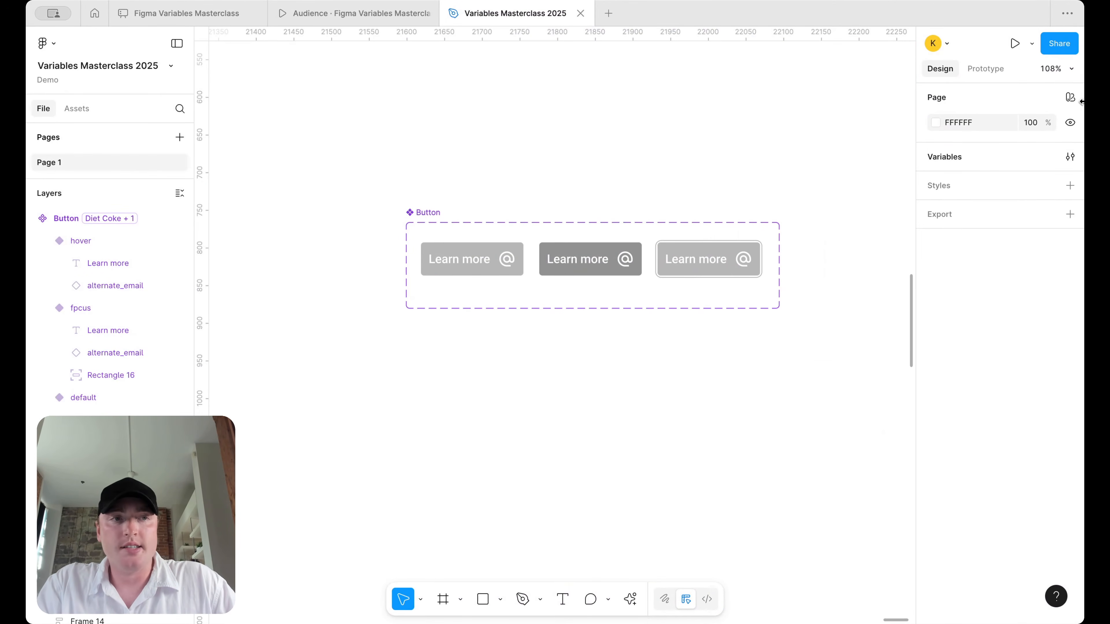
{"action": "left_click", "coordinate": [463, 223]}
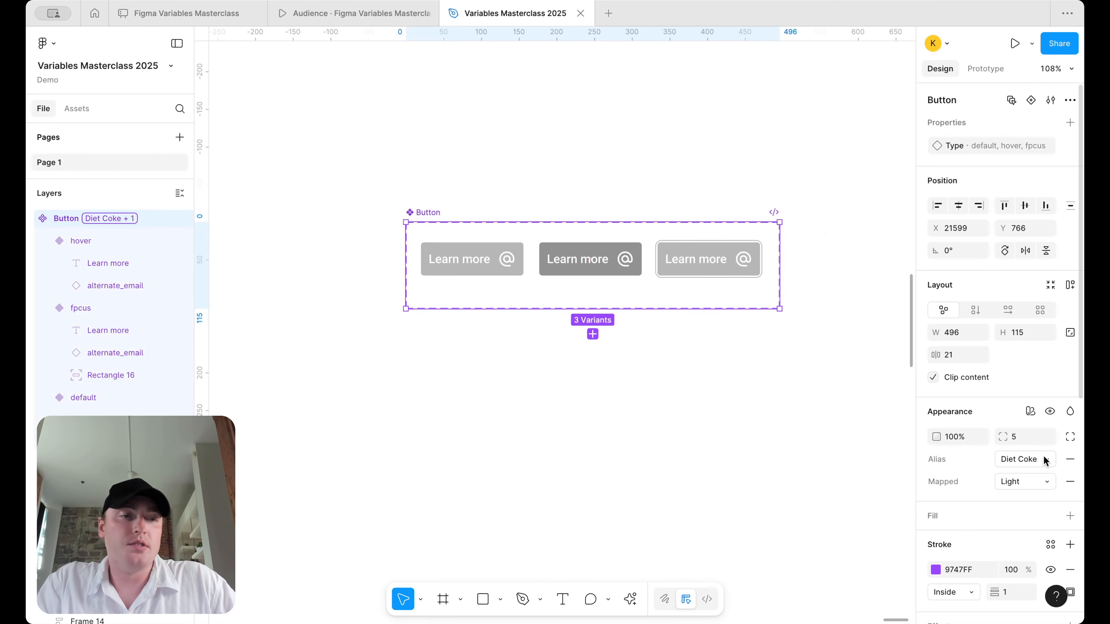
{"action": "left_click", "coordinate": [803, 387]}
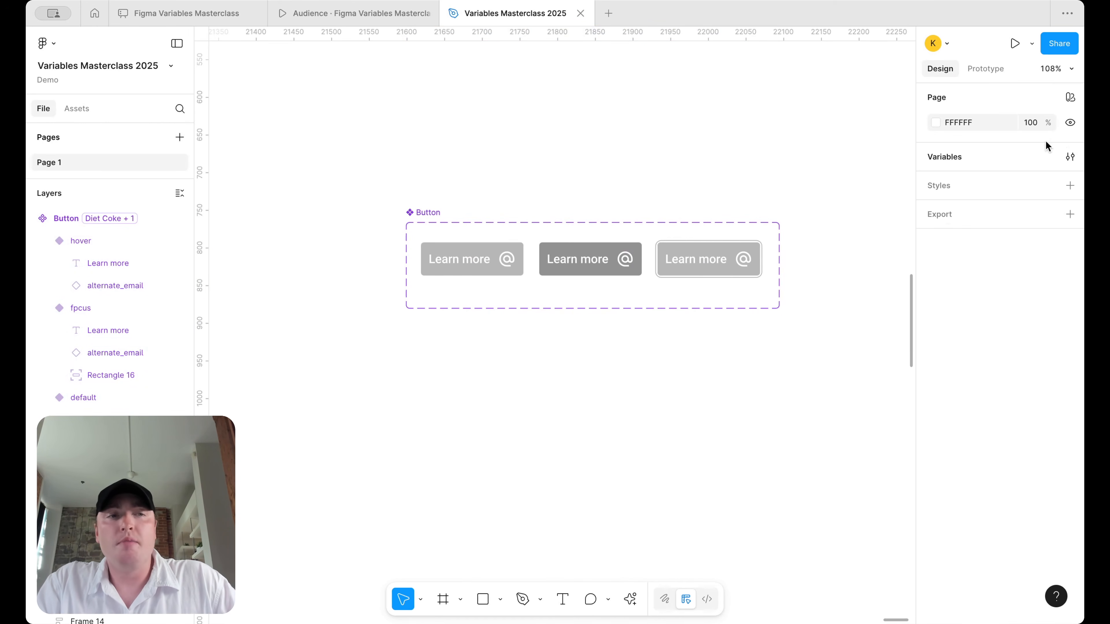
- Show the Mapped collection's Light and Dark values in a widened local variables table
{"action": "left_click", "coordinate": [1070, 157]}
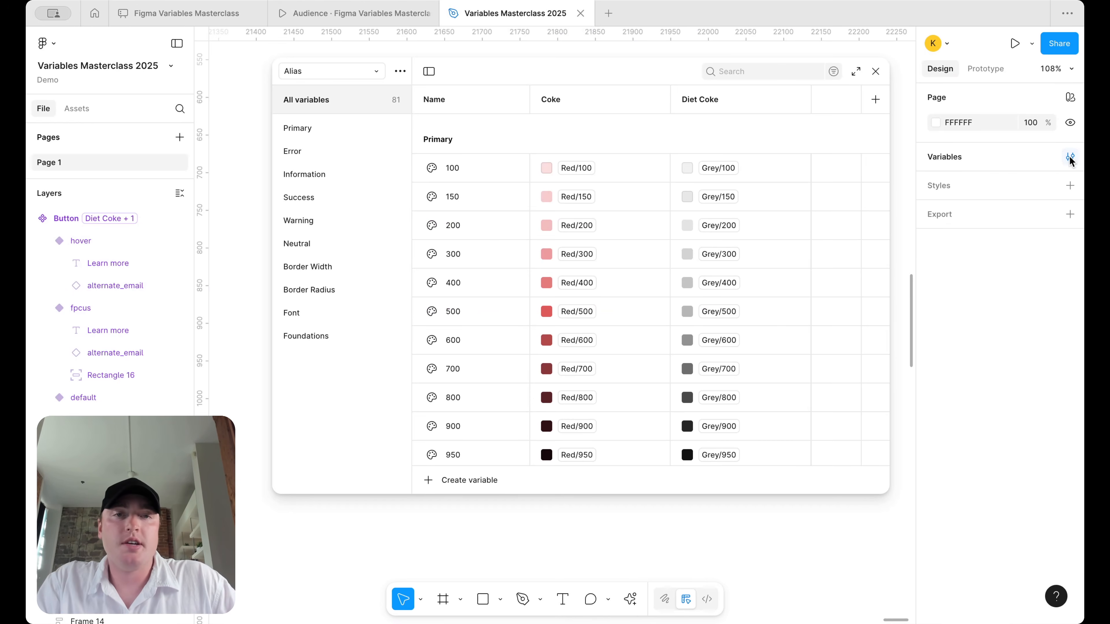
{"action": "left_click", "coordinate": [346, 70]}
{"action": "left_click", "coordinate": [349, 112]}
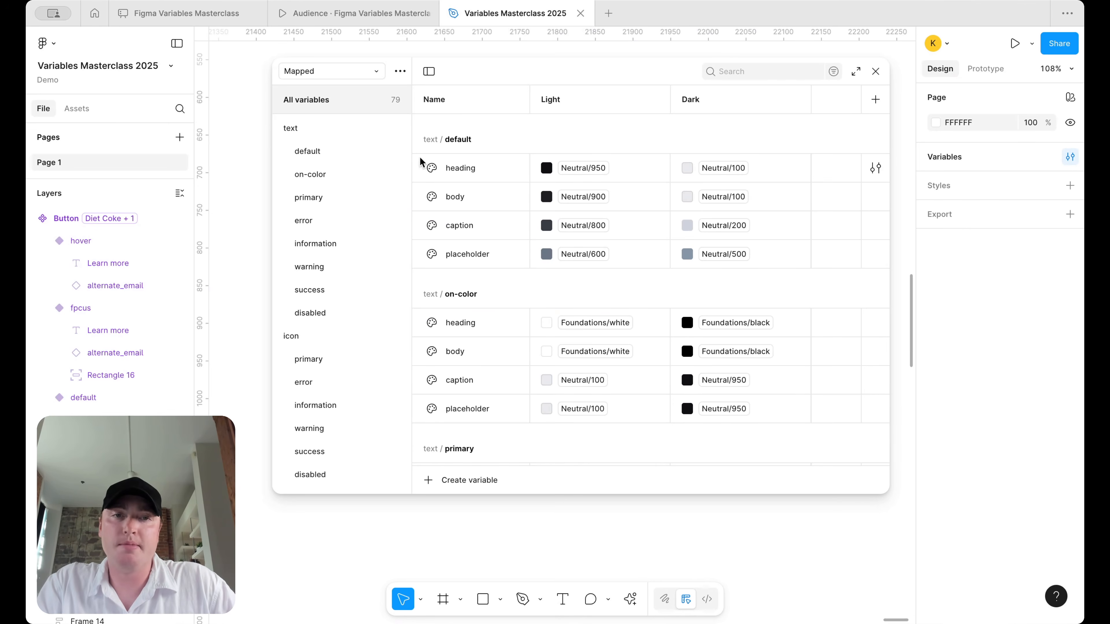
{"action": "left_click_drag", "start_coordinate": [270, 171], "coordinate": [360, 166]}
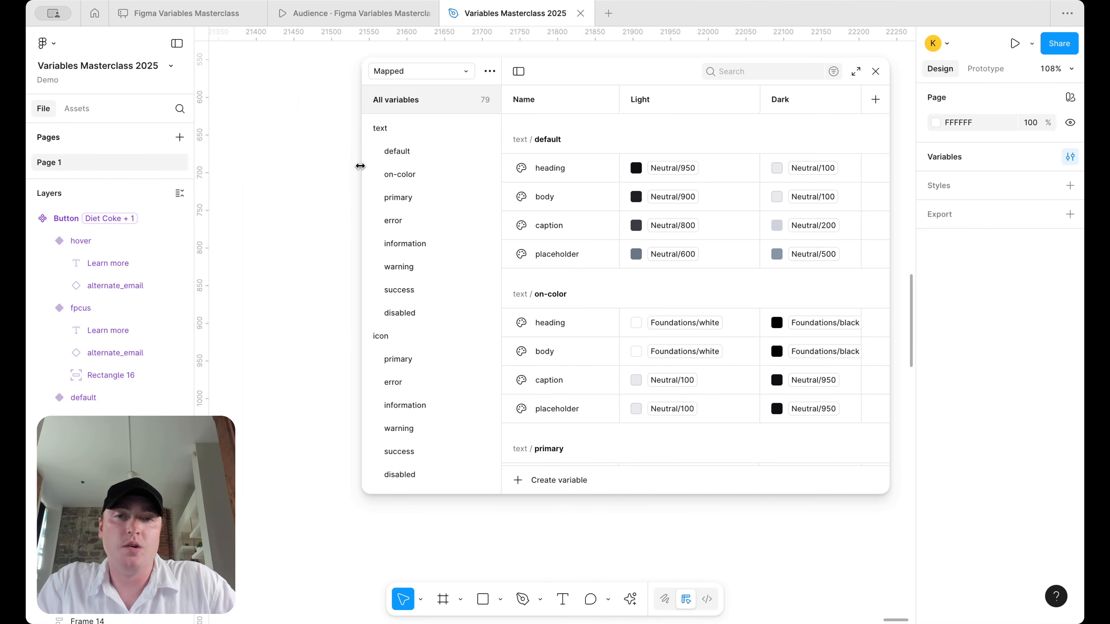
{"action": "scroll", "coordinate": [283, 181], "scroll_direction": "right", "scroll_amount": 5}
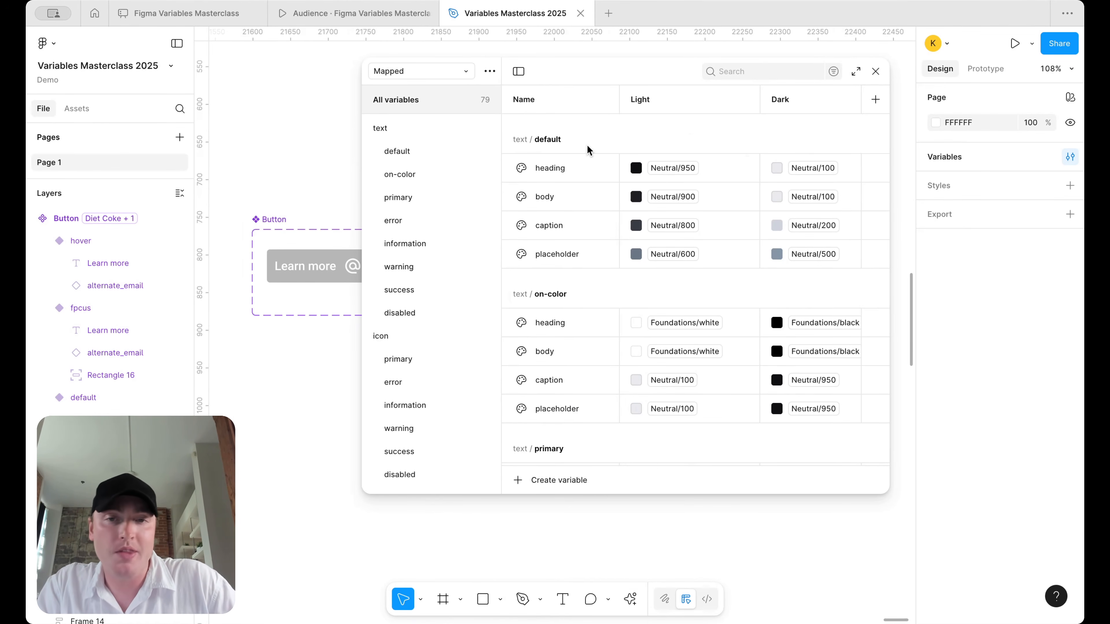
{"action": "scroll", "coordinate": [331, 192], "scroll_direction": "down", "scroll_amount": 5}
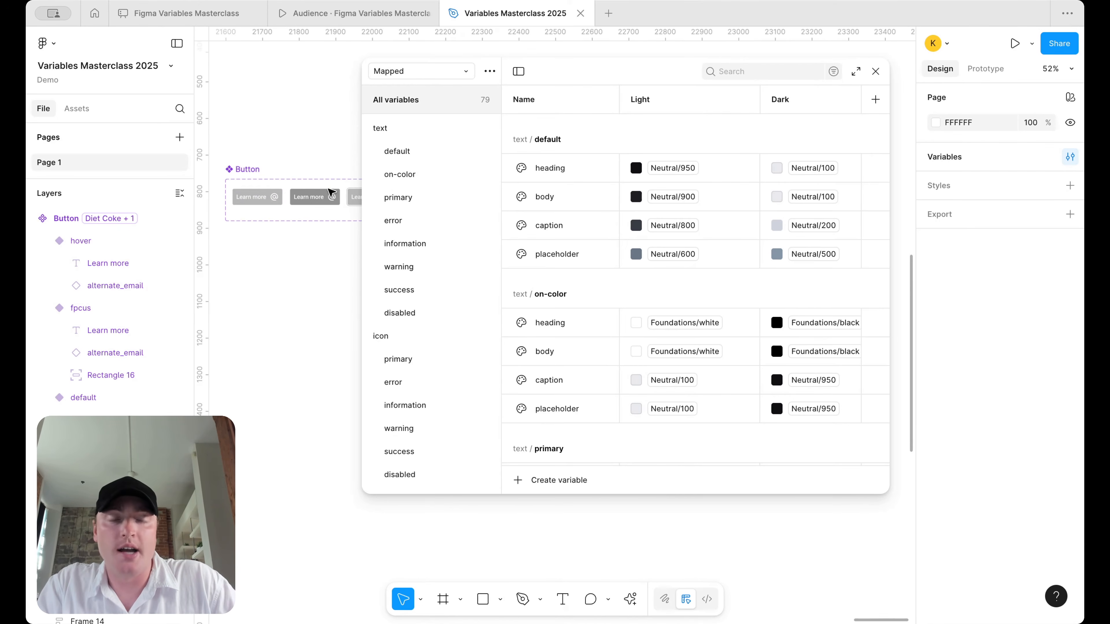
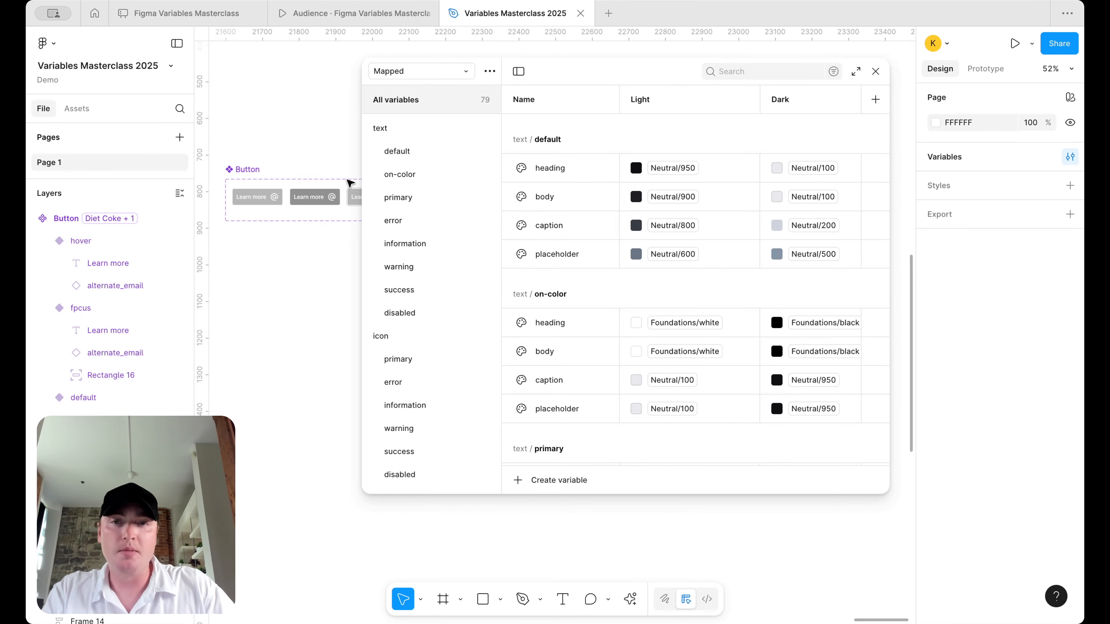
- Delete the Mapped collection's Dark mode, then undo the deletion
{"action": "right_click", "coordinate": [784, 105]}
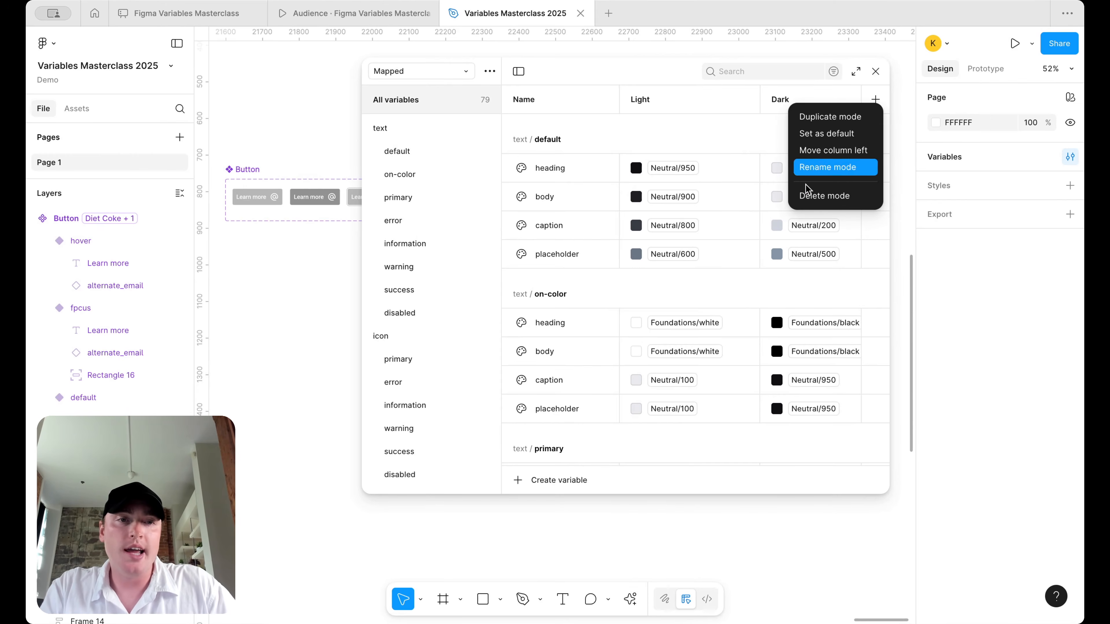
{"action": "left_click", "coordinate": [811, 196]}
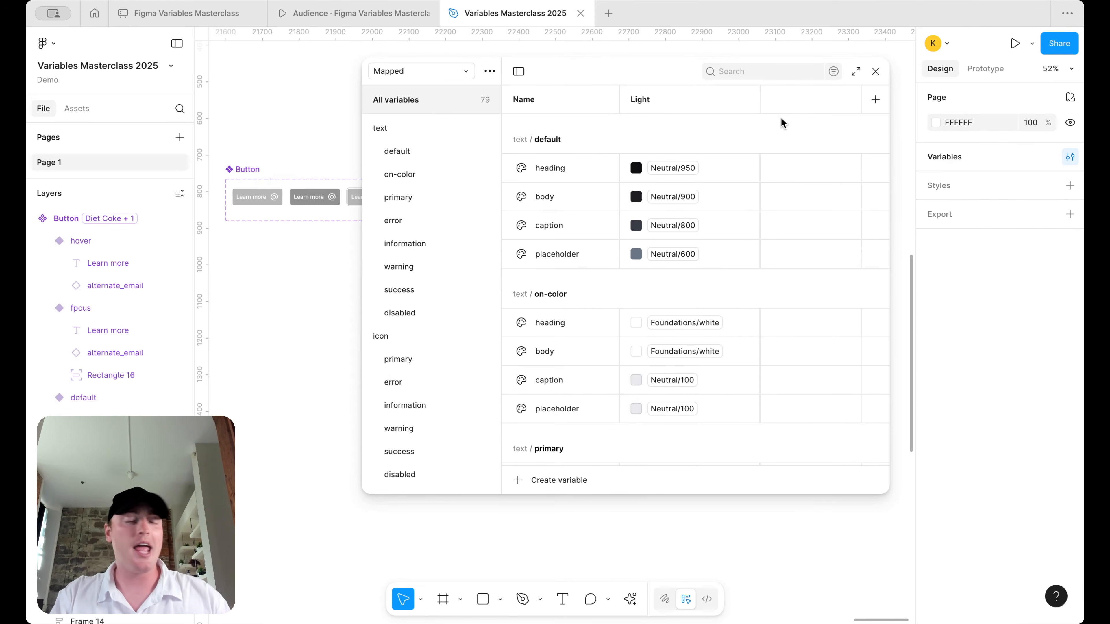
{"action": "key", "text": "super+z"}
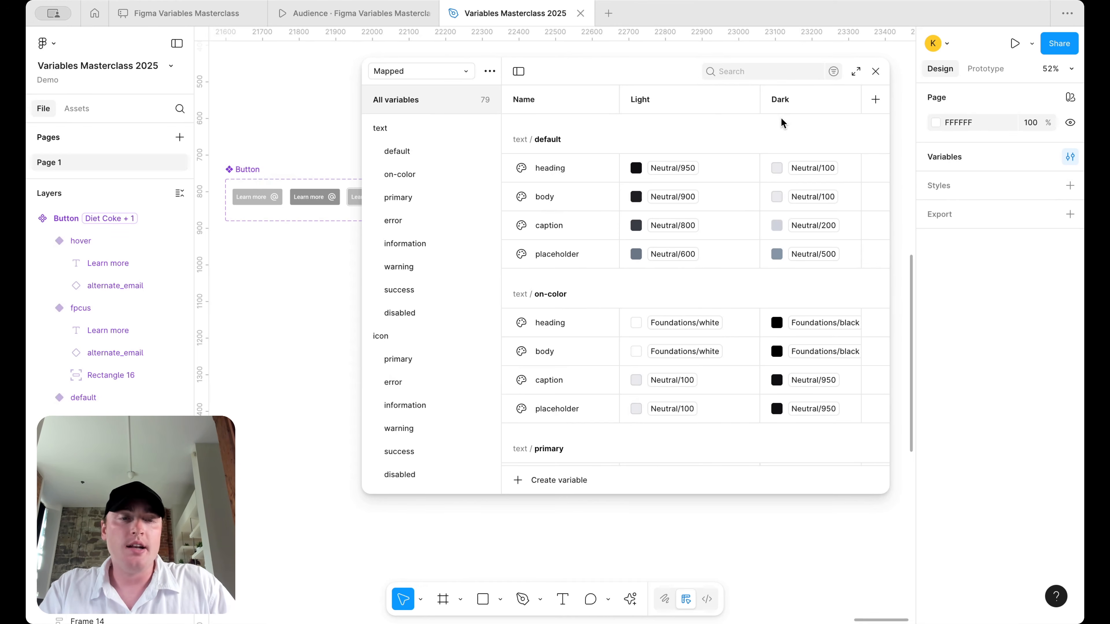
- Switch to the Alias collection and widen the panel to review its Coke and Diet Coke values
{"action": "left_click", "coordinate": [427, 74]}
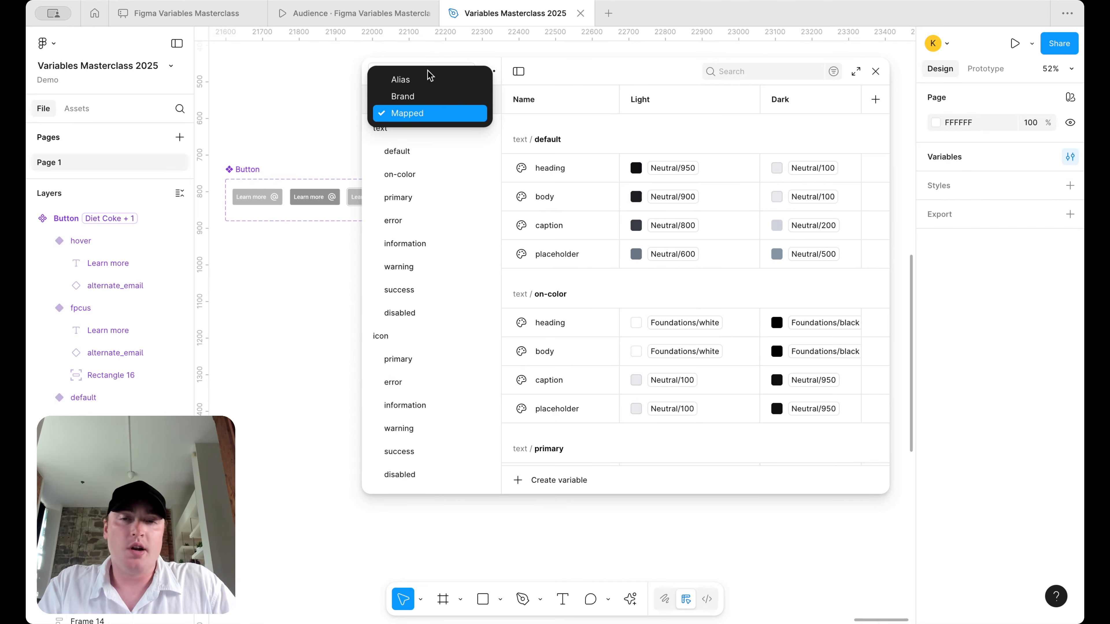
{"action": "left_click", "coordinate": [427, 79]}
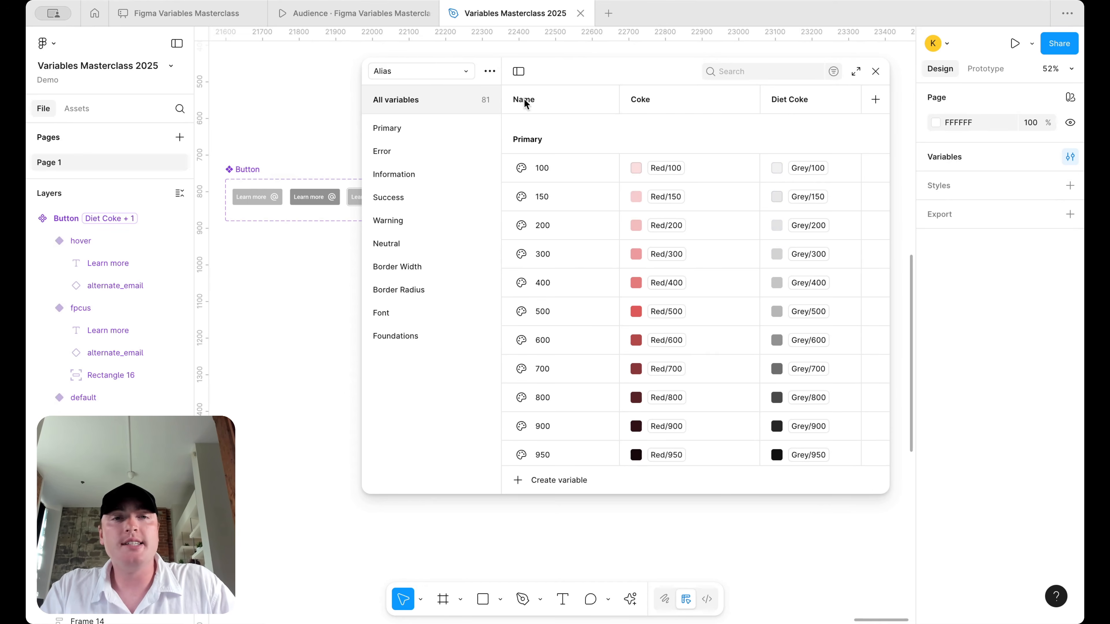
{"action": "left_click_drag", "start_coordinate": [365, 164], "coordinate": [303, 165]}
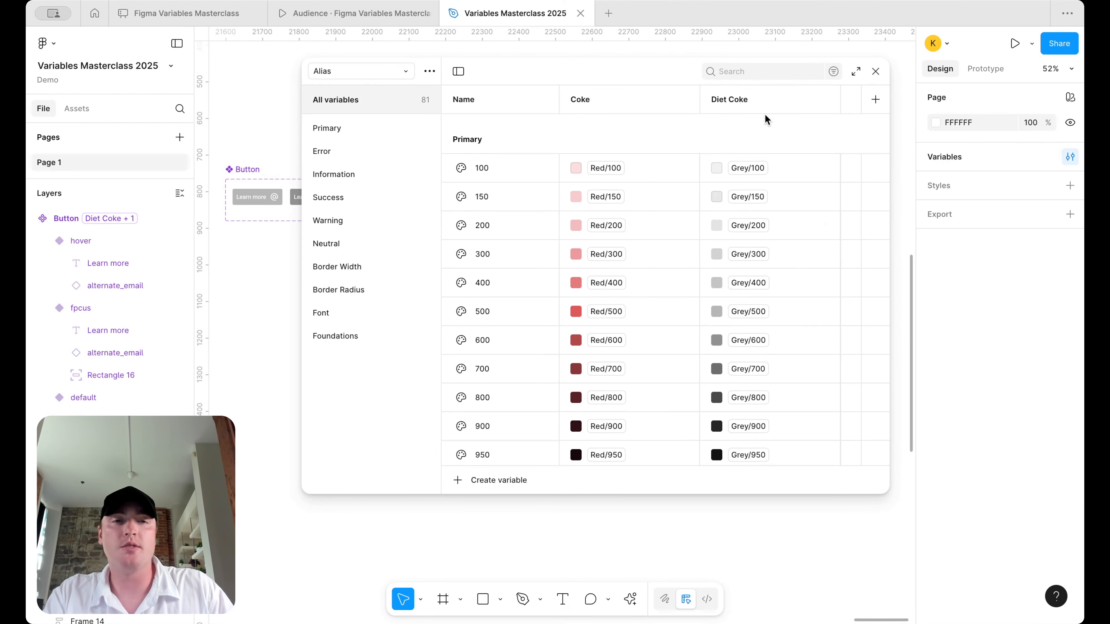
{"action": "scroll", "coordinate": [732, 323], "scroll_direction": "down", "scroll_amount": 20}
{"action": "scroll", "coordinate": [730, 341], "scroll_direction": "up", "scroll_amount": 20}
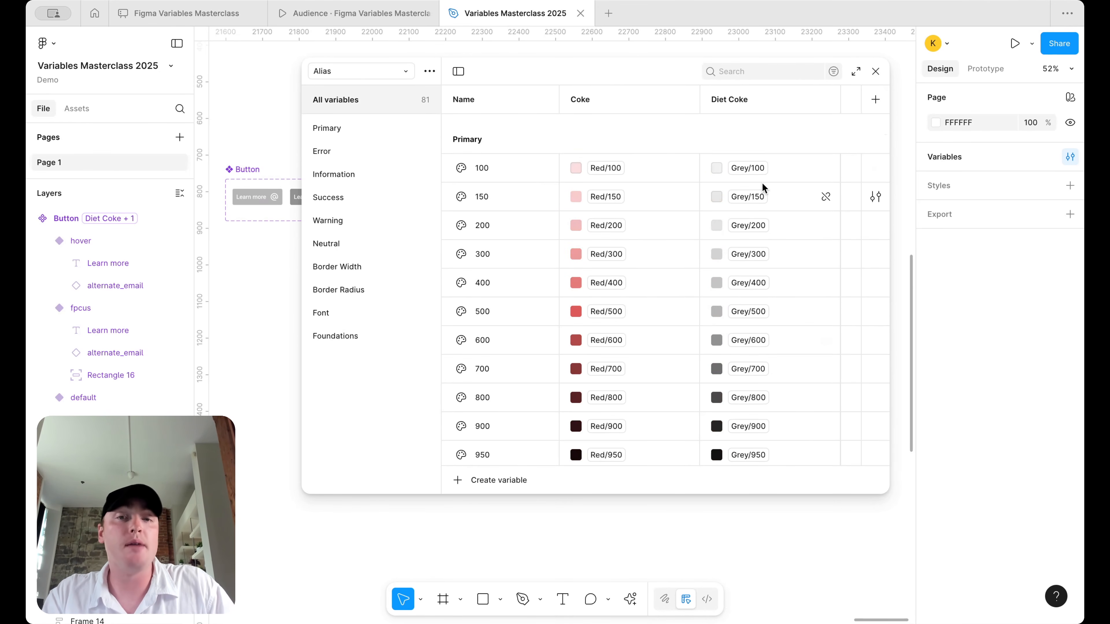
{"action": "scroll", "coordinate": [776, 291], "scroll_direction": "down", "scroll_amount": 20}
{"action": "scroll", "coordinate": [776, 290], "scroll_direction": "up", "scroll_amount": 10}
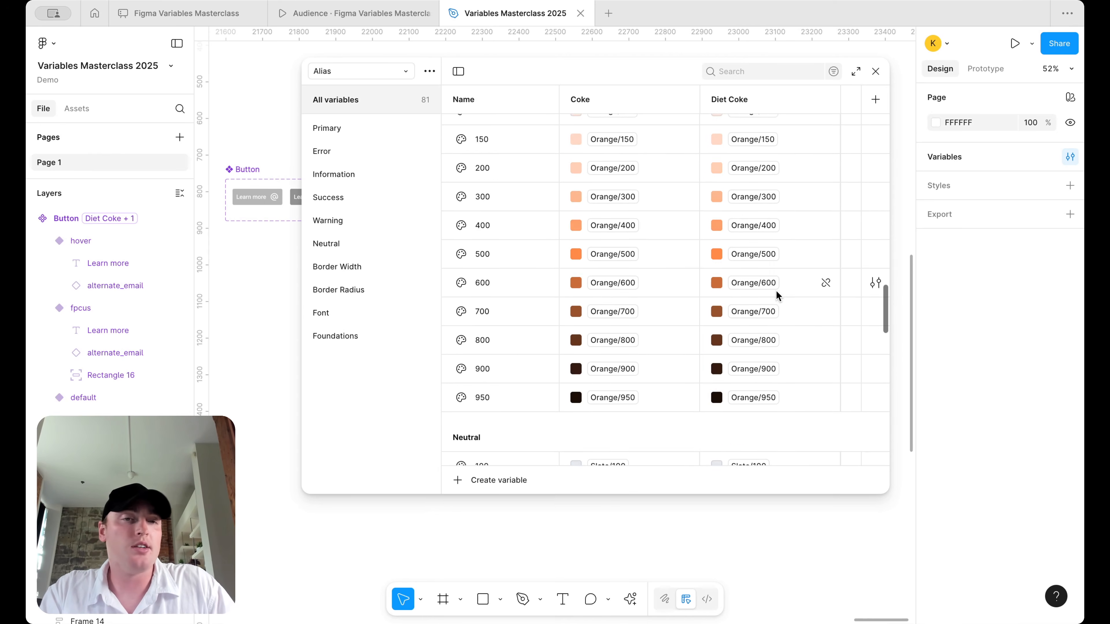
{"action": "scroll", "coordinate": [777, 291], "scroll_direction": "up", "scroll_amount": 20}
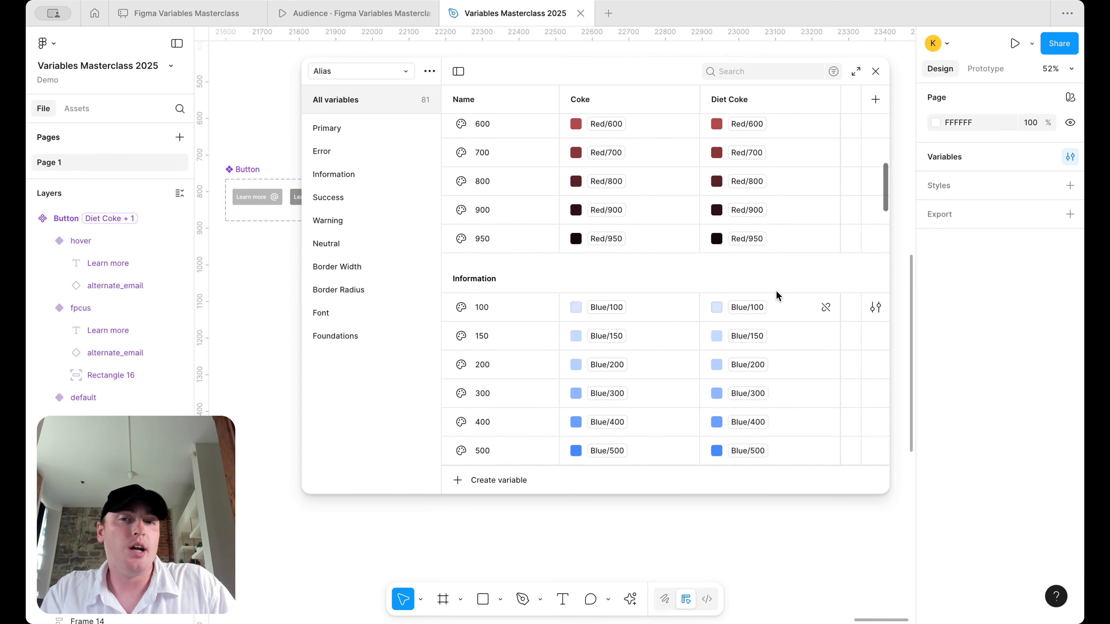
{"action": "scroll", "coordinate": [776, 291], "scroll_direction": "down", "scroll_amount": 20}
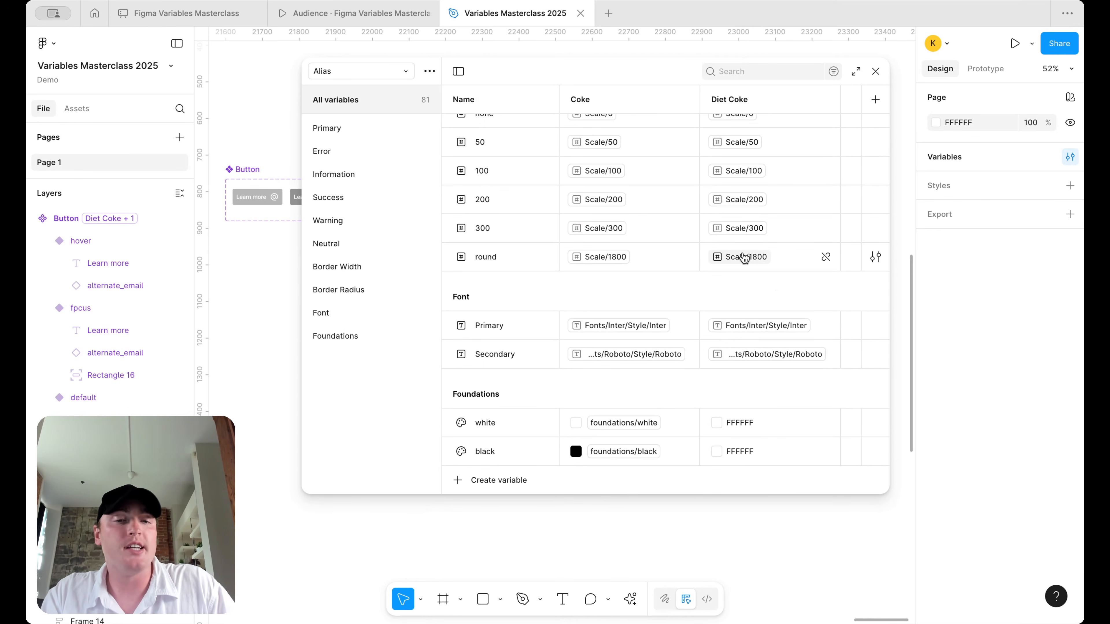
{"action": "scroll", "coordinate": [739, 317], "scroll_direction": "up", "scroll_amount": 20}
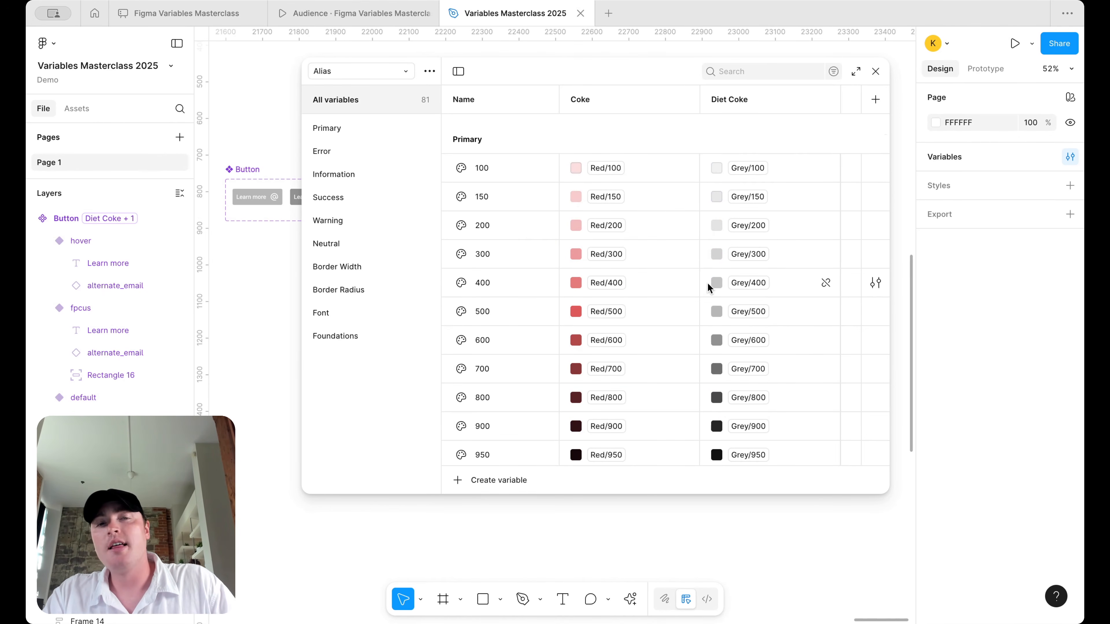
- Delete the Diet Coke mode from the Alias collection
{"action": "left_click", "coordinate": [406, 73]}
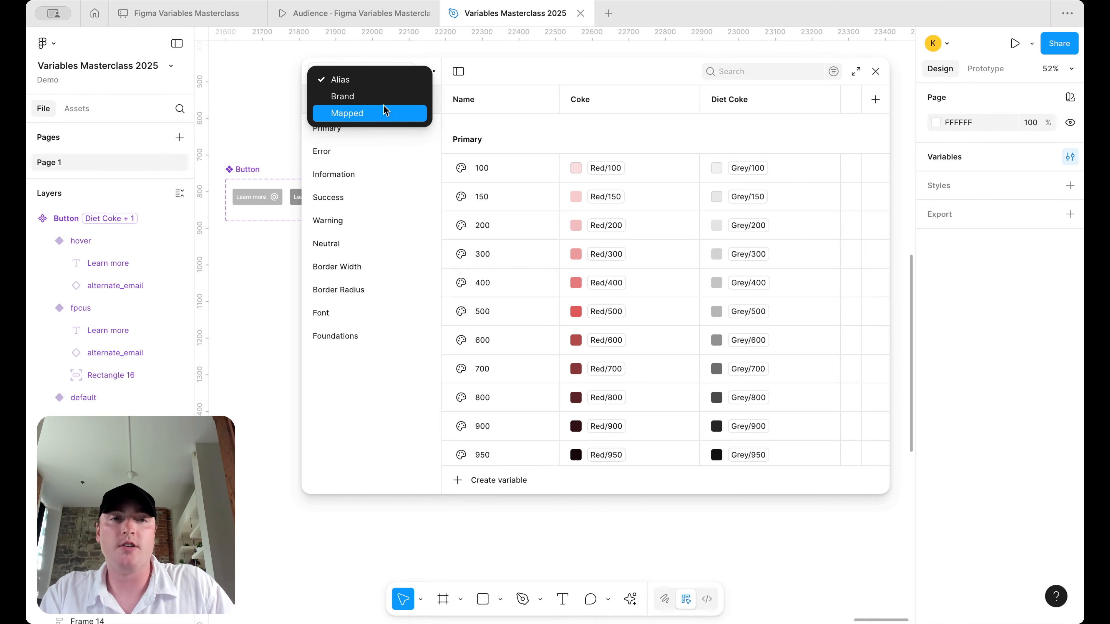
{"action": "left_click", "coordinate": [761, 111]}
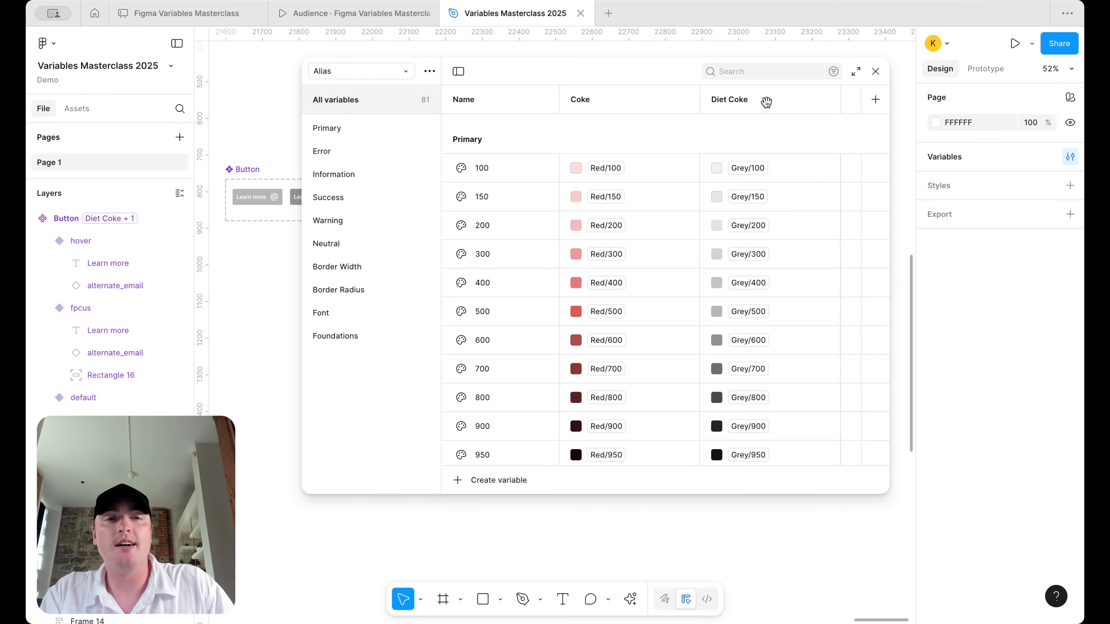
{"action": "right_click", "coordinate": [765, 104]}
{"action": "left_click", "coordinate": [801, 192]}
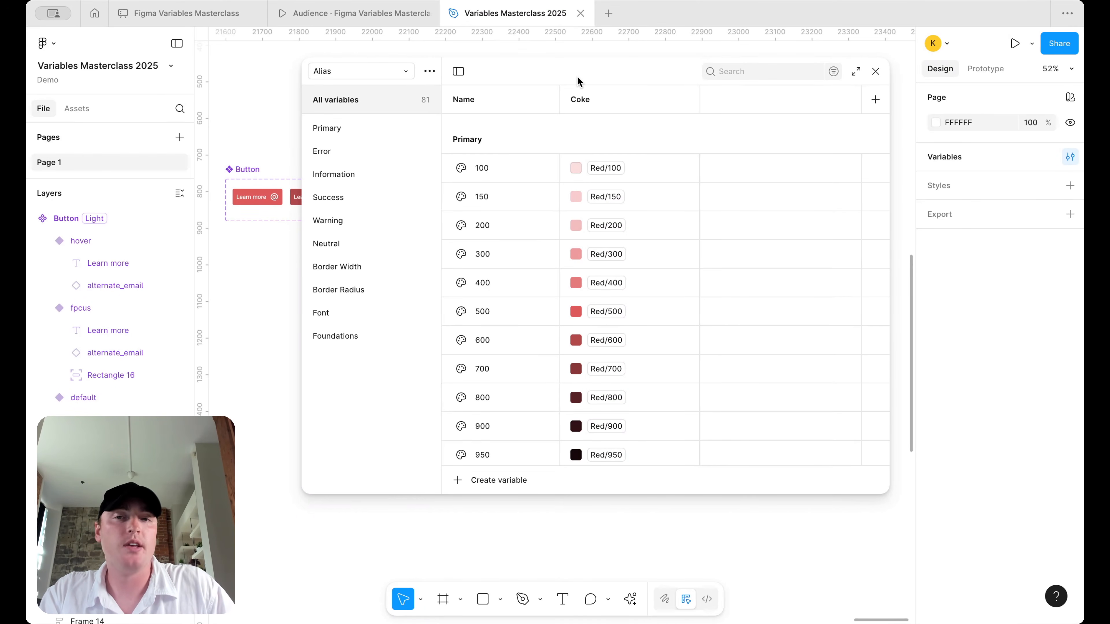
- Rename the Brand collection to 'Brand (Coke)'
{"action": "left_click", "coordinate": [404, 73]}
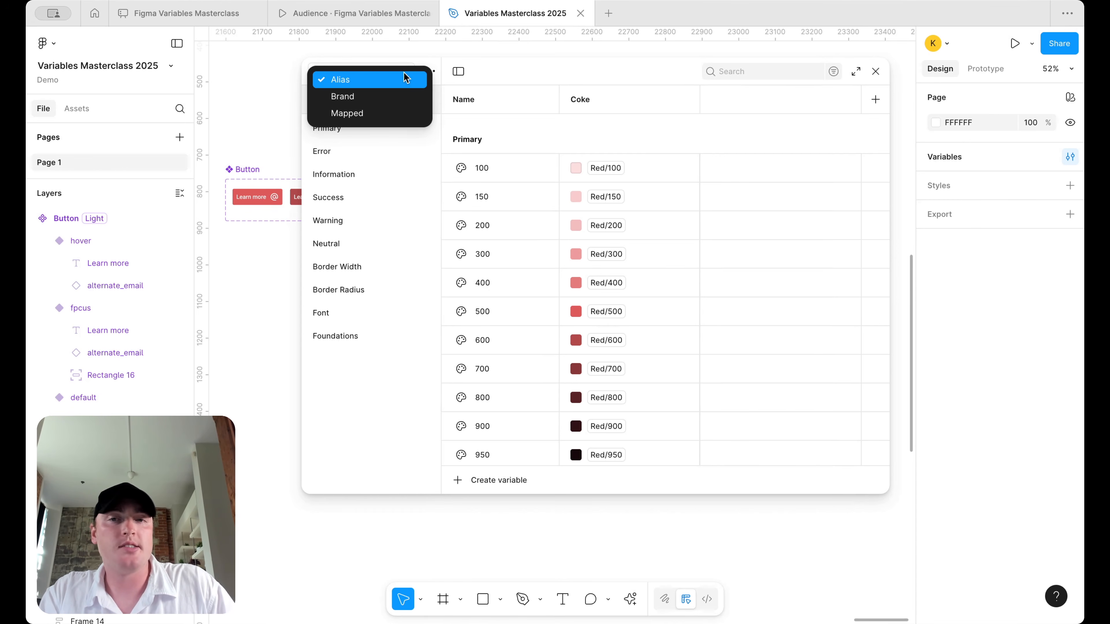
{"action": "left_click", "coordinate": [400, 94]}
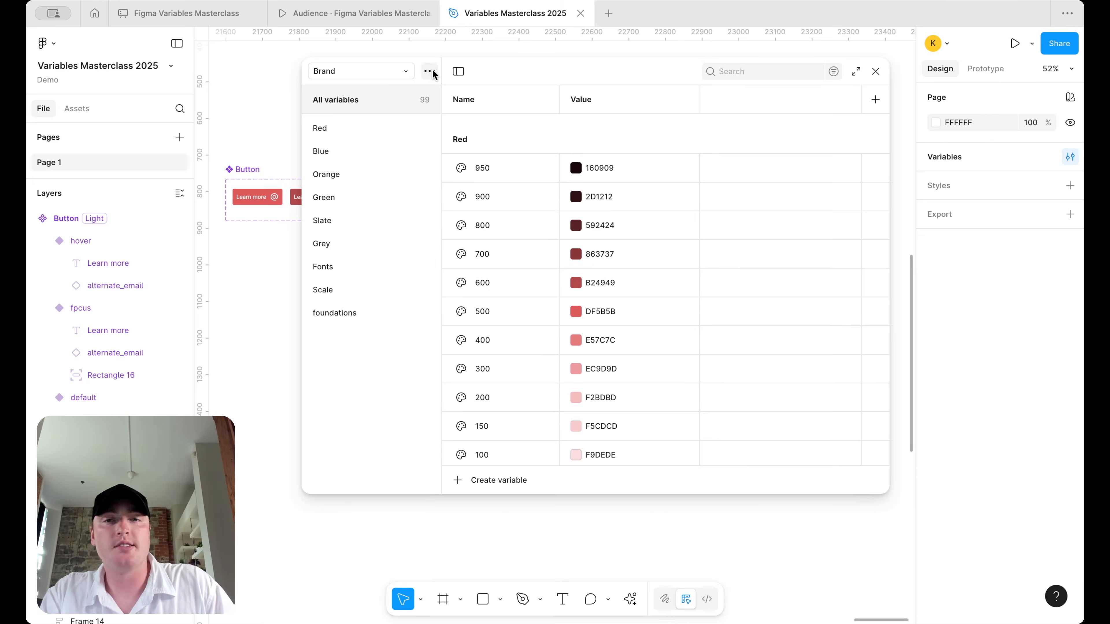
{"action": "left_click", "coordinate": [431, 74]}
{"action": "left_click", "coordinate": [432, 95]}
{"action": "key", "text": "Right"}
{"action": "type", "text": "(Coke)"}
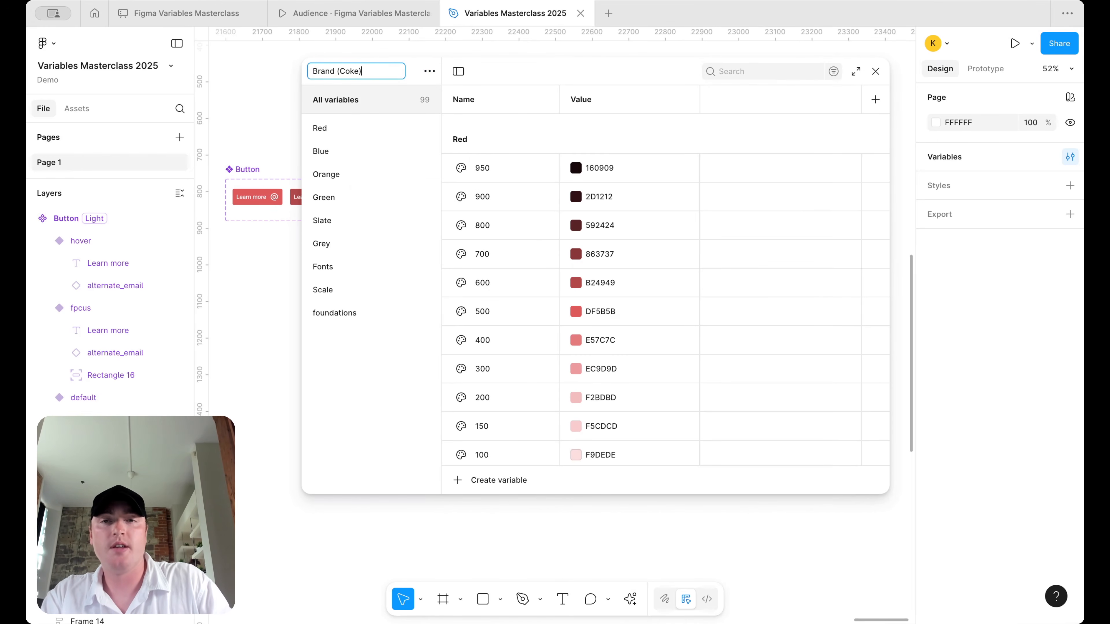
{"action": "key", "text": "Return"}
- Rename the Alias collection to 'Alias (Coke)'
{"action": "left_click", "coordinate": [404, 74]}
{"action": "left_click", "coordinate": [395, 81]}
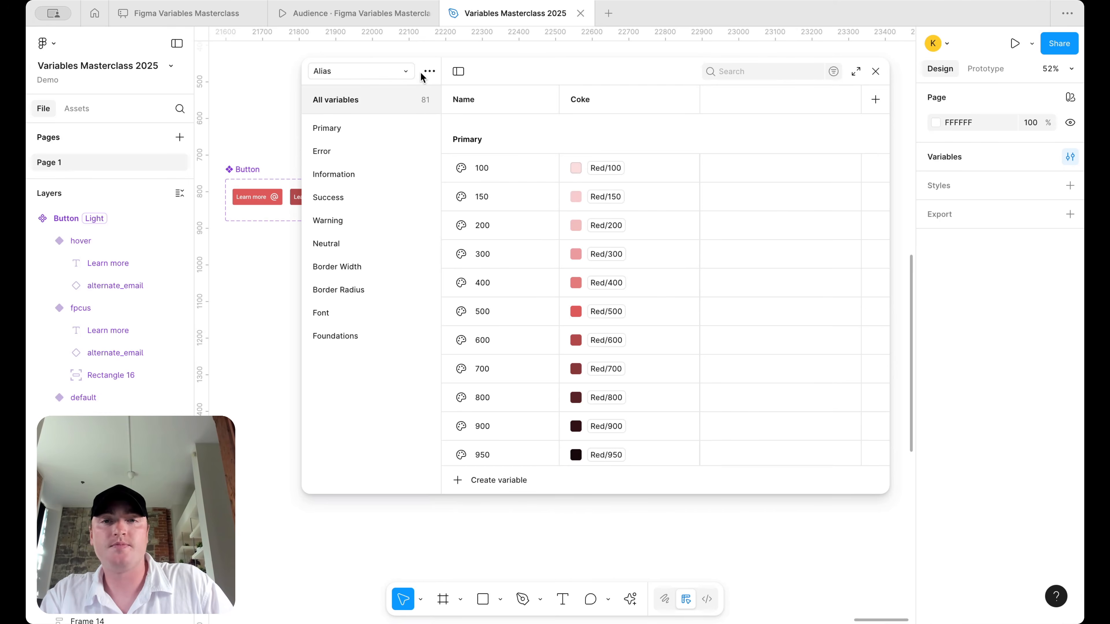
{"action": "left_click", "coordinate": [428, 72]}
{"action": "left_click", "coordinate": [431, 93]}
{"action": "key", "text": "Right"}
{"action": "type", "text": "(Coke)"}
{"action": "key", "text": "Return"}
- Rename the Mapped collection to 'Mapped (Coke)', then undo that rename
{"action": "left_click", "coordinate": [394, 71]}
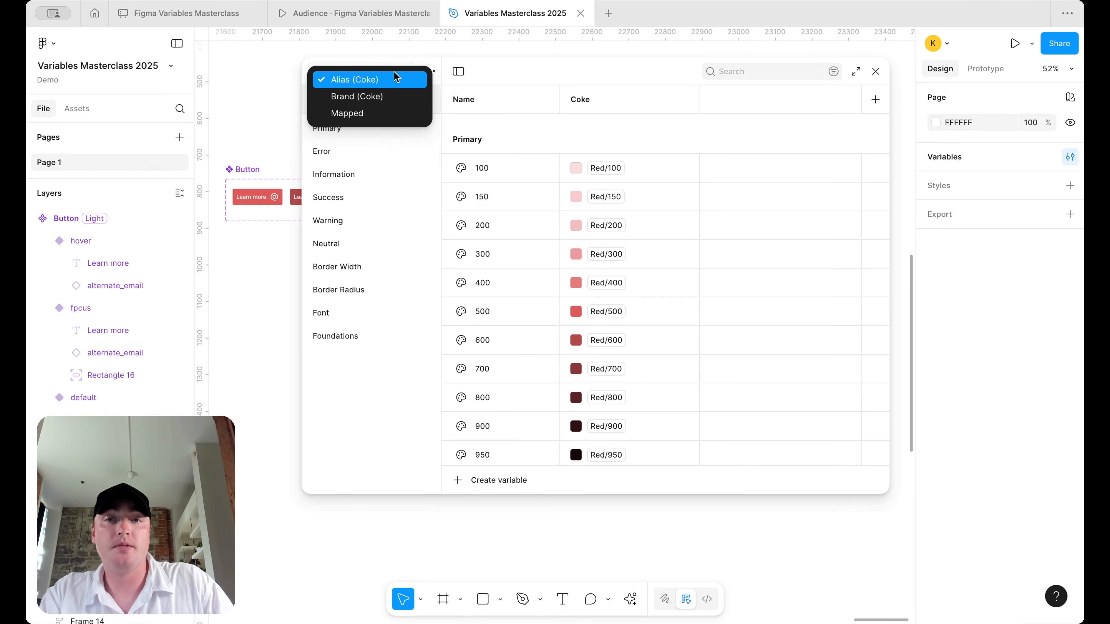
{"action": "left_click", "coordinate": [395, 110]}
{"action": "left_click", "coordinate": [430, 71]}
{"action": "left_click", "coordinate": [427, 96]}
{"action": "key", "text": "Right"}
{"action": "type", "text": "(Coke)"}
{"action": "key", "text": "Return"}
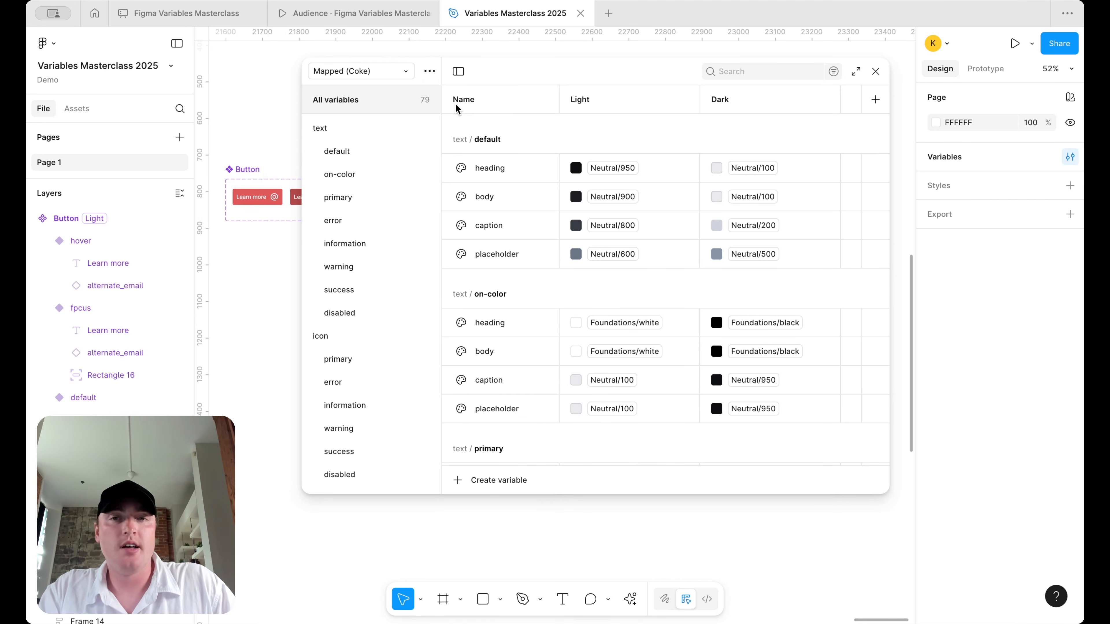
{"action": "left_click", "coordinate": [406, 71]}
{"action": "left_click", "coordinate": [489, 95]}
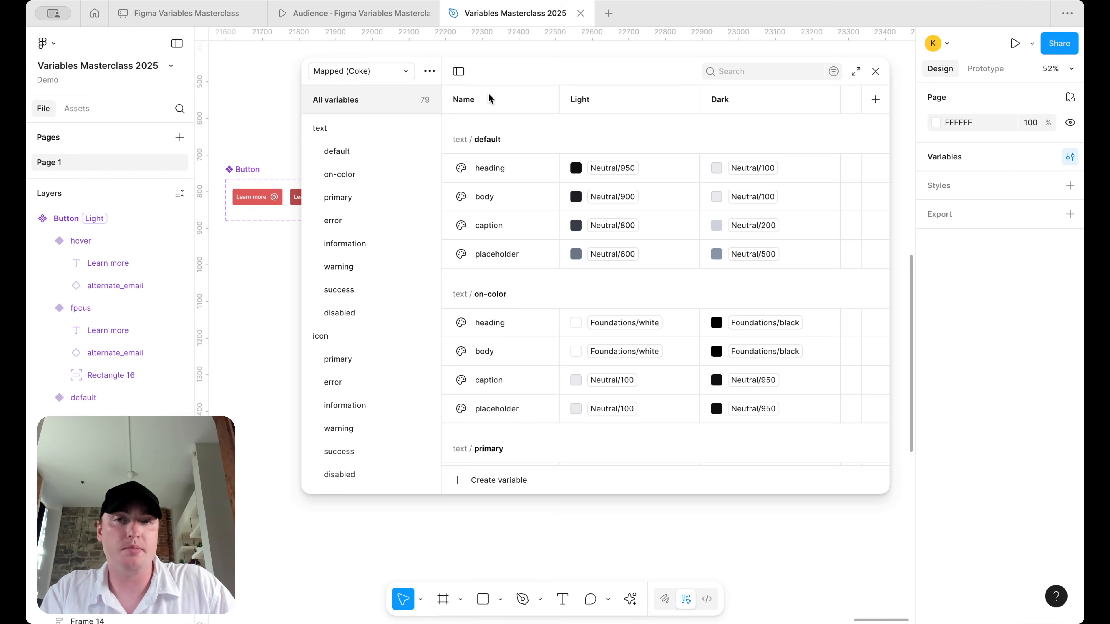
{"action": "key", "text": "super+z"}
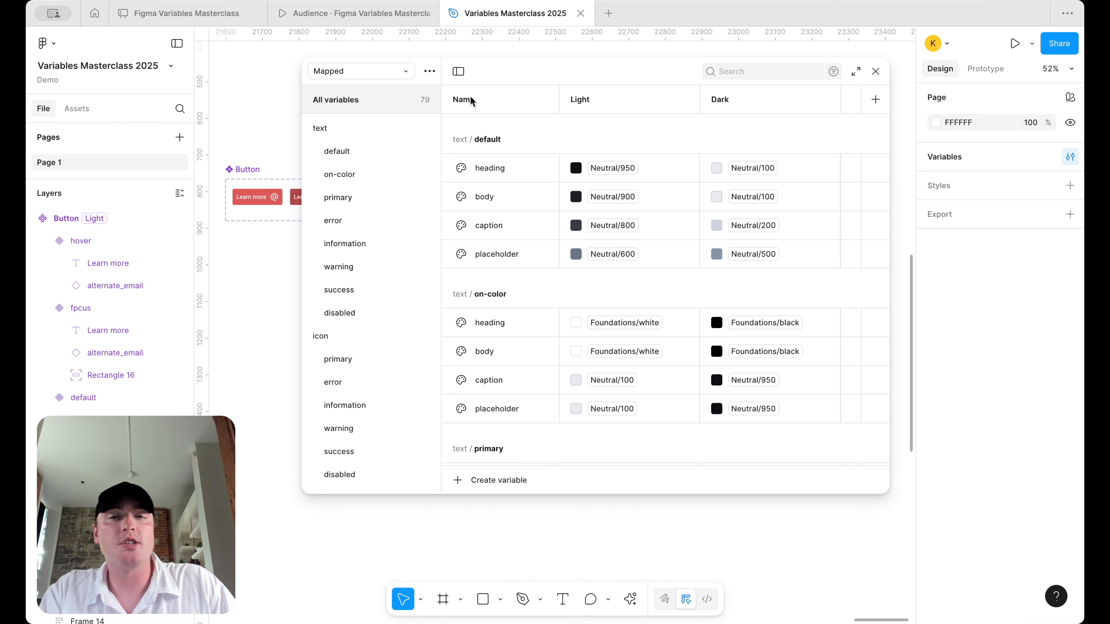
- Stay on the Mapped collection and narrow the panel to reveal the button variants
{"action": "left_click", "coordinate": [398, 70]}
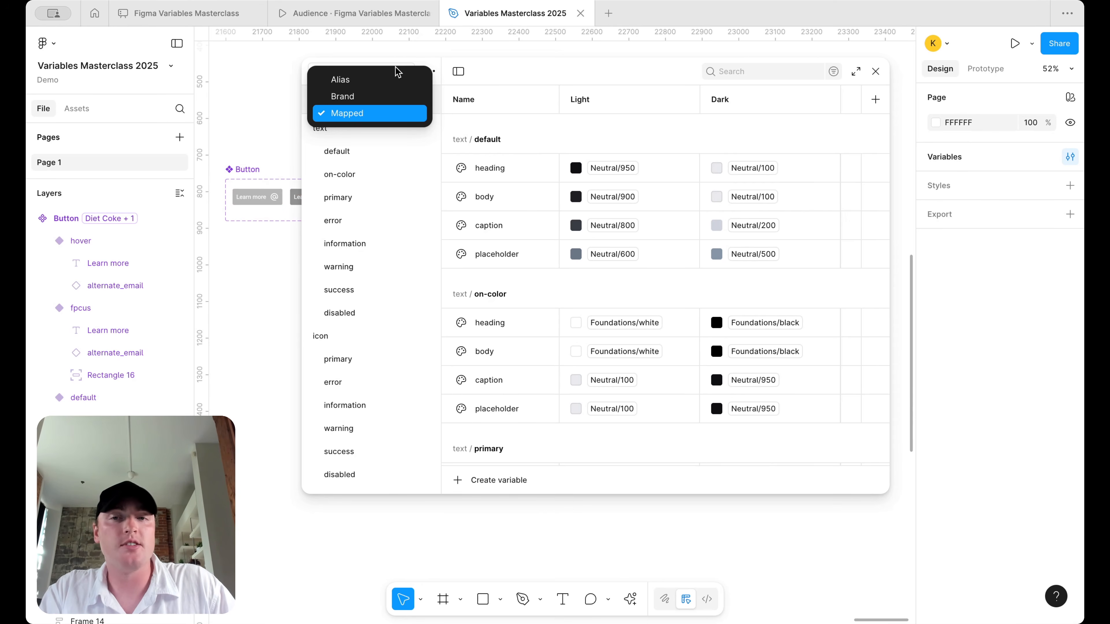
{"action": "key", "text": "super+z"}
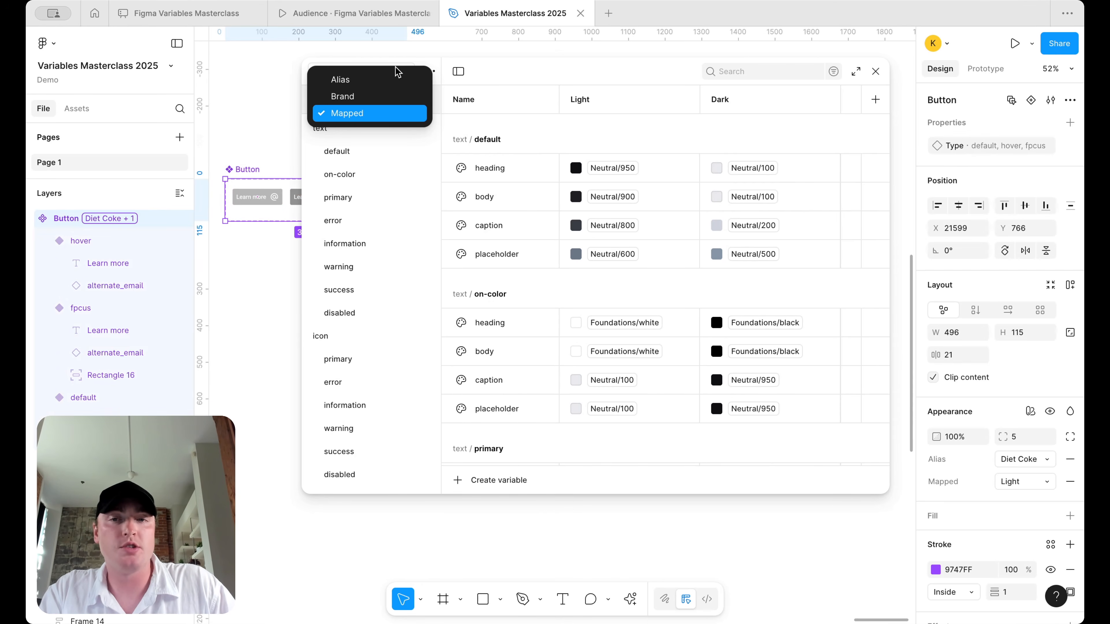
{"action": "left_click", "coordinate": [568, 148]}
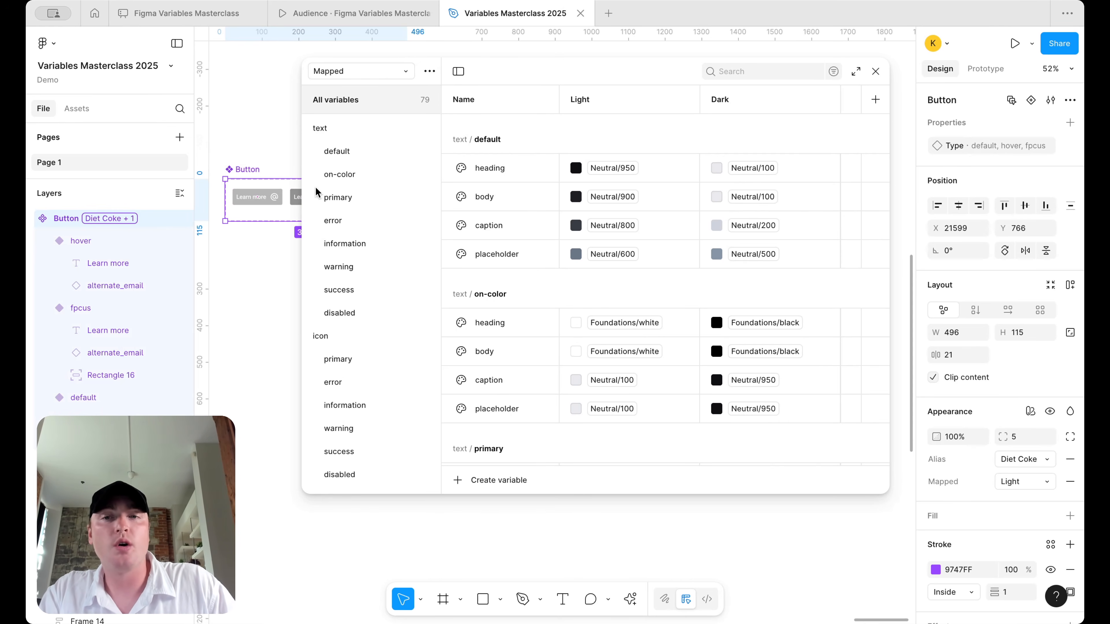
{"action": "left_click_drag", "start_coordinate": [302, 193], "coordinate": [420, 195]}
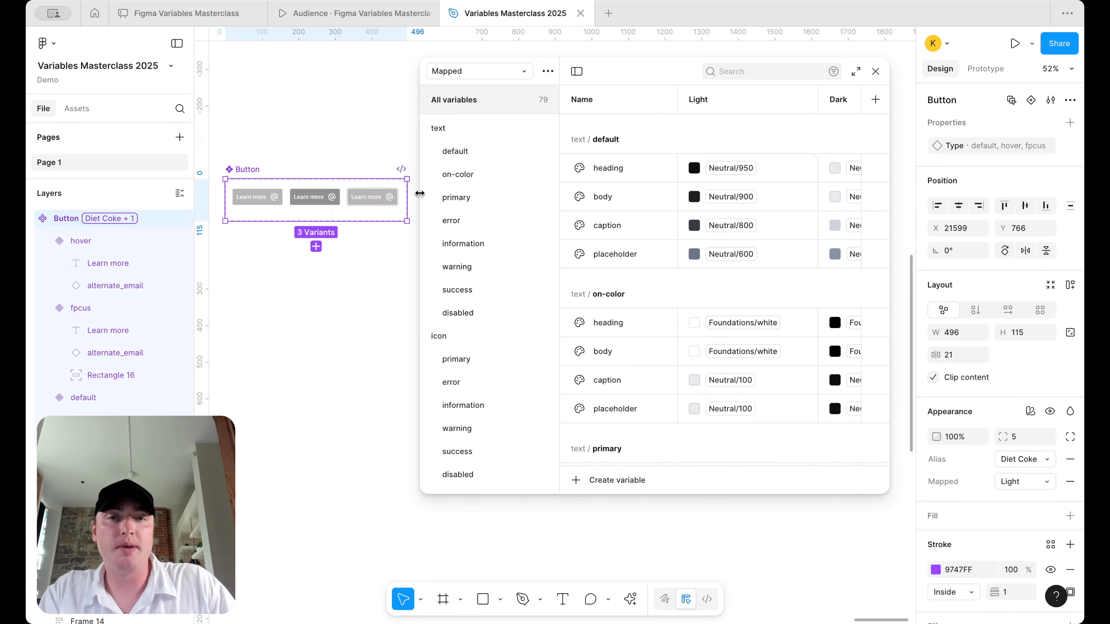
- Show Alias with Diet Coke fully visible, compare with Mapped, then return to Alias
{"action": "left_click", "coordinate": [464, 77]}
{"action": "left_click", "coordinate": [459, 79]}
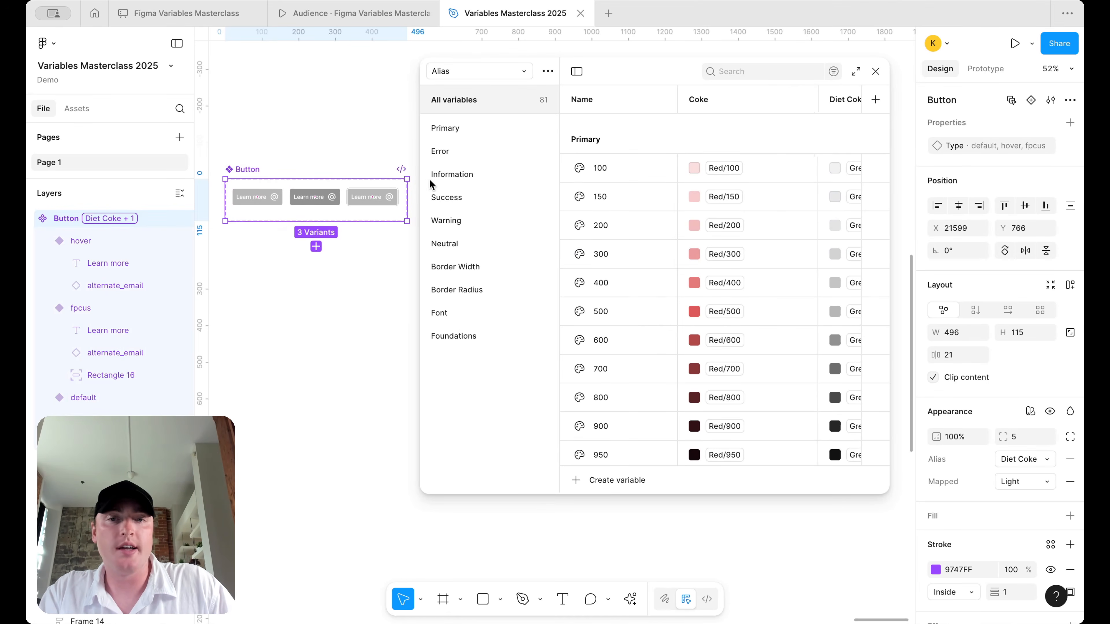
{"action": "left_click_drag", "start_coordinate": [421, 179], "coordinate": [286, 179]}
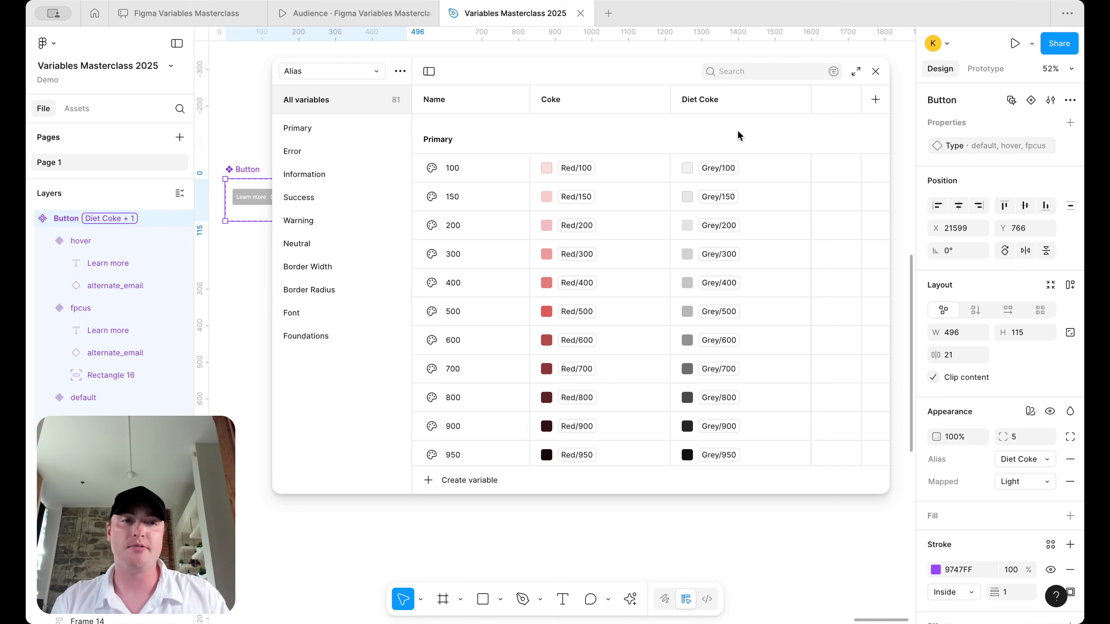
{"action": "left_click", "coordinate": [367, 73]}
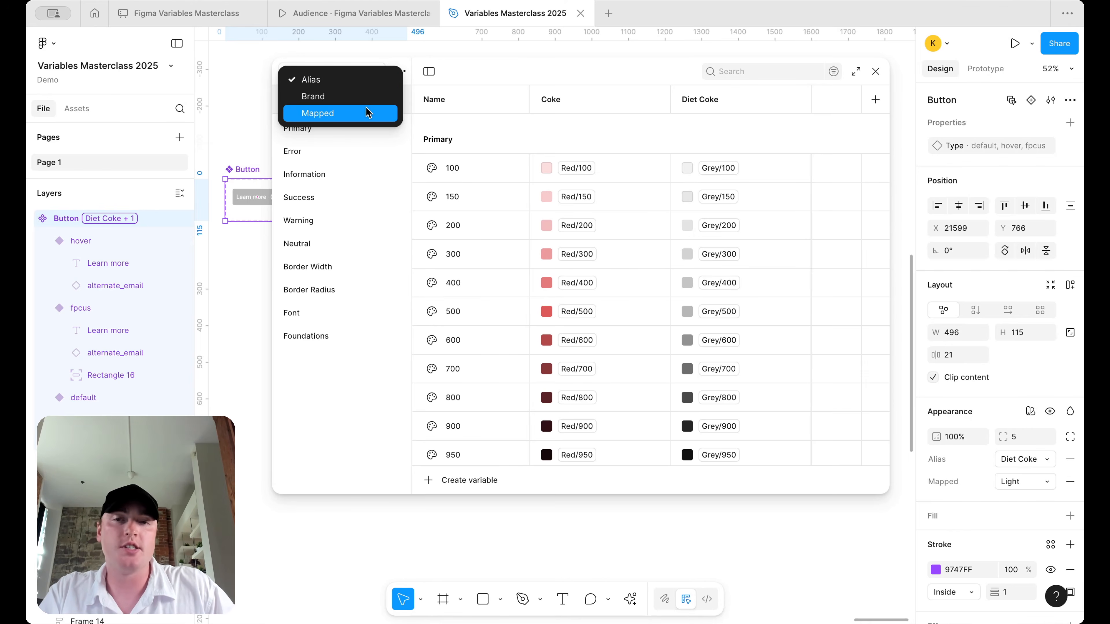
{"action": "left_click", "coordinate": [366, 108]}
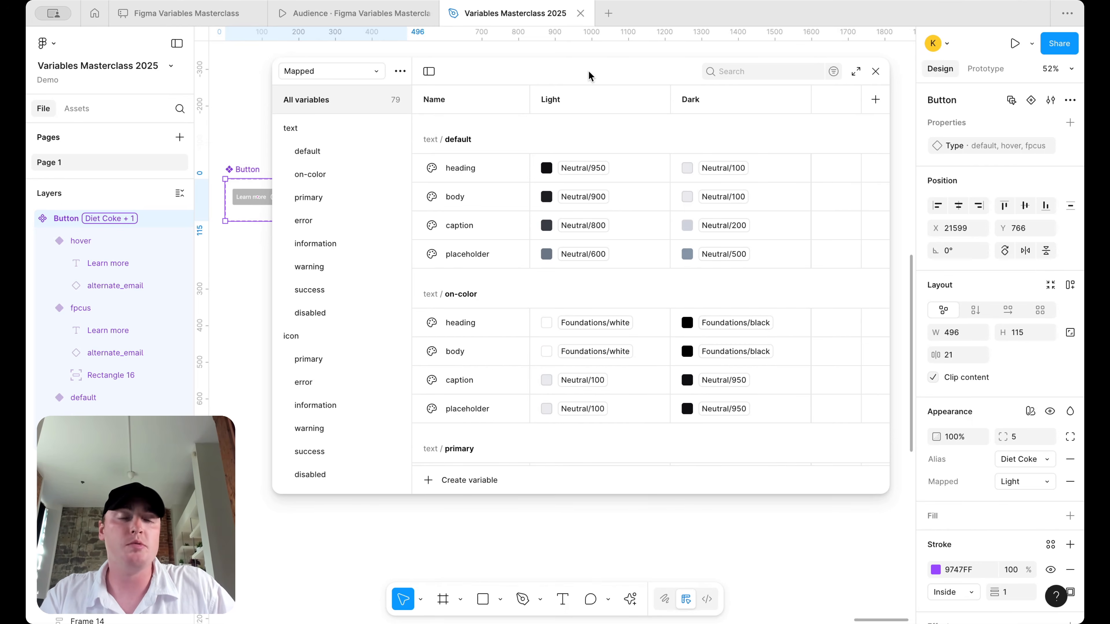
{"action": "left_click", "coordinate": [347, 75]}
{"action": "left_click", "coordinate": [348, 83]}
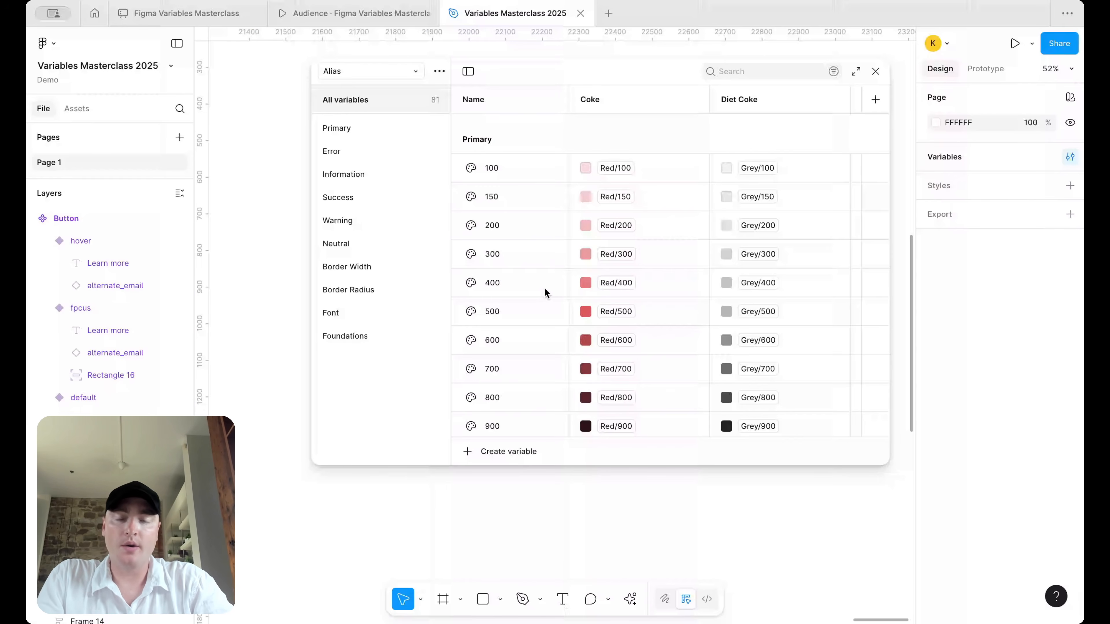
- Create an empty variable collection named 'Responsive' and close the variables window
{"action": "left_click", "coordinate": [439, 71]}
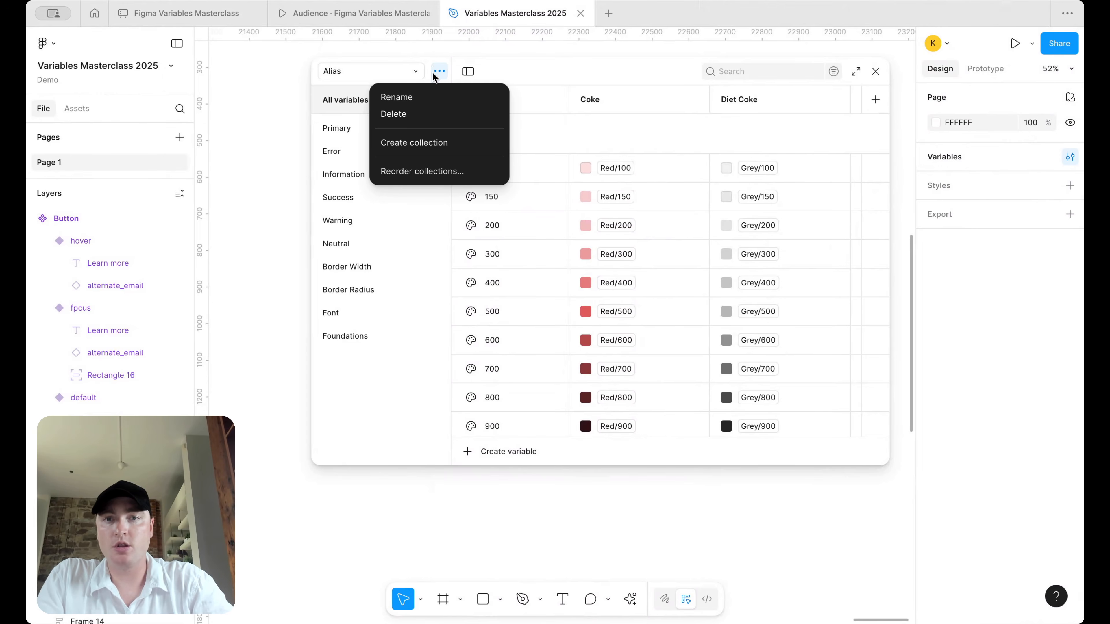
{"action": "left_click", "coordinate": [428, 144]}
{"action": "type", "text": "Responsive"}
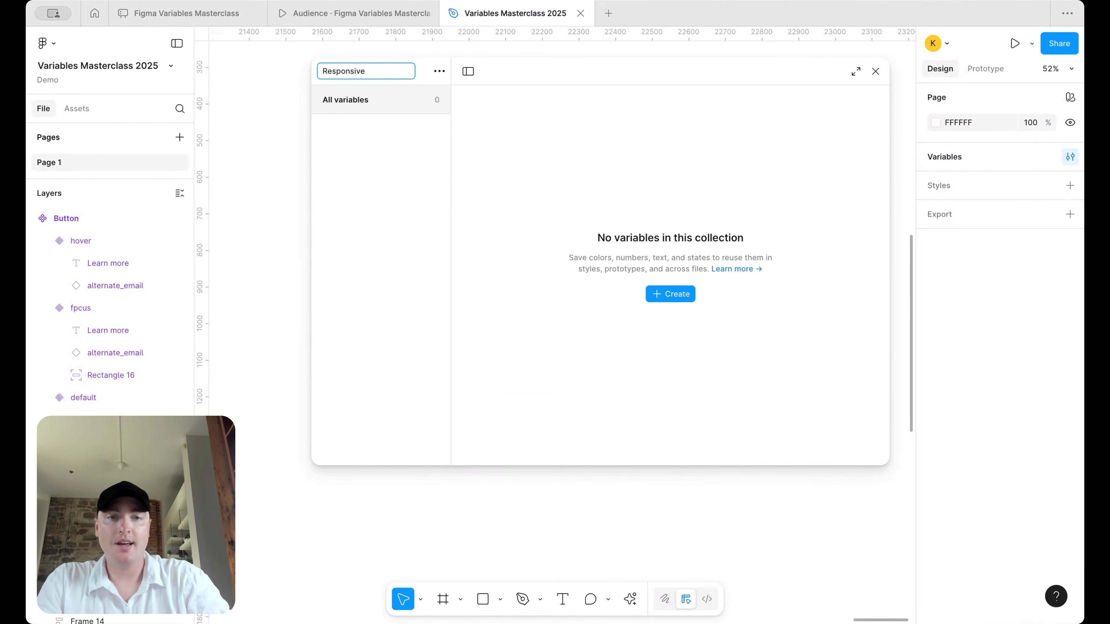
{"action": "key", "text": "Return"}
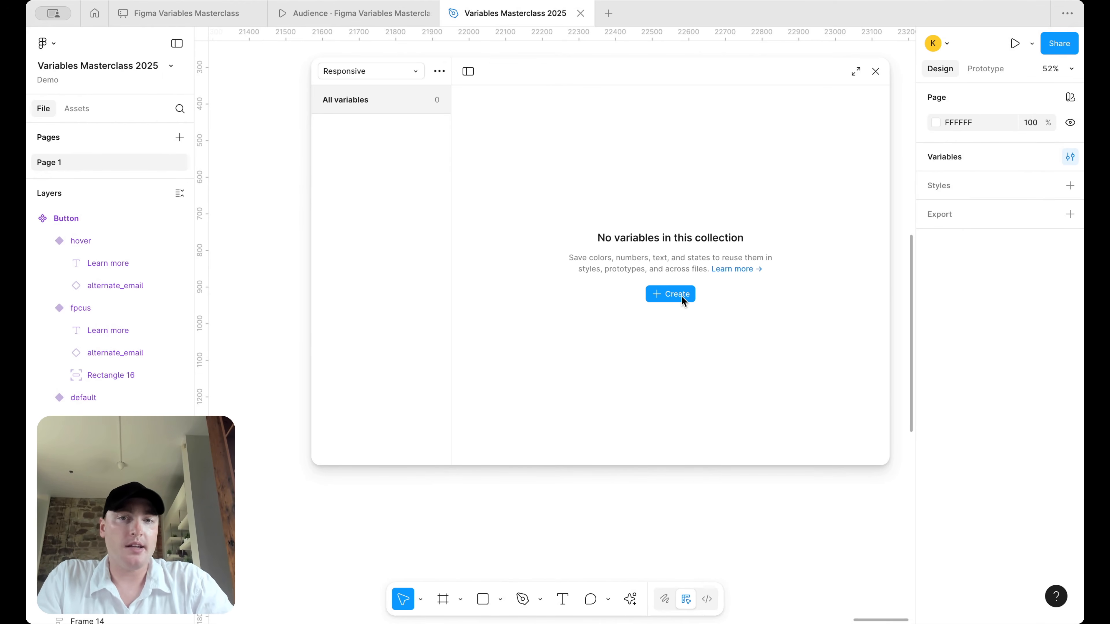
{"action": "left_click", "coordinate": [875, 72]}
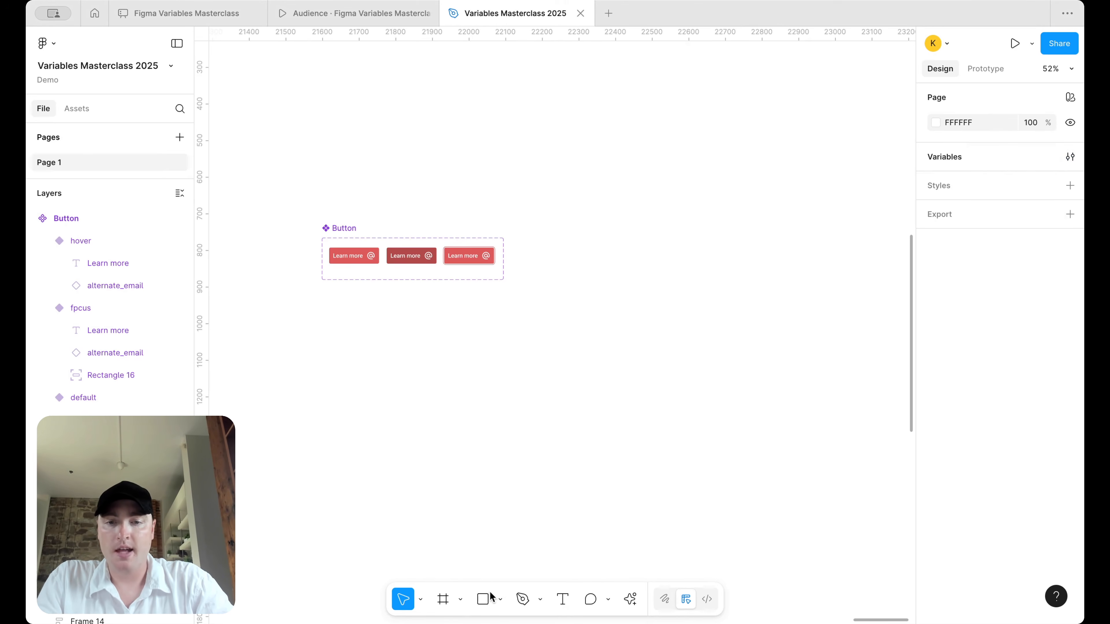
- Draw a 292×292 square beside the buttons with white FFFFFF fill and light grey D0D0D0 stroke
{"action": "left_click", "coordinate": [483, 599]}
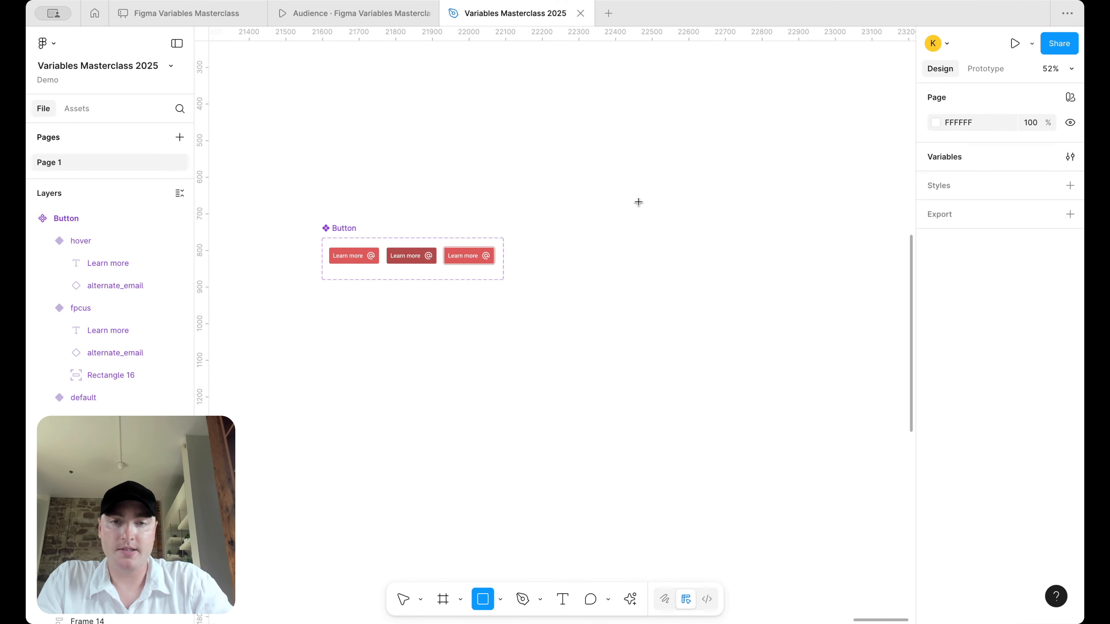
{"action": "left_click_drag", "start_coordinate": [617, 210], "coordinate": [724, 317]}
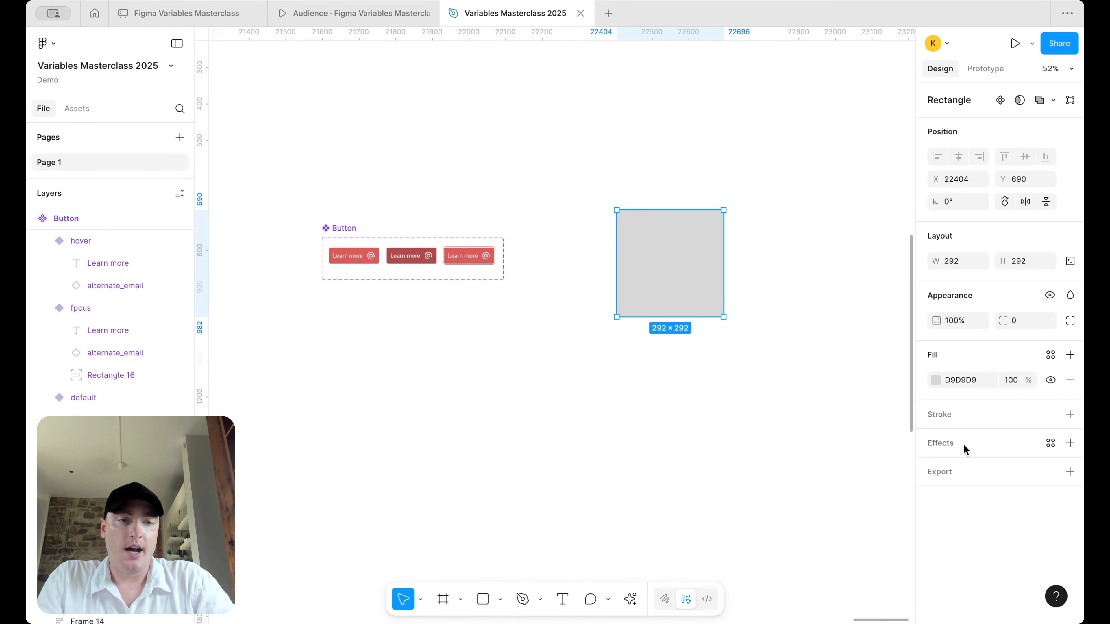
{"action": "left_click", "coordinate": [936, 380]}
{"action": "left_click_drag", "start_coordinate": [832, 361], "coordinate": [716, 302]}
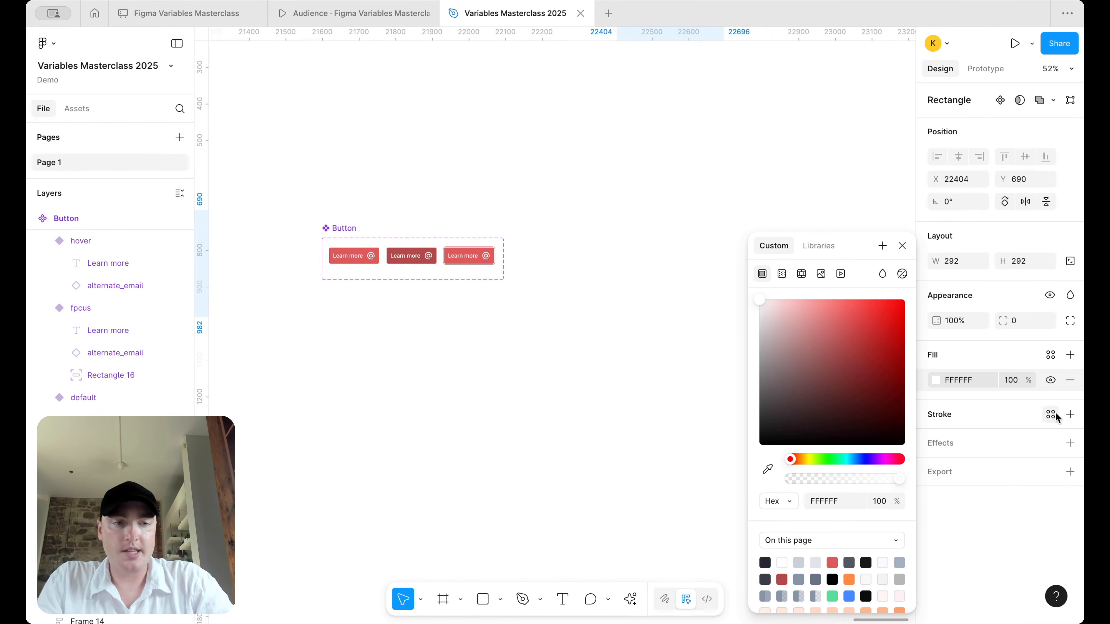
{"action": "left_click", "coordinate": [1070, 414]}
{"action": "left_click", "coordinate": [936, 439]}
{"action": "left_click", "coordinate": [936, 440]}
{"action": "mouse_move", "coordinate": [775, 316]}
{"action": "left_mouse_down"}
{"action": "mouse_move", "coordinate": [737, 320]}
{"action": "mouse_move", "coordinate": [738, 332]}
{"action": "left_mouse_up"}
- Check the square on the canvas and bring up the Frame tool's desktop size presets
{"action": "left_click", "coordinate": [689, 367]}
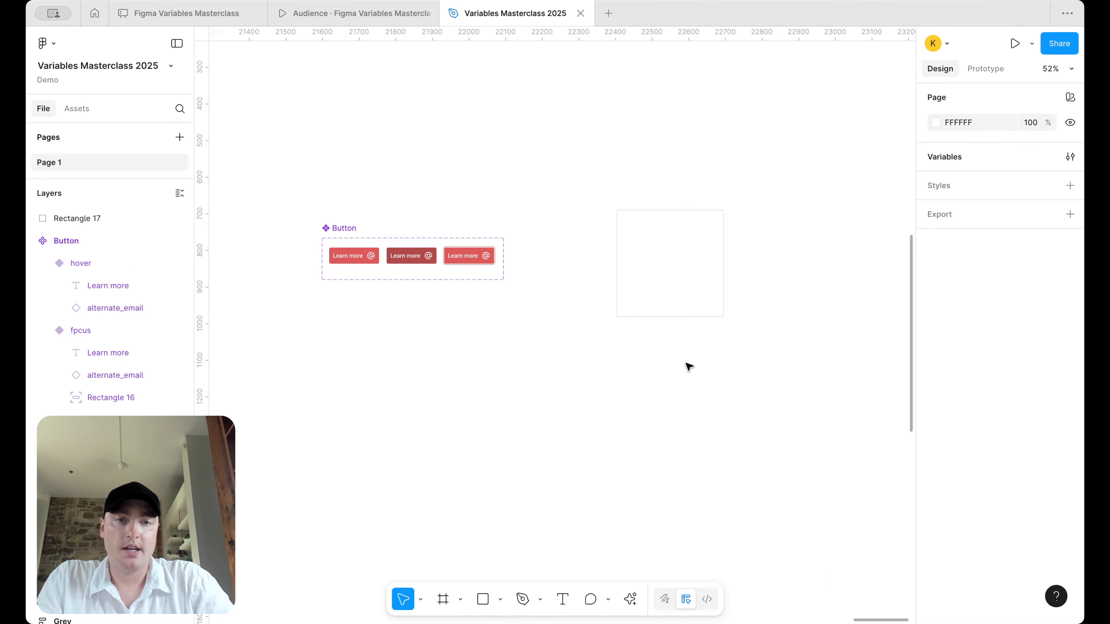
{"action": "scroll", "coordinate": [743, 257], "scroll_direction": "up", "scroll_amount": 5}
{"action": "scroll", "coordinate": [672, 260], "scroll_direction": "right", "scroll_amount": 2}
{"action": "left_click", "coordinate": [633, 250]}
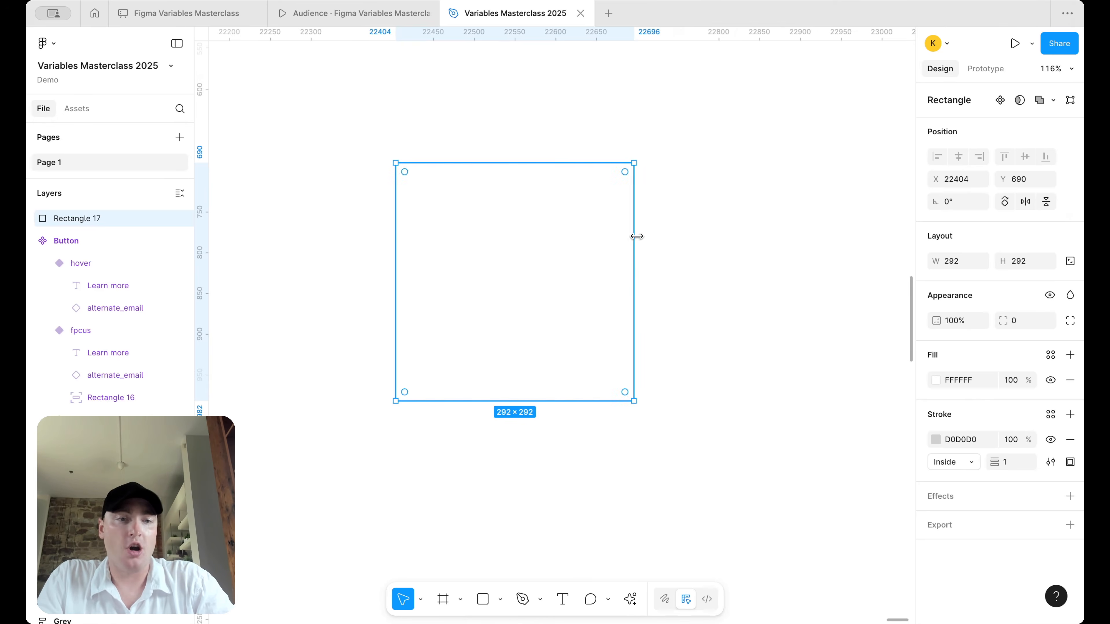
{"action": "left_click", "coordinate": [721, 223]}
{"action": "scroll", "coordinate": [721, 223], "scroll_direction": "down", "scroll_amount": 3}
{"action": "left_click", "coordinate": [443, 599]}
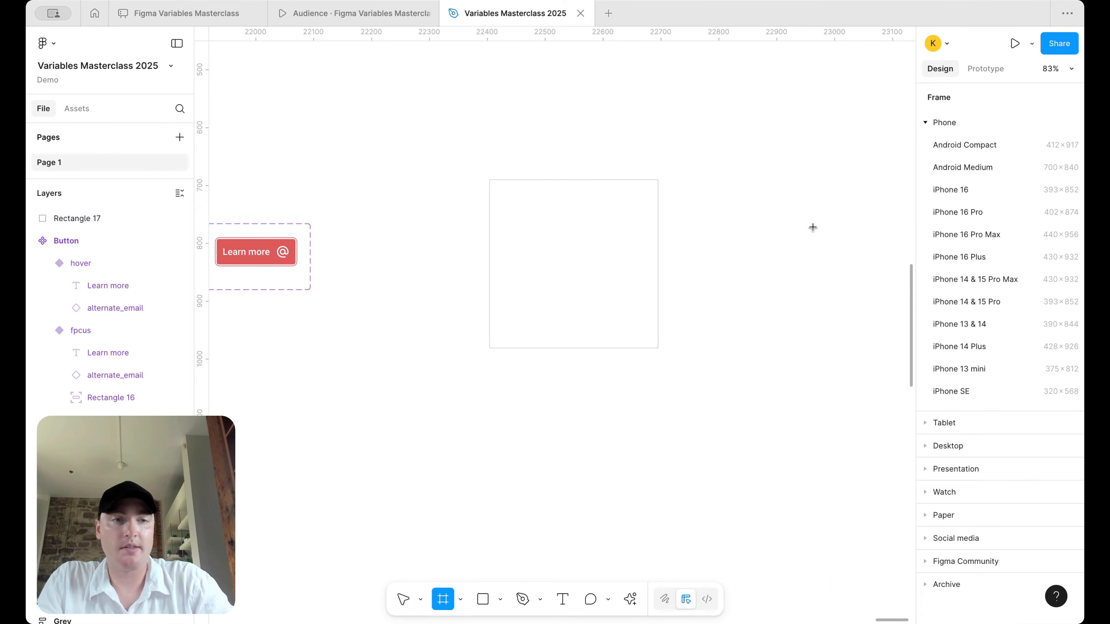
{"action": "left_click", "coordinate": [931, 446]}
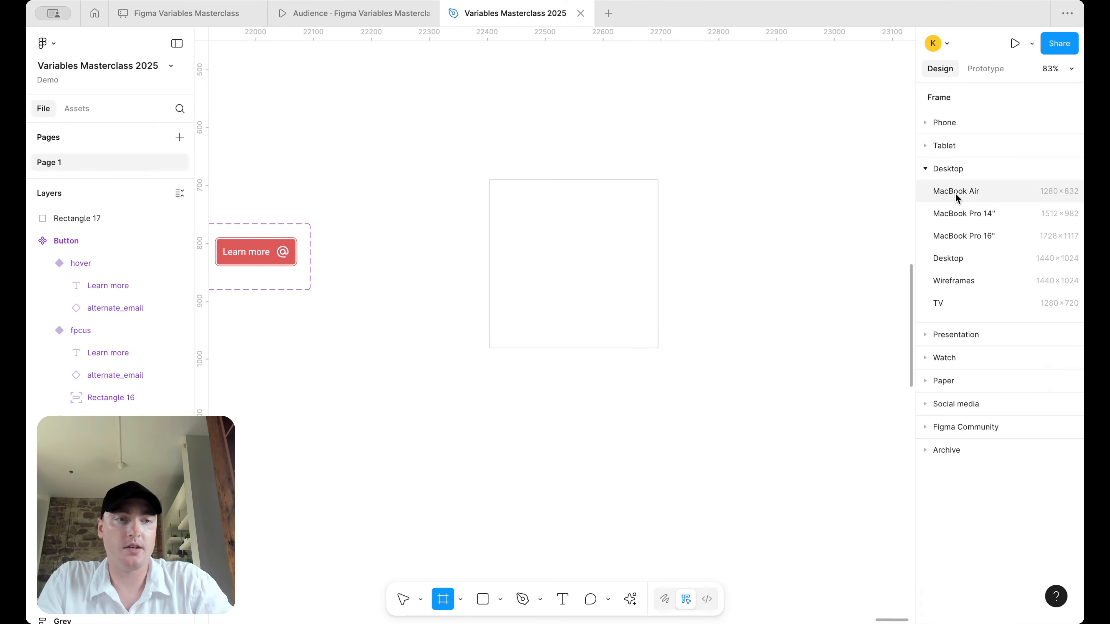
- Add a MacBook Pro 14" frame filled FAFAFA and move the white card into it
{"action": "left_click", "coordinate": [956, 213]}
{"action": "scroll", "coordinate": [716, 245], "scroll_direction": "down", "scroll_amount": 5}
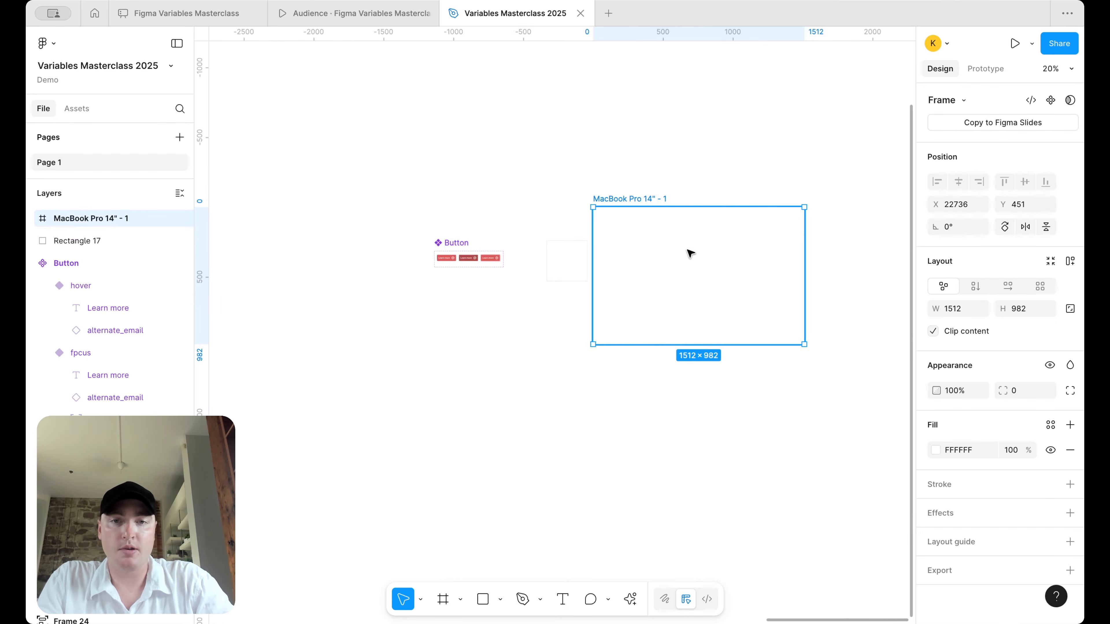
{"action": "left_click", "coordinate": [977, 453]}
{"action": "type", "text": "fafafa"}
{"action": "key", "text": "Return"}
{"action": "left_click", "coordinate": [560, 268]}
{"action": "left_click_drag", "start_coordinate": [560, 268], "coordinate": [746, 257]}
{"action": "scroll", "coordinate": [655, 266], "scroll_direction": "up", "scroll_amount": 5}
{"action": "scroll", "coordinate": [746, 257], "scroll_direction": "right", "scroll_amount": 5}
{"action": "left_click", "coordinate": [748, 171]}
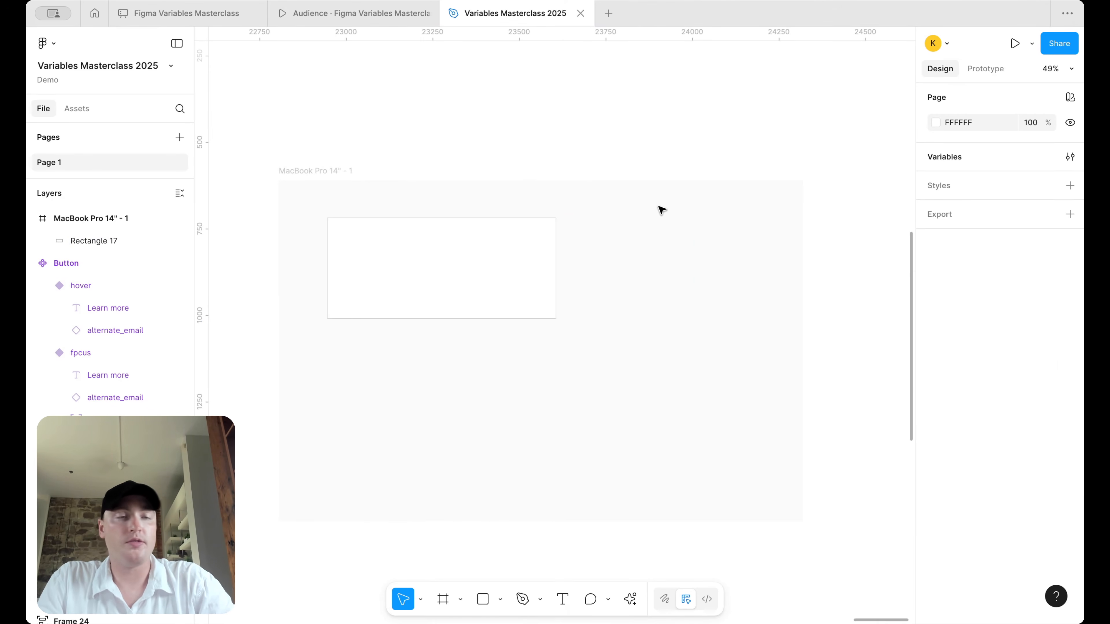
- Draw a 451×77 grey D9D9D9 bar inside the white card and centre it with smart guides
{"action": "left_click", "coordinate": [498, 263]}
{"action": "left_click", "coordinate": [525, 558]}
{"action": "scroll", "coordinate": [525, 558], "scroll_direction": "left", "scroll_amount": 2}
{"action": "left_click", "coordinate": [483, 599]}
{"action": "mouse_move", "coordinate": [416, 250]}
{"action": "left_mouse_down"}
{"action": "mouse_move", "coordinate": [540, 255]}
{"action": "mouse_move", "coordinate": [572, 277]}
{"action": "mouse_move", "coordinate": [530, 267]}
{"action": "left_mouse_up"}
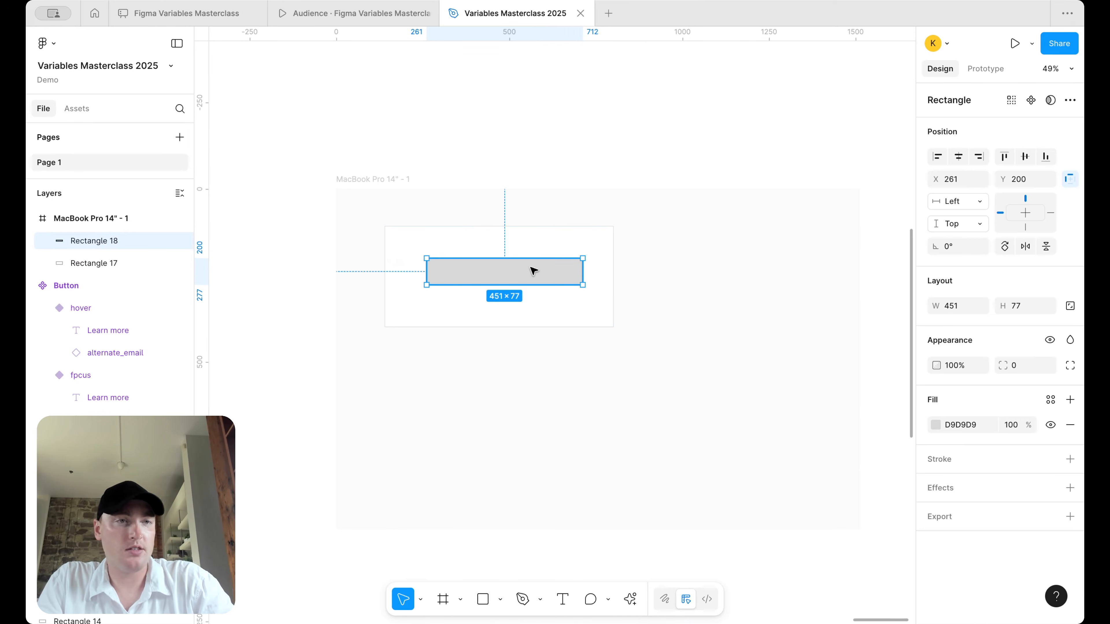
{"action": "left_click_drag", "start_coordinate": [519, 275], "coordinate": [513, 273]}
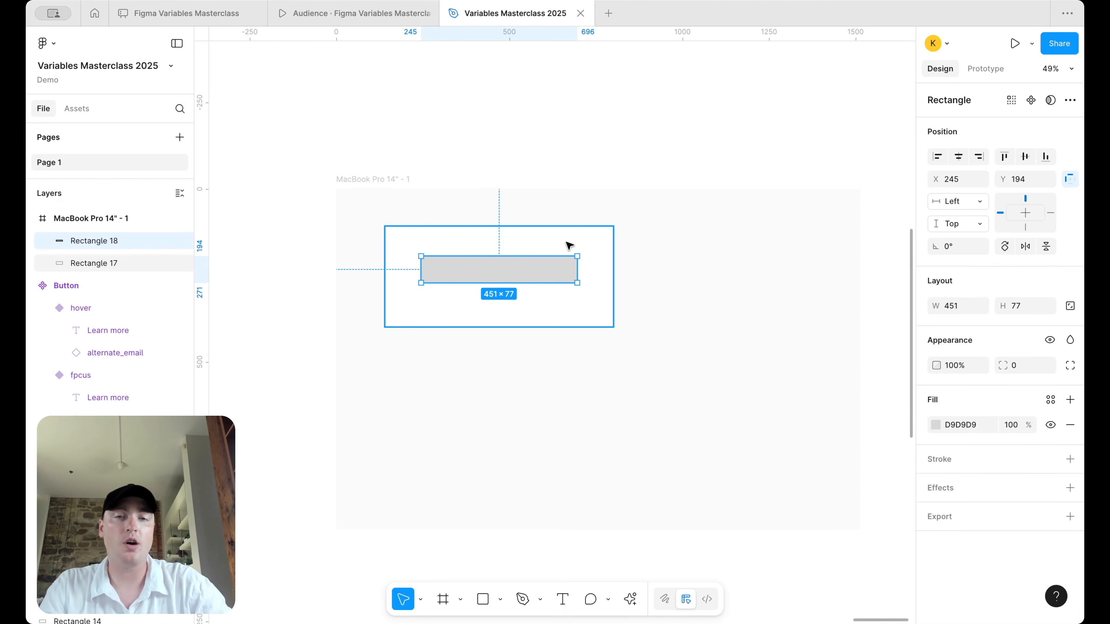
- Duplicate the desktop frame to the right and narrow the copy toward mobile width
{"action": "scroll", "coordinate": [629, 239], "scroll_direction": "down", "scroll_amount": 5}
{"action": "scroll", "coordinate": [625, 237], "scroll_direction": "right", "scroll_amount": 1}
{"action": "left_click", "coordinate": [404, 161]}
{"action": "left_click_drag", "start_coordinate": [398, 160], "coordinate": [671, 159], "text": "alt"}
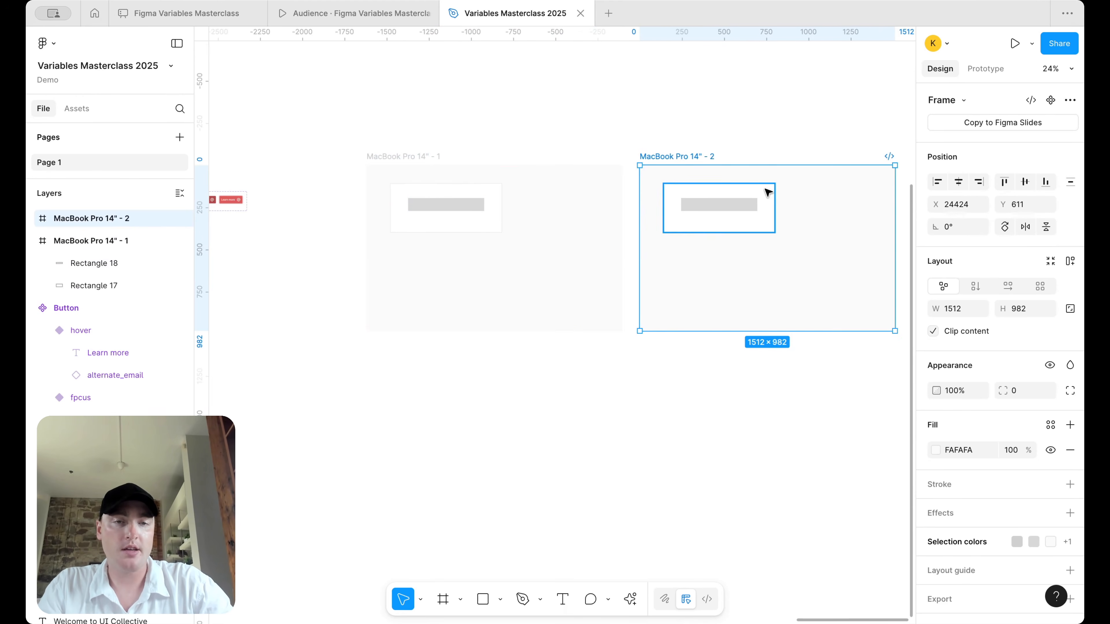
{"action": "scroll", "coordinate": [767, 193], "scroll_direction": "up", "scroll_amount": 3}
{"action": "scroll", "coordinate": [792, 226], "scroll_direction": "right", "scroll_amount": 5}
{"action": "left_click_drag", "start_coordinate": [750, 228], "coordinate": [451, 240]}
- Narrow the copy's card and bar to 252 wide and stretch the card to 392 high
{"action": "left_click", "coordinate": [490, 266]}
{"action": "left_click_drag", "start_coordinate": [556, 302], "coordinate": [466, 216]}
{"action": "left_click_drag", "start_coordinate": [558, 217], "coordinate": [406, 221]}
{"action": "left_click_drag", "start_coordinate": [407, 263], "coordinate": [407, 291]}
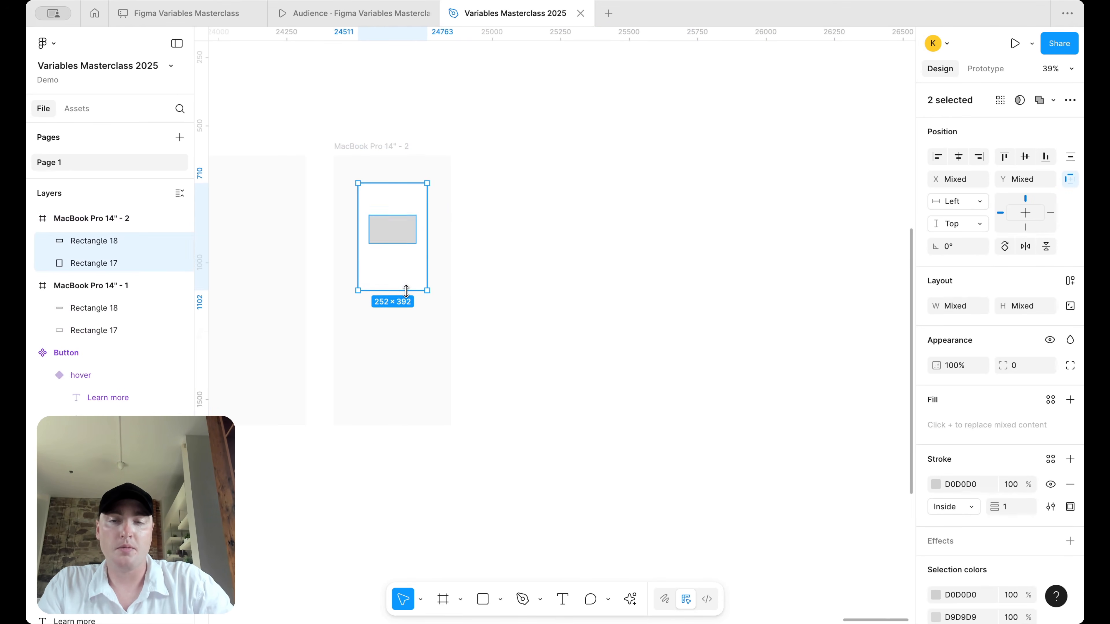
{"action": "left_click", "coordinate": [522, 258]}
{"action": "scroll", "coordinate": [523, 258], "scroll_direction": "left", "scroll_amount": 10}
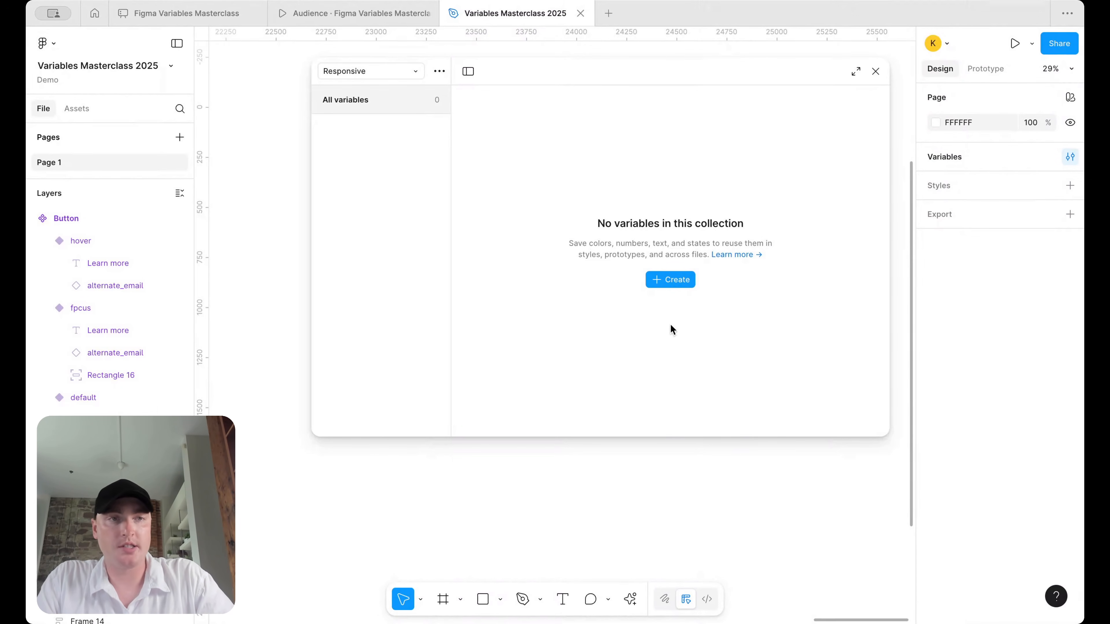
- Create a string variable 'Font/Headings/H1' and rename it to 'H1/text size'
{"action": "left_click", "coordinate": [668, 282]}
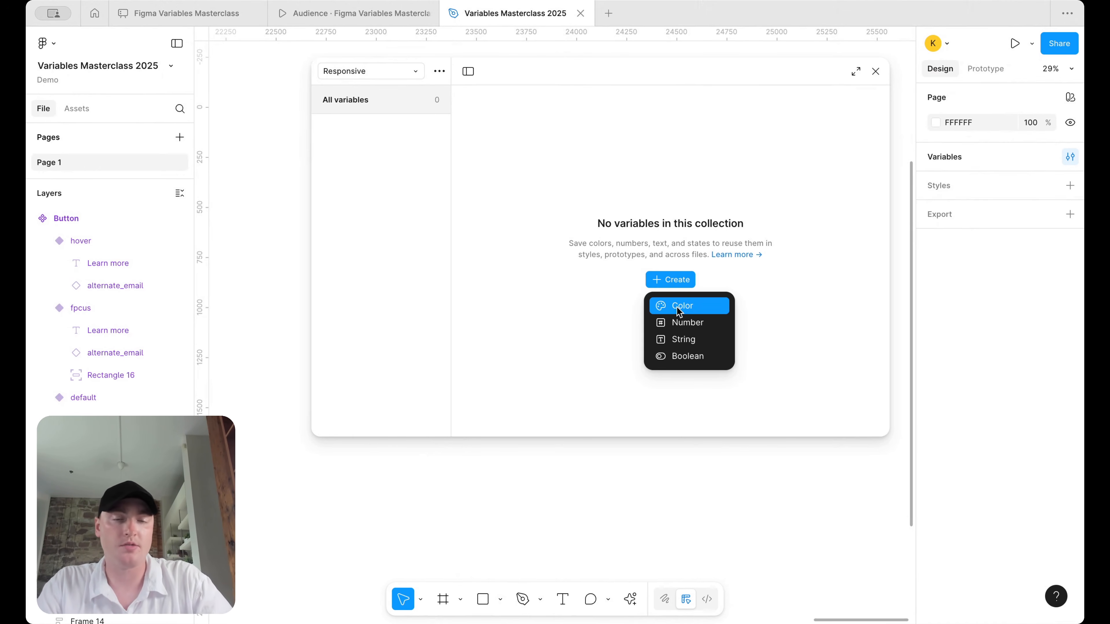
{"action": "left_click", "coordinate": [680, 339]}
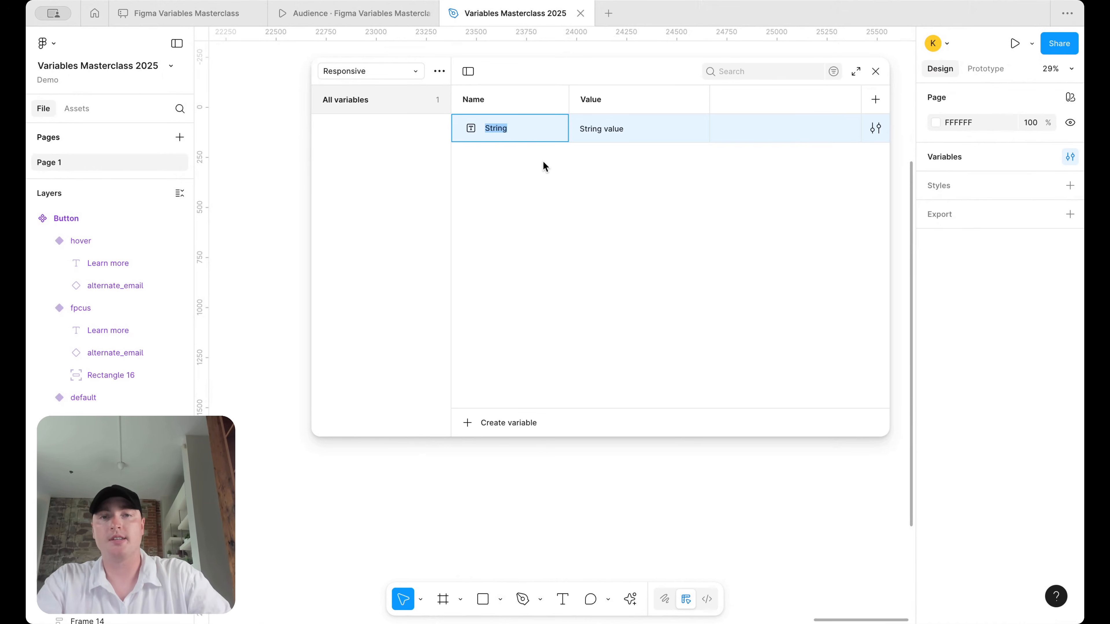
{"action": "type", "text": "Font/"}
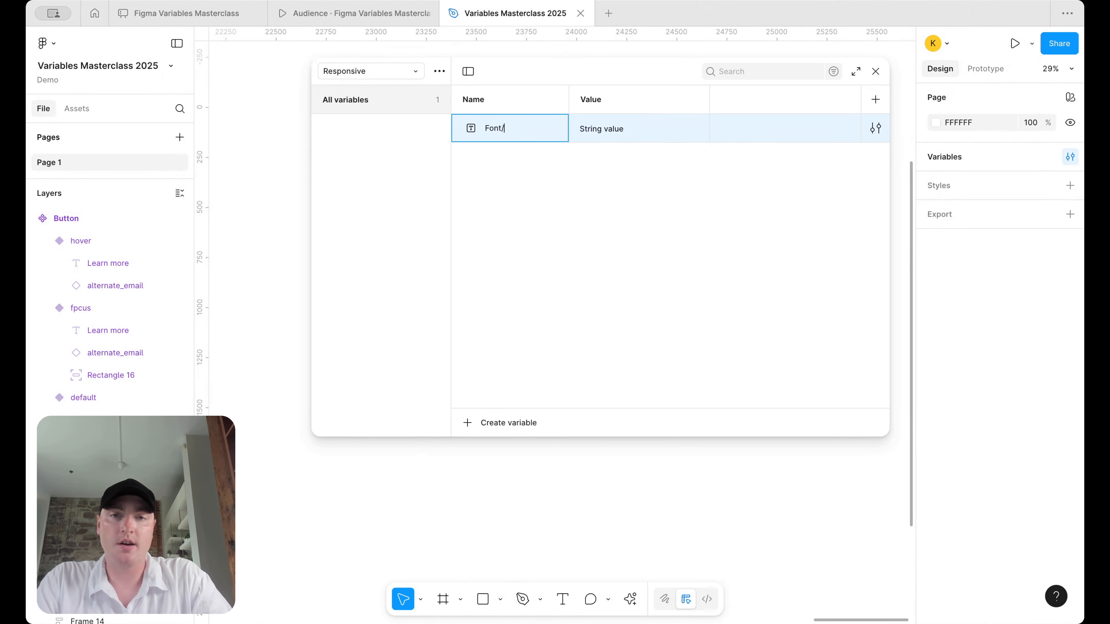
{"action": "type", "text": "Headings/H1"}
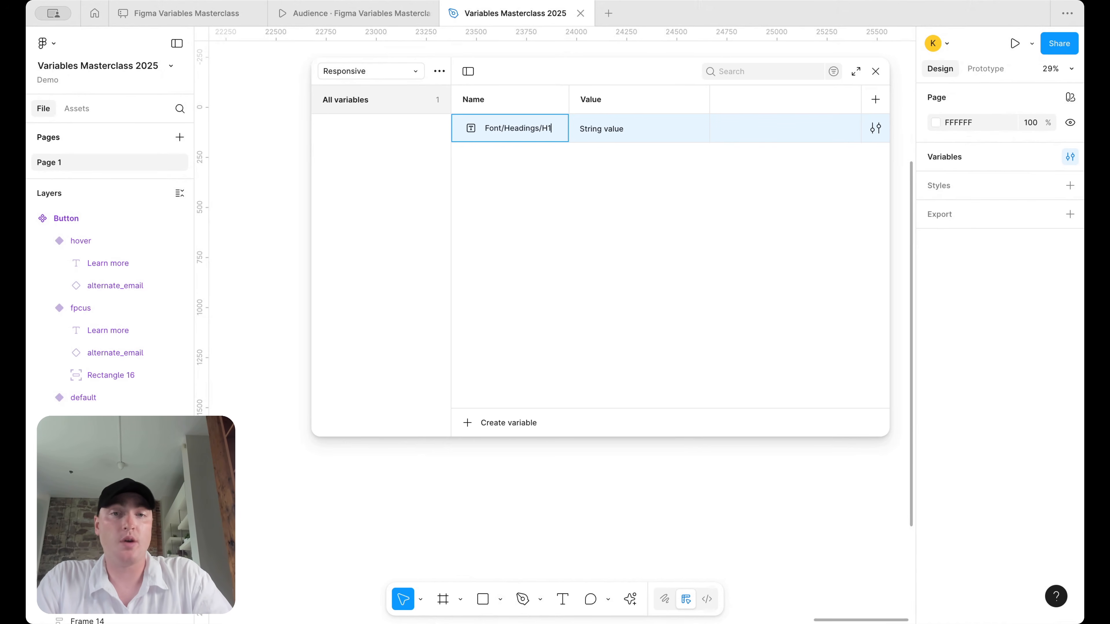
{"action": "key", "text": "Return"}
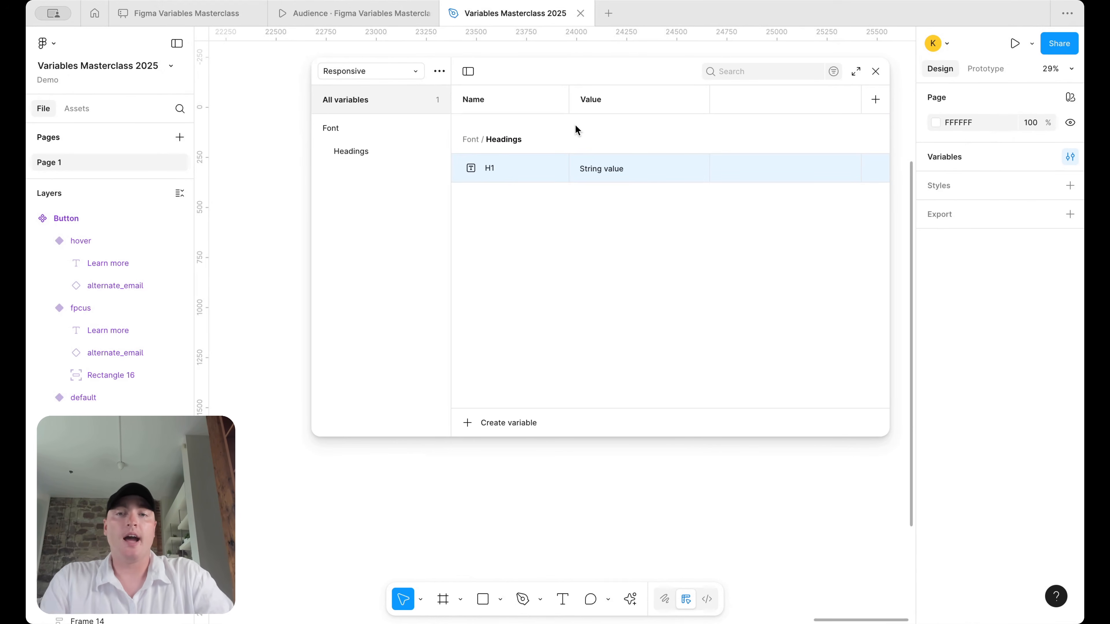
{"action": "double_click", "coordinate": [492, 170]}
{"action": "type", "text": "/text size"}
{"action": "key", "text": "Return"}
- Add 'paragraph spacing' and 'line hieght' string variables under the H1 group
{"action": "left_click", "coordinate": [345, 174]}
{"action": "left_click", "coordinate": [536, 119]}
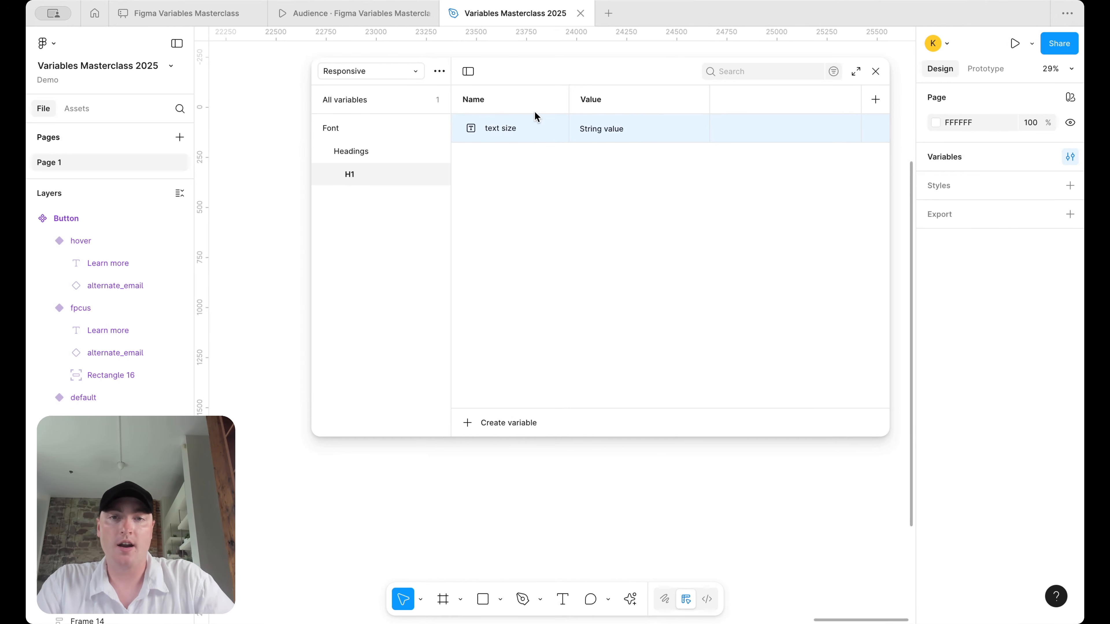
{"action": "key", "text": "shift+Return"}
{"action": "type", "text": "paragraph spa"}
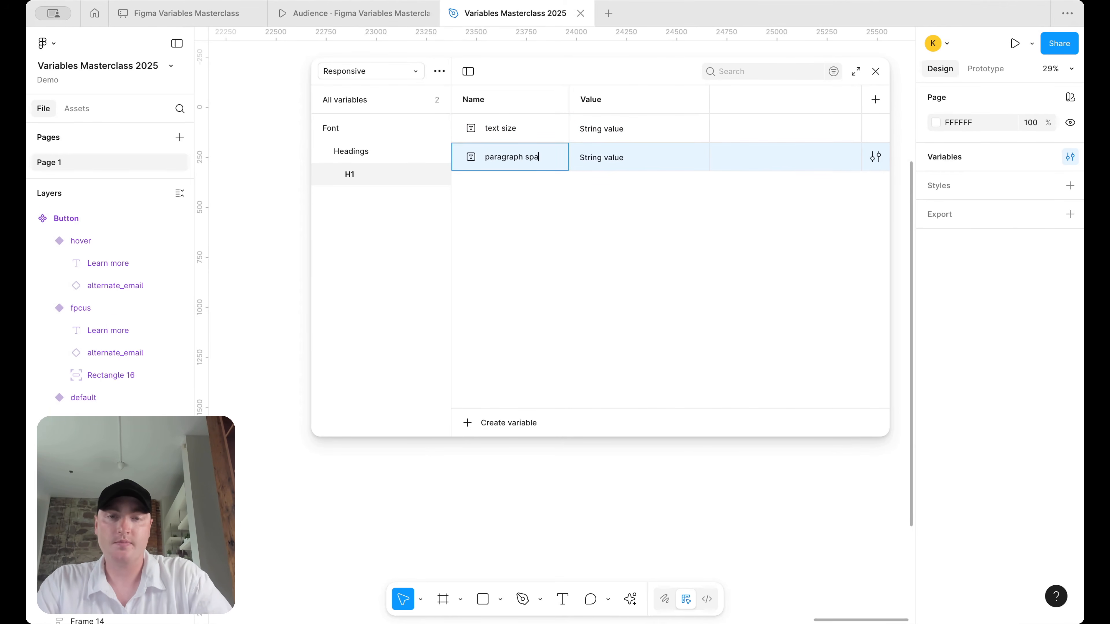
{"action": "type", "text": "cing"}
{"action": "key", "text": "shift+Return"}
{"action": "type", "text": "line hieght\\"}
{"action": "key", "text": "Return"}
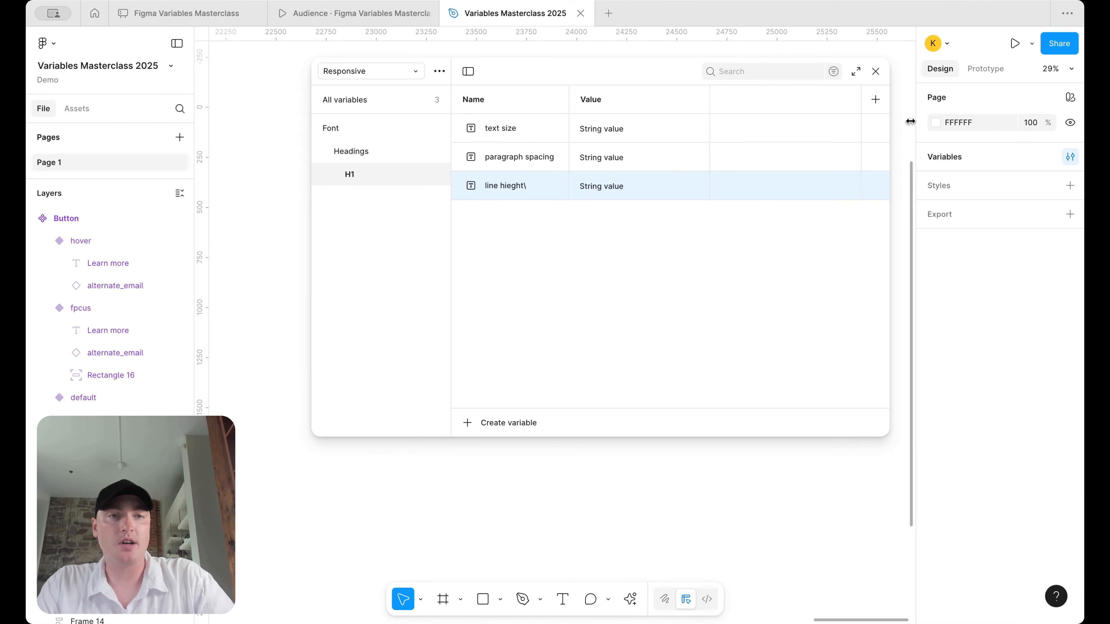
- Add two more mode columns to the Responsive collection and widen the variables window
{"action": "left_click", "coordinate": [873, 102]}
{"action": "left_click", "coordinate": [872, 103]}
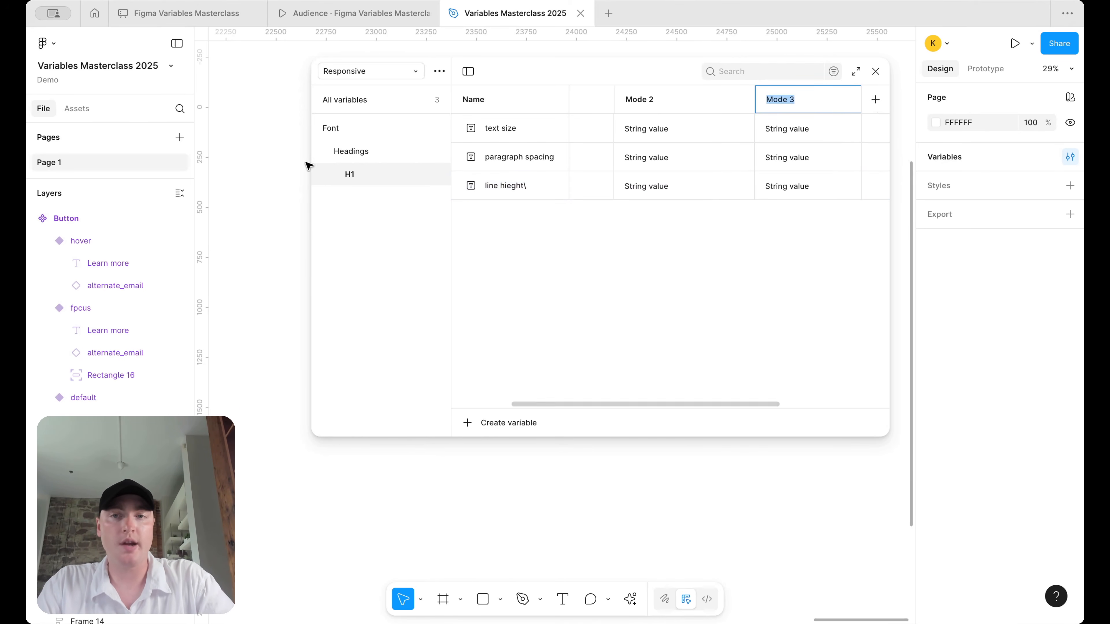
{"action": "left_click_drag", "start_coordinate": [309, 167], "coordinate": [233, 164]}
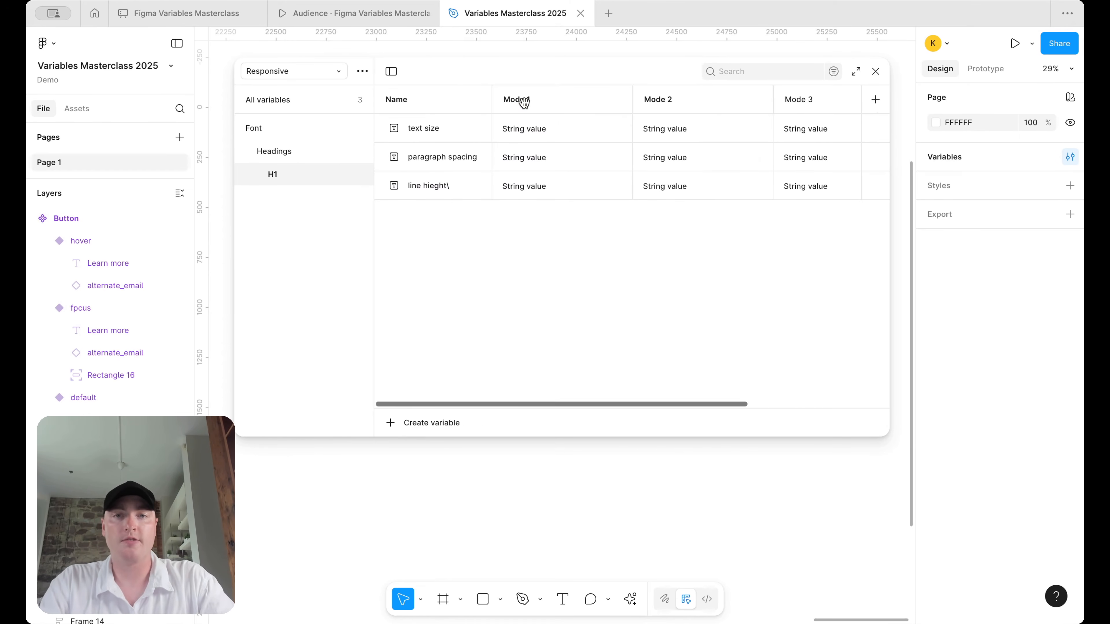
- Name the three modes desktop, tablet and mobile, then show all variables
{"action": "double_click", "coordinate": [523, 104]}
{"action": "type", "text": "desktip"}
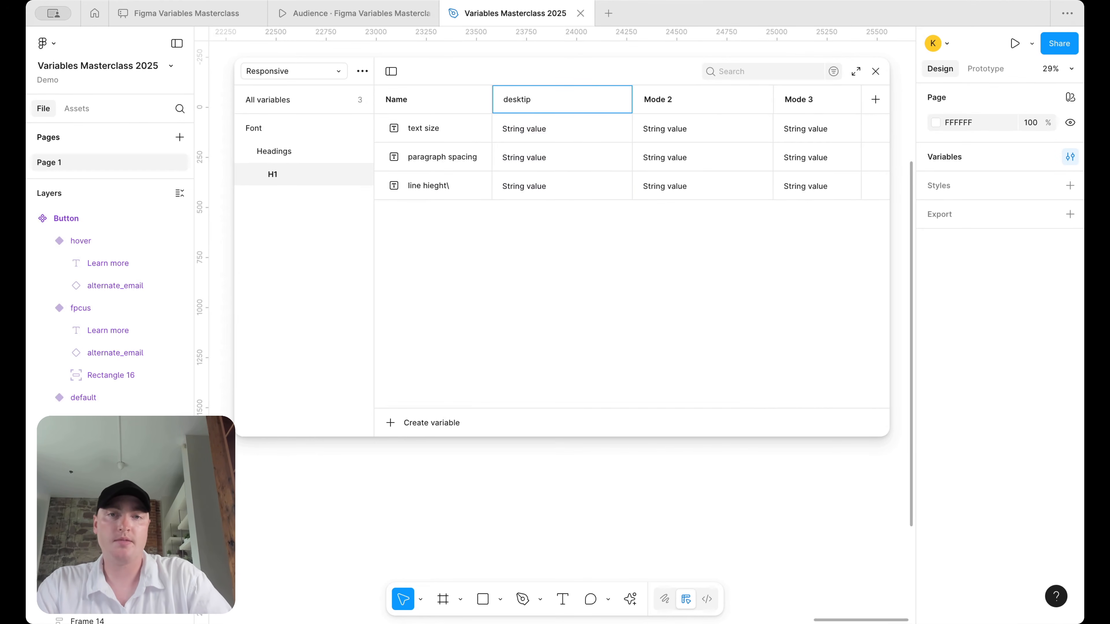
{"action": "key", "text": "BackSpace"}
{"action": "key", "text": "BackSpace"}
{"action": "type", "text": "op"}
{"action": "double_click", "coordinate": [670, 99]}
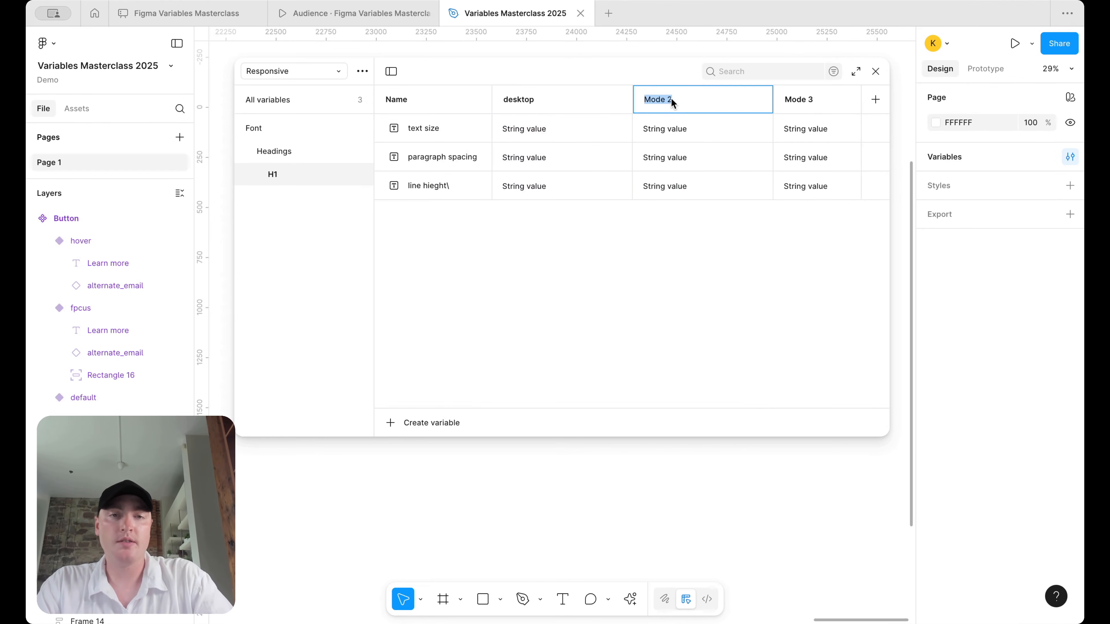
{"action": "type", "text": "tablet"}
{"action": "key", "text": "Return"}
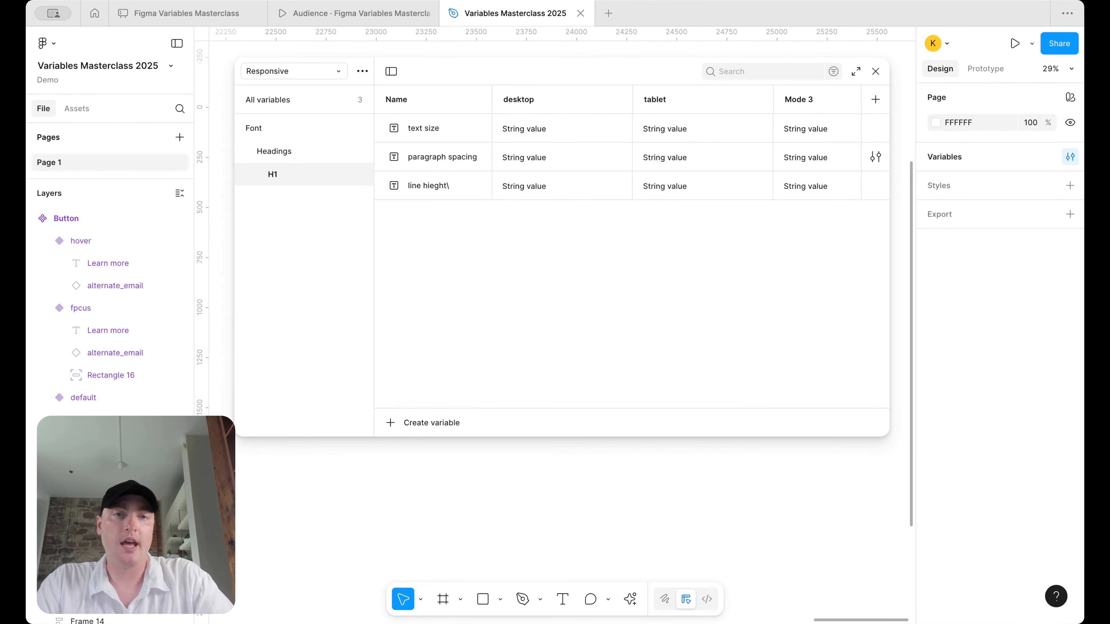
{"action": "double_click", "coordinate": [816, 105]}
{"action": "type", "text": "mobi"}
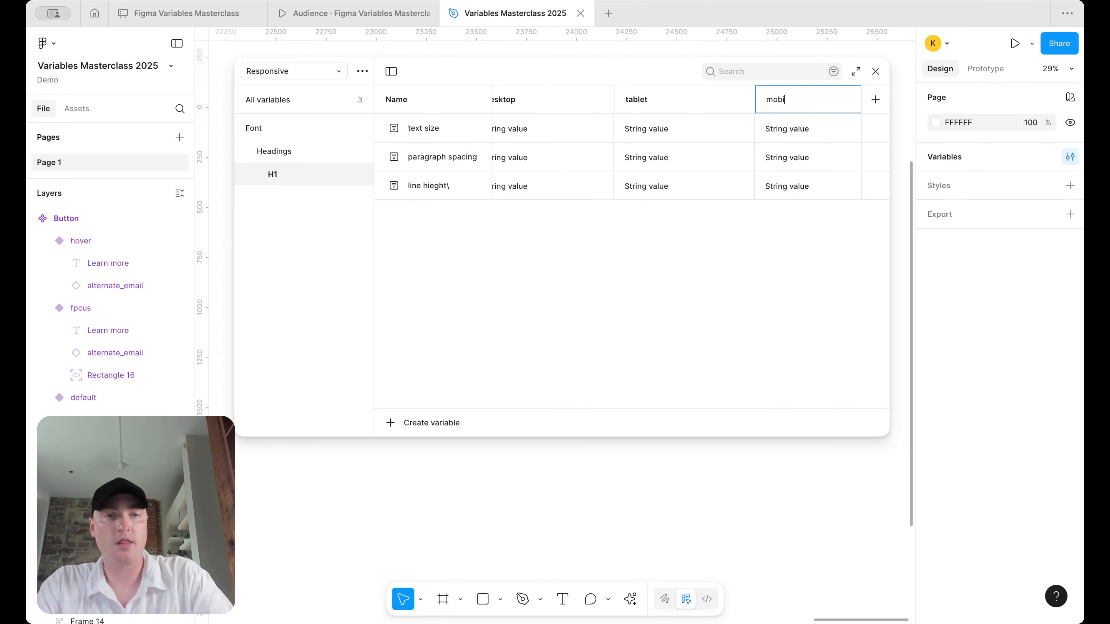
{"action": "type", "text": "le"}
{"action": "key", "text": "Return"}
{"action": "left_click", "coordinate": [285, 107]}
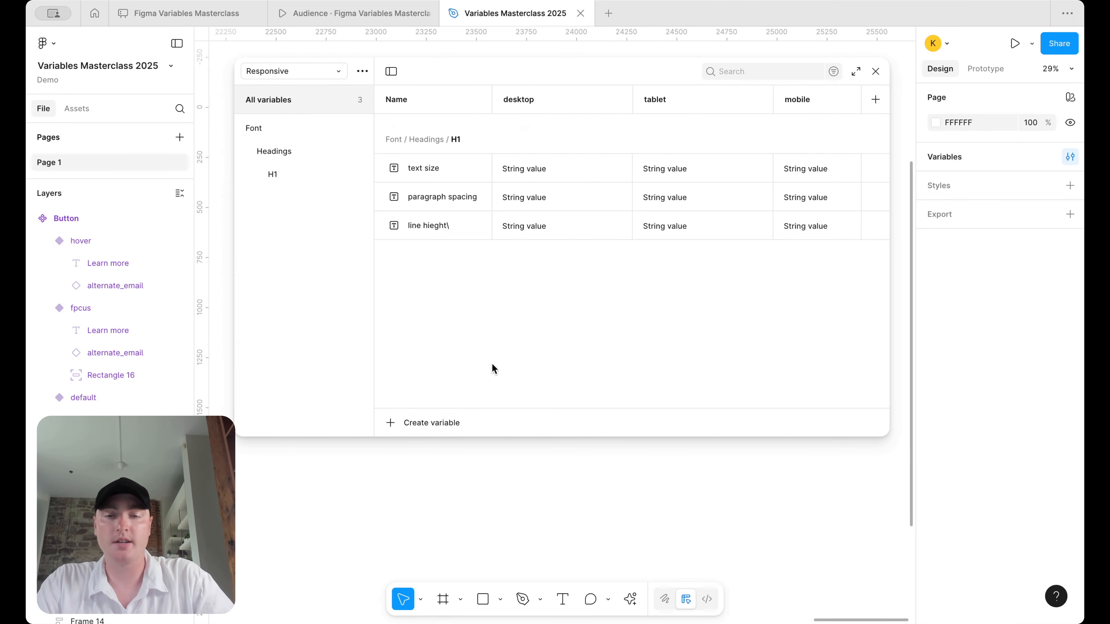
{"action": "left_click", "coordinate": [442, 420]}
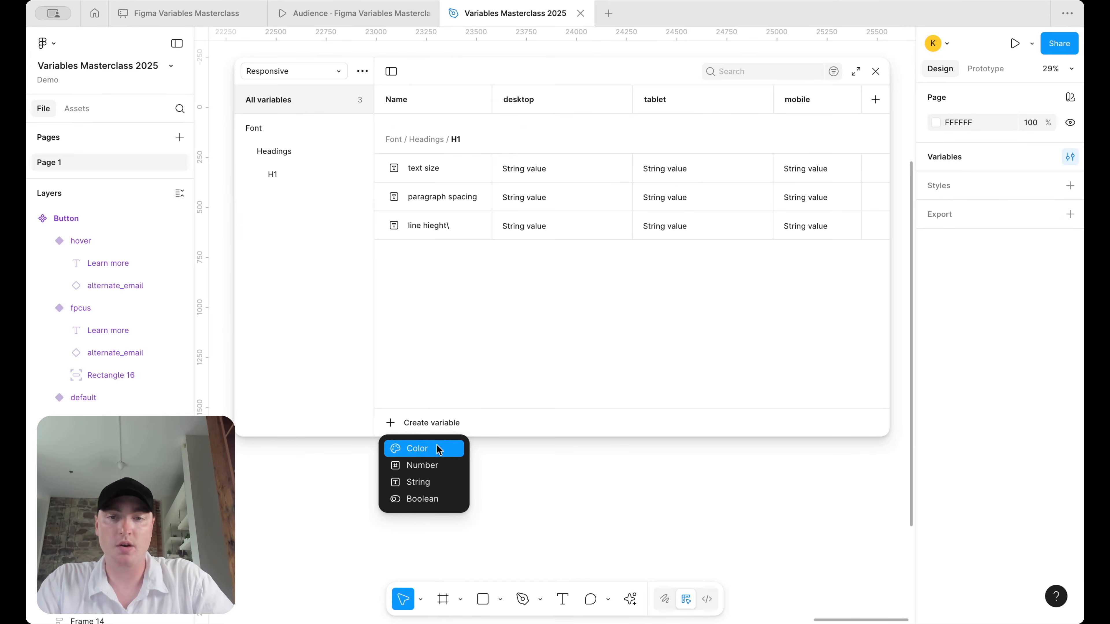
- Create the Frame Width number variable with desktop 1440, tablet 1024 and mobile 440
{"action": "left_click", "coordinate": [432, 466]}
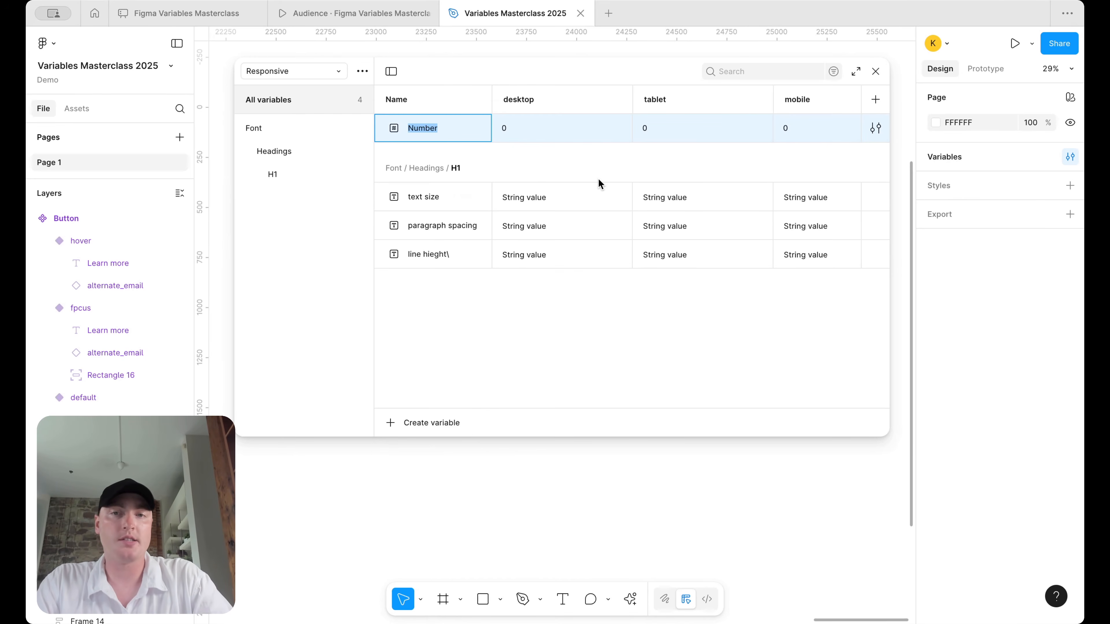
{"action": "type", "text": "Frame "}
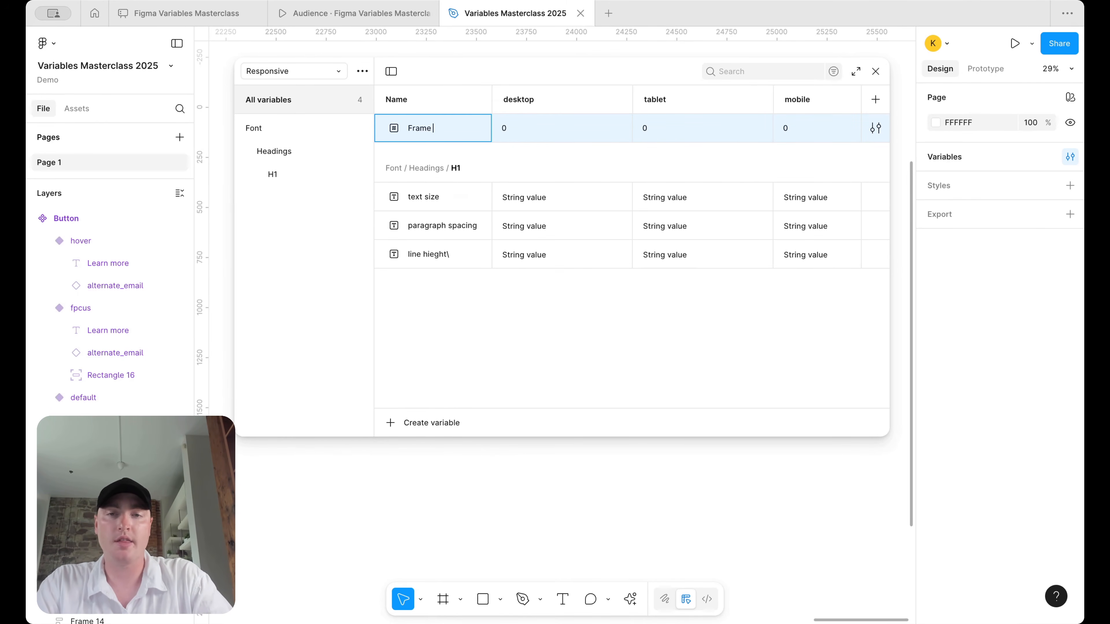
{"action": "type", "text": "Woi"}
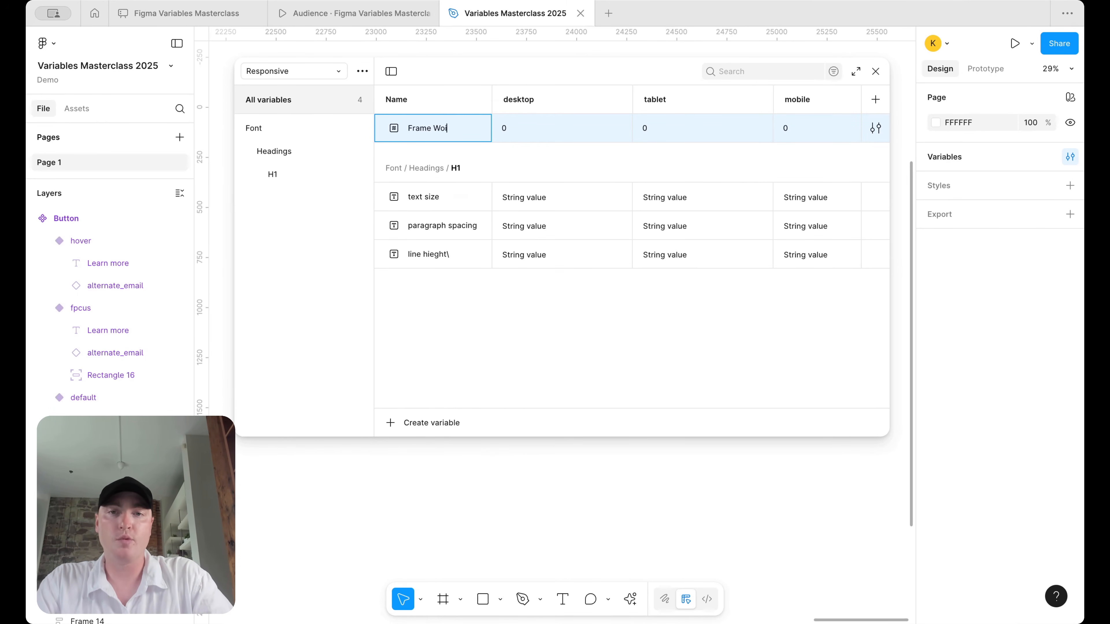
{"action": "key", "text": "Return"}
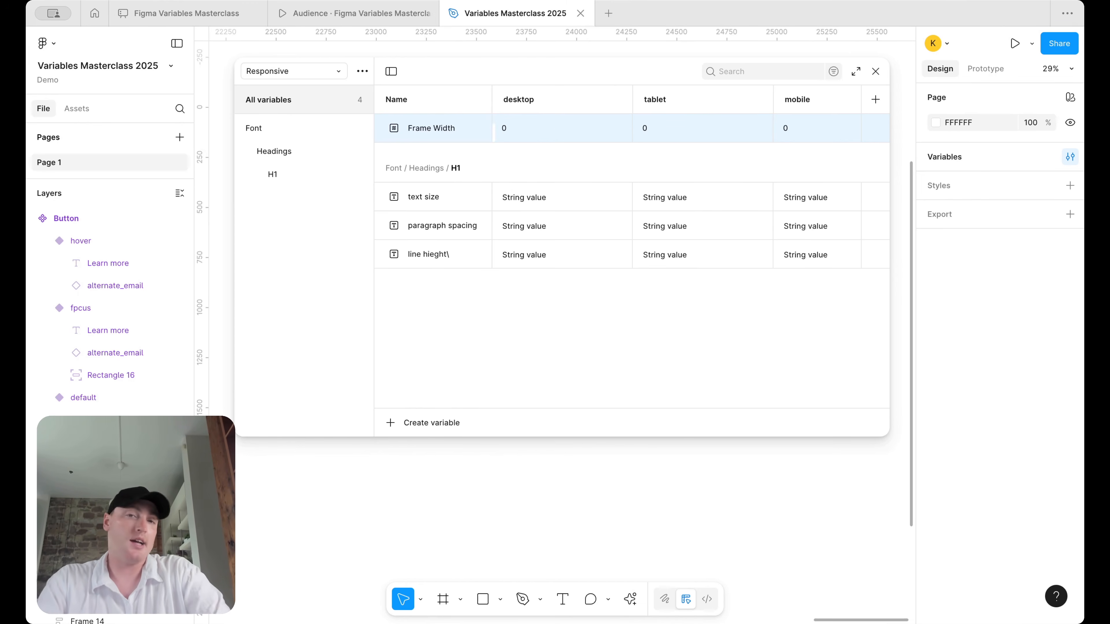
{"action": "left_click", "coordinate": [538, 131]}
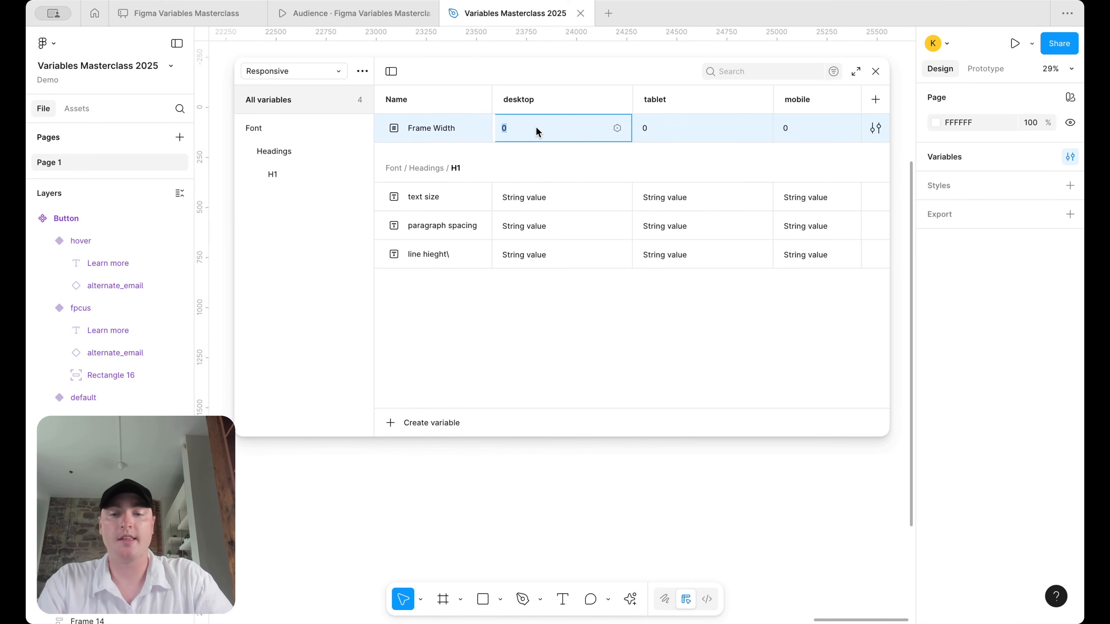
{"action": "type", "text": "144"}
{"action": "key", "text": "Return"}
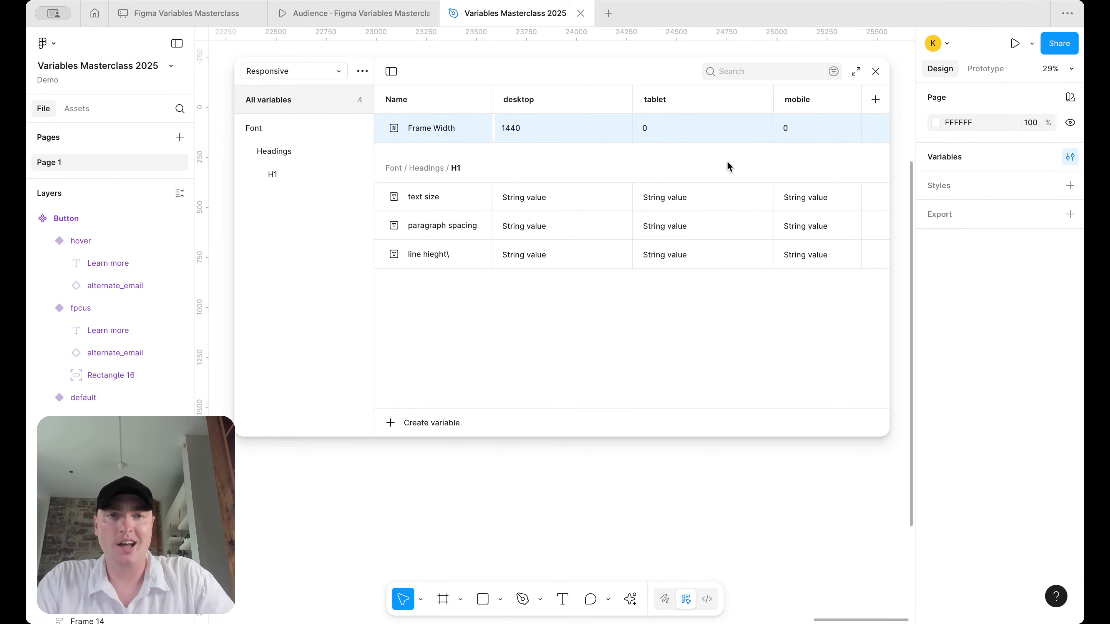
{"action": "left_click", "coordinate": [685, 127]}
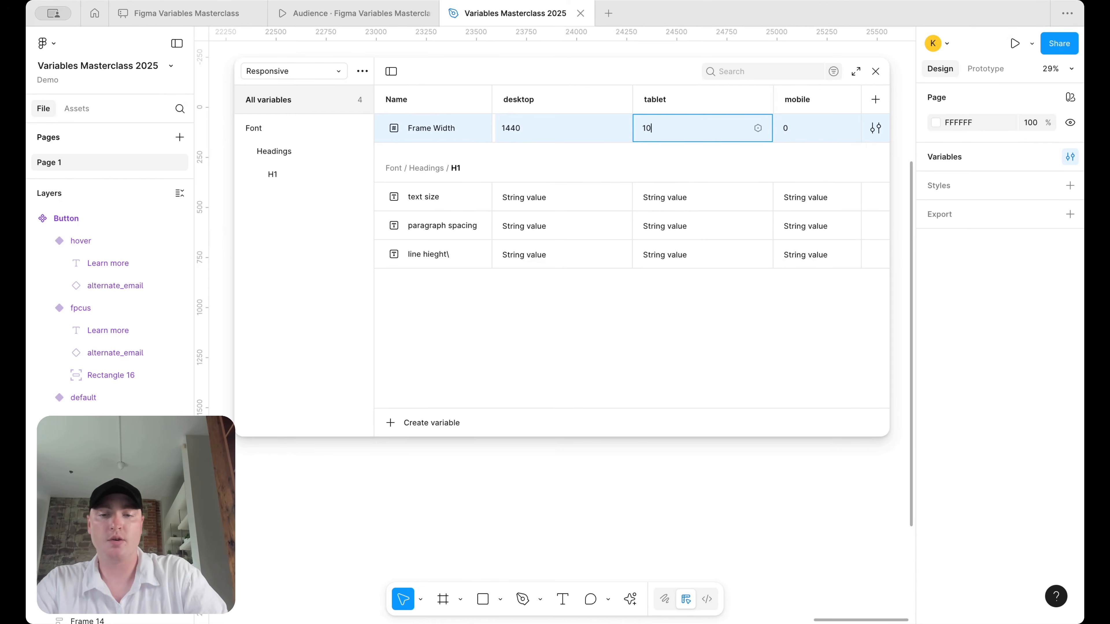
{"action": "key", "text": "Return"}
{"action": "left_click", "coordinate": [802, 131]}
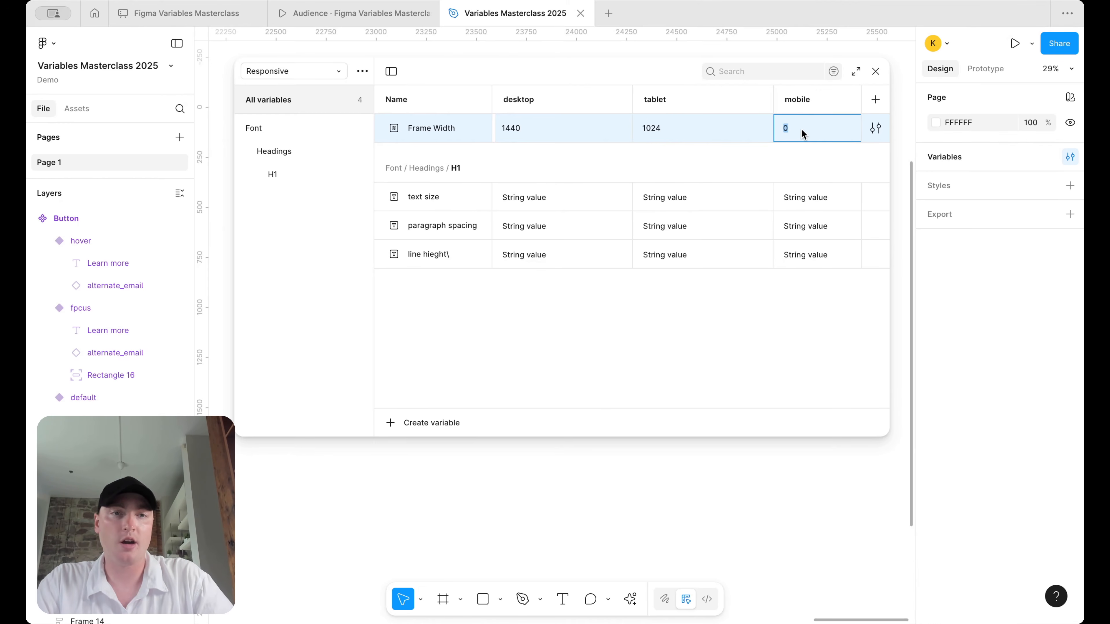
{"action": "type", "text": "440"}
{"action": "key", "text": "Return"}
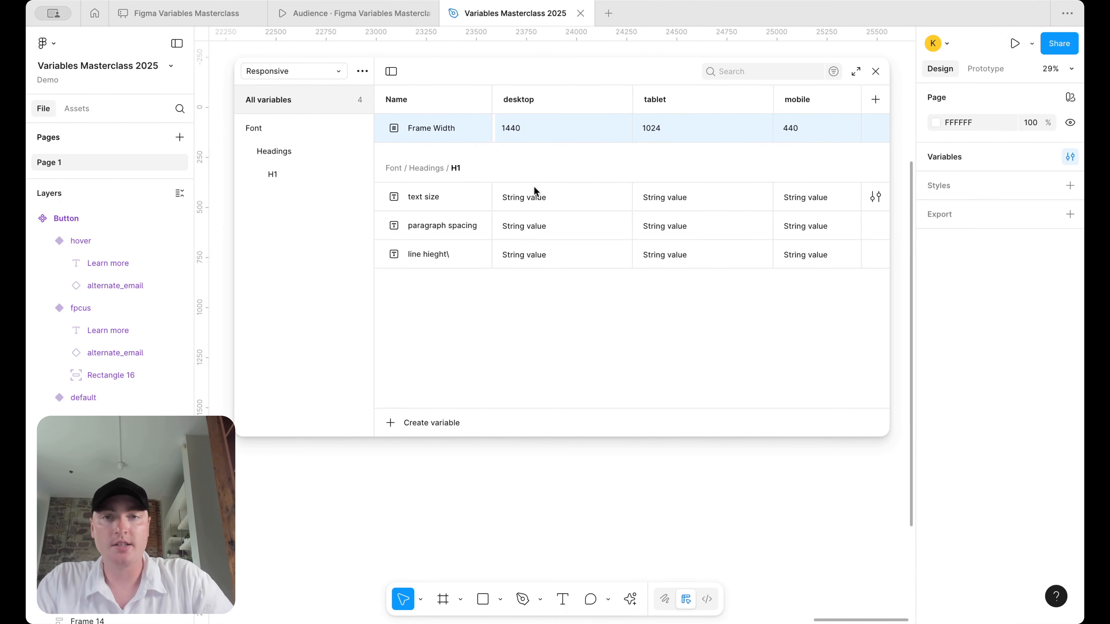
{"action": "left_click", "coordinate": [300, 73]}
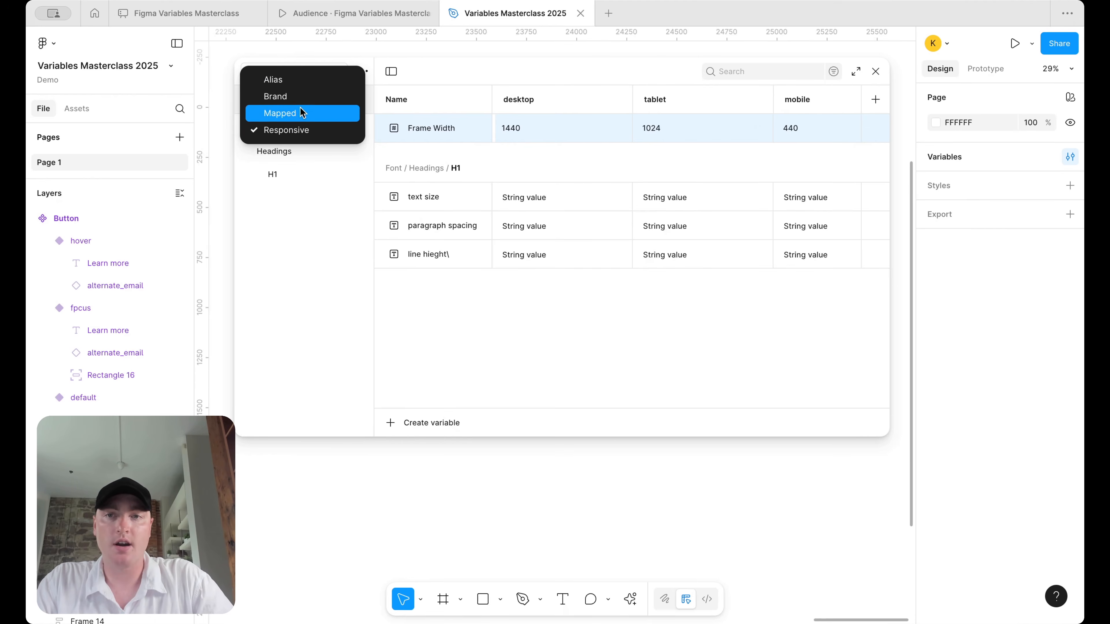
{"action": "left_click", "coordinate": [304, 95]}
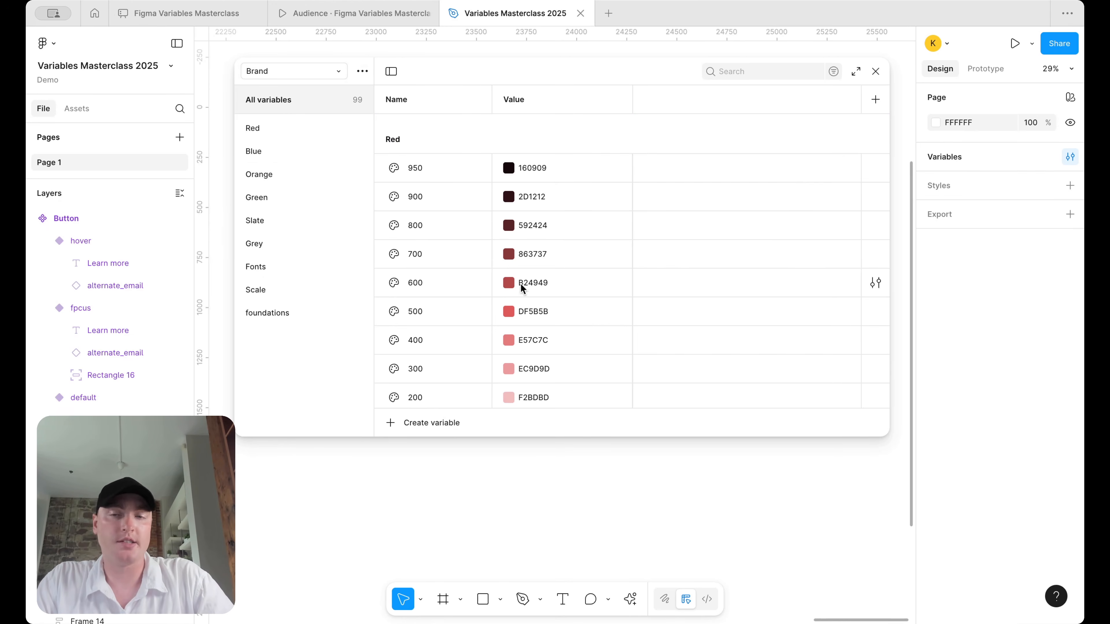
{"action": "left_click", "coordinate": [264, 266]}
{"action": "left_click", "coordinate": [274, 287]}
{"action": "scroll", "coordinate": [578, 271], "scroll_direction": "down", "scroll_amount": 5}
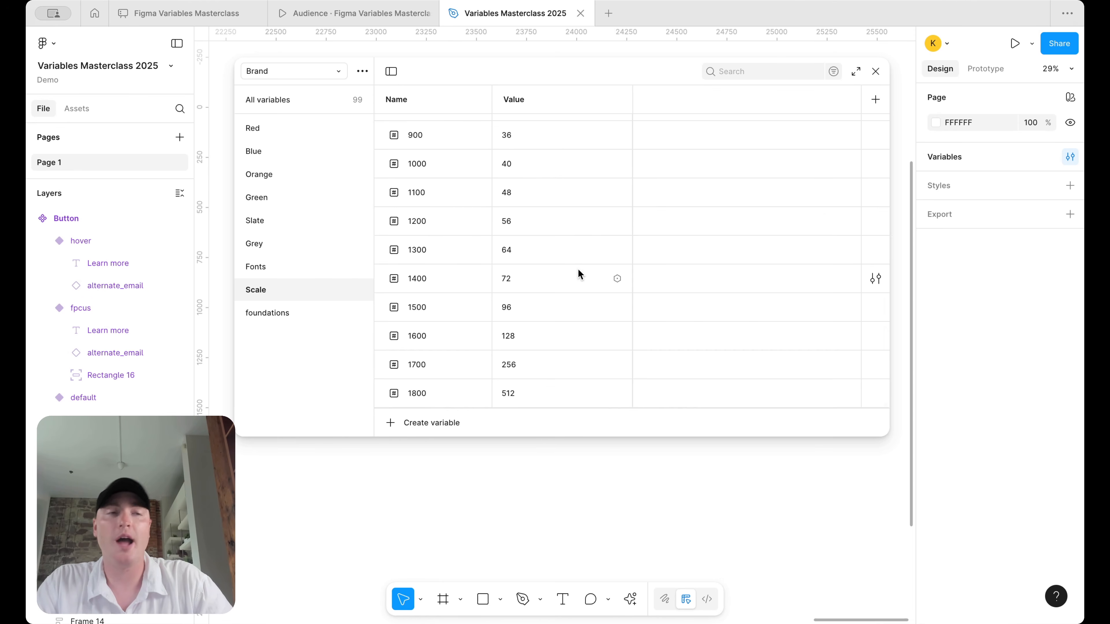
{"action": "left_click", "coordinate": [311, 72]}
{"action": "left_click", "coordinate": [305, 131]}
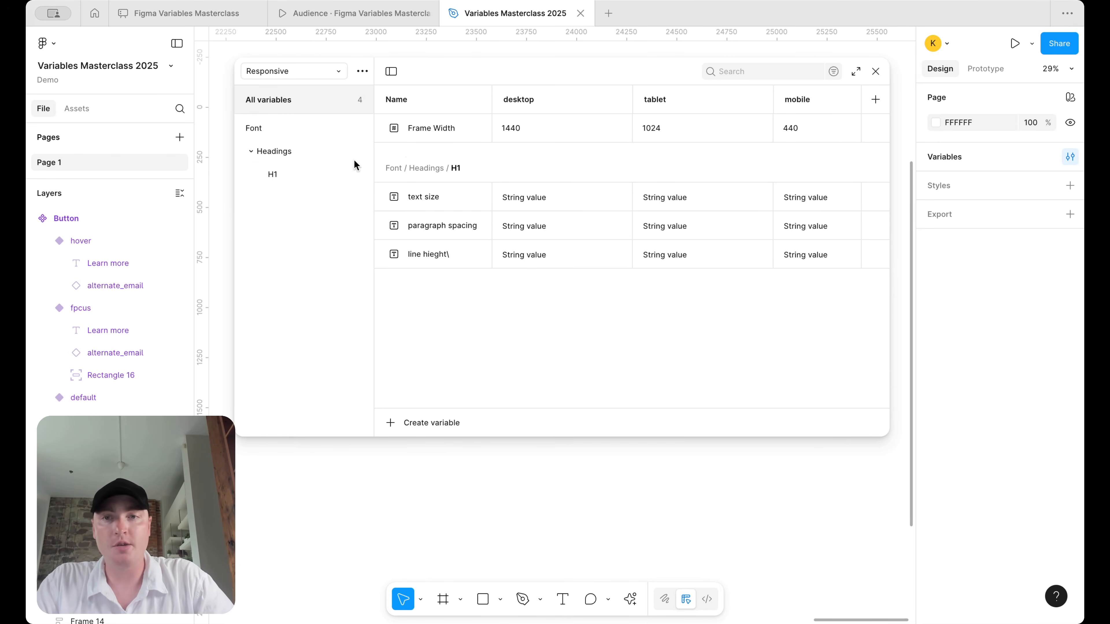
{"action": "left_click_drag", "start_coordinate": [229, 214], "coordinate": [426, 207]}
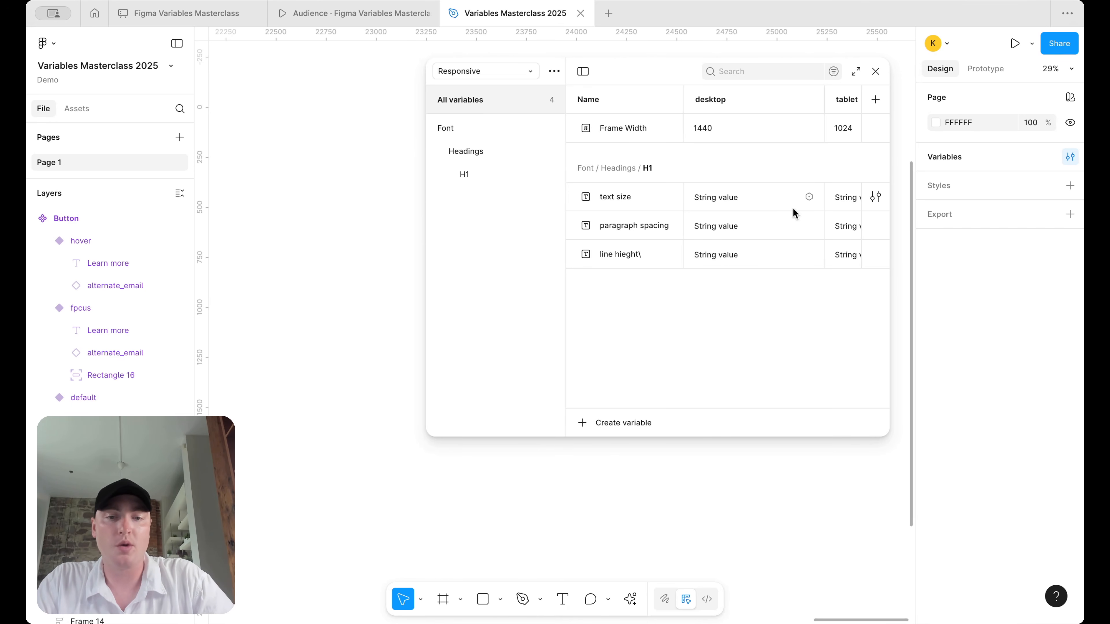
- Close the variables window and add a 1440×1024 Desktop - 1 frame from the preset
{"action": "left_click", "coordinate": [876, 71]}
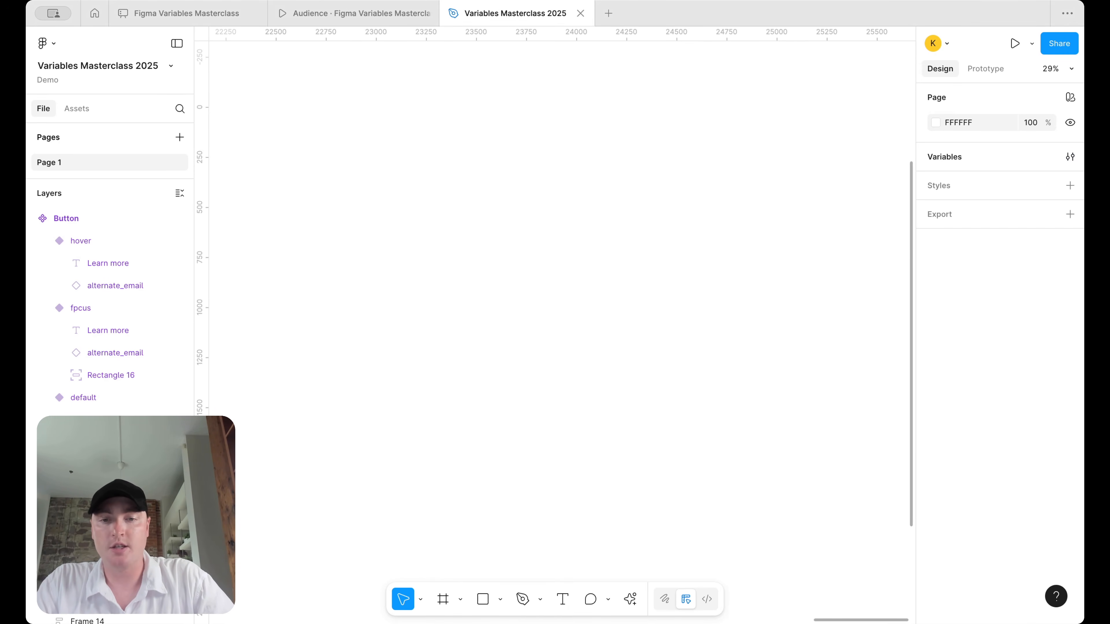
{"action": "left_click", "coordinate": [442, 600]}
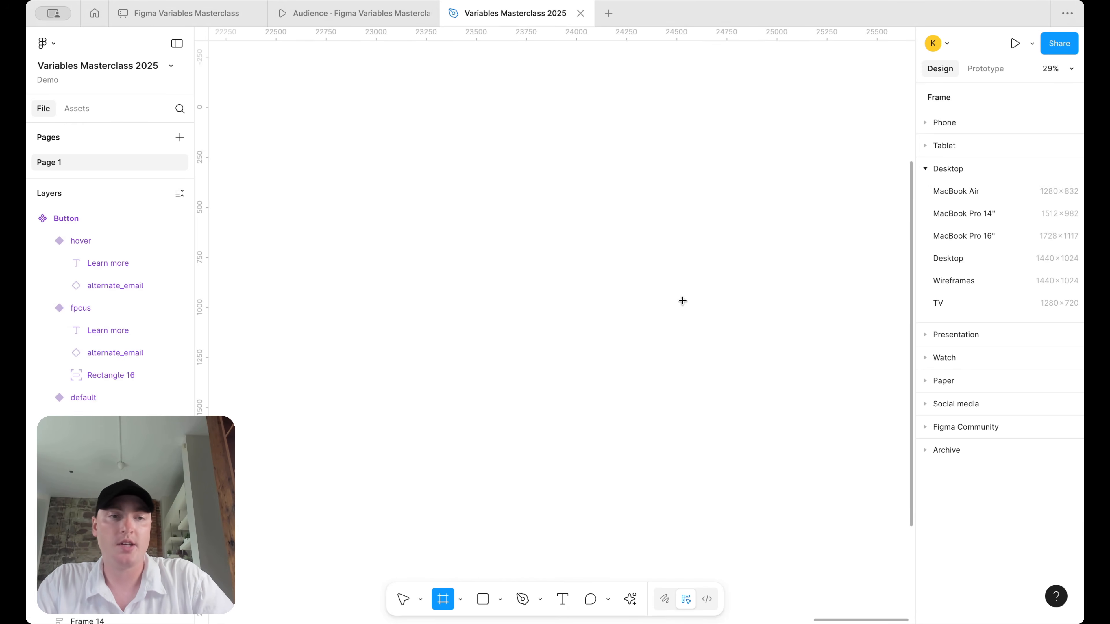
{"action": "left_click", "coordinate": [973, 260]}
{"action": "scroll", "coordinate": [588, 240], "scroll_direction": "down", "scroll_amount": 2}
{"action": "scroll", "coordinate": [587, 240], "scroll_direction": "right", "scroll_amount": 2}
{"action": "left_click", "coordinate": [780, 257]}
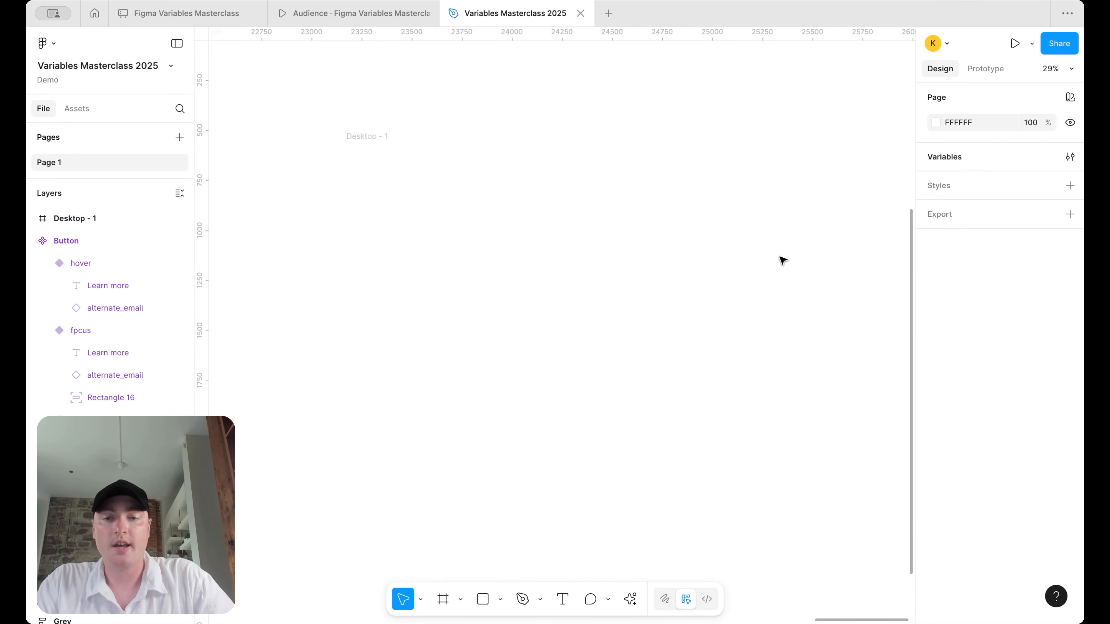
{"action": "left_click", "coordinate": [450, 612]}
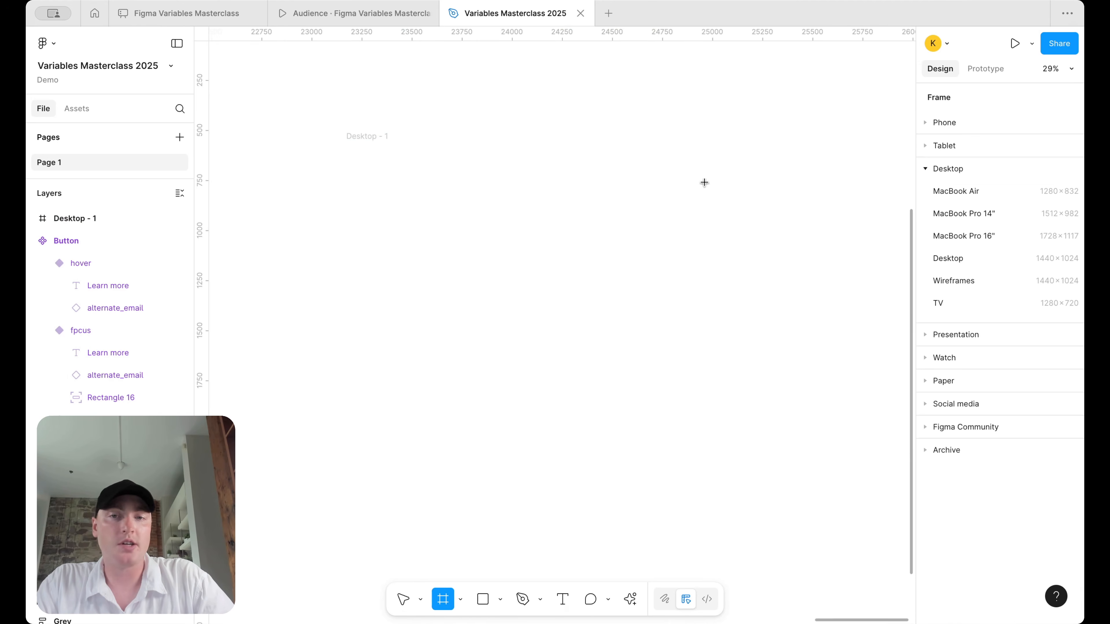
{"action": "left_click", "coordinate": [400, 600]}
- Set the page background colour to FAFAFA
{"action": "left_click", "coordinate": [969, 124]}
{"action": "type", "text": "faf"}
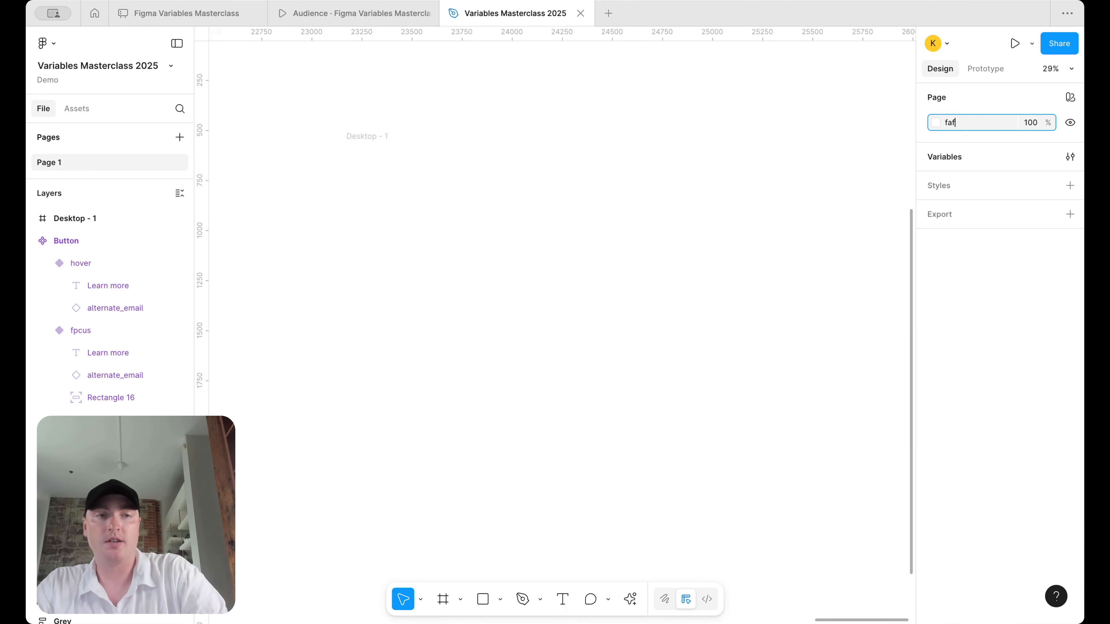
{"action": "type", "text": "afaf"}
{"action": "key", "text": "Return"}
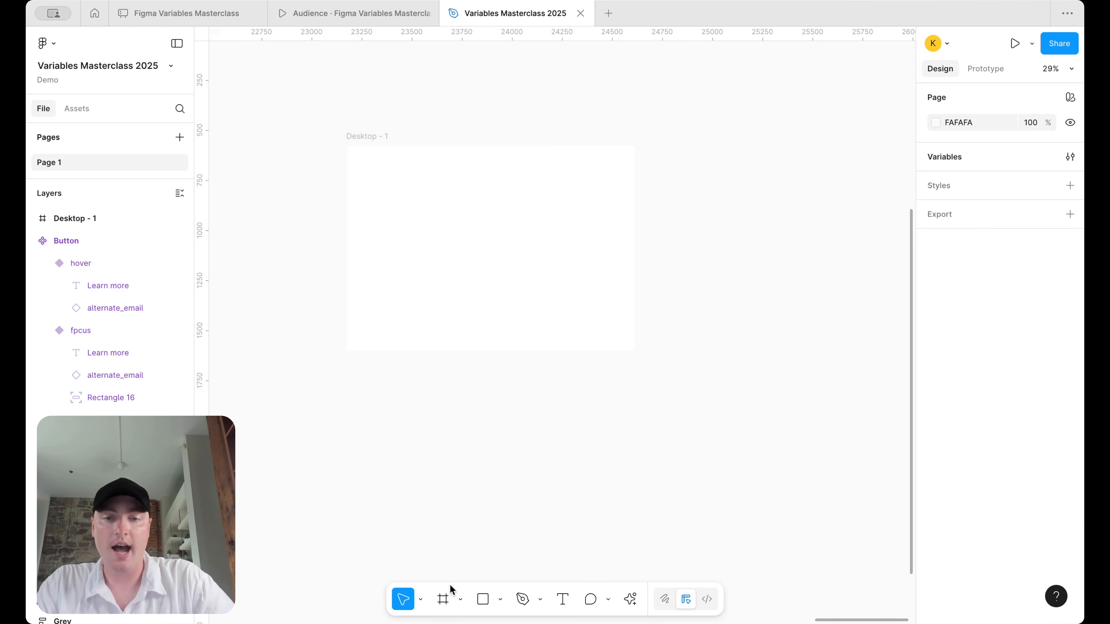
- Draw a new frame beside Desktop - 1 and size it to 1920×1080
{"action": "left_click", "coordinate": [443, 599]}
{"action": "left_click_drag", "start_coordinate": [672, 146], "coordinate": [935, 374]}
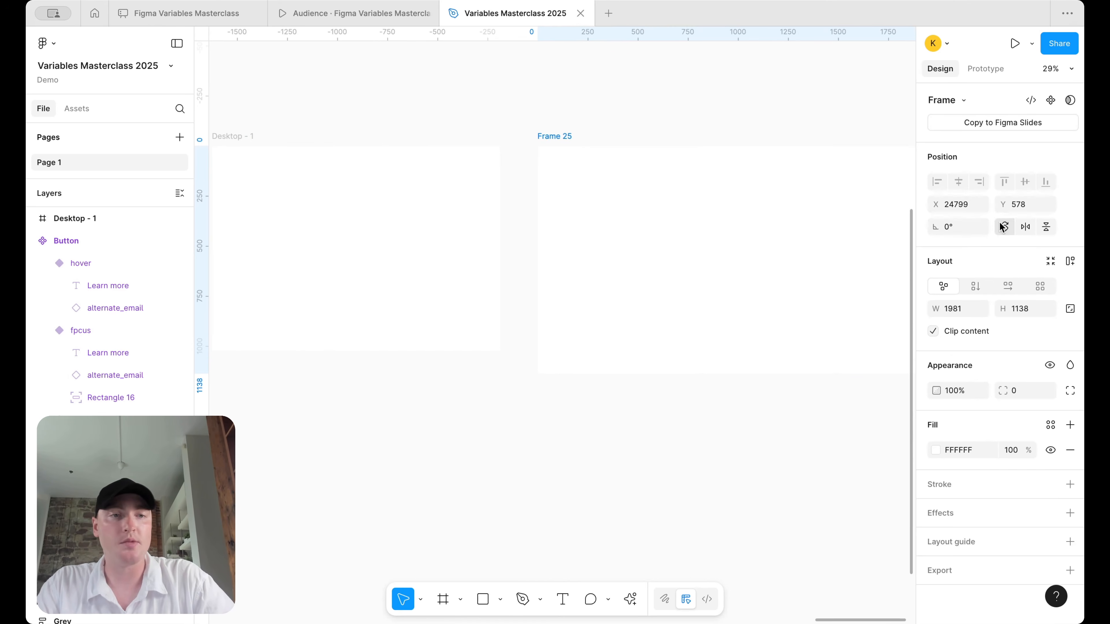
{"action": "left_click", "coordinate": [960, 306]}
{"action": "type", "text": "1920"}
{"action": "key", "text": "Return"}
{"action": "left_click", "coordinate": [1016, 308]}
{"action": "type", "text": "1080"}
{"action": "key", "text": "Return"}
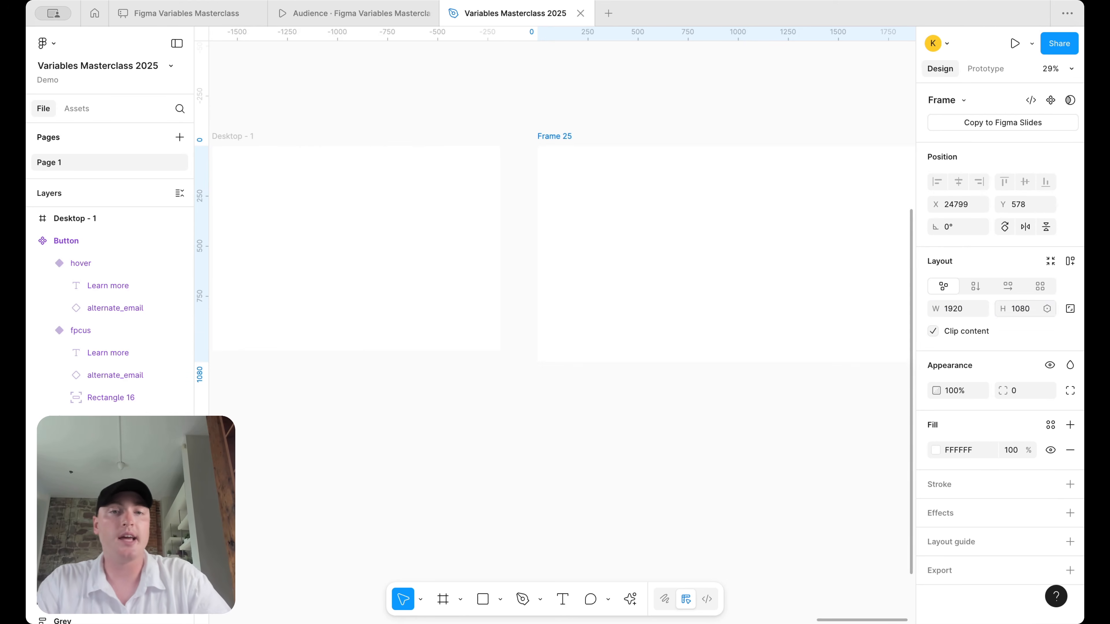
{"action": "scroll", "coordinate": [789, 283], "scroll_direction": "down", "scroll_amount": 4}
{"action": "scroll", "coordinate": [613, 290], "scroll_direction": "up", "scroll_amount": 3}
{"action": "scroll", "coordinate": [618, 290], "scroll_direction": "right", "scroll_amount": 1}
{"action": "scroll", "coordinate": [675, 214], "scroll_direction": "down", "scroll_amount": 2}
{"action": "scroll", "coordinate": [683, 220], "scroll_direction": "right", "scroll_amount": 3}
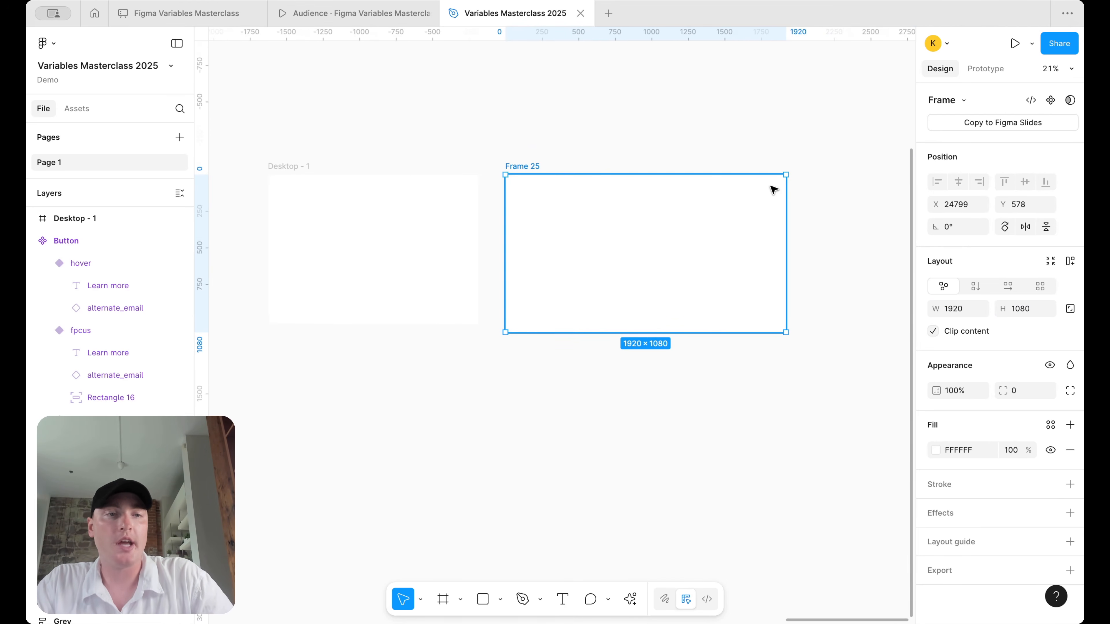
- Review the Frame Width values in the local variables window
{"action": "left_click", "coordinate": [848, 222]}
{"action": "left_click", "coordinate": [1071, 156]}
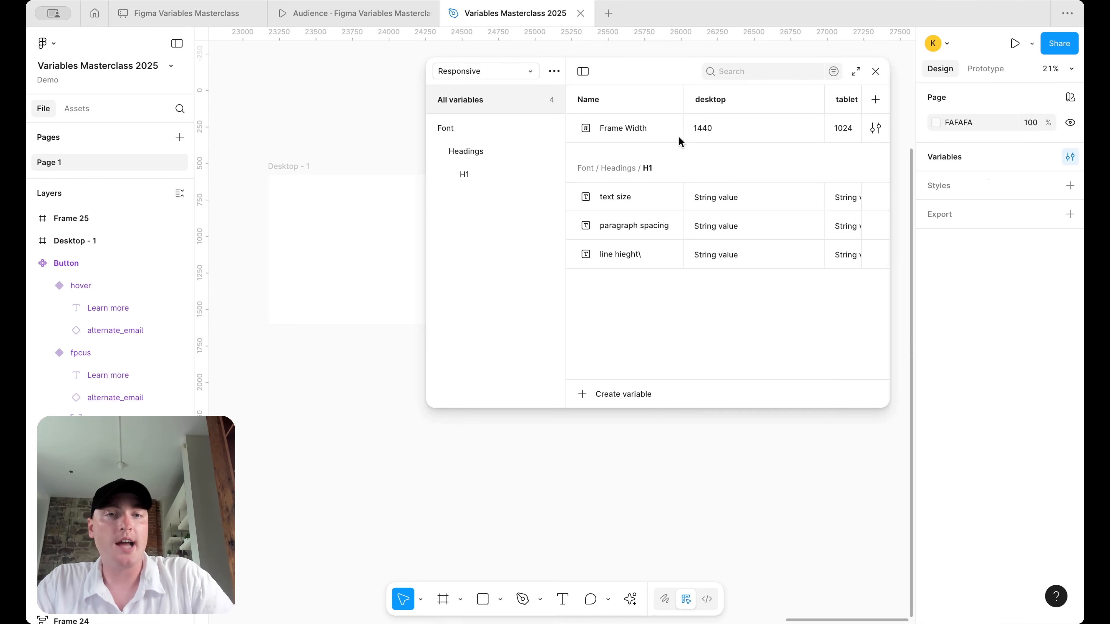
{"action": "scroll", "coordinate": [777, 132], "scroll_direction": "right", "scroll_amount": 3}
{"action": "scroll", "coordinate": [776, 134], "scroll_direction": "left", "scroll_amount": 3}
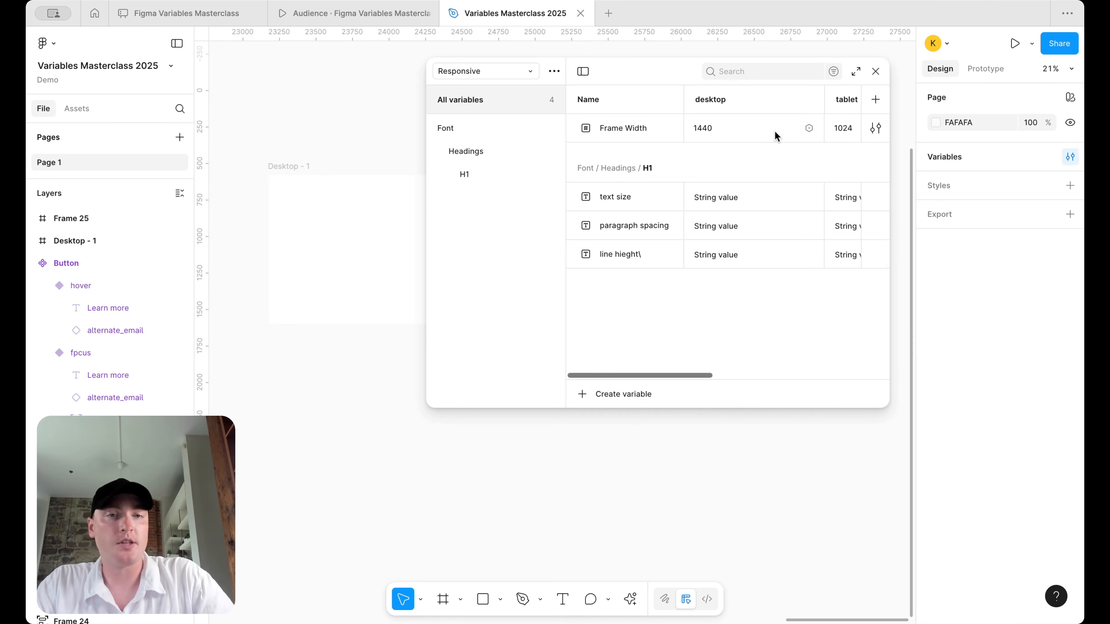
{"action": "scroll", "coordinate": [739, 137], "scroll_direction": "right", "scroll_amount": 5}
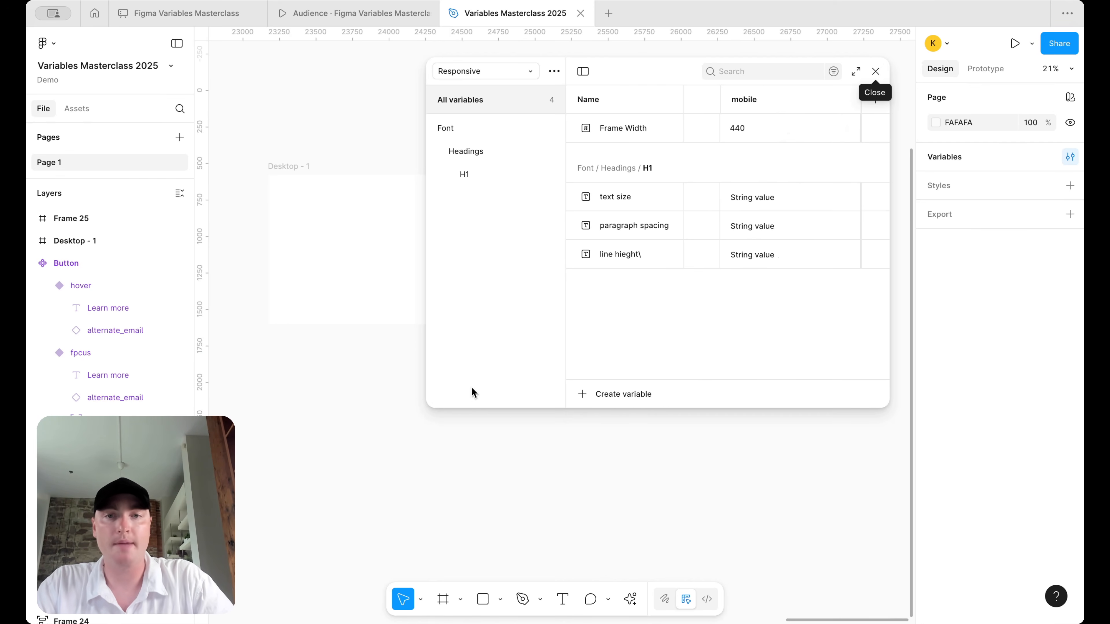
- Delete the Desktop - 1 and Frame 25 frames from the canvas
{"action": "left_click", "coordinate": [878, 73]}
{"action": "left_click_drag", "start_coordinate": [287, 391], "coordinate": [729, 104]}
{"action": "key", "text": "Delete"}
- Reopen the variables window and enlarge it until the mobile column shows
{"action": "left_click", "coordinate": [1070, 156]}
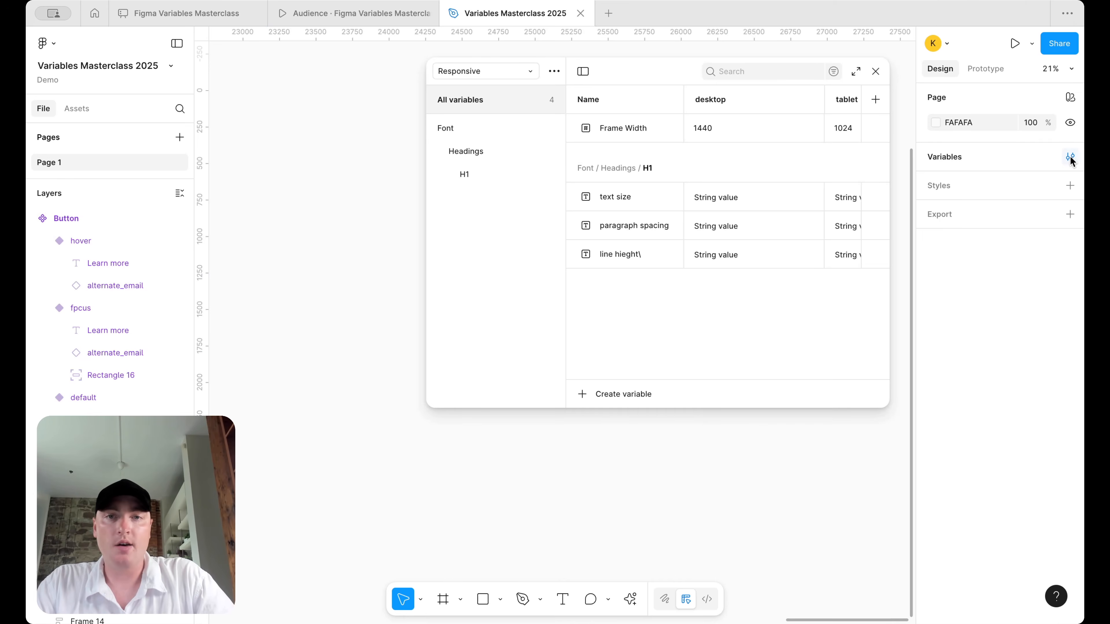
{"action": "left_click_drag", "start_coordinate": [438, 408], "coordinate": [310, 491]}
{"action": "left_click_drag", "start_coordinate": [414, 307], "coordinate": [274, 310]}
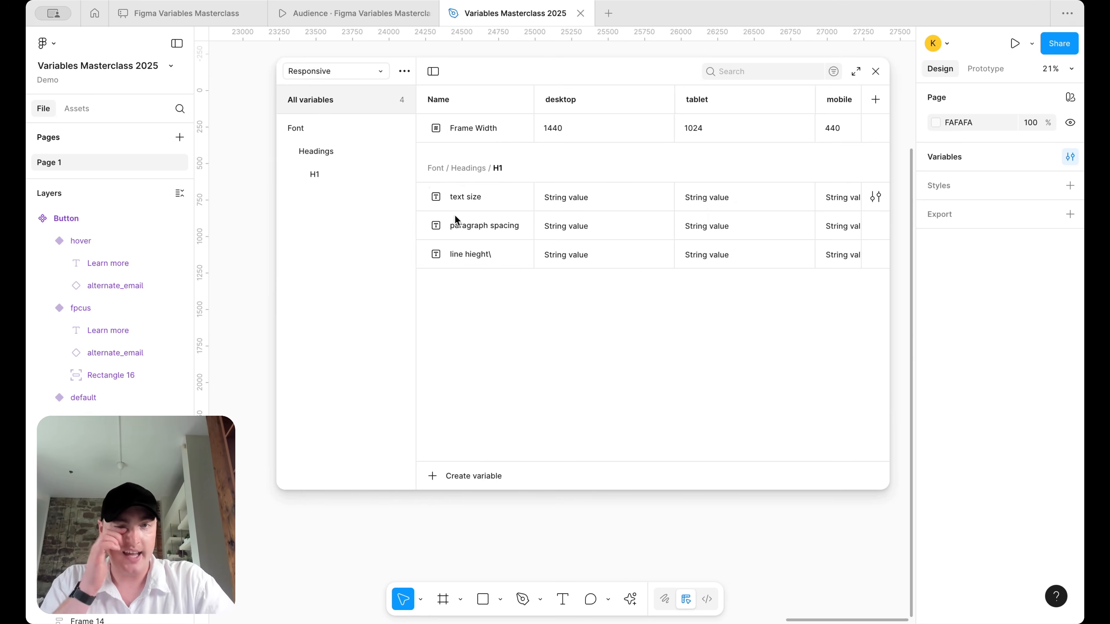
- Remove the stray backslash from the H1 group's third variable name
{"action": "right_click", "coordinate": [310, 175]}
{"action": "left_click", "coordinate": [341, 197]}
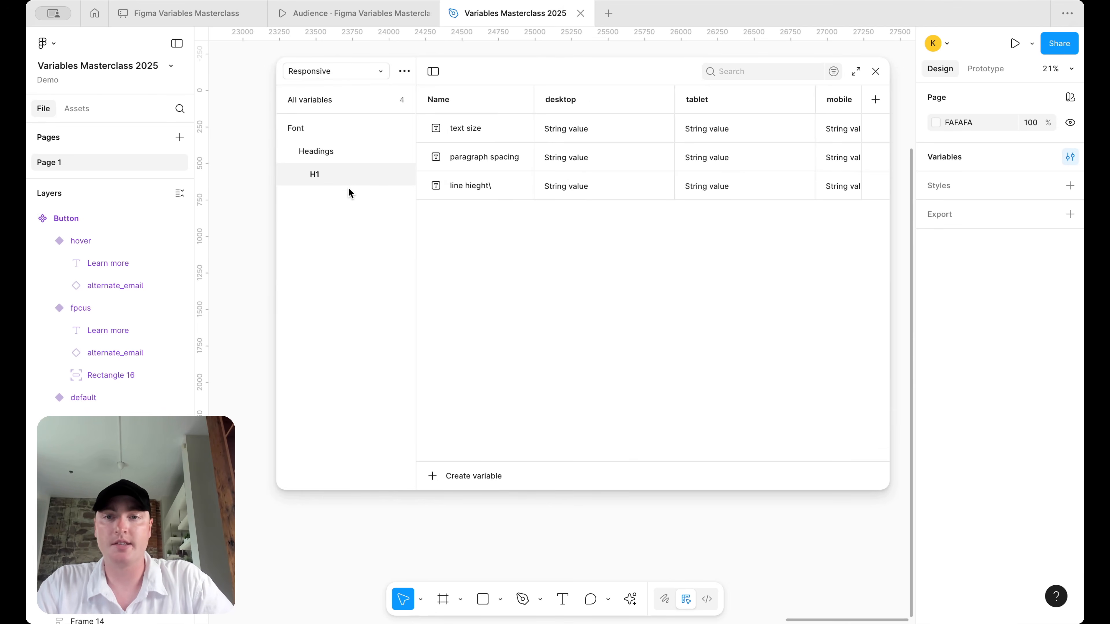
{"action": "double_click", "coordinate": [490, 184]}
{"action": "left_click", "coordinate": [500, 184]}
{"action": "key", "text": "BackSpace"}
{"action": "key", "text": "Return"}
- Duplicate the H1 group three times, naming the copies H2, H3 and H4
{"action": "right_click", "coordinate": [313, 171]}
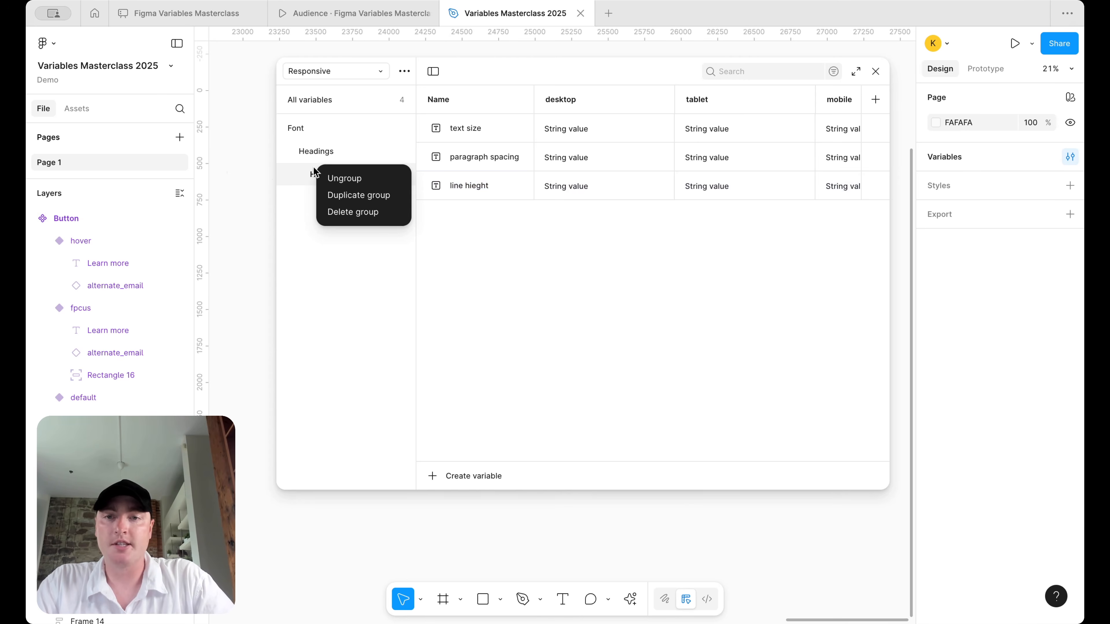
{"action": "left_click", "coordinate": [325, 195]}
{"action": "double_click", "coordinate": [324, 194]}
{"action": "type", "text": "2"}
{"action": "key", "text": "Return"}
{"action": "right_click", "coordinate": [324, 194]}
{"action": "left_click", "coordinate": [356, 222]}
{"action": "double_click", "coordinate": [322, 216]}
{"action": "type", "text": "3"}
{"action": "key", "text": "Return"}
{"action": "right_click", "coordinate": [322, 219]}
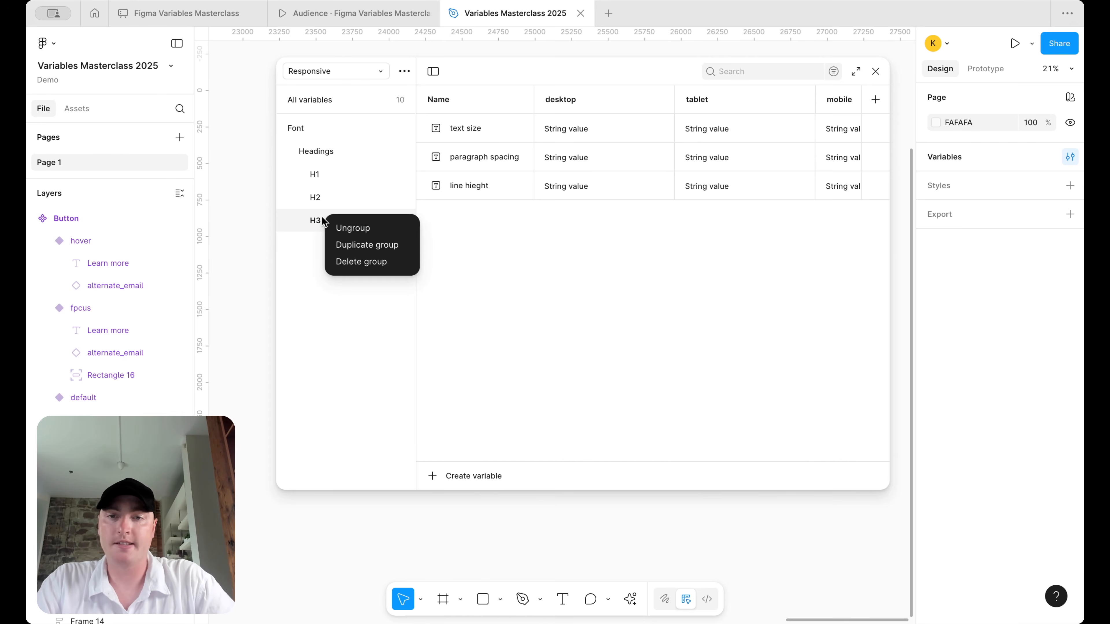
{"action": "left_click", "coordinate": [324, 243]}
{"action": "double_click", "coordinate": [321, 244]}
{"action": "key", "text": "BackSpace"}
{"action": "key", "text": "Return"}
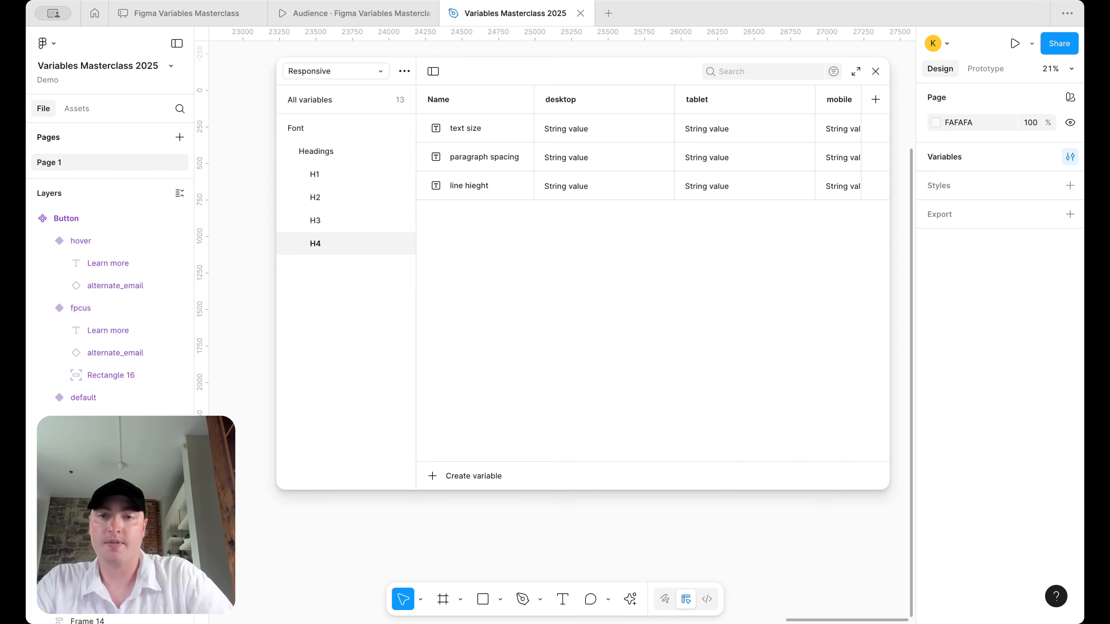
- Duplicate further to add the H5 and H6 heading groups
{"action": "right_click", "coordinate": [322, 245]}
{"action": "left_click", "coordinate": [348, 270]}
{"action": "double_click", "coordinate": [318, 266]}
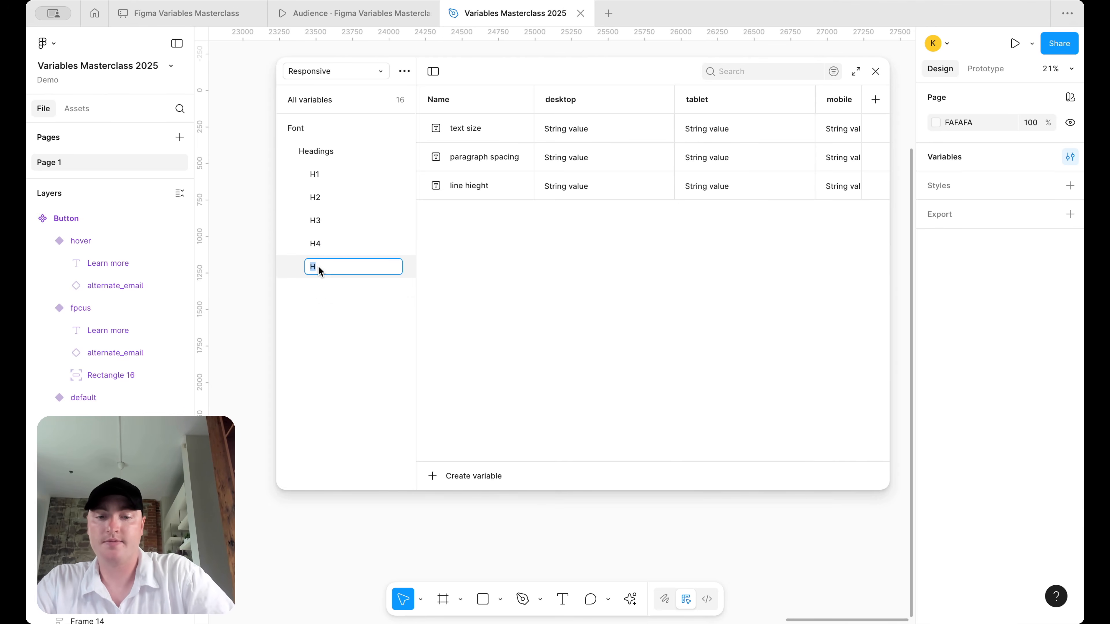
{"action": "type", "text": "H5"}
{"action": "key", "text": "Return"}
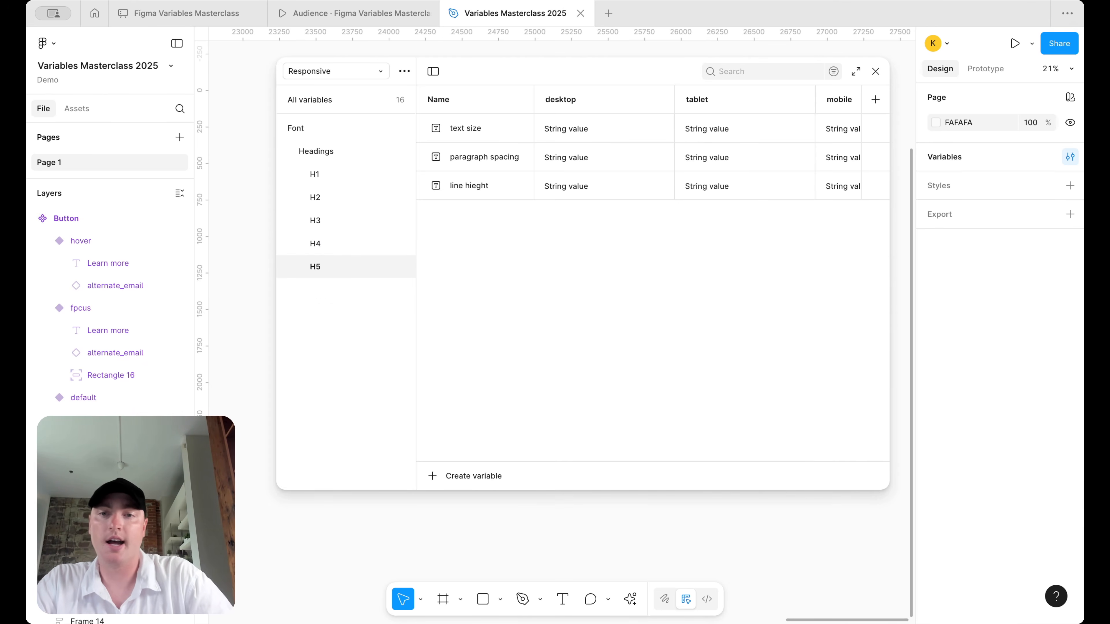
{"action": "right_click", "coordinate": [319, 266]}
{"action": "left_click", "coordinate": [348, 292]}
{"action": "double_click", "coordinate": [327, 288]}
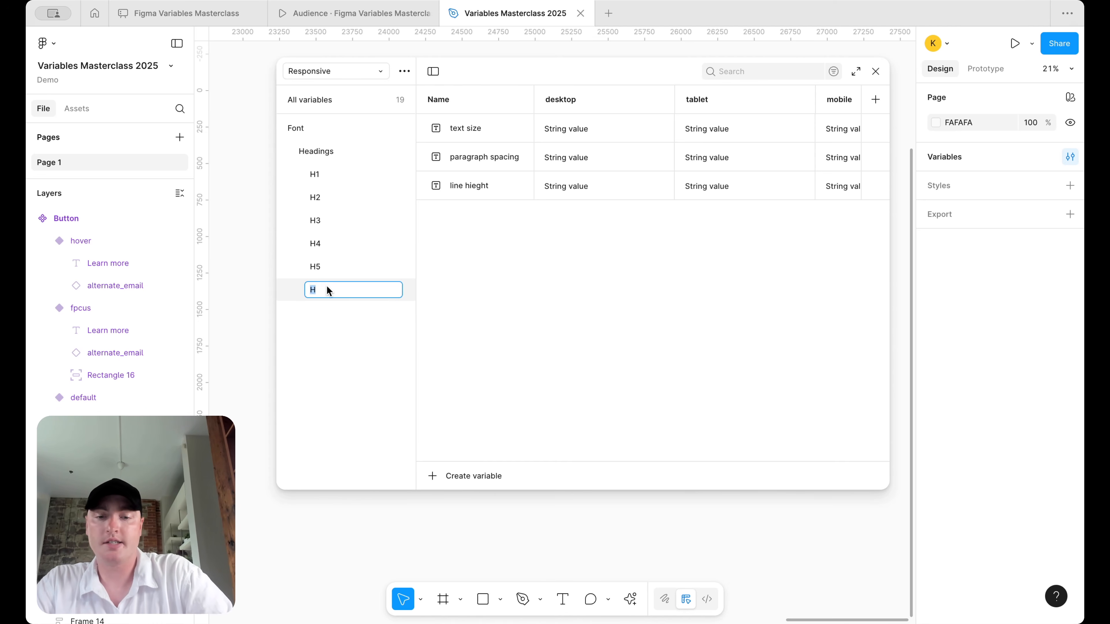
{"action": "type", "text": "H6"}
{"action": "key", "text": "Return"}
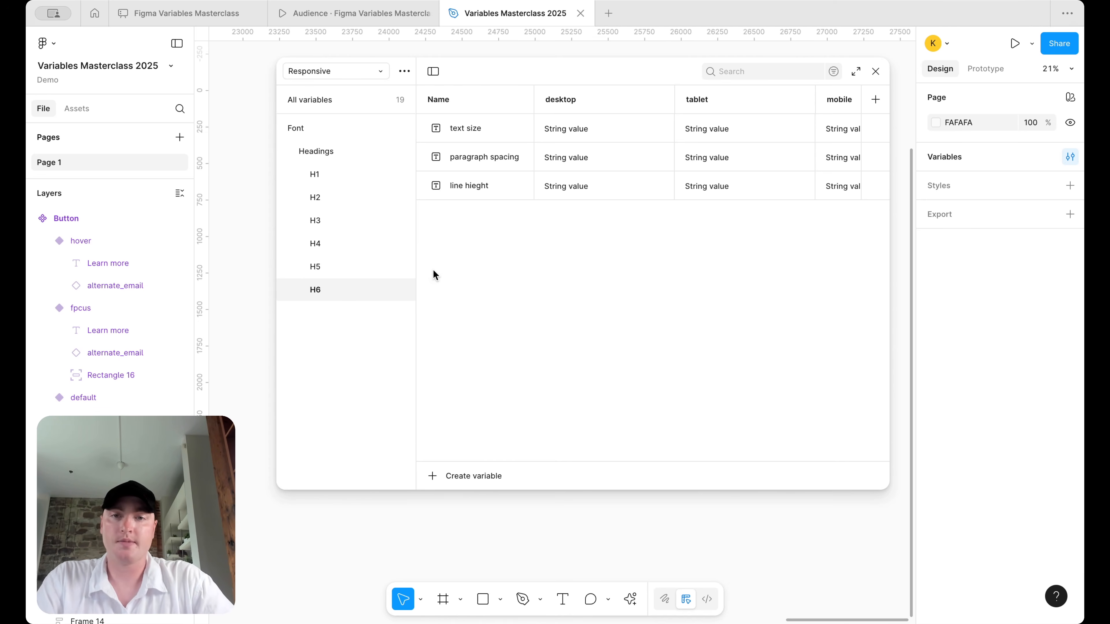
- Correct 'line hieght' to 'line height' in the H6, H5 and H4 groups
{"action": "double_click", "coordinate": [476, 186]}
{"action": "type", "text": "height"}
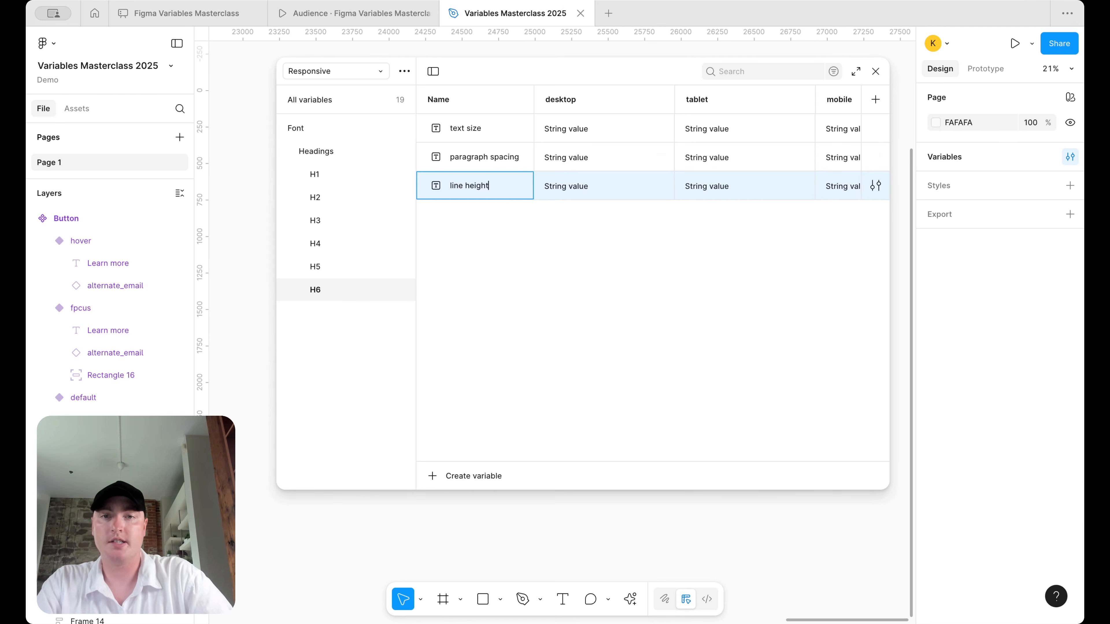
{"action": "key", "text": "ctrl+a"}
{"action": "left_click", "coordinate": [347, 271]}
{"action": "double_click", "coordinate": [480, 183]}
{"action": "type", "text": "line height"}
{"action": "left_click", "coordinate": [336, 248]}
{"action": "double_click", "coordinate": [479, 177]}
- Apply the corrected 'line height' name in the H3, H2 and H1 groups
{"action": "left_click", "coordinate": [350, 226]}
{"action": "left_click", "coordinate": [498, 174]}
{"action": "double_click", "coordinate": [483, 181]}
{"action": "left_click", "coordinate": [316, 196]}
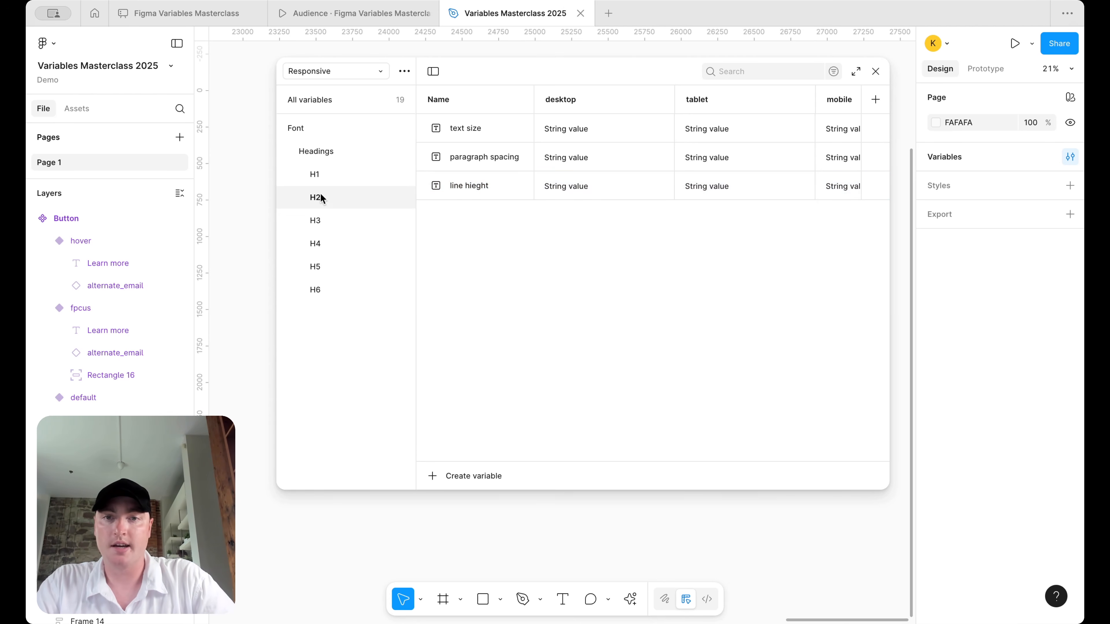
{"action": "double_click", "coordinate": [461, 190]}
{"action": "type", "text": "line height"}
{"action": "left_click", "coordinate": [327, 179]}
{"action": "double_click", "coordinate": [468, 189]}
{"action": "type", "text": "line height"}
{"action": "left_click", "coordinate": [545, 266]}
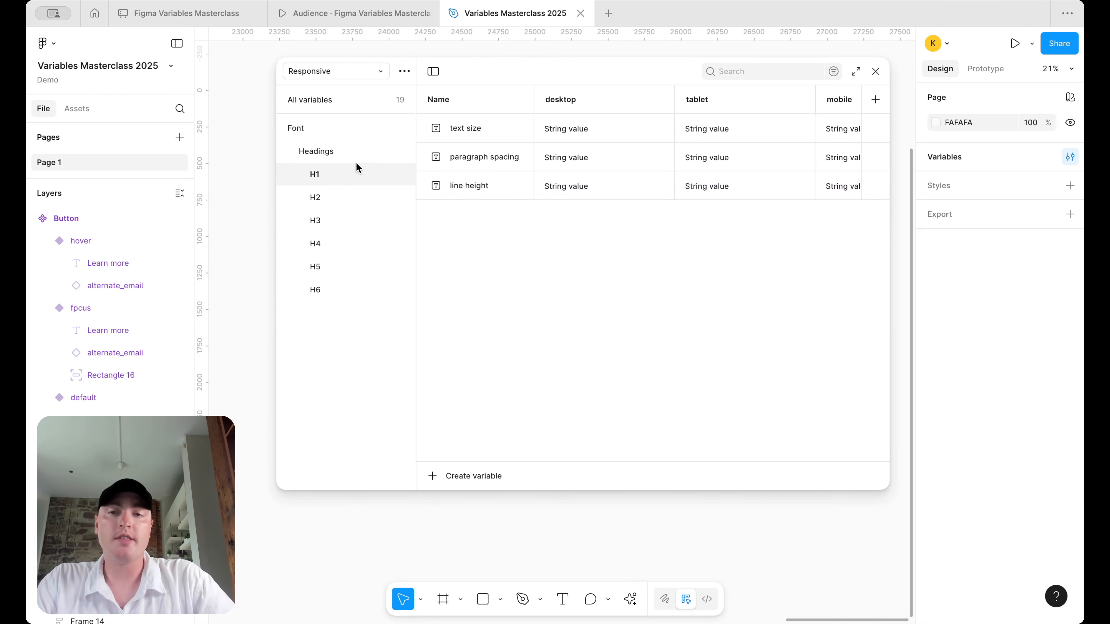
- Duplicate the Headings group as Copy and rename its first two subgroups body and caption
{"action": "right_click", "coordinate": [317, 151]}
{"action": "left_click", "coordinate": [355, 184]}
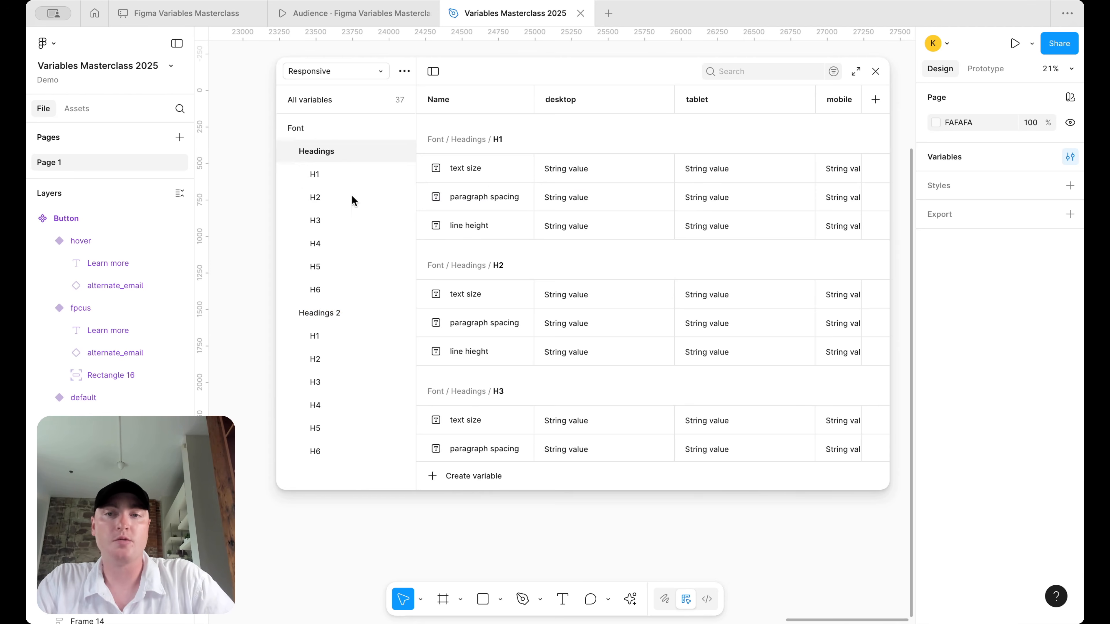
{"action": "double_click", "coordinate": [330, 316]}
{"action": "type", "text": "Copy"}
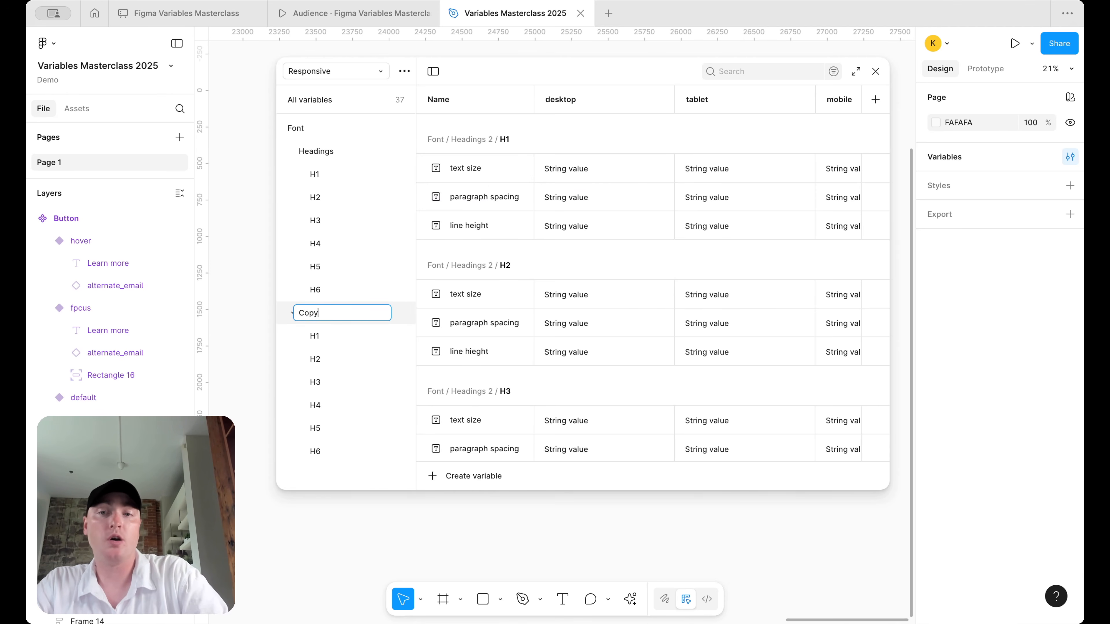
{"action": "key", "text": "Return"}
{"action": "double_click", "coordinate": [339, 332]}
{"action": "type", "text": "bo"}
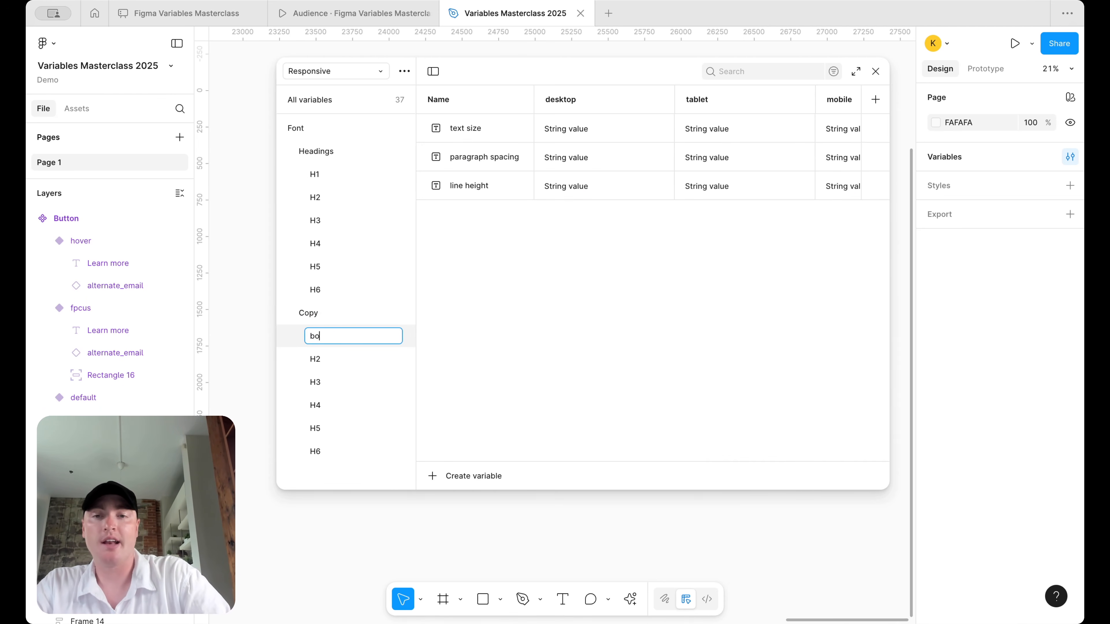
{"action": "type", "text": "dy"}
{"action": "key", "text": "Return"}
{"action": "double_click", "coordinate": [317, 359]}
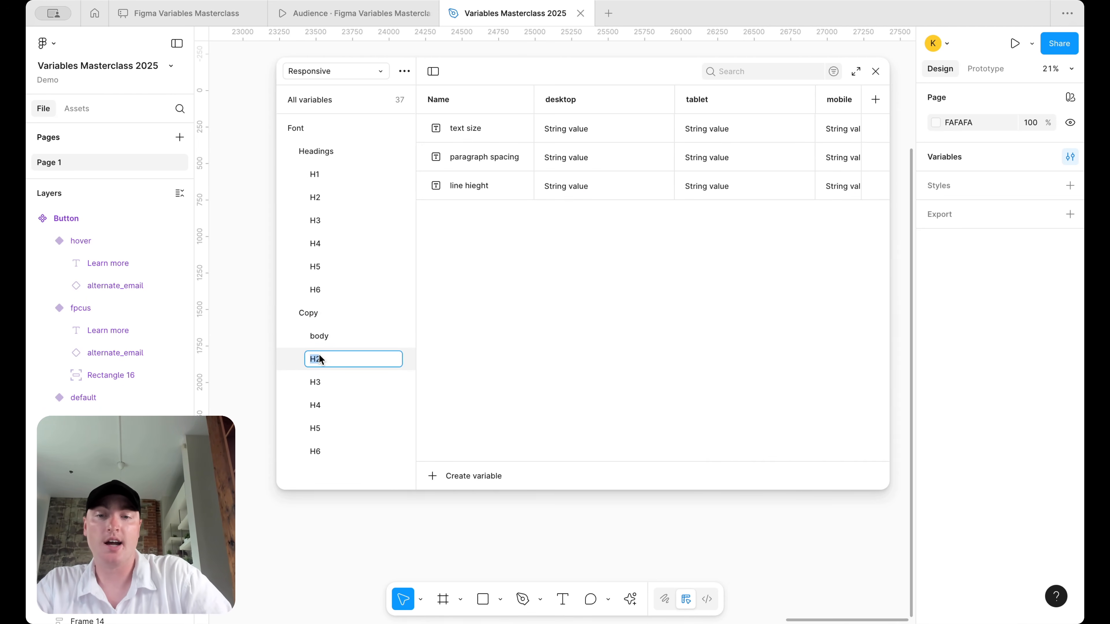
{"action": "type", "text": "caption"}
{"action": "key", "text": "Return"}
- Delete the leftover H3–H6 groups under Copy
{"action": "left_click", "coordinate": [341, 381]}
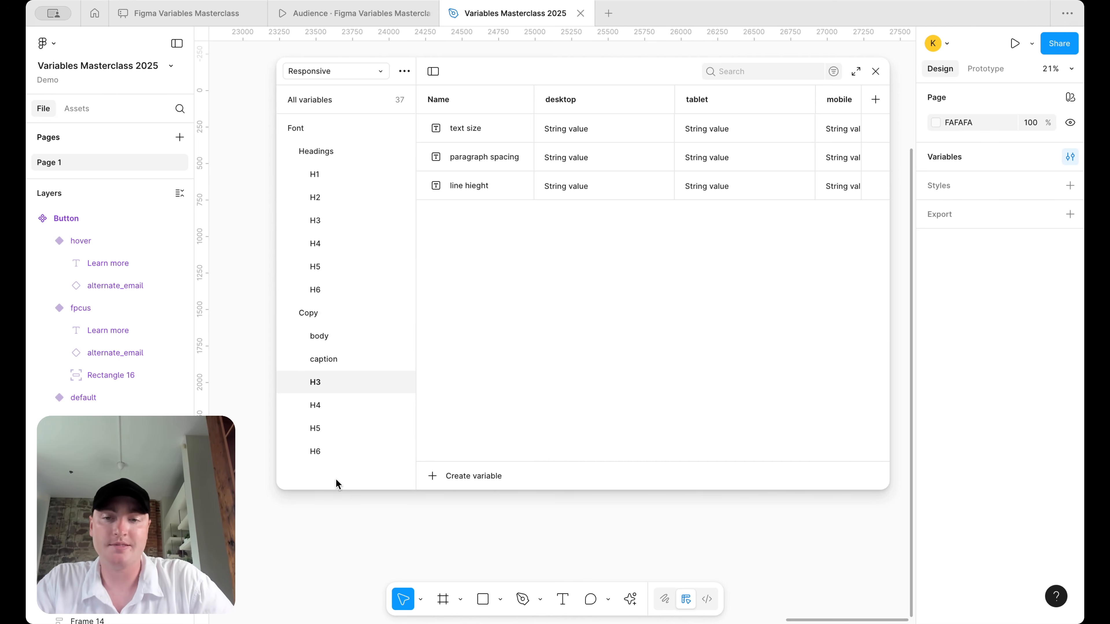
{"action": "left_click", "coordinate": [341, 451], "text": "shift"}
{"action": "right_click", "coordinate": [341, 451]}
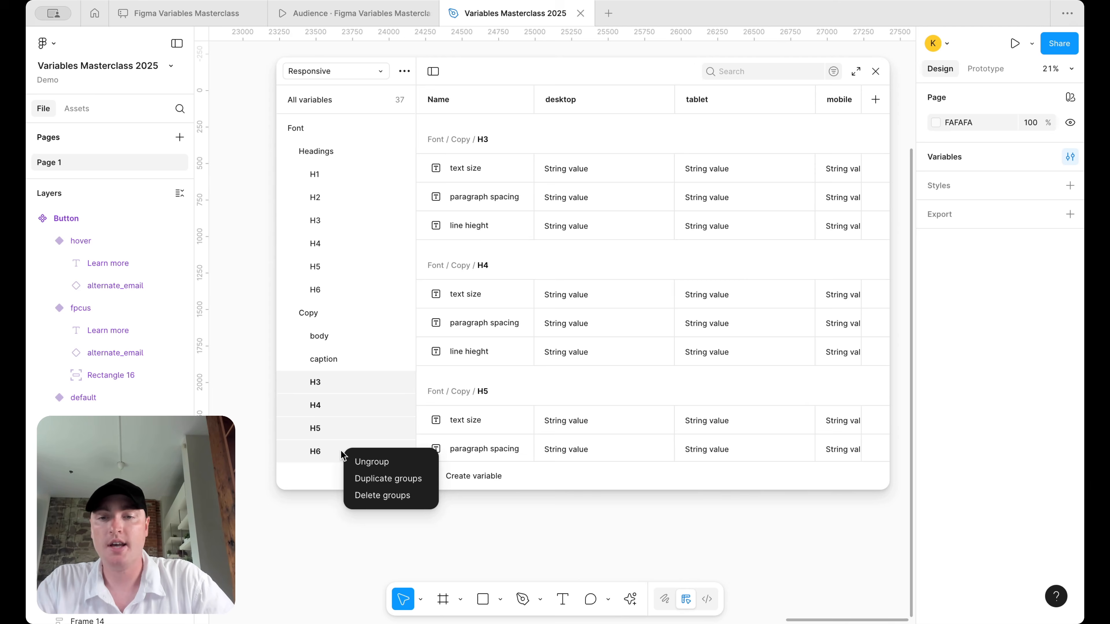
{"action": "left_click", "coordinate": [394, 484]}
- Rename body to body-lg and duplicate it into a body group
{"action": "left_click", "coordinate": [333, 336]}
{"action": "double_click", "coordinate": [331, 336]}
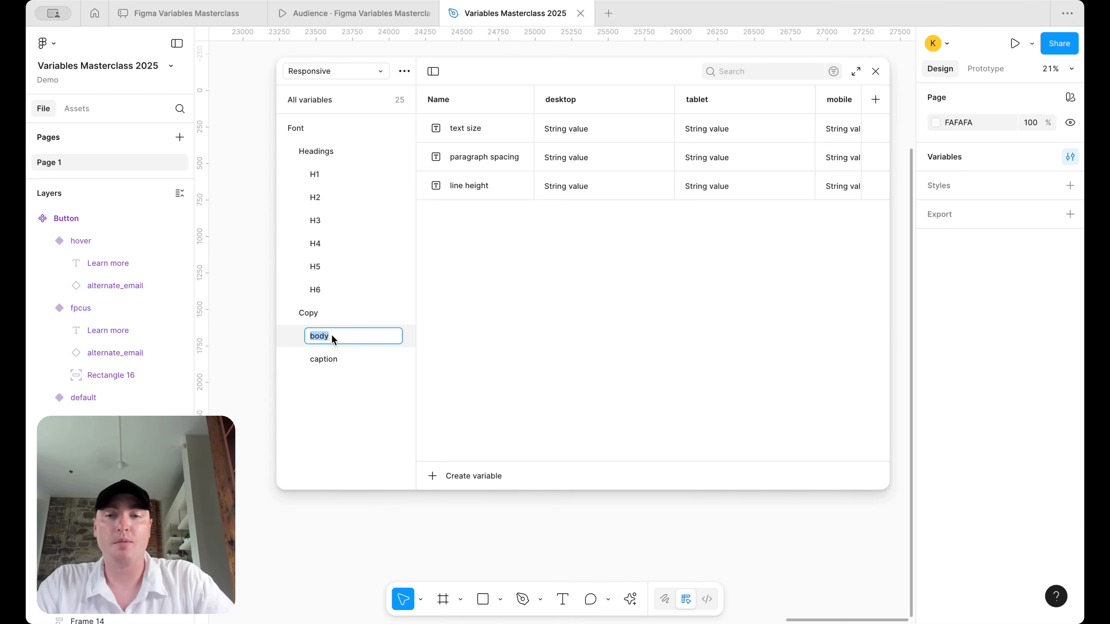
{"action": "type", "text": "-lg"}
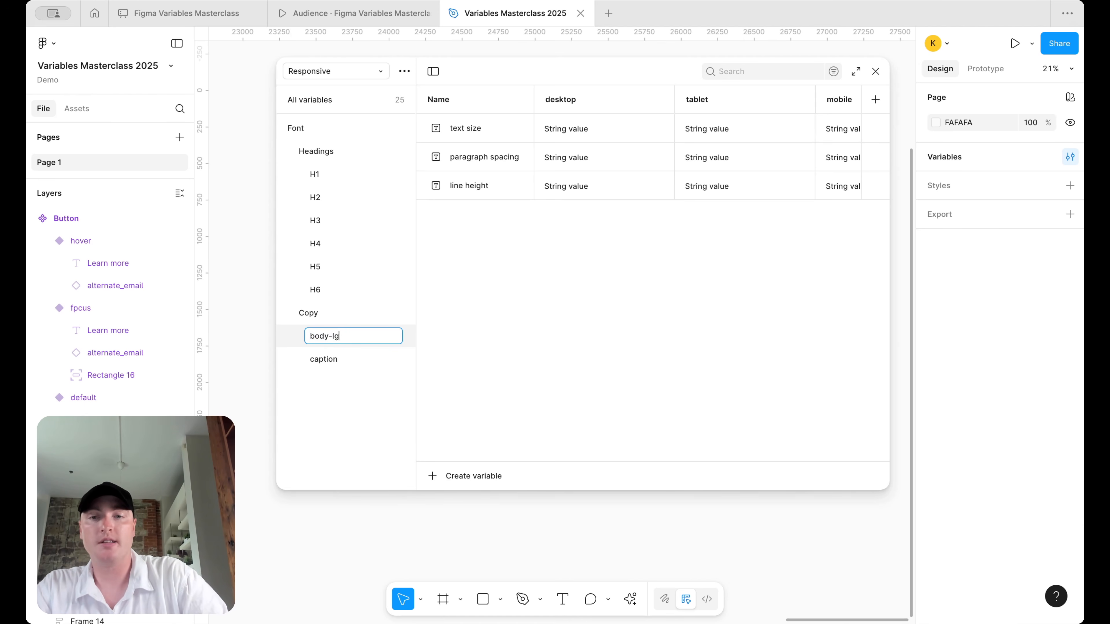
{"action": "key", "text": "Return"}
{"action": "right_click", "coordinate": [339, 338]}
{"action": "left_click", "coordinate": [369, 360]}
{"action": "double_click", "coordinate": [341, 355]}
{"action": "type", "text": "body"}
{"action": "key", "text": "Return"}
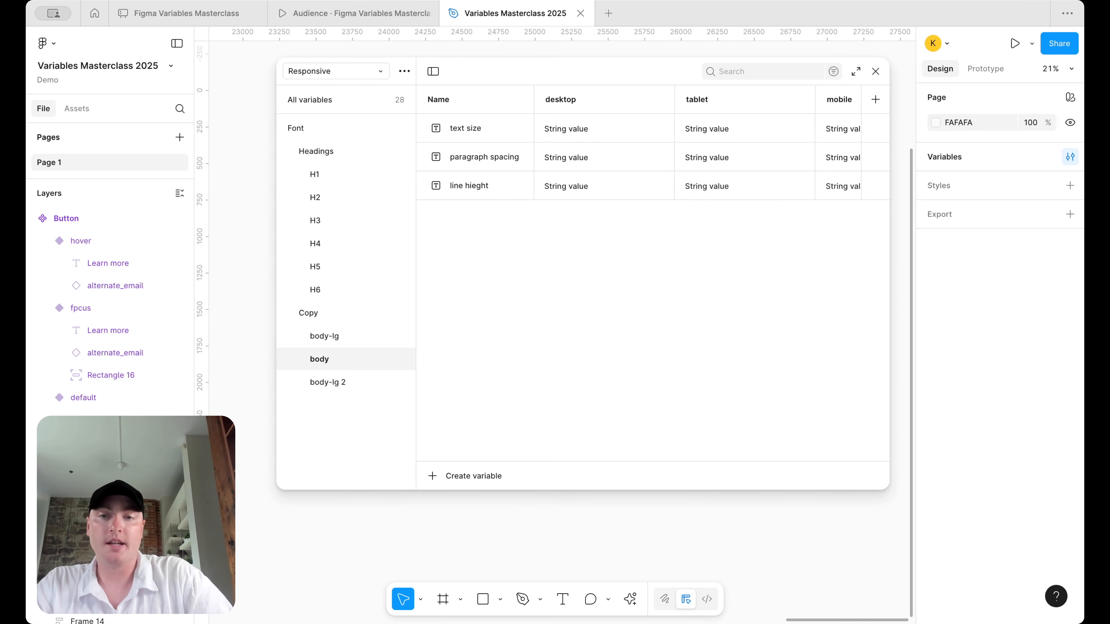
- Rename the remaining copied groups to body-sm and caption
{"action": "right_click", "coordinate": [339, 358]}
{"action": "double_click", "coordinate": [324, 384]}
{"action": "type", "text": "body-sm"}
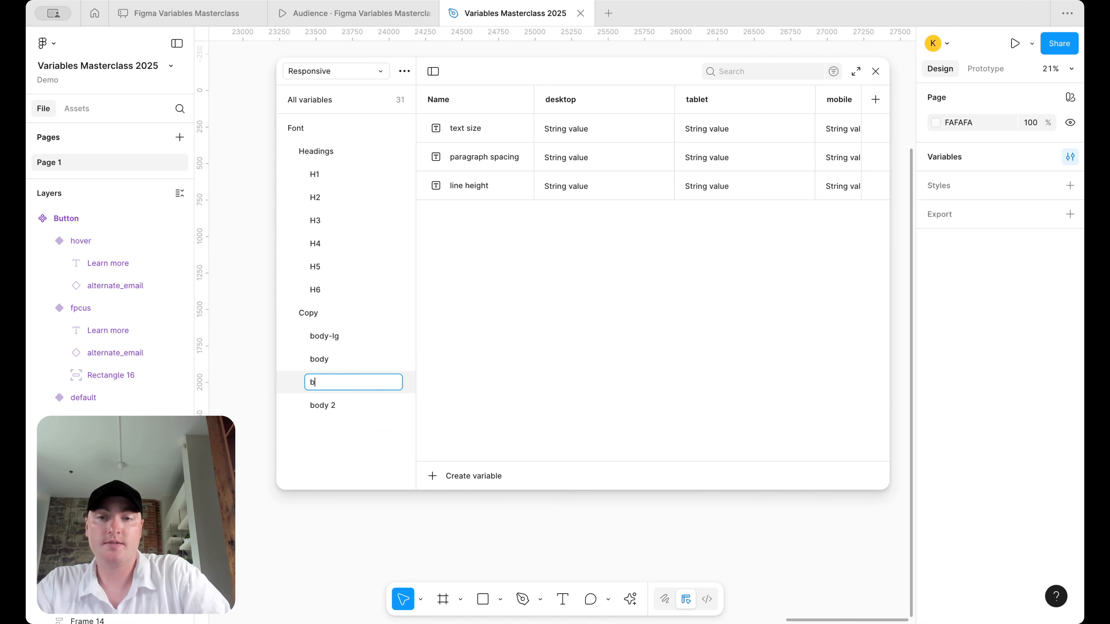
{"action": "key", "text": "Return"}
{"action": "double_click", "coordinate": [324, 405]}
{"action": "type", "text": "caption"}
{"action": "key", "text": "Return"}
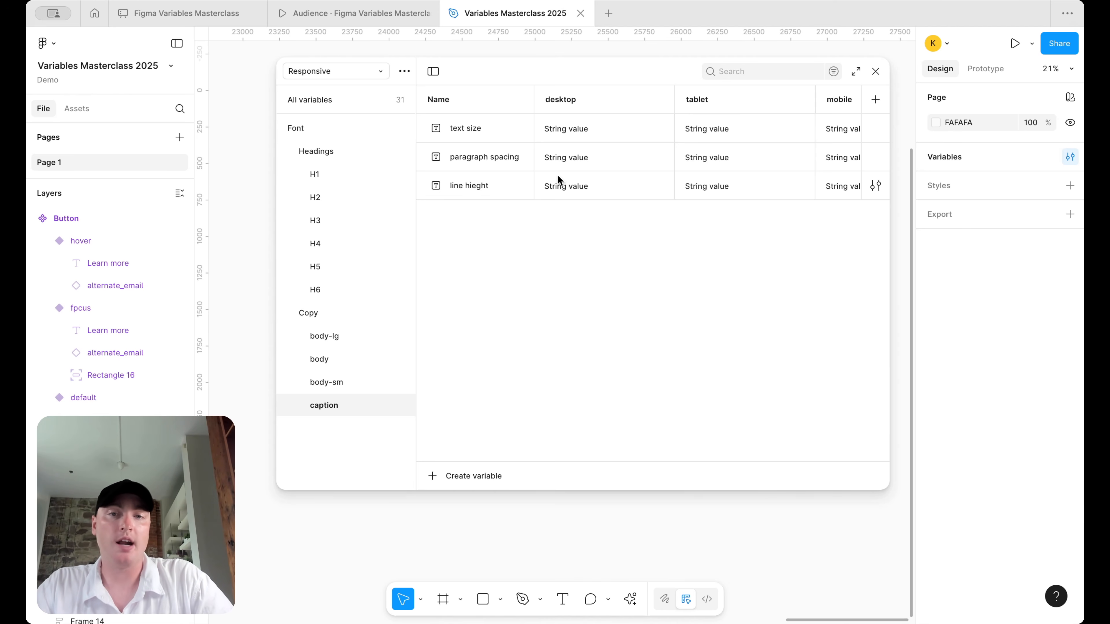
- Fix the 'line hieght' variable name to 'line height' in caption and body
{"action": "double_click", "coordinate": [479, 185]}
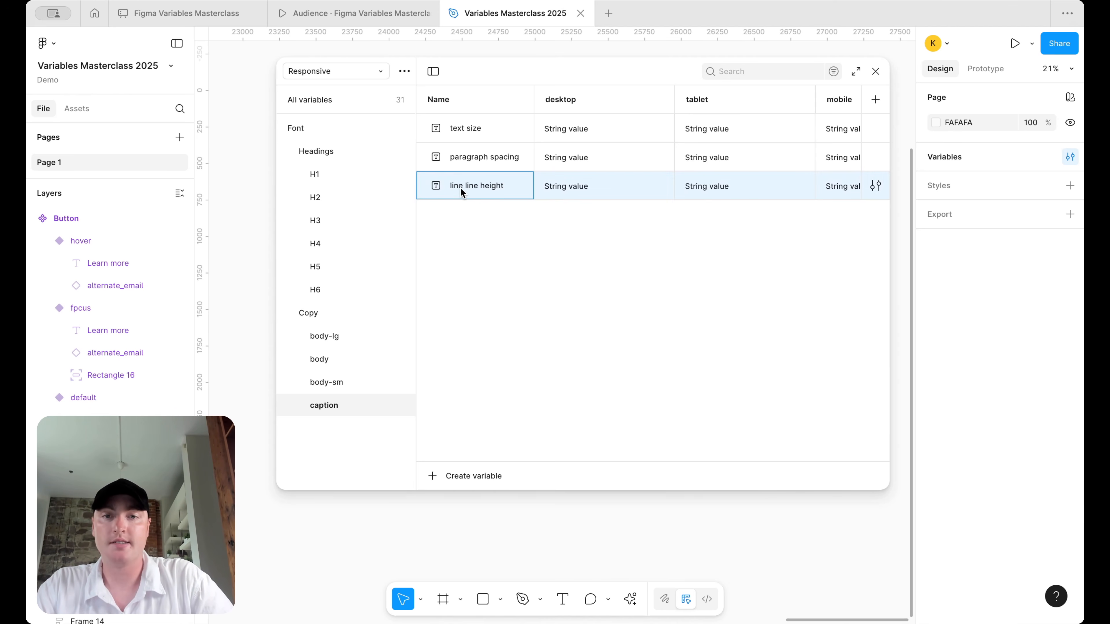
{"action": "key", "text": "Right"}
{"action": "key", "text": "Right"}
{"action": "key", "text": "BackSpace"}
{"action": "key", "text": "BackSpace"}
{"action": "key", "text": "BackSpace"}
{"action": "key", "text": "BackSpace"}
{"action": "key", "text": "BackSpace"}
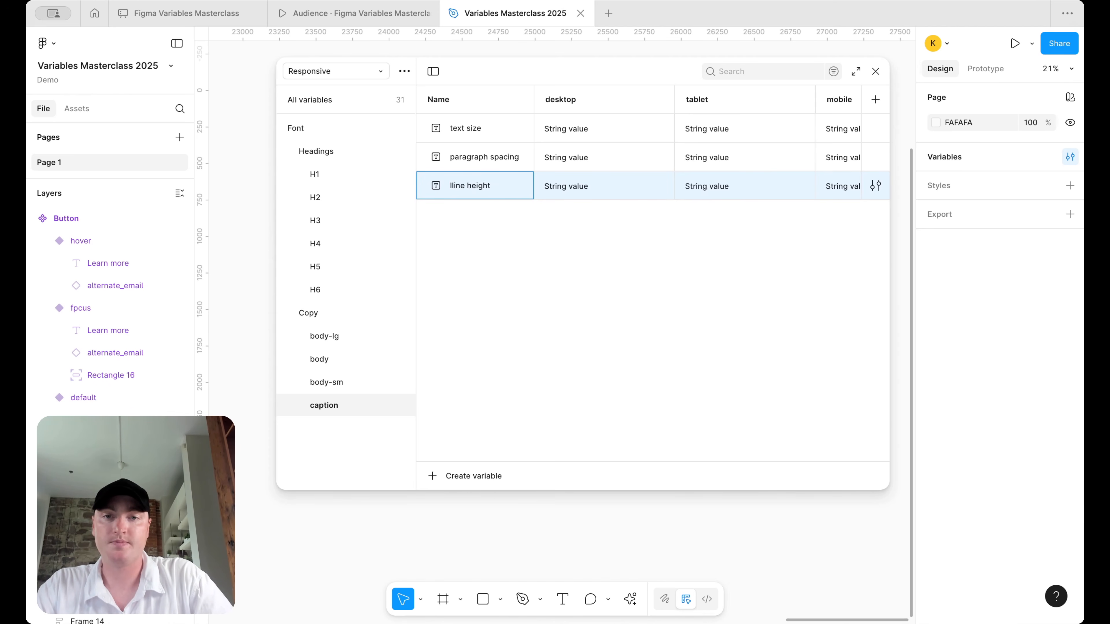
{"action": "key", "text": "super+a"}
{"action": "left_click", "coordinate": [319, 381]}
{"action": "left_click", "coordinate": [325, 357]}
{"action": "left_click", "coordinate": [336, 341]}
{"action": "left_click", "coordinate": [335, 362]}
{"action": "double_click", "coordinate": [471, 188]}
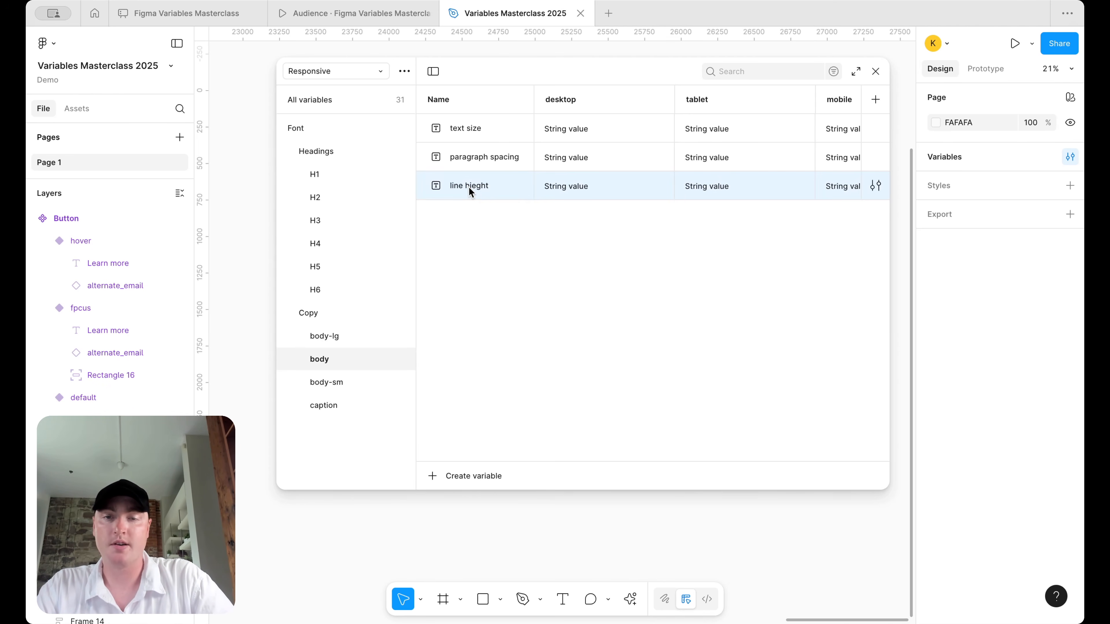
{"action": "type", "text": "line height"}
{"action": "key", "text": "Return"}
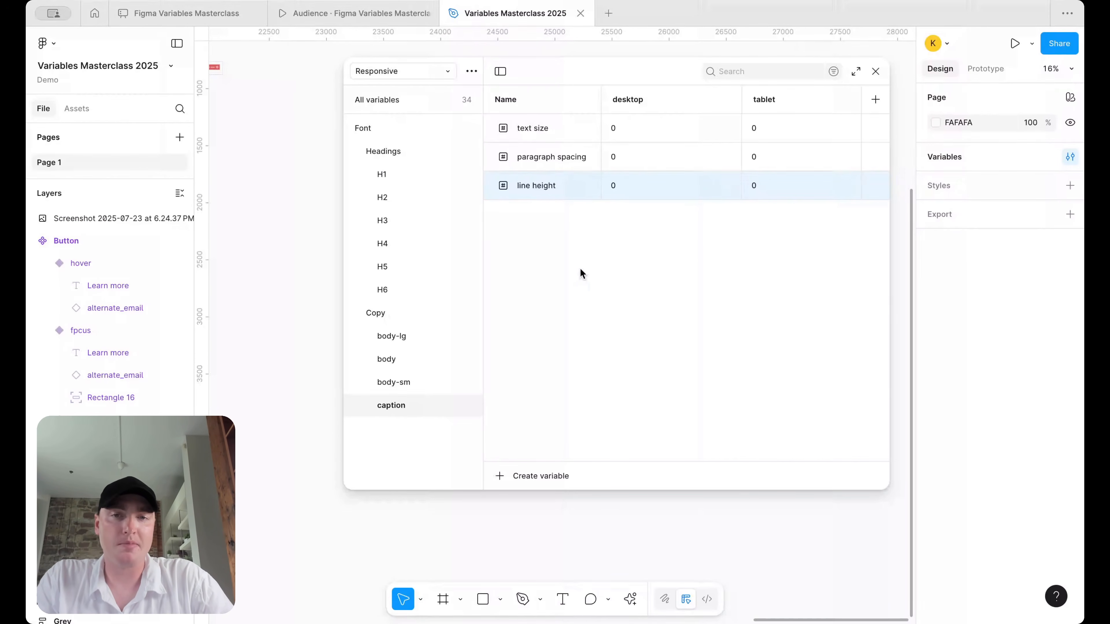
- Start a new variable without picking a type, and remove a stray backslash after line height
{"action": "left_click", "coordinate": [530, 480]}
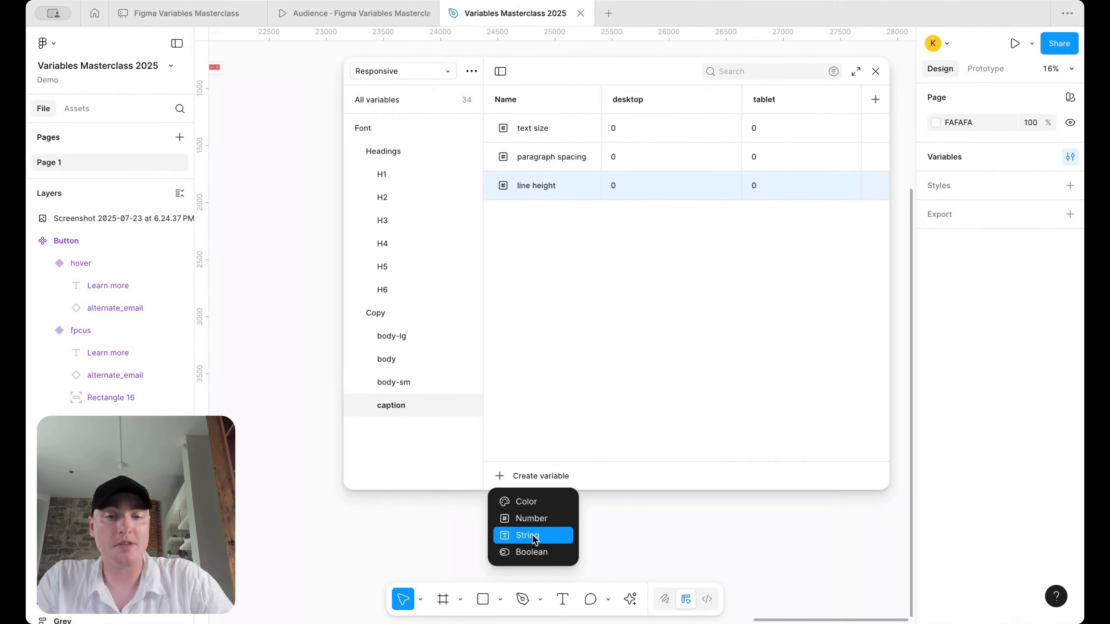
{"action": "left_click", "coordinate": [545, 305]}
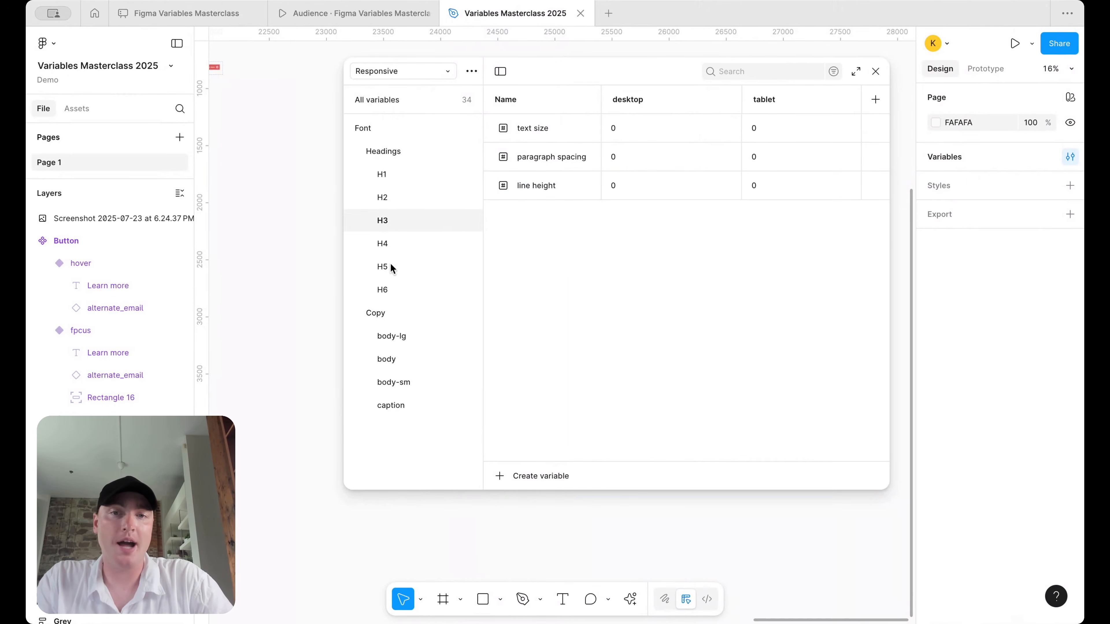
{"action": "type", "text": "\\"}
{"action": "key", "text": "BackSpace"}
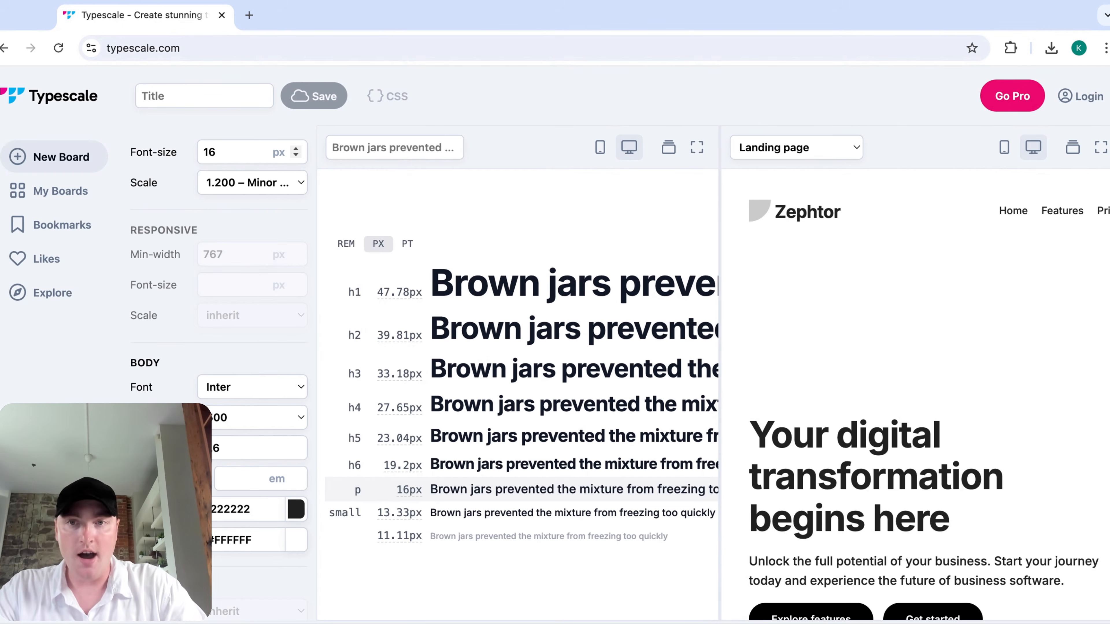
- Compare the Typescale sizes in rem, px and pt, ending on px
{"action": "left_click", "coordinate": [349, 245]}
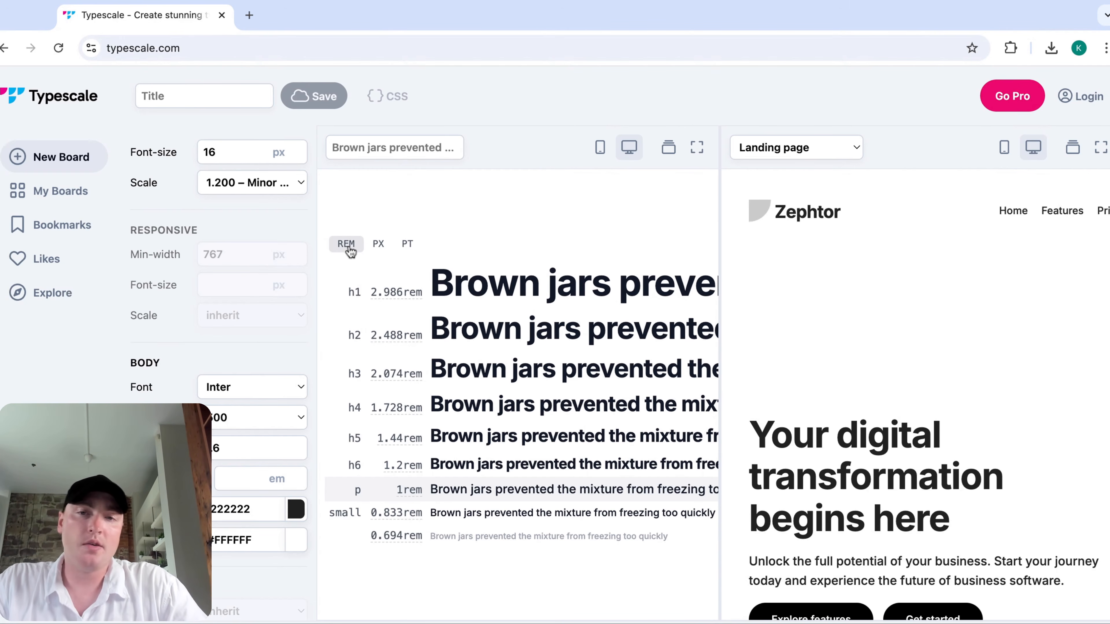
{"action": "left_click", "coordinate": [374, 244]}
{"action": "left_click", "coordinate": [347, 247]}
{"action": "left_click", "coordinate": [379, 245]}
{"action": "left_click", "coordinate": [407, 245]}
{"action": "left_click", "coordinate": [357, 249]}
{"action": "left_click", "coordinate": [379, 247]}
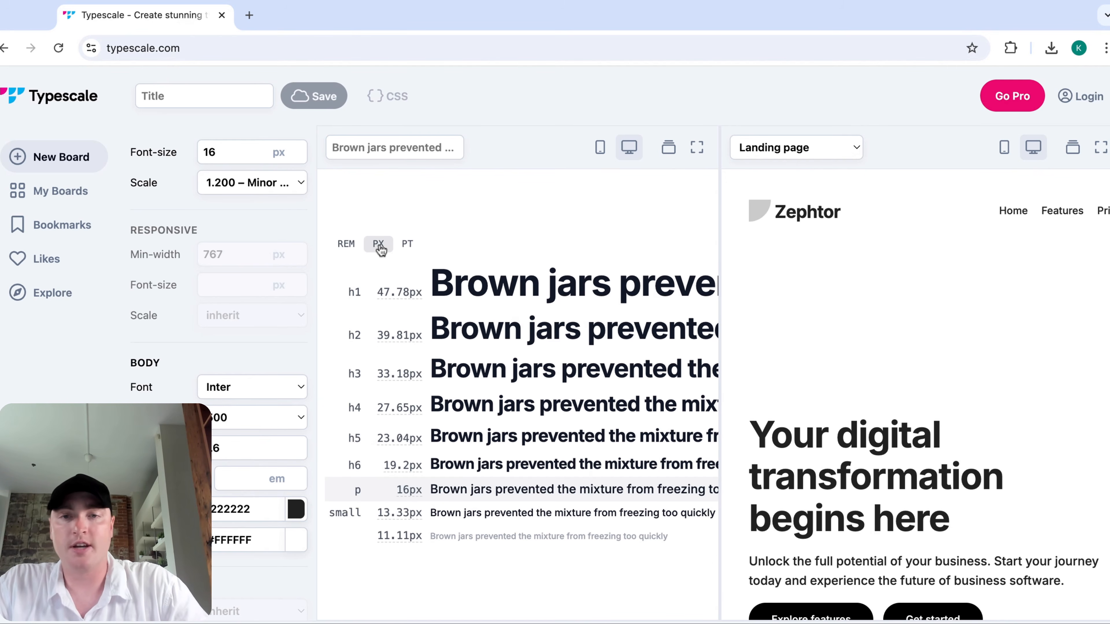
- Try the 1.250 Major, 1.333 Perfect, 1.414 Augmented and 1.500 Perfect scales
{"action": "left_click", "coordinate": [290, 189]}
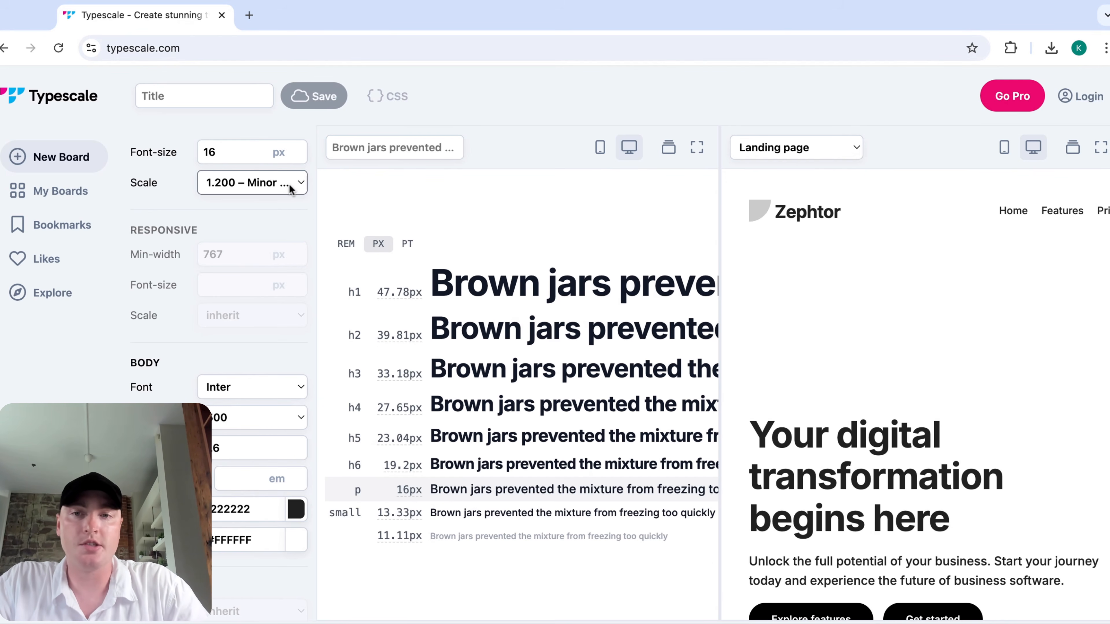
{"action": "left_click", "coordinate": [293, 198]}
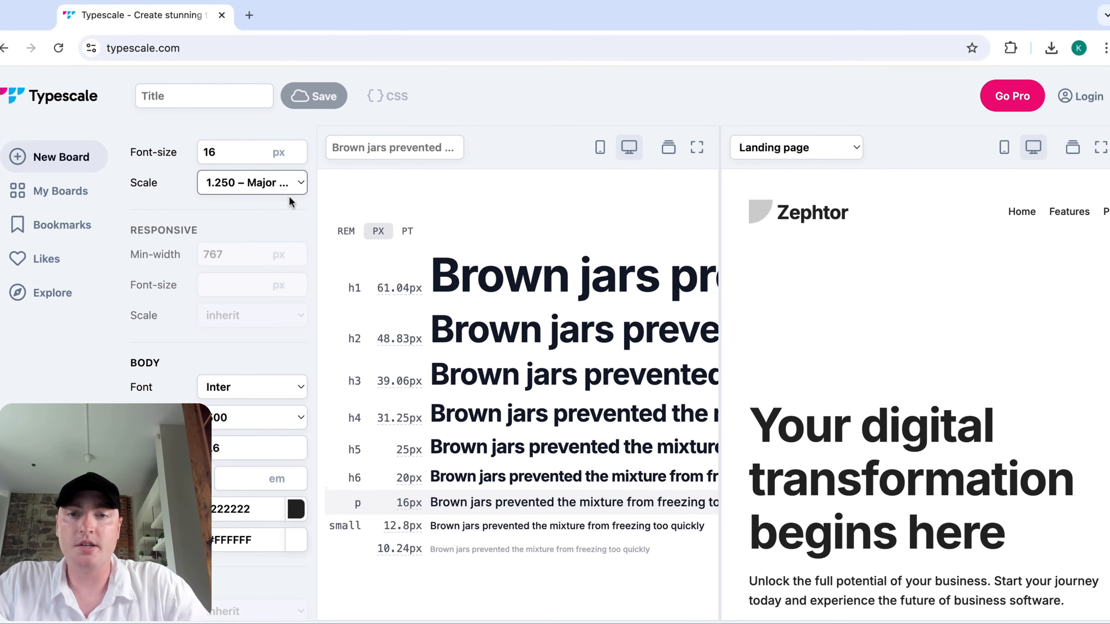
{"action": "mouse_move", "coordinate": [610, 263]}
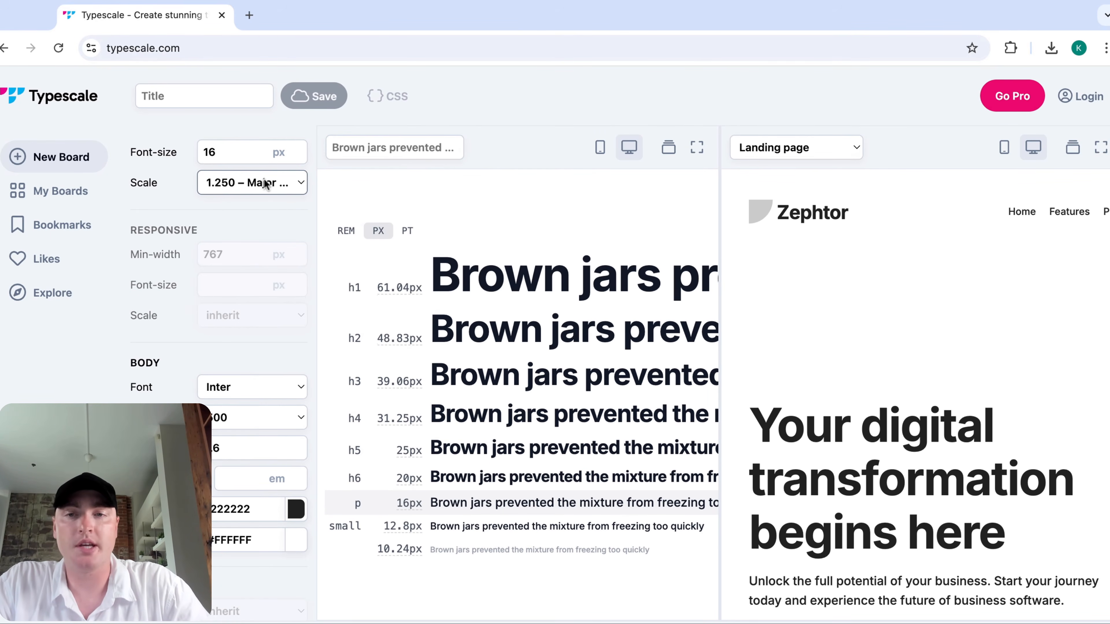
{"action": "left_click", "coordinate": [273, 196]}
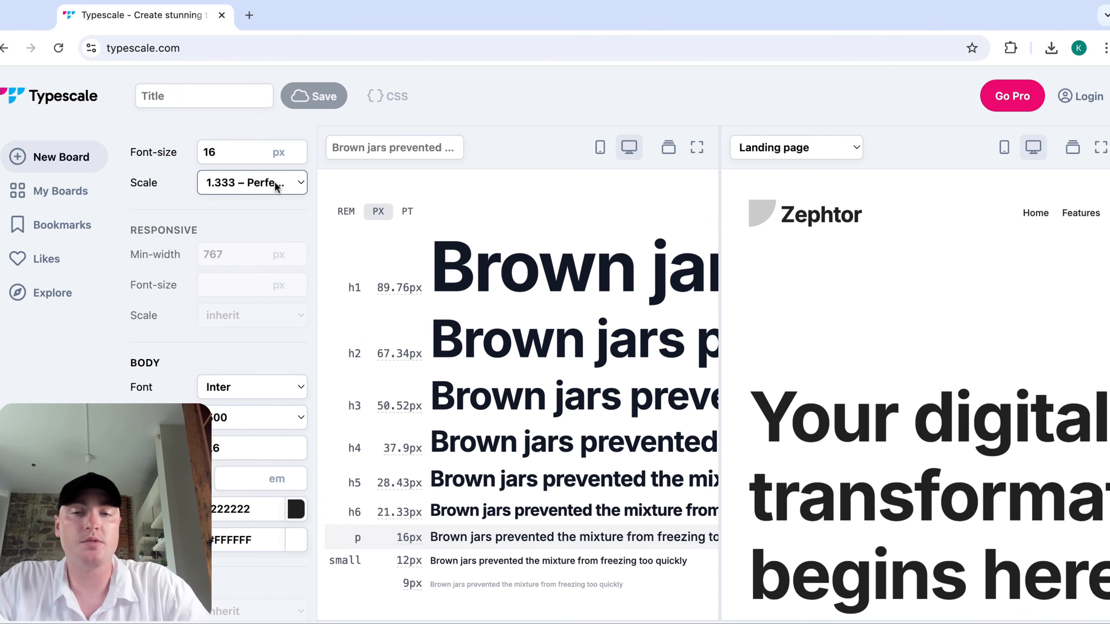
{"action": "left_click", "coordinate": [275, 199]}
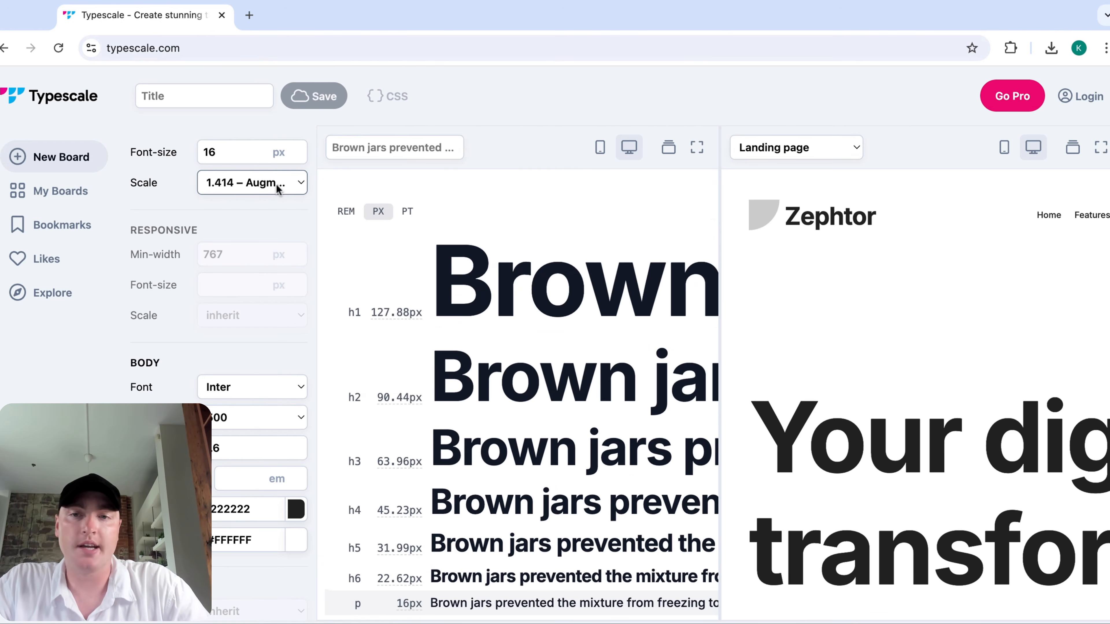
{"action": "left_click", "coordinate": [276, 184]}
{"action": "left_click", "coordinate": [284, 199]}
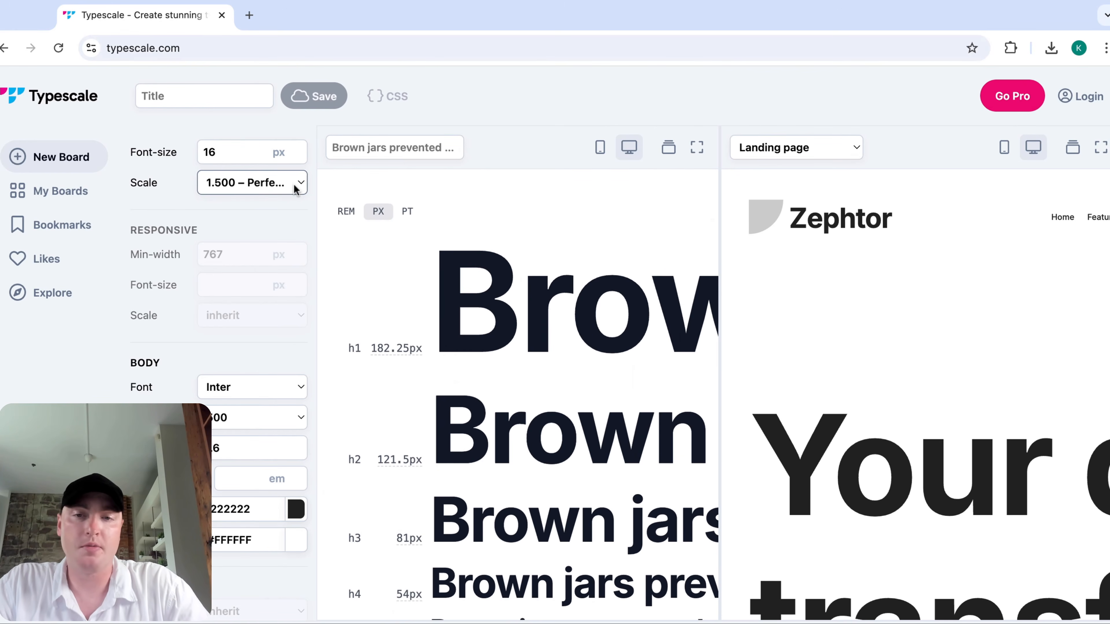
- Try the 1.125 Major scale, then settle on the 1.250 Major scale
{"action": "left_click", "coordinate": [292, 184]}
{"action": "left_click", "coordinate": [297, 164]}
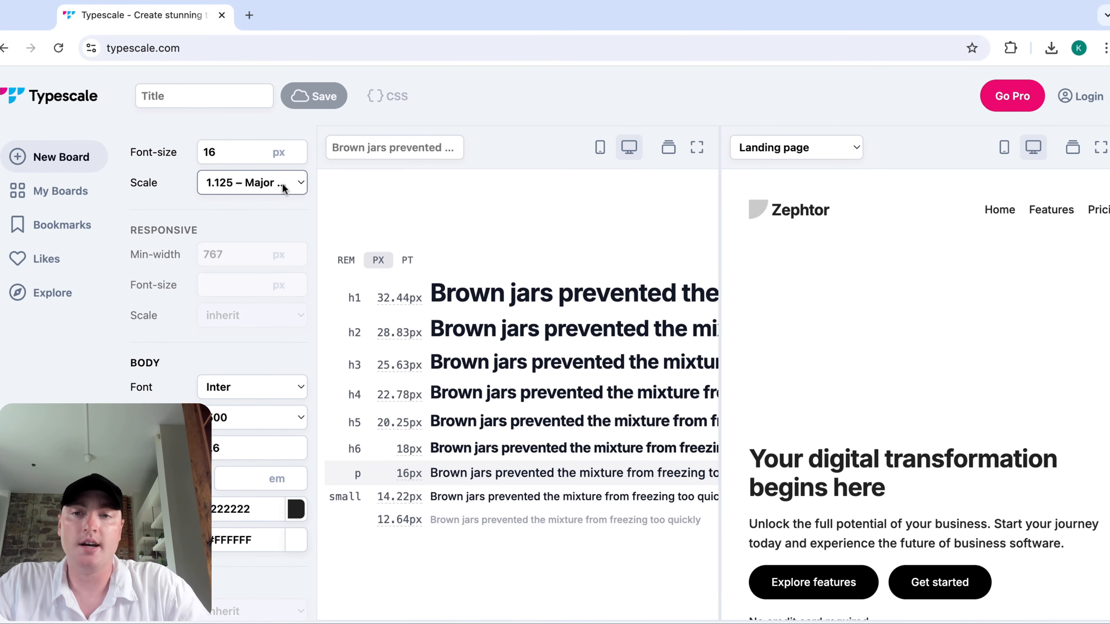
{"action": "left_click", "coordinate": [282, 183]}
{"action": "left_click", "coordinate": [283, 199]}
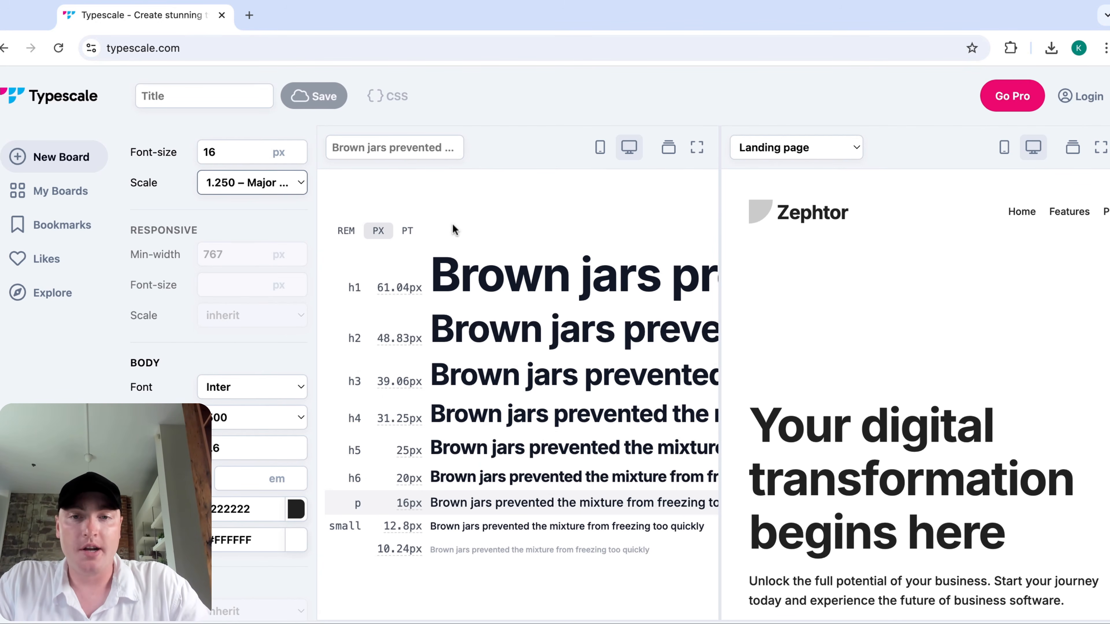
{"action": "mouse_move", "coordinate": [399, 292]}
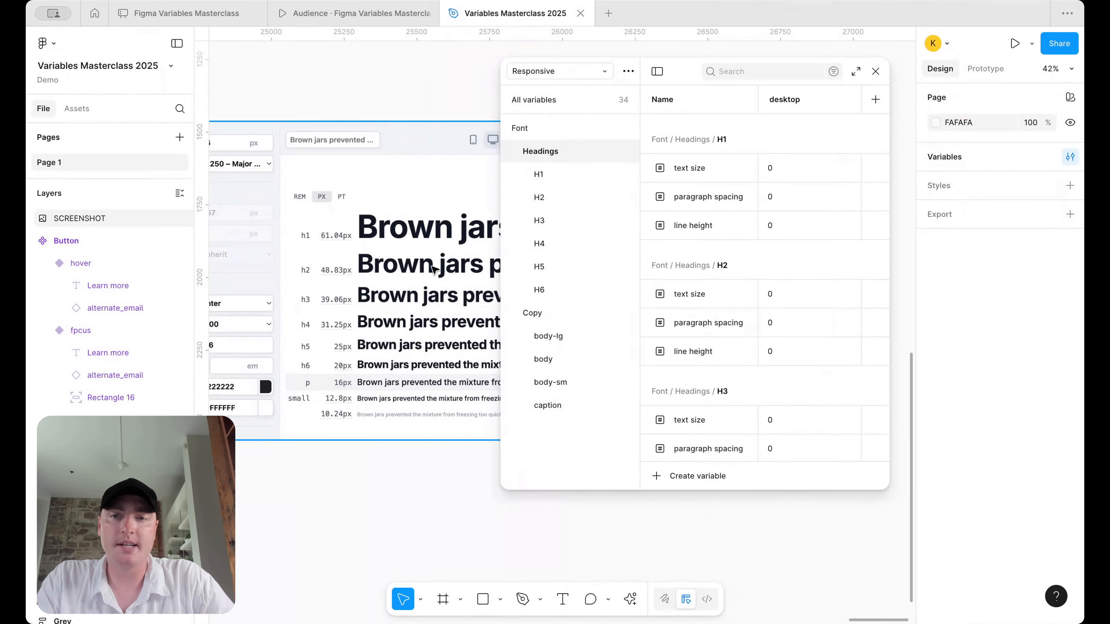
{"action": "scroll", "coordinate": [433, 268], "scroll_direction": "up", "scroll_amount": 3}
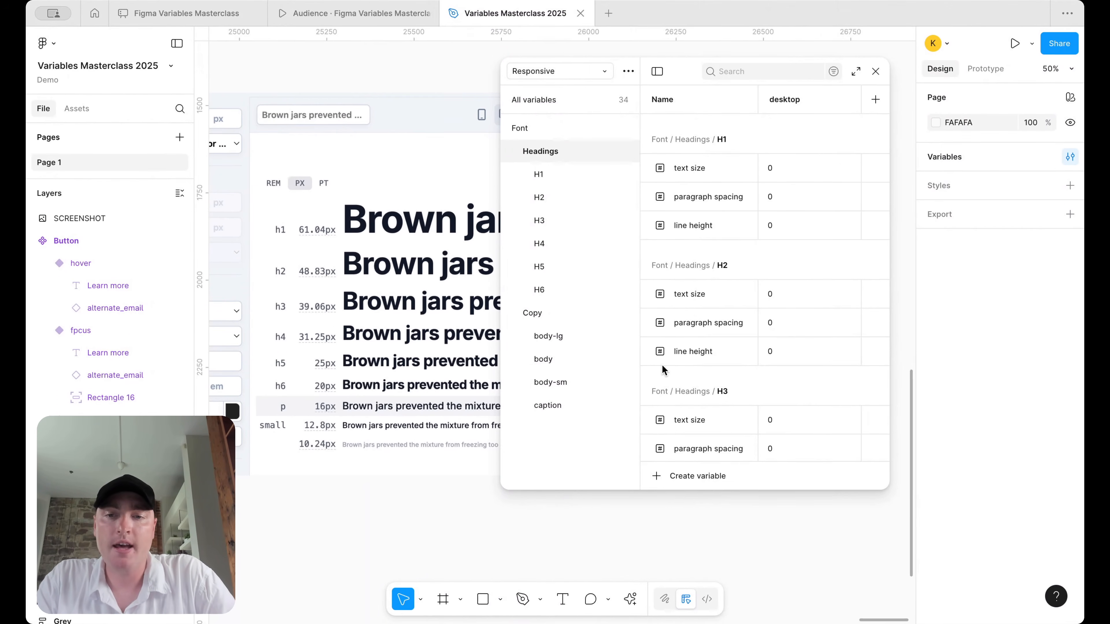
- Drag the Variables window to the right of the Typescale screenshot and pan onto it
{"action": "scroll", "coordinate": [340, 343], "scroll_direction": "down", "scroll_amount": 5}
{"action": "scroll", "coordinate": [340, 343], "scroll_direction": "up", "scroll_amount": 1}
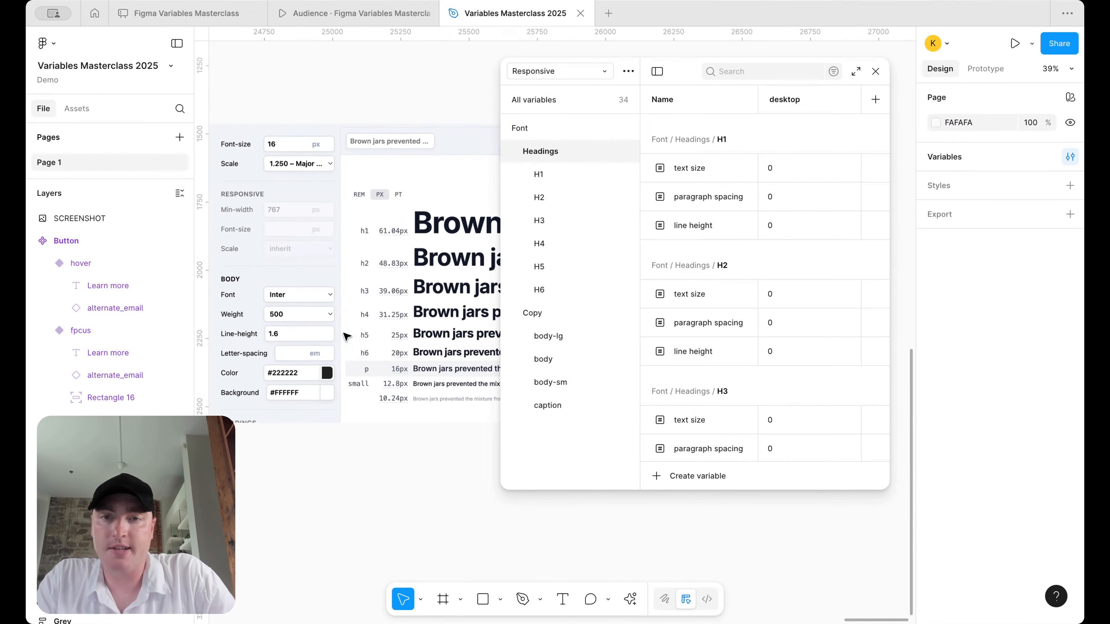
{"action": "left_click_drag", "start_coordinate": [690, 79], "coordinate": [801, 79]}
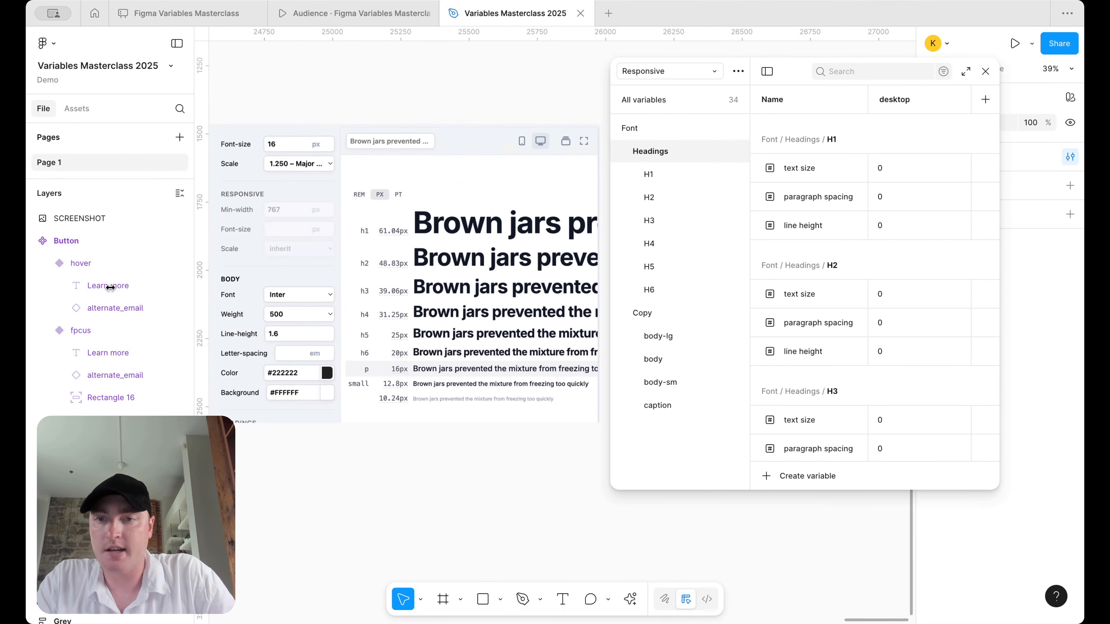
{"action": "scroll", "coordinate": [424, 249], "scroll_direction": "down", "scroll_amount": 2}
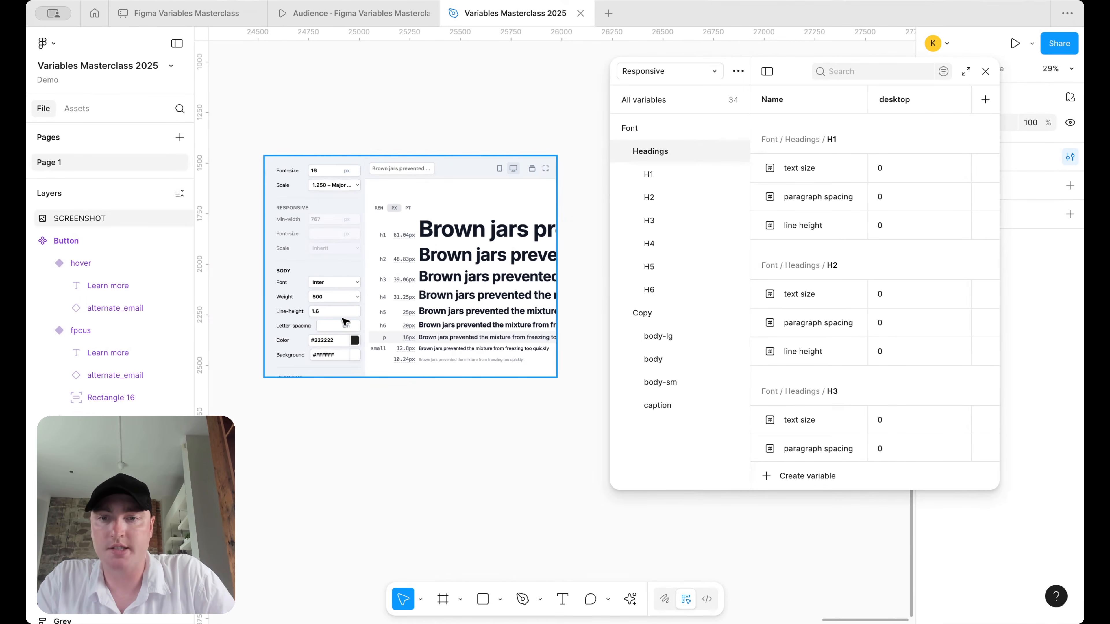
{"action": "scroll", "coordinate": [345, 318], "scroll_direction": "up", "scroll_amount": 4}
{"action": "scroll", "coordinate": [363, 316], "scroll_direction": "left", "scroll_amount": 3}
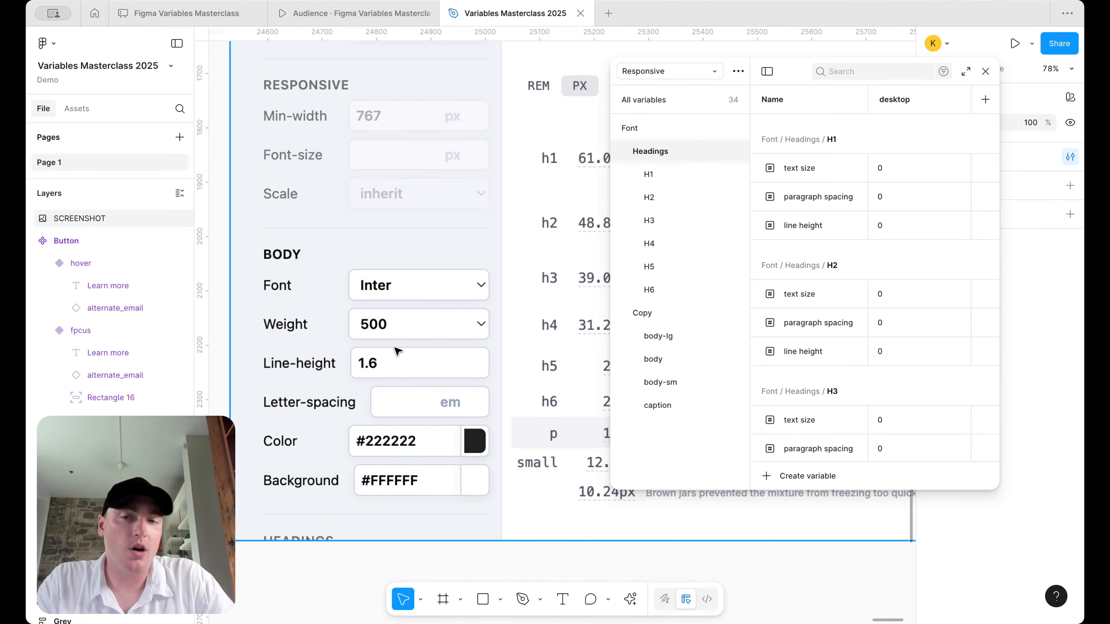
{"action": "scroll", "coordinate": [474, 301], "scroll_direction": "down", "scroll_amount": 2}
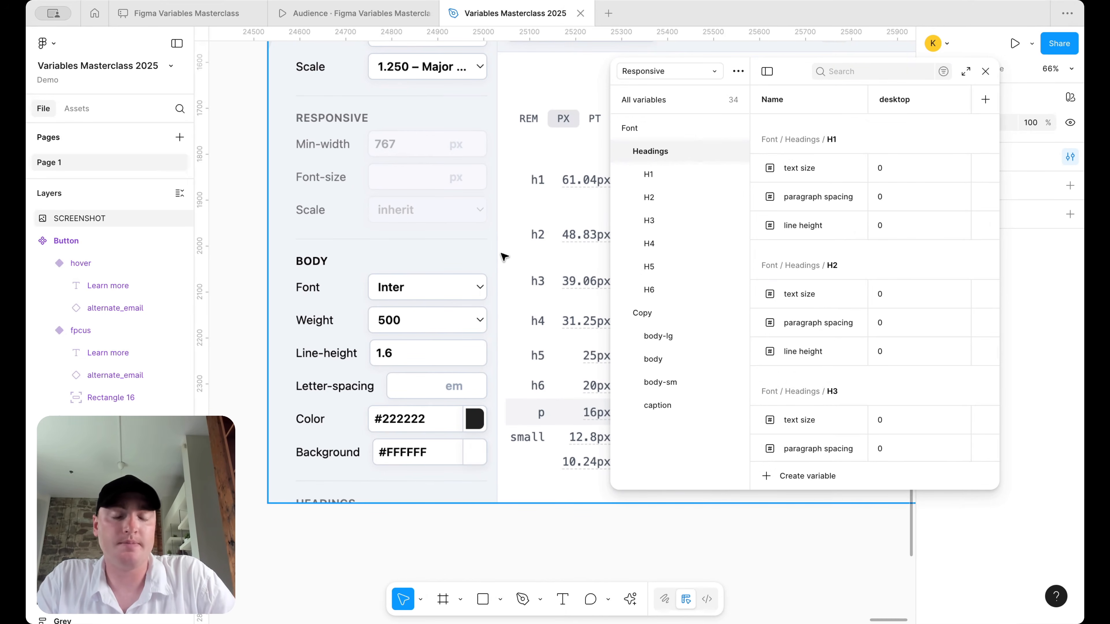
{"action": "scroll", "coordinate": [505, 257], "scroll_direction": "right", "scroll_amount": 1}
{"action": "scroll", "coordinate": [505, 257], "scroll_direction": "right", "scroll_amount": 8}
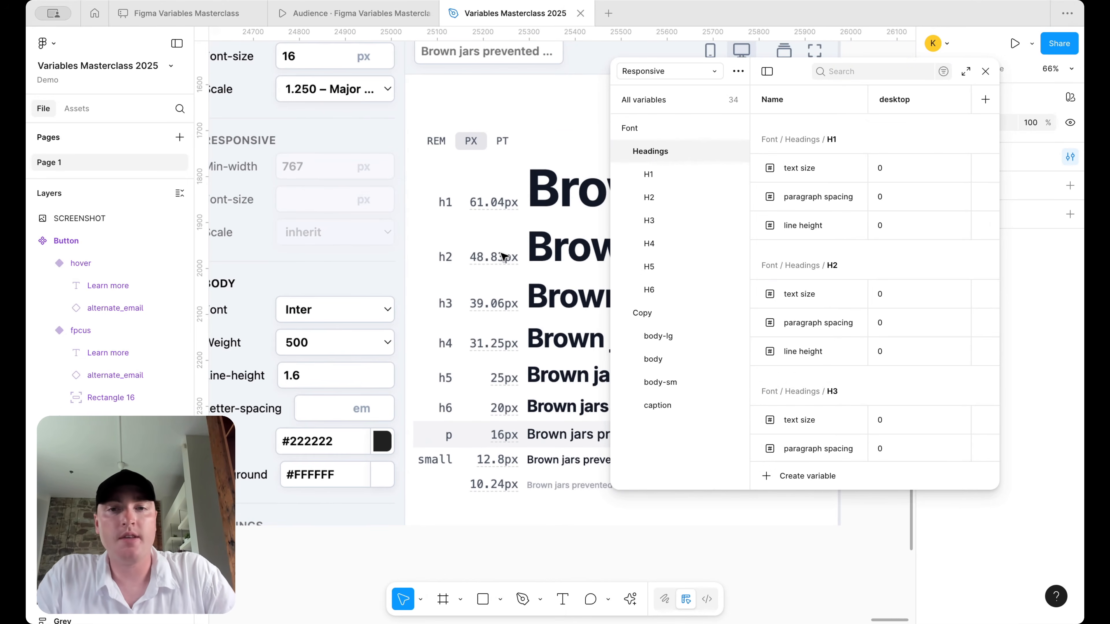
{"action": "scroll", "coordinate": [502, 256], "scroll_direction": "right", "scroll_amount": 2}
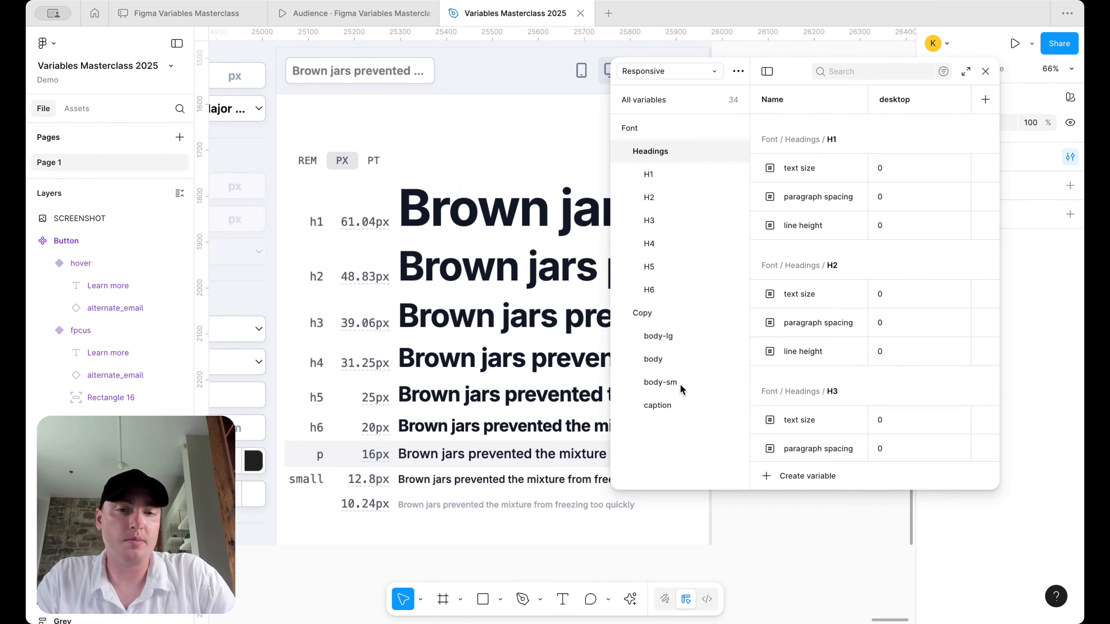
- Remove the stray backslash from body's line height variable name
{"action": "left_click", "coordinate": [669, 407]}
{"action": "left_click", "coordinate": [676, 363]}
{"action": "scroll", "coordinate": [373, 463], "scroll_direction": "down", "scroll_amount": 1}
{"action": "scroll", "coordinate": [373, 464], "scroll_direction": "right", "scroll_amount": 1}
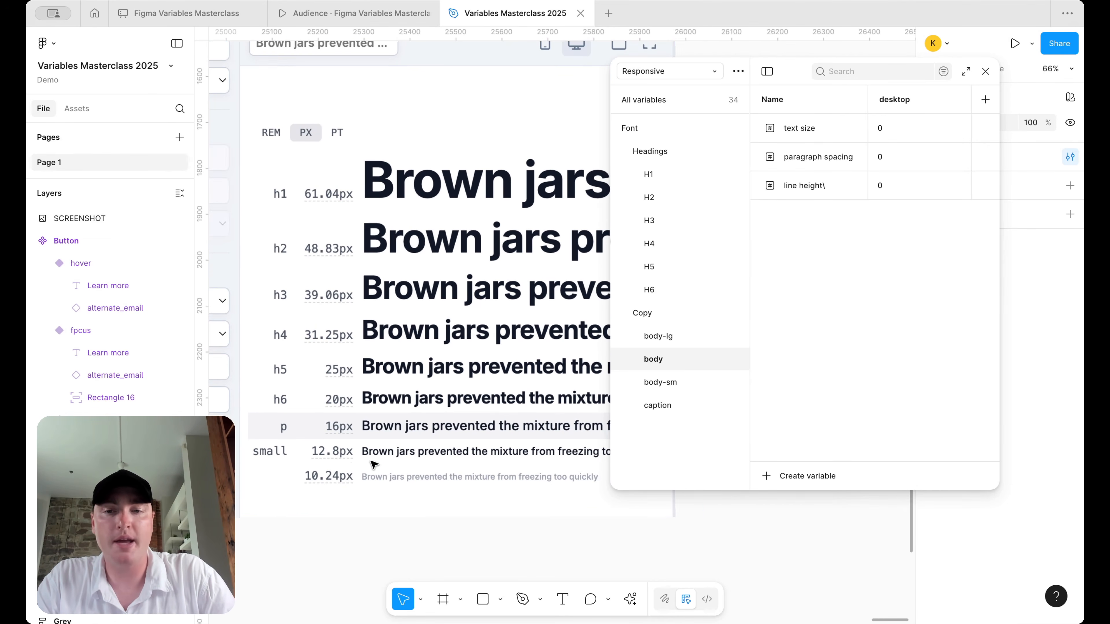
{"action": "double_click", "coordinate": [820, 188]}
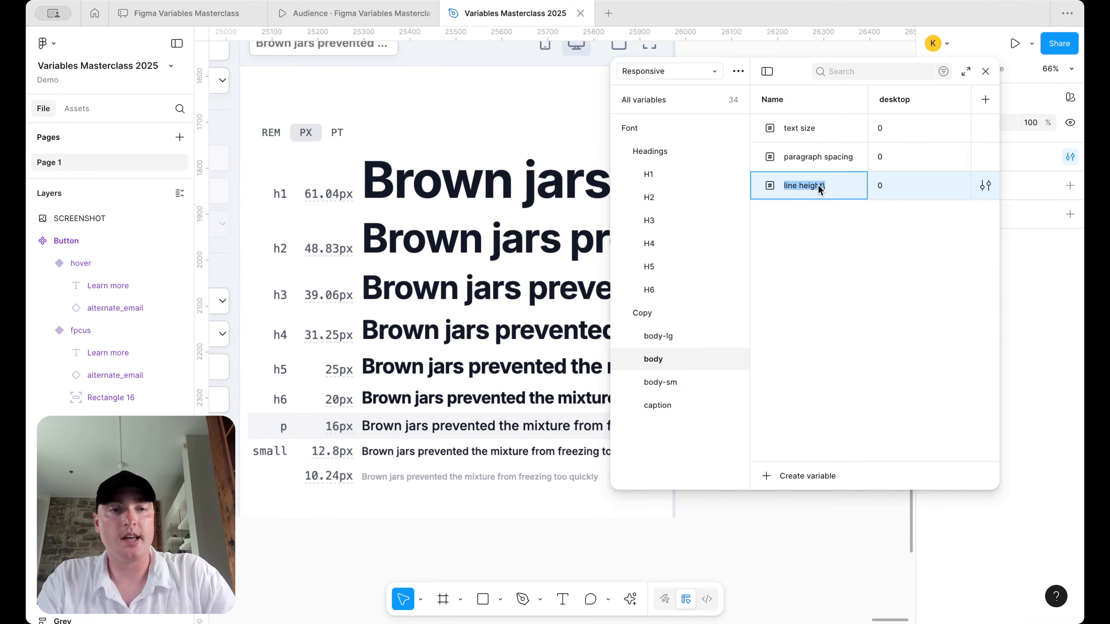
{"action": "key", "text": "Right"}
{"action": "key", "text": "BackSpace"}
{"action": "key", "text": "Return"}
- Set desktop text sizes to 16 for body and 20 for body-lg
{"action": "double_click", "coordinate": [895, 132]}
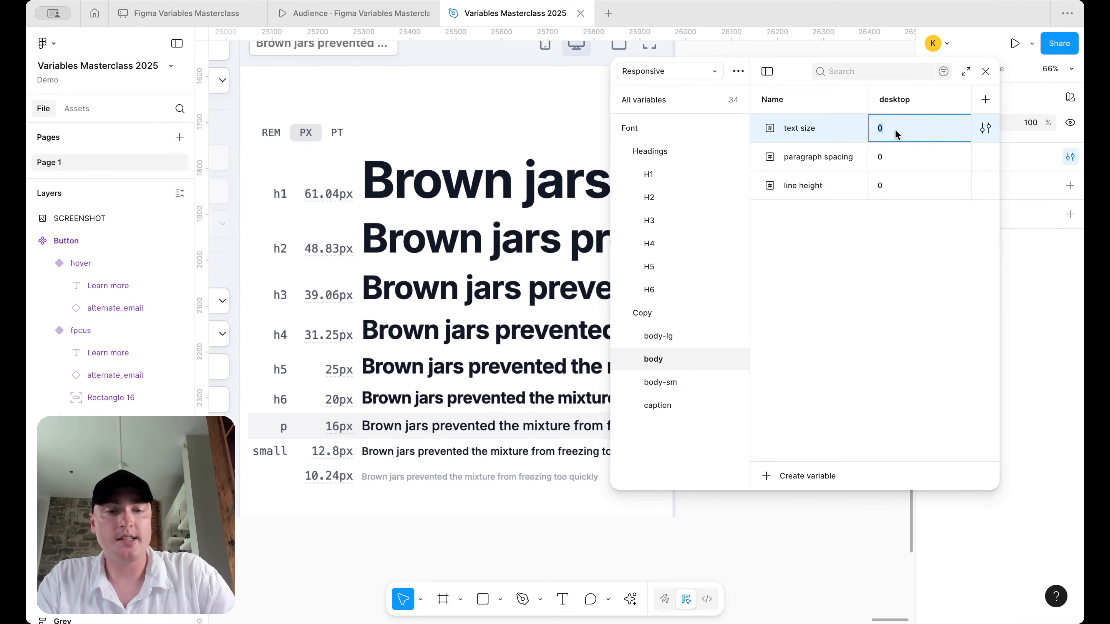
{"action": "type", "text": "16"}
{"action": "key", "text": "Return"}
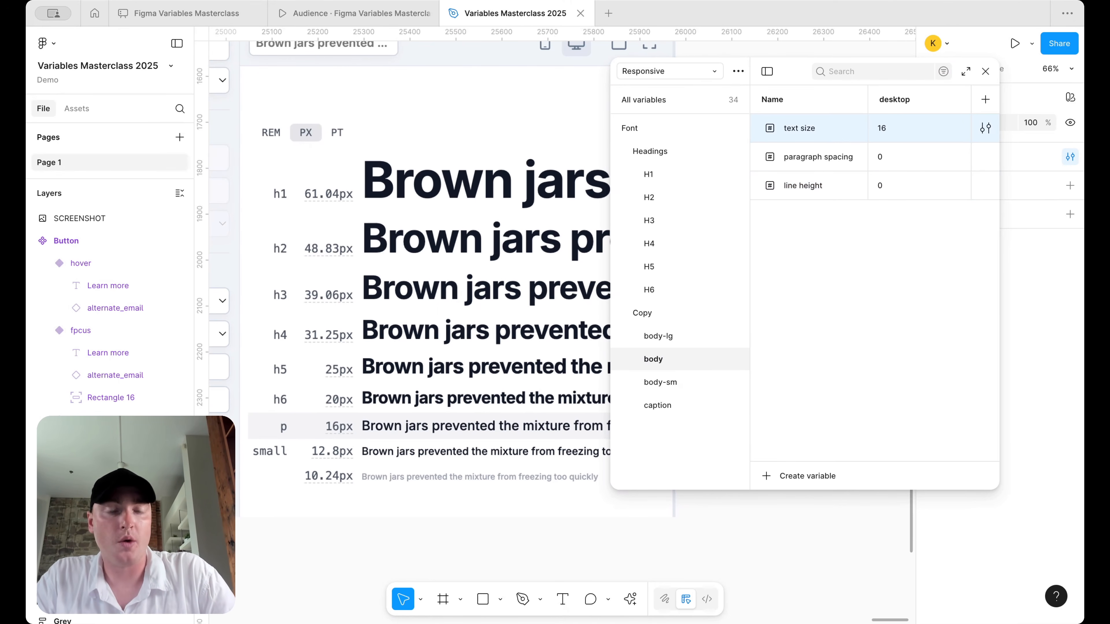
{"action": "left_click", "coordinate": [691, 340]}
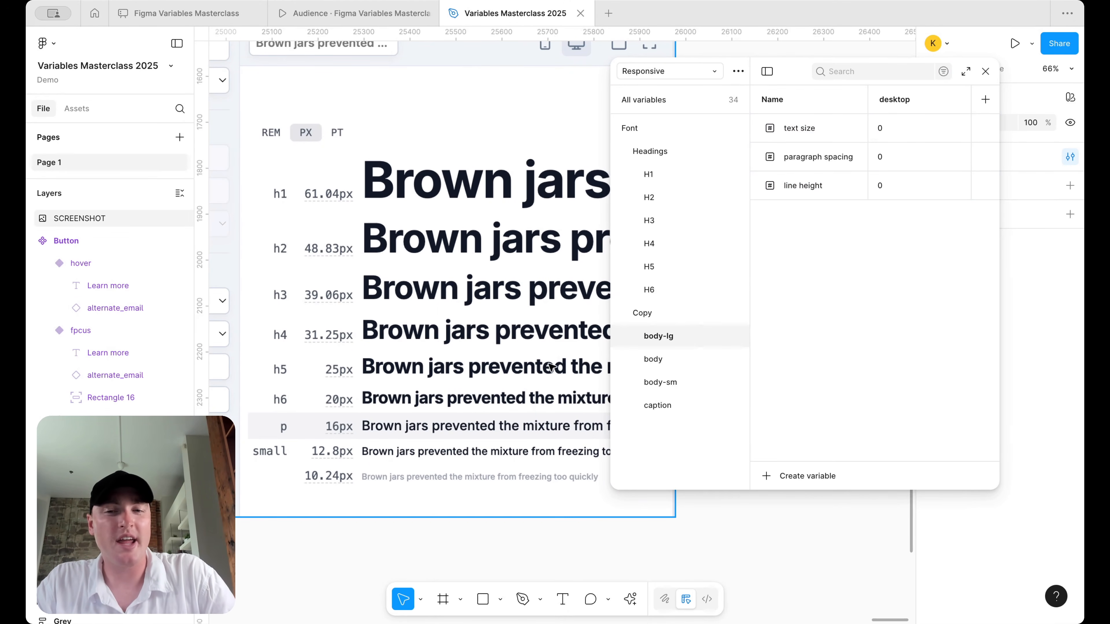
{"action": "left_click", "coordinate": [892, 140]}
{"action": "left_click", "coordinate": [891, 127]}
{"action": "type", "text": "20"}
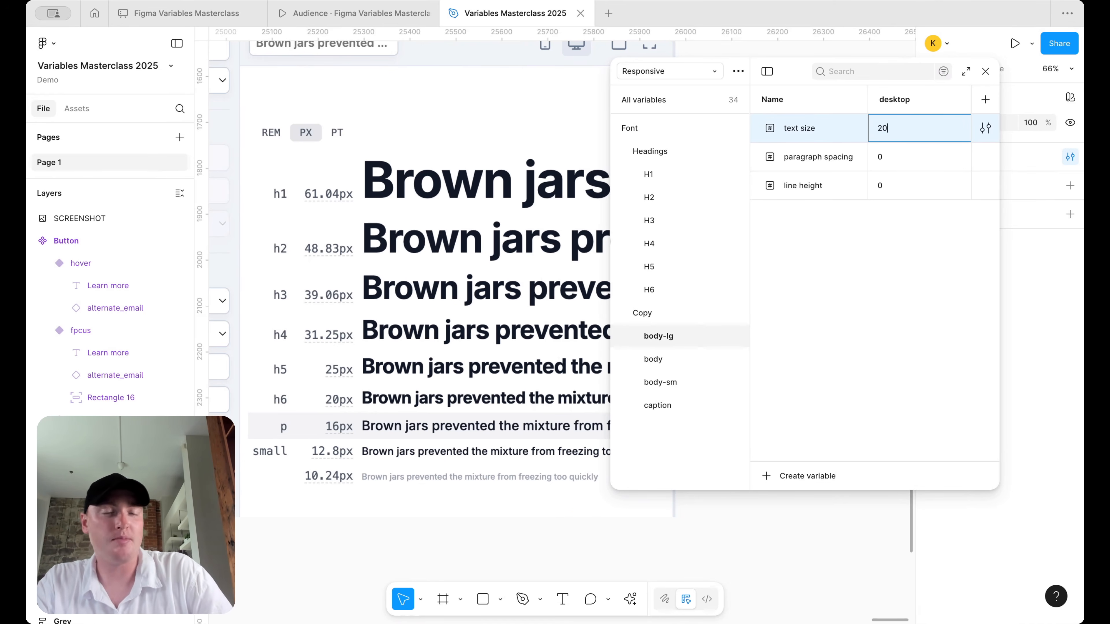
{"action": "key", "text": "Return"}
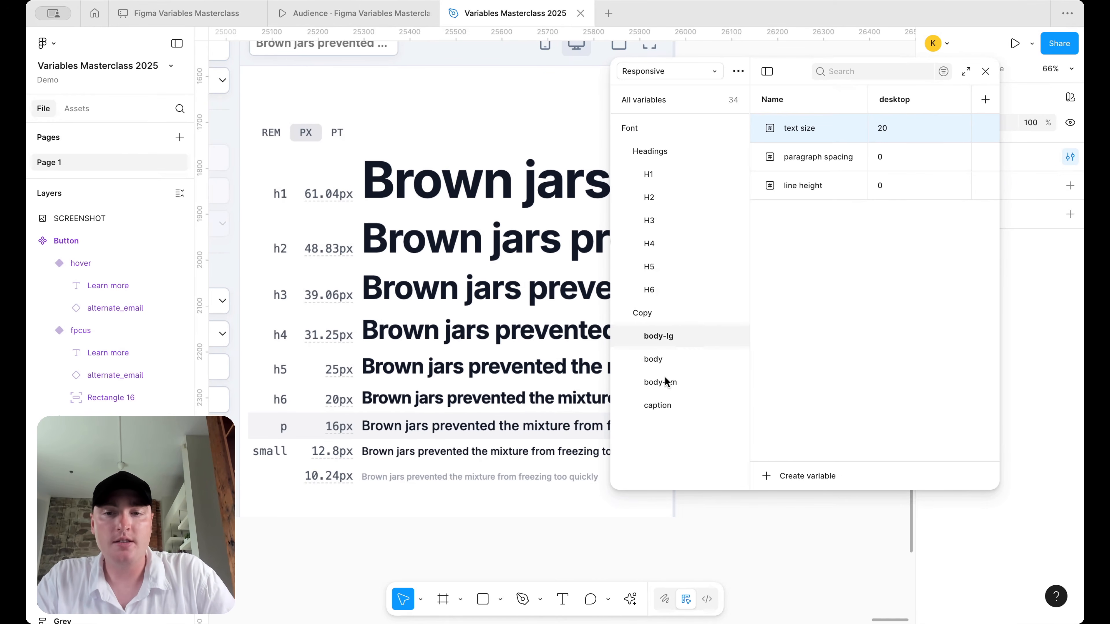
- Set body-sm's desktop text size to 14, leaving caption unchanged
{"action": "left_click", "coordinate": [662, 405]}
{"action": "double_click", "coordinate": [892, 138]}
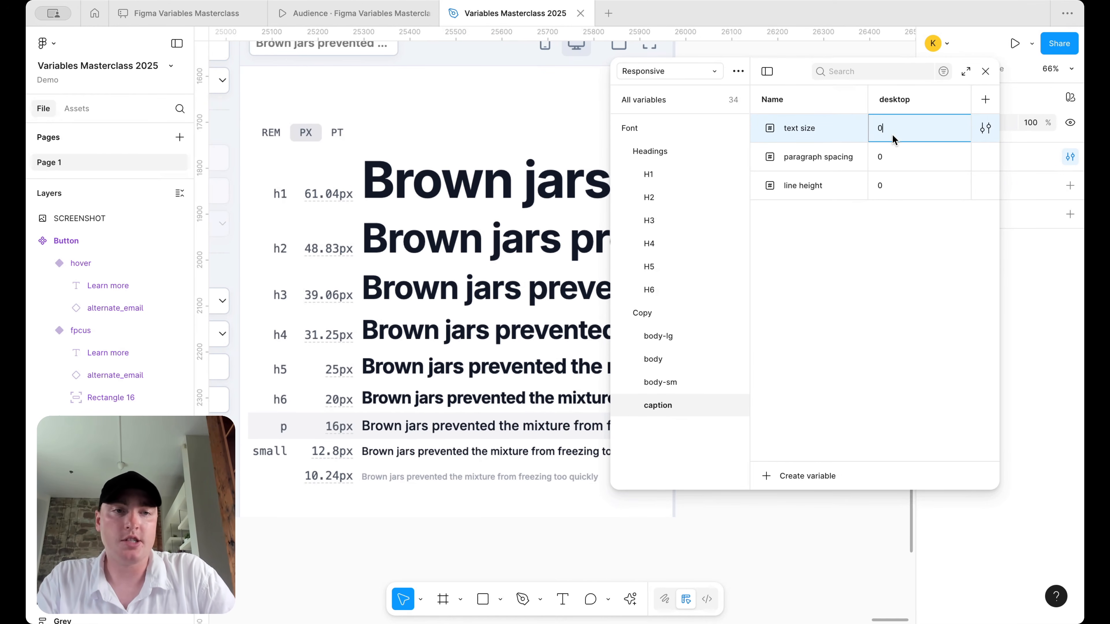
{"action": "key", "text": "Escape"}
{"action": "left_click", "coordinate": [682, 383]}
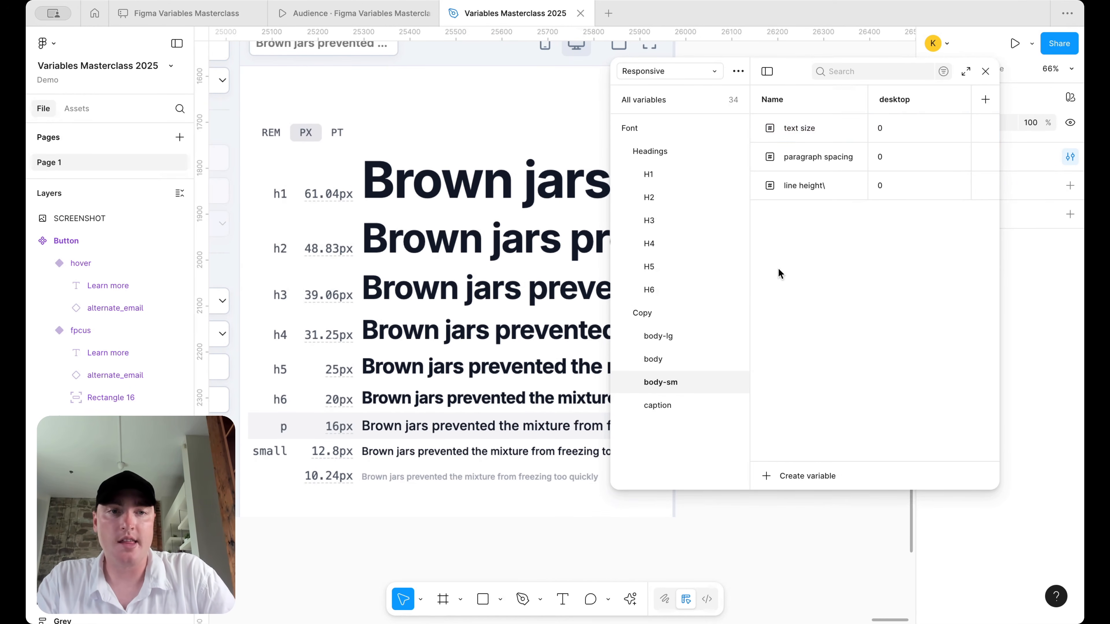
{"action": "double_click", "coordinate": [894, 127]}
{"action": "type", "text": "14"}
{"action": "key", "text": "Return"}
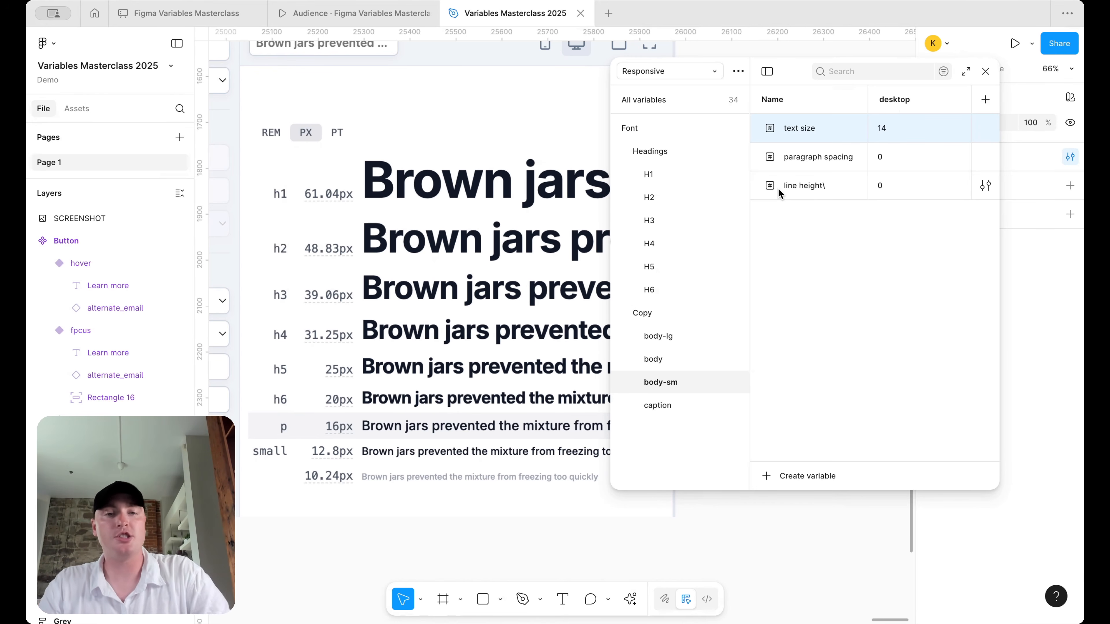
- Show all Copy variables together and scroll through body-lg, body, body-sm and caption
{"action": "left_click", "coordinate": [678, 317]}
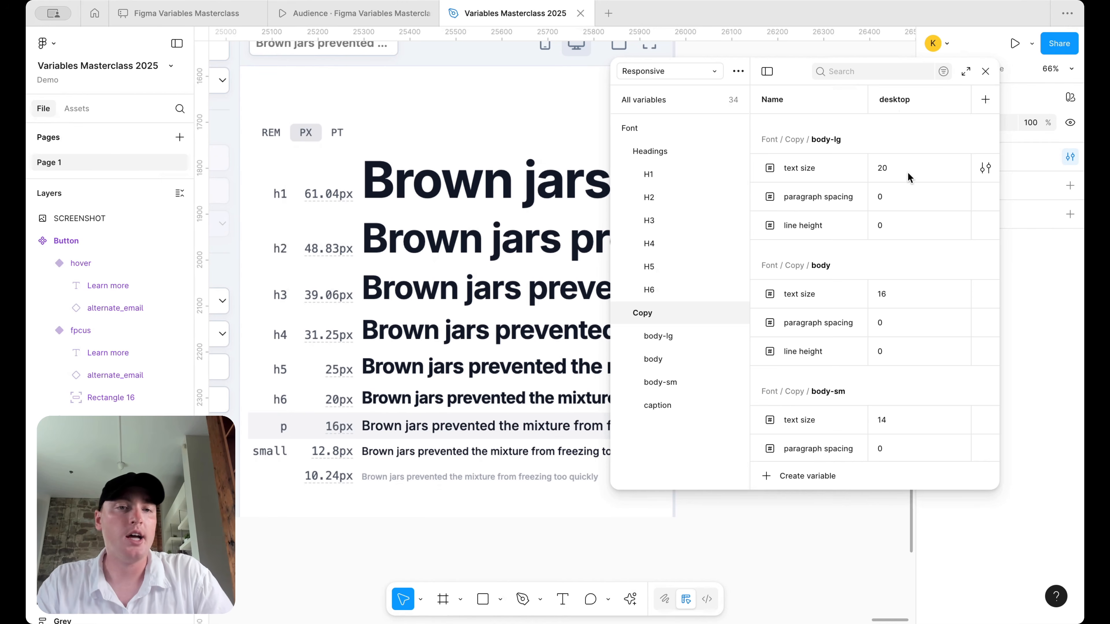
{"action": "scroll", "coordinate": [908, 177], "scroll_direction": "down", "scroll_amount": 2}
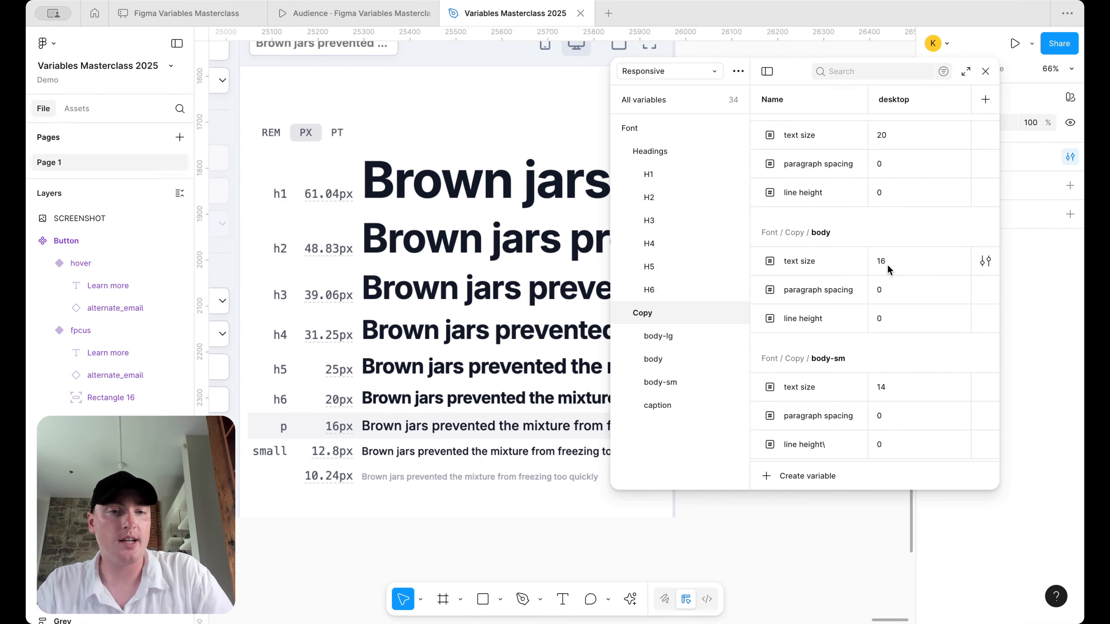
{"action": "scroll", "coordinate": [888, 269], "scroll_direction": "up", "scroll_amount": 2}
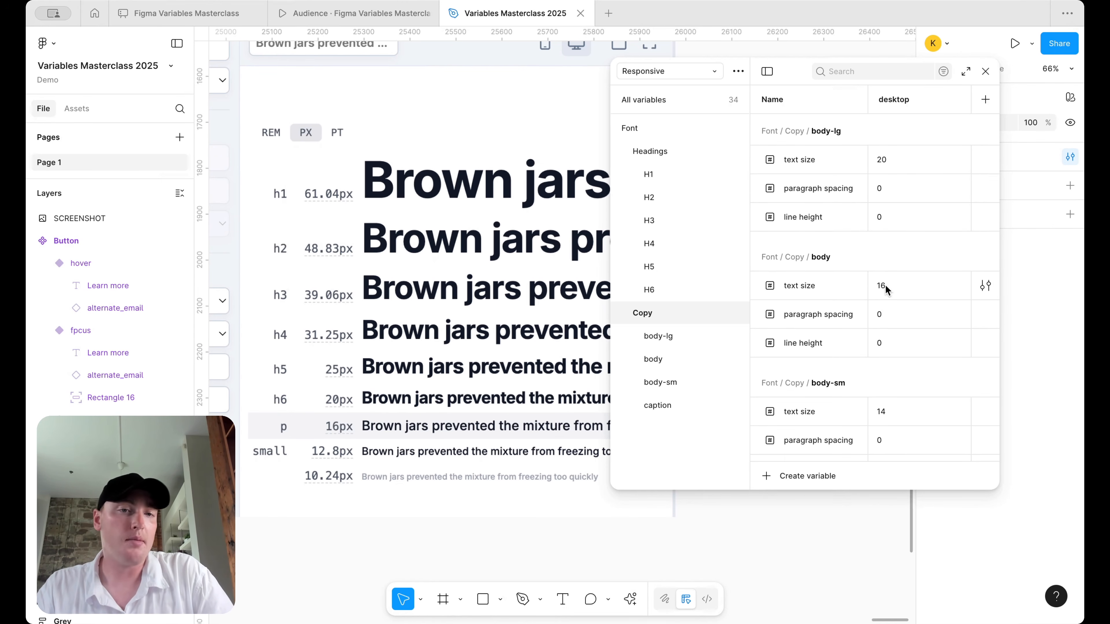
{"action": "scroll", "coordinate": [886, 287], "scroll_direction": "down", "scroll_amount": 4}
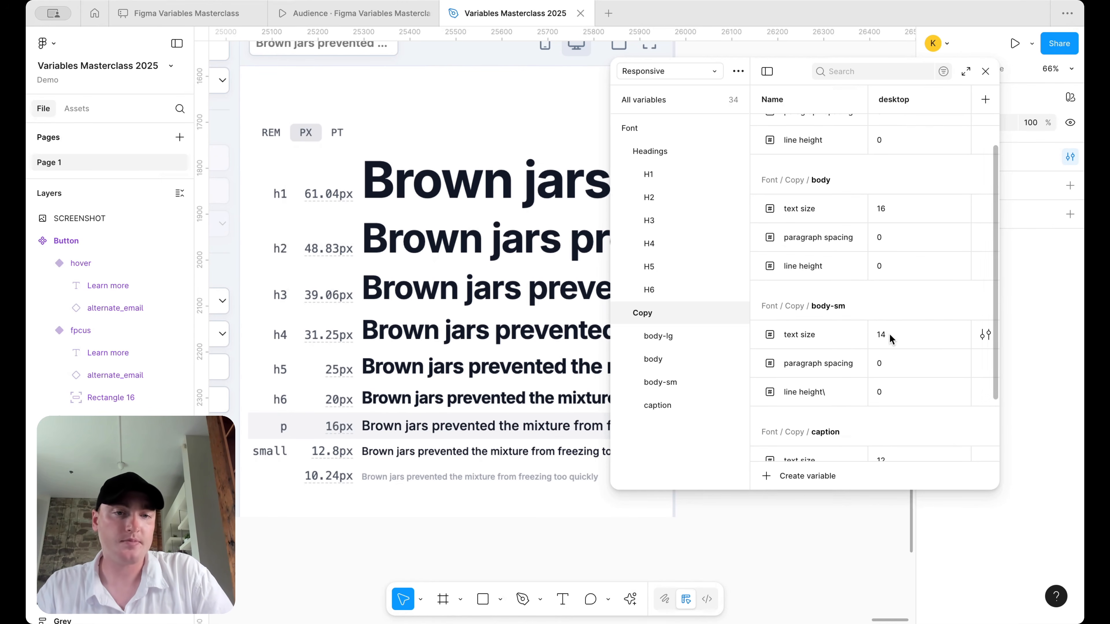
{"action": "scroll", "coordinate": [890, 338], "scroll_direction": "down", "scroll_amount": 4}
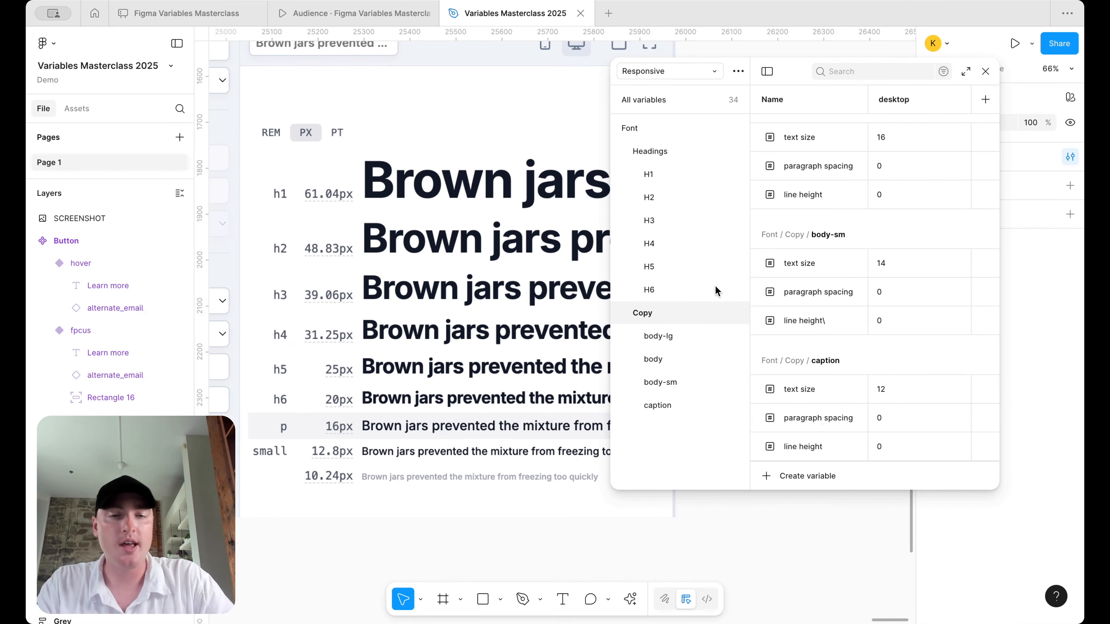
- Remove the stray backslash from H6's line height variable name
{"action": "left_click", "coordinate": [695, 171]}
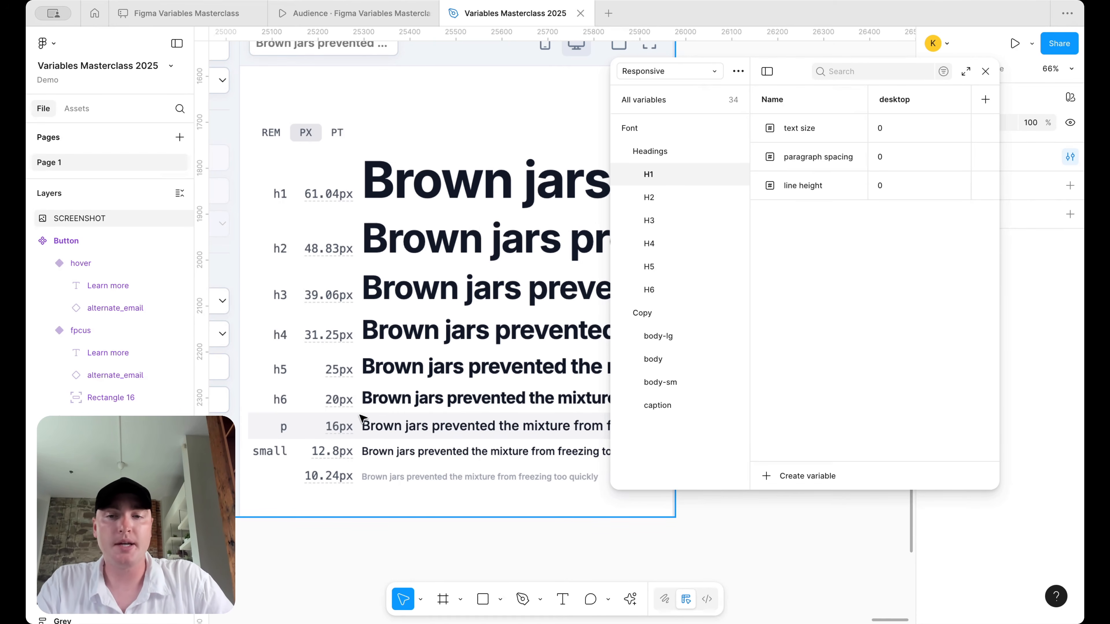
{"action": "left_click", "coordinate": [682, 290]}
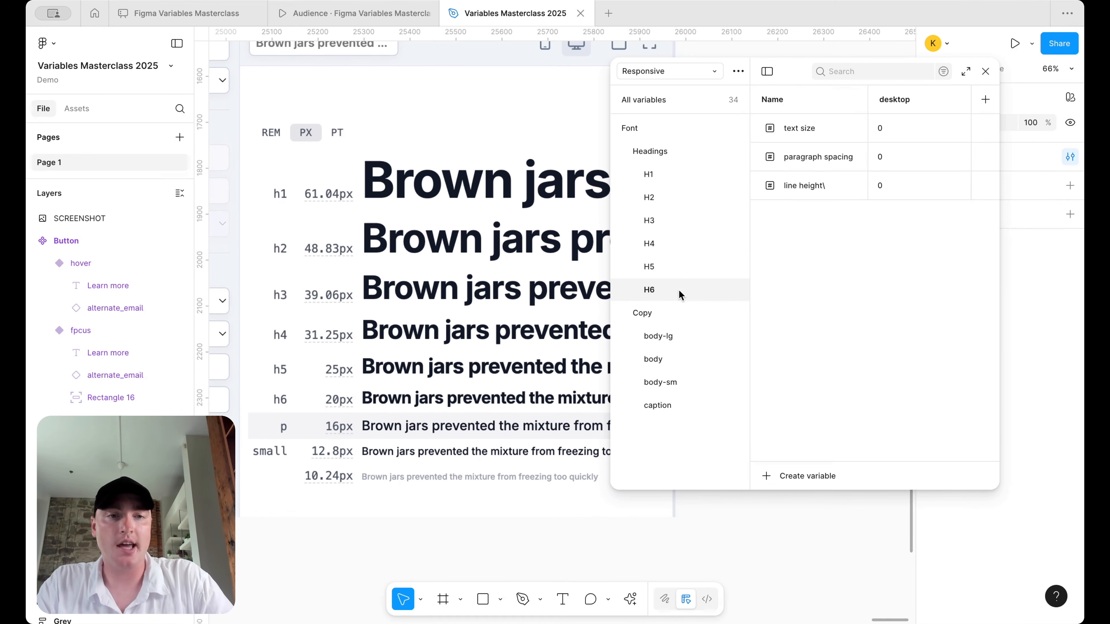
{"action": "double_click", "coordinate": [832, 186]}
{"action": "left_click", "coordinate": [830, 184]}
{"action": "key", "text": "BackSpace"}
{"action": "key", "text": "Return"}
- Set desktop text sizes of H6, H5 and H4 to 20, 24 and 32
{"action": "left_click", "coordinate": [897, 130]}
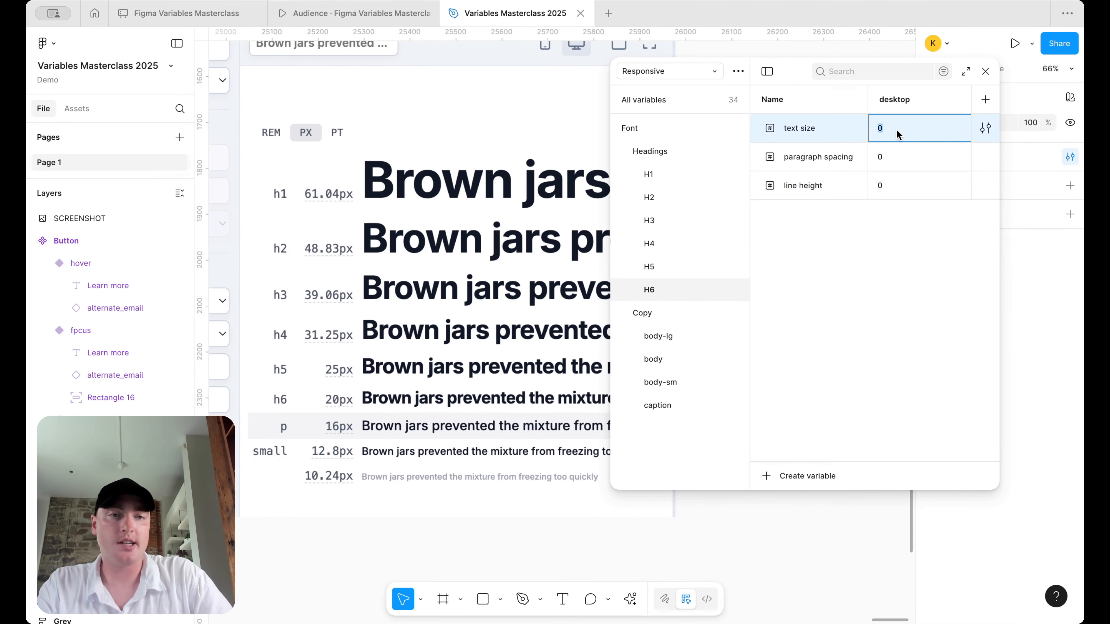
{"action": "type", "text": "20"}
{"action": "key", "text": "Return"}
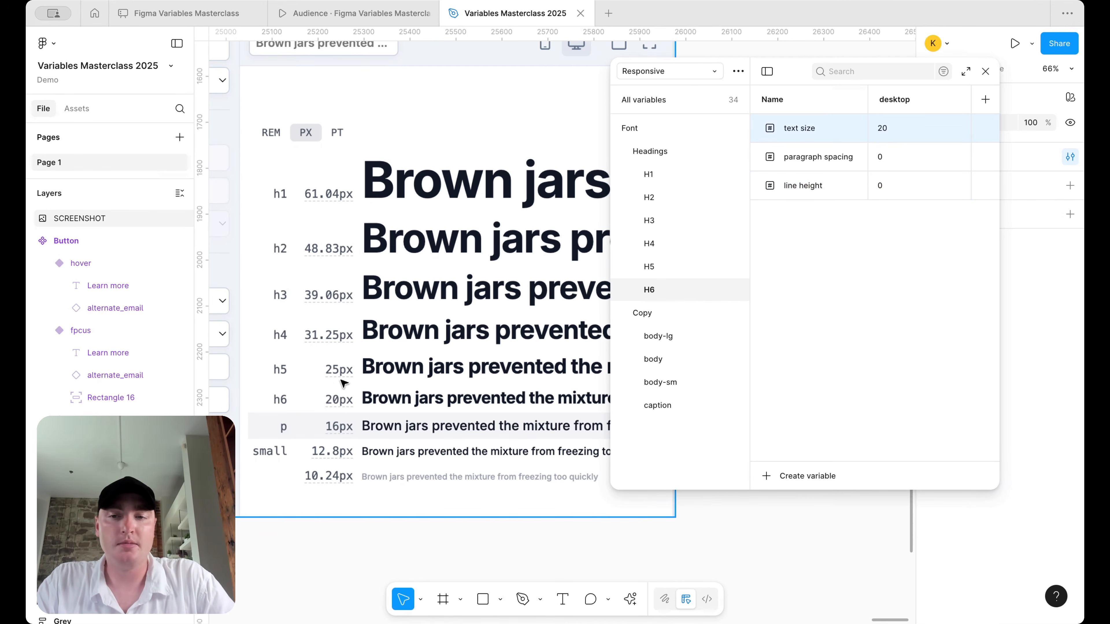
{"action": "left_click", "coordinate": [669, 269]}
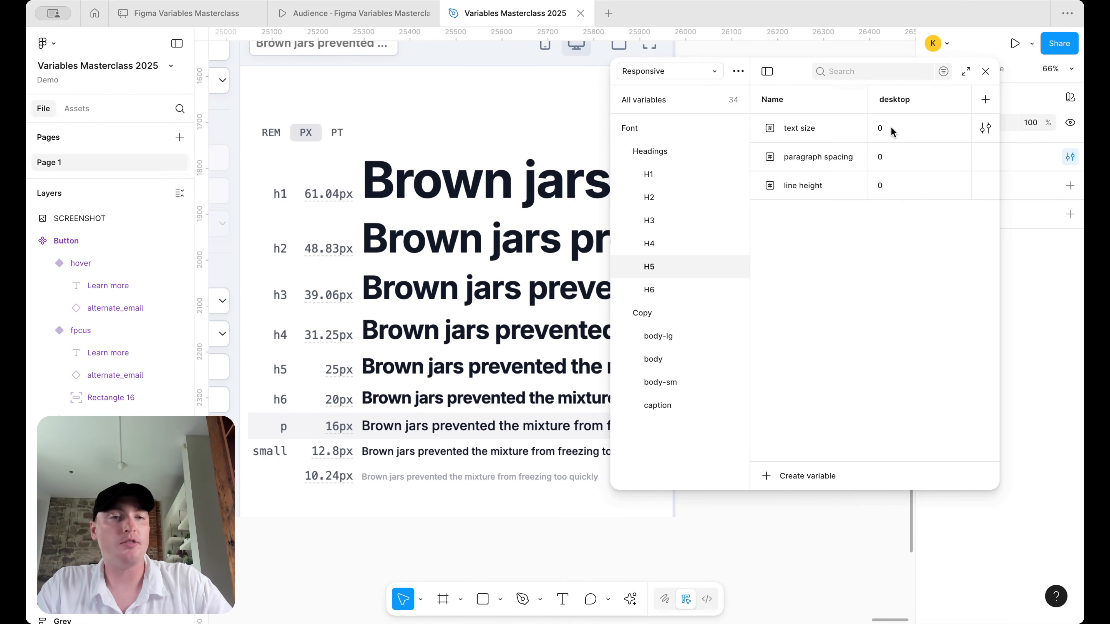
{"action": "left_click", "coordinate": [891, 132]}
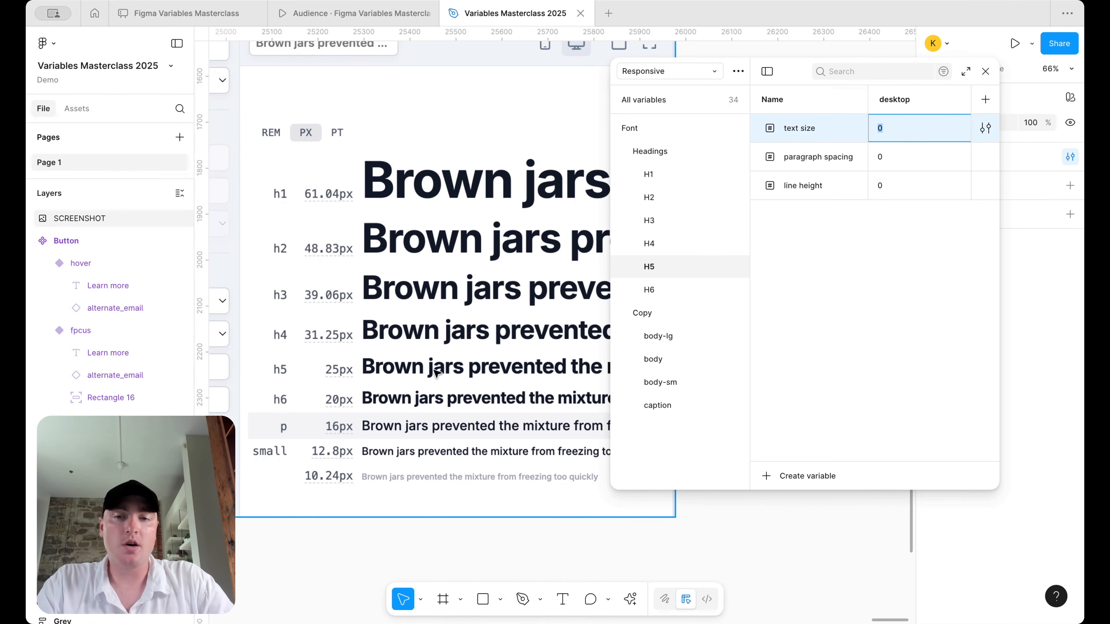
{"action": "type", "text": "24"}
{"action": "key", "text": "Return"}
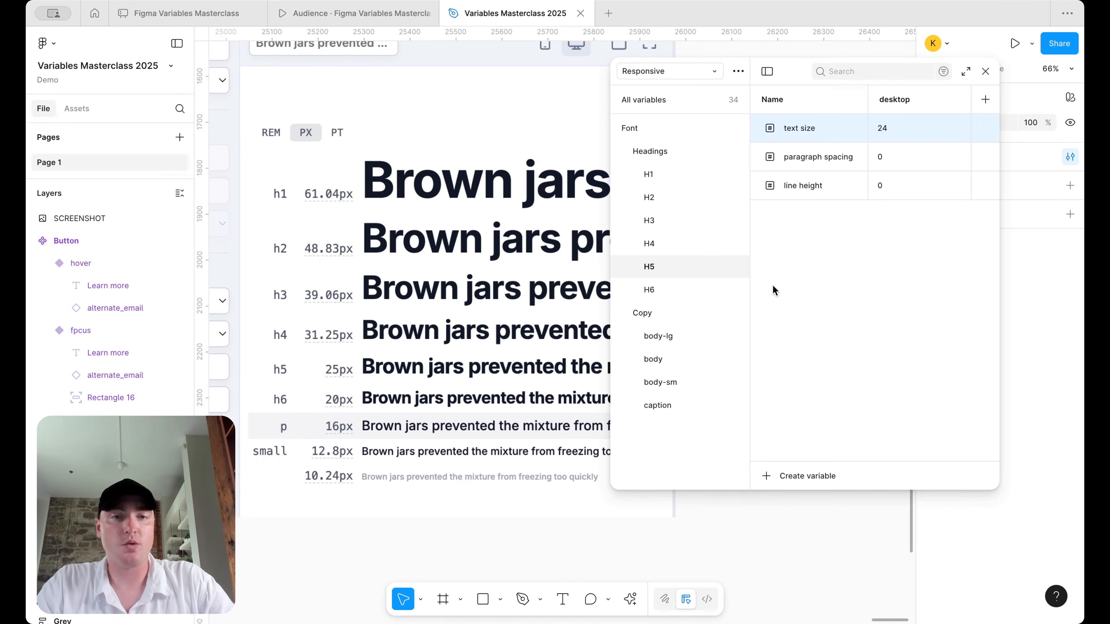
{"action": "left_click", "coordinate": [696, 245]}
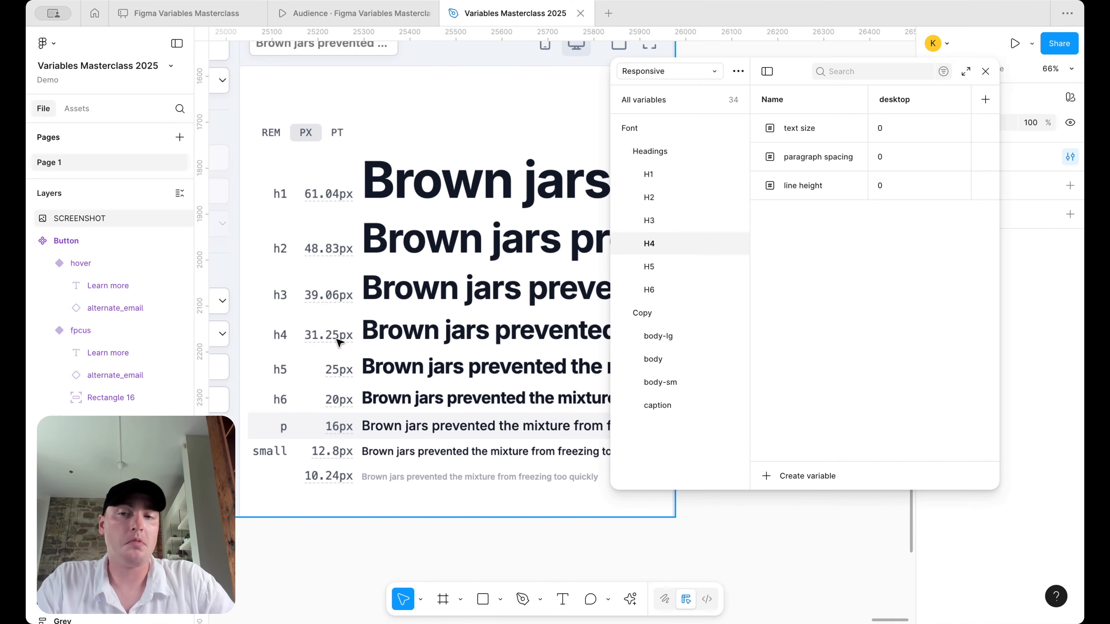
{"action": "left_click", "coordinate": [892, 127]}
{"action": "type", "text": "32"}
{"action": "key", "text": "Return"}
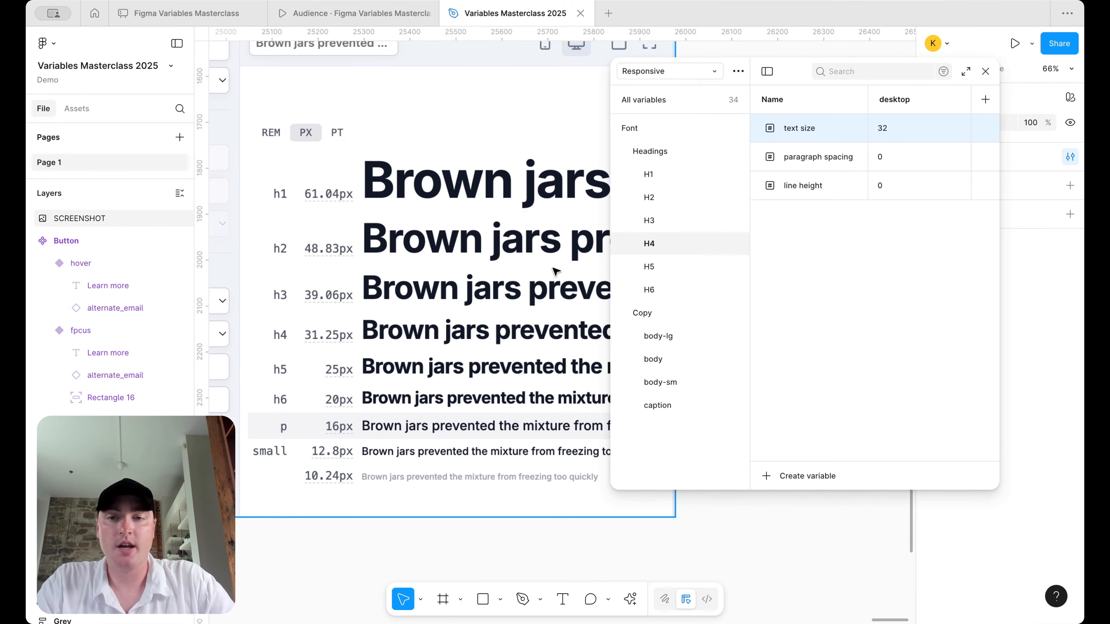
- Set desktop text sizes of H3, H2 and H1 to 40, 48 and 60
{"action": "left_click", "coordinate": [664, 219]}
{"action": "left_click", "coordinate": [904, 127]}
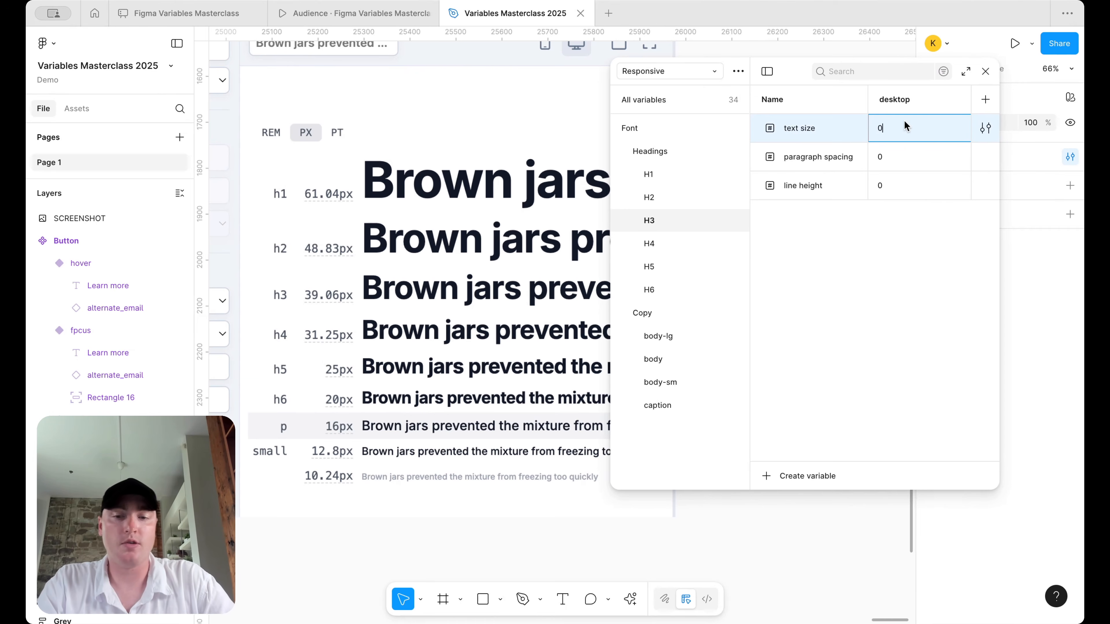
{"action": "key", "text": "BackSpace"}
{"action": "type", "text": "40"}
{"action": "key", "text": "Return"}
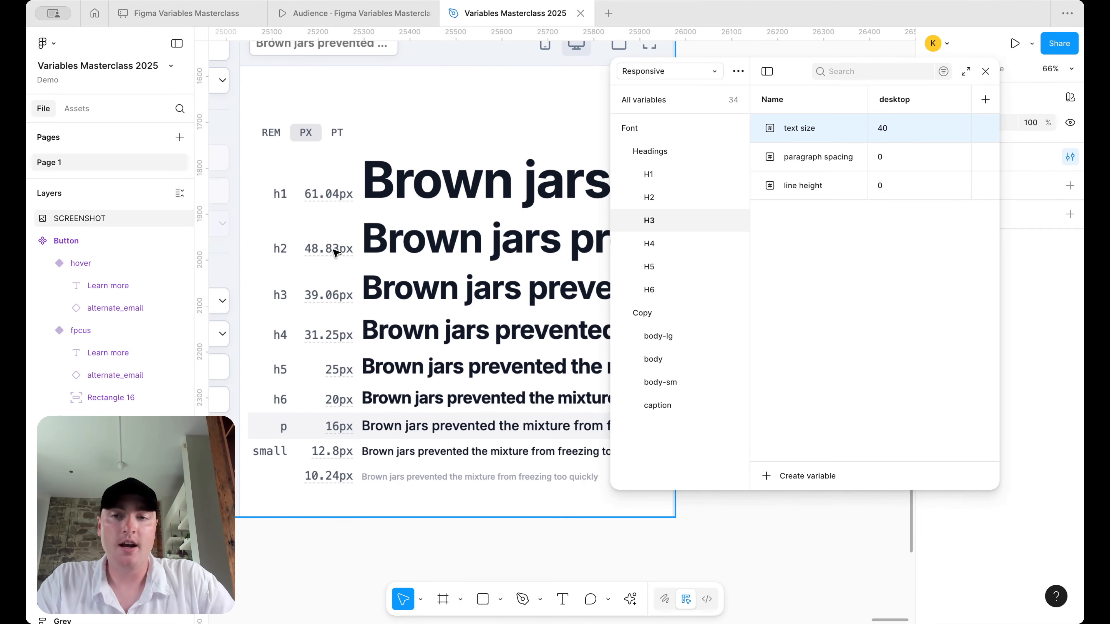
{"action": "left_click", "coordinate": [662, 197]}
{"action": "left_click", "coordinate": [889, 129]}
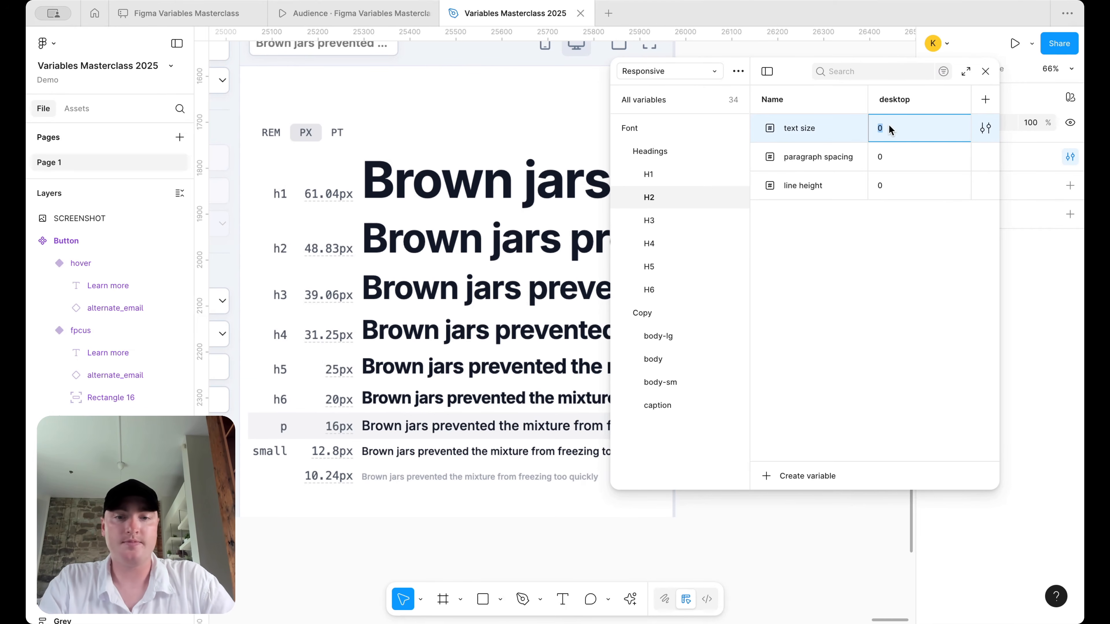
{"action": "type", "text": "48"}
{"action": "key", "text": "Return"}
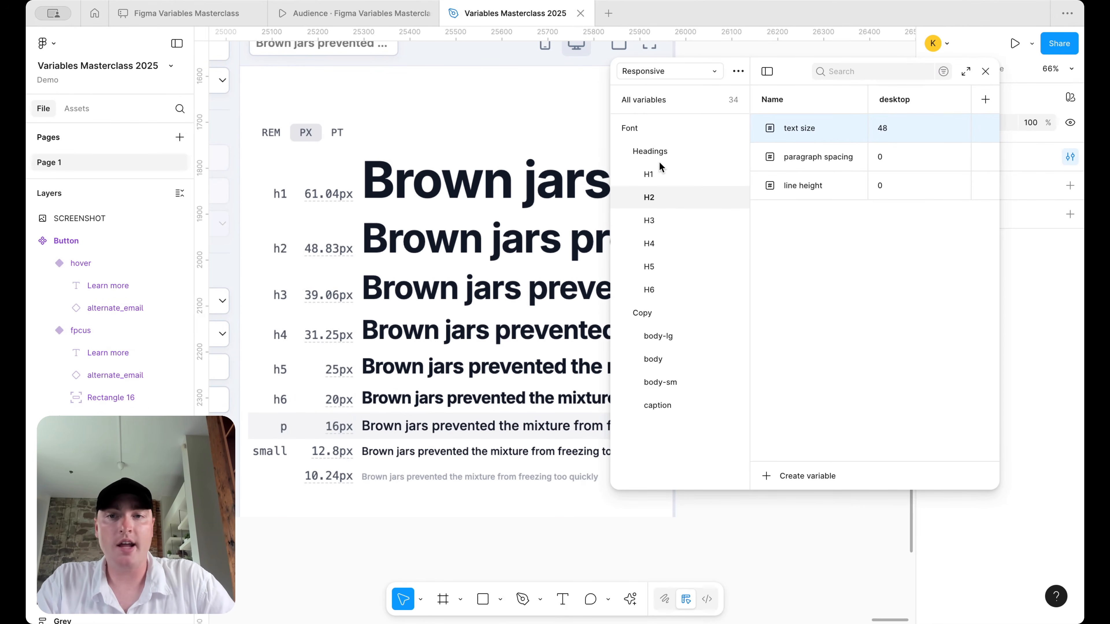
{"action": "left_click", "coordinate": [649, 174]}
{"action": "left_click", "coordinate": [929, 130]}
{"action": "type", "text": "60"}
{"action": "key", "text": "Return"}
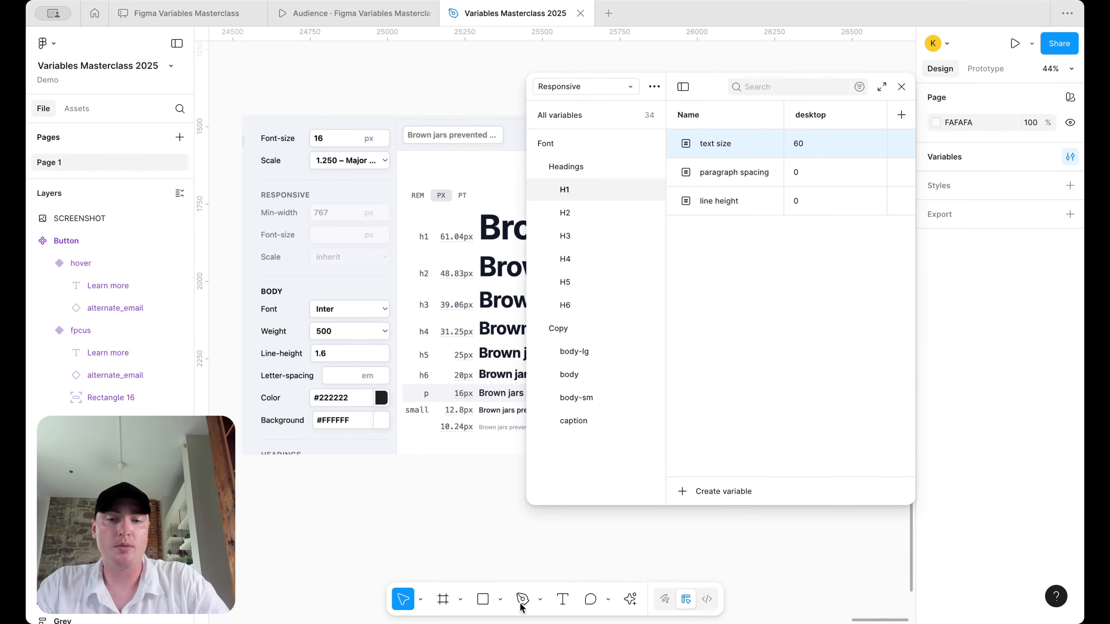
- Draw a text box below the type scale reading 'Lorem Ipsum is the standard text of the world', sized 60
{"action": "left_click", "coordinate": [563, 599]}
{"action": "left_click_drag", "start_coordinate": [334, 486], "coordinate": [487, 518]}
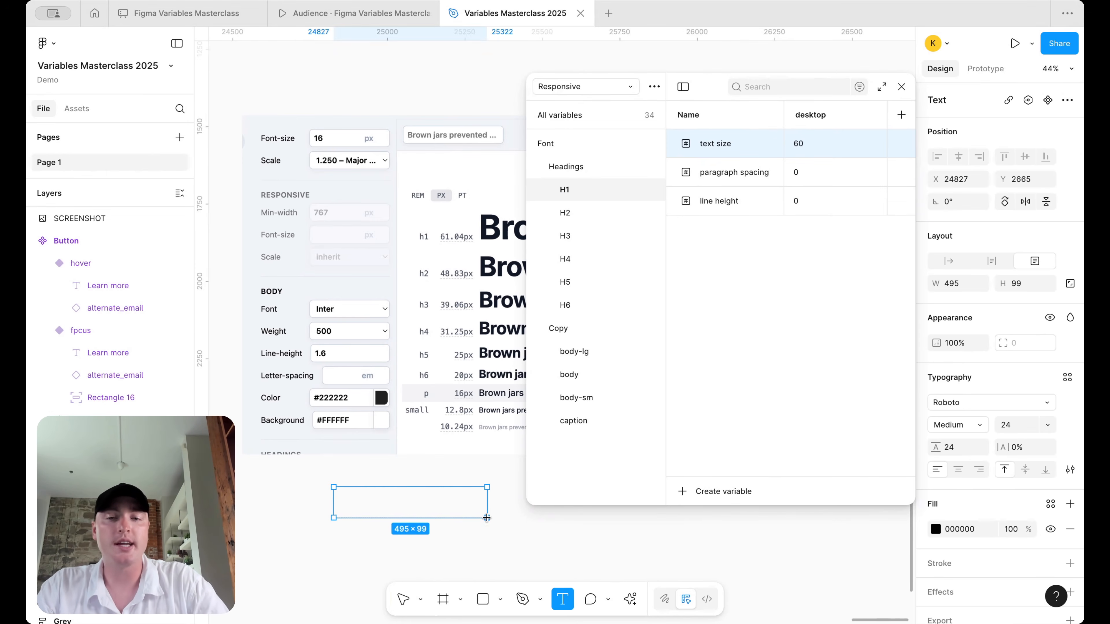
{"action": "type", "text": "H"}
{"action": "key", "text": "BackSpace"}
{"action": "type", "text": "Lorem Ipsum is the standard text of the world"}
{"action": "key", "text": "ctrl+a"}
{"action": "left_click", "coordinate": [1005, 425]}
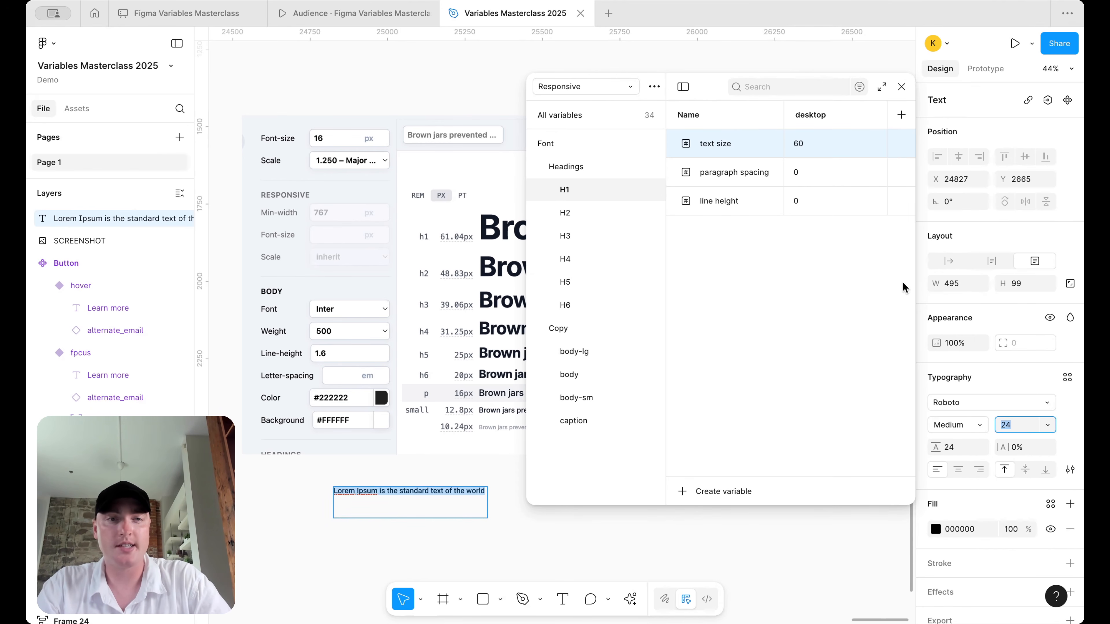
{"action": "type", "text": "60"}
{"action": "key", "text": "Return"}
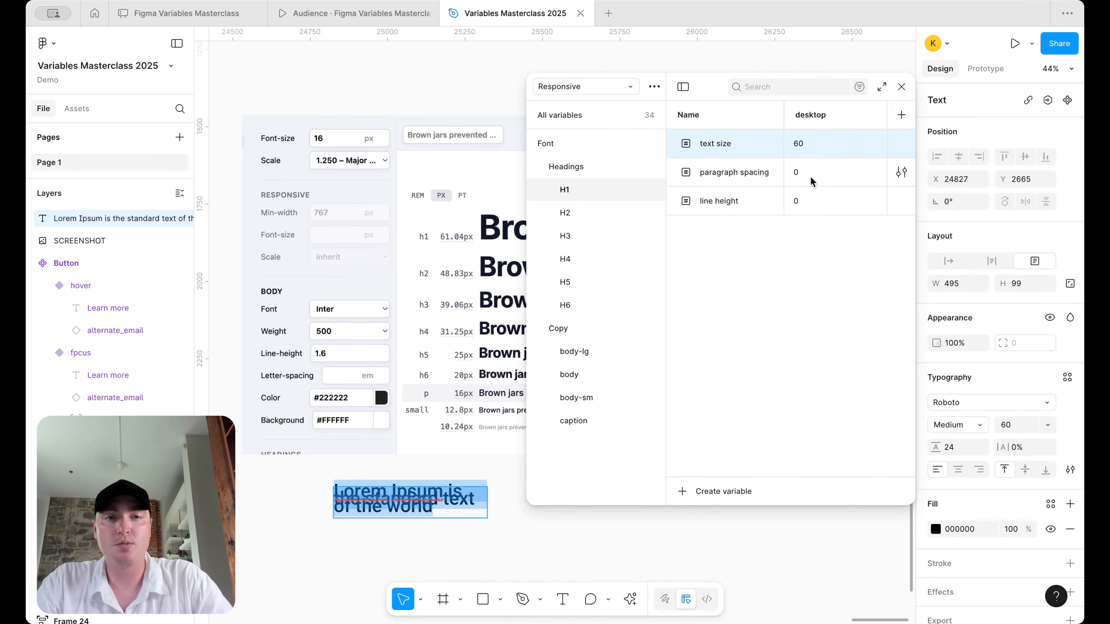
- Try H1 line height 60*1.6 (96) and give the sample text line height 96
{"action": "left_click", "coordinate": [801, 198]}
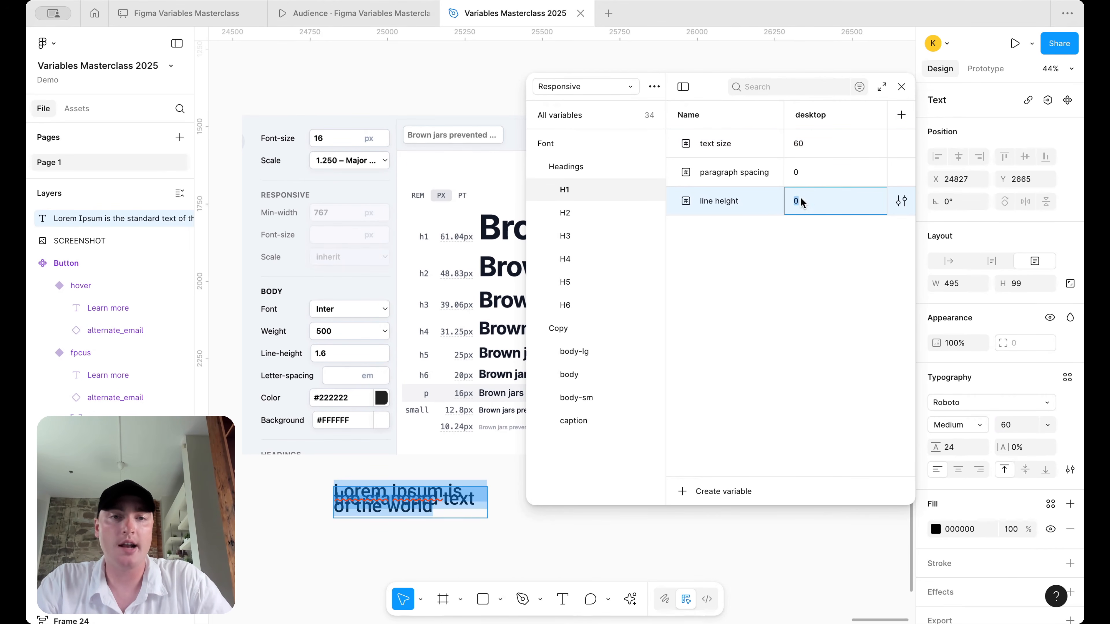
{"action": "key", "text": "BackSpace"}
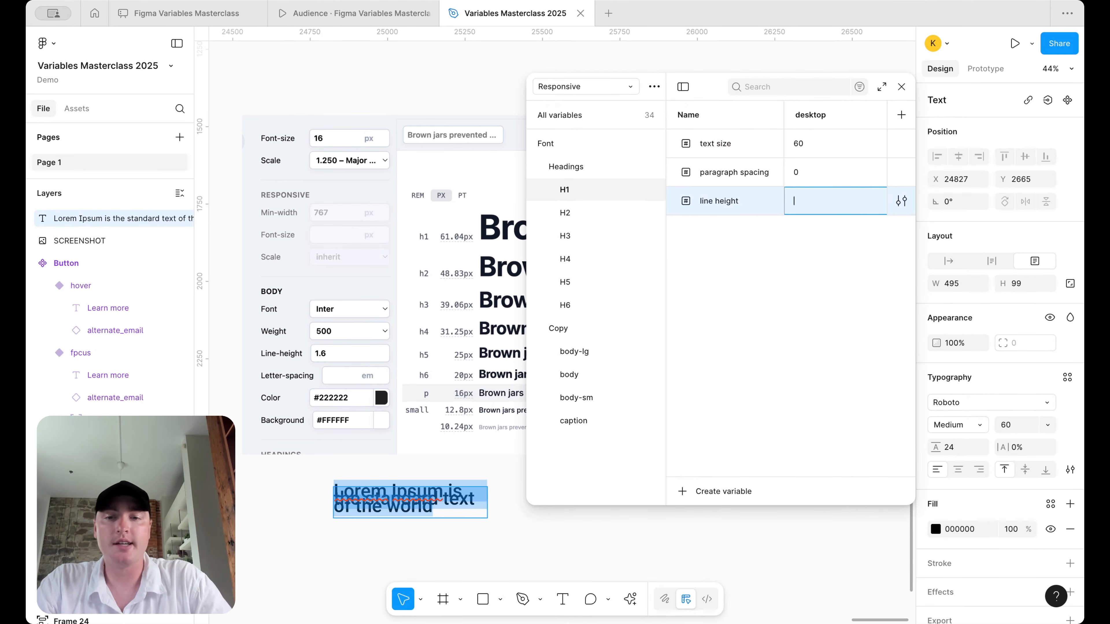
{"action": "type", "text": "60"}
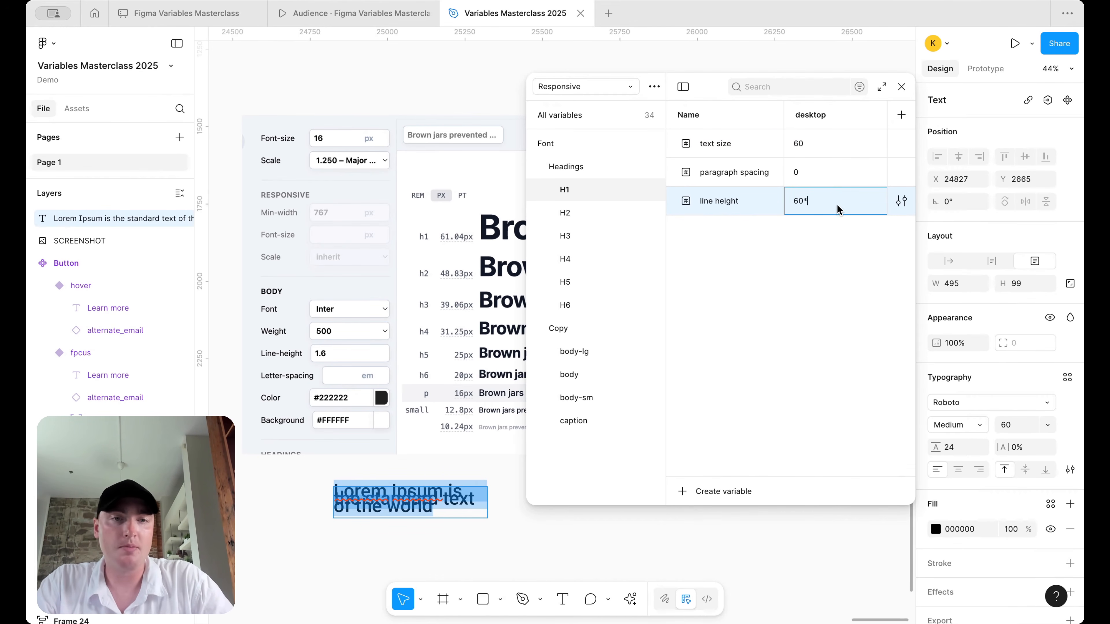
{"action": "type", "text": "*1"}
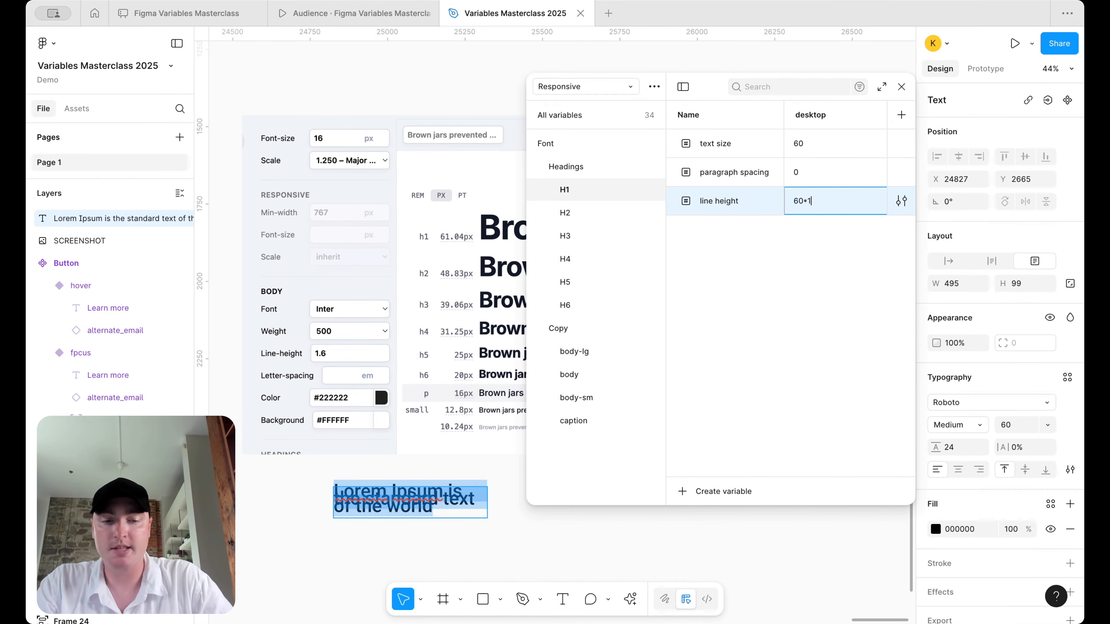
{"action": "type", "text": ".6"}
{"action": "key", "text": "Return"}
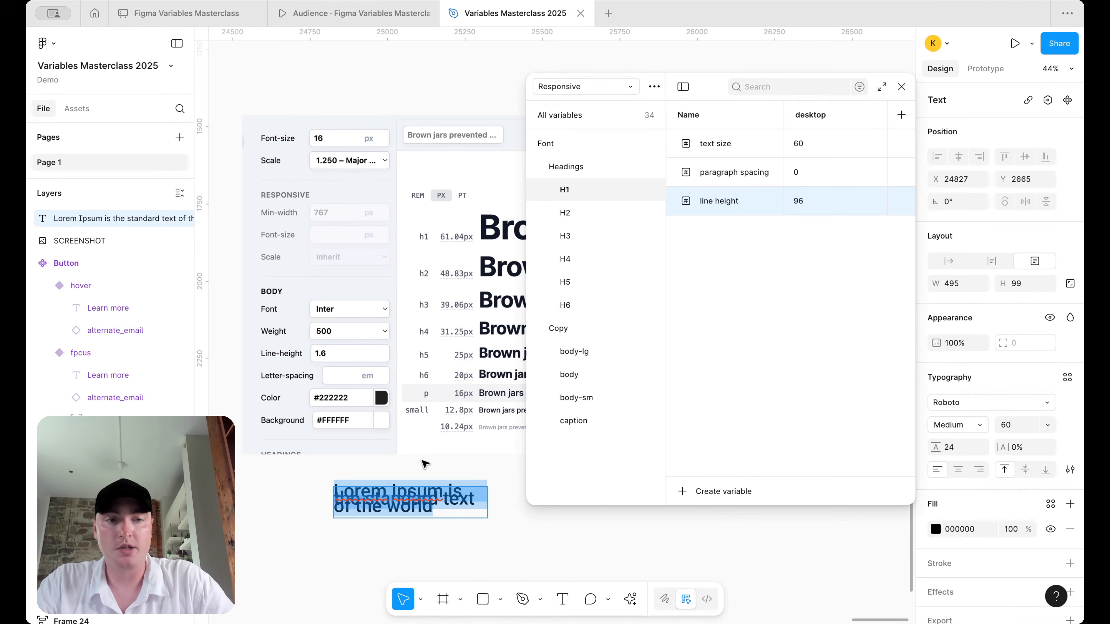
{"action": "left_click", "coordinate": [957, 451]}
{"action": "type", "text": "96"}
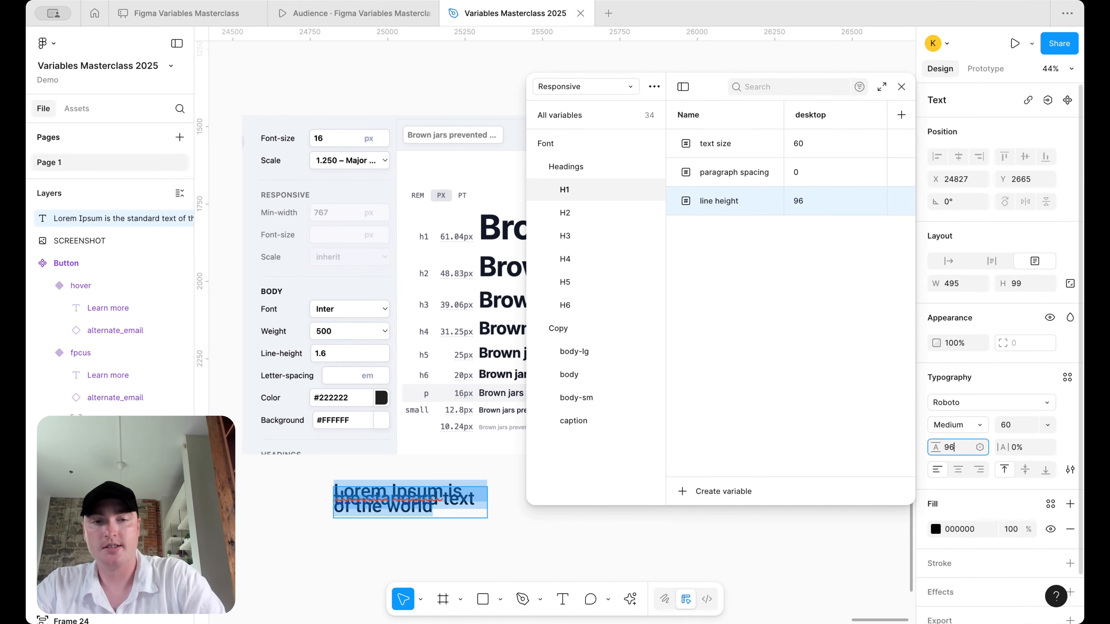
{"action": "key", "text": "Return"}
{"action": "scroll", "coordinate": [483, 522], "scroll_direction": "down", "scroll_amount": 1}
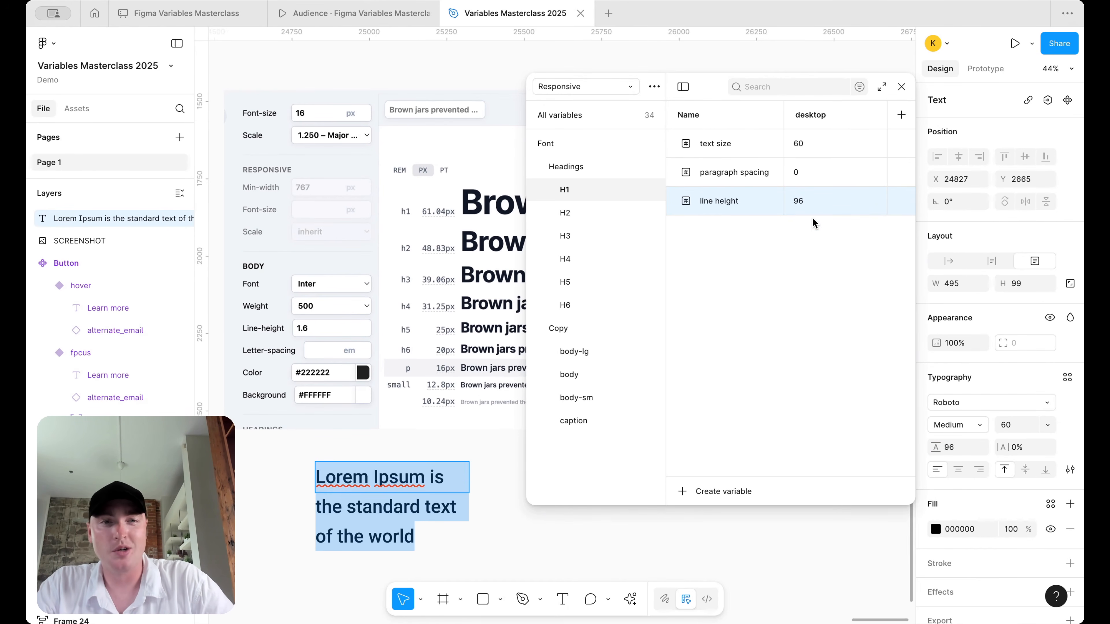
- Try H1 line height 60*1.4 (84) and give the sample text line height 84
{"action": "double_click", "coordinate": [799, 200]}
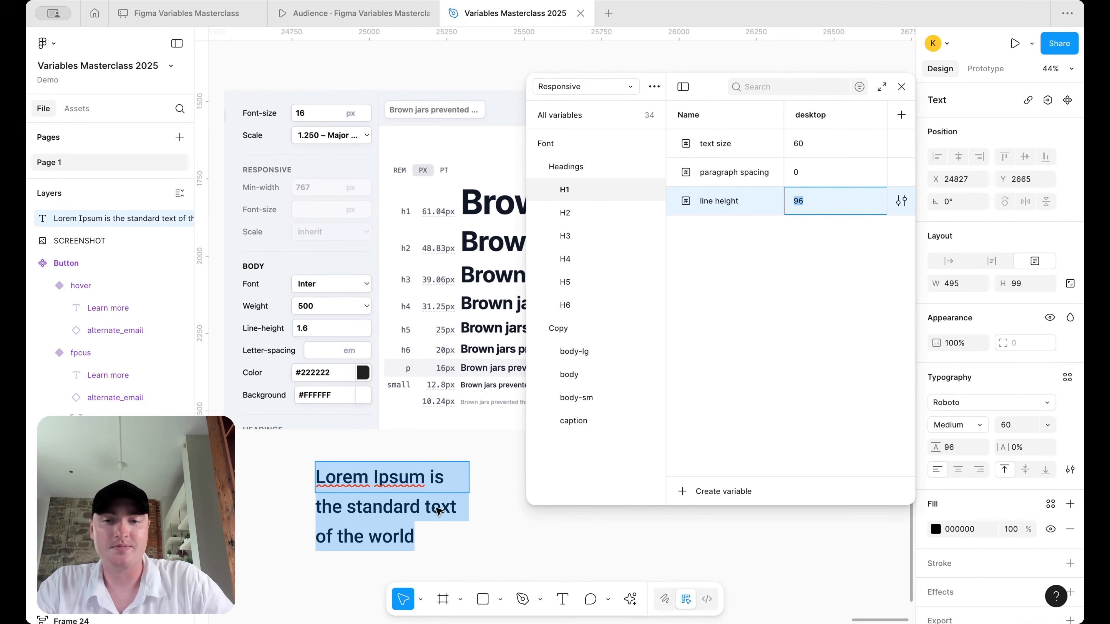
{"action": "left_click", "coordinate": [564, 552]}
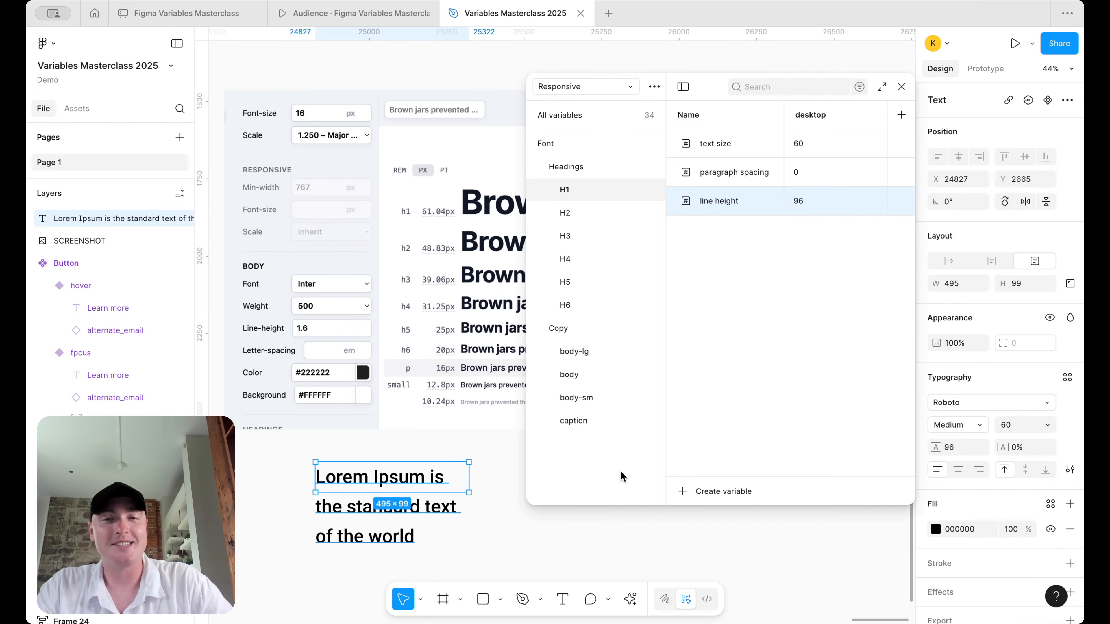
{"action": "left_click", "coordinate": [511, 553]}
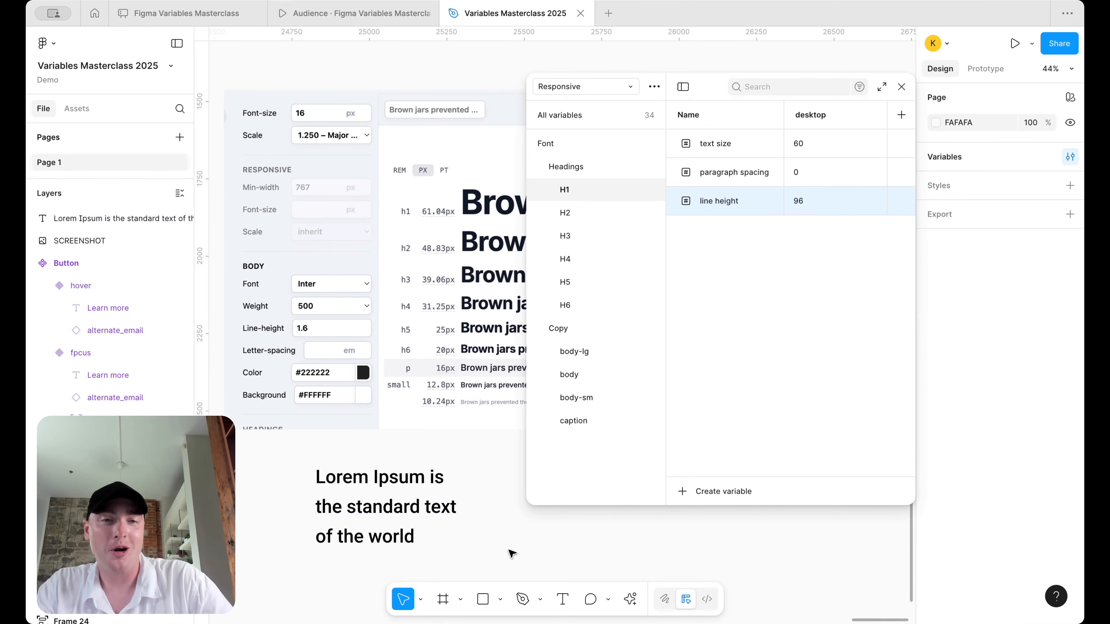
{"action": "left_click", "coordinate": [802, 206]}
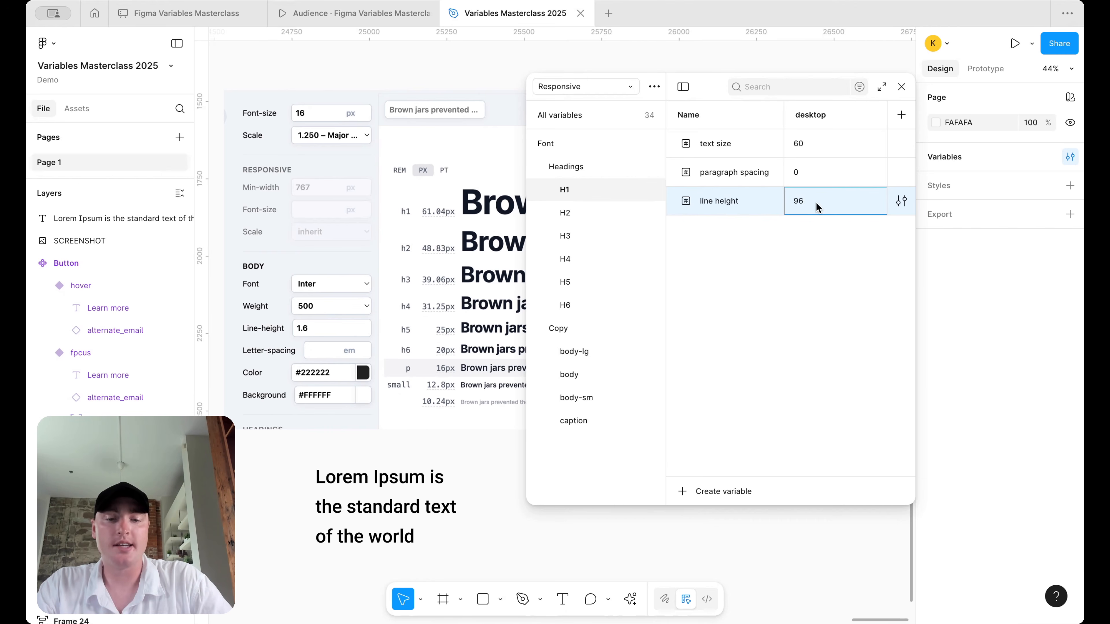
{"action": "type", "text": "60"}
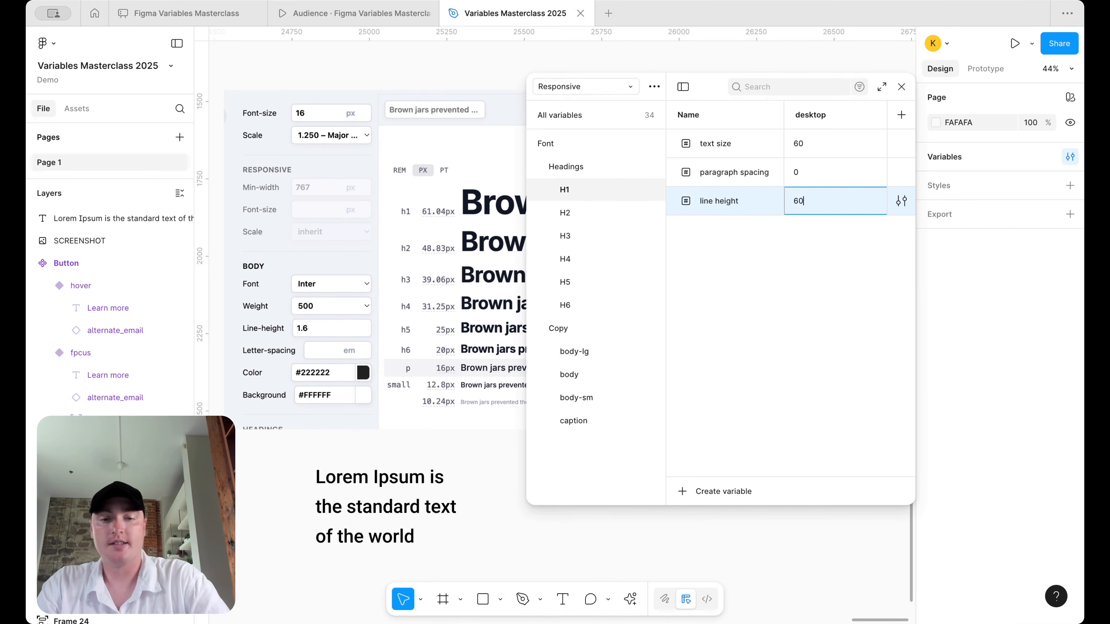
{"action": "type", "text": "*1.4"}
{"action": "key", "text": "Return"}
{"action": "left_click", "coordinate": [379, 508]}
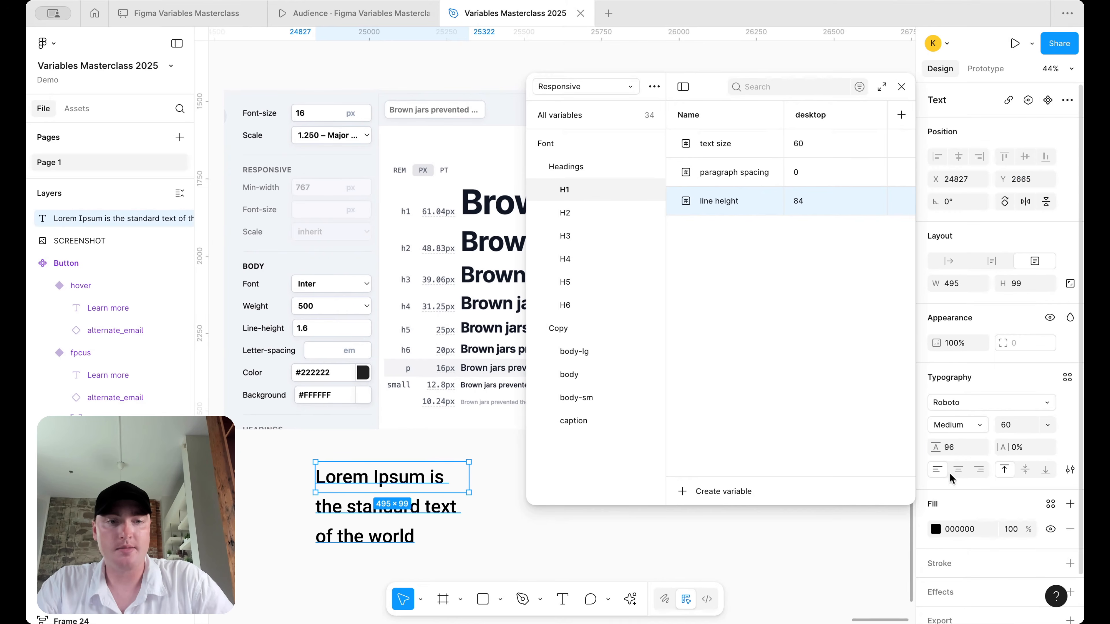
{"action": "left_click", "coordinate": [957, 448]}
{"action": "type", "text": "84"}
{"action": "key", "text": "Return"}
- Settle on H1 line height 60*1.2 (72), match the sample text, and enlarge its box
{"action": "left_click", "coordinate": [531, 566]}
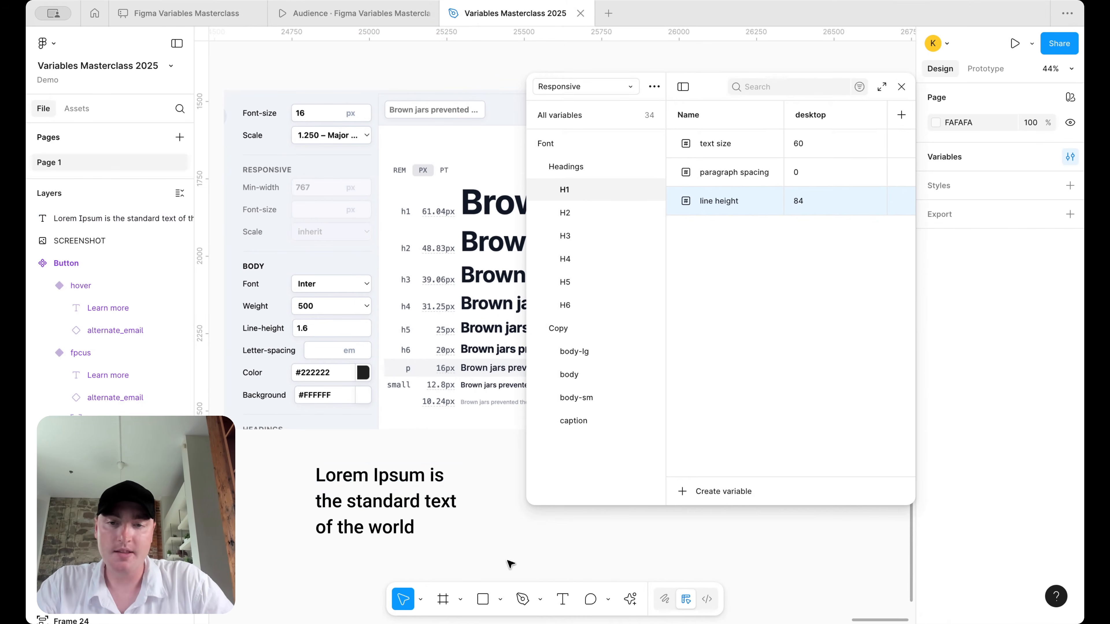
{"action": "left_click", "coordinate": [802, 197]}
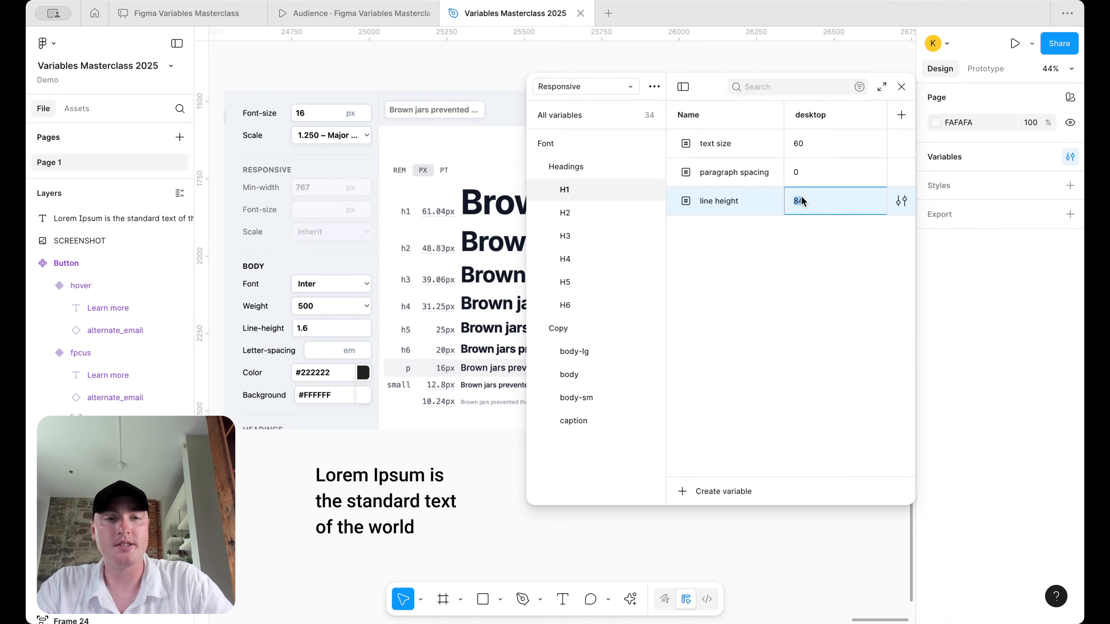
{"action": "type", "text": "60*"}
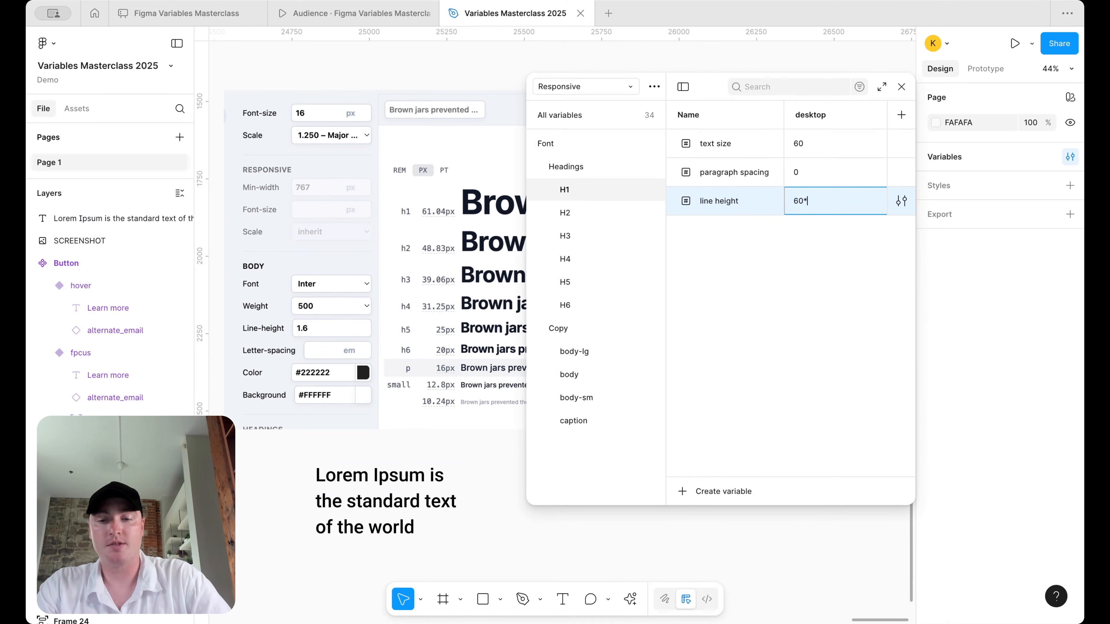
{"action": "type", "text": "1.2"}
{"action": "key", "text": "Return"}
{"action": "left_click", "coordinate": [393, 519]}
{"action": "left_click", "coordinate": [952, 447]}
{"action": "type", "text": "72"}
{"action": "key", "text": "Return"}
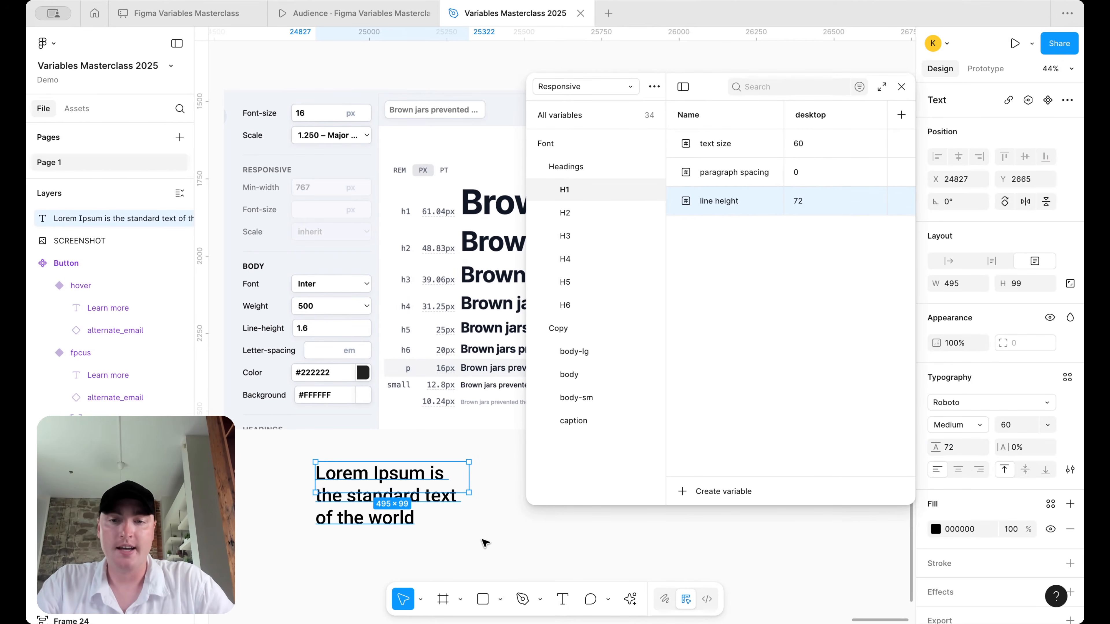
{"action": "left_click_drag", "start_coordinate": [438, 492], "coordinate": [438, 529]}
{"action": "scroll", "coordinate": [444, 511], "scroll_direction": "down", "scroll_amount": 3}
{"action": "scroll", "coordinate": [445, 512], "scroll_direction": "down", "scroll_amount": 3}
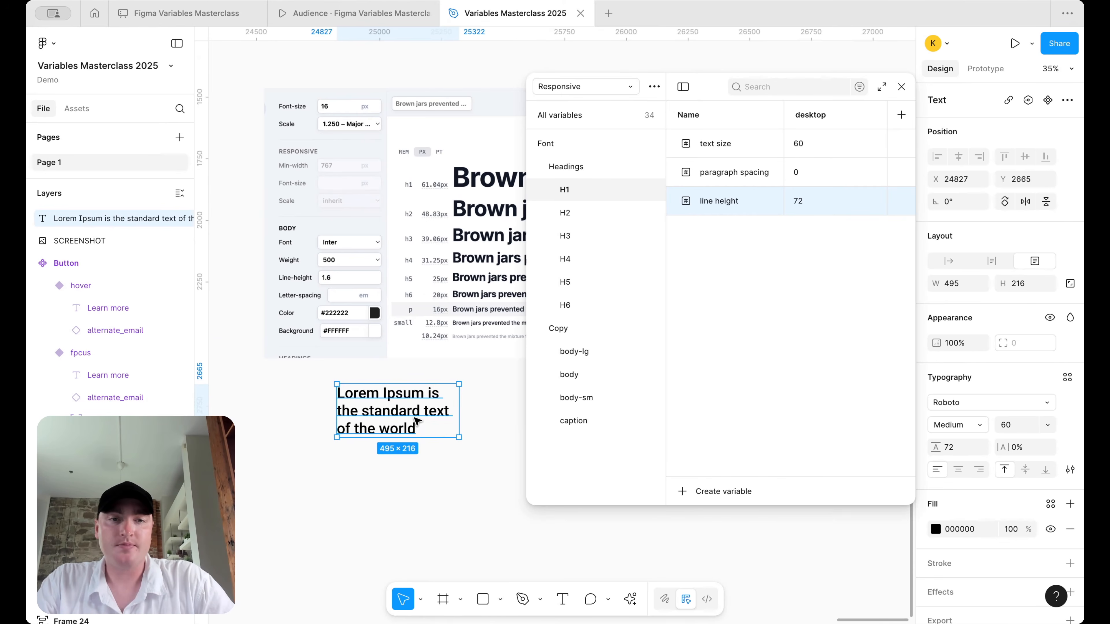
- Duplicate the Lorem Ipsum text below and stack both copies in an auto-layout frame with a 72 gap
{"action": "left_click_drag", "start_coordinate": [415, 422], "coordinate": [419, 492]}
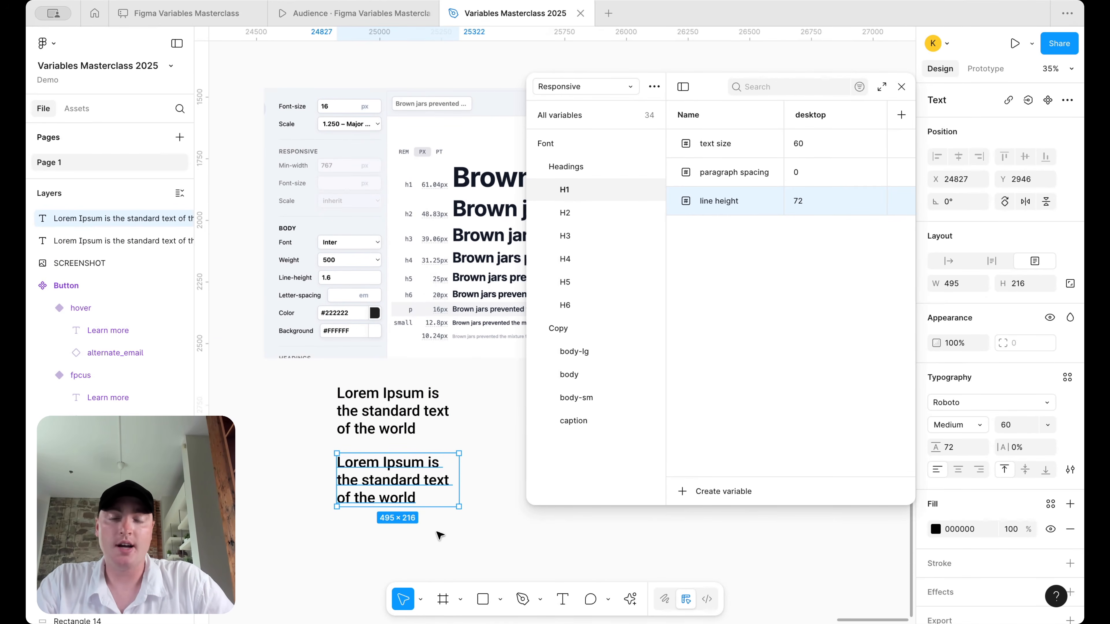
{"action": "left_click", "coordinate": [440, 528]}
{"action": "left_click_drag", "start_coordinate": [462, 527], "coordinate": [352, 420]}
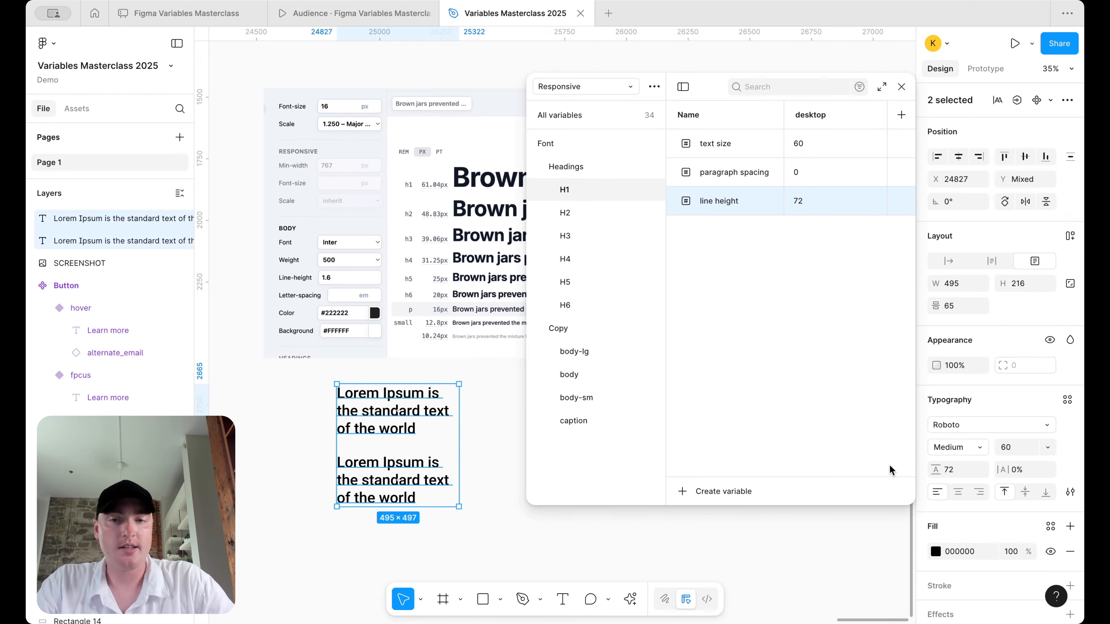
{"action": "key", "text": "shift+a"}
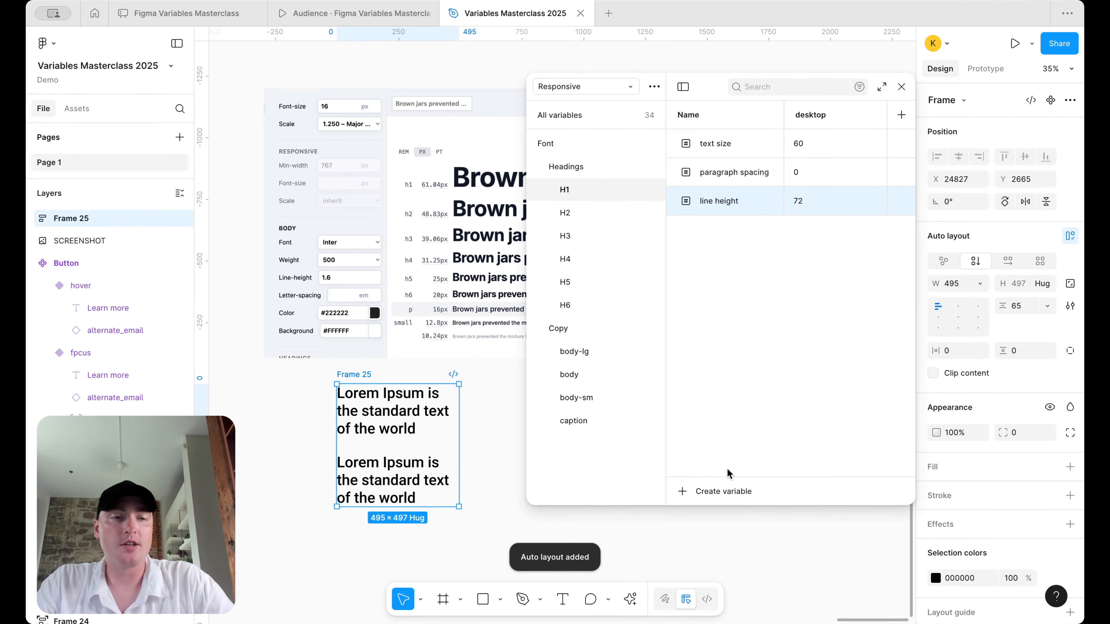
{"action": "left_click", "coordinate": [1021, 306]}
{"action": "type", "text": "72"}
{"action": "key", "text": "Return"}
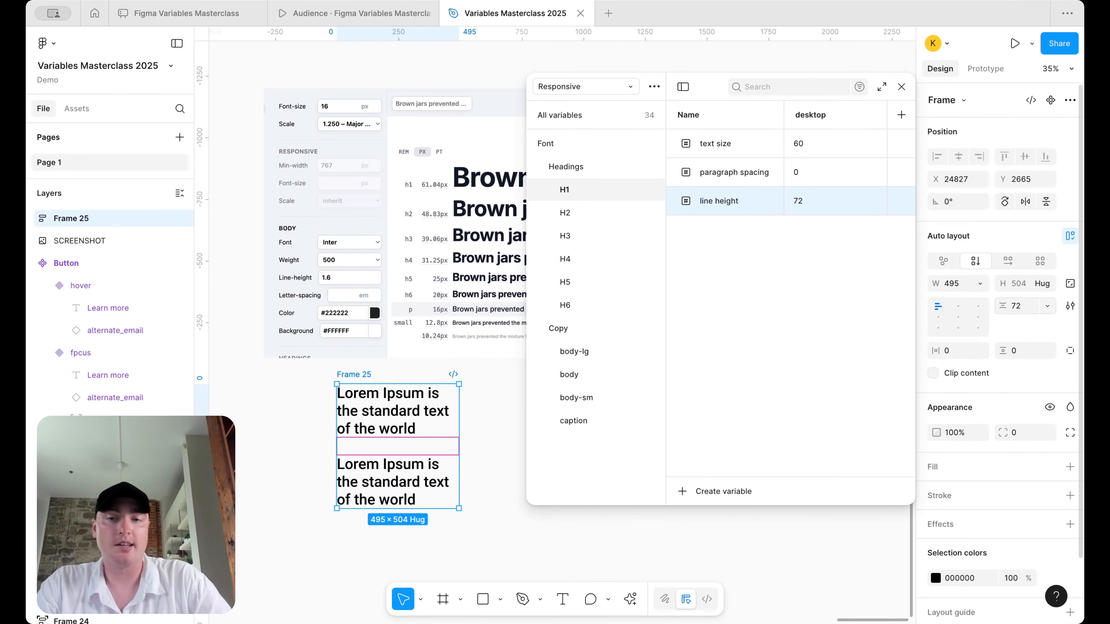
- Set the H1 paragraph spacing variable to 72
{"action": "key", "text": "Escape"}
{"action": "scroll", "coordinate": [368, 483], "scroll_direction": "up", "scroll_amount": 5}
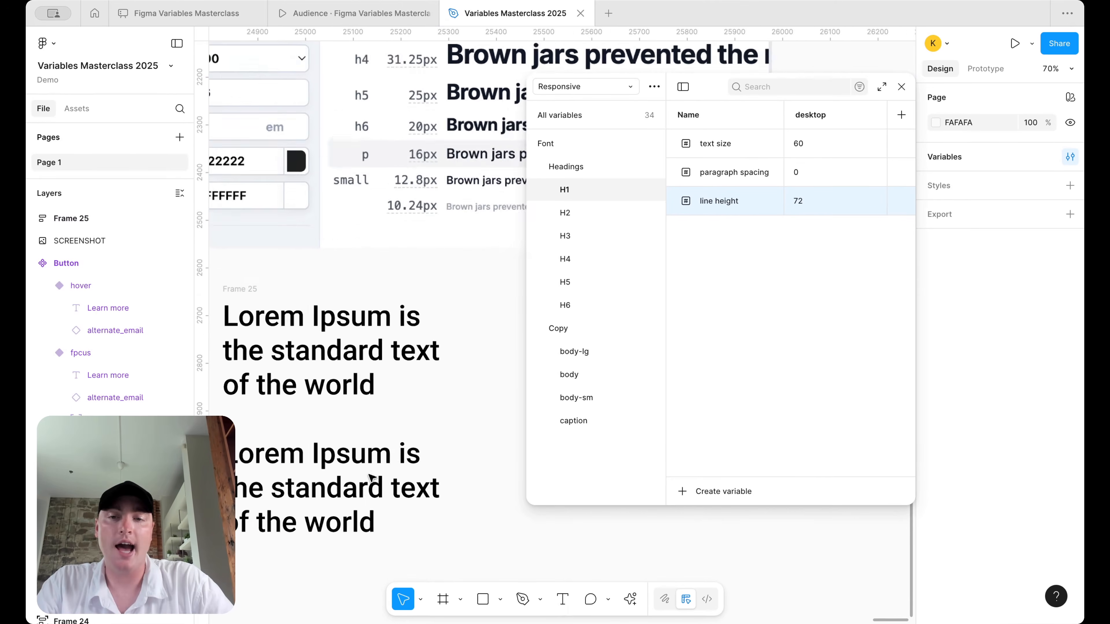
{"action": "scroll", "coordinate": [369, 477], "scroll_direction": "down", "scroll_amount": 2}
{"action": "scroll", "coordinate": [310, 422], "scroll_direction": "down", "scroll_amount": 1}
{"action": "left_click", "coordinate": [310, 422]}
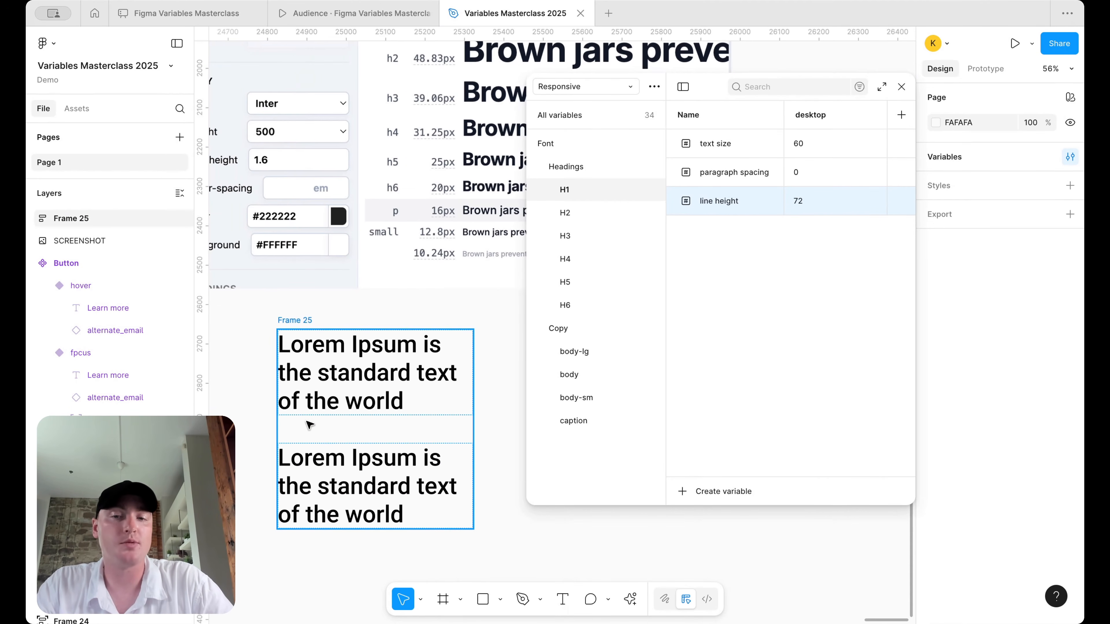
{"action": "key", "text": "Escape"}
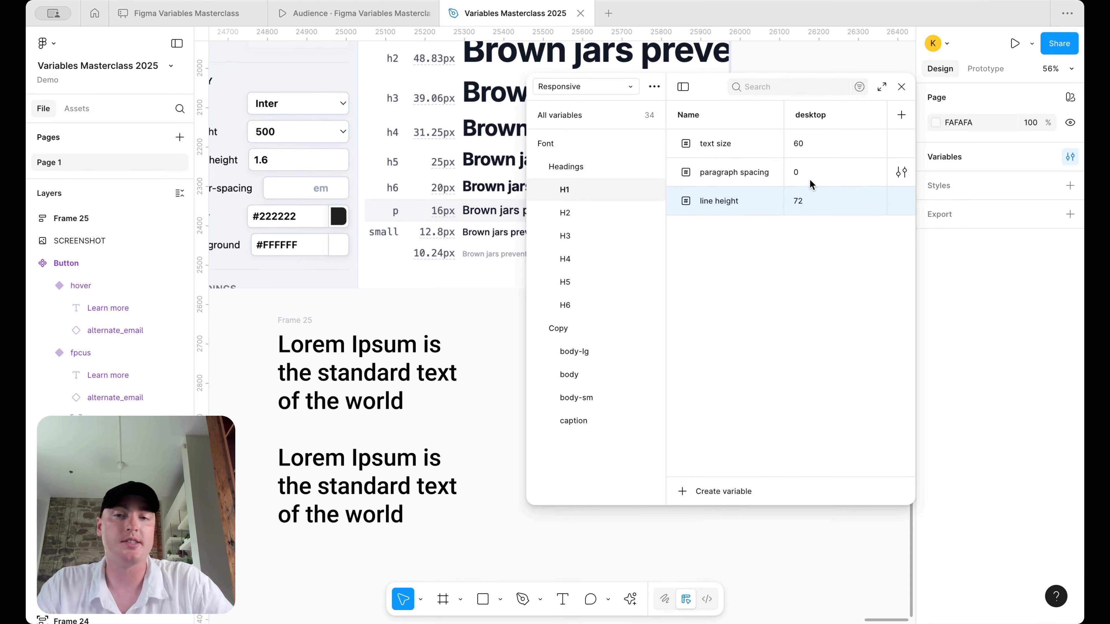
{"action": "left_click", "coordinate": [806, 165]}
{"action": "type", "text": "72"}
{"action": "key", "text": "Return"}
{"action": "scroll", "coordinate": [392, 354], "scroll_direction": "down", "scroll_amount": 5}
{"action": "left_click", "coordinate": [354, 330]}
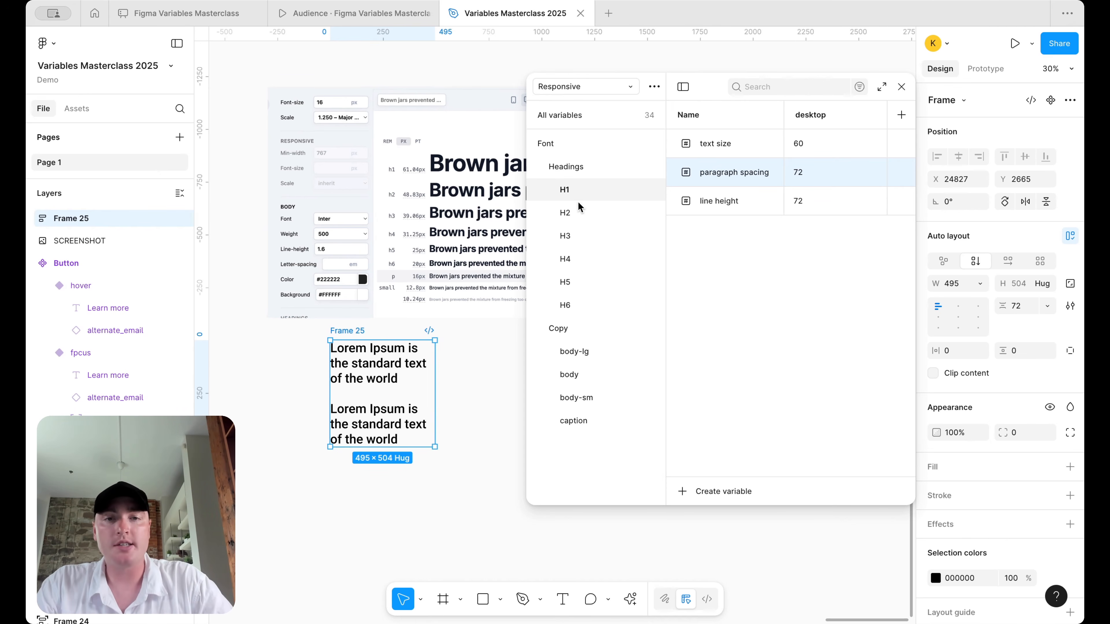
- Set the H2 desktop line height to 56 and leave its paragraph spacing at 0
{"action": "left_click", "coordinate": [568, 212]}
{"action": "double_click", "coordinate": [805, 174]}
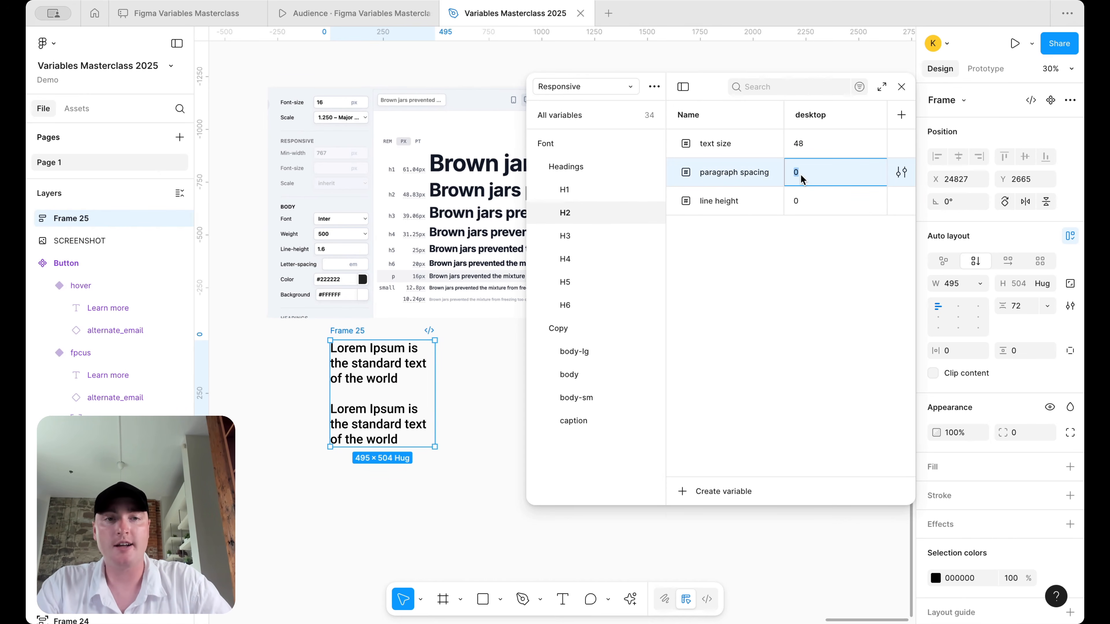
{"action": "double_click", "coordinate": [796, 203]}
{"action": "type", "text": "48"}
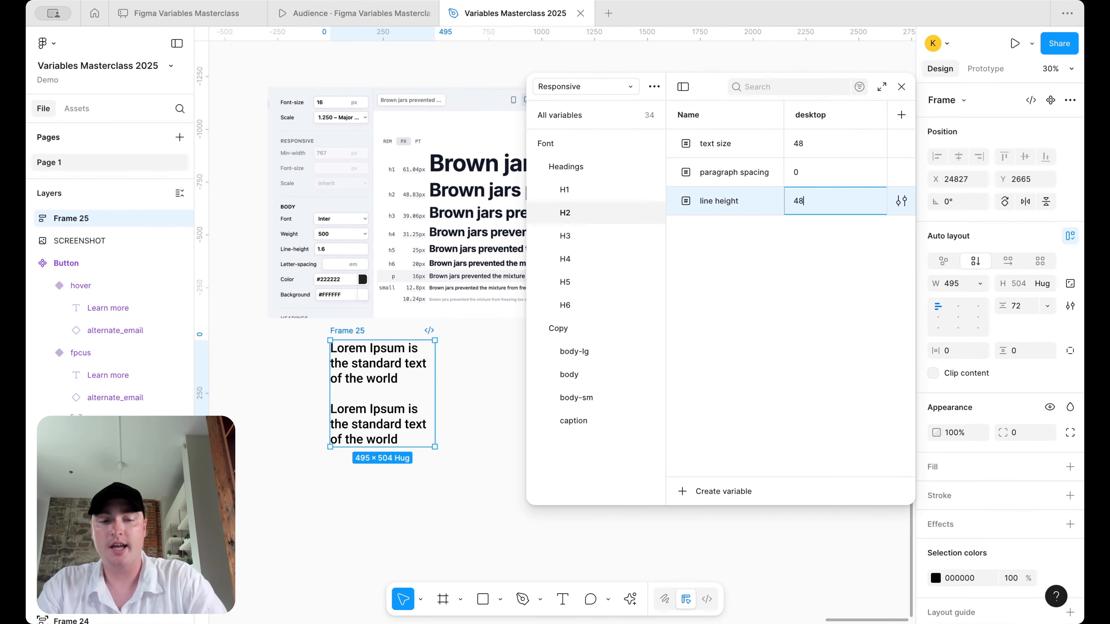
{"action": "type", "text": "*1.2"}
{"action": "key", "text": "Return"}
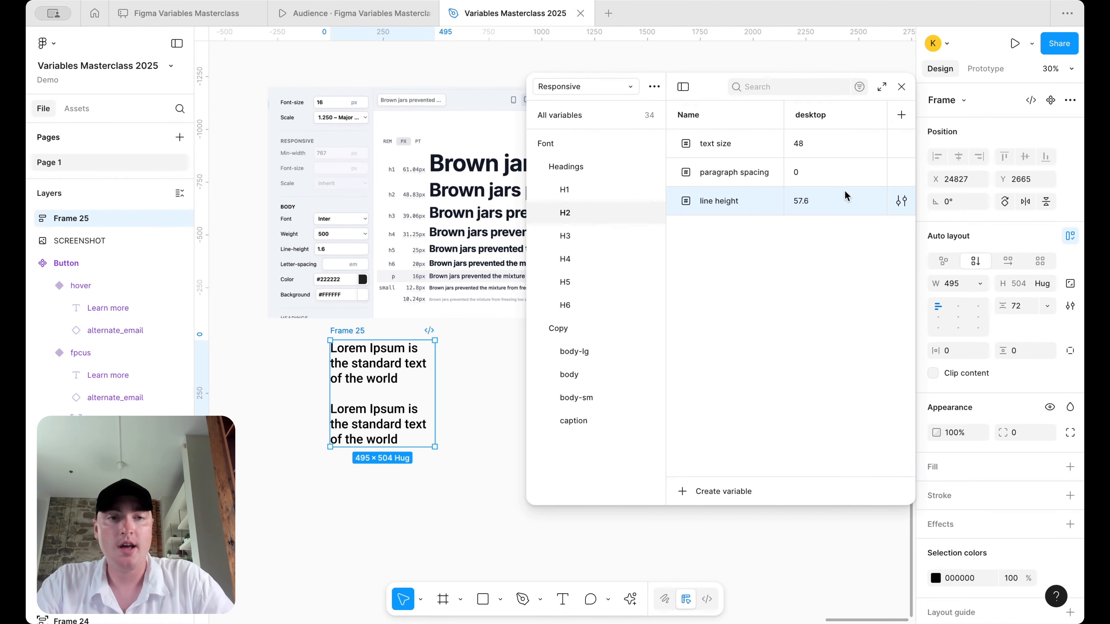
{"action": "double_click", "coordinate": [810, 211]}
{"action": "type", "text": "48*1.2"}
{"action": "key", "text": "Return"}
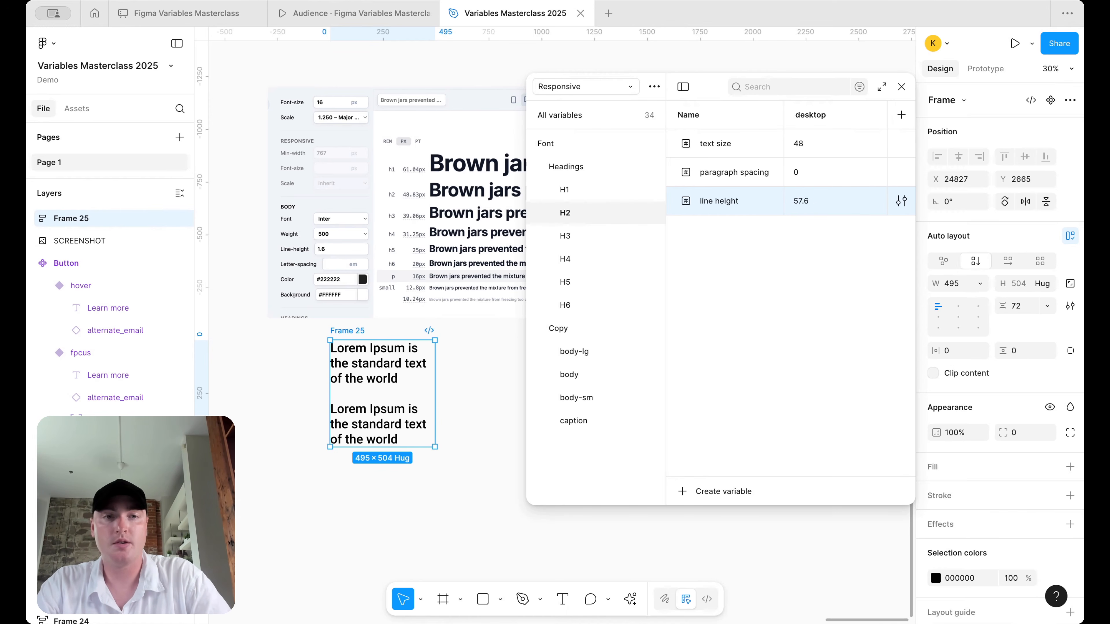
{"action": "double_click", "coordinate": [806, 204]}
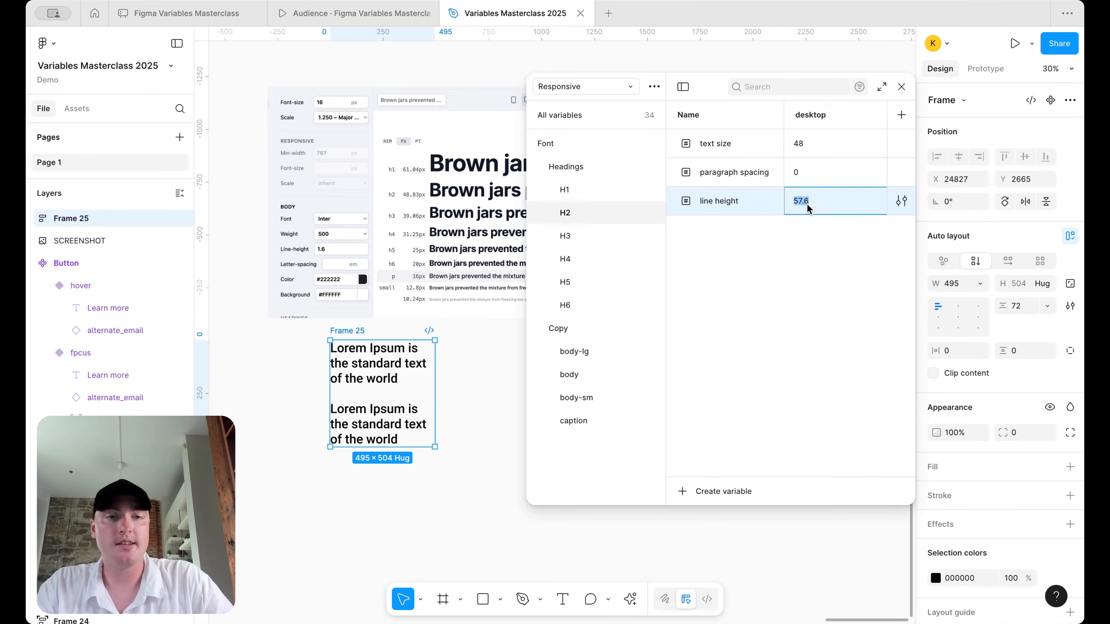
{"action": "type", "text": "56"}
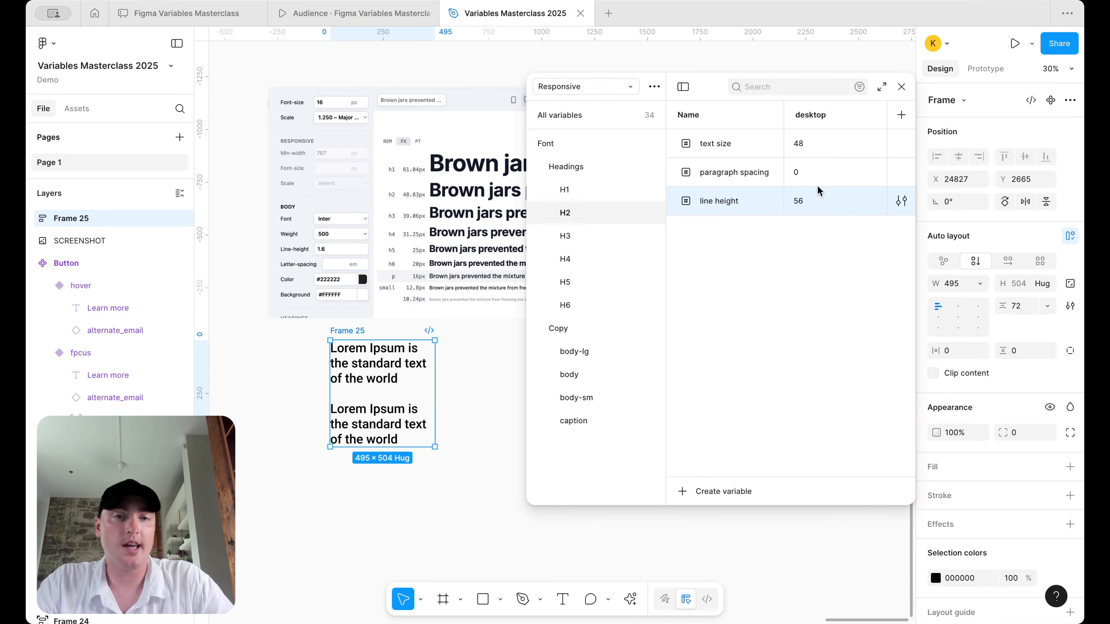
{"action": "double_click", "coordinate": [811, 176]}
{"action": "key", "text": "Return"}
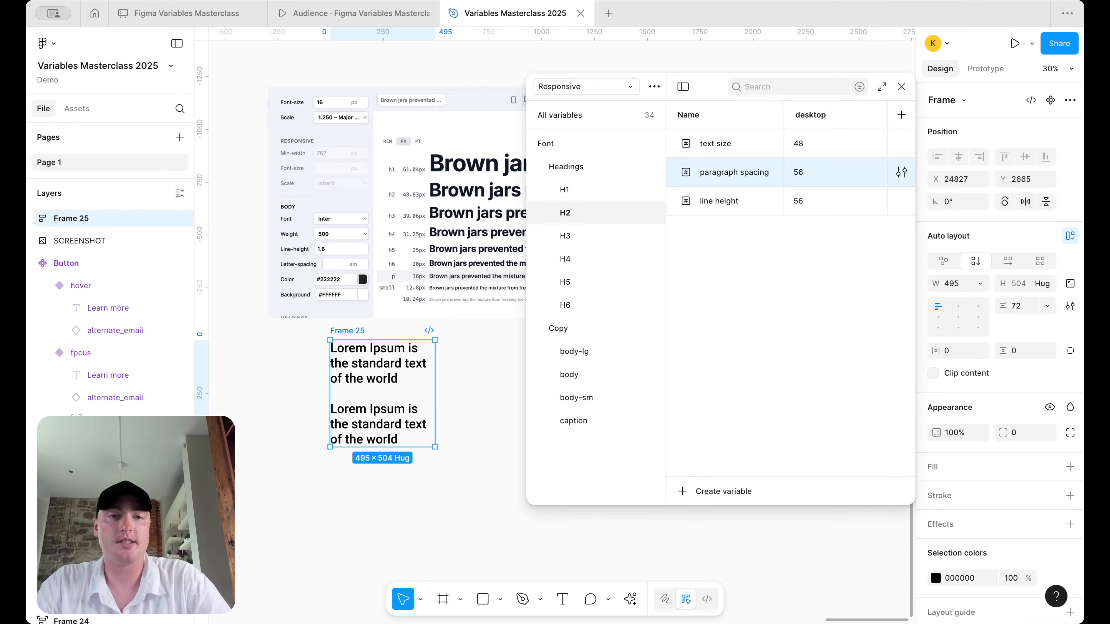
- Give H3 a desktop line height of 48 (40*1.2) and paragraph spacing of 48
{"action": "left_click", "coordinate": [569, 239]}
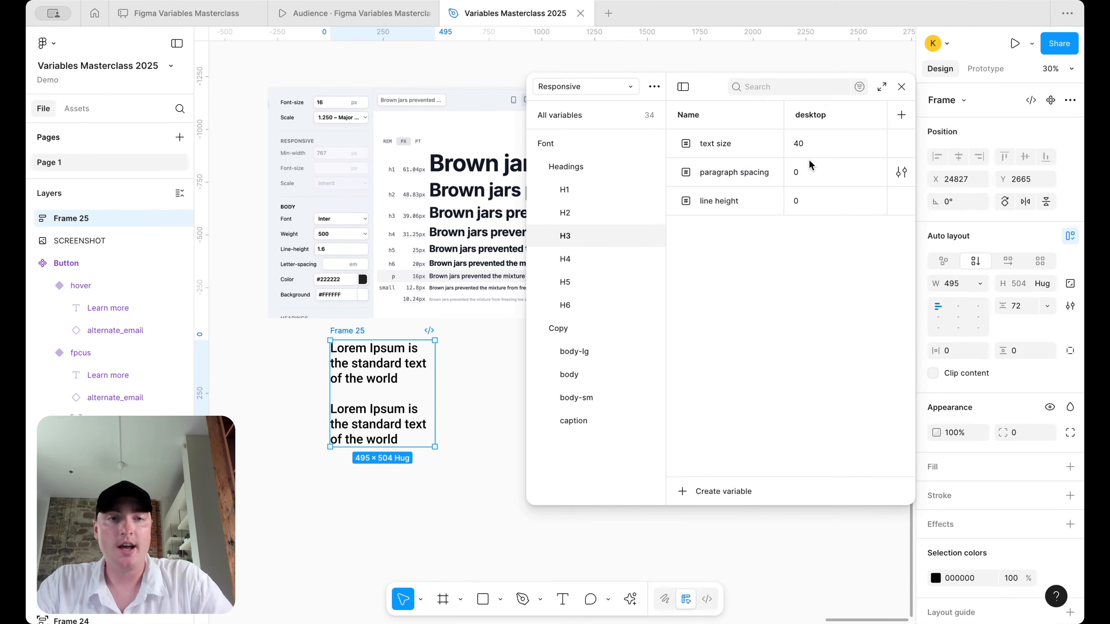
{"action": "left_click", "coordinate": [798, 199]}
{"action": "type", "text": "40*1.2"}
{"action": "key", "text": "Return"}
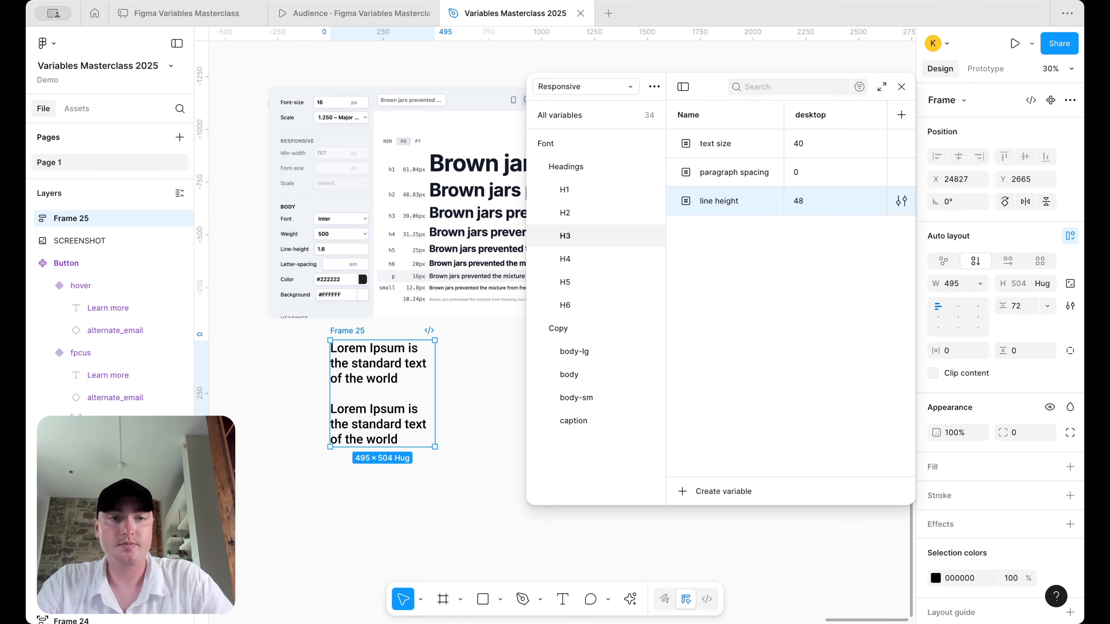
{"action": "left_click", "coordinate": [808, 177]}
{"action": "type", "text": "48"}
{"action": "key", "text": "Return"}
- Set the H4 desktop paragraph spacing and line height both to 40
{"action": "left_click", "coordinate": [576, 268]}
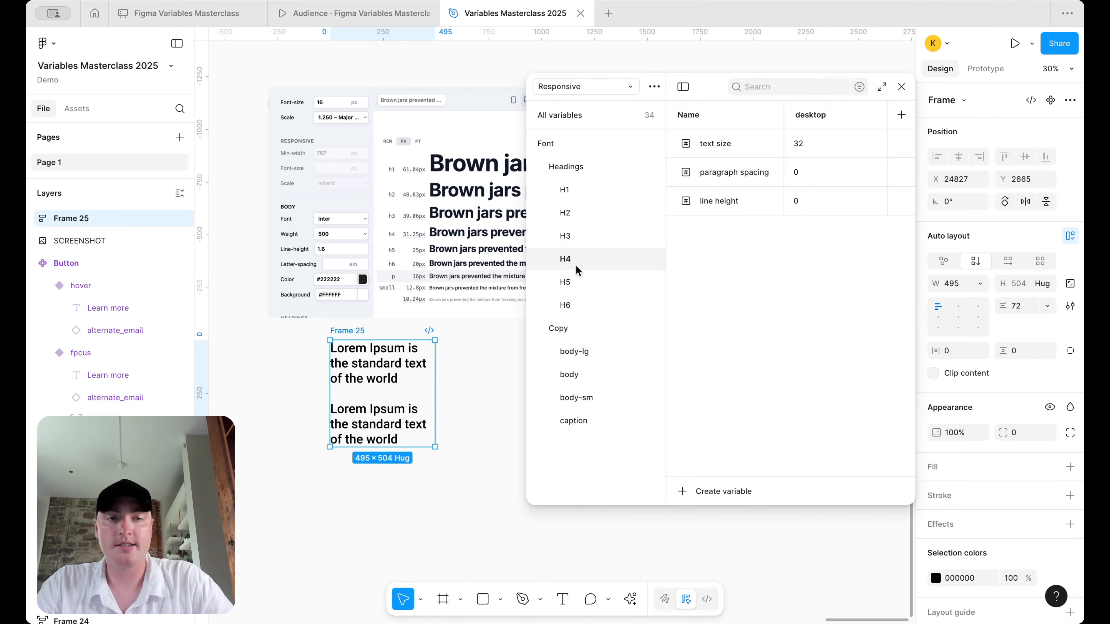
{"action": "left_click", "coordinate": [797, 202]}
{"action": "key", "text": "BackSpace"}
{"action": "type", "text": "32*1.2"}
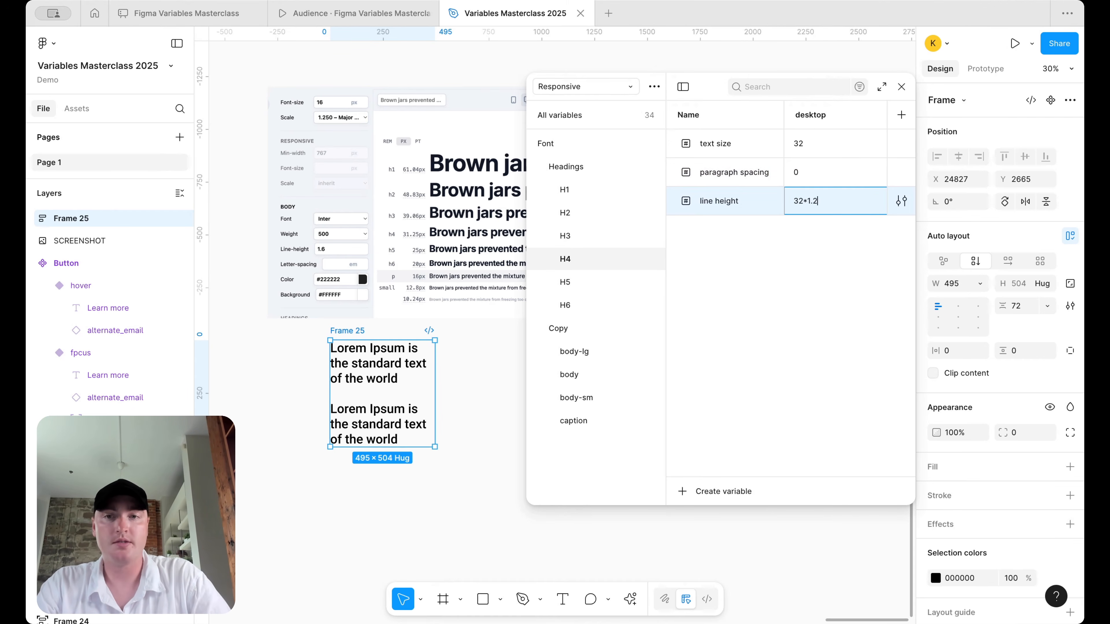
{"action": "key", "text": "Return"}
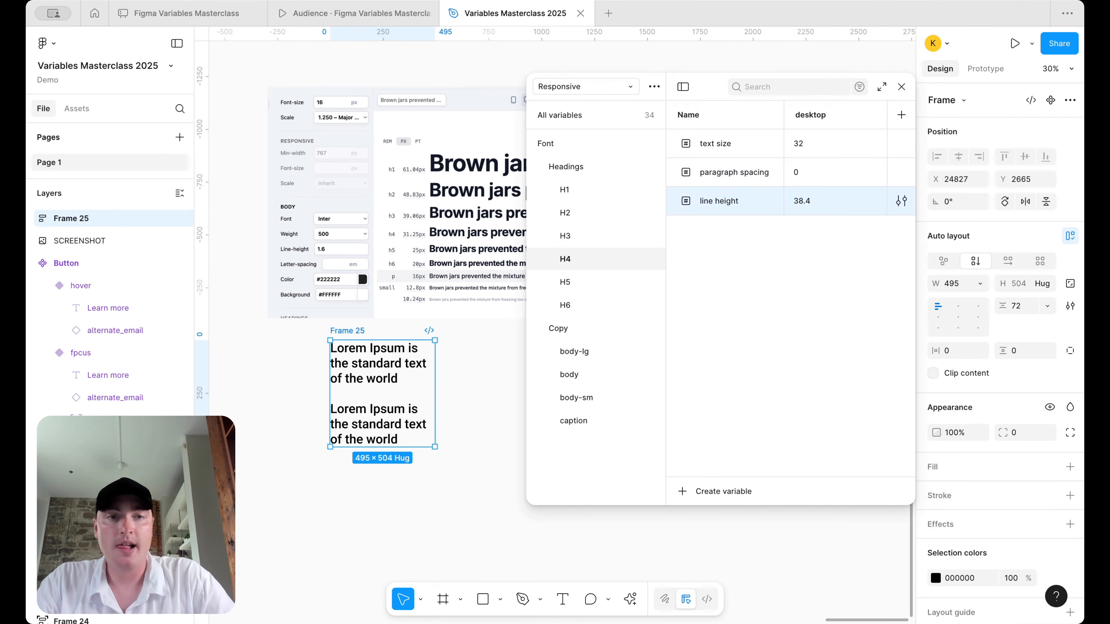
{"action": "double_click", "coordinate": [813, 174]}
{"action": "type", "text": "40"}
{"action": "key", "text": "Return"}
{"action": "double_click", "coordinate": [806, 201]}
{"action": "type", "text": "40"}
{"action": "key", "text": "Return"}
- Set the H5 desktop paragraph spacing and line height both to 28
{"action": "left_click", "coordinate": [571, 289]}
{"action": "double_click", "coordinate": [817, 172]}
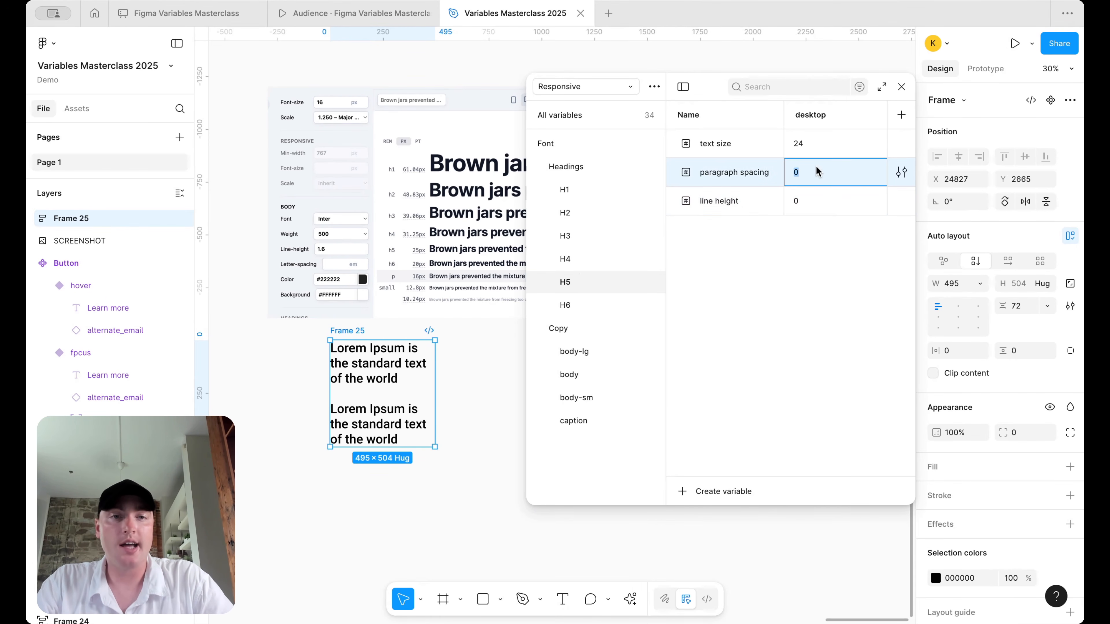
{"action": "double_click", "coordinate": [804, 201]}
{"action": "type", "text": "24"}
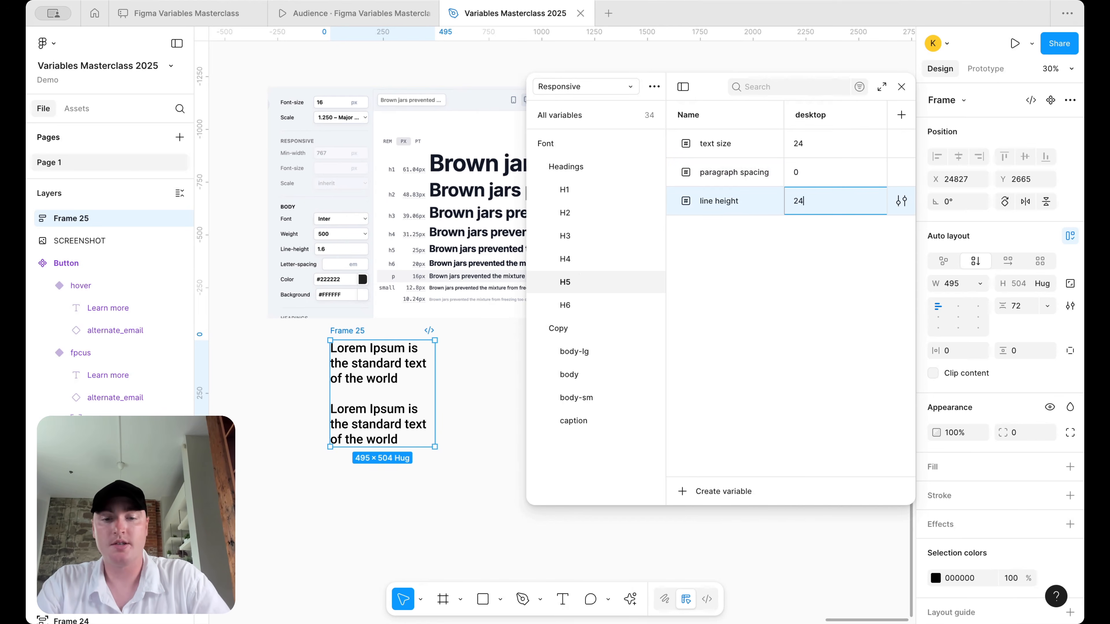
{"action": "type", "text": "*1.2"}
{"action": "key", "text": "Return"}
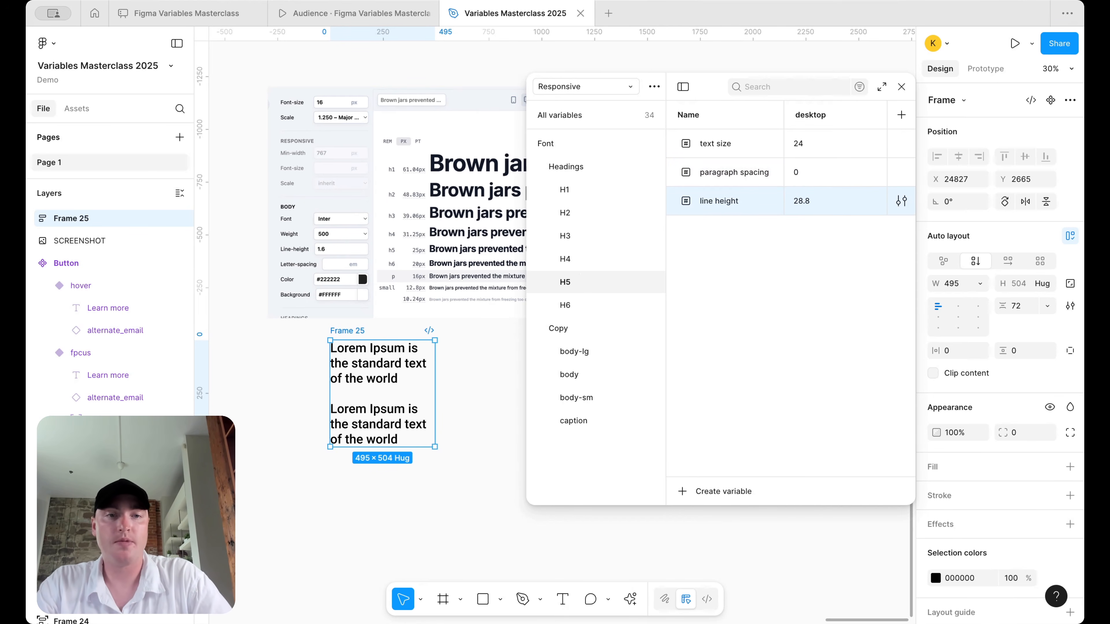
{"action": "double_click", "coordinate": [812, 175]}
{"action": "type", "text": "28"}
{"action": "key", "text": "Return"}
{"action": "double_click", "coordinate": [804, 201]}
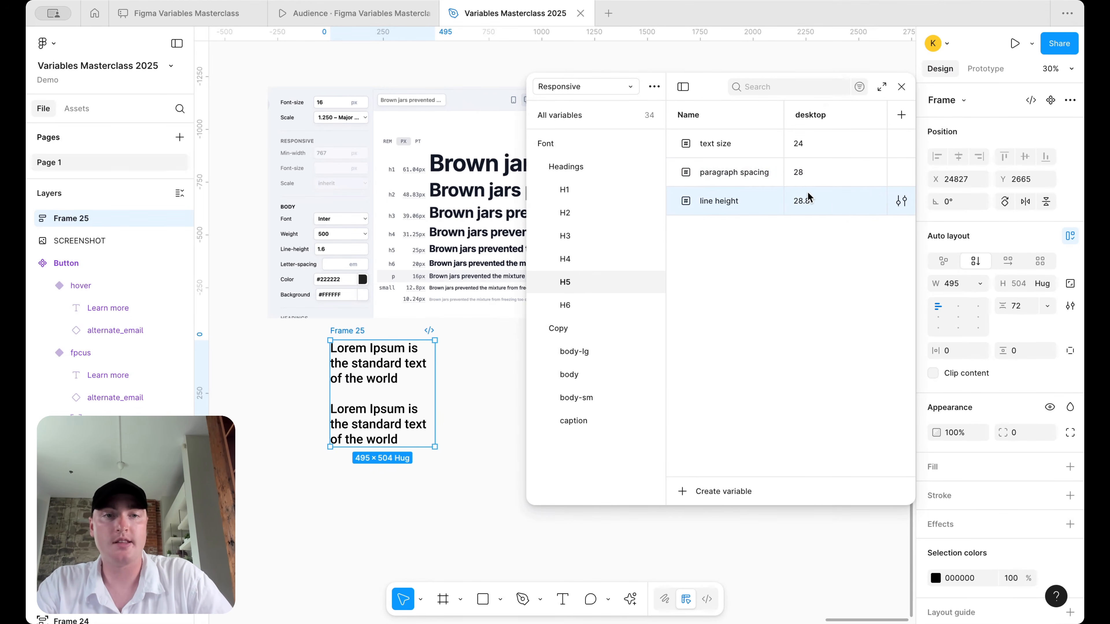
{"action": "double_click", "coordinate": [805, 201]}
{"action": "type", "text": "28"}
{"action": "key", "text": "Return"}
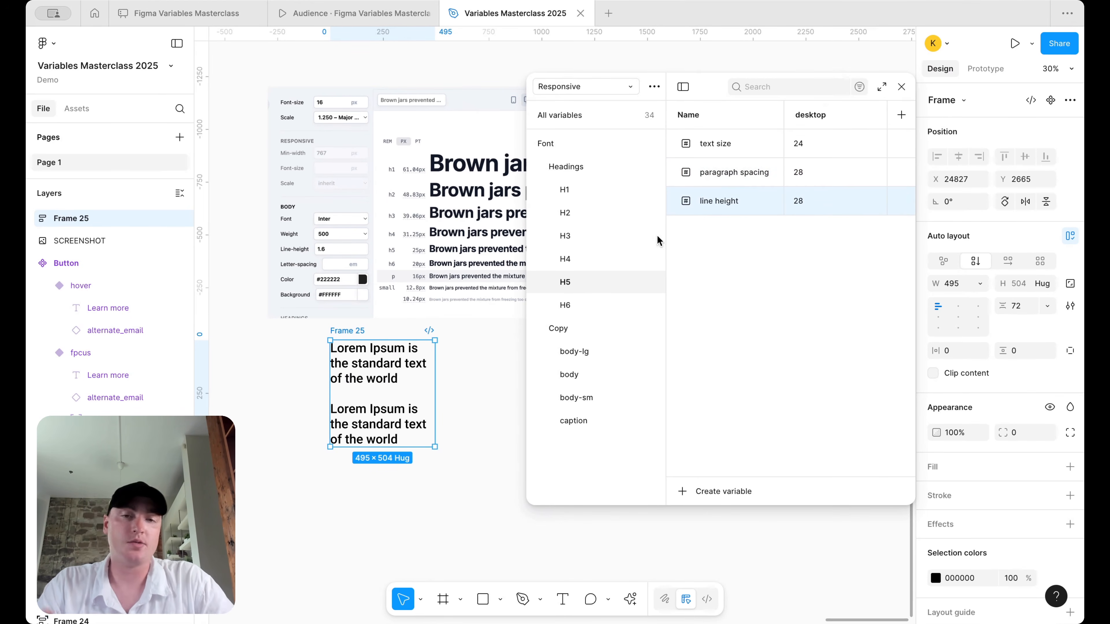
- Set the H6 desktop line height to 24 (20*1.2) and paragraph spacing to 24
{"action": "left_click", "coordinate": [597, 306]}
{"action": "double_click", "coordinate": [826, 175]}
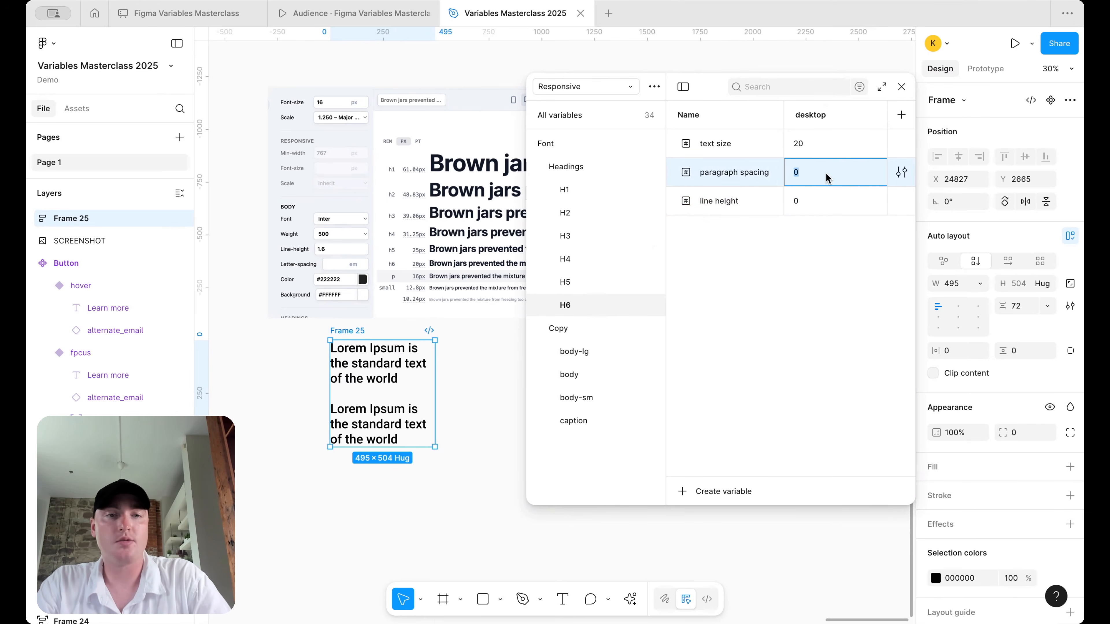
{"action": "double_click", "coordinate": [798, 203]}
{"action": "type", "text": "20*1.2"}
{"action": "key", "text": "Return"}
{"action": "double_click", "coordinate": [799, 203]}
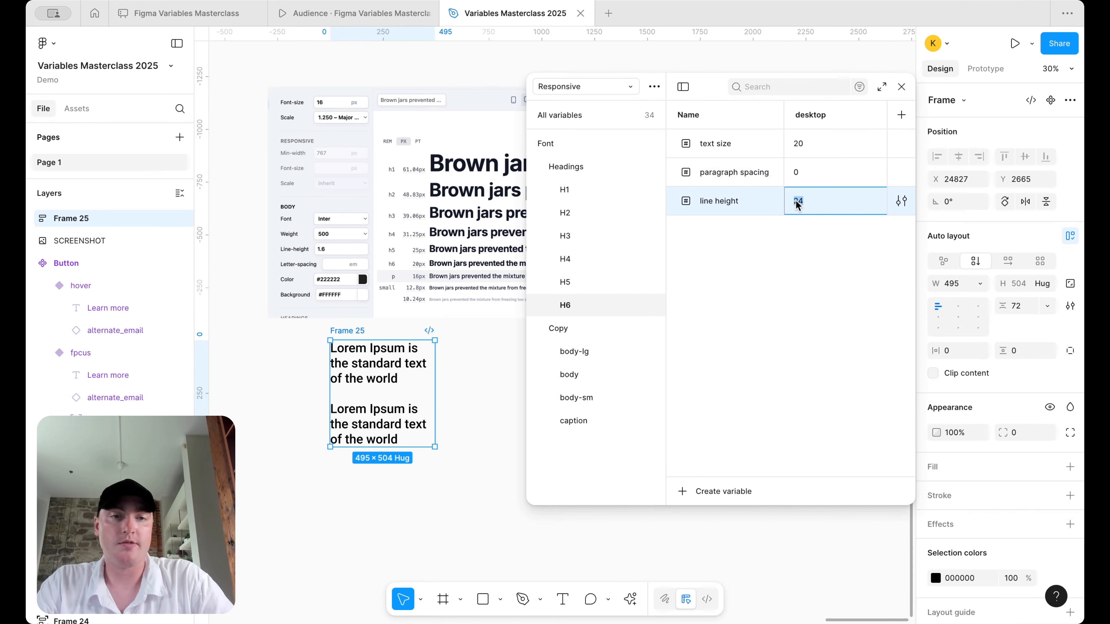
{"action": "double_click", "coordinate": [807, 171]}
{"action": "type", "text": "24"}
{"action": "key", "text": "Return"}
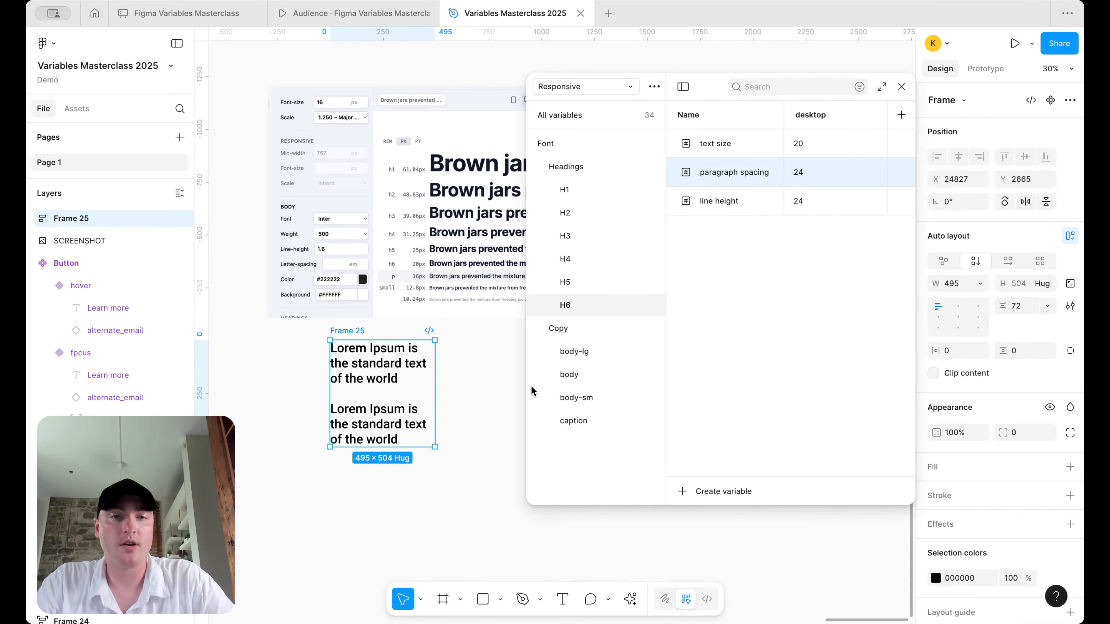
{"action": "left_click", "coordinate": [385, 365]}
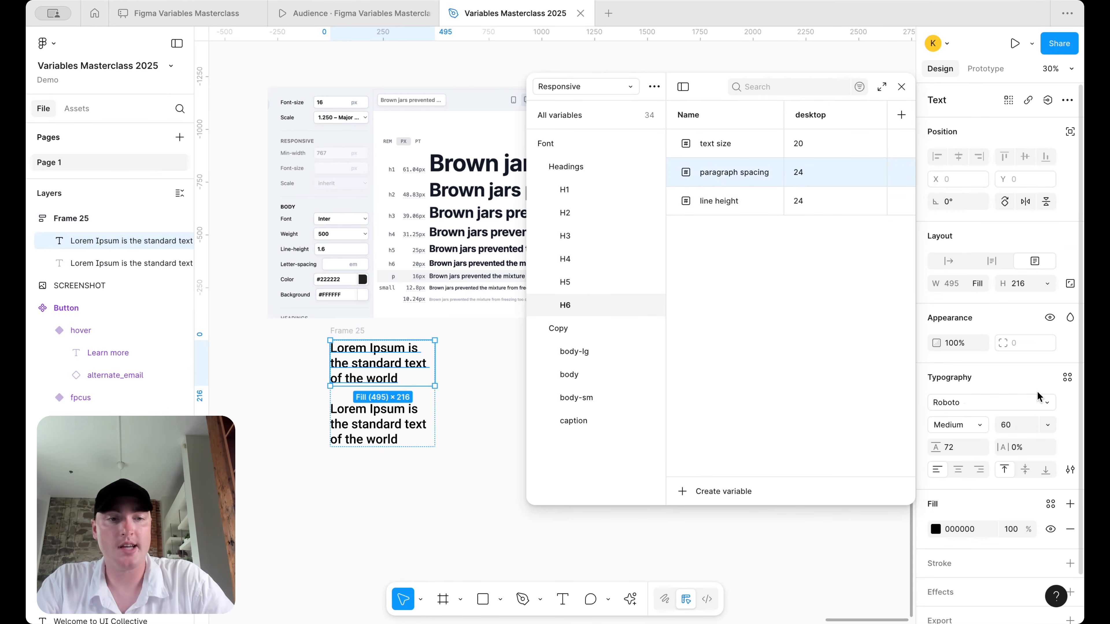
- Restyle the sample text to size 20, line height 24, 266 wide with hug height
{"action": "left_click", "coordinate": [1017, 431]}
{"action": "type", "text": "20"}
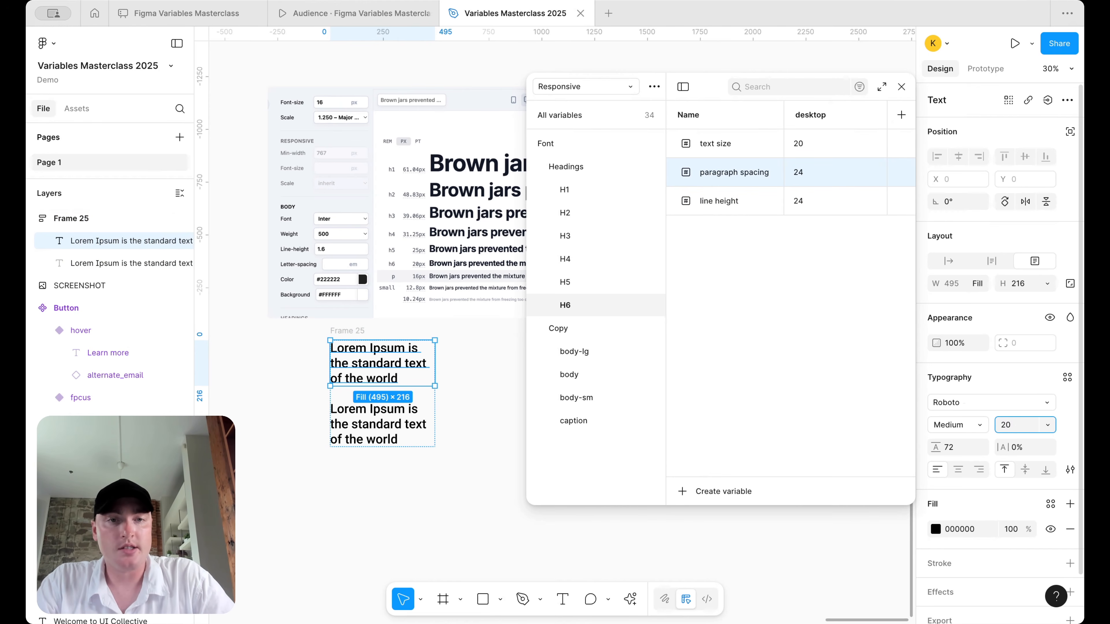
{"action": "key", "text": "Return"}
{"action": "left_click", "coordinate": [964, 452]}
{"action": "type", "text": "2"}
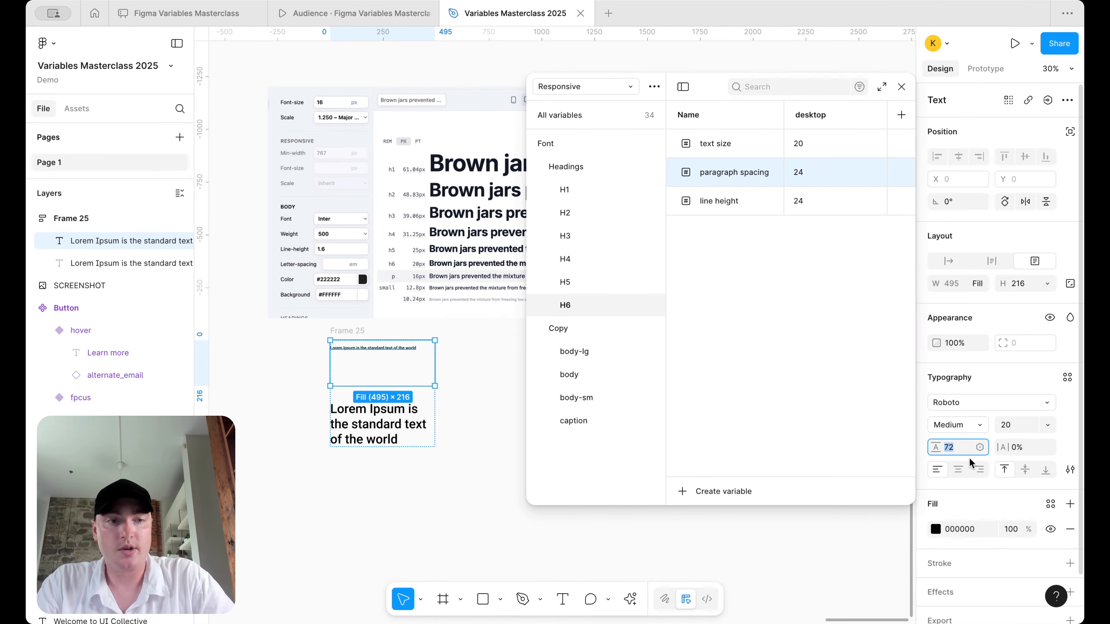
{"action": "type", "text": "4"}
{"action": "key", "text": "Return"}
{"action": "scroll", "coordinate": [433, 363], "scroll_direction": "up", "scroll_amount": 5}
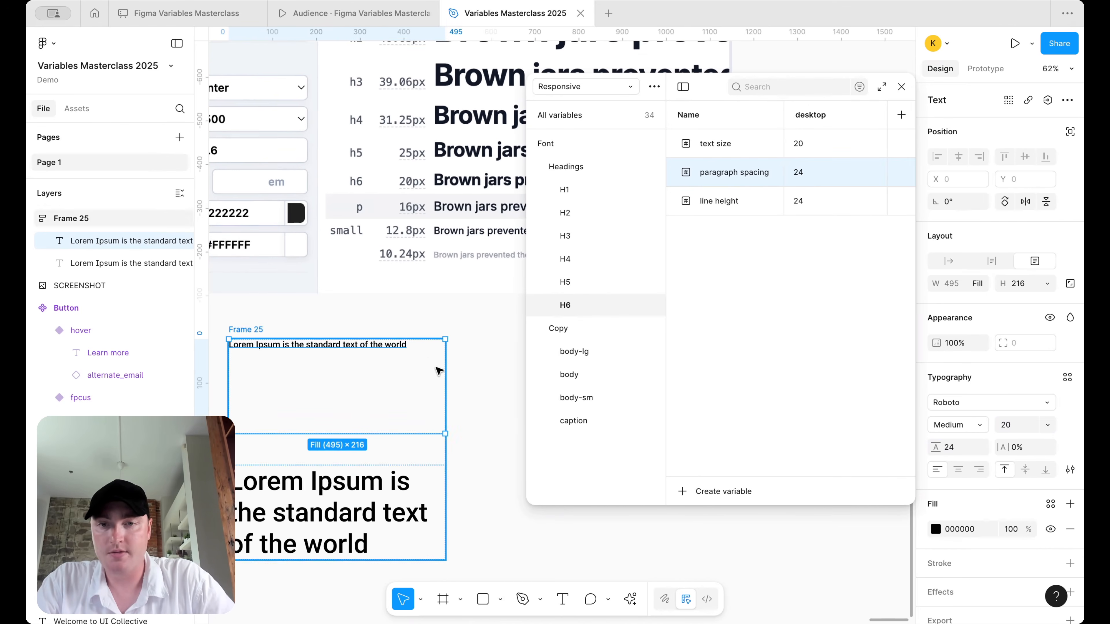
{"action": "left_click_drag", "start_coordinate": [380, 368], "coordinate": [345, 368]}
{"action": "left_click", "coordinate": [1047, 283]}
{"action": "left_click", "coordinate": [1038, 308]}
- Duplicate the text and stack both copies in auto layout with a 24 gap
{"action": "key", "text": "ctrl+d"}
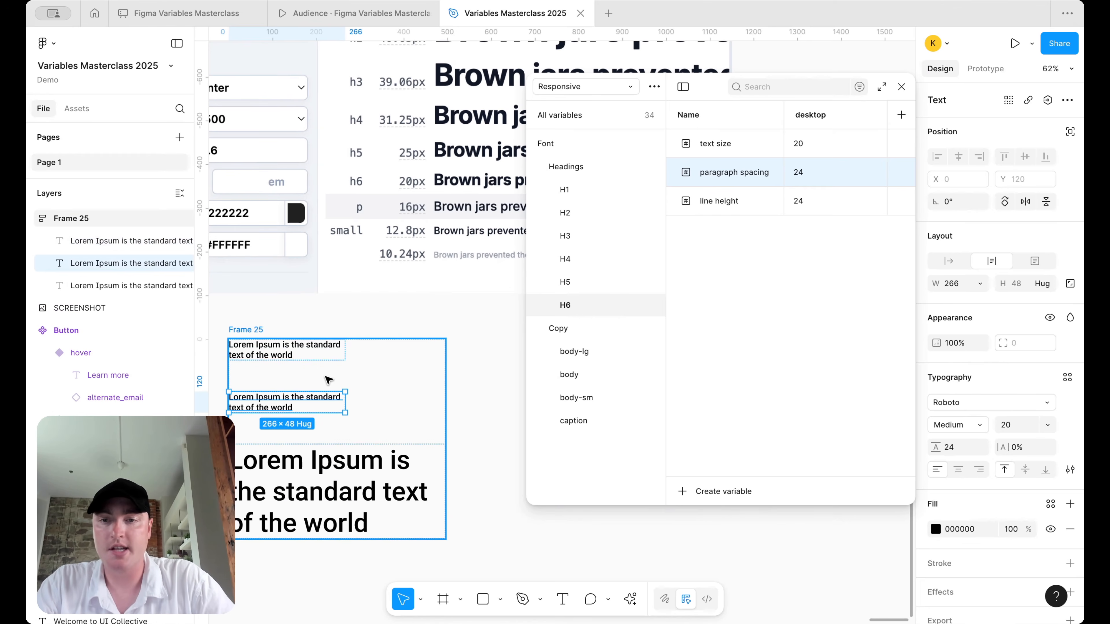
{"action": "left_click", "coordinate": [302, 354], "text": "shift"}
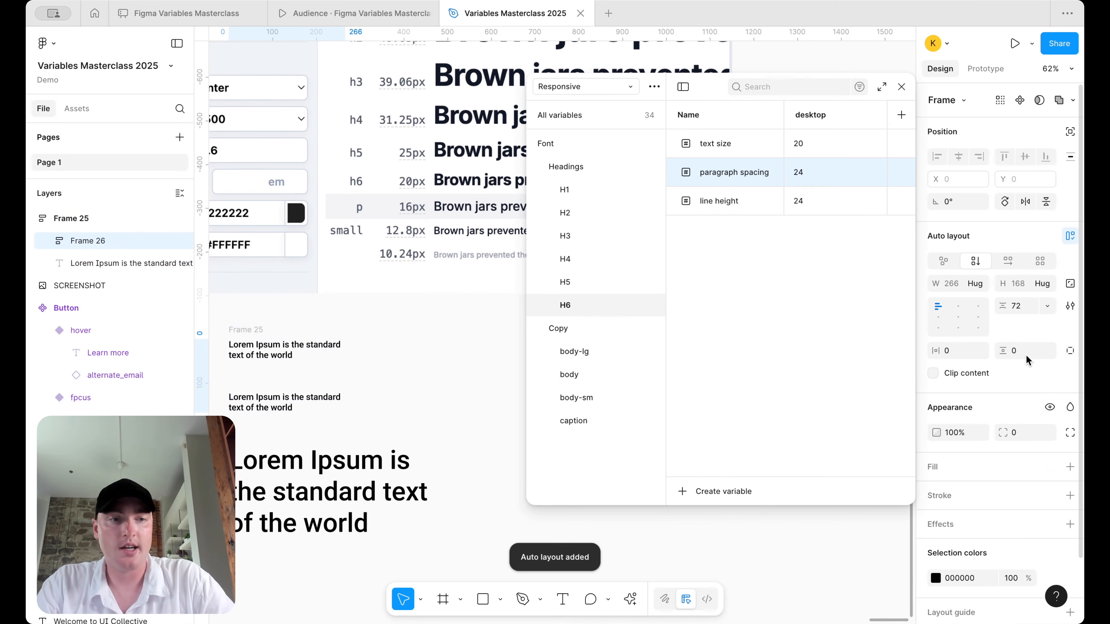
{"action": "left_click", "coordinate": [1030, 311]}
{"action": "type", "text": "24"}
{"action": "key", "text": "Return"}
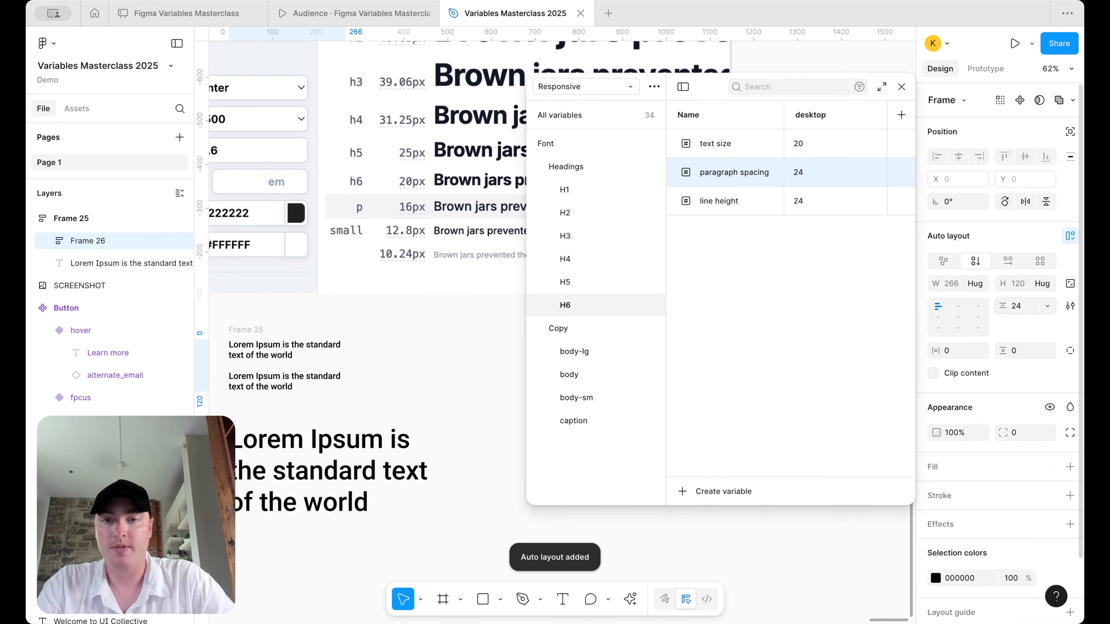
{"action": "left_click", "coordinate": [429, 318]}
{"action": "scroll", "coordinate": [428, 318], "scroll_direction": "down", "scroll_amount": 3}
{"action": "left_click", "coordinate": [314, 356]}
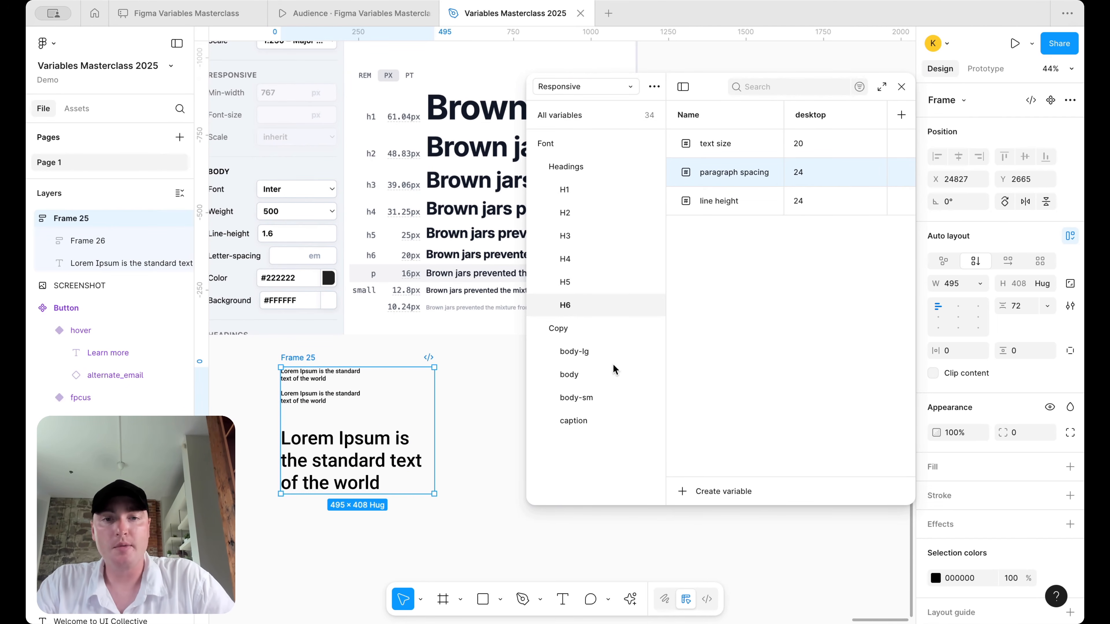
- Set the body-lg desktop paragraph spacing and line height both to 24
{"action": "left_click", "coordinate": [585, 352]}
{"action": "left_click", "coordinate": [584, 304]}
{"action": "left_click", "coordinate": [589, 354]}
{"action": "left_click", "coordinate": [845, 177]}
{"action": "key", "text": "BackSpace"}
{"action": "type", "text": "24"}
{"action": "key", "text": "Return"}
{"action": "left_click", "coordinate": [816, 206]}
{"action": "key", "text": "BackSpace"}
{"action": "type", "text": "24"}
{"action": "key", "text": "Return"}
- Set the body desktop line height and paragraph spacing both to 20
{"action": "left_click", "coordinate": [595, 376]}
{"action": "left_click", "coordinate": [807, 200]}
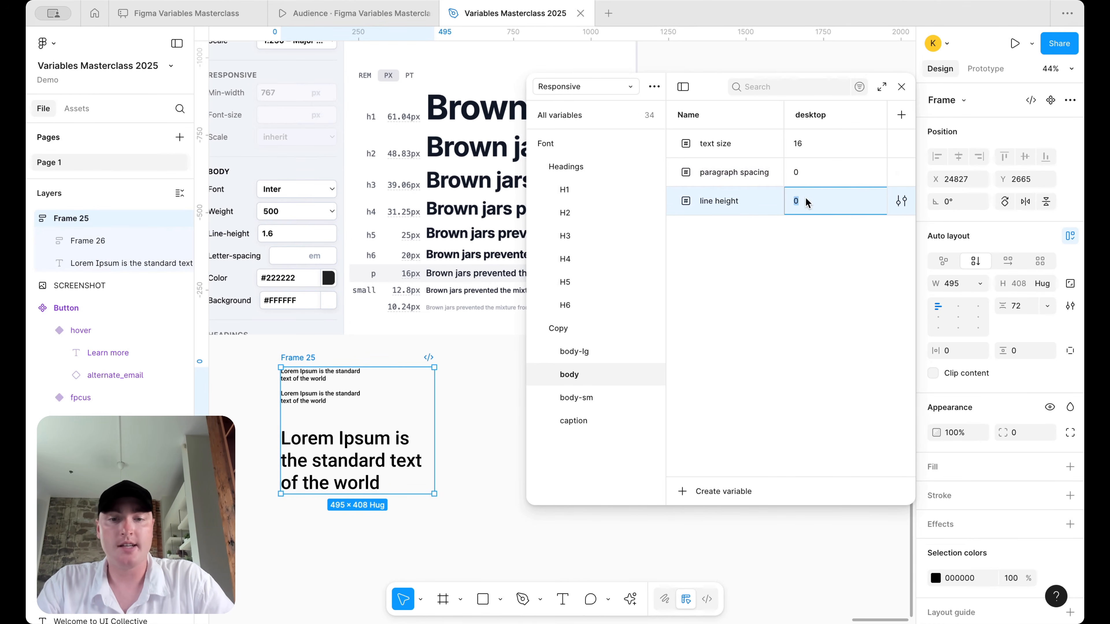
{"action": "key", "text": "BackSpace"}
{"action": "type", "text": "16*1.2"}
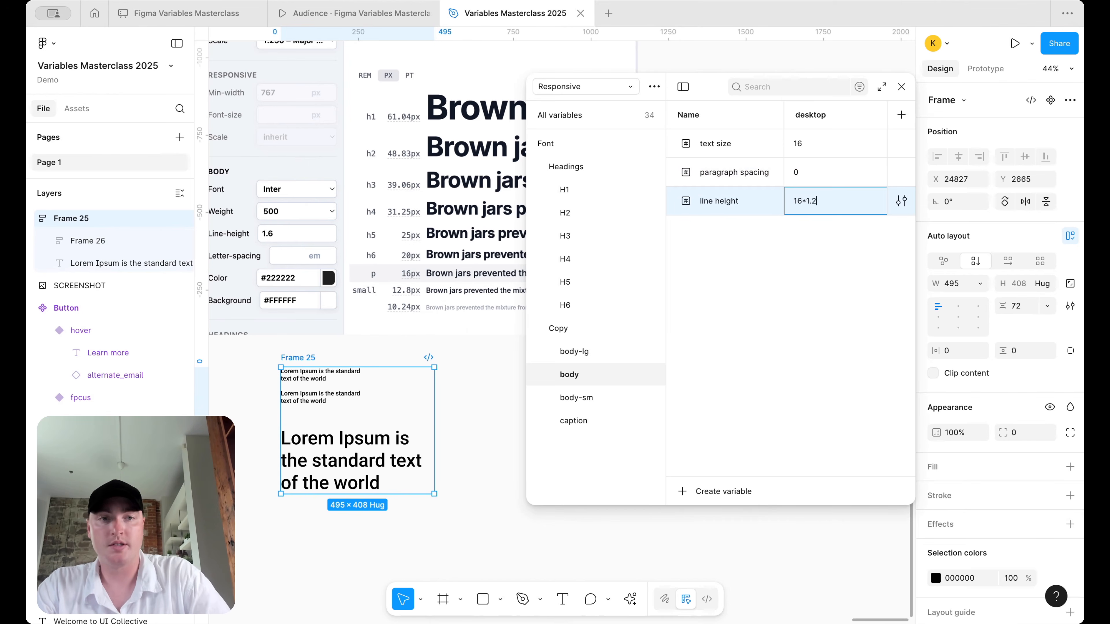
{"action": "key", "text": "Return"}
{"action": "left_click", "coordinate": [806, 195]}
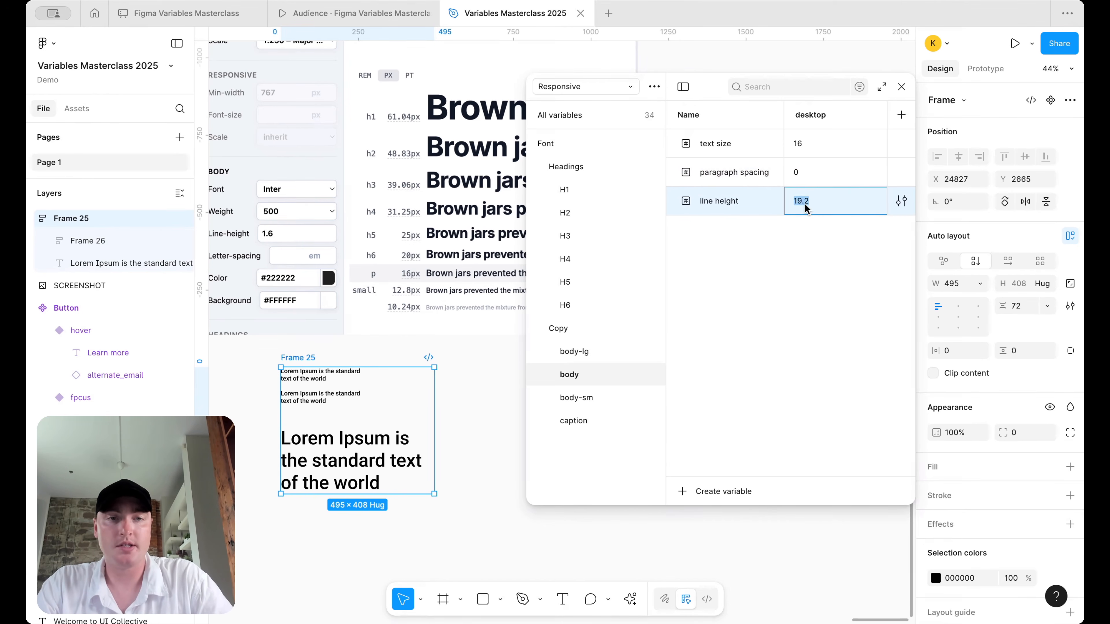
{"action": "type", "text": "20"}
{"action": "key", "text": "Return"}
{"action": "left_click", "coordinate": [806, 174]}
{"action": "type", "text": "24"}
{"action": "key", "text": "Return"}
{"action": "left_click", "coordinate": [802, 172]}
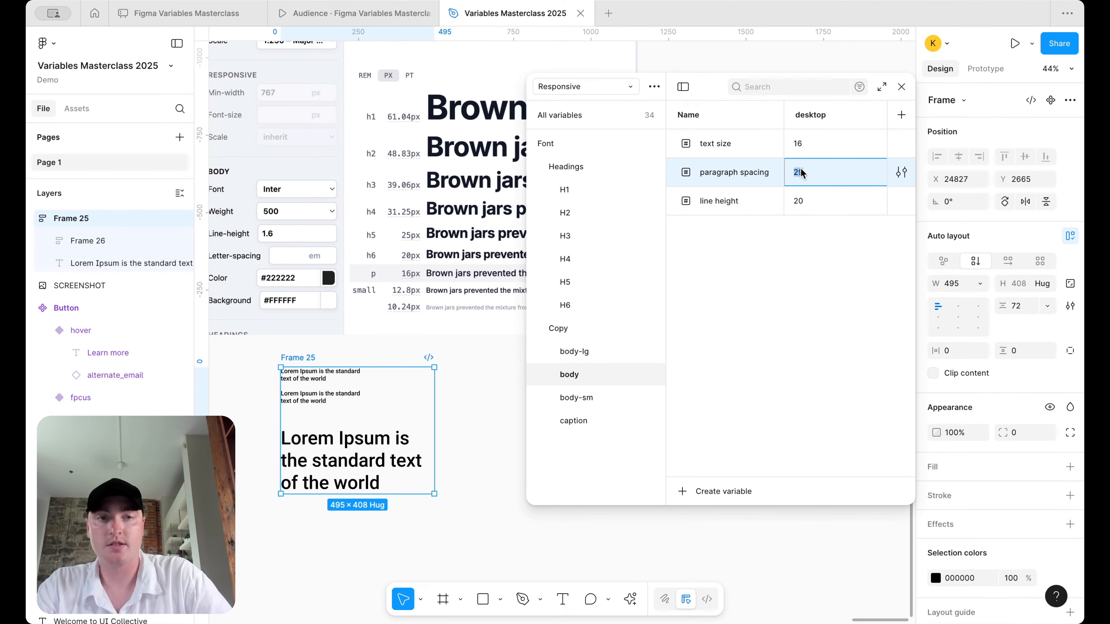
{"action": "type", "text": "20"}
{"action": "key", "text": "Return"}
- Fix body-sm's 'line height\' variable name and fill its desktop line height and 16 paragraph spacing
{"action": "left_click", "coordinate": [606, 400]}
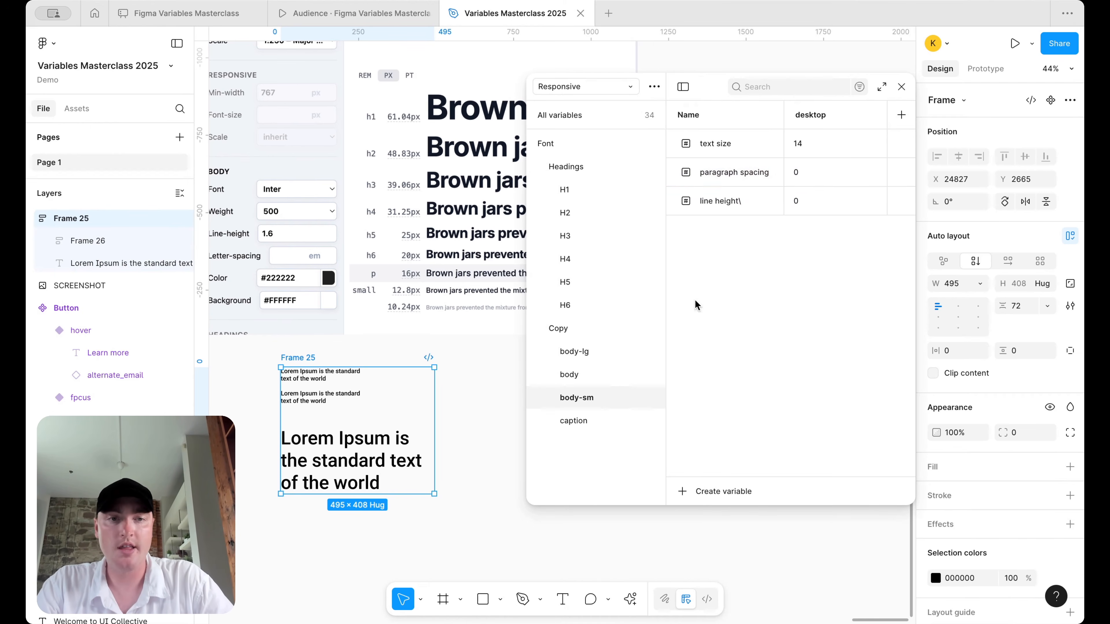
{"action": "double_click", "coordinate": [756, 201]}
{"action": "left_click", "coordinate": [756, 201]}
{"action": "key", "text": "BackSpace"}
{"action": "key", "text": "Return"}
{"action": "left_click", "coordinate": [830, 202]}
{"action": "type", "text": "14"}
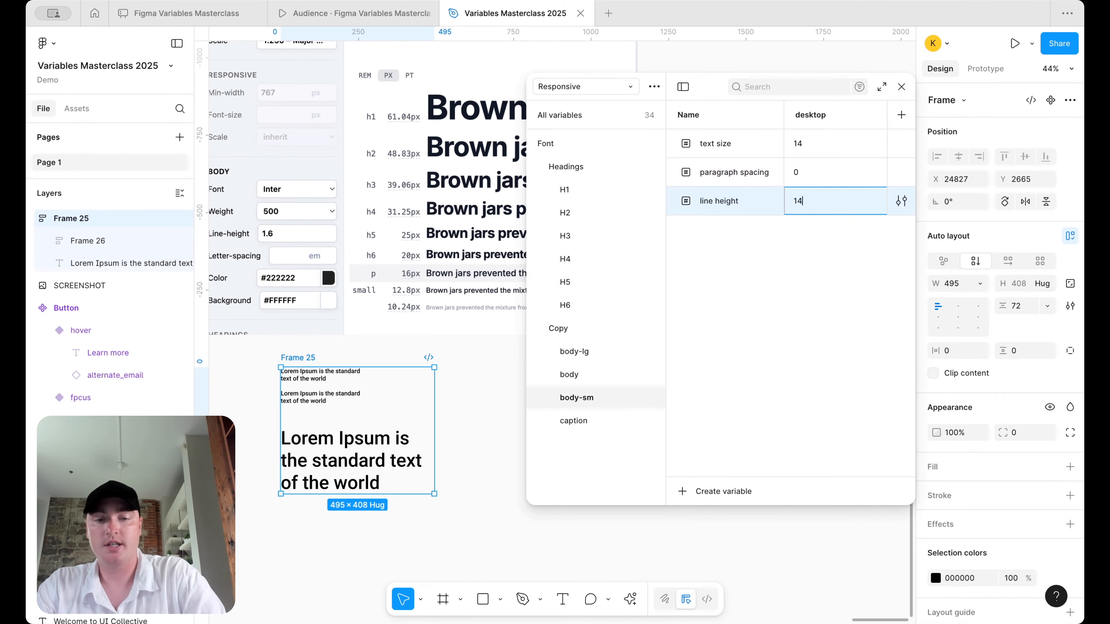
{"action": "type", "text": "*1.2"}
{"action": "key", "text": "Return"}
{"action": "left_click", "coordinate": [821, 174]}
{"action": "type", "text": "16"}
{"action": "key", "text": "Return"}
{"action": "left_click", "coordinate": [811, 203]}
{"action": "type", "text": "1"}
{"action": "key", "text": "Return"}
- Set caption desktop line height and paragraph spacing to 16, then delete the sample text frame
{"action": "left_click", "coordinate": [595, 422]}
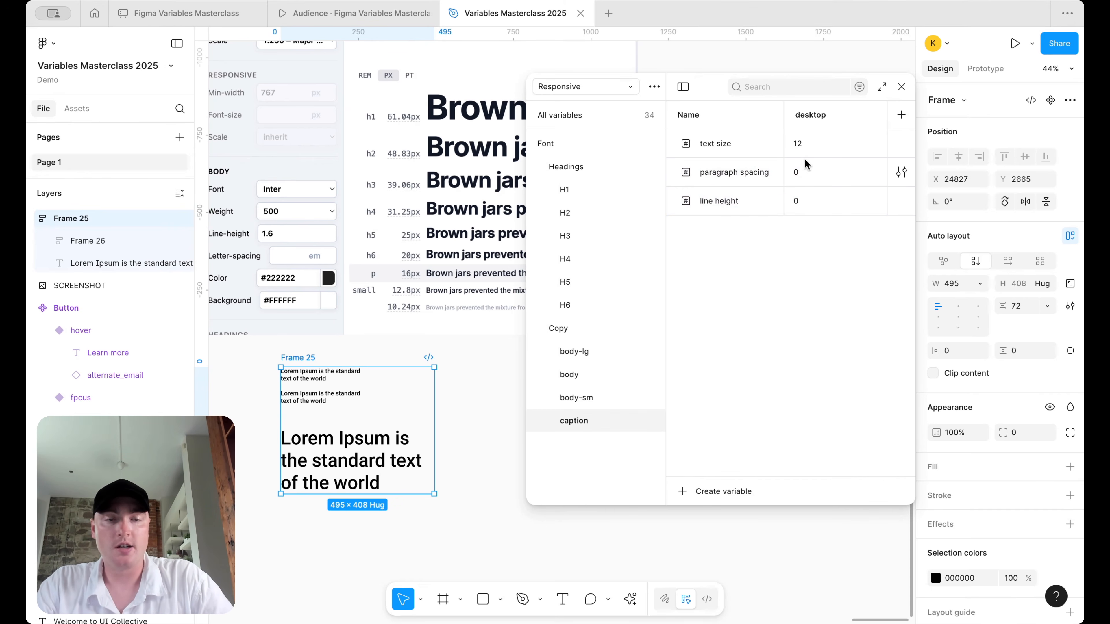
{"action": "left_click", "coordinate": [799, 203]}
{"action": "type", "text": "12"}
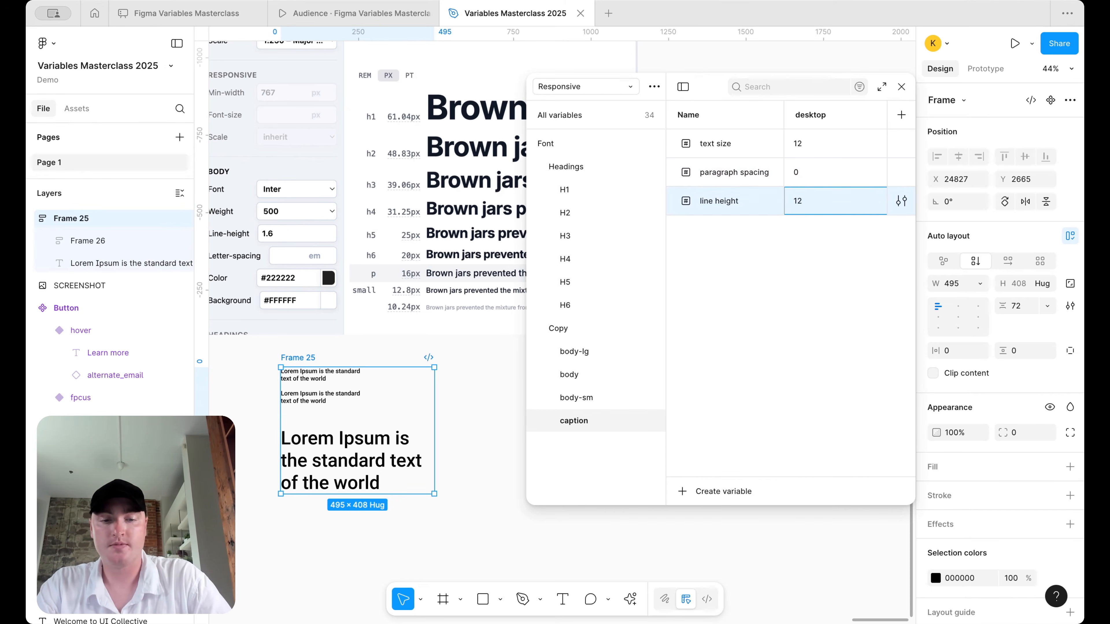
{"action": "type", "text": "*1.2"}
{"action": "key", "text": "Return"}
{"action": "left_click", "coordinate": [814, 203]}
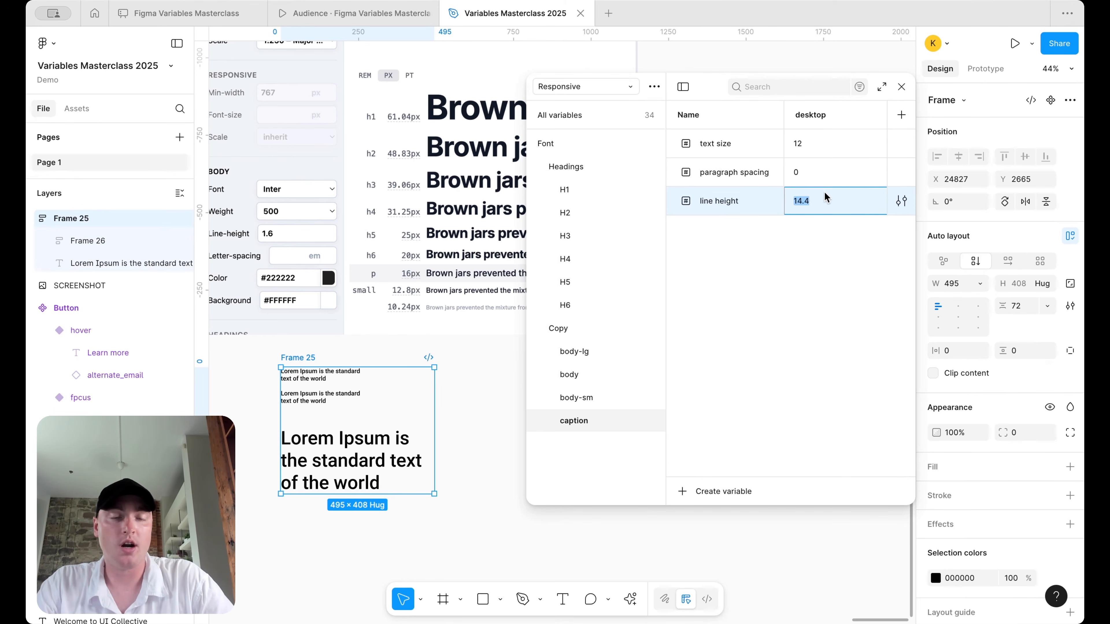
{"action": "type", "text": "16"}
{"action": "key", "text": "Return"}
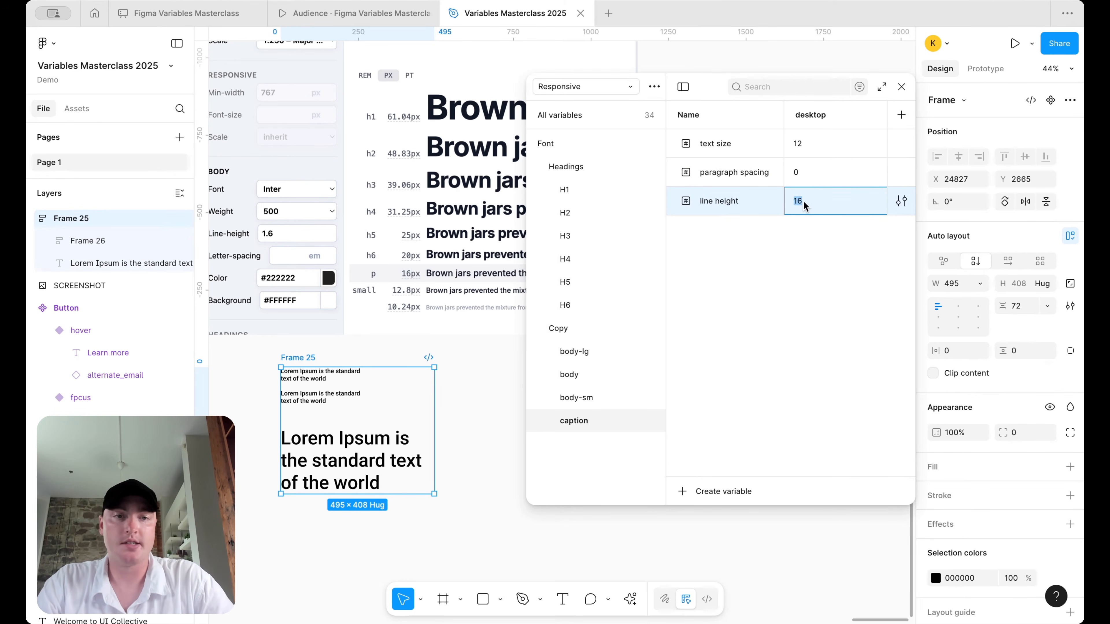
{"action": "left_click", "coordinate": [810, 174]}
{"action": "type", "text": "16"}
{"action": "key", "text": "Return"}
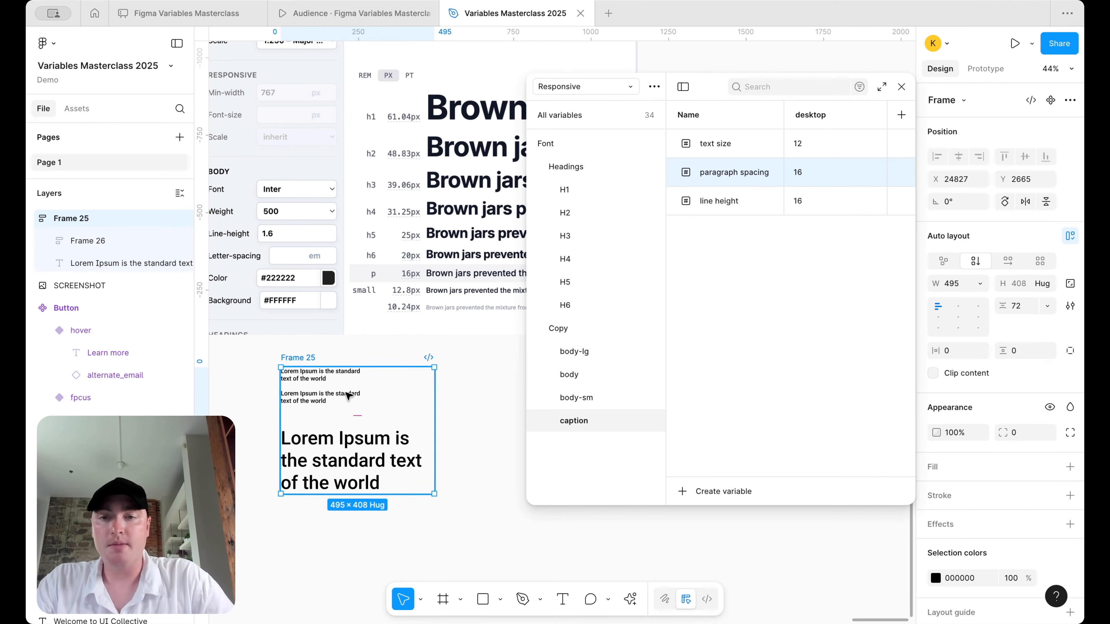
{"action": "key", "text": "Delete"}
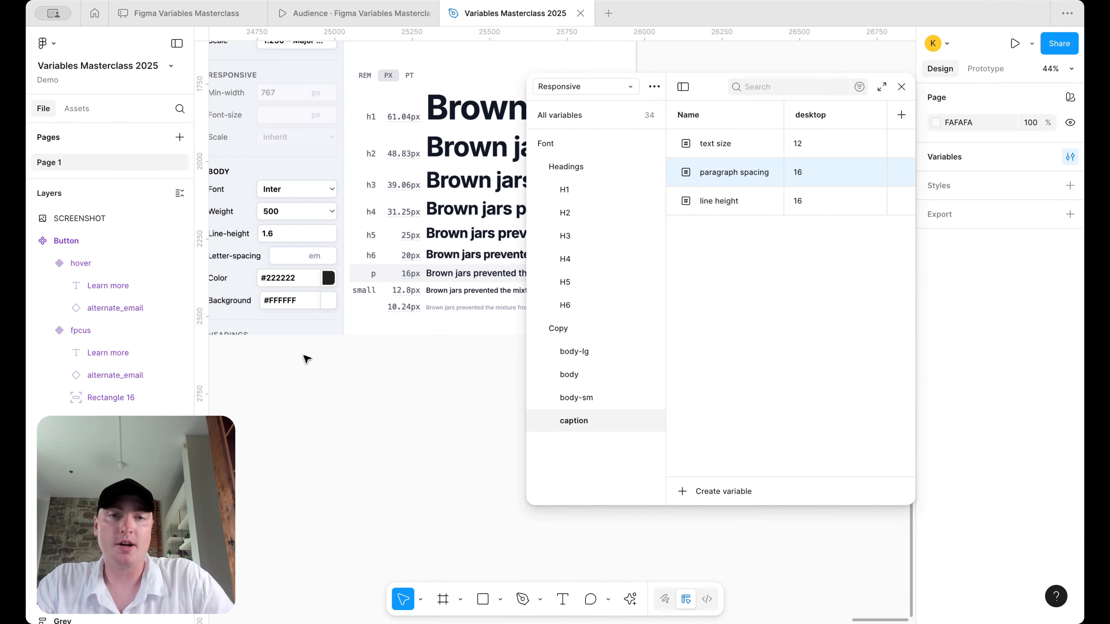
- Browse all Font group variables in the Responsive collection
{"action": "left_click", "coordinate": [551, 142]}
{"action": "scroll", "coordinate": [840, 303], "scroll_direction": "down", "scroll_amount": 12}
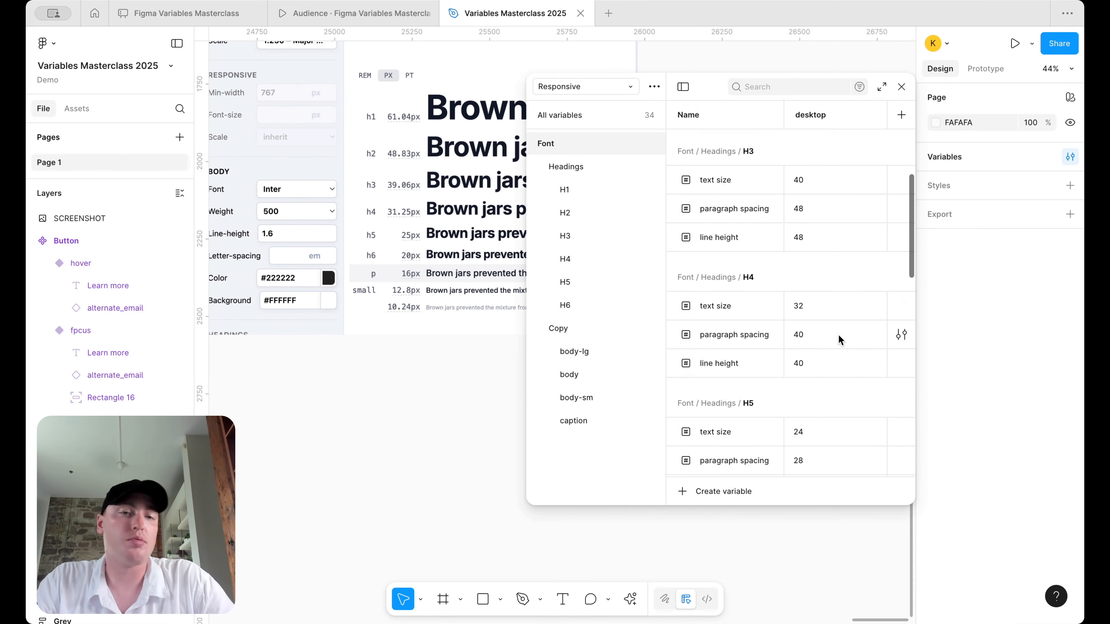
{"action": "scroll", "coordinate": [837, 332], "scroll_direction": "down", "scroll_amount": 10}
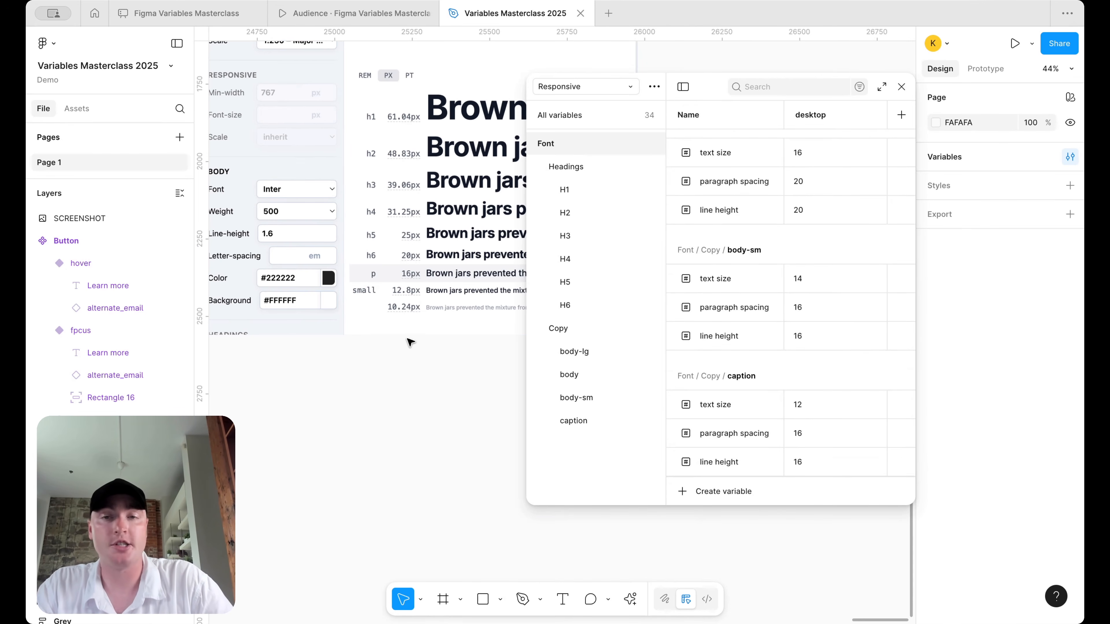
{"action": "scroll", "coordinate": [407, 340], "scroll_direction": "down", "scroll_amount": 3}
{"action": "left_click", "coordinate": [389, 246]}
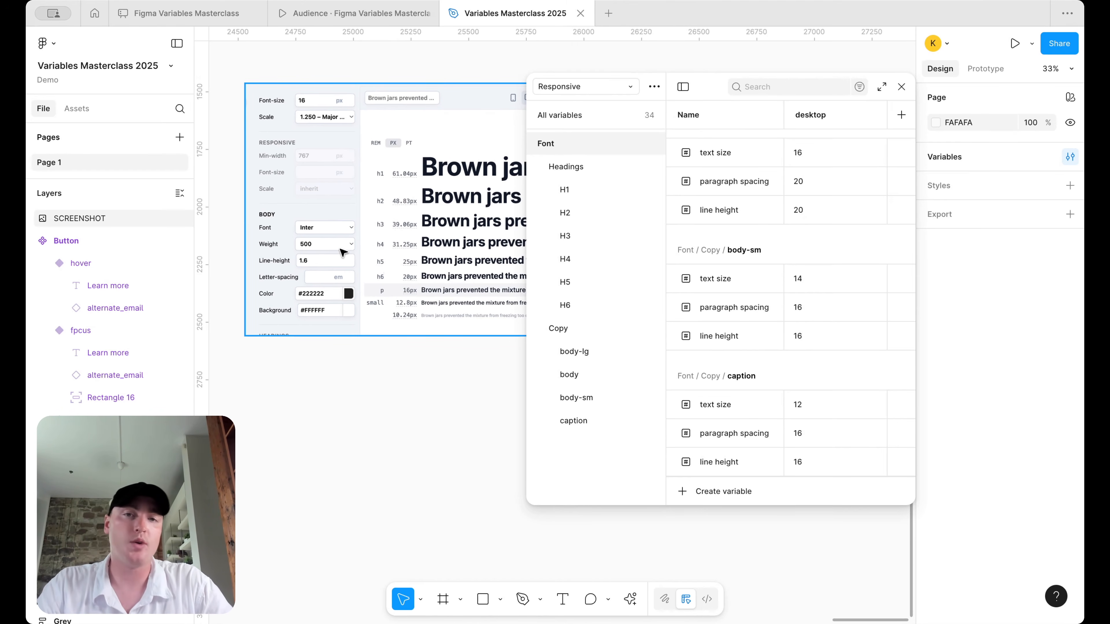
{"action": "key", "text": "Escape"}
- Widen the Variables panel to reveal the tablet column, then switch to the Brand collection
{"action": "left_click_drag", "start_coordinate": [524, 245], "coordinate": [342, 245]}
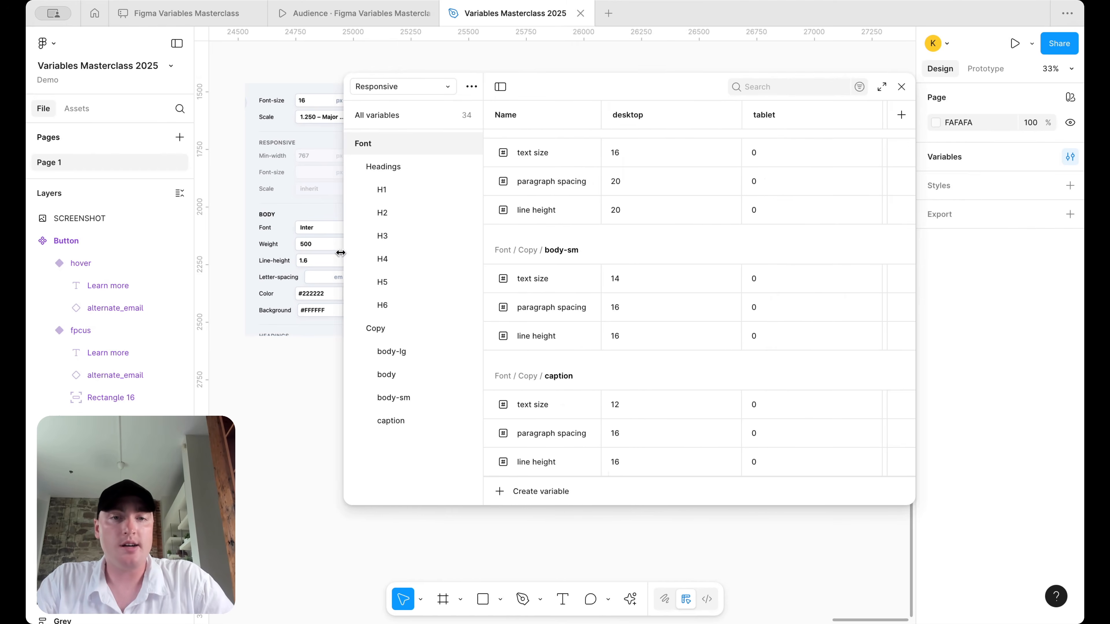
{"action": "left_click", "coordinate": [409, 89]}
{"action": "left_click", "coordinate": [410, 98]}
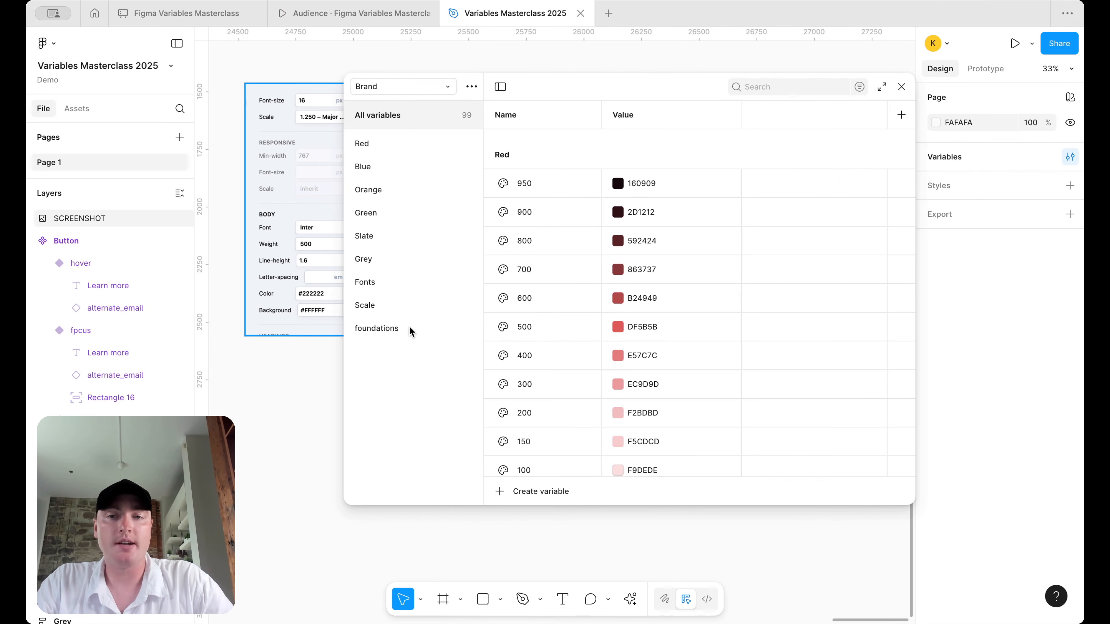
- Browse the Brand Scale number variables, from 700 at 28 up to 1800 at 512
{"action": "left_click", "coordinate": [393, 305]}
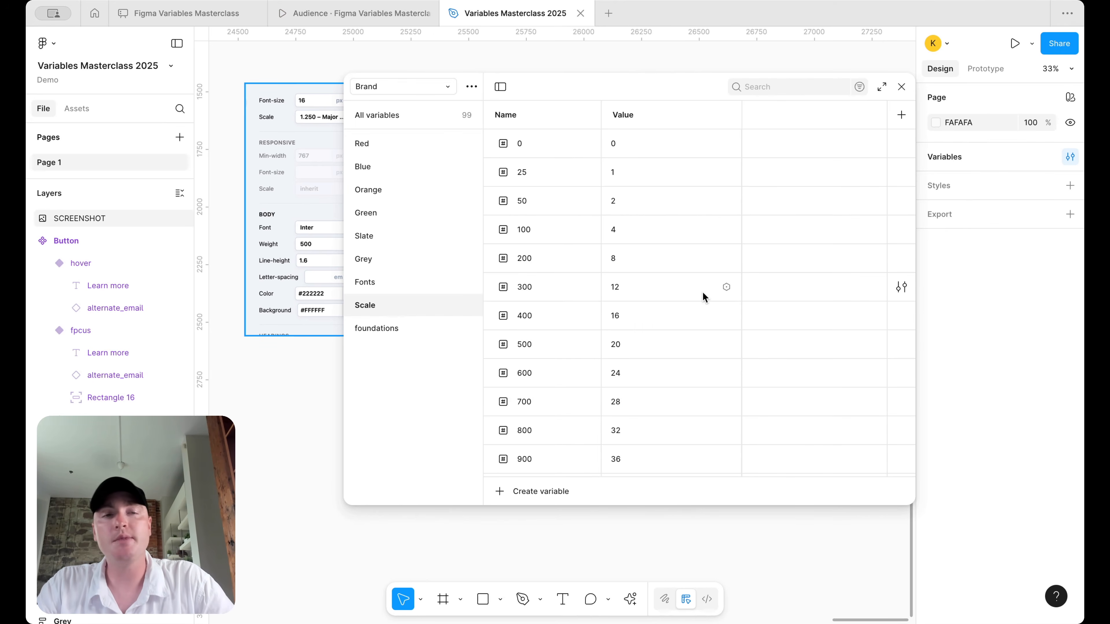
{"action": "scroll", "coordinate": [703, 292], "scroll_direction": "down", "scroll_amount": 2}
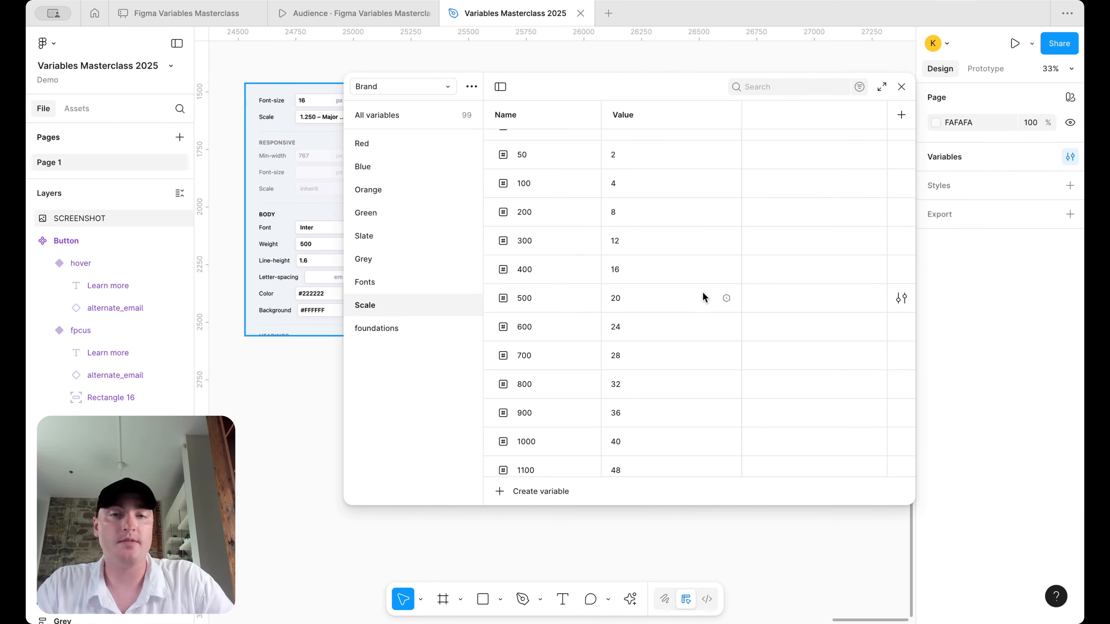
{"action": "scroll", "coordinate": [702, 293], "scroll_direction": "down", "scroll_amount": 1}
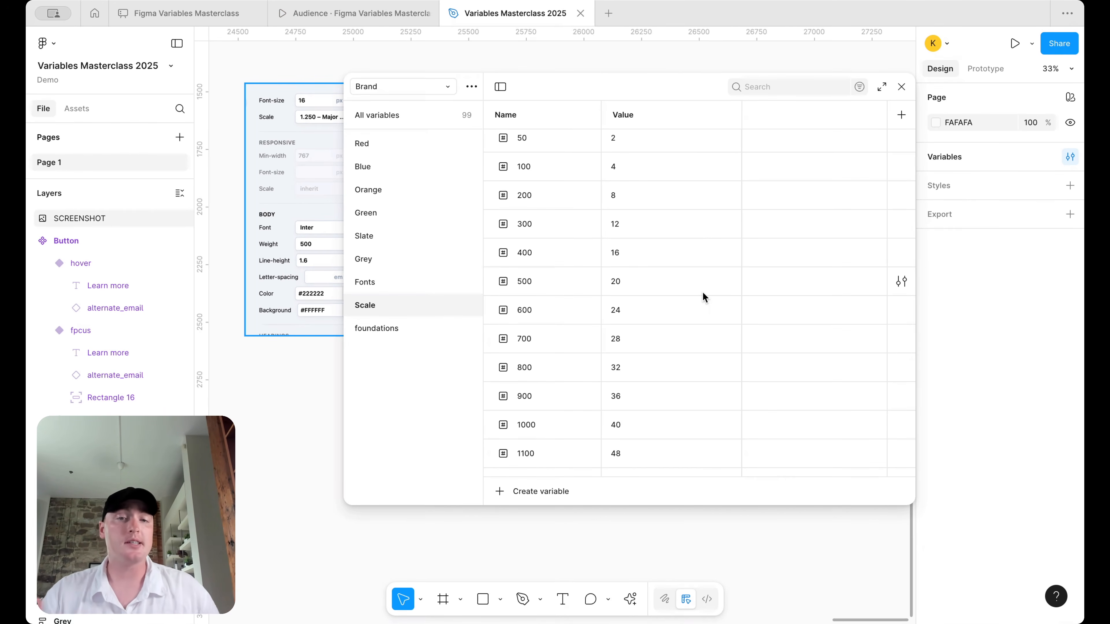
{"action": "scroll", "coordinate": [702, 292], "scroll_direction": "down", "scroll_amount": 8}
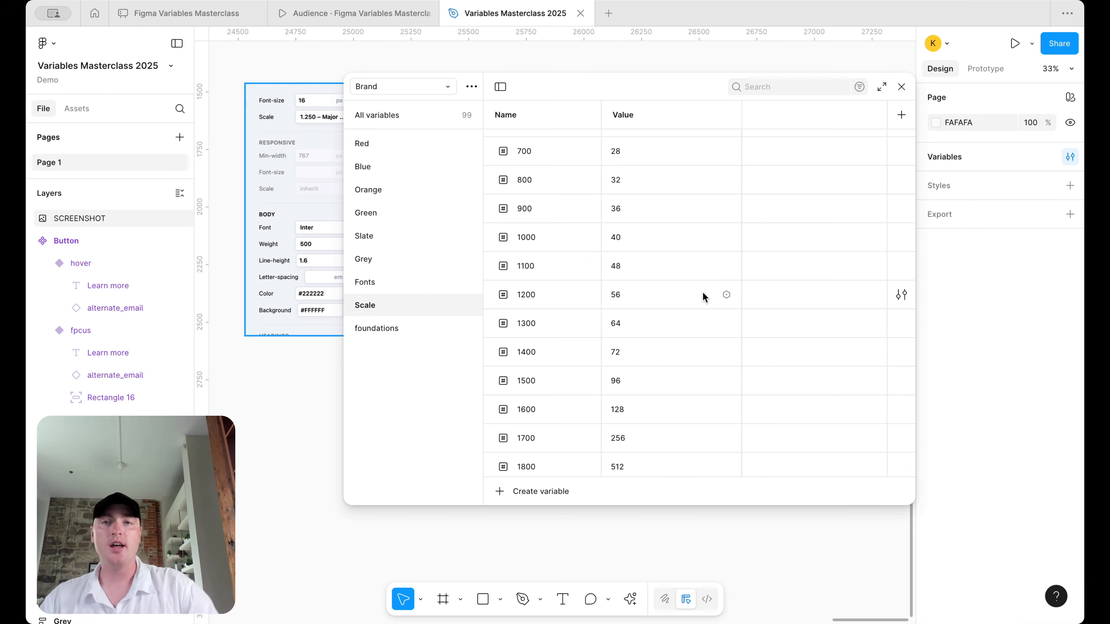
{"action": "left_click", "coordinate": [446, 87]}
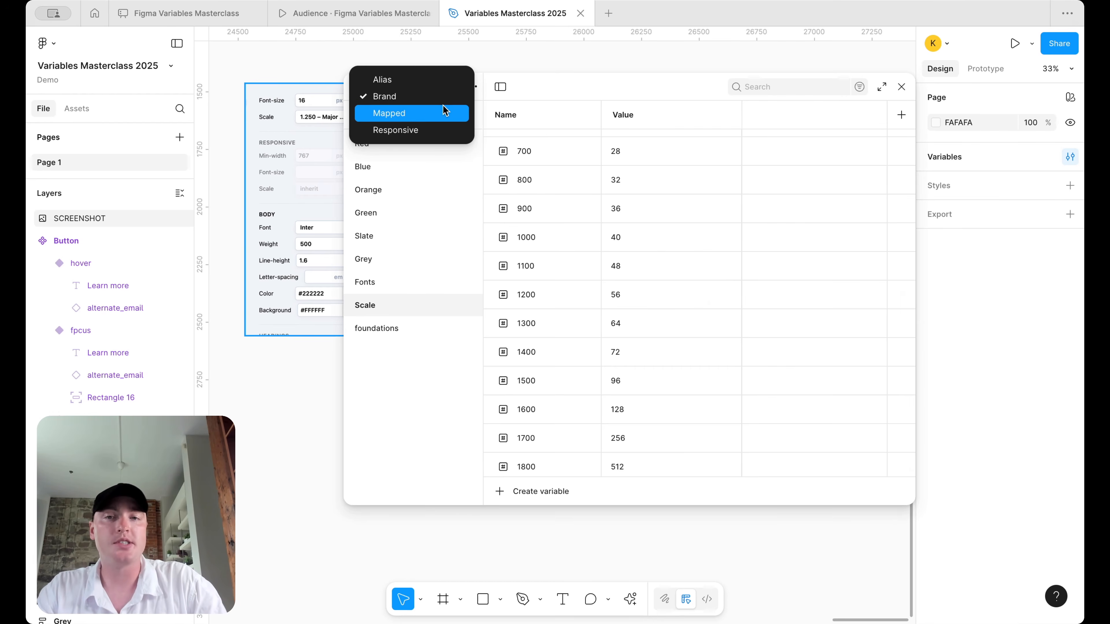
- Switch back to the Responsive collection and scroll its font variables to check the mobile column
{"action": "left_click", "coordinate": [441, 127]}
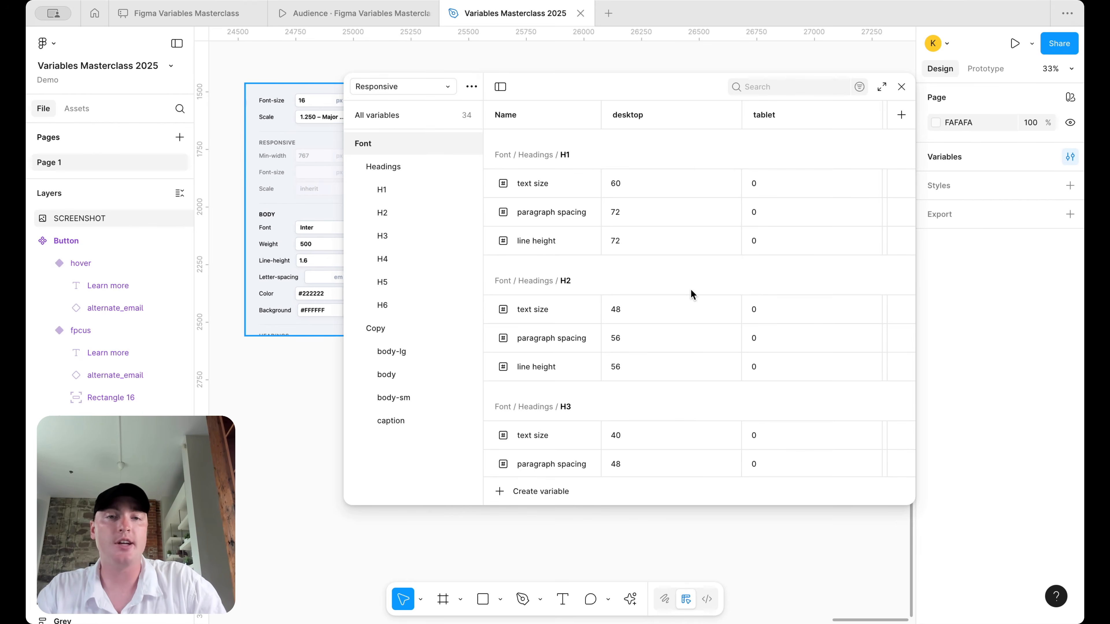
{"action": "scroll", "coordinate": [658, 218], "scroll_direction": "right", "scroll_amount": 2}
{"action": "scroll", "coordinate": [658, 218], "scroll_direction": "left", "scroll_amount": 2}
{"action": "scroll", "coordinate": [715, 206], "scroll_direction": "down", "scroll_amount": 1}
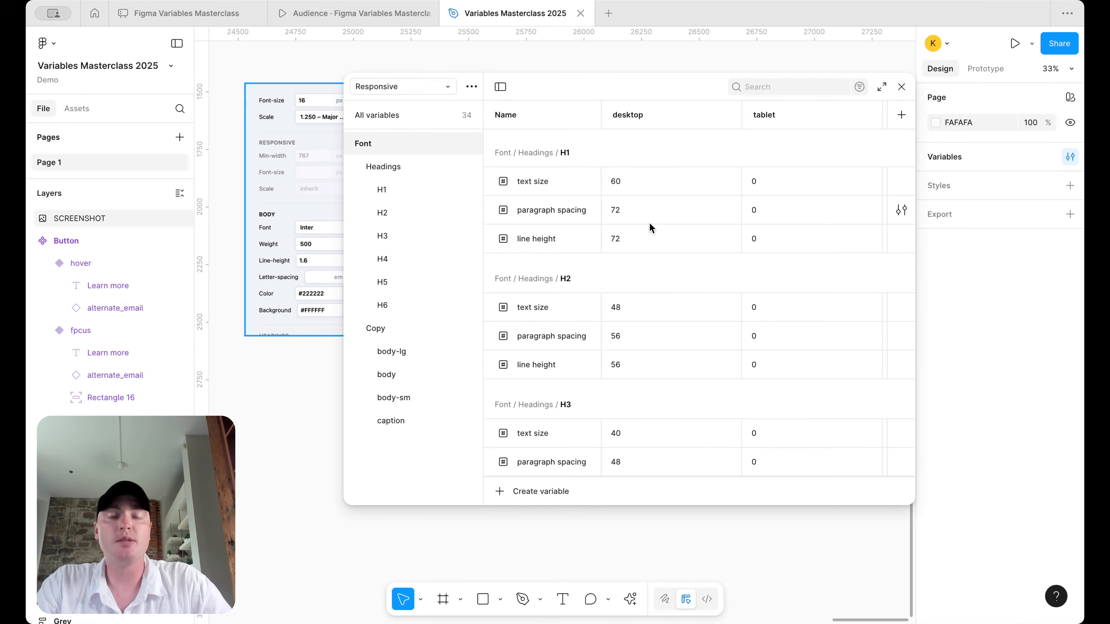
{"action": "scroll", "coordinate": [781, 130], "scroll_direction": "right", "scroll_amount": 2}
{"action": "scroll", "coordinate": [782, 130], "scroll_direction": "left", "scroll_amount": 2}
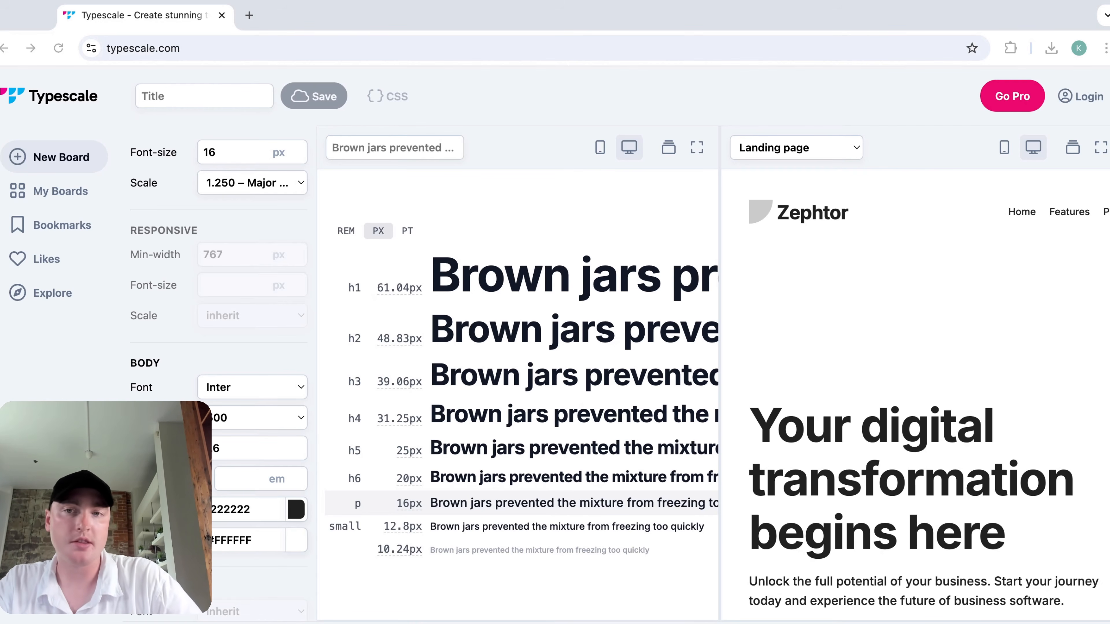
- Change the Typescale scale ratio from 1.250 to 1.200 – Minor Third
{"action": "left_click", "coordinate": [298, 184]}
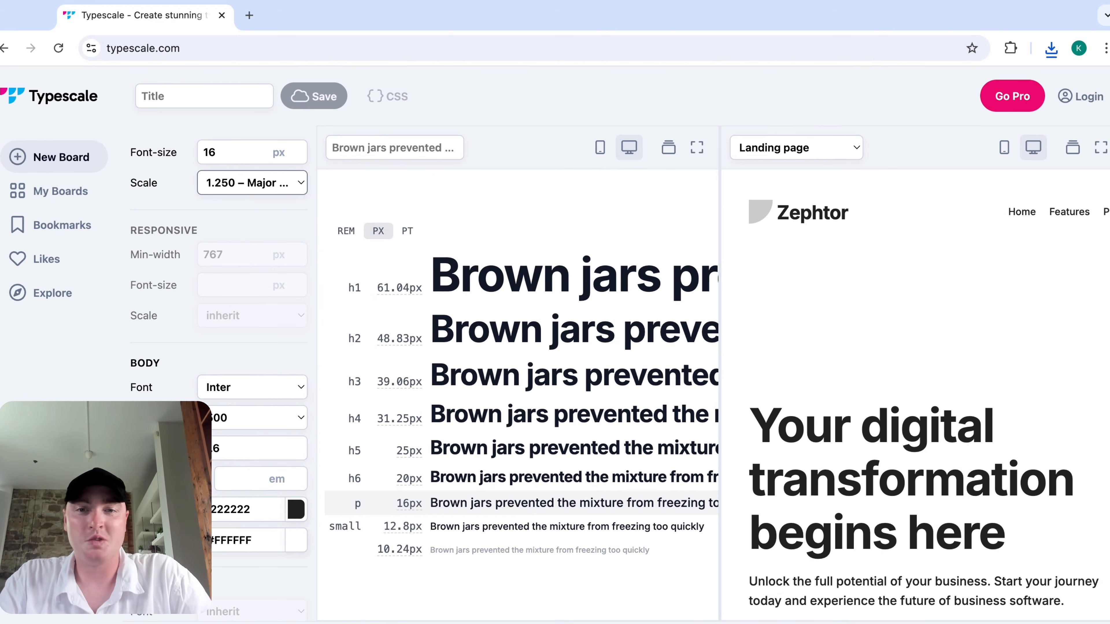
{"action": "key", "text": "Up"}
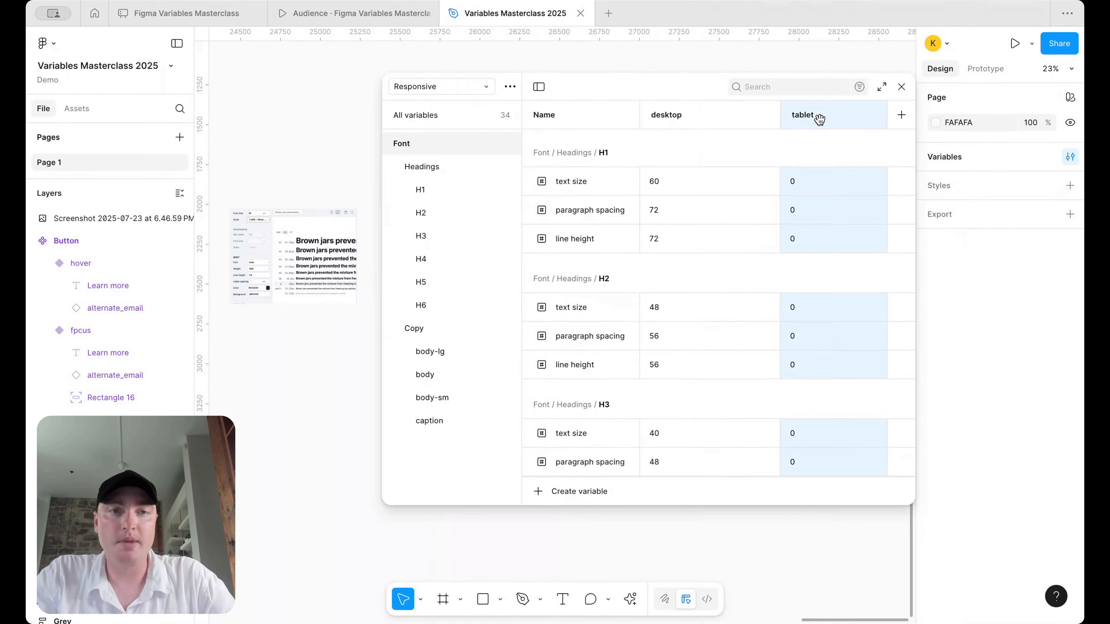
- Delete the tablet mode, narrow the desktop column, and show the Copy font variables
{"action": "right_click", "coordinate": [820, 116]}
{"action": "left_click", "coordinate": [848, 229]}
{"action": "left_click_drag", "start_coordinate": [781, 119], "coordinate": [726, 116]}
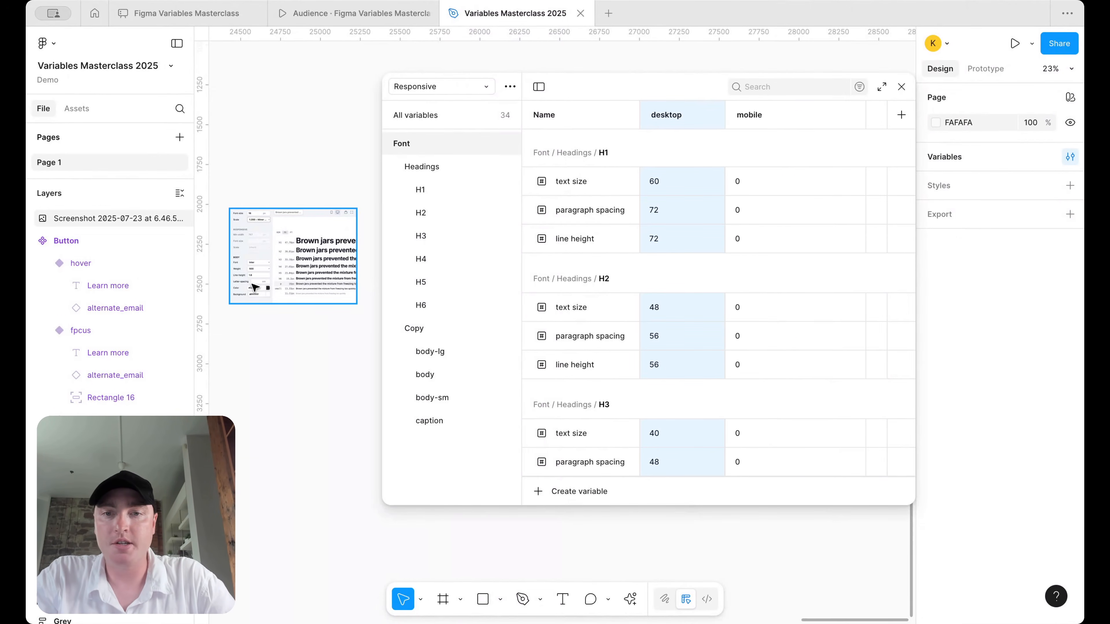
{"action": "left_click", "coordinate": [441, 330]}
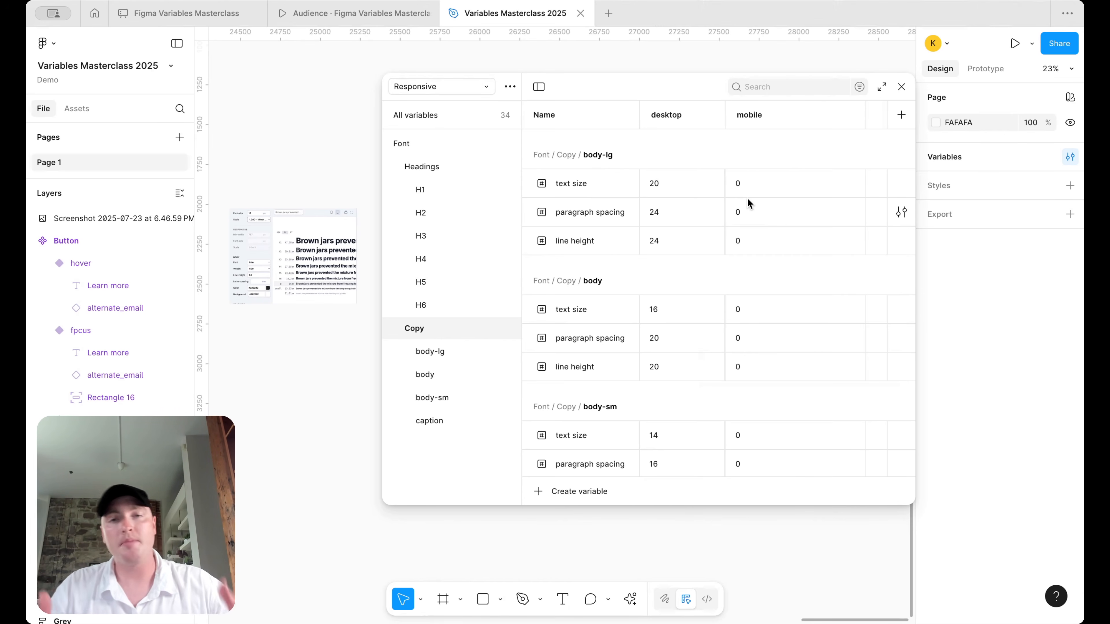
- Set body-lg mobile text size 20, paragraph spacing 24 and line height 24
{"action": "left_click", "coordinate": [746, 185]}
{"action": "type", "text": "20"}
{"action": "key", "text": "Return"}
{"action": "left_click", "coordinate": [738, 210]}
{"action": "type", "text": "24"}
{"action": "key", "text": "Return"}
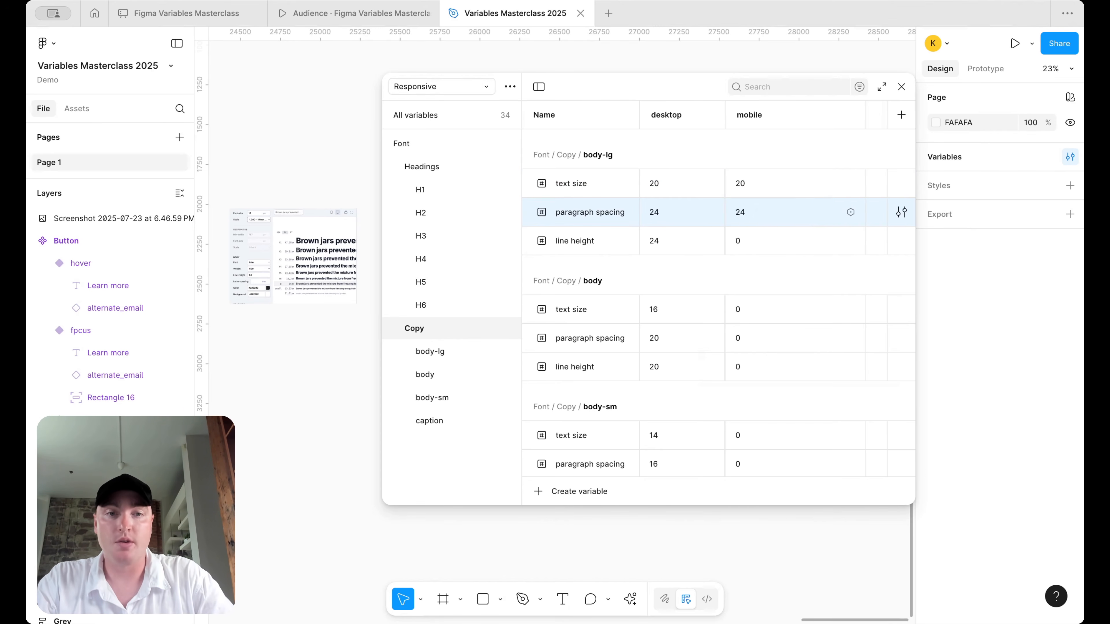
{"action": "left_click", "coordinate": [750, 238]}
{"action": "type", "text": "24"}
{"action": "key", "text": "Return"}
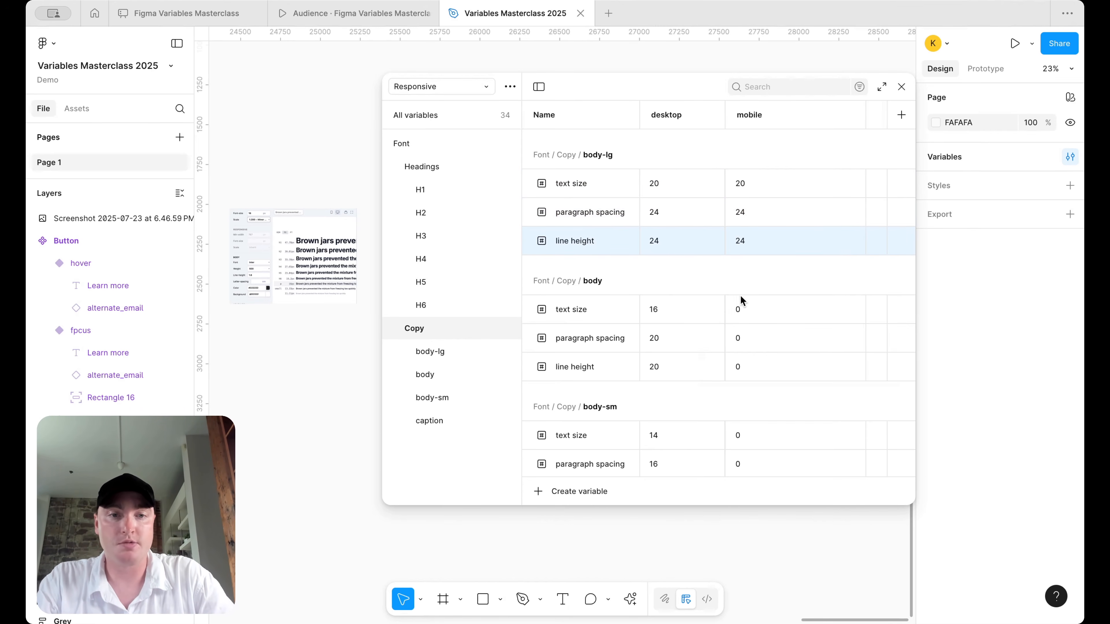
- Set body mobile text size 16, paragraph spacing 20 and line height 20
{"action": "left_click", "coordinate": [751, 310]}
{"action": "type", "text": "16"}
{"action": "key", "text": "Return"}
{"action": "left_click", "coordinate": [751, 342]}
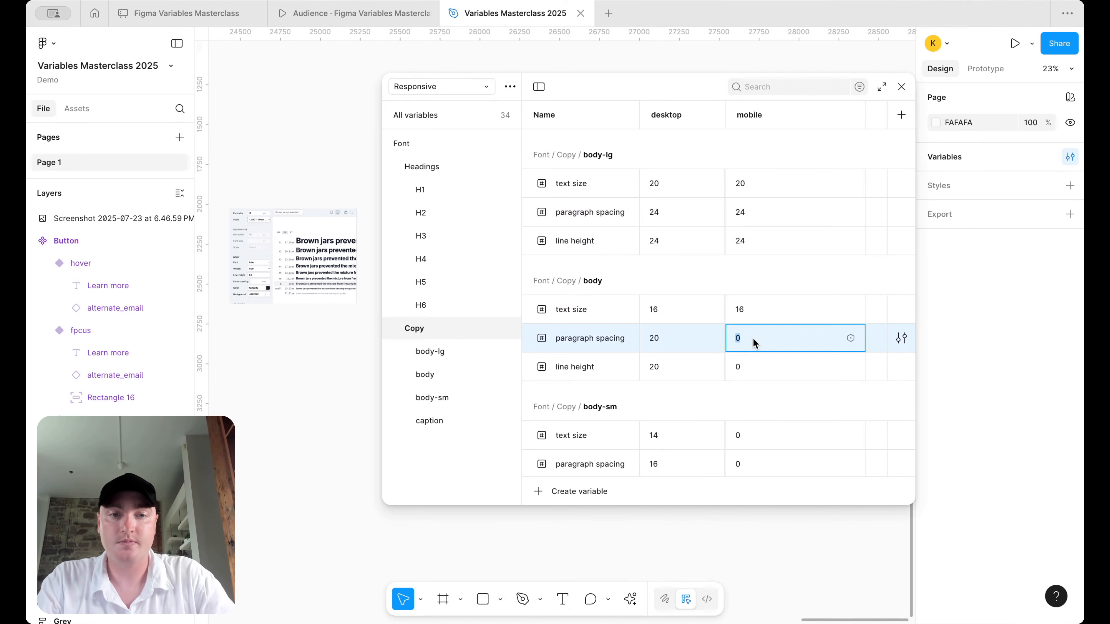
{"action": "type", "text": "20"}
{"action": "key", "text": "Return"}
{"action": "left_click", "coordinate": [751, 366]}
{"action": "type", "text": "20"}
{"action": "key", "text": "Return"}
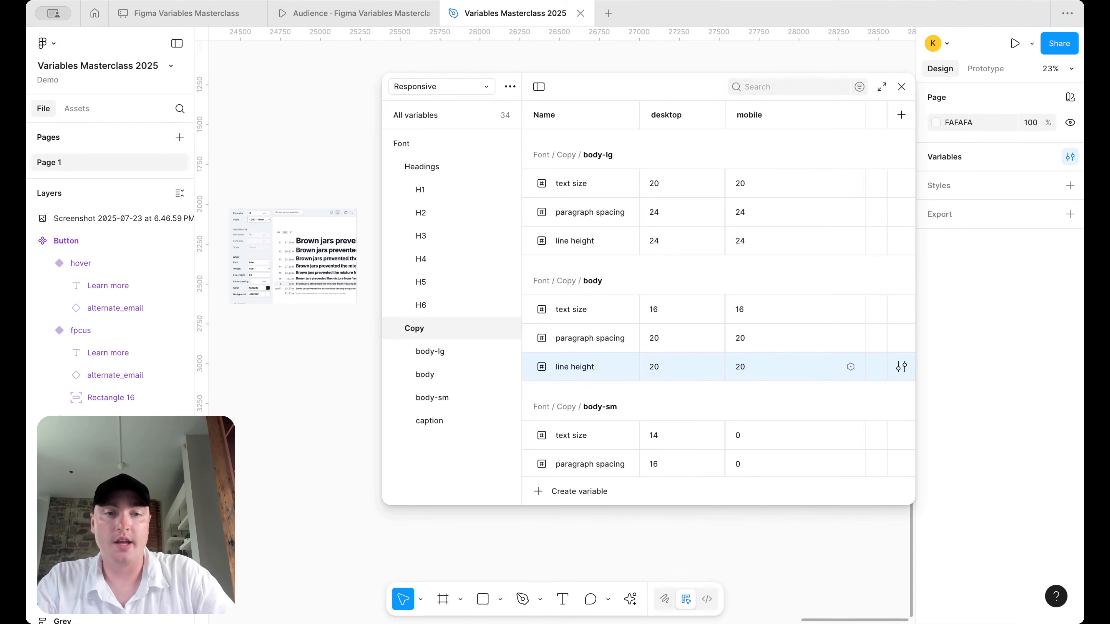
- Set body-sm mobile text size 14, paragraph spacing 16 and line height 16
{"action": "scroll", "coordinate": [751, 367], "scroll_direction": "down", "scroll_amount": 3}
{"action": "left_click", "coordinate": [757, 292]}
{"action": "type", "text": "14"}
{"action": "key", "text": "Return"}
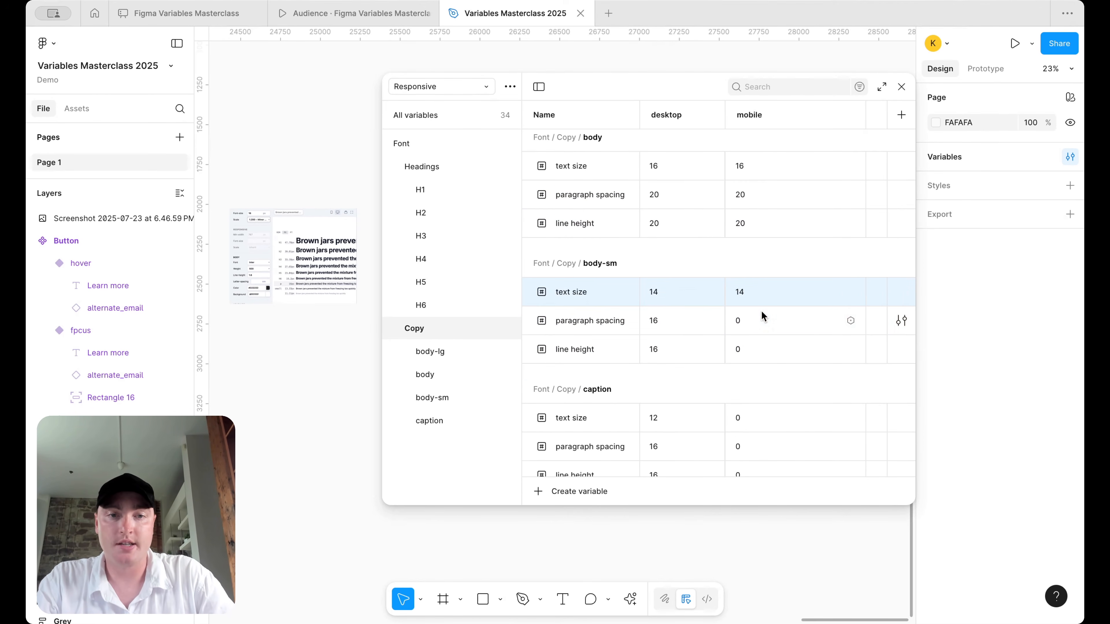
{"action": "left_click", "coordinate": [761, 319]}
{"action": "key", "text": "BackSpace"}
{"action": "type", "text": "16"}
{"action": "key", "text": "Return"}
{"action": "left_click", "coordinate": [761, 350]}
{"action": "type", "text": "1"}
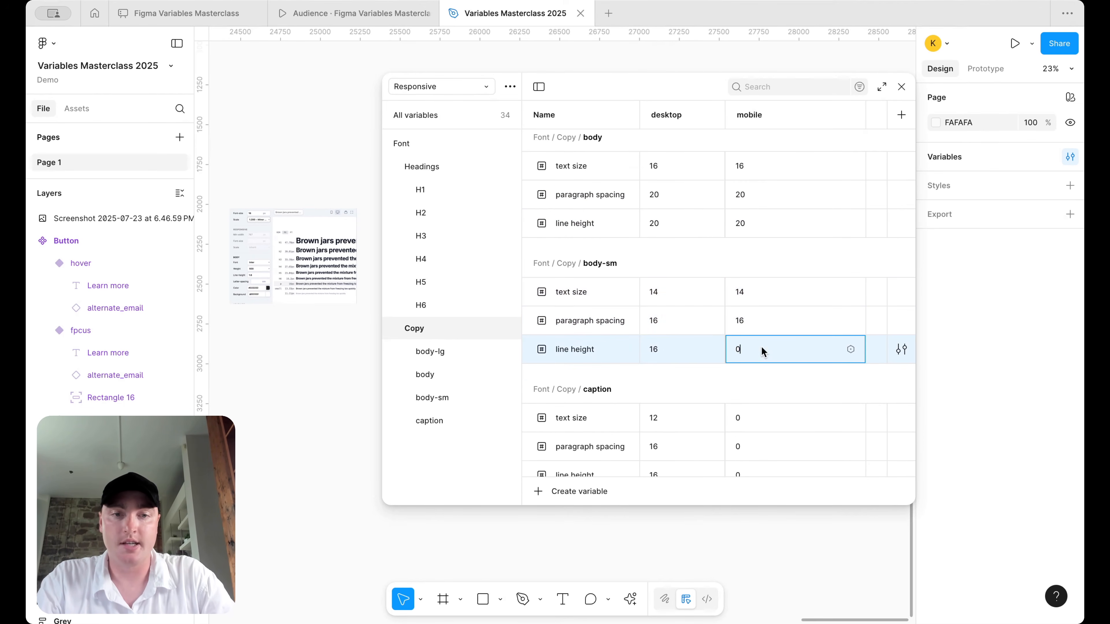
{"action": "type", "text": "6"}
{"action": "key", "text": "Return"}
- Set caption mobile text size 12, paragraph spacing 16 and line height 16
{"action": "scroll", "coordinate": [746, 403], "scroll_direction": "down", "scroll_amount": 1}
{"action": "left_click", "coordinate": [746, 403]}
{"action": "type", "text": "12"}
{"action": "key", "text": "Return"}
{"action": "left_click", "coordinate": [747, 432]}
{"action": "type", "text": "16"}
{"action": "key", "text": "Return"}
{"action": "left_click", "coordinate": [751, 461]}
{"action": "type", "text": "16"}
{"action": "key", "text": "Return"}
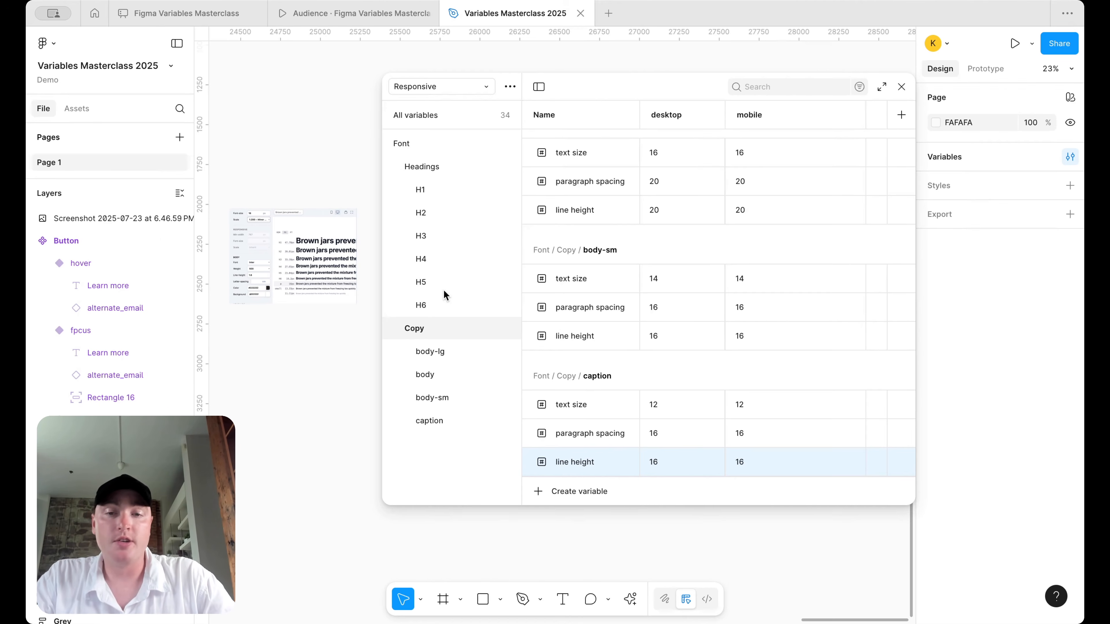
- Show the H6 heading variables and narrow the Variables panel to uncover the screenshot
{"action": "scroll", "coordinate": [712, 319], "scroll_direction": "up", "scroll_amount": 5}
{"action": "left_click", "coordinate": [432, 300]}
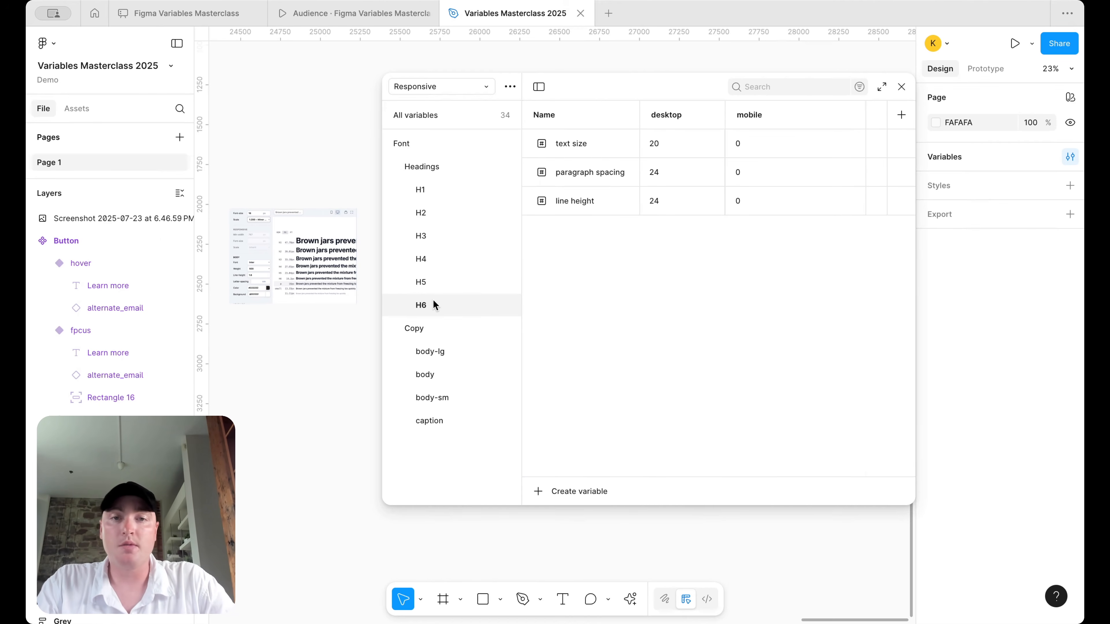
{"action": "scroll", "coordinate": [266, 232], "scroll_direction": "up", "scroll_amount": 5}
{"action": "left_click_drag", "start_coordinate": [384, 176], "coordinate": [441, 181]}
- Set H1 mobile text size 48, paragraph spacing 56 and line height 56
{"action": "left_click", "coordinate": [480, 166]}
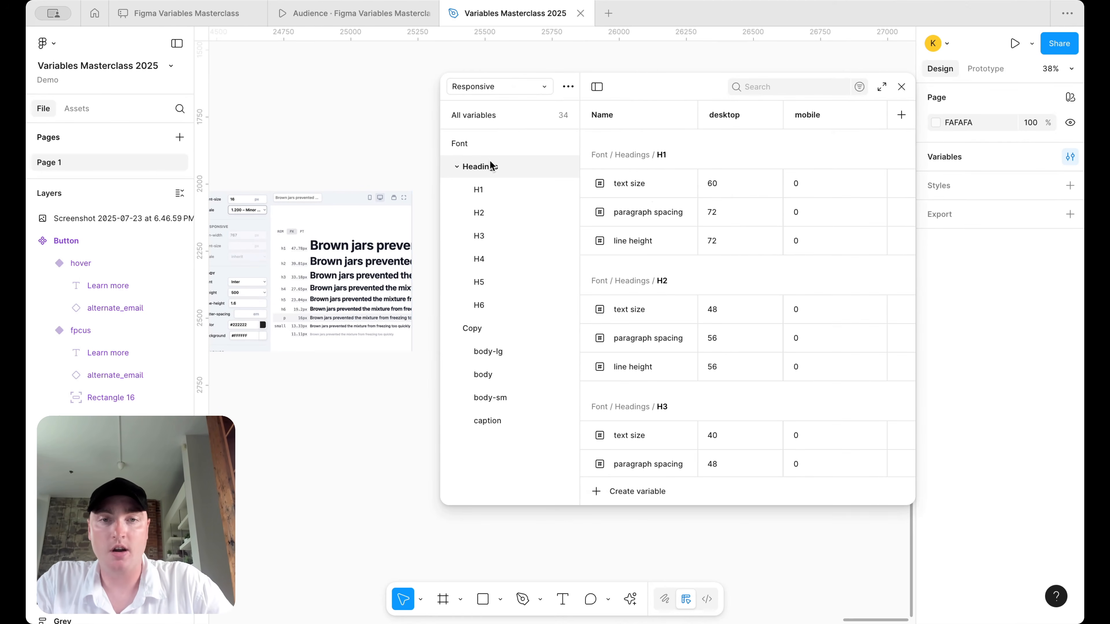
{"action": "scroll", "coordinate": [288, 225], "scroll_direction": "up", "scroll_amount": 5}
{"action": "scroll", "coordinate": [288, 226], "scroll_direction": "down", "scroll_amount": 2}
{"action": "scroll", "coordinate": [288, 226], "scroll_direction": "up", "scroll_amount": 6}
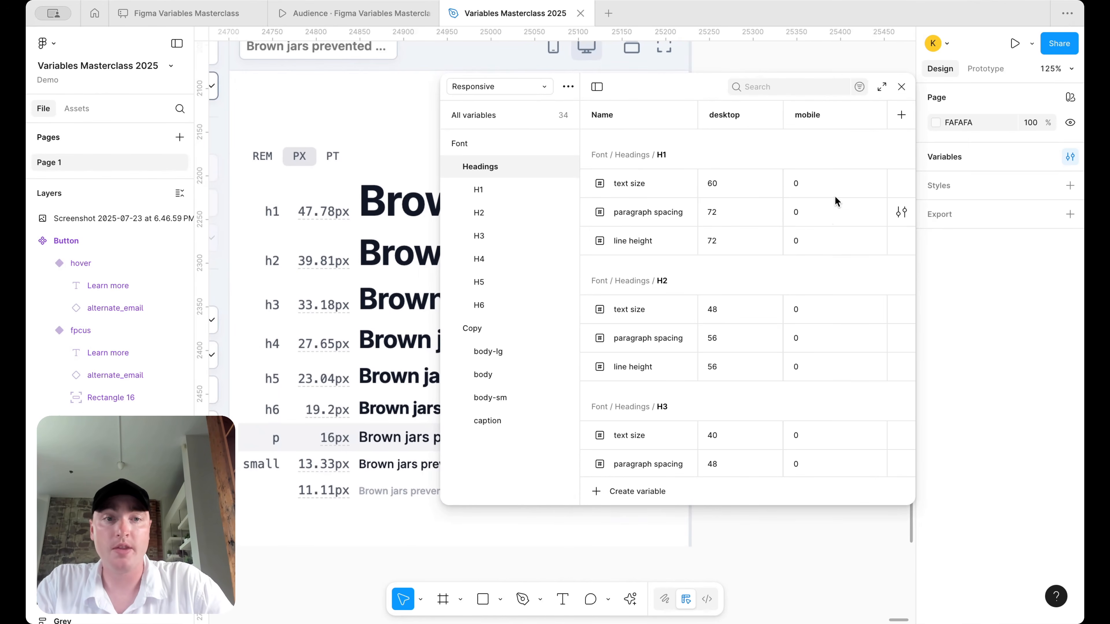
{"action": "left_click", "coordinate": [823, 181]}
{"action": "type", "text": "48"}
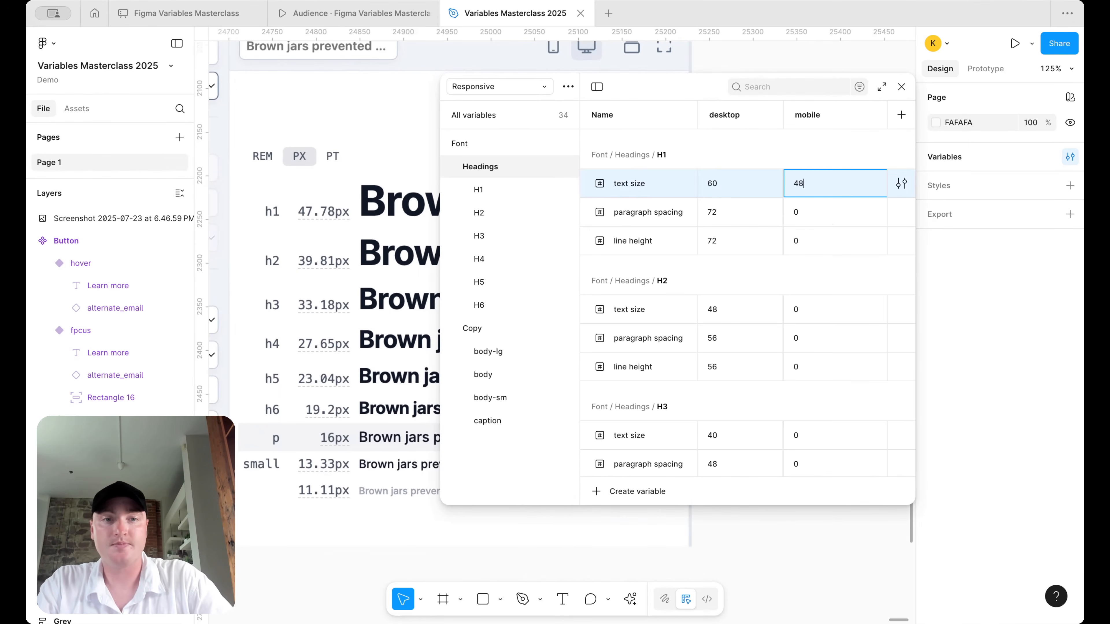
{"action": "key", "text": "Return"}
{"action": "left_click", "coordinate": [821, 214]}
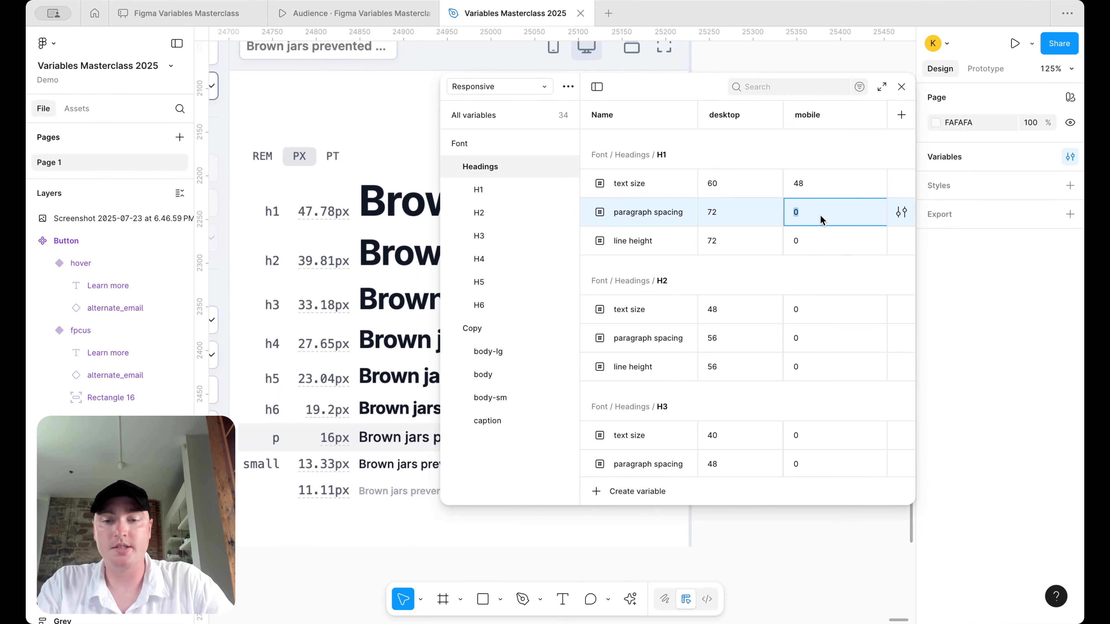
{"action": "type", "text": "48*1"}
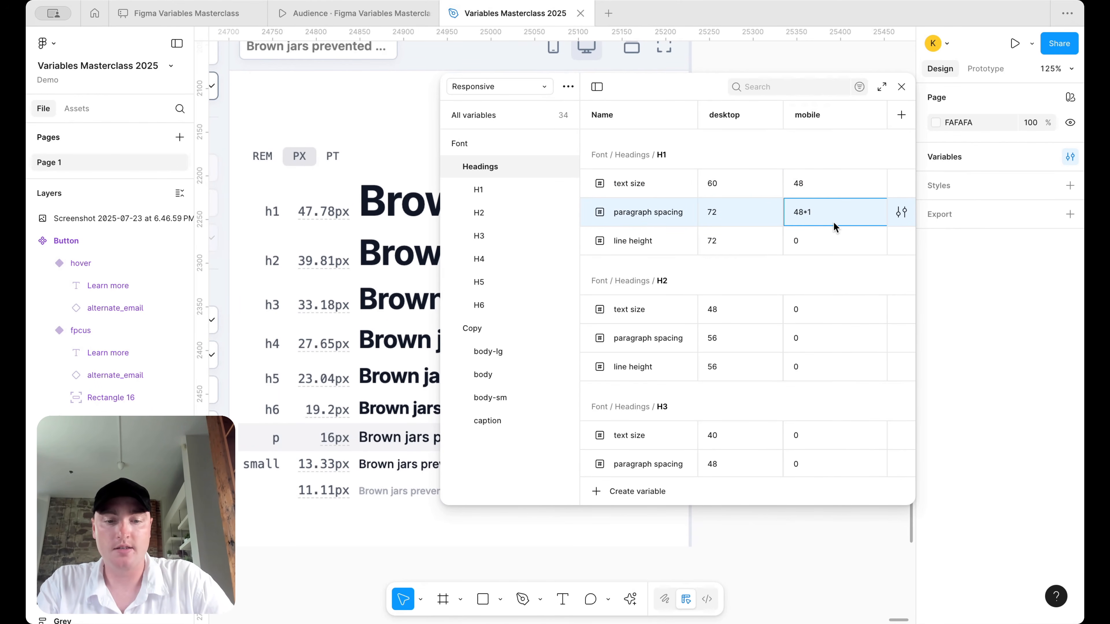
{"action": "type", "text": ".2"}
{"action": "key", "text": "Return"}
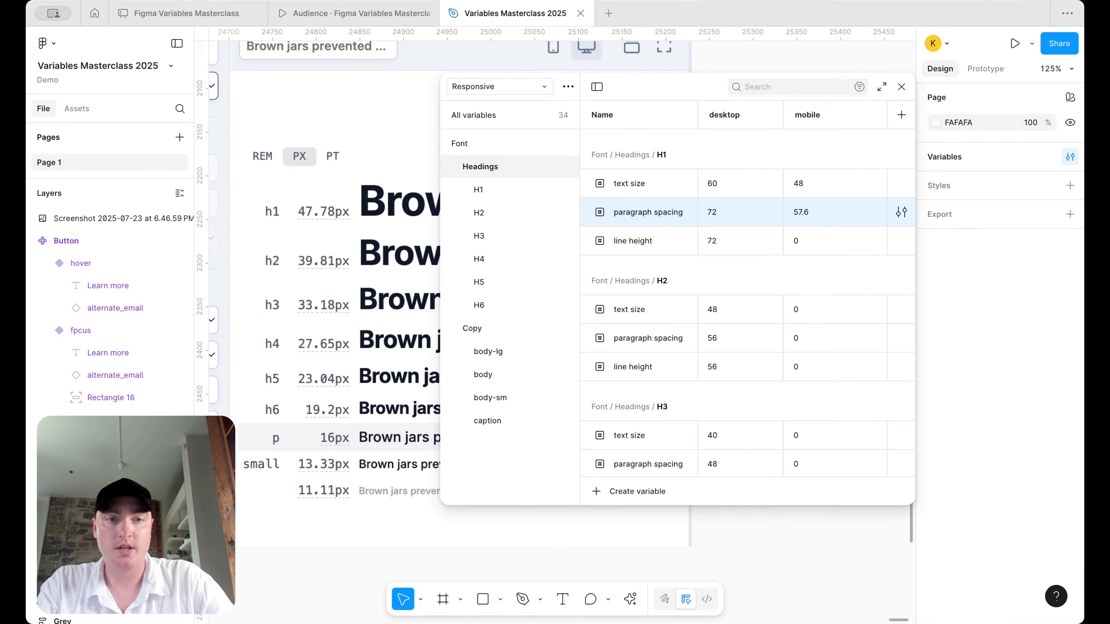
{"action": "left_click", "coordinate": [832, 248]}
{"action": "type", "text": "56"}
{"action": "left_click", "coordinate": [815, 215]}
{"action": "type", "text": "56"}
{"action": "key", "text": "Return"}
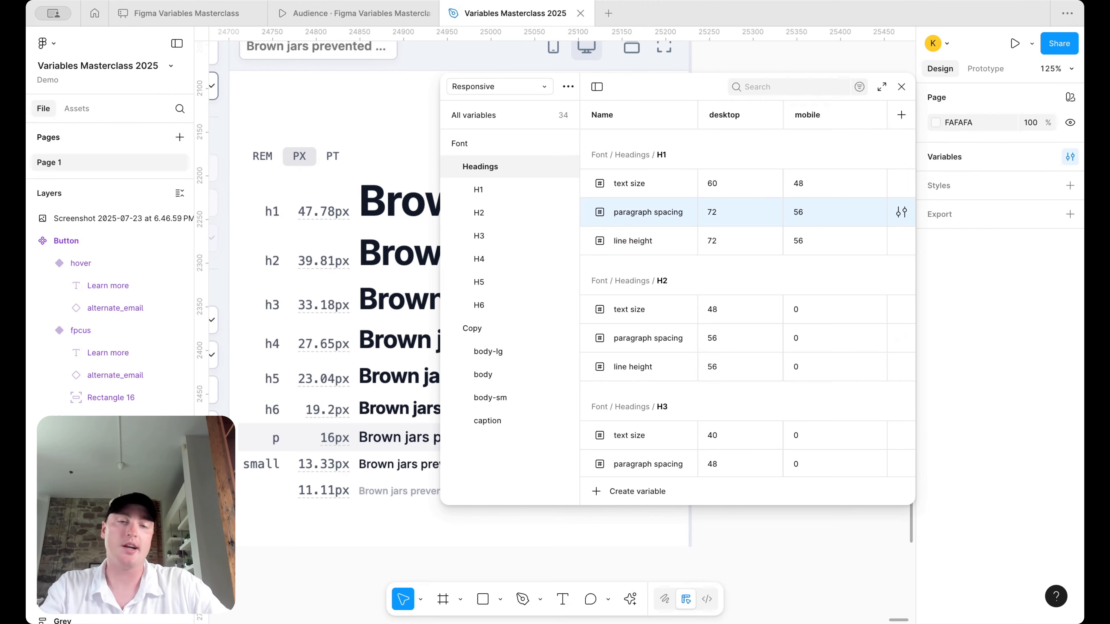
- Set H2 mobile text size 40, paragraph spacing 48 and line height 48
{"action": "scroll", "coordinate": [805, 284], "scroll_direction": "down", "scroll_amount": 3}
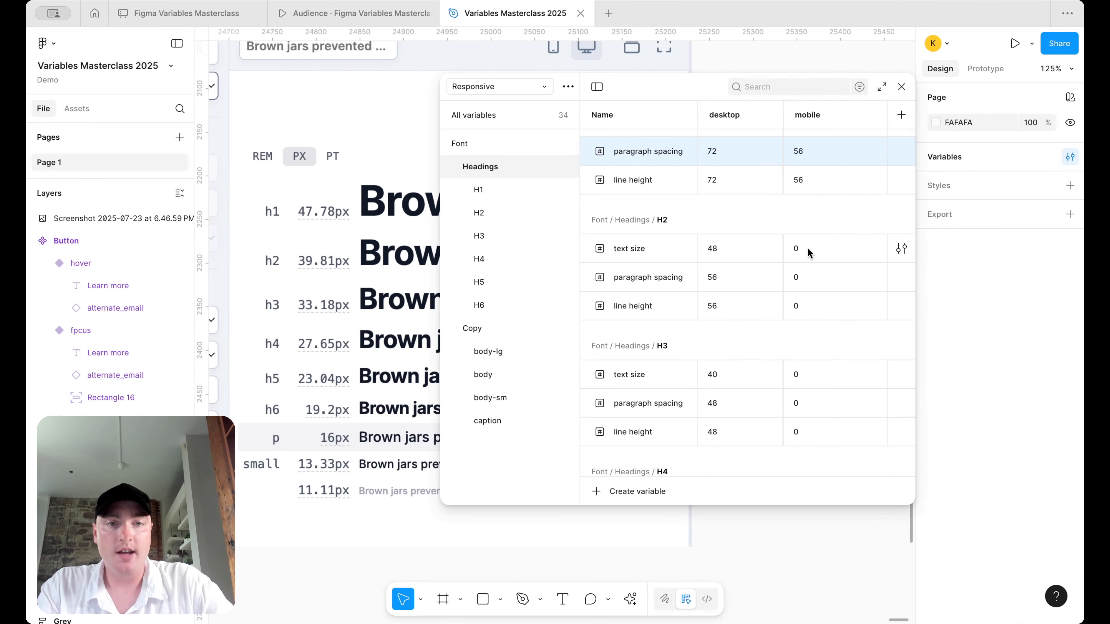
{"action": "left_click", "coordinate": [807, 248]}
{"action": "type", "text": "48"}
{"action": "key", "text": "BackSpace"}
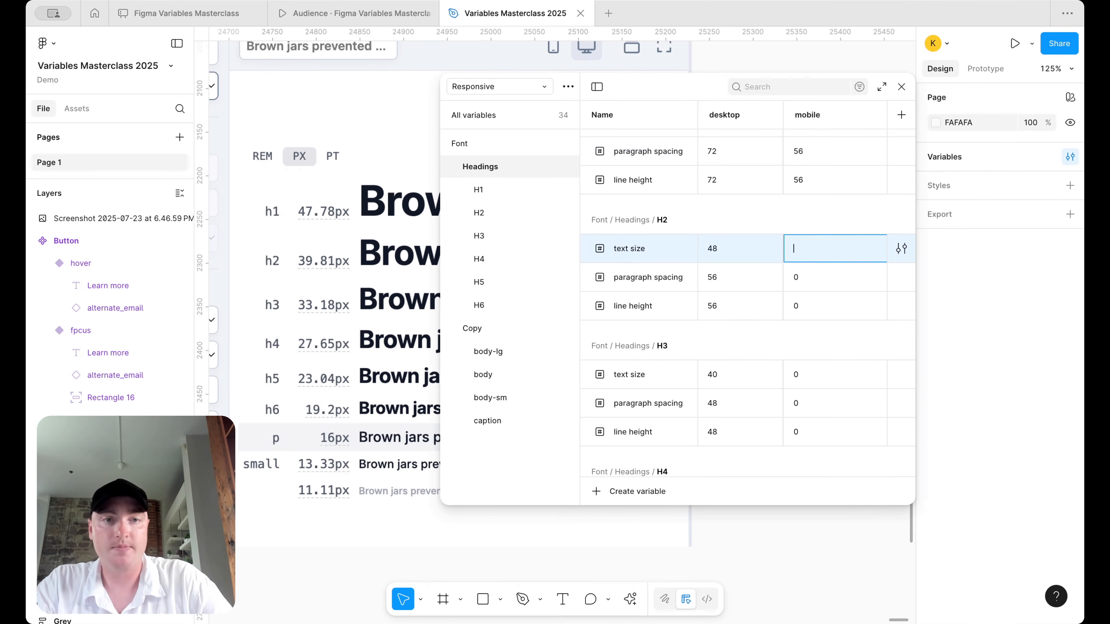
{"action": "scroll", "coordinate": [807, 248], "scroll_direction": "up", "scroll_amount": 2}
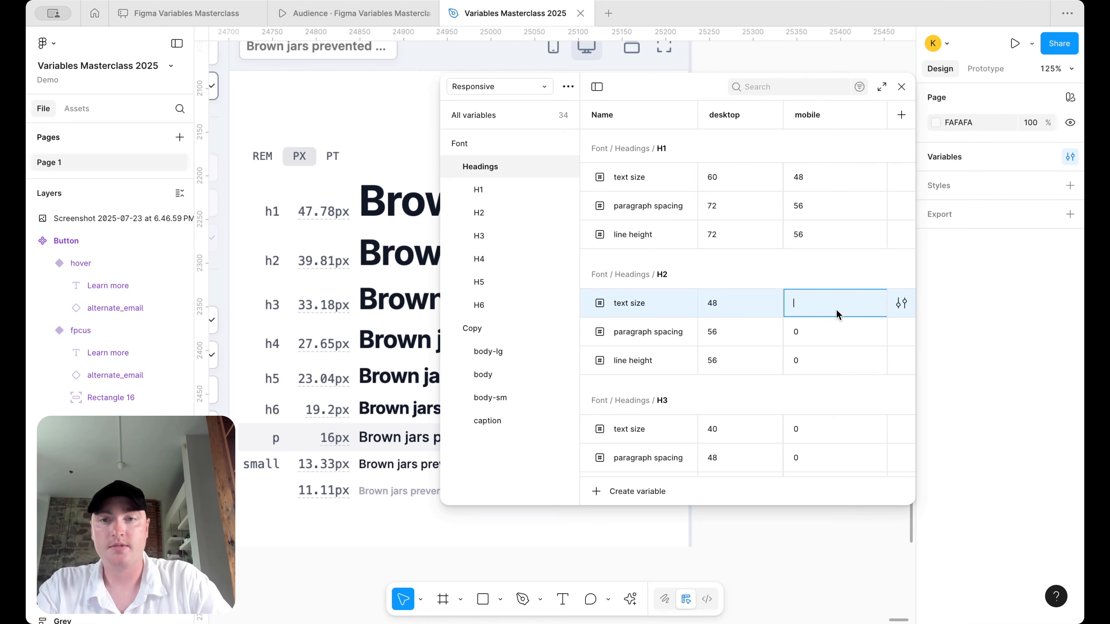
{"action": "type", "text": "40"}
{"action": "key", "text": "Return"}
{"action": "left_click", "coordinate": [801, 333]}
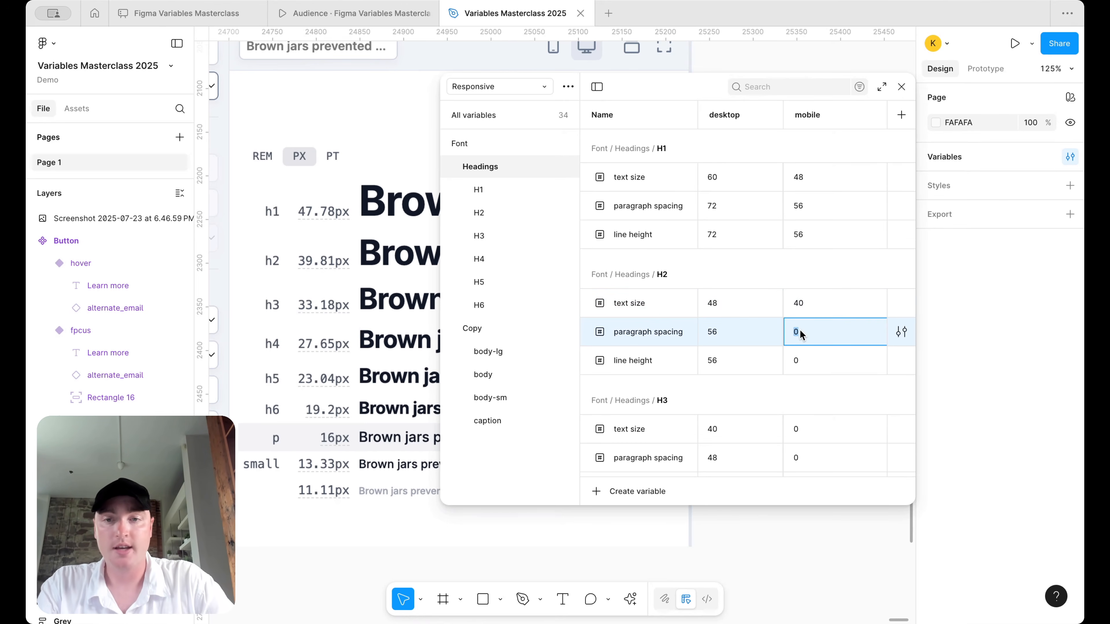
{"action": "type", "text": "40+8"}
{"action": "key", "text": "Return"}
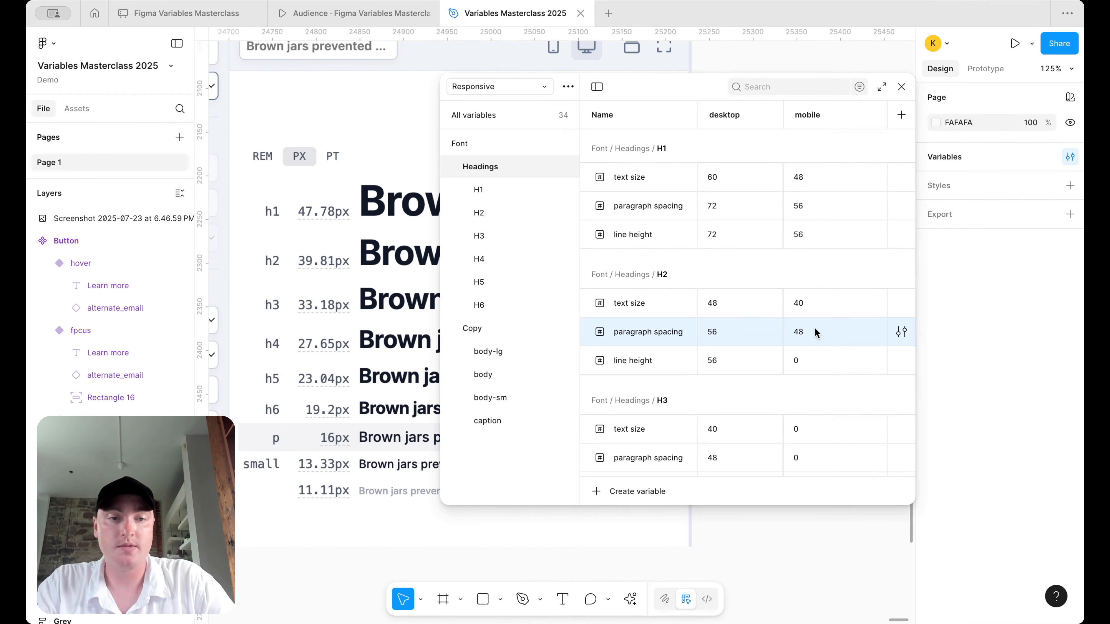
{"action": "left_click", "coordinate": [810, 359]}
{"action": "type", "text": "48"}
{"action": "key", "text": "Return"}
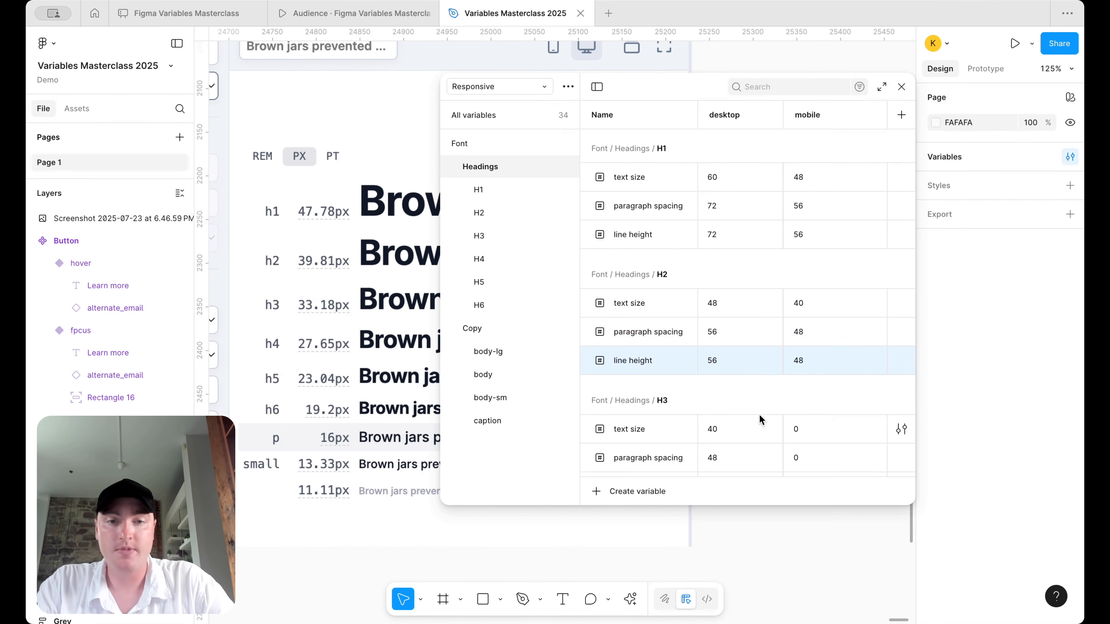
{"action": "scroll", "coordinate": [758, 419], "scroll_direction": "down", "scroll_amount": 3}
- Set H3 mobile values: text size 32, paragraph spacing 40, line height 40
{"action": "scroll", "coordinate": [337, 317], "scroll_direction": "down", "scroll_amount": 2}
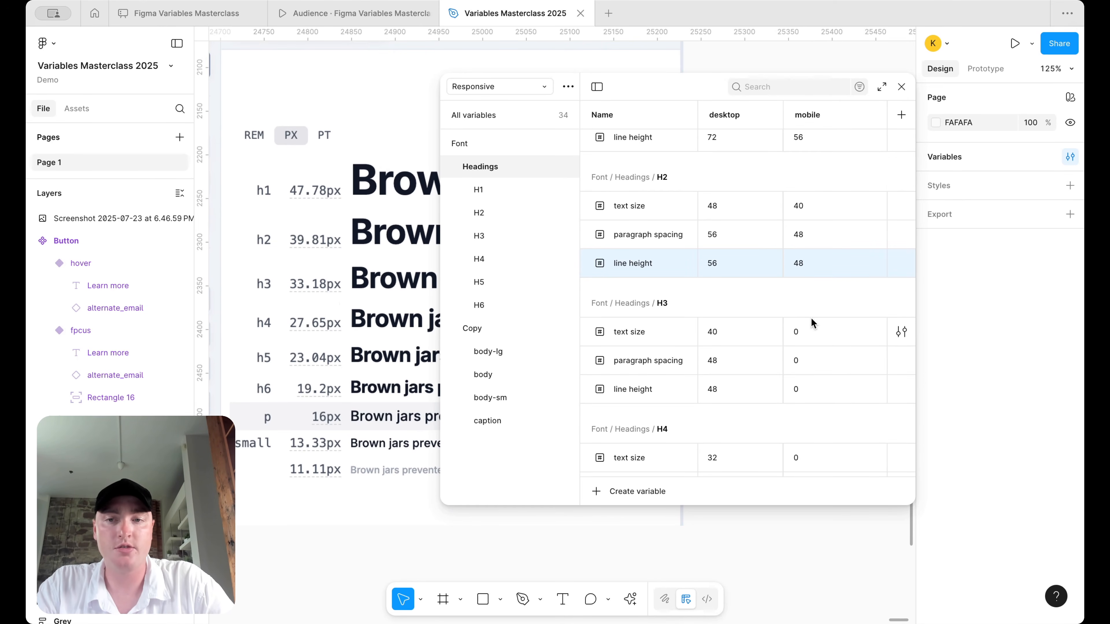
{"action": "scroll", "coordinate": [811, 319], "scroll_direction": "up", "scroll_amount": 1}
{"action": "left_click", "coordinate": [798, 340]}
{"action": "type", "text": "32"}
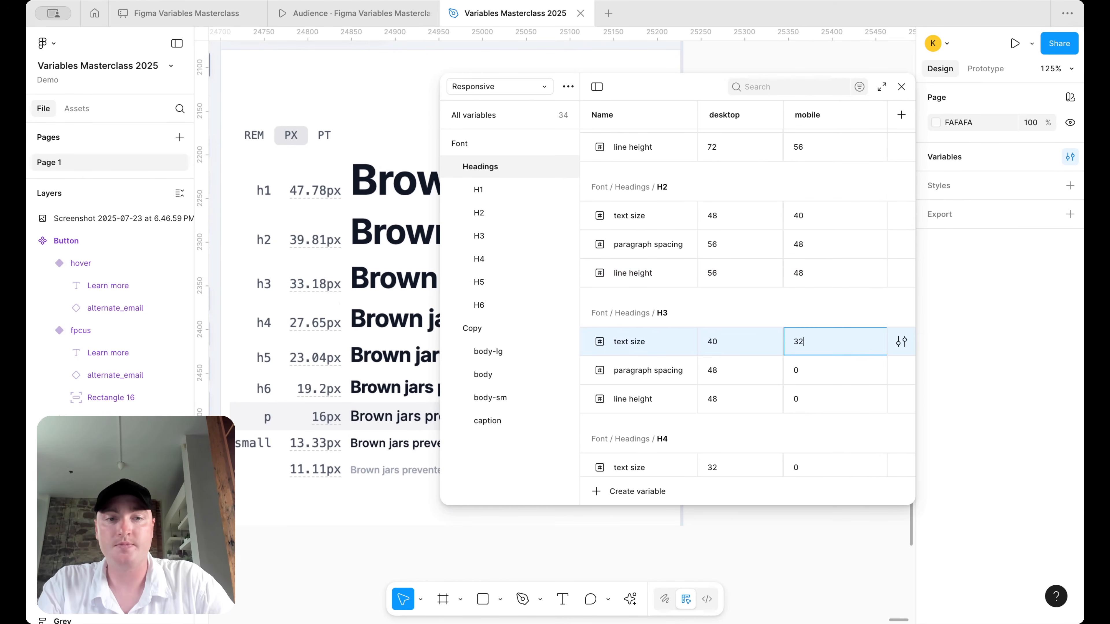
{"action": "key", "text": "Return"}
{"action": "left_click", "coordinate": [804, 370]}
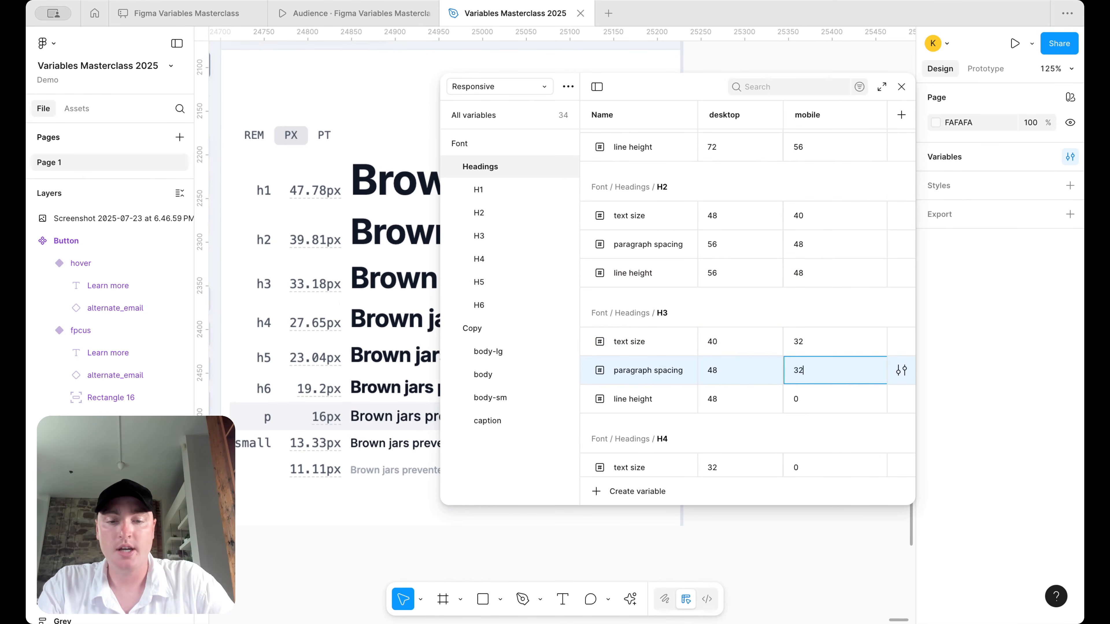
{"action": "type", "text": "32*1.2"}
{"action": "key", "text": "Return"}
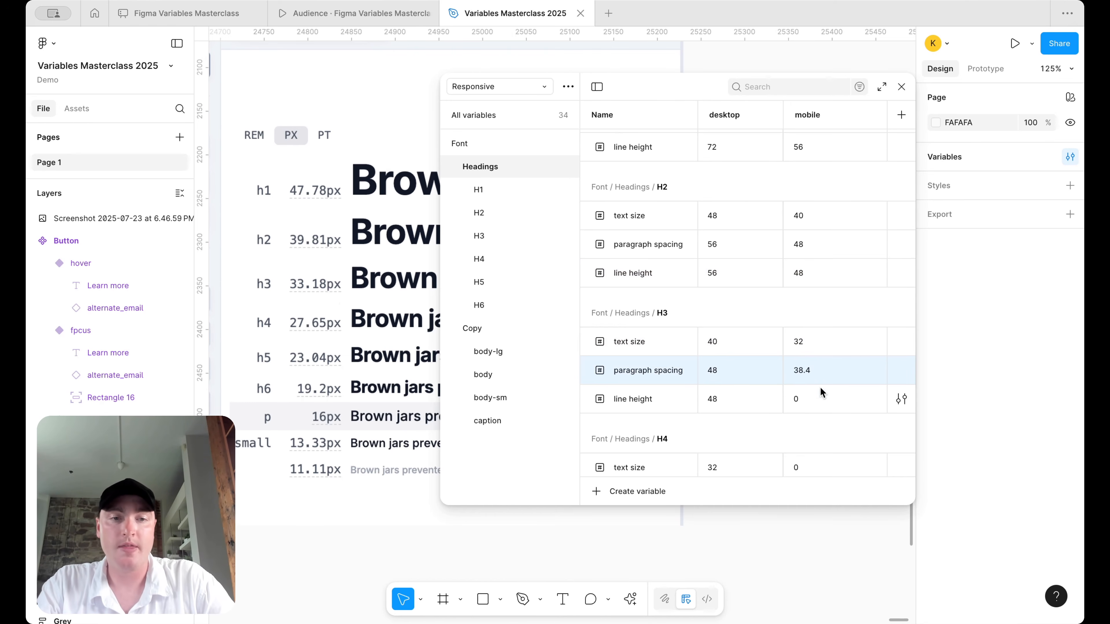
{"action": "left_click", "coordinate": [812, 369]}
{"action": "type", "text": "40"}
{"action": "key", "text": "Return"}
{"action": "left_click", "coordinate": [818, 391]}
{"action": "type", "text": "40"}
{"action": "key", "text": "Return"}
- Set H4 mobile values: text size 28, paragraph spacing 32, line height 32
{"action": "scroll", "coordinate": [809, 341], "scroll_direction": "down", "scroll_amount": 3}
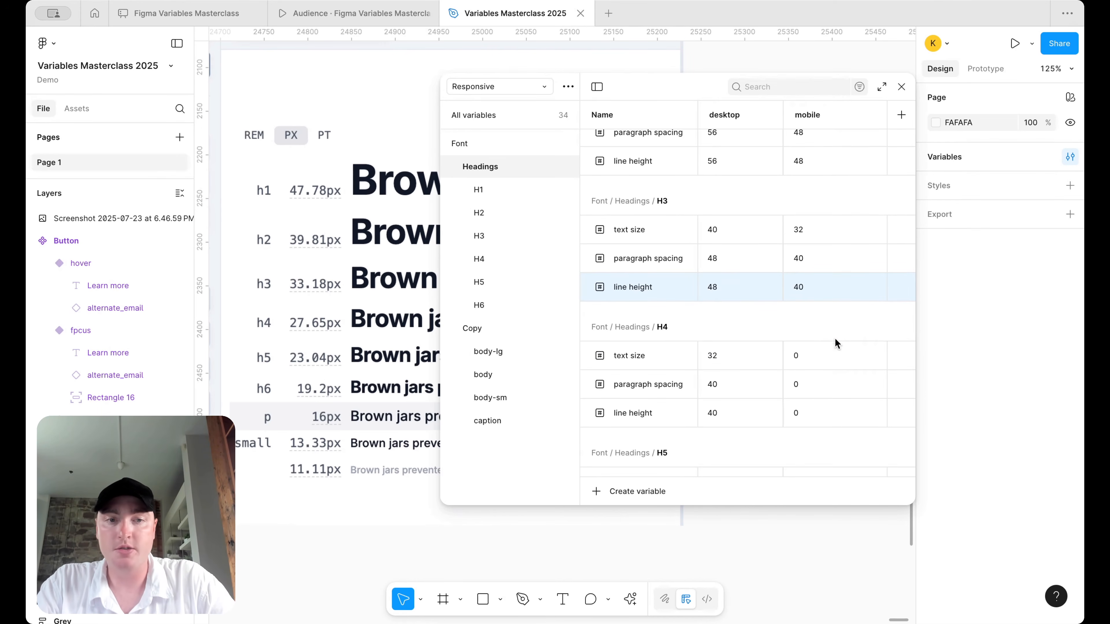
{"action": "left_click", "coordinate": [812, 355]}
{"action": "type", "text": "28"}
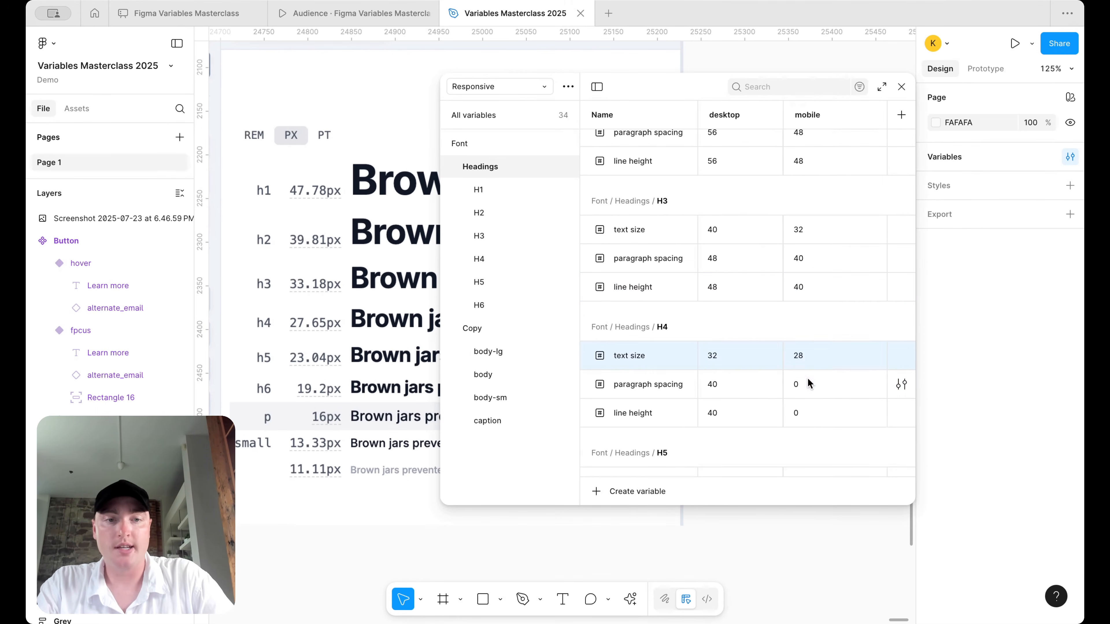
{"action": "left_click", "coordinate": [809, 384]}
{"action": "type", "text": "28*1.2"}
{"action": "key", "text": "Return"}
{"action": "left_click", "coordinate": [814, 379]}
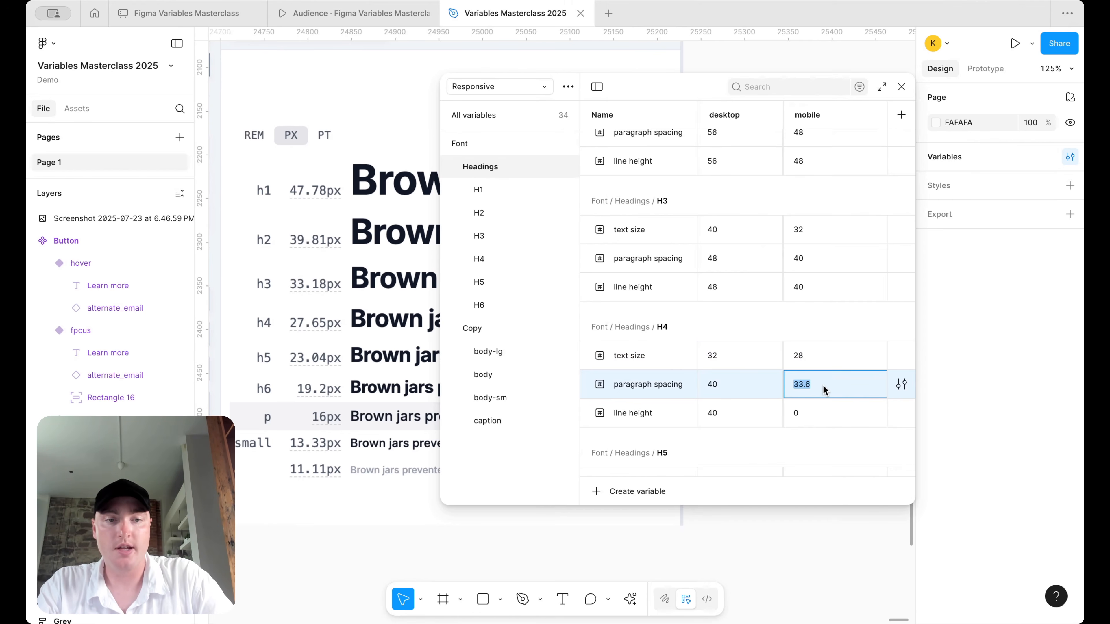
{"action": "type", "text": "32"}
{"action": "key", "text": "Return"}
{"action": "left_click", "coordinate": [823, 415]}
{"action": "type", "text": "32"}
{"action": "key", "text": "Return"}
- Set H5 mobile values: text size 24, paragraph spacing 28, line height 28
{"action": "scroll", "coordinate": [824, 393], "scroll_direction": "down", "scroll_amount": 4}
{"action": "left_click", "coordinate": [816, 324]}
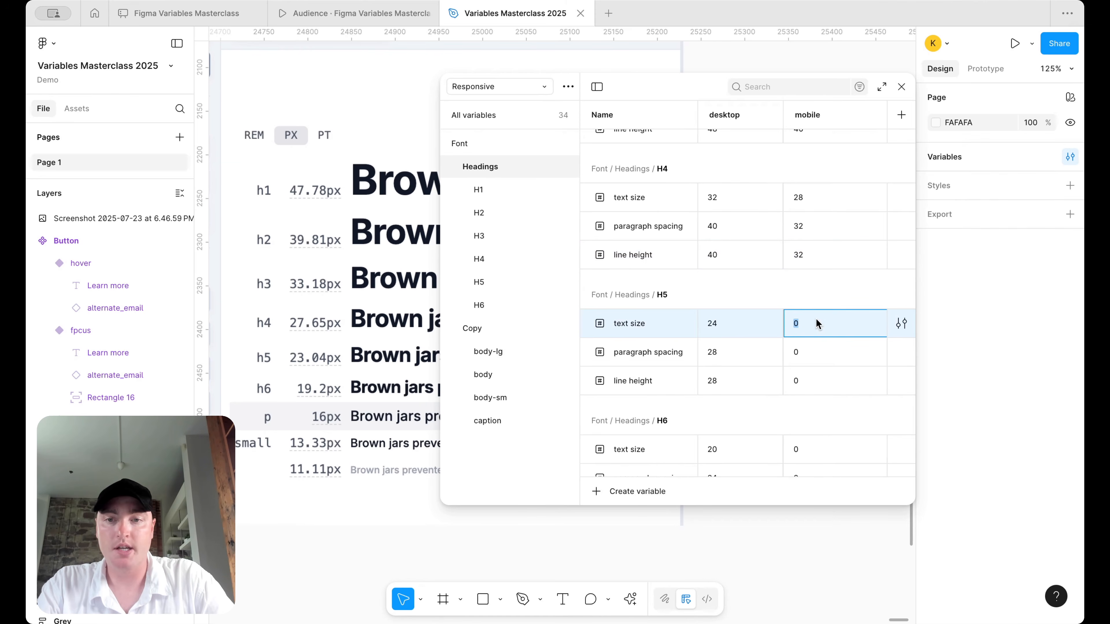
{"action": "type", "text": "24"}
{"action": "key", "text": "Return"}
{"action": "left_click", "coordinate": [818, 349]}
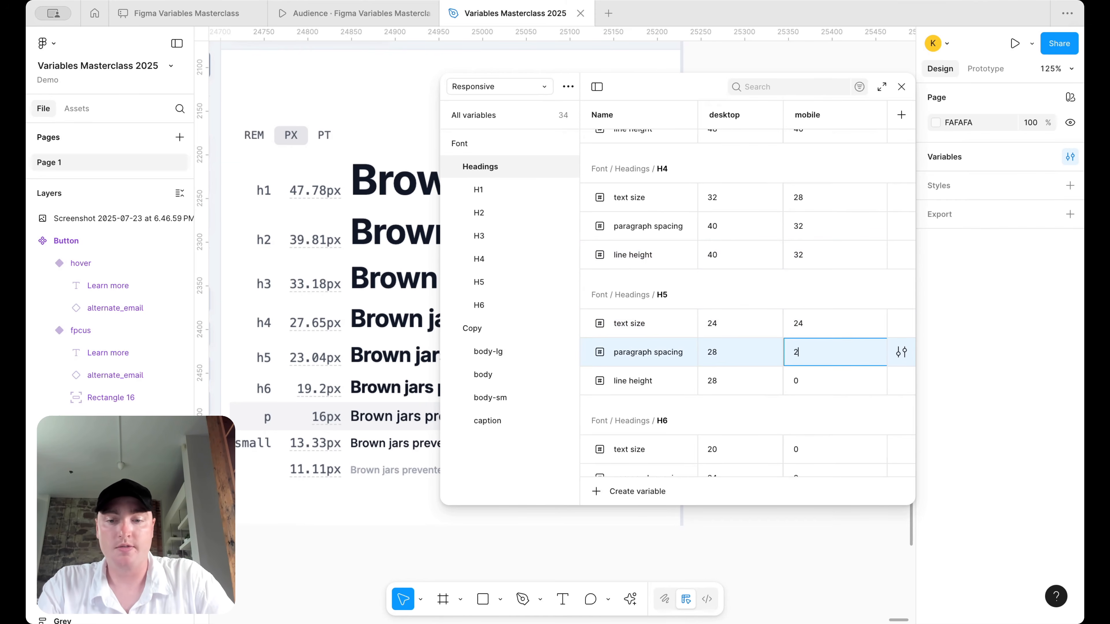
{"action": "type", "text": "28.8"}
{"action": "key", "text": "BackSpace"}
{"action": "key", "text": "BackSpace"}
{"action": "key", "text": "BackSpace"}
{"action": "type", "text": "8"}
{"action": "key", "text": "Return"}
{"action": "left_click", "coordinate": [810, 353]}
{"action": "left_click", "coordinate": [811, 384]}
{"action": "type", "text": "28"}
{"action": "key", "text": "Return"}
- Set H6 mobile values: text size 20, paragraph spacing 24, line height 24
{"action": "scroll", "coordinate": [811, 385], "scroll_direction": "down", "scroll_amount": 2}
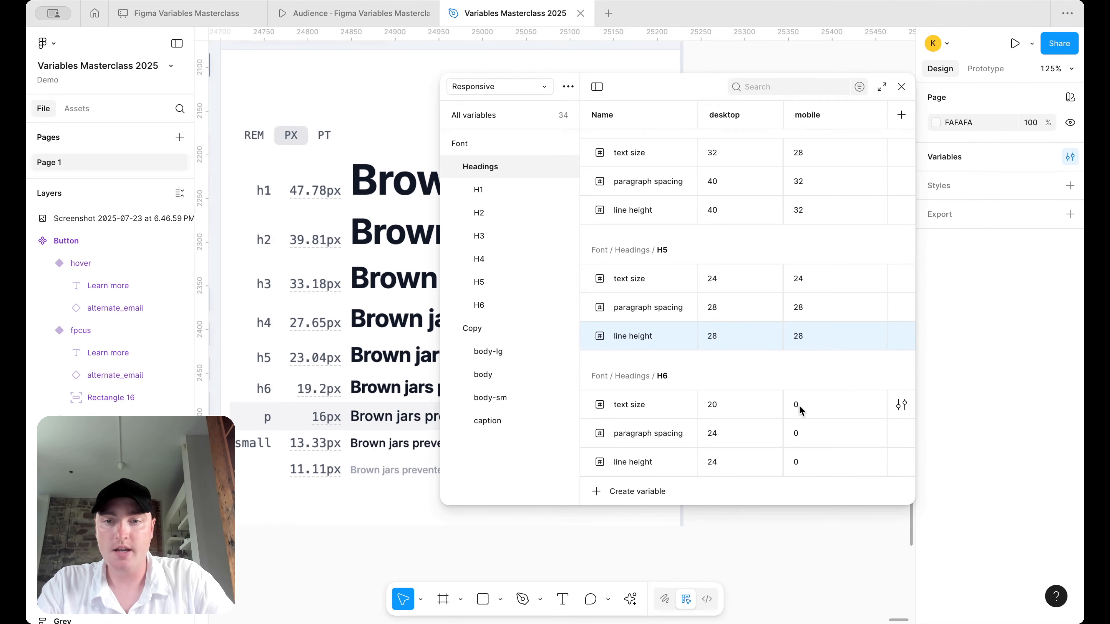
{"action": "left_click", "coordinate": [800, 406]}
{"action": "type", "text": "20"}
{"action": "key", "text": "Return"}
{"action": "left_click", "coordinate": [810, 433]}
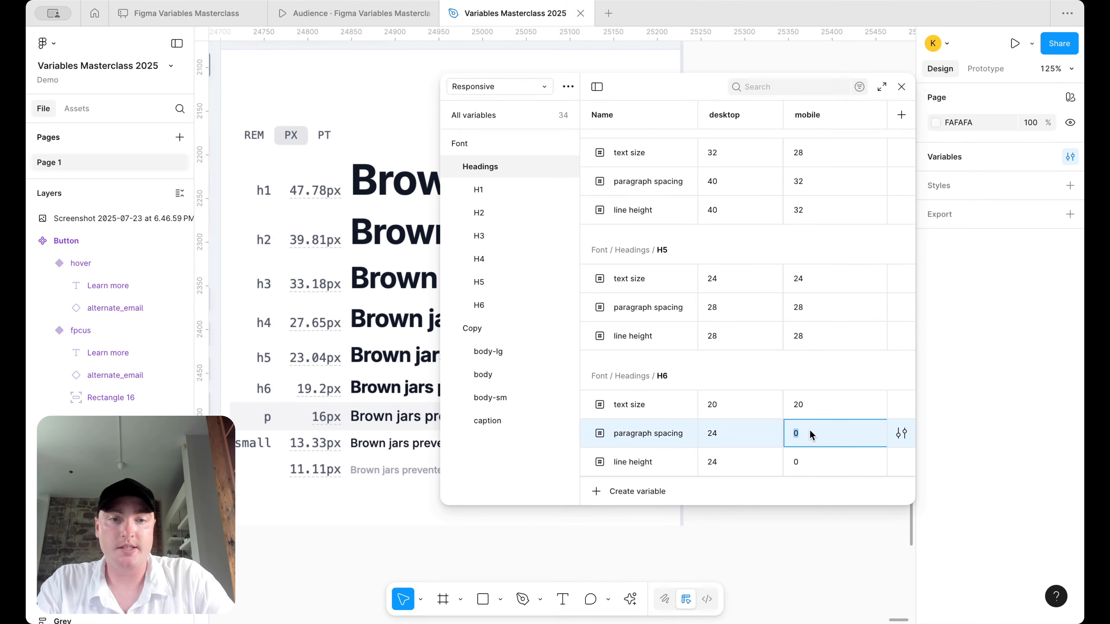
{"action": "type", "text": "24"}
{"action": "key", "text": "Return"}
{"action": "left_click", "coordinate": [805, 455]}
{"action": "type", "text": "2"}
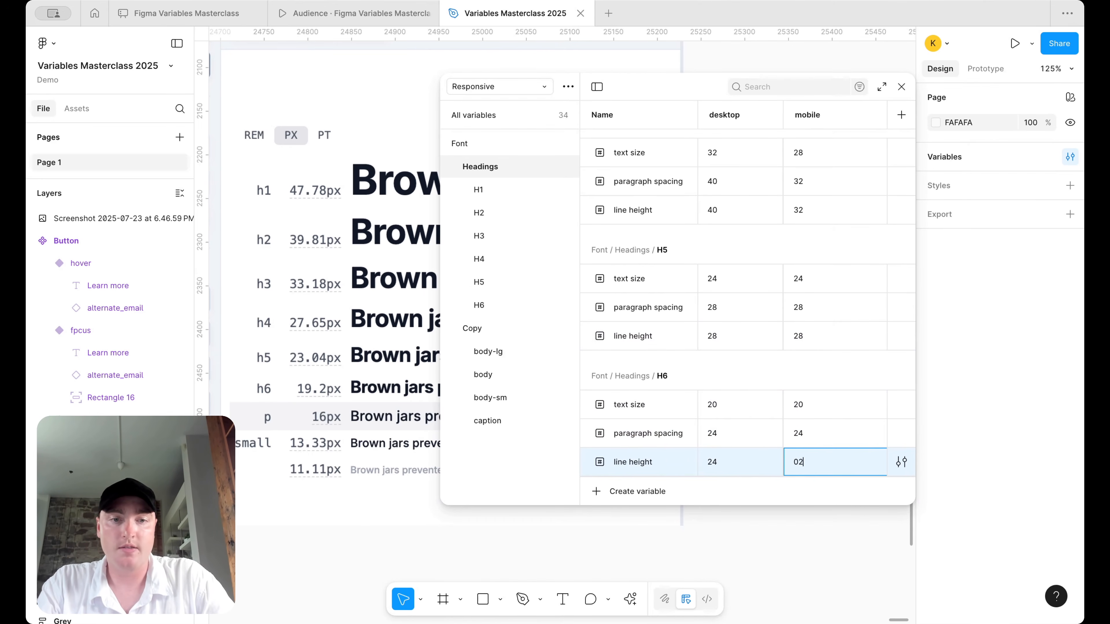
{"action": "type", "text": "4"}
{"action": "key", "text": "Return"}
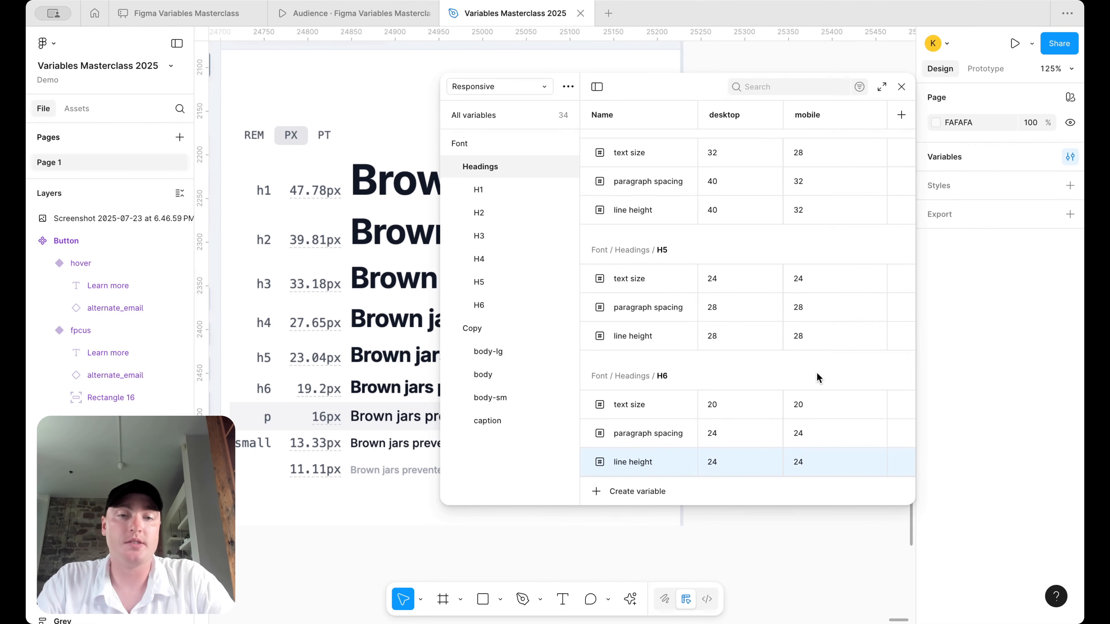
{"action": "scroll", "coordinate": [787, 341], "scroll_direction": "up", "scroll_amount": 6}
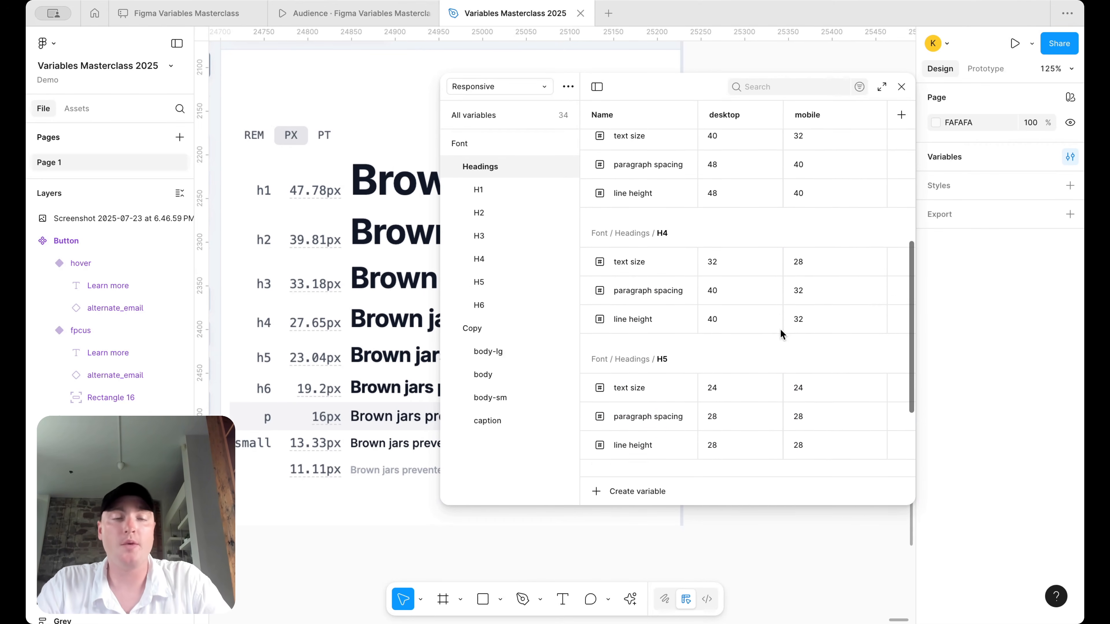
{"action": "scroll", "coordinate": [780, 329], "scroll_direction": "up", "scroll_amount": 3}
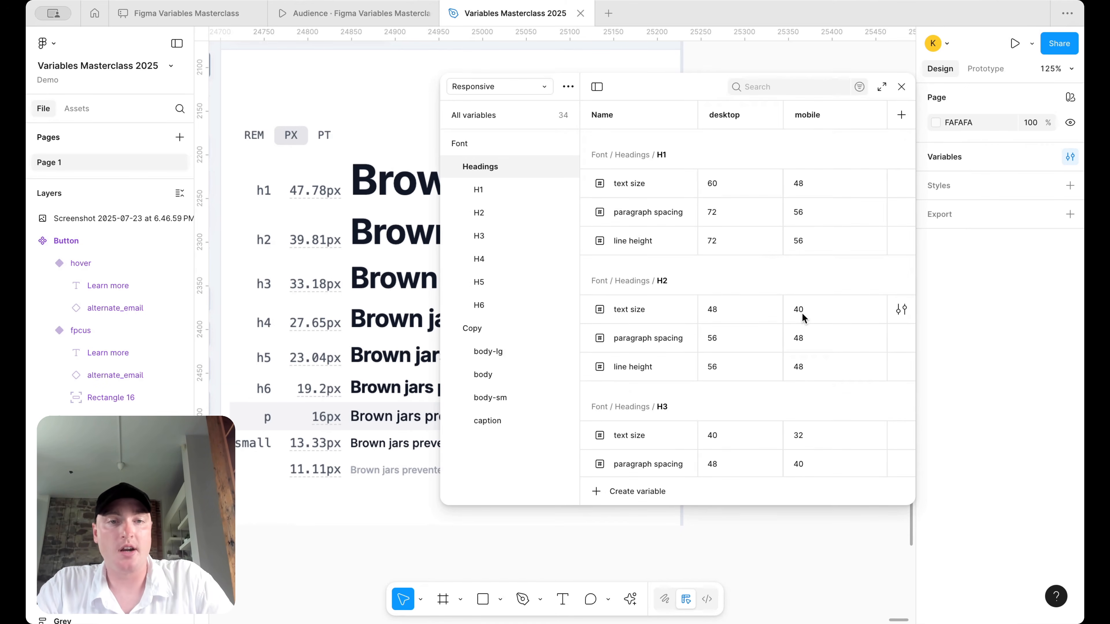
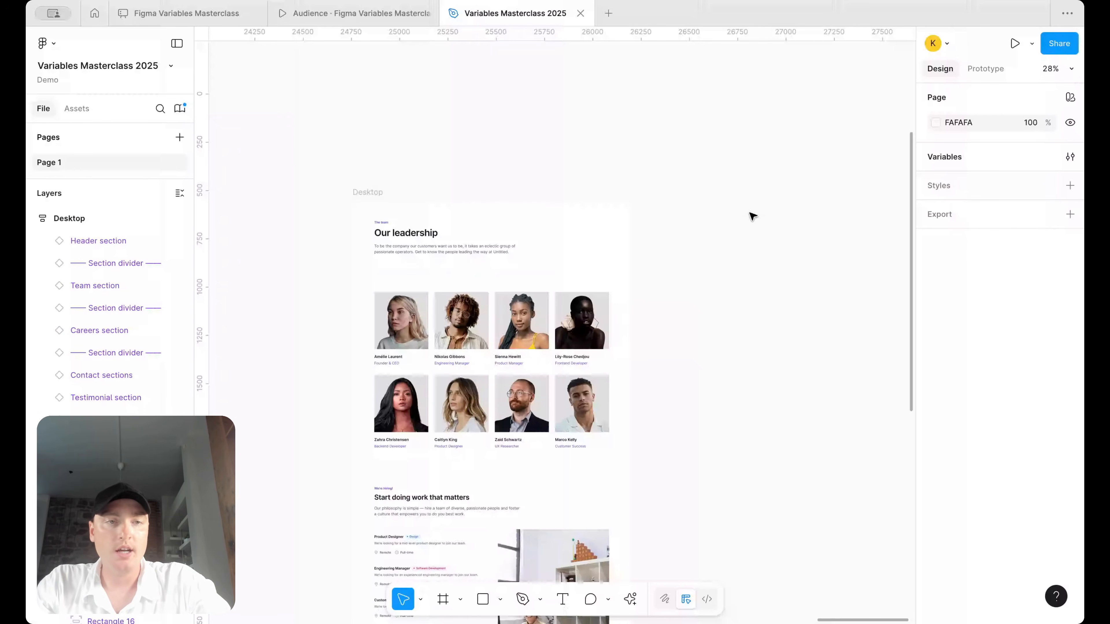
- Inspect the spacing of the Header section and the Team section's container
{"action": "scroll", "coordinate": [753, 216], "scroll_direction": "left", "scroll_amount": 2}
{"action": "scroll", "coordinate": [752, 216], "scroll_direction": "down", "scroll_amount": 1}
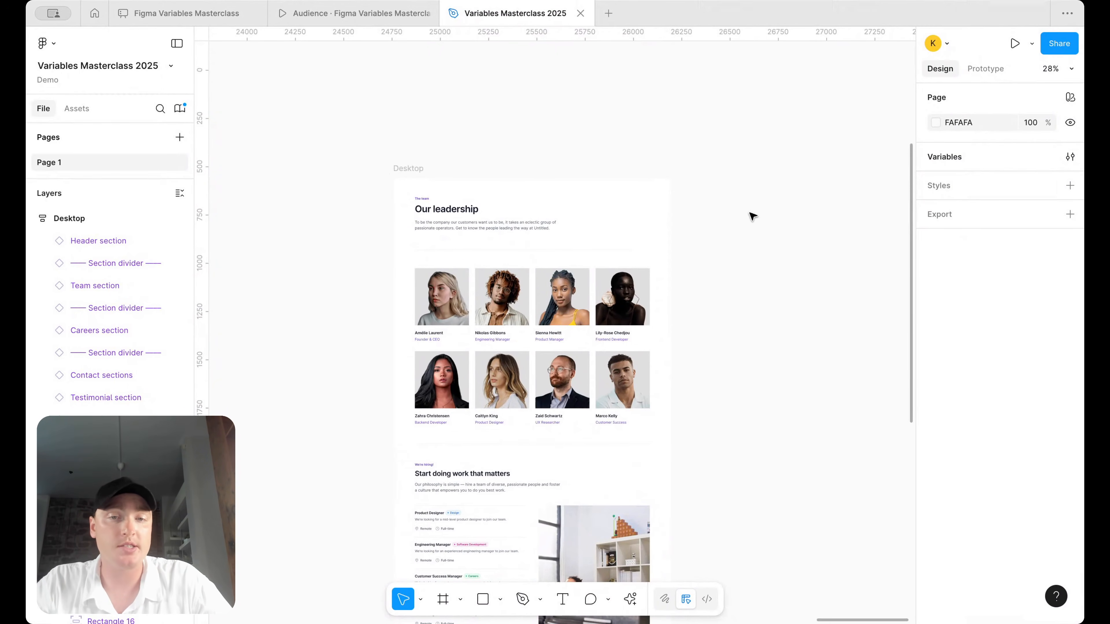
{"action": "left_click", "coordinate": [558, 227]}
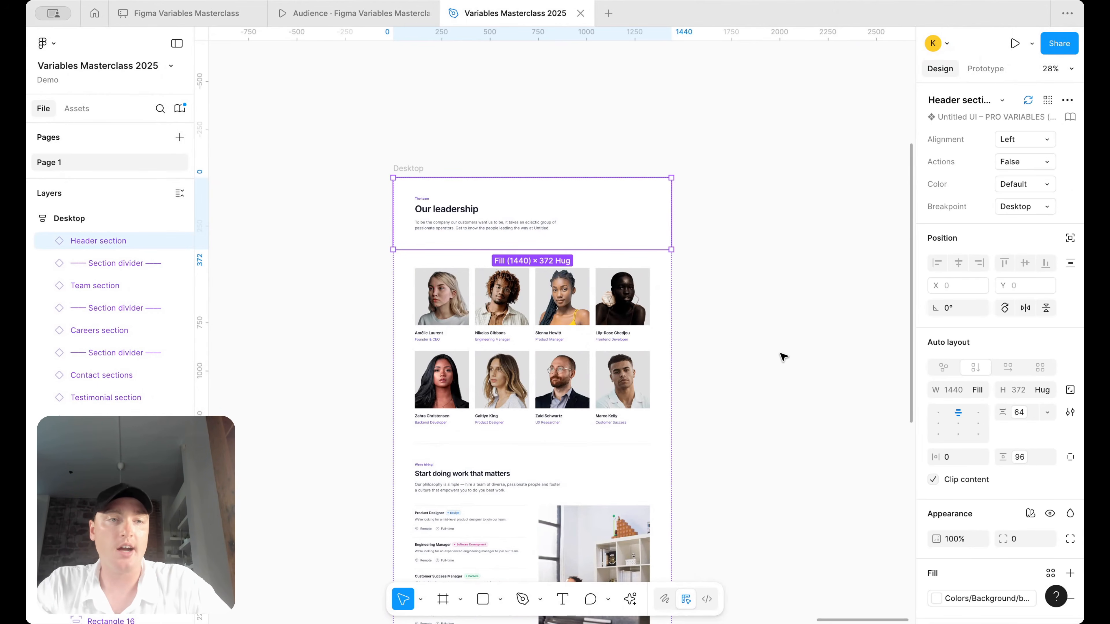
{"action": "scroll", "coordinate": [708, 258], "scroll_direction": "up", "scroll_amount": 3}
{"action": "scroll", "coordinate": [721, 258], "scroll_direction": "left", "scroll_amount": 3}
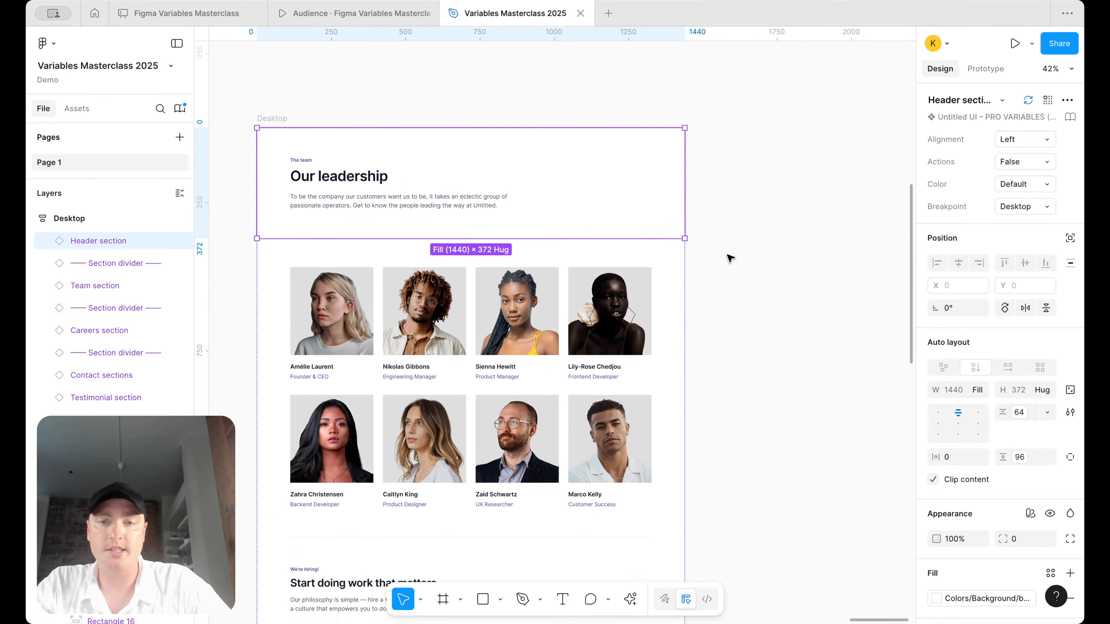
{"action": "left_click", "coordinate": [782, 275]}
{"action": "left_click", "coordinate": [597, 182]}
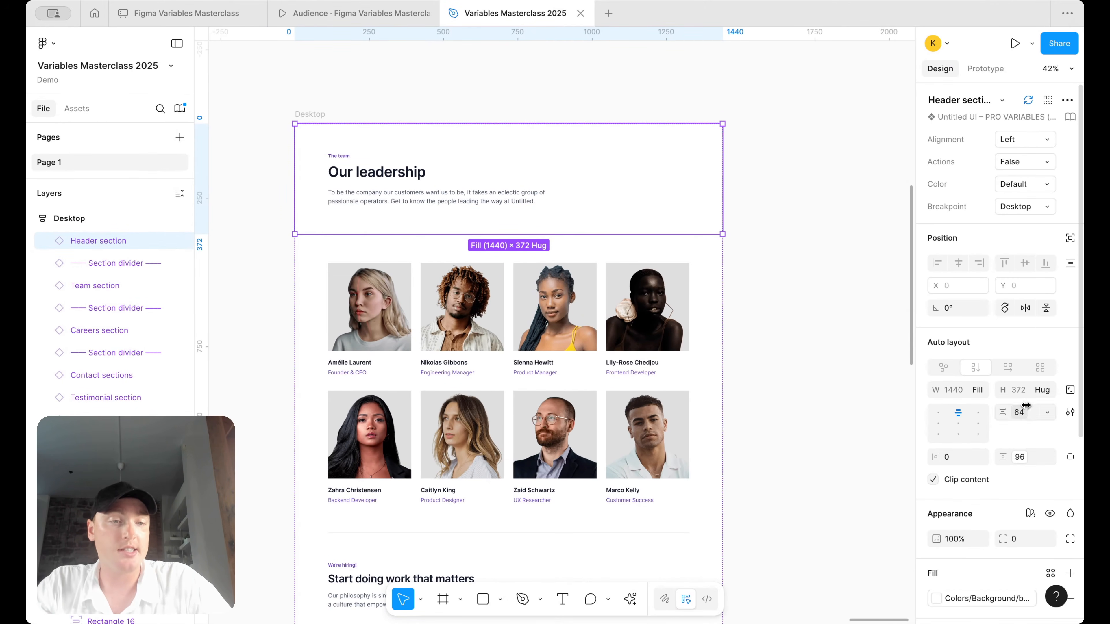
{"action": "left_click", "coordinate": [654, 340]}
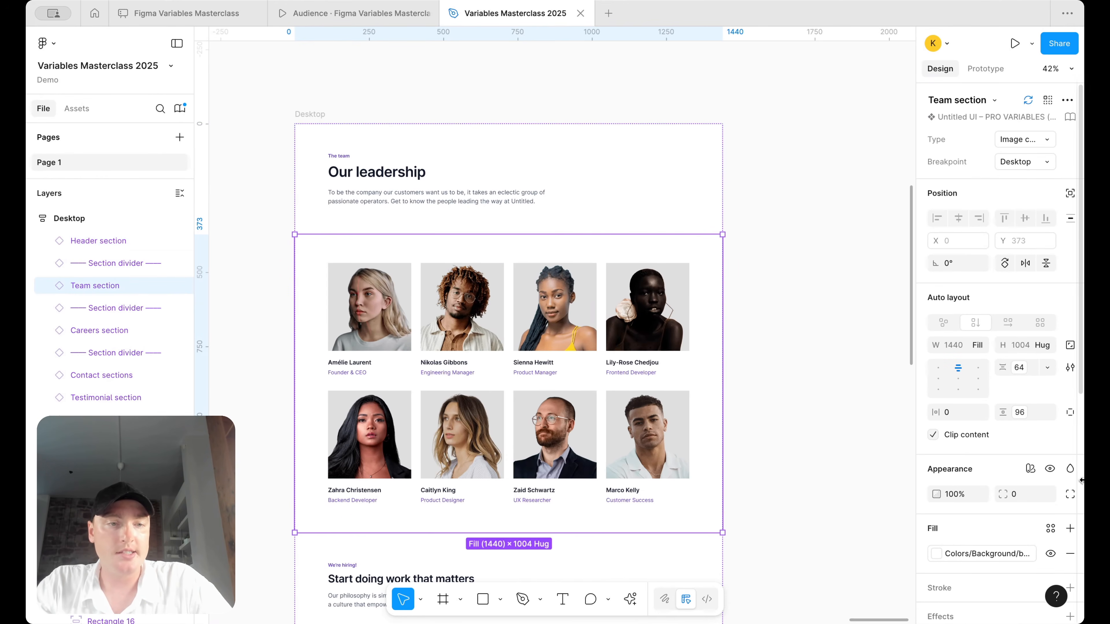
{"action": "key", "text": "Return"}
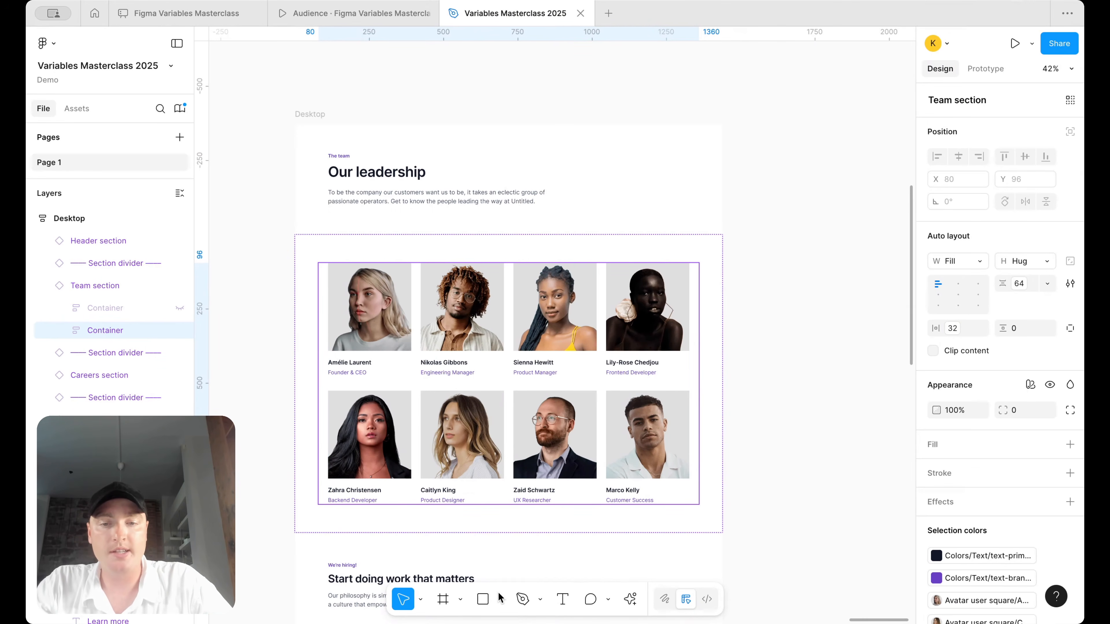
- Add a text note reading 96 beside the Desktop frame
{"action": "left_click", "coordinate": [565, 599]}
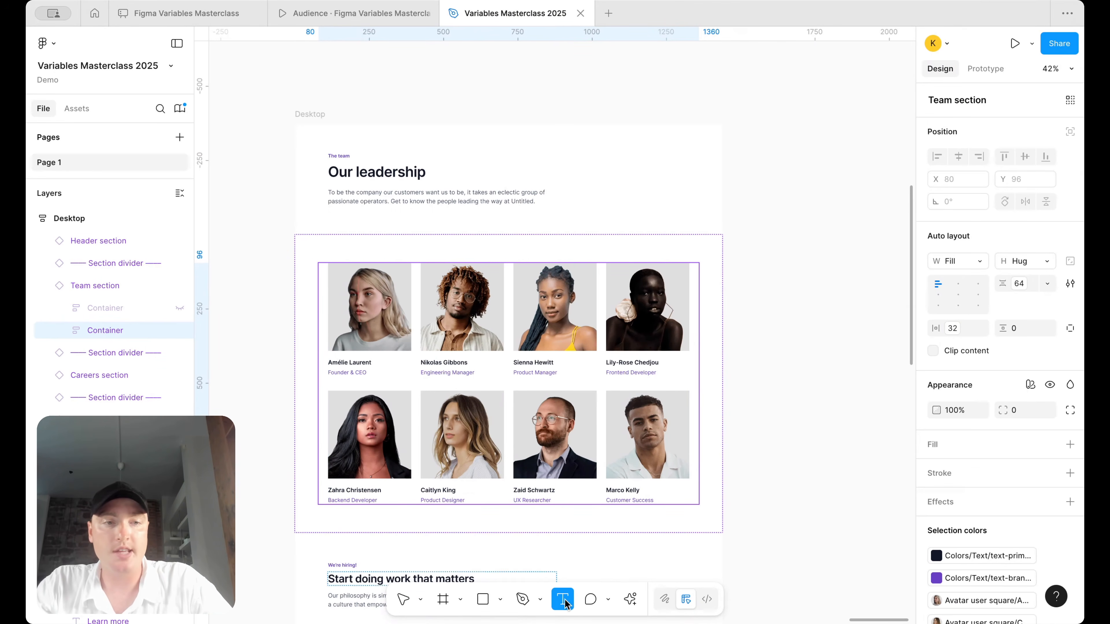
{"action": "left_click_drag", "start_coordinate": [795, 256], "coordinate": [827, 302]}
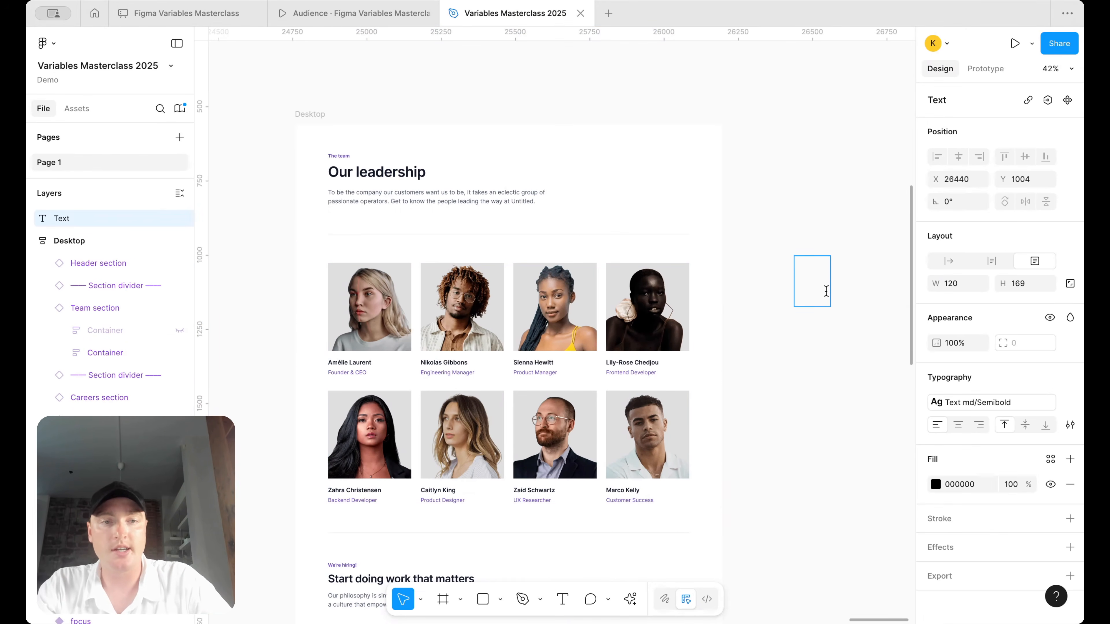
{"action": "scroll", "coordinate": [826, 292], "scroll_direction": "up", "scroll_amount": 3}
{"action": "scroll", "coordinate": [826, 291], "scroll_direction": "down", "scroll_amount": 2}
{"action": "key", "text": "Escape"}
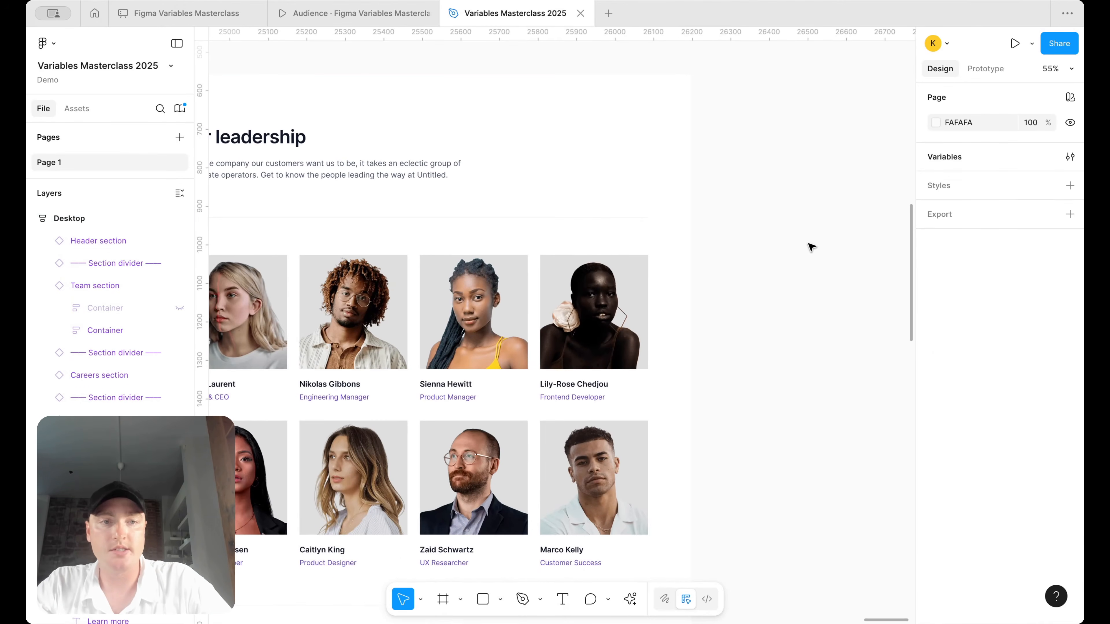
{"action": "left_click", "coordinate": [564, 599]}
{"action": "left_click_drag", "start_coordinate": [750, 220], "coordinate": [800, 251]}
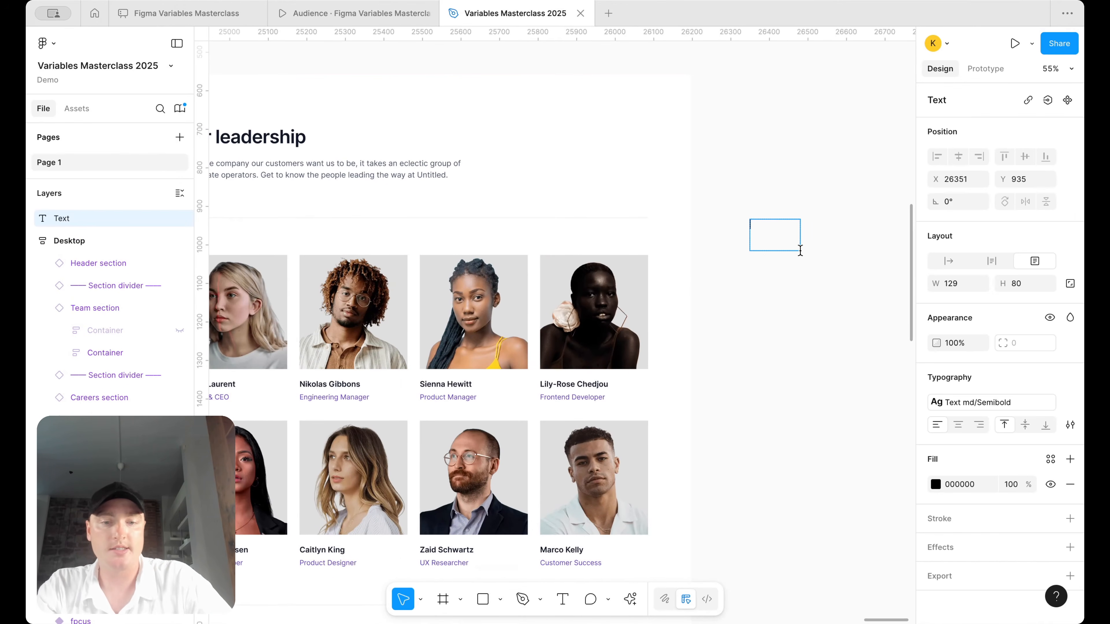
{"action": "type", "text": "96"}
{"action": "key", "text": "Escape"}
- Add 64 on a new line below 96 in the spacing note
{"action": "left_click", "coordinate": [481, 171]}
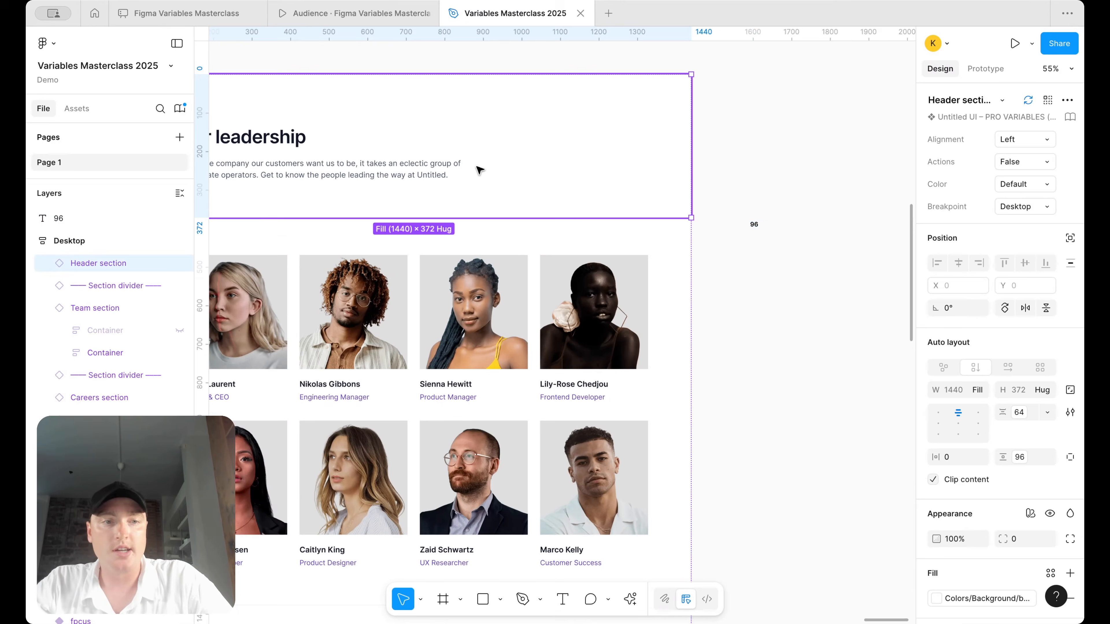
{"action": "double_click", "coordinate": [762, 225]}
{"action": "left_click", "coordinate": [767, 227]}
{"action": "key", "text": "Return"}
{"action": "type", "text": "64"}
{"action": "left_click", "coordinate": [717, 302]}
- Check the spacing of the Team and Careers sections
{"action": "left_click", "coordinate": [668, 304]}
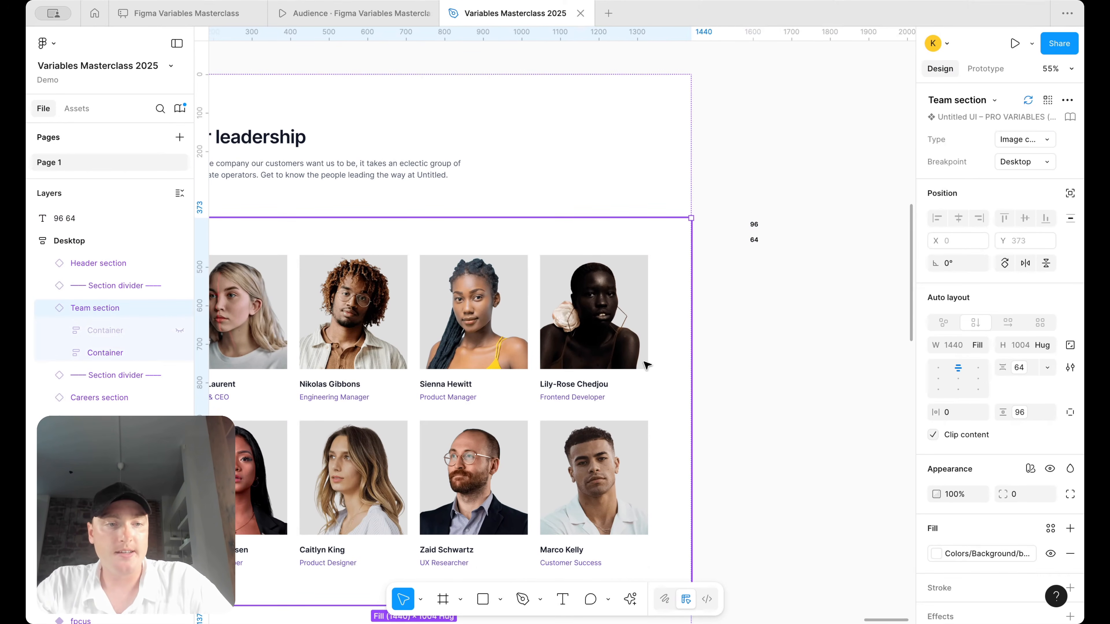
{"action": "scroll", "coordinate": [560, 379], "scroll_direction": "down", "scroll_amount": 8}
{"action": "left_click", "coordinate": [531, 398]}
{"action": "scroll", "coordinate": [813, 305], "scroll_direction": "down", "scroll_amount": 8}
{"action": "scroll", "coordinate": [813, 305], "scroll_direction": "left", "scroll_amount": 3}
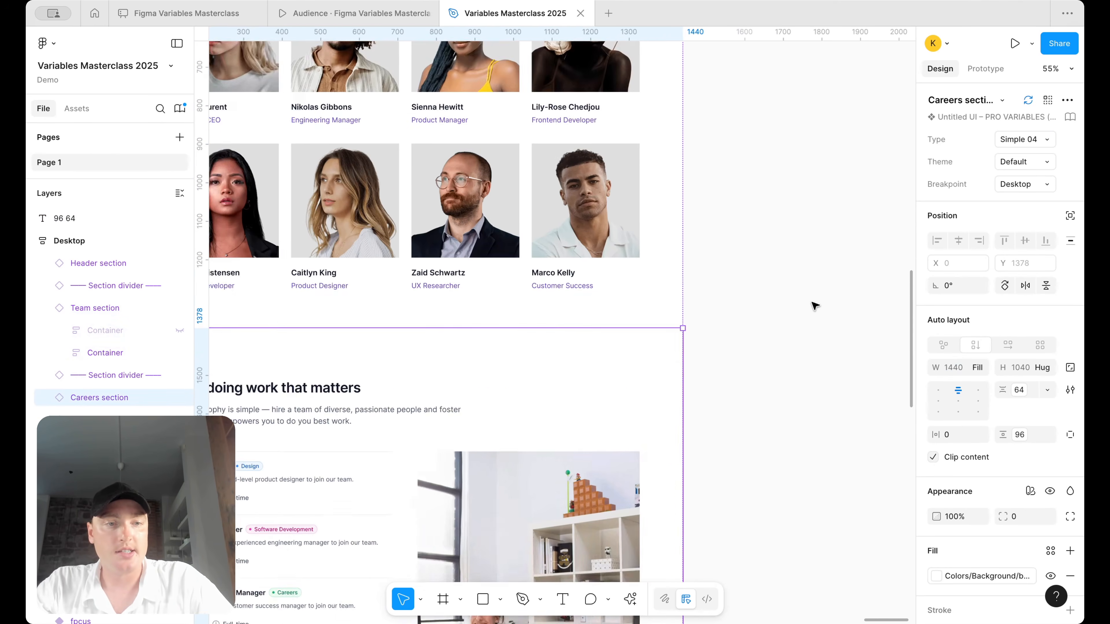
{"action": "scroll", "coordinate": [705, 389], "scroll_direction": "up", "scroll_amount": 8}
{"action": "double_click", "coordinate": [638, 160]}
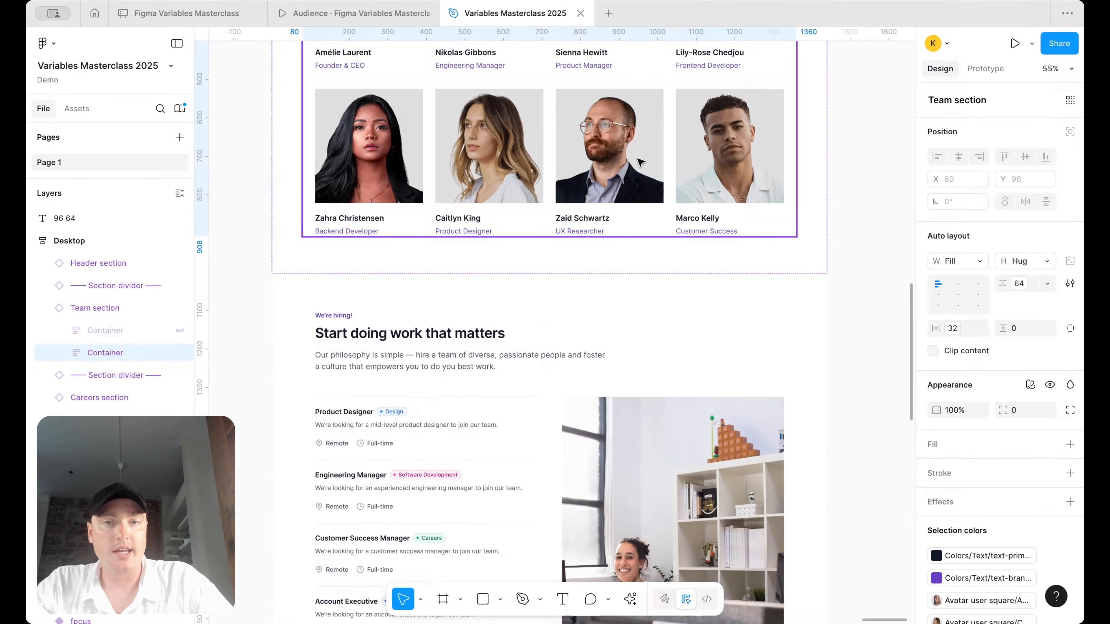
{"action": "scroll", "coordinate": [721, 221], "scroll_direction": "up", "scroll_amount": 6}
{"action": "scroll", "coordinate": [721, 221], "scroll_direction": "right", "scroll_amount": 3}
- Add 32 on a new line below 64 in the spacing note
{"action": "left_click", "coordinate": [798, 156]}
{"action": "double_click", "coordinate": [794, 154]}
{"action": "key", "text": "Return"}
{"action": "type", "text": "32"}
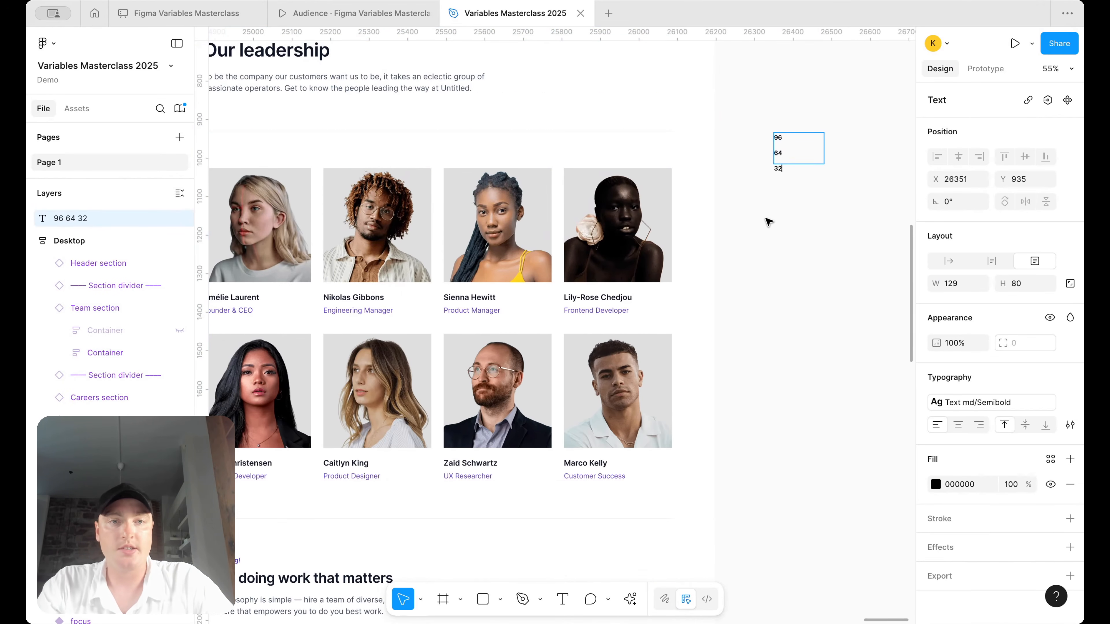
{"action": "key", "text": "Escape"}
- Recheck the Header spacing and the Careers section's heading block
{"action": "left_click", "coordinate": [475, 102]}
{"action": "scroll", "coordinate": [475, 102], "scroll_direction": "down", "scroll_amount": 3}
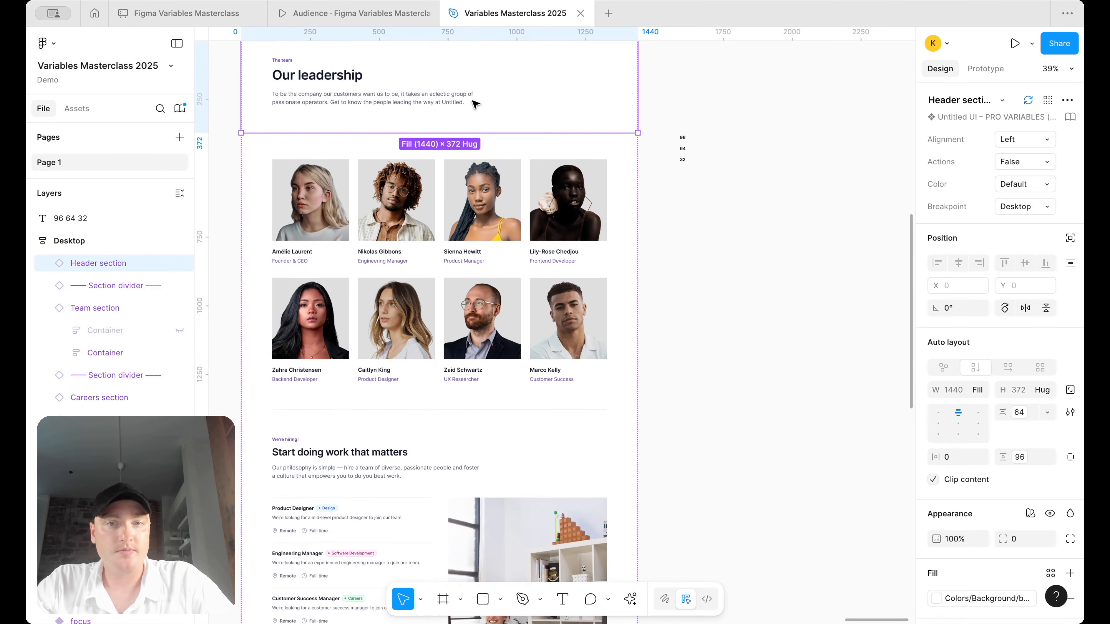
{"action": "left_click", "coordinate": [468, 467]}
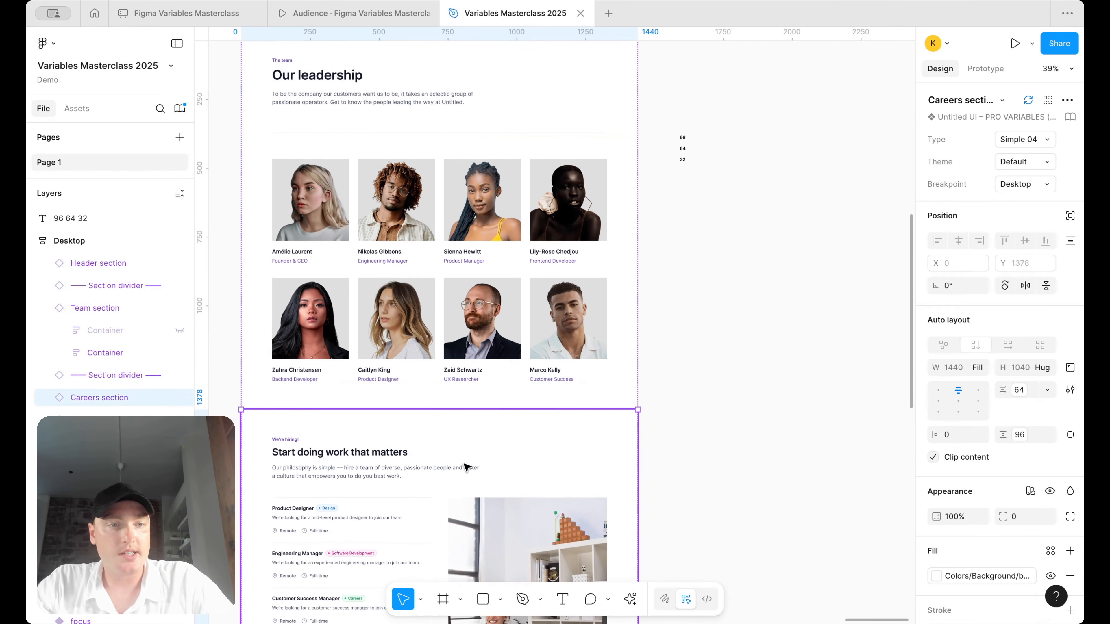
{"action": "left_click", "coordinate": [485, 450]}
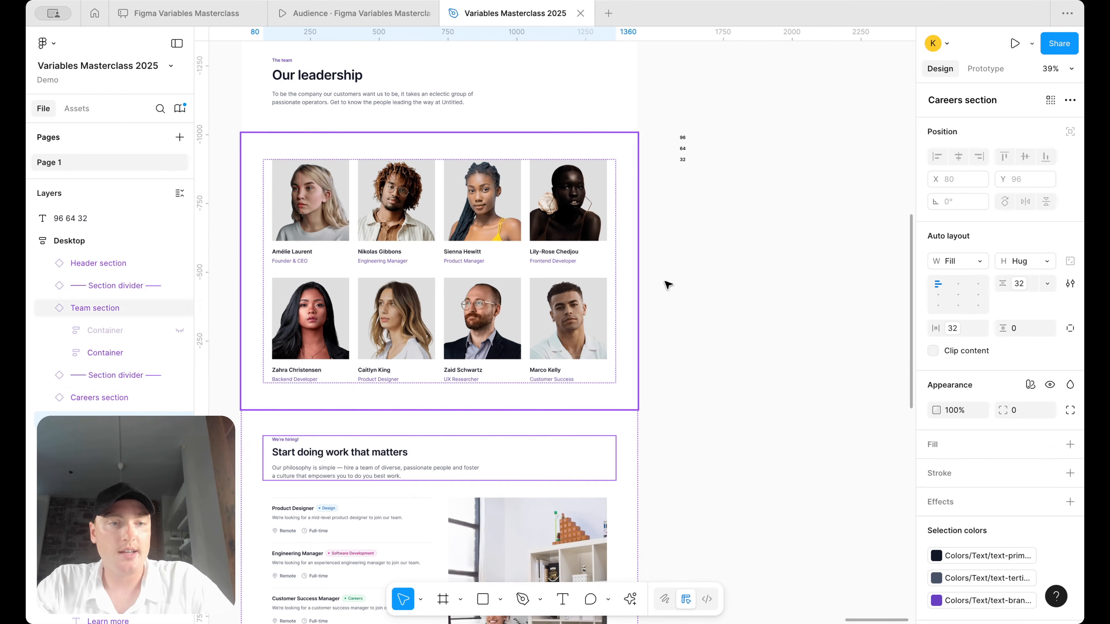
{"action": "scroll", "coordinate": [712, 132], "scroll_direction": "up", "scroll_amount": 5}
{"action": "scroll", "coordinate": [726, 165], "scroll_direction": "up", "scroll_amount": 2}
{"action": "scroll", "coordinate": [726, 165], "scroll_direction": "right", "scroll_amount": 2}
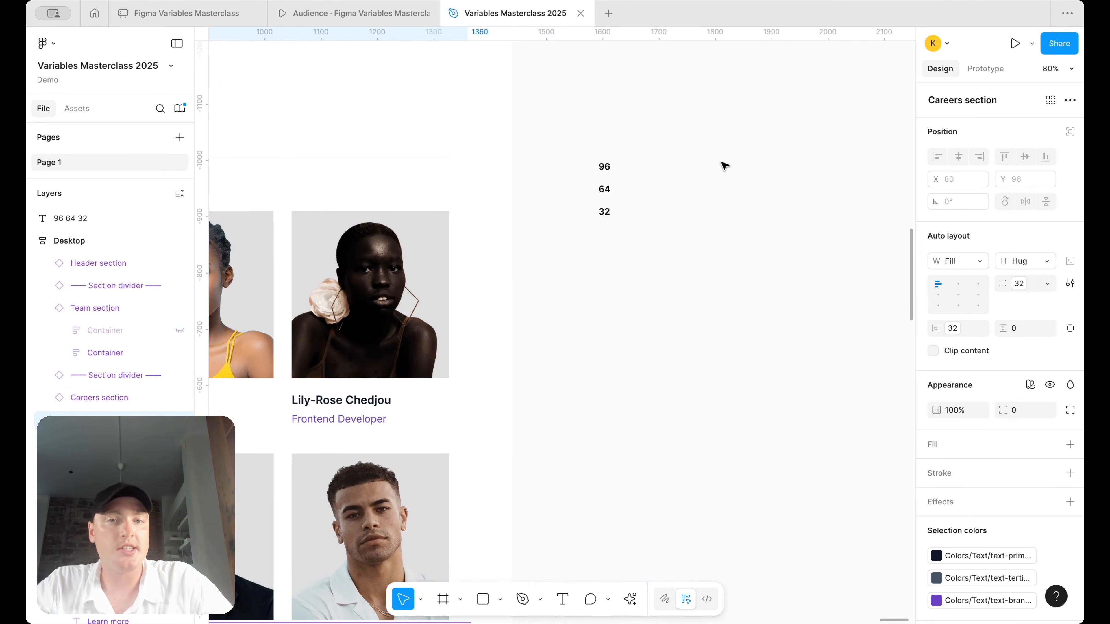
{"action": "scroll", "coordinate": [679, 191], "scroll_direction": "up", "scroll_amount": 1}
{"action": "scroll", "coordinate": [679, 192], "scroll_direction": "right", "scroll_amount": 1}
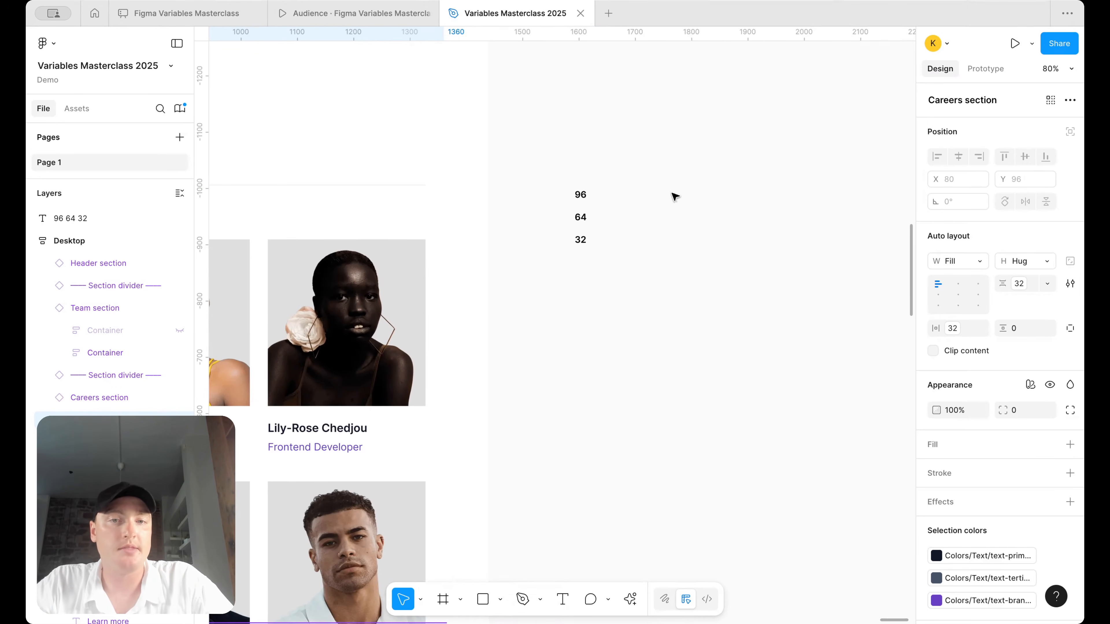
- Insert 128 as the note's first line and enlarge the box to fit all four values
{"action": "left_click", "coordinate": [595, 206]}
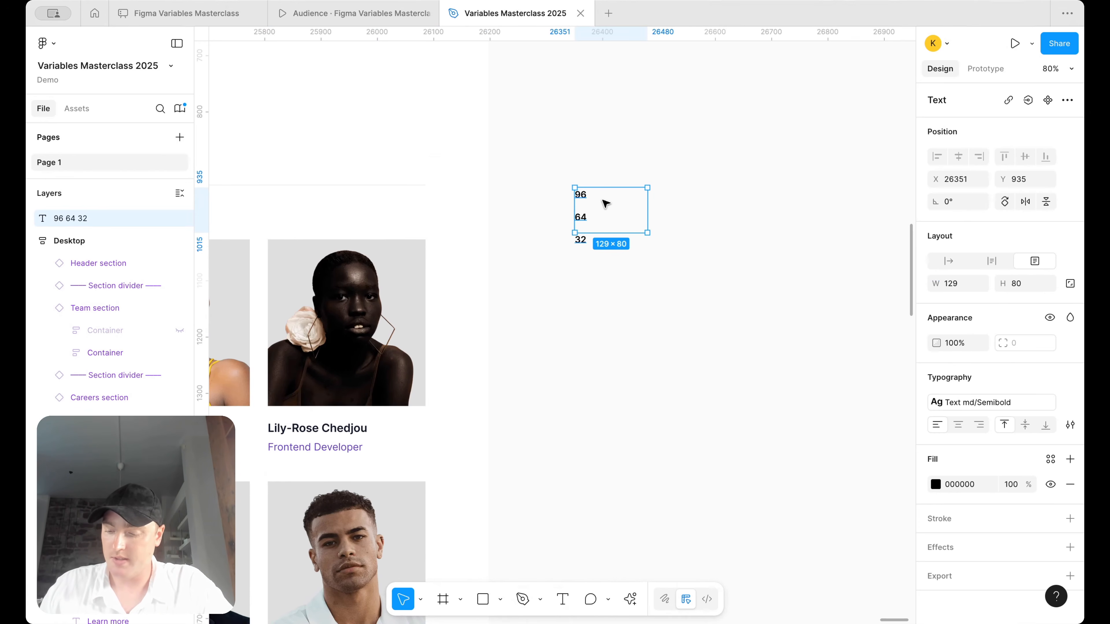
{"action": "double_click", "coordinate": [581, 195]}
{"action": "left_click", "coordinate": [576, 196]}
{"action": "key", "text": "Return"}
{"action": "key", "text": "Up"}
{"action": "type", "text": "128"}
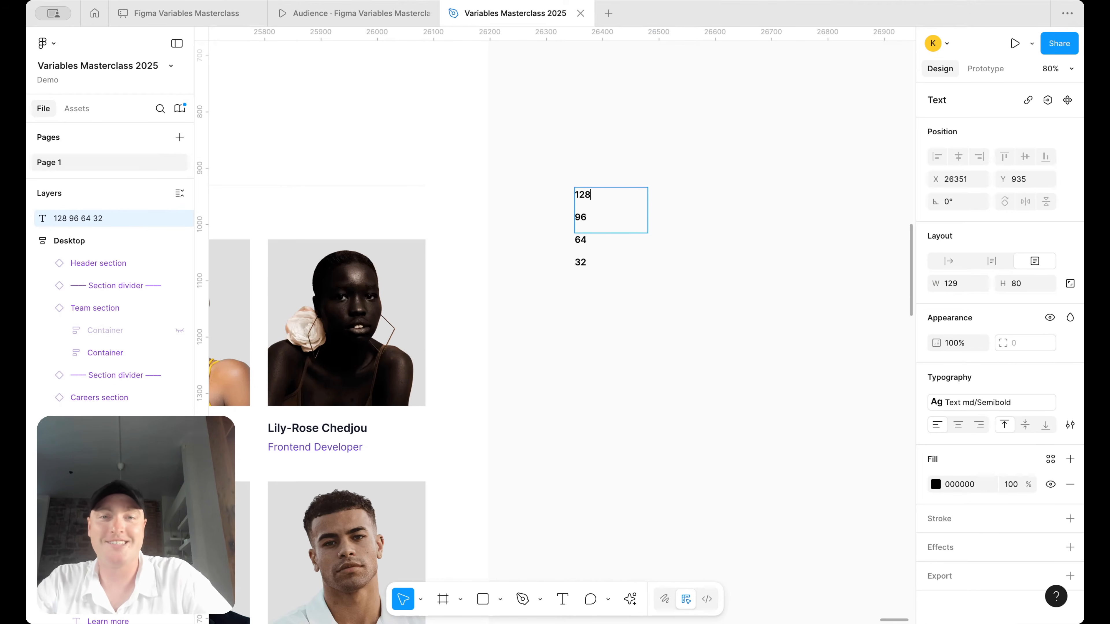
{"action": "key", "text": "Escape"}
{"action": "scroll", "coordinate": [612, 227], "scroll_direction": "right", "scroll_amount": 5}
{"action": "scroll", "coordinate": [612, 228], "scroll_direction": "up", "scroll_amount": 2}
{"action": "left_click_drag", "start_coordinate": [523, 272], "coordinate": [601, 283]}
{"action": "scroll", "coordinate": [684, 256], "scroll_direction": "up", "scroll_amount": 3}
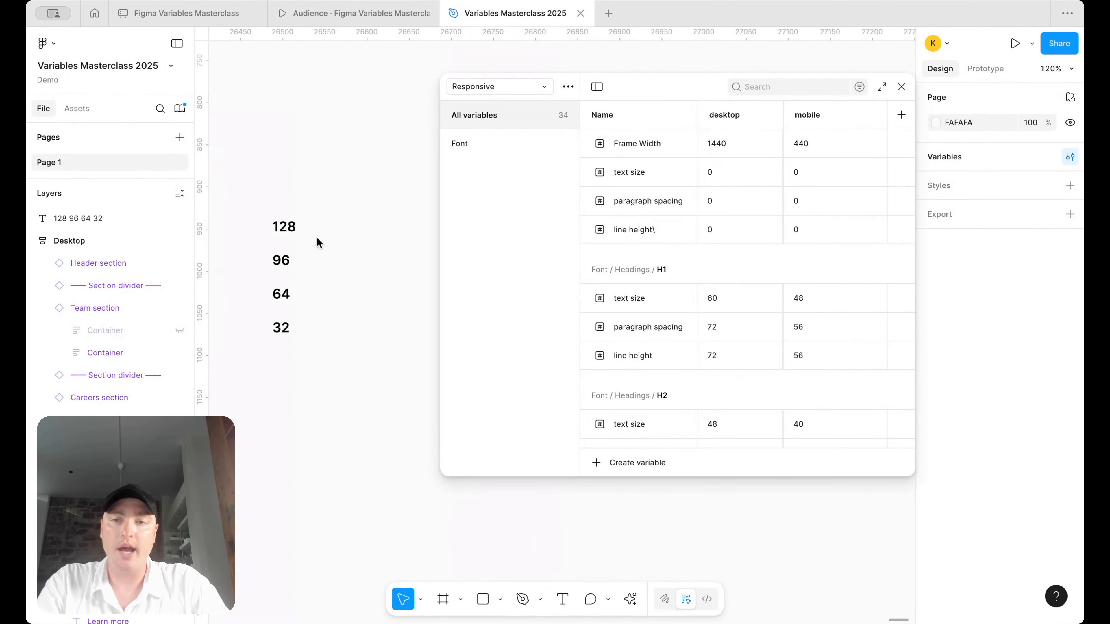
- Narrow the spacing note to fit the numbers and duplicate it alongside
{"action": "left_click", "coordinate": [282, 262]}
{"action": "mouse_move", "coordinate": [378, 252]}
{"action": "left_mouse_down"}
{"action": "mouse_move", "coordinate": [315, 253]}
{"action": "mouse_move", "coordinate": [360, 260]}
{"action": "left_mouse_up"}
{"action": "double_click", "coordinate": [356, 229]}
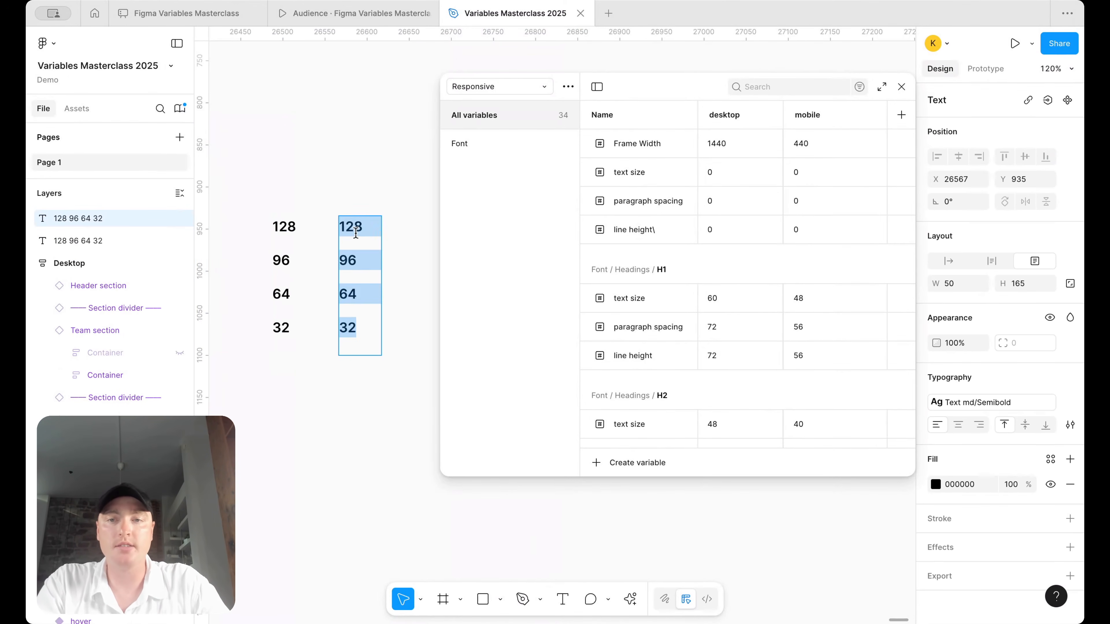
{"action": "left_click", "coordinate": [358, 230]}
- Relabel the copy's 32, 64 and 96 as sm, md and xl
{"action": "double_click", "coordinate": [356, 332]}
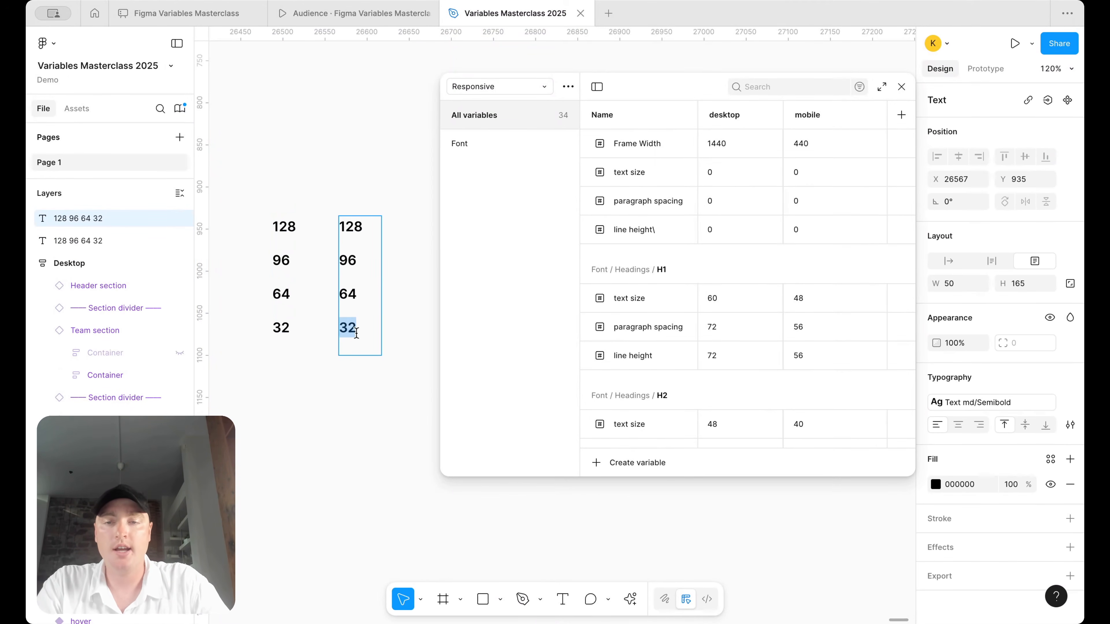
{"action": "type", "text": "sm"}
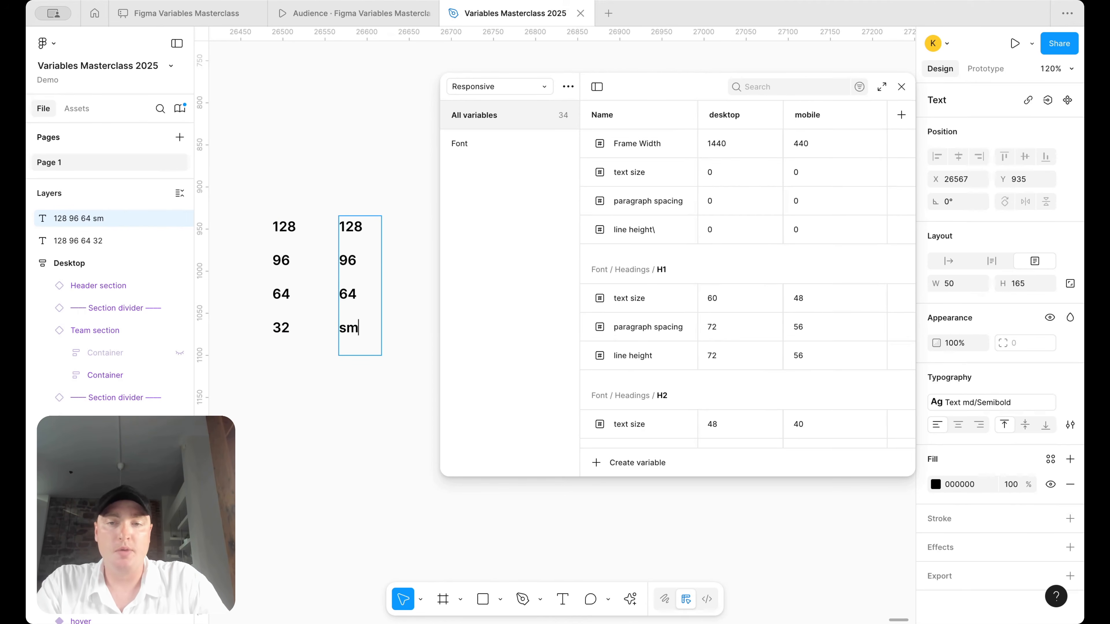
{"action": "double_click", "coordinate": [355, 295]}
{"action": "type", "text": "md"}
{"action": "double_click", "coordinate": [345, 261]}
{"action": "type", "text": "xl"}
{"action": "double_click", "coordinate": [360, 228]}
- Label 128 as 2xl, then create a new number variable named 'sa'
{"action": "type", "text": "2xl"}
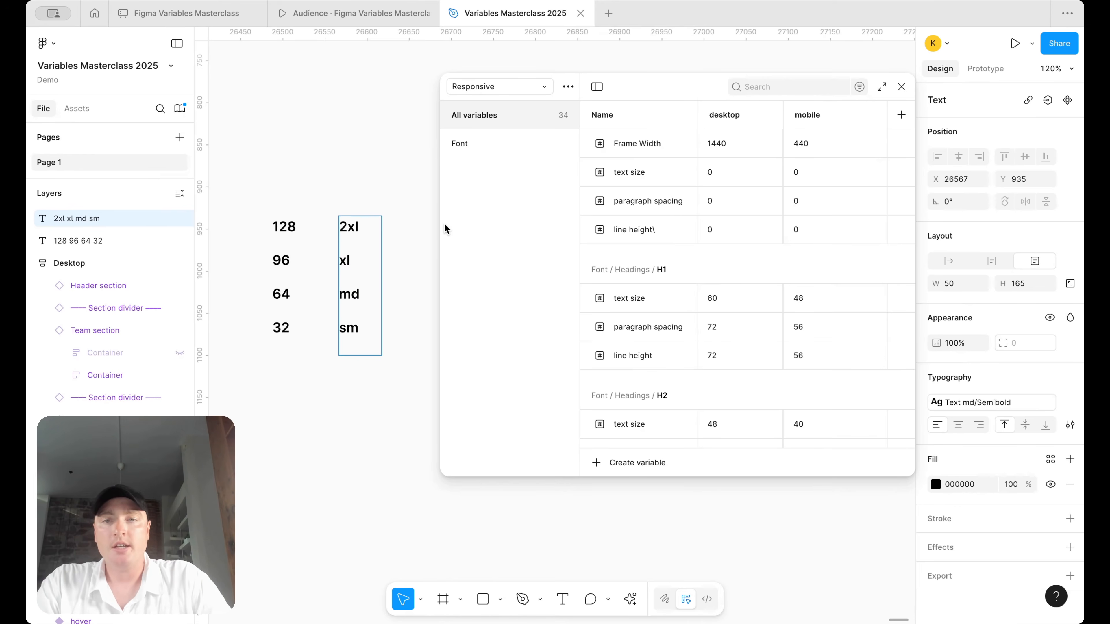
{"action": "key", "text": "Escape"}
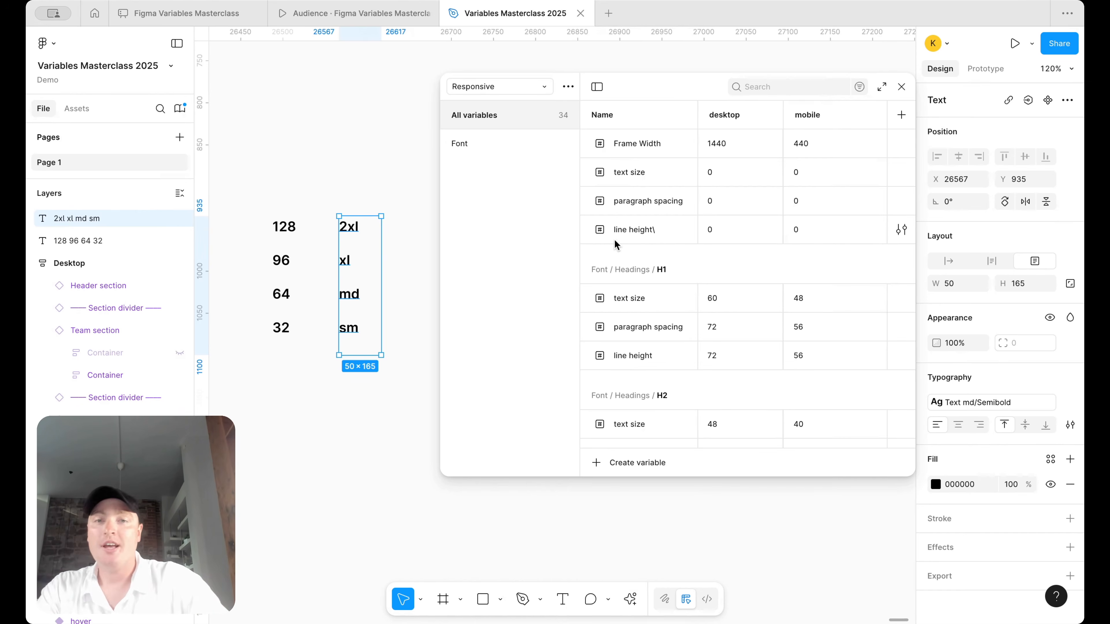
{"action": "left_click", "coordinate": [625, 463]}
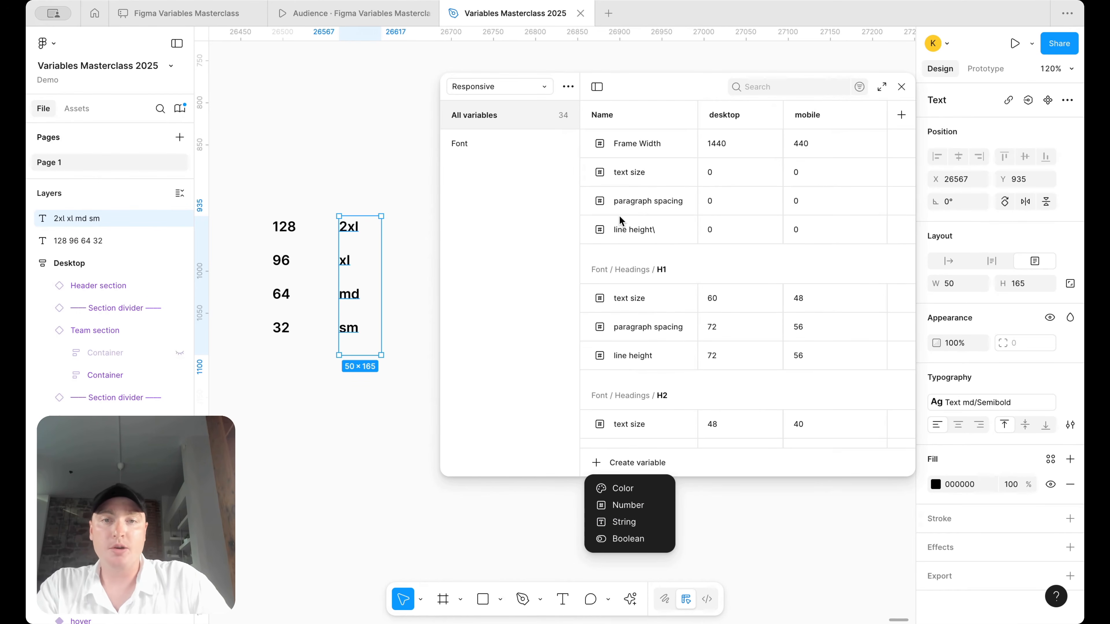
{"action": "left_click", "coordinate": [636, 508]}
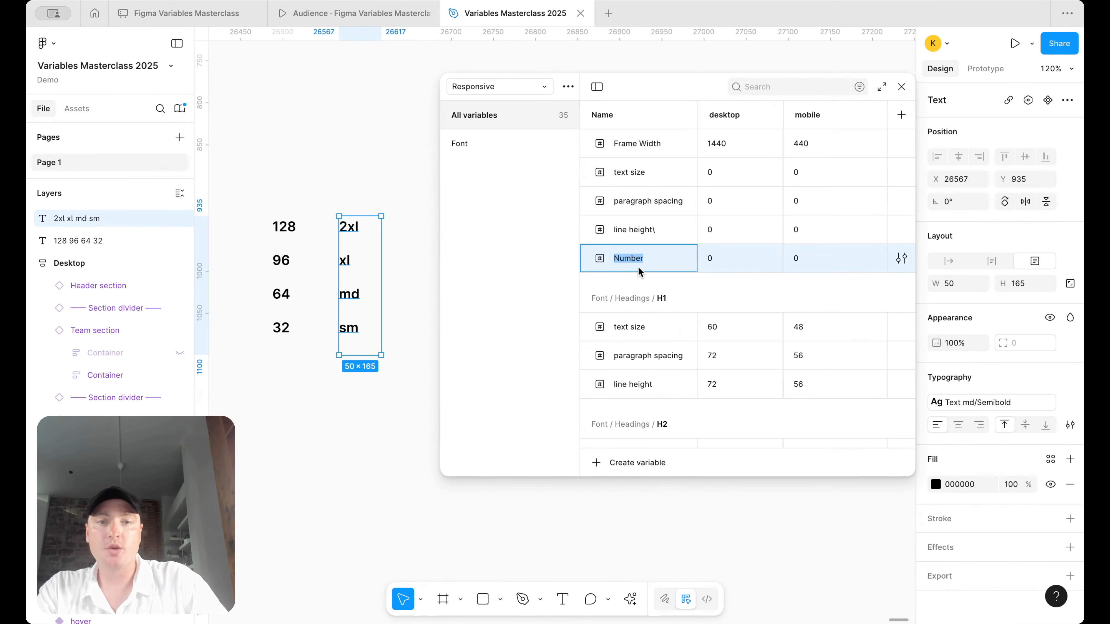
{"action": "type", "text": "Sa"}
{"action": "key", "text": "BackSpace"}
{"action": "type", "text": "sa"}
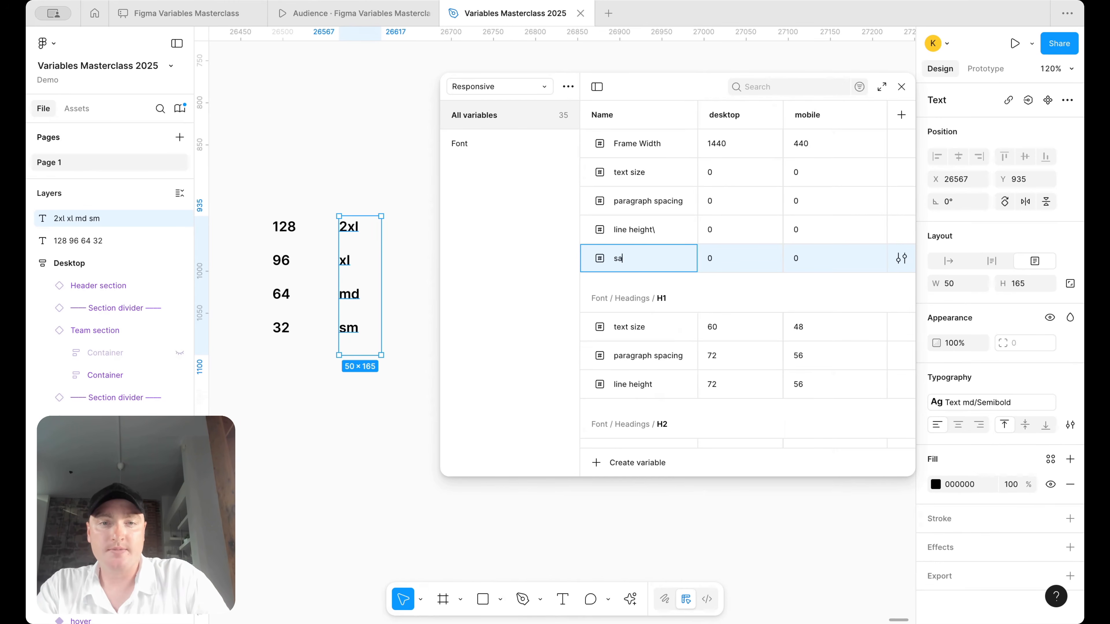
{"action": "left_click", "coordinate": [662, 180]}
- Delete the ungrouped text size, paragraph spacing and line height variables
{"action": "left_click", "coordinate": [652, 231], "text": "shift"}
{"action": "right_click", "coordinate": [651, 231]}
{"action": "left_click", "coordinate": [677, 349]}
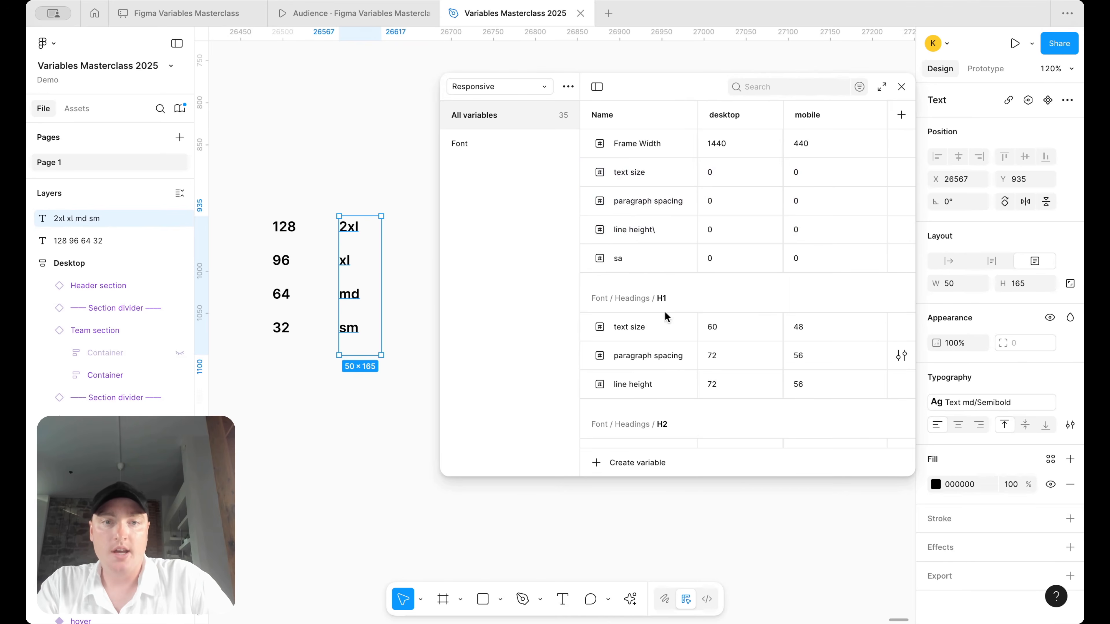
- Rename the new variable to spacing/xl, forming a spacing group
{"action": "double_click", "coordinate": [621, 172]}
{"action": "type", "text": "spacing"}
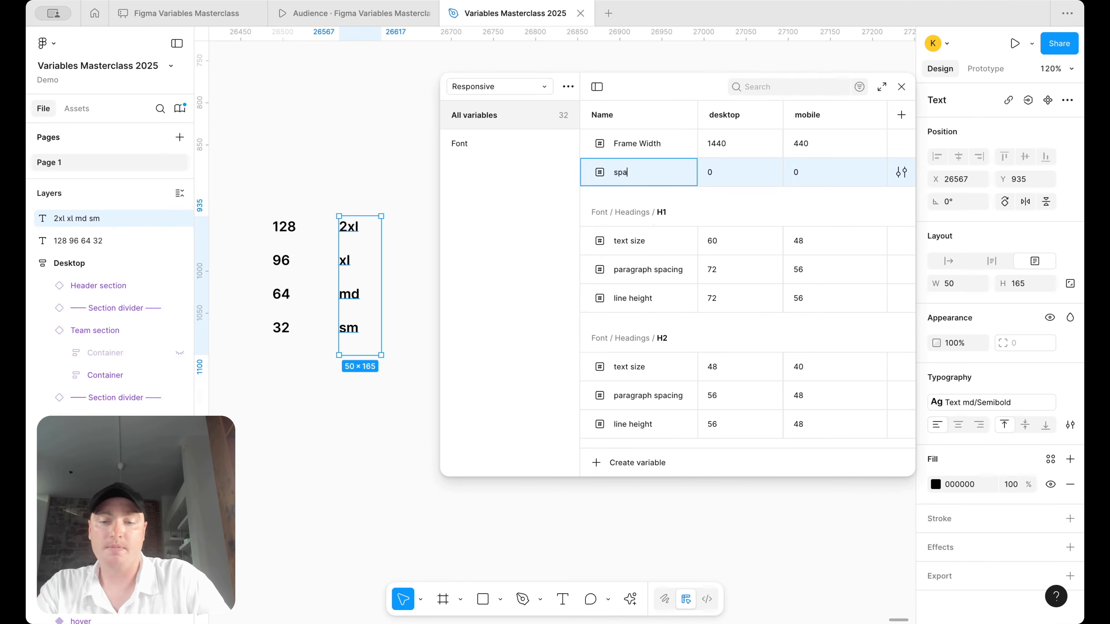
{"action": "key", "text": "Return"}
{"action": "double_click", "coordinate": [645, 172]}
{"action": "left_click", "coordinate": [651, 177]}
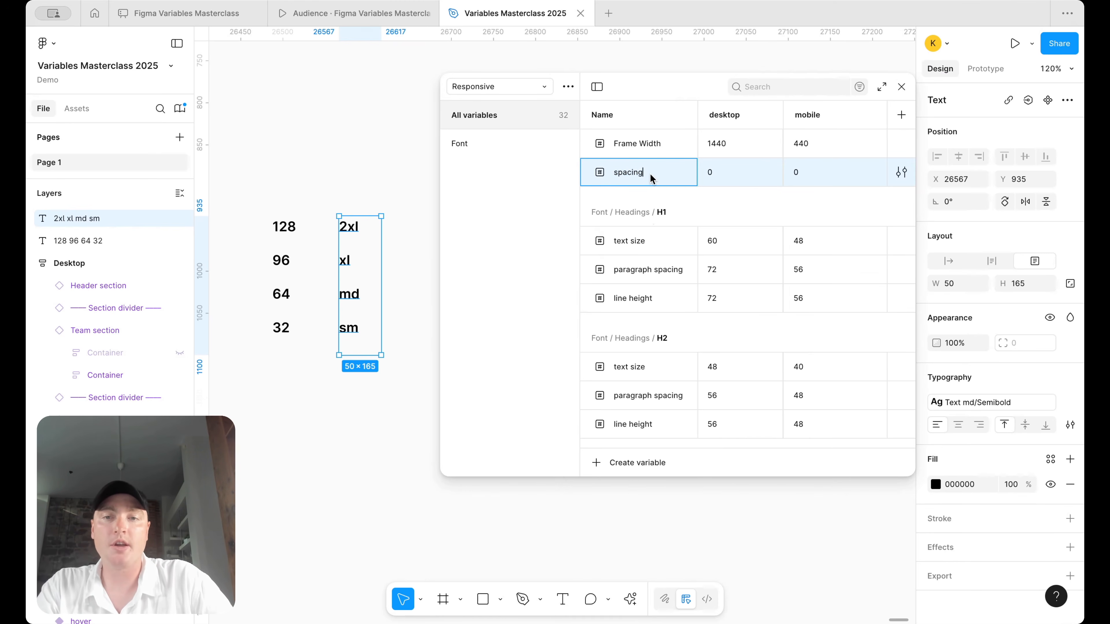
{"action": "type", "text": "/x"}
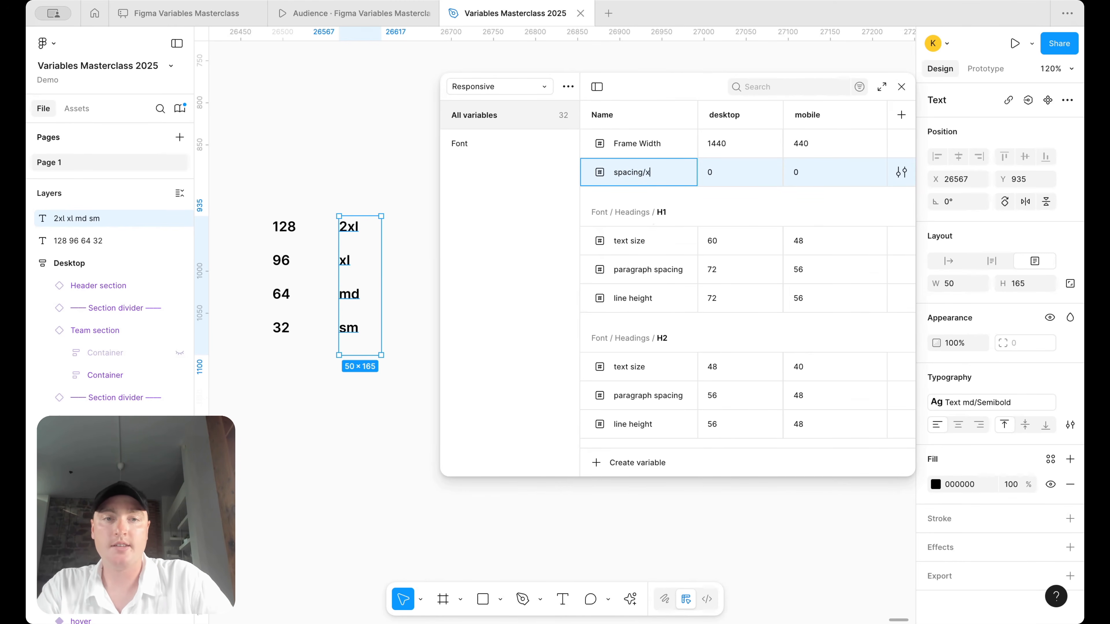
{"action": "type", "text": "l-"}
{"action": "key", "text": "Return"}
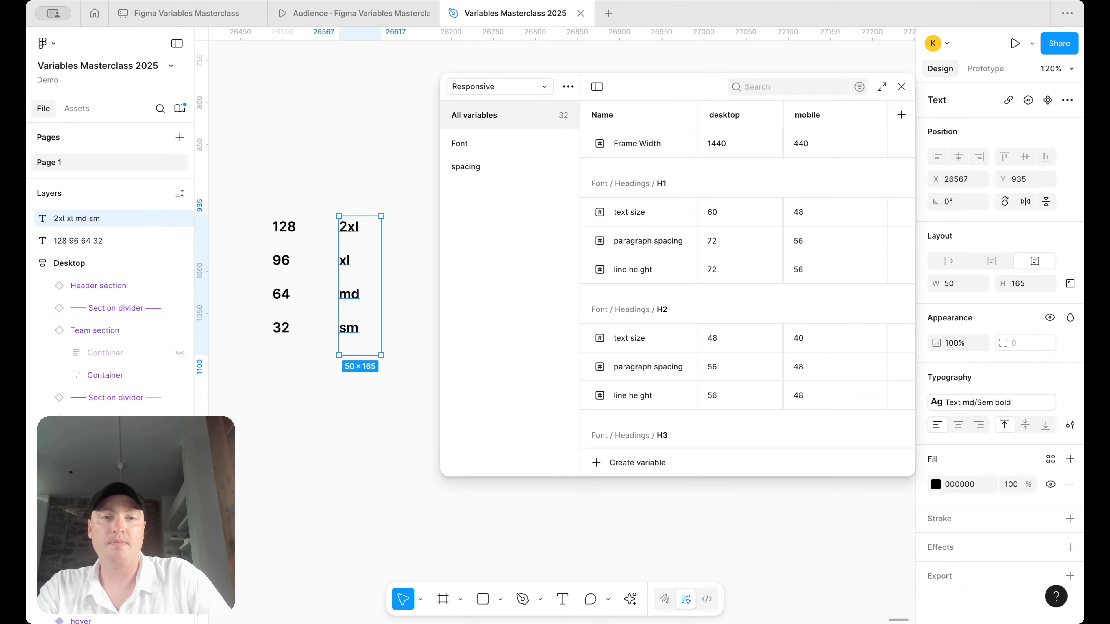
- Set xl-md to 96 for desktop and 64 for mobile
{"action": "left_click", "coordinate": [514, 158]}
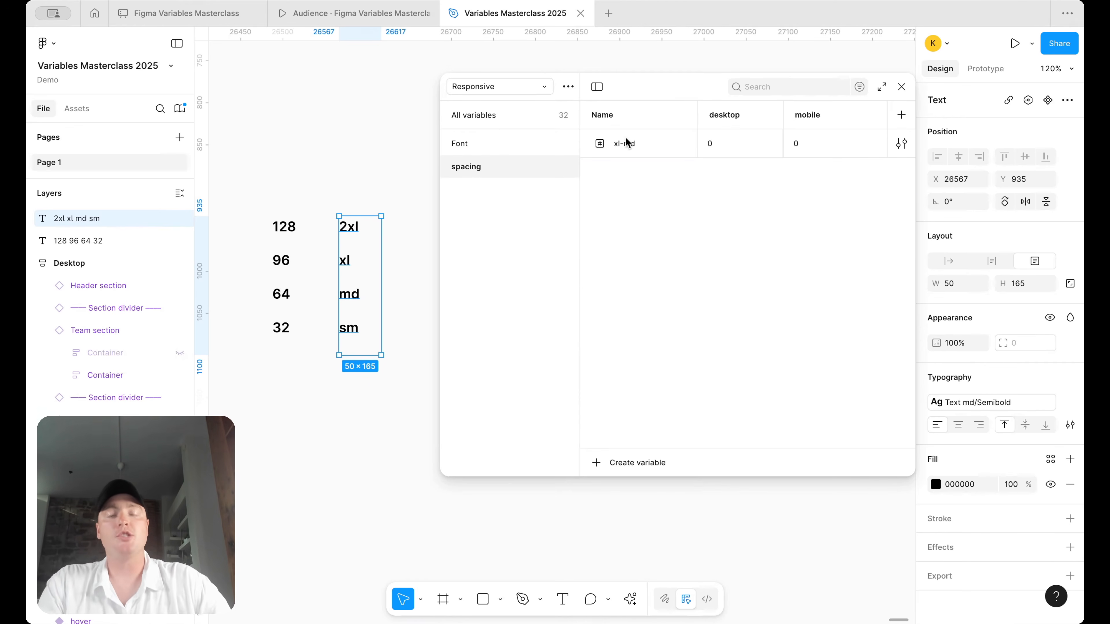
{"action": "double_click", "coordinate": [457, 166]}
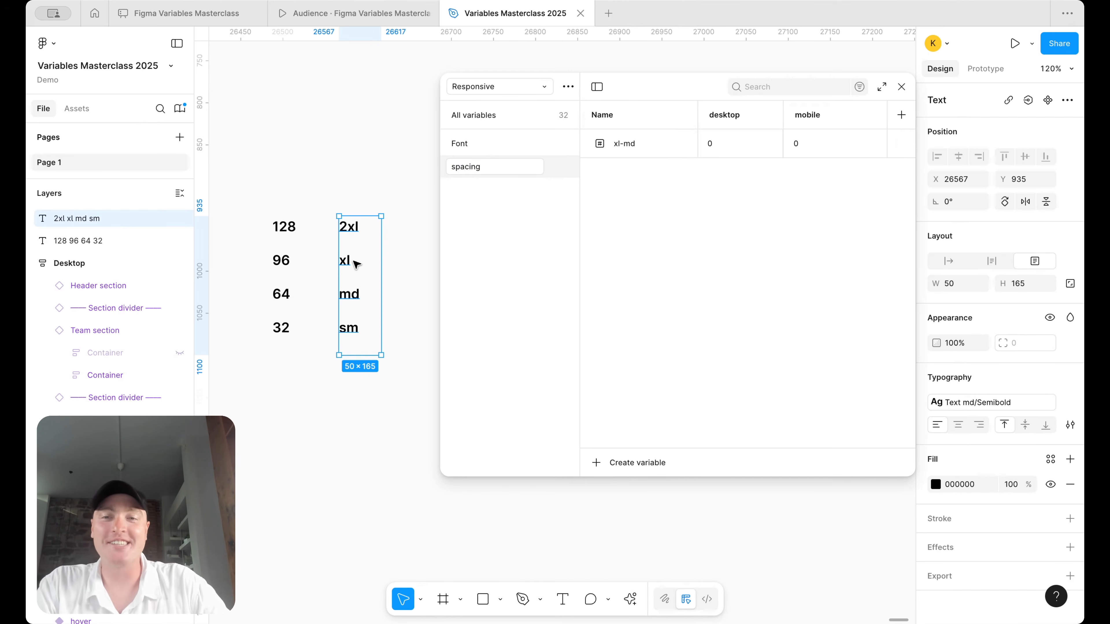
{"action": "left_click", "coordinate": [649, 150]}
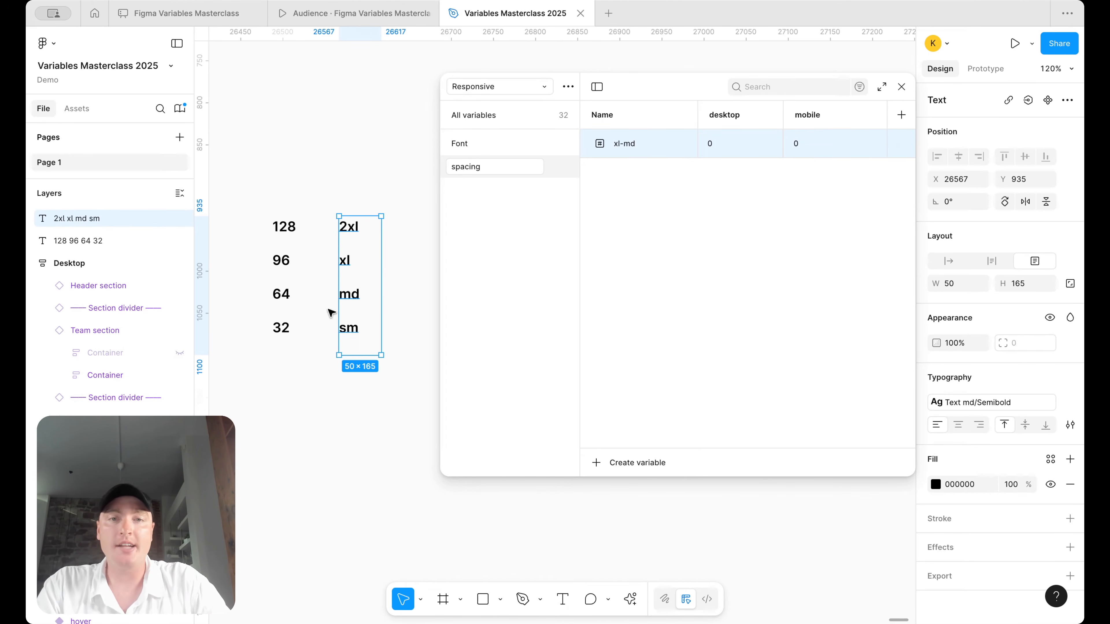
{"action": "left_click", "coordinate": [718, 143]}
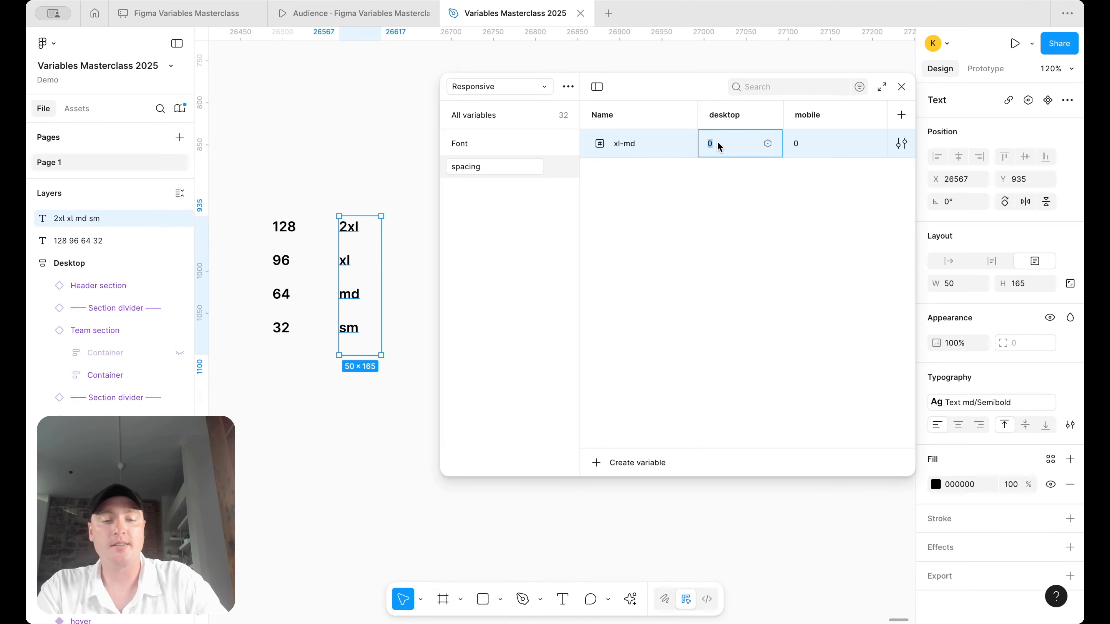
{"action": "type", "text": "96"}
{"action": "key", "text": "Return"}
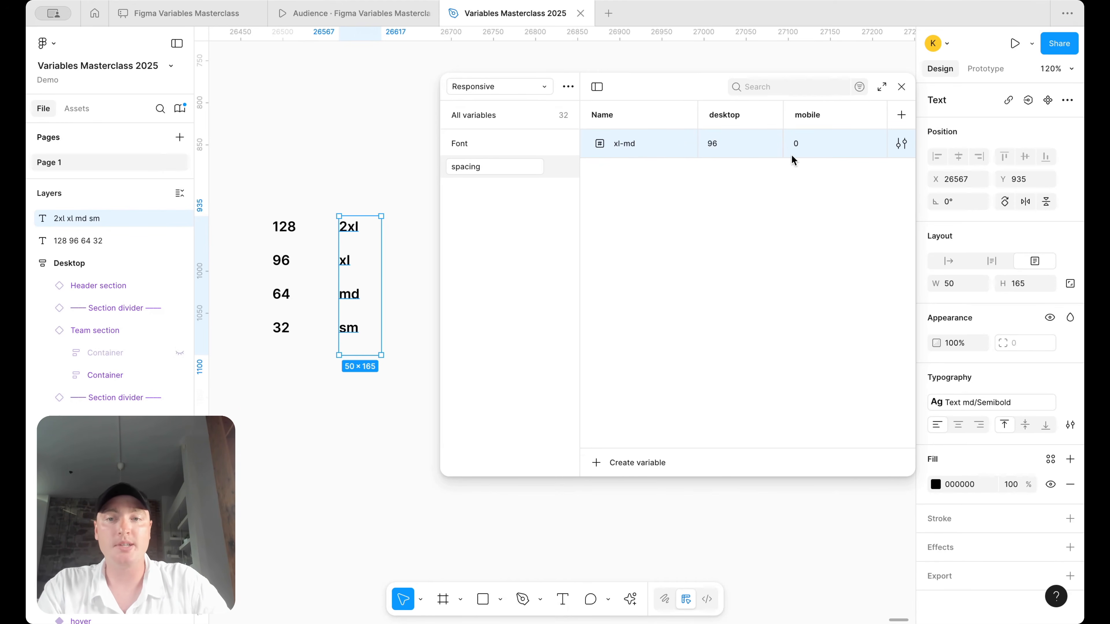
{"action": "left_click", "coordinate": [812, 144]}
{"action": "type", "text": "64"}
{"action": "key", "text": "Return"}
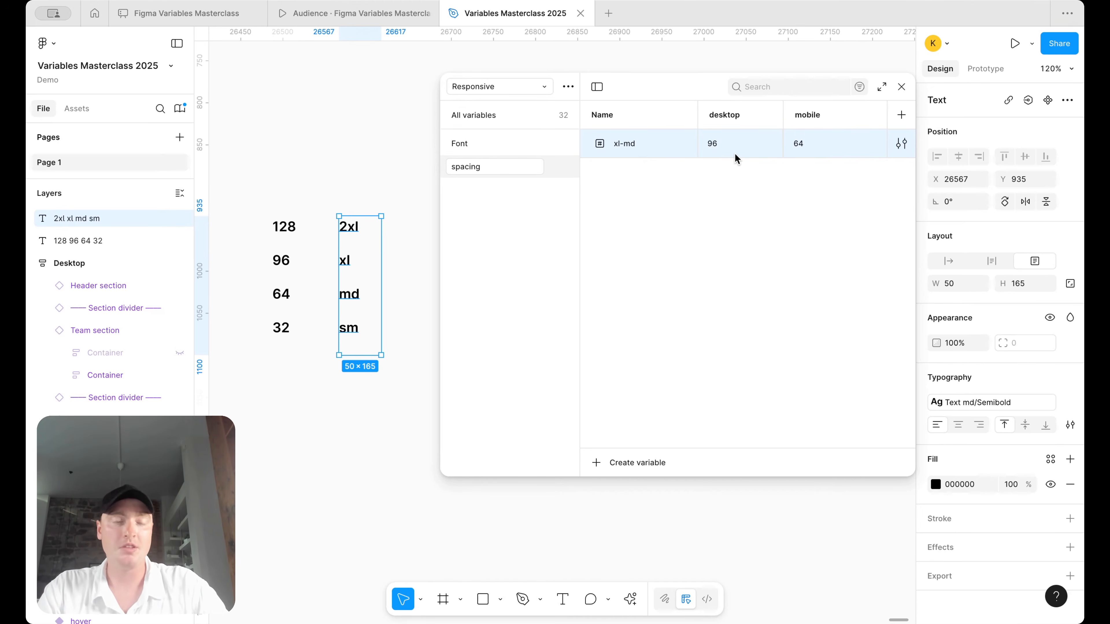
- Duplicate it as xl-sm with a mobile value of 32
{"action": "key", "text": "super+d"}
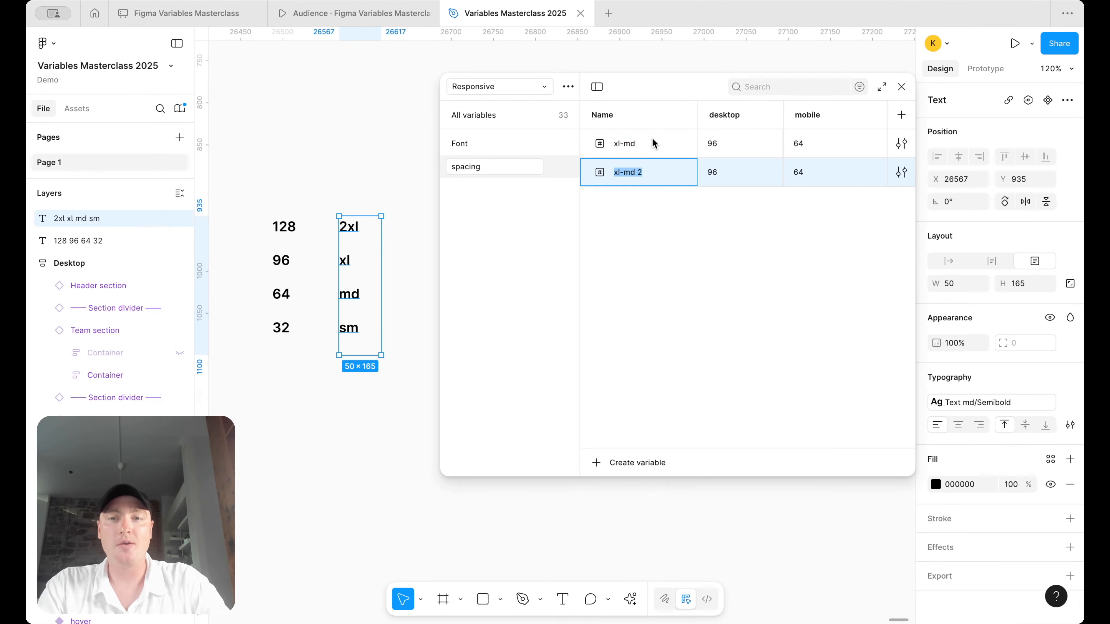
{"action": "type", "text": "xl-sm"}
{"action": "key", "text": "Return"}
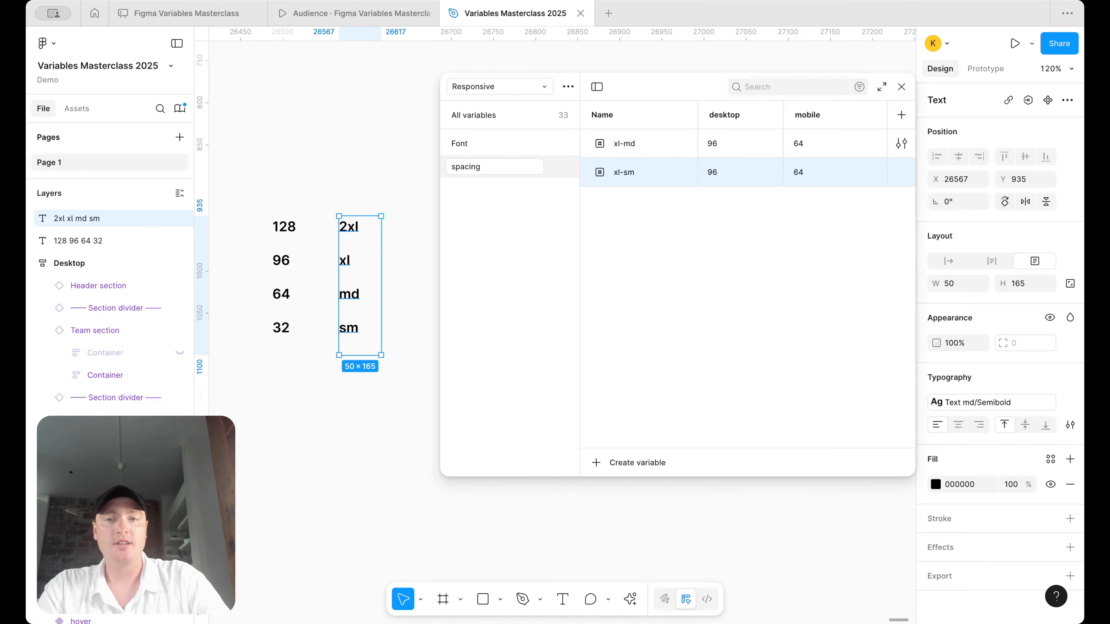
{"action": "left_click", "coordinate": [816, 177]}
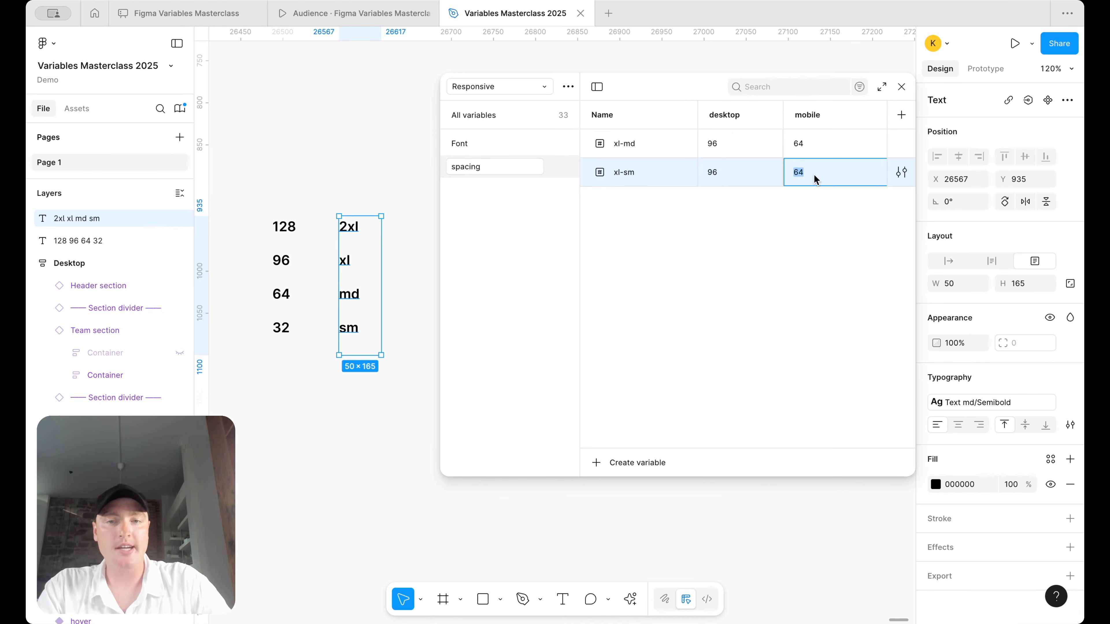
{"action": "type", "text": "32"}
{"action": "key", "text": "Return"}
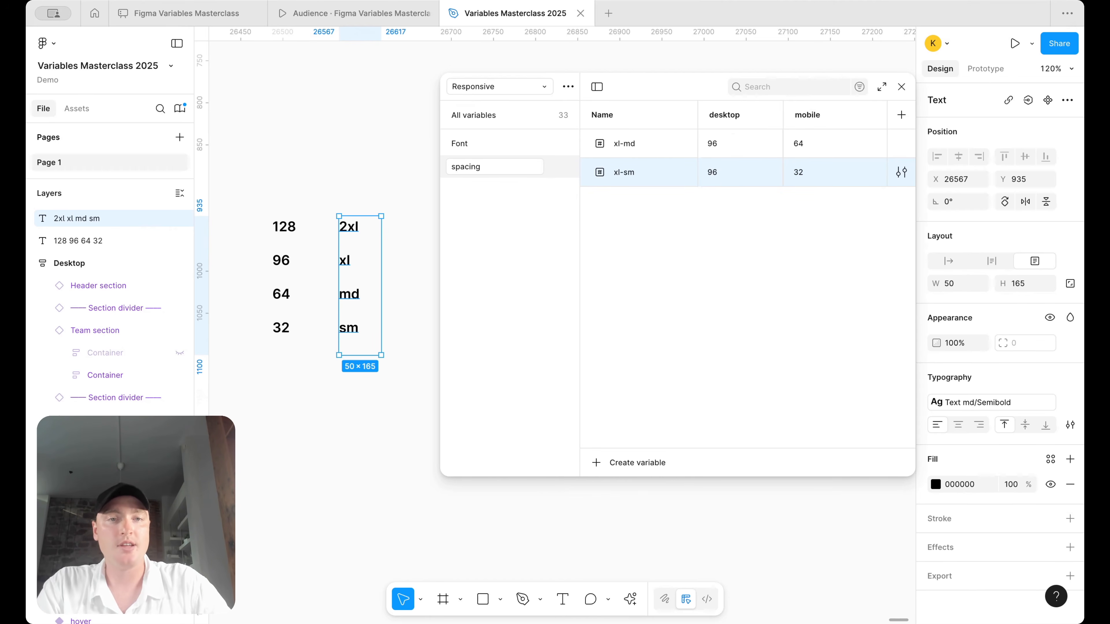
- Duplicate it as 2xl-md with values 128 desktop and 64 mobile
{"action": "key", "text": "ctrl+d"}
{"action": "type", "text": "2xl-md"}
{"action": "key", "text": "Return"}
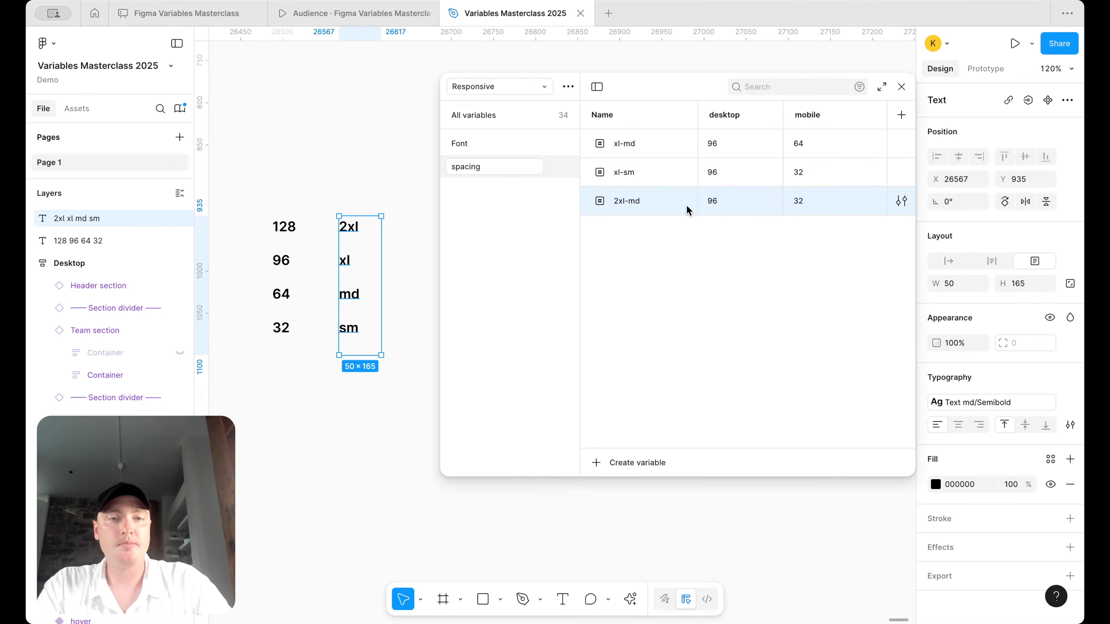
{"action": "double_click", "coordinate": [721, 207]}
{"action": "type", "text": "128"}
{"action": "key", "text": "Return"}
{"action": "double_click", "coordinate": [808, 204]}
{"action": "type", "text": "64"}
{"action": "key", "text": "Return"}
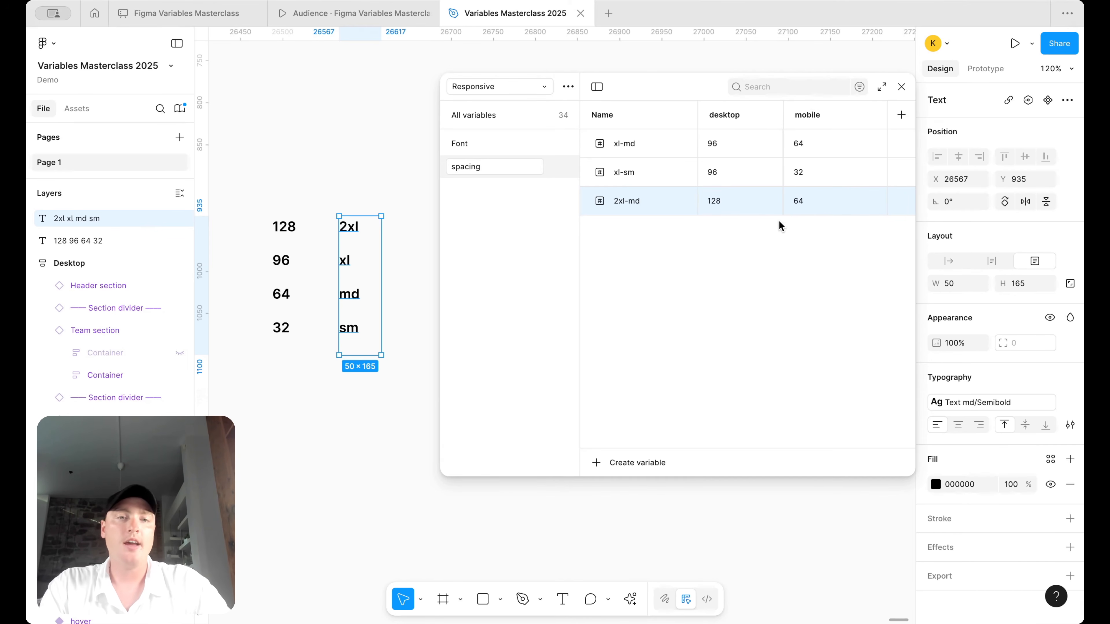
{"action": "left_click", "coordinate": [711, 266]}
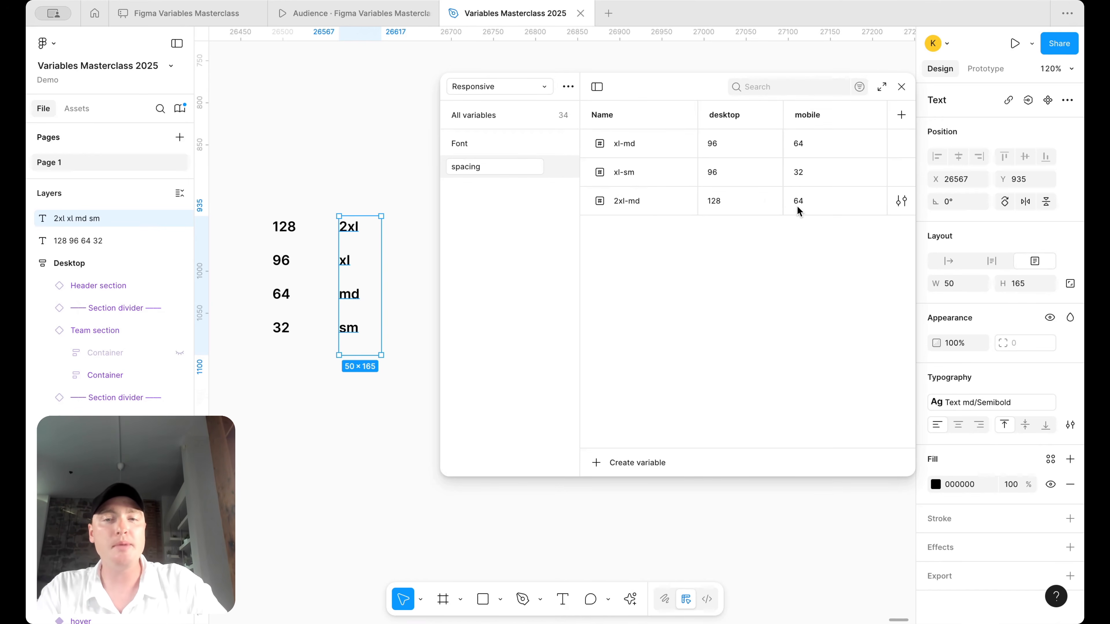
{"action": "left_click", "coordinate": [642, 210]}
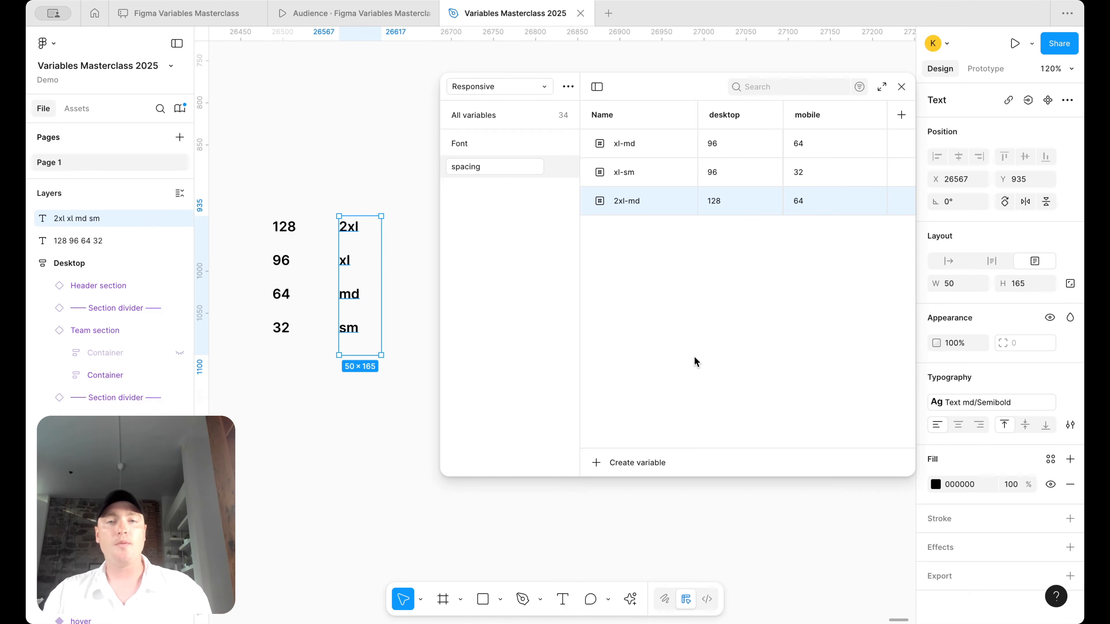
{"action": "left_click", "coordinate": [527, 145]}
{"action": "left_click", "coordinate": [535, 173]}
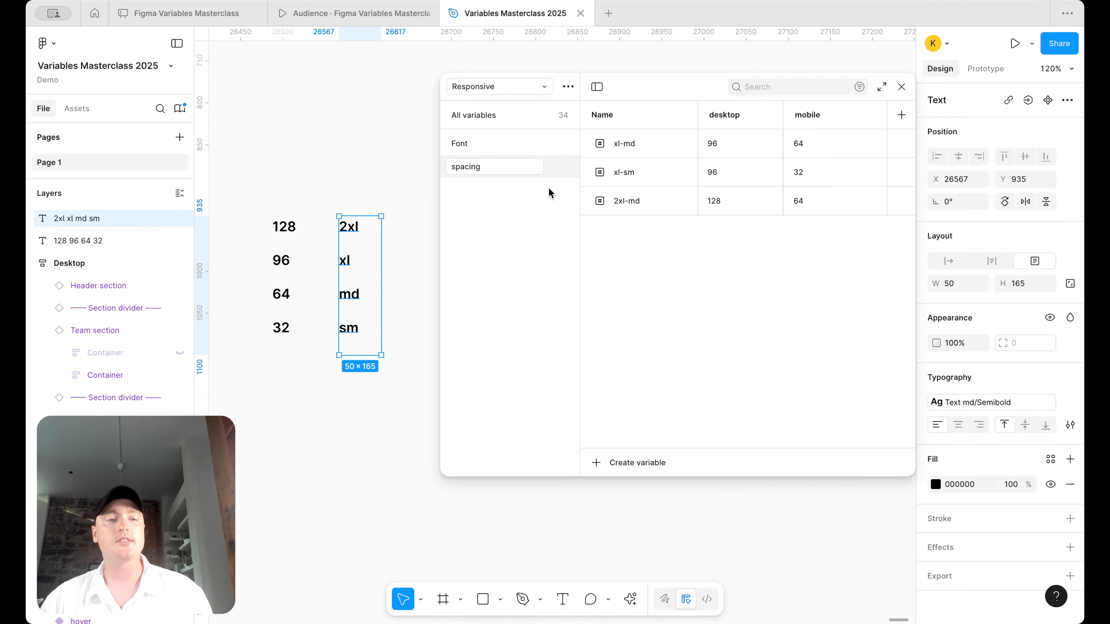
{"action": "left_click", "coordinate": [386, 188]}
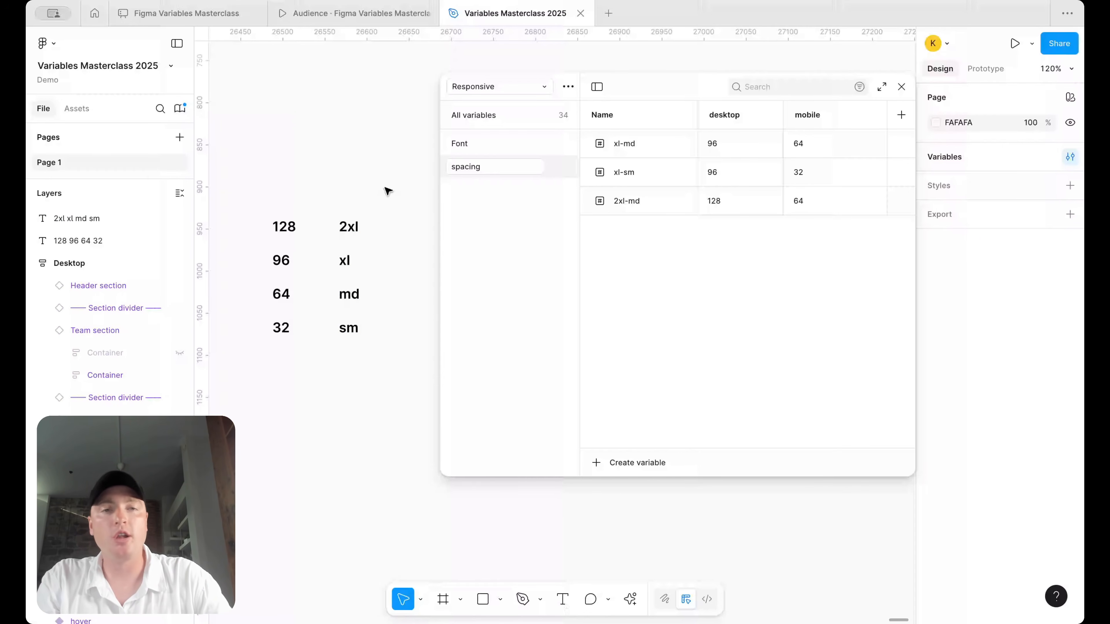